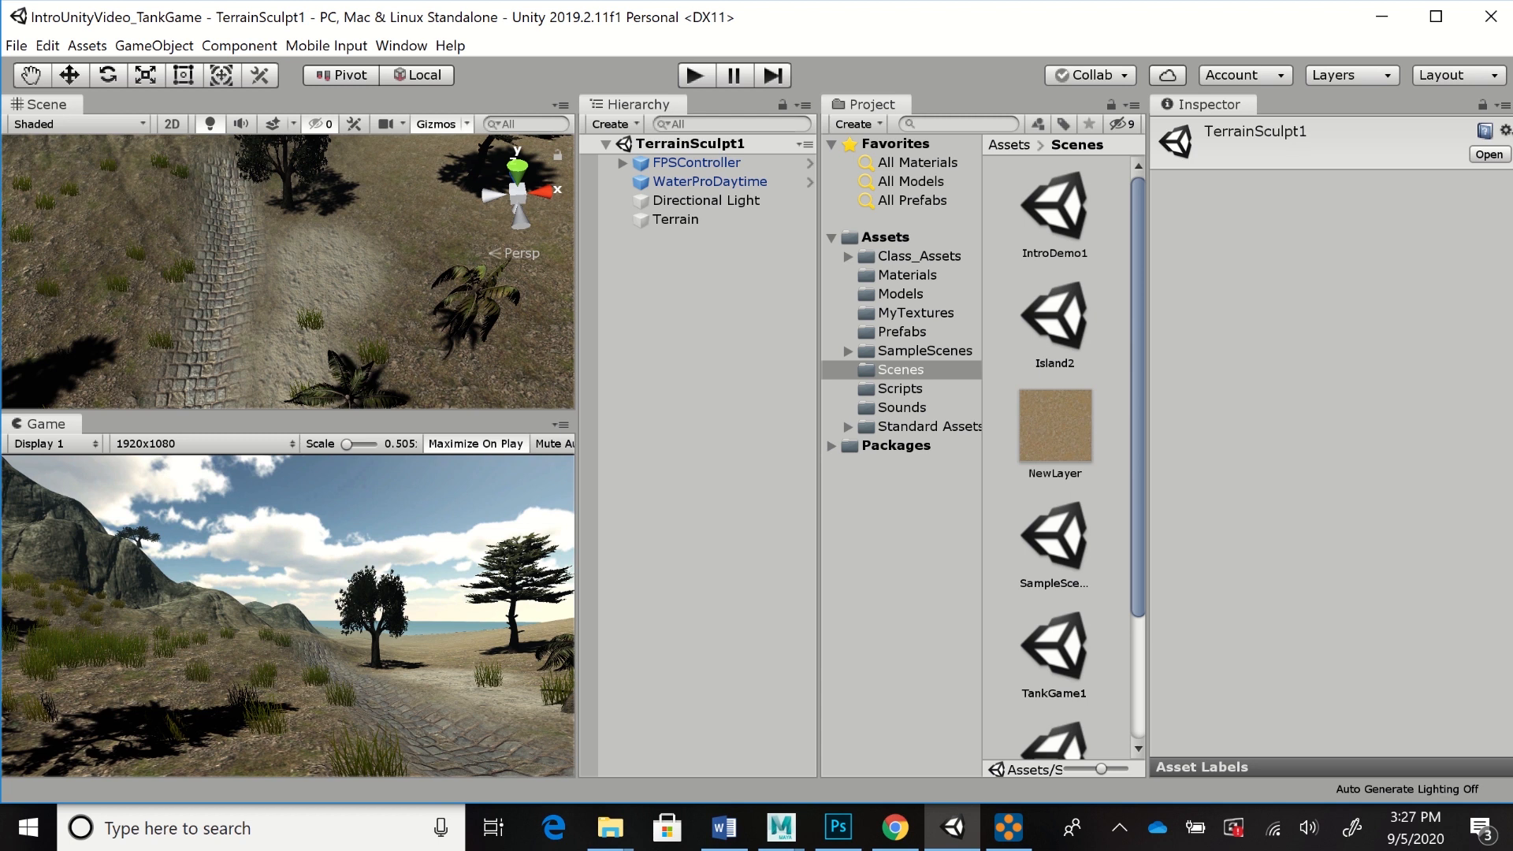
Play-test the TerrainSculpt1 scene by walking along the cobblestone path, and stop play mode
key("ctrl+p")
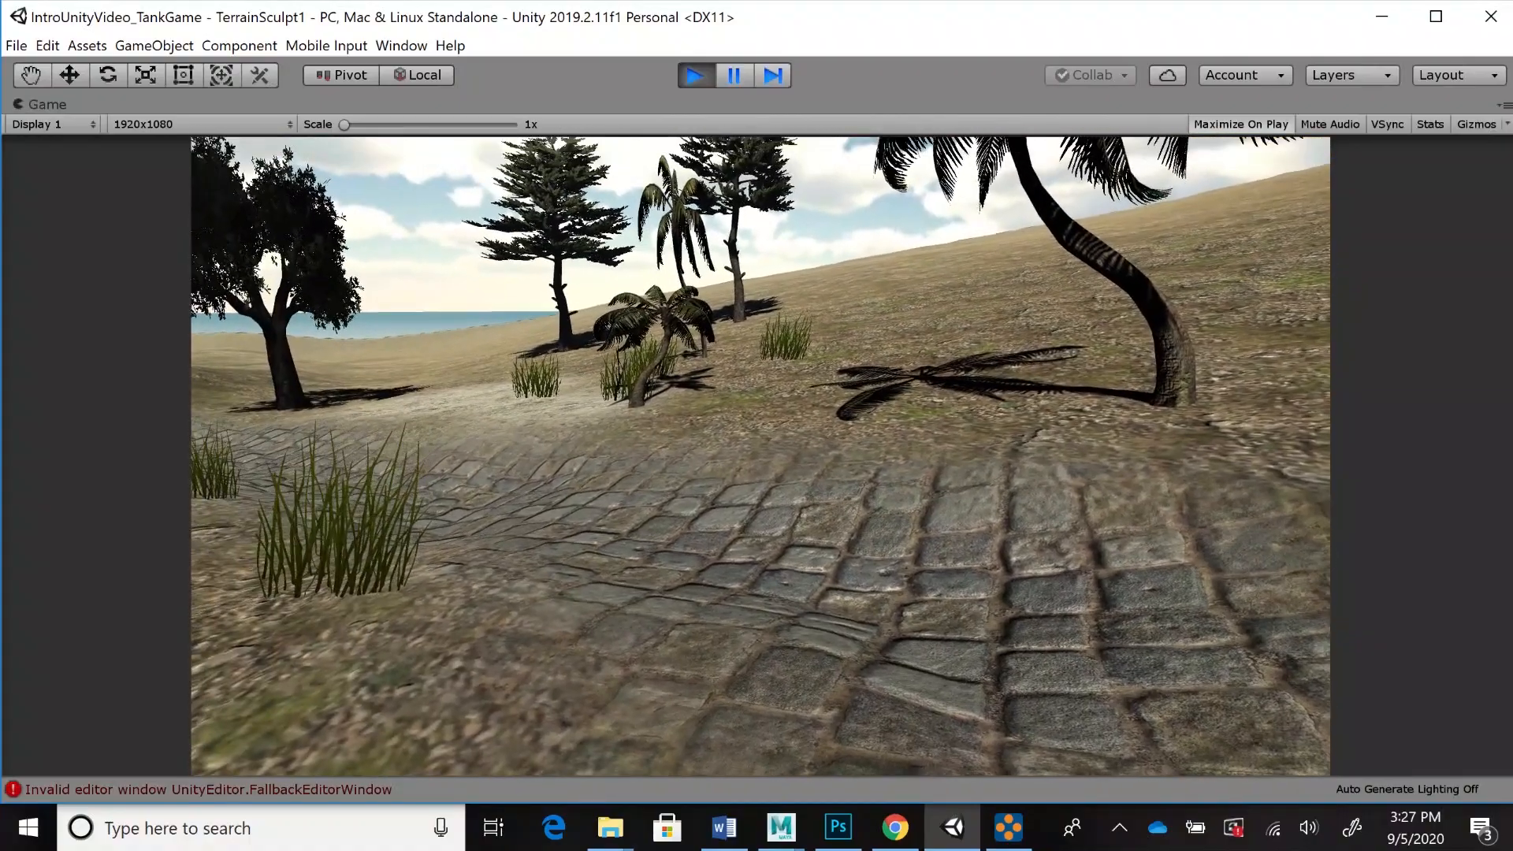
key("w")
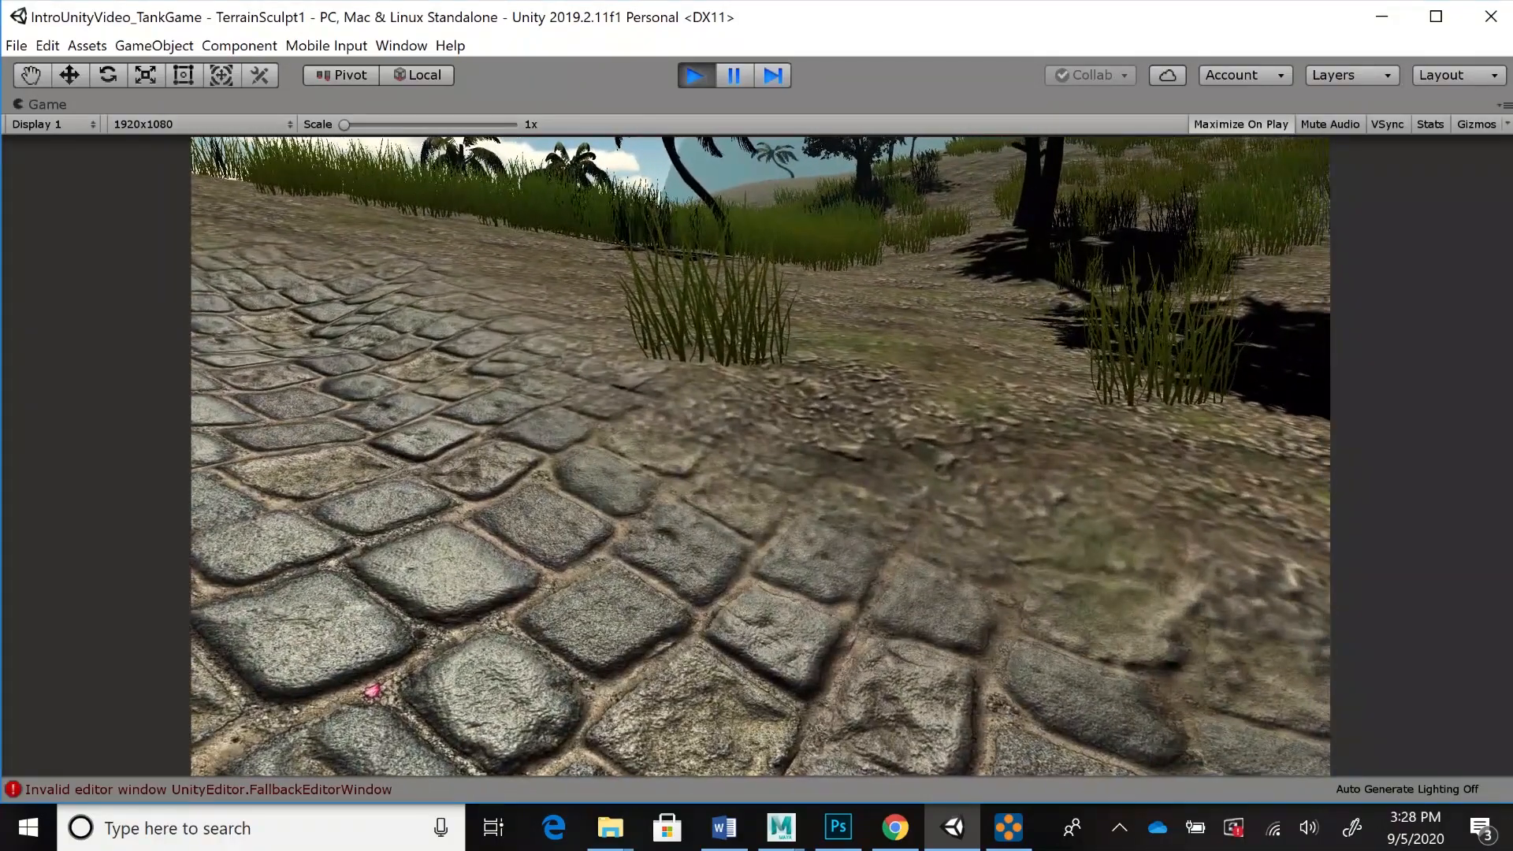
key("ctrl+p")
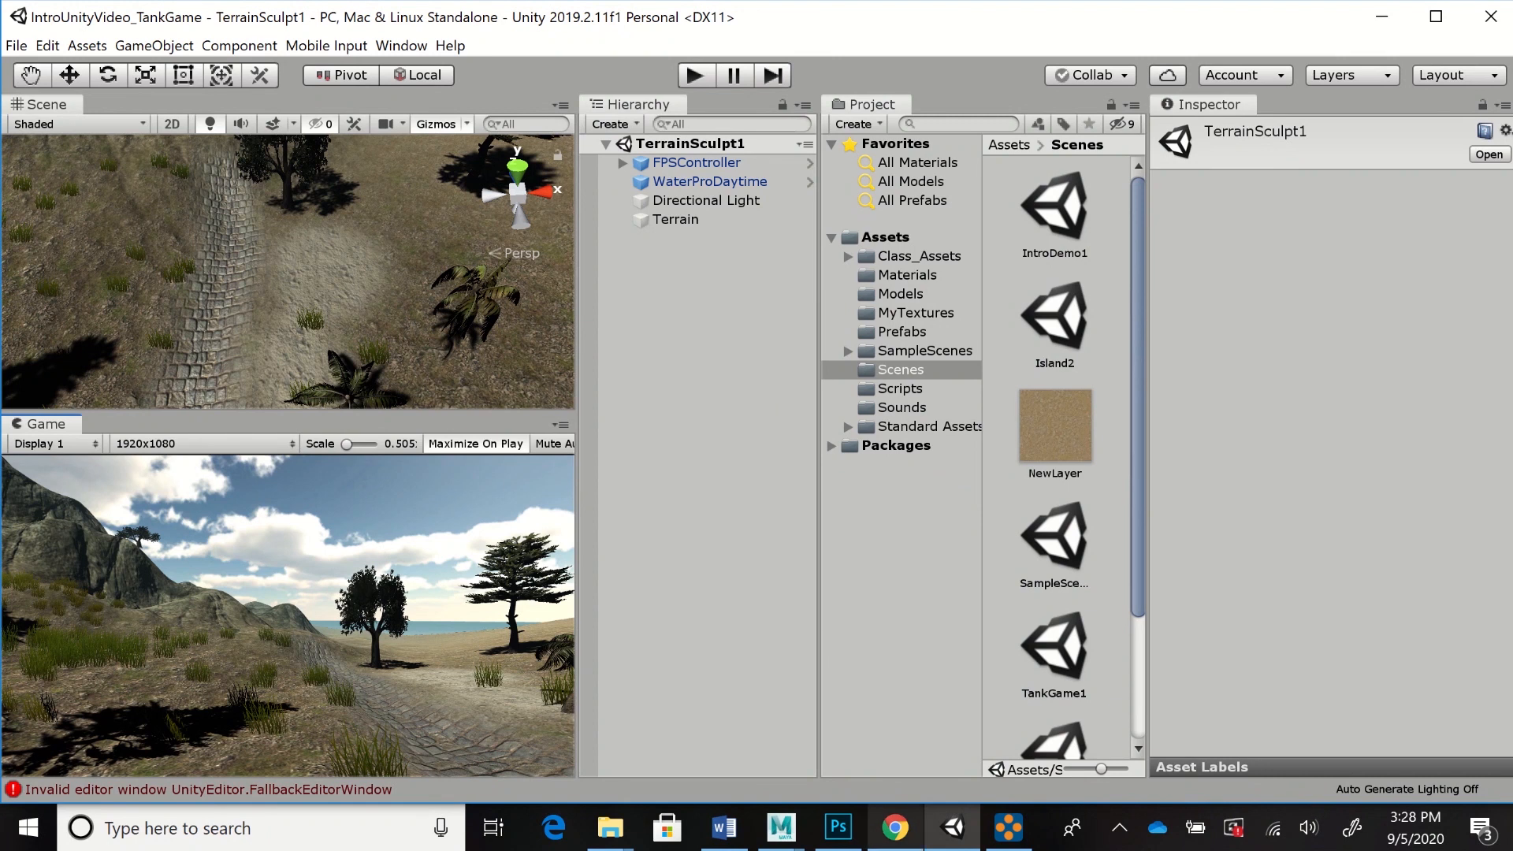
Switch to Chrome and view the stone texture category on wildtextures.com
mouse_move(894, 828)
mouse_move(952, 828)
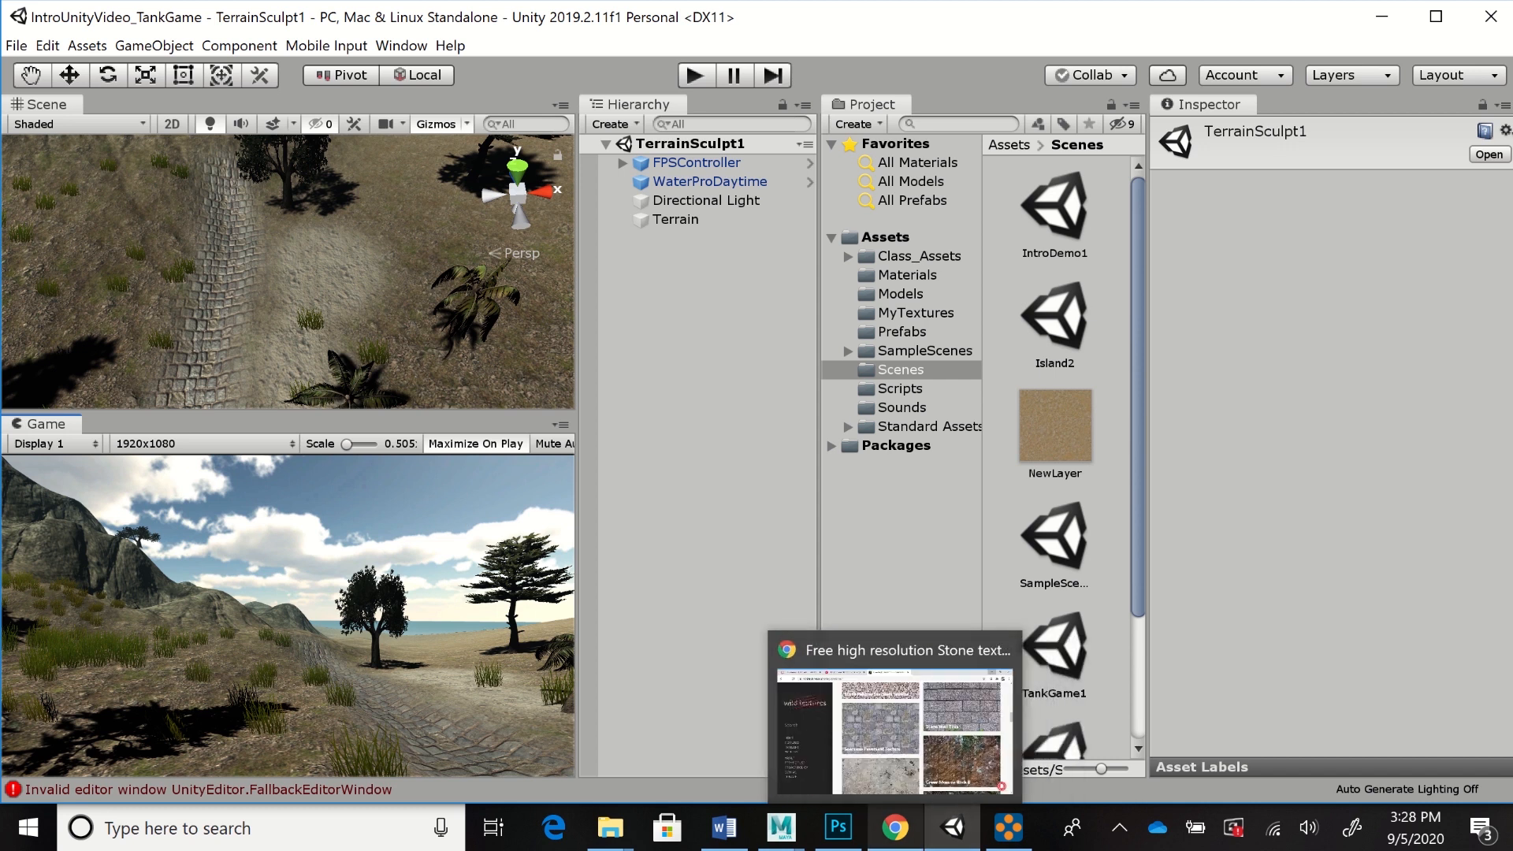
left_click(895, 827)
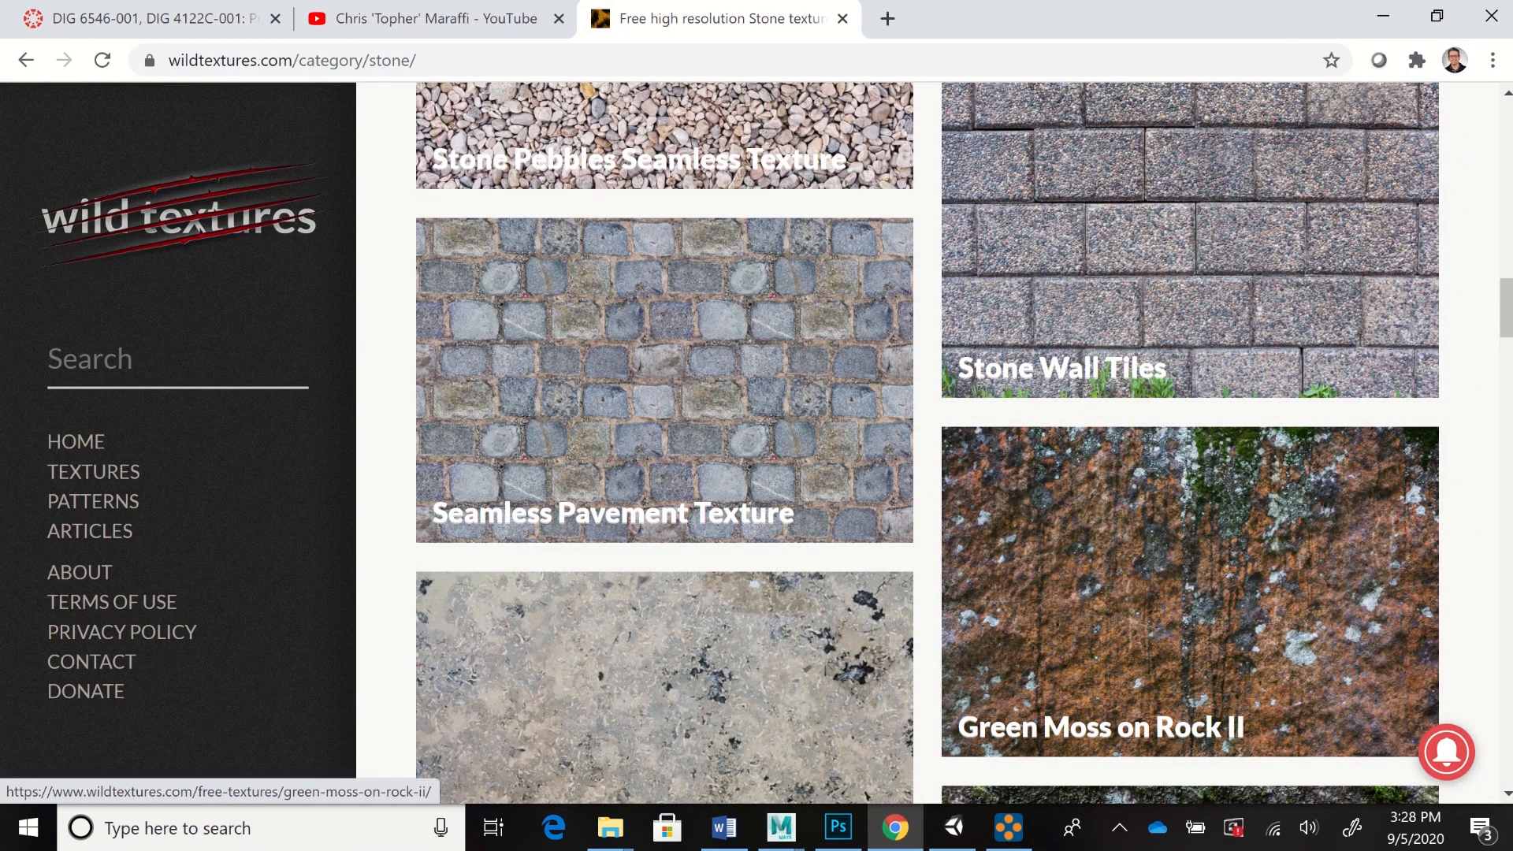
Switch to Photoshop and compare BeachSandColor2048.jpg with its Background copy layer hidden and shown
mouse_move(954, 827)
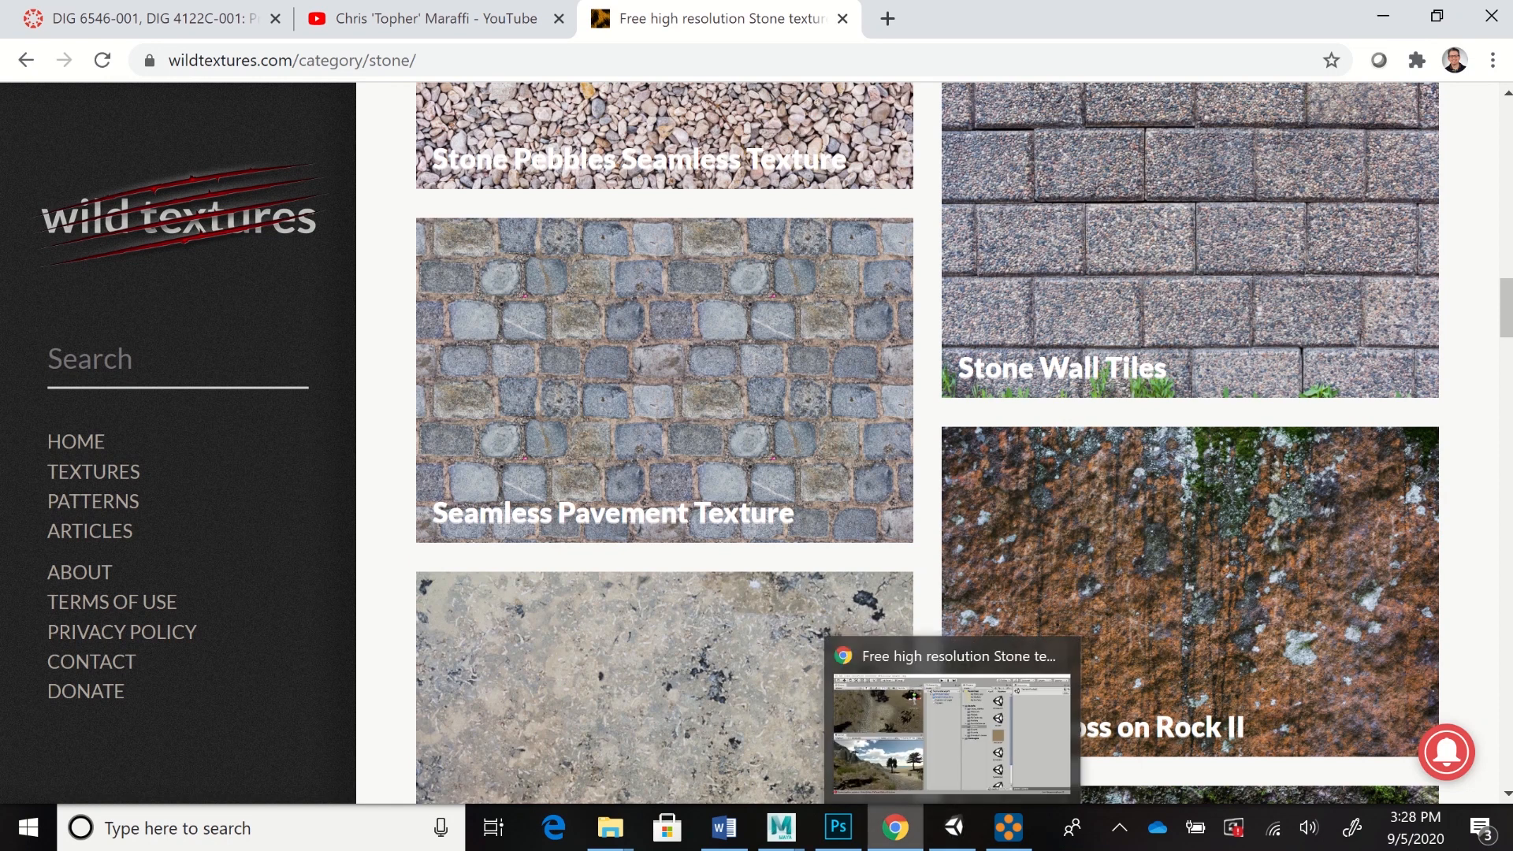
left_click(837, 827)
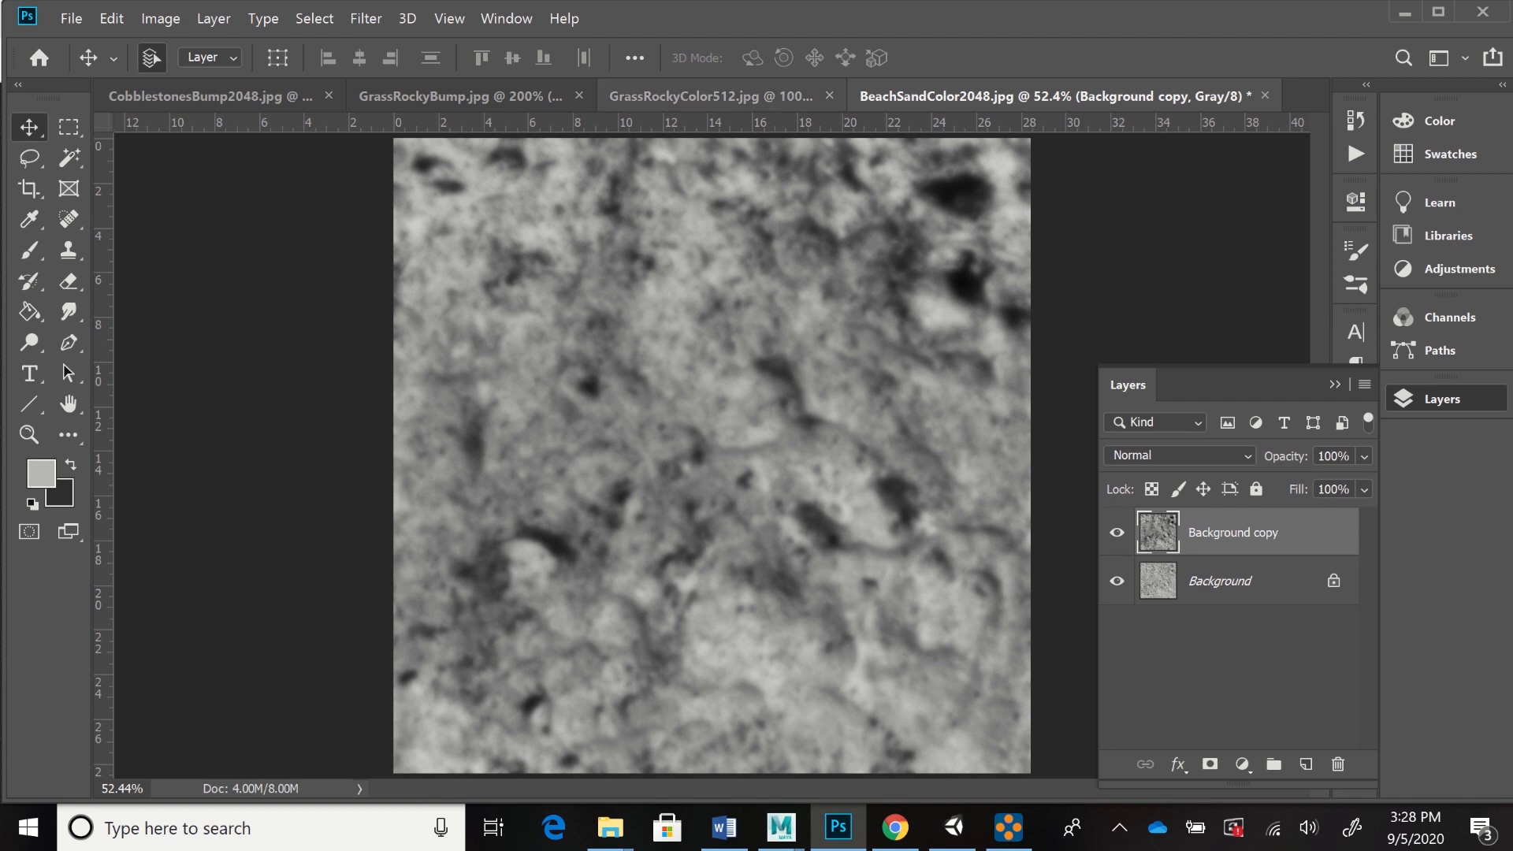
left_click(709, 96)
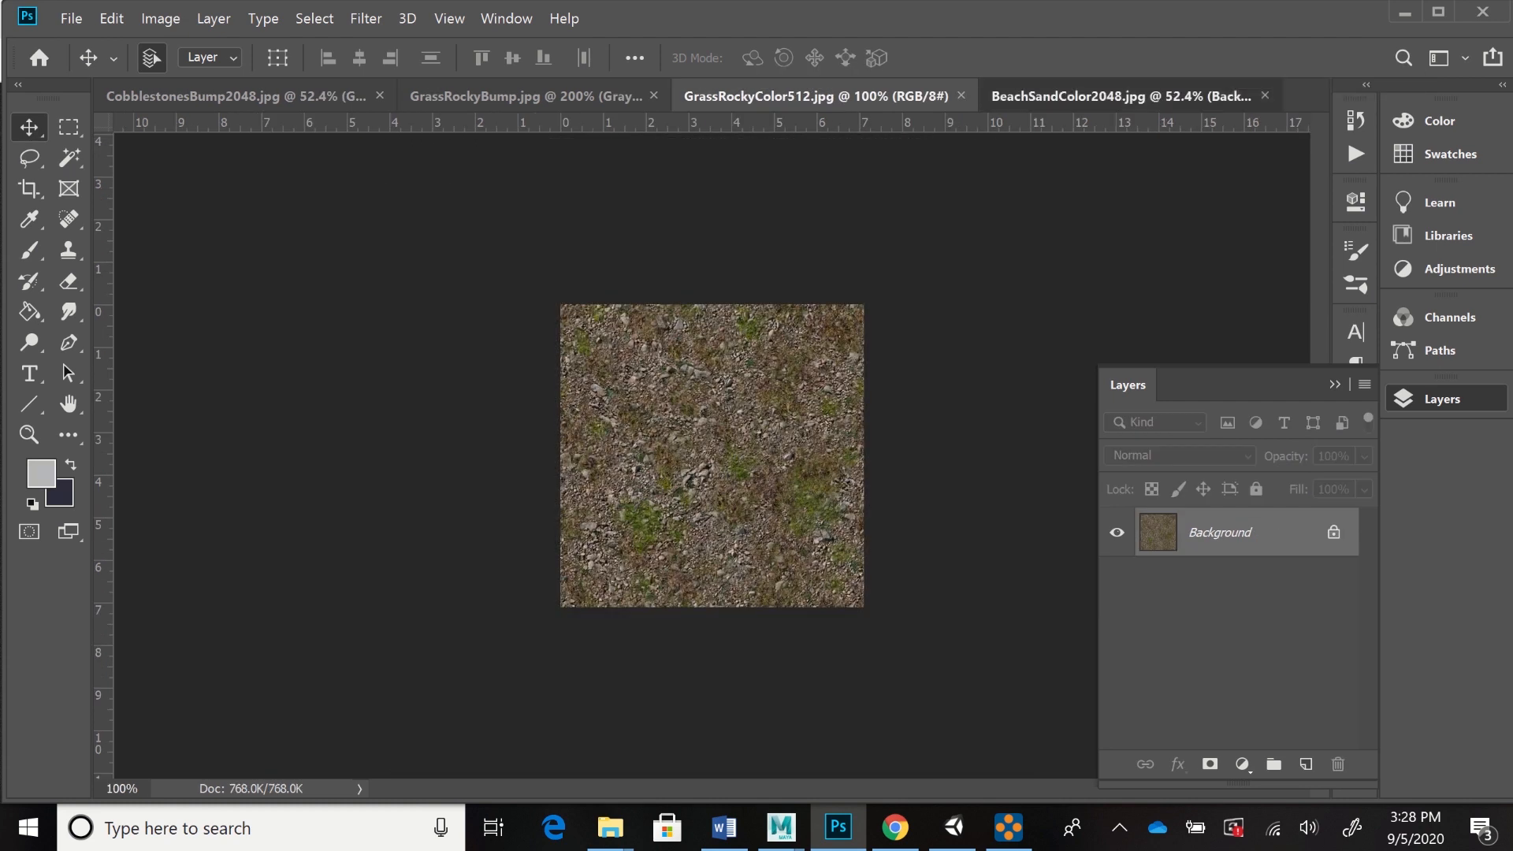
left_click(1048, 96)
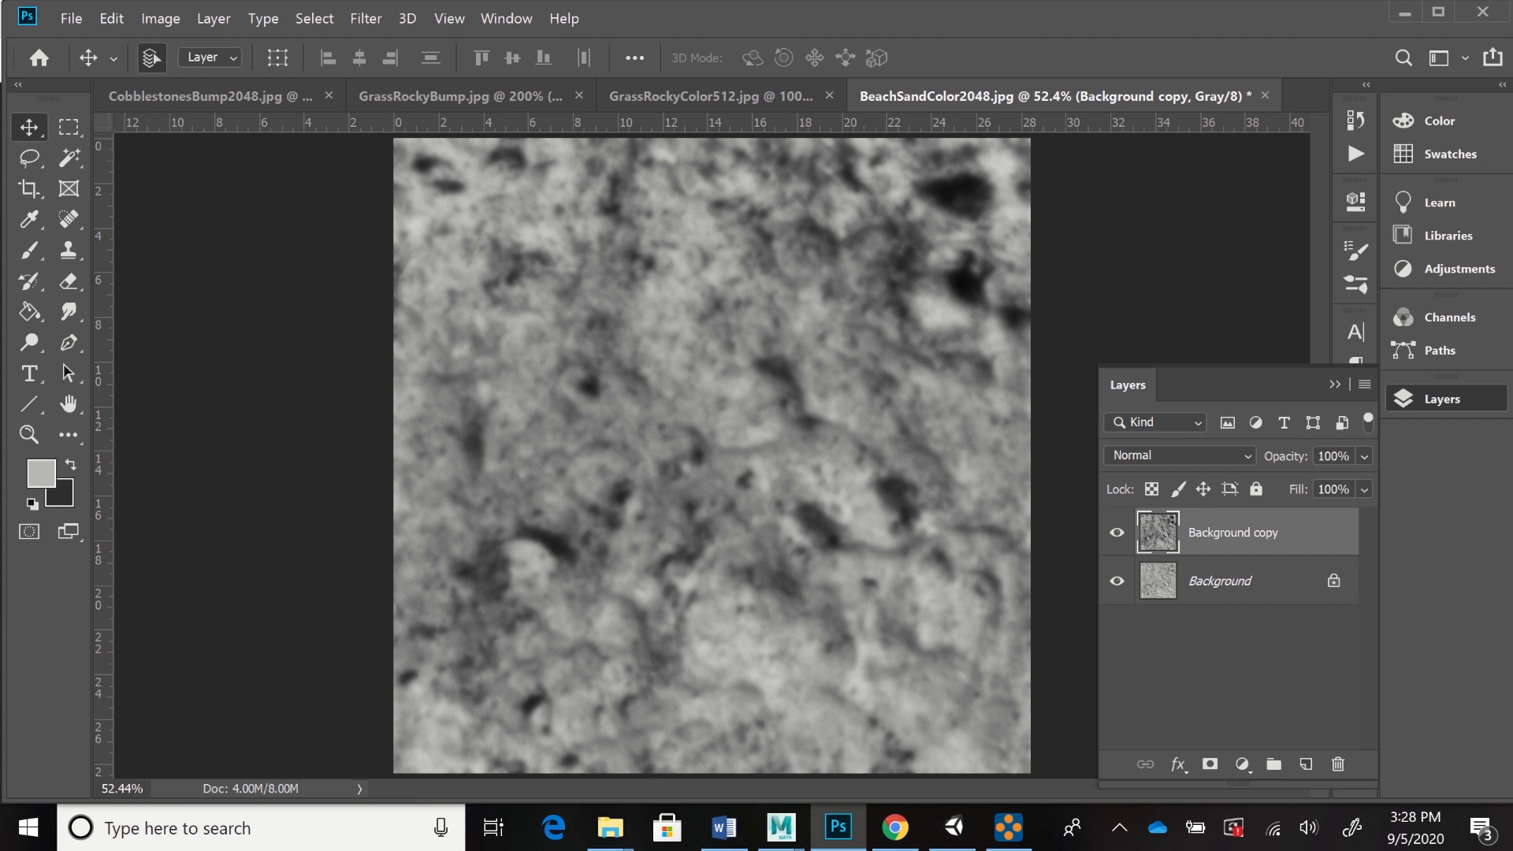
left_click(1117, 533)
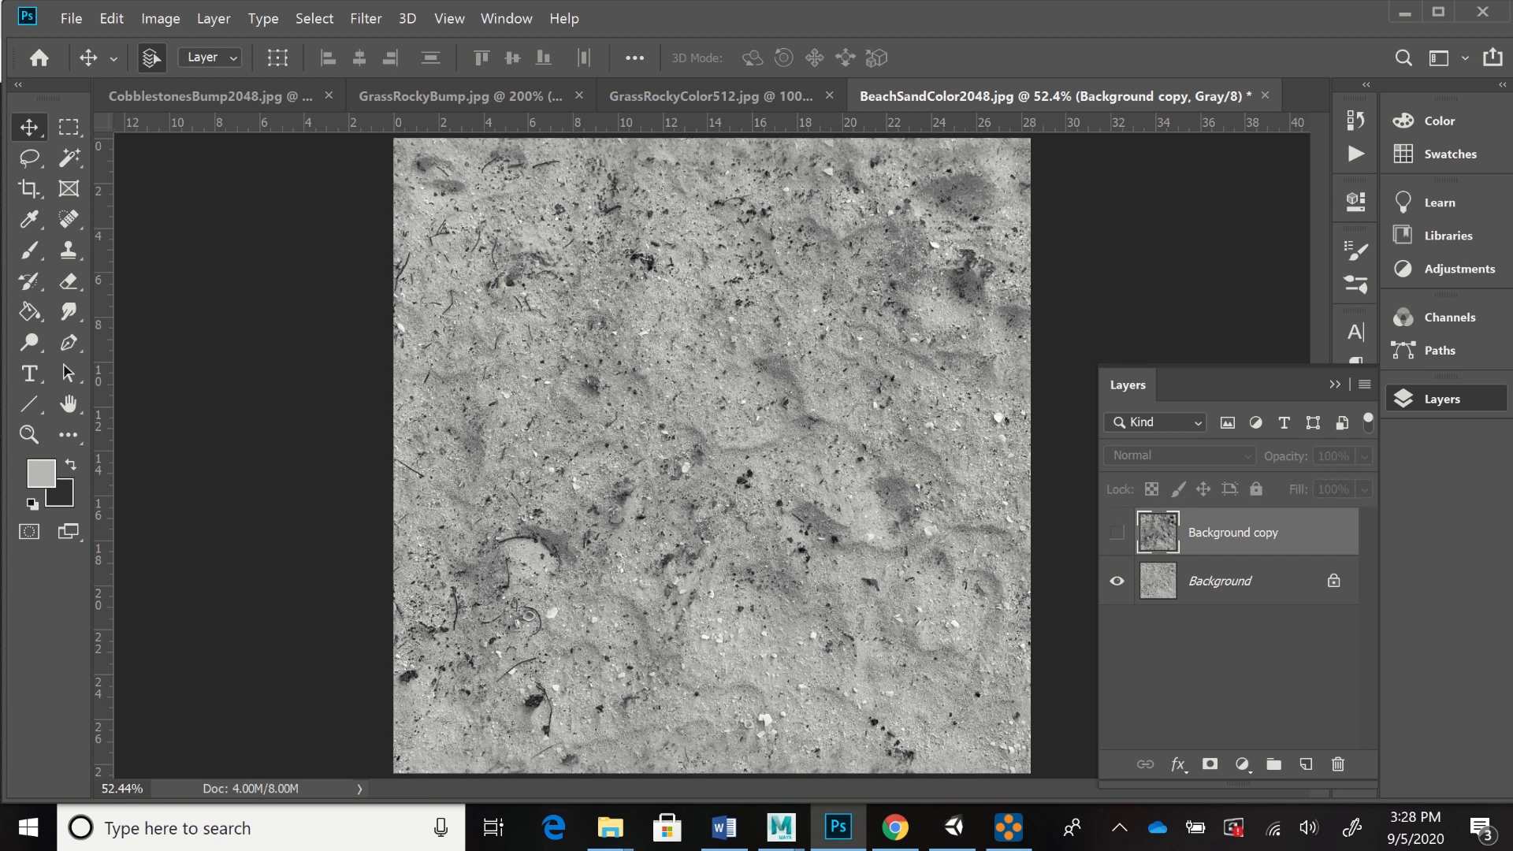
left_click(1116, 533)
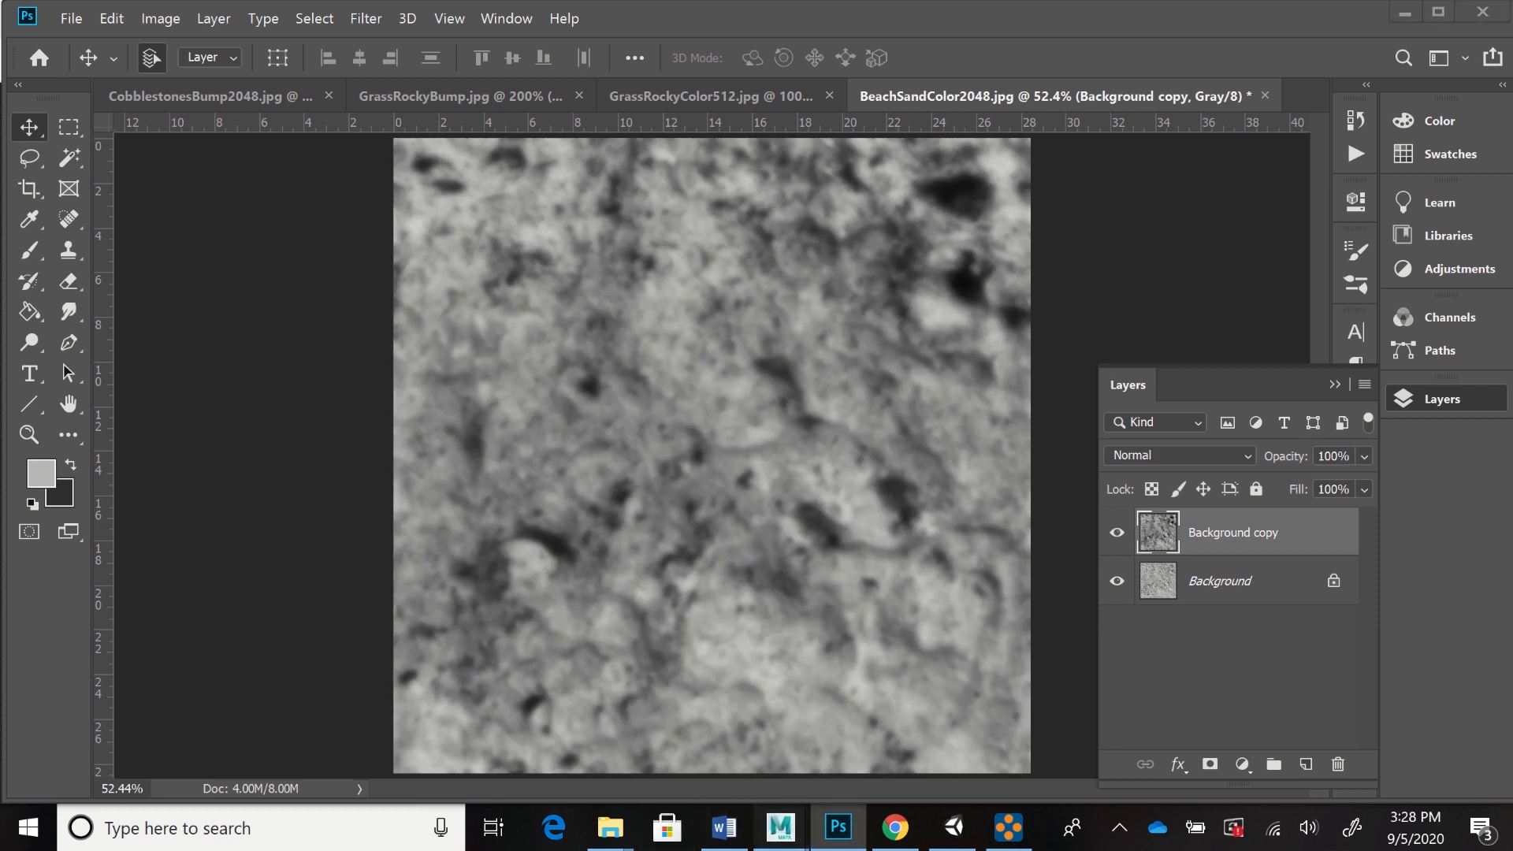
Switch to Maya and inspect the sculpted sand surface from a slightly different angle
mouse_move(780, 827)
left_click(906, 729)
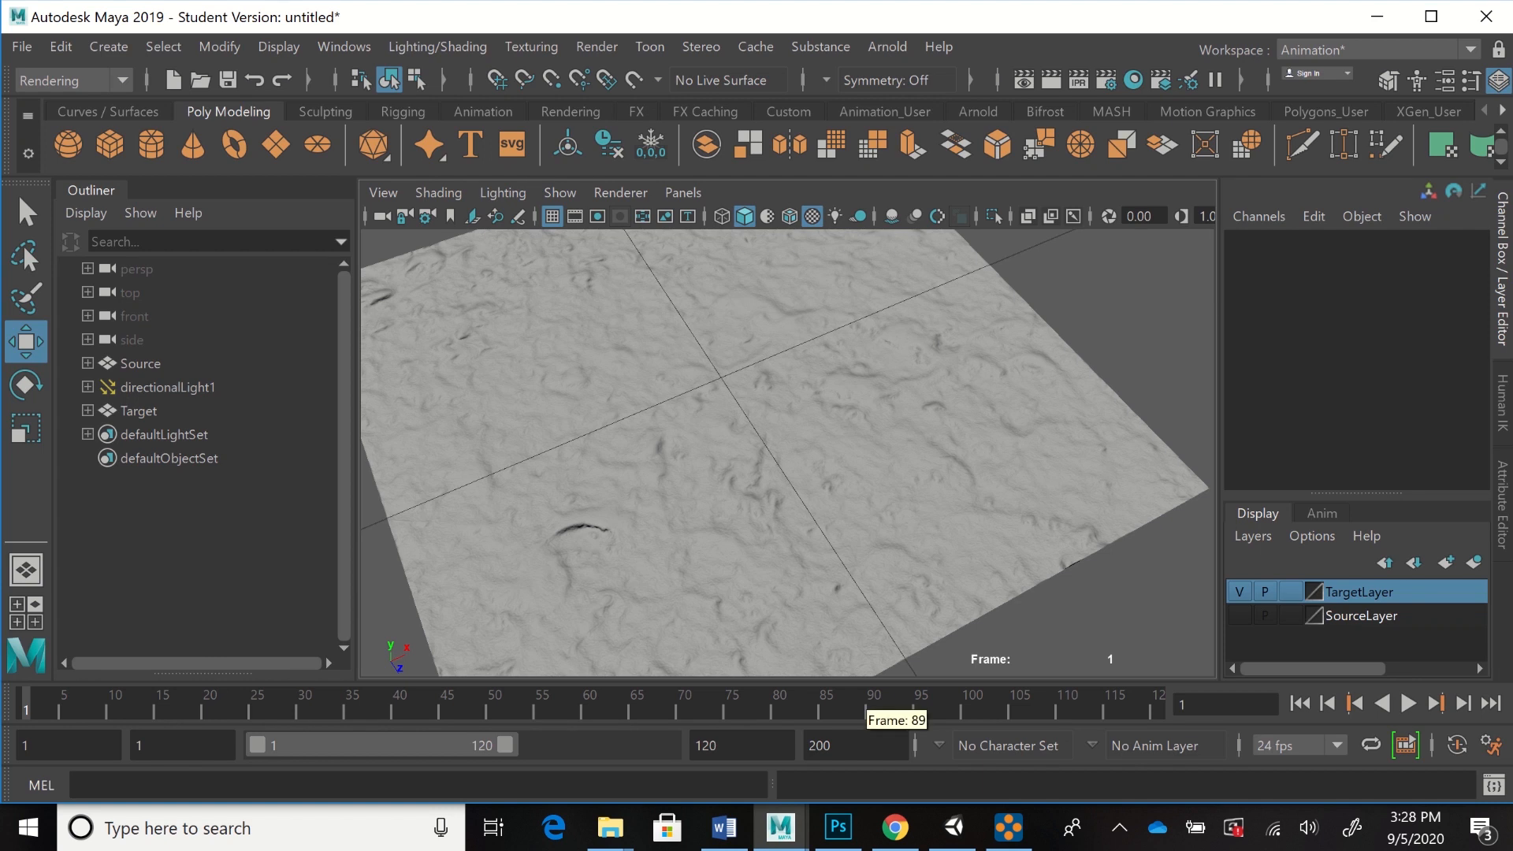
mouse_move(788, 442)
left_mouse_down("alt")
mouse_move(776, 505)
mouse_move(792, 484)
mouse_move(874, 465)
mouse_move(843, 410)
mouse_move(733, 472)
mouse_move(709, 536)
mouse_move(796, 504)
mouse_move(788, 433)
mouse_move(786, 469)
left_mouse_up("alt")
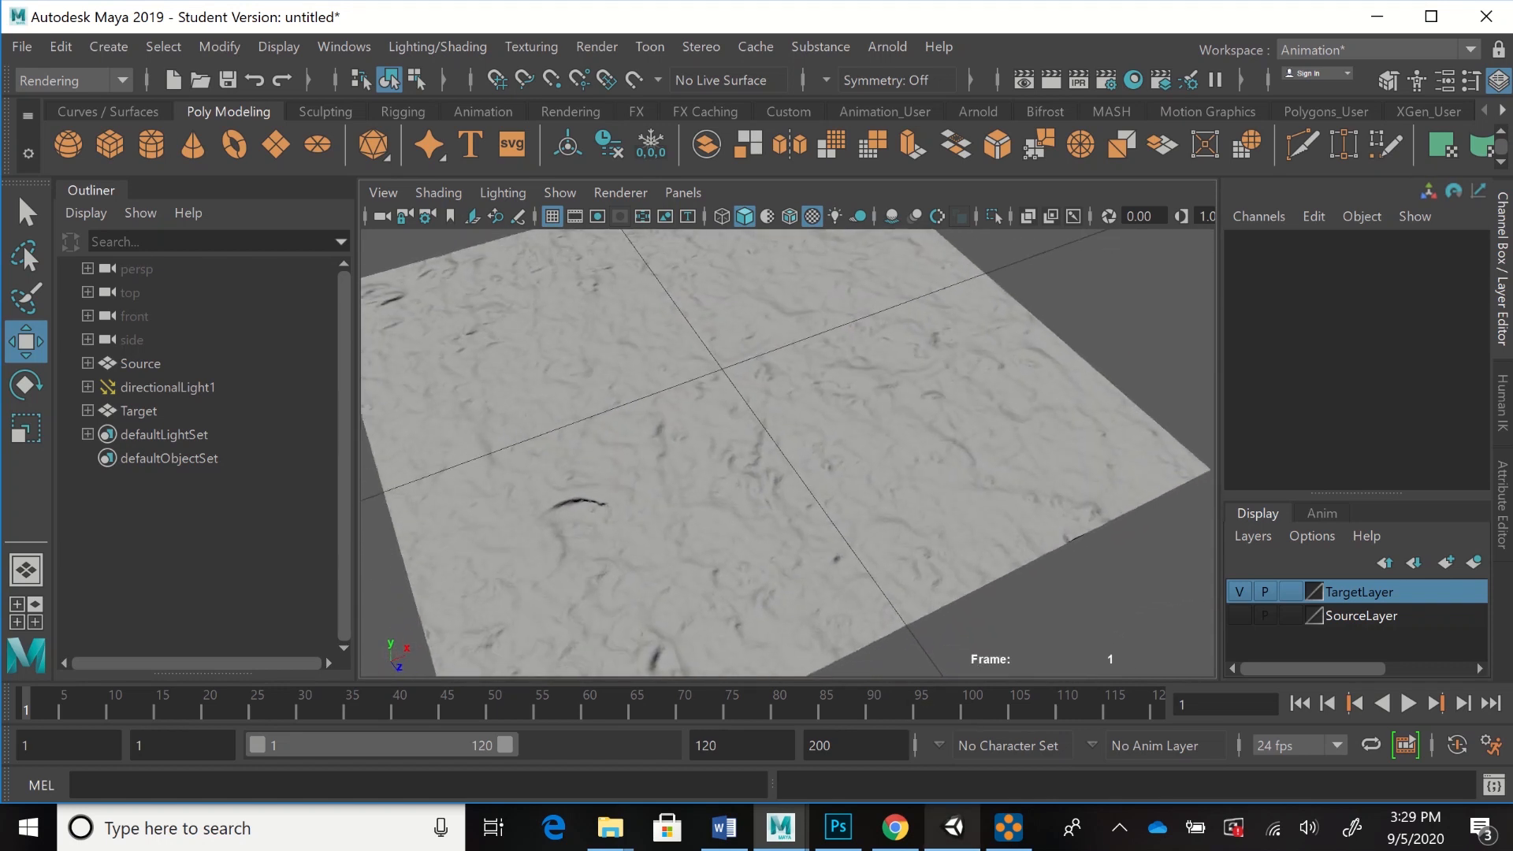
Switch to Unity and examine the Terrain object's layers, including the texture and normal map settings of NewLayer 1
mouse_move(953, 827)
left_click(954, 828)
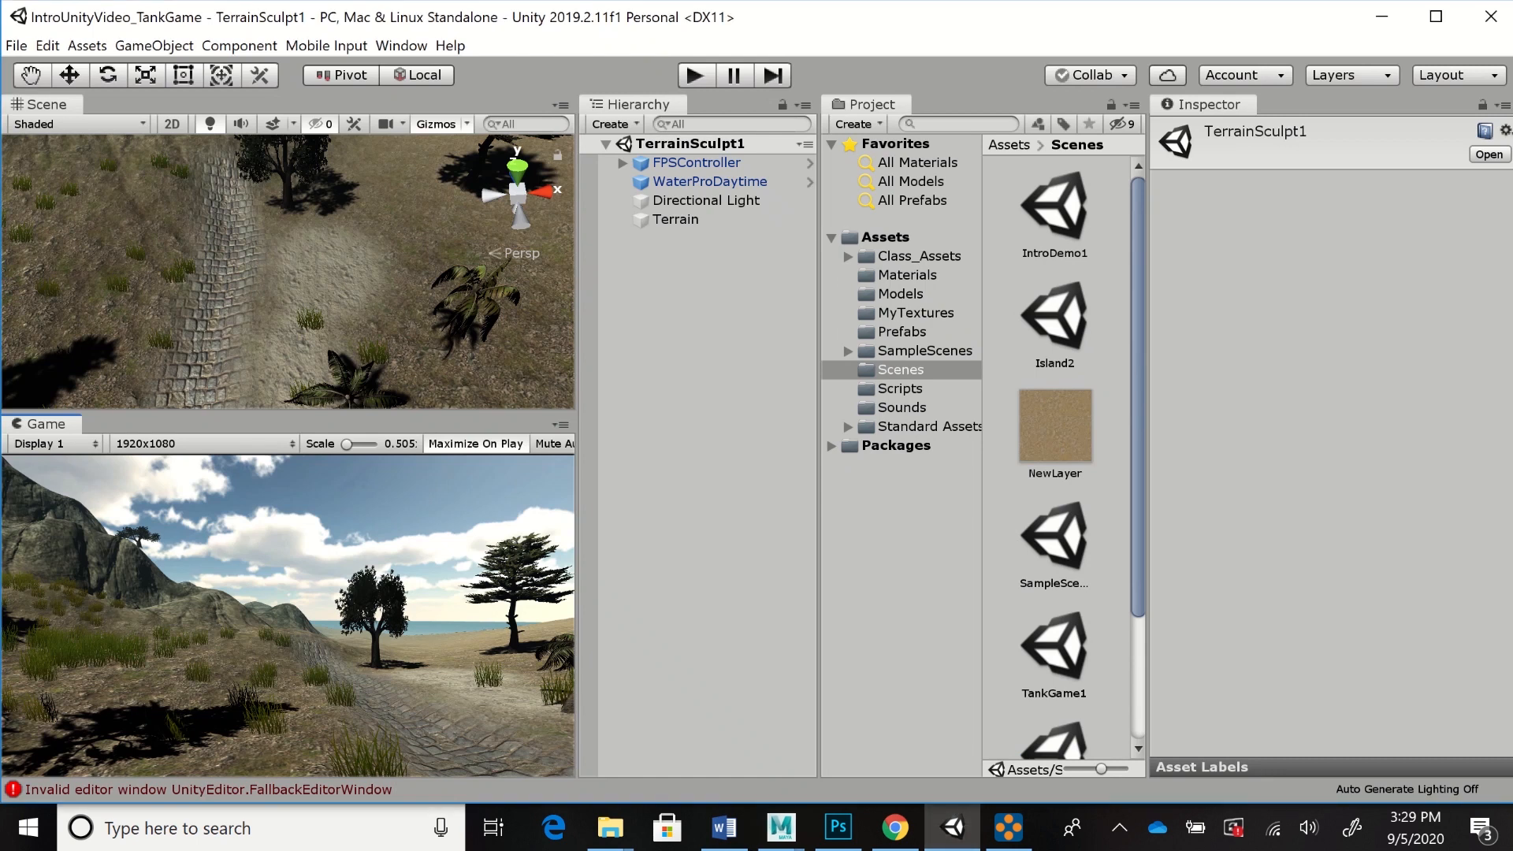
left_click(675, 219)
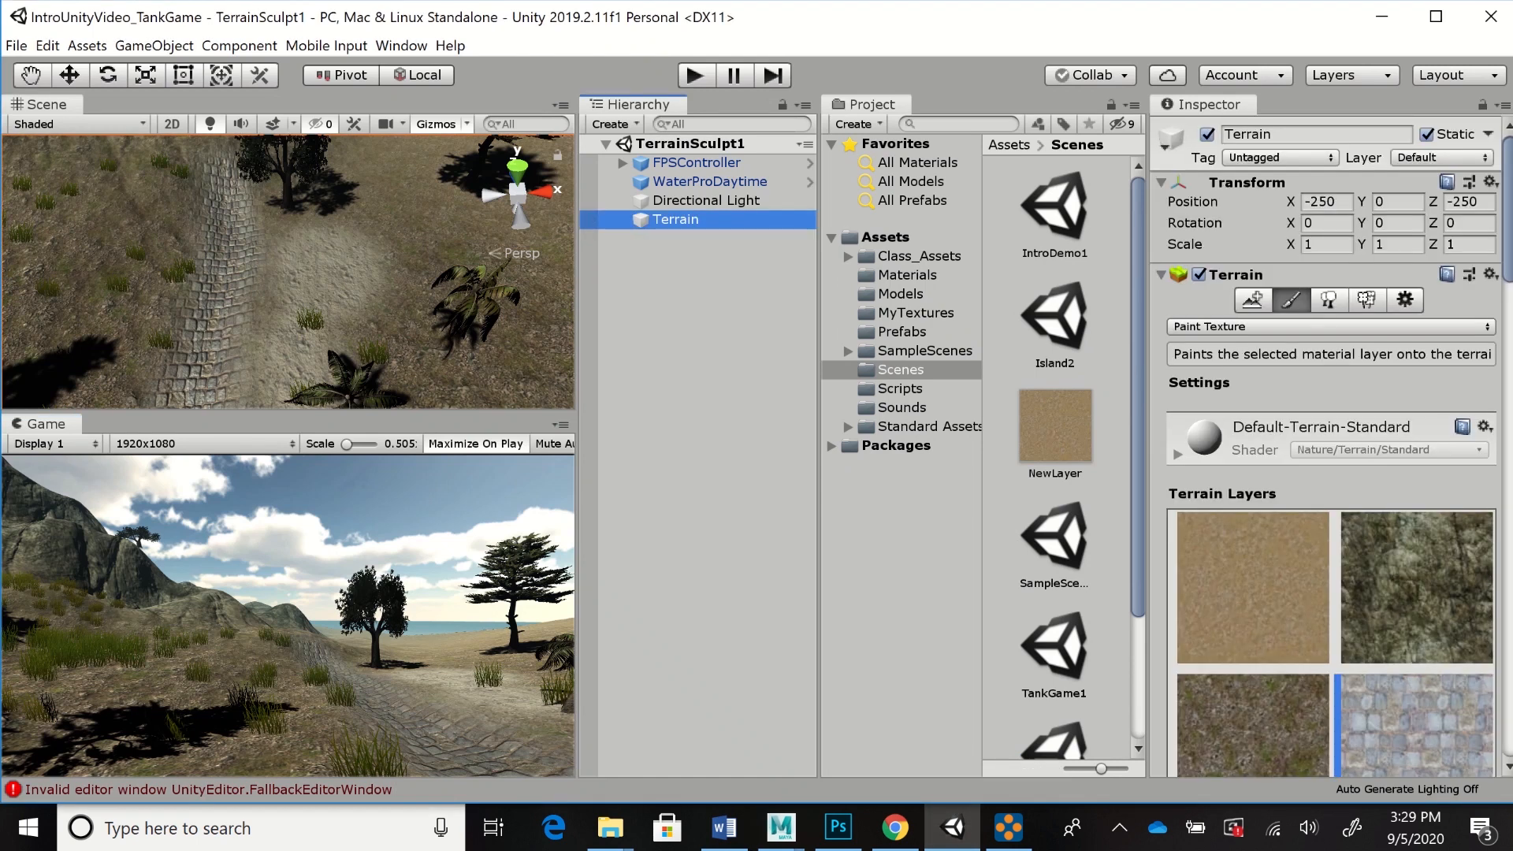
left_click_drag(1508, 208, 1507, 385)
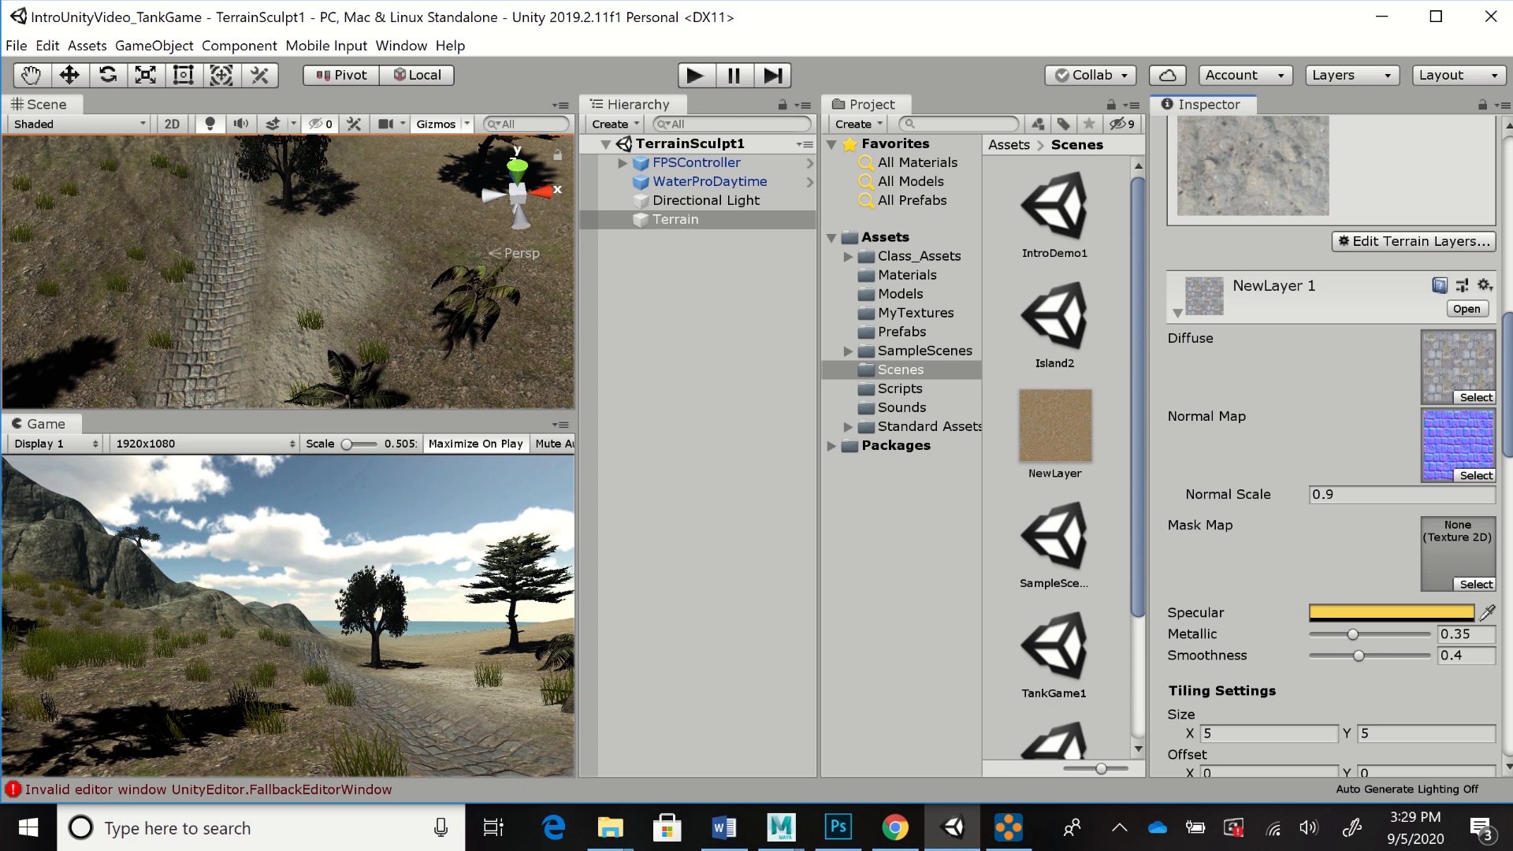
scroll(1332, 446, "up", 10)
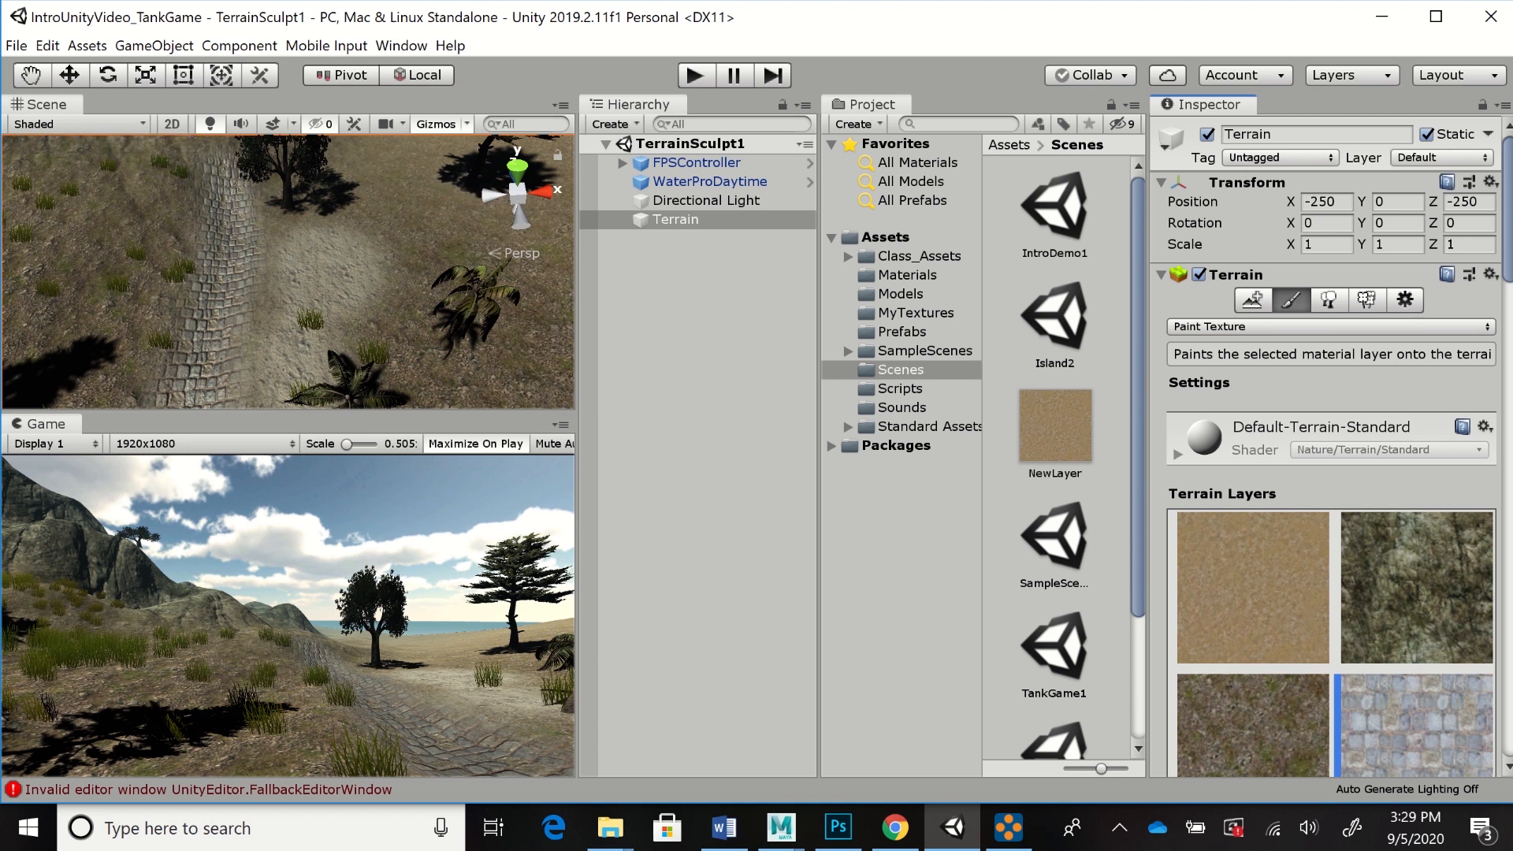
Create a new empty scene in the project
left_click(17, 45)
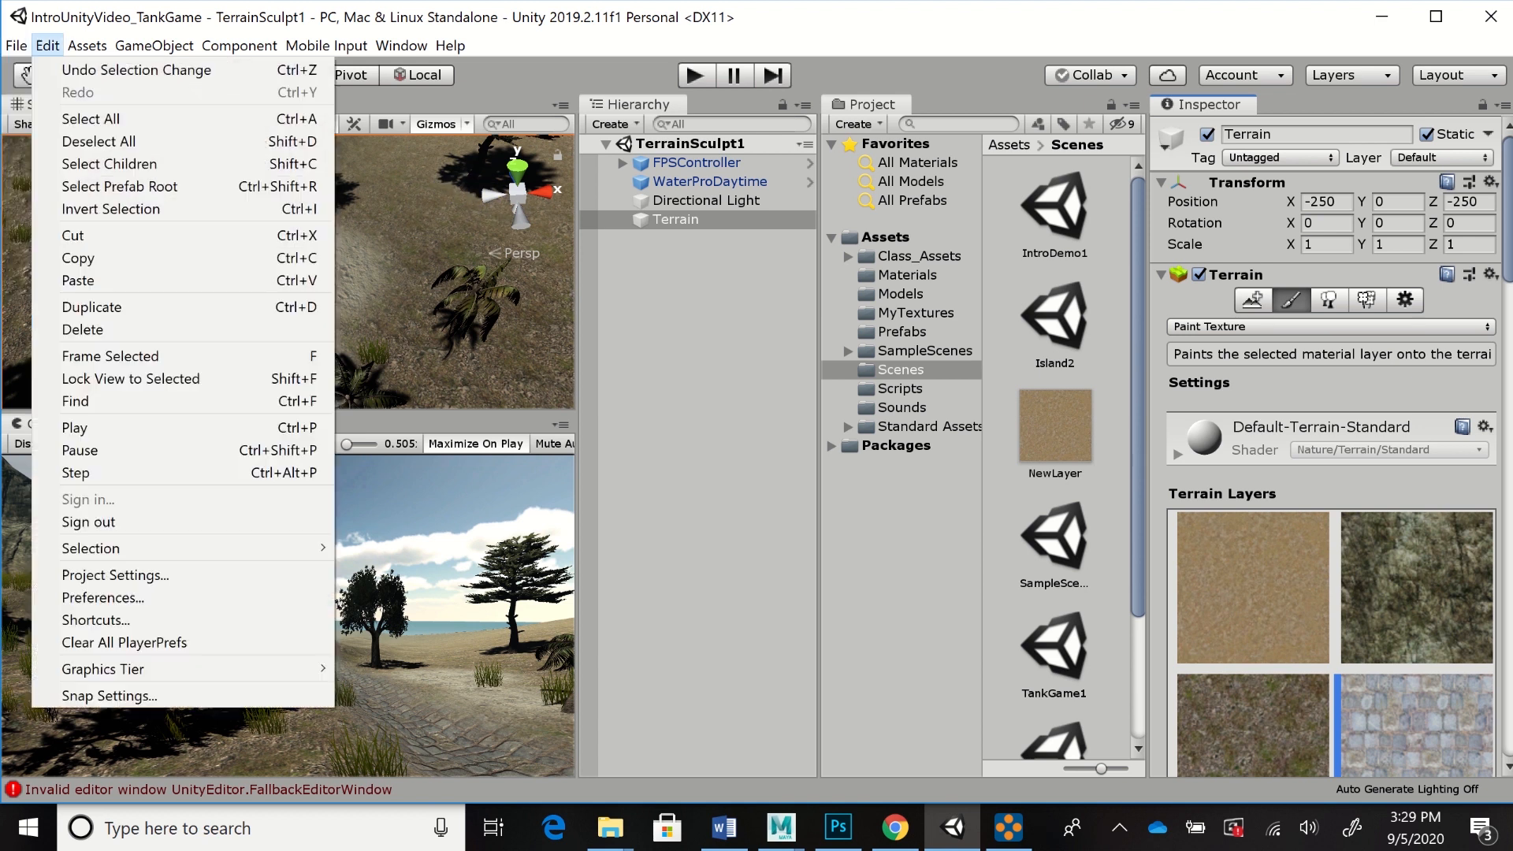
left_click(67, 70)
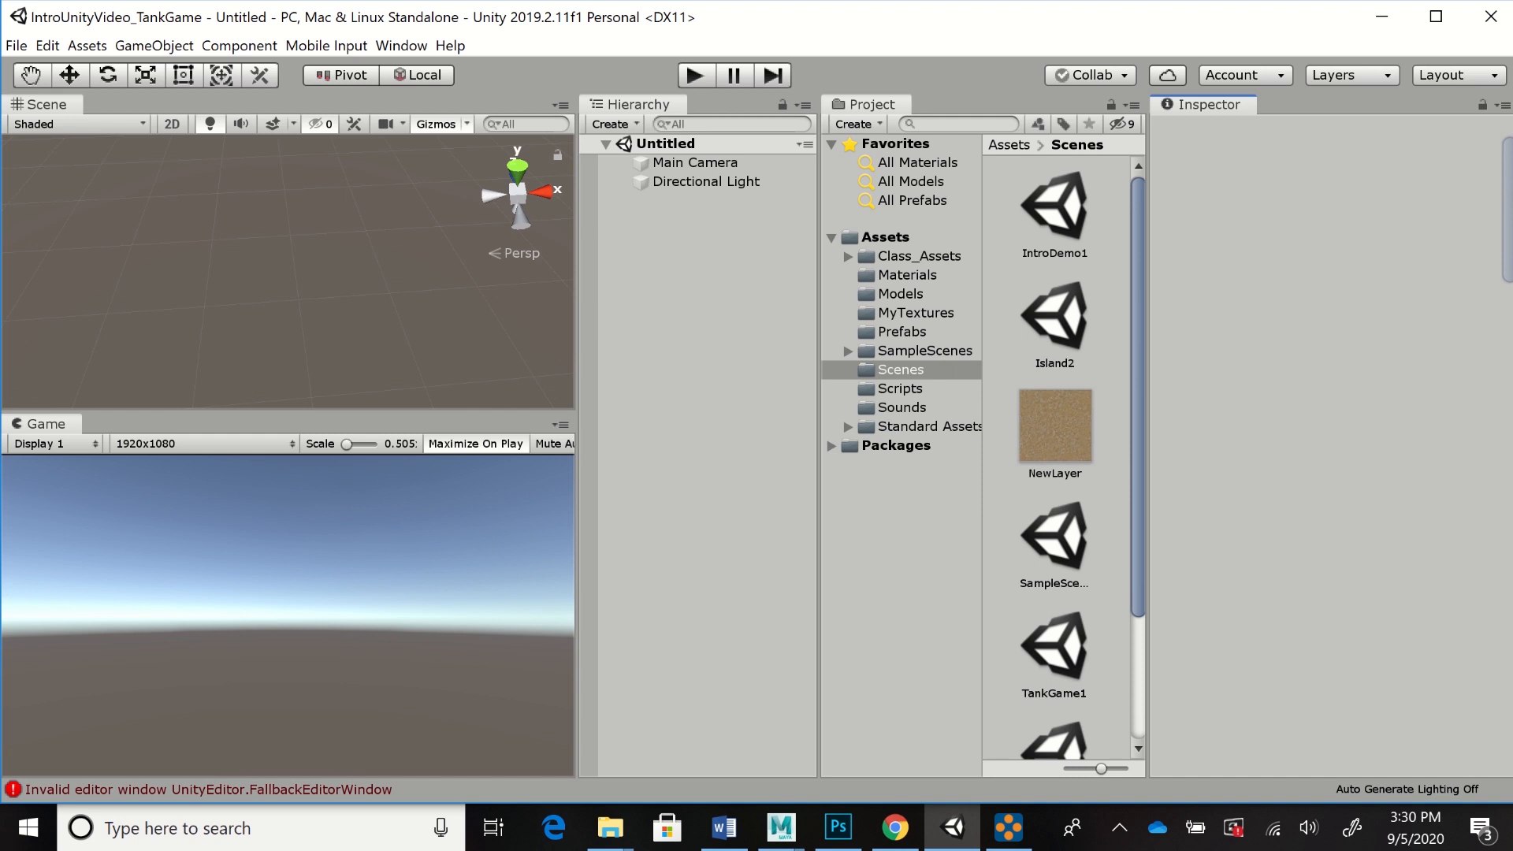
Browse Standard Assets > Environment > TerrainAssets to view the contents of the SurfaceTextures folder
left_click(848, 427)
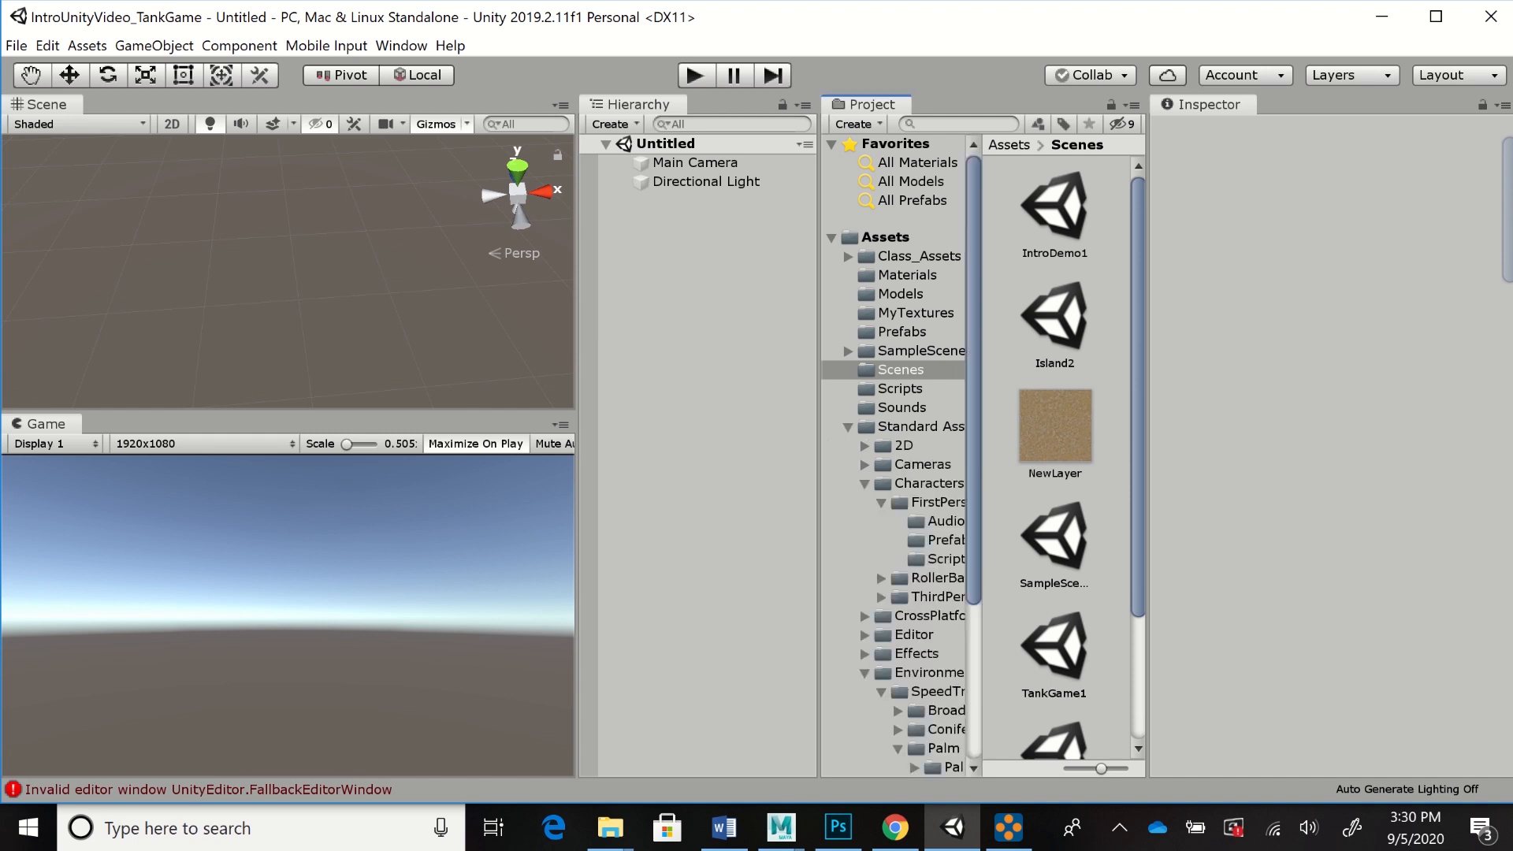
scroll(898, 455, "down", 5)
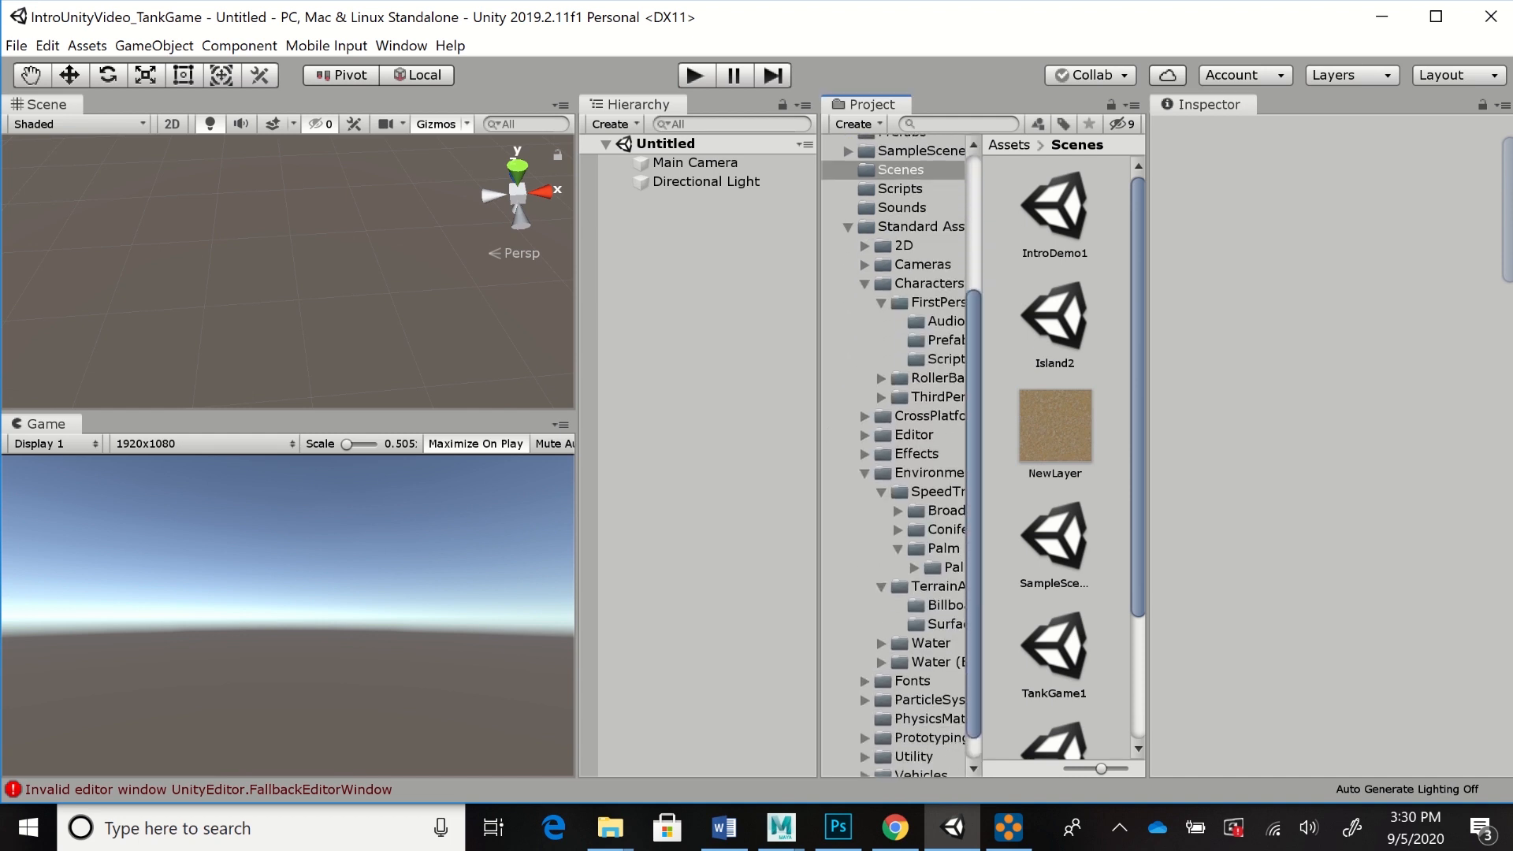
left_click(928, 472)
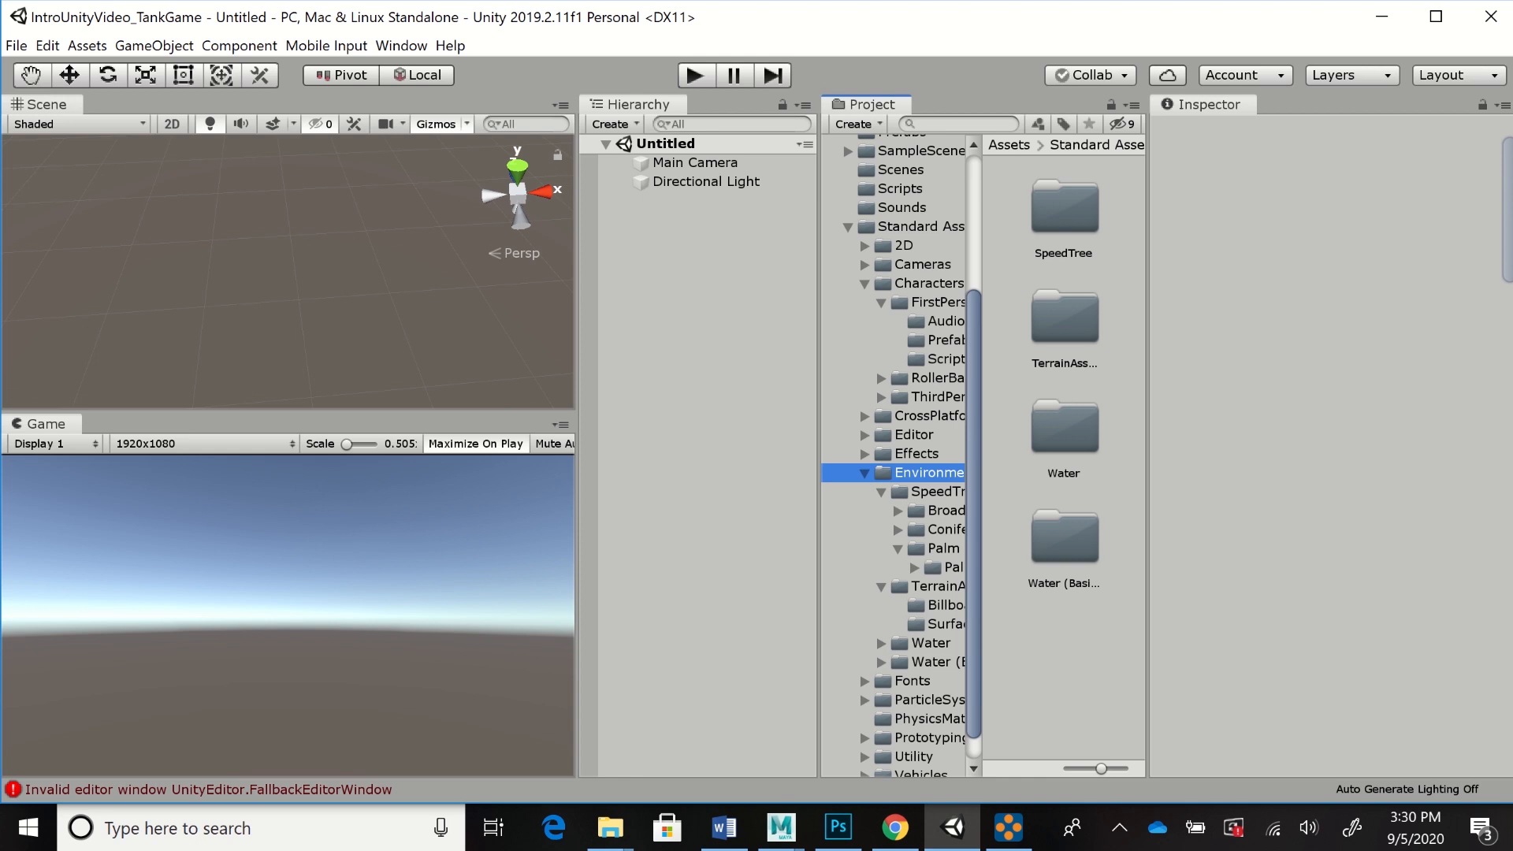
double_click(1065, 317)
double_click(1065, 316)
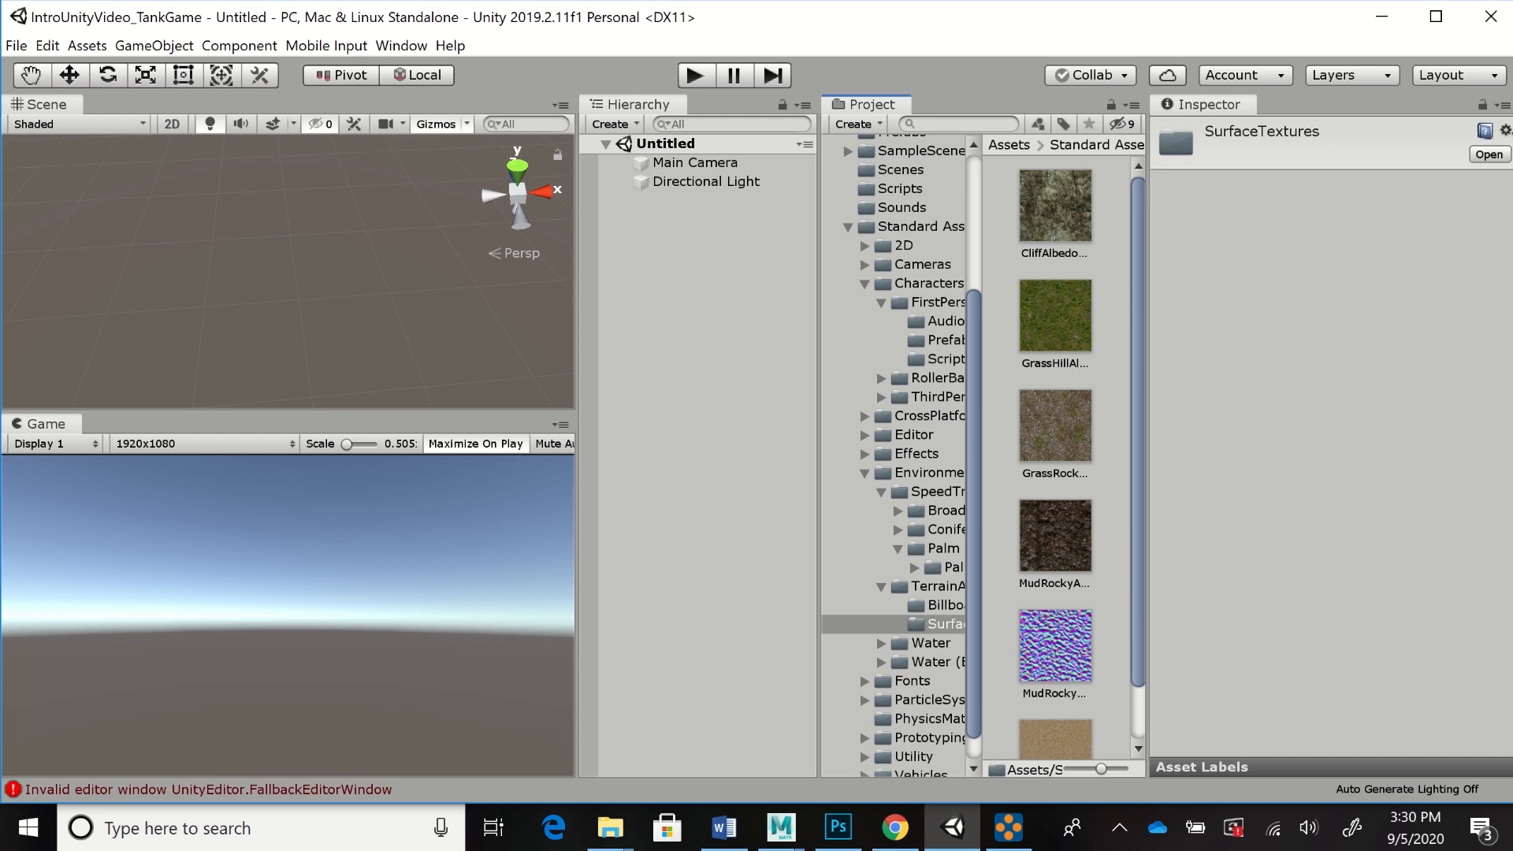
scroll(898, 453, "up", 5)
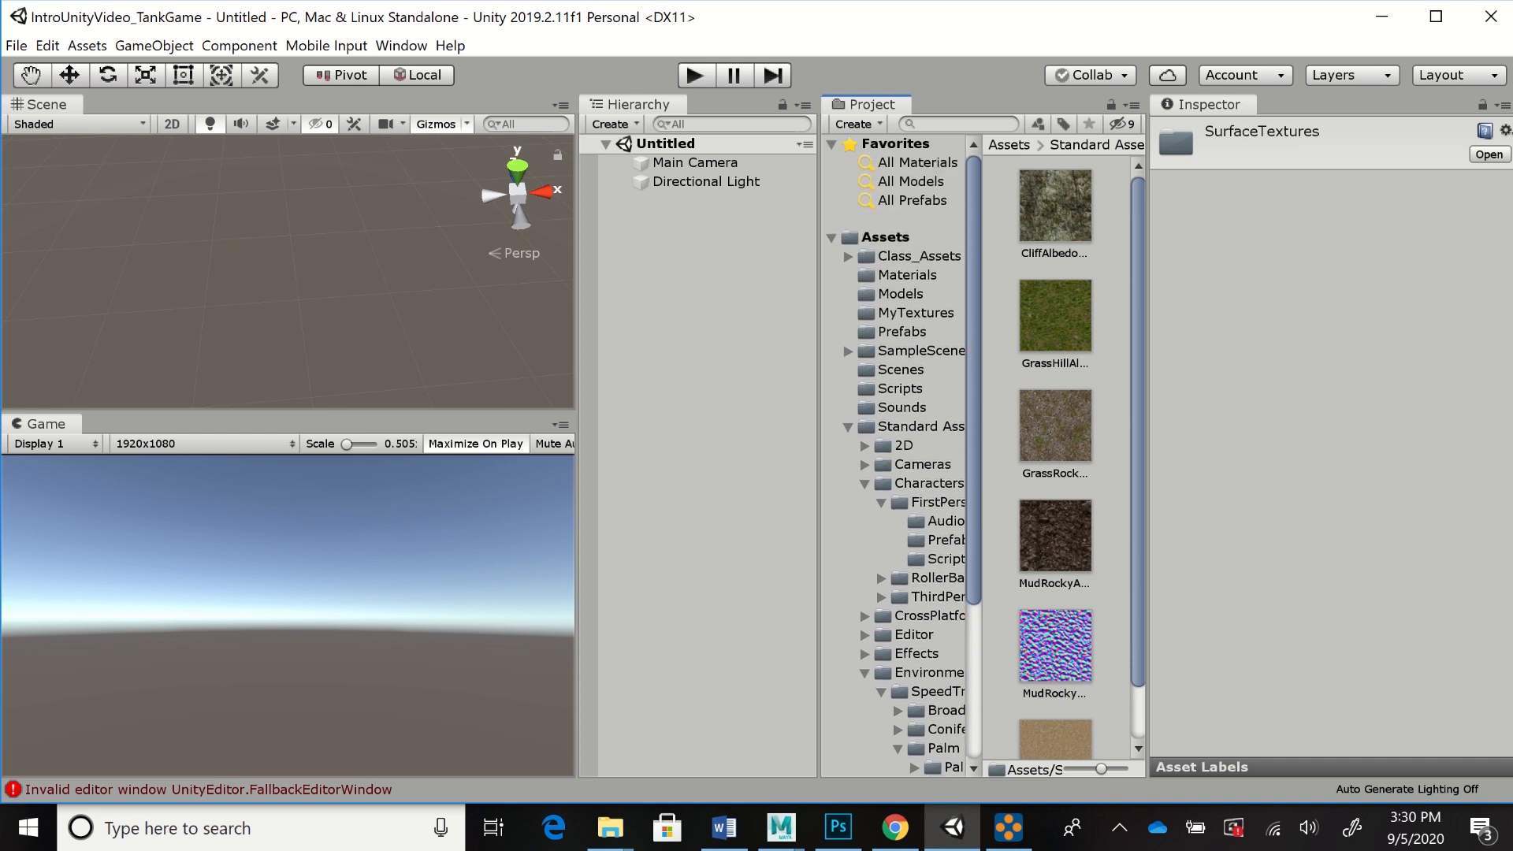
View the asset types that can be created in the project, and look through the MyTextures folder
left_click(855, 123)
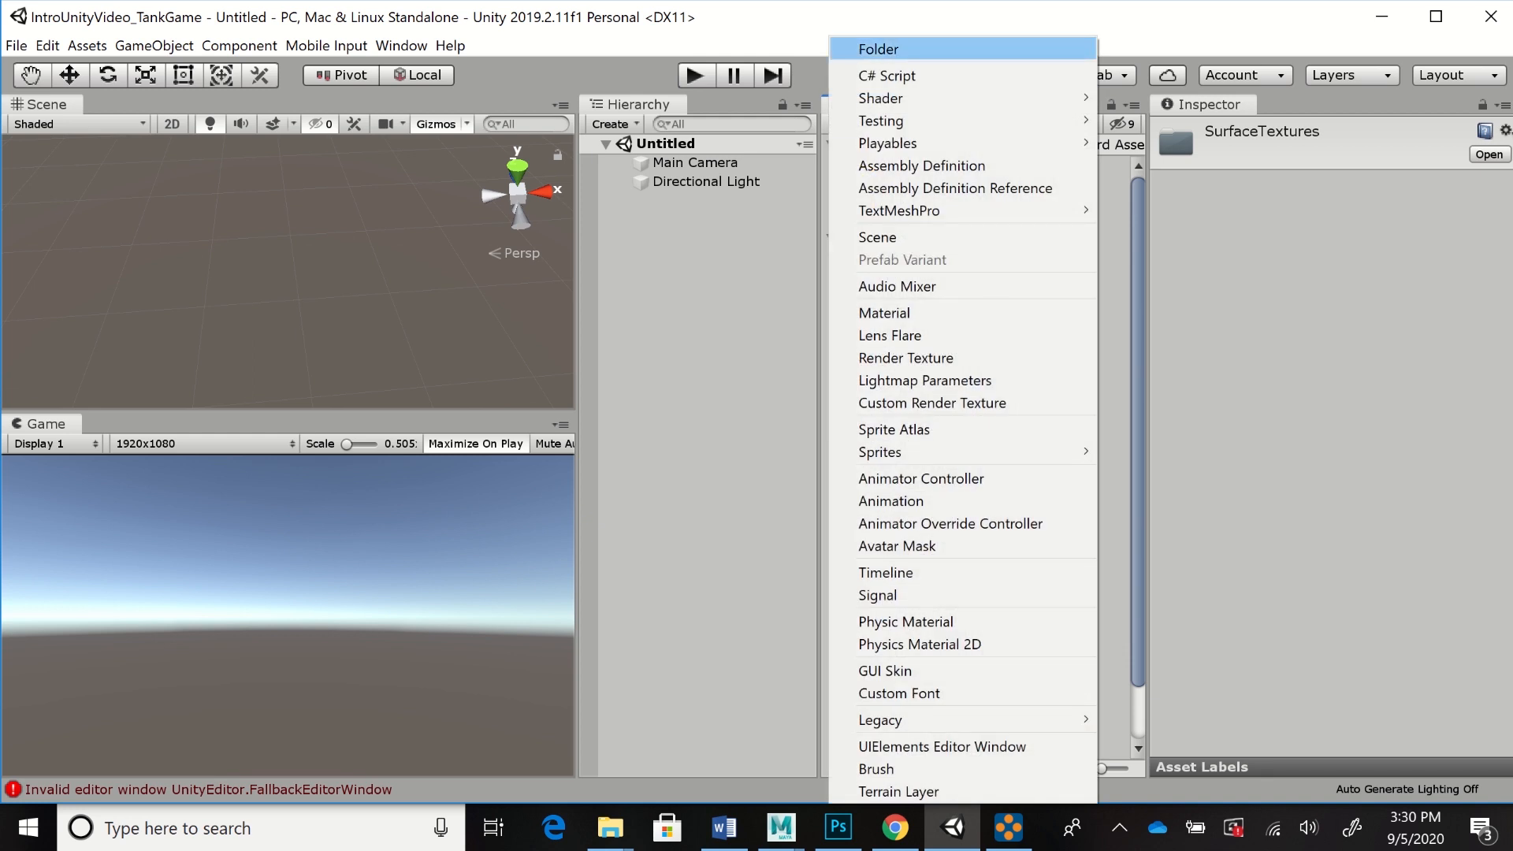
key("Escape")
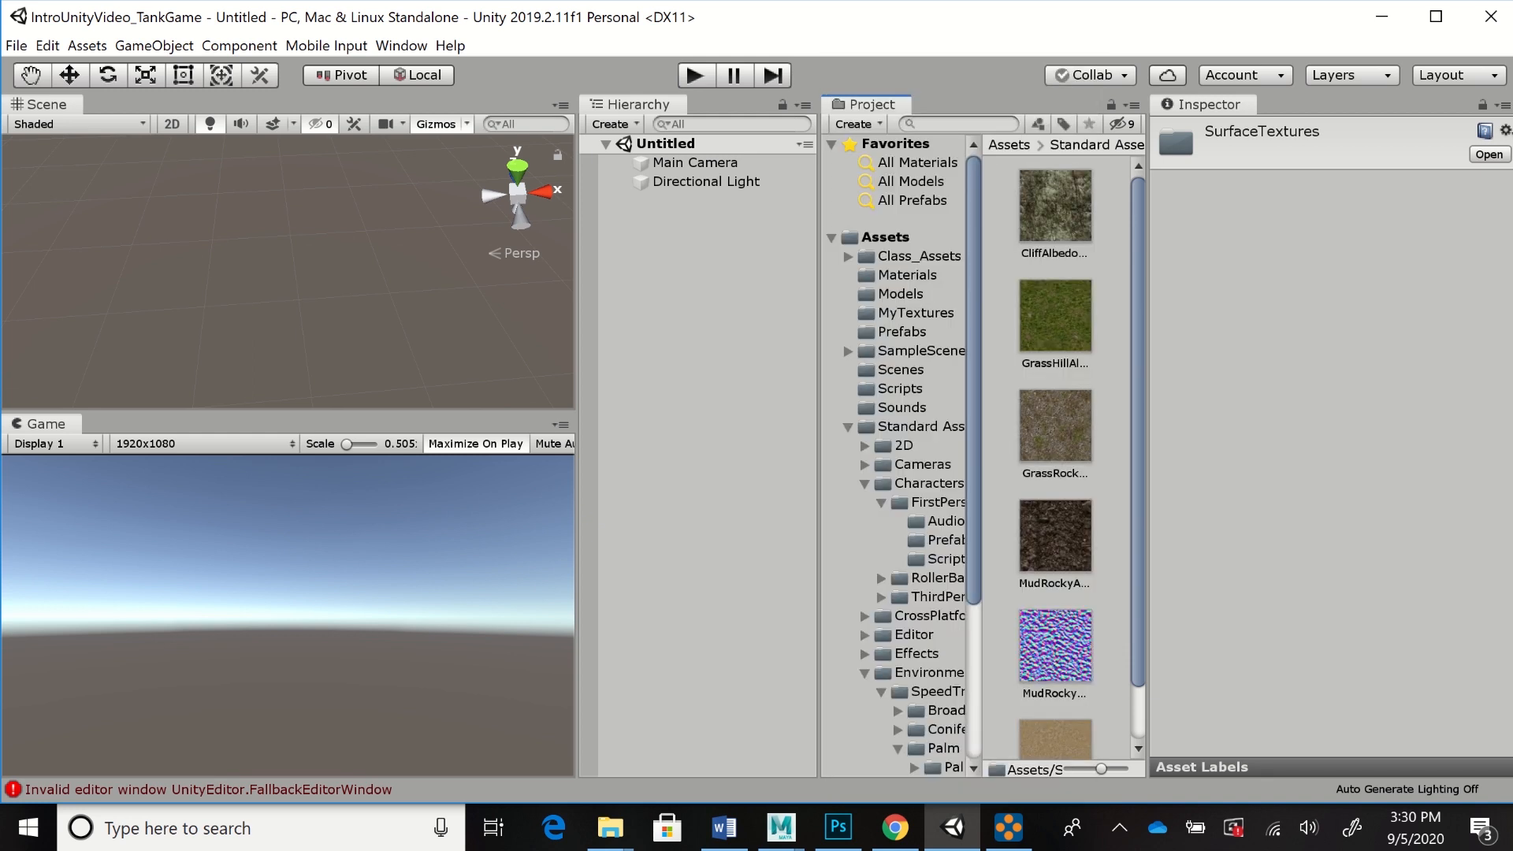
left_click(916, 313)
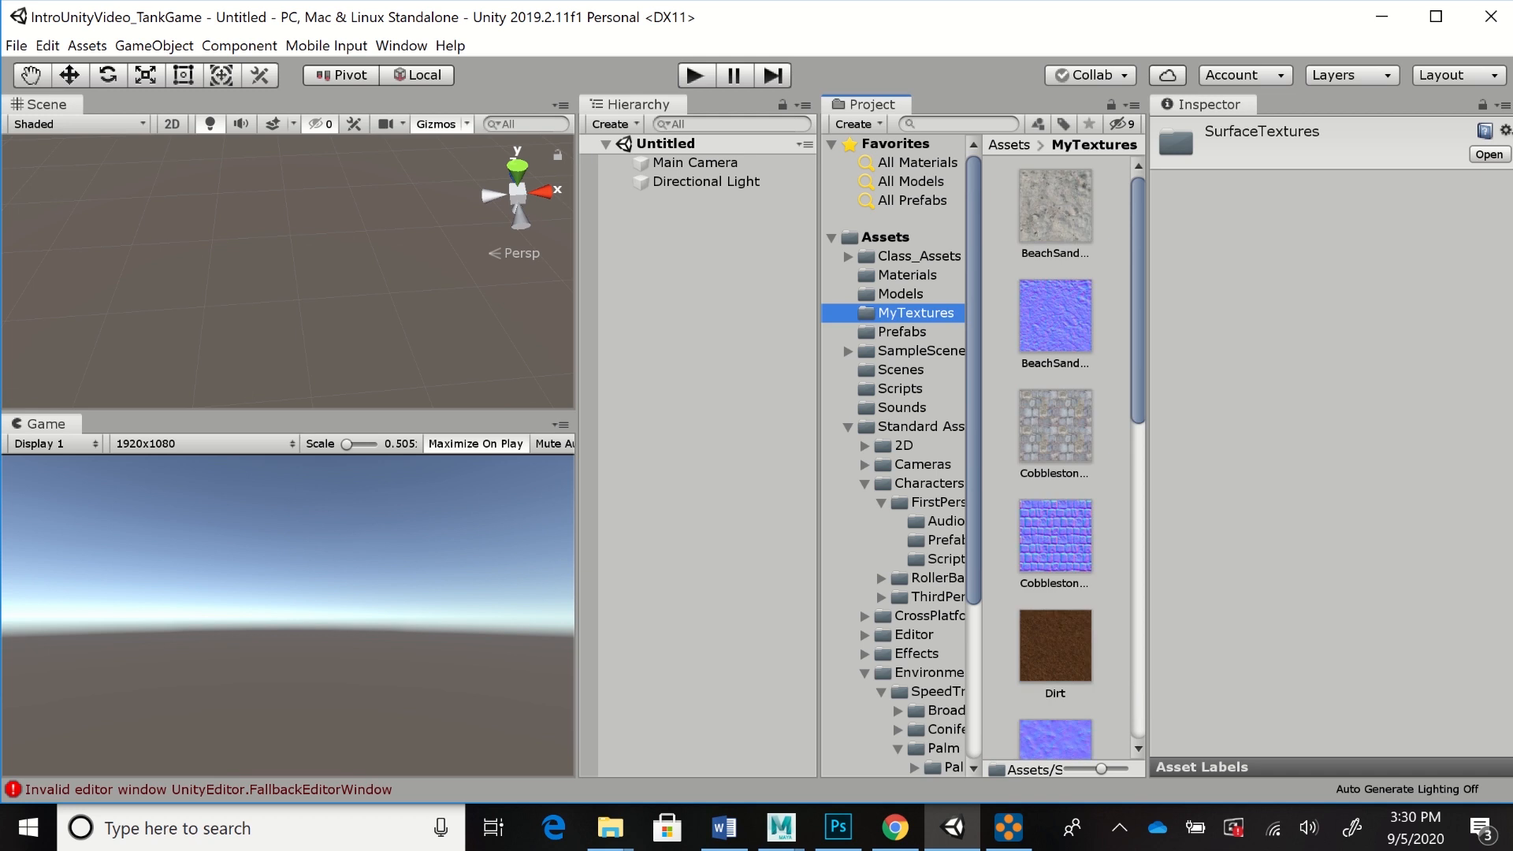
mouse_move(1138, 300)
left_mouse_down()
mouse_move(1137, 605)
mouse_move(1137, 299)
left_mouse_up()
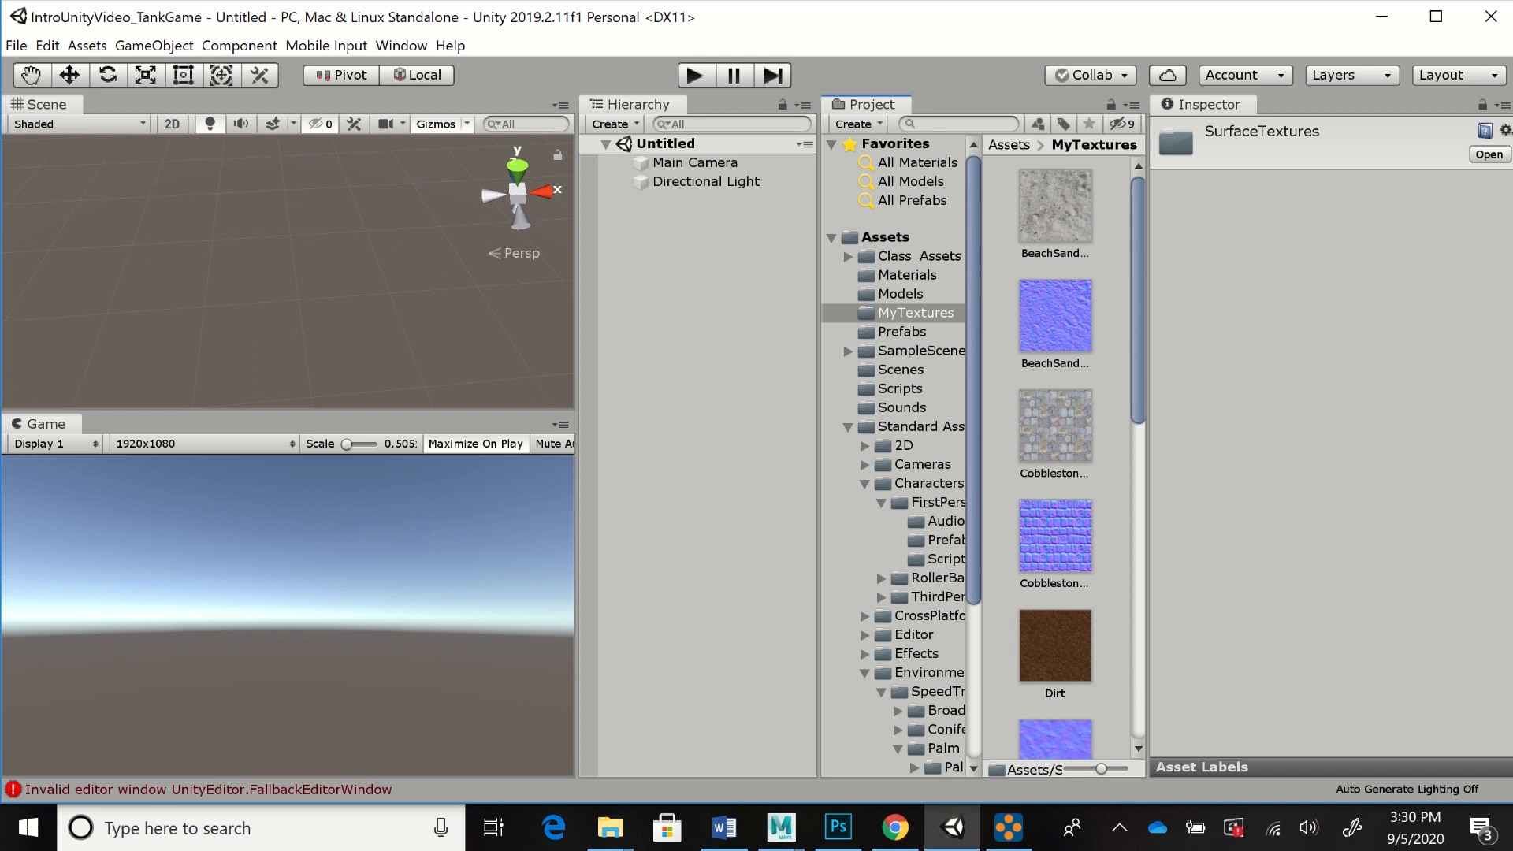
Examine the Class_Assets folder, viewing its Skyboxes, Models and Textures subfolders
left_click(918, 256)
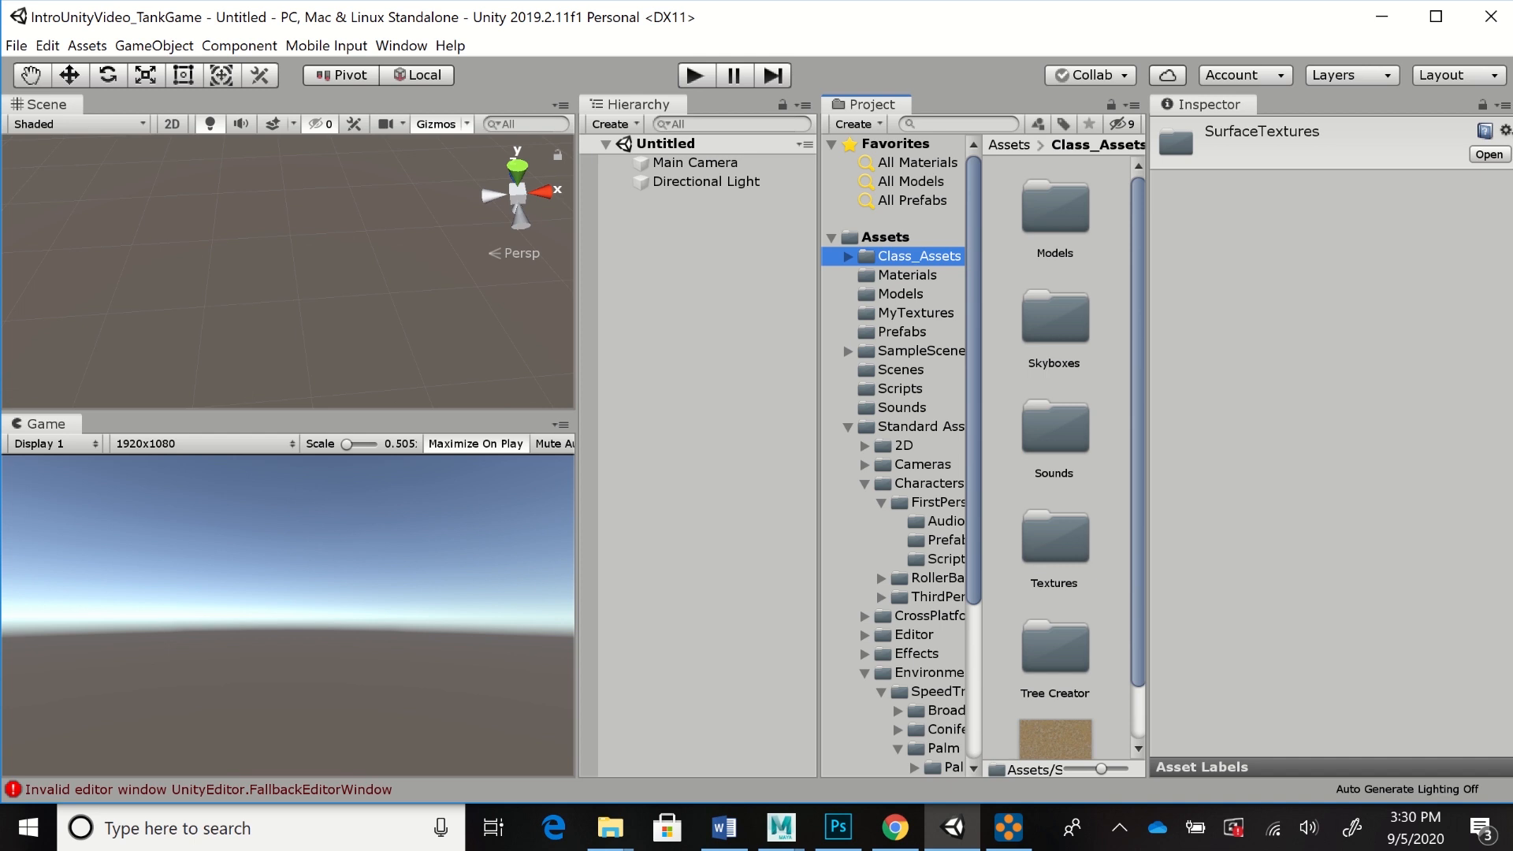
left_click(1055, 316)
double_click(1055, 317)
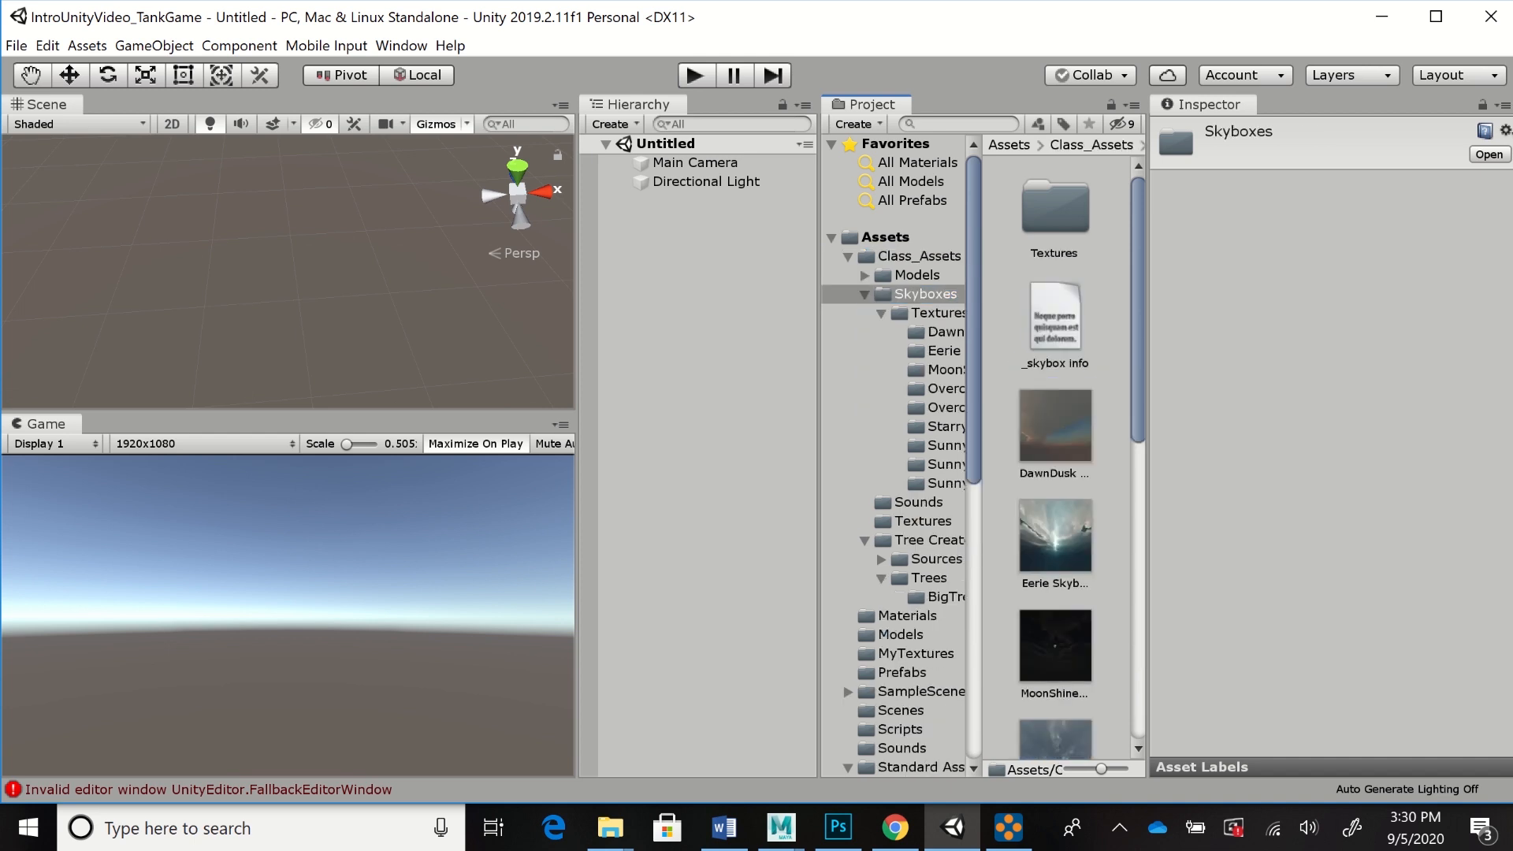
scroll(1055, 457, "down", 5)
scroll(1055, 457, "up", 5)
left_click(916, 275)
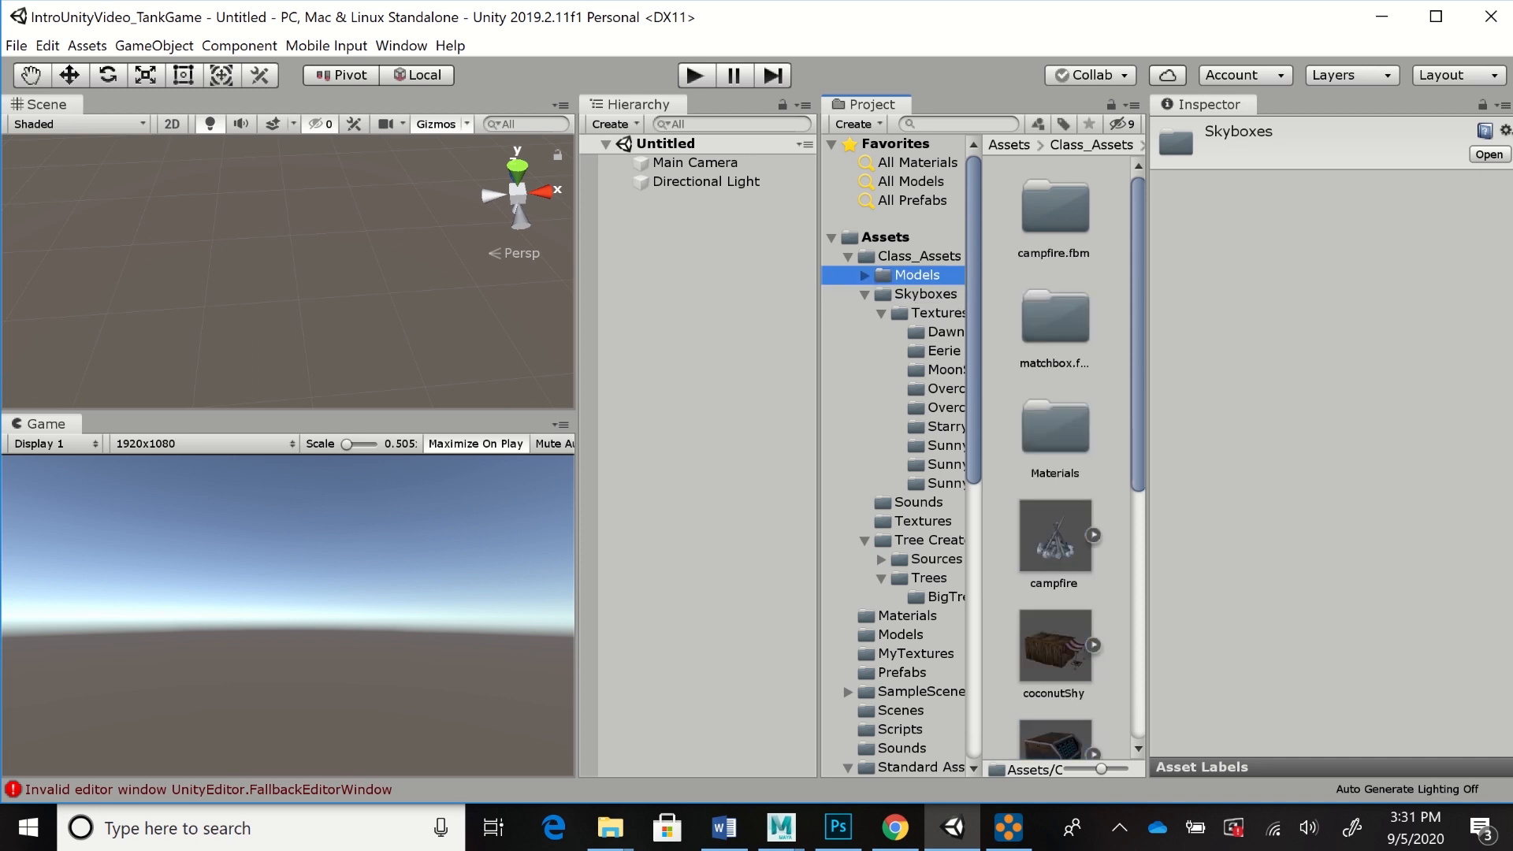
left_click(918, 256)
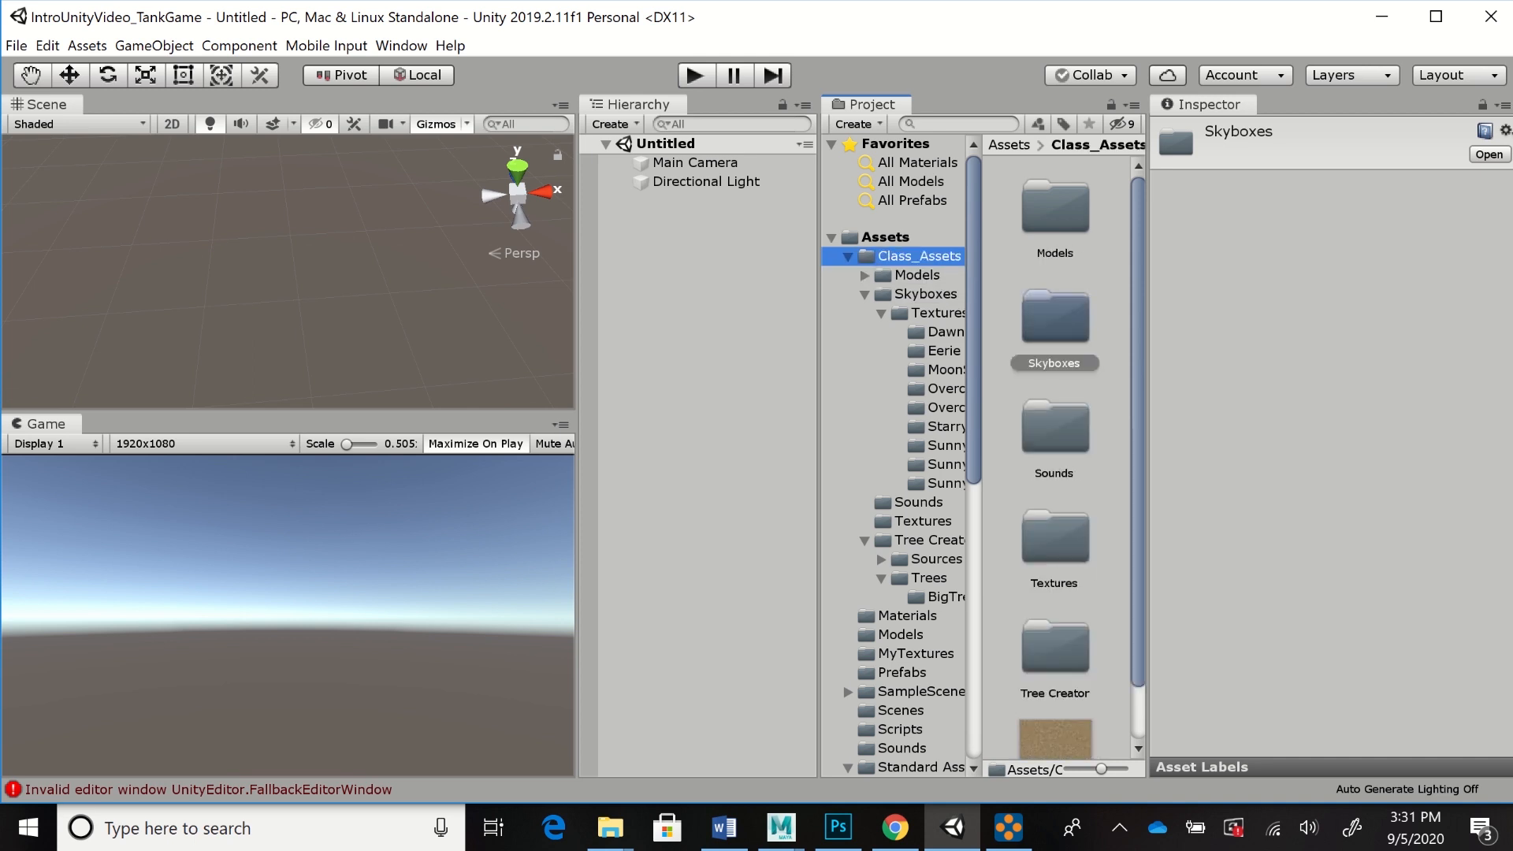
double_click(1055, 538)
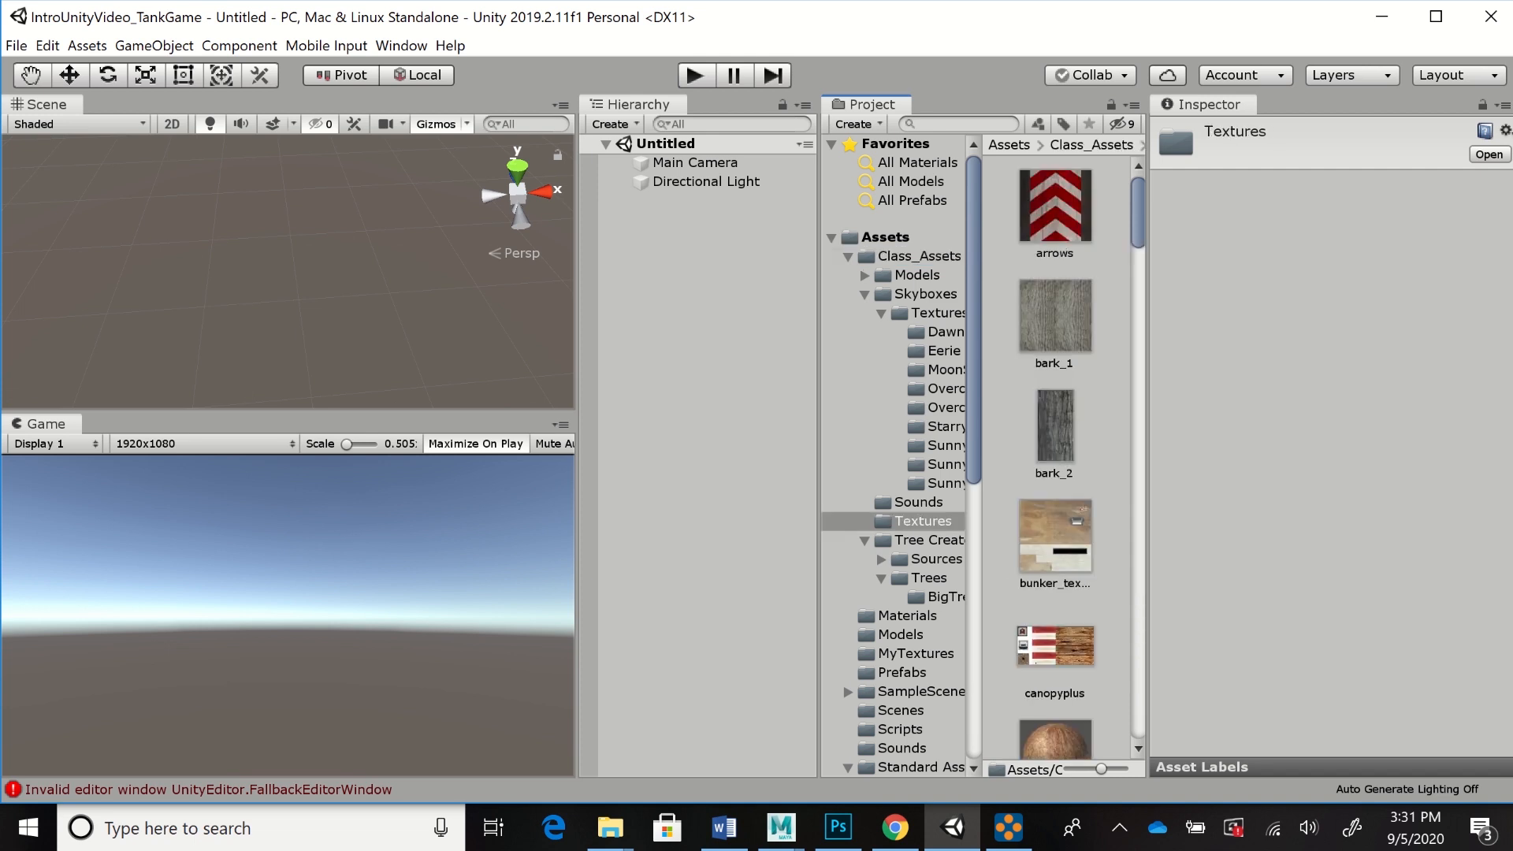
left_click(919, 256)
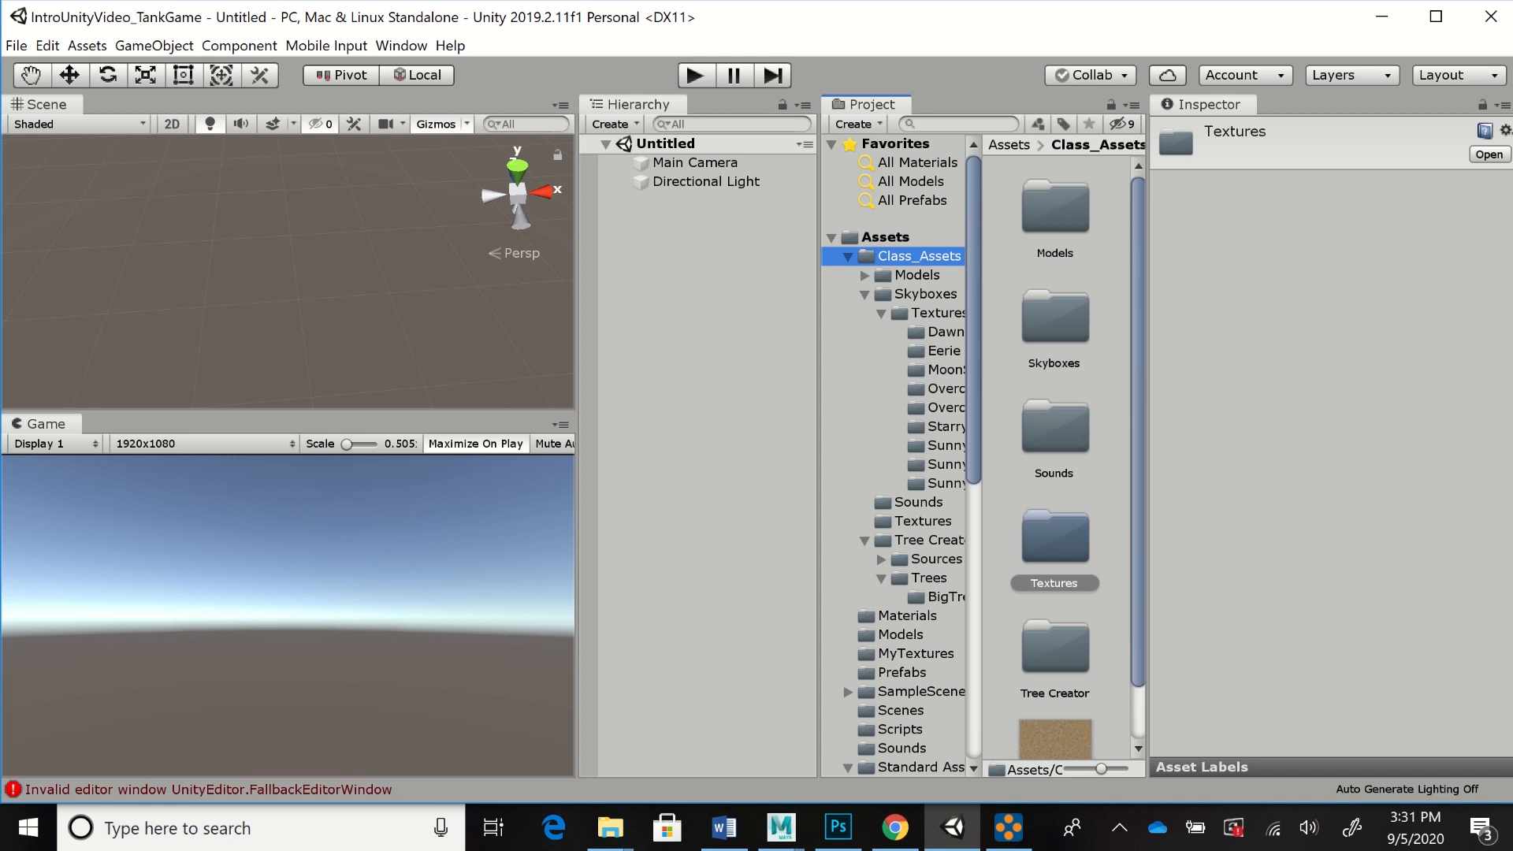
Add a Terrain 3D object to the empty scene
left_click(612, 124)
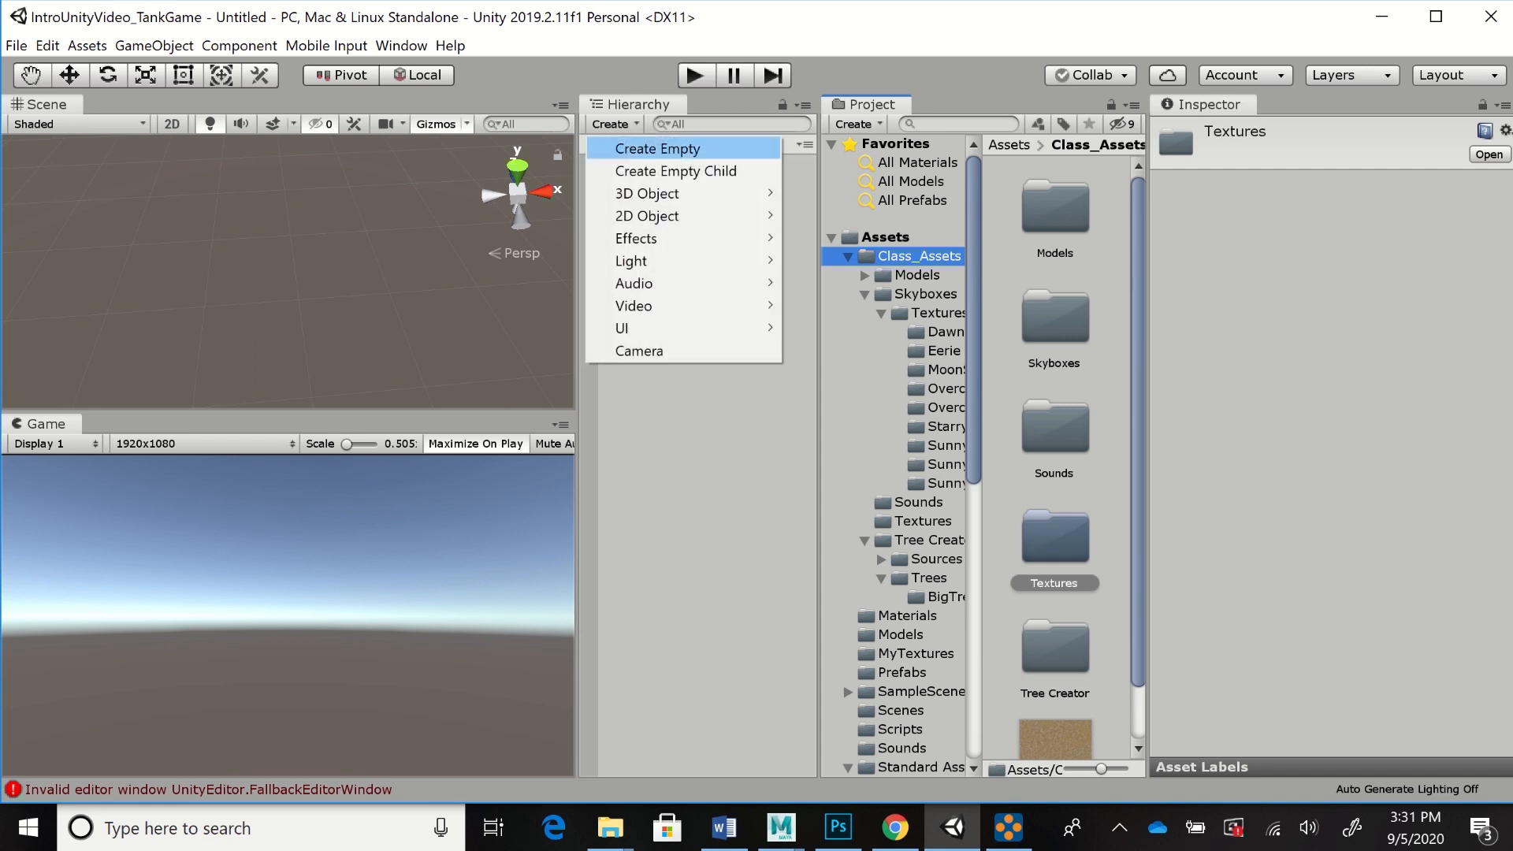
mouse_move(678, 193)
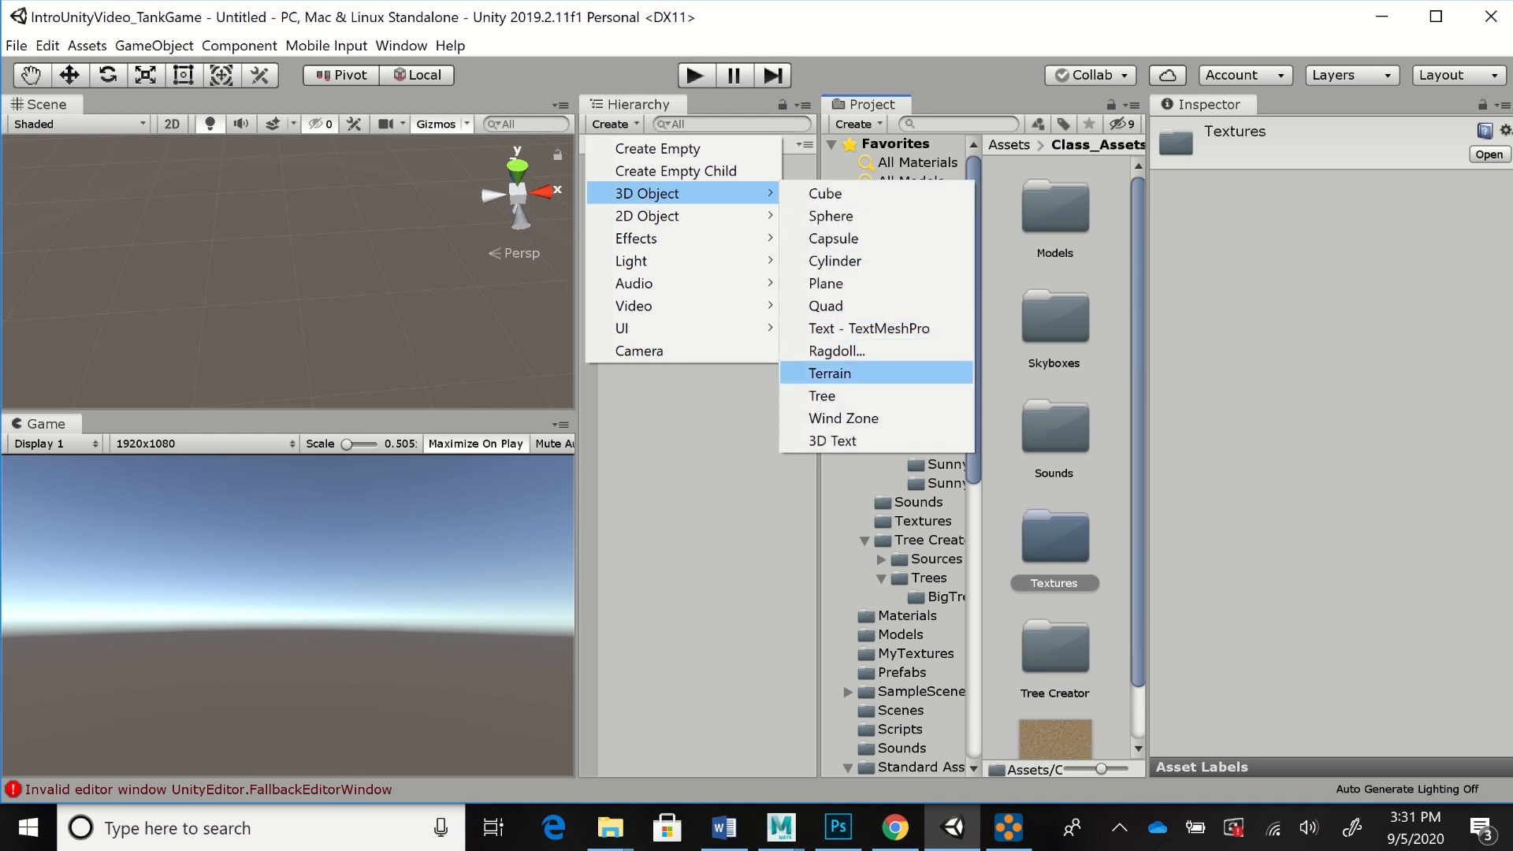
left_click(830, 372)
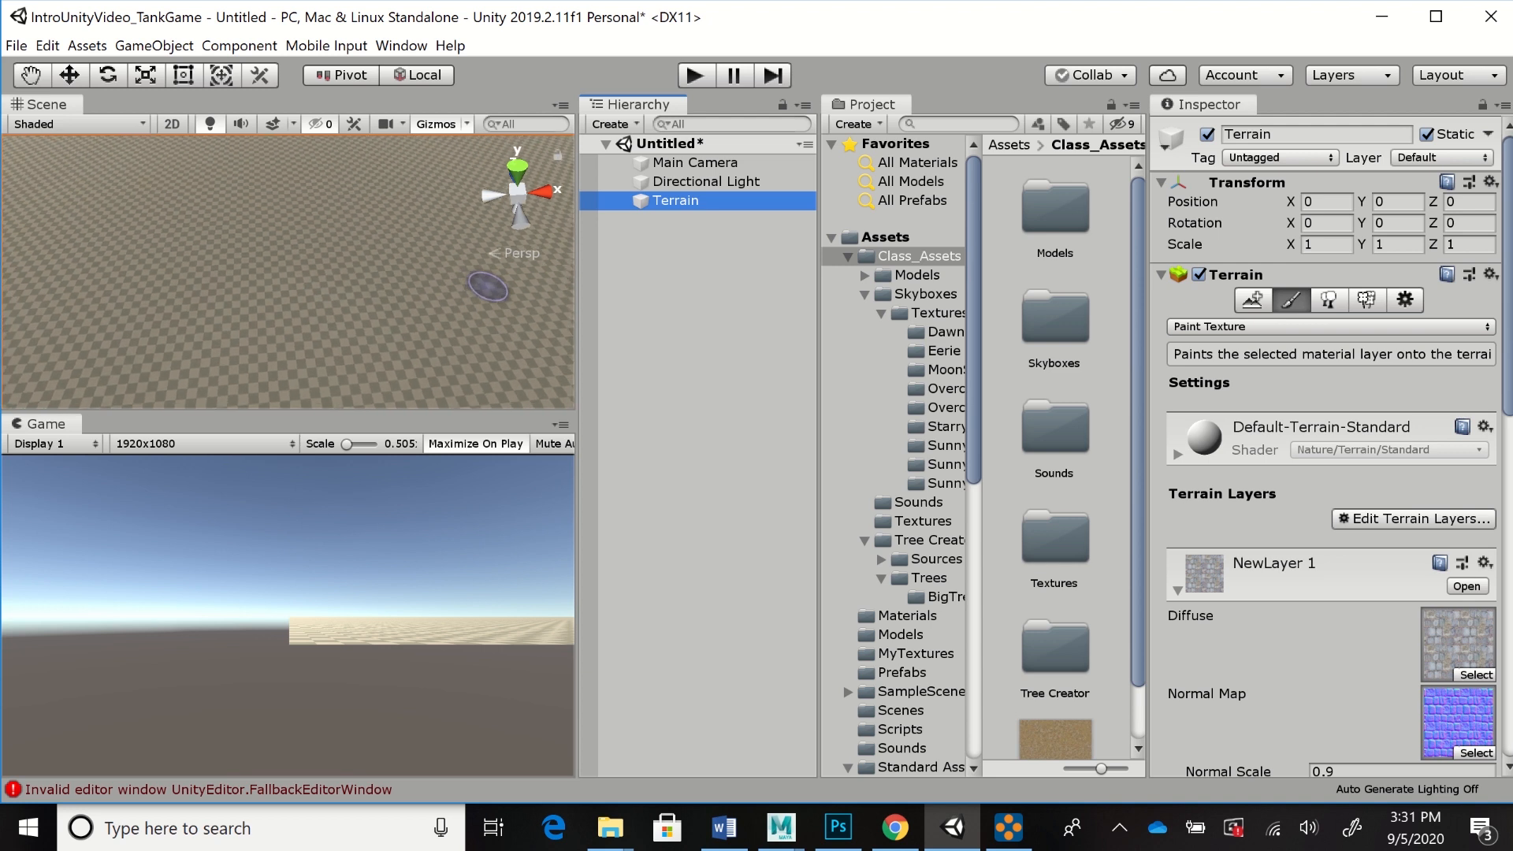
scroll(487, 286, "down", 5)
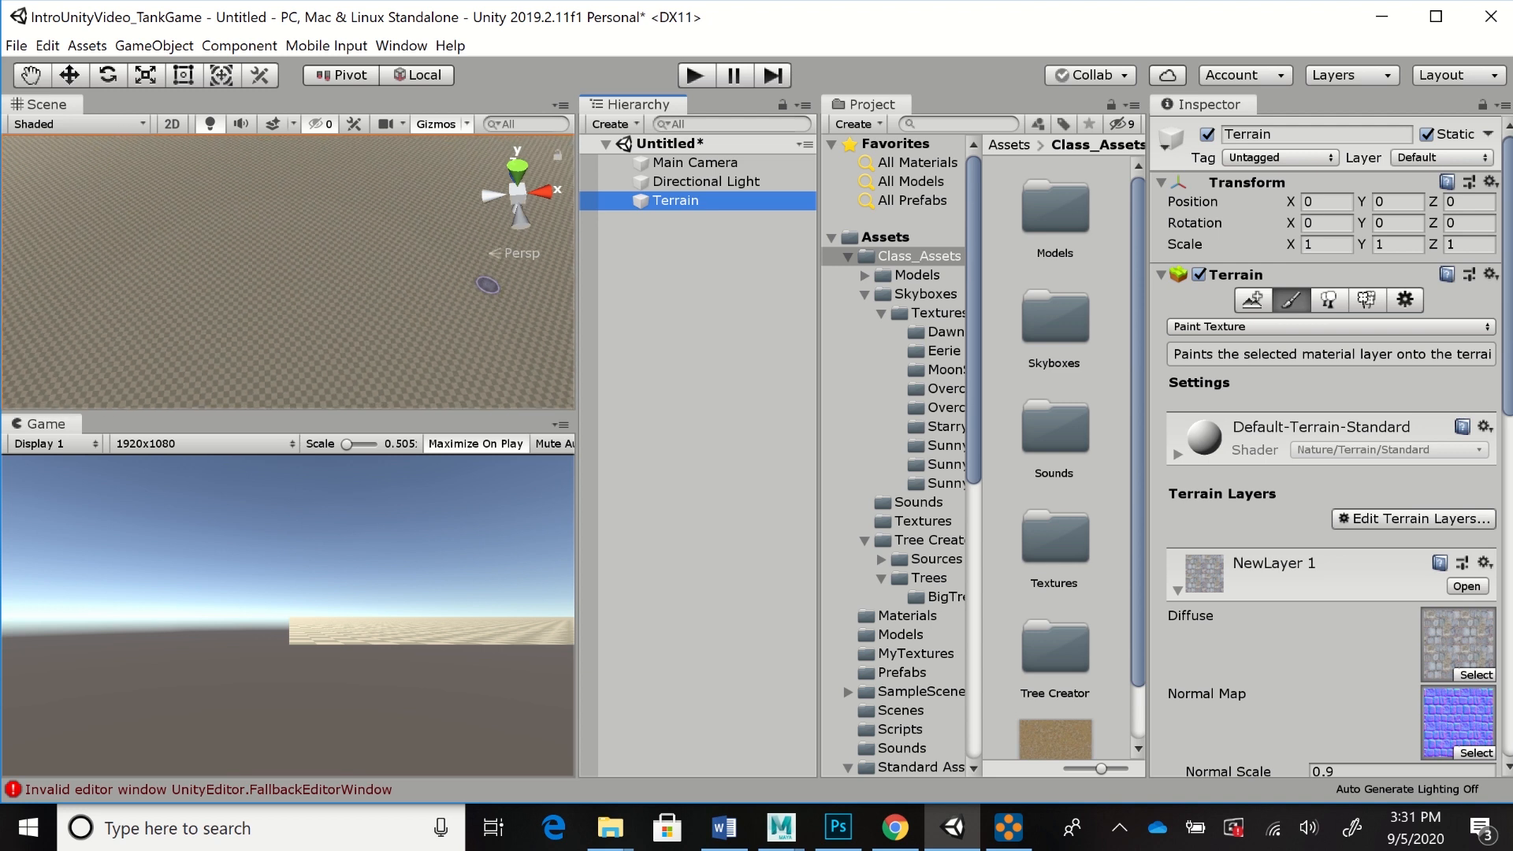
scroll(488, 284, "down", 5)
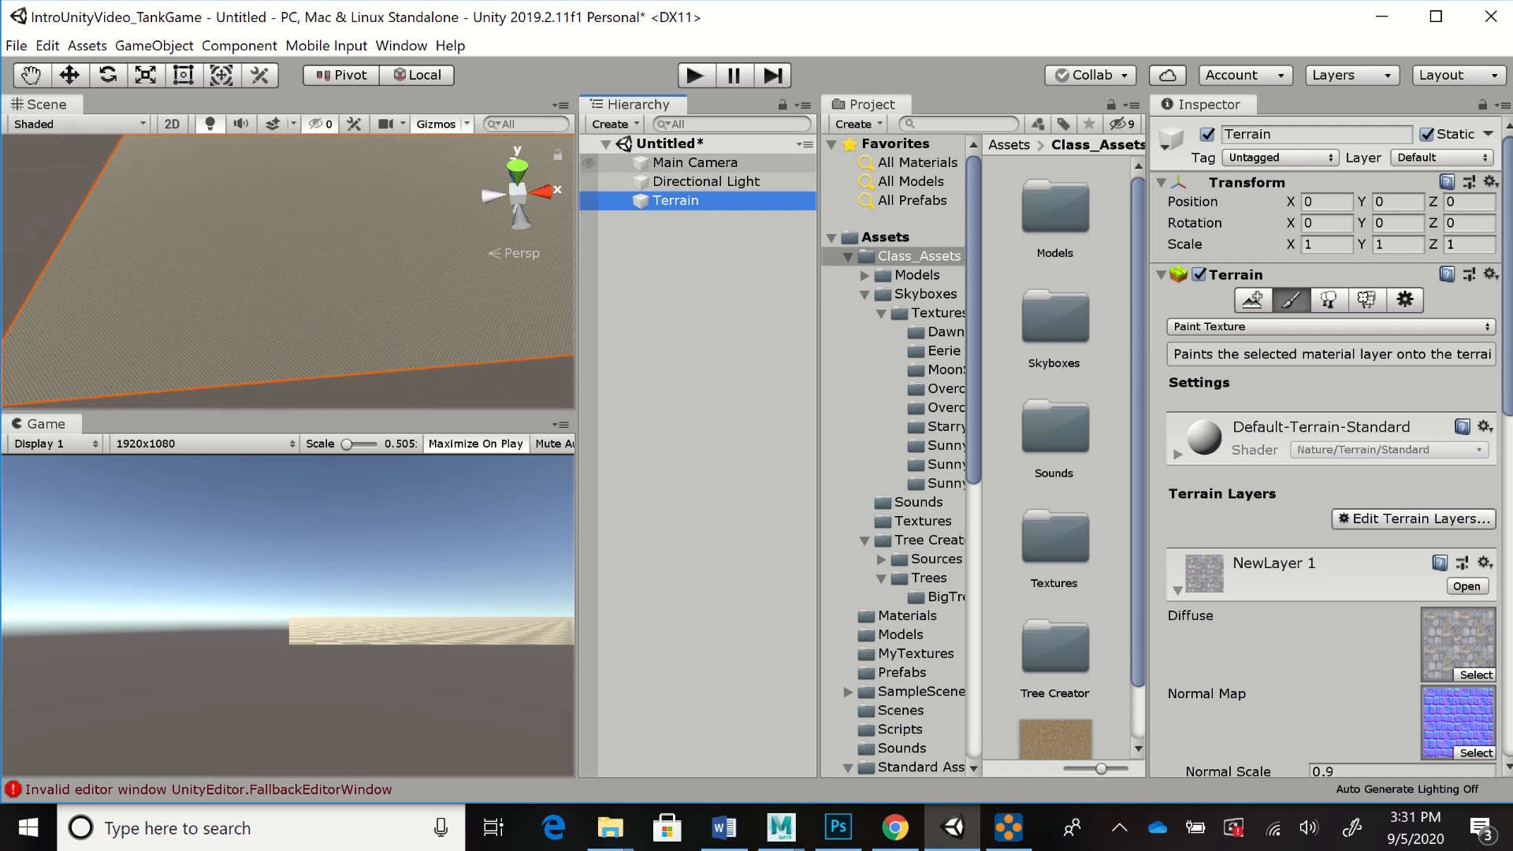
Frame the Main Camera in the Scene view and examine where it sits relative to the terrain's corner
double_click(695, 162)
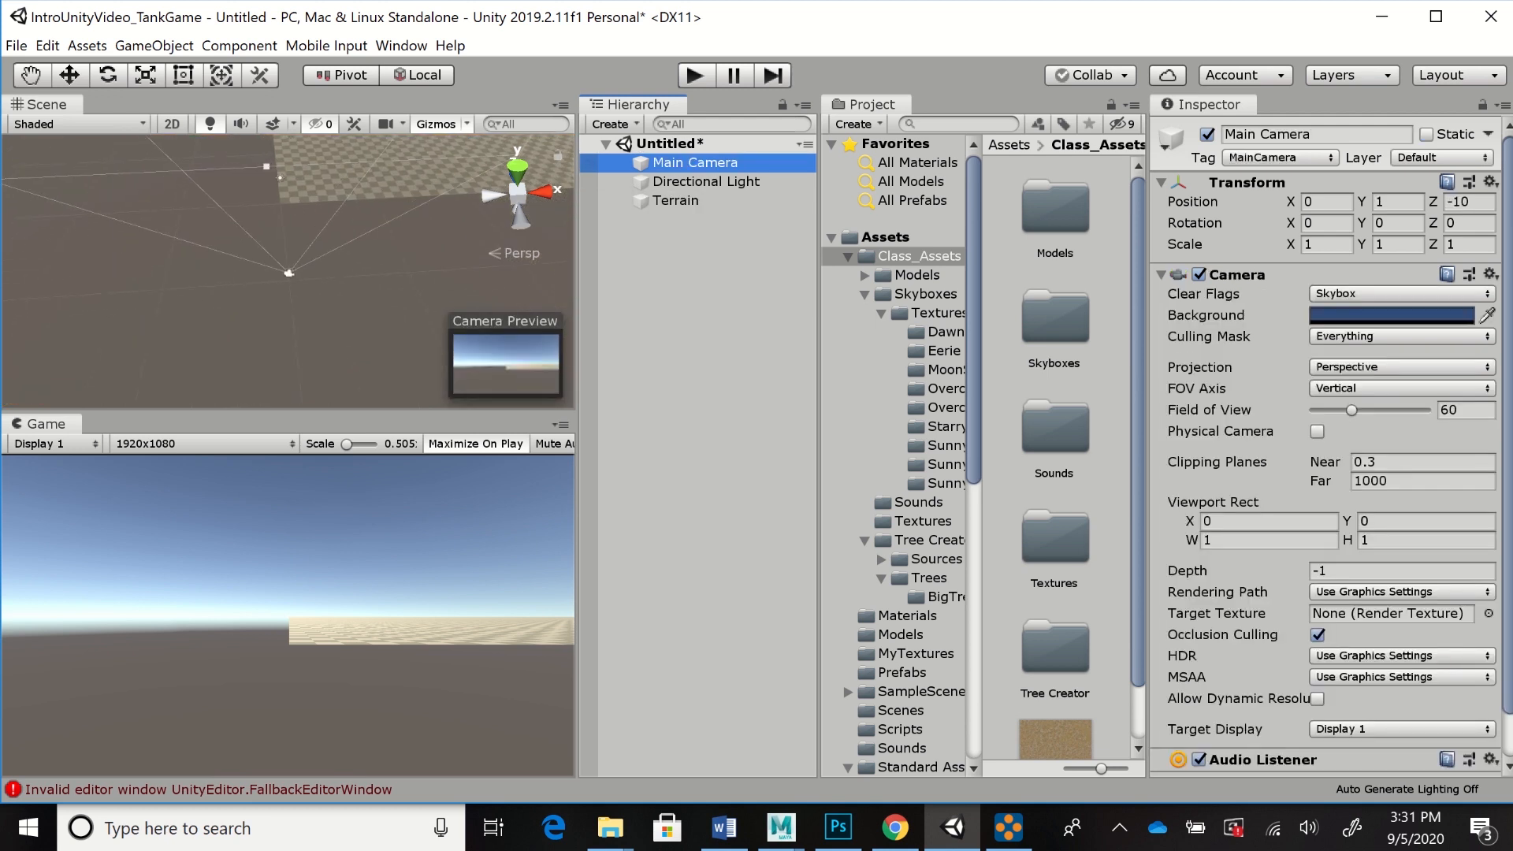
key("q")
left_click_drag(289, 273, 266, 336)
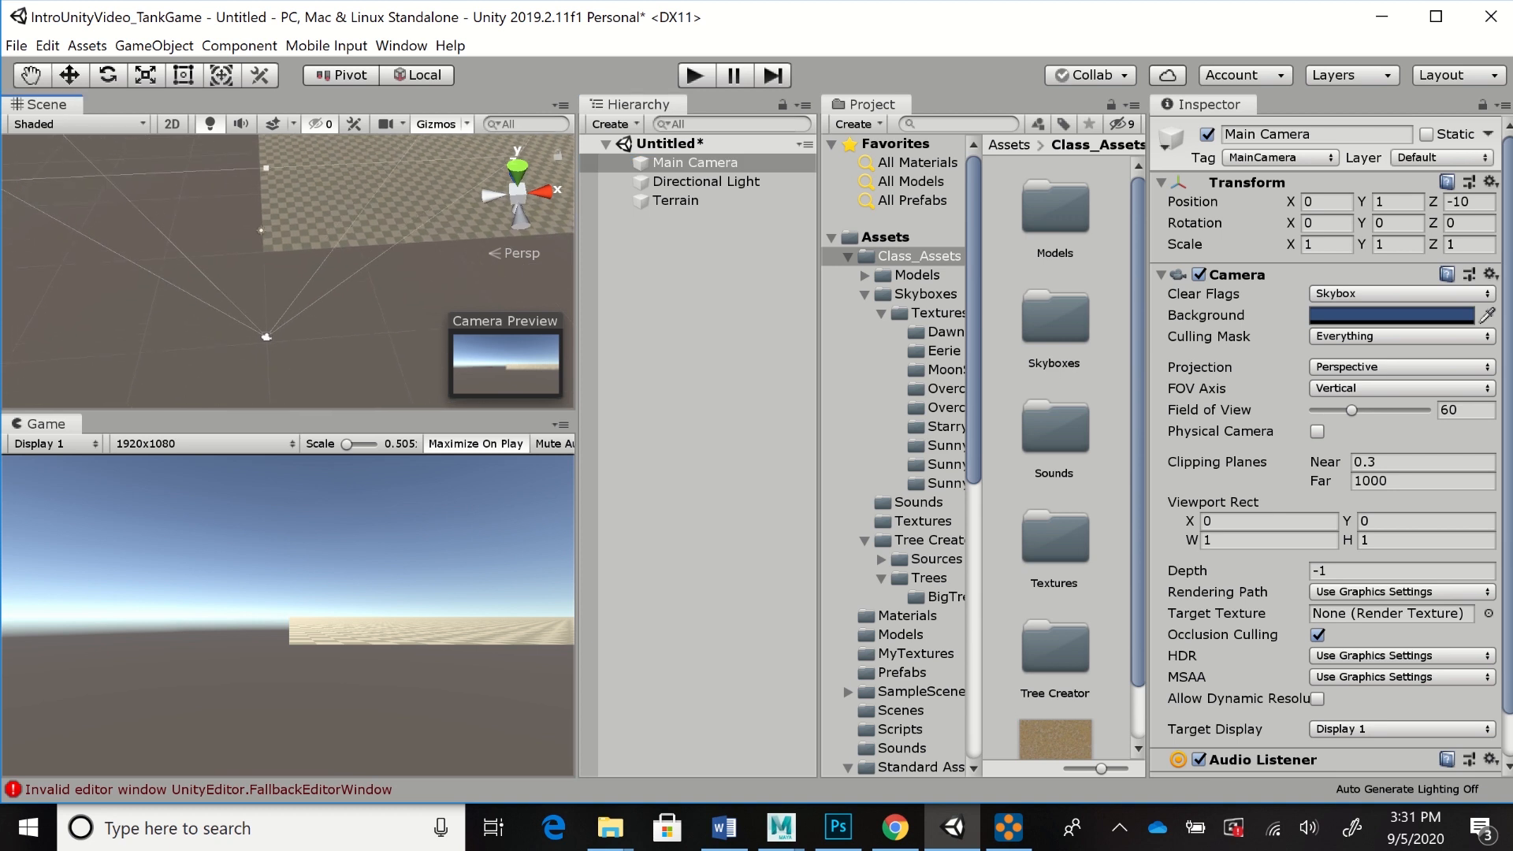
left_click_drag(370, 272, 189, 273, "alt")
scroll(287, 272, "up", 4)
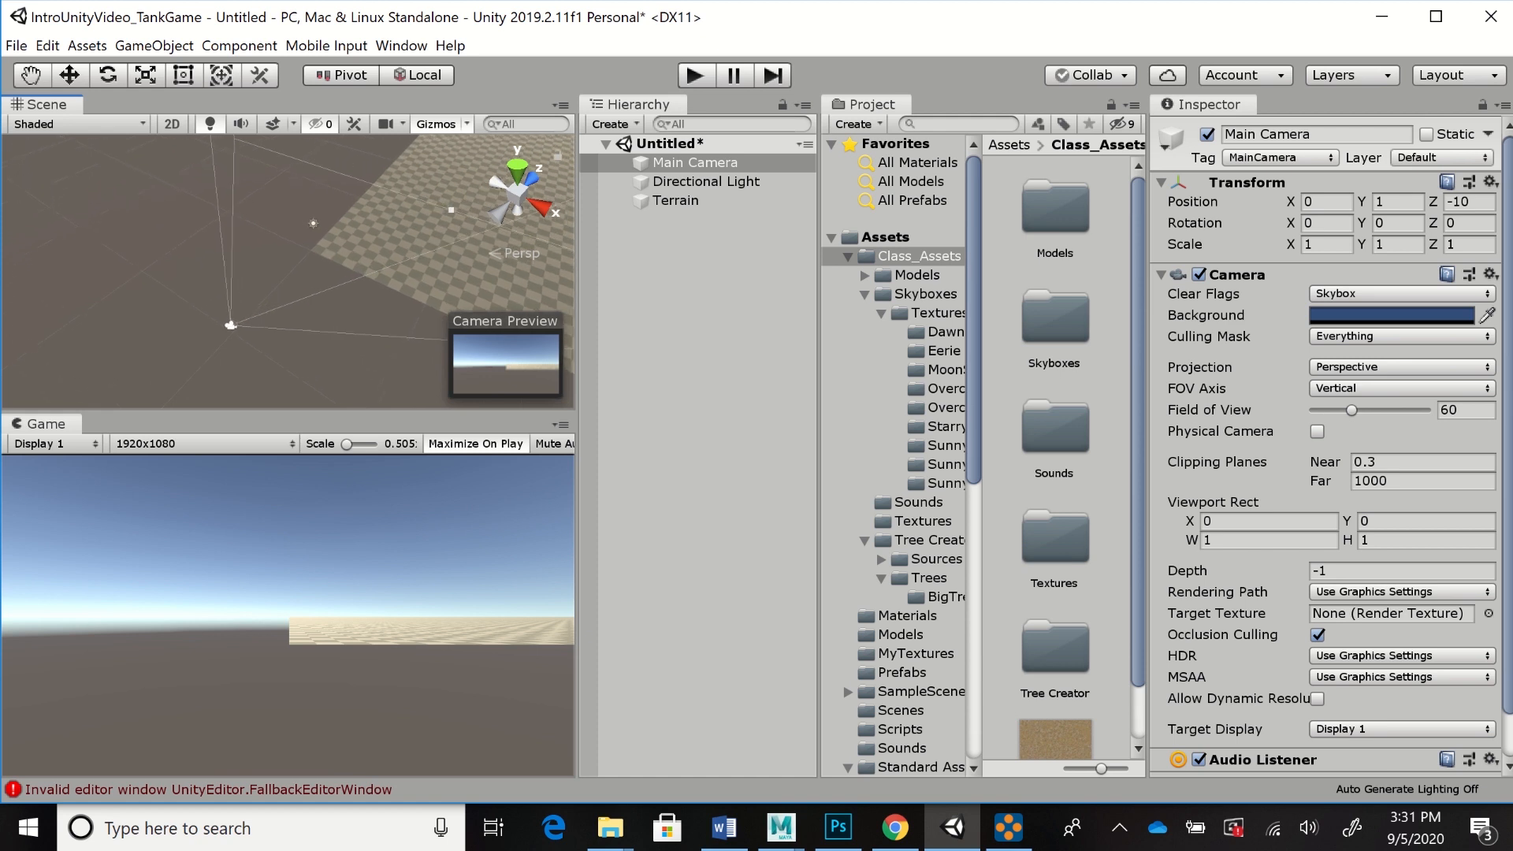
scroll(296, 268, "up", 3)
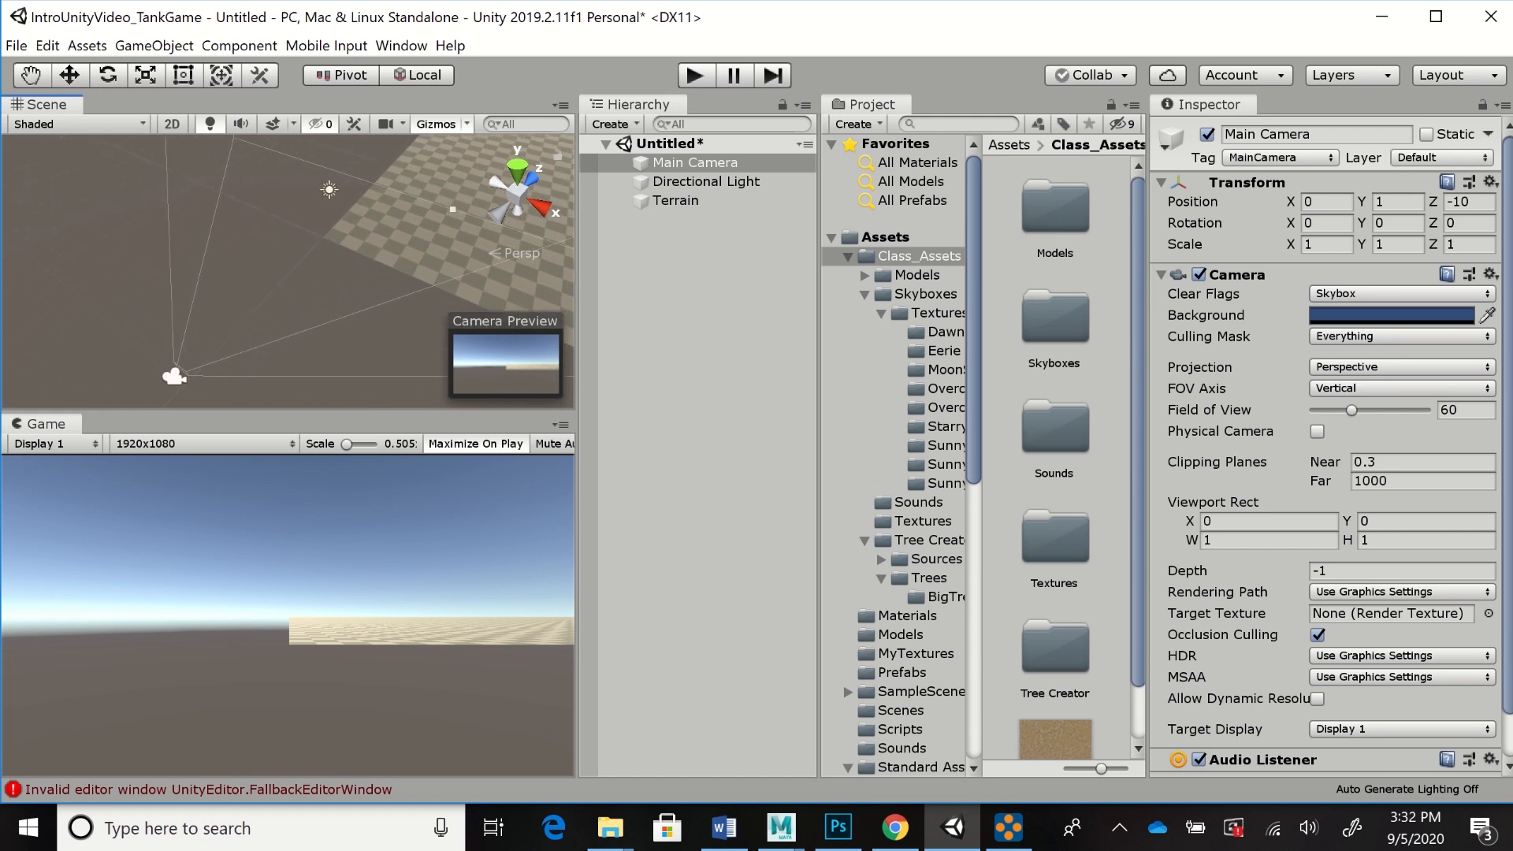
scroll(295, 268, "up", 2)
View the Directional Light's properties, widening the Inspector to make them easier to read
left_click(705, 182)
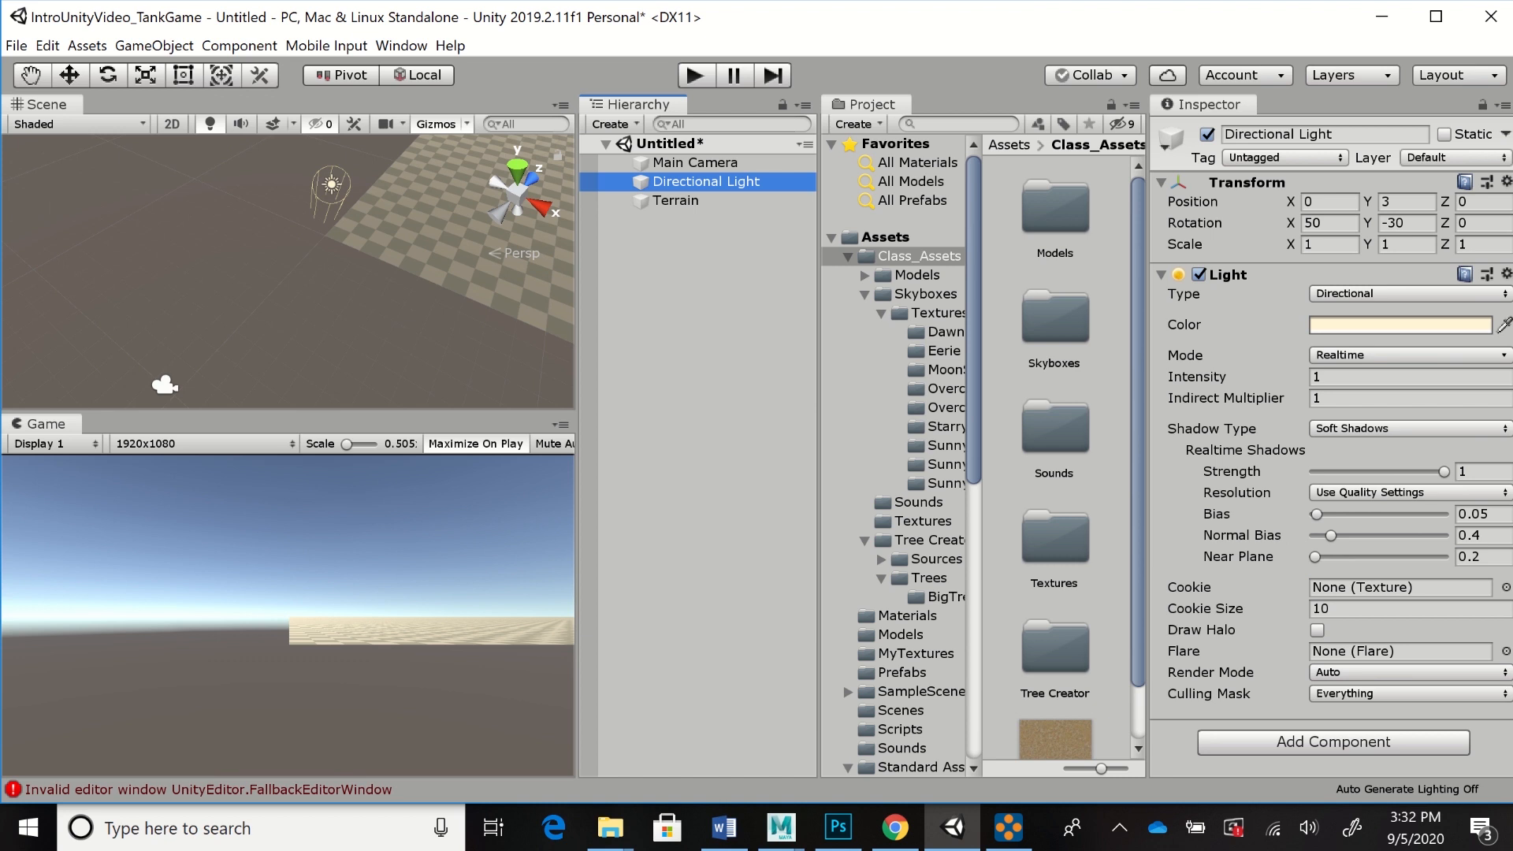
left_click_drag(1148, 441, 1056, 441)
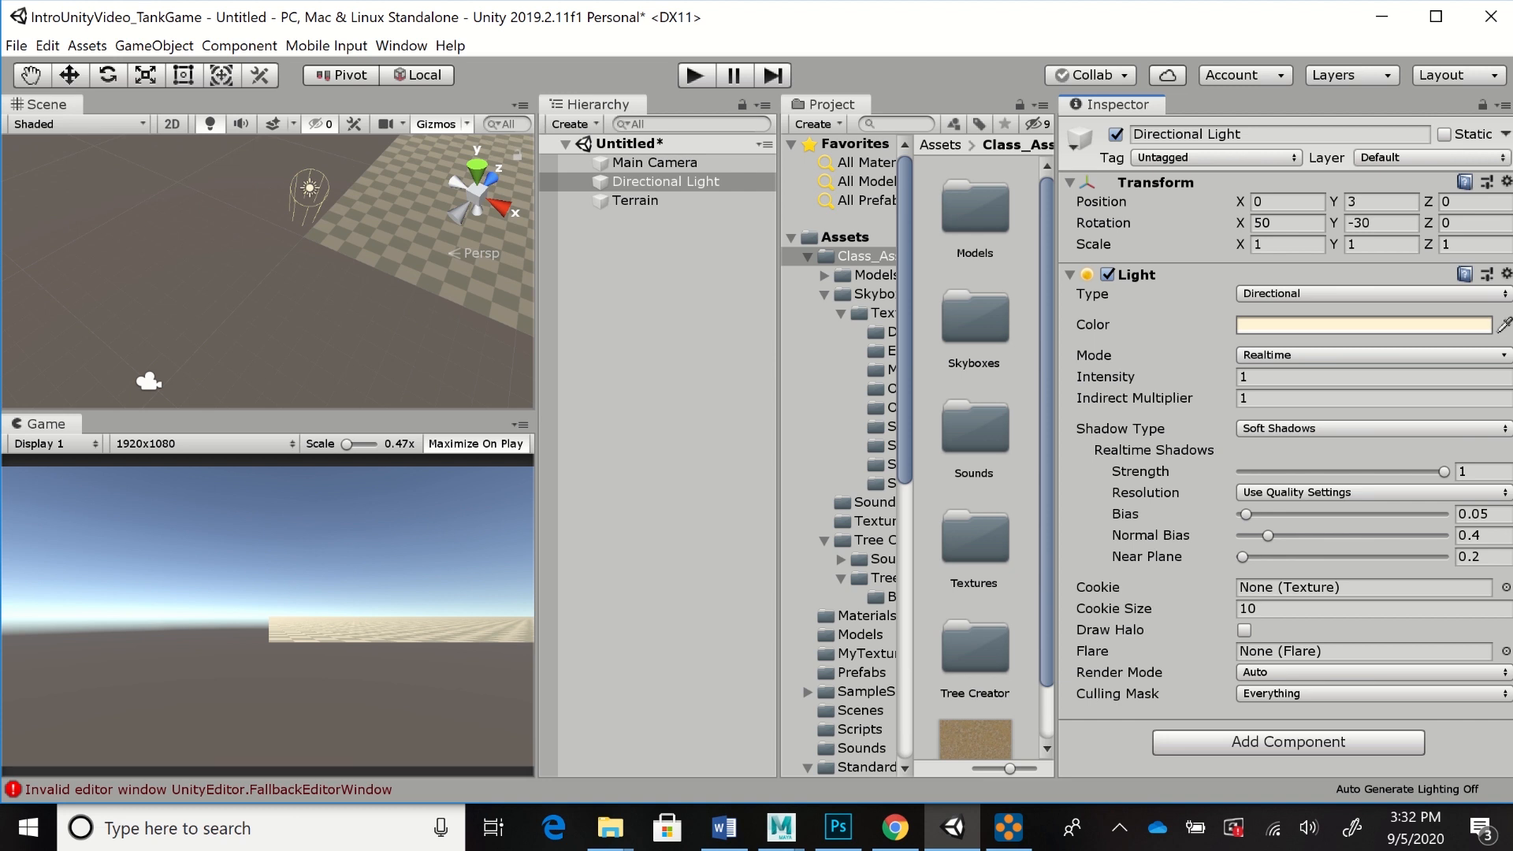
left_click_drag(1056, 442, 1042, 442)
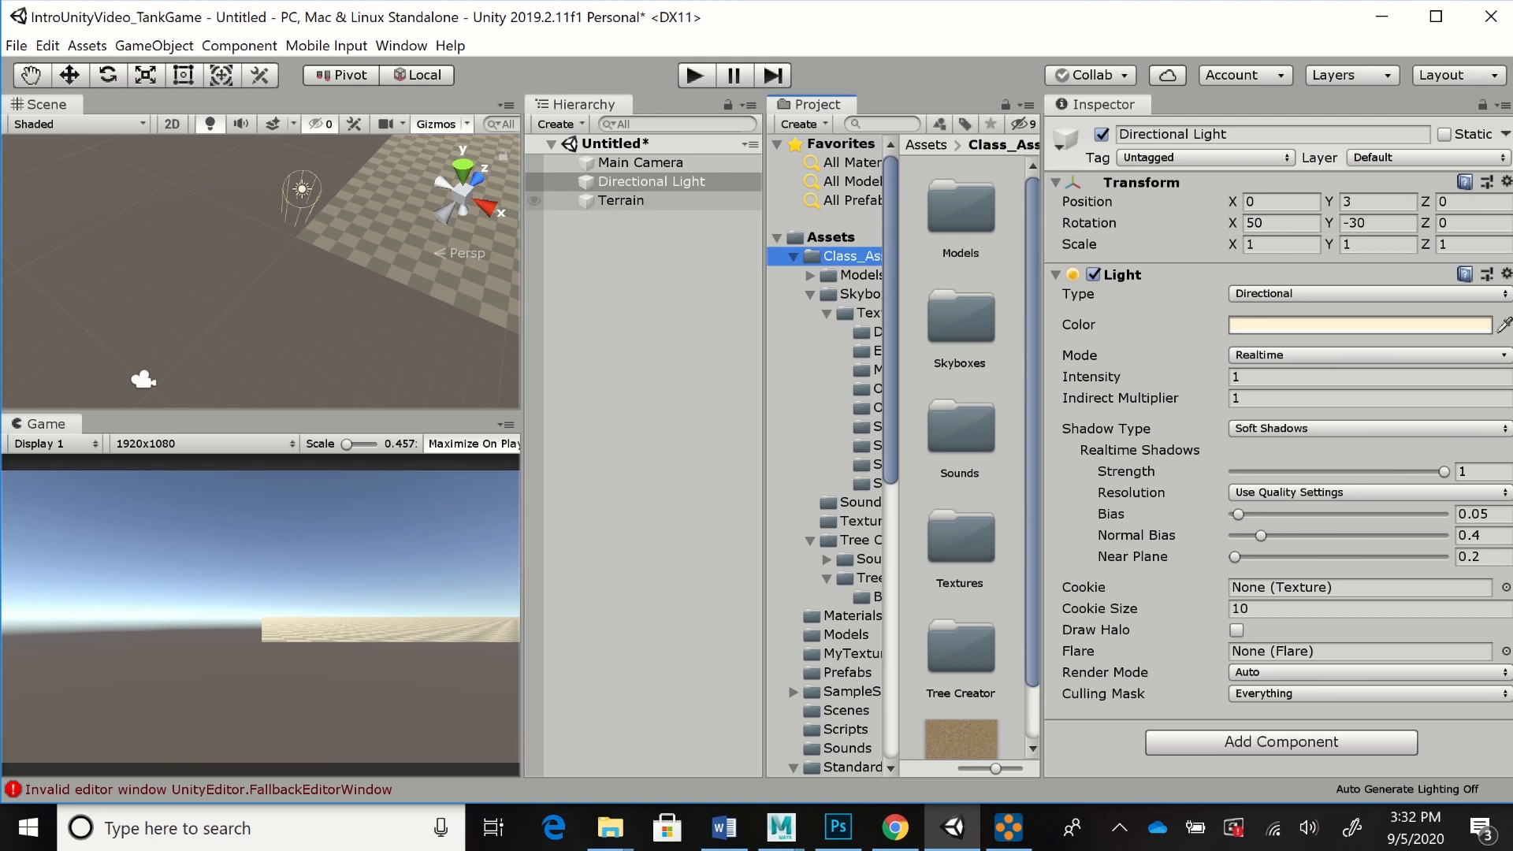
Set the terrain's width and length to 500 in its mesh resolution settings
left_click(623, 201)
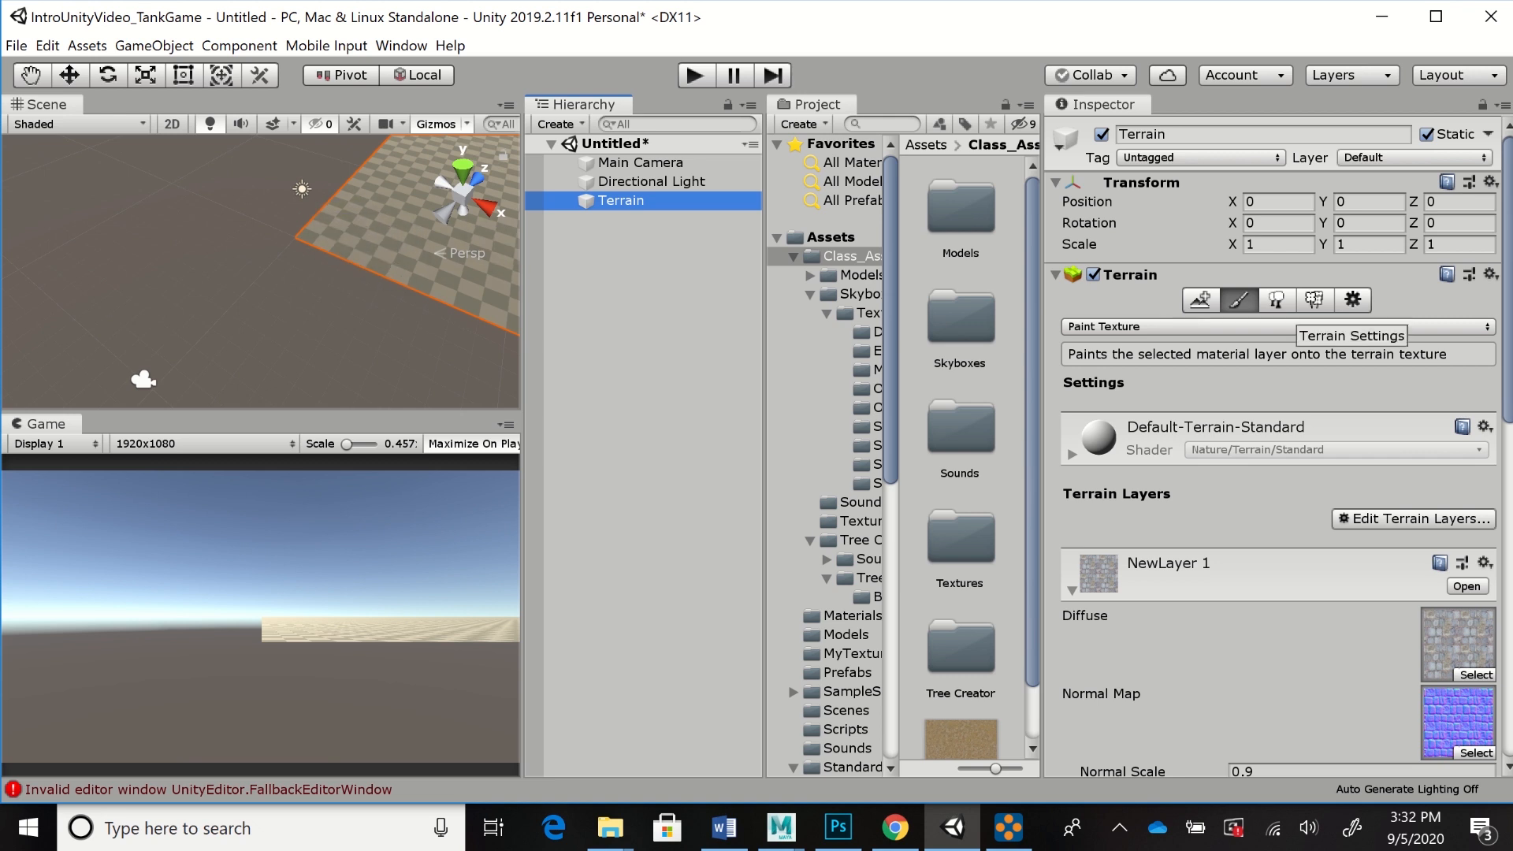
left_click(1352, 299)
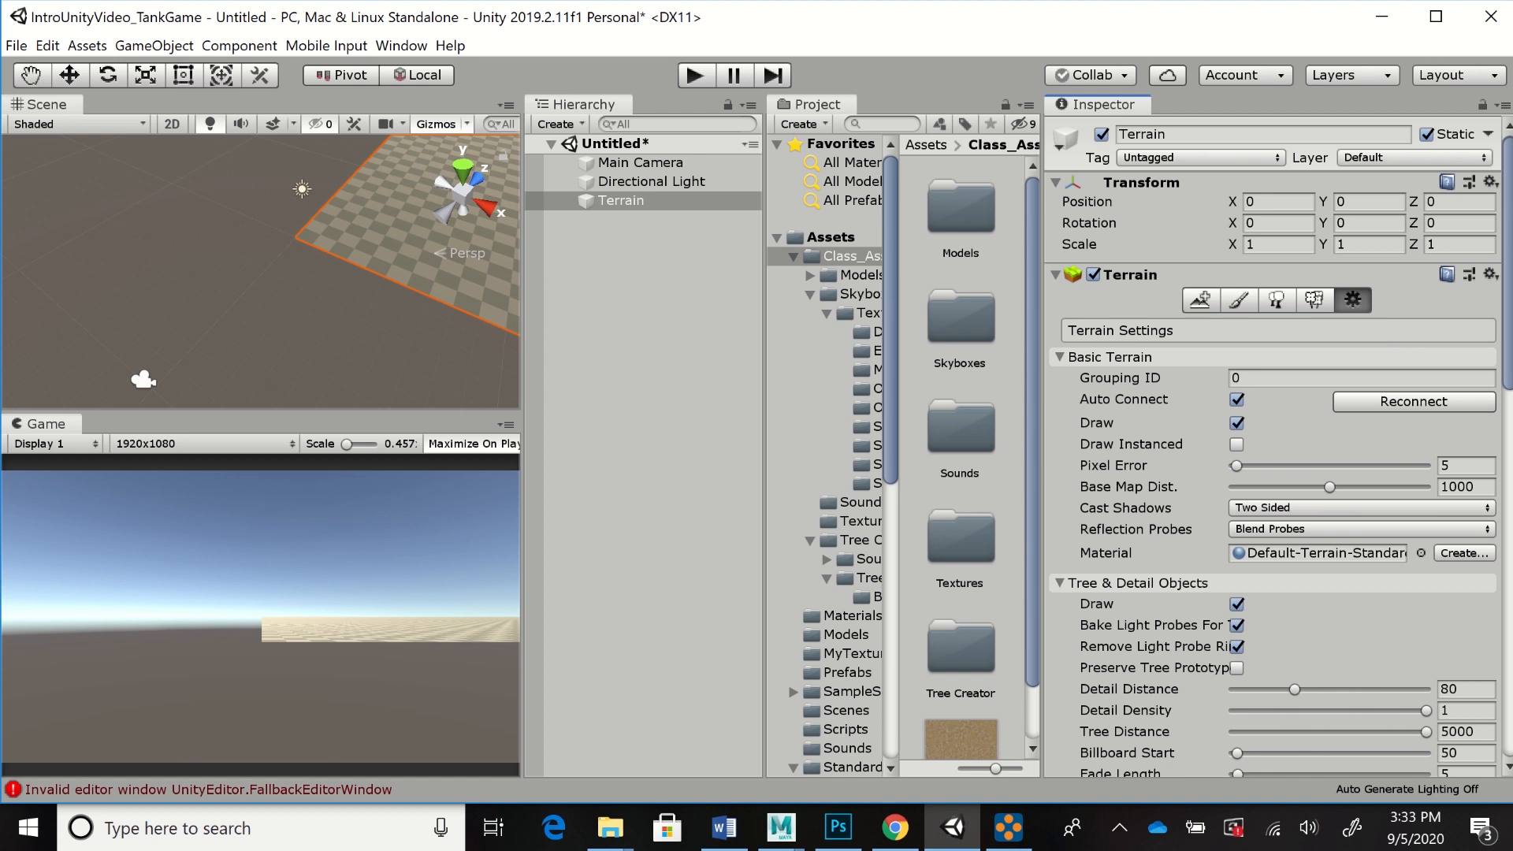
scroll(1273, 442, "down", 5)
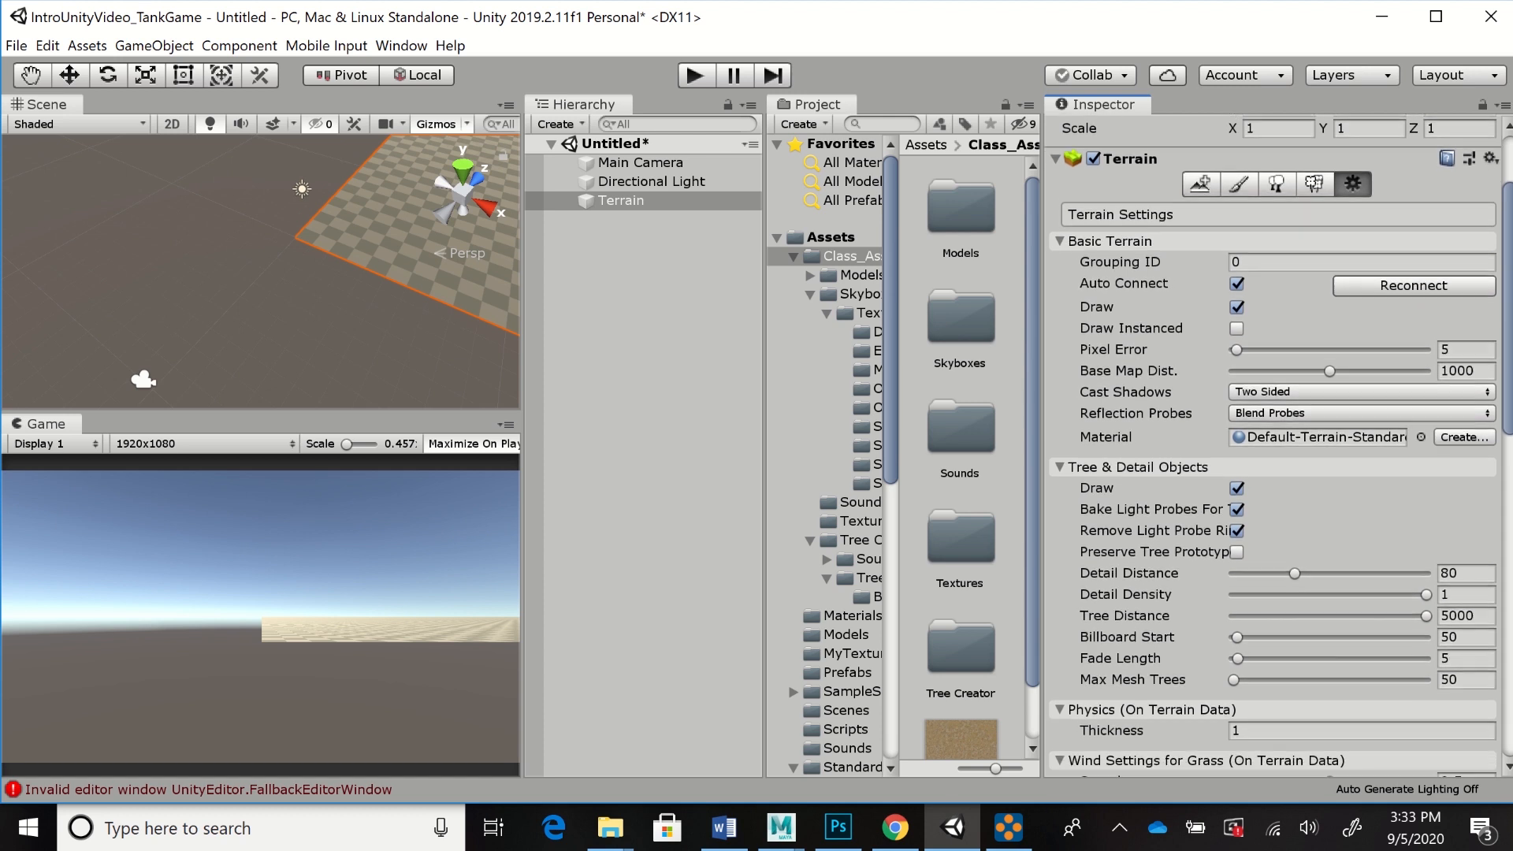
scroll(1273, 441, "down", 12)
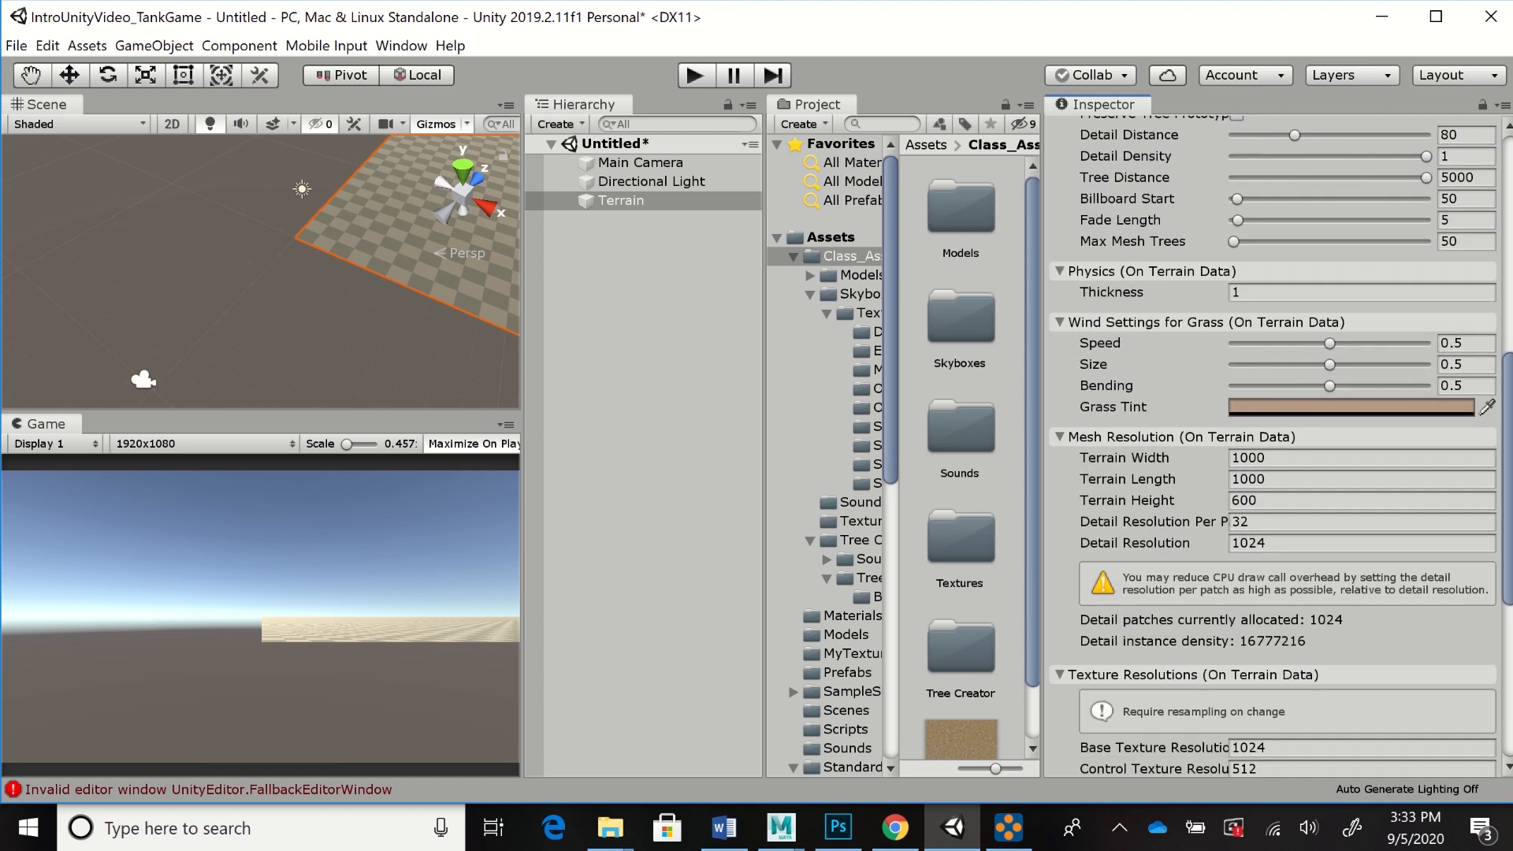
scroll(1273, 442, "down", 1)
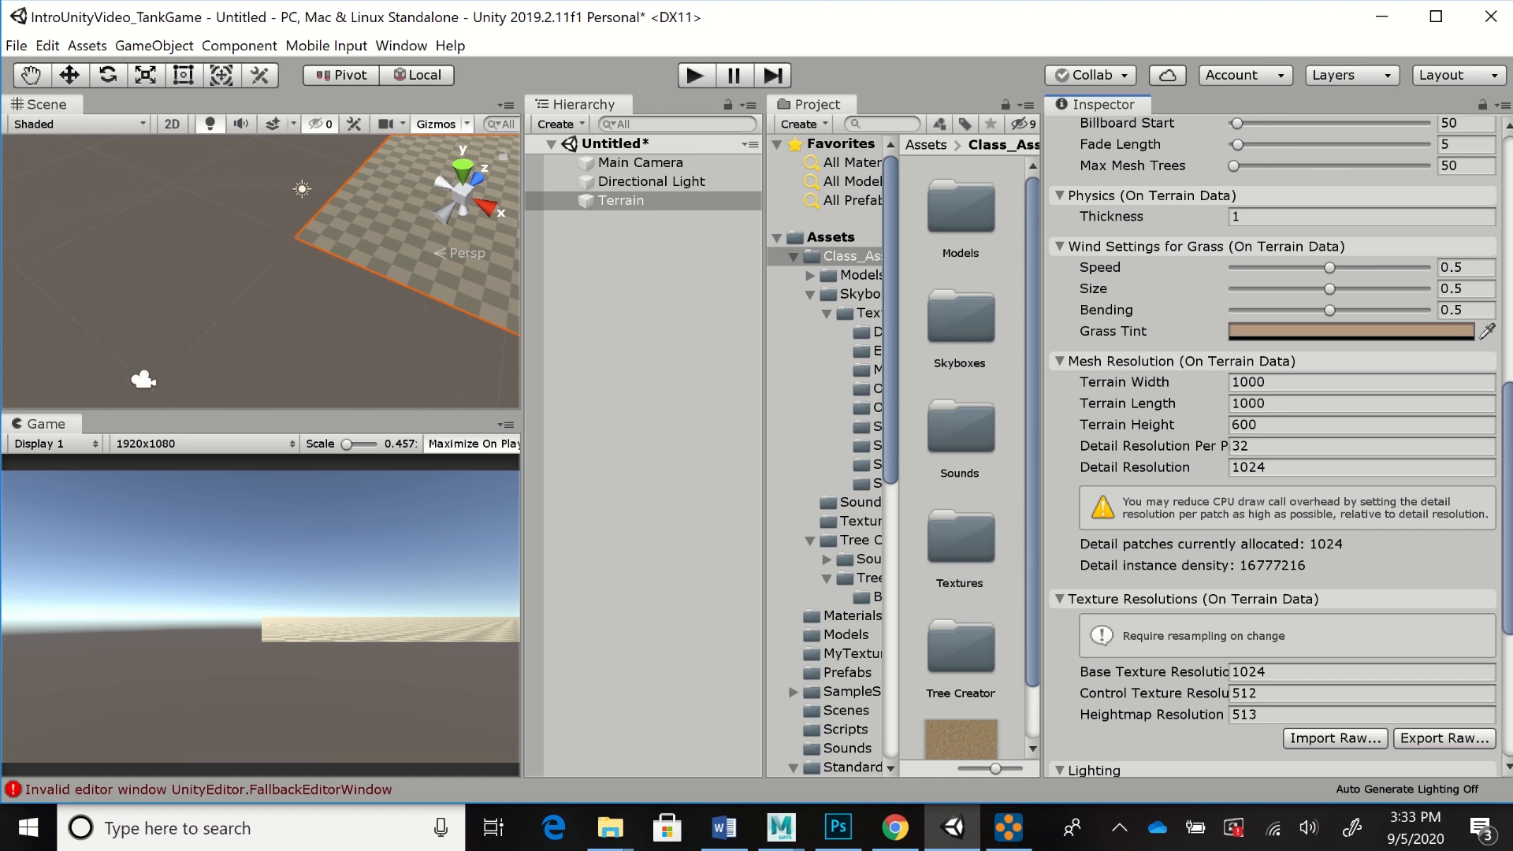
left_click(1274, 382)
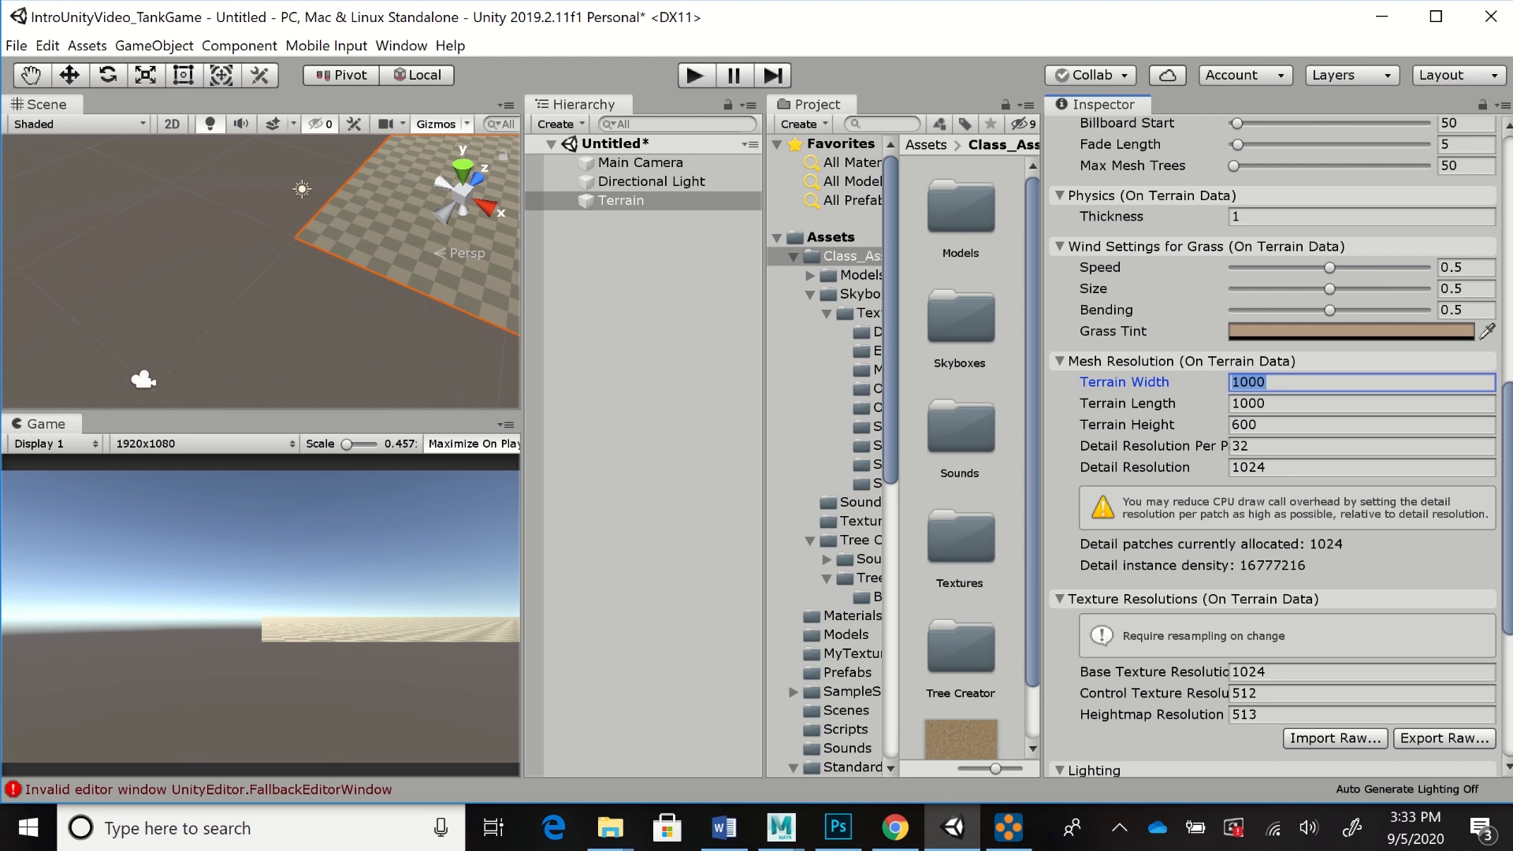
type("500")
key("Tab")
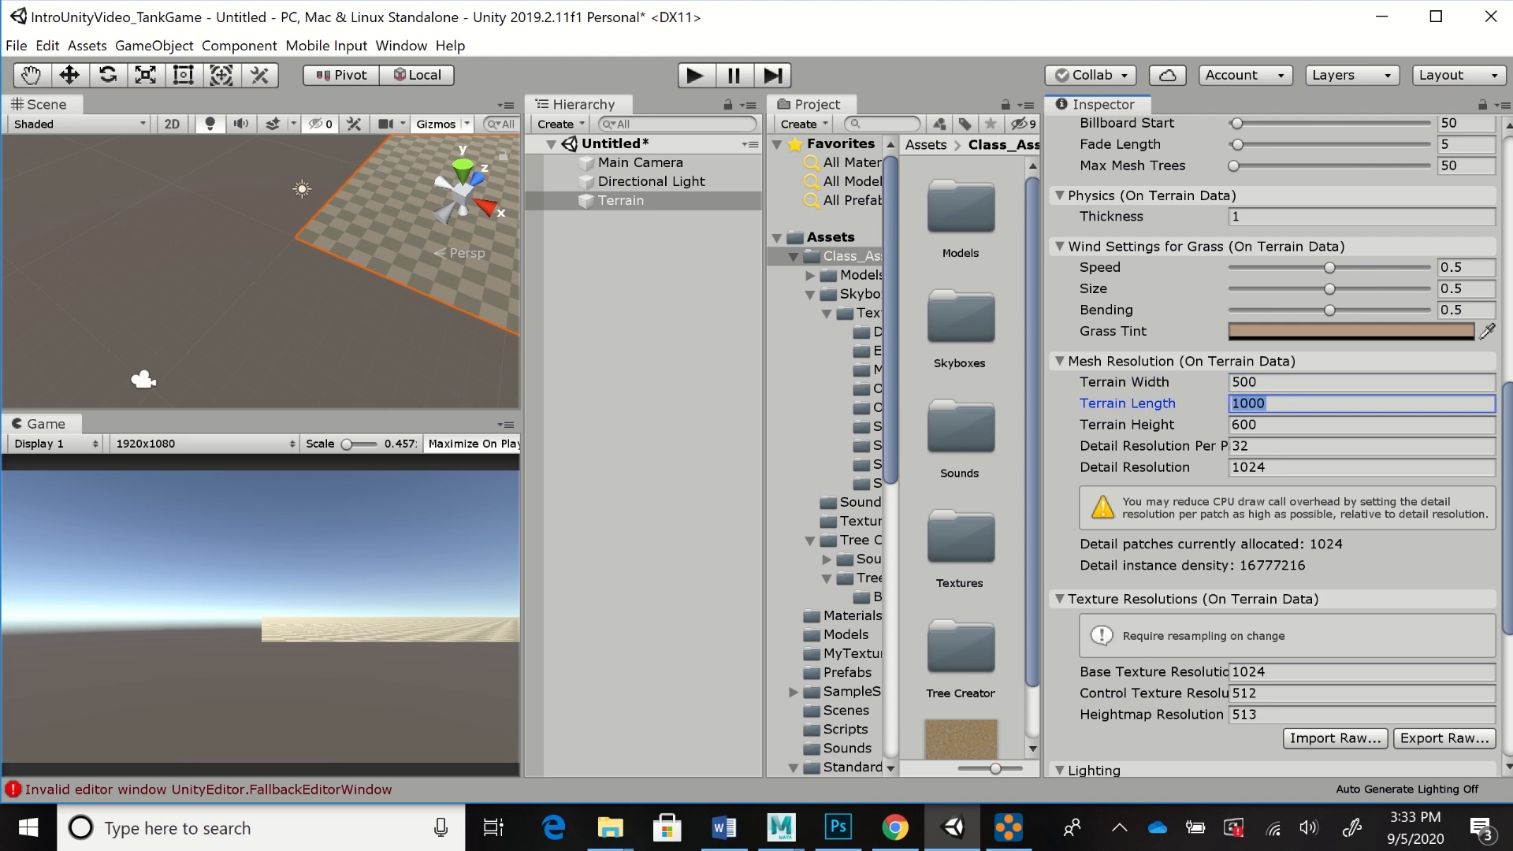
type("500")
Centre the terrain on the world origin by setting its position to X -250 and Z -250
scroll(1273, 446, "up", 15)
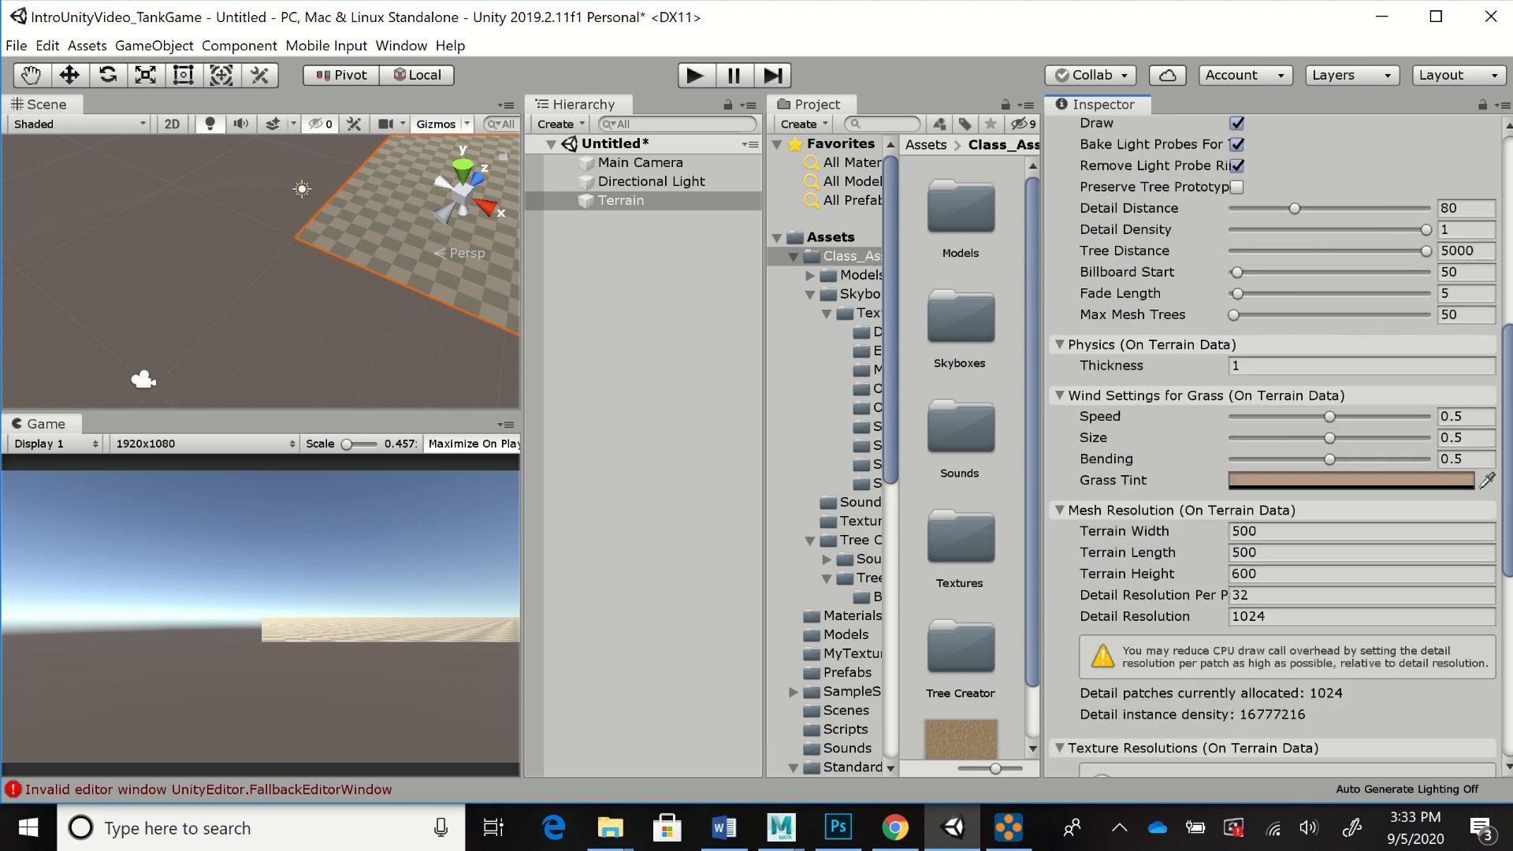
scroll(1272, 445, "down", 10)
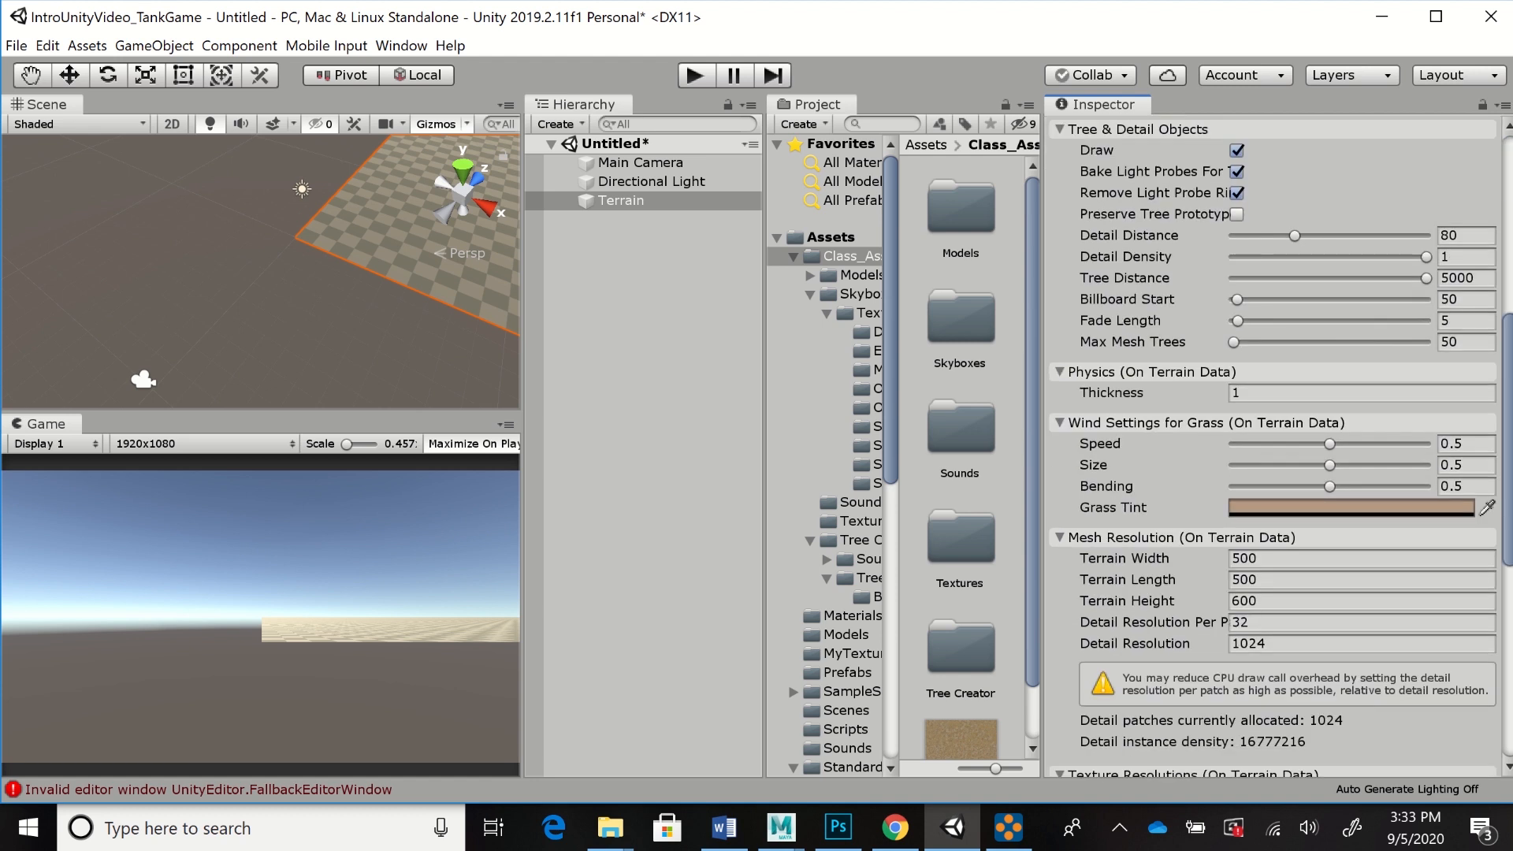
scroll(1272, 445, "up", 10)
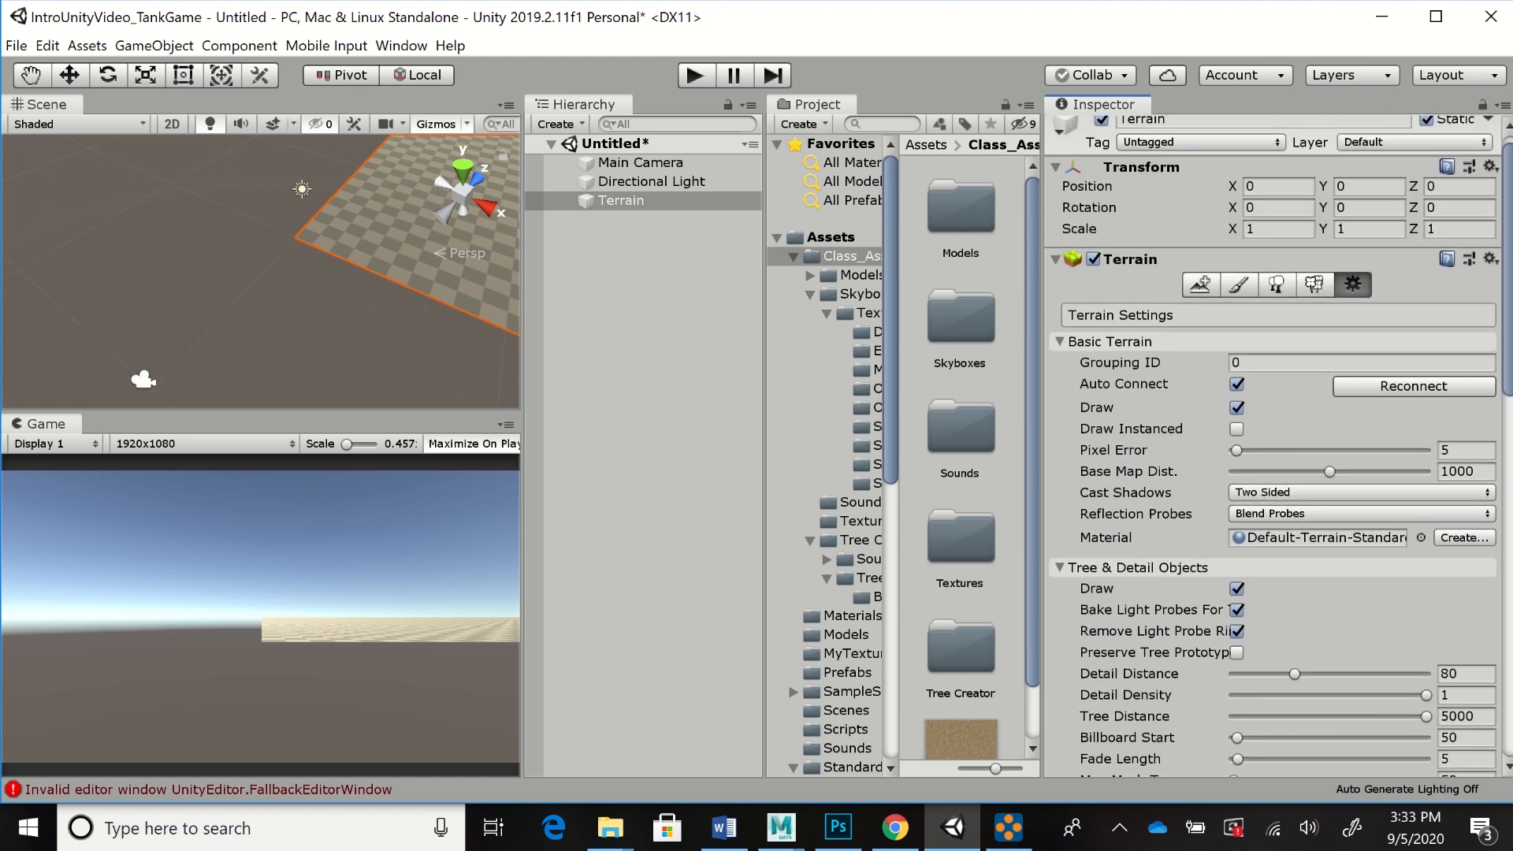
left_click(1278, 203)
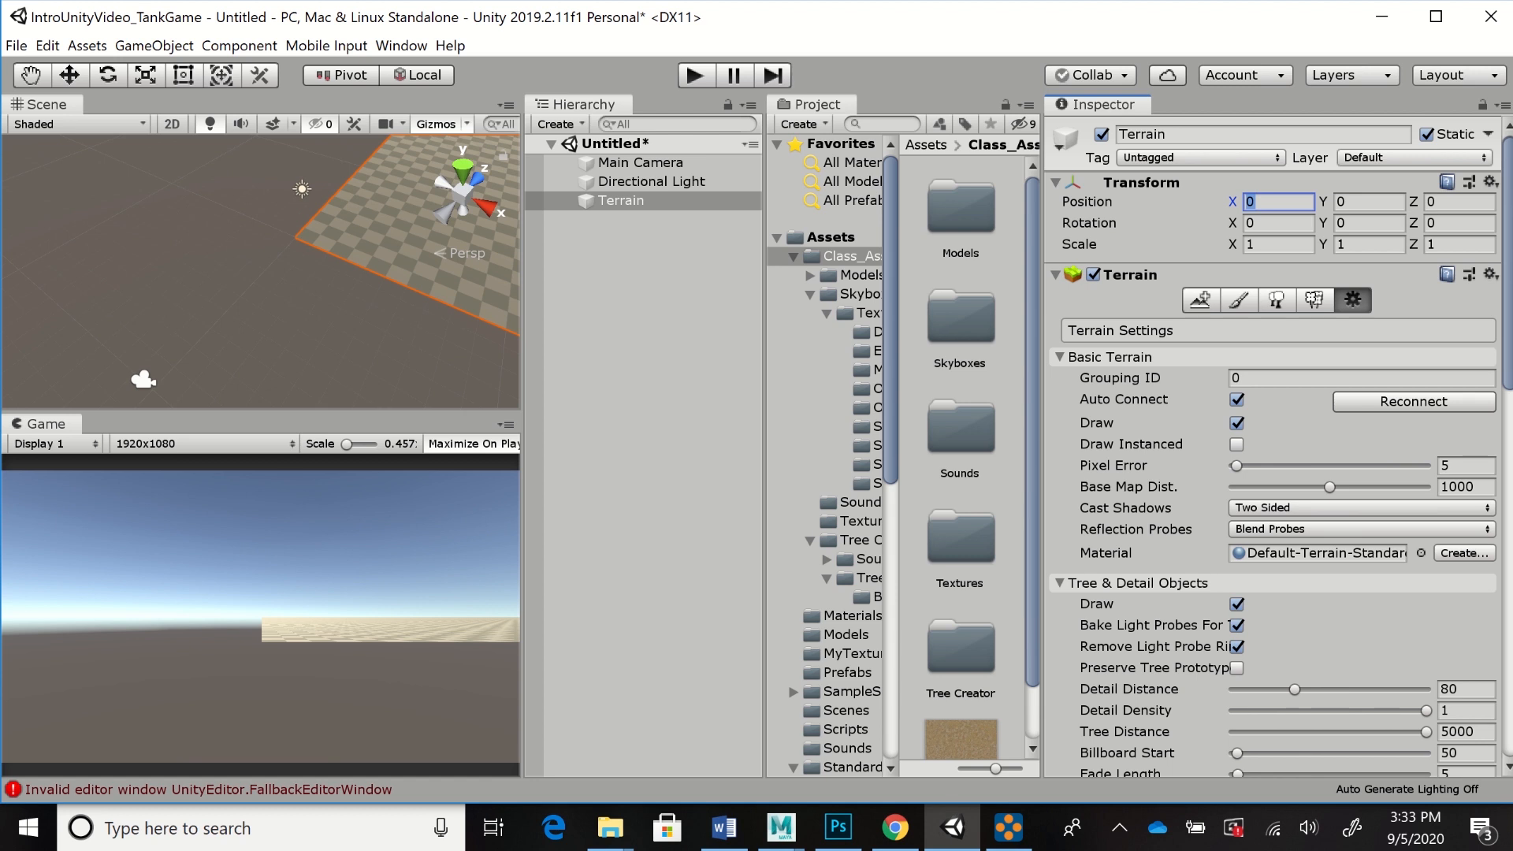
type("-250")
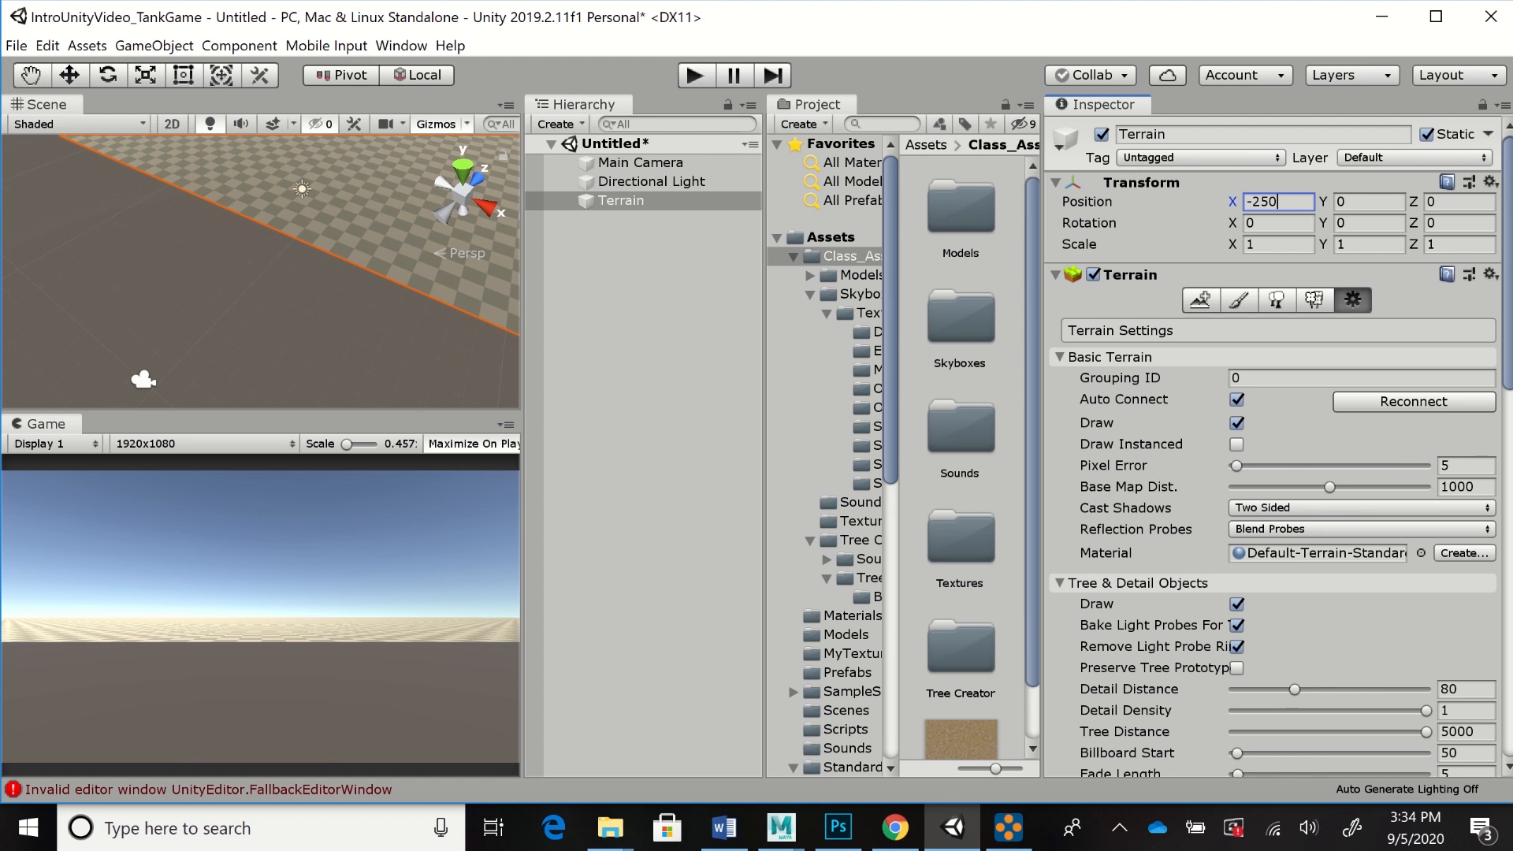
left_click(1457, 202)
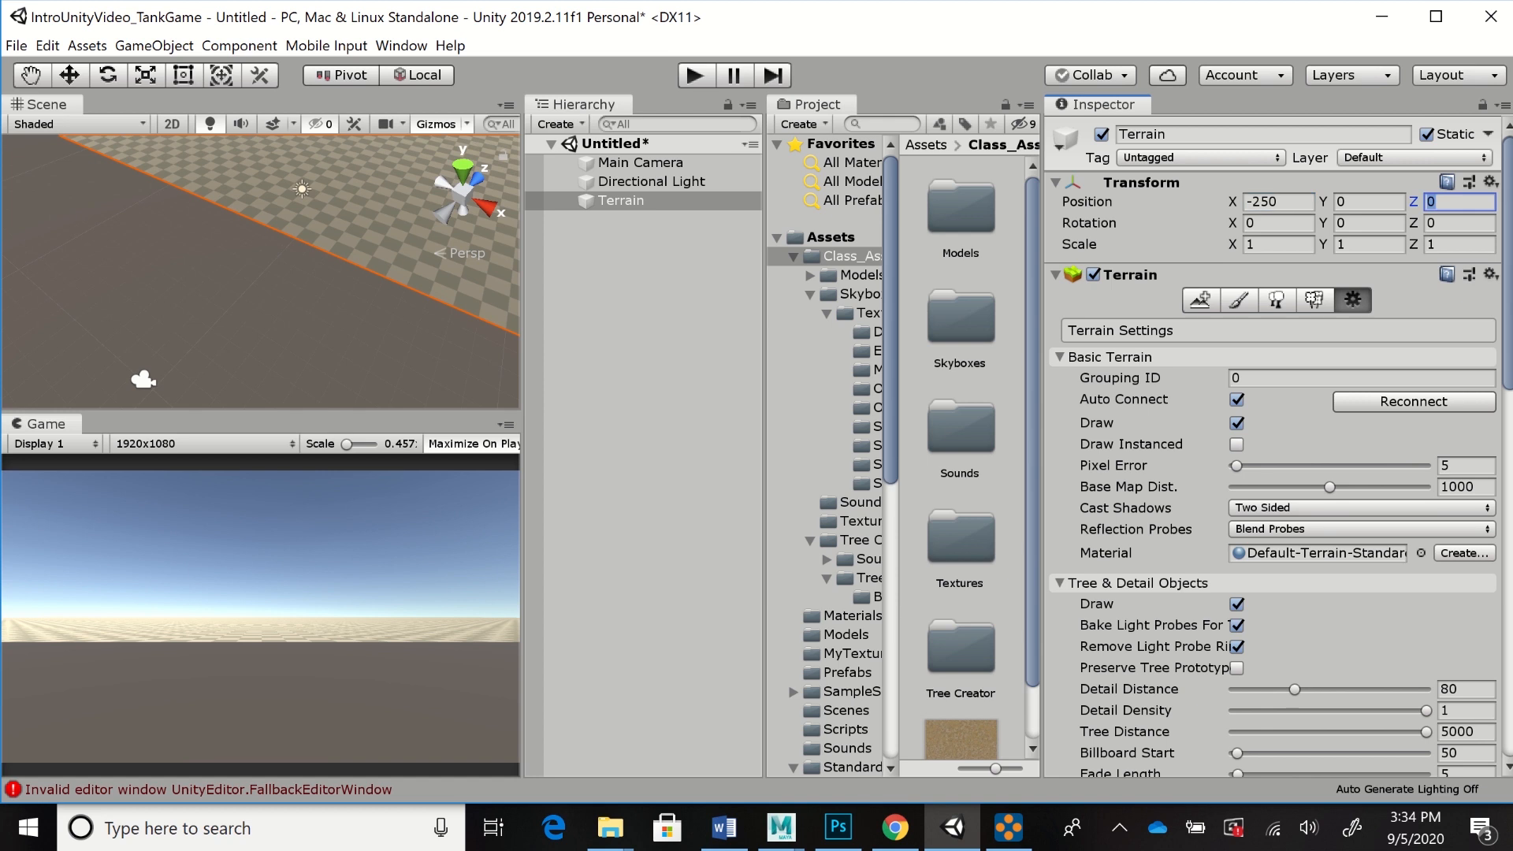
type("-25")
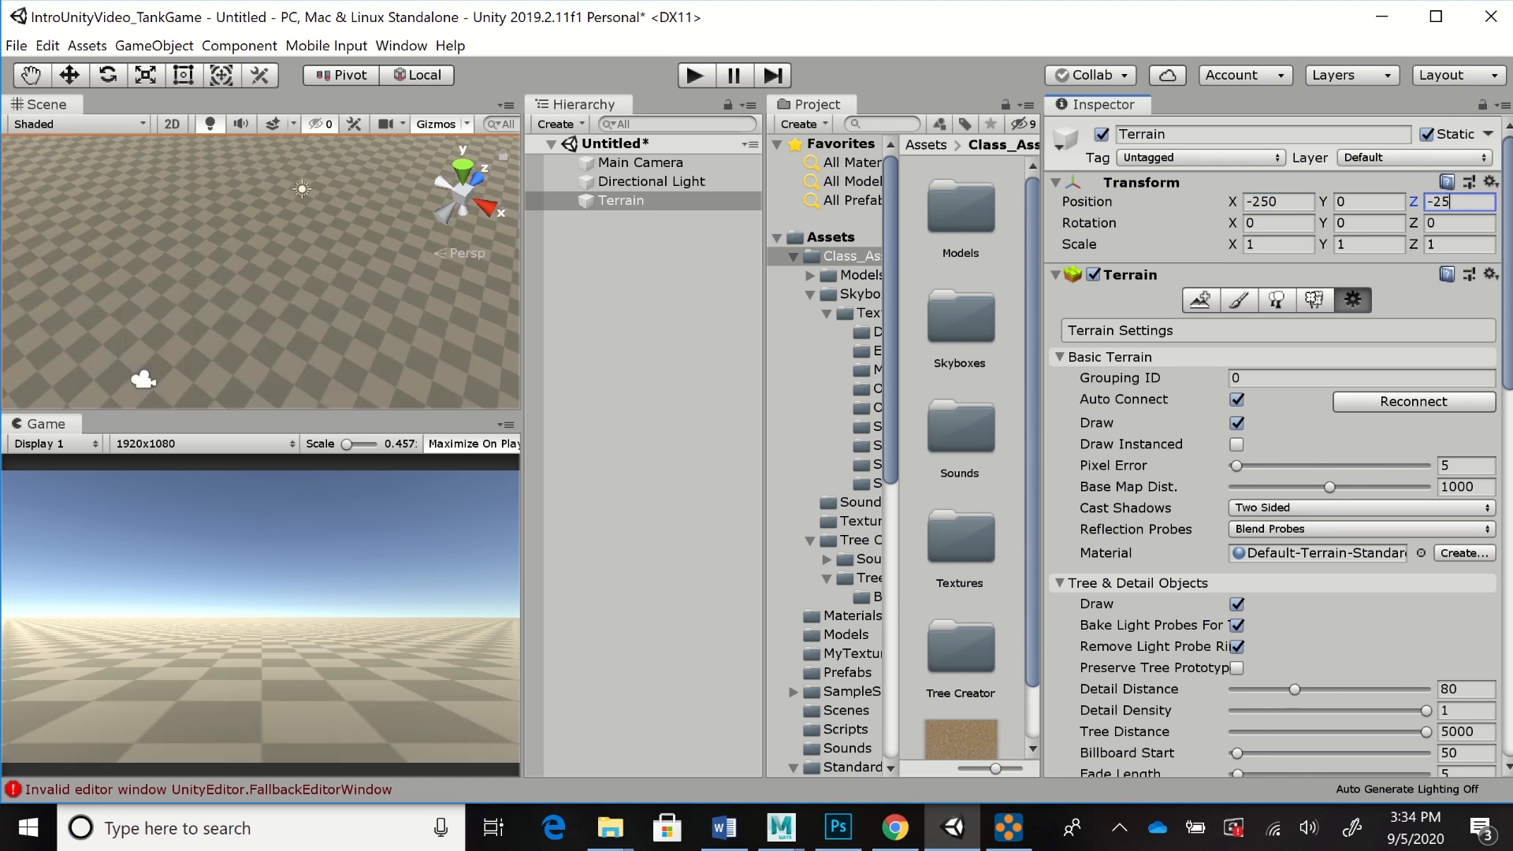
type("0")
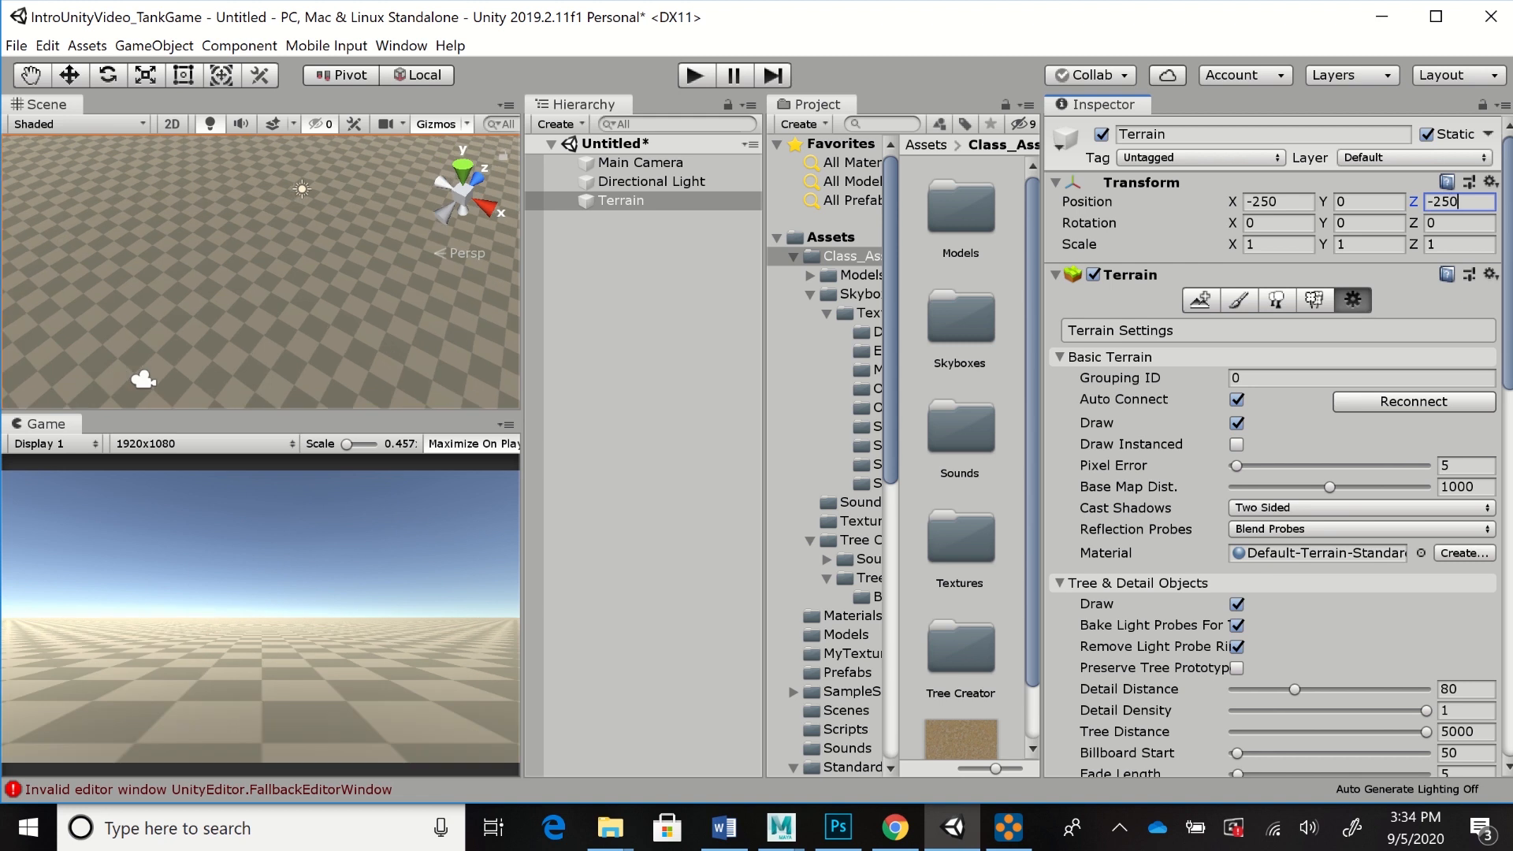
mouse_move(1507, 237)
left_mouse_down()
mouse_move(1507, 543)
mouse_move(1506, 235)
left_mouse_up()
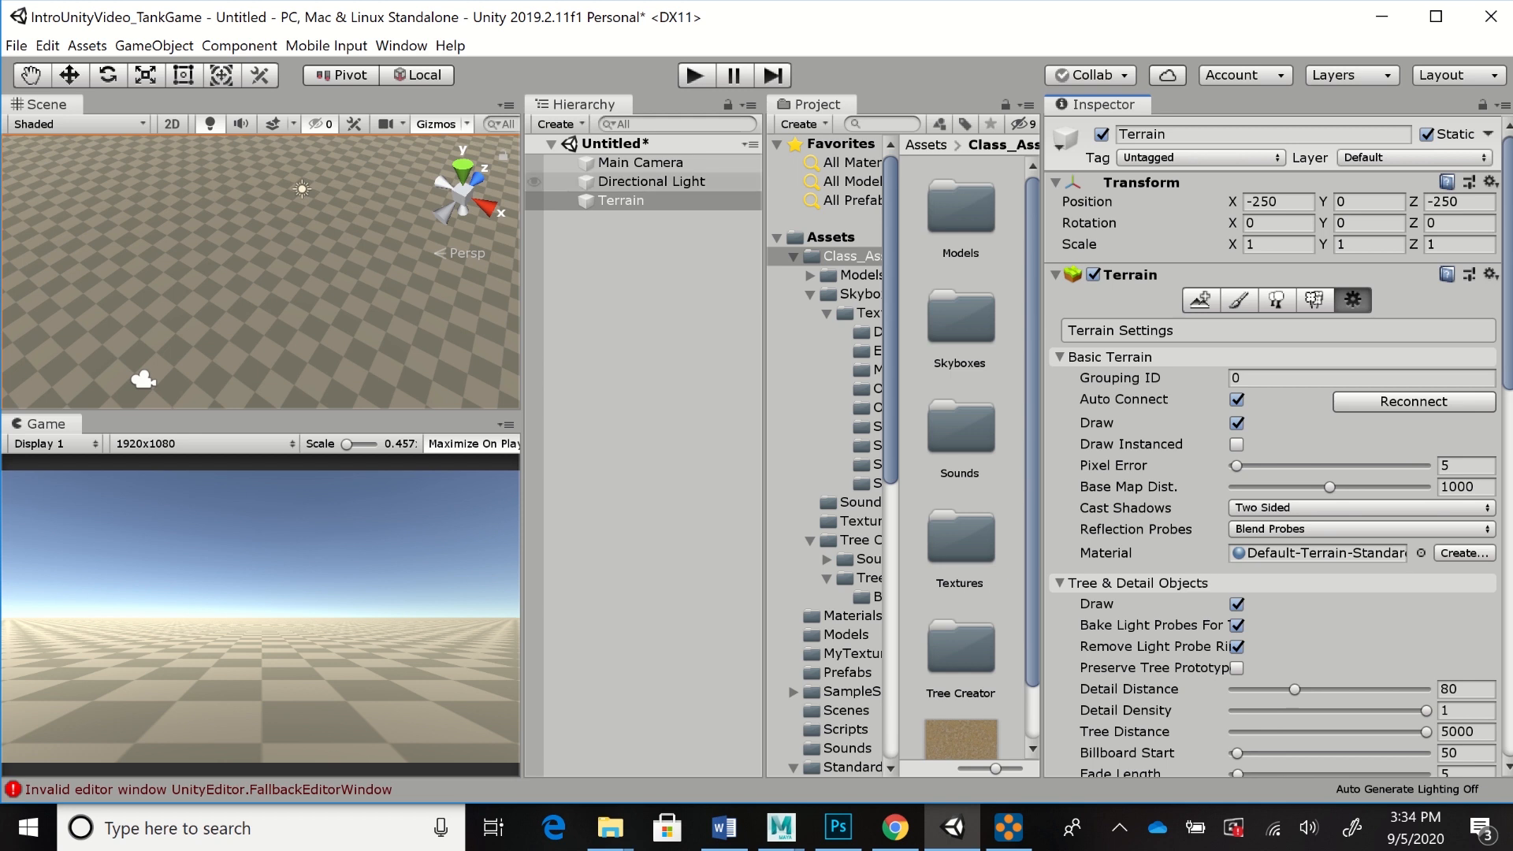
Review the Main Camera's properties and its view across the terrain, adjusting the width of the Scene and Game views
left_click(651, 182)
left_click(640, 163)
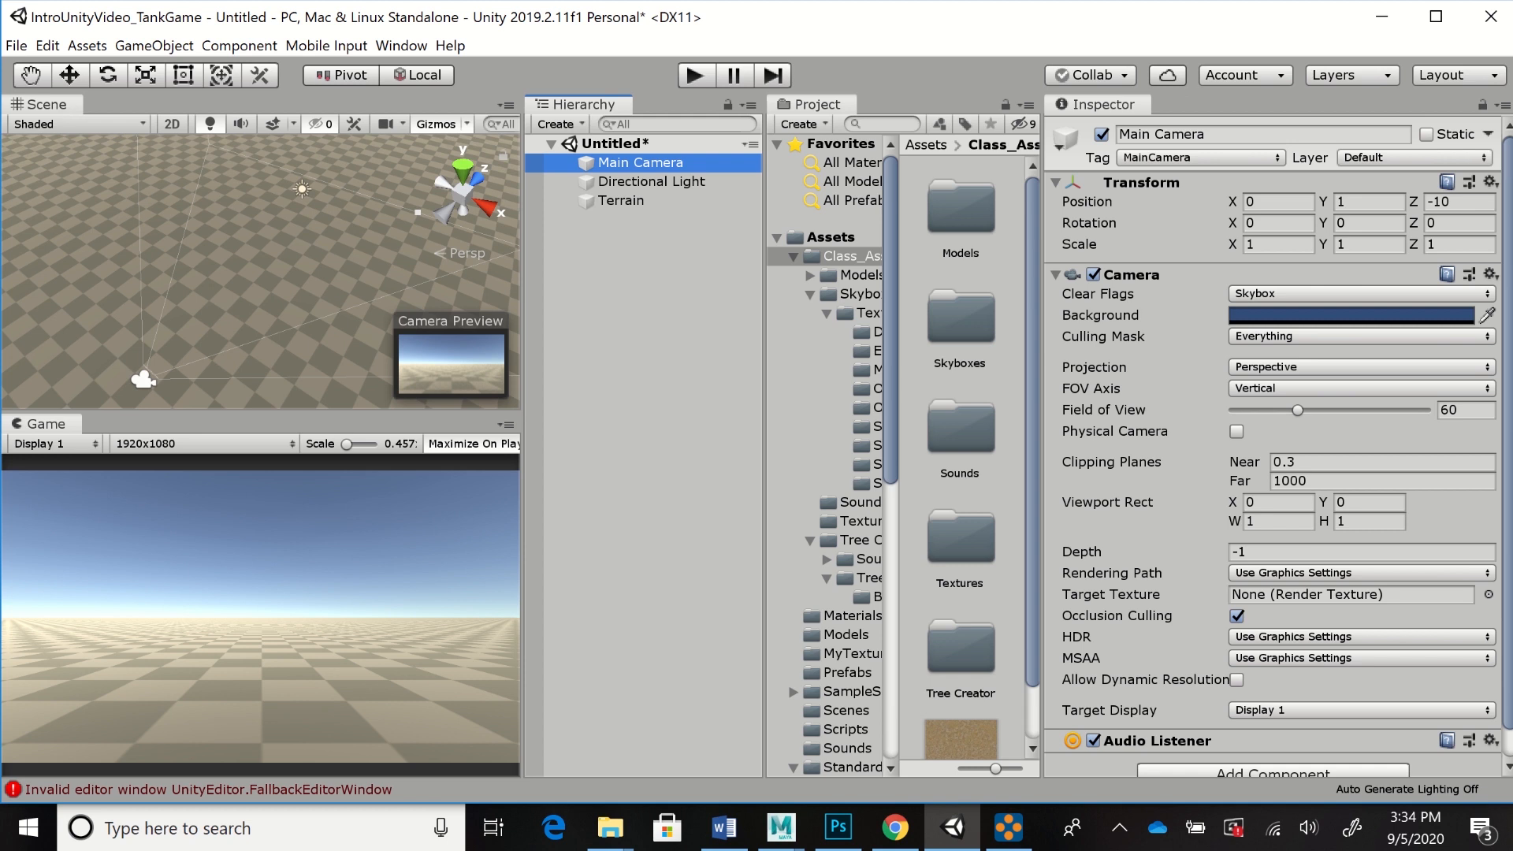
left_click_drag(522, 393, 595, 394)
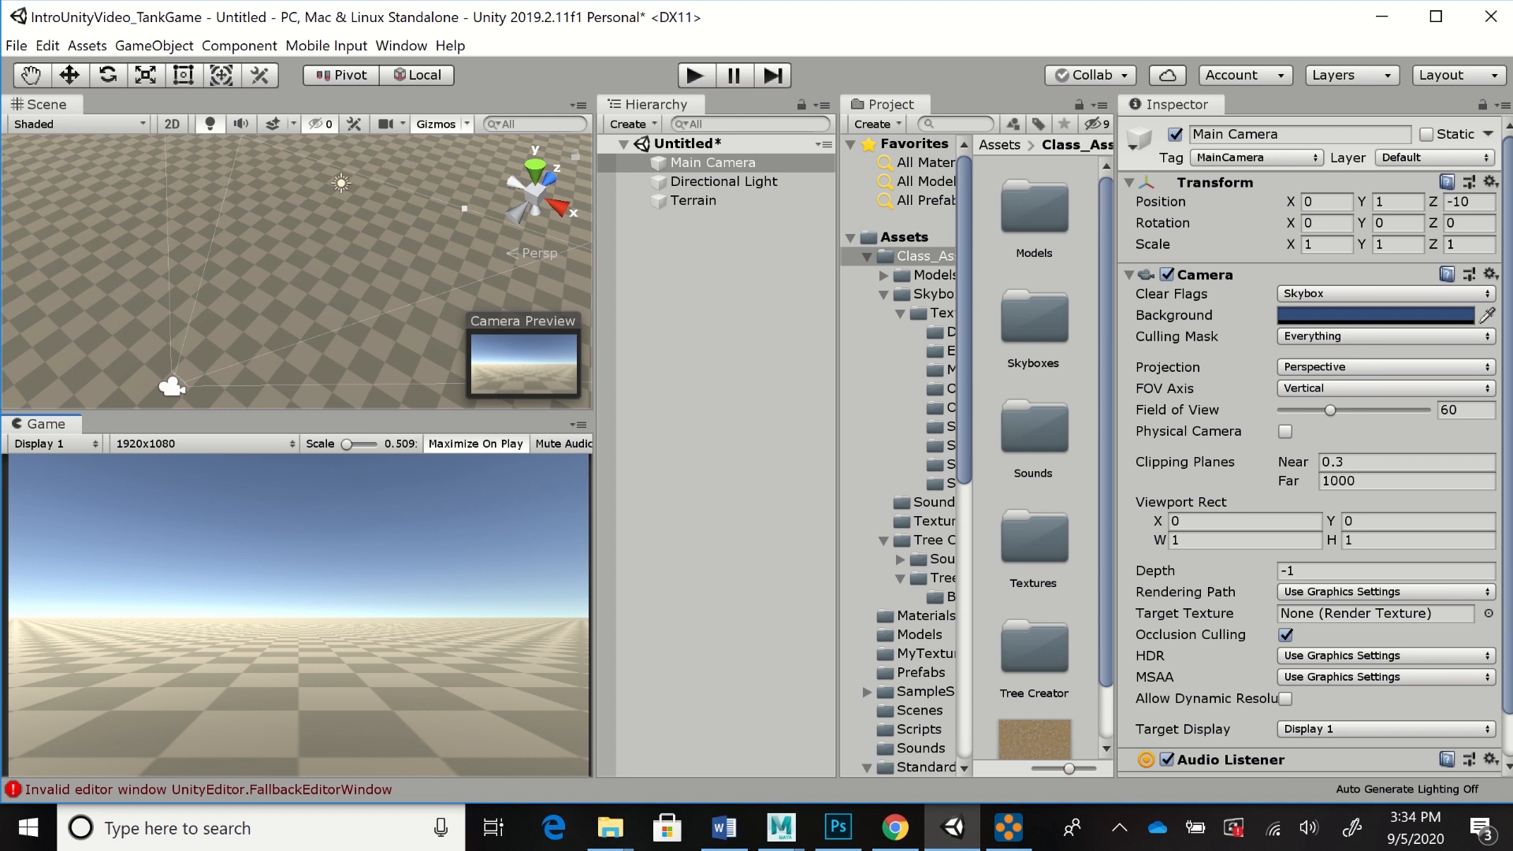
left_click_drag(595, 394, 529, 394)
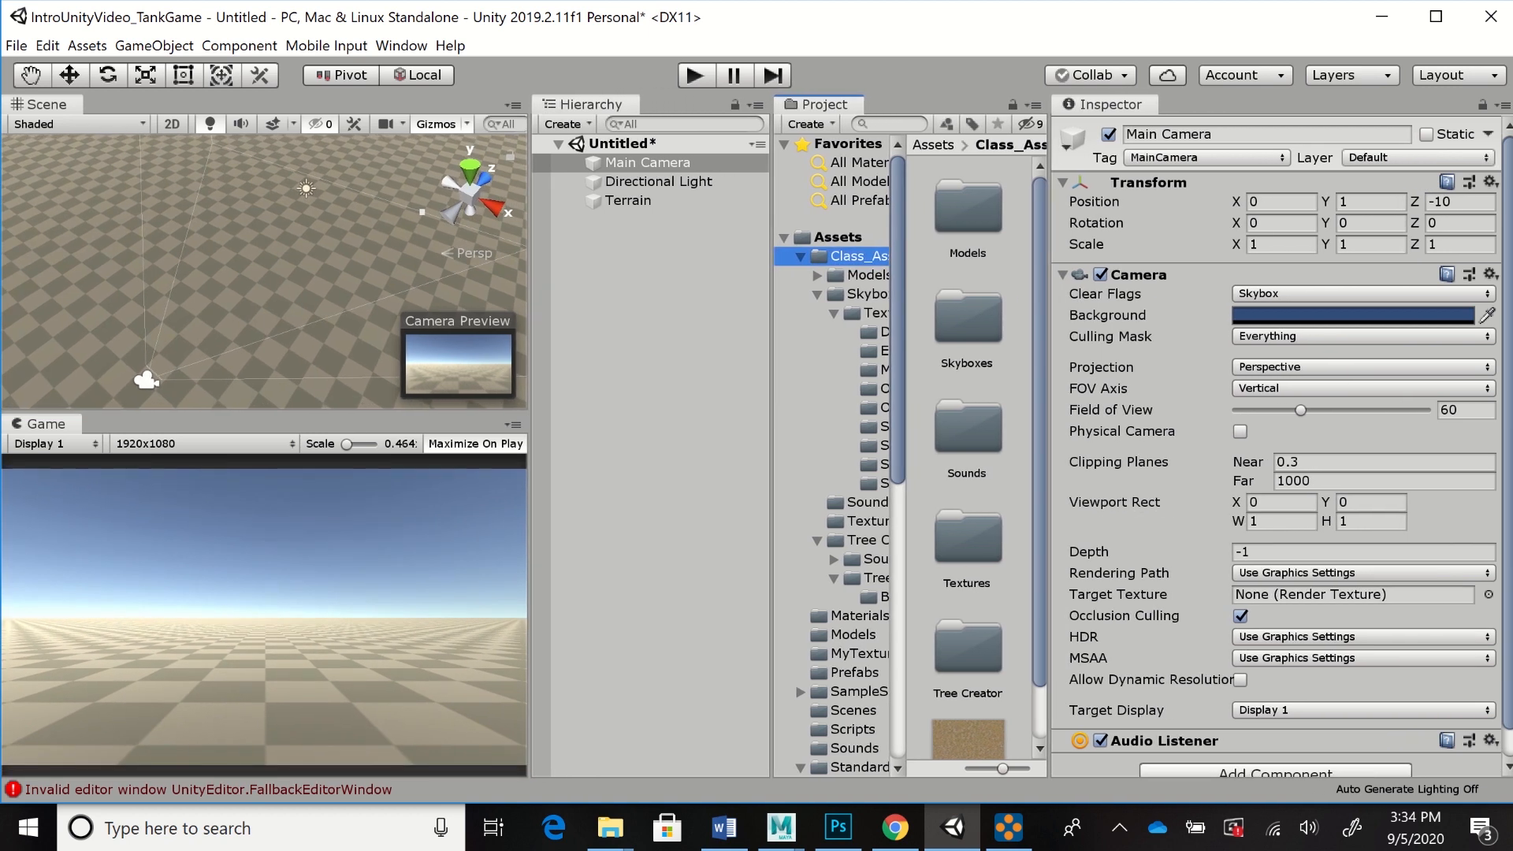
left_click_drag(1507, 394, 1507, 424)
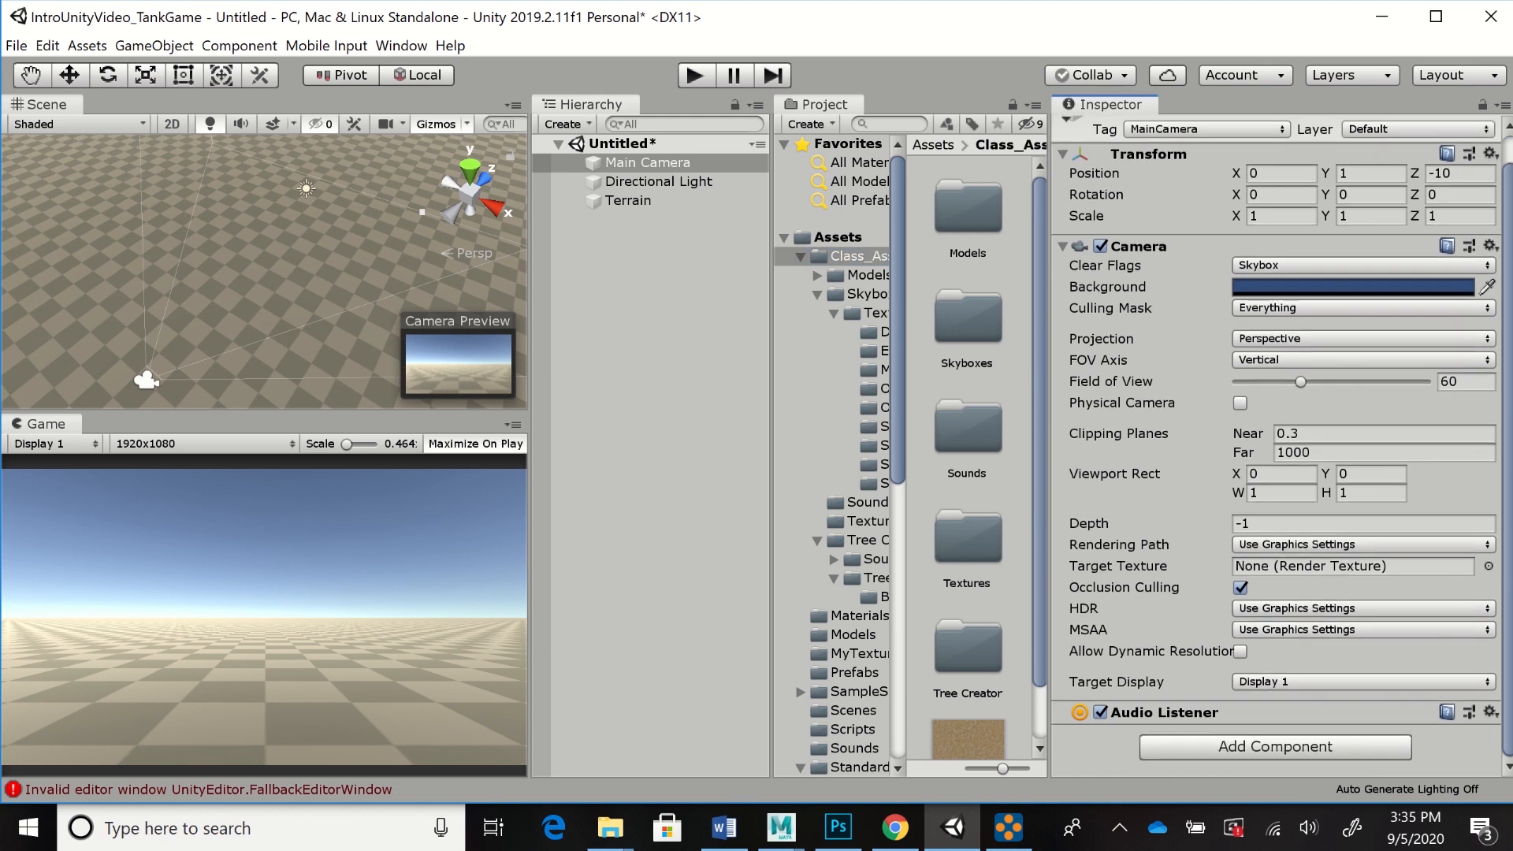
Bring up the terrain's Paint Terrain tools and zoom out in the Scene view to see the entire terrain
left_click(628, 201)
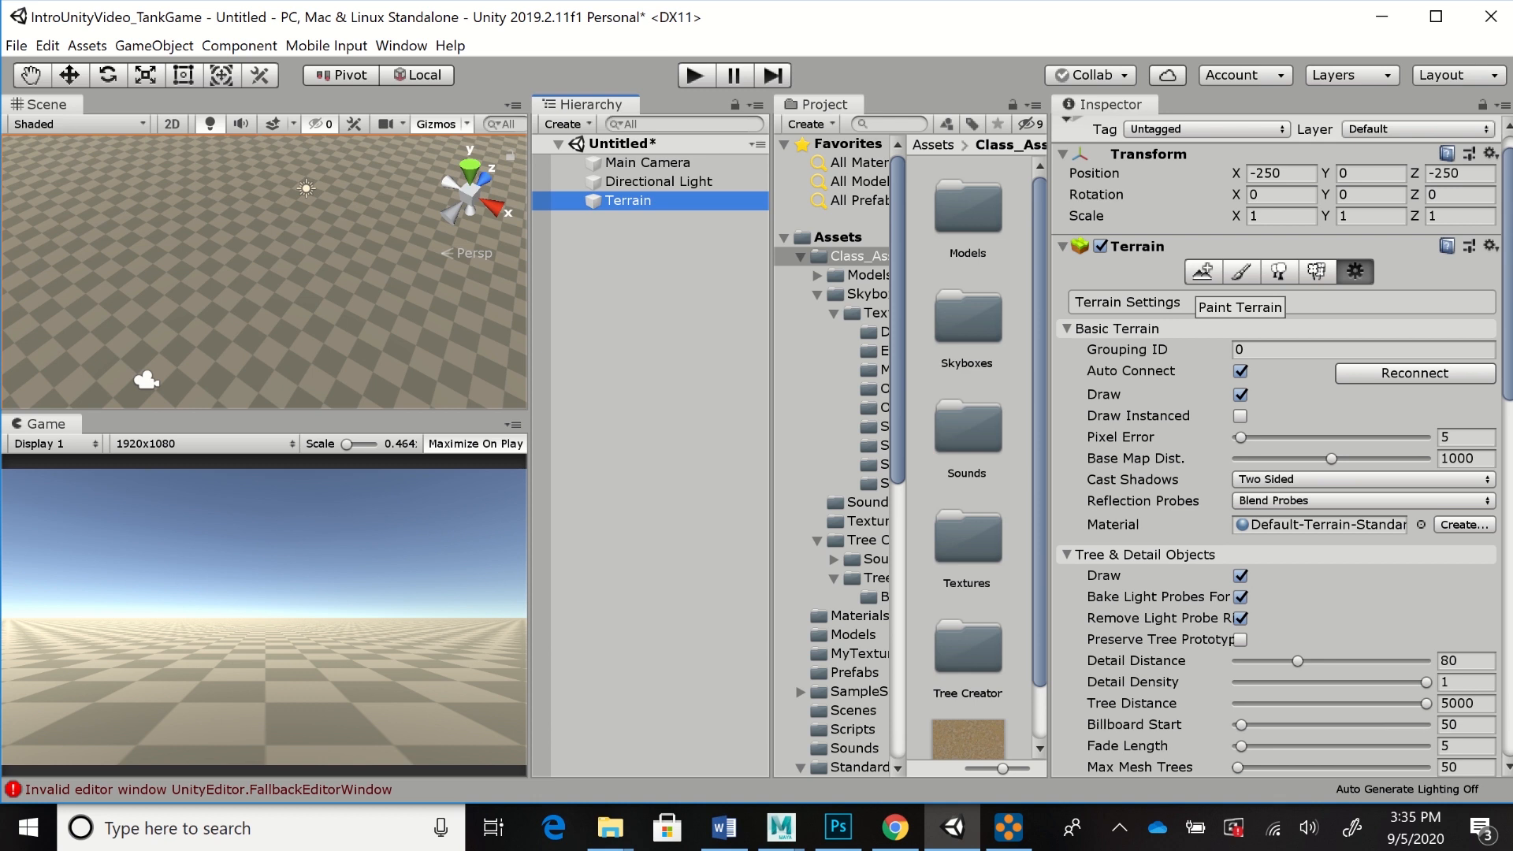
left_click(1241, 271)
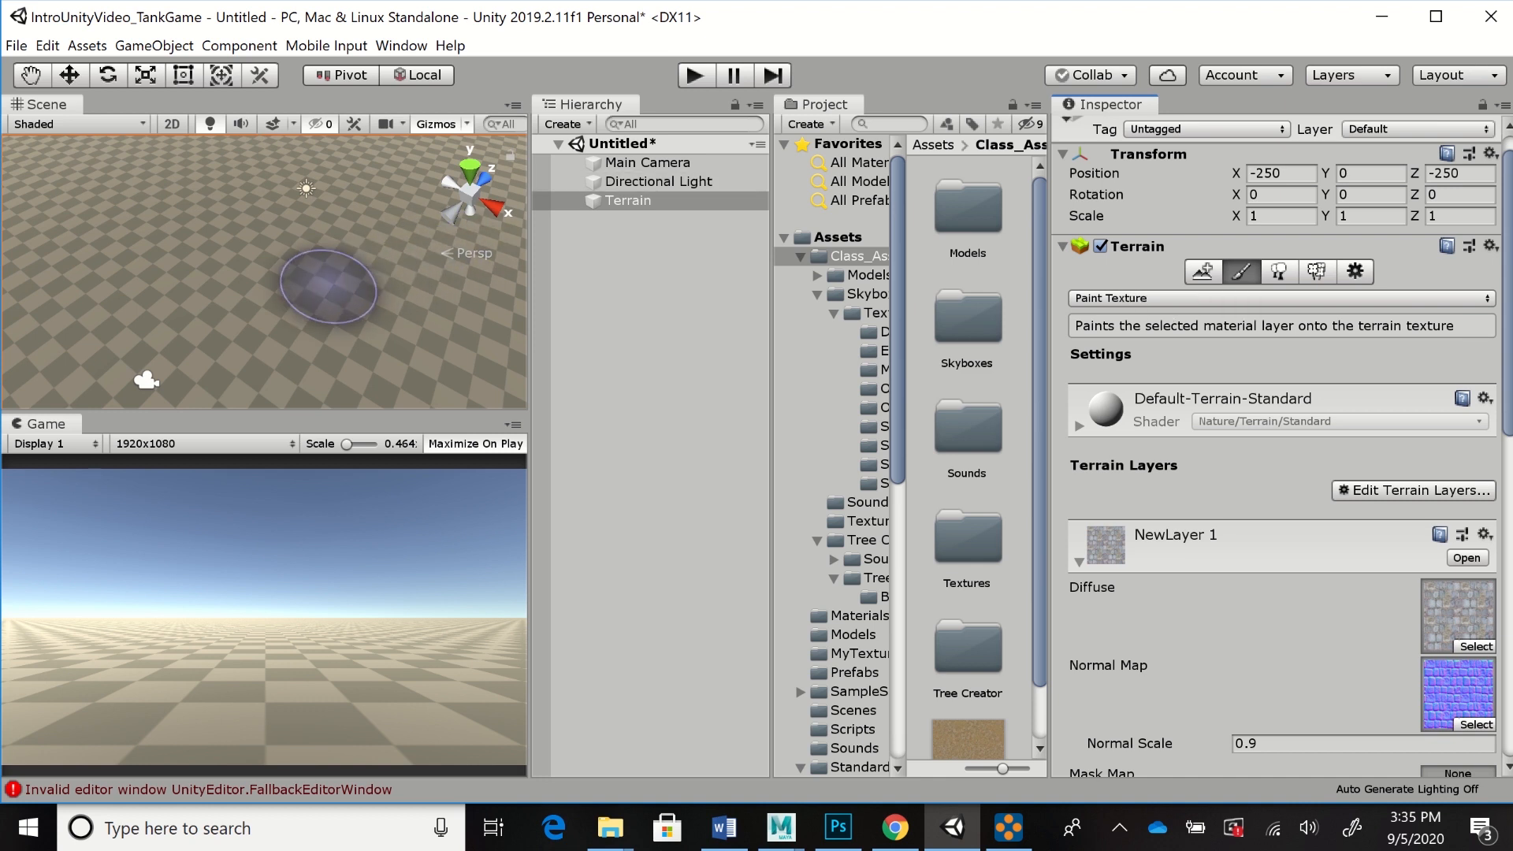
scroll(327, 282, "down", 5)
scroll(327, 282, "down", 5)
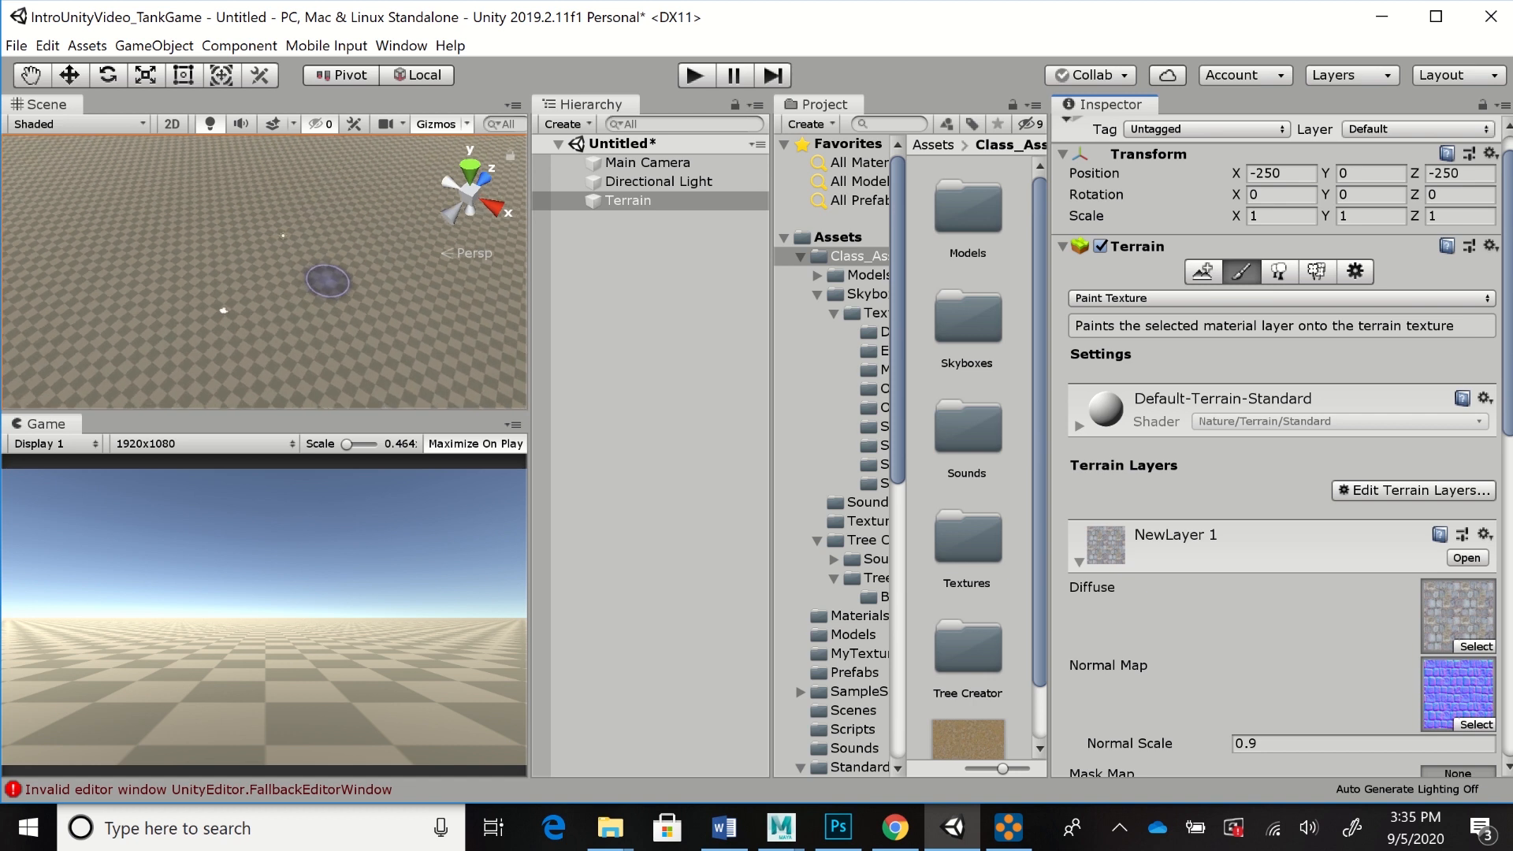
scroll(327, 281, "down", 6)
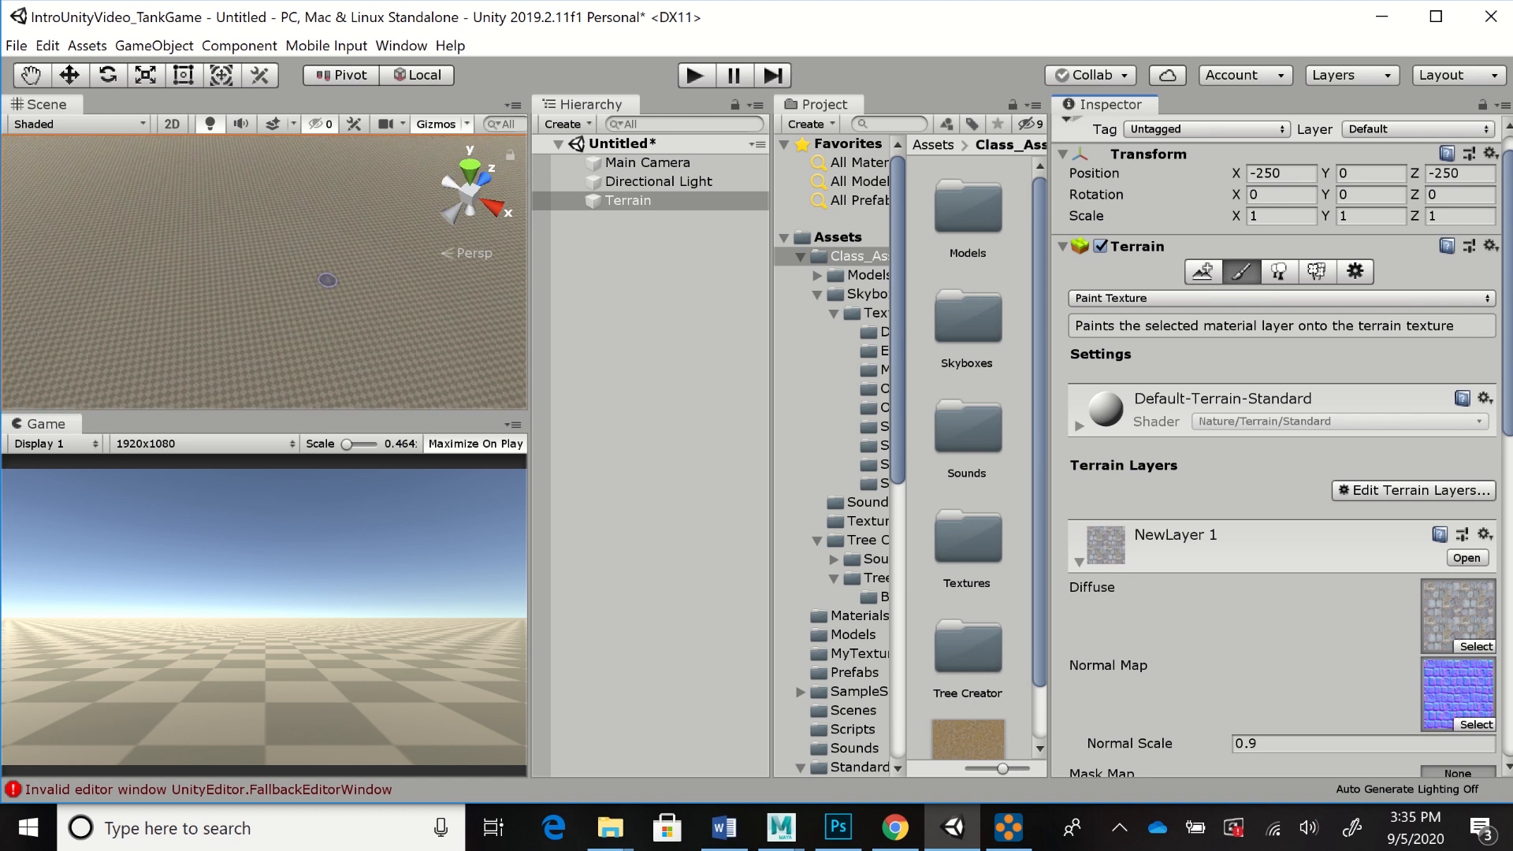
scroll(326, 279, "down", 5)
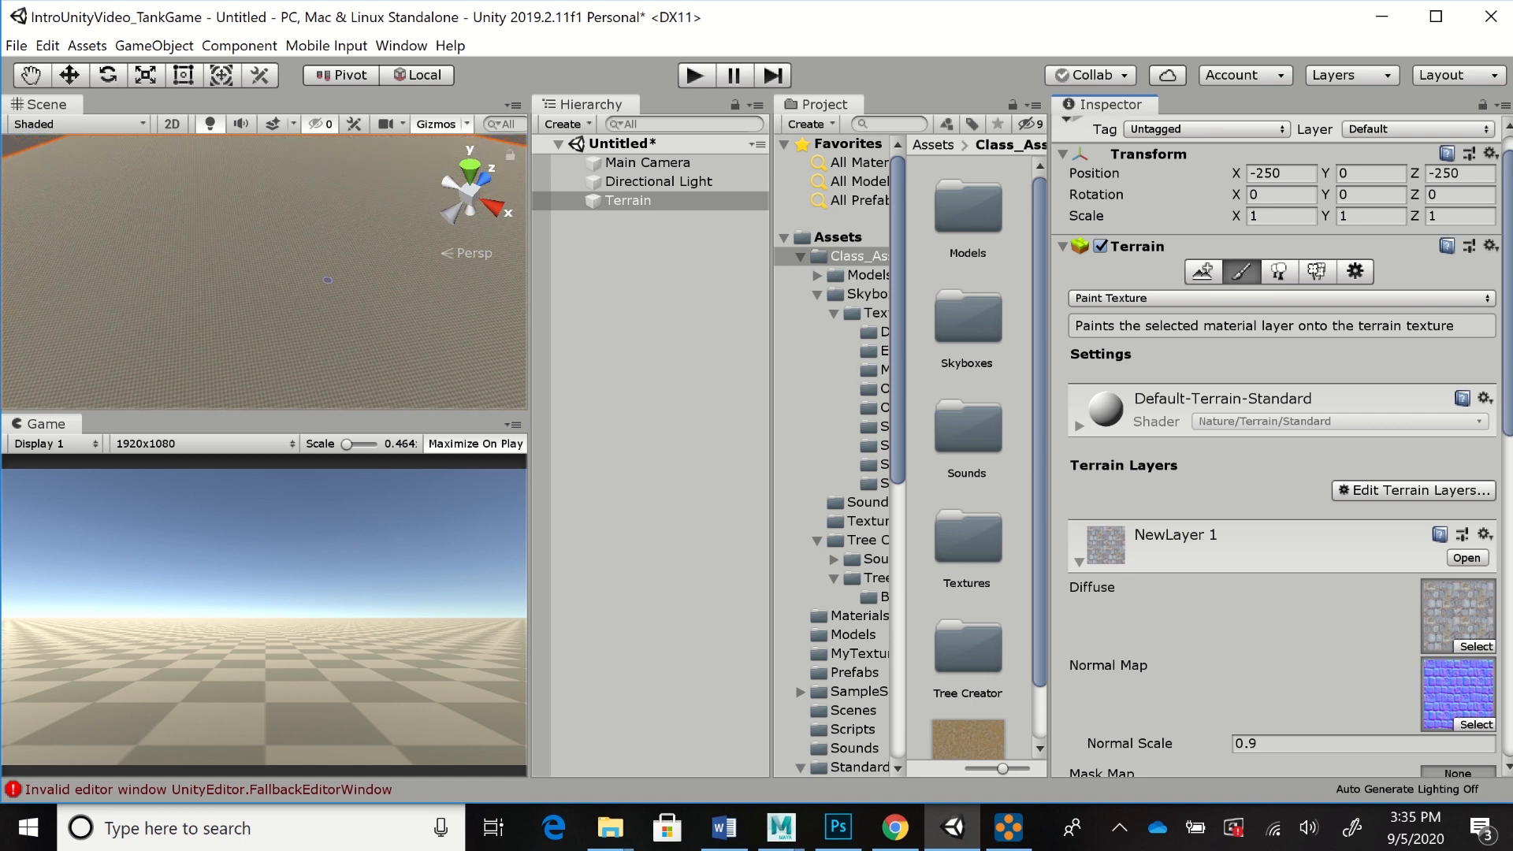
scroll(327, 280, "down", 6)
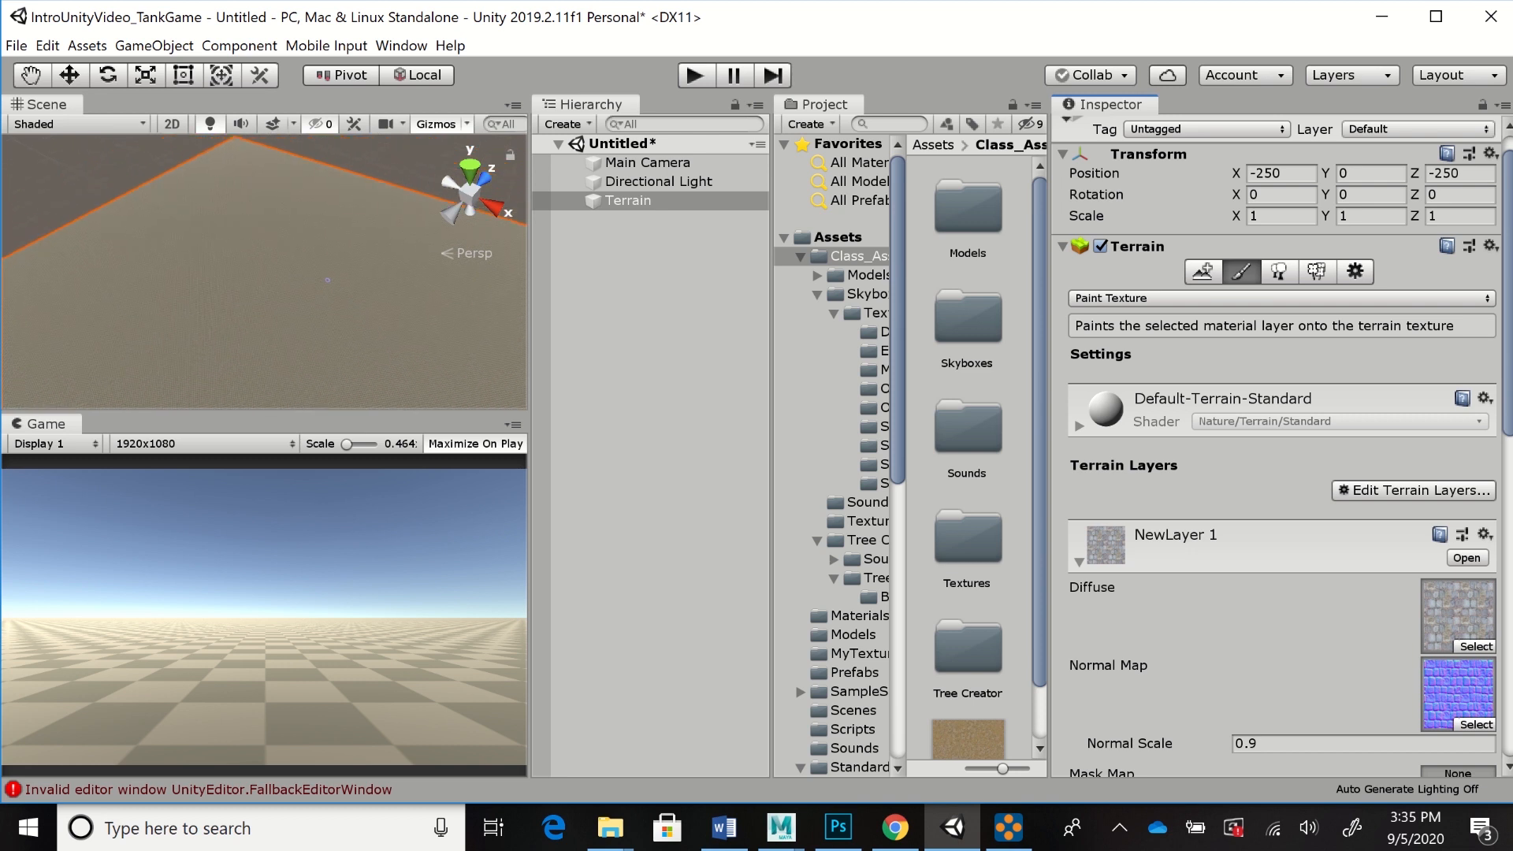
scroll(327, 279, "down", 3)
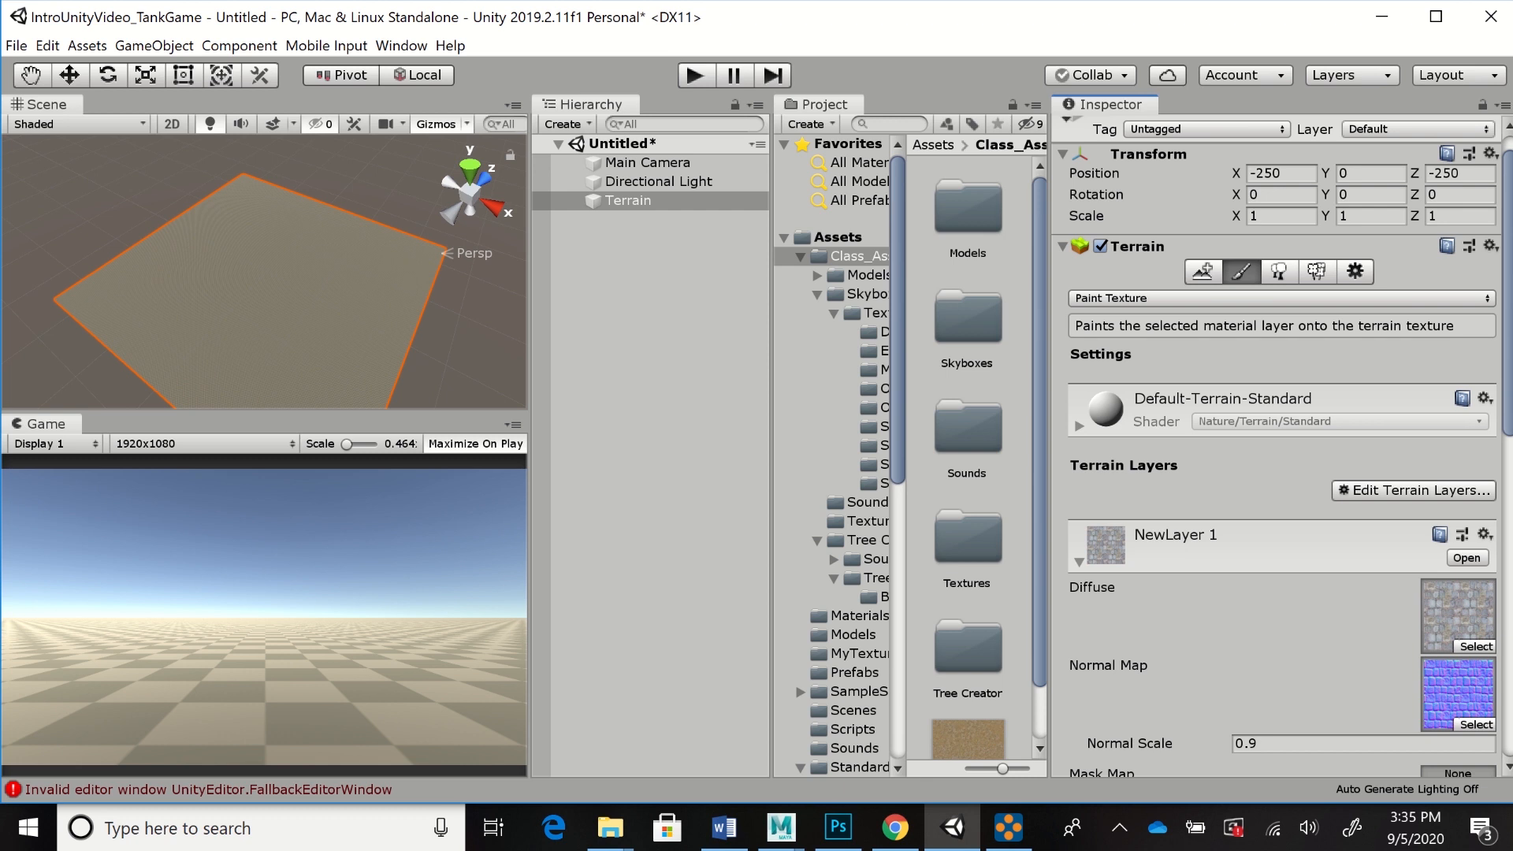
Flatten the whole terrain at a height of 25 with the Set Height tool
left_click(1204, 272)
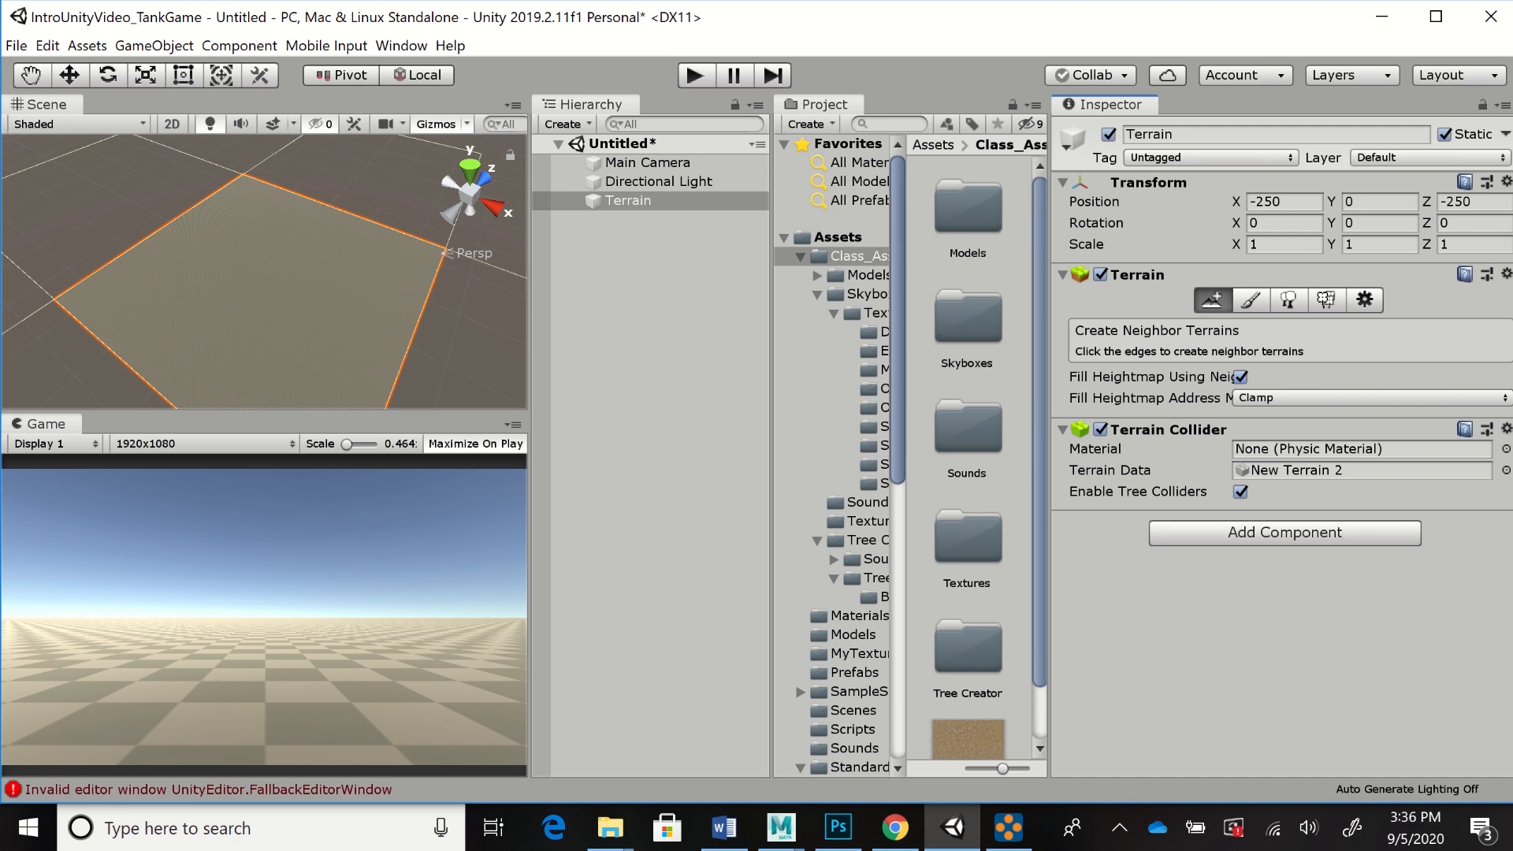
left_click(1250, 300)
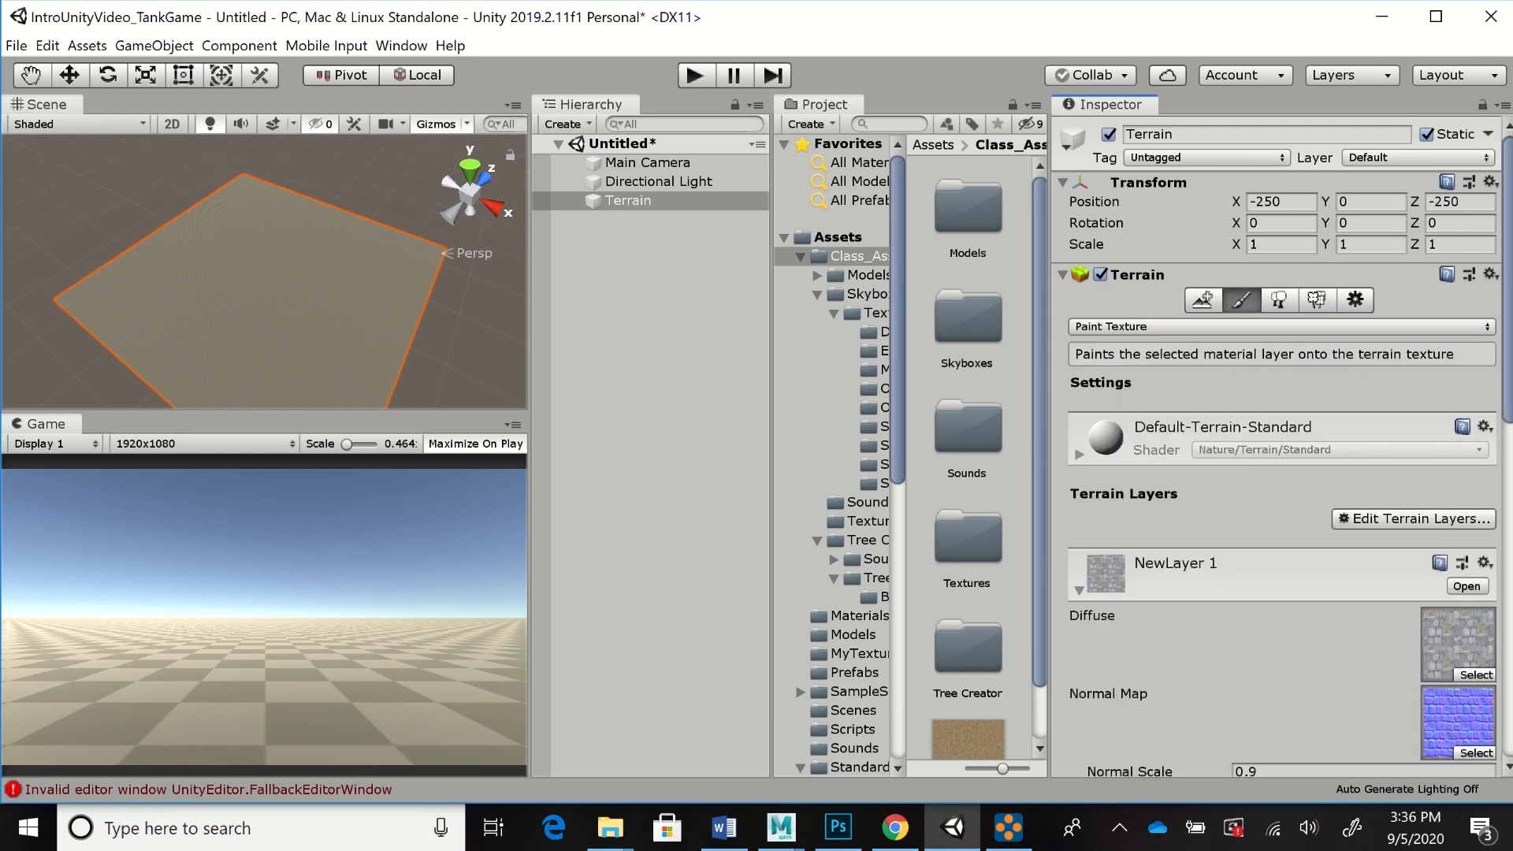
left_click(1281, 327)
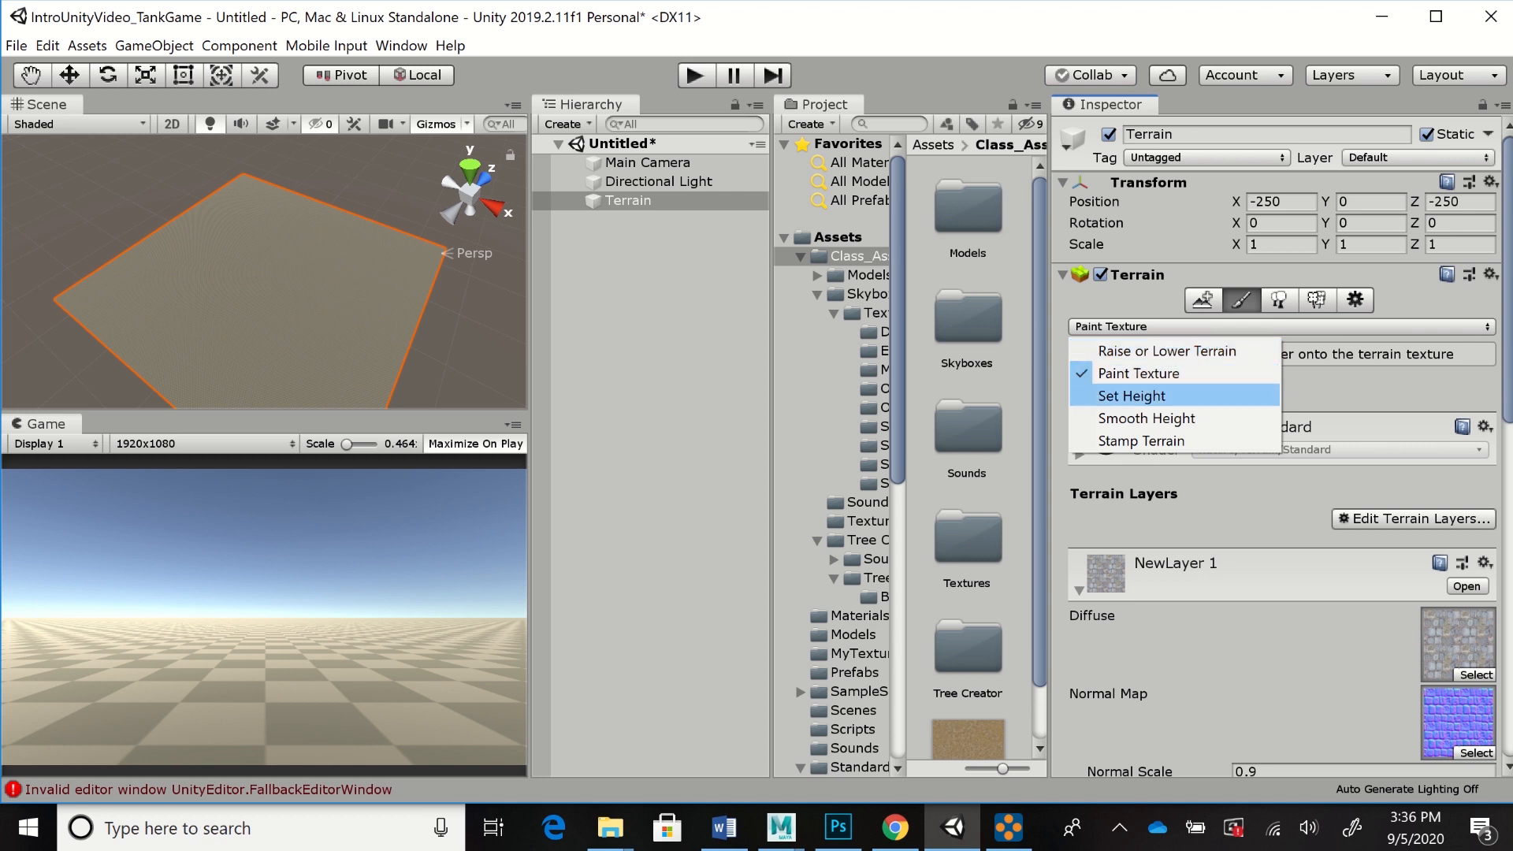
left_click(1131, 395)
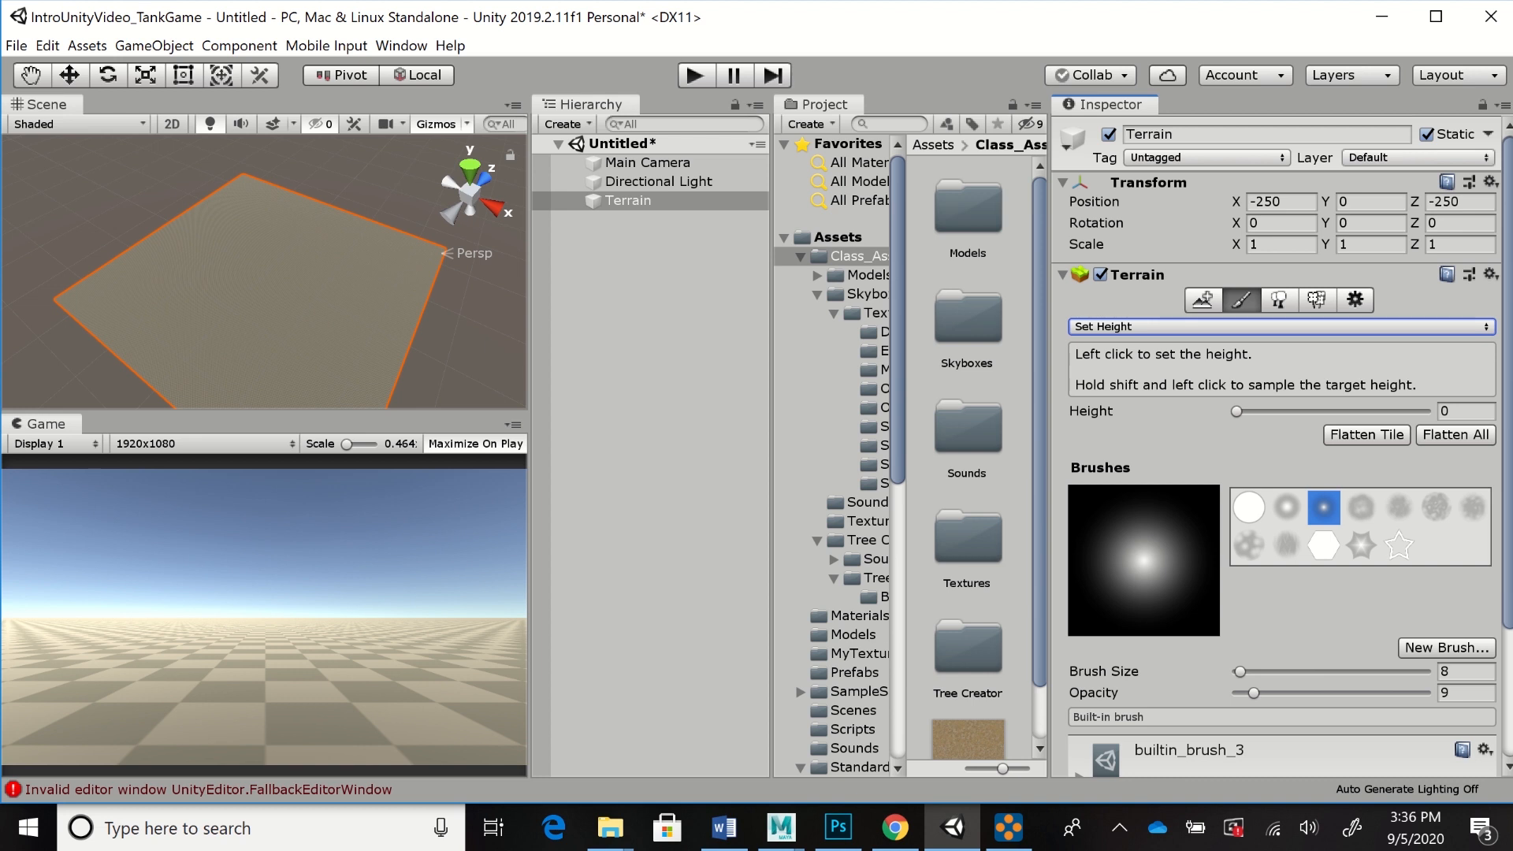
left_click(1465, 412)
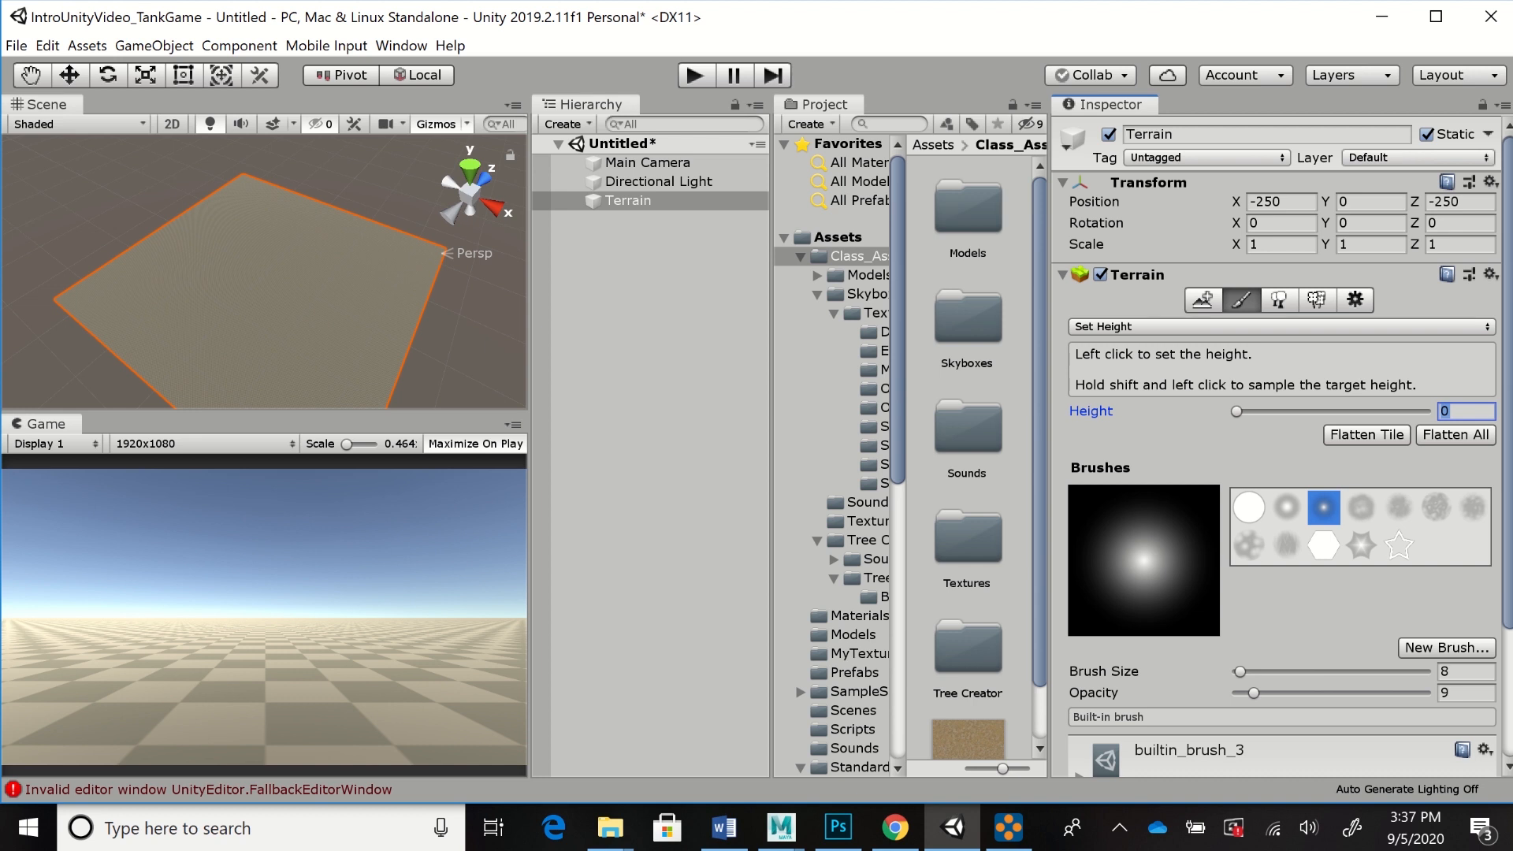
type("25")
left_click(1455, 434)
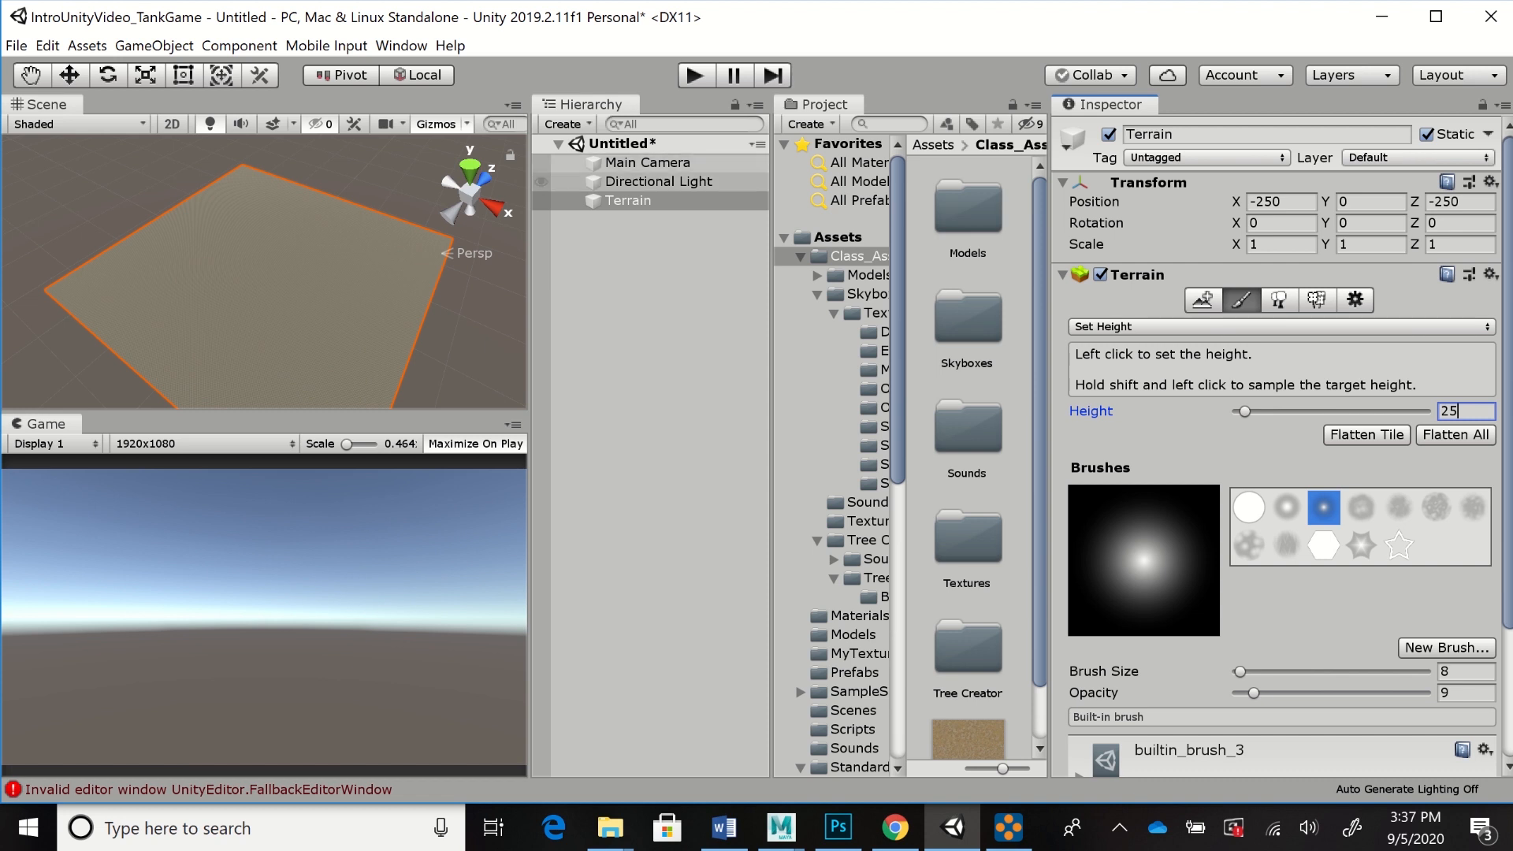
Raise the Main Camera above the flattened terrain to a Y position of about 39
left_click(647, 163)
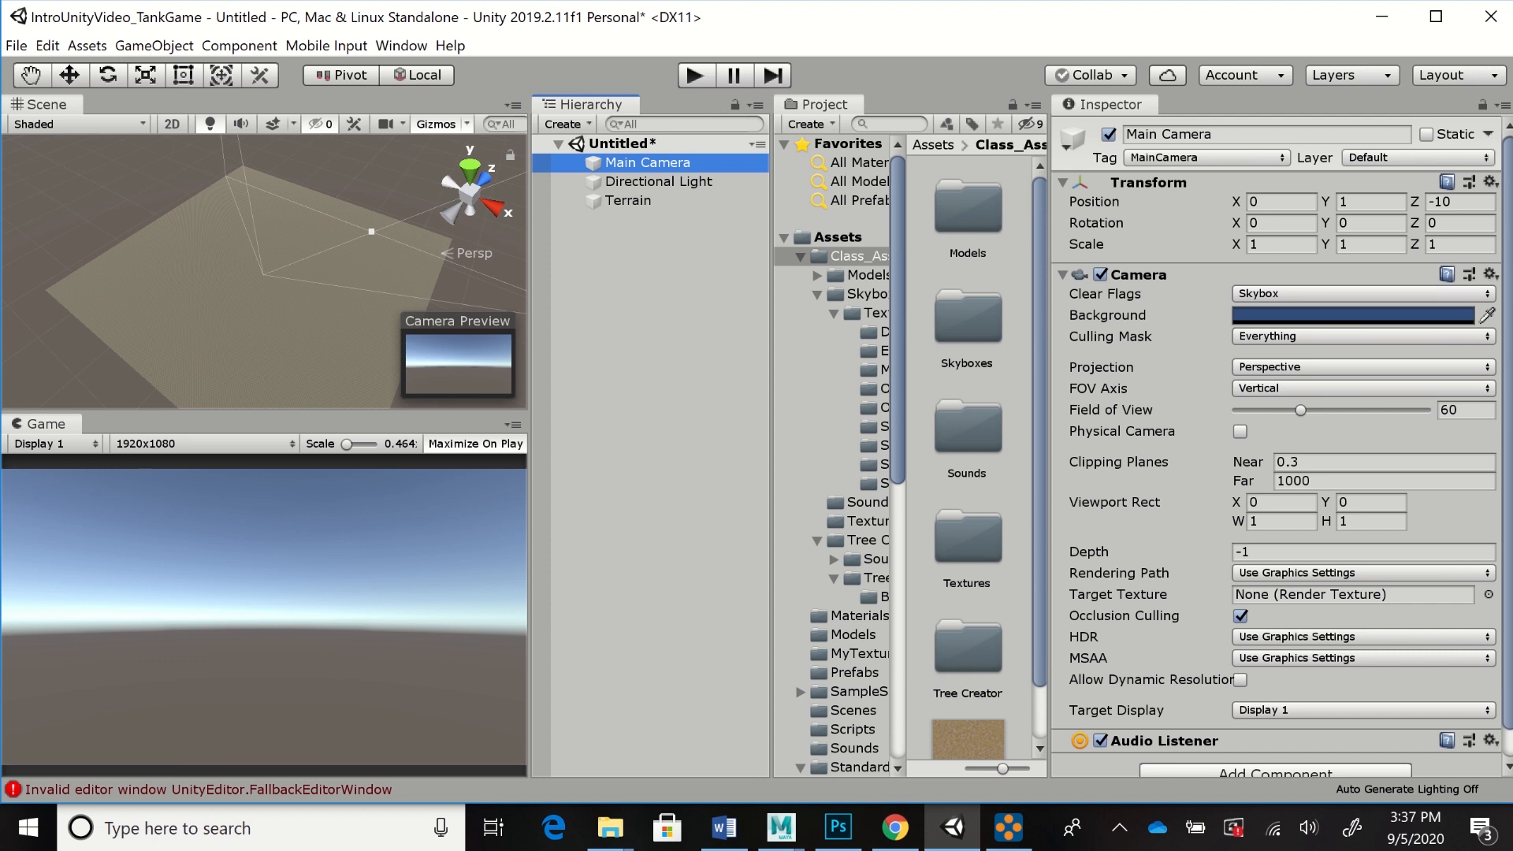
key("w")
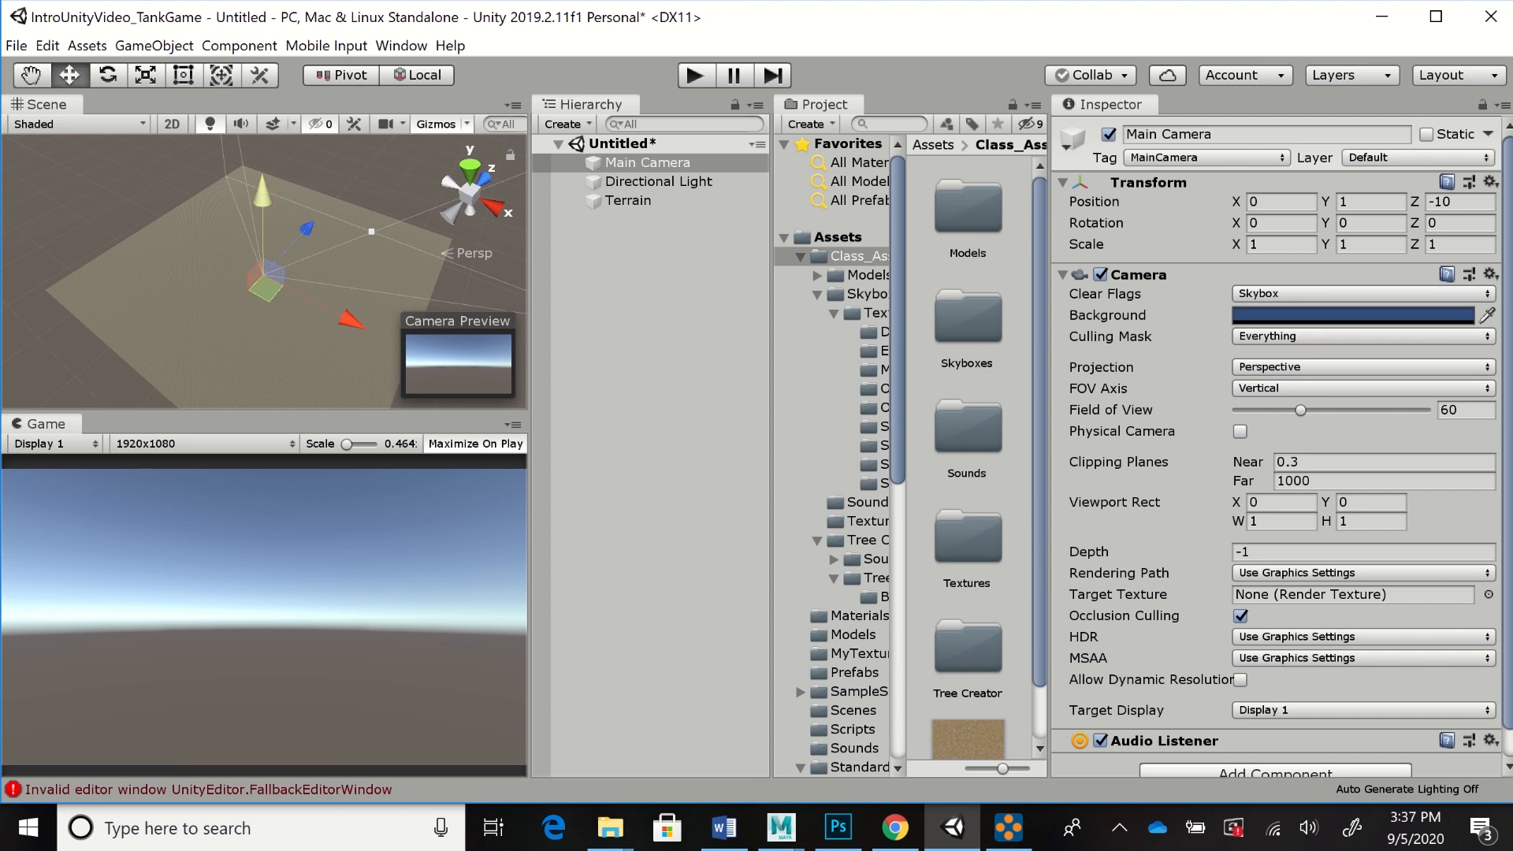
left_click_drag(262, 192, 262, 176)
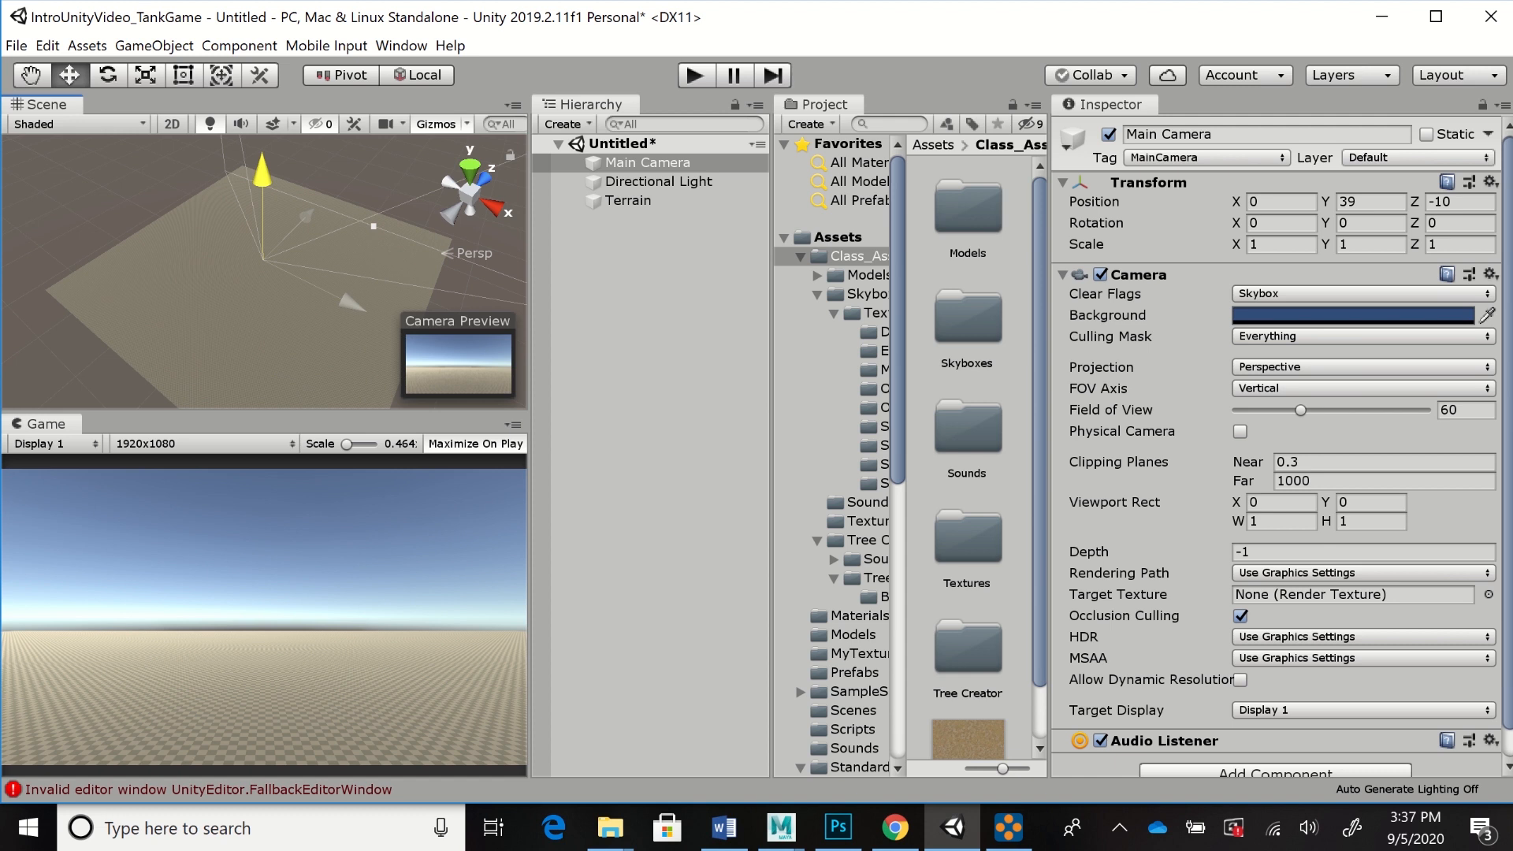
left_click_drag(263, 173, 262, 182)
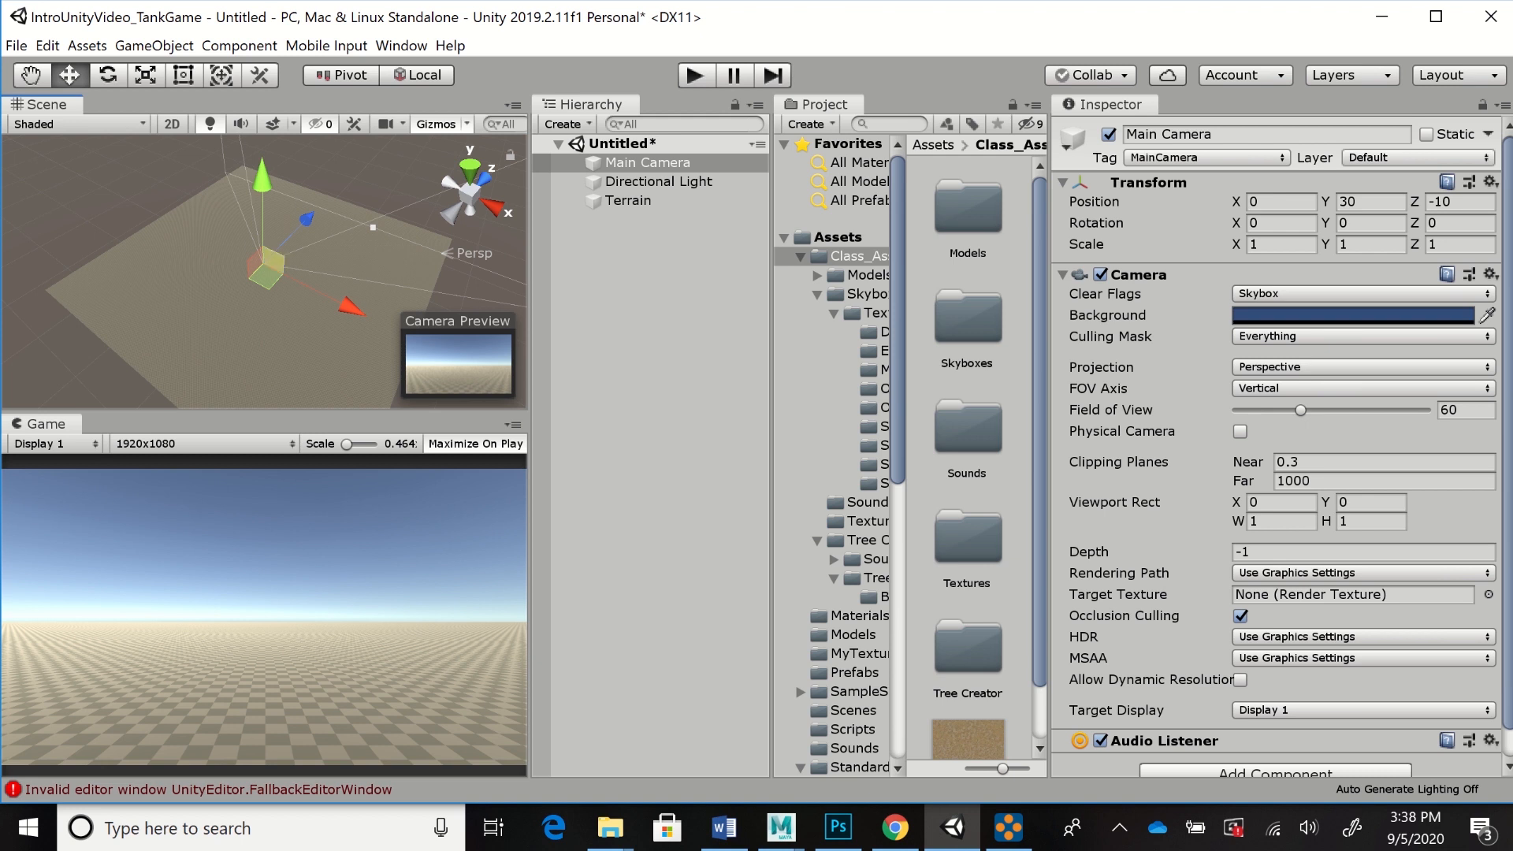
left_click_drag(262, 175, 263, 166)
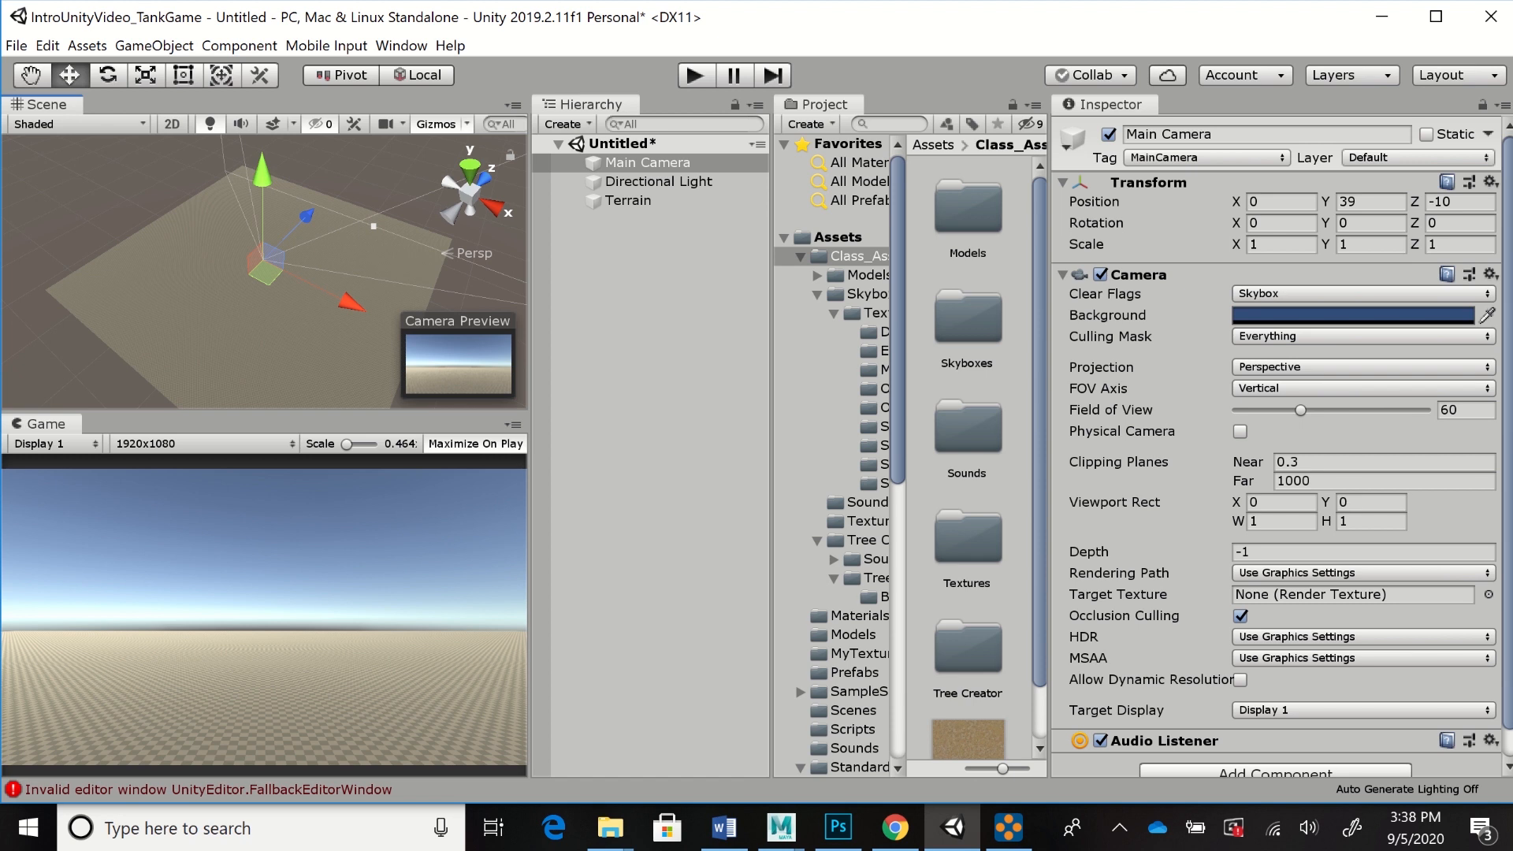
Select the terrain again and change its painting tool to Raise or Lower Terrain
left_click(628, 201)
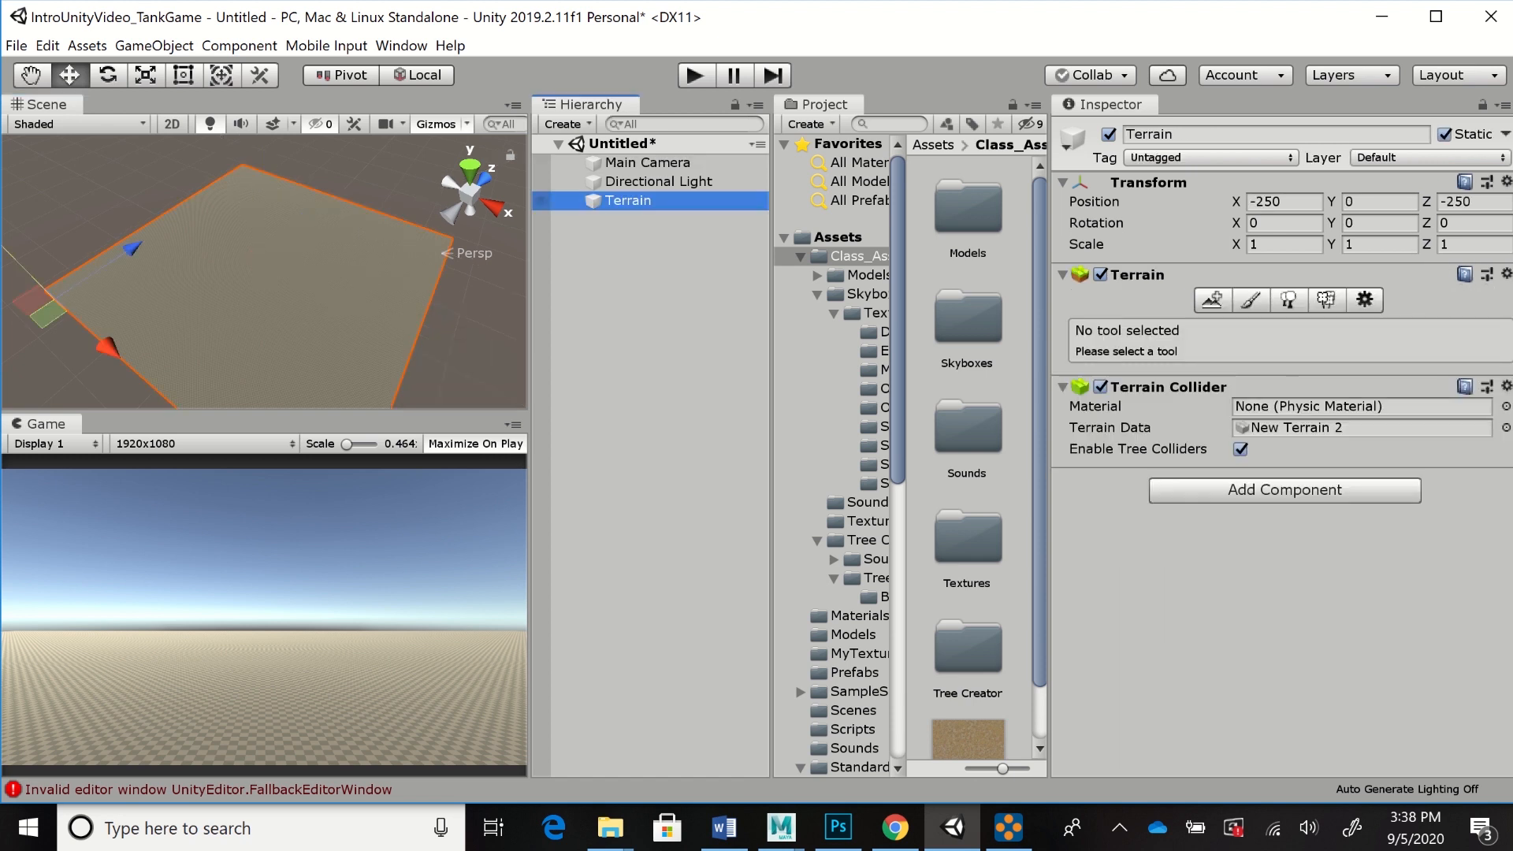
left_click(1250, 300)
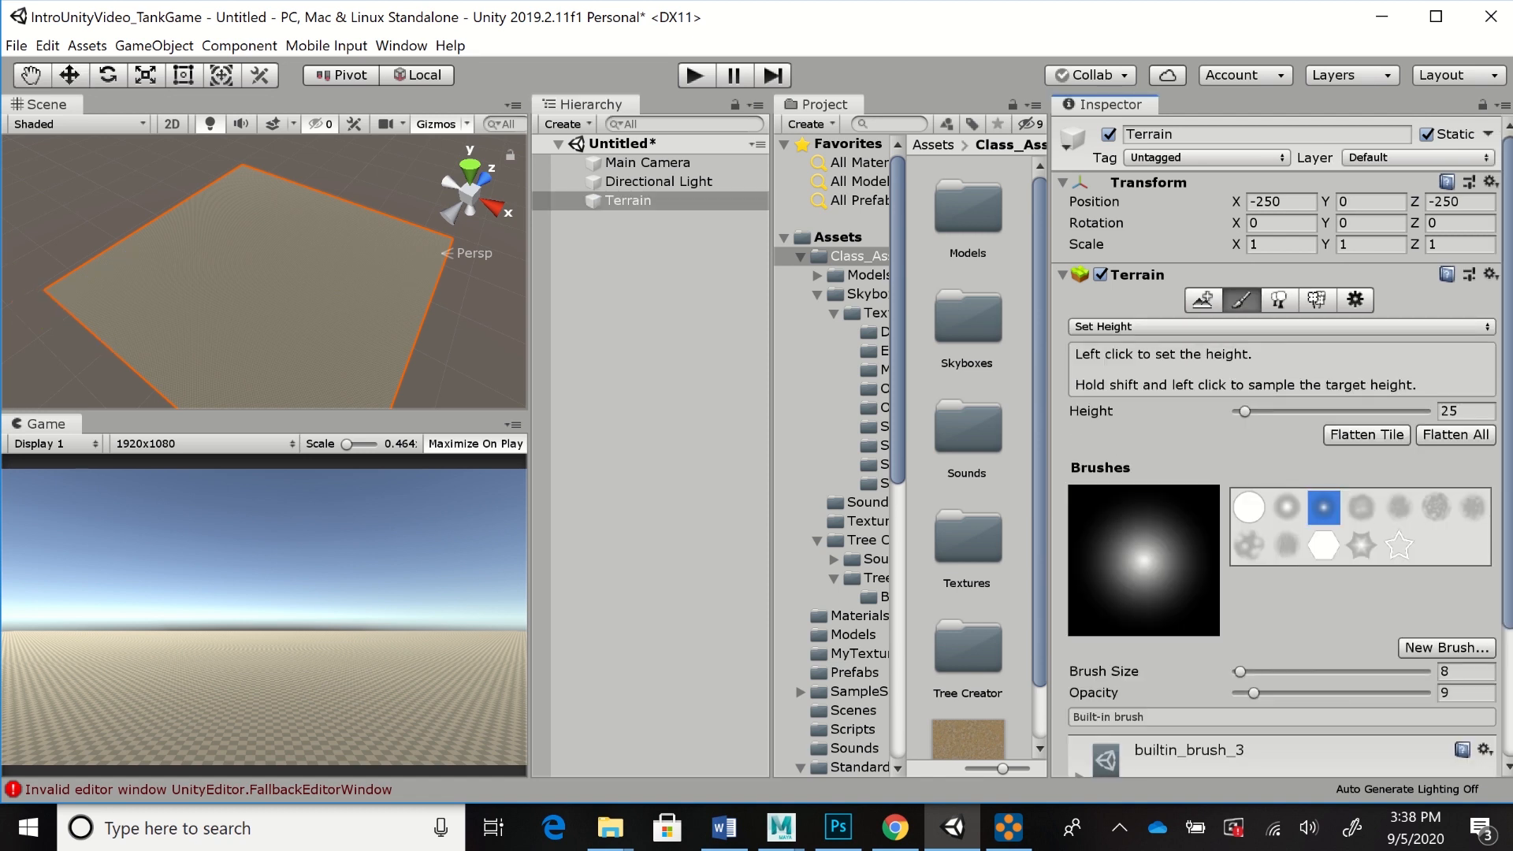
scroll(1276, 441, "down", 1)
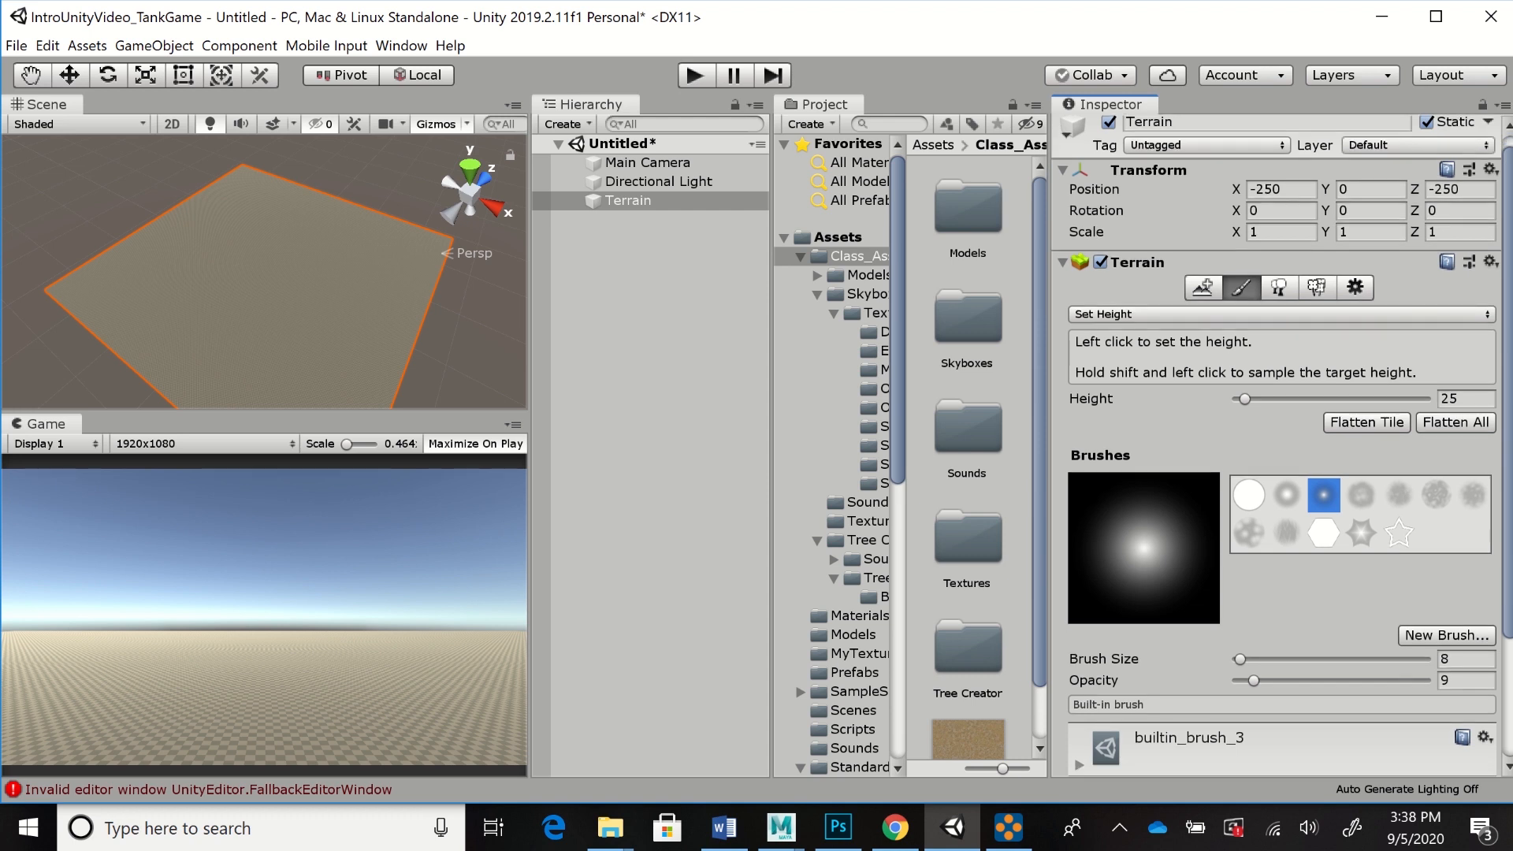
scroll(1281, 445, "up", 1)
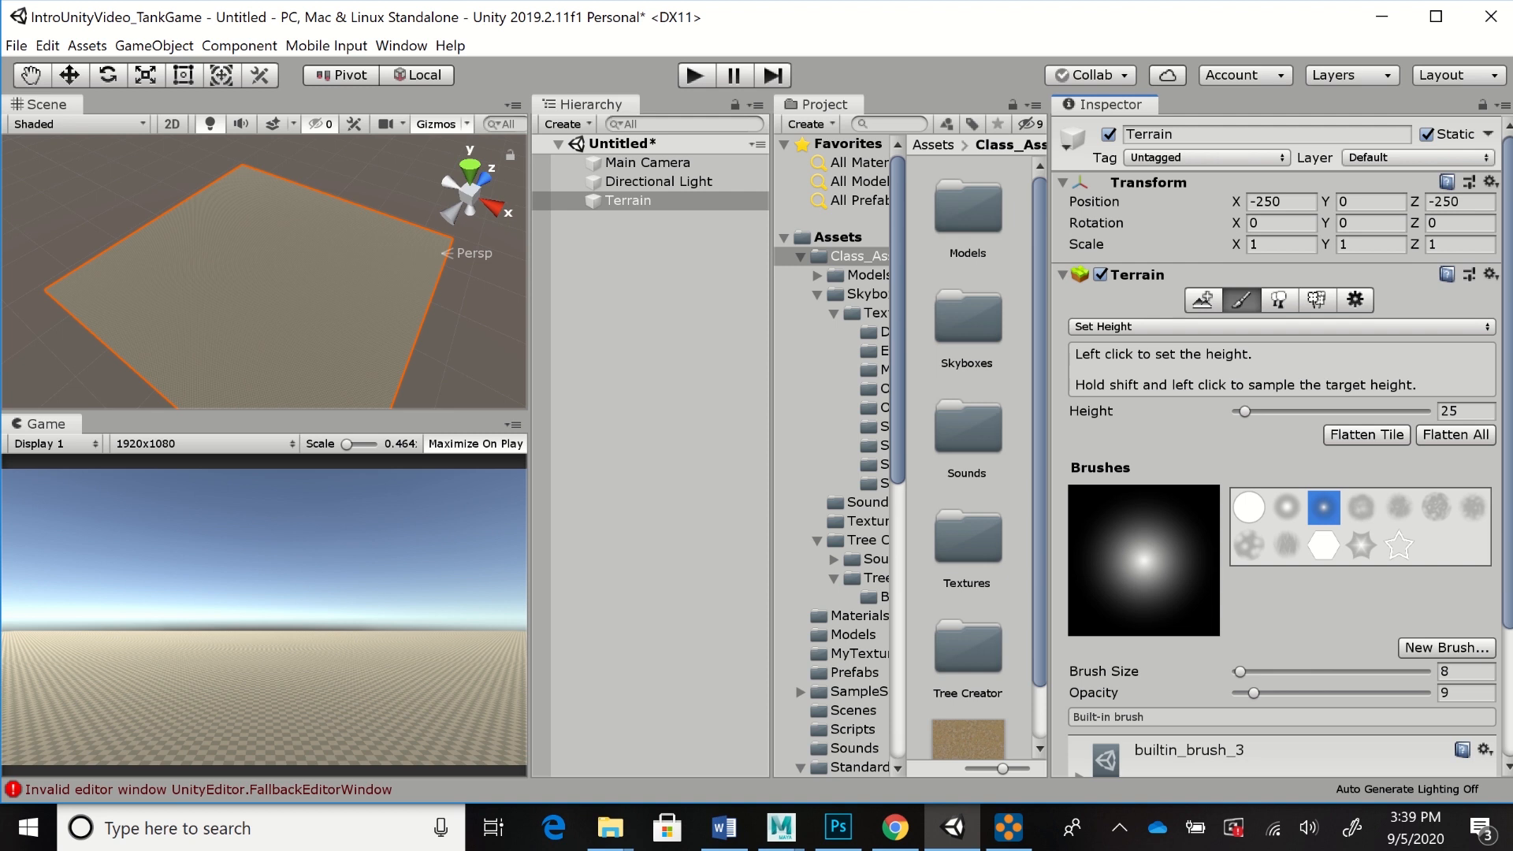
left_click(1281, 327)
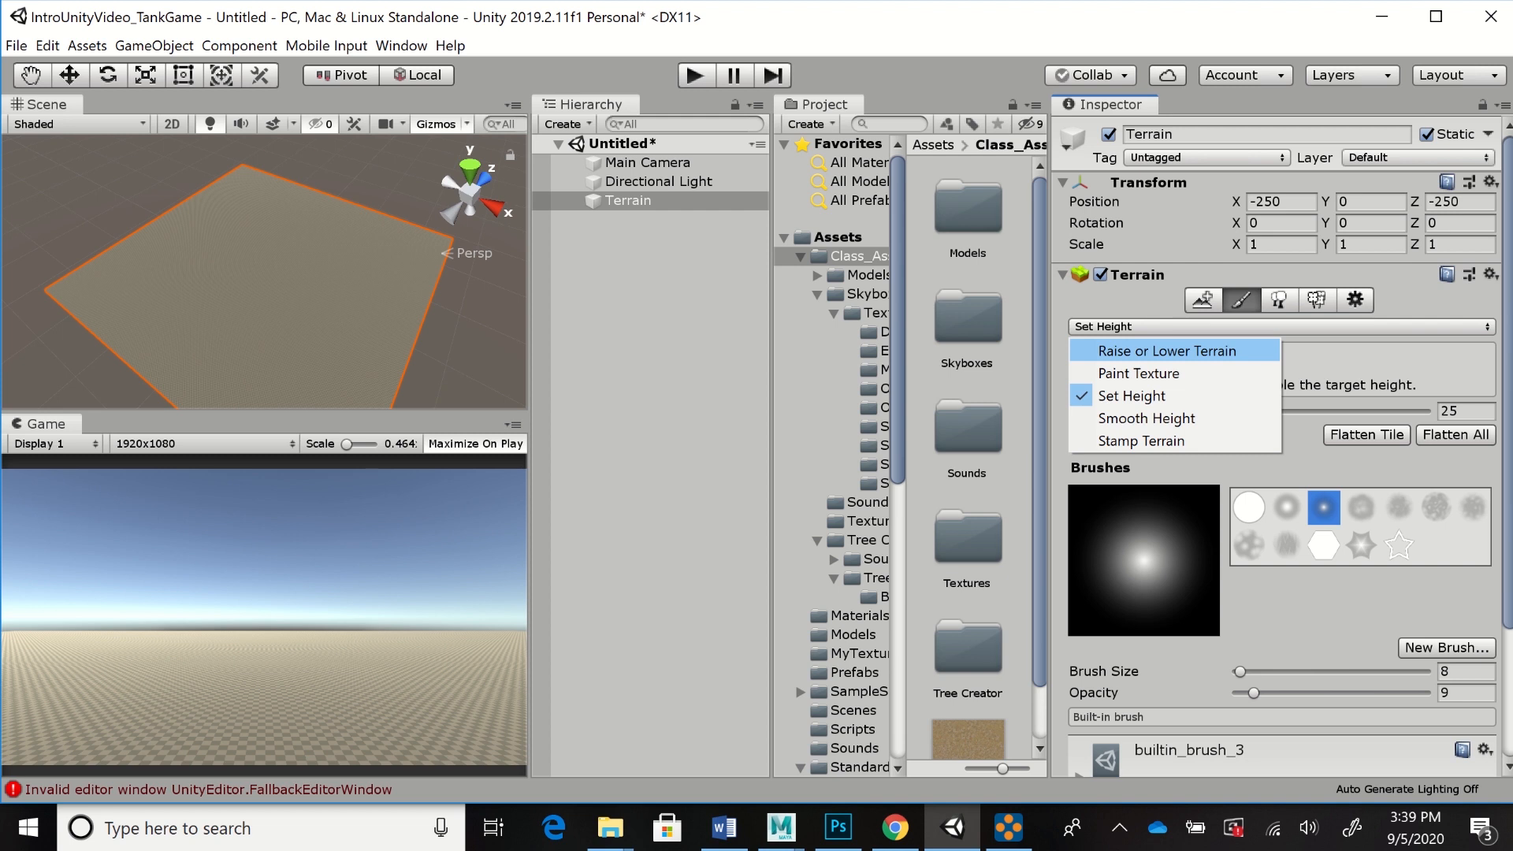
left_click(1167, 352)
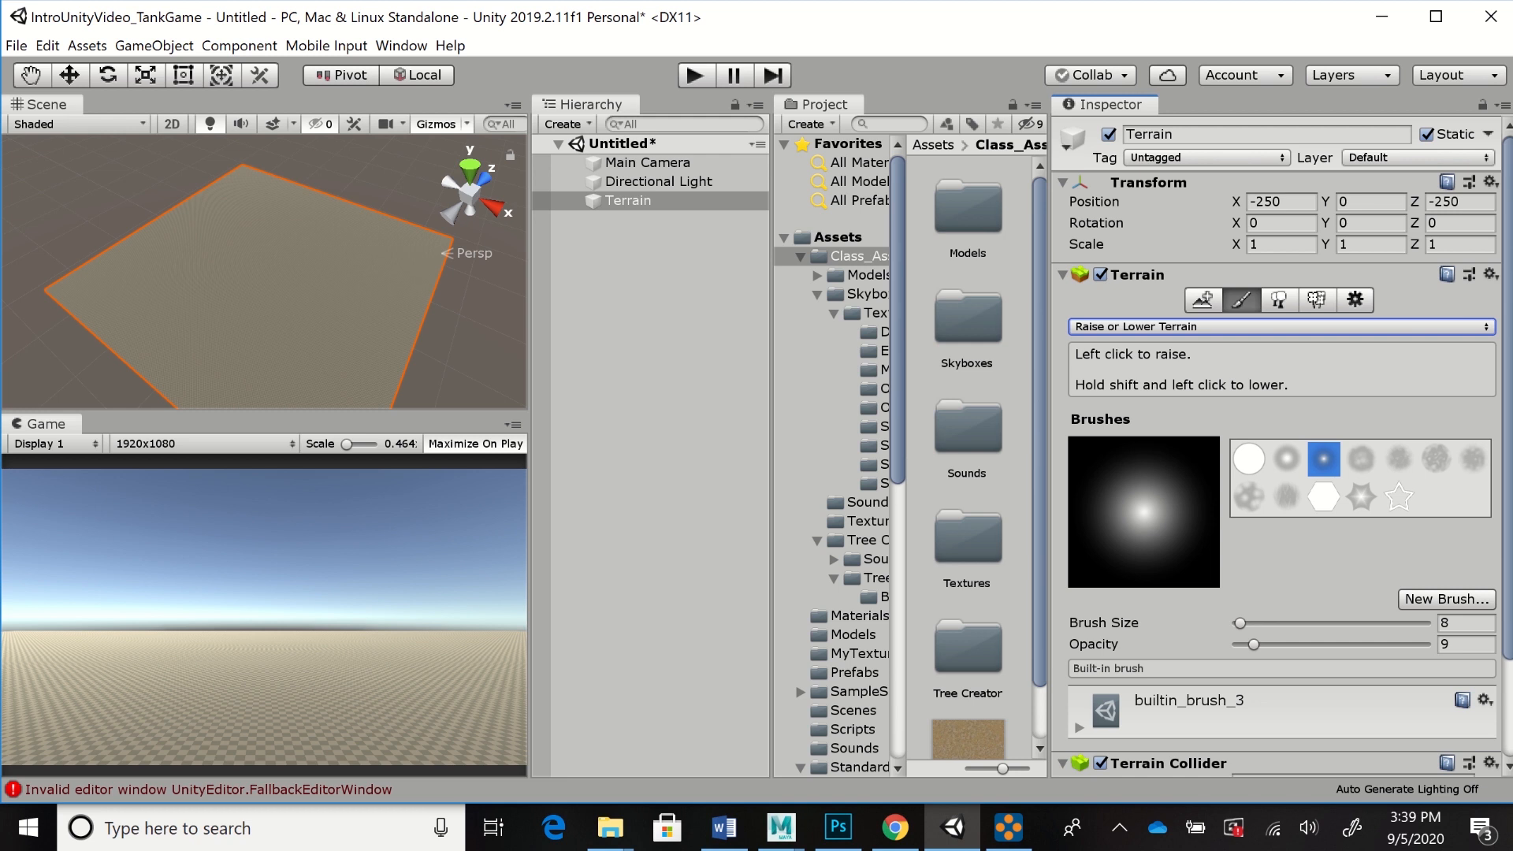
Compare the hard and soft round brushes and choose the soft builtin_brush_2 for sculpting
scroll(1277, 442, "down", 2)
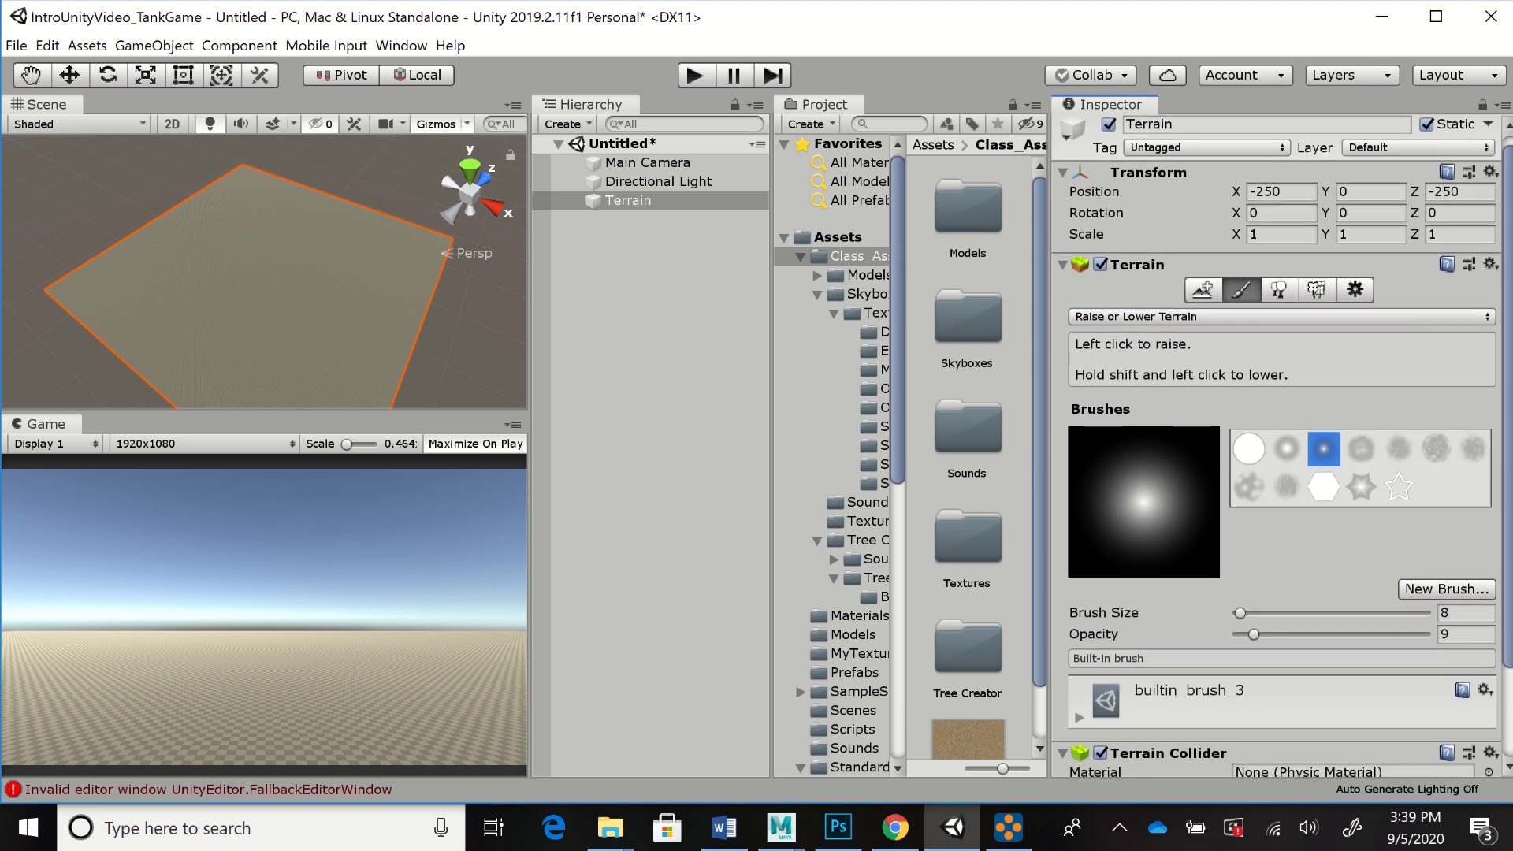
scroll(1277, 441, "down", 2)
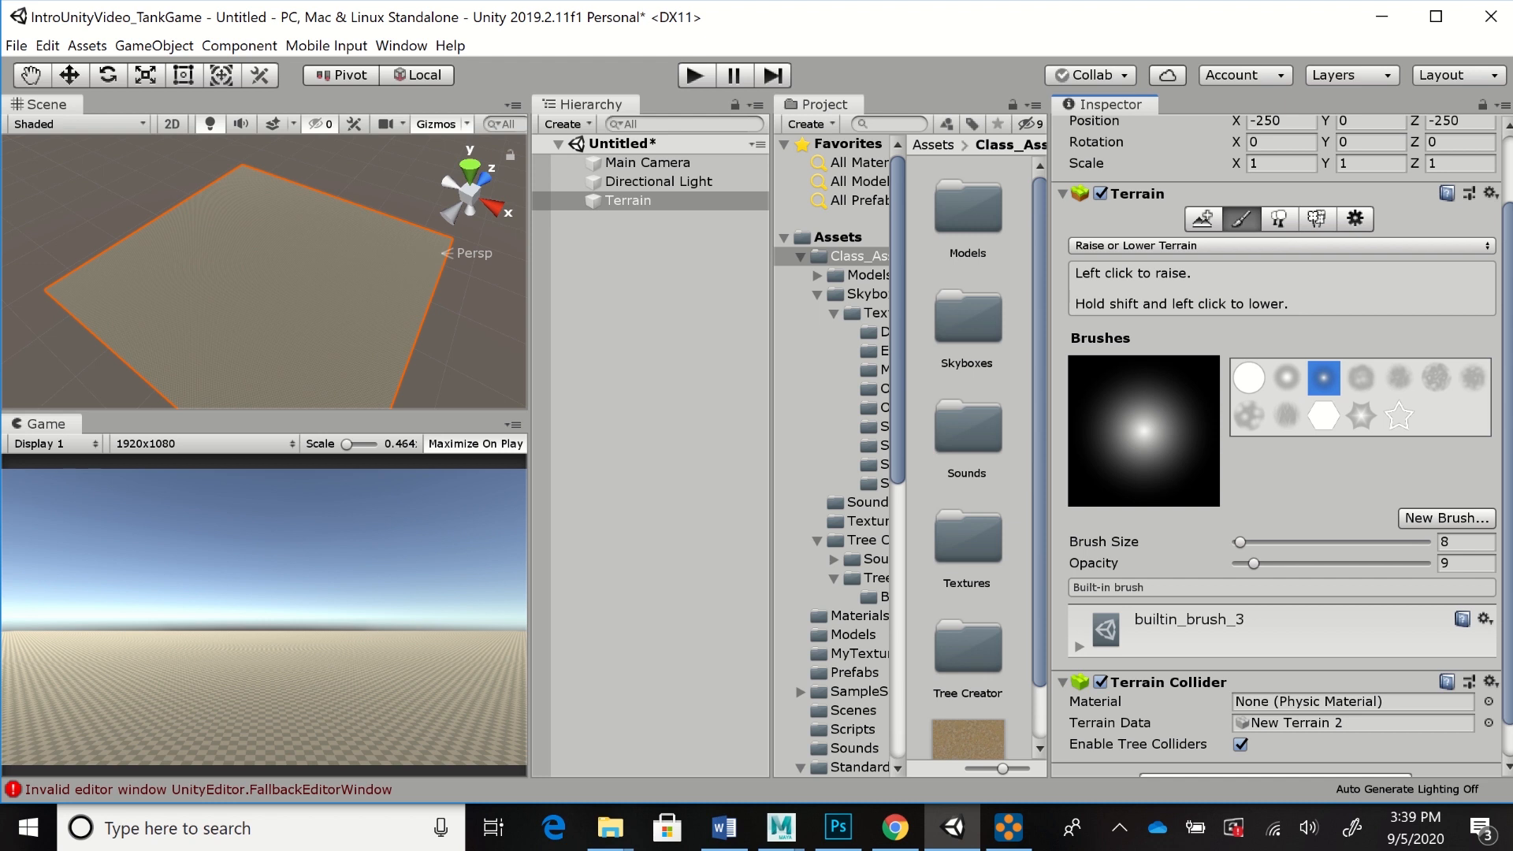
left_click(1287, 379)
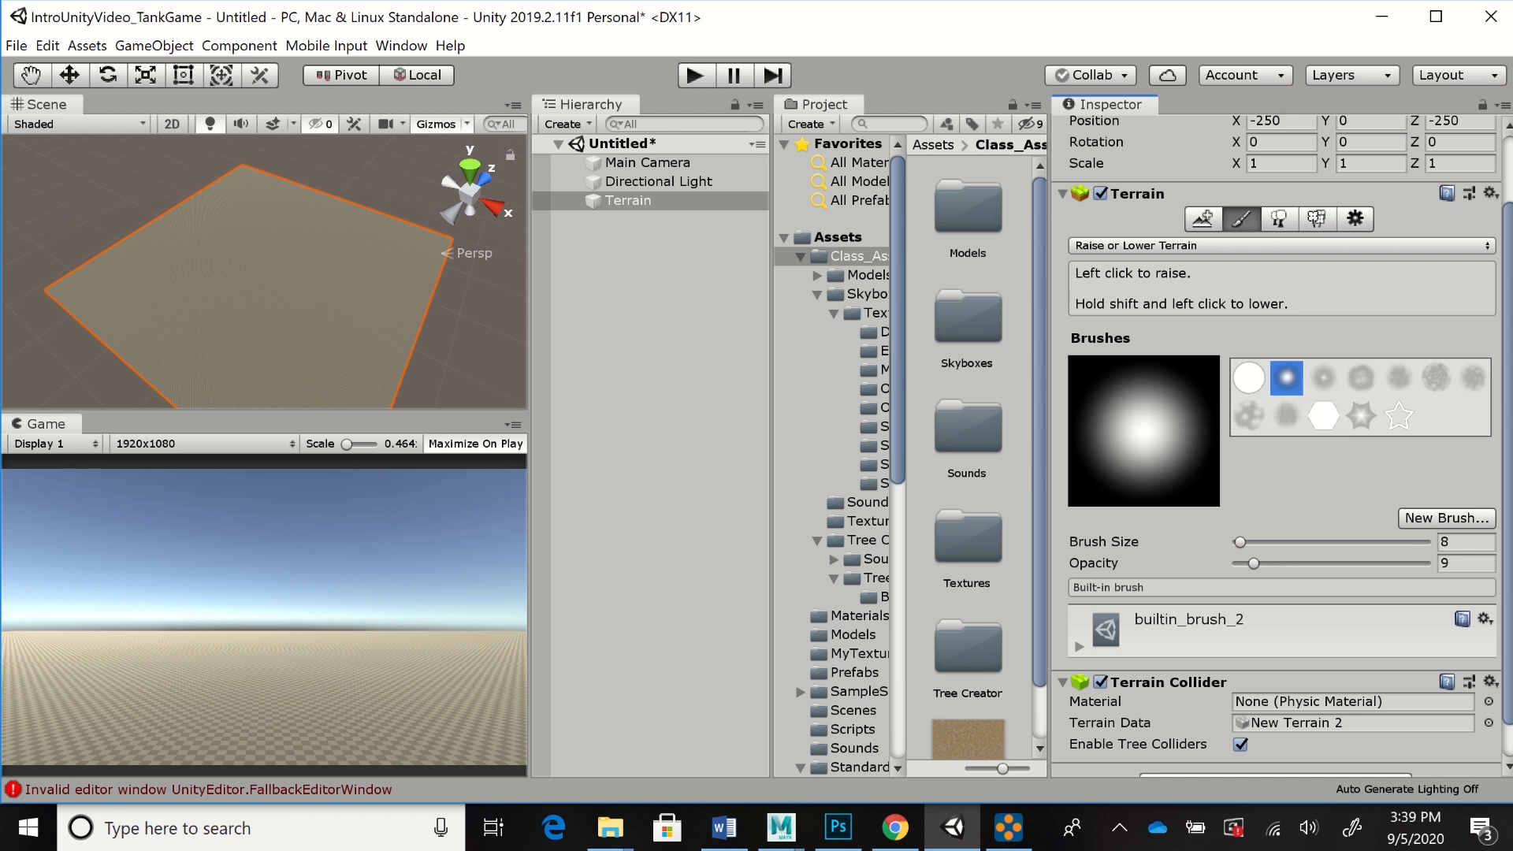
left_click(1249, 378)
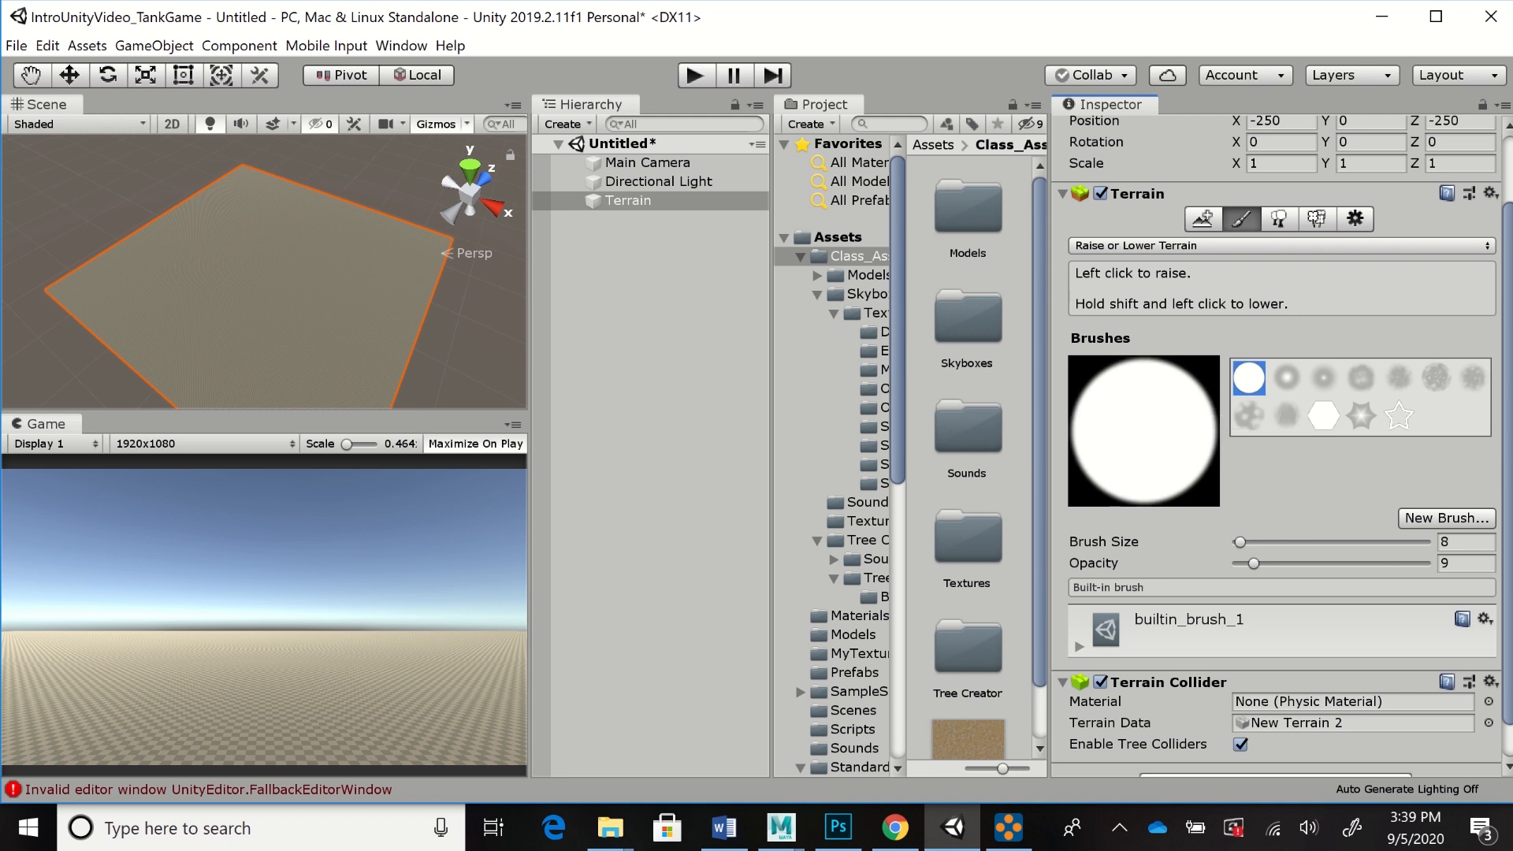
left_click(1286, 379)
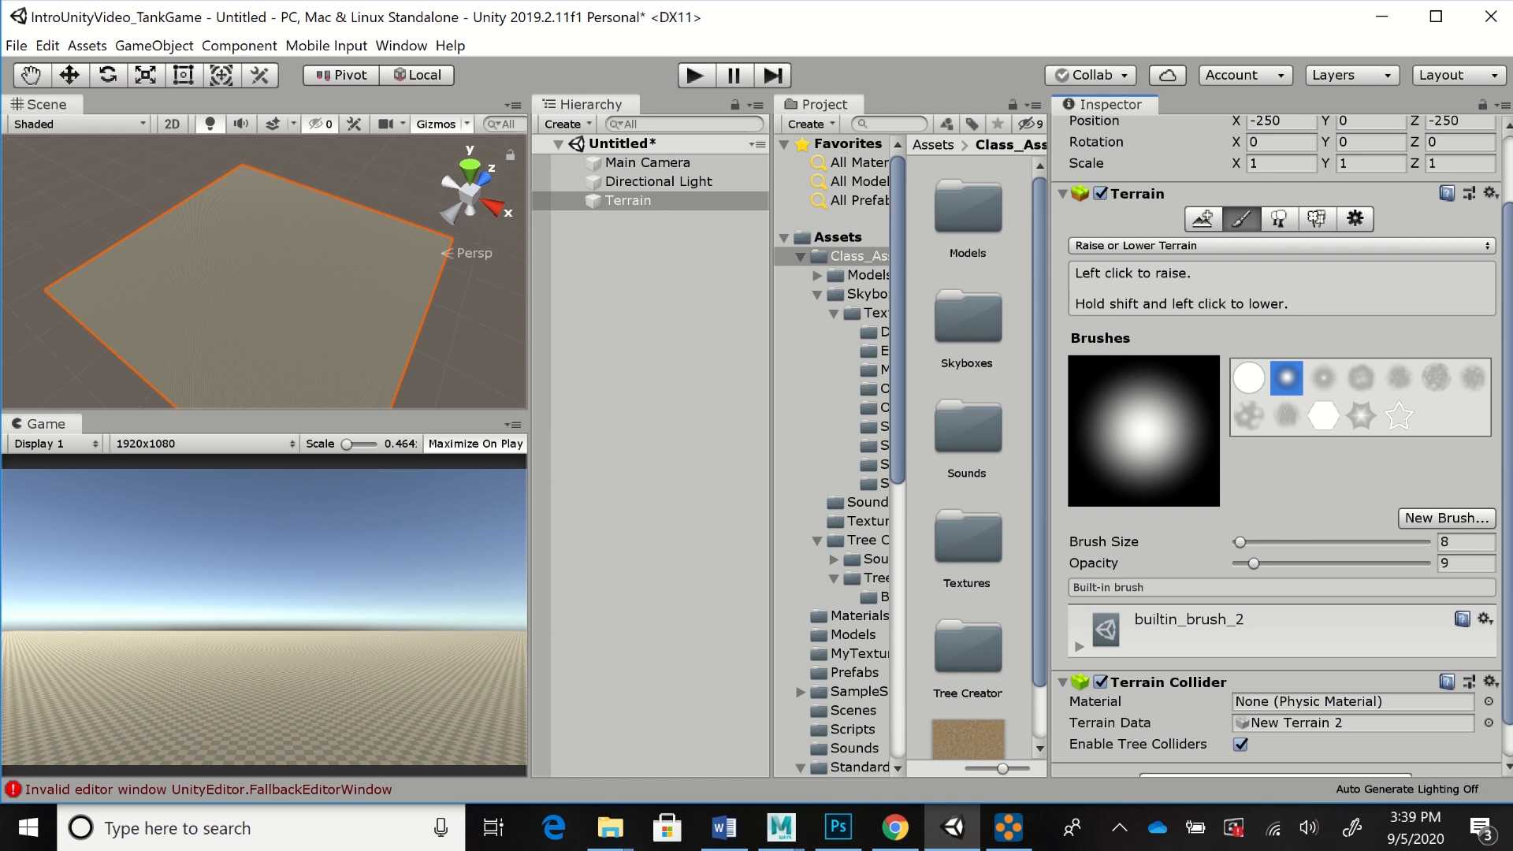
scroll(1277, 442, "down", 2)
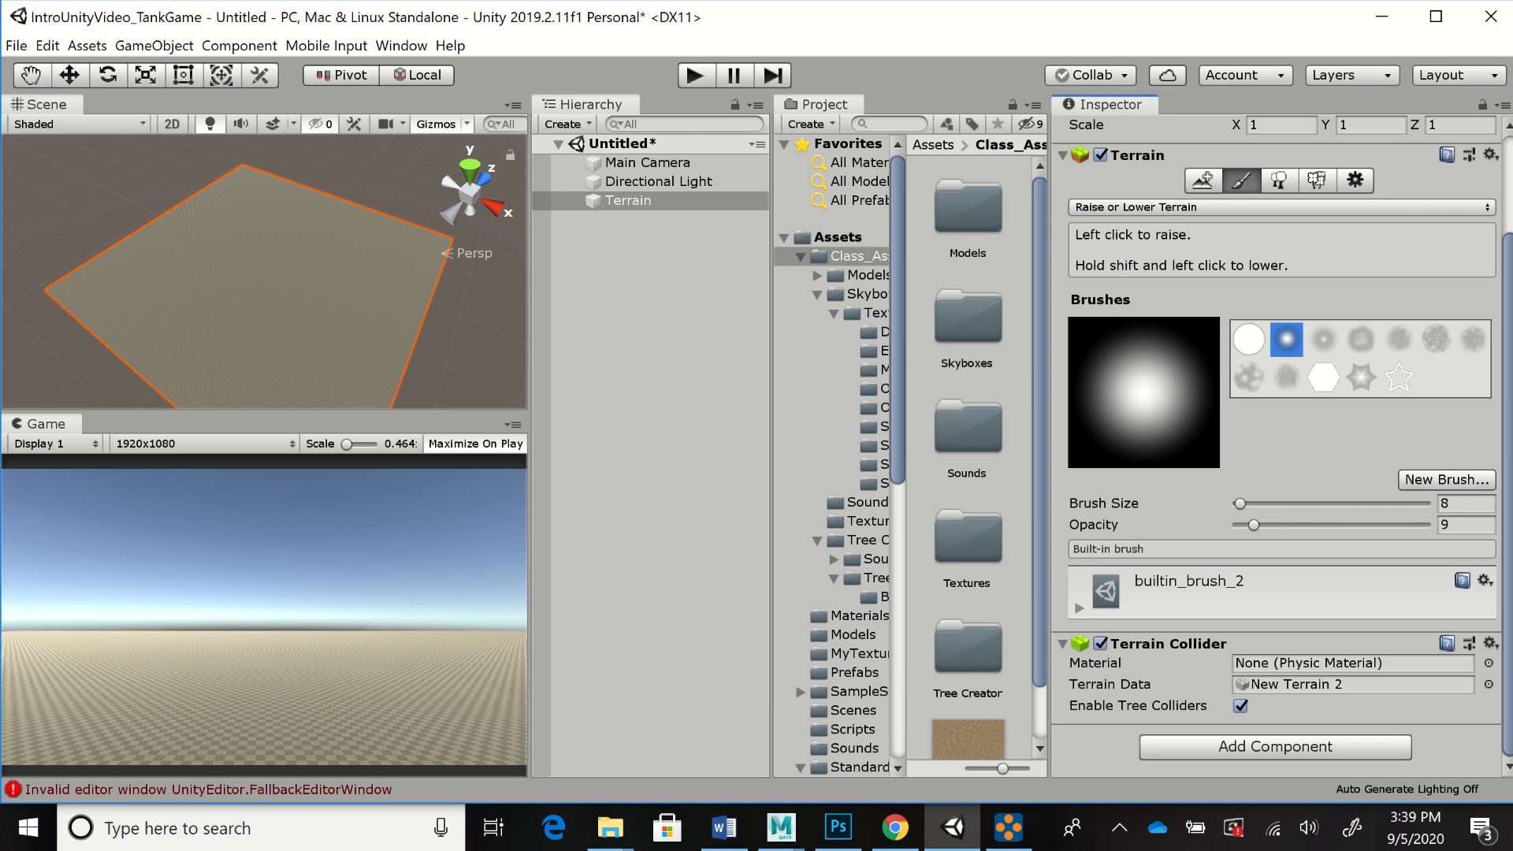
Set the sculpting brush's size to about 152 and its opacity to 100
left_click_drag(1240, 503, 1291, 504)
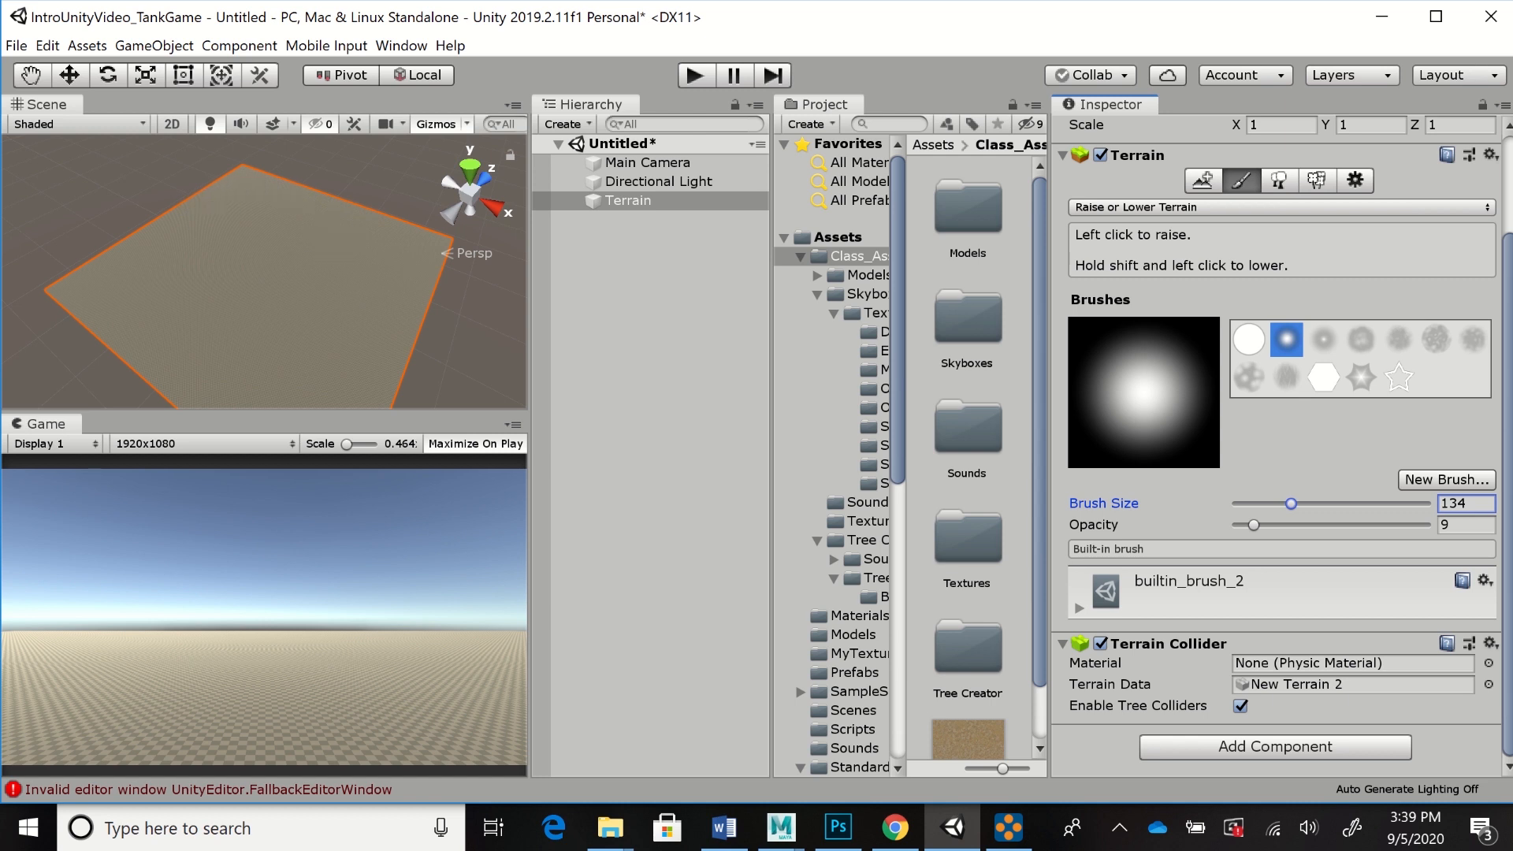
left_click_drag(1290, 503, 1297, 503)
left_click_drag(1252, 524, 1426, 524)
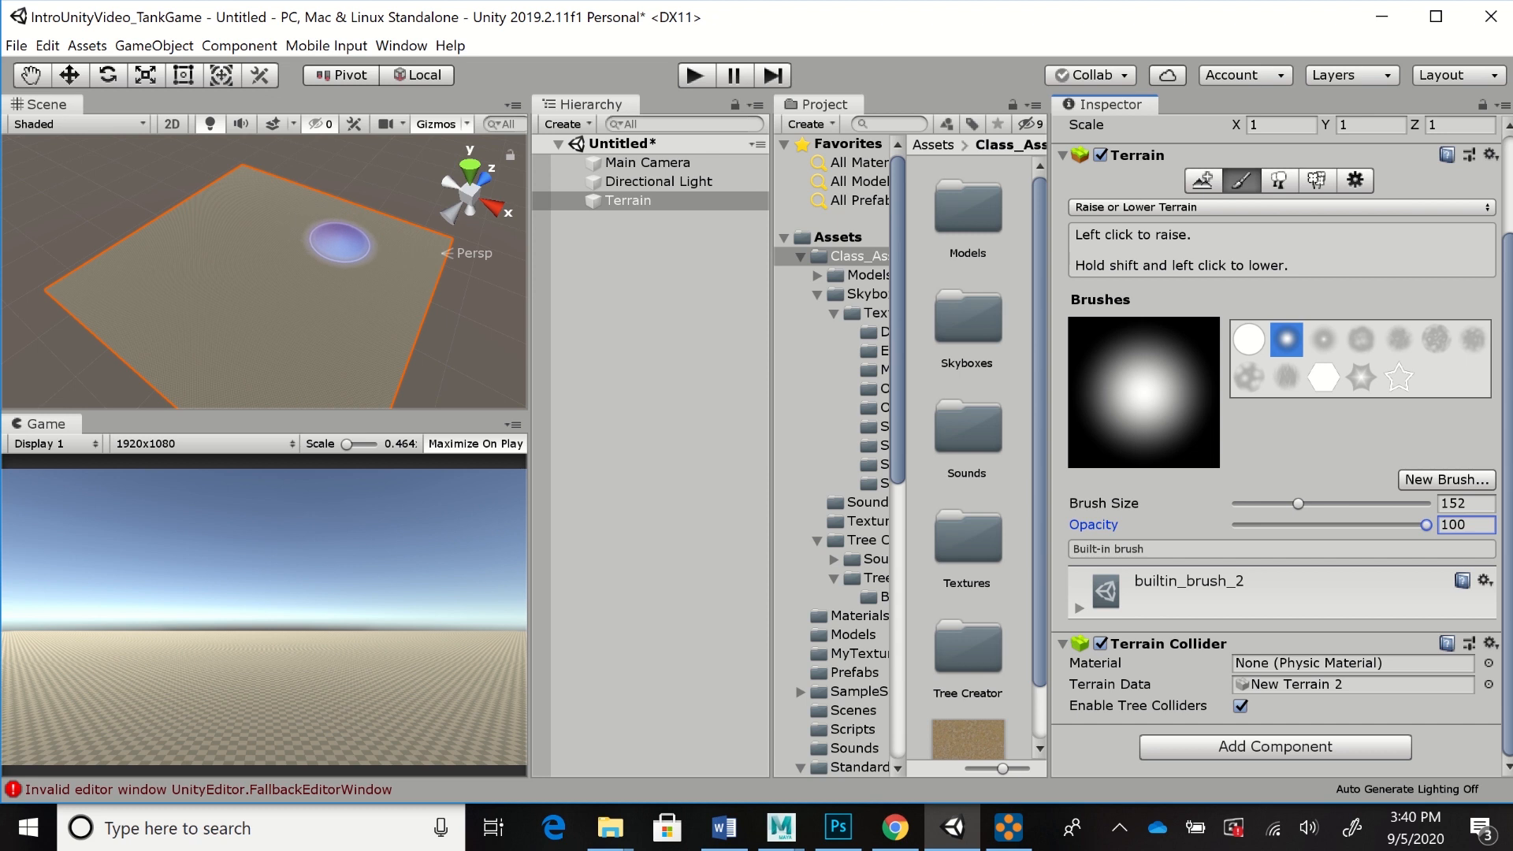
Try raising a hill in the terrain near its edge and undo the stroke
left_click_drag(338, 243, 386, 268)
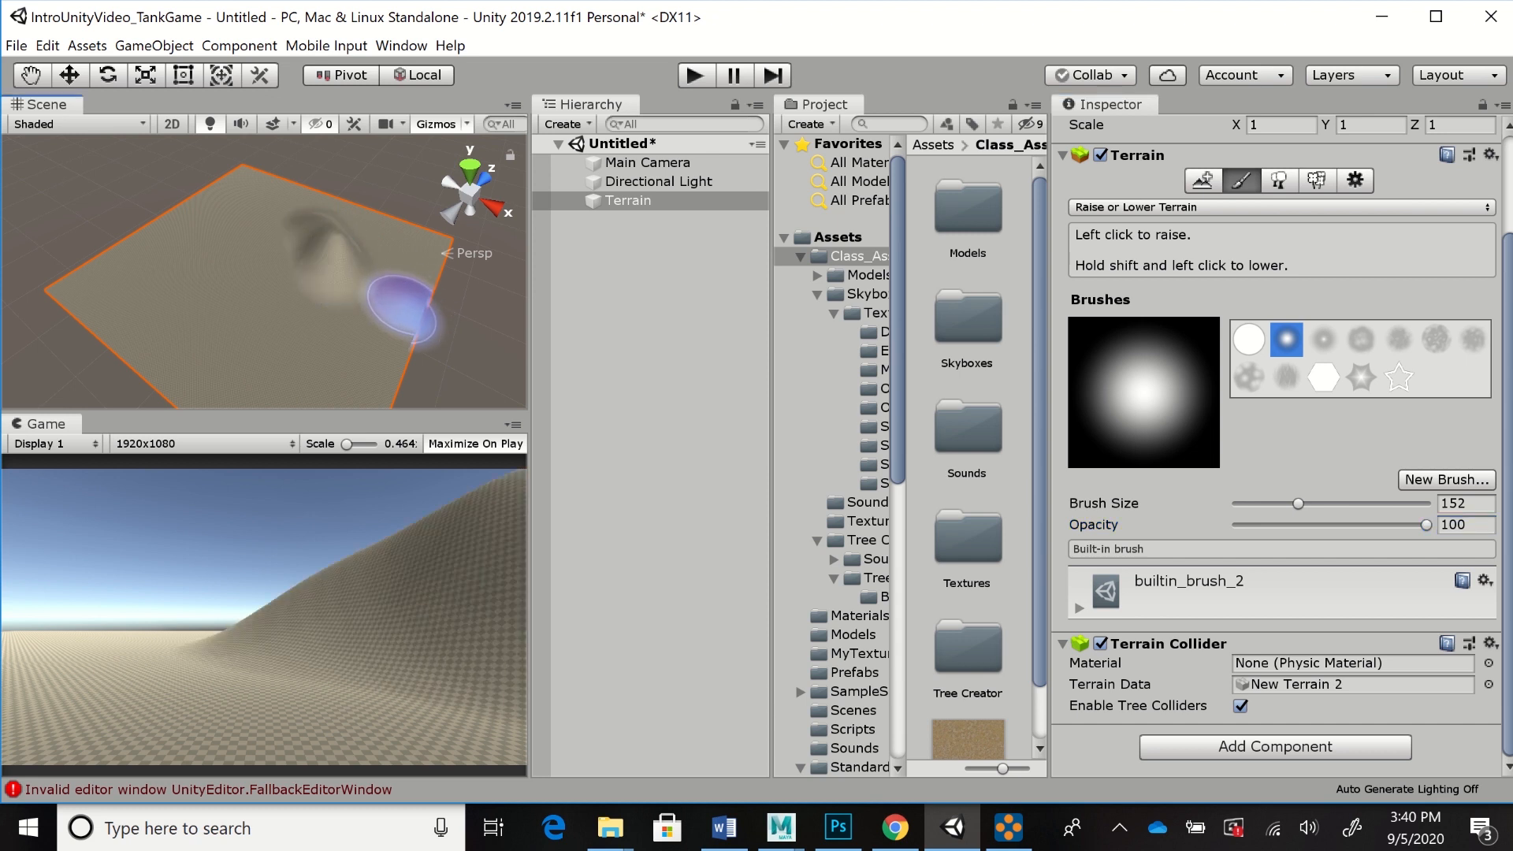
key("ctrl+z")
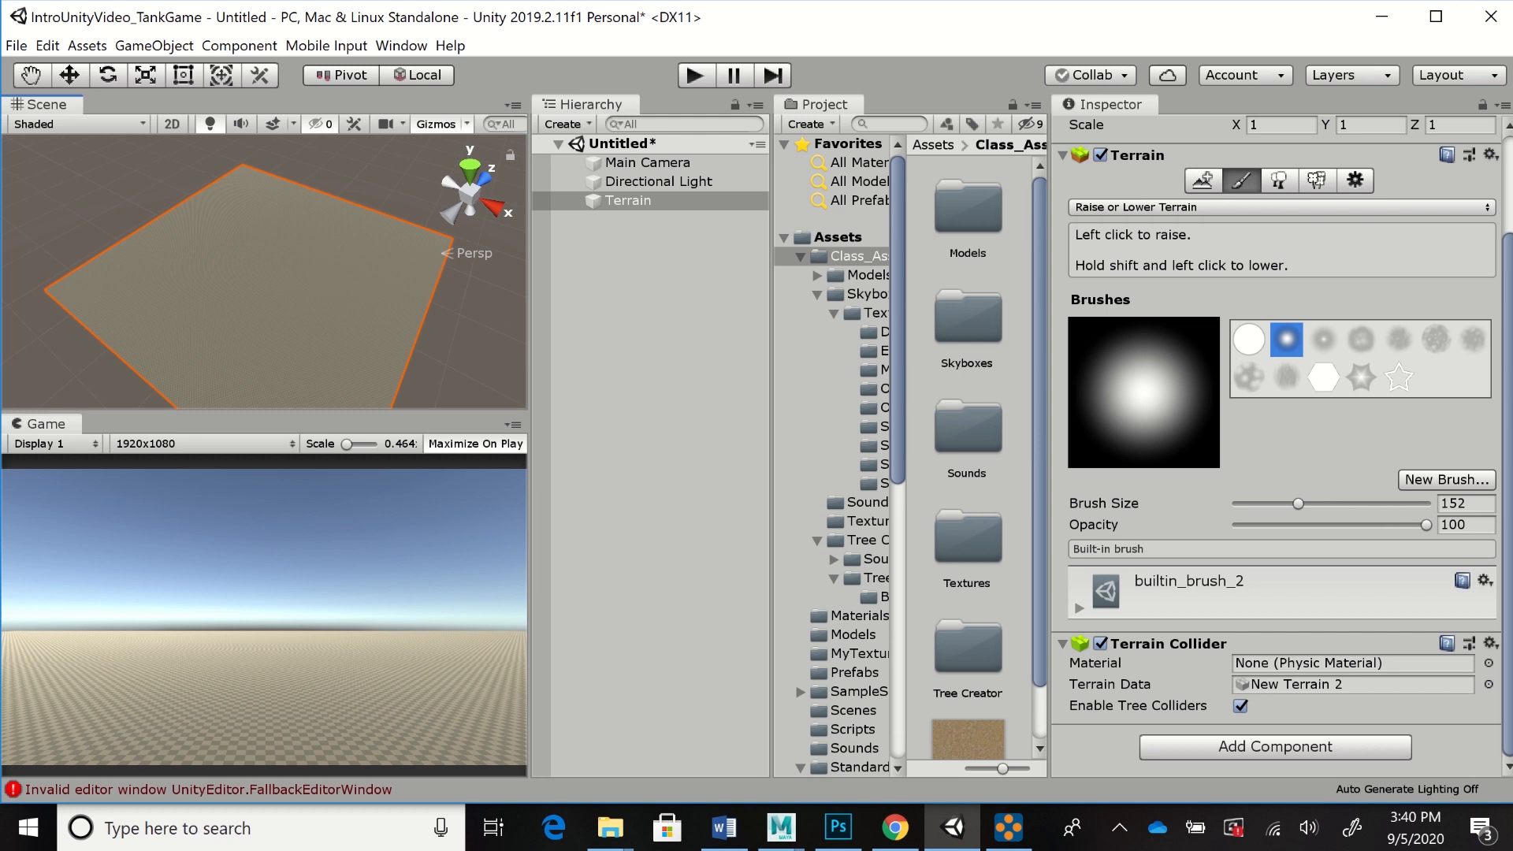
Enlarge the Scene view in both width and height to give more room for sculpting the terrain
left_click_drag(529, 331, 616, 331)
left_click_drag(426, 410, 426, 482)
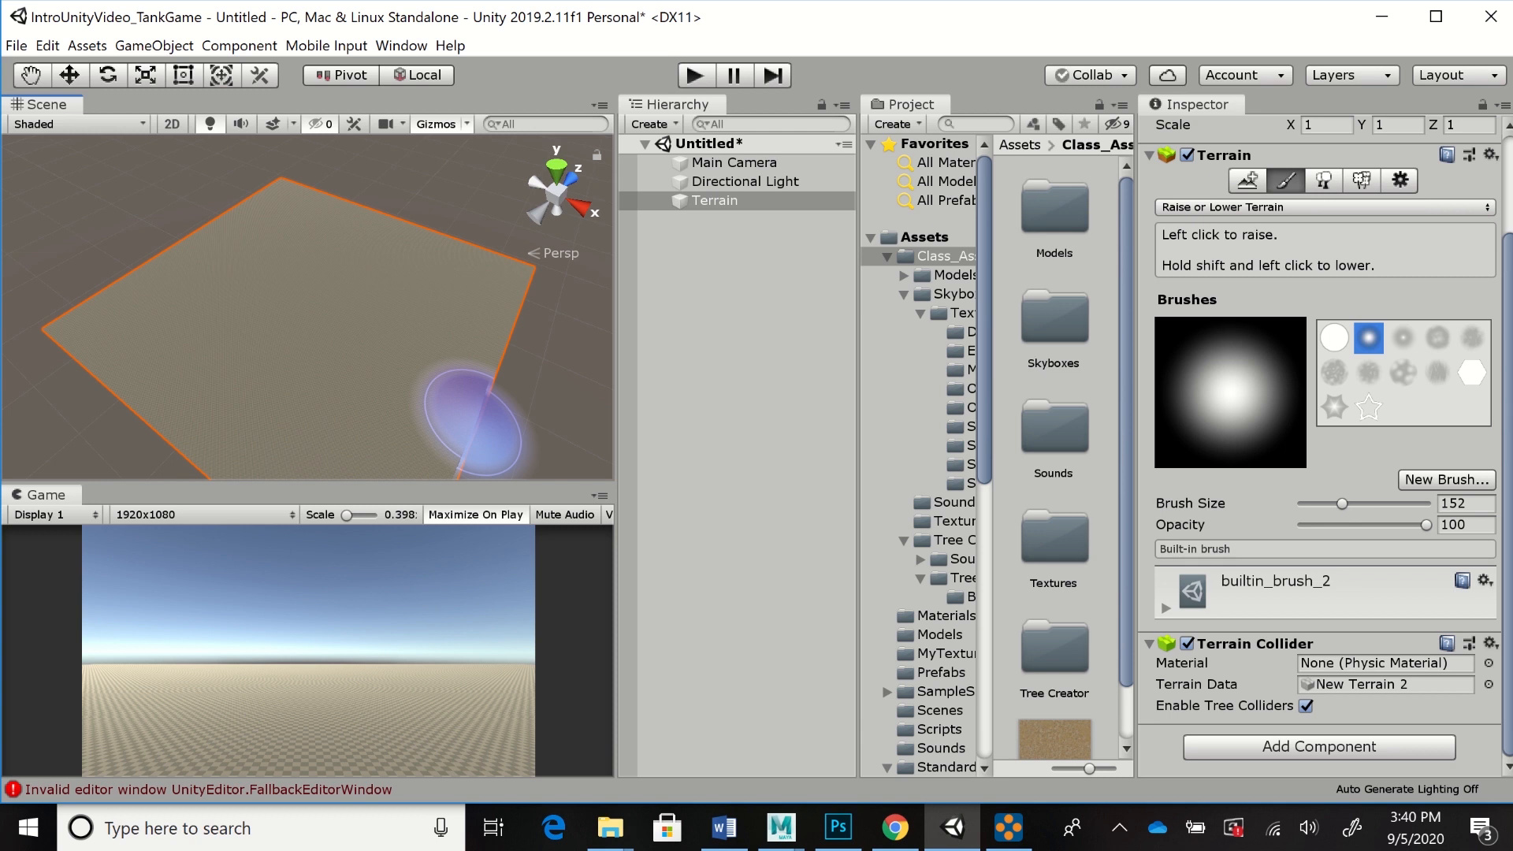
Raise a wavy ridge of hills around the terrain's border, working from the top view
left_click(468, 418)
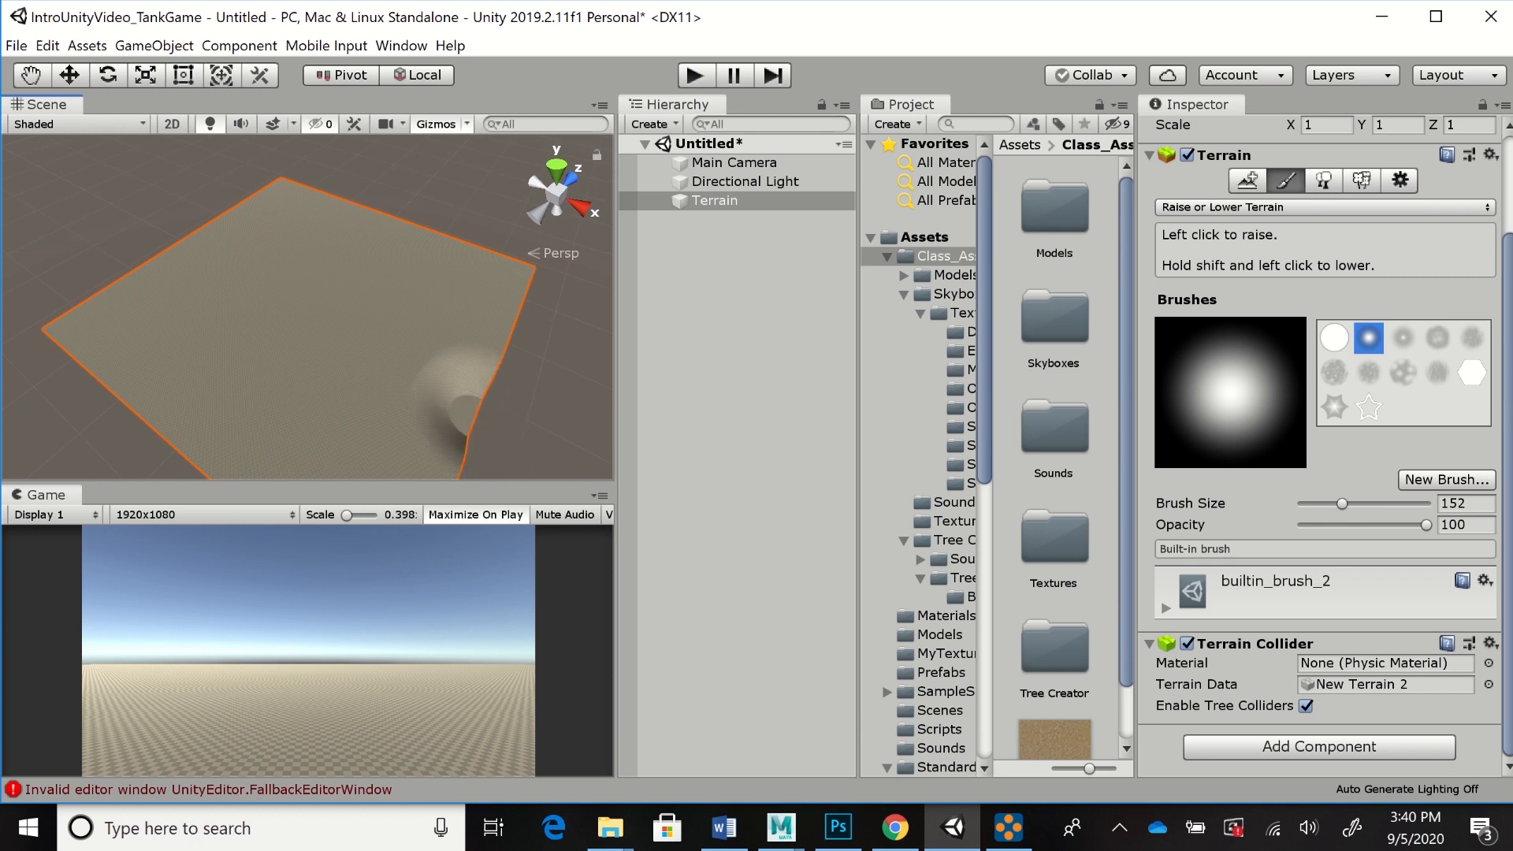
mouse_move(470, 417)
left_mouse_down()
mouse_move(499, 310)
mouse_move(533, 271)
mouse_move(524, 260)
mouse_move(516, 300)
mouse_move(516, 256)
mouse_move(507, 325)
left_mouse_up()
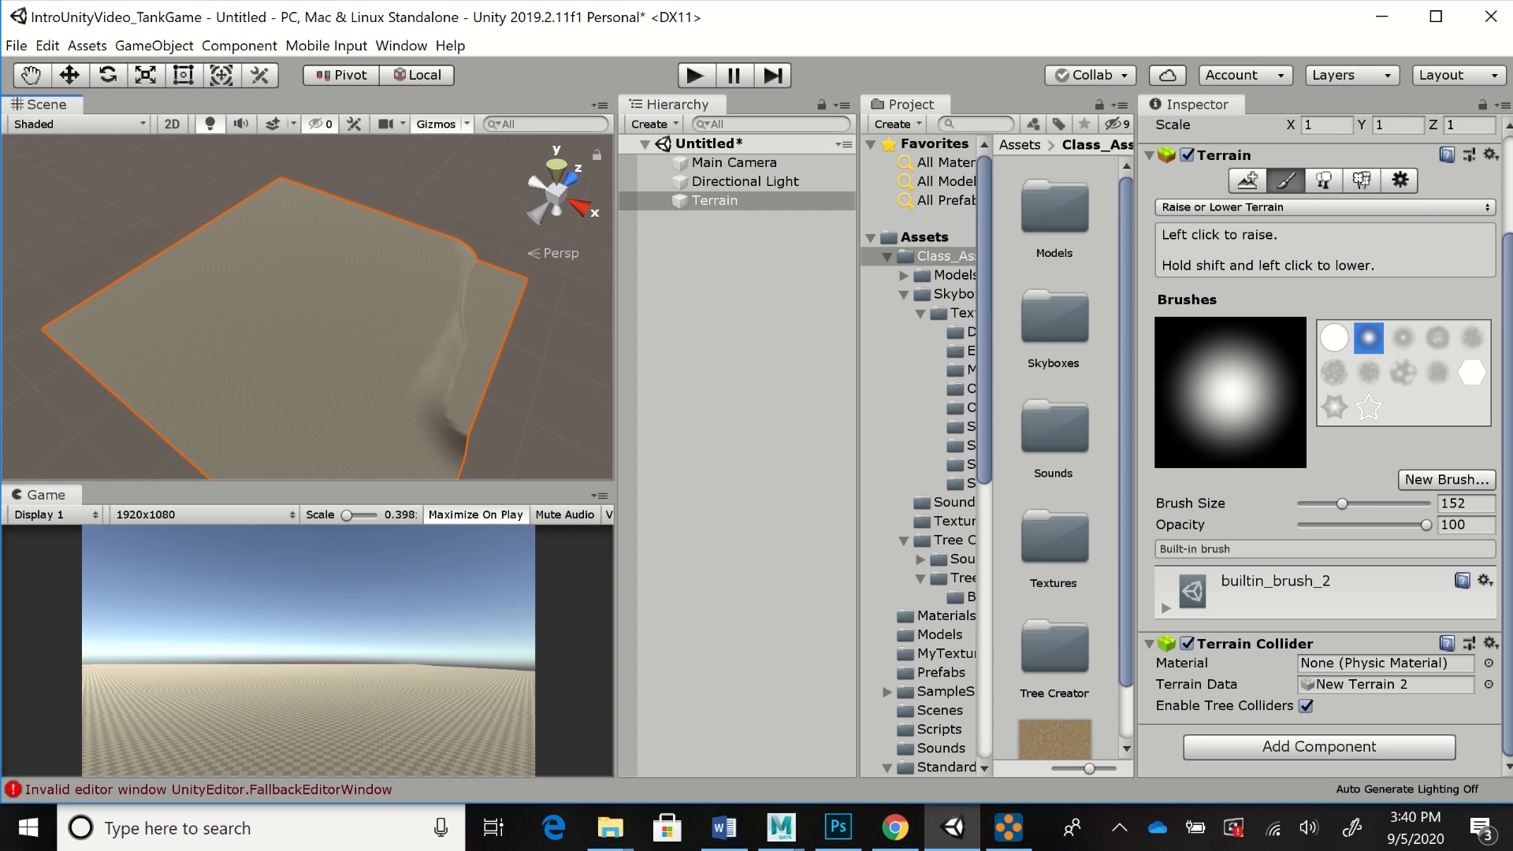
left_click(556, 166)
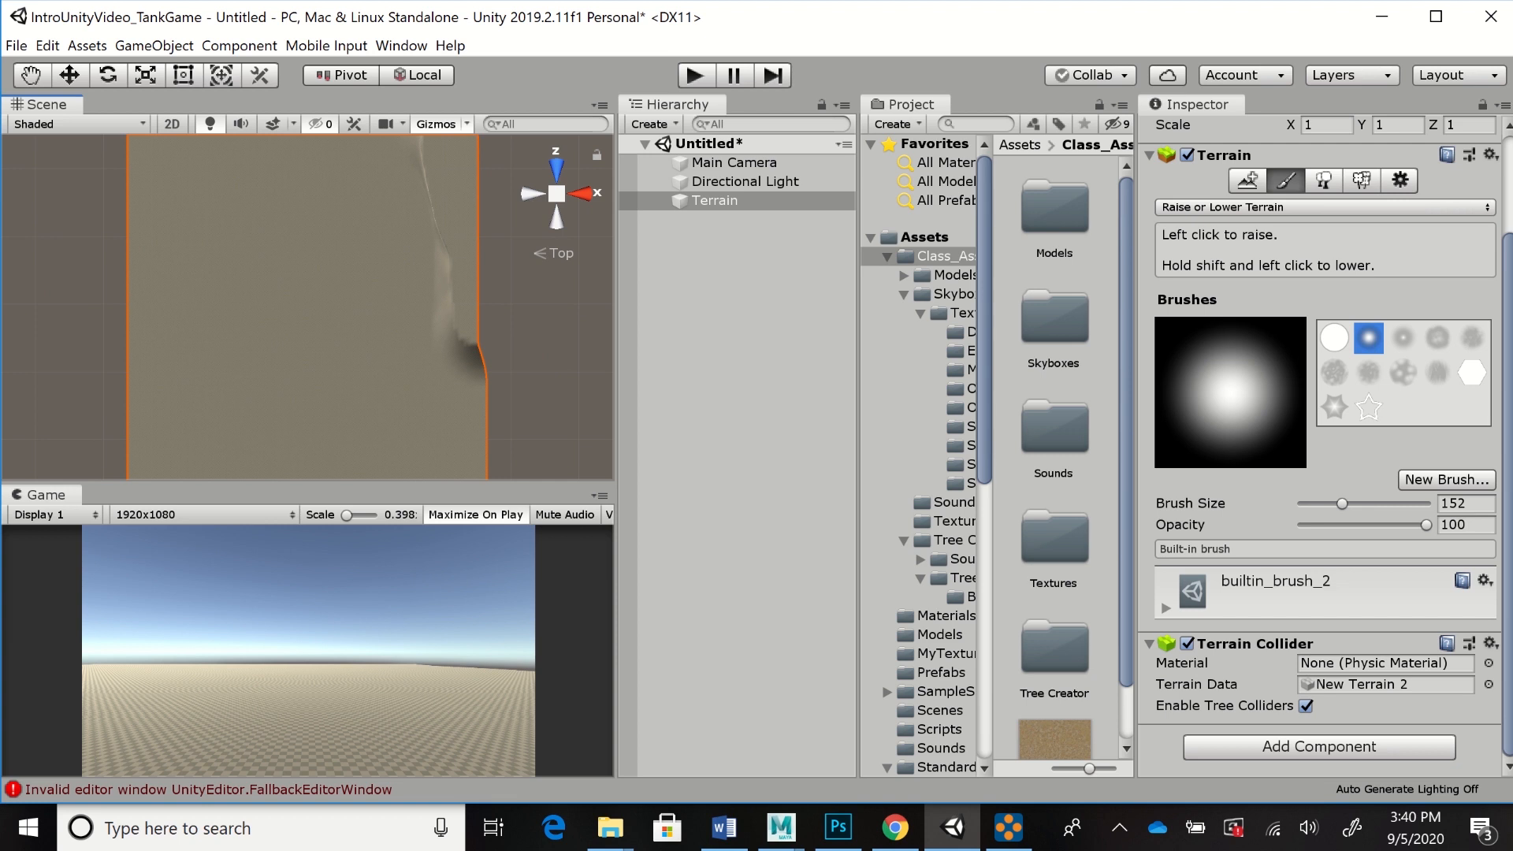
scroll(306, 307, "down", 2)
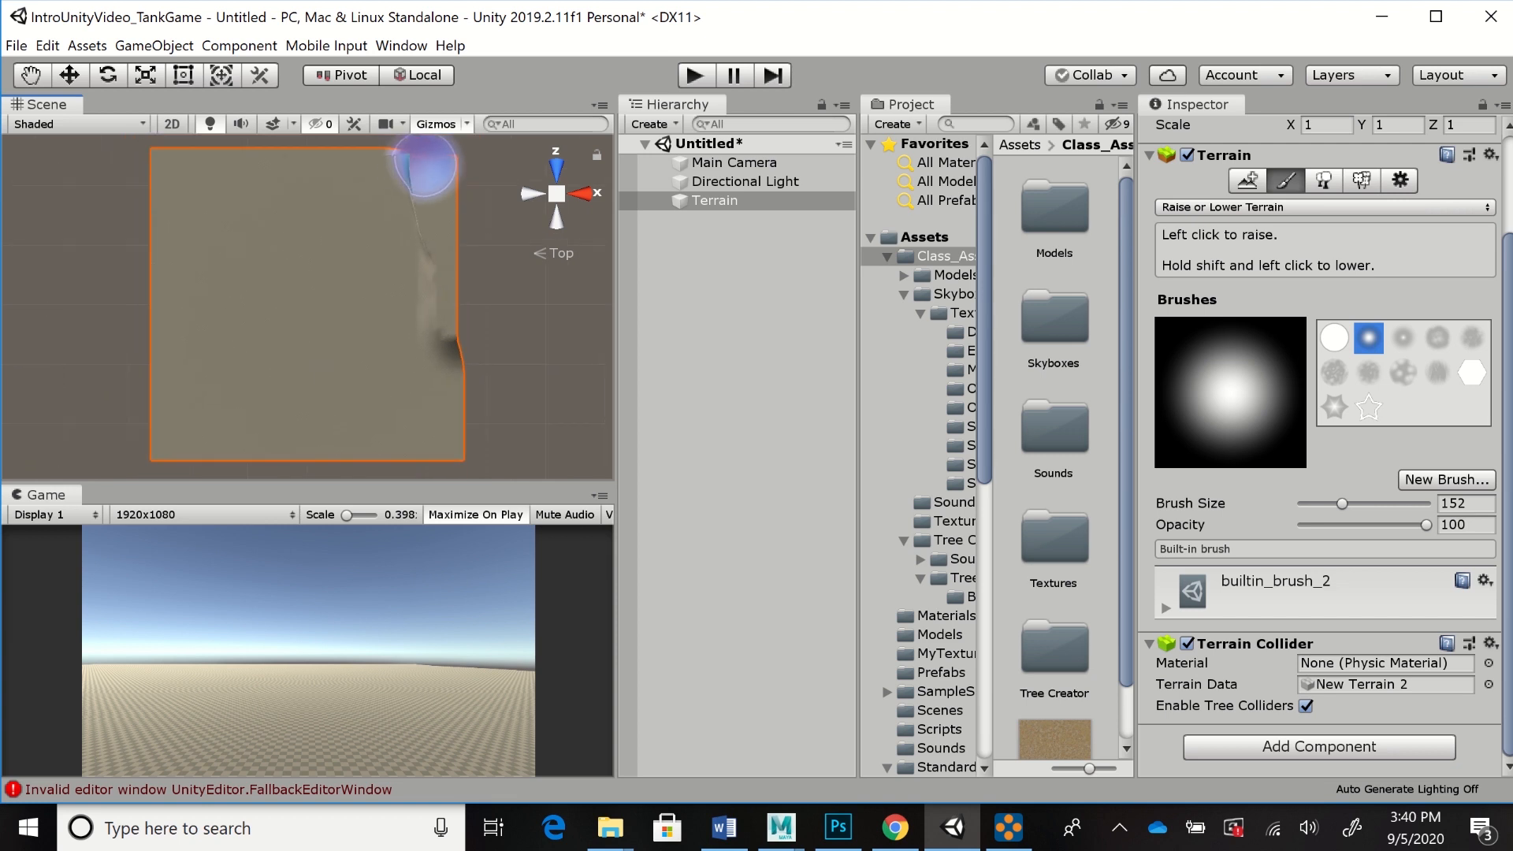
mouse_move(422, 174)
left_mouse_down()
mouse_move(181, 170)
mouse_move(153, 206)
mouse_move(169, 432)
mouse_move(225, 453)
mouse_move(327, 454)
left_mouse_up()
left_click(458, 454)
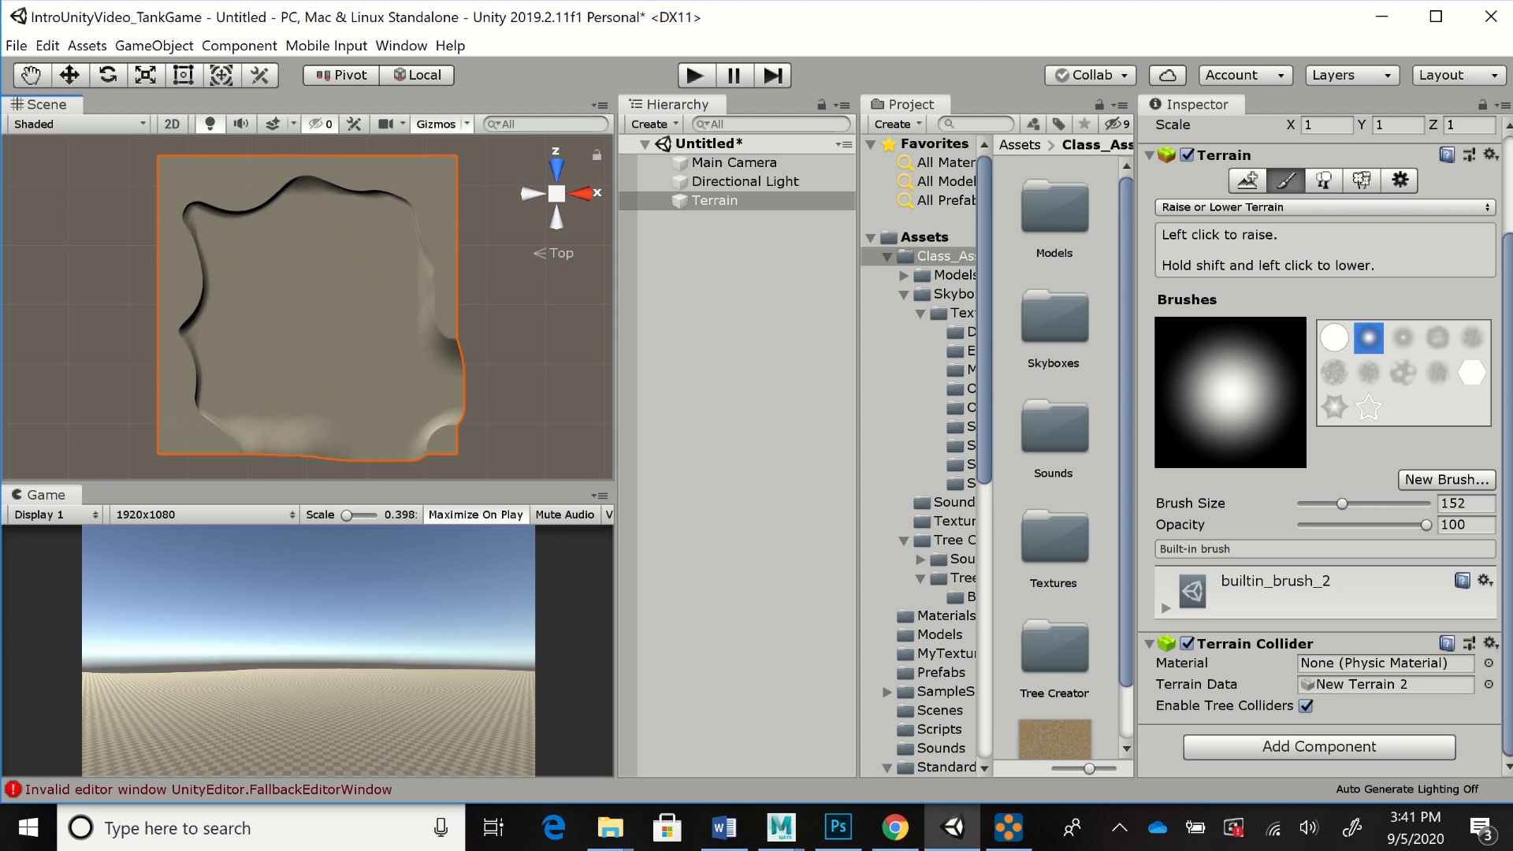
Even out the border ridge by raising the gaps at the terrain's southeast corner and along its southern edge
left_click_drag(455, 370, 451, 422)
left_click(422, 451)
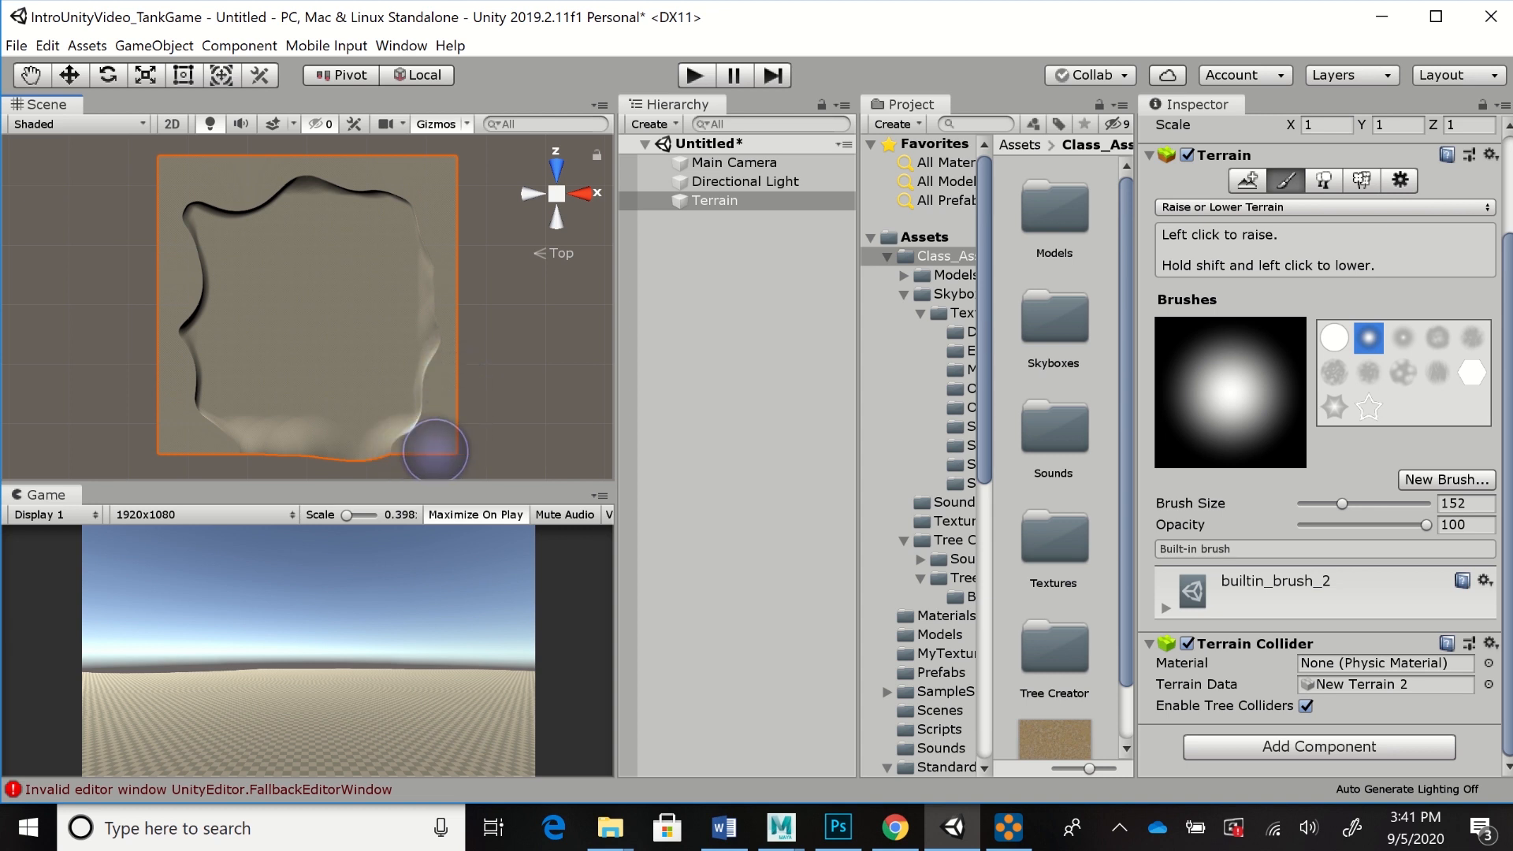
left_click(353, 453)
key("ctrl+z")
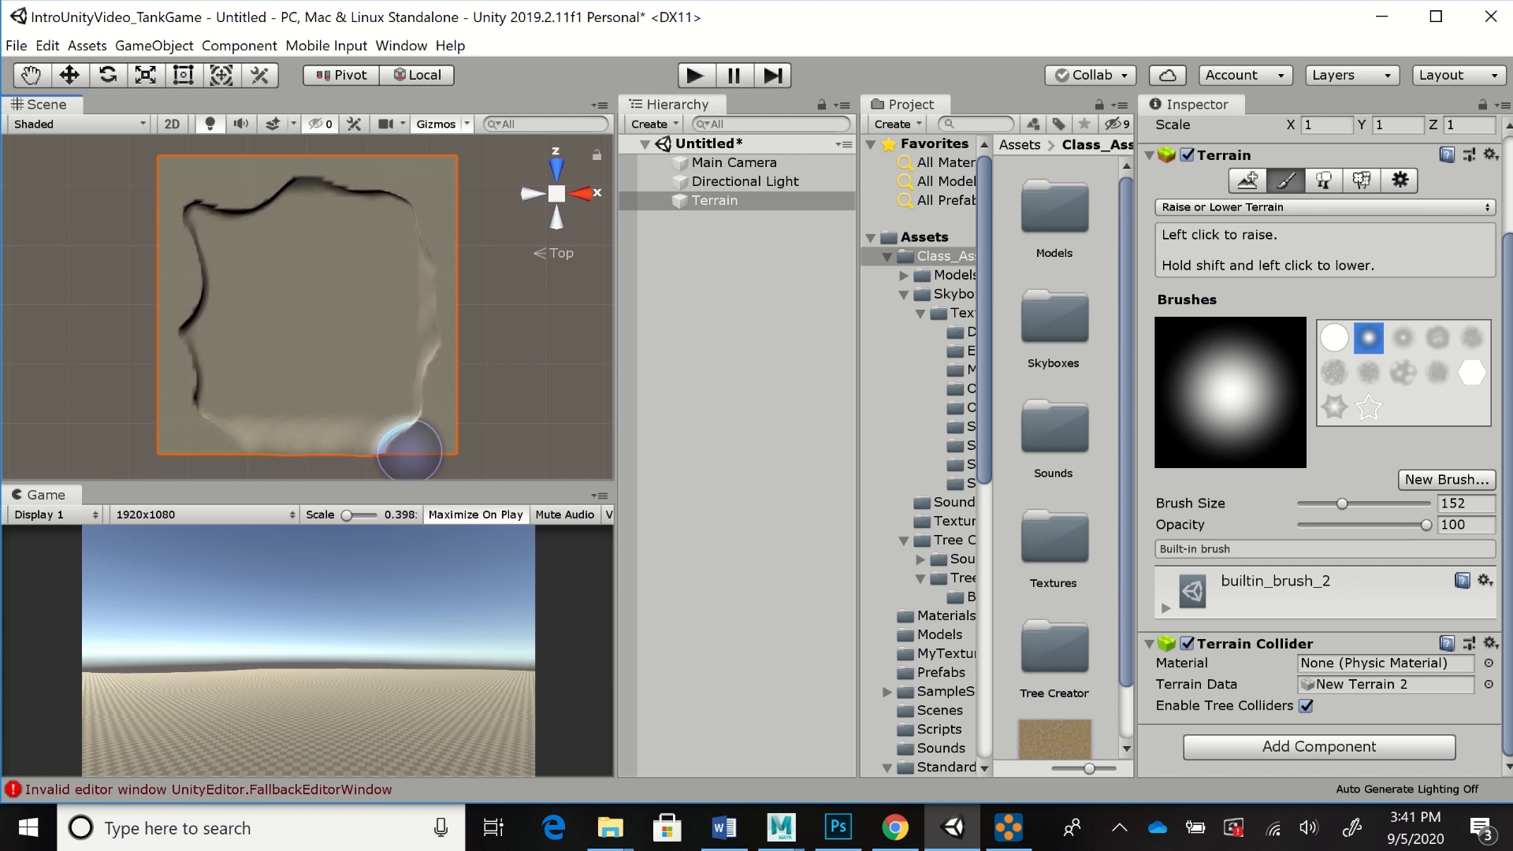
left_click_drag(255, 443, 378, 448)
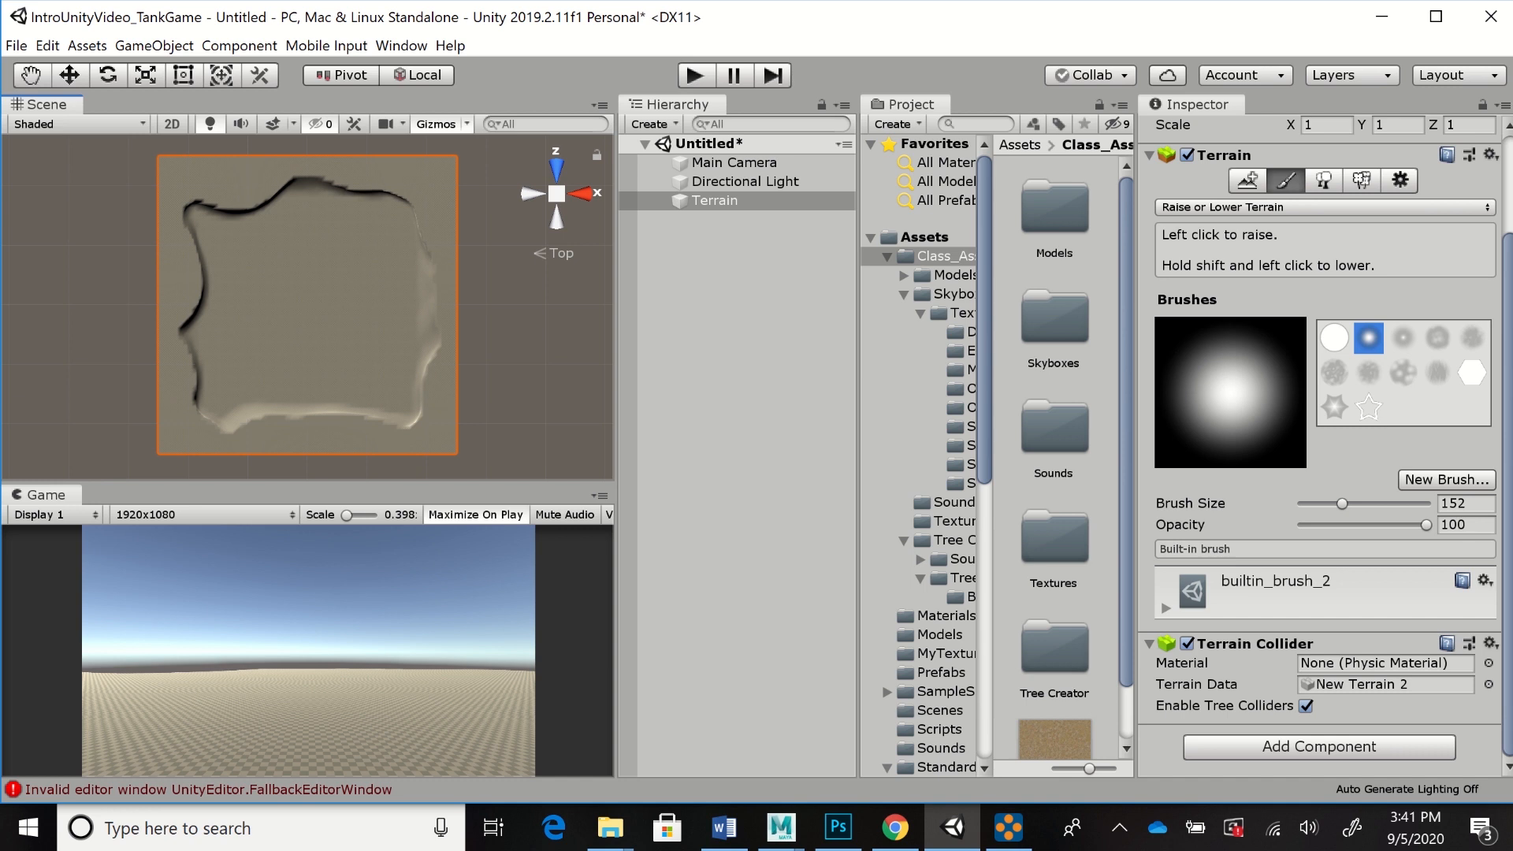
Set the brush size to 71 and lower a curved channel across the terrain's southeast corner
left_click_drag(1342, 504, 1323, 504)
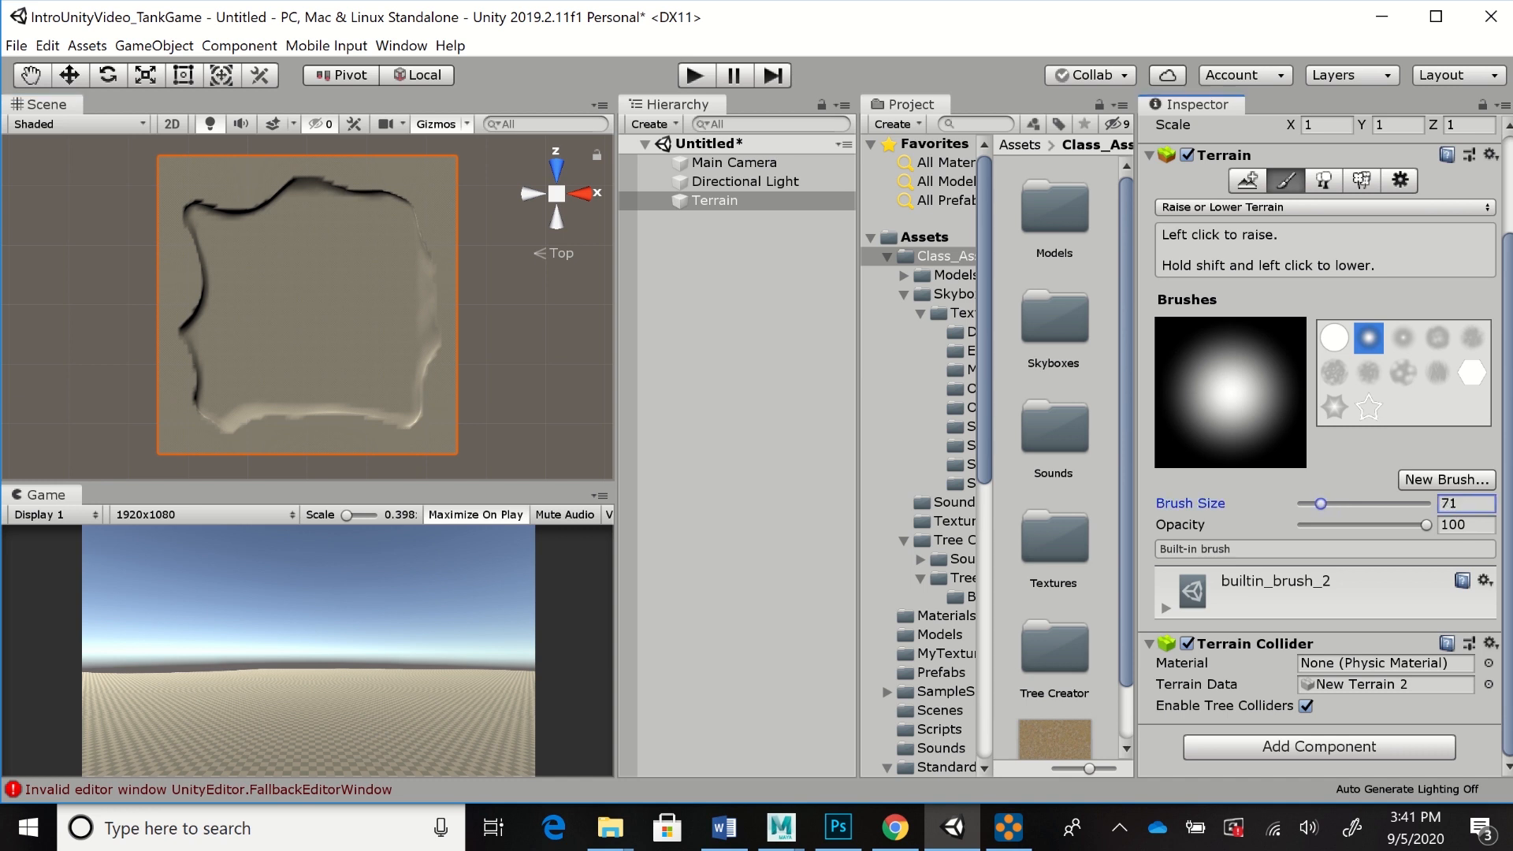
key("shift")
mouse_move(332, 423)
left_mouse_down("shift")
mouse_move(382, 376)
mouse_move(436, 368)
left_mouse_up("shift")
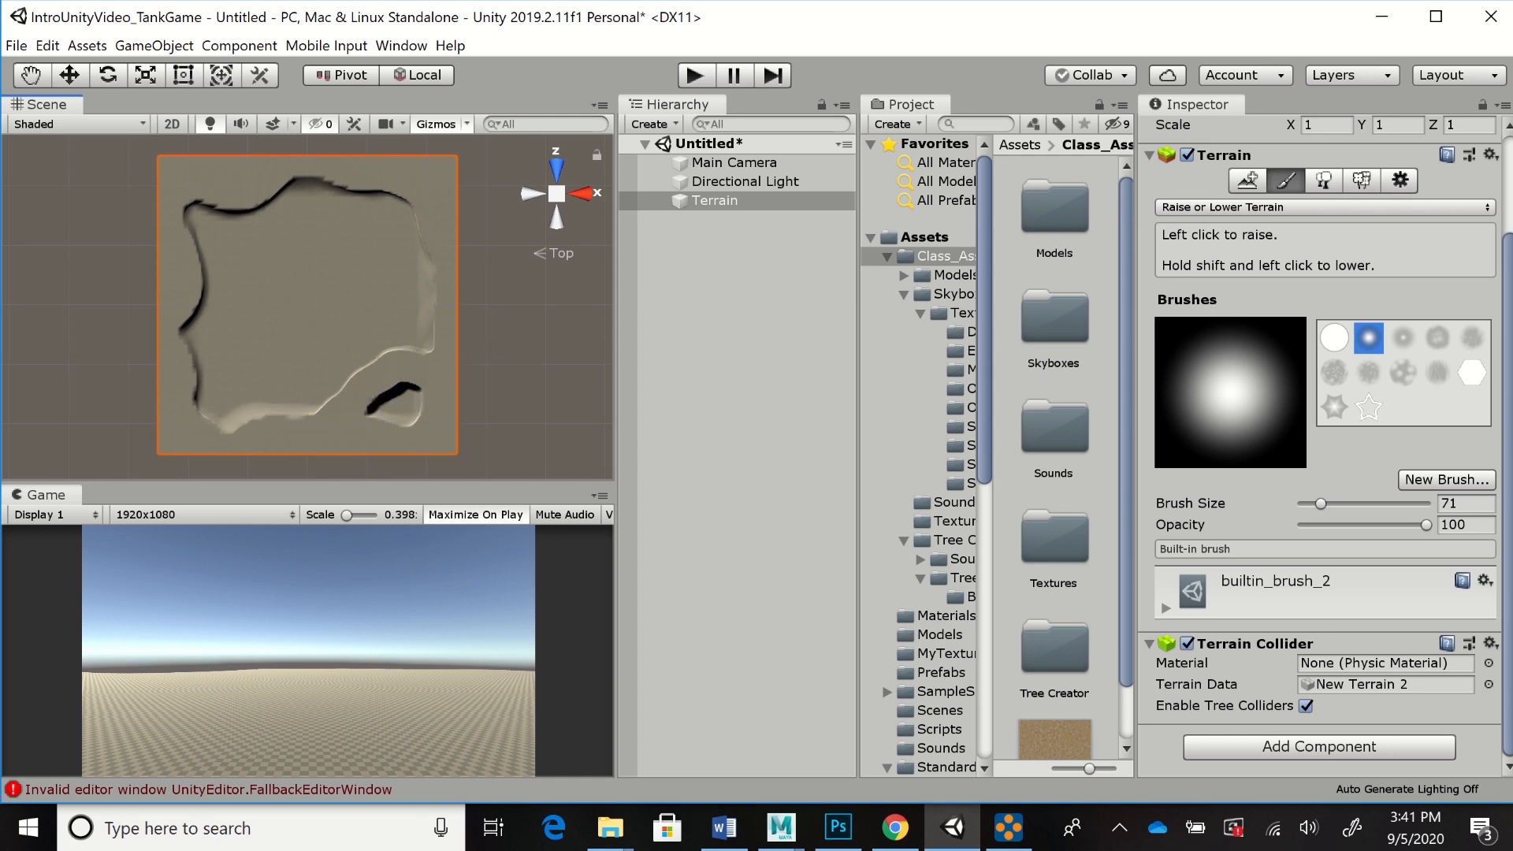
Set the brush opacity to 62.9, raise a steep peak near the northwest corner and lower a short valley running south beside it
left_click_drag(1425, 525, 1410, 525)
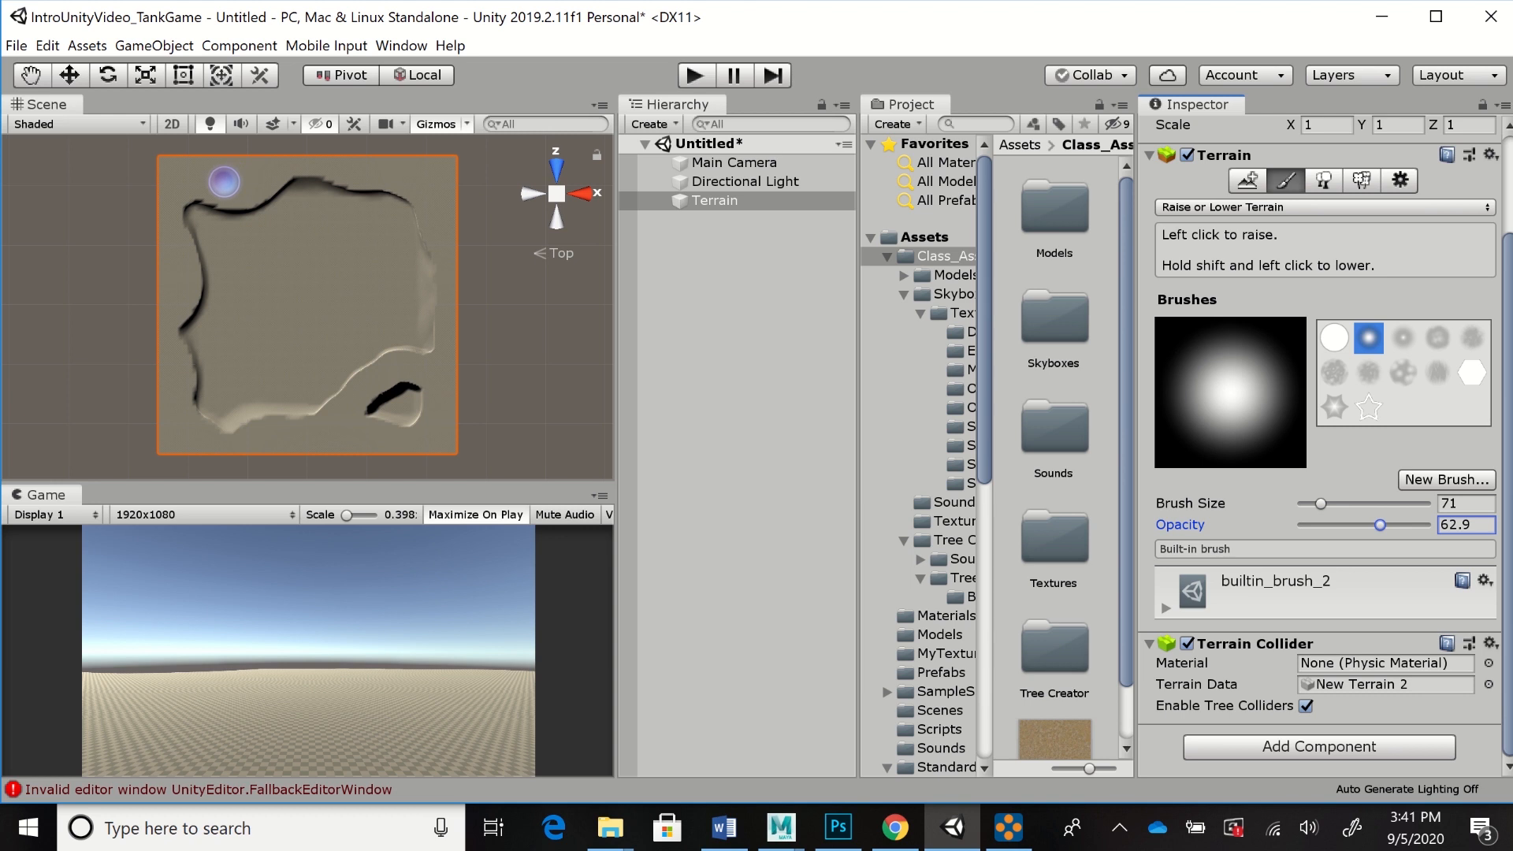
left_click_drag(226, 182, 237, 177)
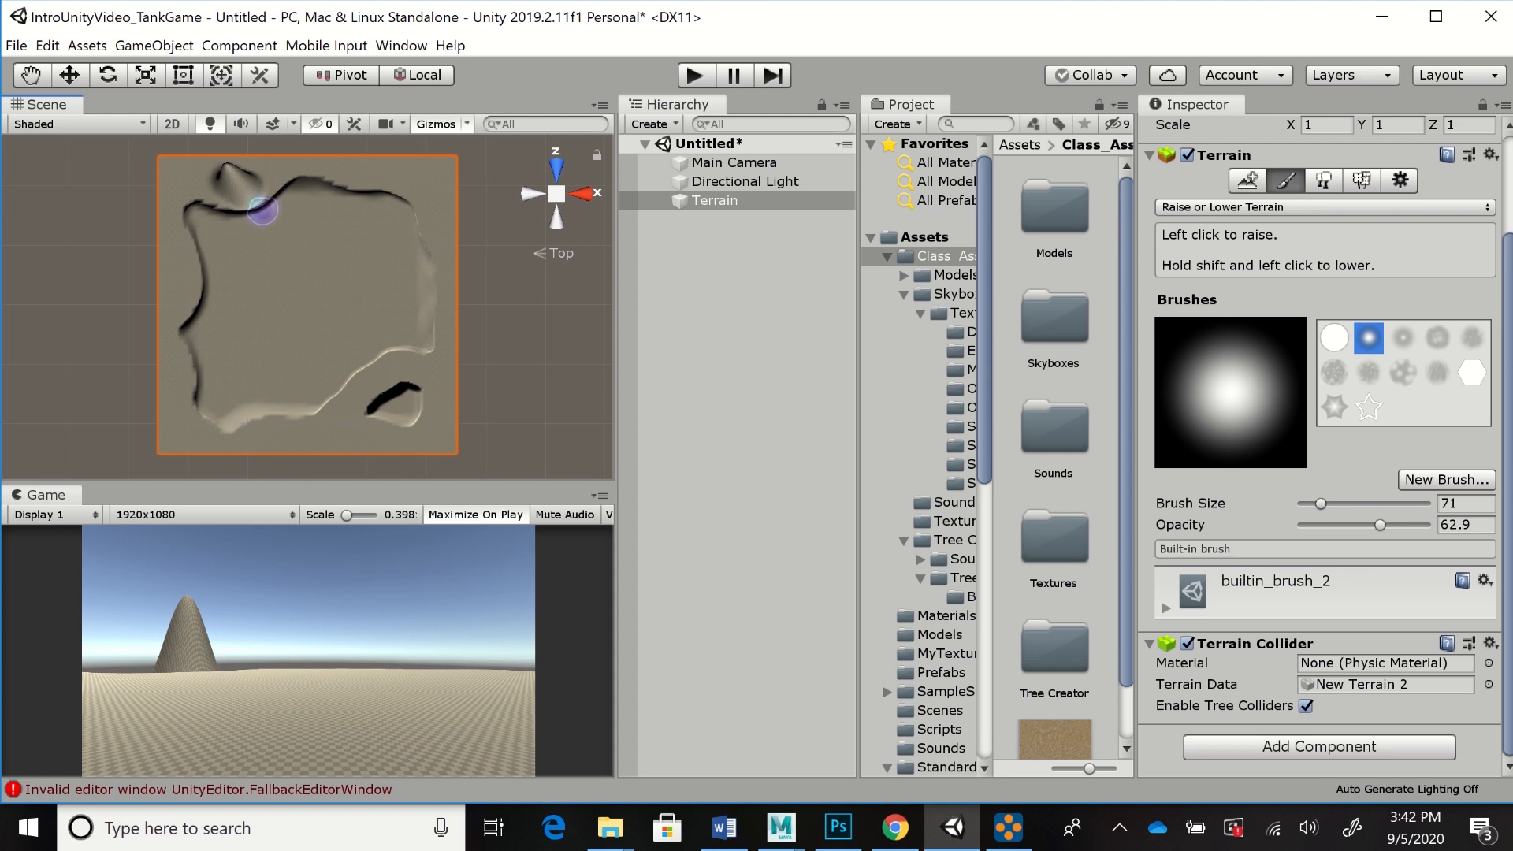
mouse_move(263, 211)
left_mouse_down("shift")
mouse_move(247, 224)
mouse_move(274, 249)
mouse_move(263, 274)
left_mouse_up("shift")
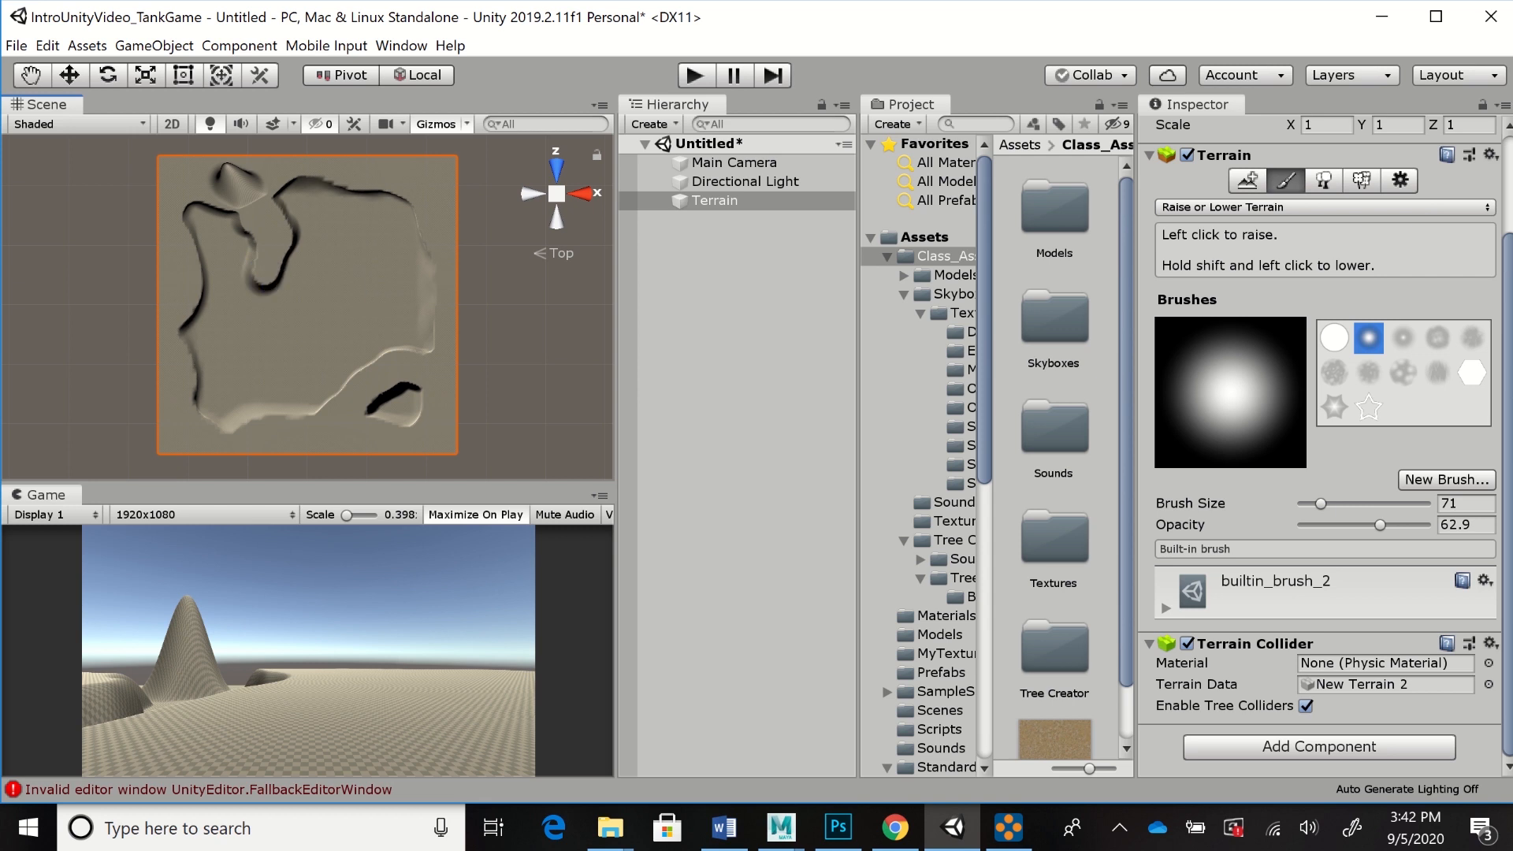
Set the brush size to 62 and lower the valley's continuation into a ring around a mound at the terrain's centre
left_click_drag(1321, 503, 1319, 504)
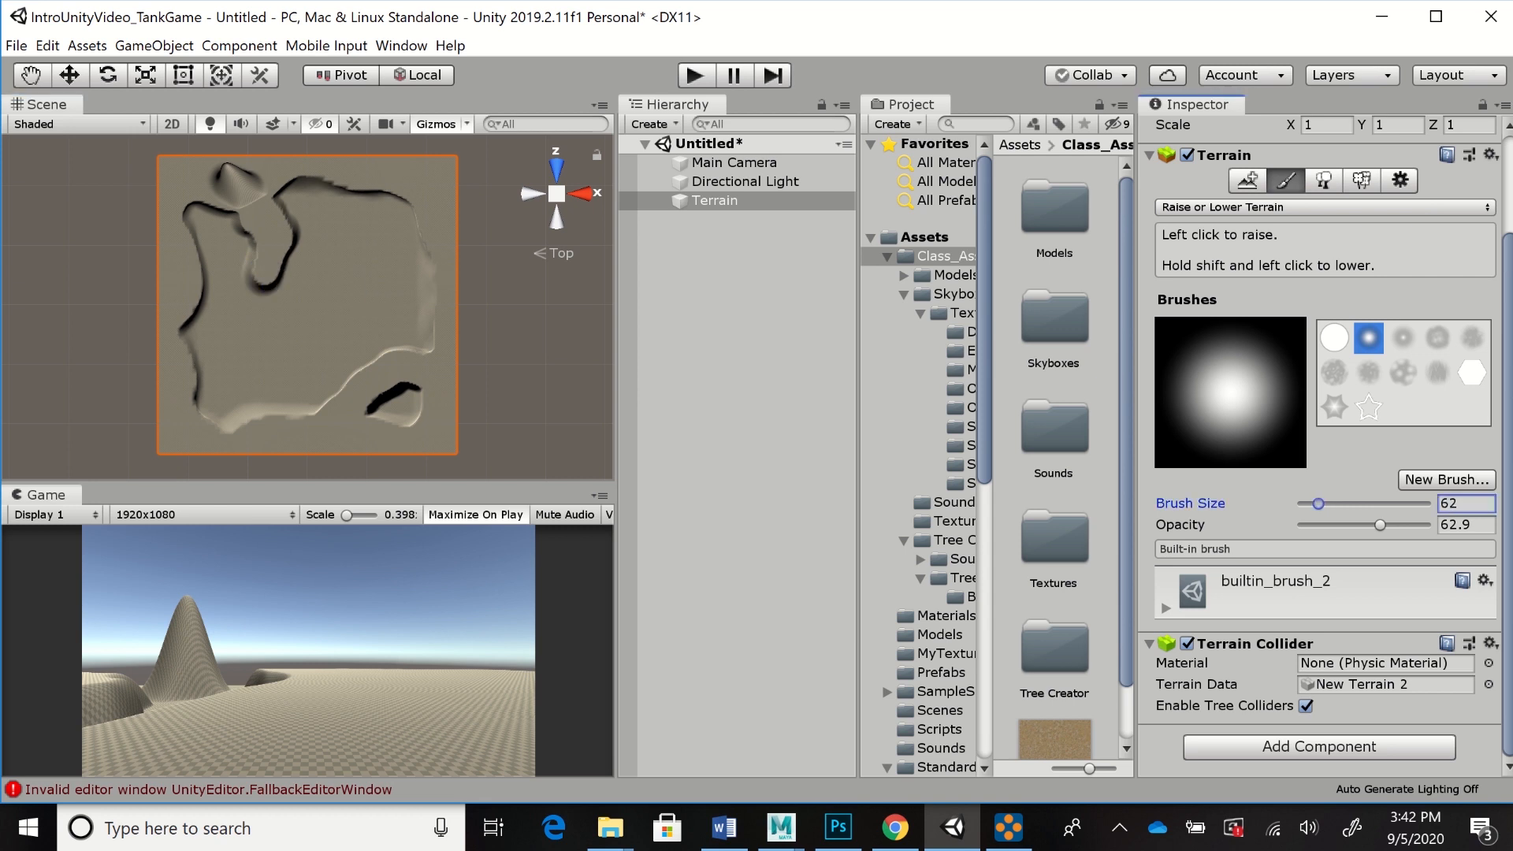
mouse_move(262, 278)
left_mouse_down("shift")
mouse_move(267, 310)
mouse_move(286, 314)
mouse_move(258, 288)
mouse_move(254, 304)
mouse_move(278, 339)
mouse_move(325, 317)
mouse_move(323, 289)
mouse_move(276, 261)
left_mouse_up("shift")
key("ctrl+z")
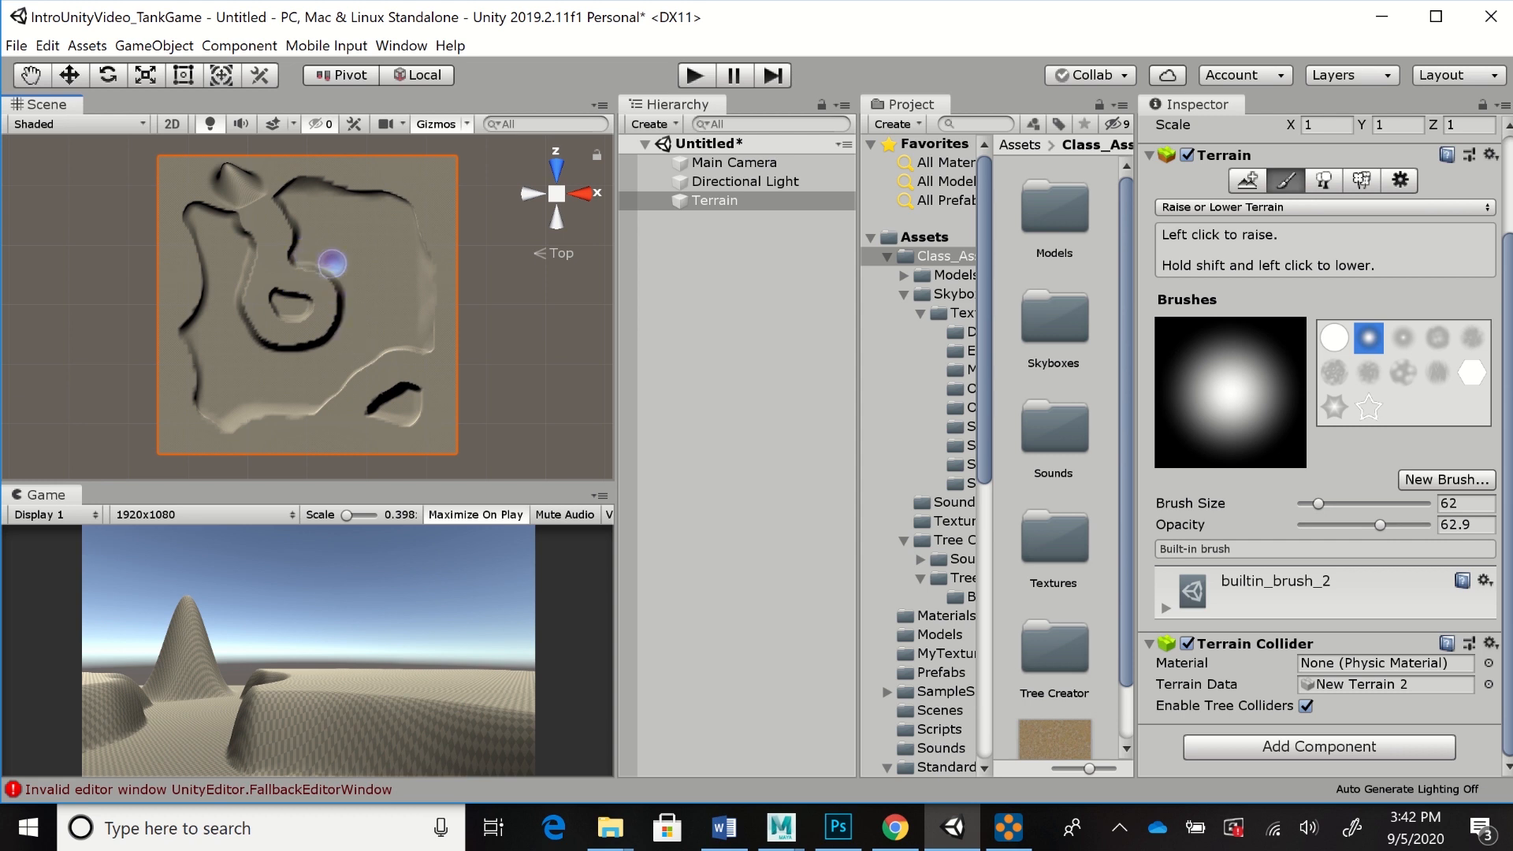
Set the brush opacity to 24.9 and raise a narrow hill along the eastern side of the valley north of the ring
left_click_drag(1379, 525, 1344, 525)
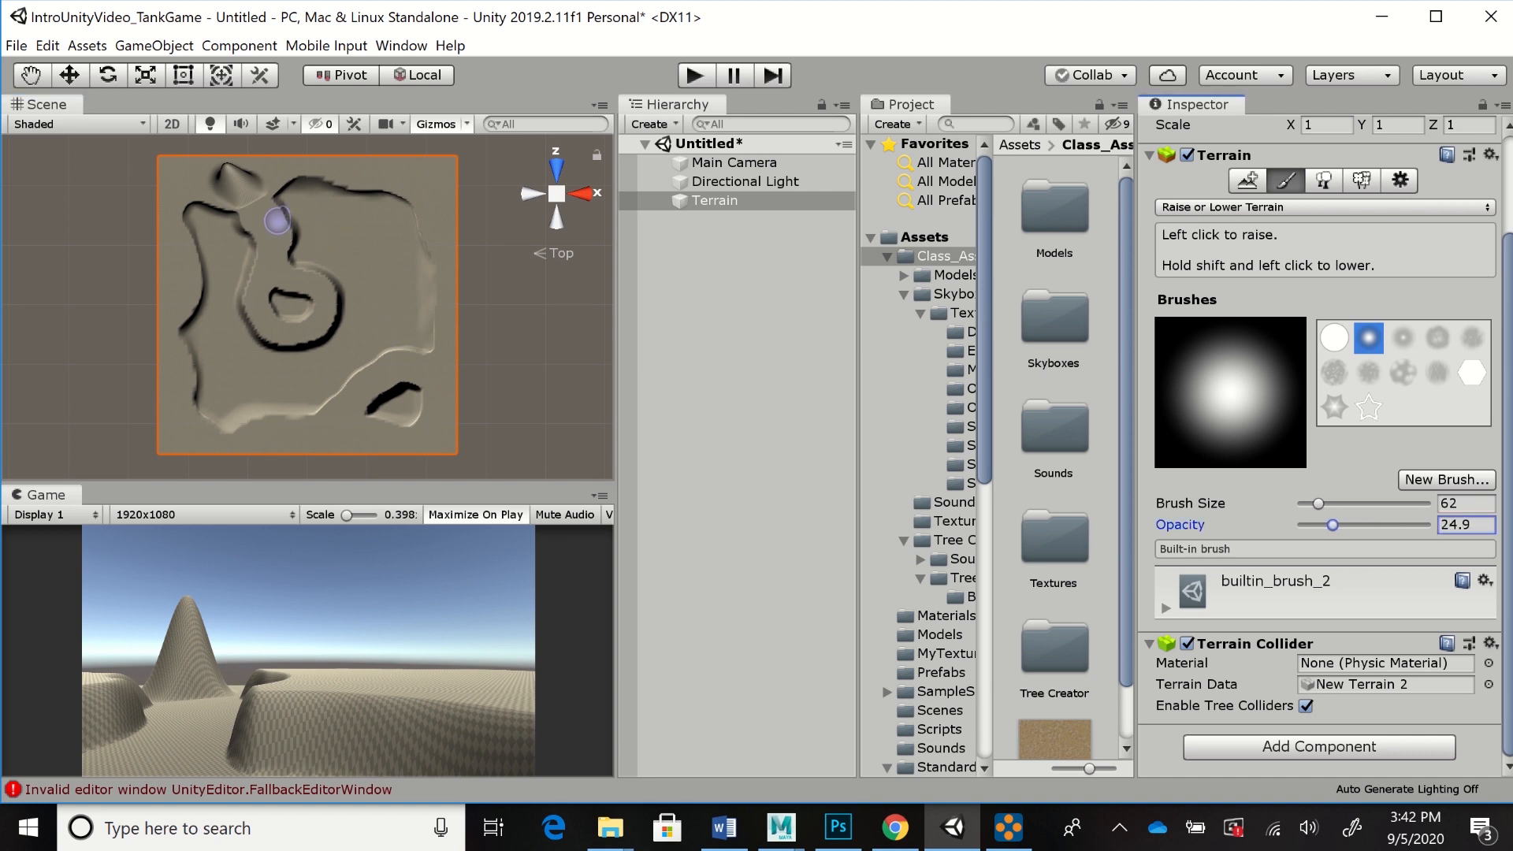
left_click_drag(289, 211, 309, 270)
left_click_drag(288, 215, 293, 249)
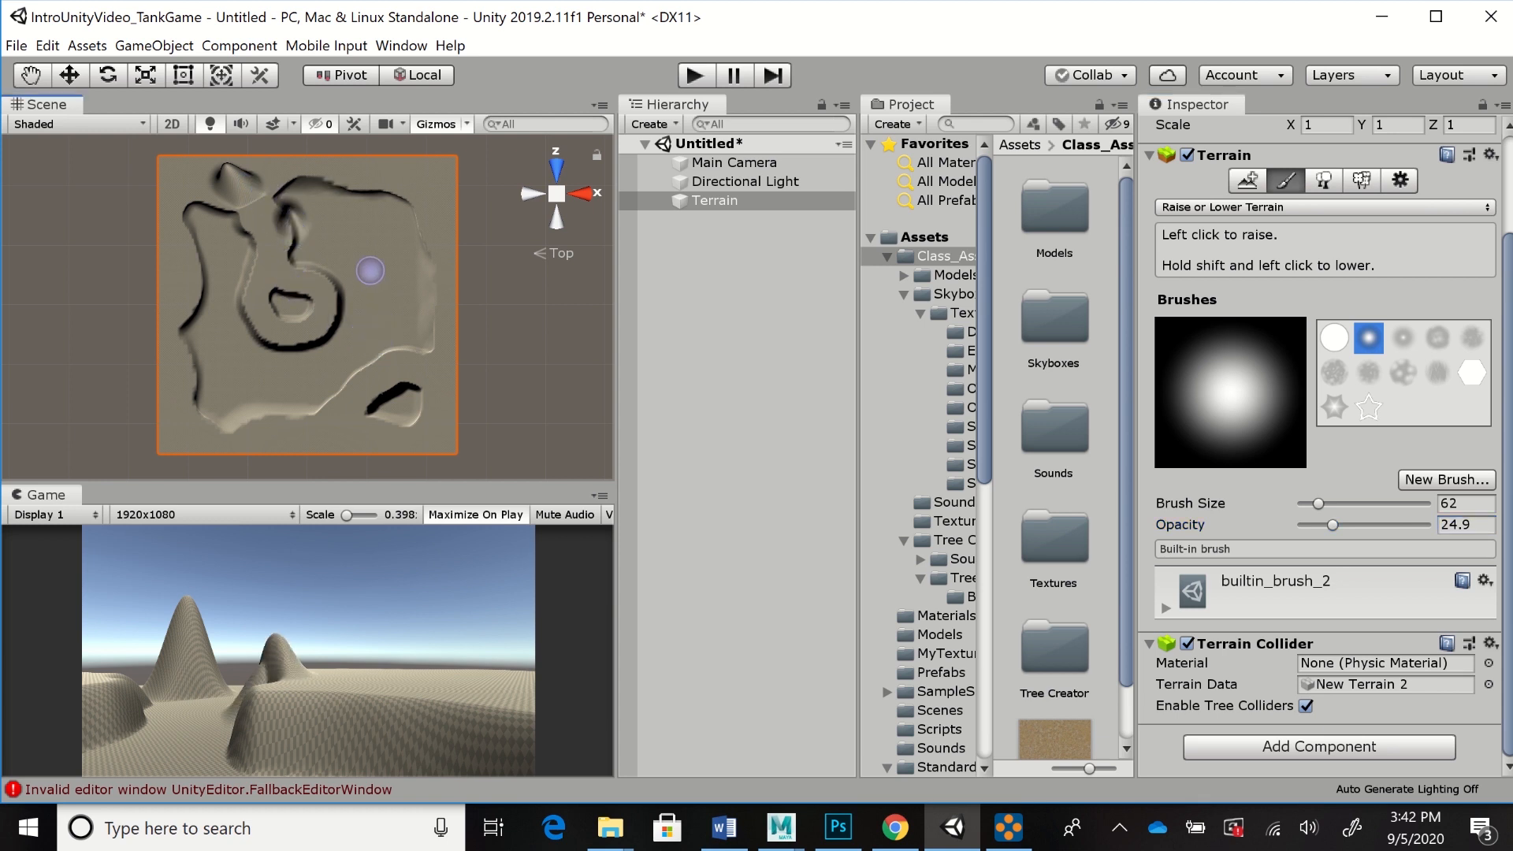
Set the brush opacity to 16.3 and raise gentle hills along the valley's western side and east of the ring
left_click(1332, 525)
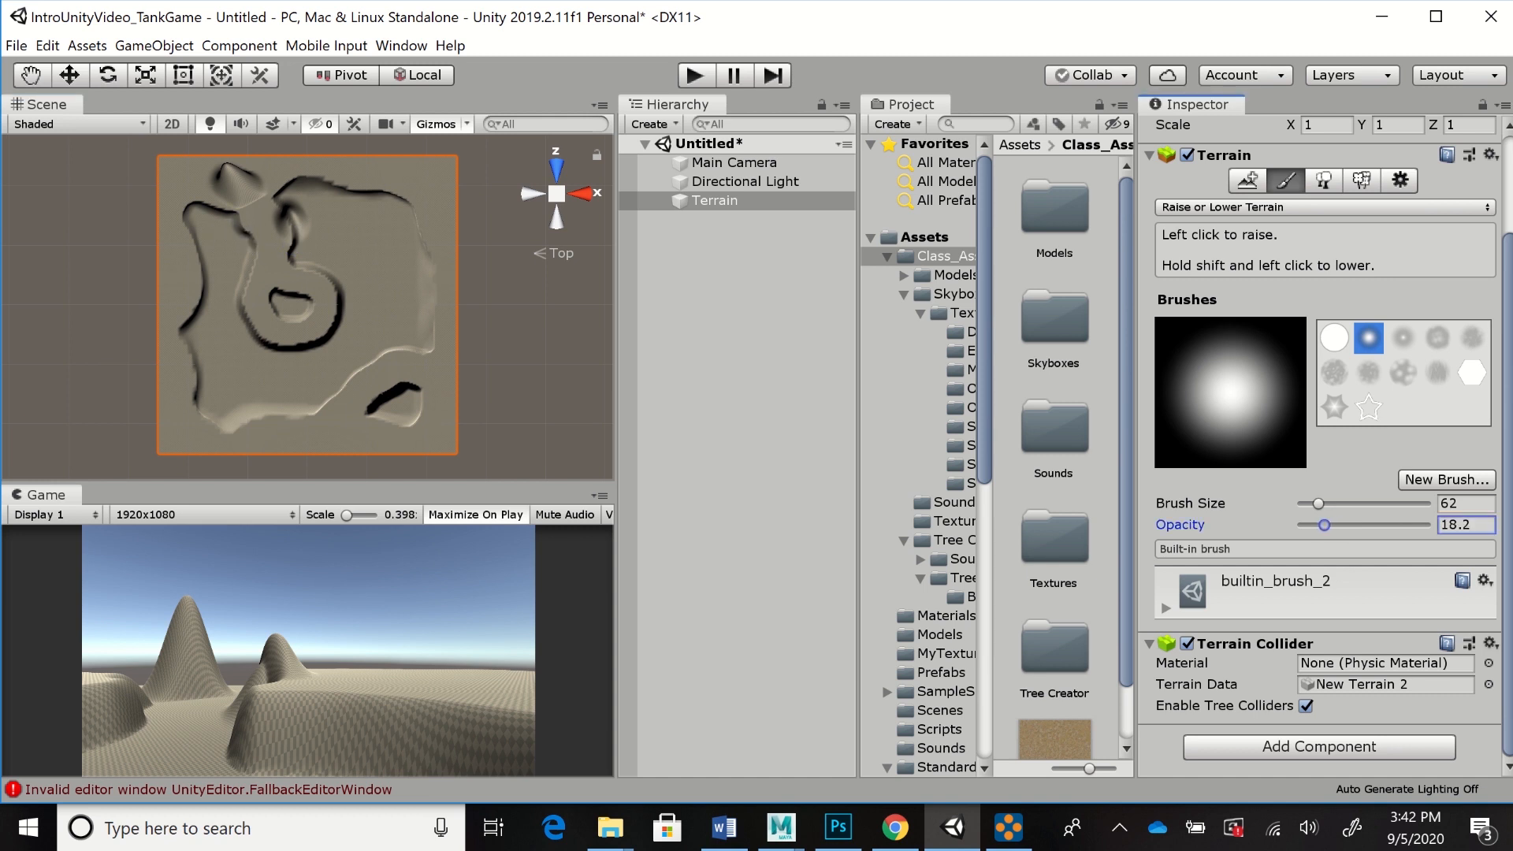
left_click_drag(232, 222, 261, 339)
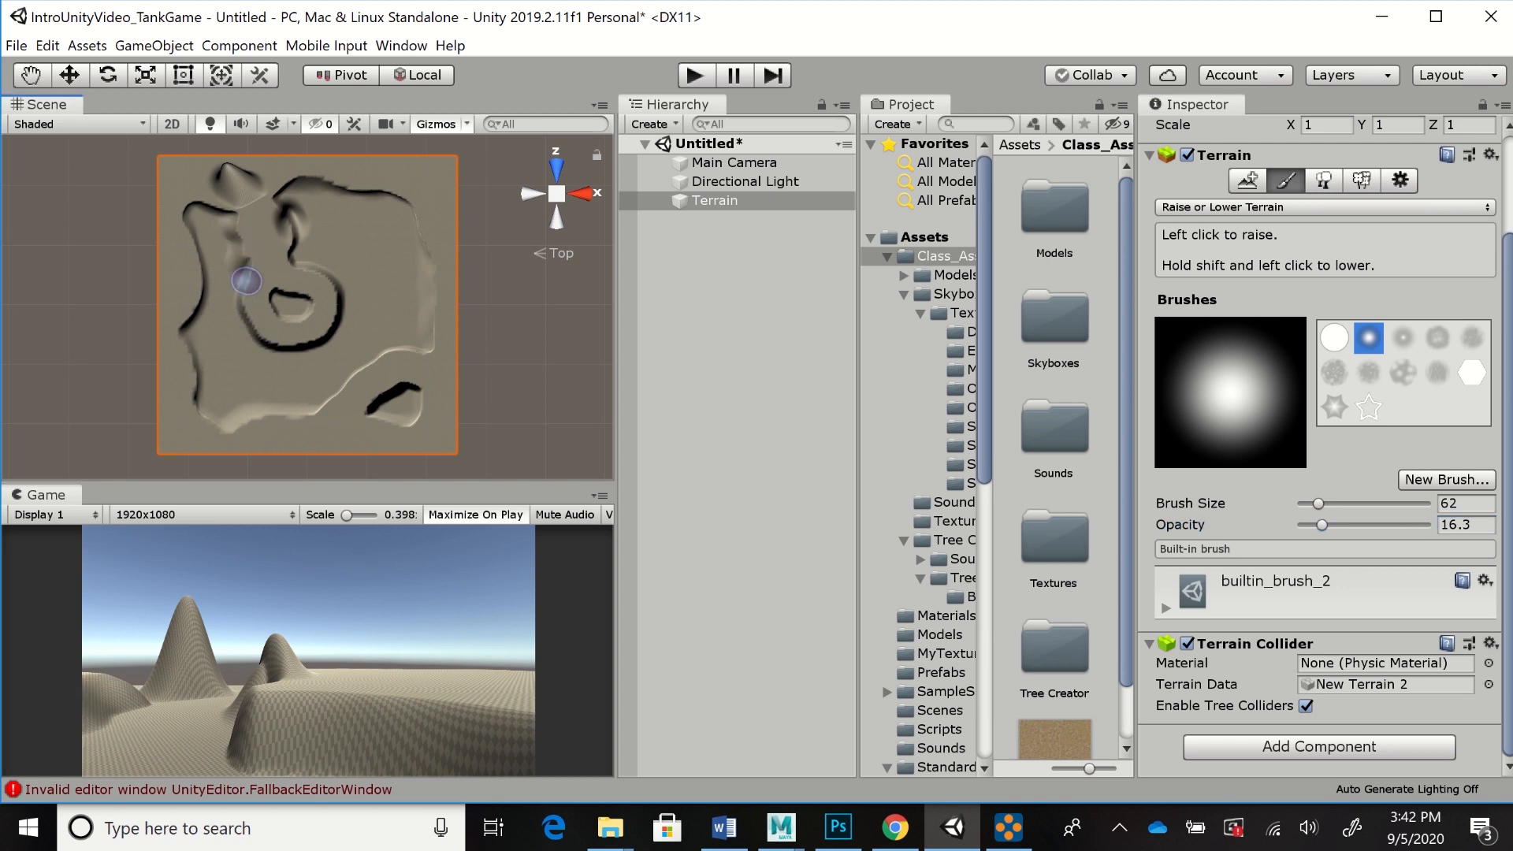
mouse_move(300, 280)
left_mouse_down()
mouse_move(340, 288)
mouse_move(339, 329)
mouse_move(350, 283)
mouse_move(331, 335)
mouse_move(389, 361)
mouse_move(339, 268)
mouse_move(350, 298)
mouse_move(335, 303)
mouse_move(337, 270)
mouse_move(350, 296)
left_mouse_up()
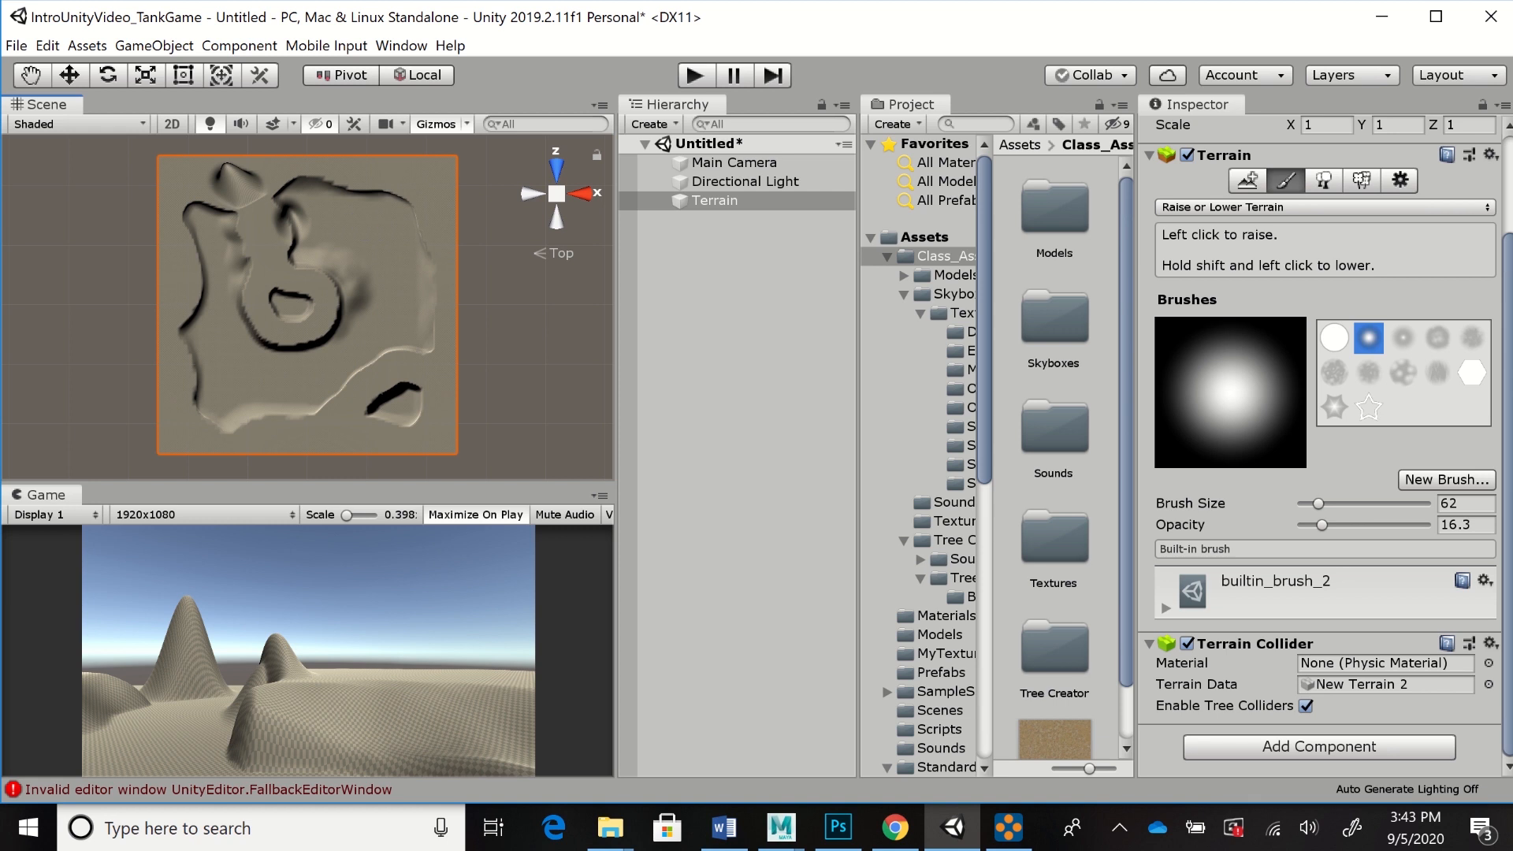
Choose the cloudy builtin_brush_4 at size 124 and raise uneven ground across the terrain's northeastern part
left_click(1437, 338)
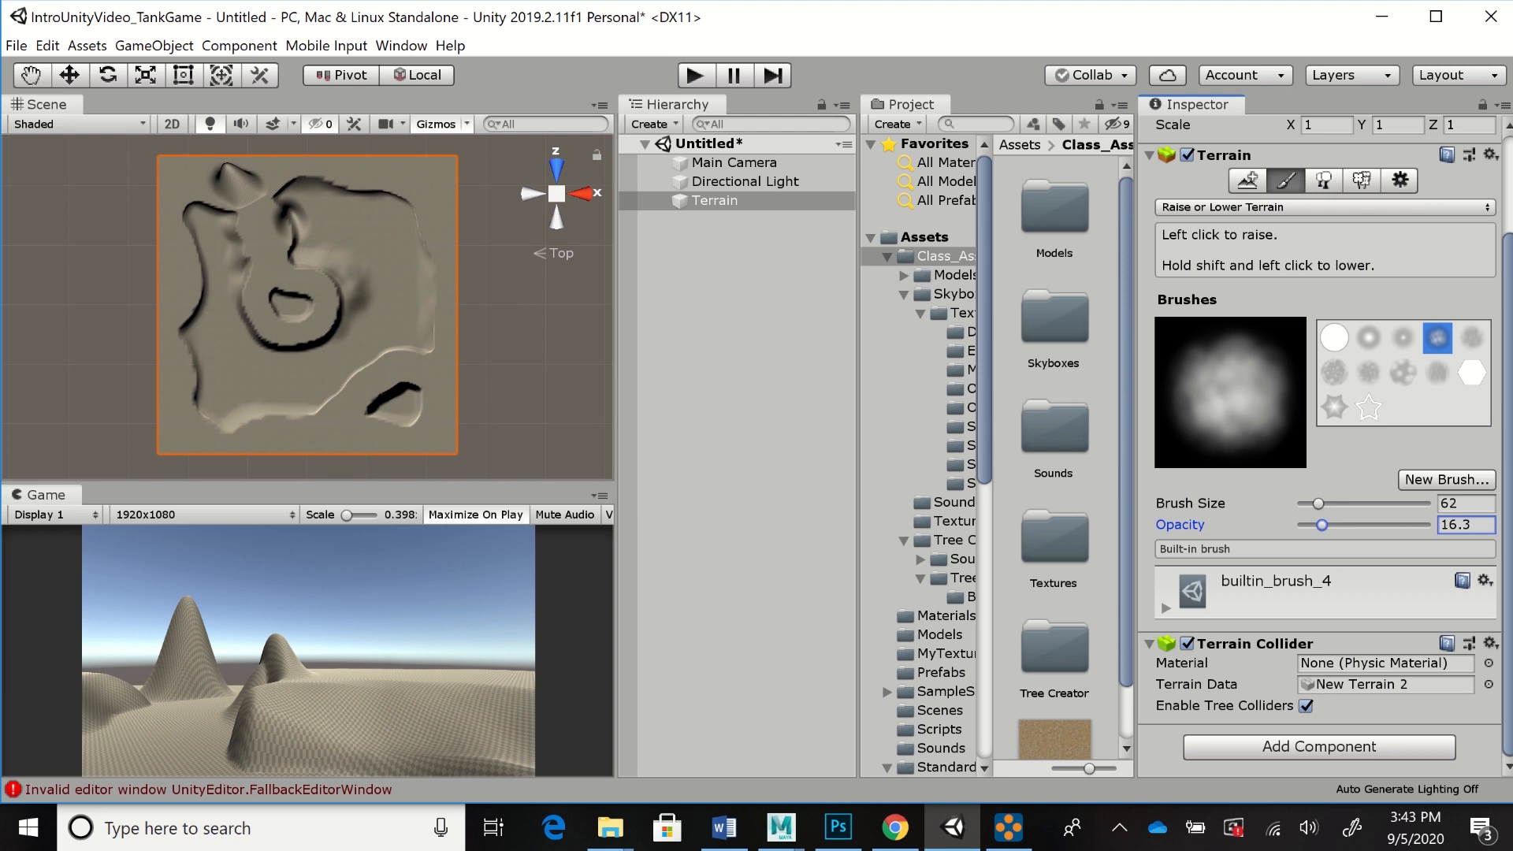
left_click_drag(1318, 503, 1327, 504)
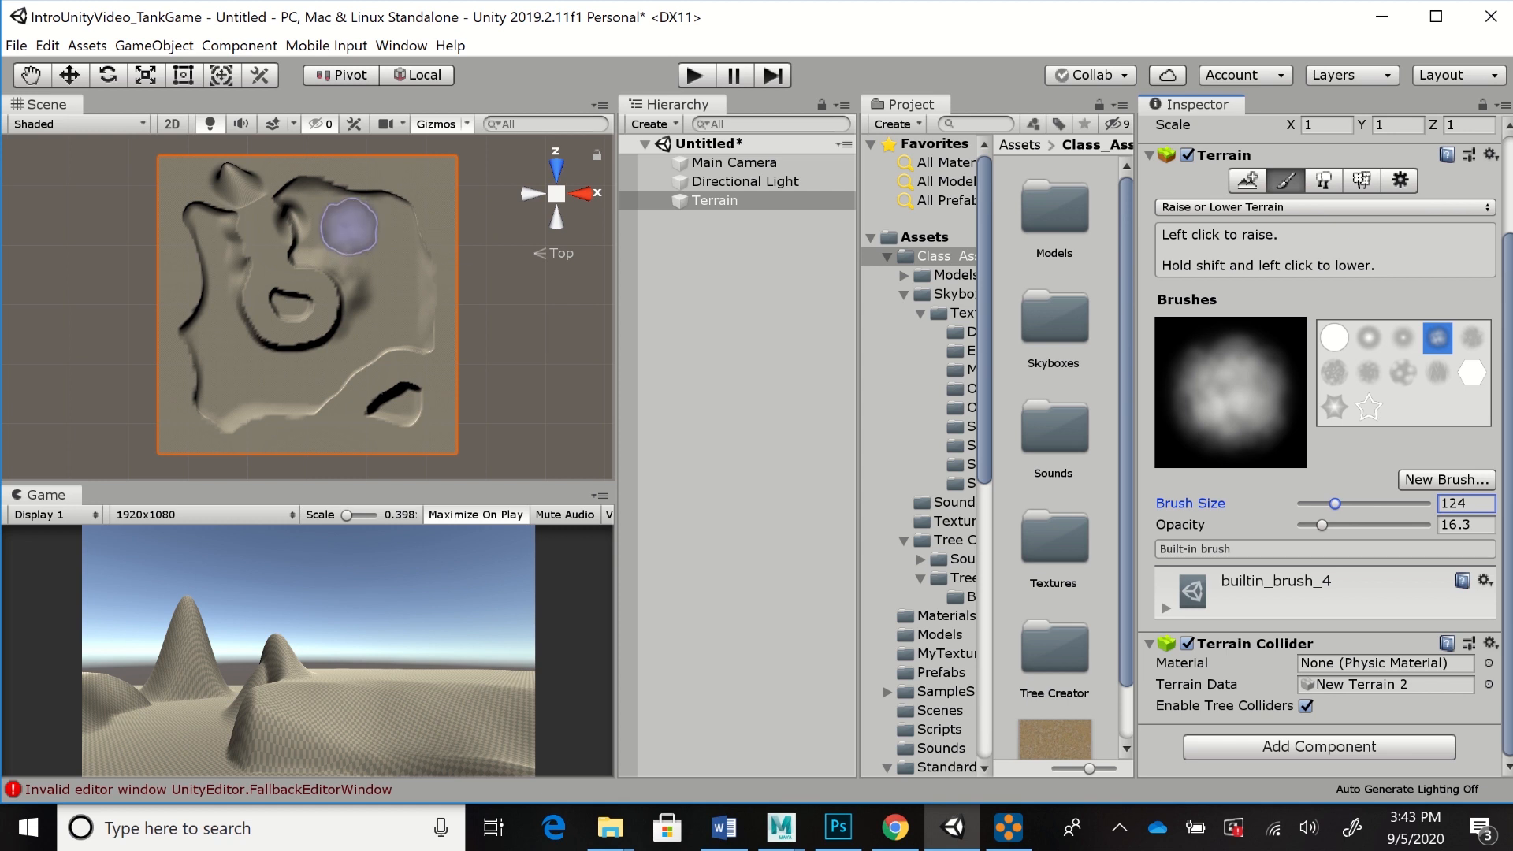
mouse_move(344, 226)
left_mouse_down()
mouse_move(383, 239)
mouse_move(390, 323)
mouse_move(317, 415)
left_mouse_up()
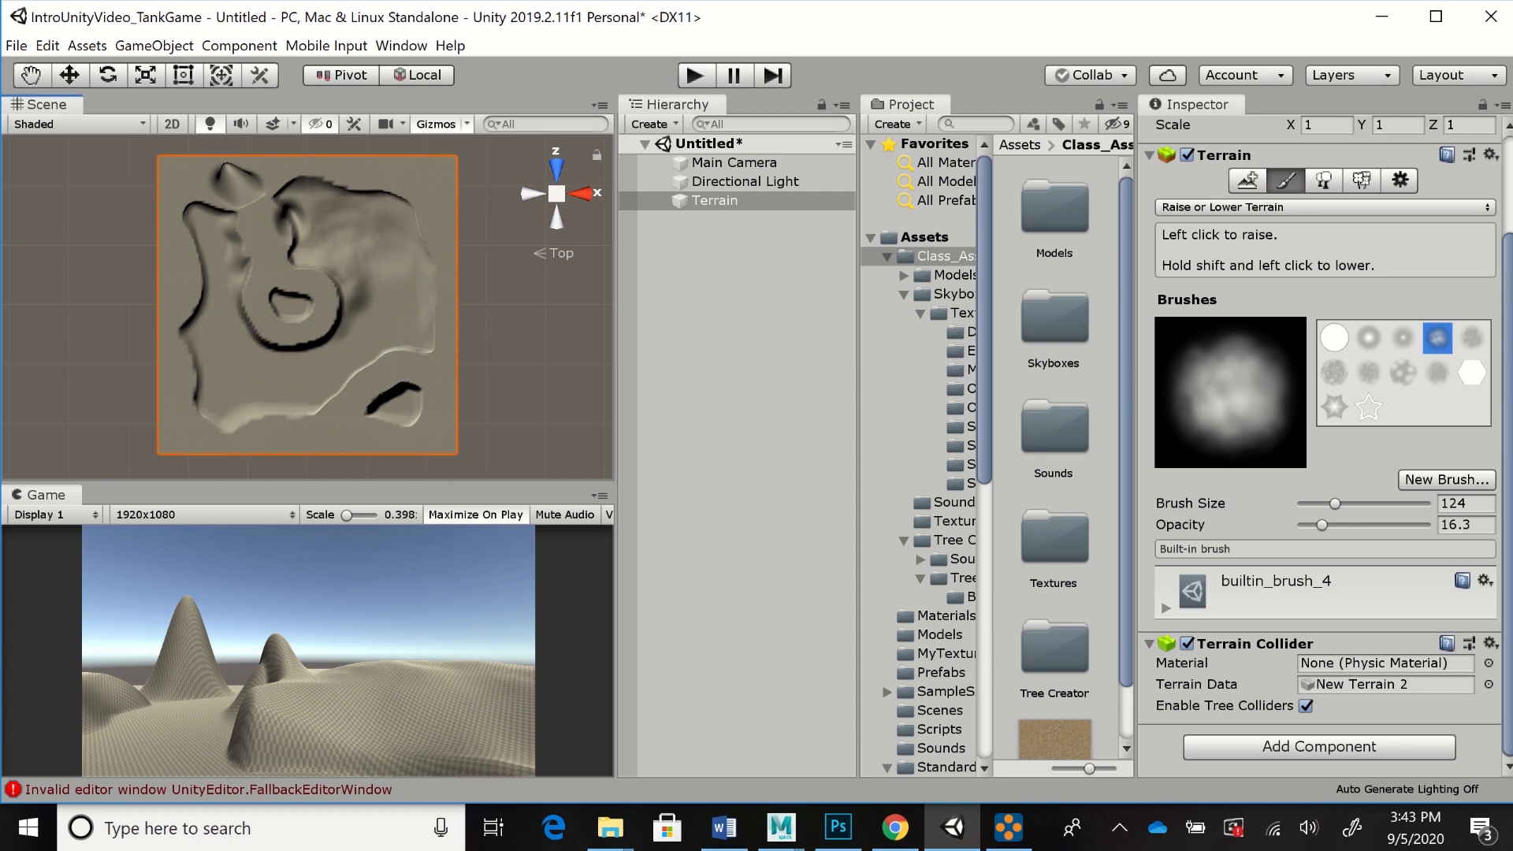
Choose the speckled builtin_brush_6 and raise bumpy patches on the terrain's eastern side, southwestern area and northeast corner
left_click(1334, 373)
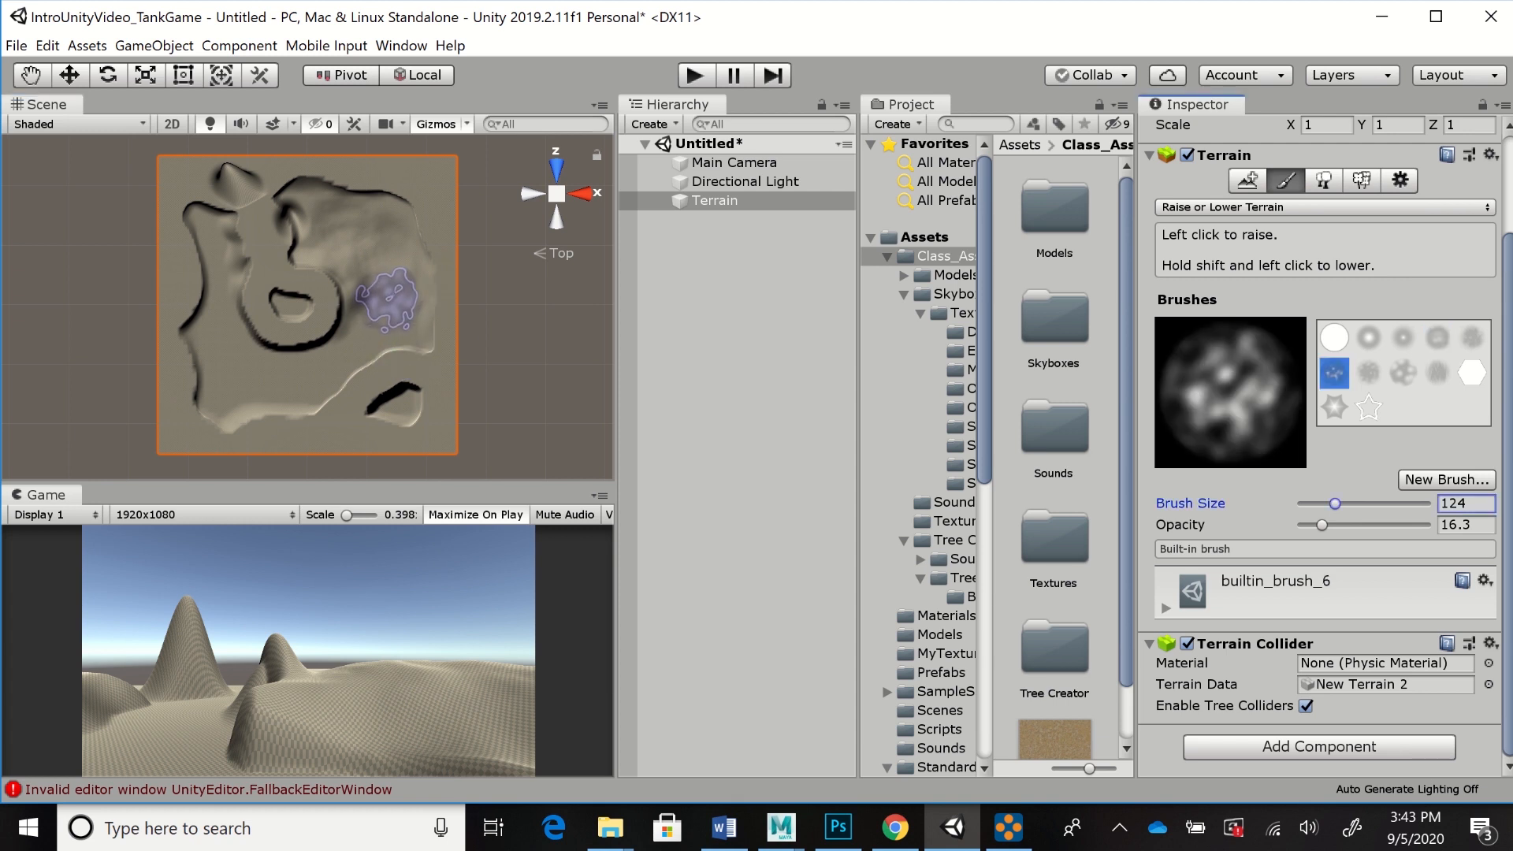
left_click_drag(387, 299, 401, 296)
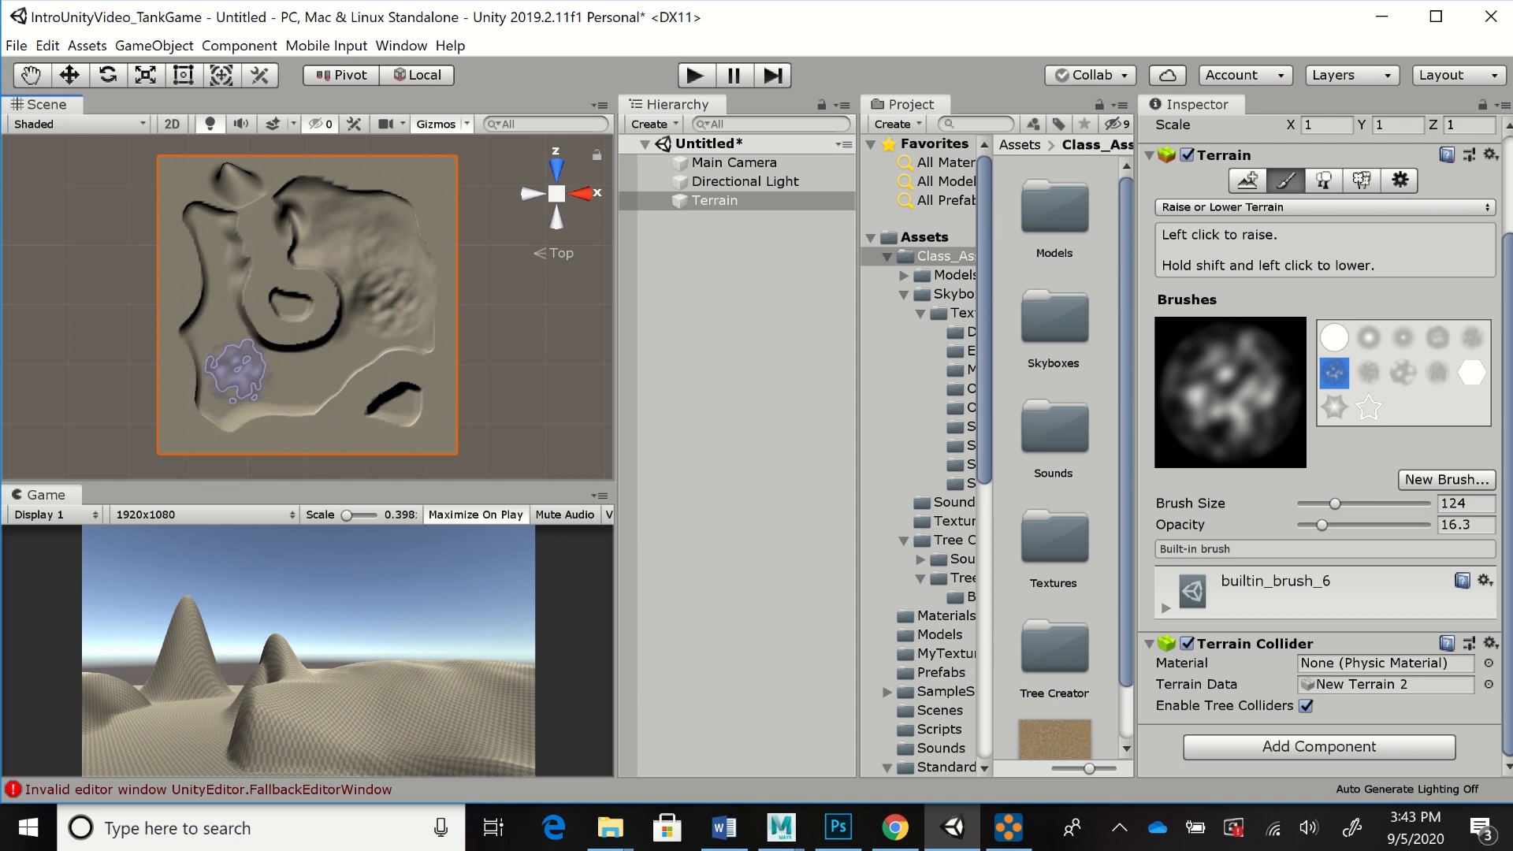
mouse_move(259, 374)
left_mouse_down()
mouse_move(238, 409)
mouse_move(244, 339)
mouse_move(254, 408)
mouse_move(243, 341)
mouse_move(335, 429)
left_mouse_up()
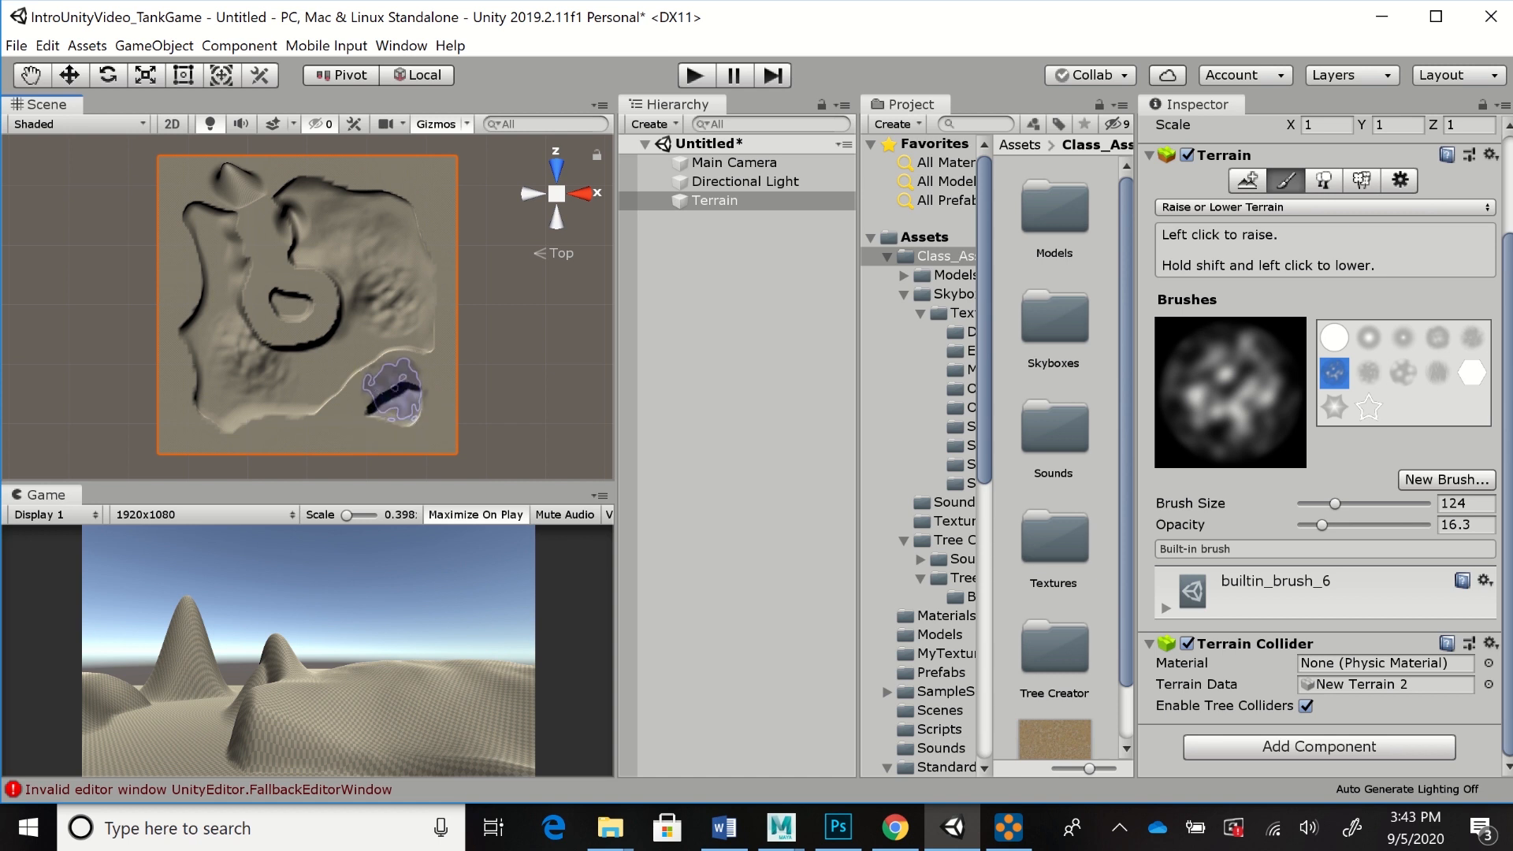
left_click(395, 205)
left_click(396, 205)
mouse_move(394, 208)
left_mouse_down()
mouse_move(349, 230)
mouse_move(408, 206)
left_mouse_up()
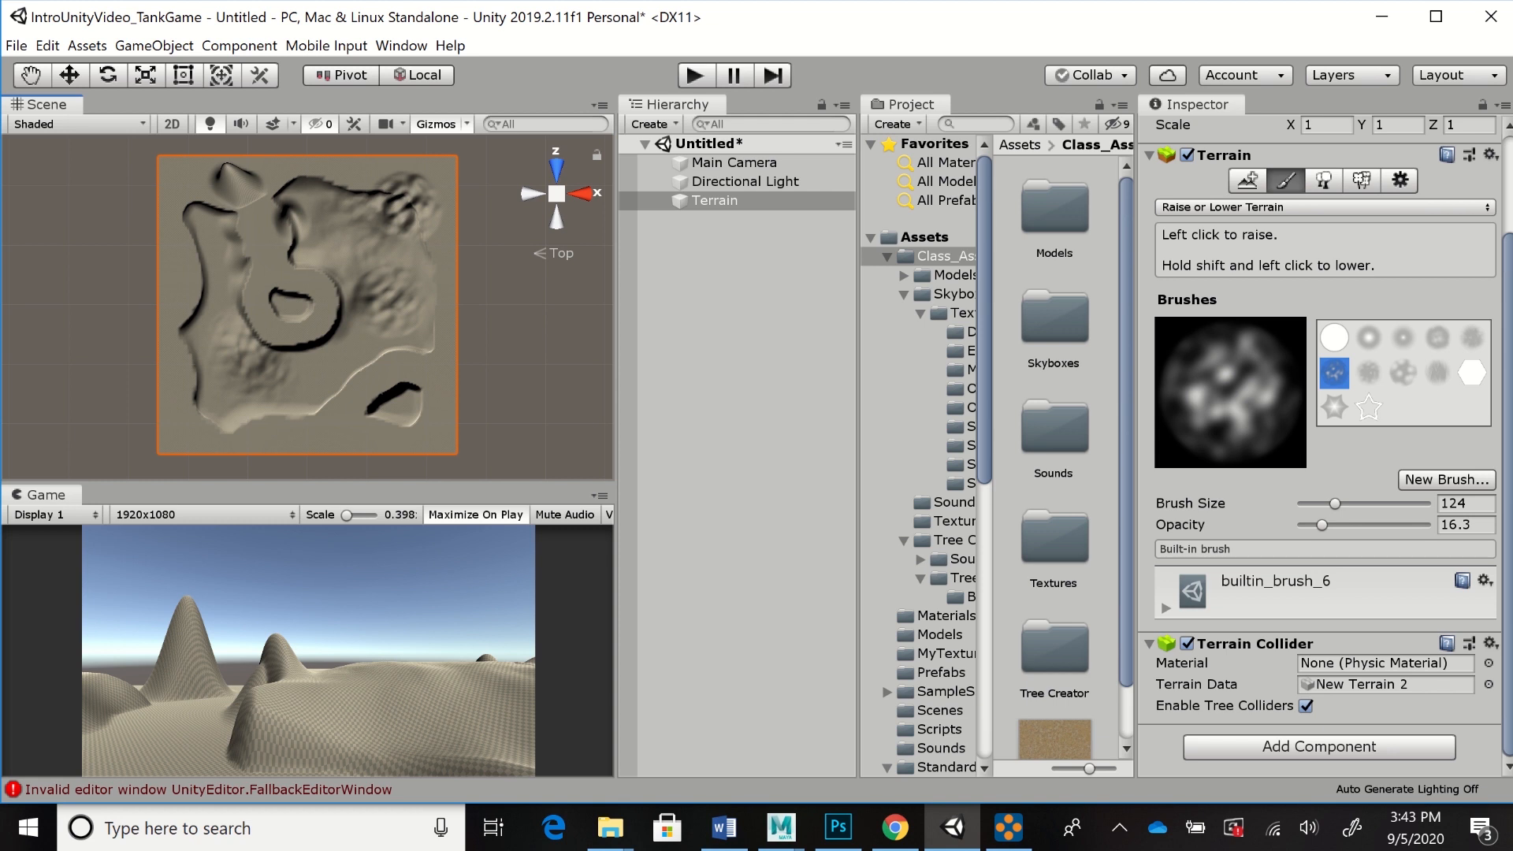
Choose the web-patterned builtin_brush_8 and add irregular relief to the terrain's western, eastern and northern areas and the central ring
left_click(1403, 372)
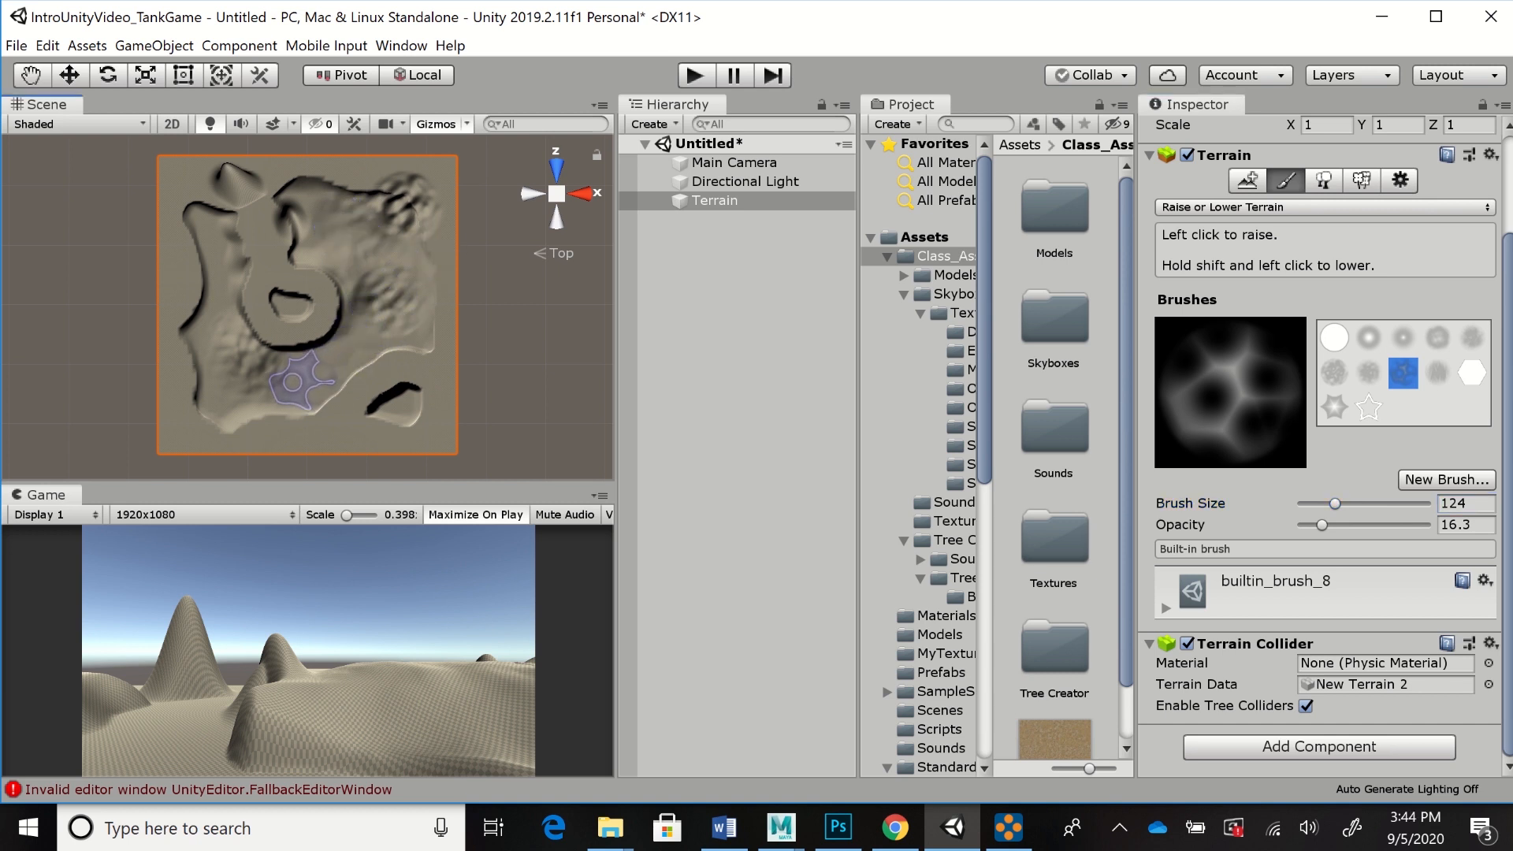
left_click_drag(246, 371, 246, 345)
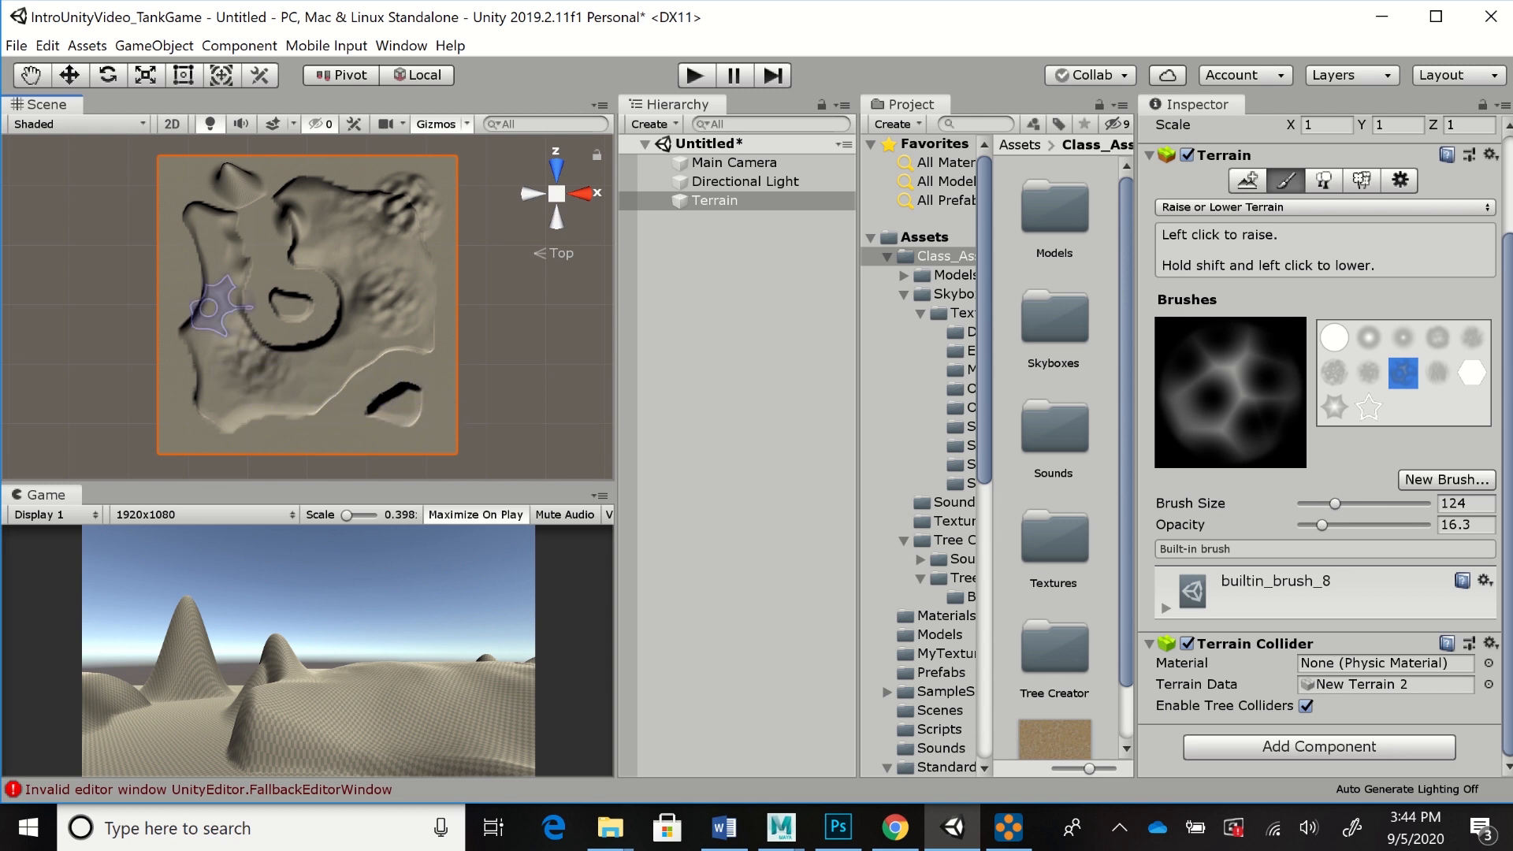
mouse_move(371, 265)
left_mouse_down()
mouse_move(398, 326)
mouse_move(387, 303)
mouse_move(372, 314)
left_mouse_up()
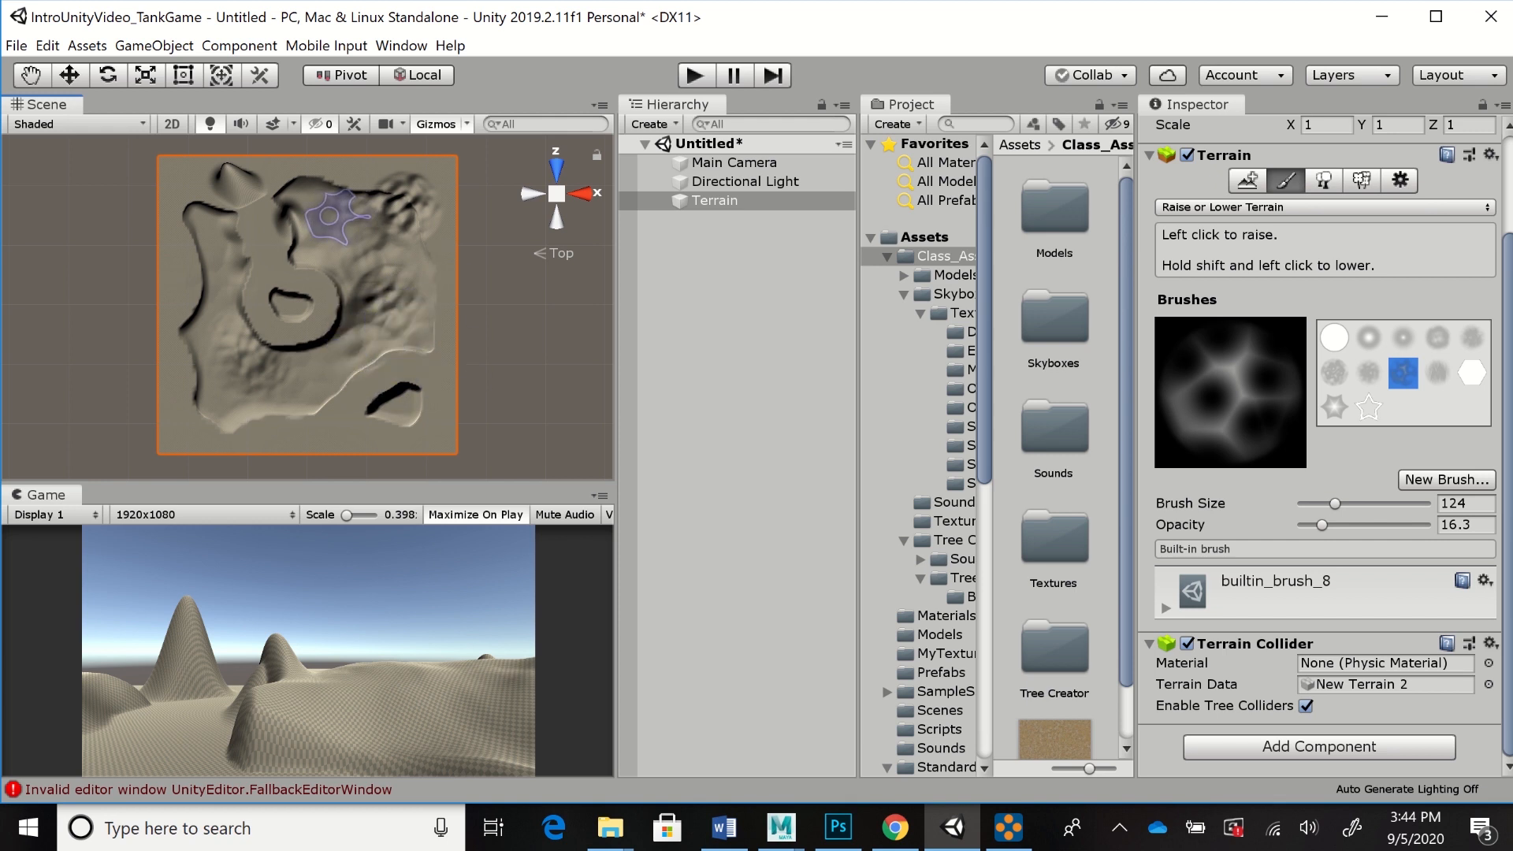
left_click_drag(335, 220, 359, 228)
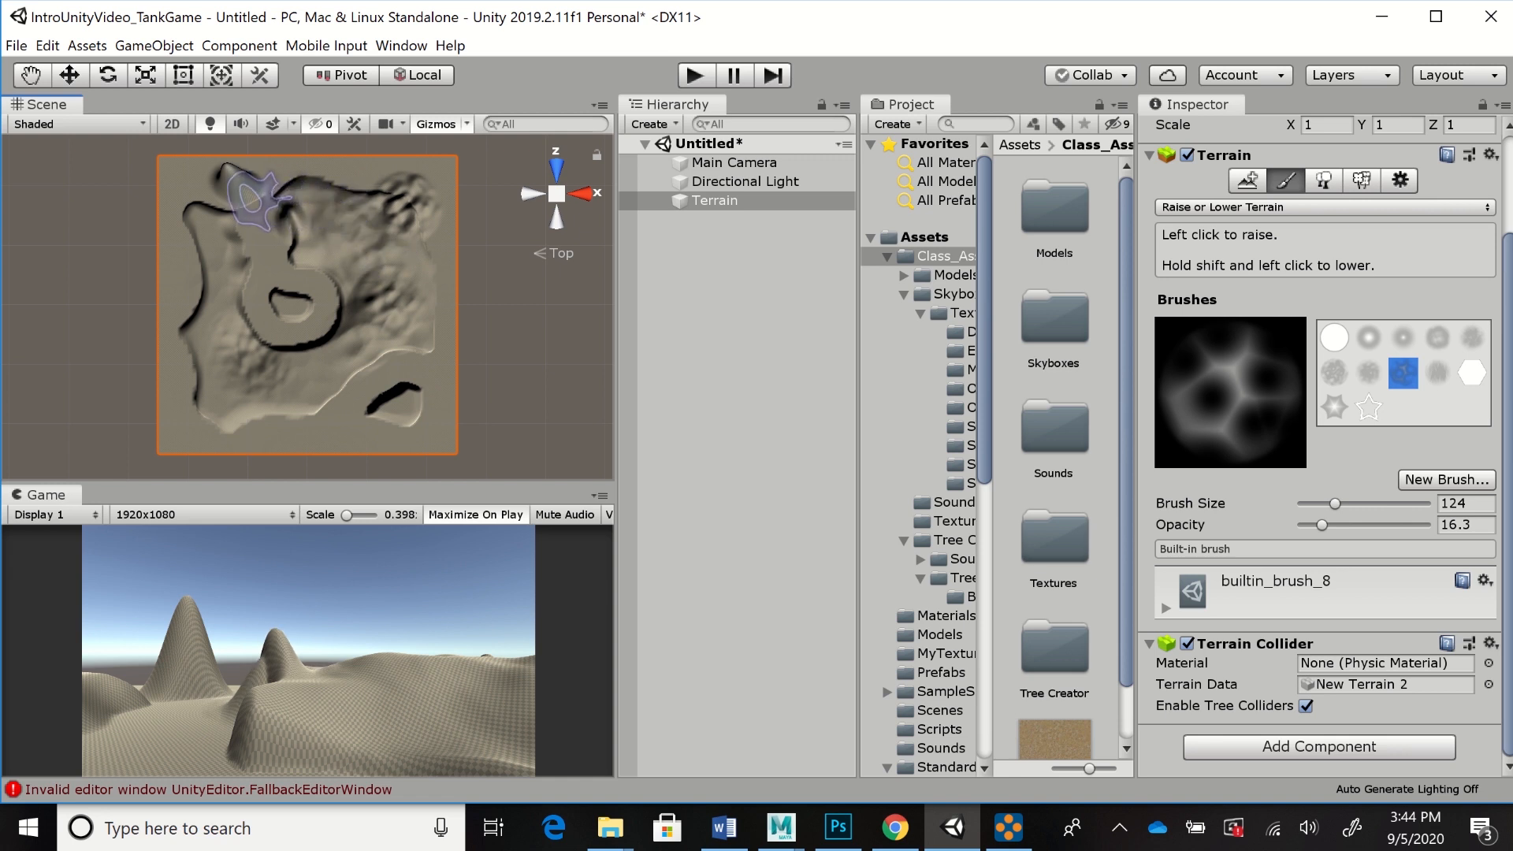
left_click(262, 189)
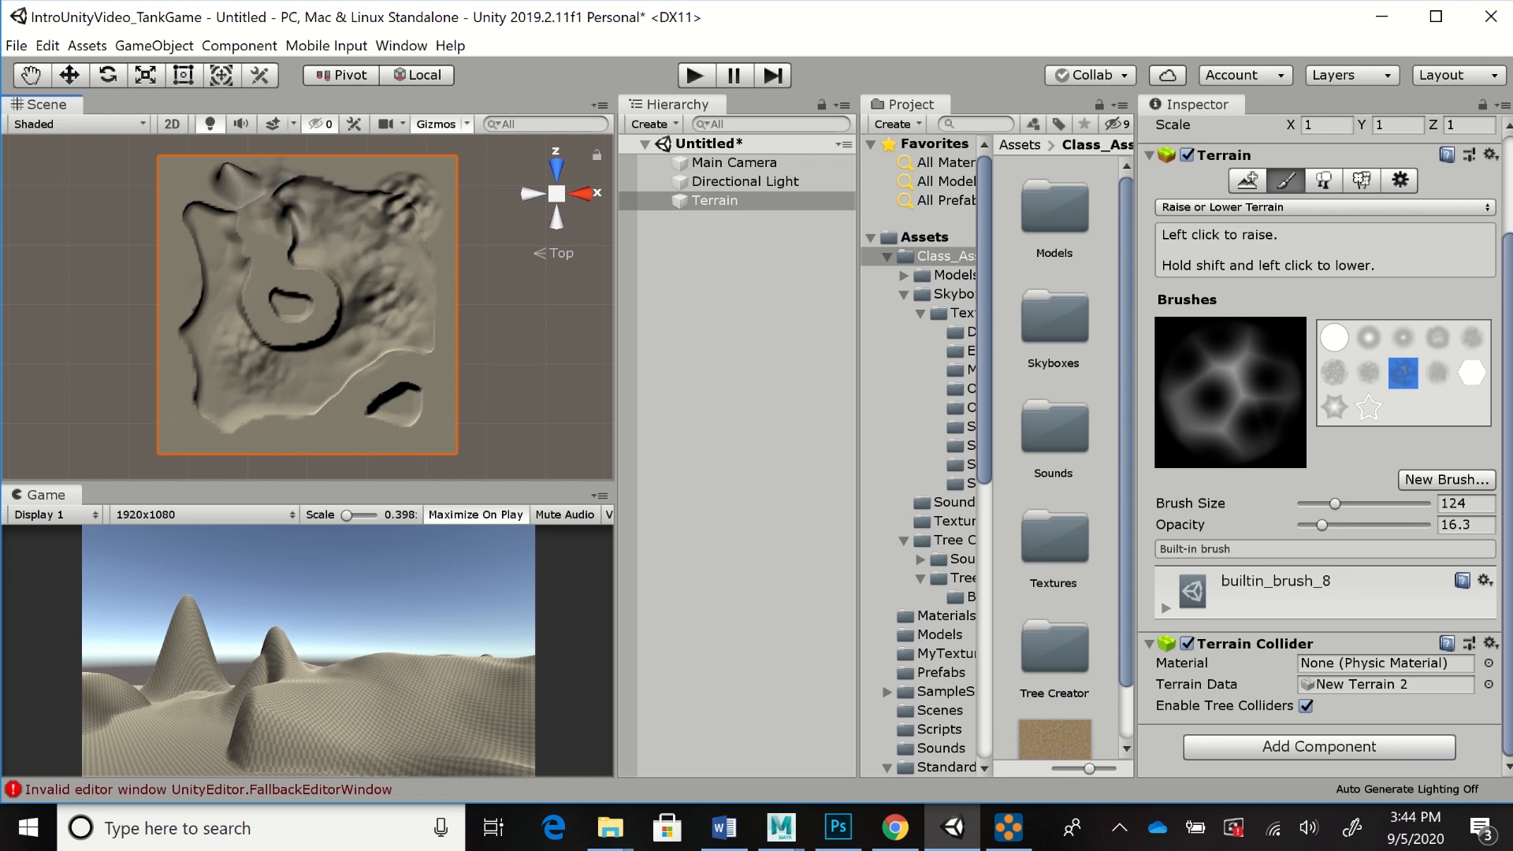
left_click(320, 282)
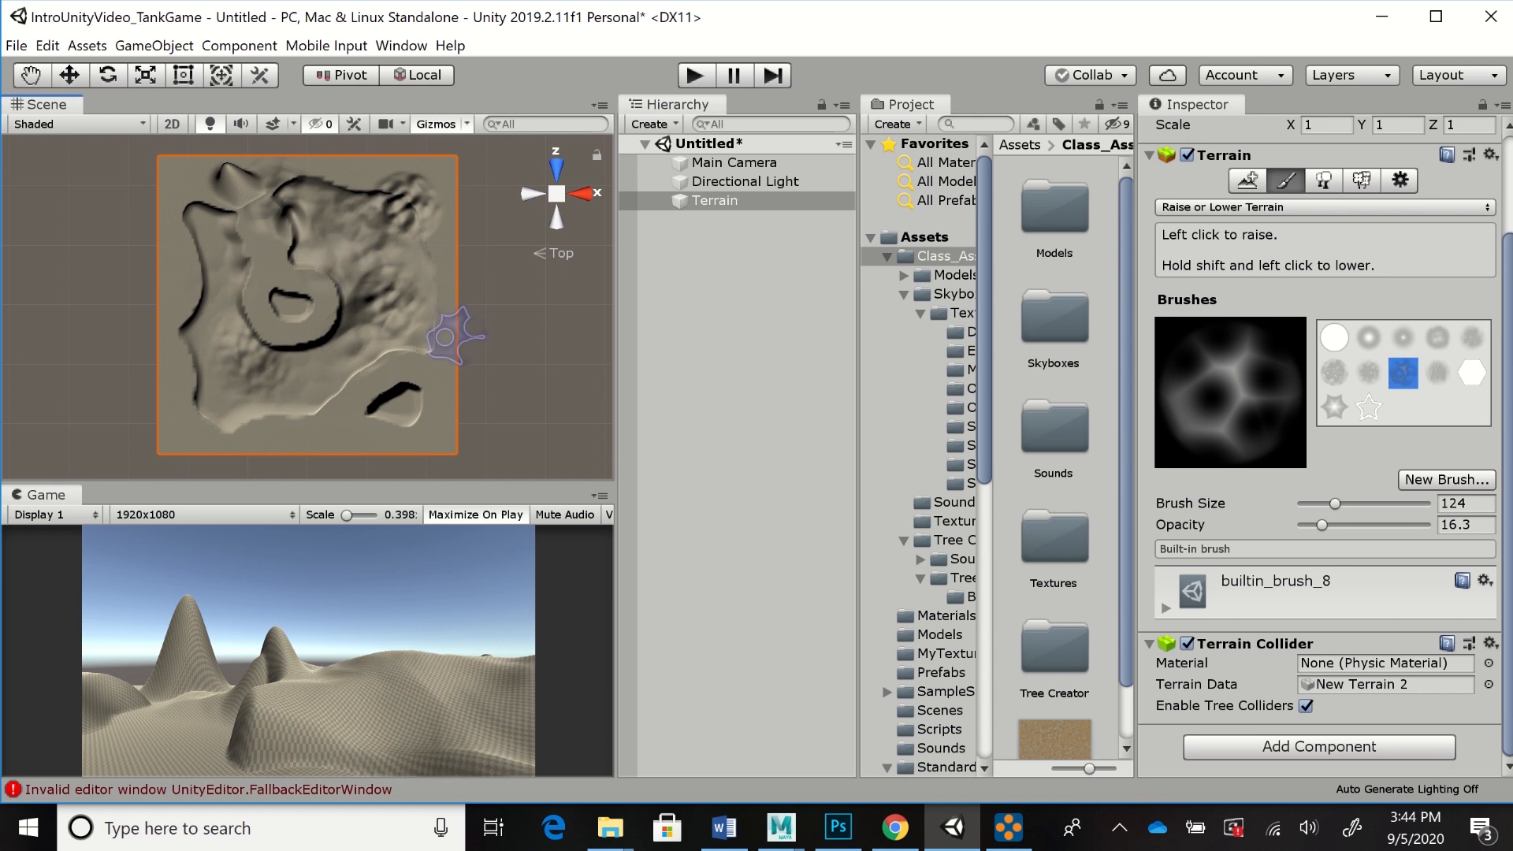
left_click(271, 296)
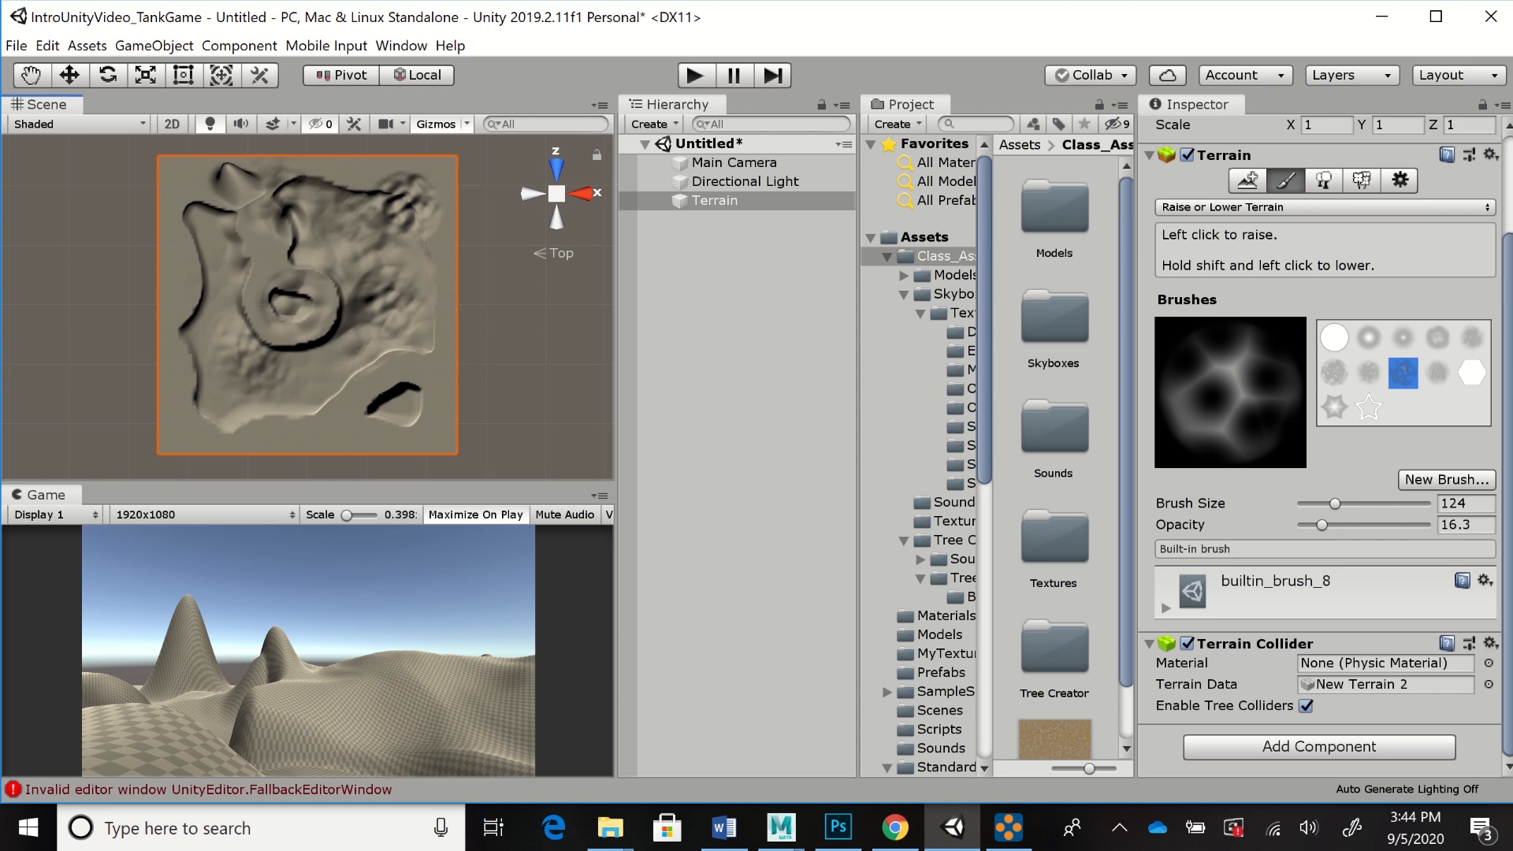
Select the Main Camera for rotation and enlarge the Game view
left_click(733, 163)
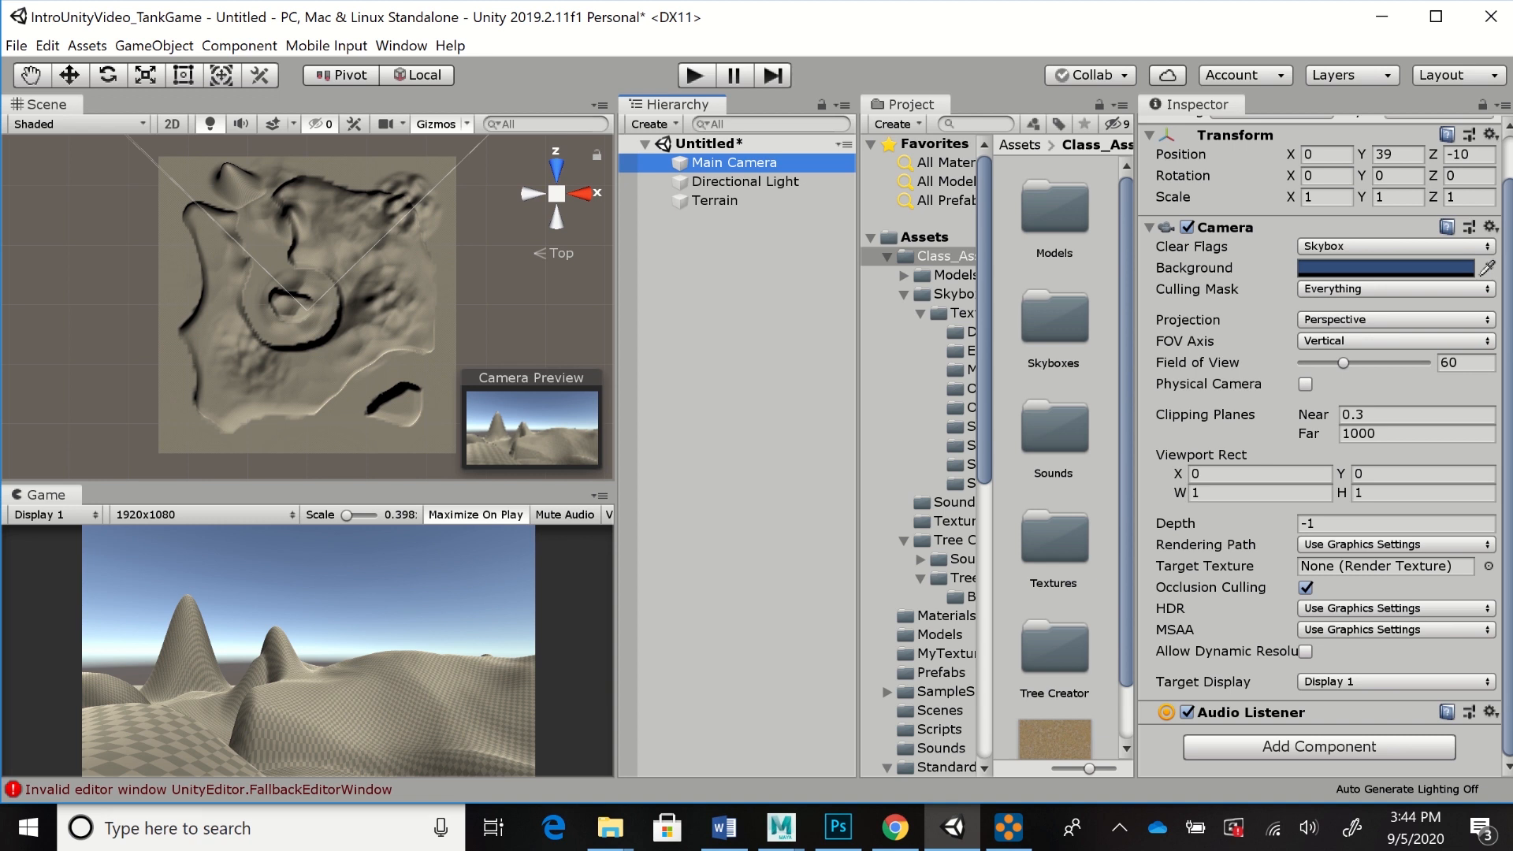
left_click_drag(390, 483, 390, 411)
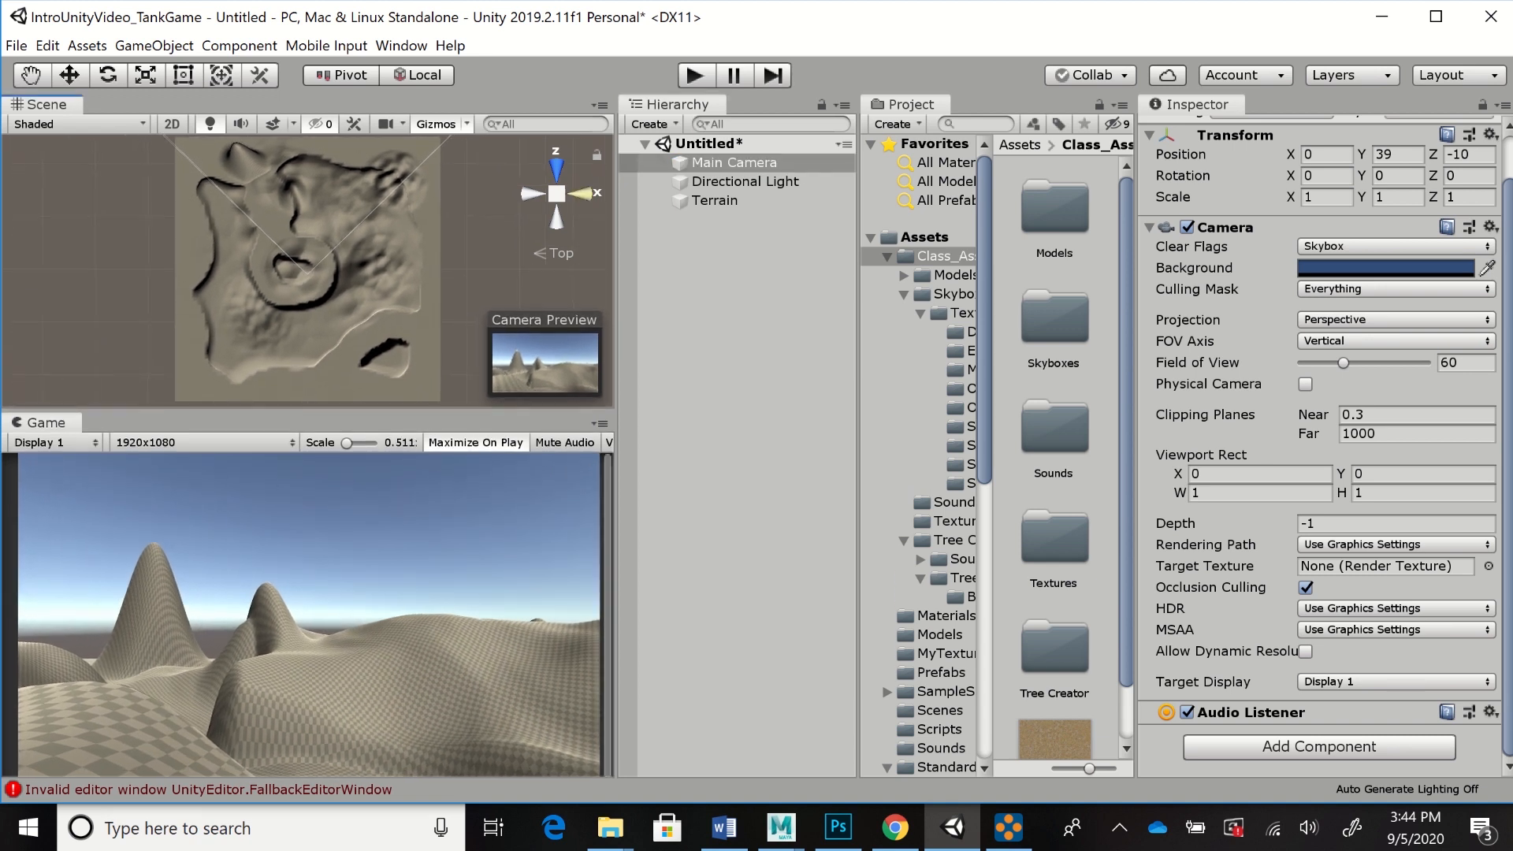
key("e")
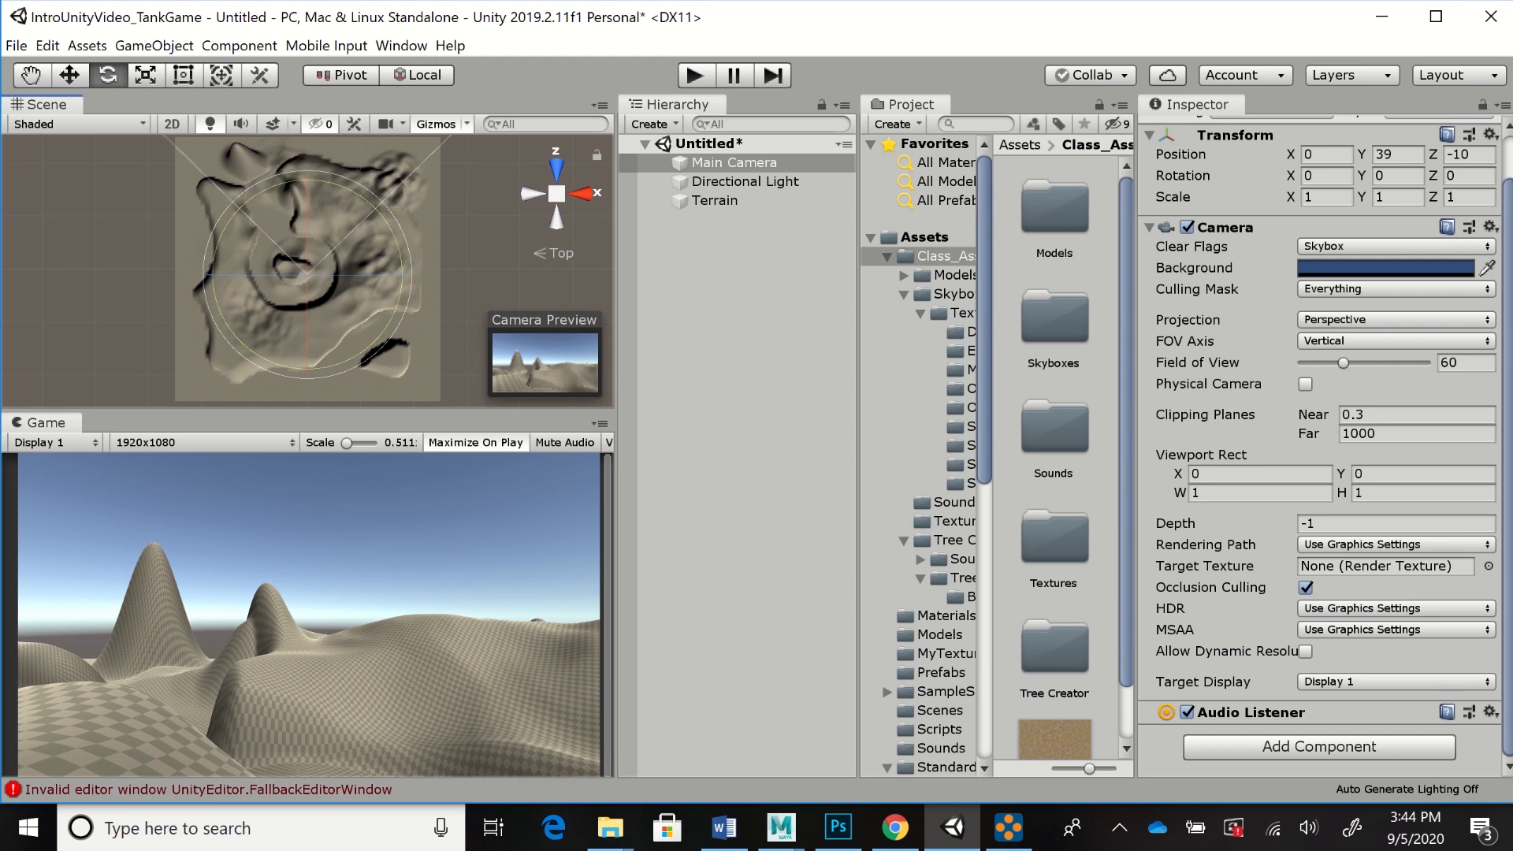
left_click(734, 163)
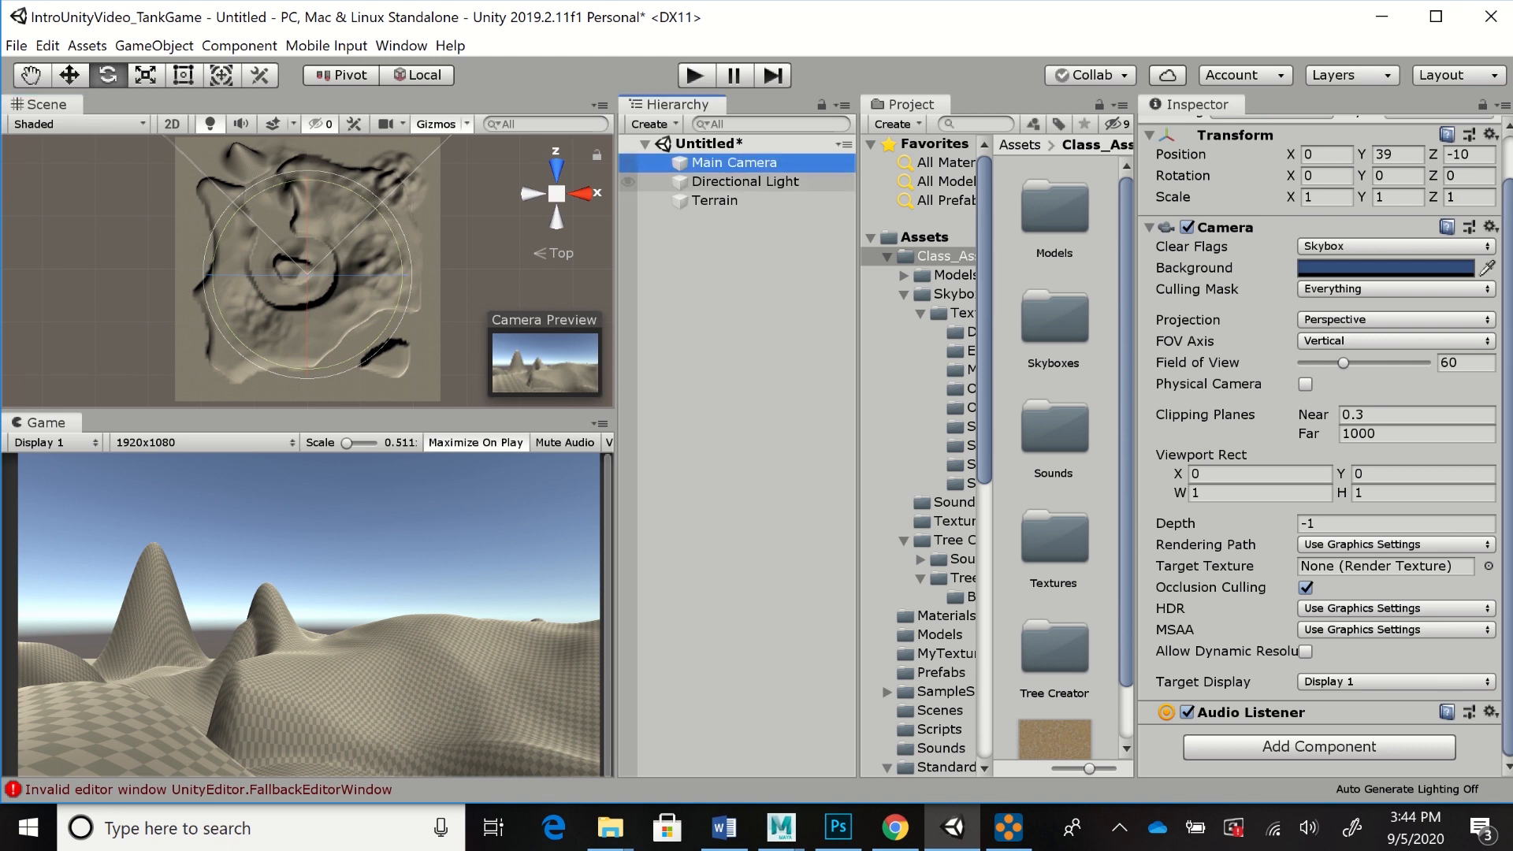
left_click(46, 104)
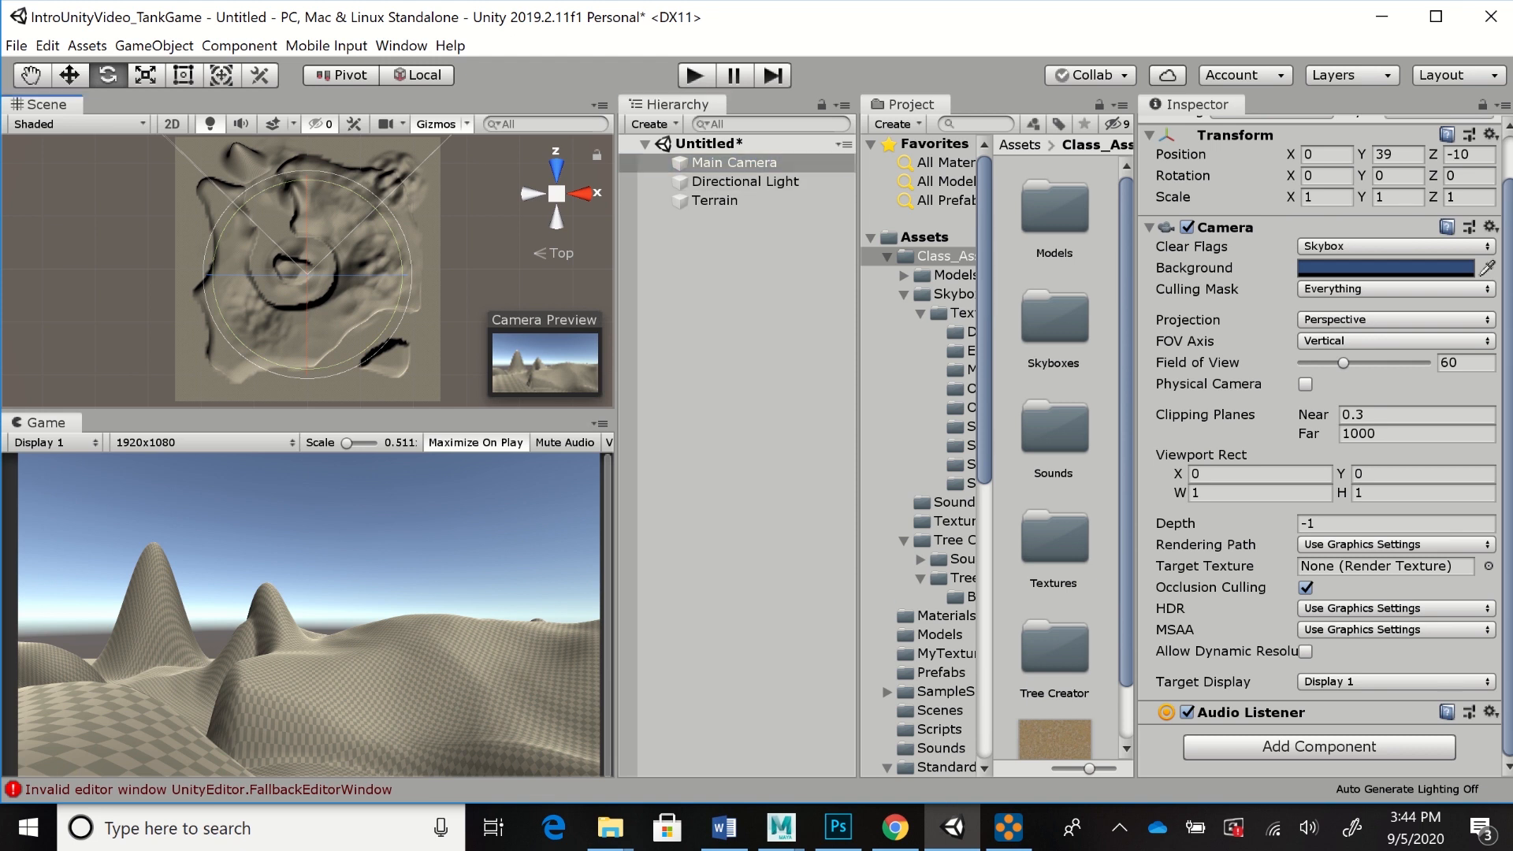
key("q")
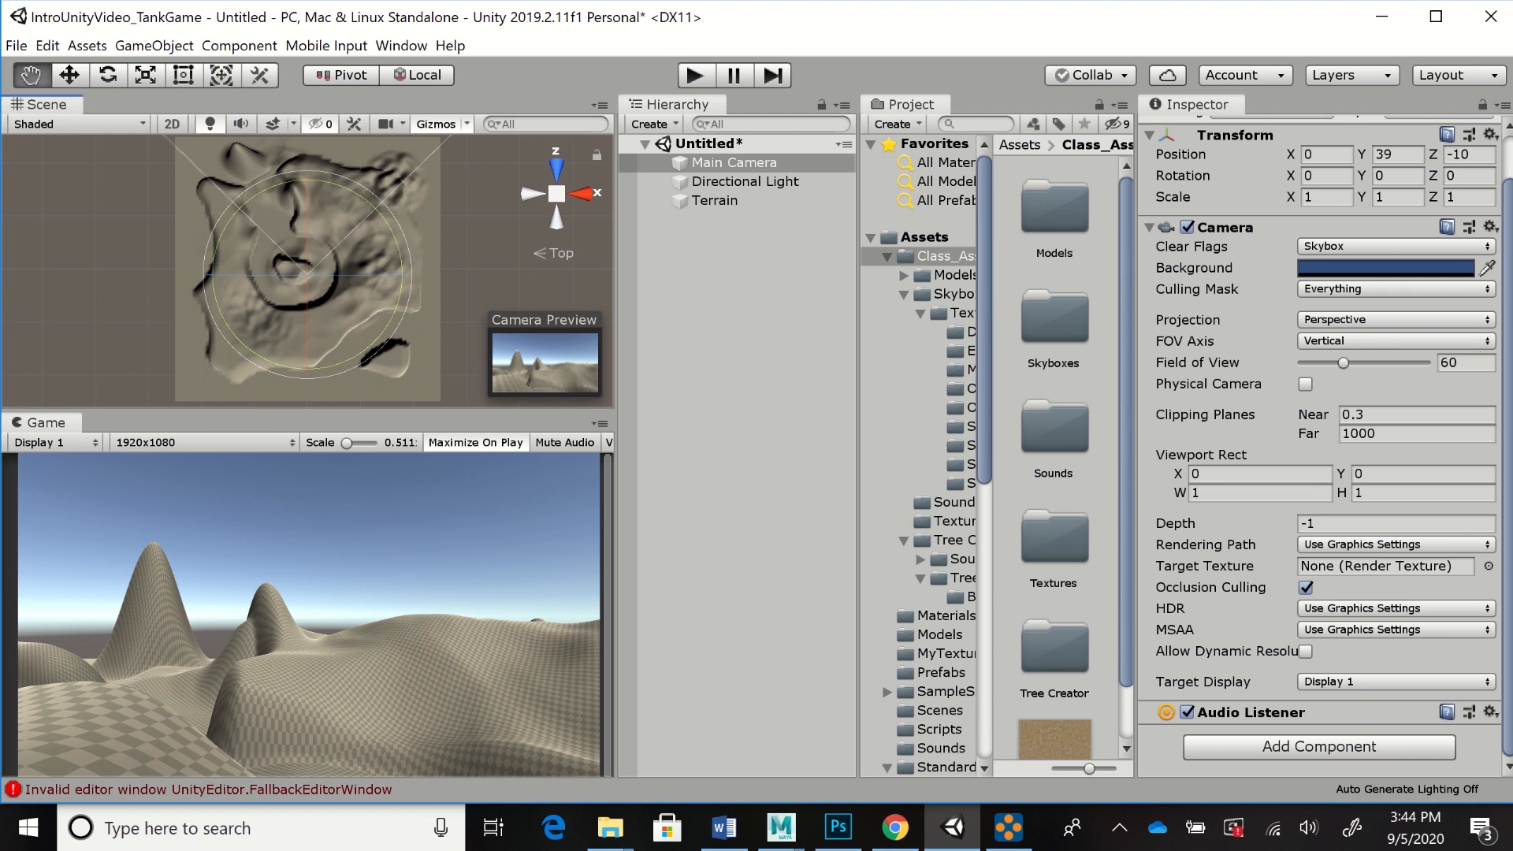
key("e")
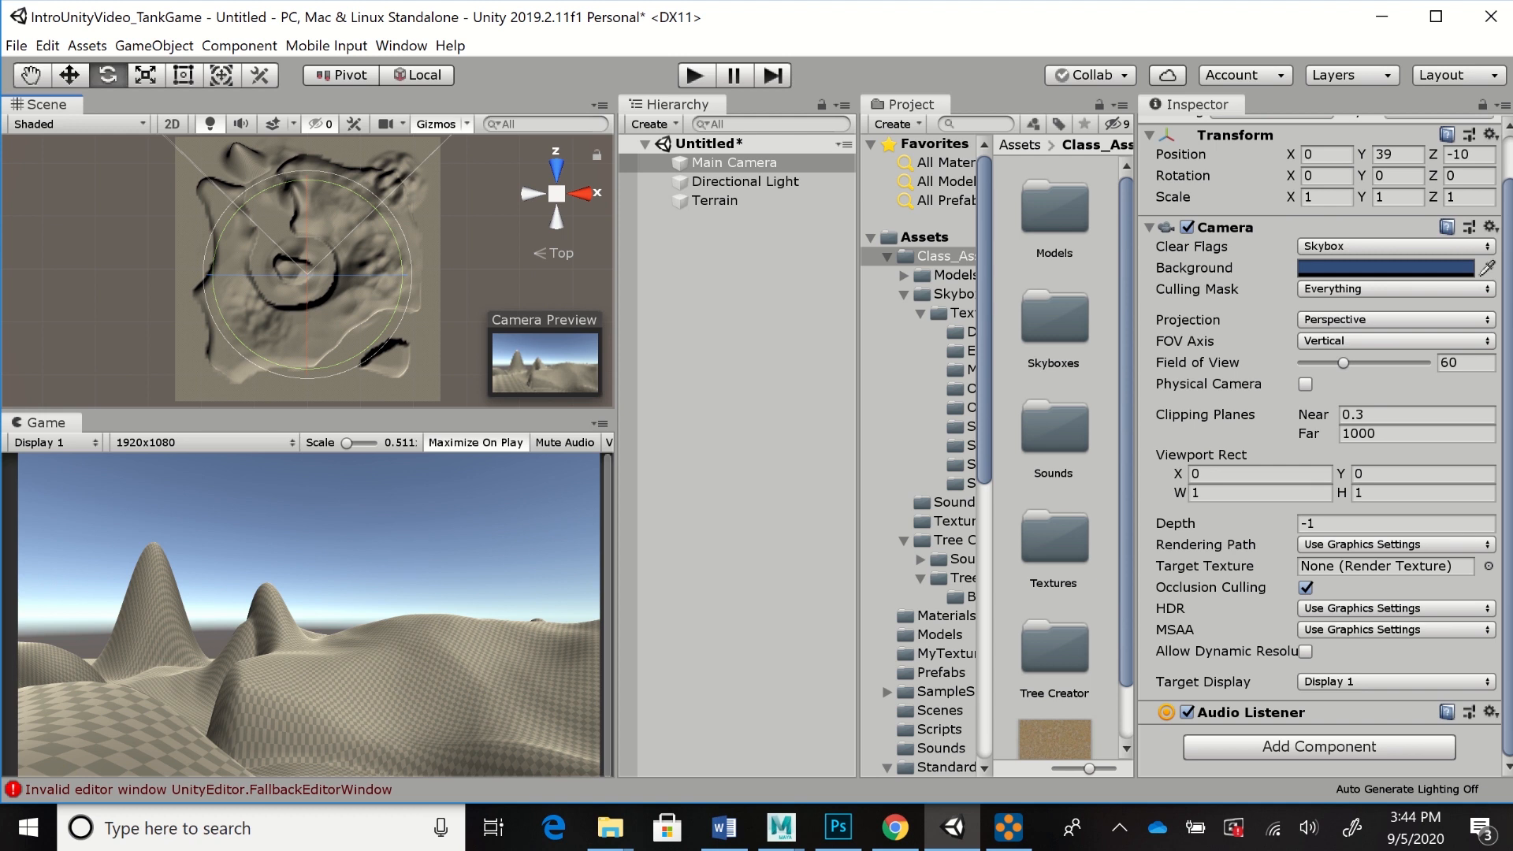
Raise the Main Camera to Y 41 and rotate it to about 179 degrees around Y, tilted about 12 degrees upward
key("q")
left_click_drag(316, 315, 322, 170, "alt")
key("e")
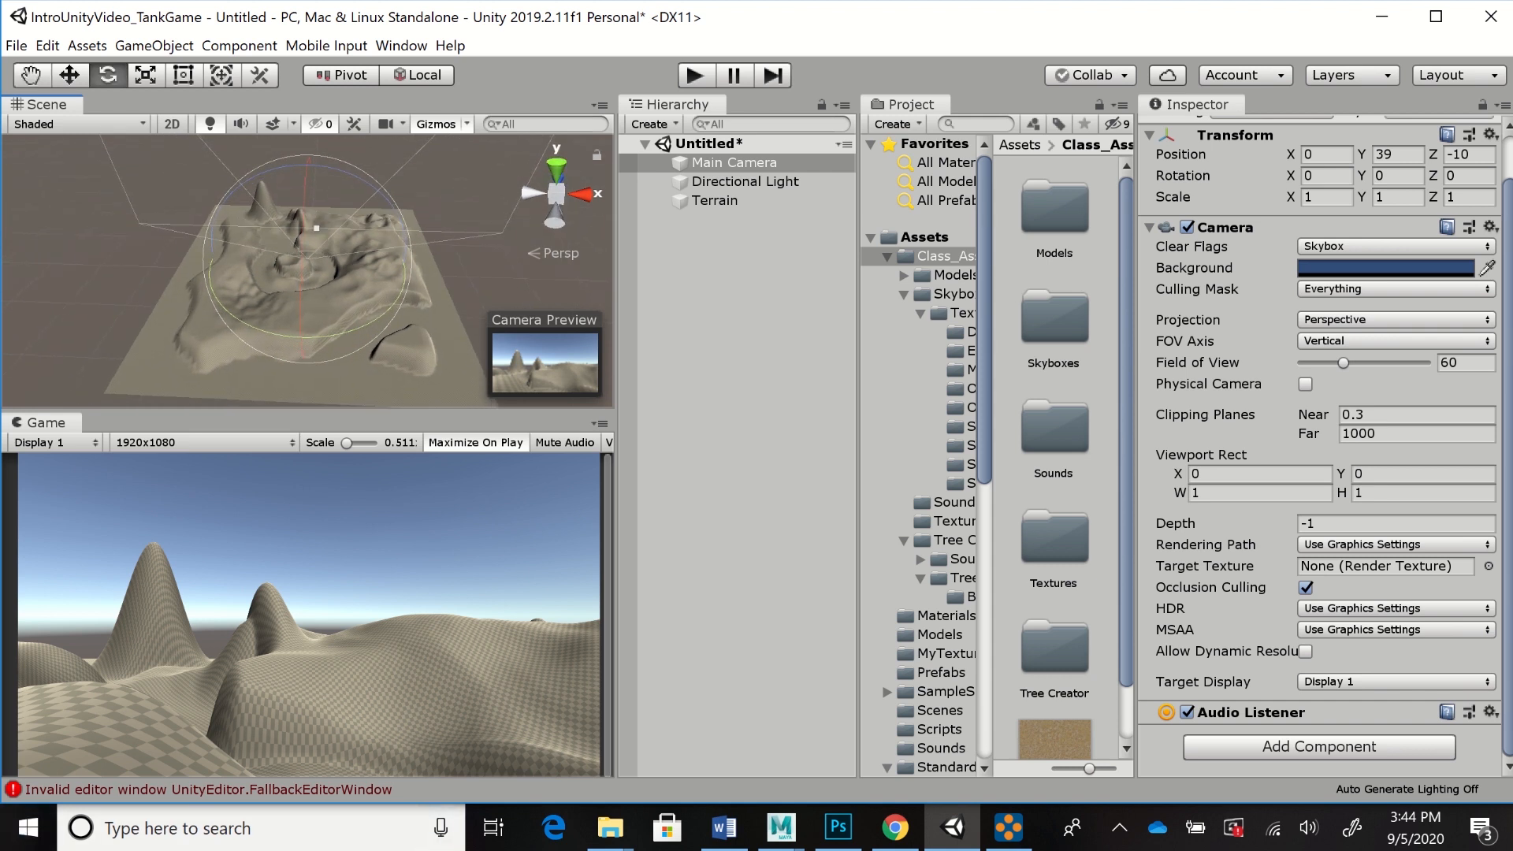
scroll(307, 272, "up", 8)
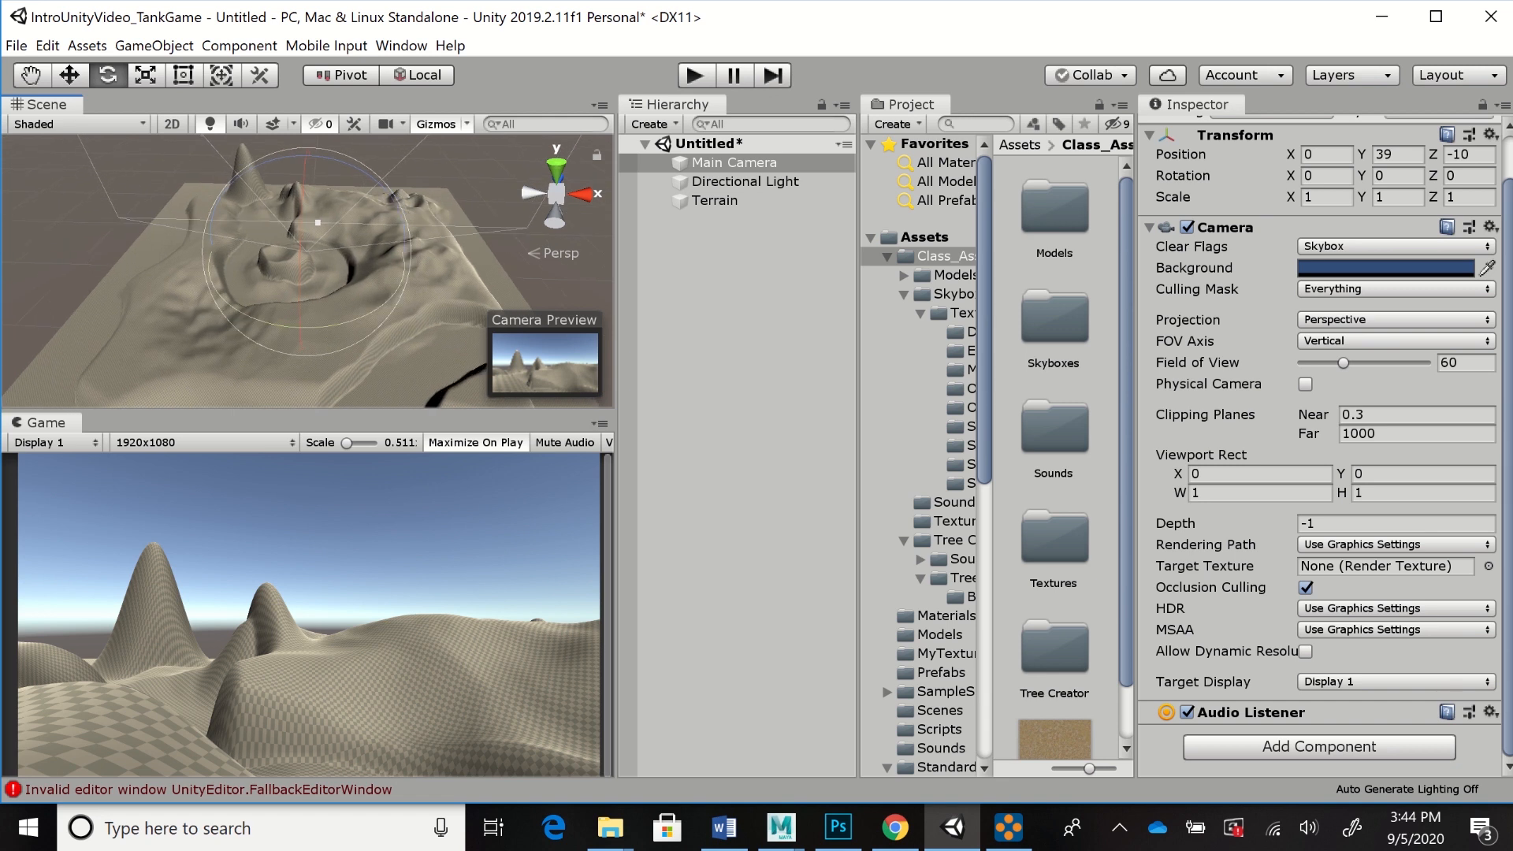
key("w")
mouse_move(306, 157)
left_mouse_down()
mouse_move(305, 141)
mouse_move(306, 160)
left_mouse_up()
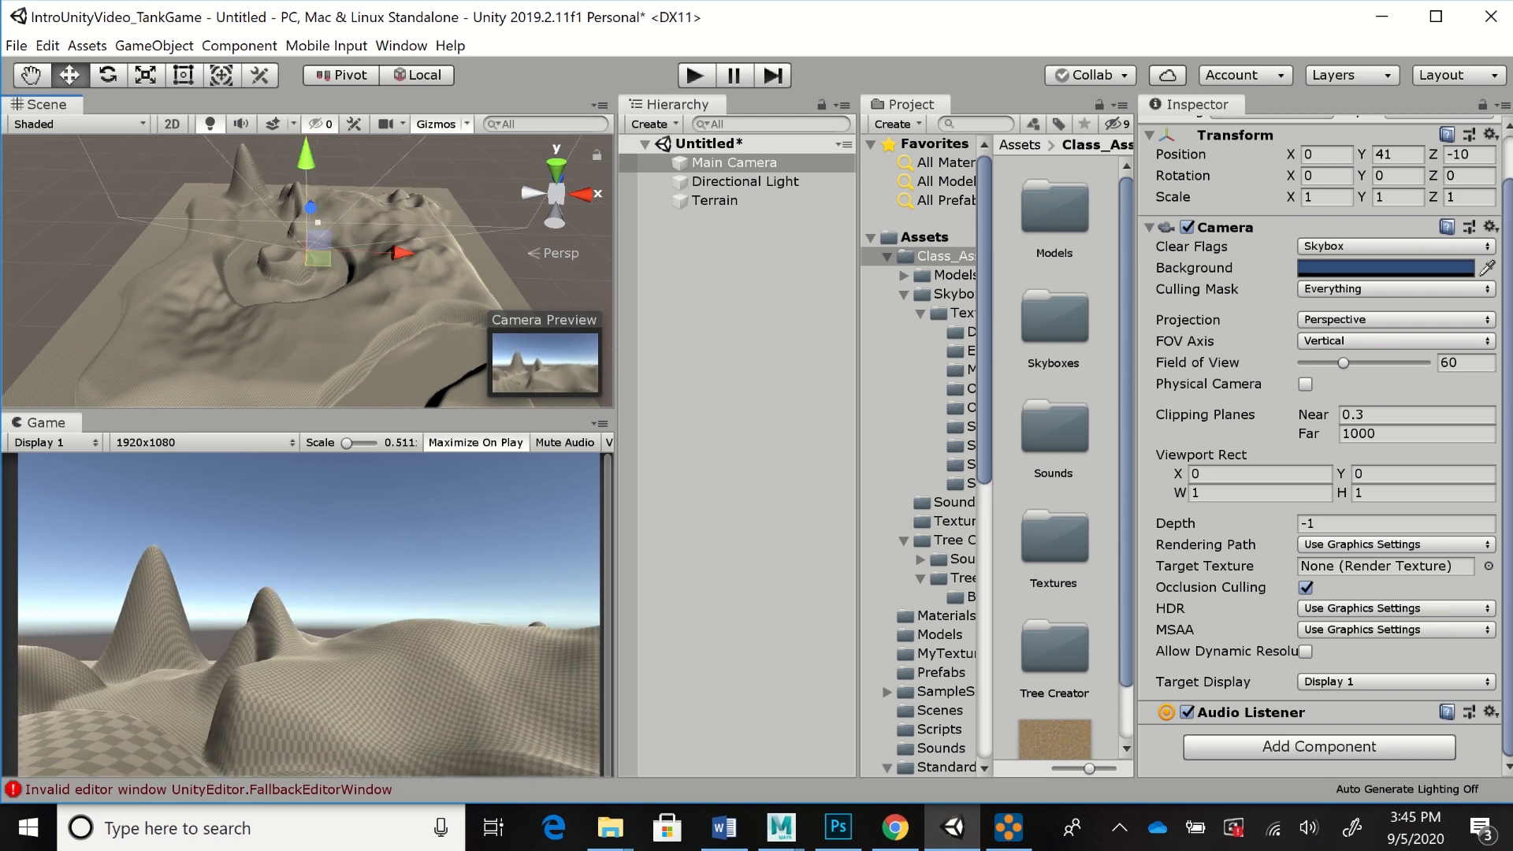
key("e")
left_click_drag(305, 300, 278, 223)
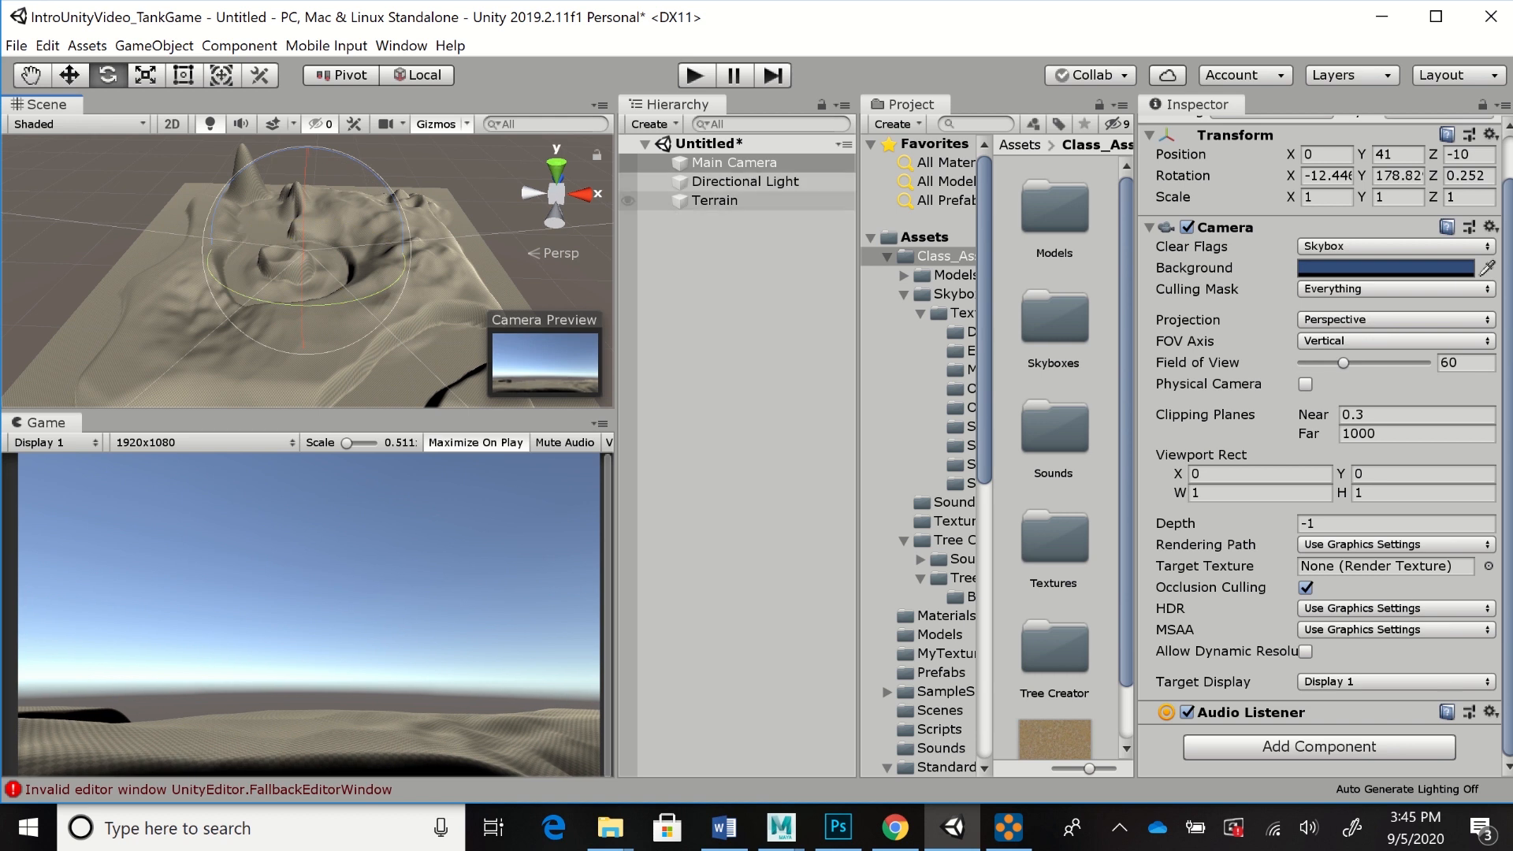
Select the terrain and switch its paint tool to Set Height
left_click(716, 201)
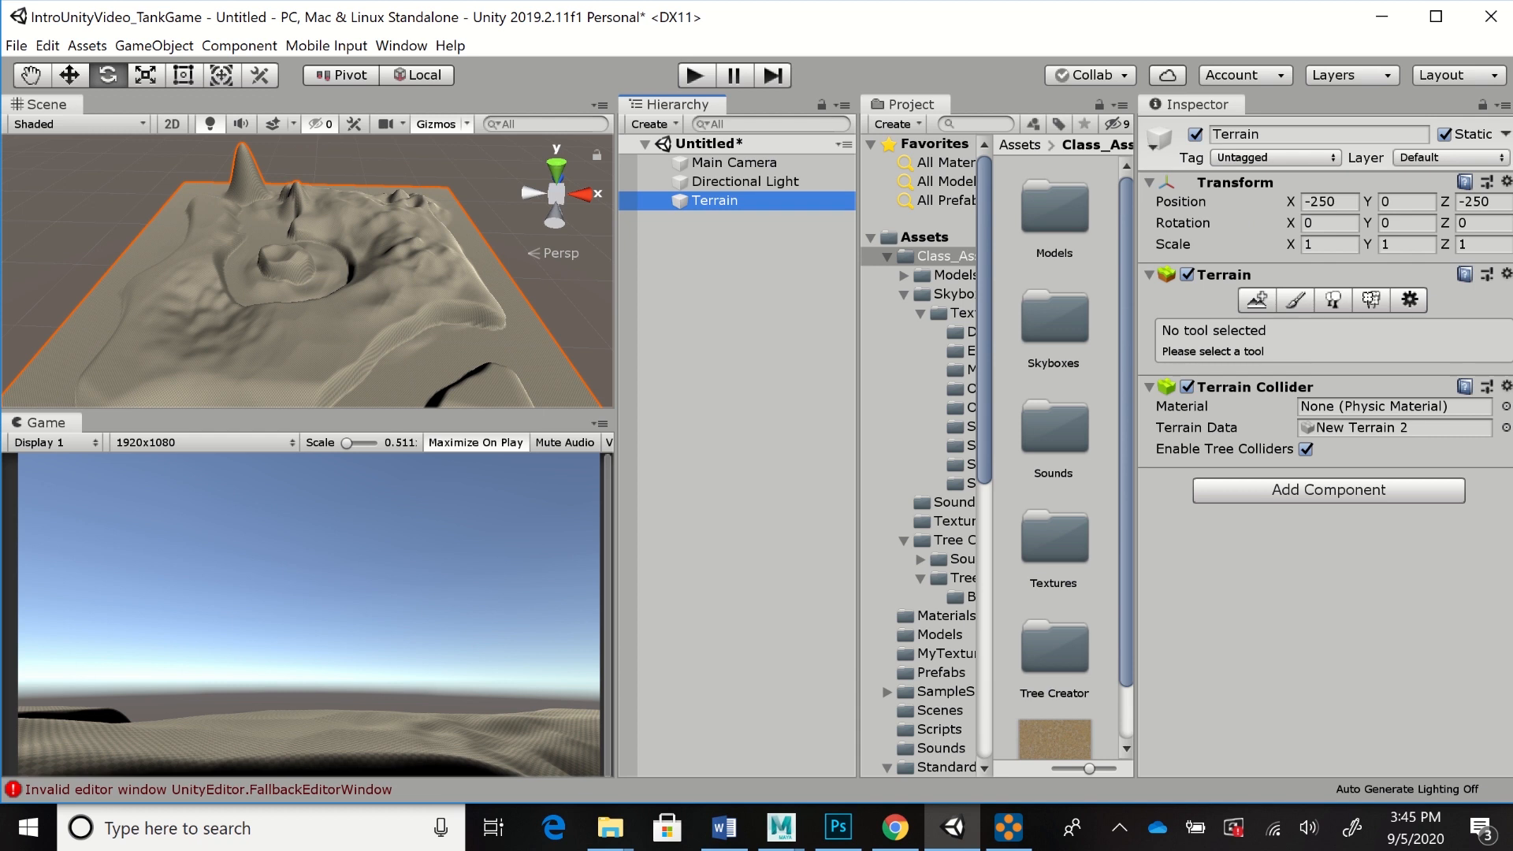
left_click(1294, 300)
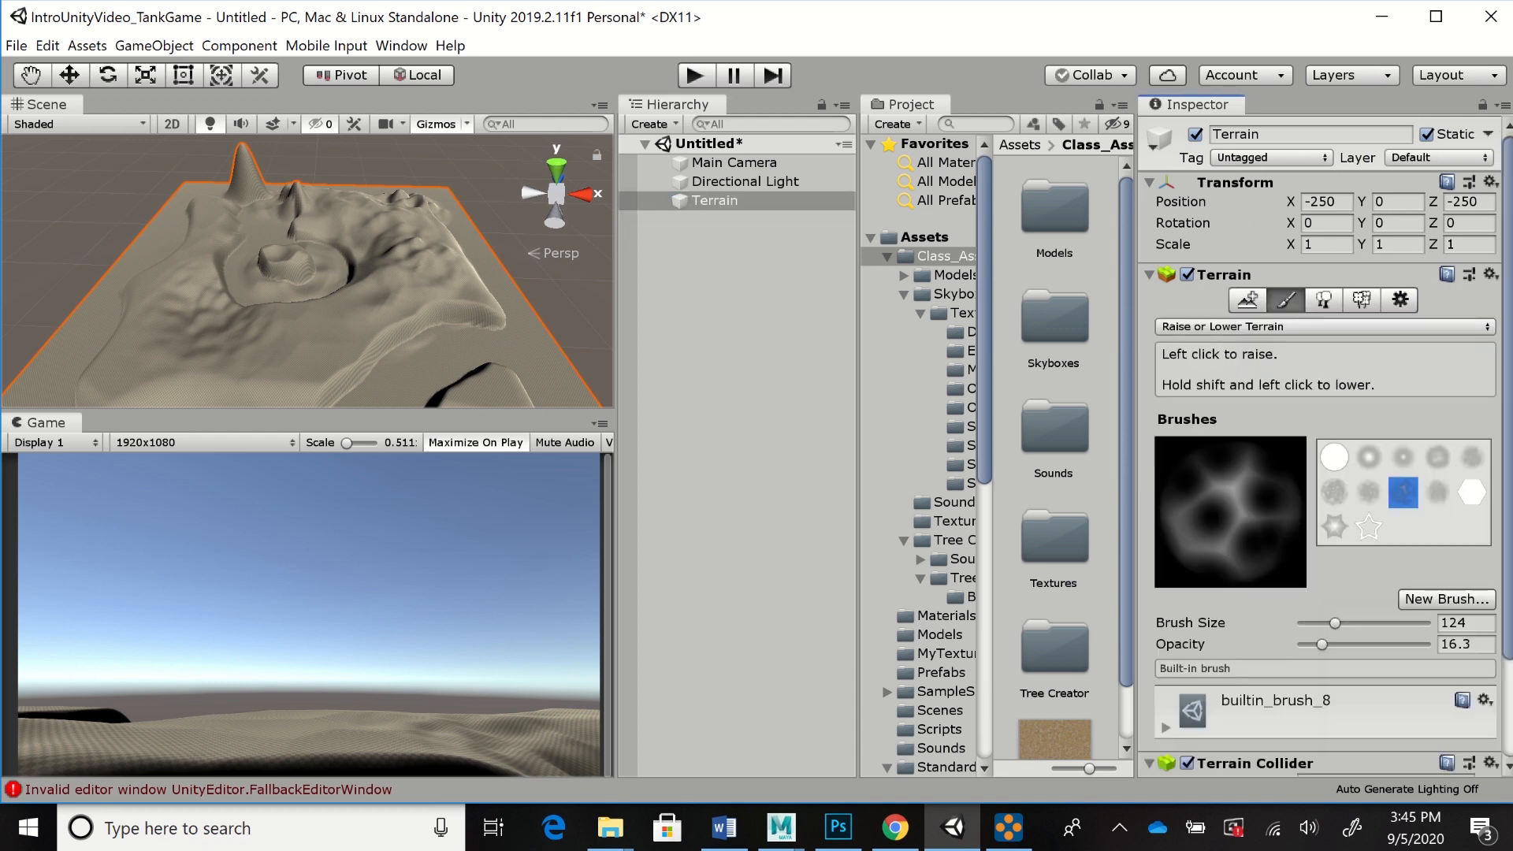
left_click(1308, 327)
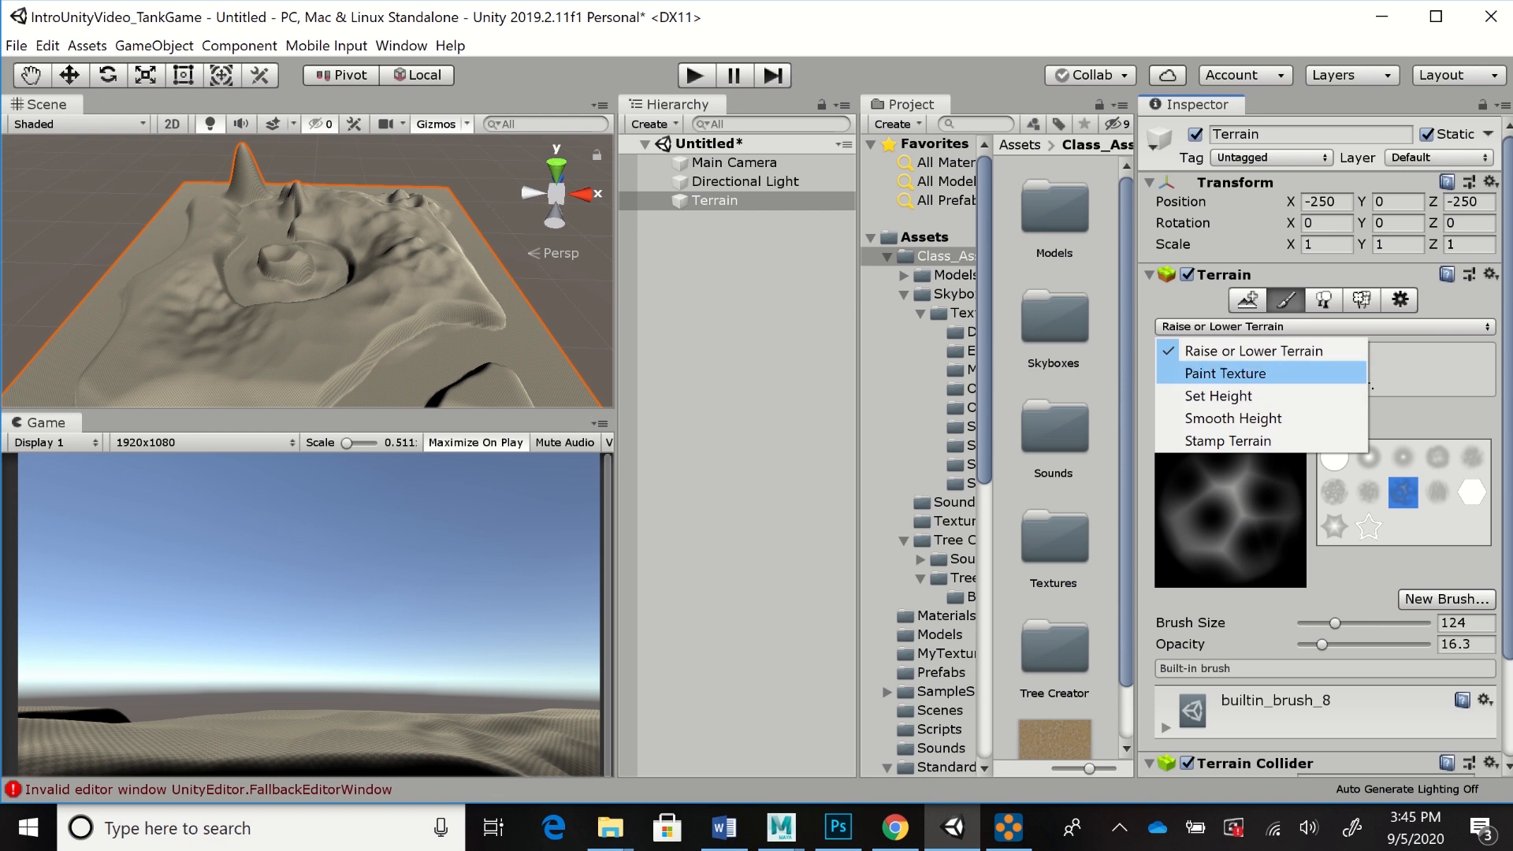
left_click(1254, 351)
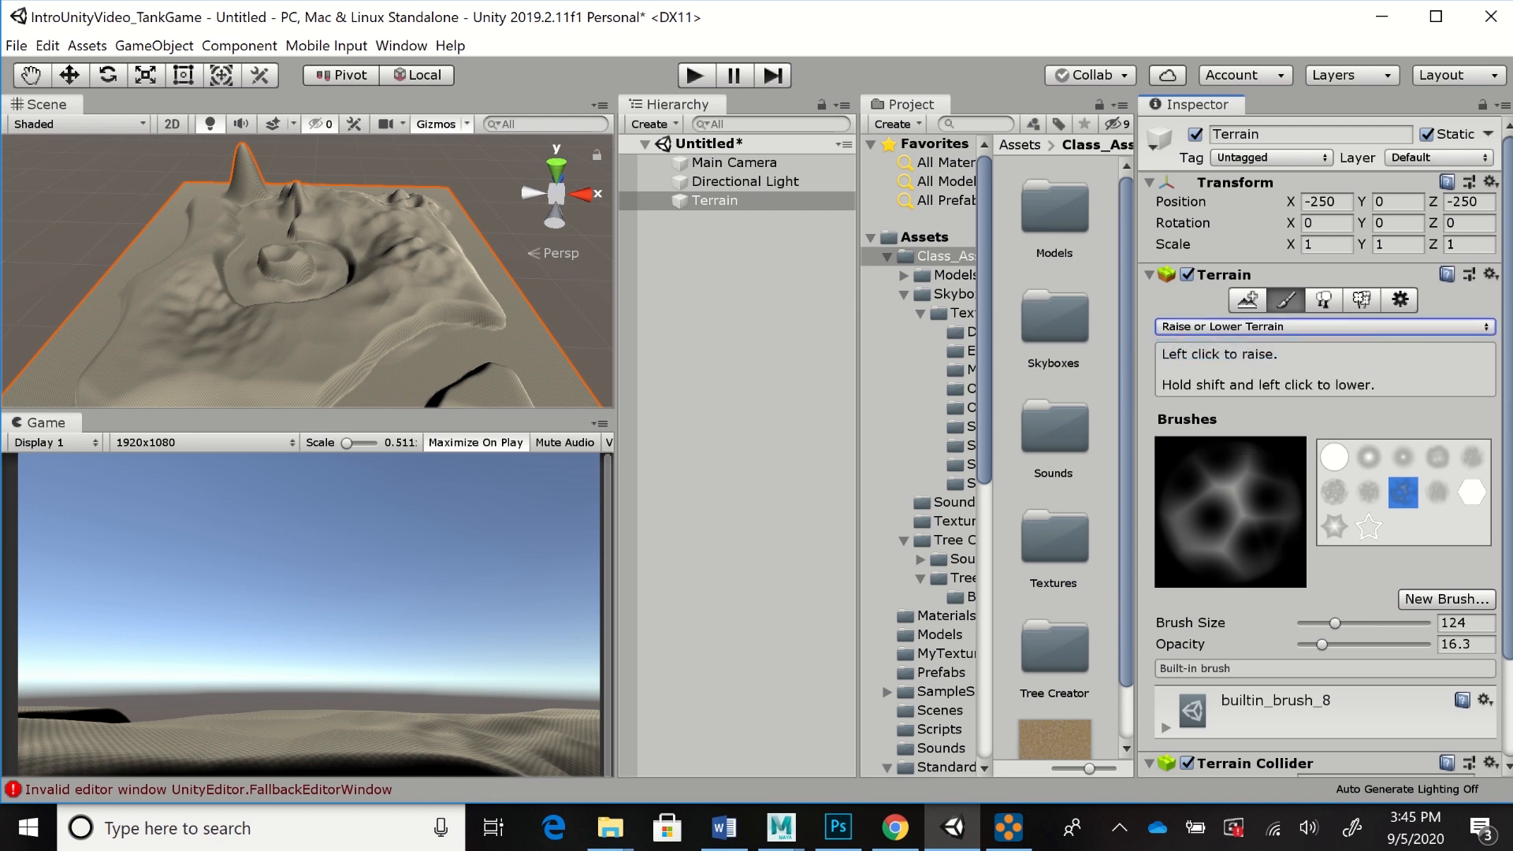
scroll(1323, 445, "down", 3)
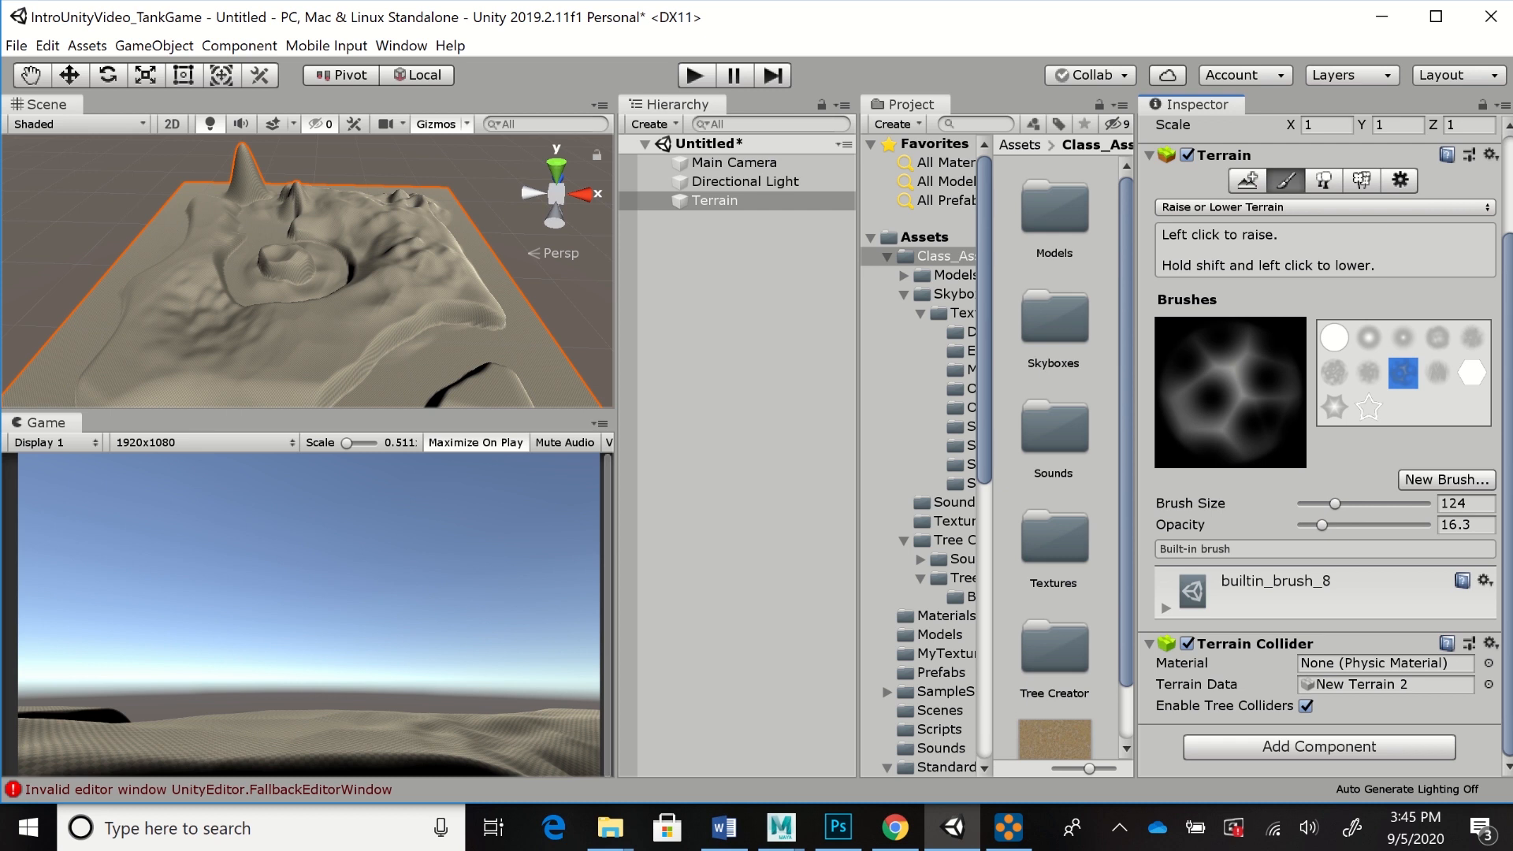
left_click(1282, 207)
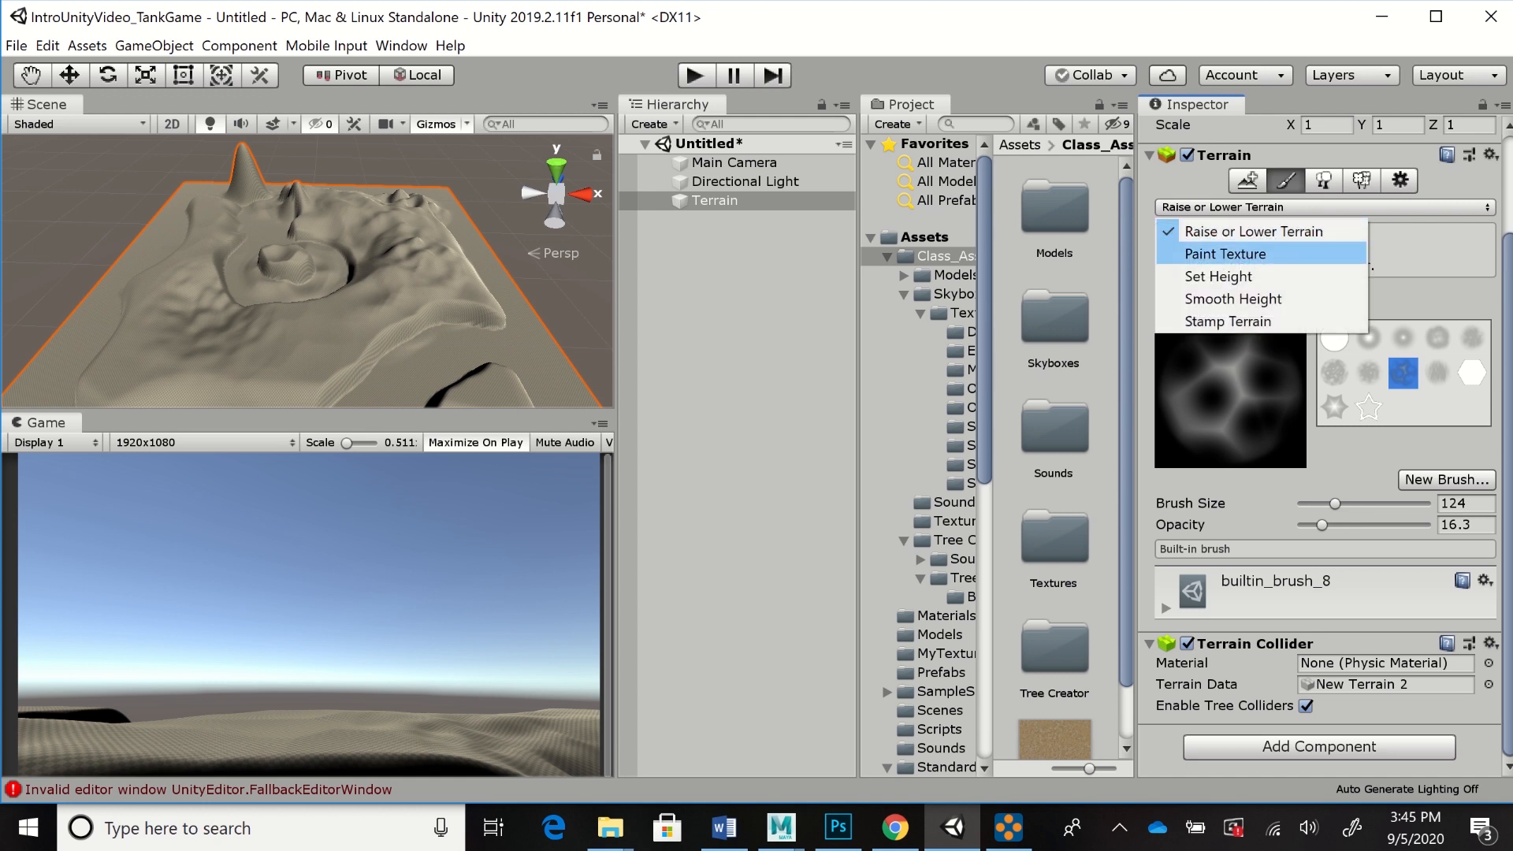
left_click(1218, 276)
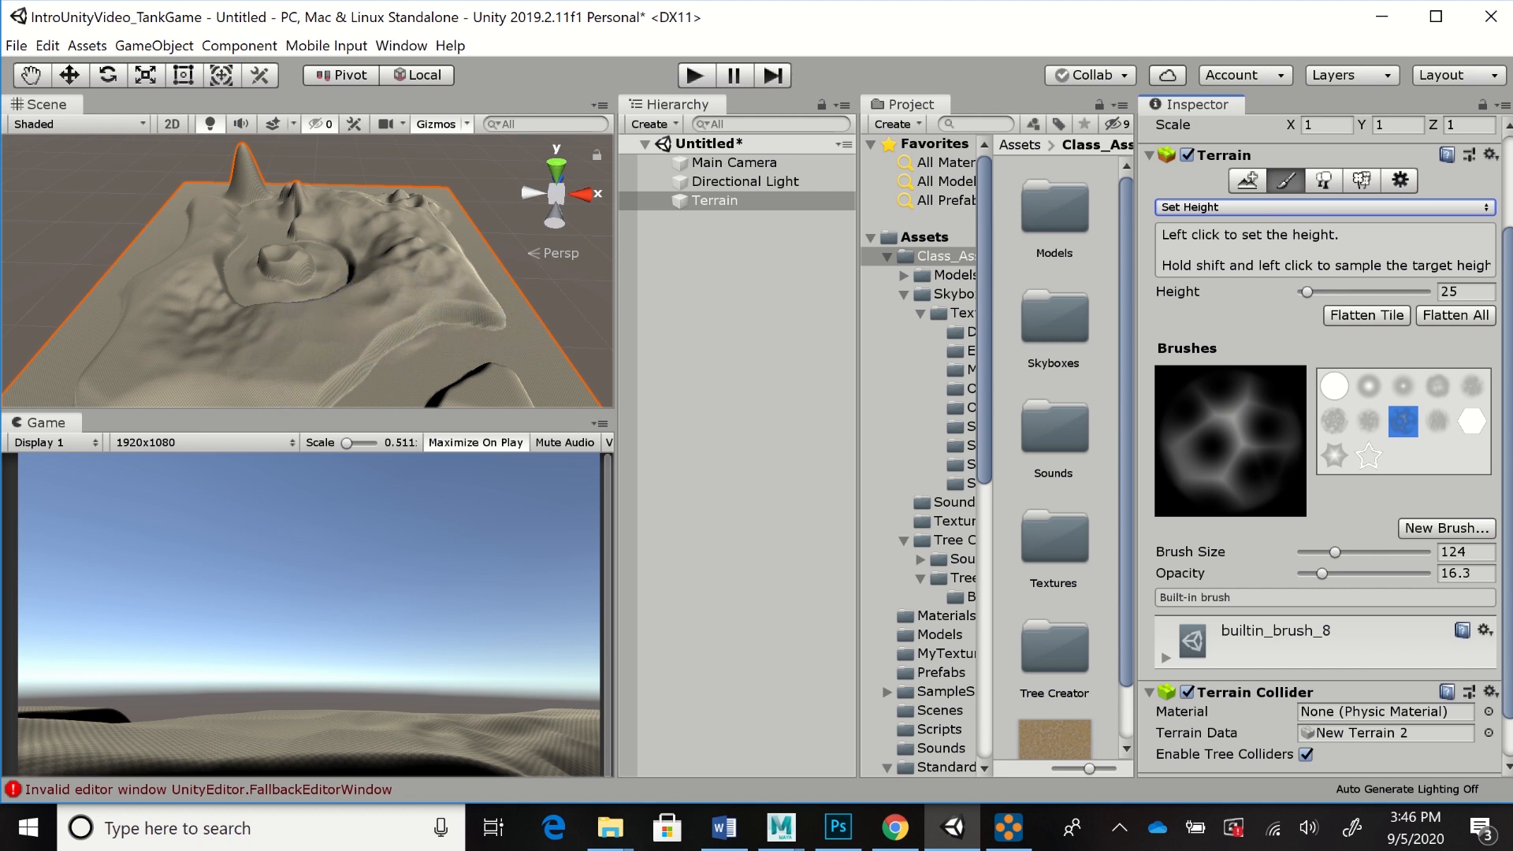
Set the target height to 50 and paint a flat-topped hill south of the central ring with builtin_brush_2 at size 102
left_click_drag(1460, 292, 1440, 292)
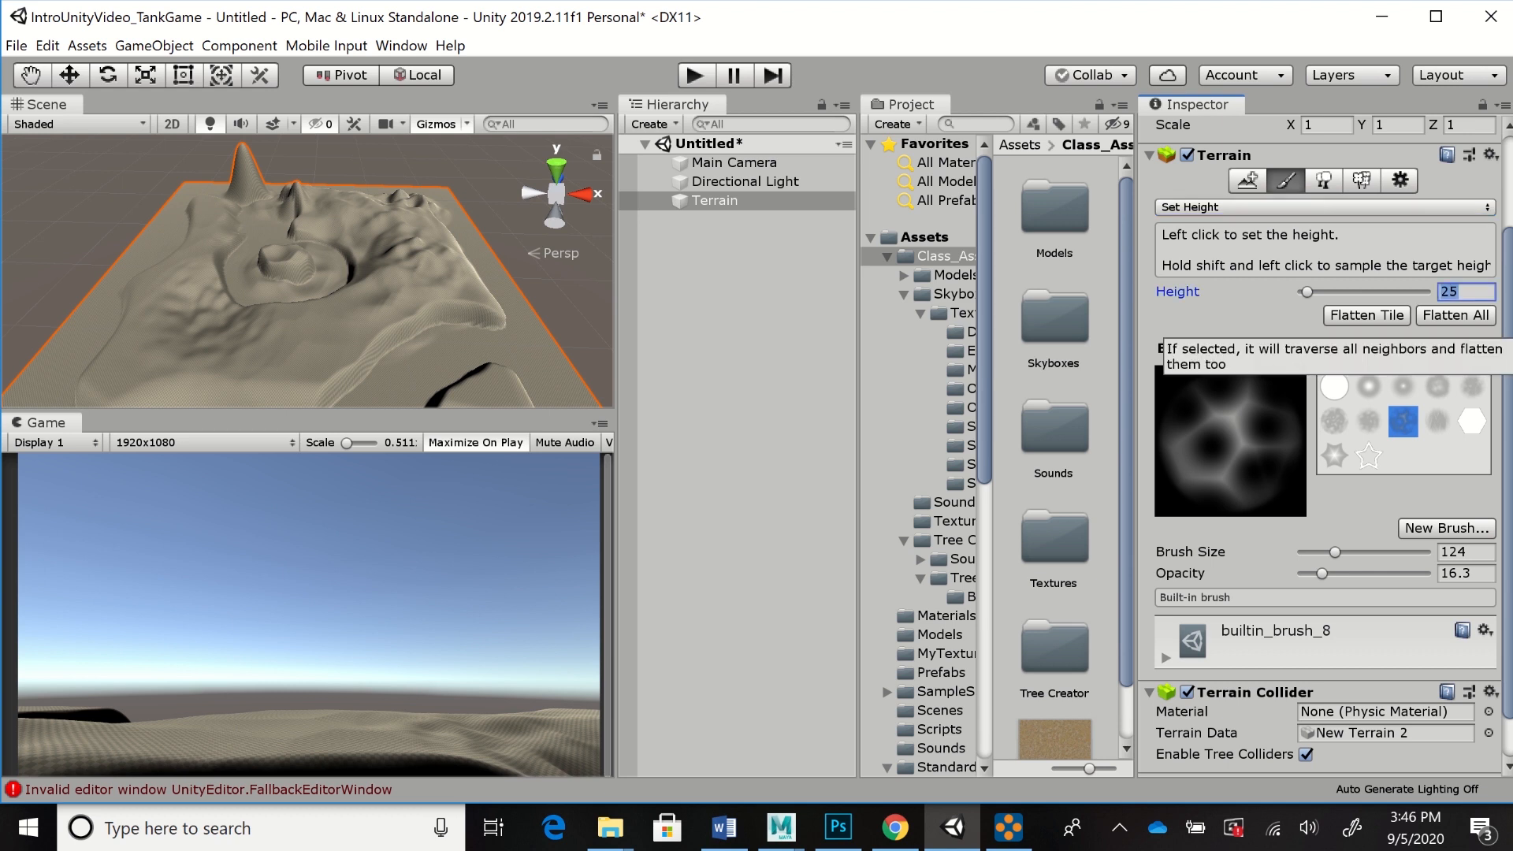
type("50")
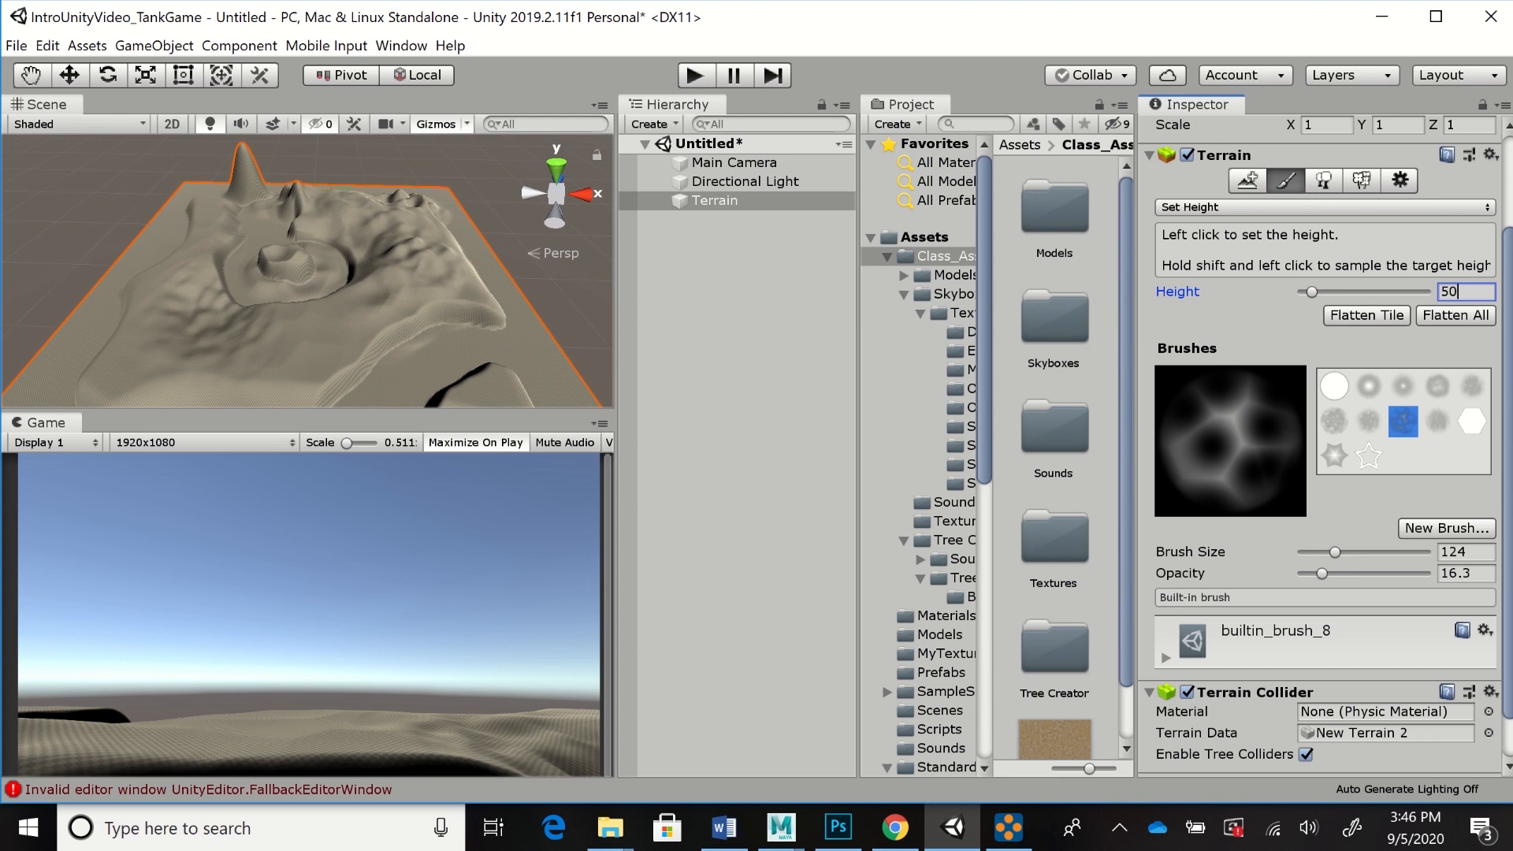
left_click(1369, 386)
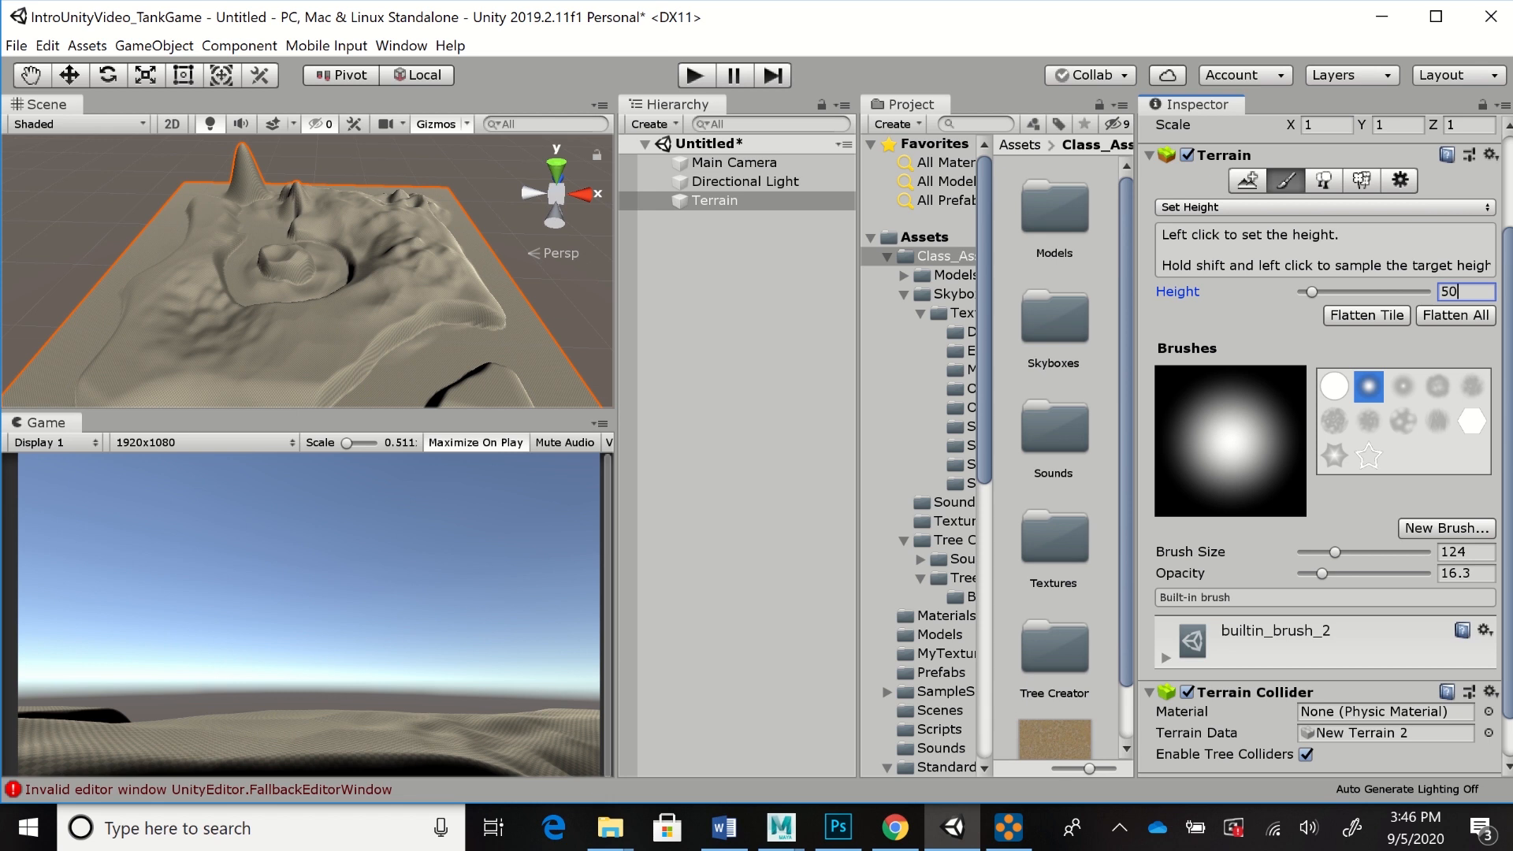
left_click_drag(1334, 552, 1329, 552)
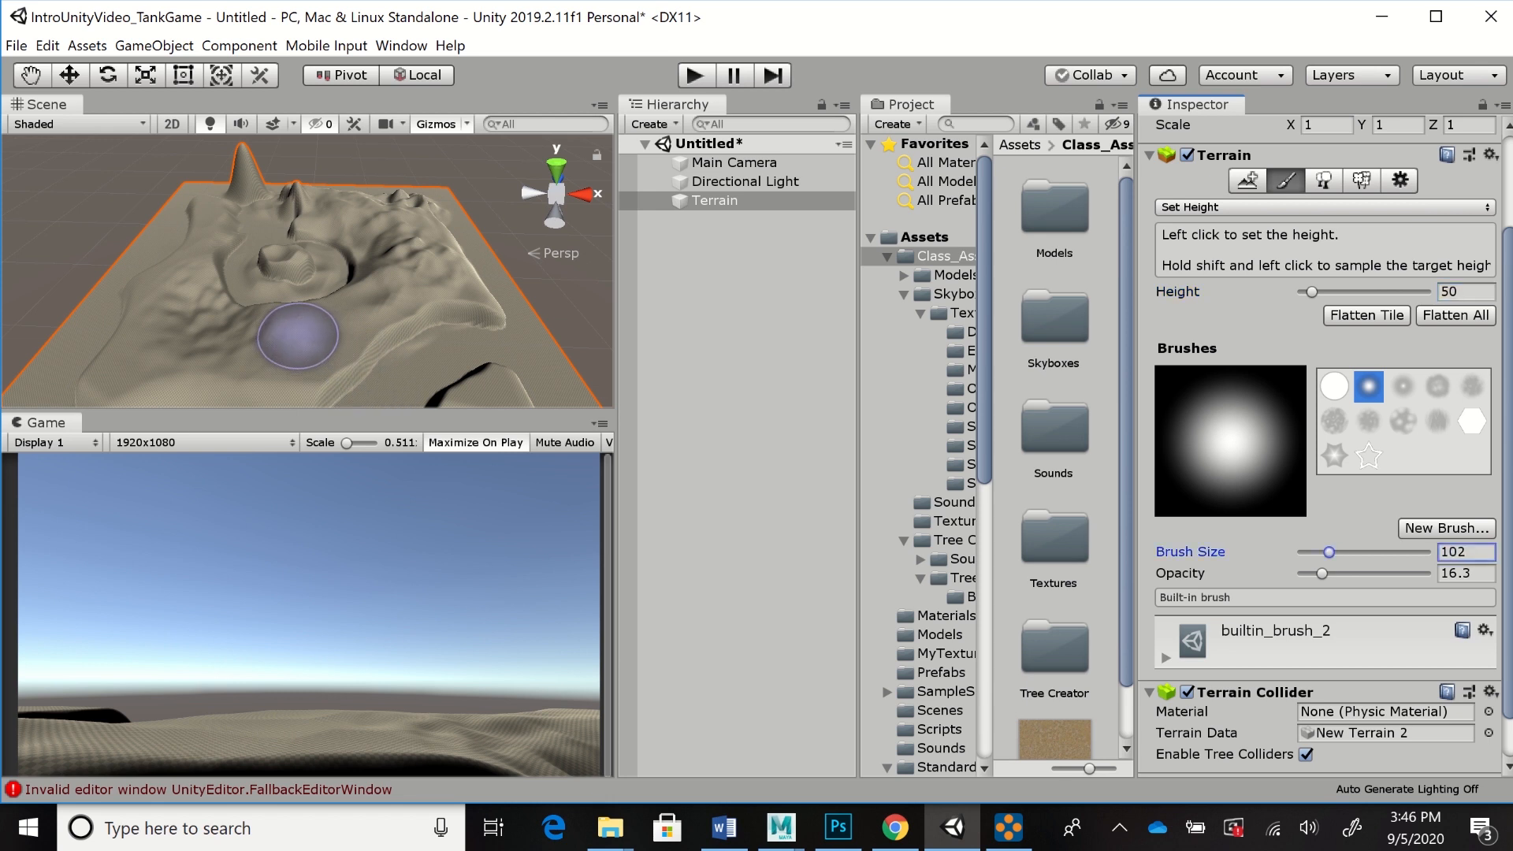
left_click_drag(297, 335, 301, 333)
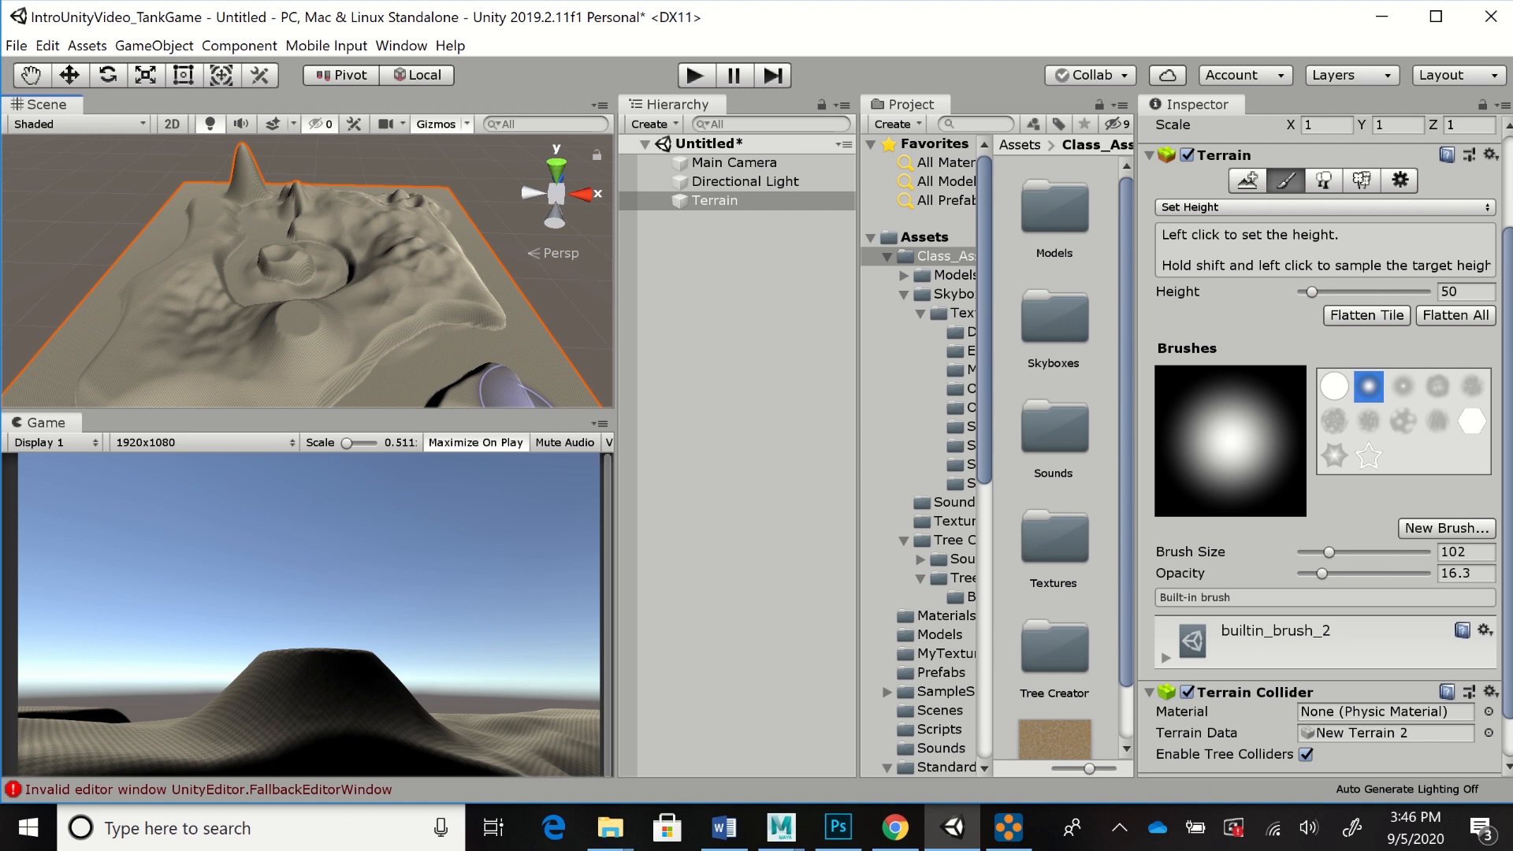
Set the target height to 100 and build the flat-topped hill up into a tall volcano cone
left_click(1459, 292)
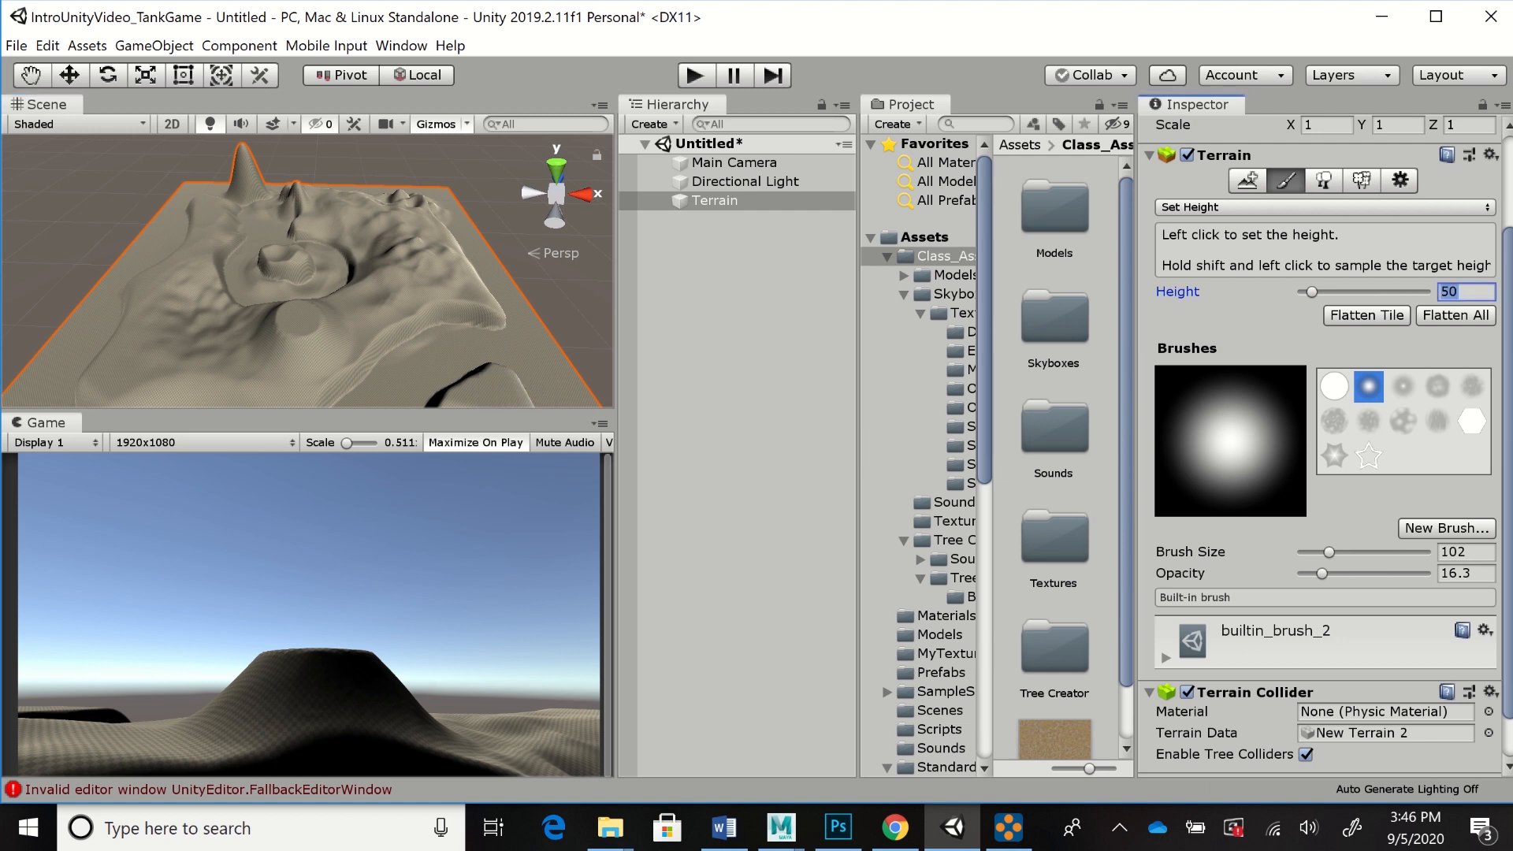
type("100")
mouse_move(303, 327)
left_mouse_down()
mouse_move(302, 276)
mouse_move(301, 311)
left_mouse_up()
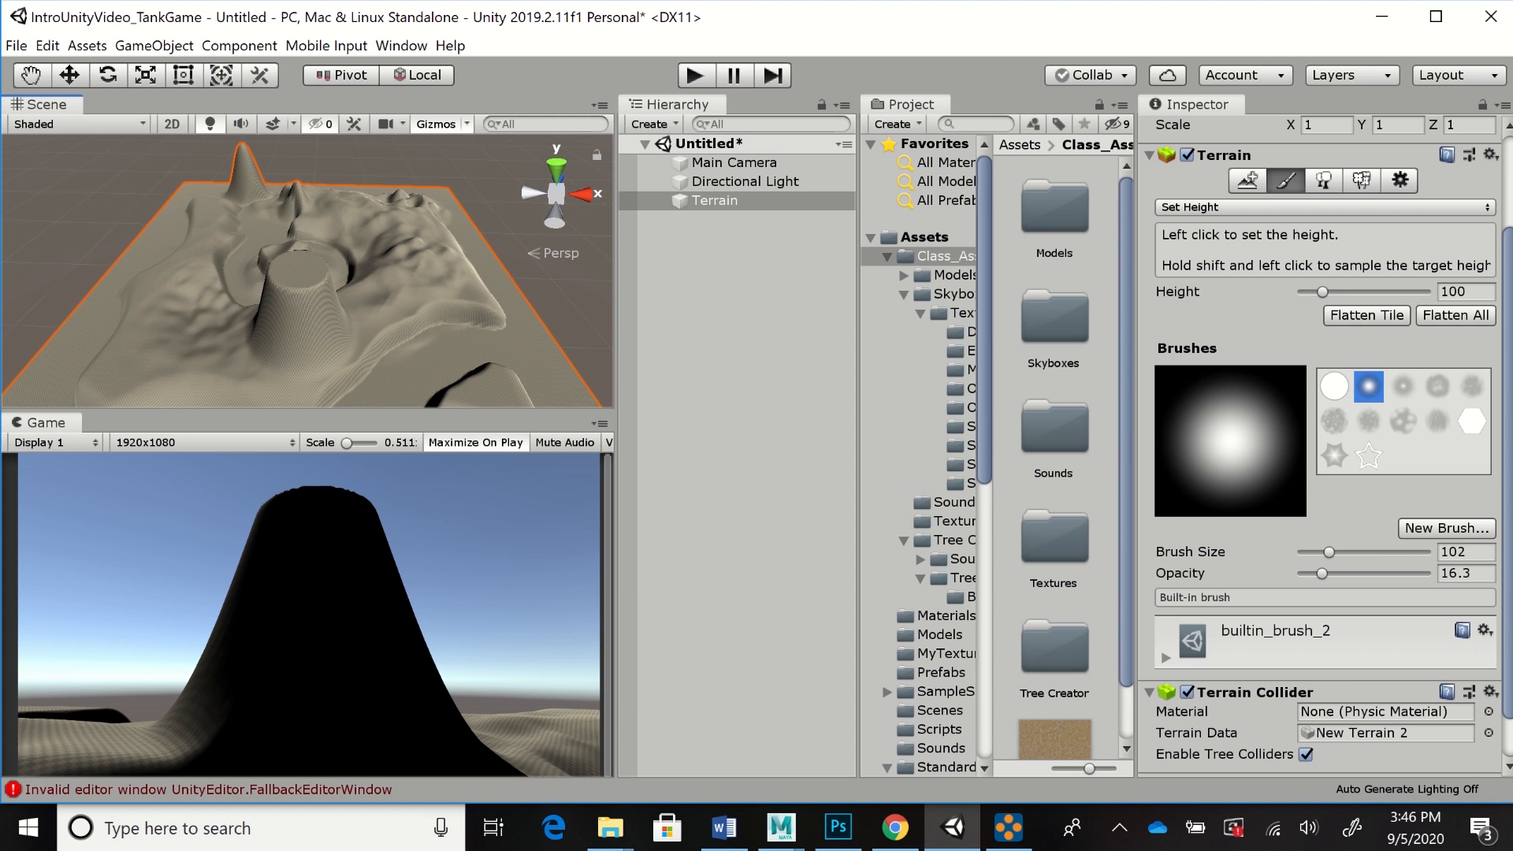
Carve a crater into the cone's summit with brush size 40, opacity 20.1 and target height 20
left_click_drag(1329, 552, 1310, 553)
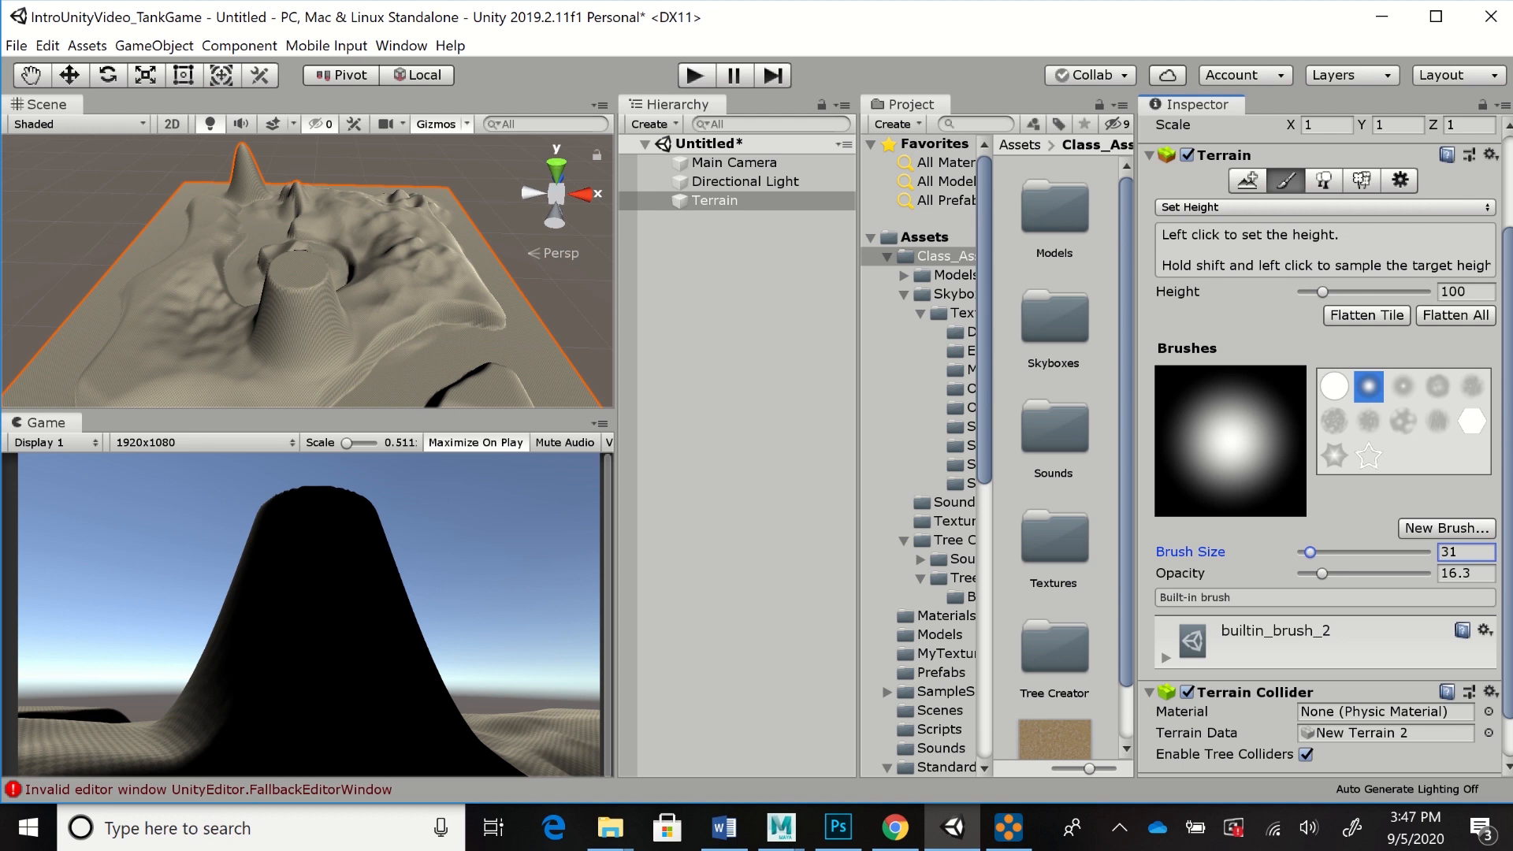
left_click_drag(1309, 552, 1312, 553)
left_click_drag(1322, 574, 1326, 574)
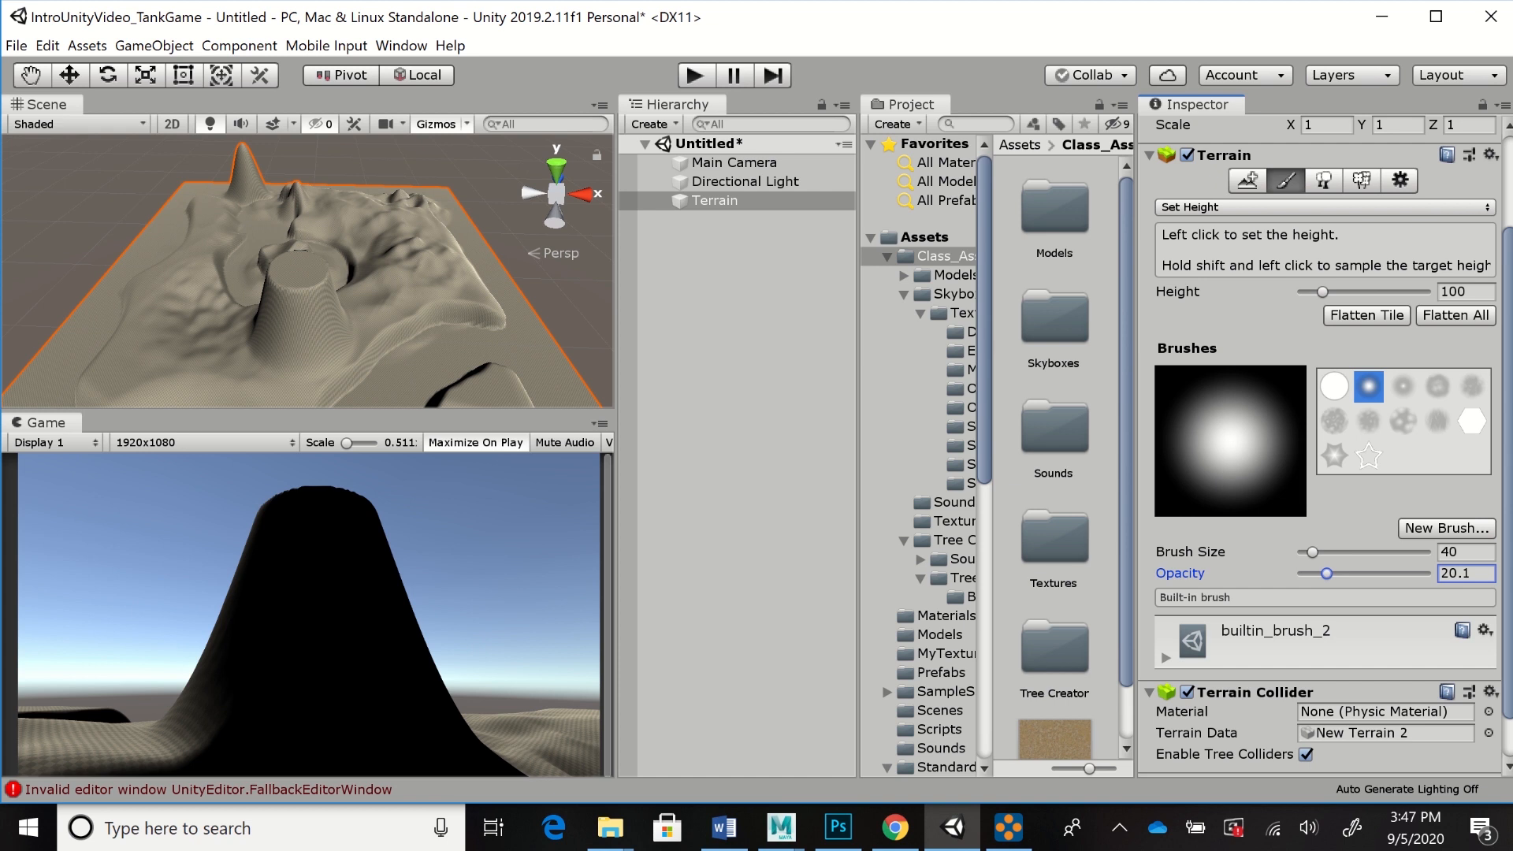
left_click_drag(1471, 293, 1437, 292)
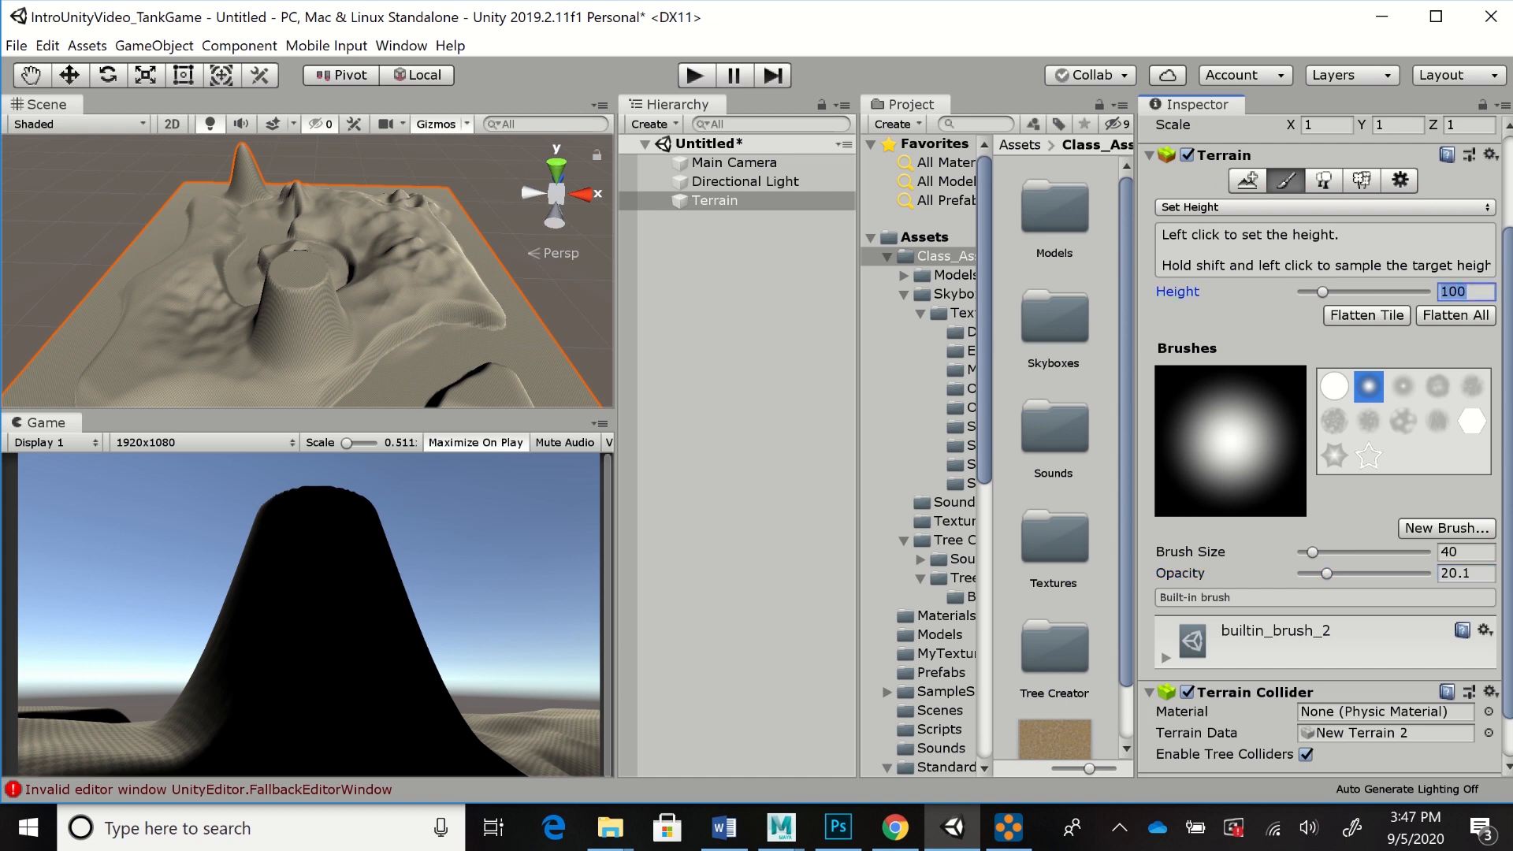
type("20")
left_click(298, 269, "shift")
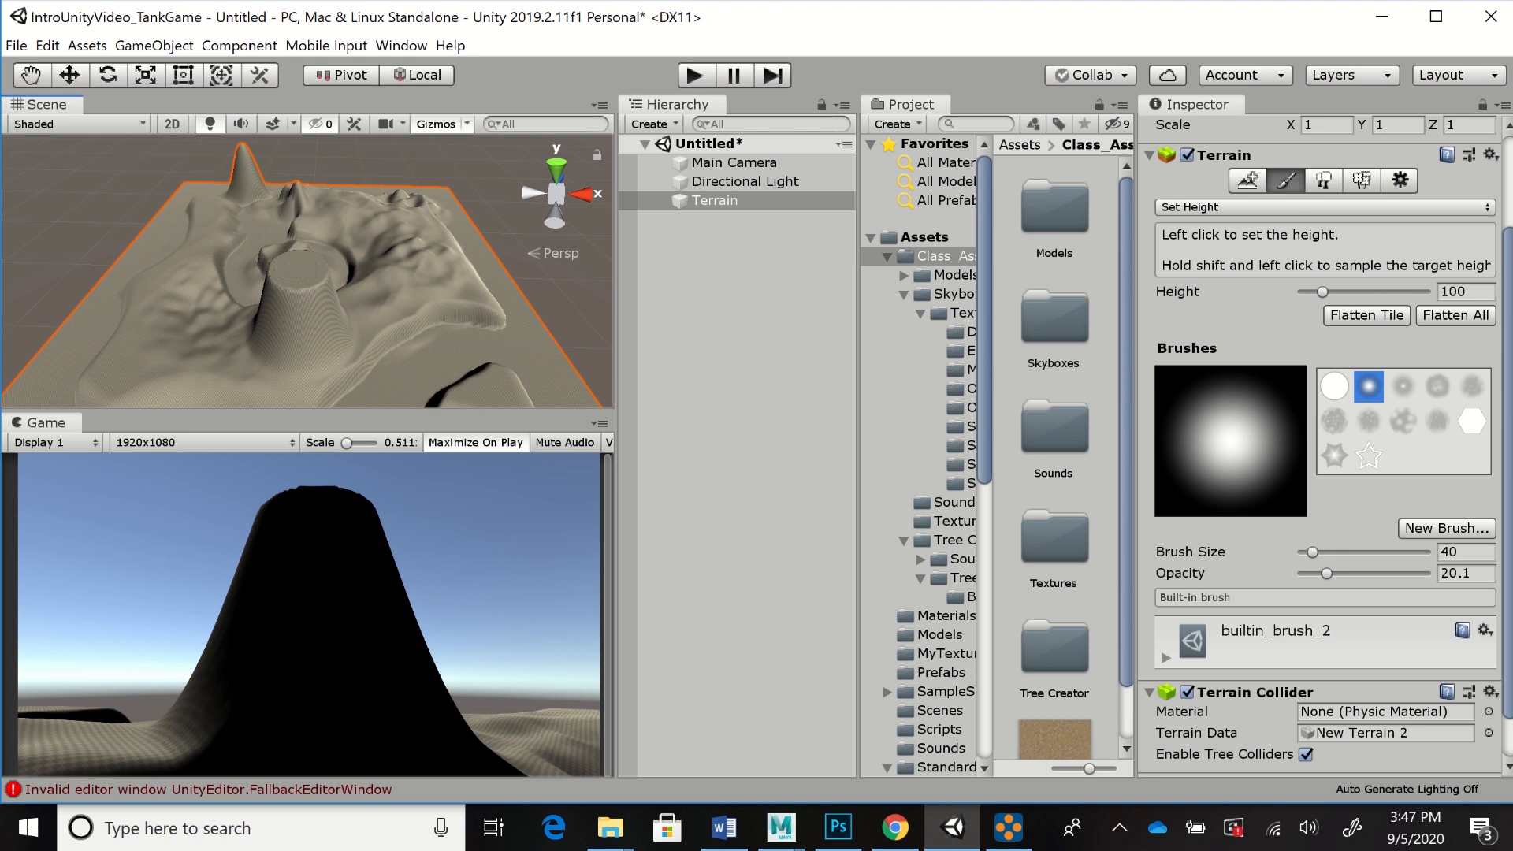
left_click(1466, 291)
type("20")
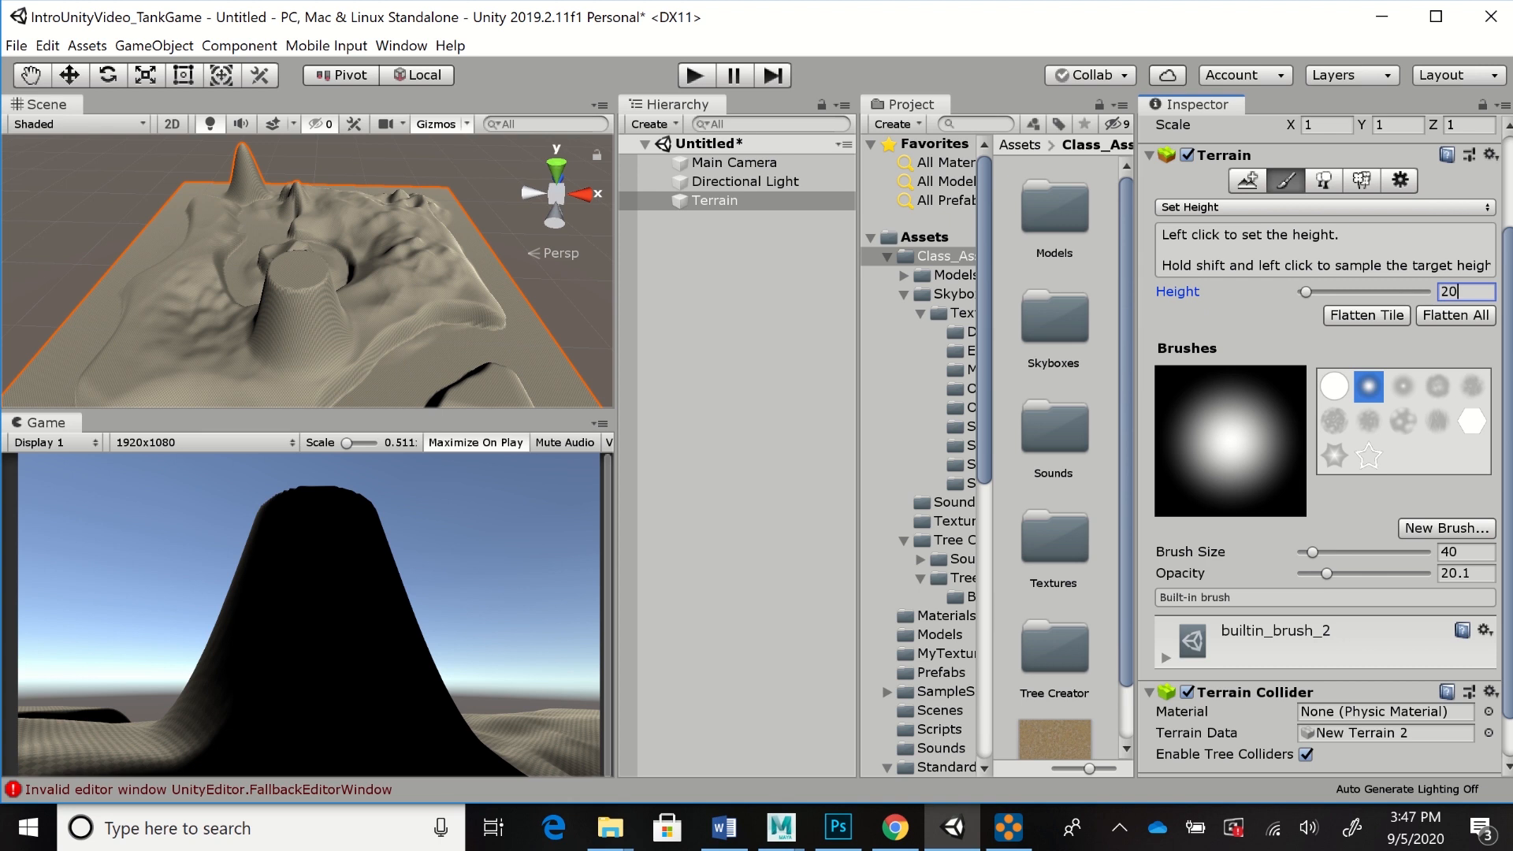
left_click_drag(298, 265, 299, 264)
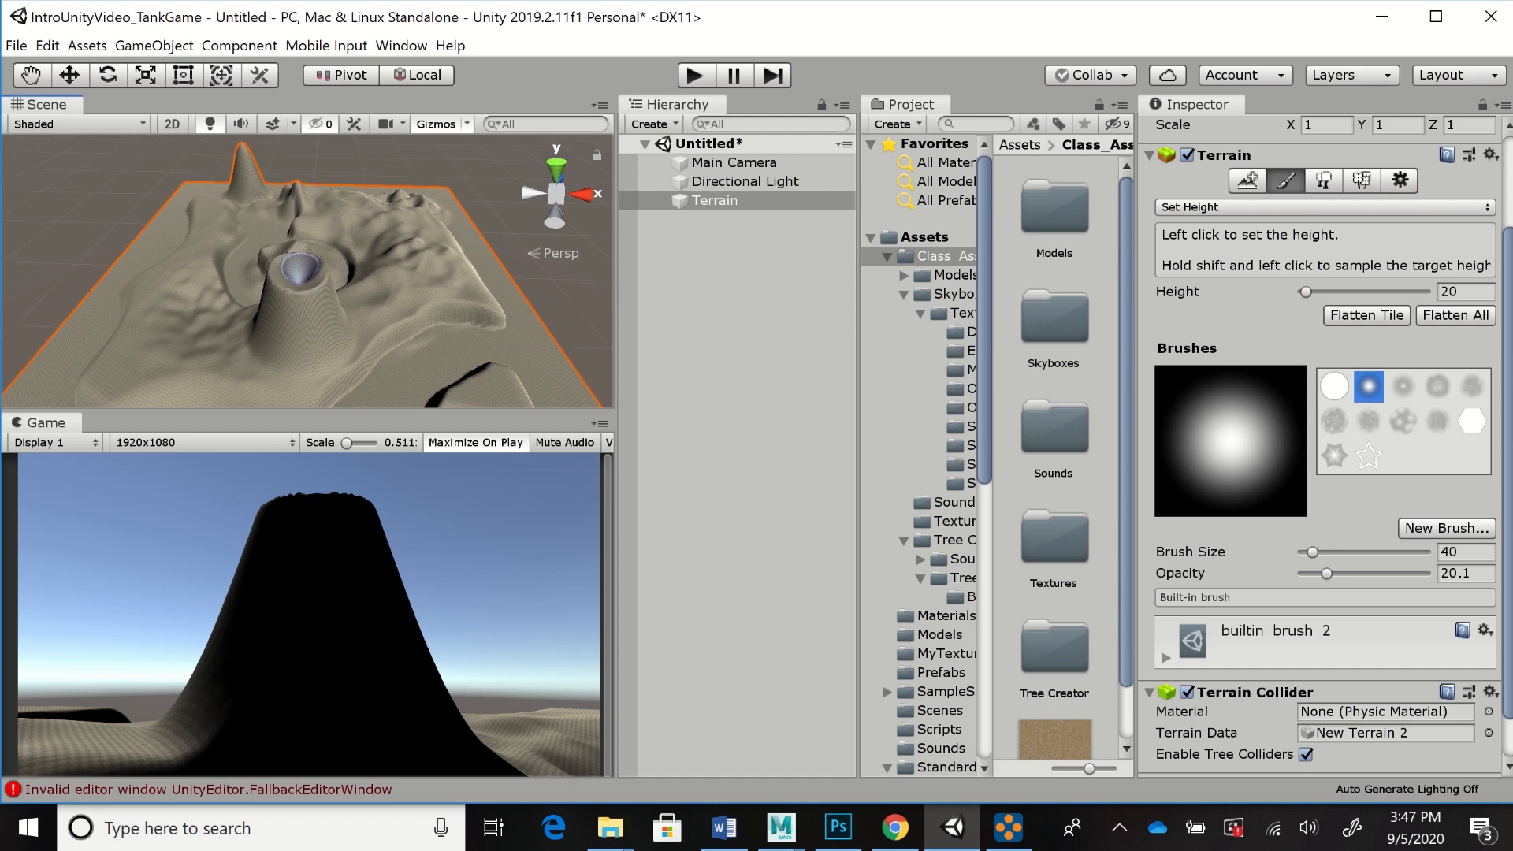
Choose the web-patterned builtin_brush_8 and erode the volcano's eastern rim and slope at target height 20
left_click_drag(306, 315, 305, 503, "alt")
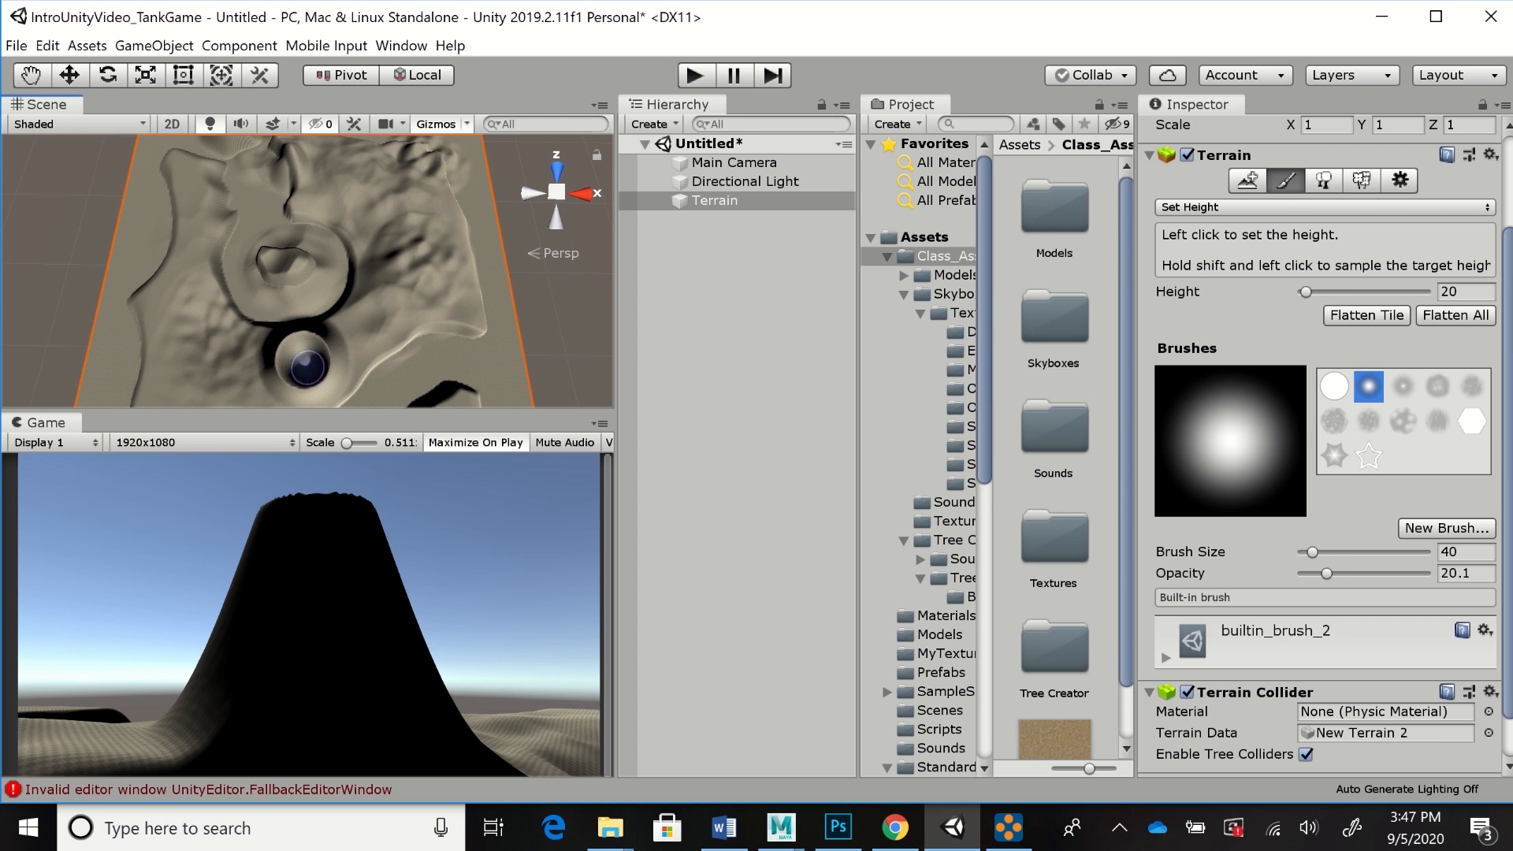
left_click_drag(409, 350, 408, 252, "alt")
left_click_drag(453, 301, 512, 390, "alt")
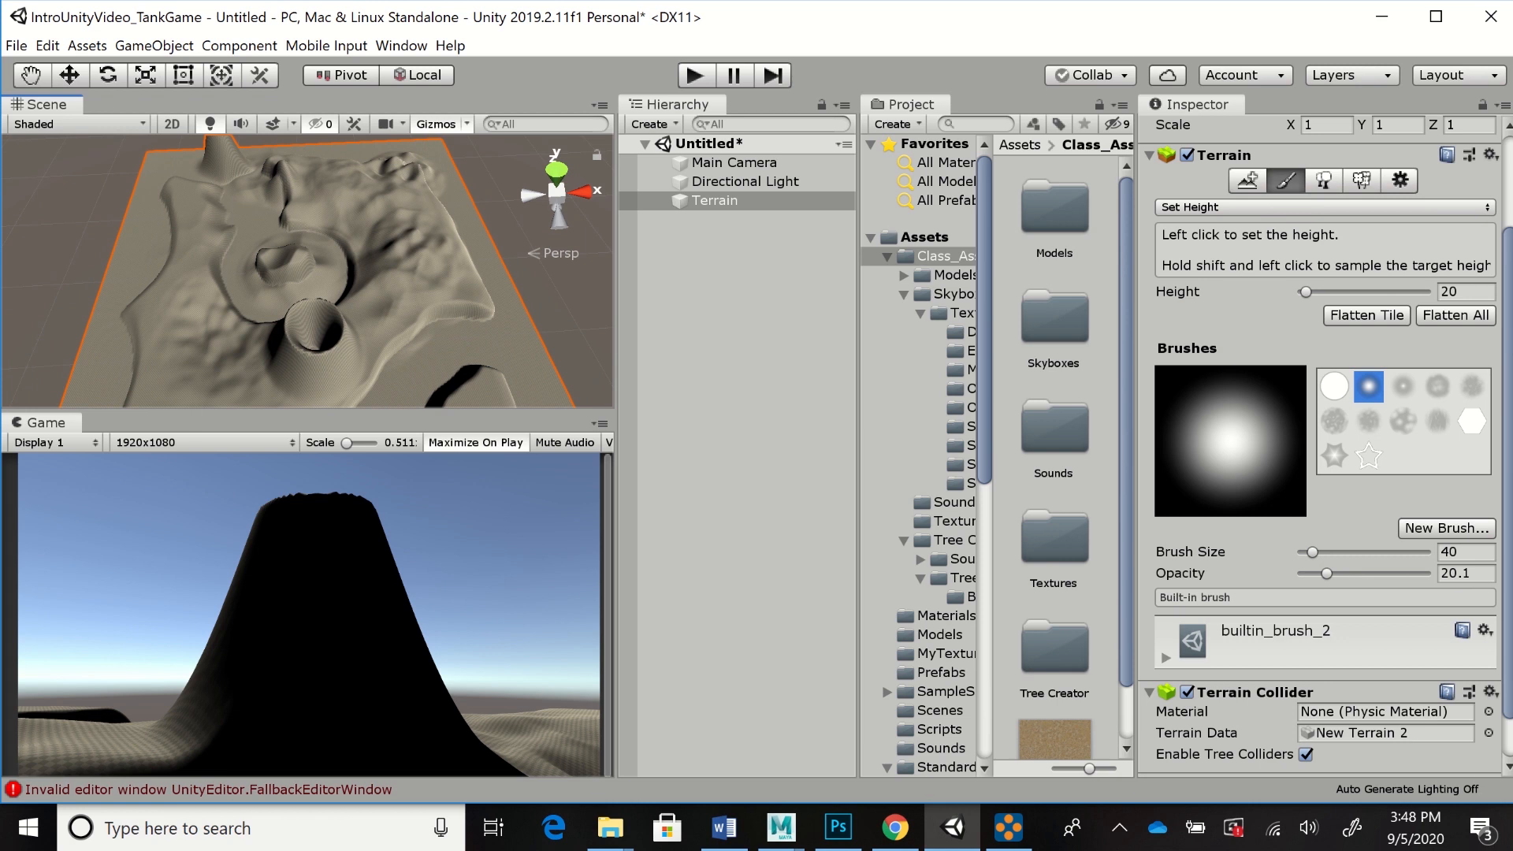
left_click(1402, 422)
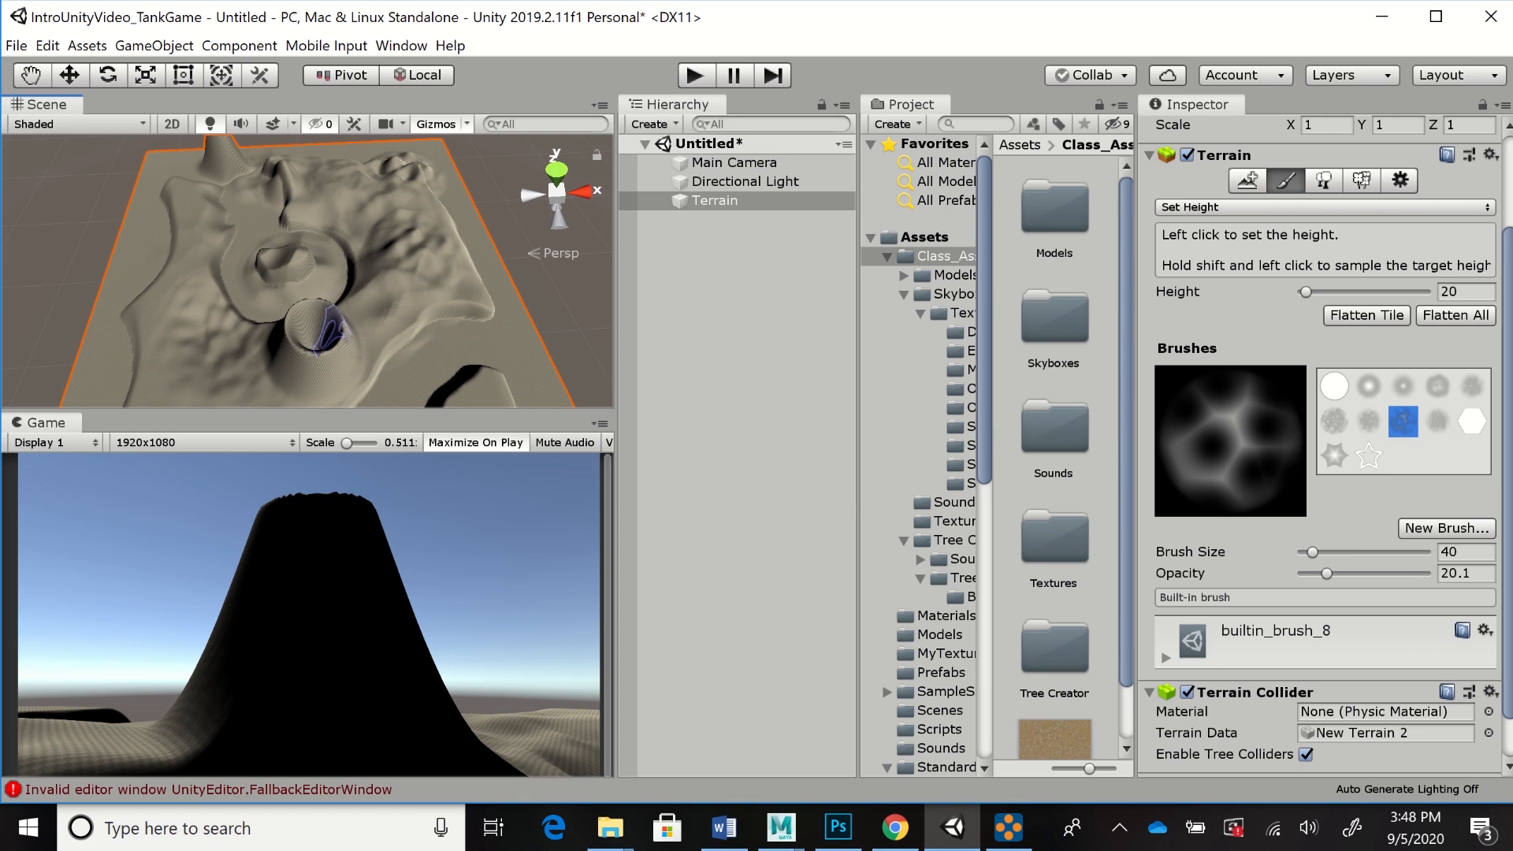
mouse_move(421, 319)
left_mouse_down("alt")
mouse_move(185, 256)
mouse_move(138, 197)
left_mouse_up("alt")
mouse_move(331, 281)
left_mouse_down("alt")
mouse_move(206, 236)
mouse_move(210, 214)
mouse_move(232, 248)
left_mouse_up("alt")
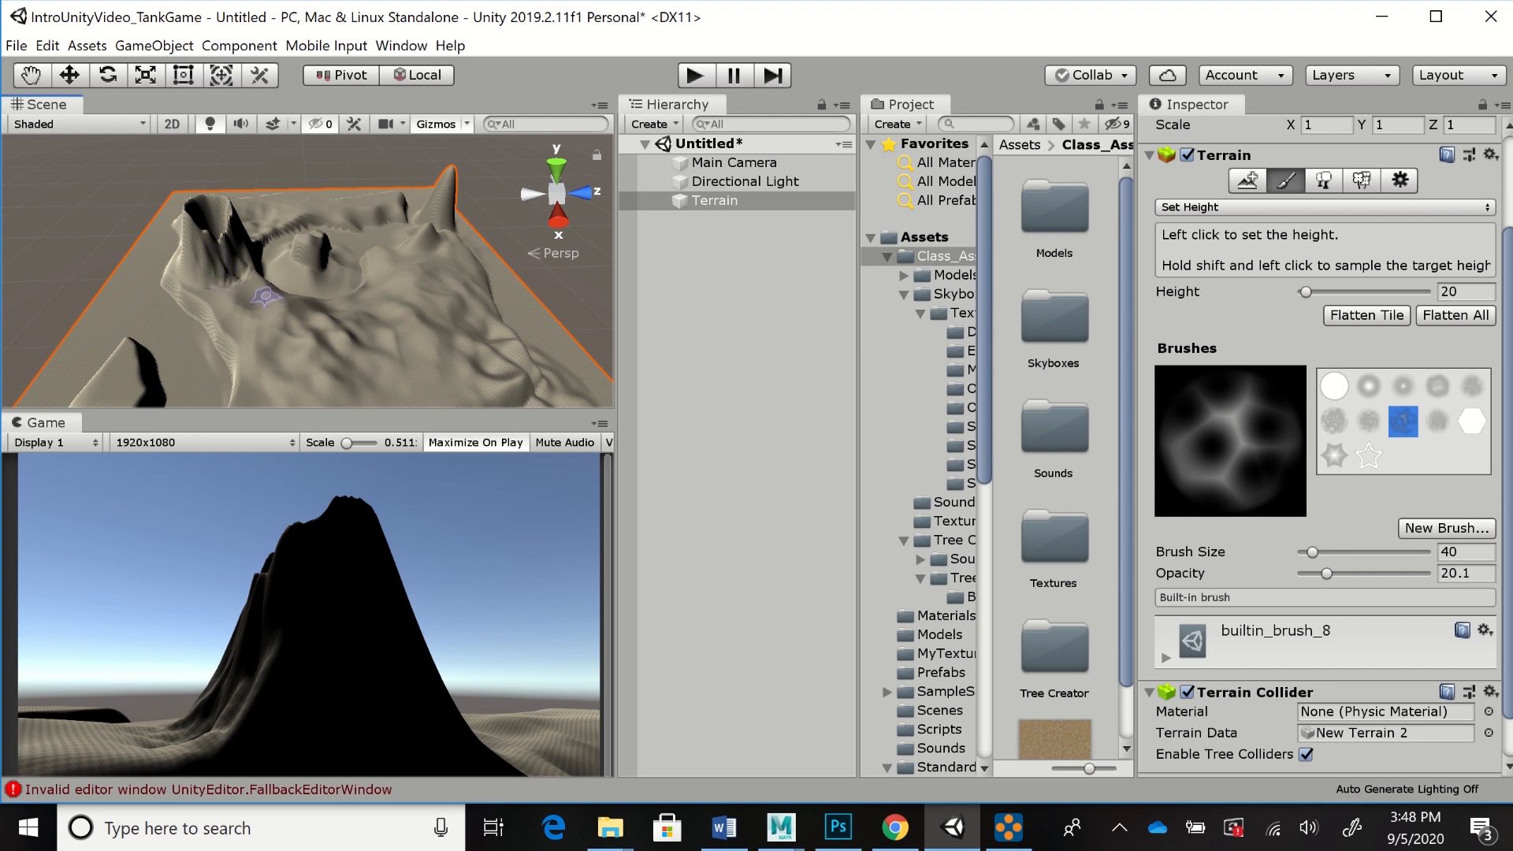
Switch to Raise or Lower Terrain and raise rough ridges along the volcano's eroded slope and foot at opacity 16.3
left_click(1323, 207)
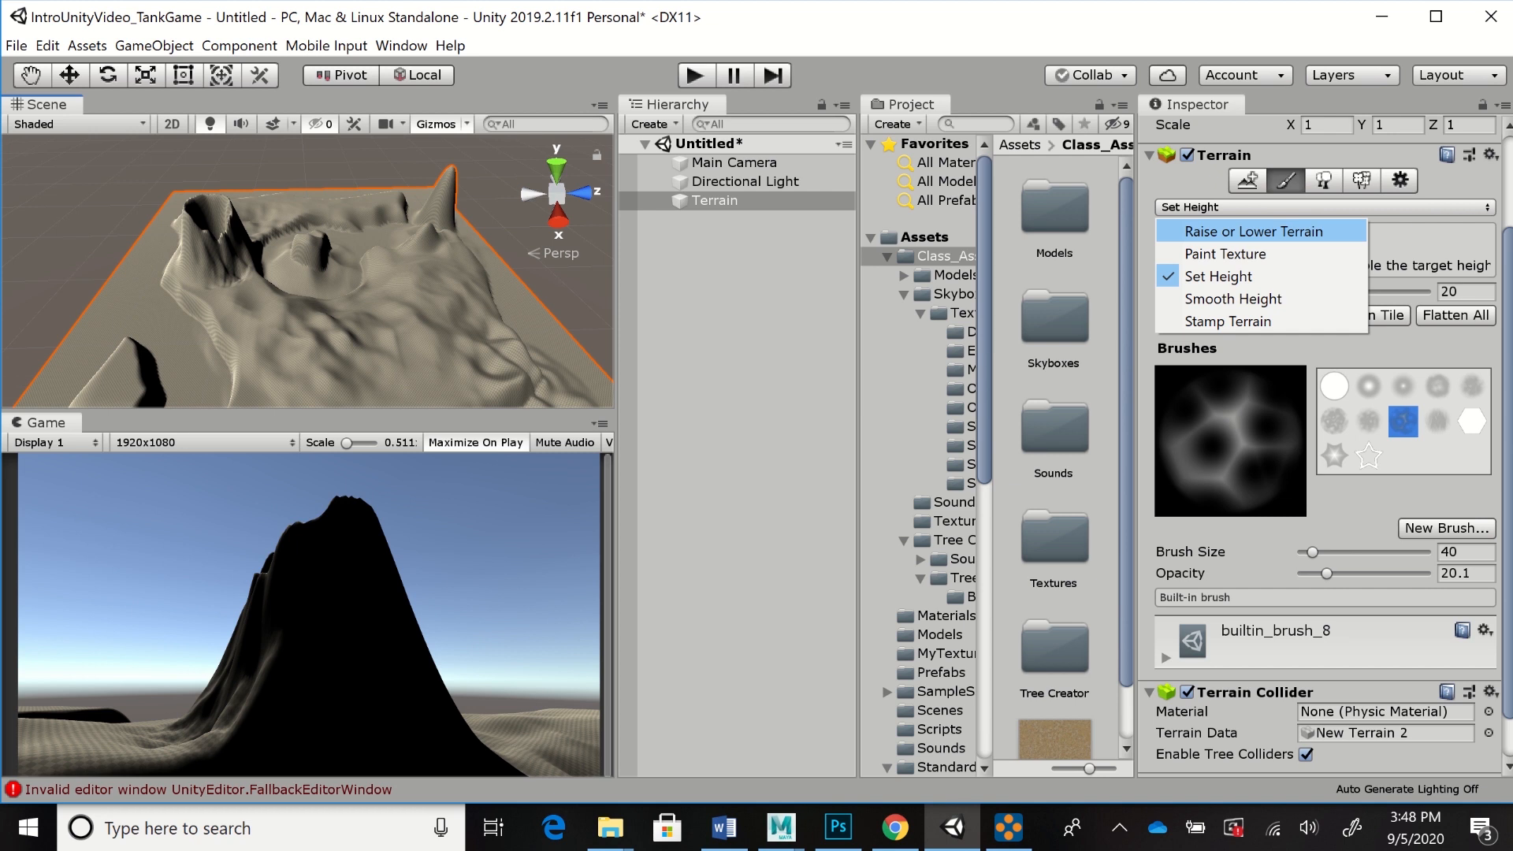
left_click(1253, 231)
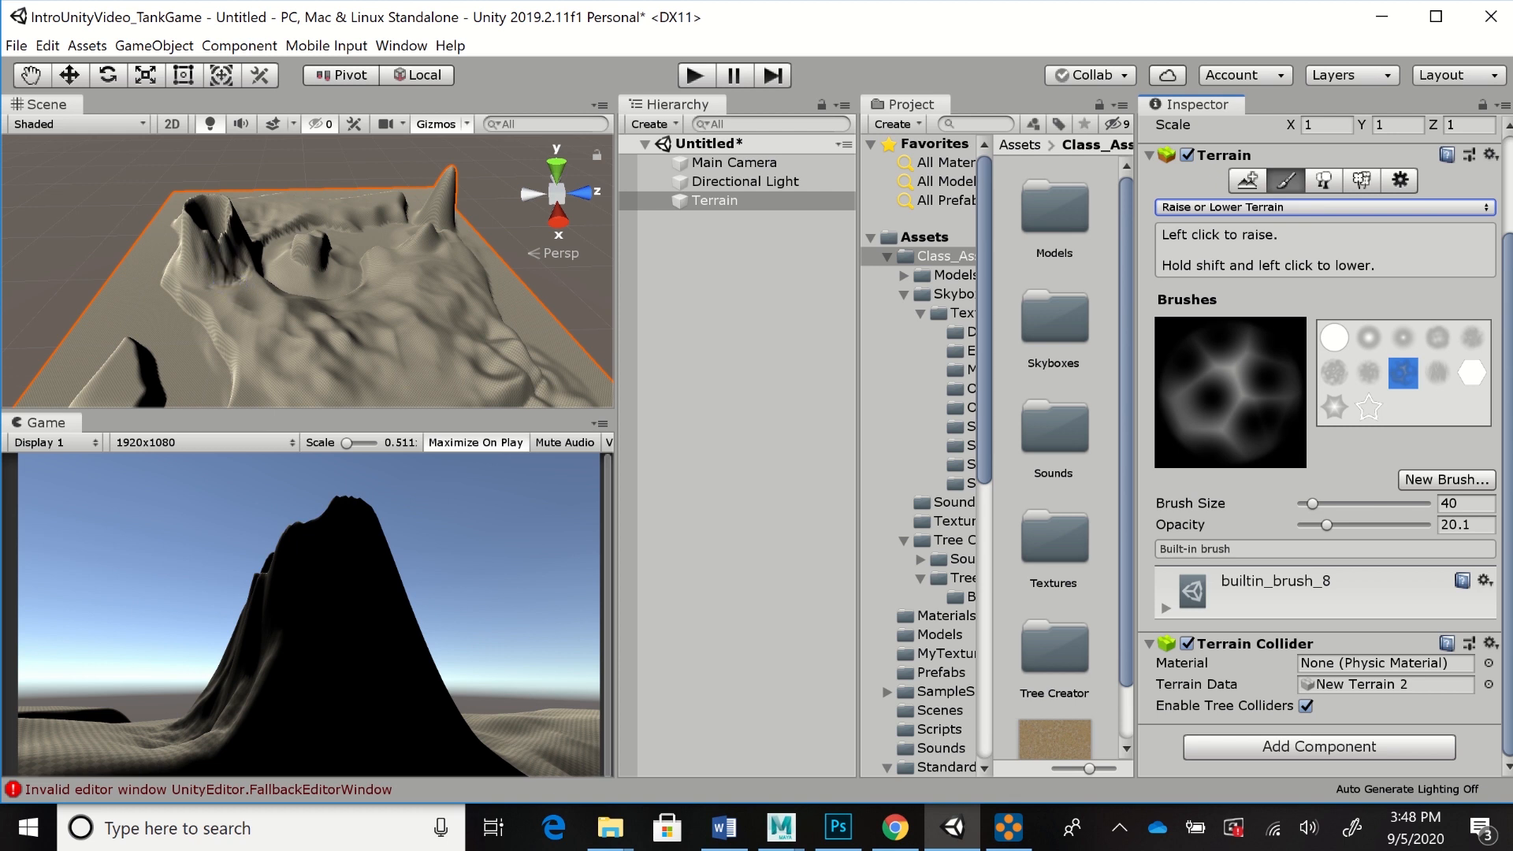
left_click_drag(1326, 525, 1321, 525)
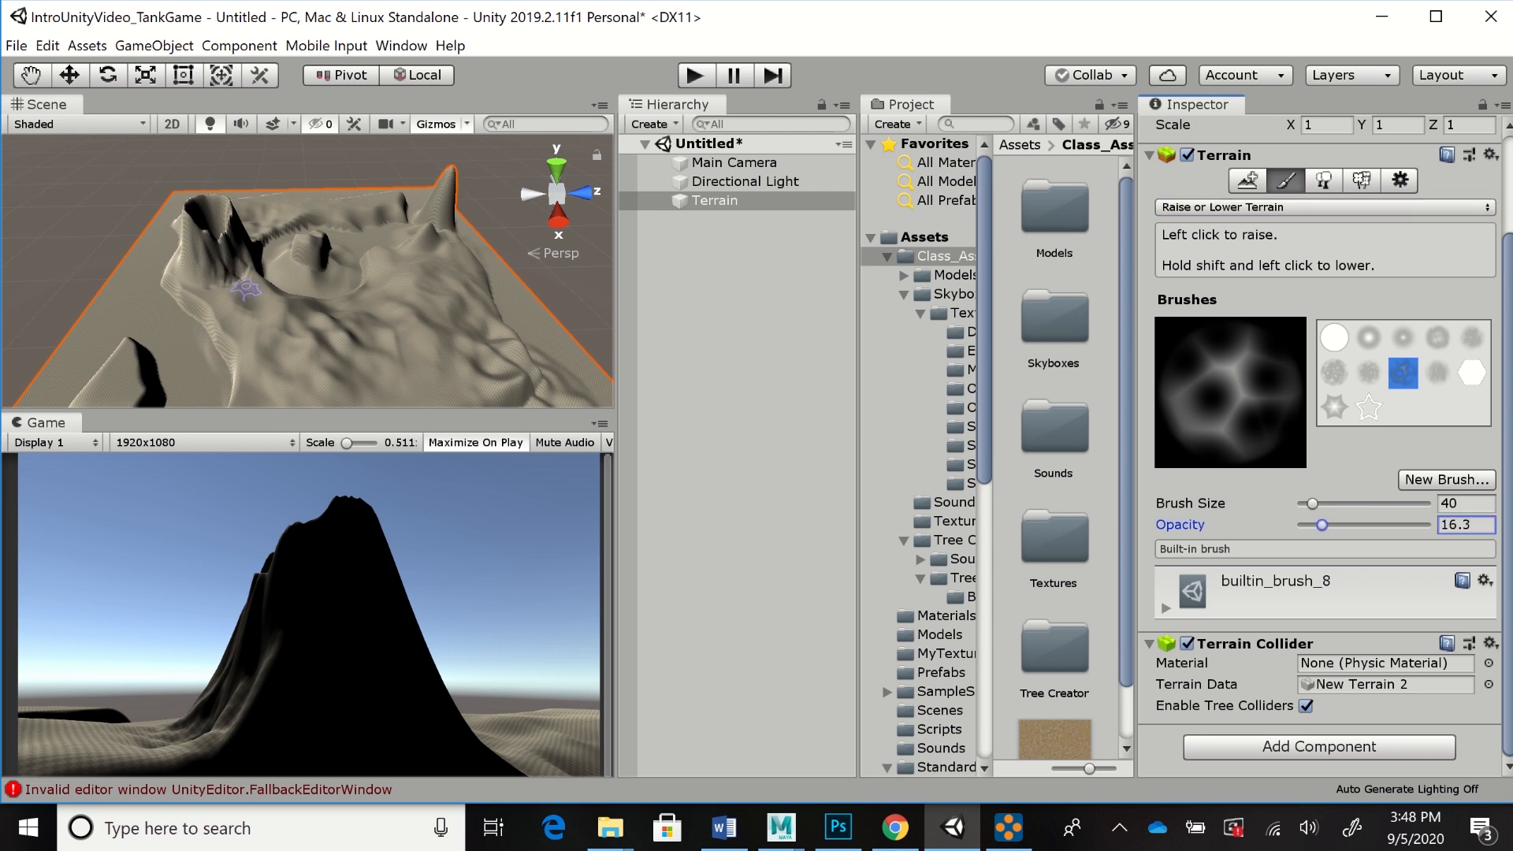
left_click_drag(231, 274, 268, 303)
mouse_move(230, 254)
left_mouse_down()
mouse_move(214, 268)
mouse_move(271, 323)
left_mouse_up()
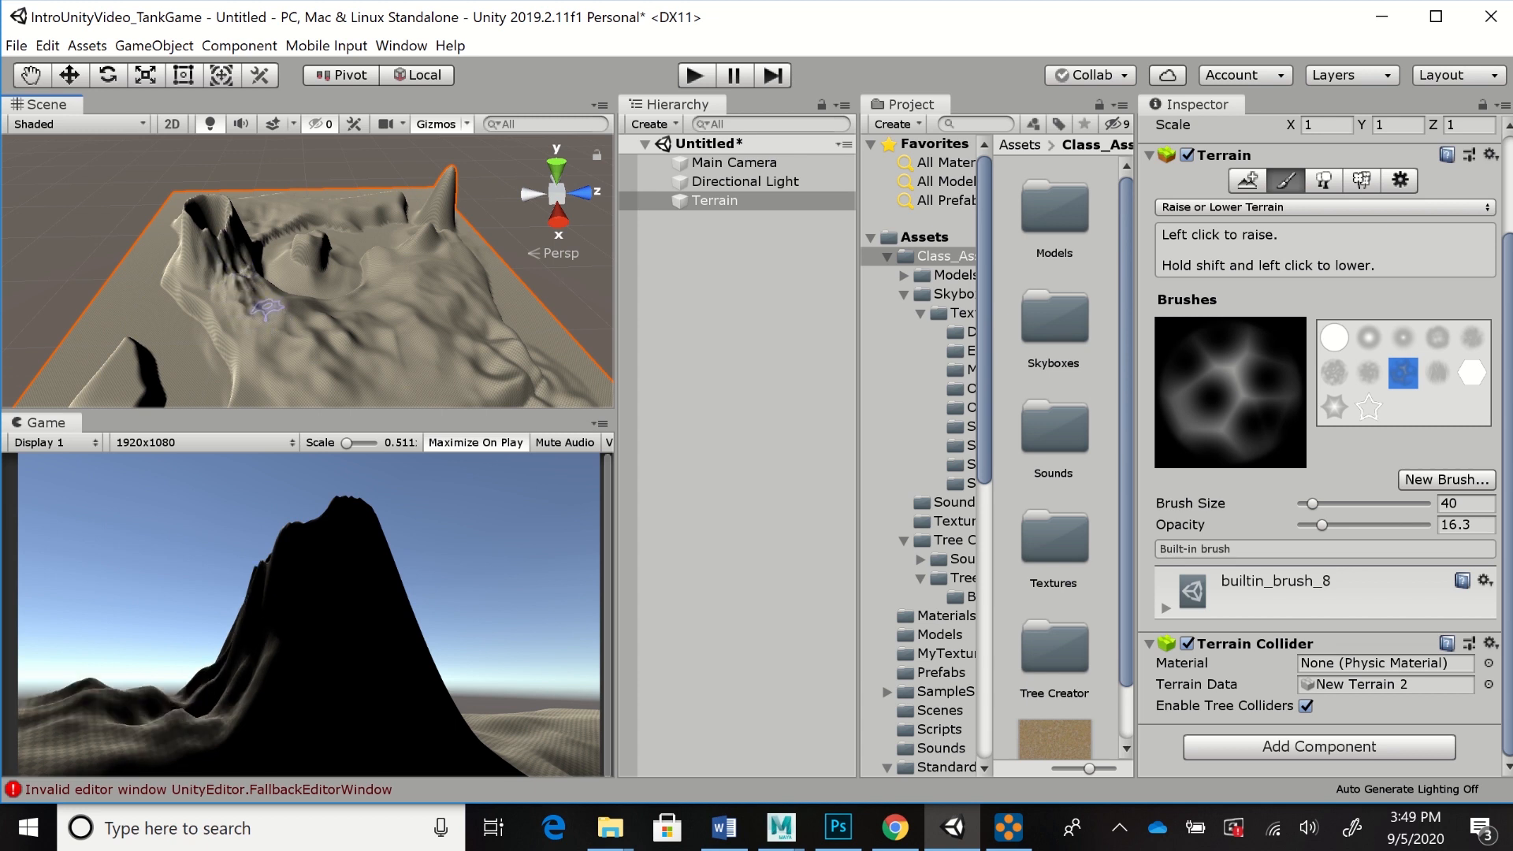
left_click_drag(249, 294, 256, 314)
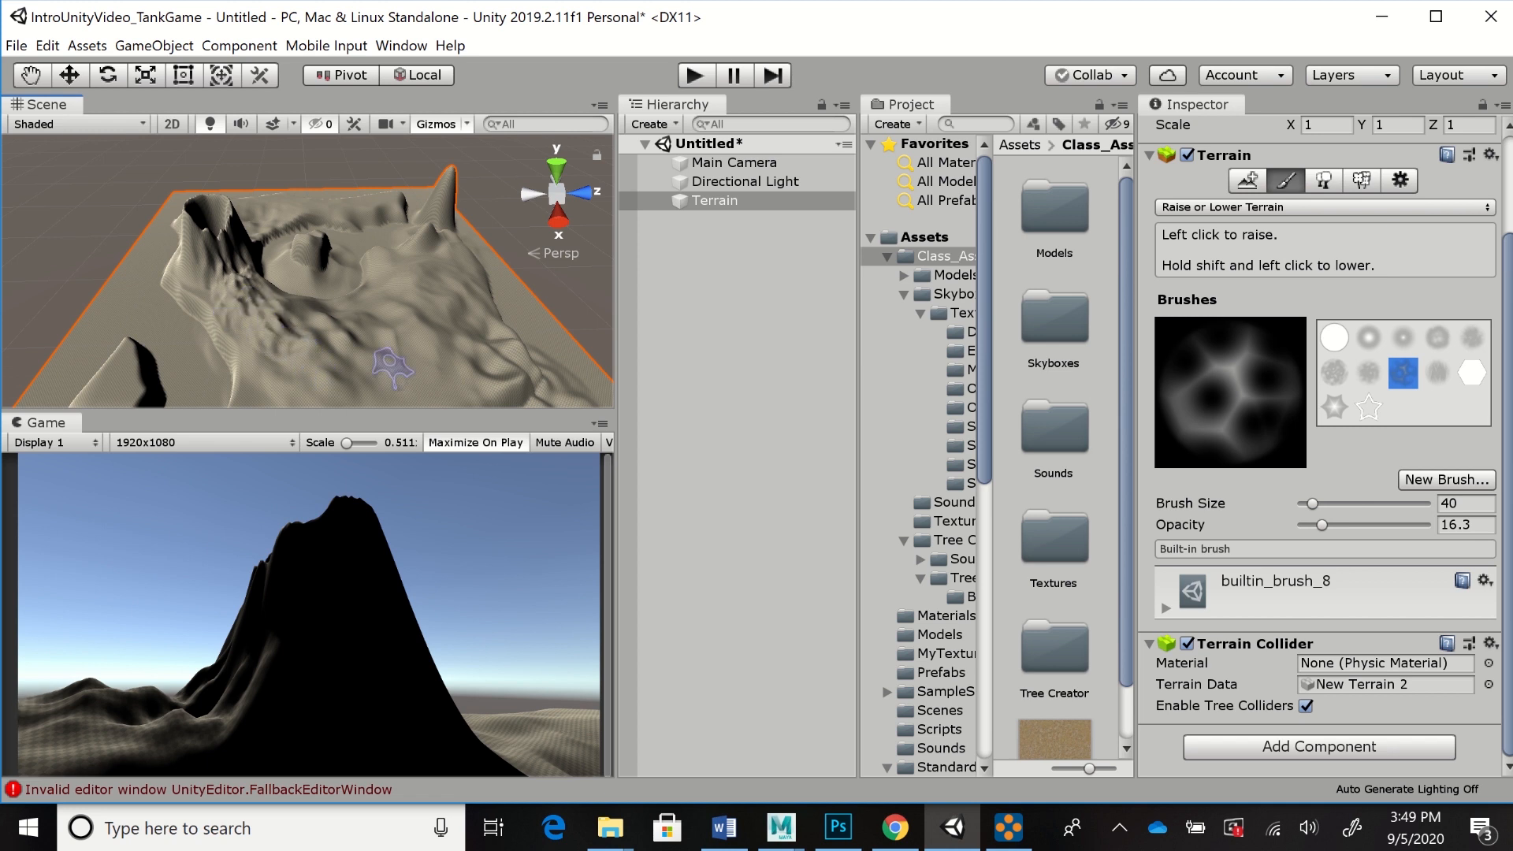
Roughen the small peak inside the central ring and the low hills beside the volcano with builtin_brush_9
left_click_drag(475, 285, 267, 249, "alt")
scroll(268, 249, "up", 5)
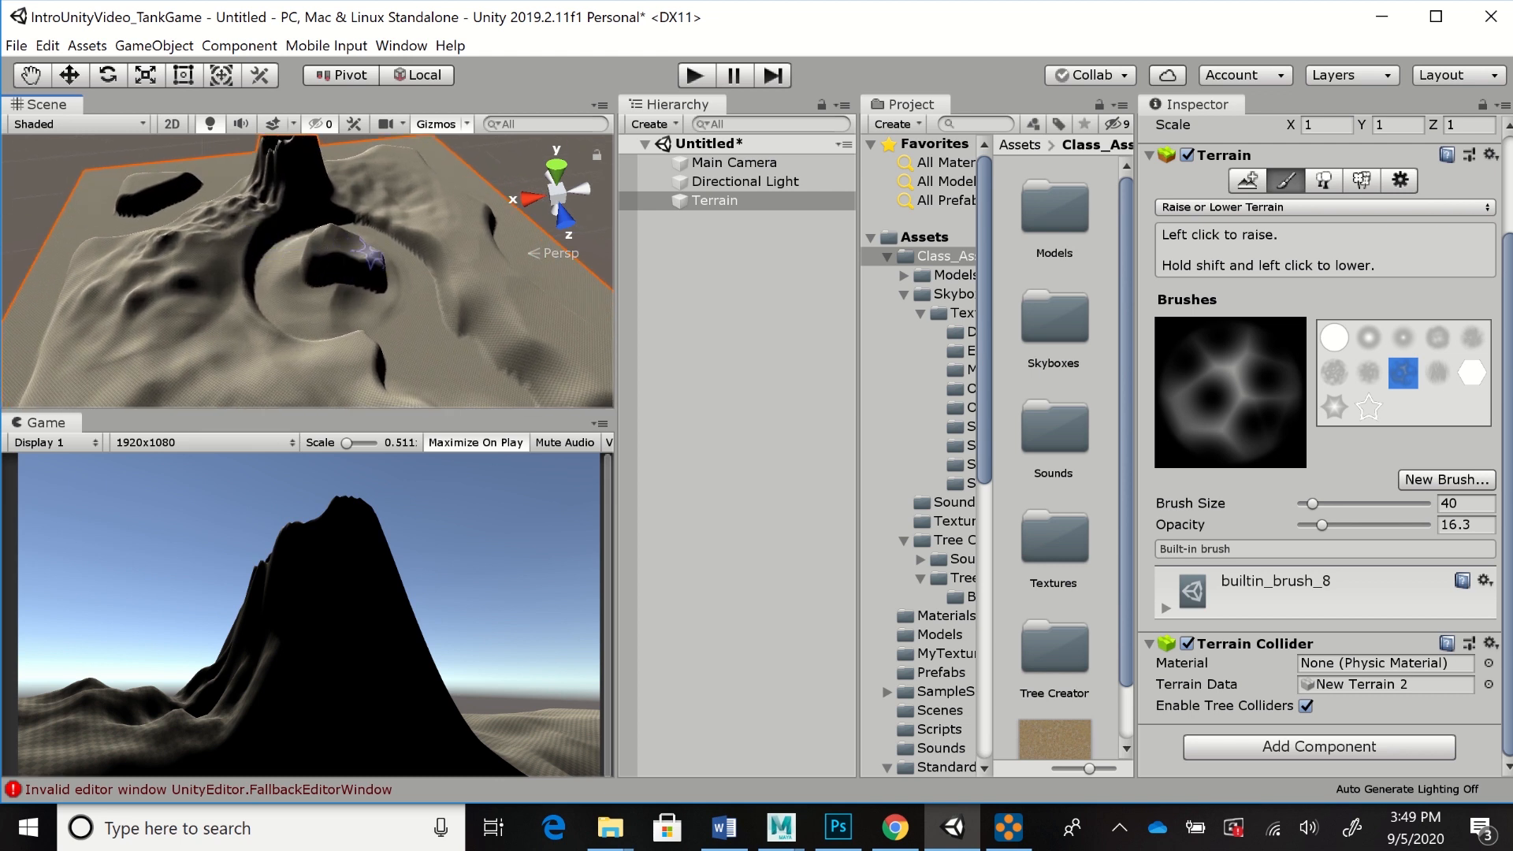
scroll(392, 230, "down", 3)
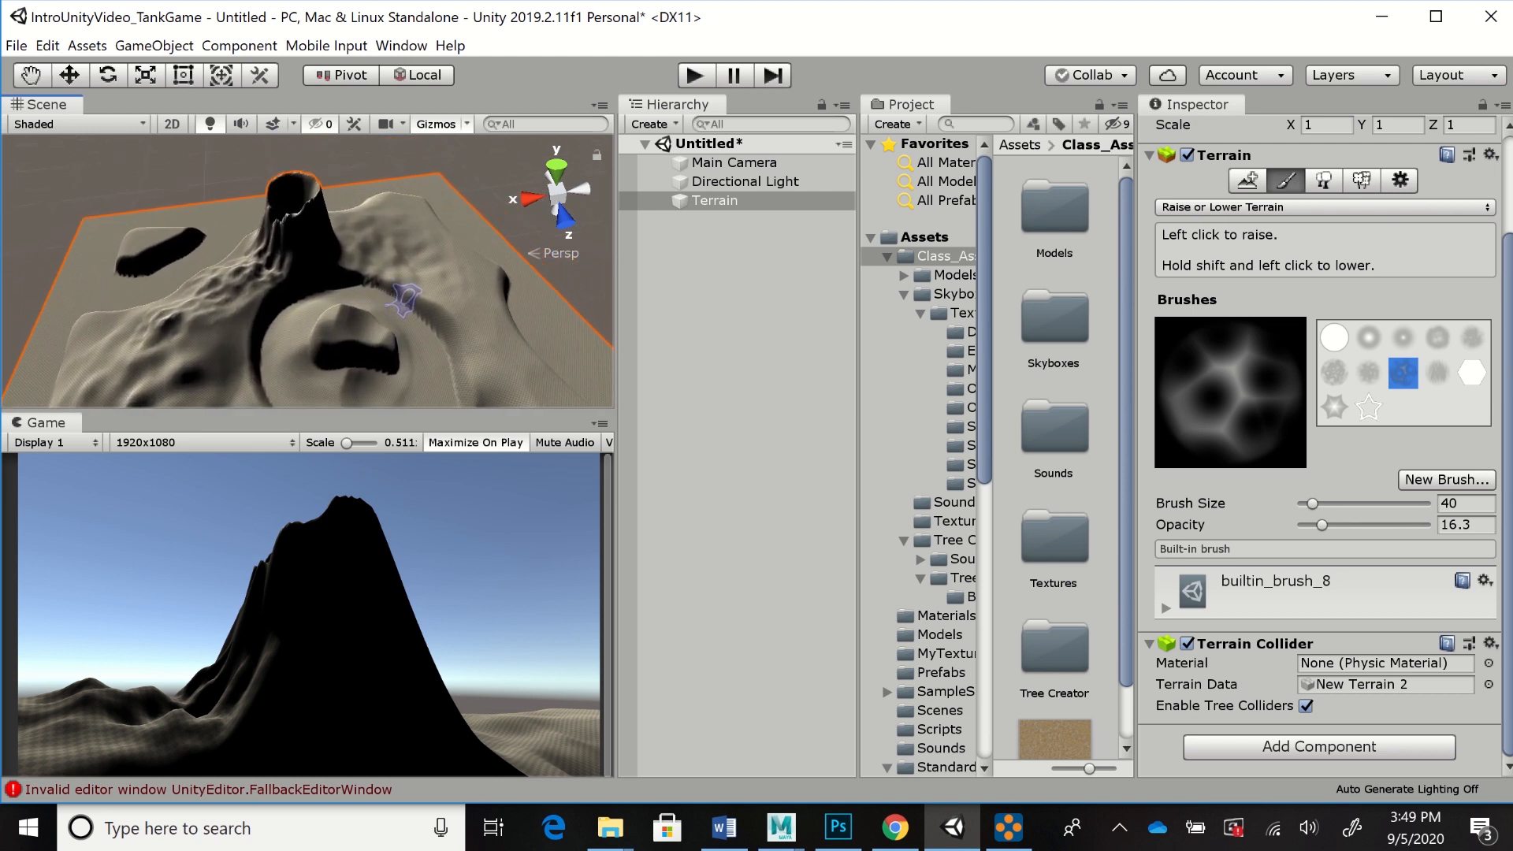
scroll(488, 351, "up", 3)
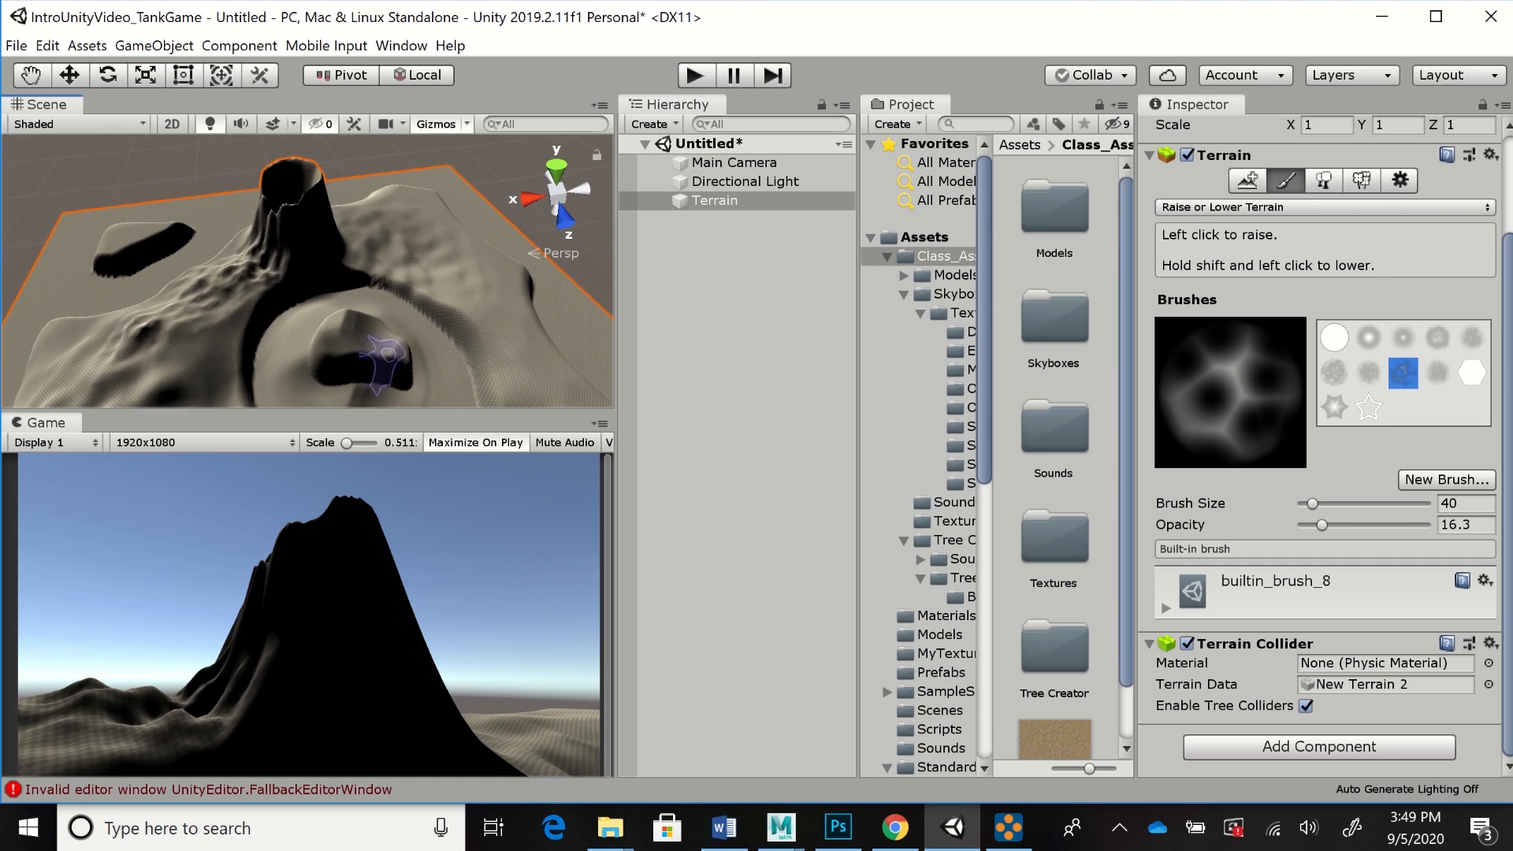
left_click(1437, 373)
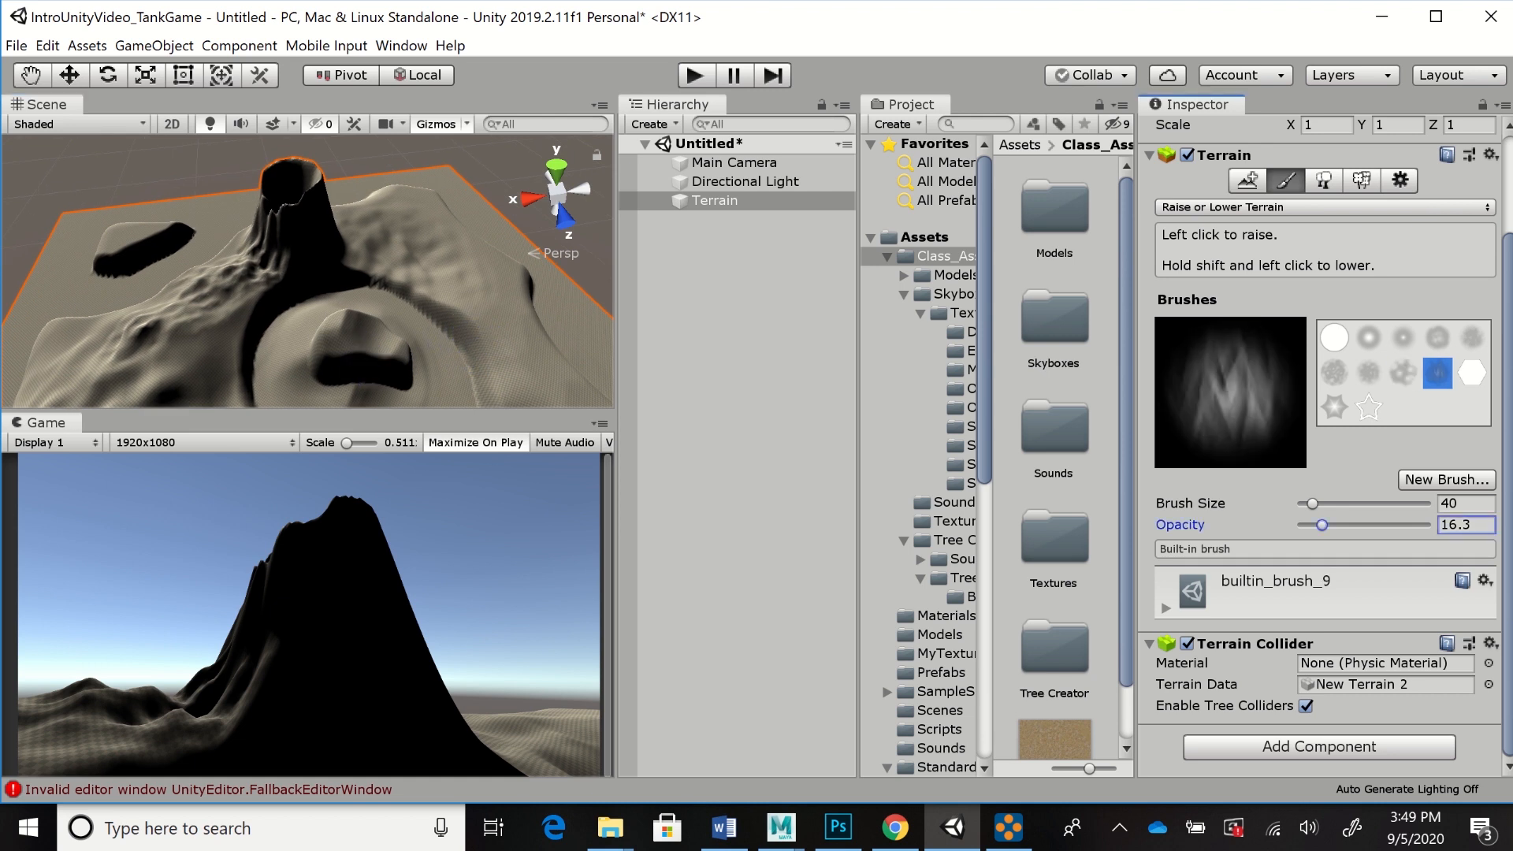
left_click(347, 333)
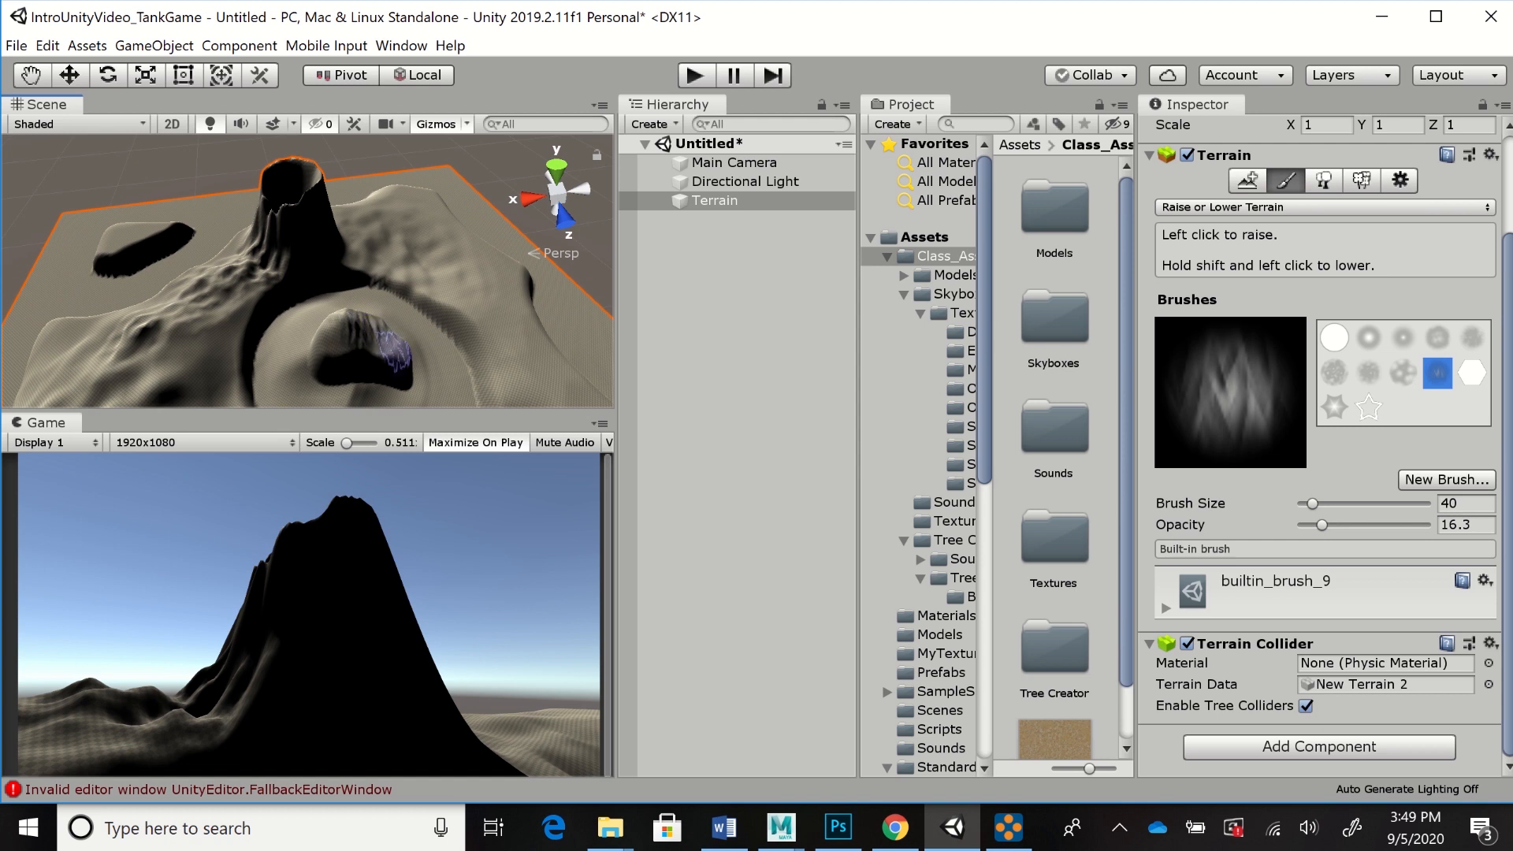
mouse_move(481, 301)
left_mouse_down()
mouse_move(501, 310)
mouse_move(479, 325)
mouse_move(507, 337)
mouse_move(487, 367)
mouse_move(528, 375)
mouse_move(508, 332)
left_mouse_up()
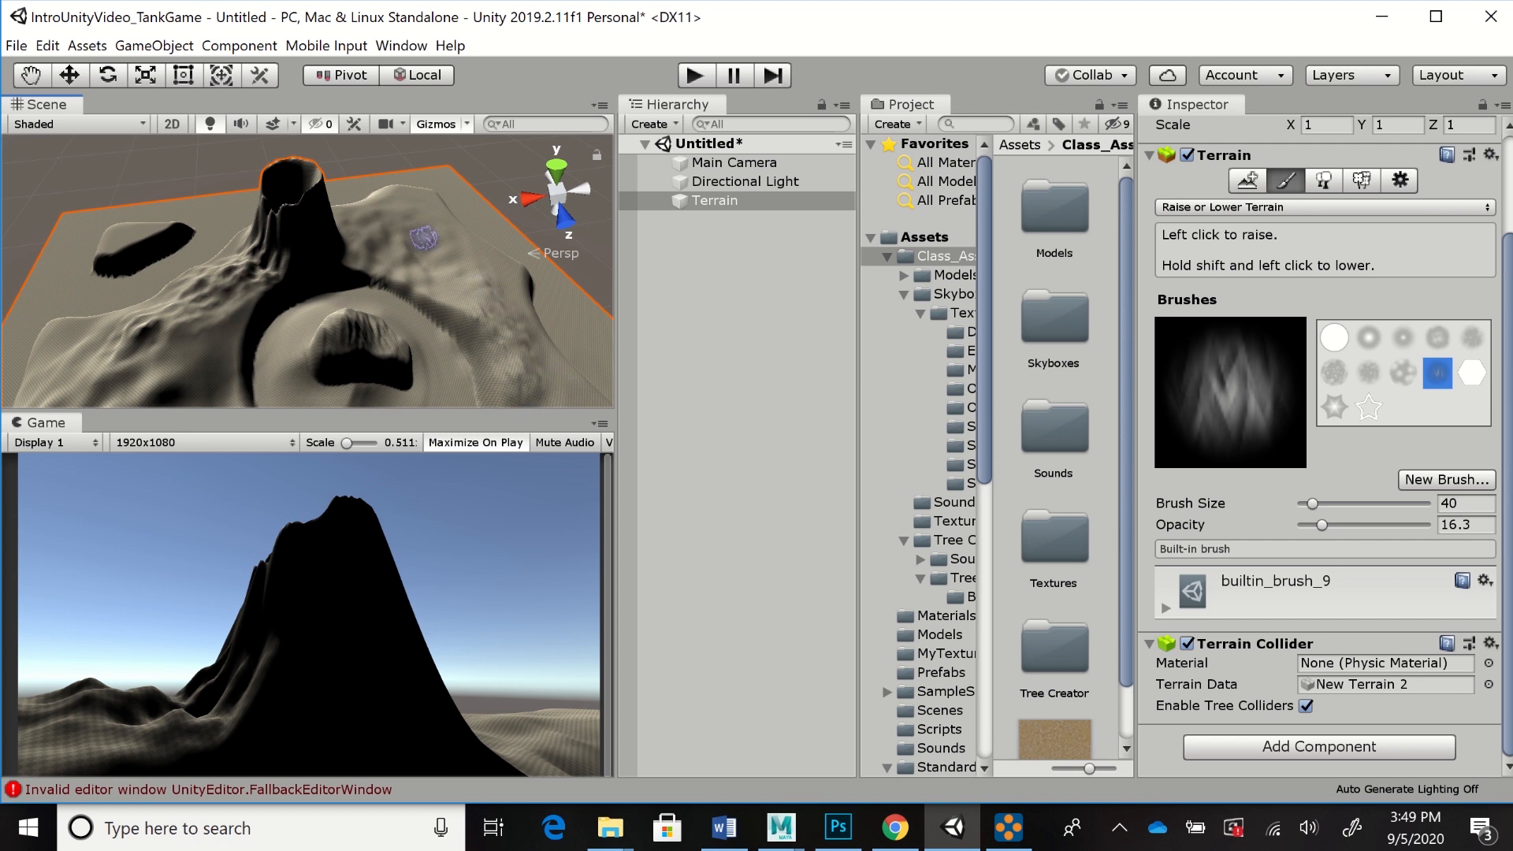
mouse_move(371, 230)
left_mouse_down()
mouse_move(350, 264)
mouse_move(381, 240)
mouse_move(402, 252)
mouse_move(400, 214)
mouse_move(430, 258)
mouse_move(406, 233)
mouse_move(394, 240)
mouse_move(421, 229)
mouse_move(409, 223)
mouse_move(437, 271)
left_mouse_up()
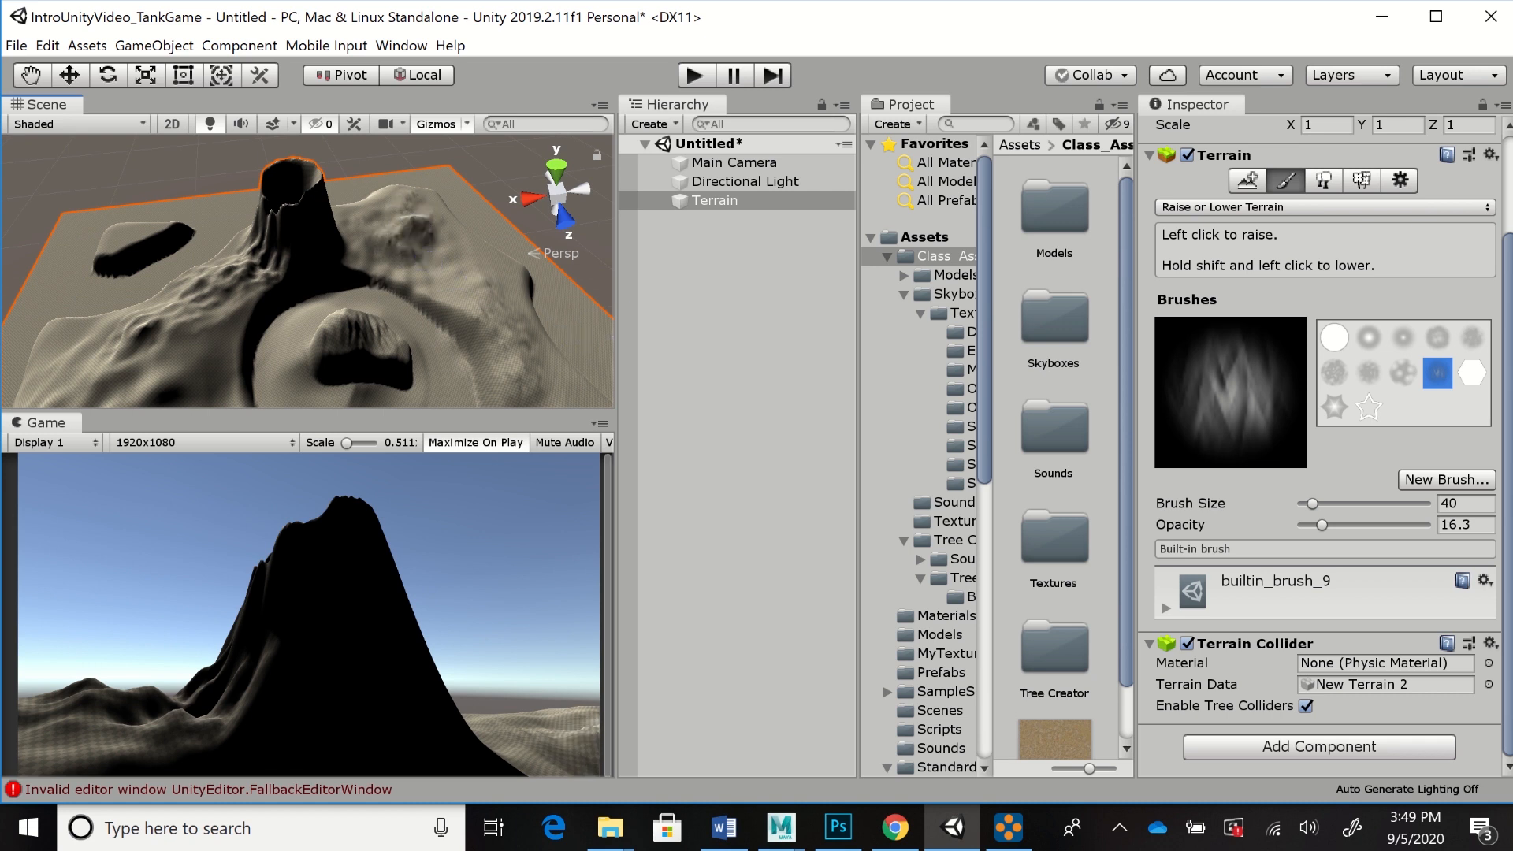
Raise the low hills beside the volcano into a larger mountain with builtin_brush_4 at brush size 138
left_click(1402, 372)
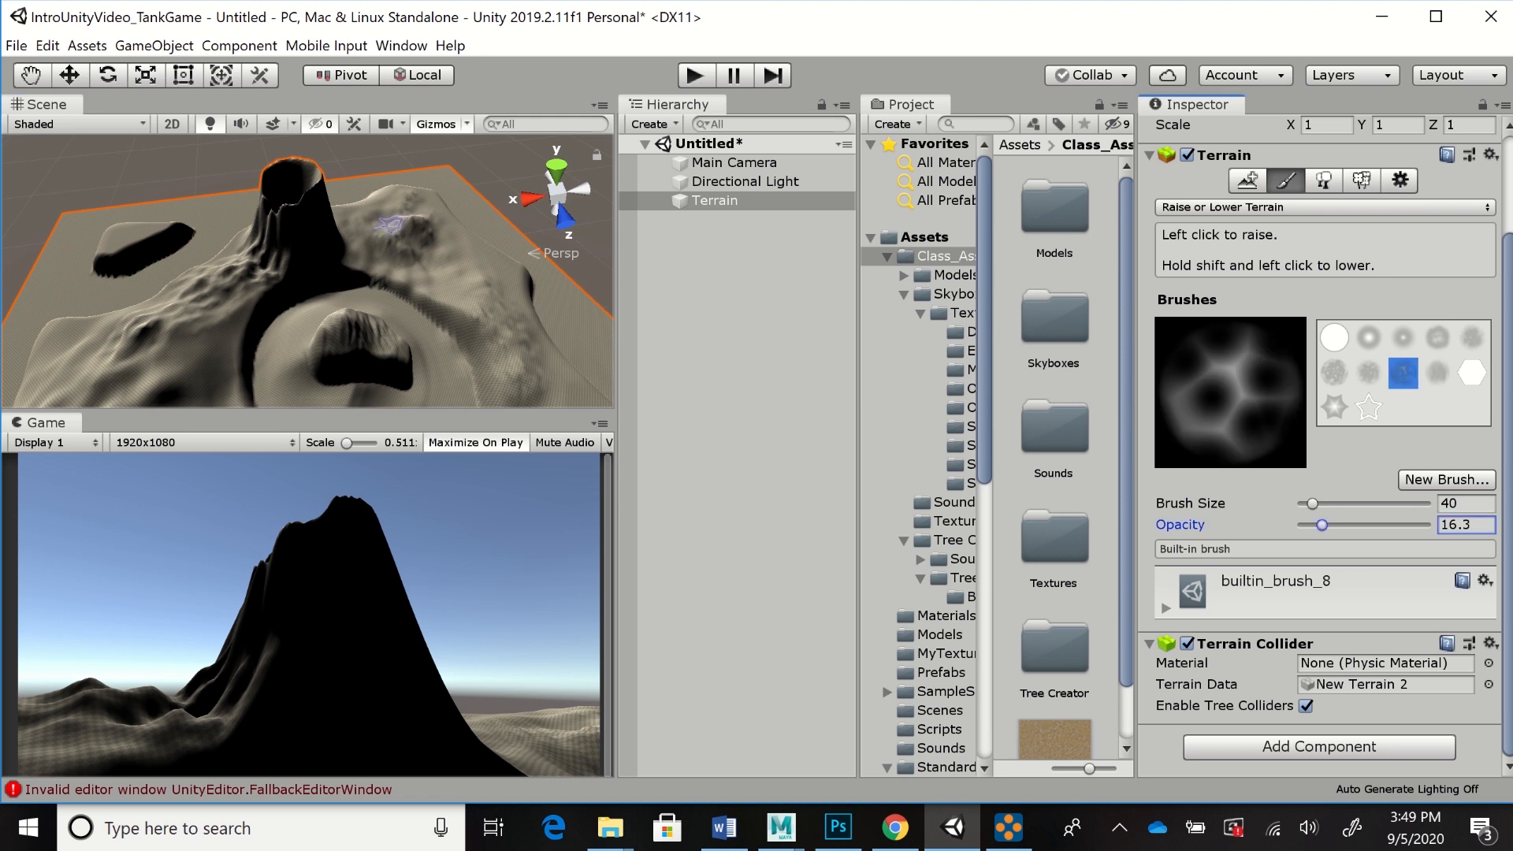
left_click_drag(1312, 503, 1356, 502)
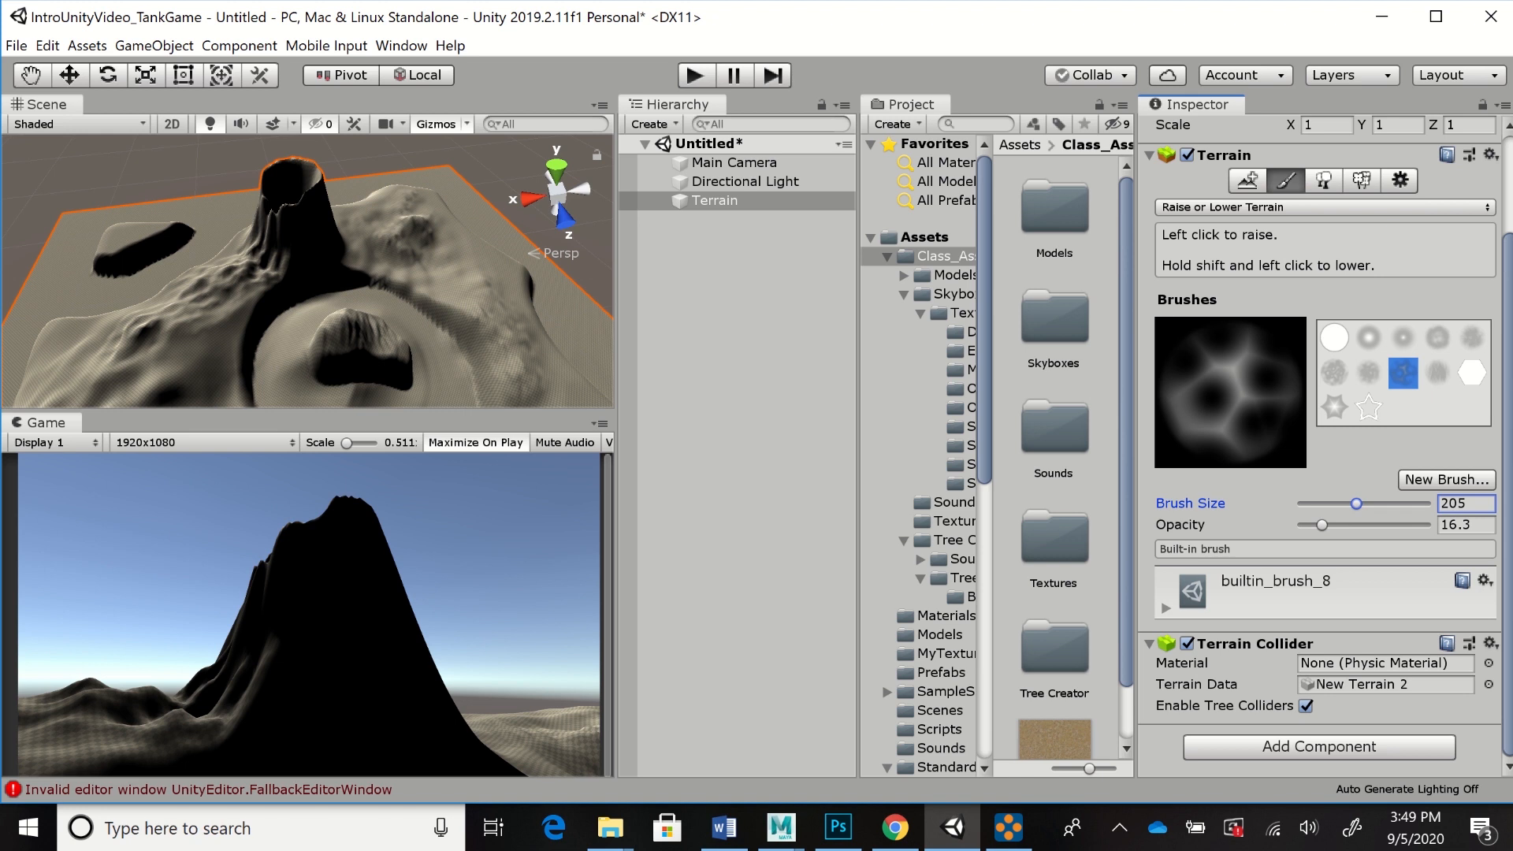
left_click(1437, 338)
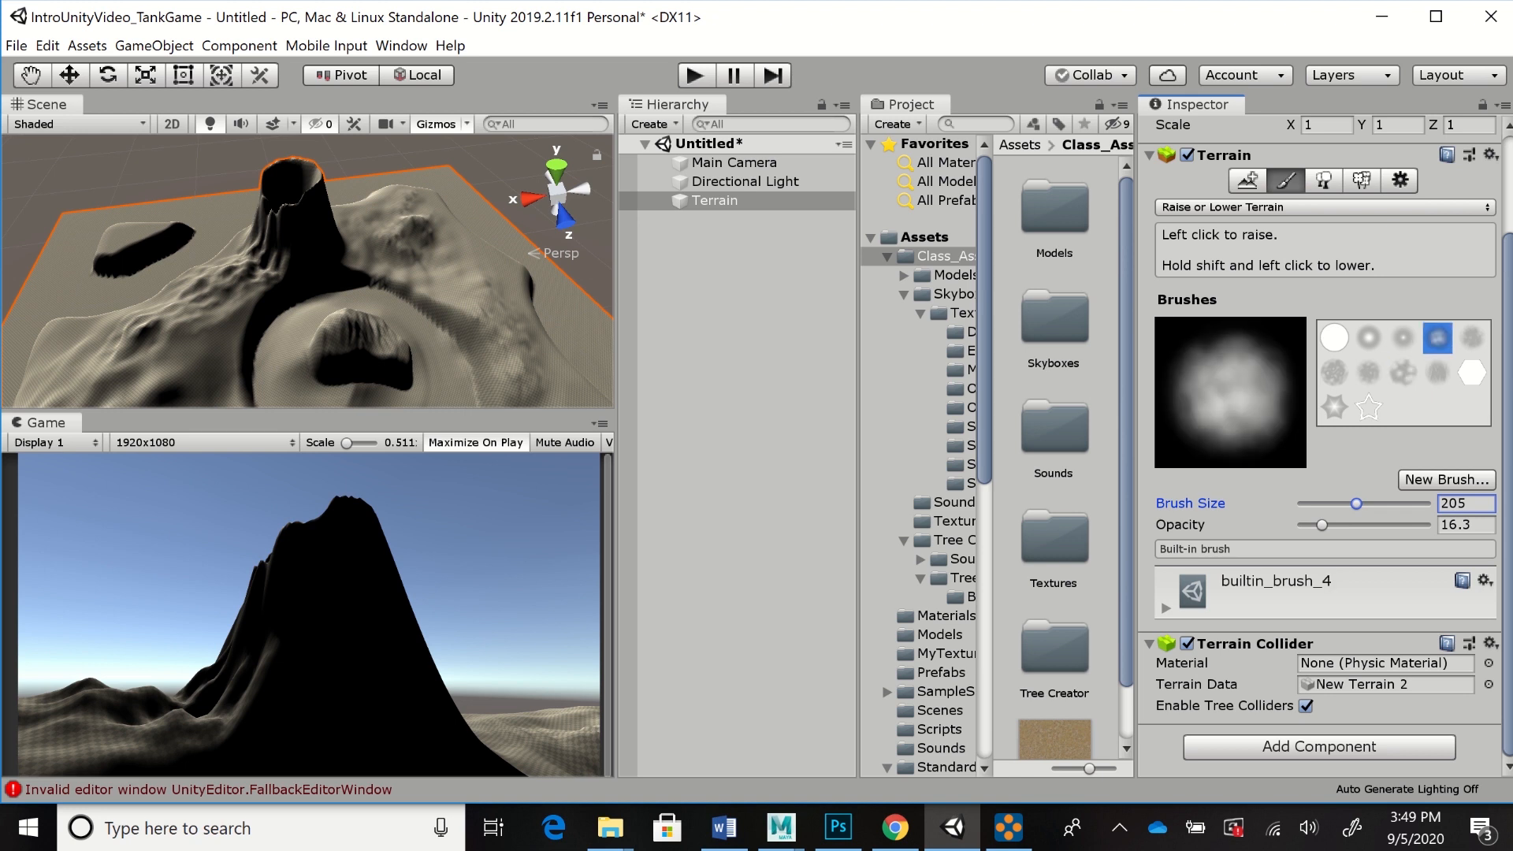
left_click_drag(1340, 503, 1338, 504)
left_click(402, 238)
left_click_drag(402, 238, 441, 249)
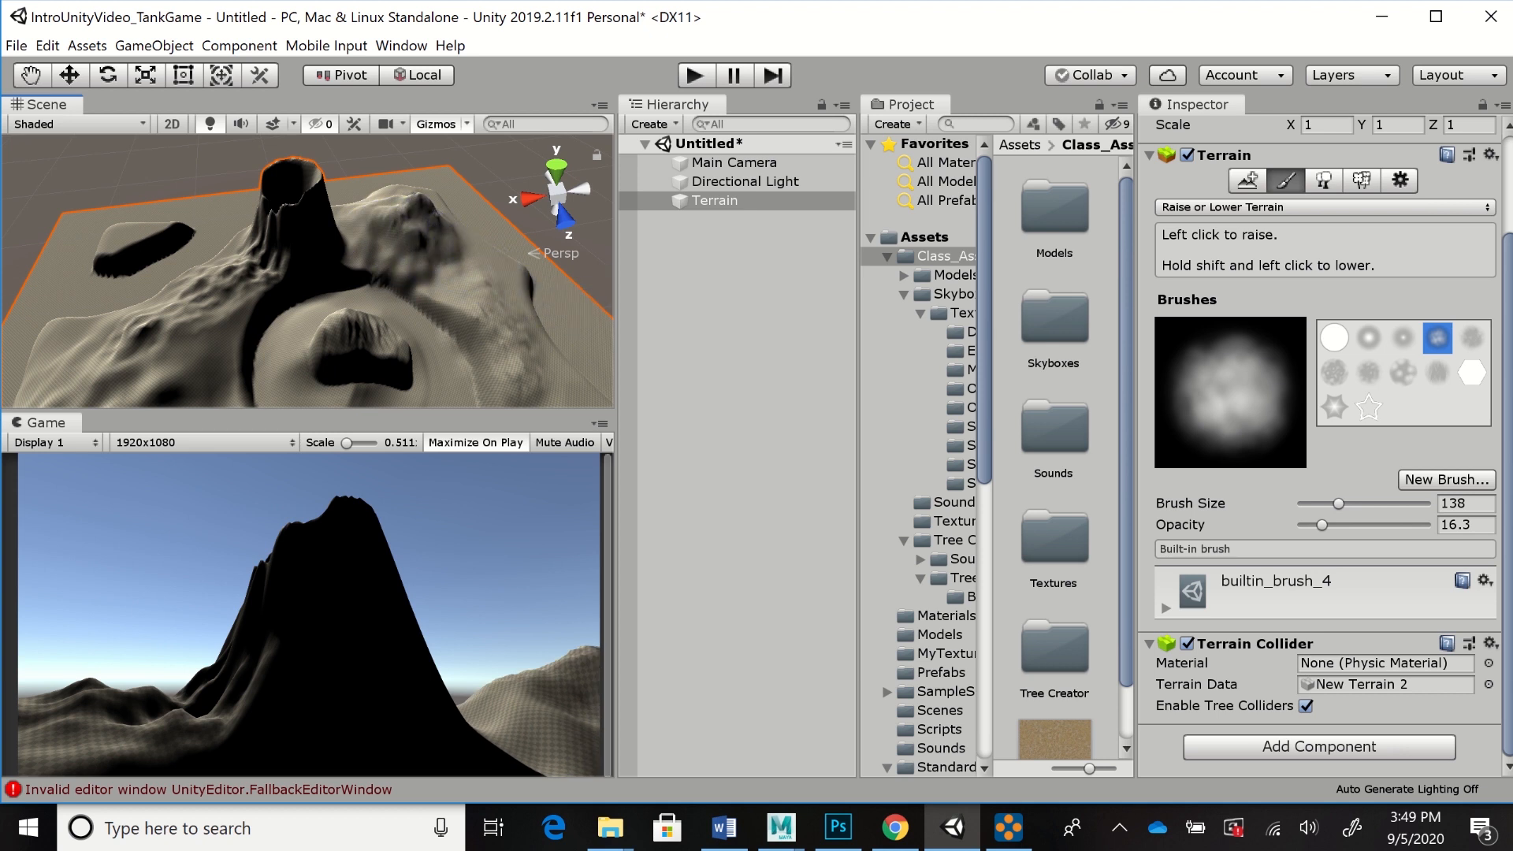
Raise jagged peaks on the ridge at the volcano's foot with builtin_brush_6, brush size 76 and opacity 53.4
left_click(1368, 372)
left_click(1335, 372)
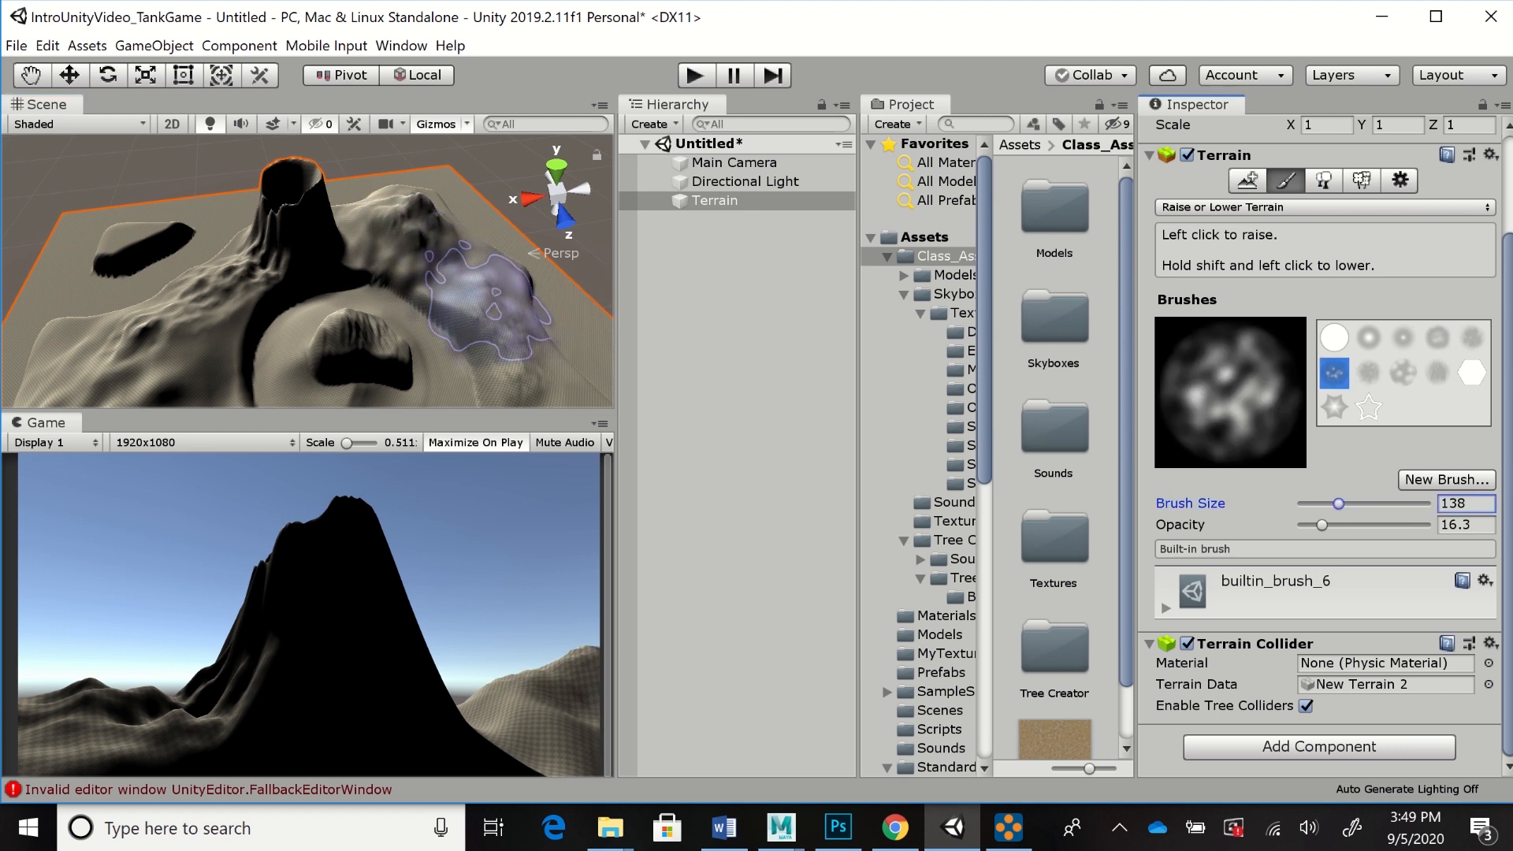
left_click_drag(464, 252, 477, 260)
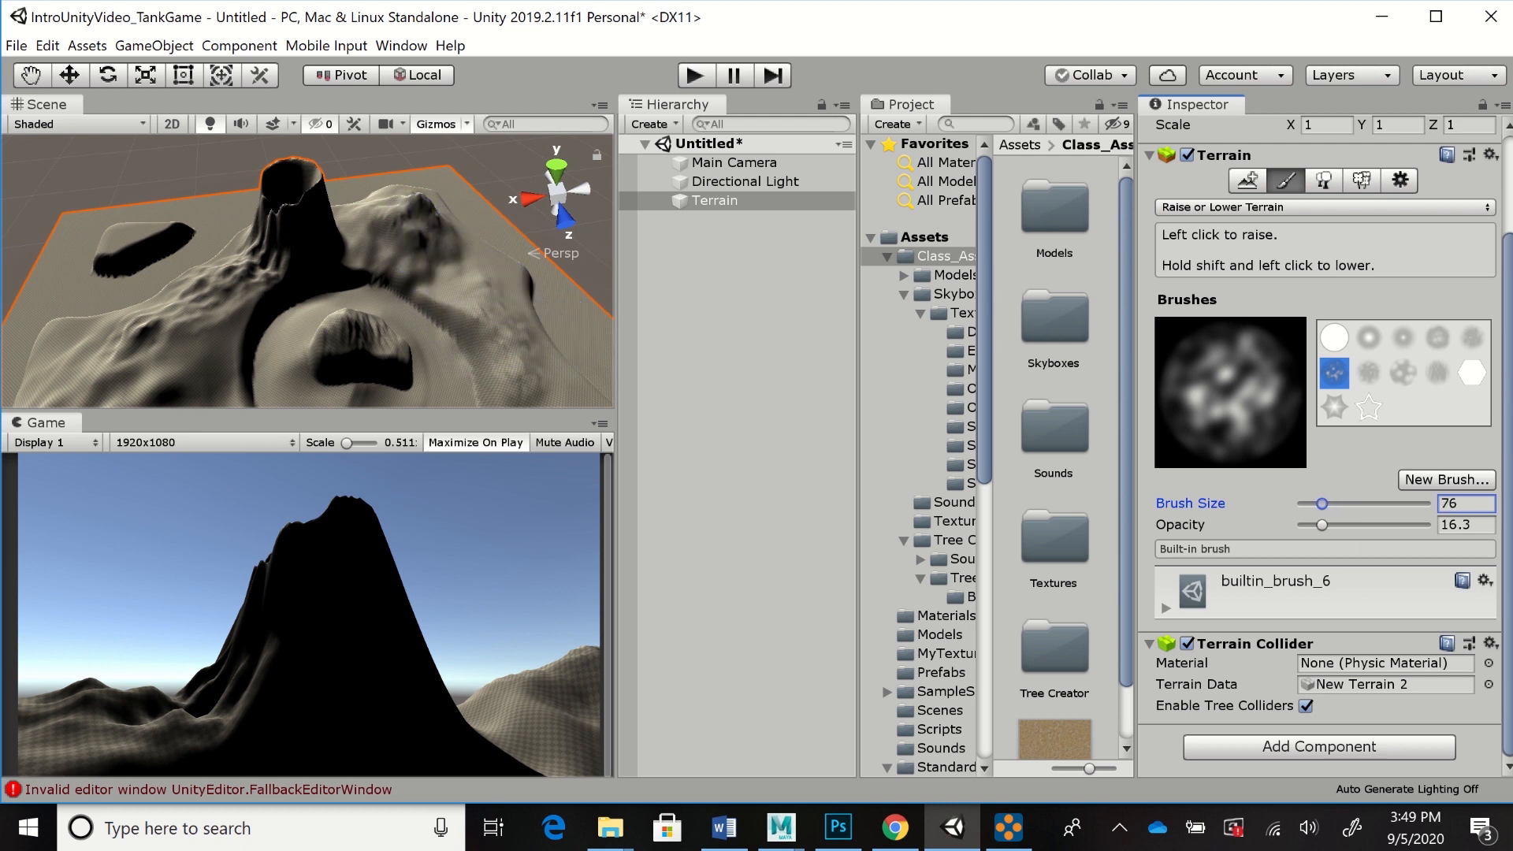
left_click_drag(1322, 524, 1360, 524)
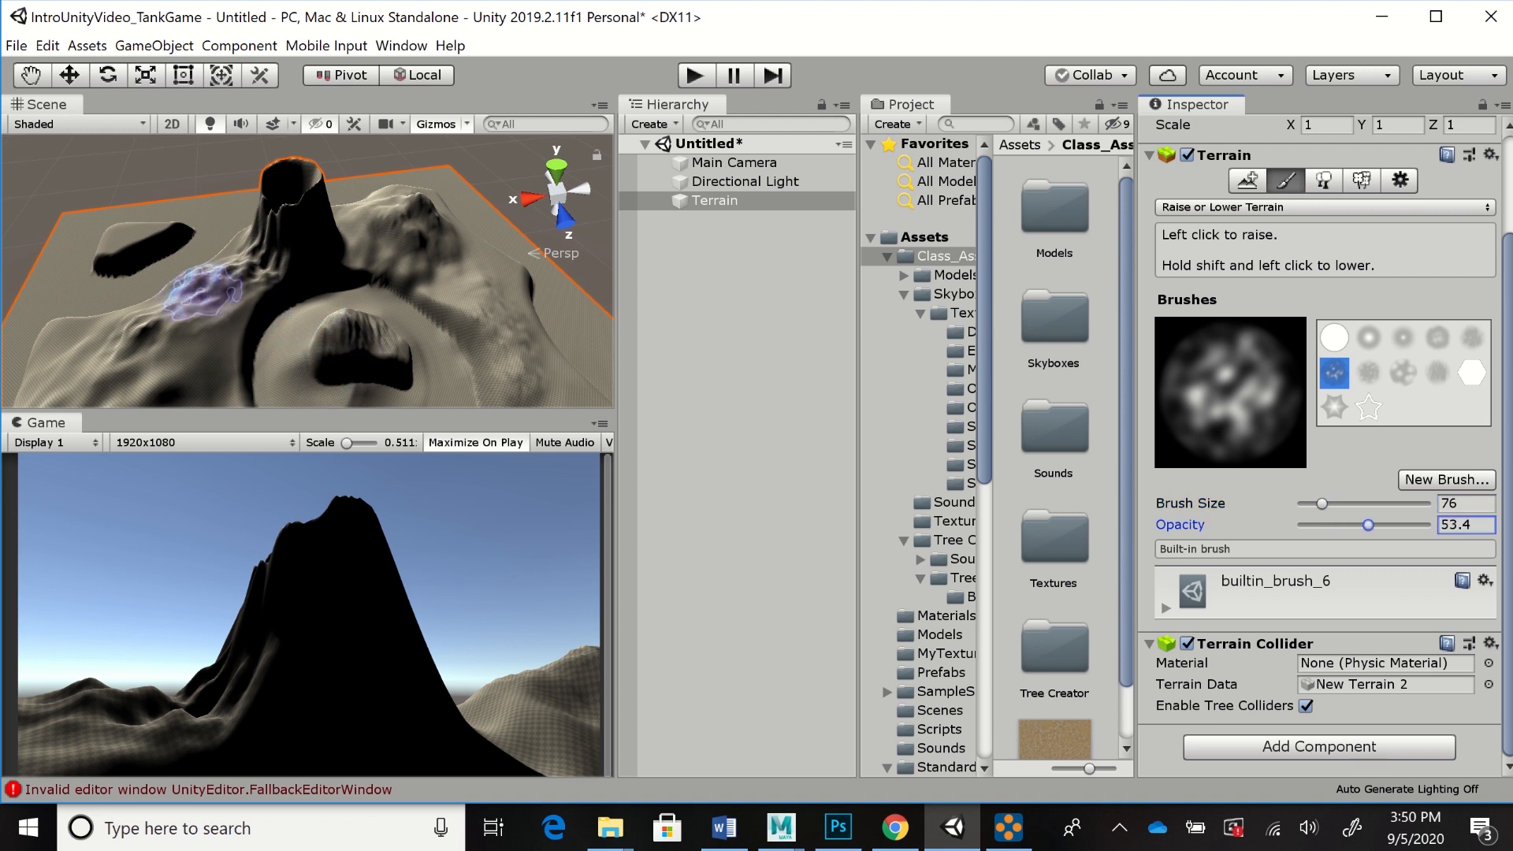
left_click_drag(200, 296, 213, 292)
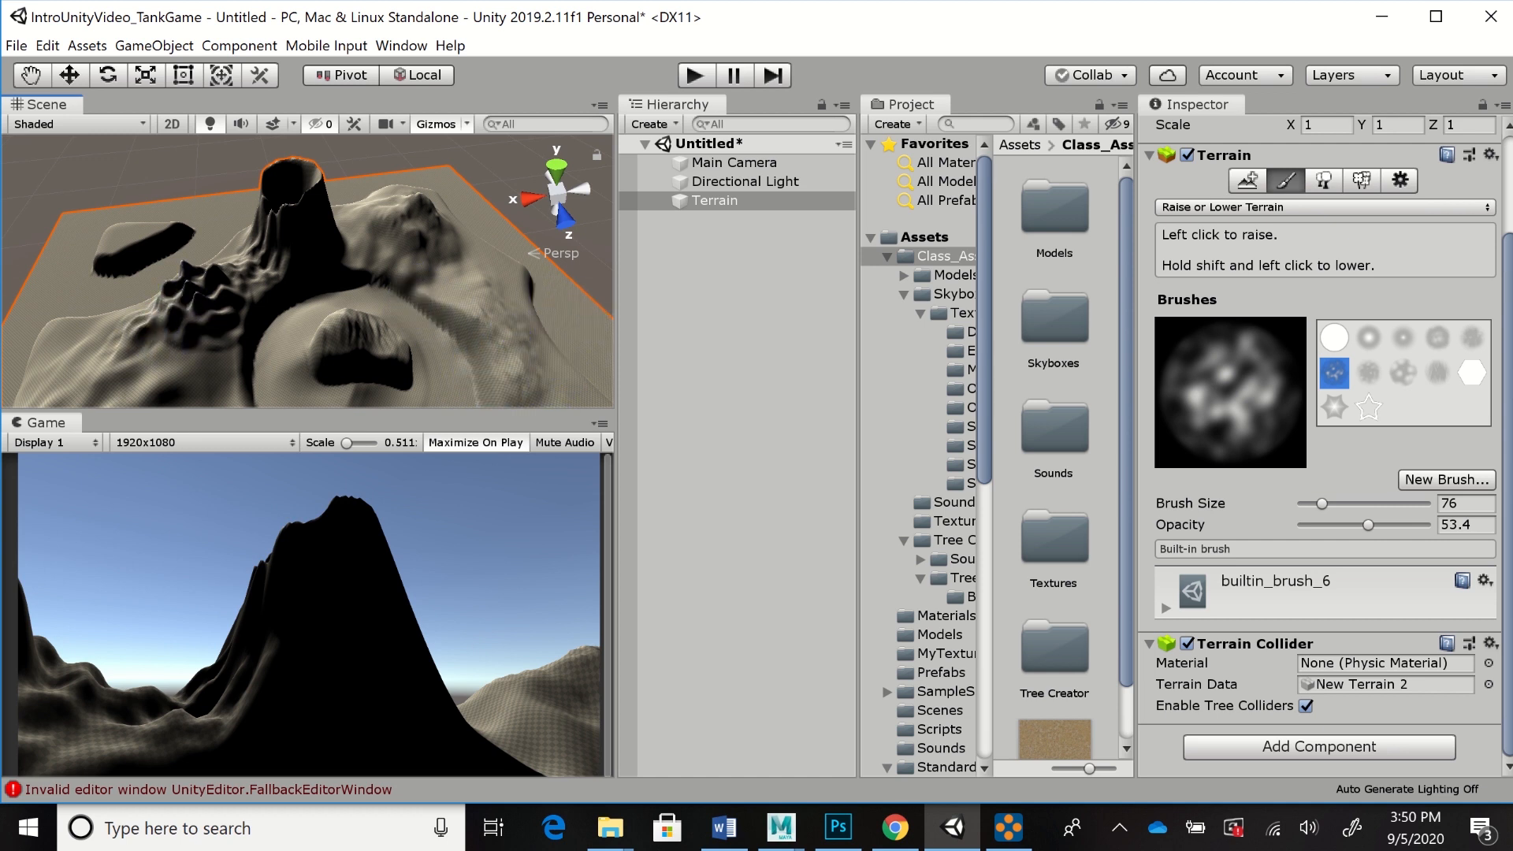
Smooth the jagged peaks on the ridge at the volcano's foot using Smooth Height with builtin_brush_2
left_click(1323, 207)
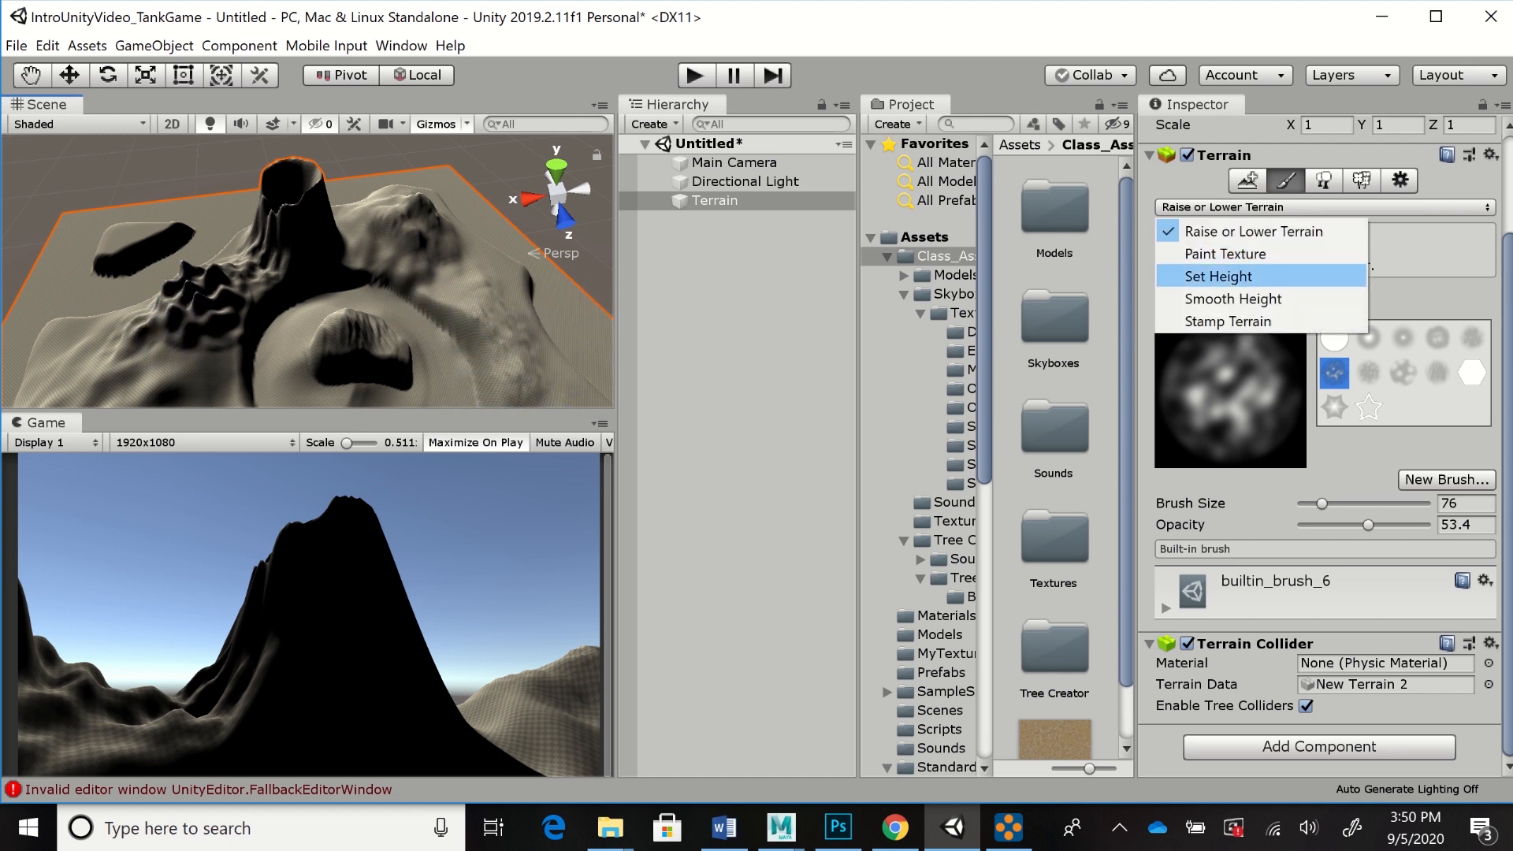
left_click(1233, 298)
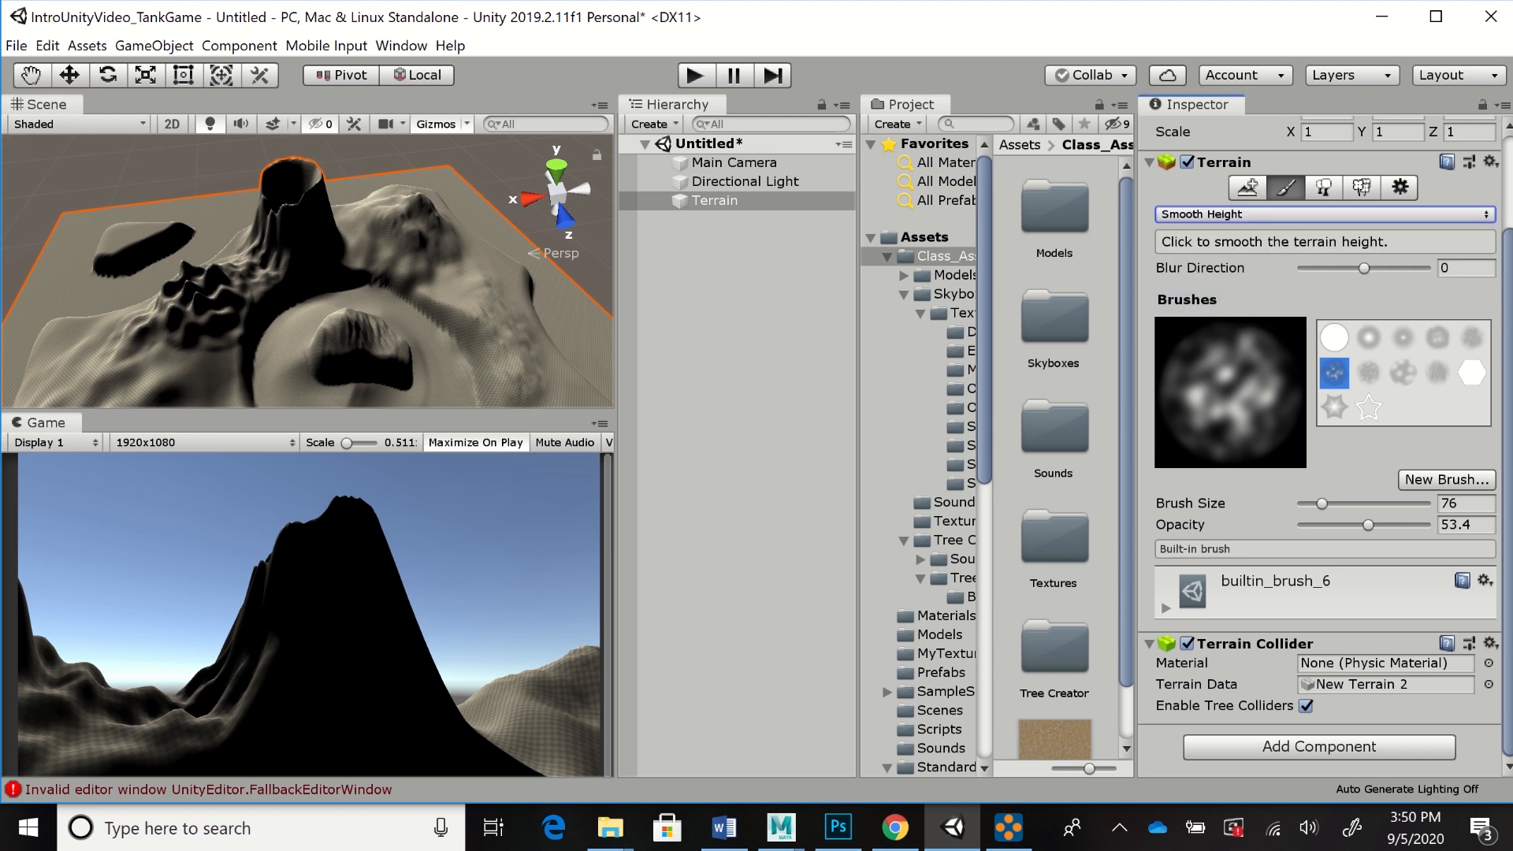
left_click(1369, 337)
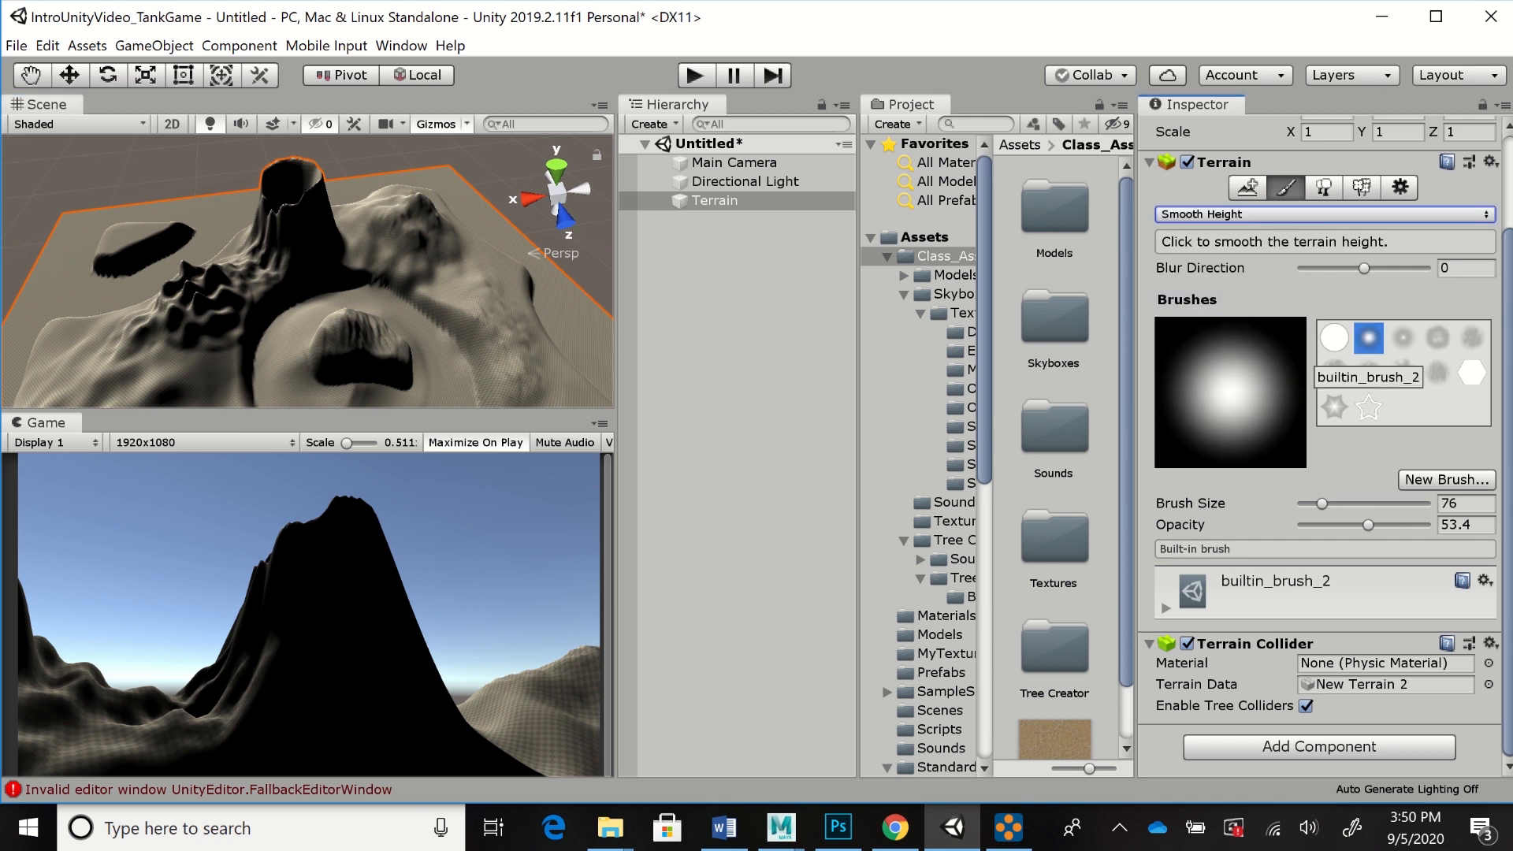
mouse_move(193, 298)
left_mouse_down()
mouse_move(235, 297)
mouse_move(134, 369)
left_mouse_up()
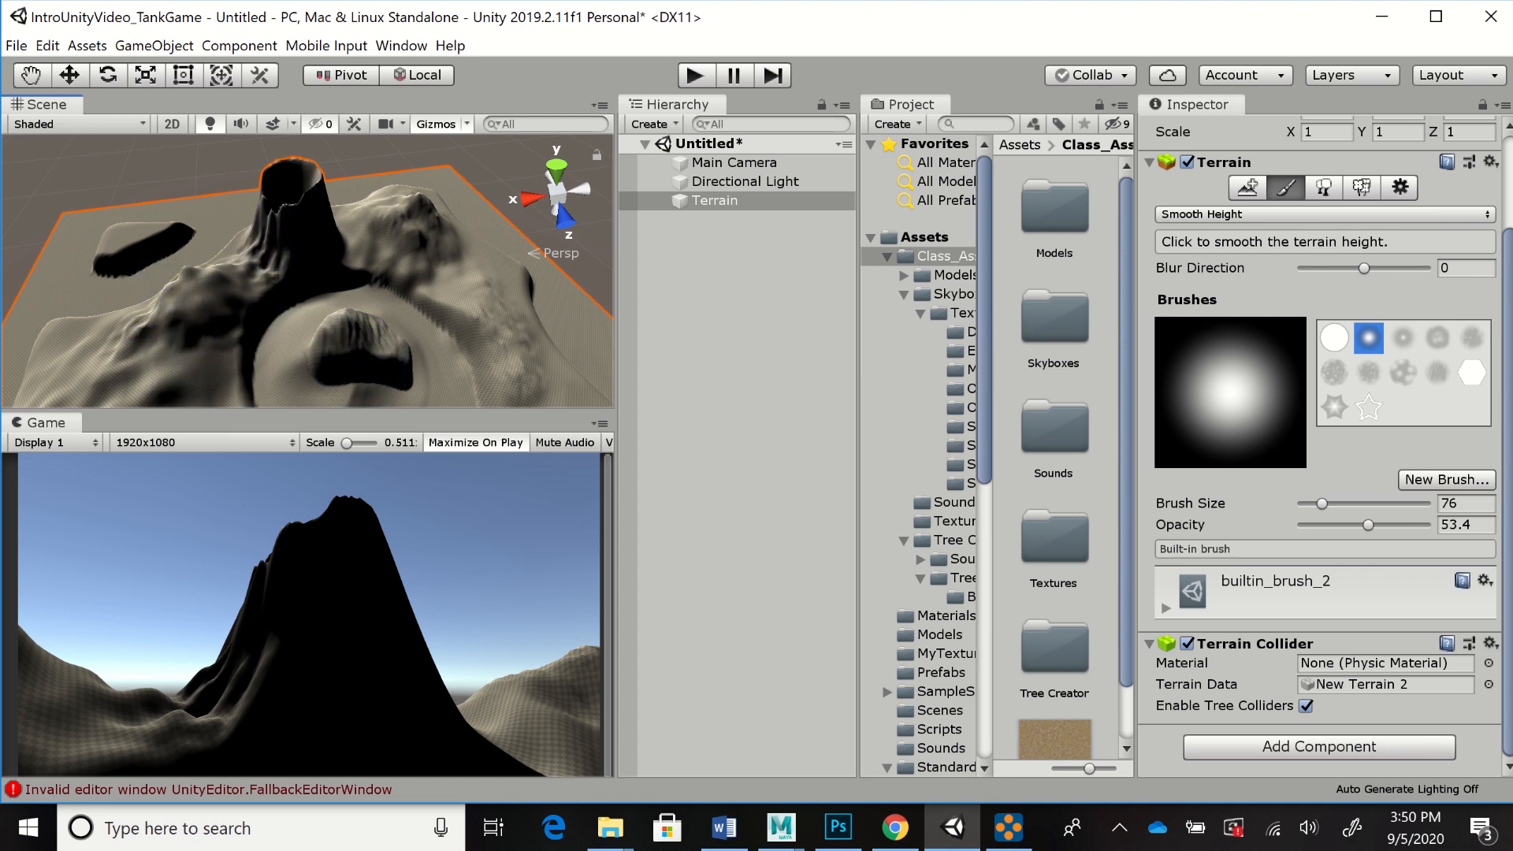
Smooth the isolated flat-topped plateau with builtin_brush_7, trying opacity 23 and then 30.6
left_click(1368, 372)
left_click_drag(1368, 525, 1365, 525)
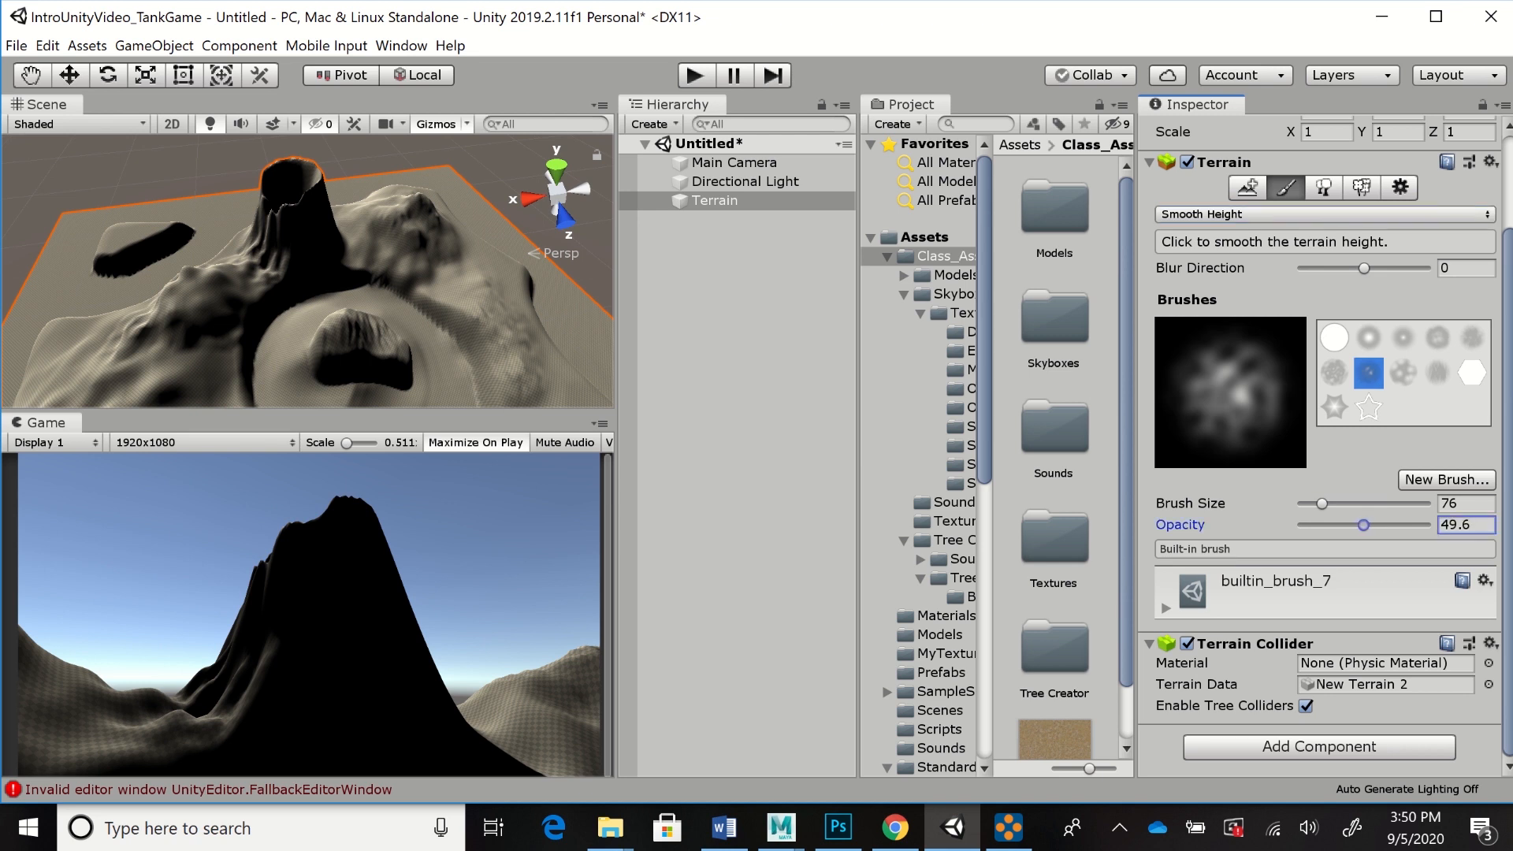
left_click_drag(139, 245, 135, 245)
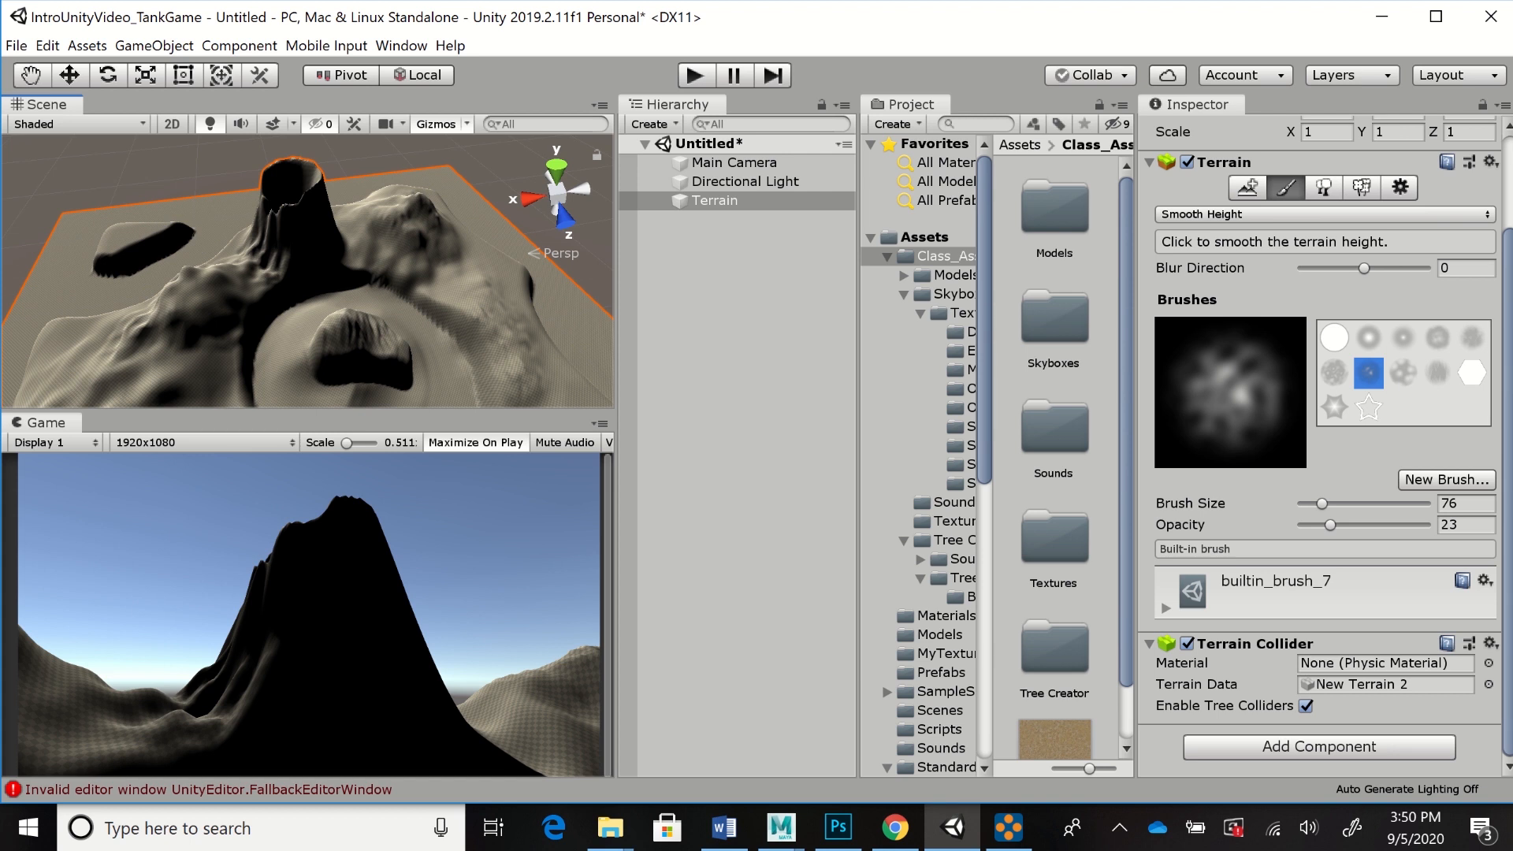
left_click_drag(1330, 524, 1339, 525)
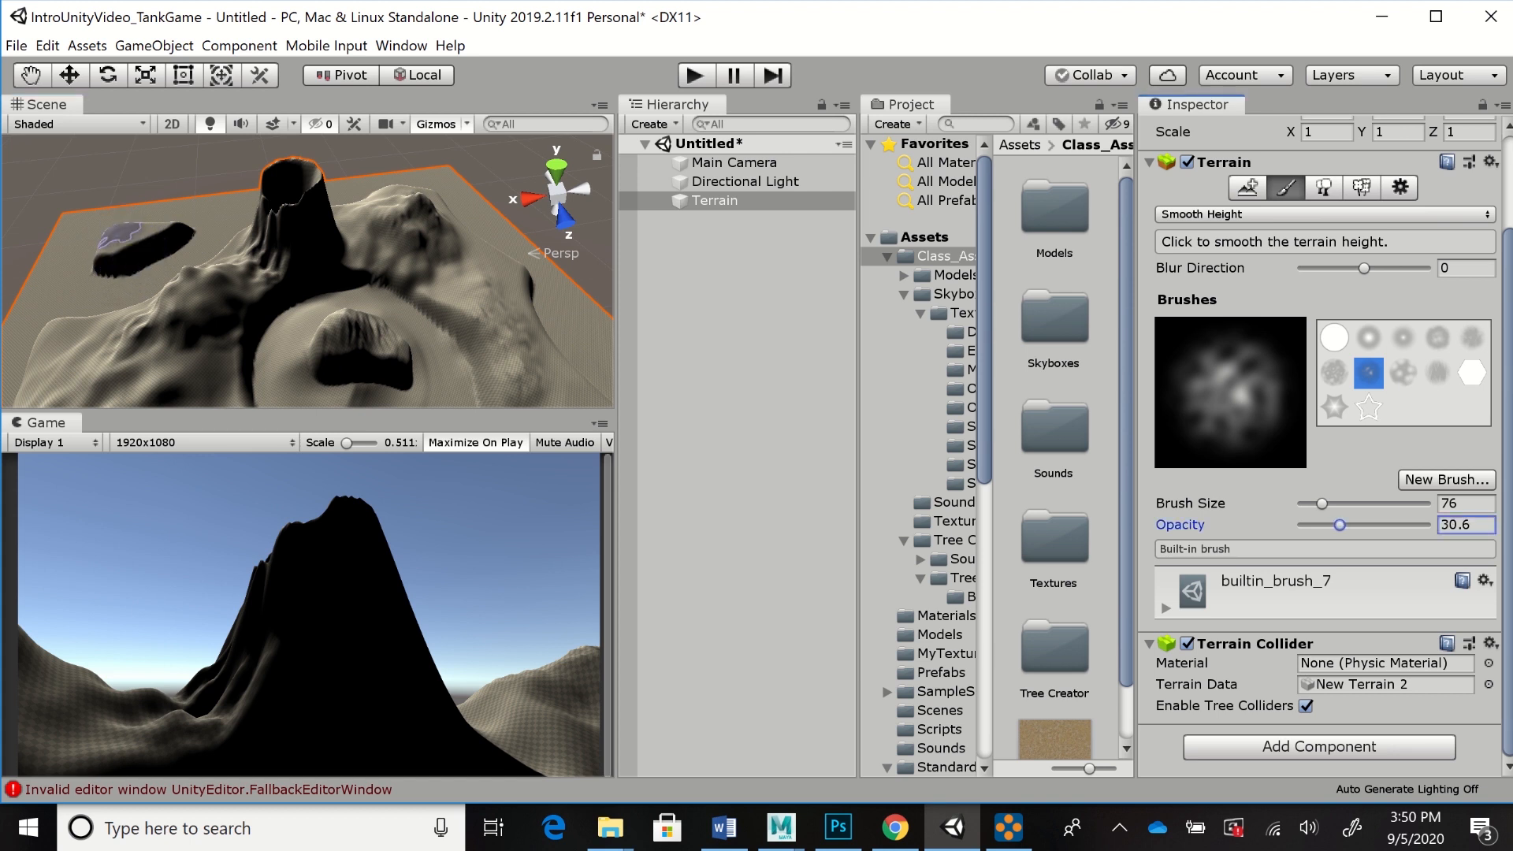
left_click_drag(129, 241, 154, 243)
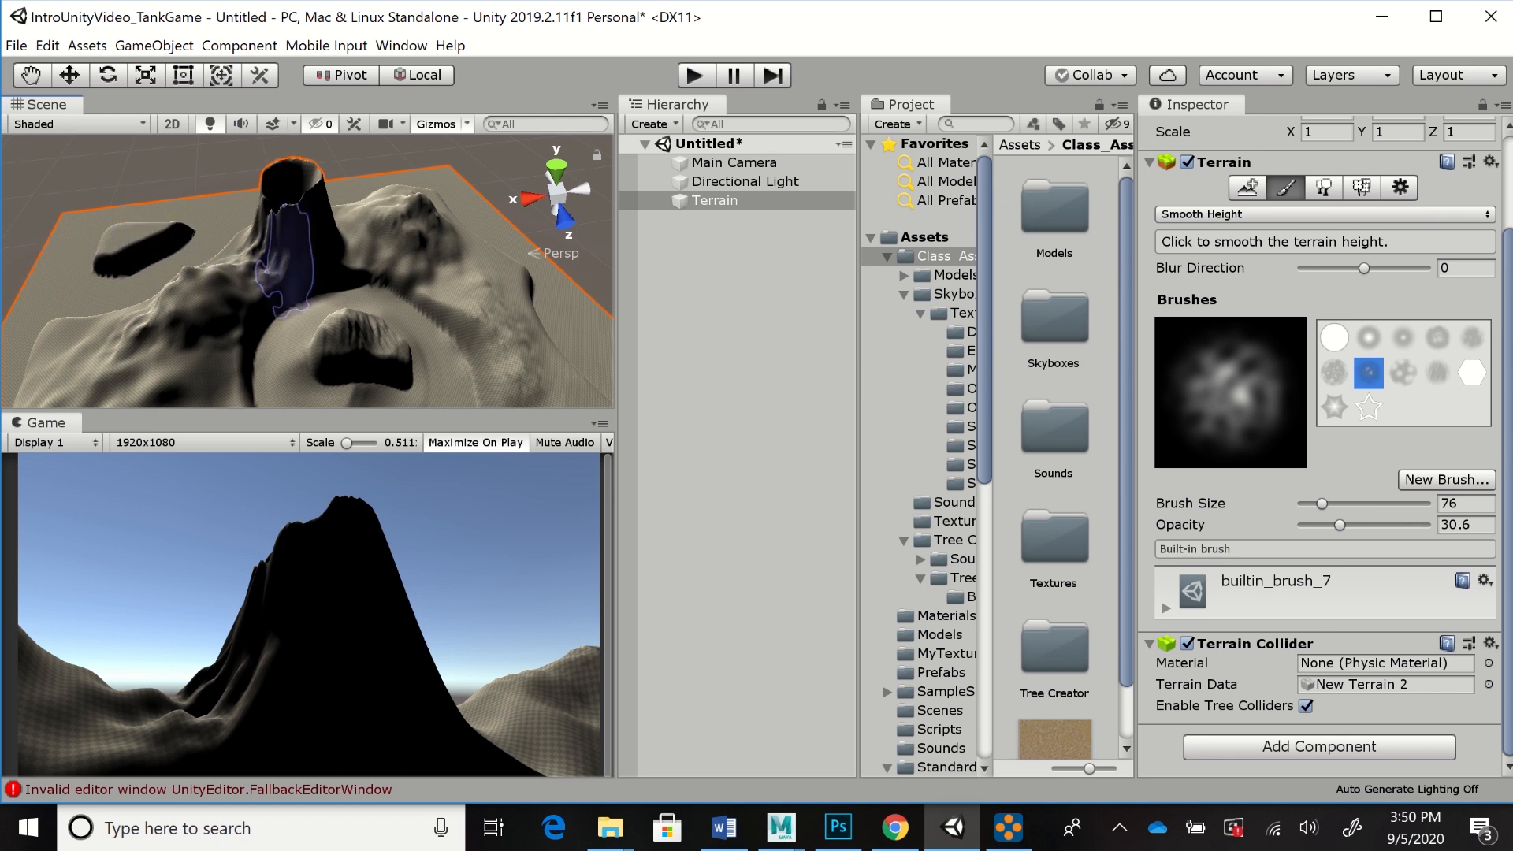
Switch to Raise or Lower Terrain and raise uneven bumps on top of and beside the isolated plateau
mouse_move(213, 288)
left_mouse_down("alt")
mouse_move(439, 263)
mouse_move(451, 243)
left_mouse_up("alt")
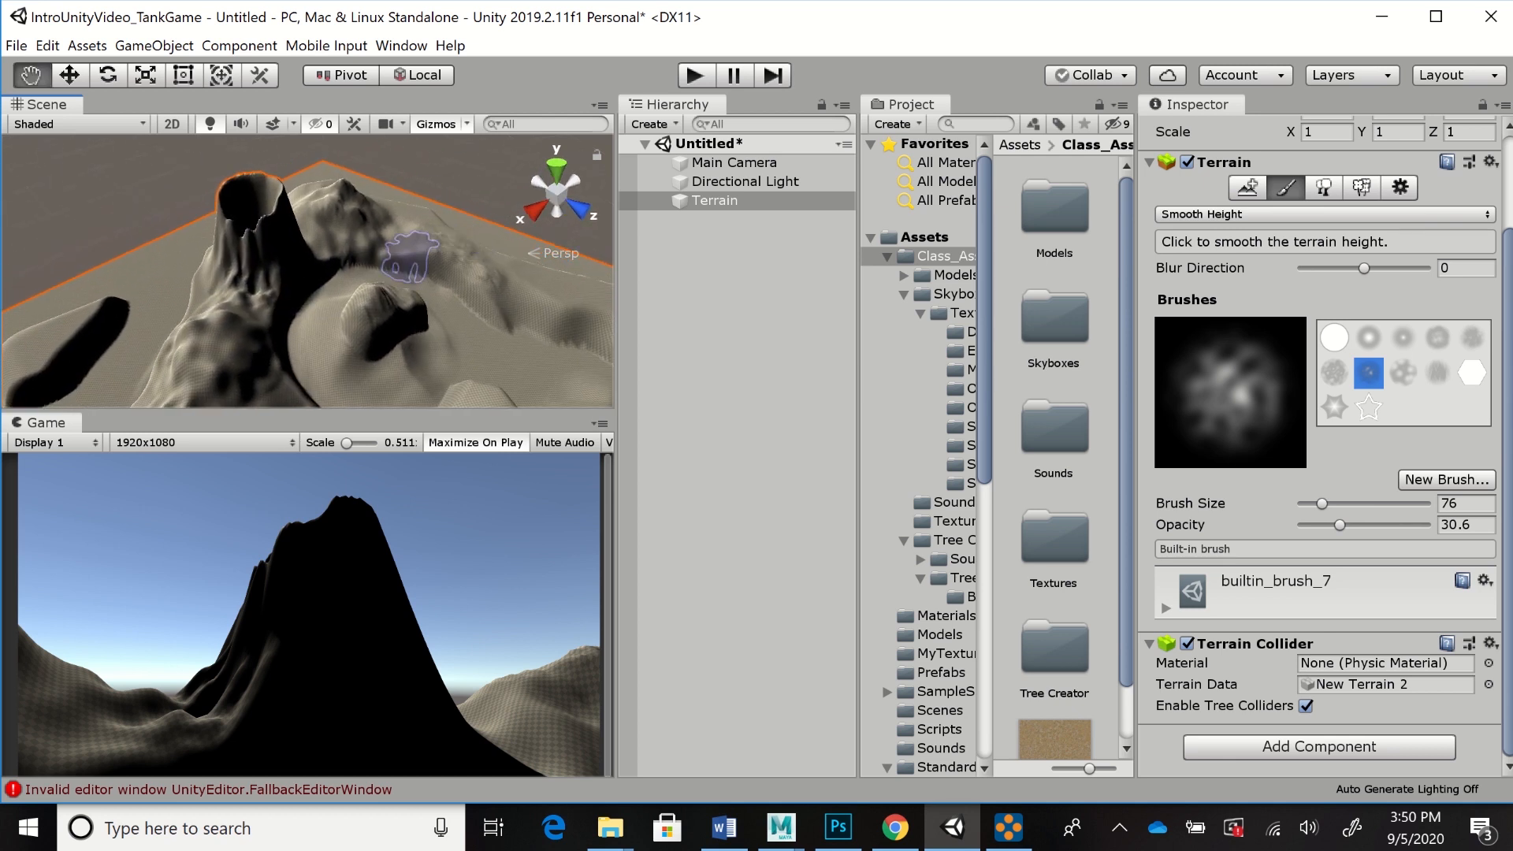
right_click_drag(331, 264, 474, 221, "alt")
middle_click_drag(474, 222, 432, 246, "alt")
right_click_drag(432, 245, 524, 234, "alt")
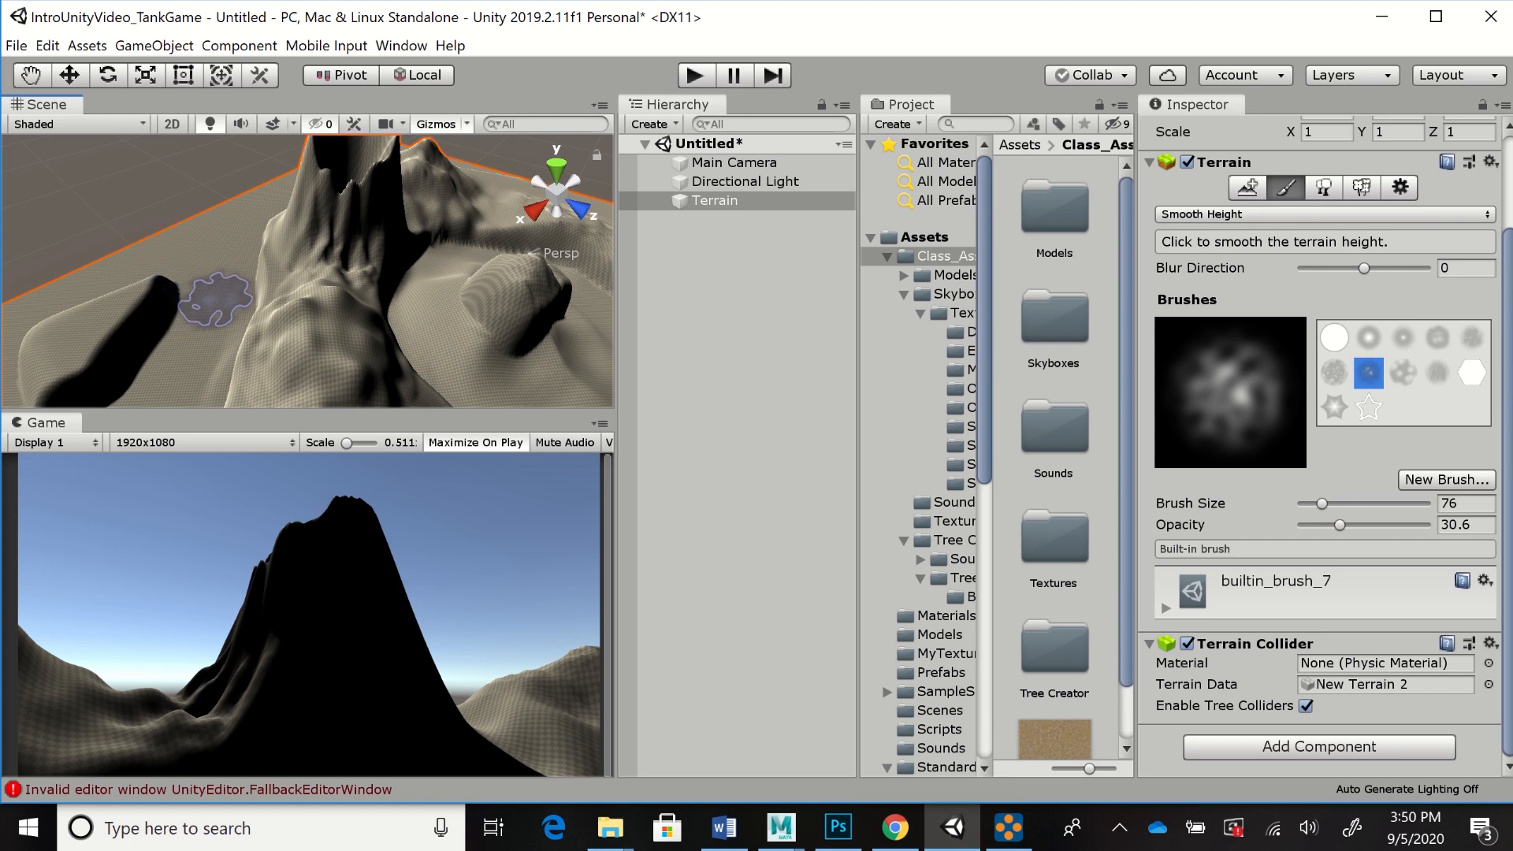
left_click(1324, 214)
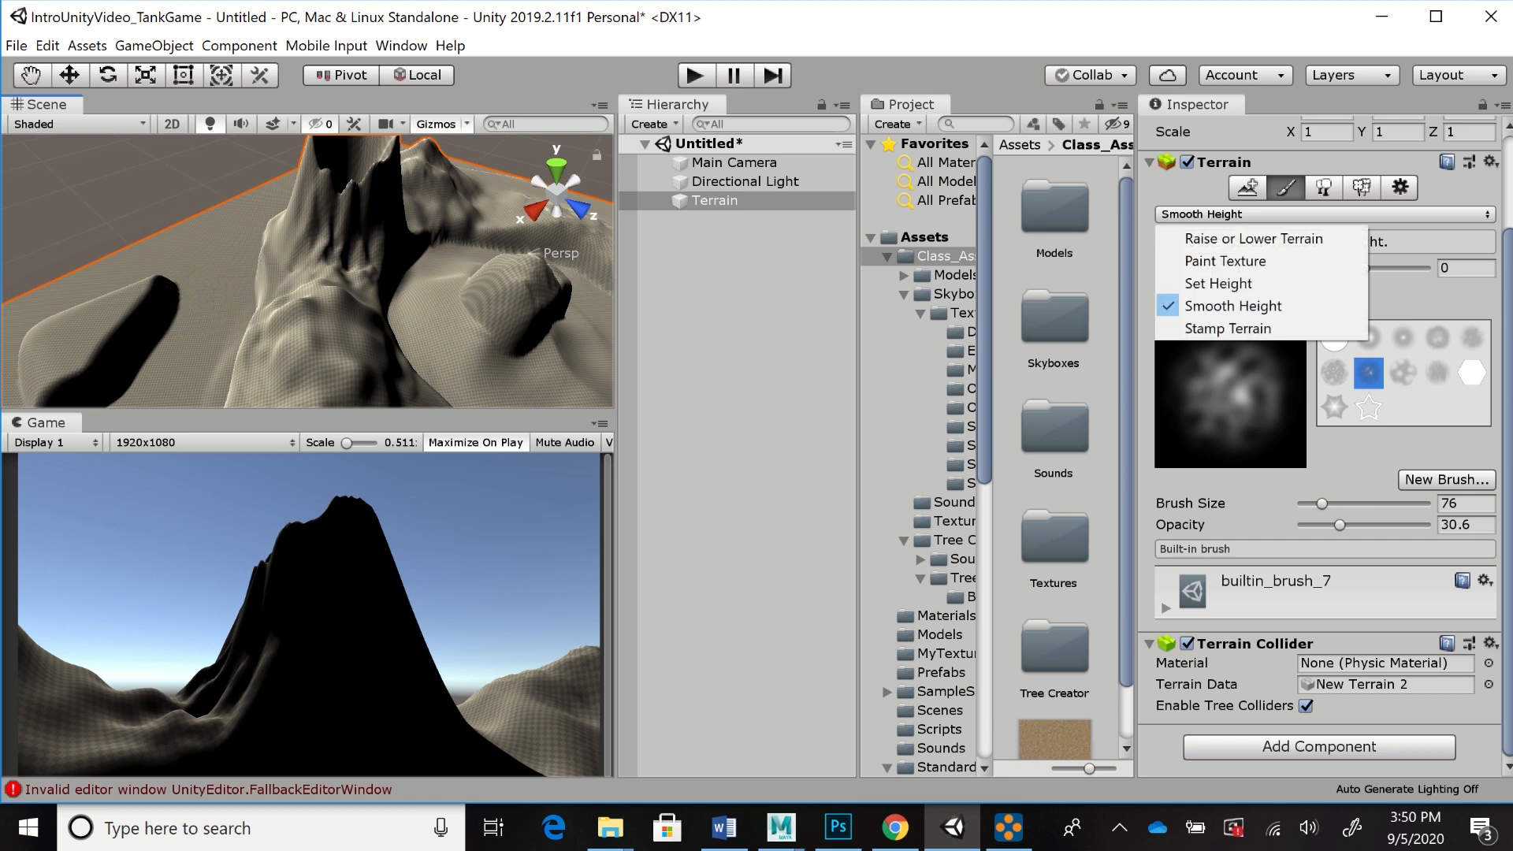
left_click(1230, 227)
left_click_drag(139, 283, 134, 278)
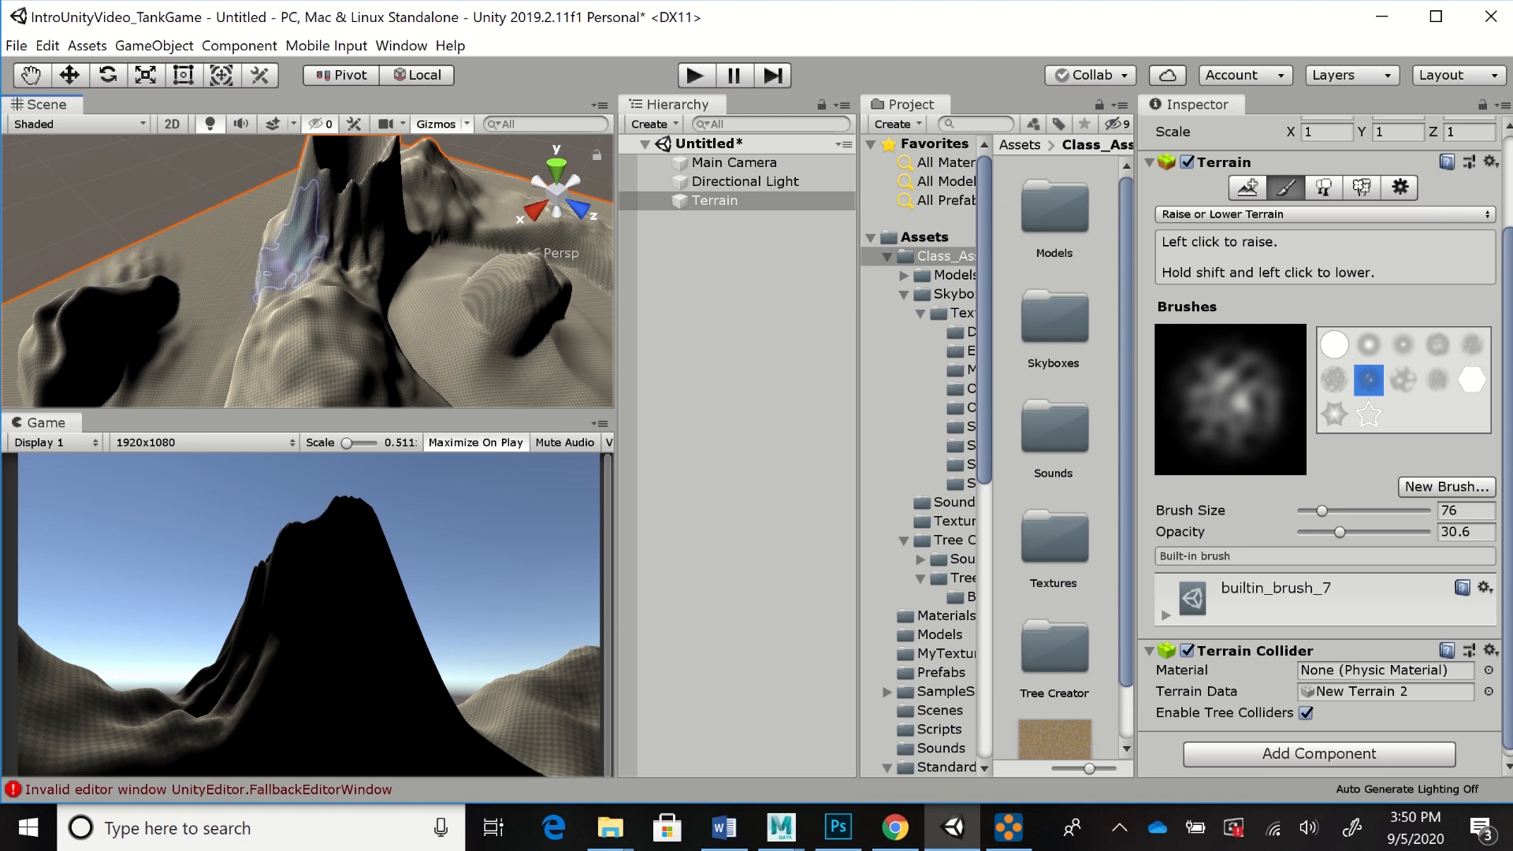
left_click(179, 268)
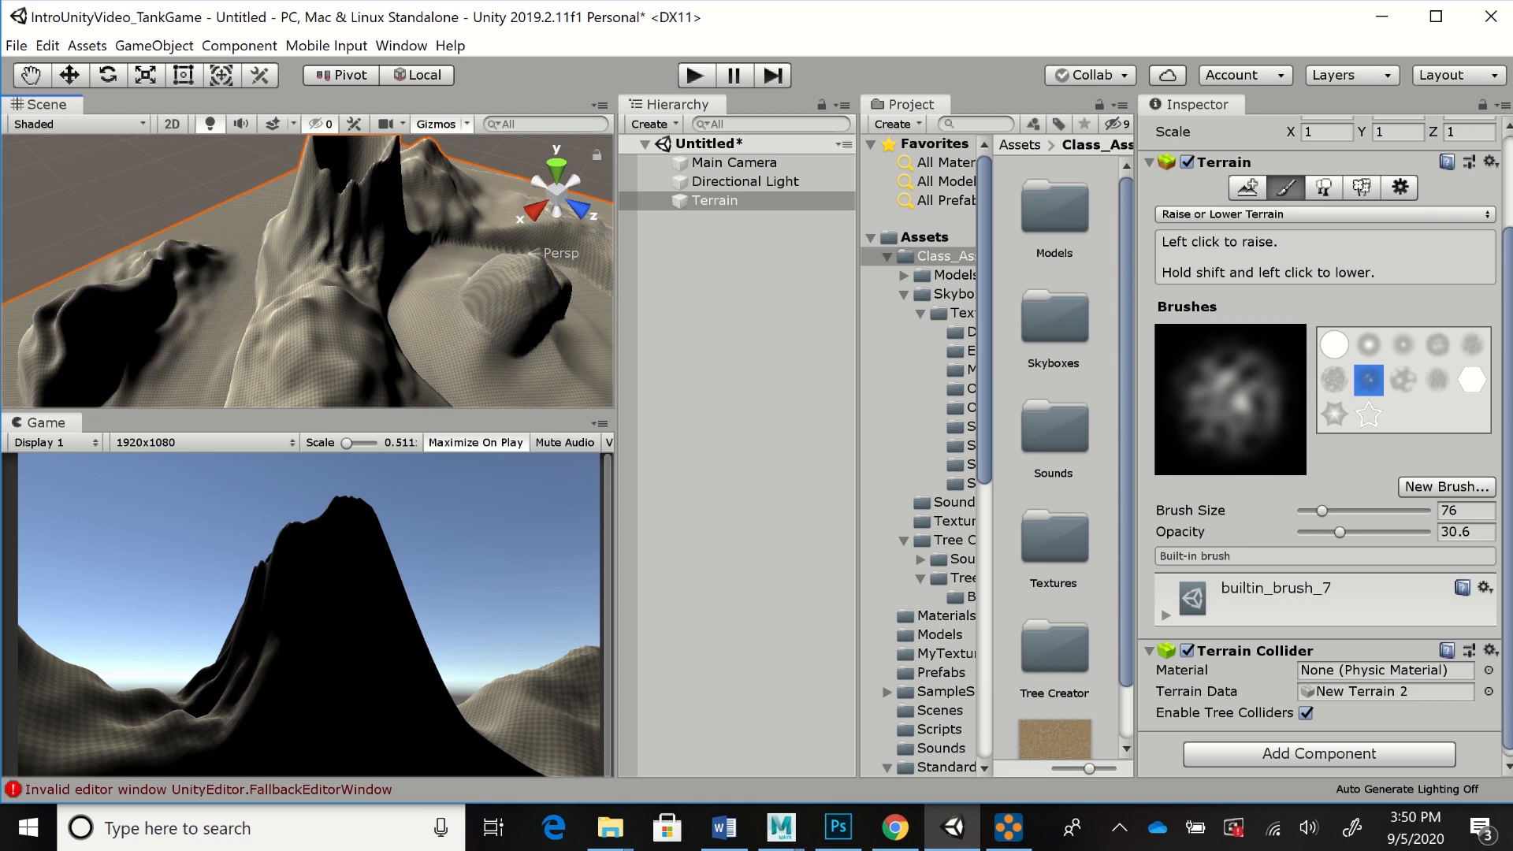
Soften the new bumps at the plateau's far end with Smooth Height
left_click(1324, 215)
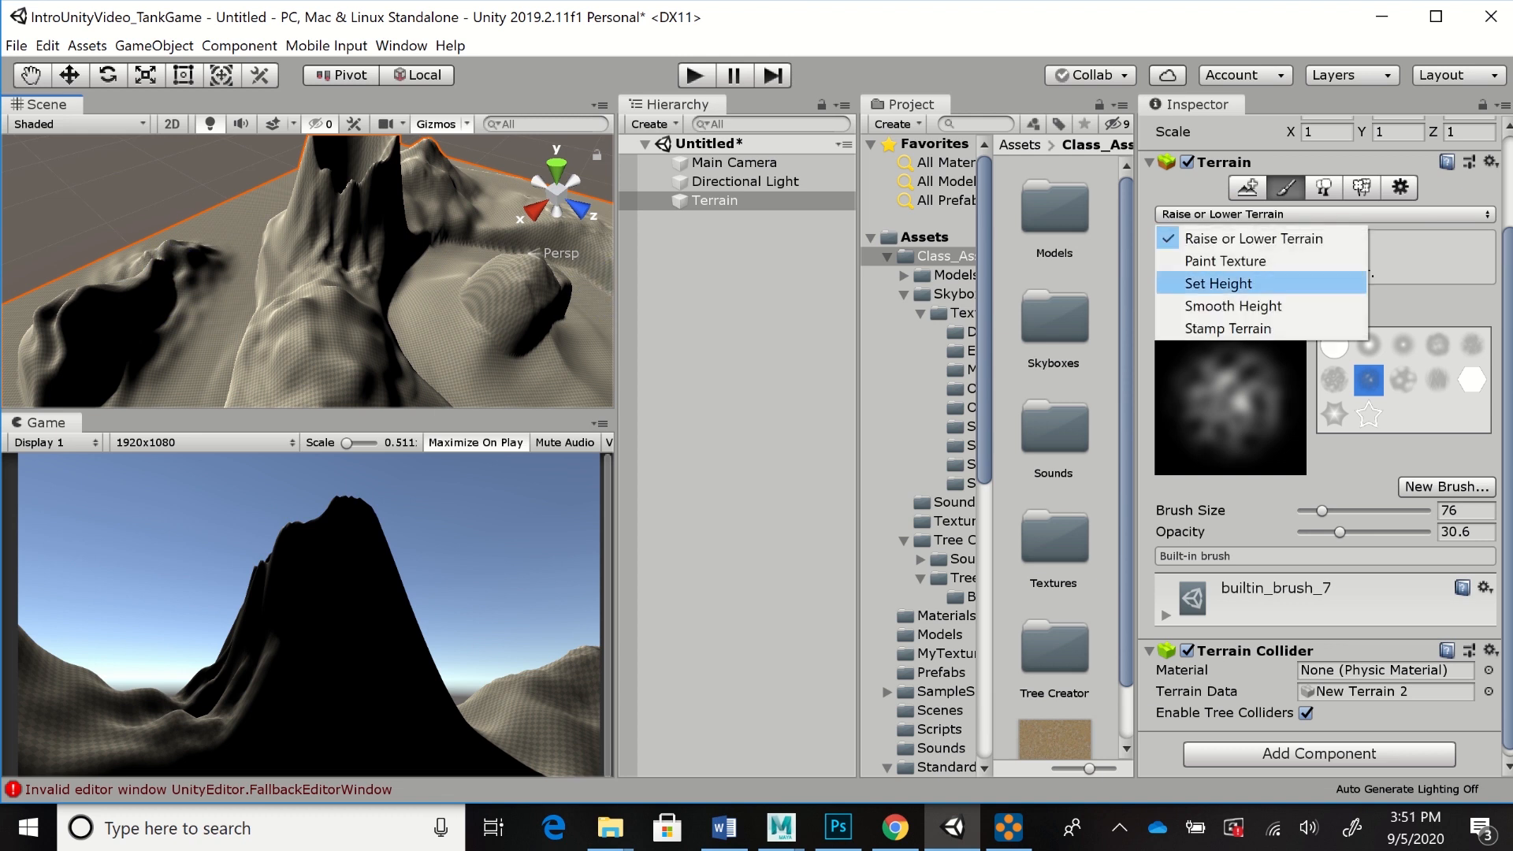
left_click(1229, 304)
left_click(164, 270)
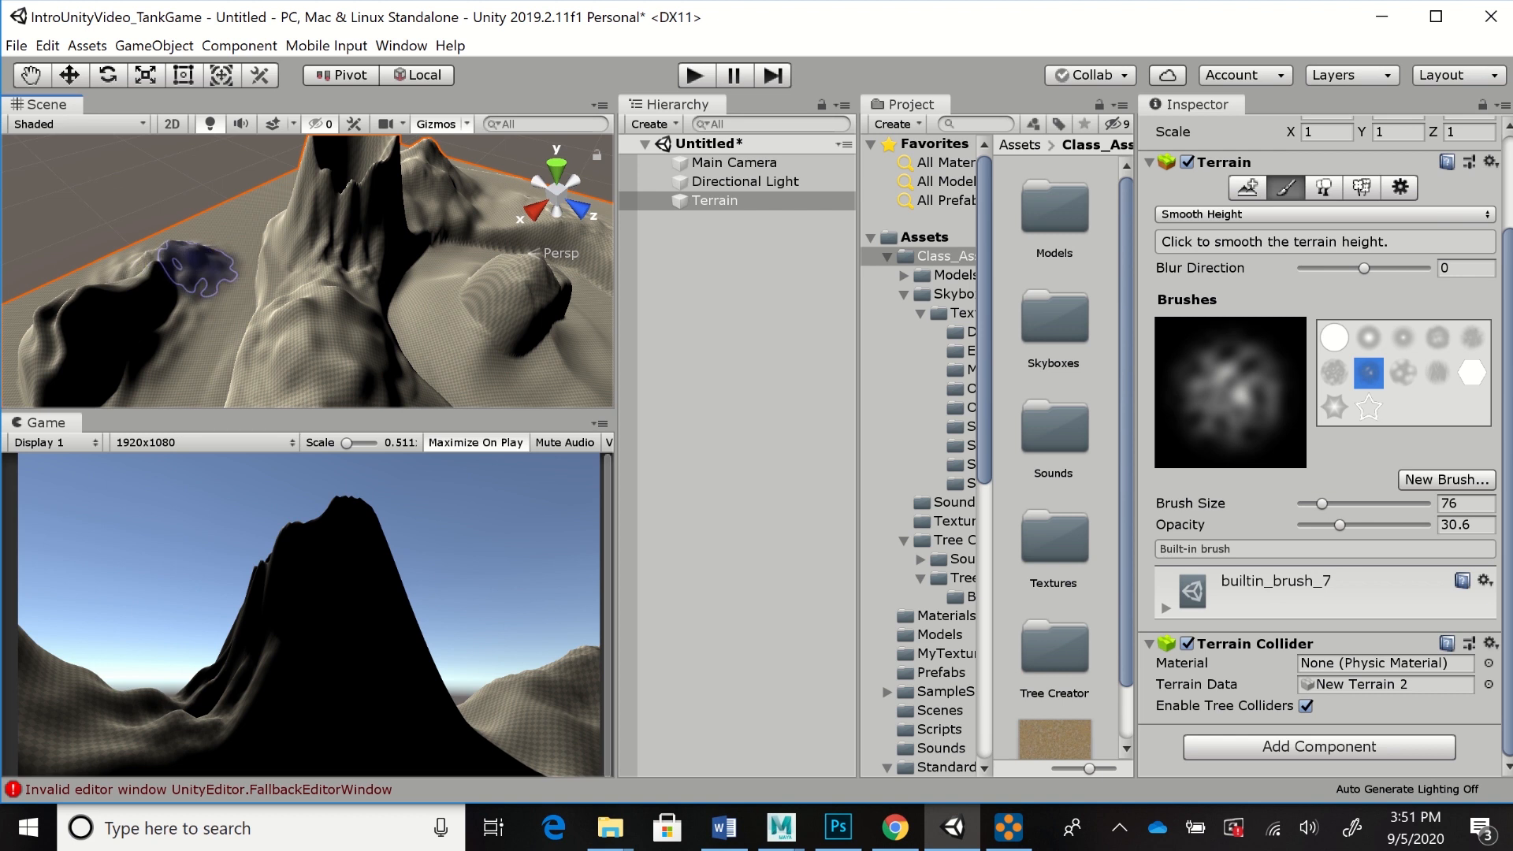
Try builtin_brush_1 and builtin_brush_2 for Smooth Height and examine the volcano, the plateau and the surrounding hills from several distances
left_click(1334, 338)
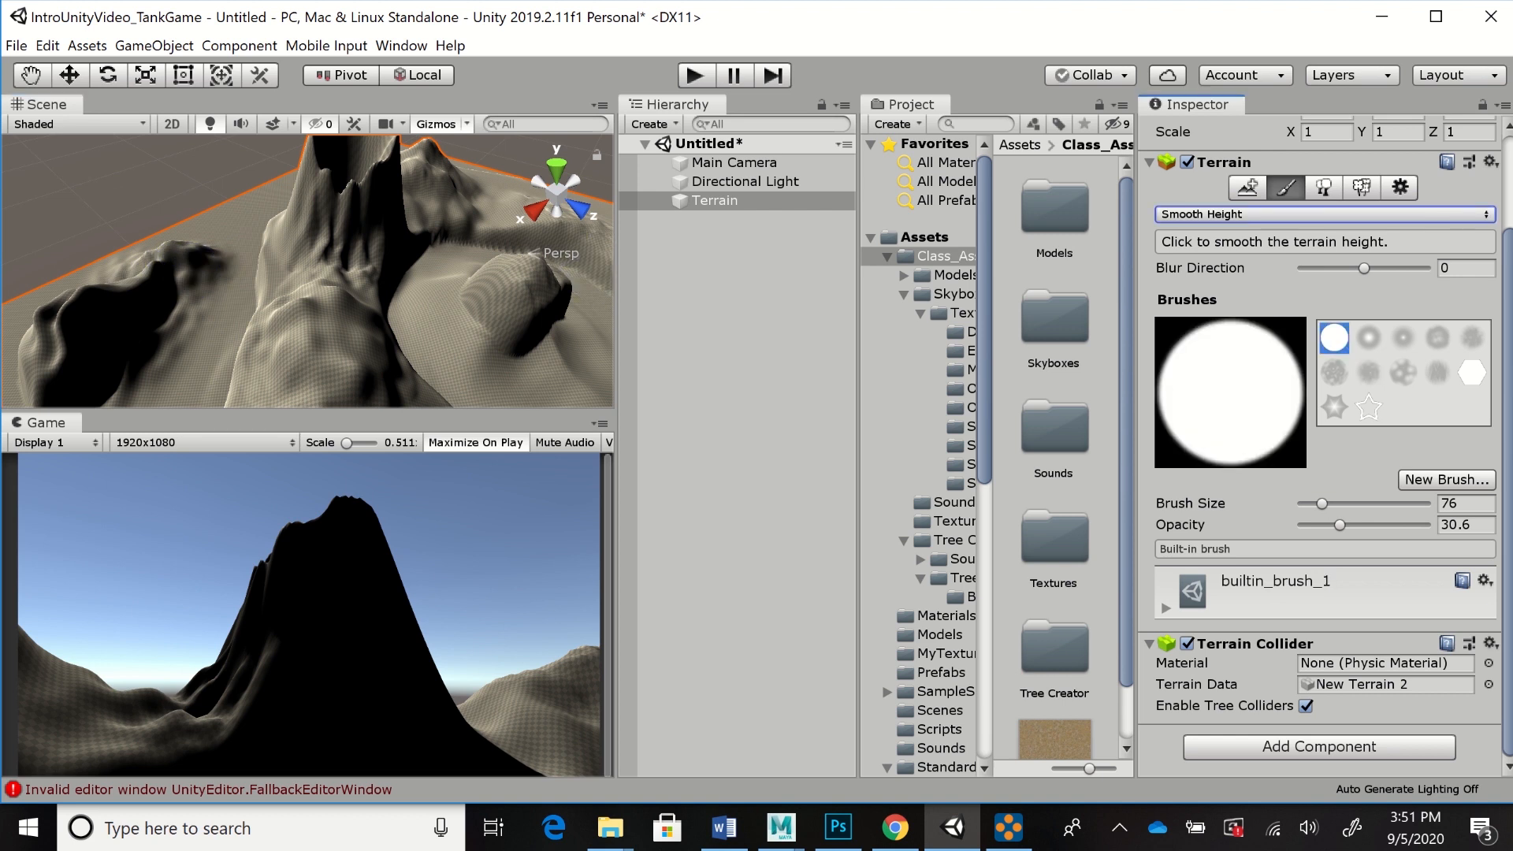
left_click(1369, 338)
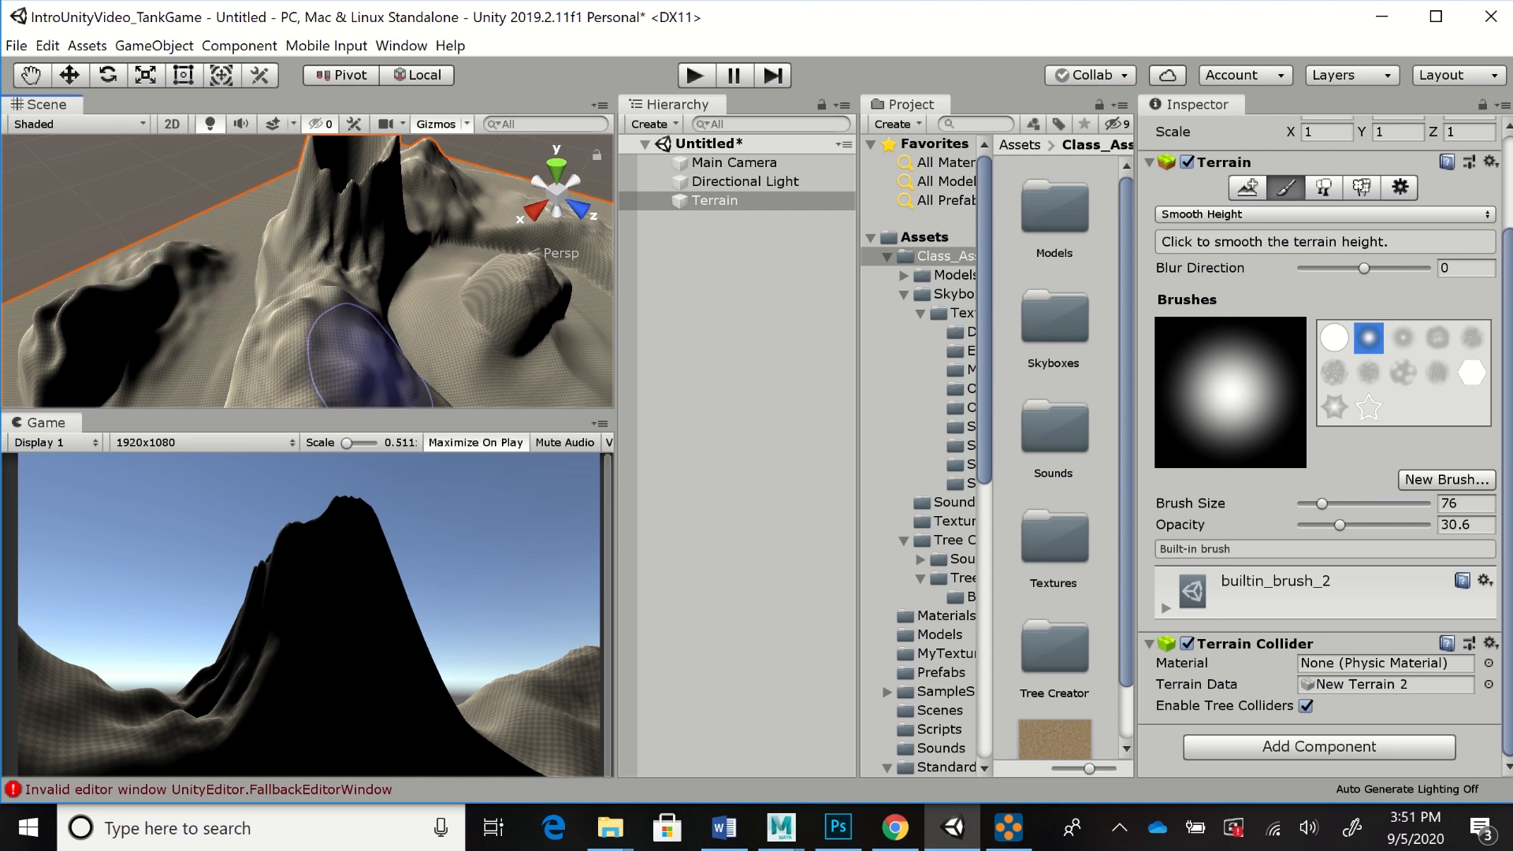
scroll(500, 308, "down", 3)
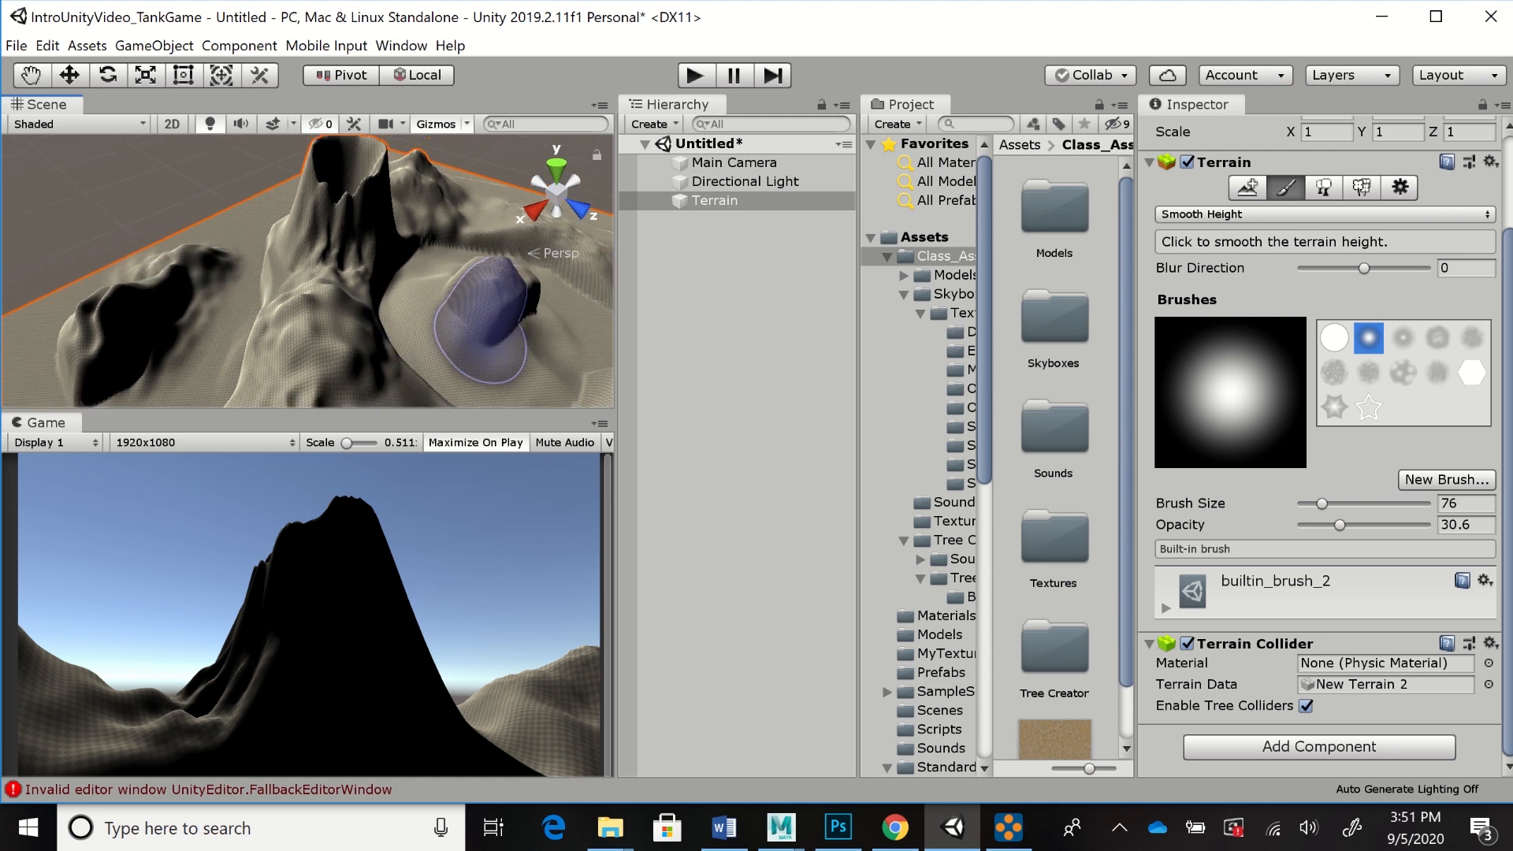
scroll(505, 308, "down", 1)
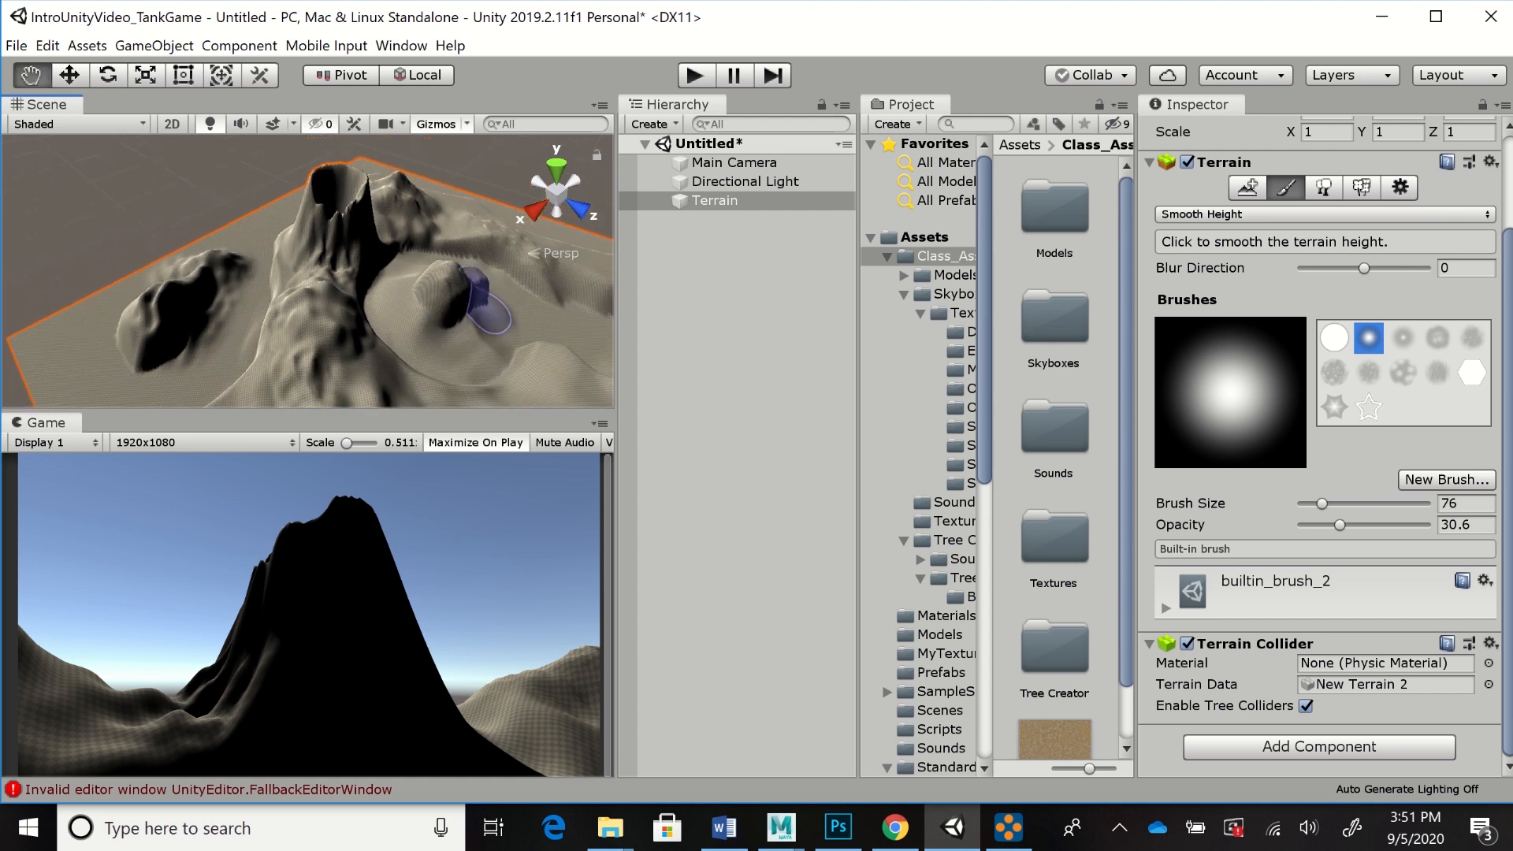
scroll(473, 310, "up", 3)
middle_click_drag(551, 314, 482, 306)
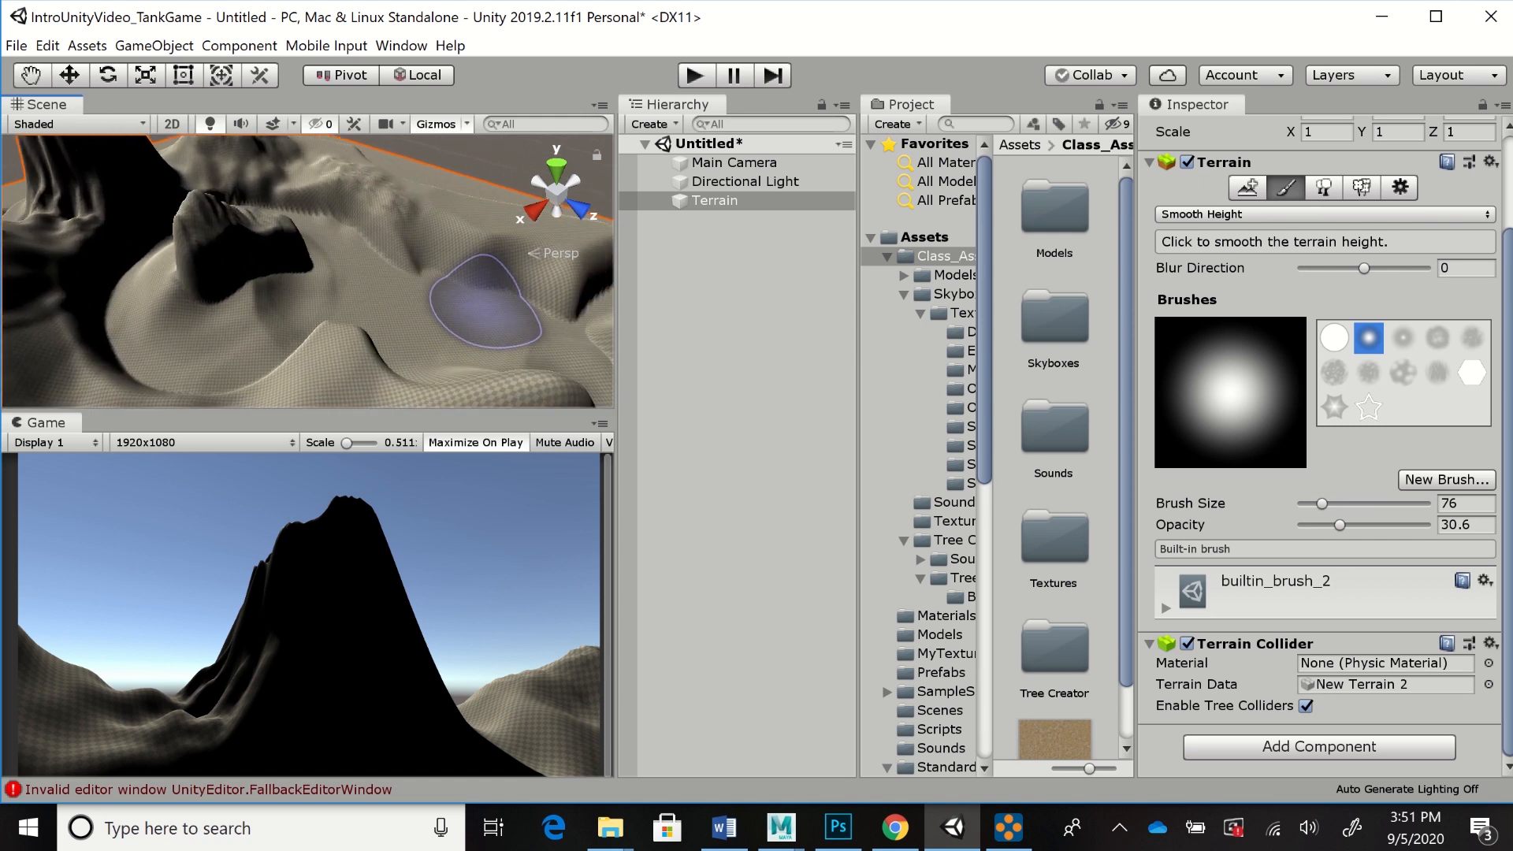
scroll(457, 295, "down", 5)
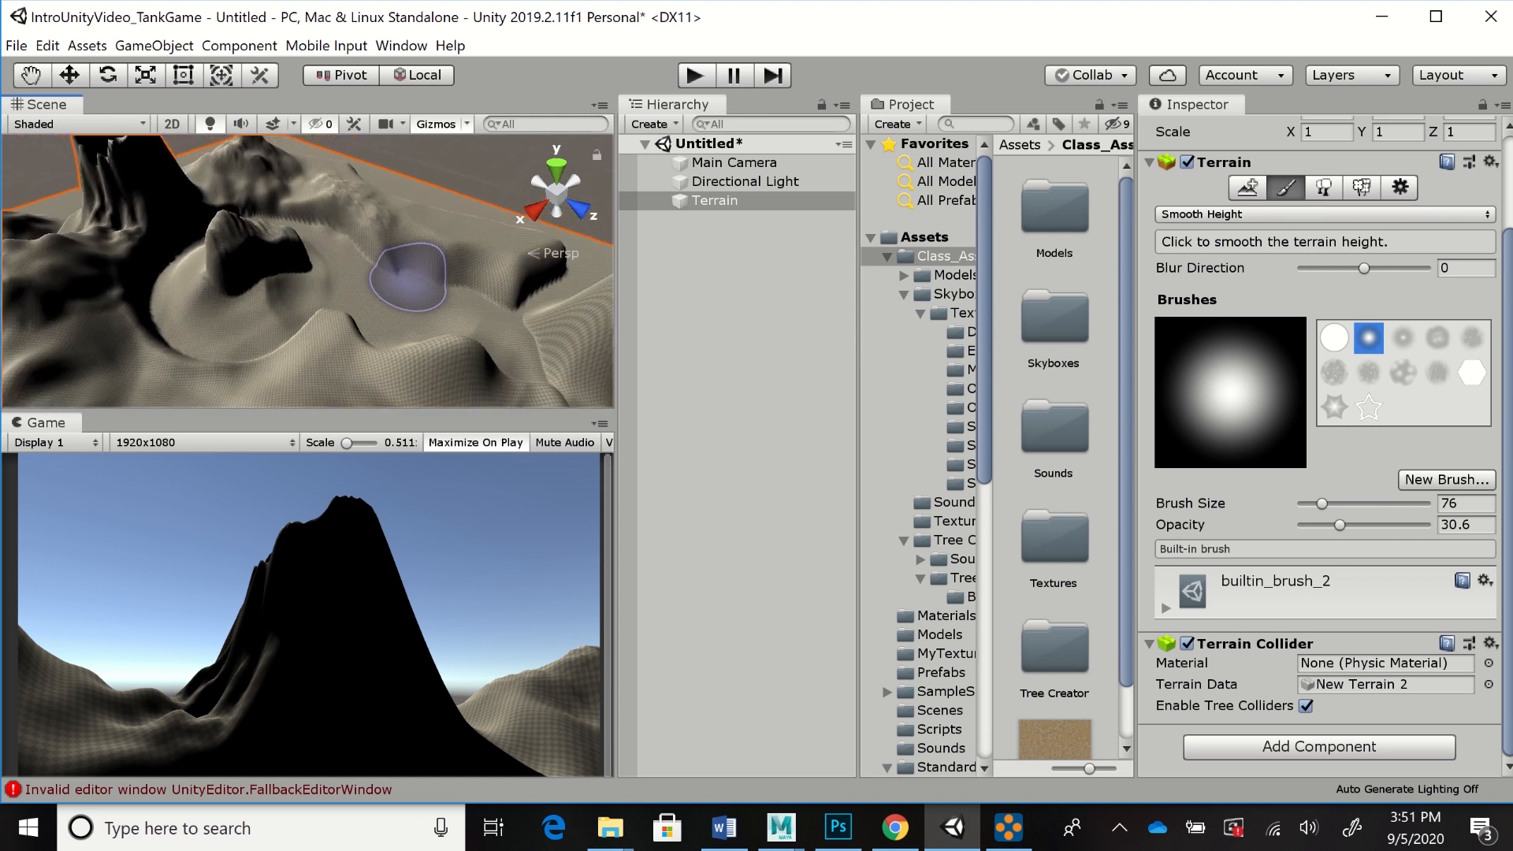
scroll(408, 272, "down", 2)
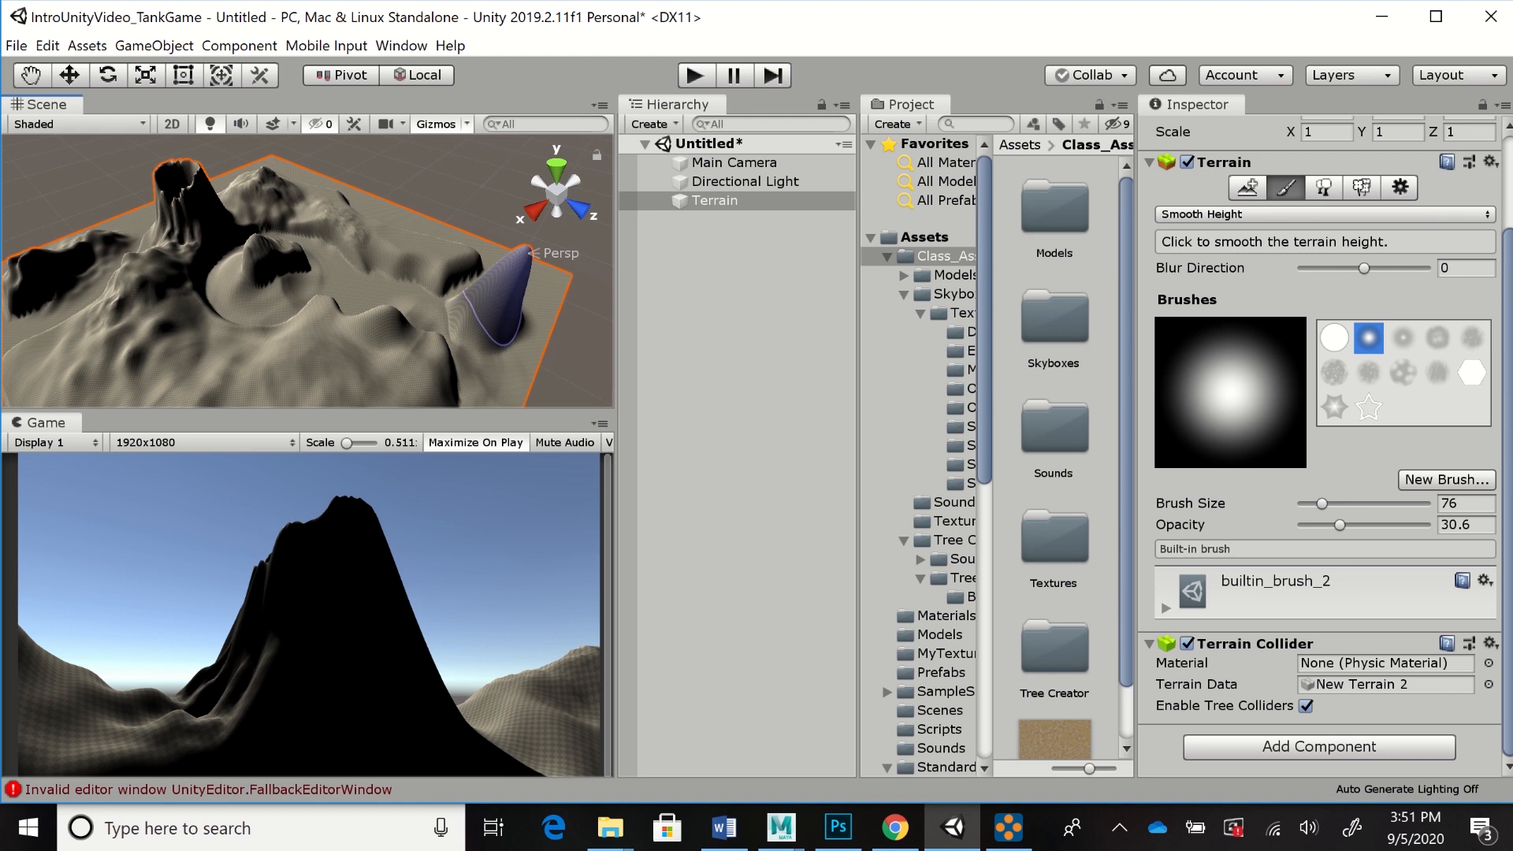
Smooth a patch of the ridge between the volcano and the plateau with builtin_brush_6, and select builtin_brush_7
left_click(1334, 373)
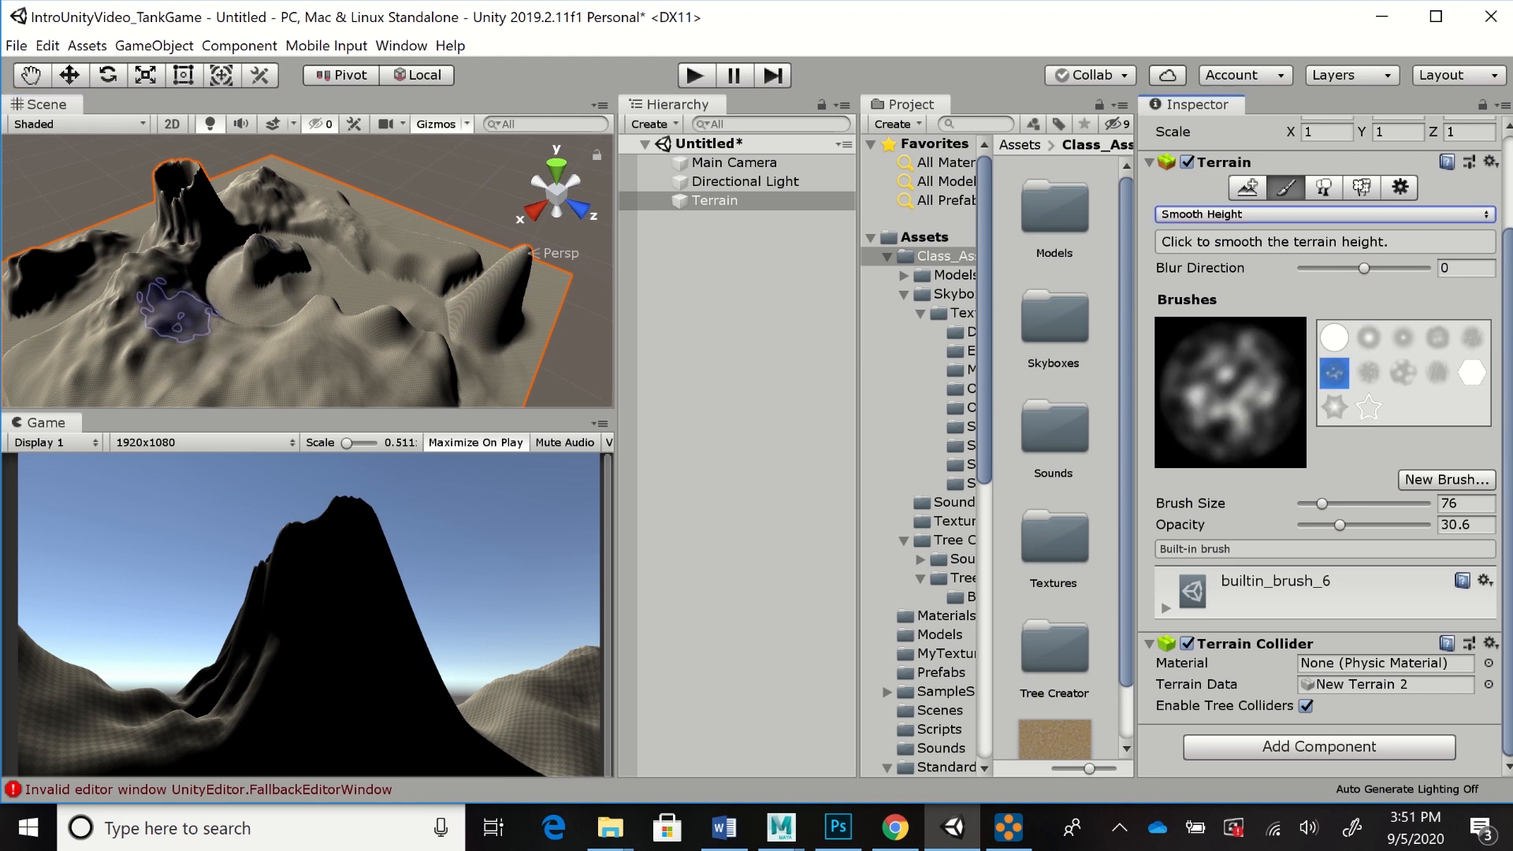
left_click(177, 321)
left_click(1368, 373)
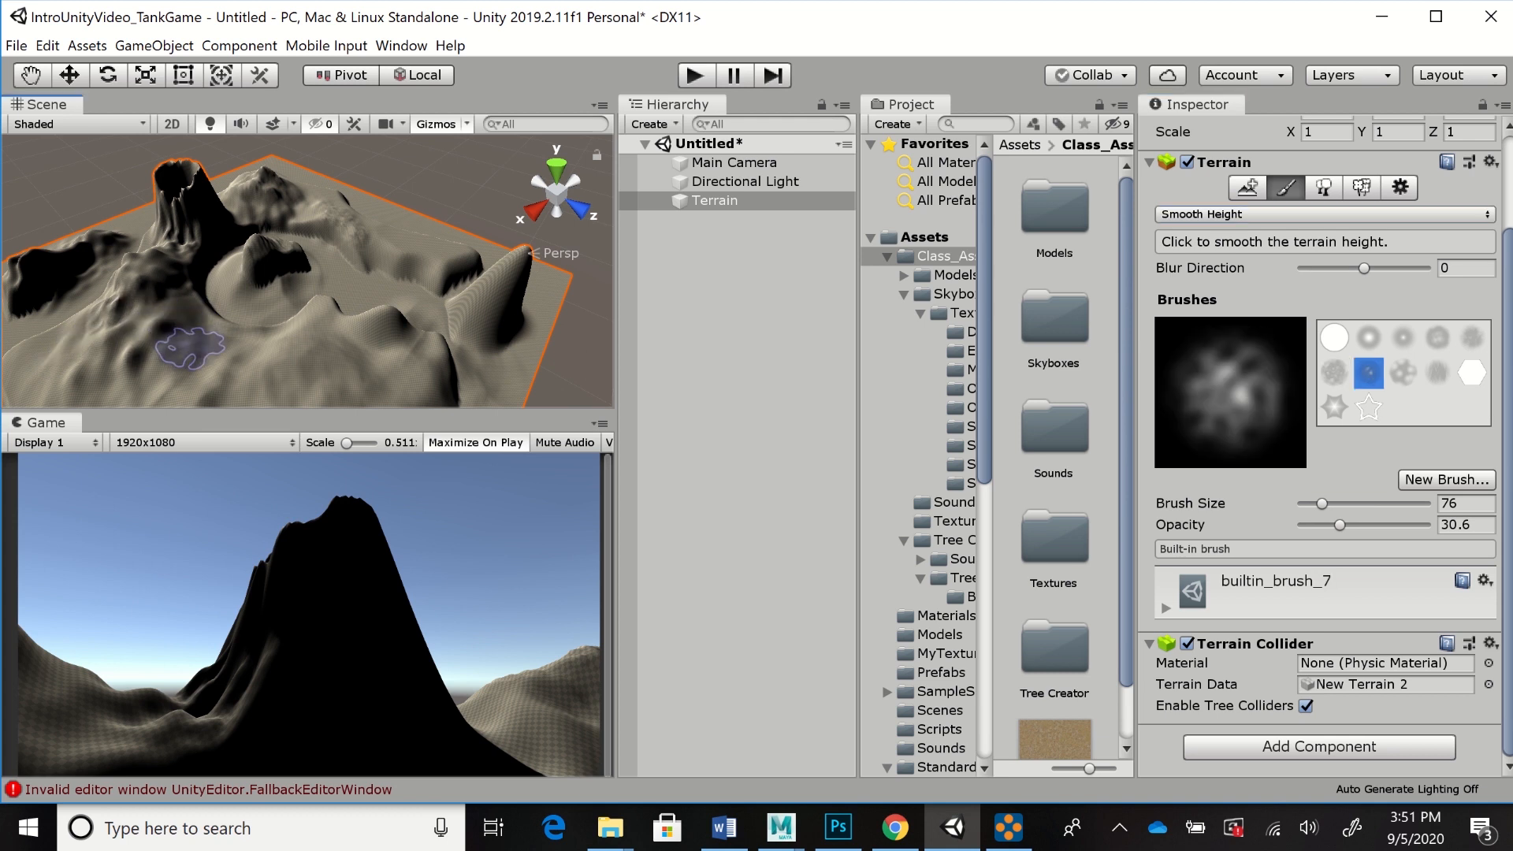
Switch to Raise or Lower Terrain and examine the hills in front of the plateau from a lower, closer viewpoint
left_click(1324, 214)
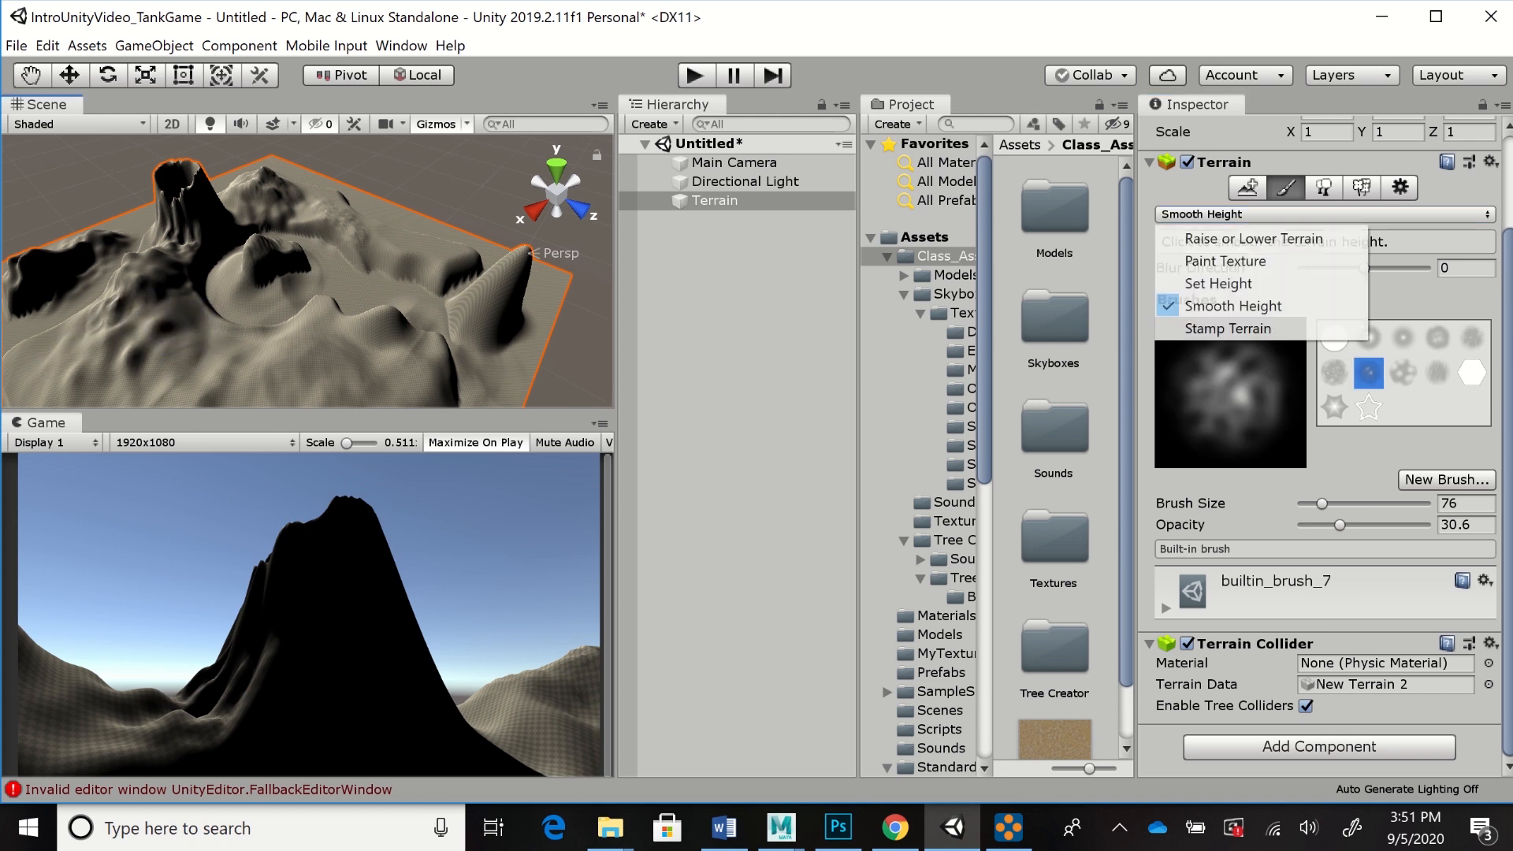
left_click(1260, 235)
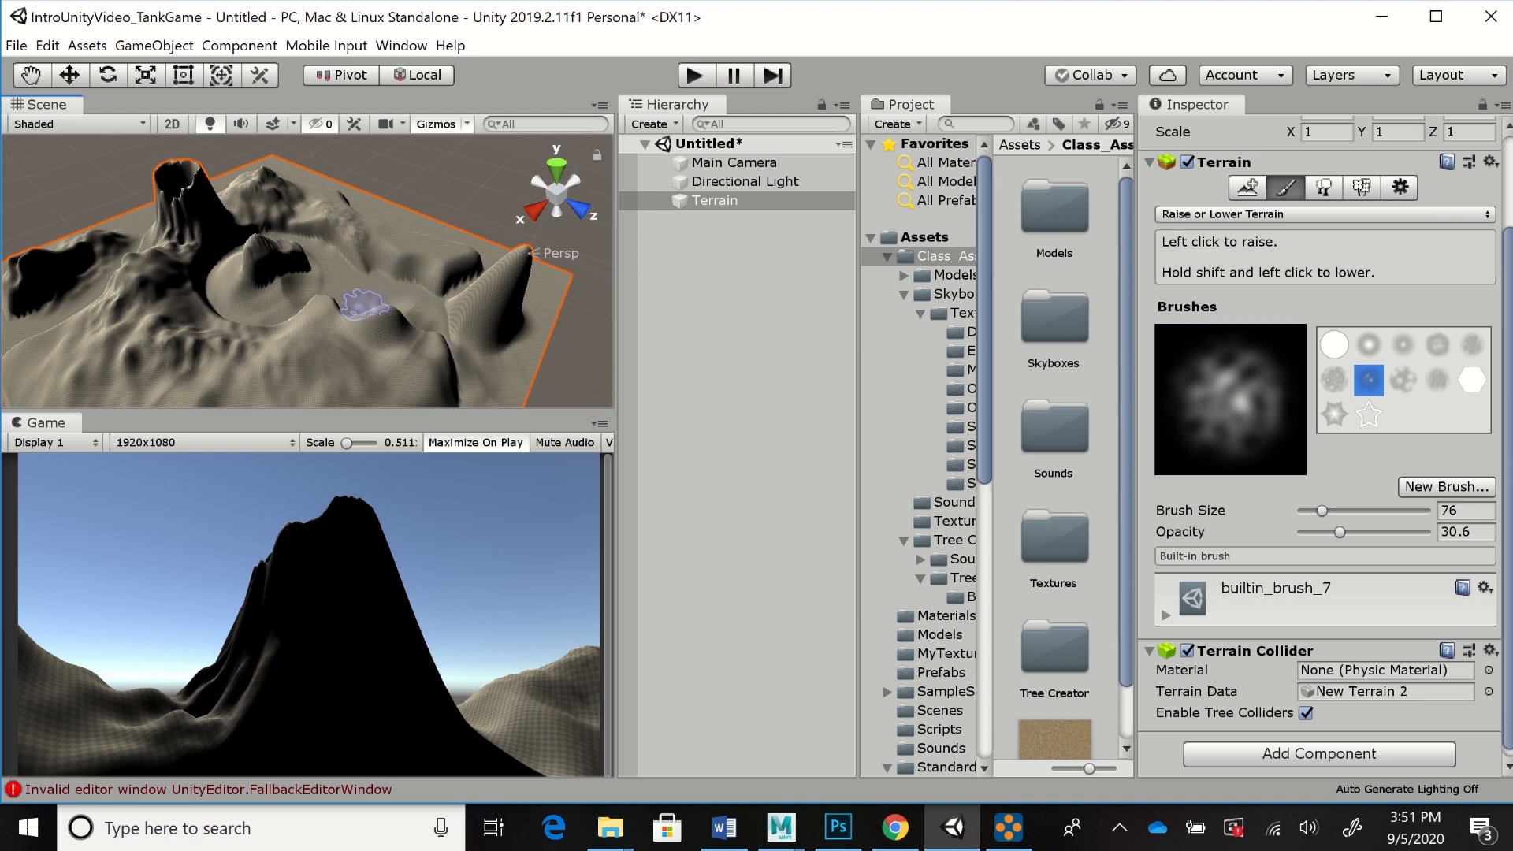
scroll(364, 303, "up", 5)
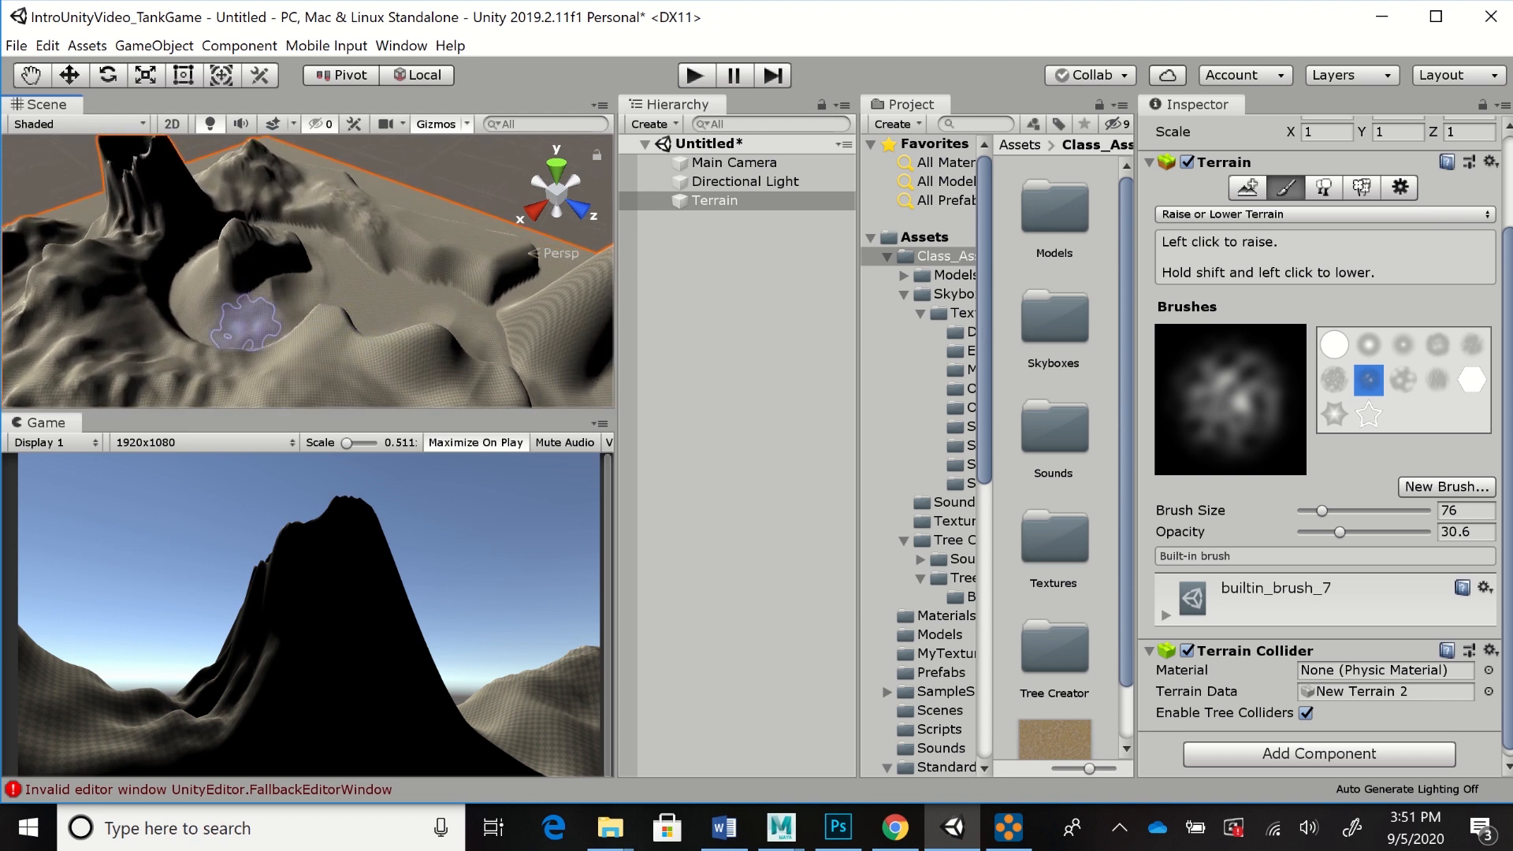
scroll(313, 303, "up", 4)
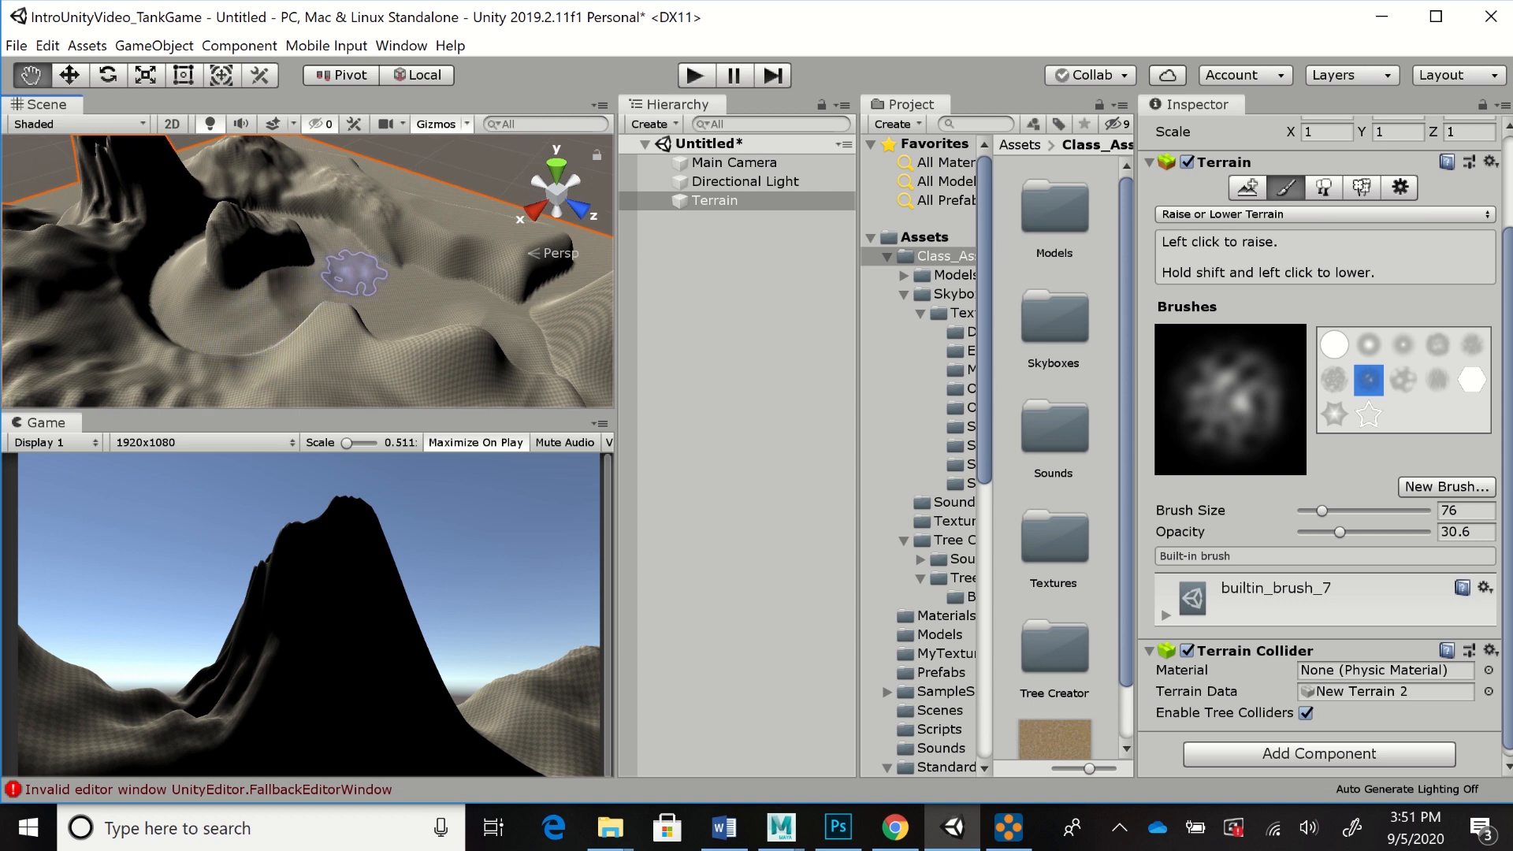
scroll(345, 278, "up", 6)
mouse_move(338, 232)
right_mouse_down("alt")
mouse_move(188, 264)
mouse_move(222, 216)
mouse_move(307, 212)
mouse_move(274, 239)
mouse_move(287, 232)
mouse_move(313, 325)
mouse_move(316, 282)
right_mouse_up("alt")
scroll(322, 280, "down", 3)
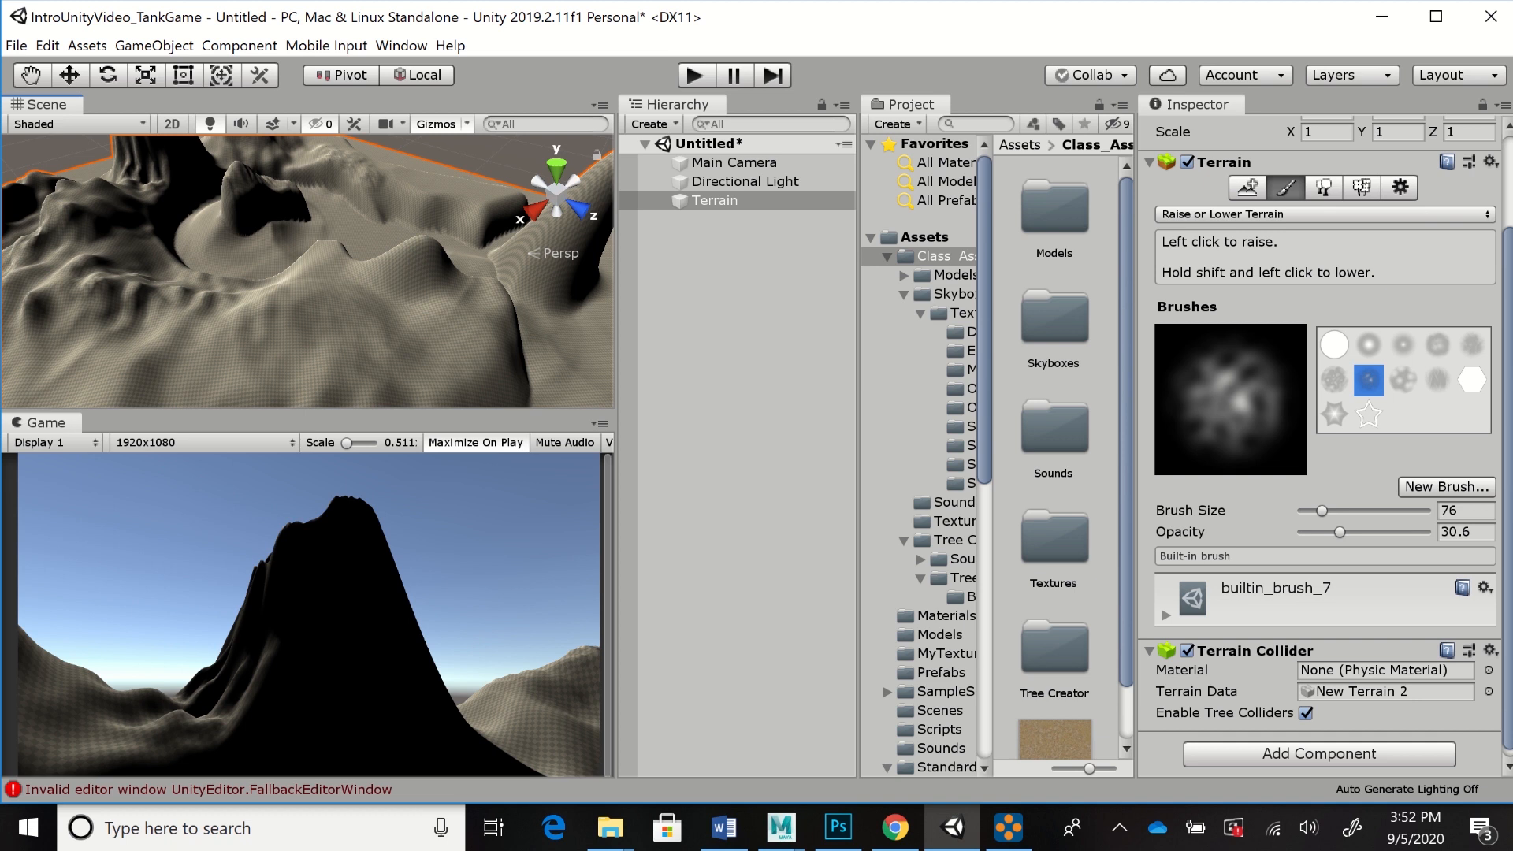
Lower a round basin into the hills in front of the plateau with Raise or Lower Terrain, using builtin_brush_2 at opacity 11.6
left_click(1324, 214)
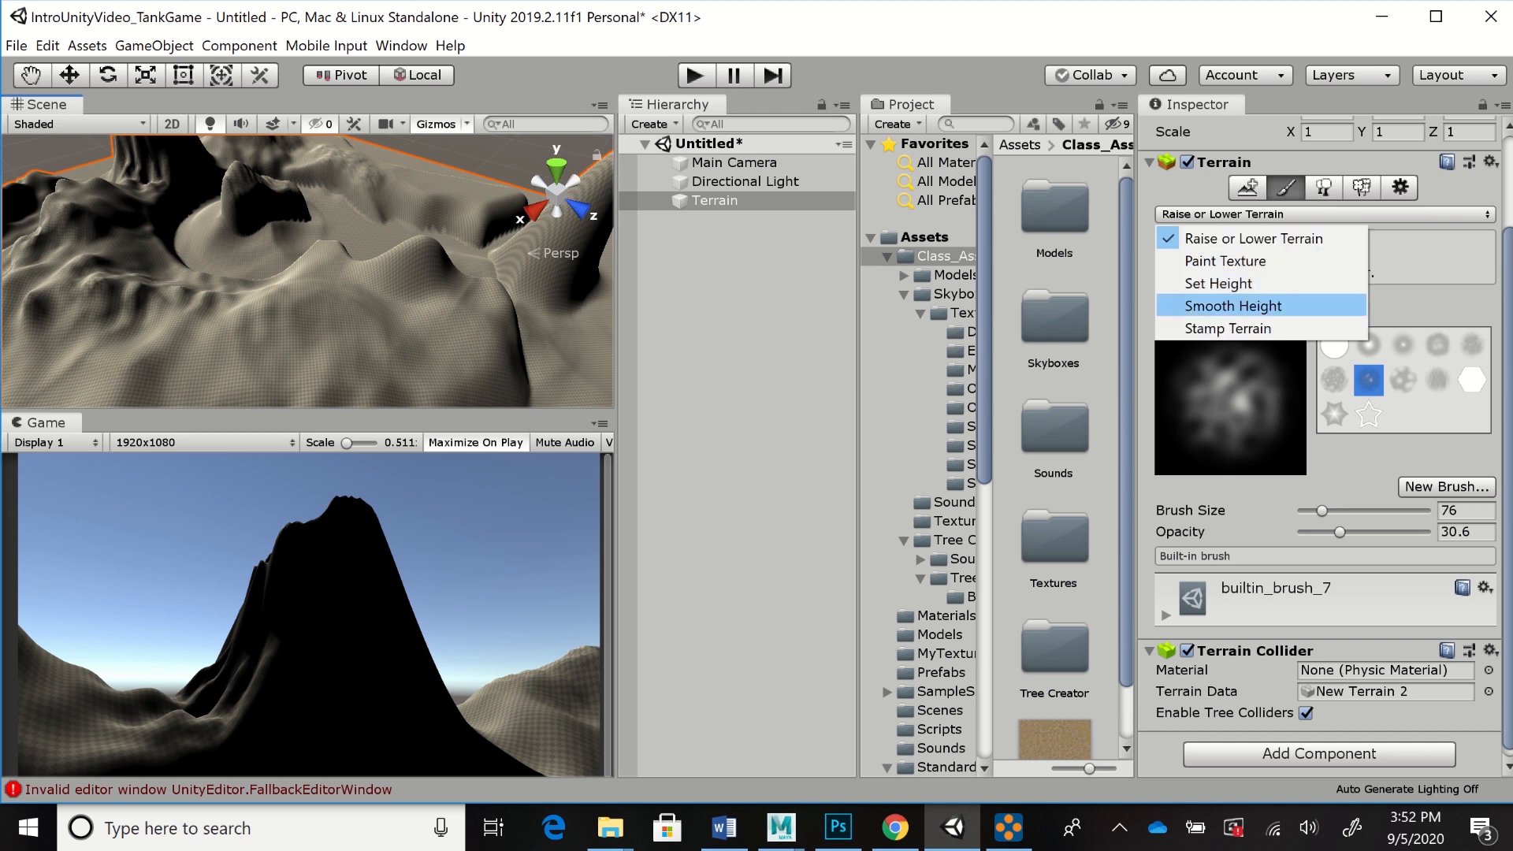
left_click(1233, 306)
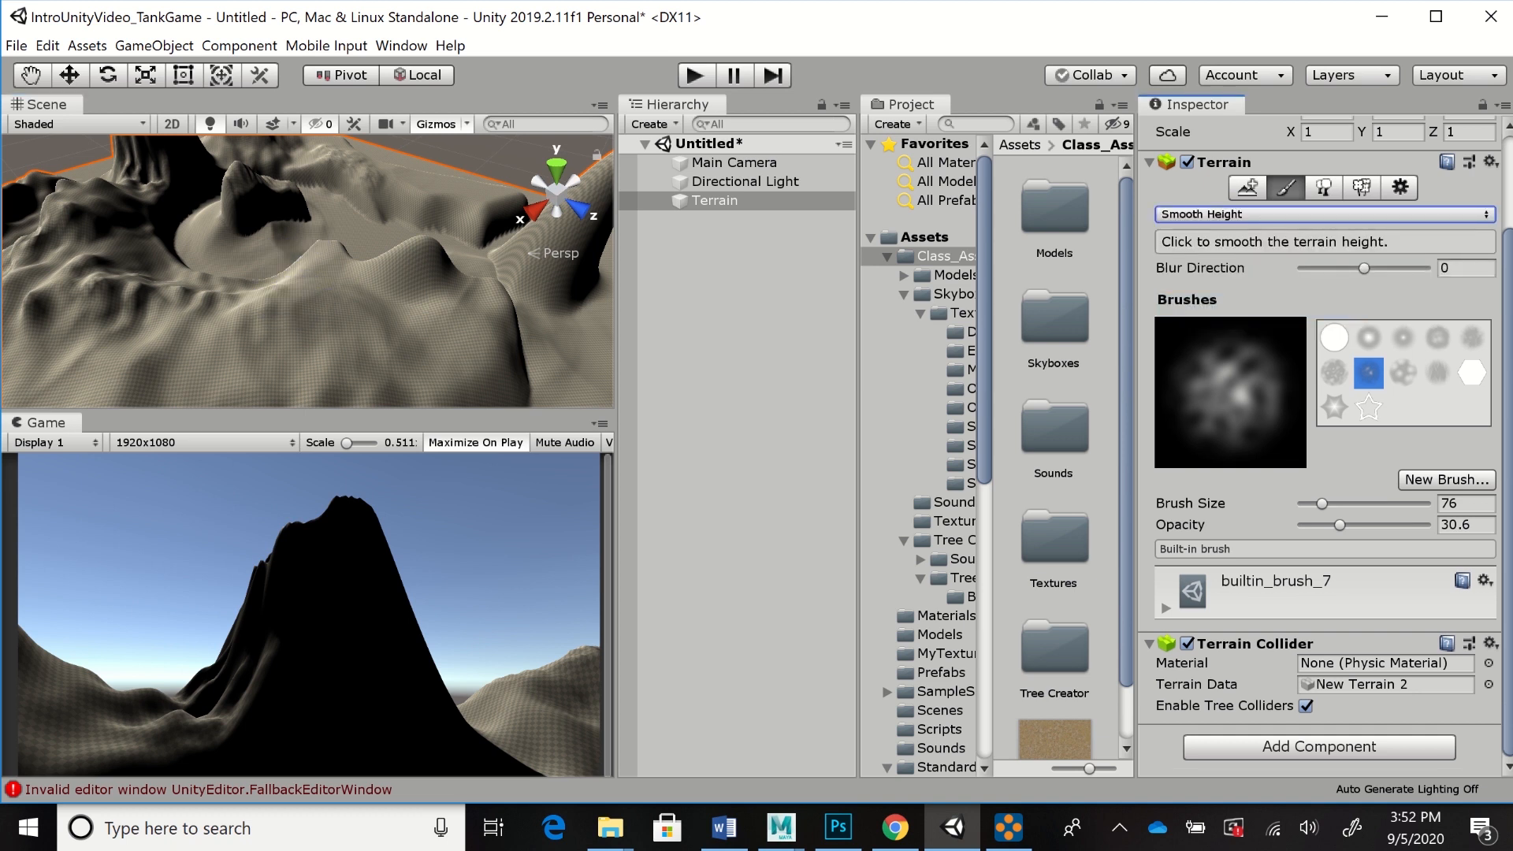
left_click(1369, 337)
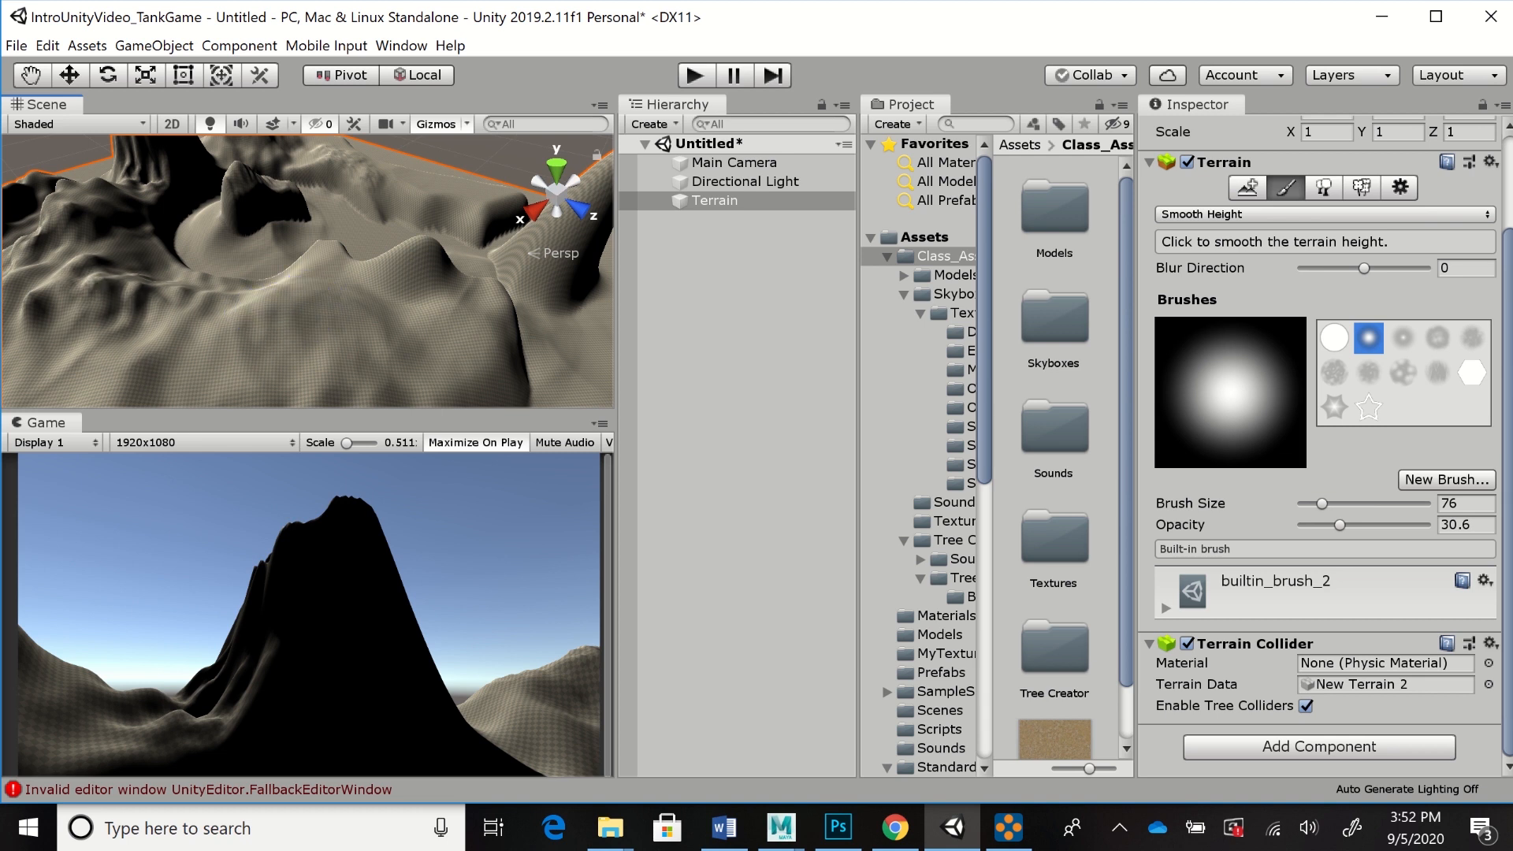
left_click(1324, 214)
left_click(1229, 237)
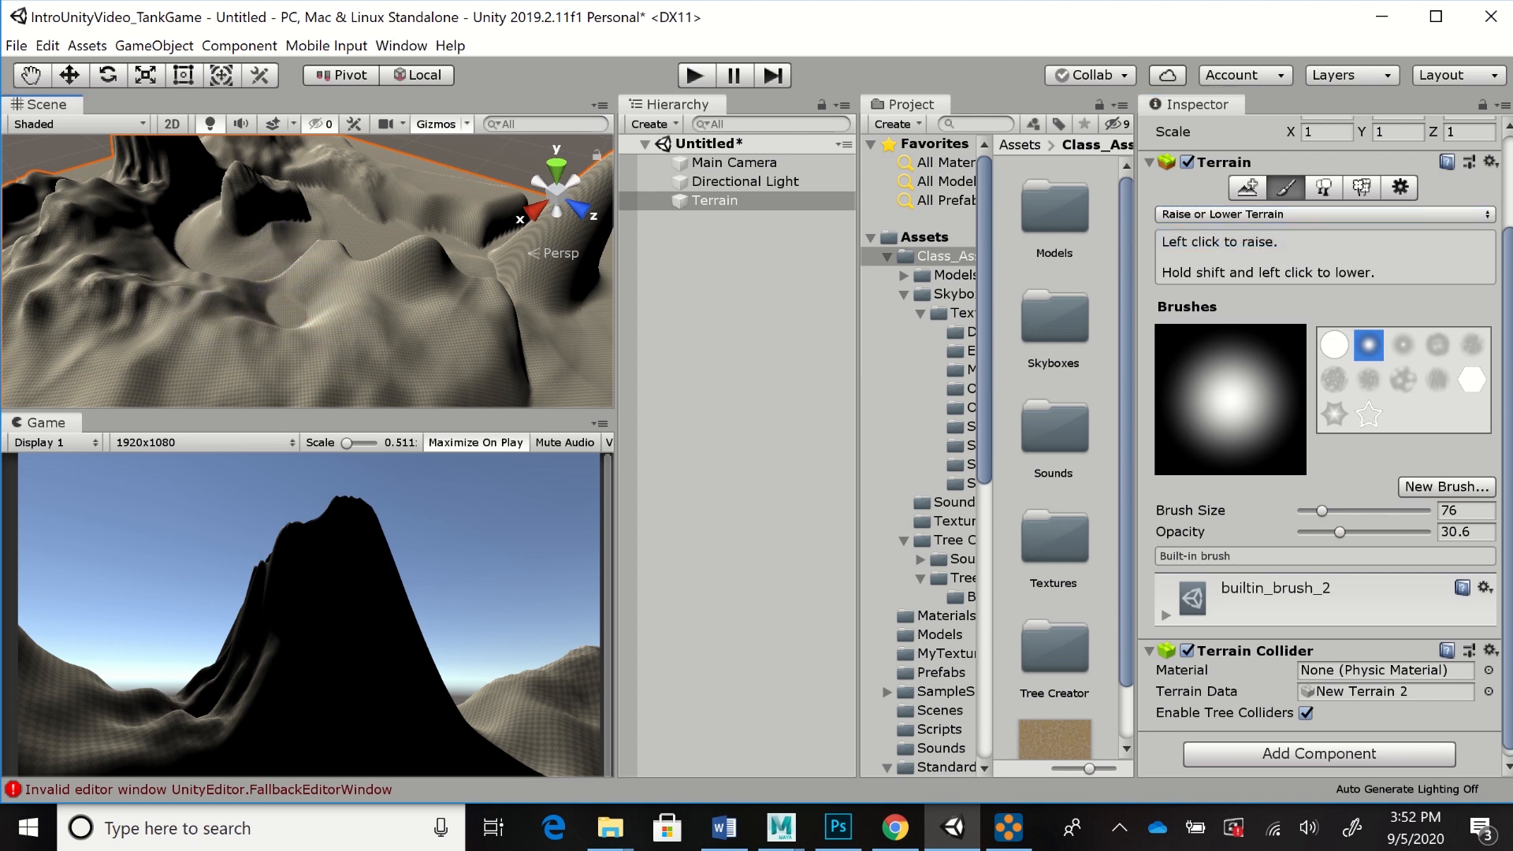
left_click_drag(1339, 533, 1330, 533)
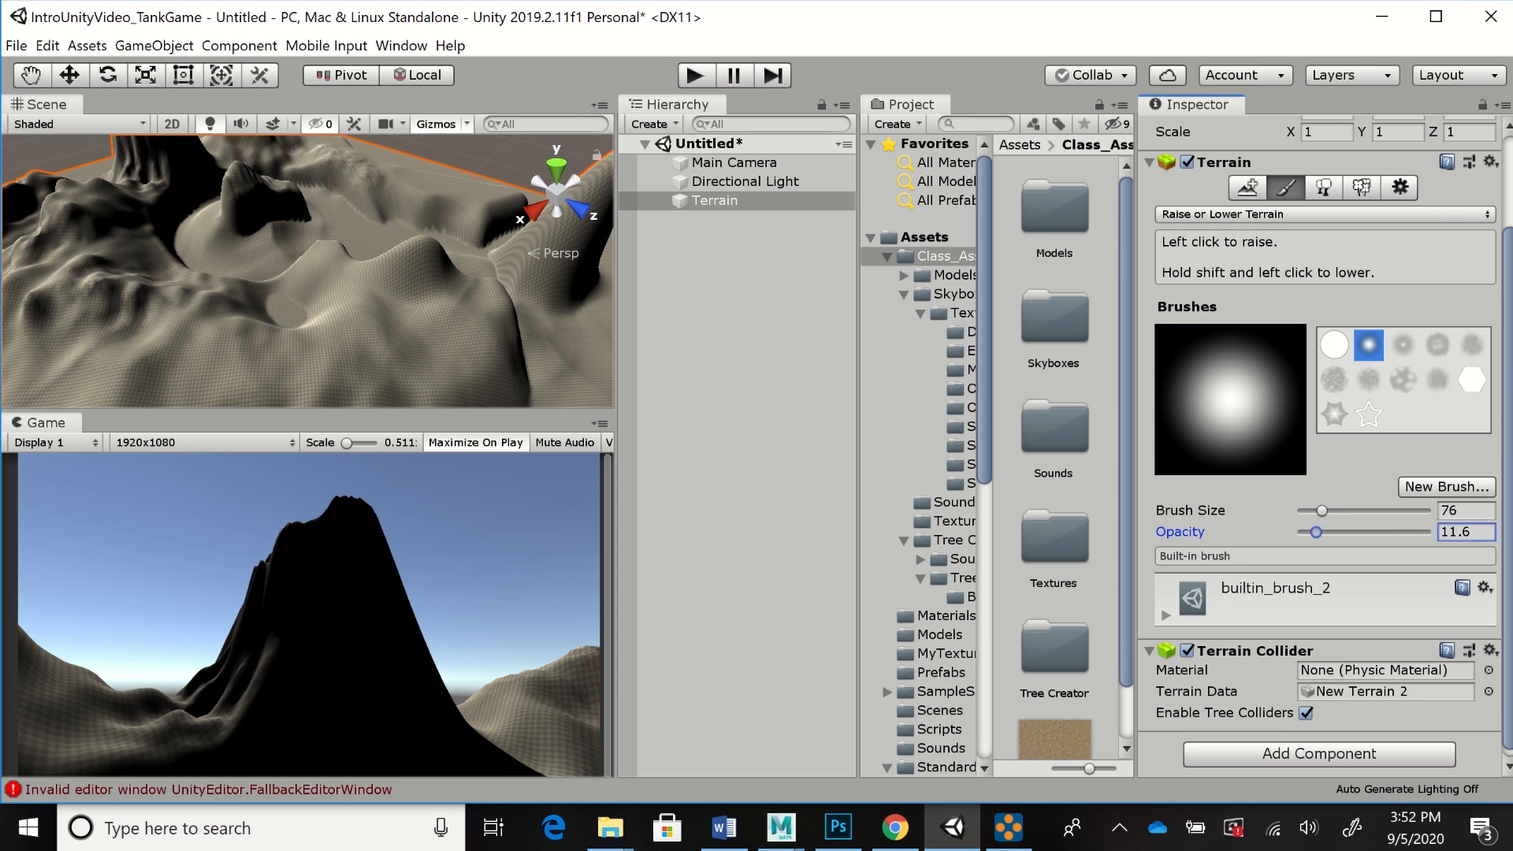
mouse_move(316, 315)
left_mouse_down("shift")
mouse_move(241, 314)
mouse_move(239, 345)
mouse_move(339, 346)
mouse_move(236, 362)
mouse_move(252, 320)
mouse_move(303, 332)
mouse_move(319, 280)
mouse_move(280, 335)
mouse_move(233, 307)
mouse_move(300, 329)
mouse_move(266, 323)
mouse_move(293, 359)
mouse_move(309, 347)
left_mouse_up("shift")
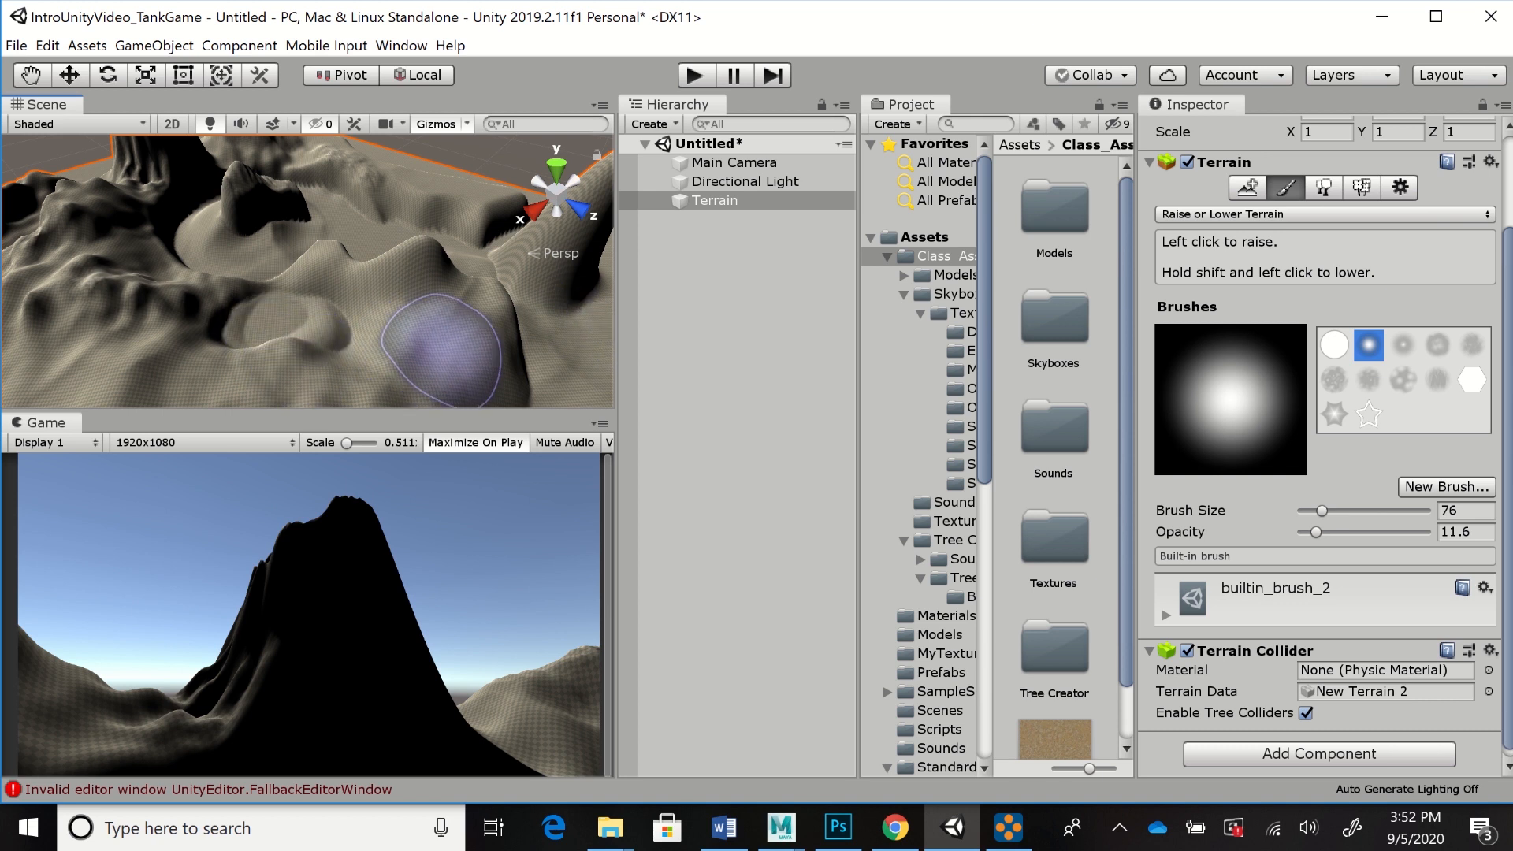
left_click_drag(455, 323, 136, 281, "alt")
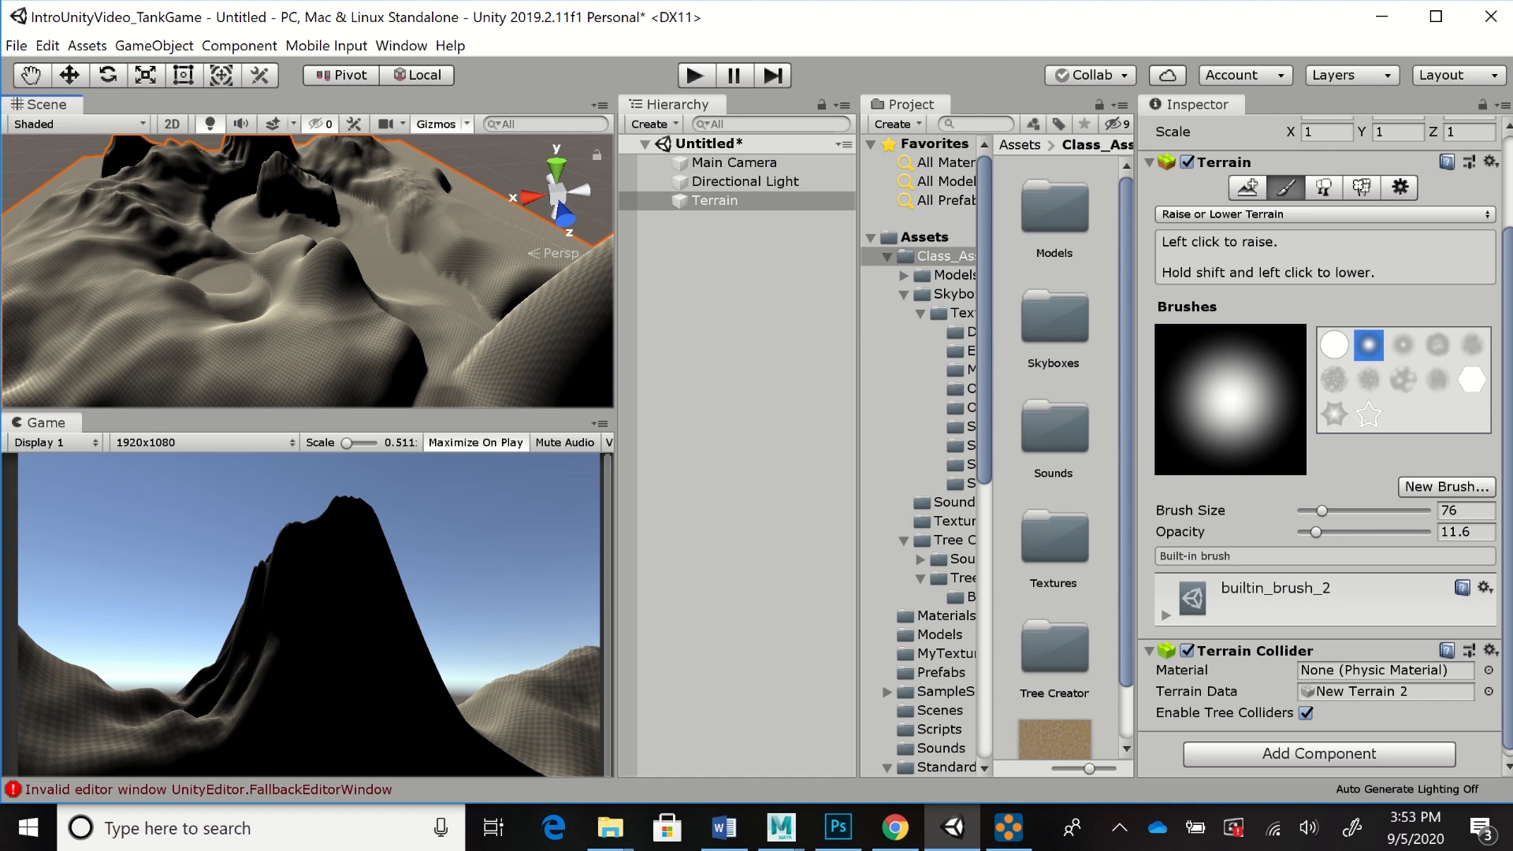
Widen the project's folder tree, collapse Class_Assets and open the Prefabs folder of FirstPersonCharacter under the Standard Assets Characters
left_click_drag(993, 455, 990, 455)
left_click_drag(617, 456, 591, 455)
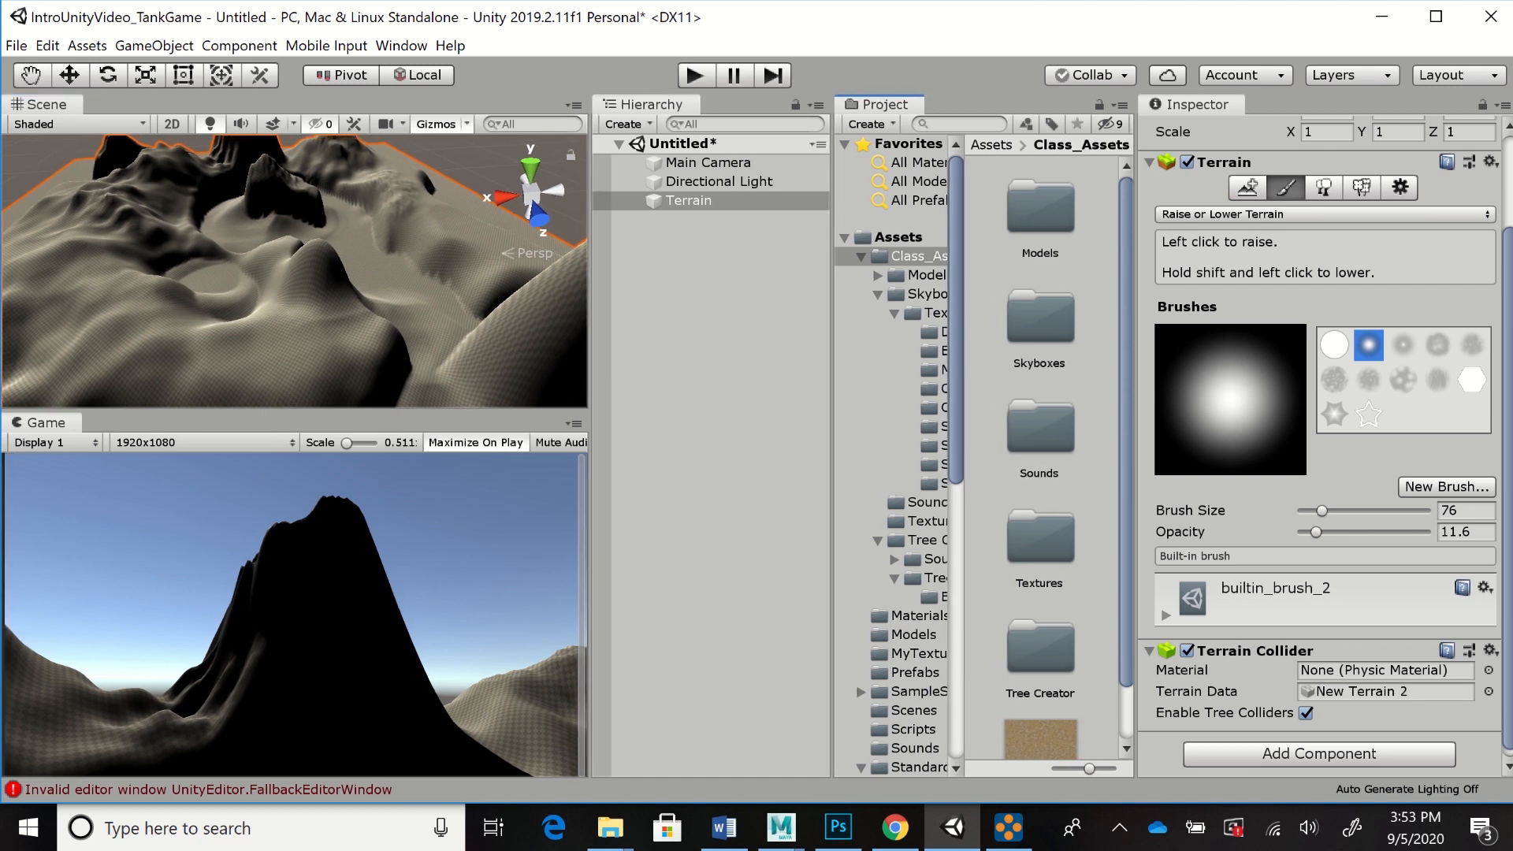
left_click_drag(961, 456, 991, 455)
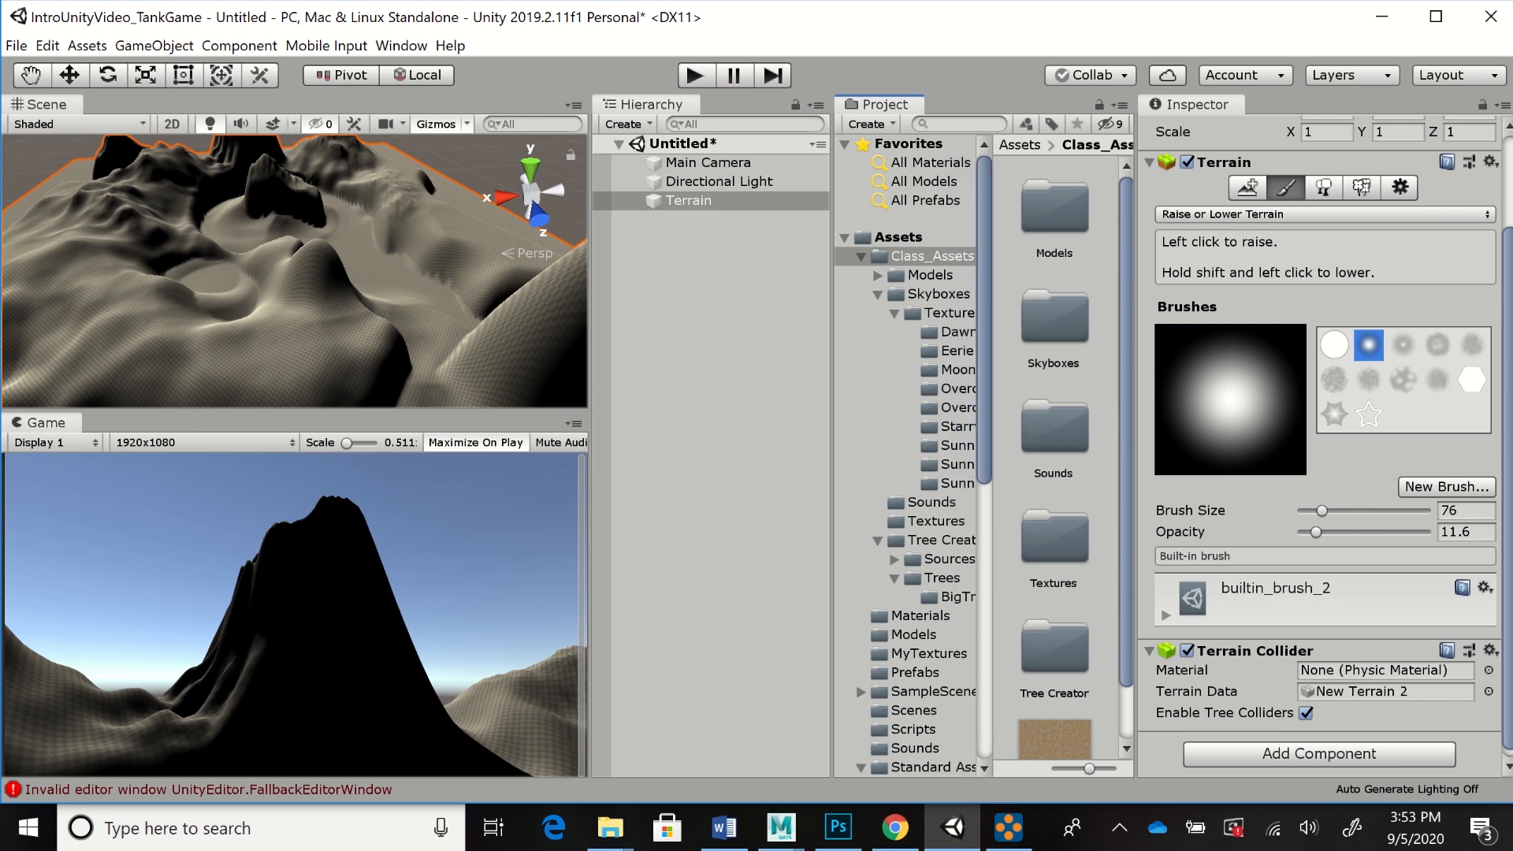
left_click(861, 257)
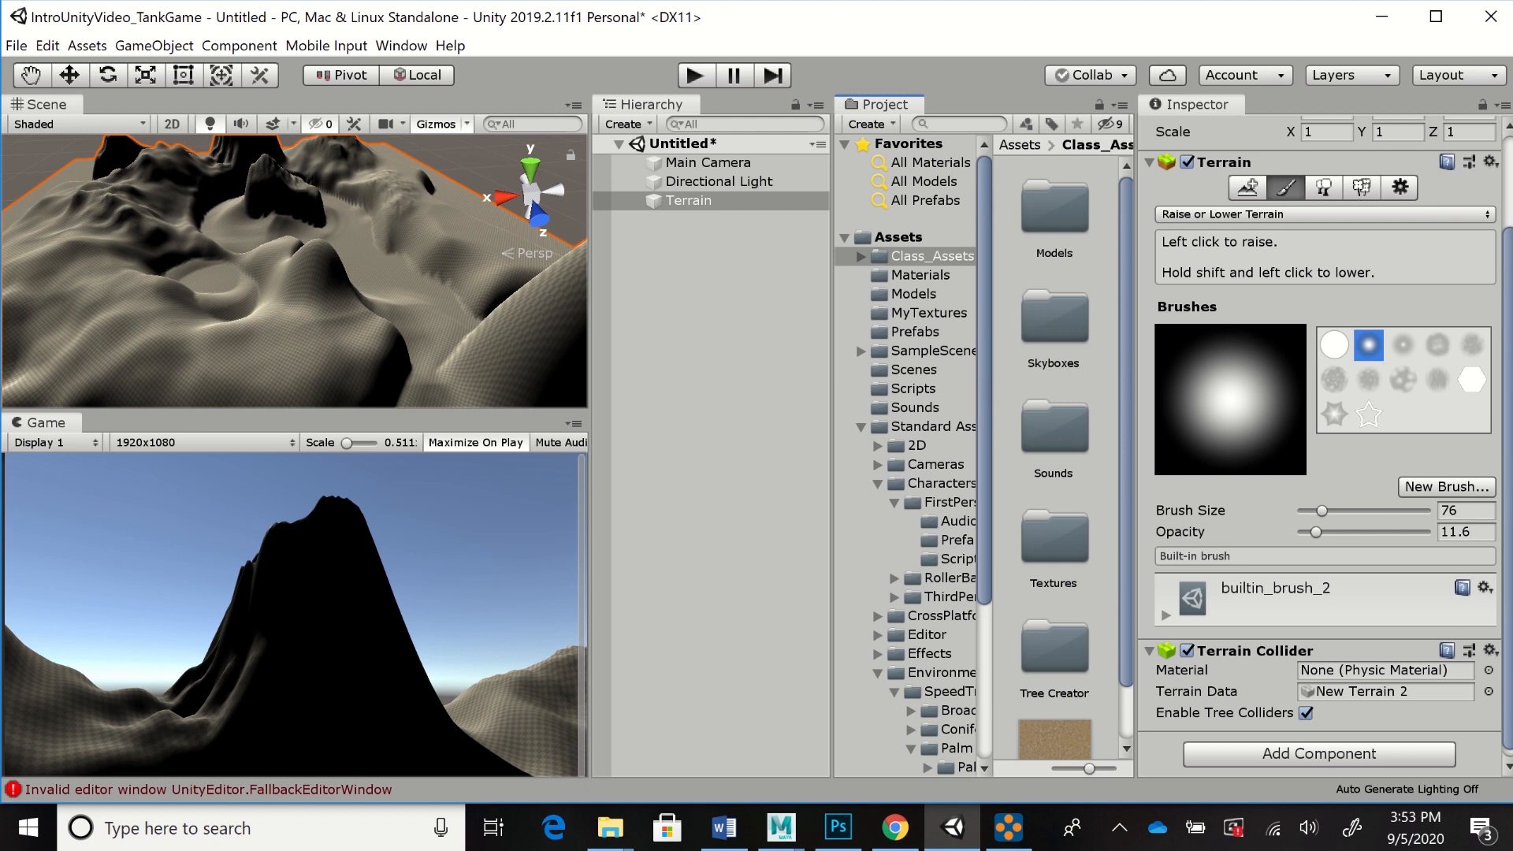
left_click(941, 484)
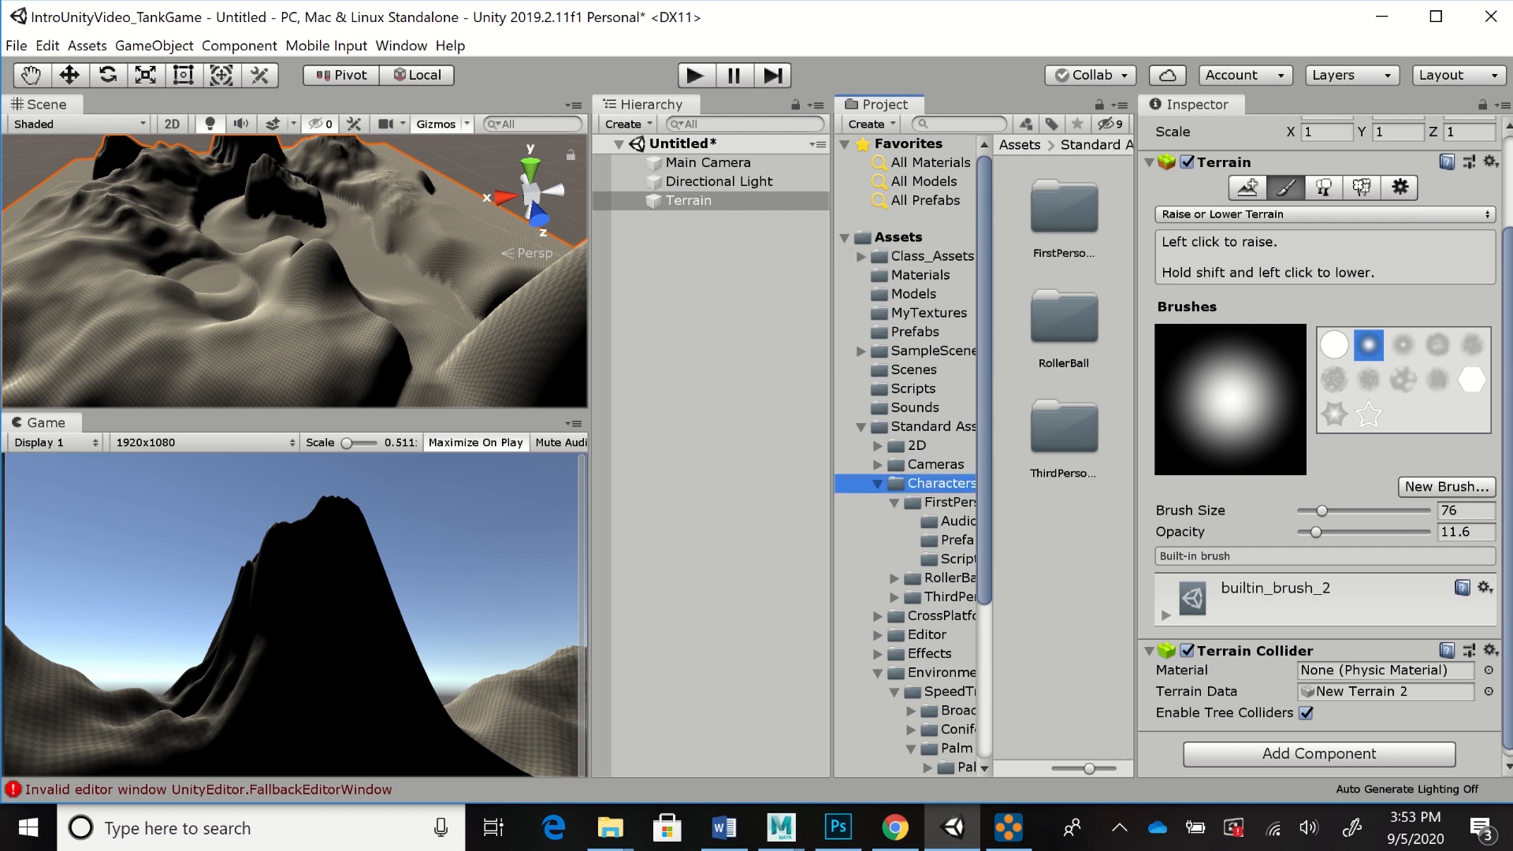
double_click(1064, 208)
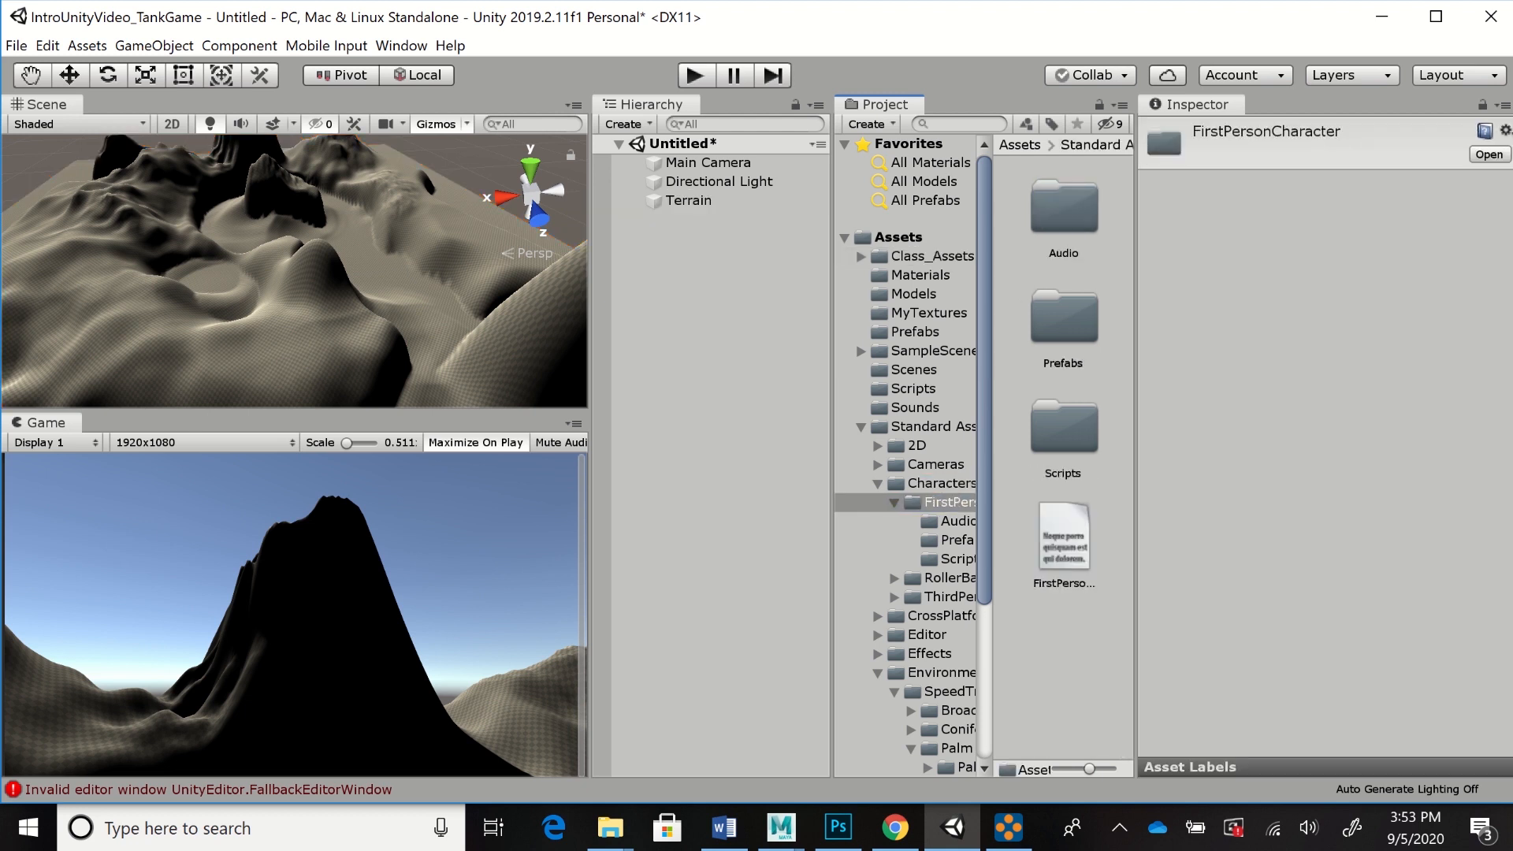
double_click(1064, 315)
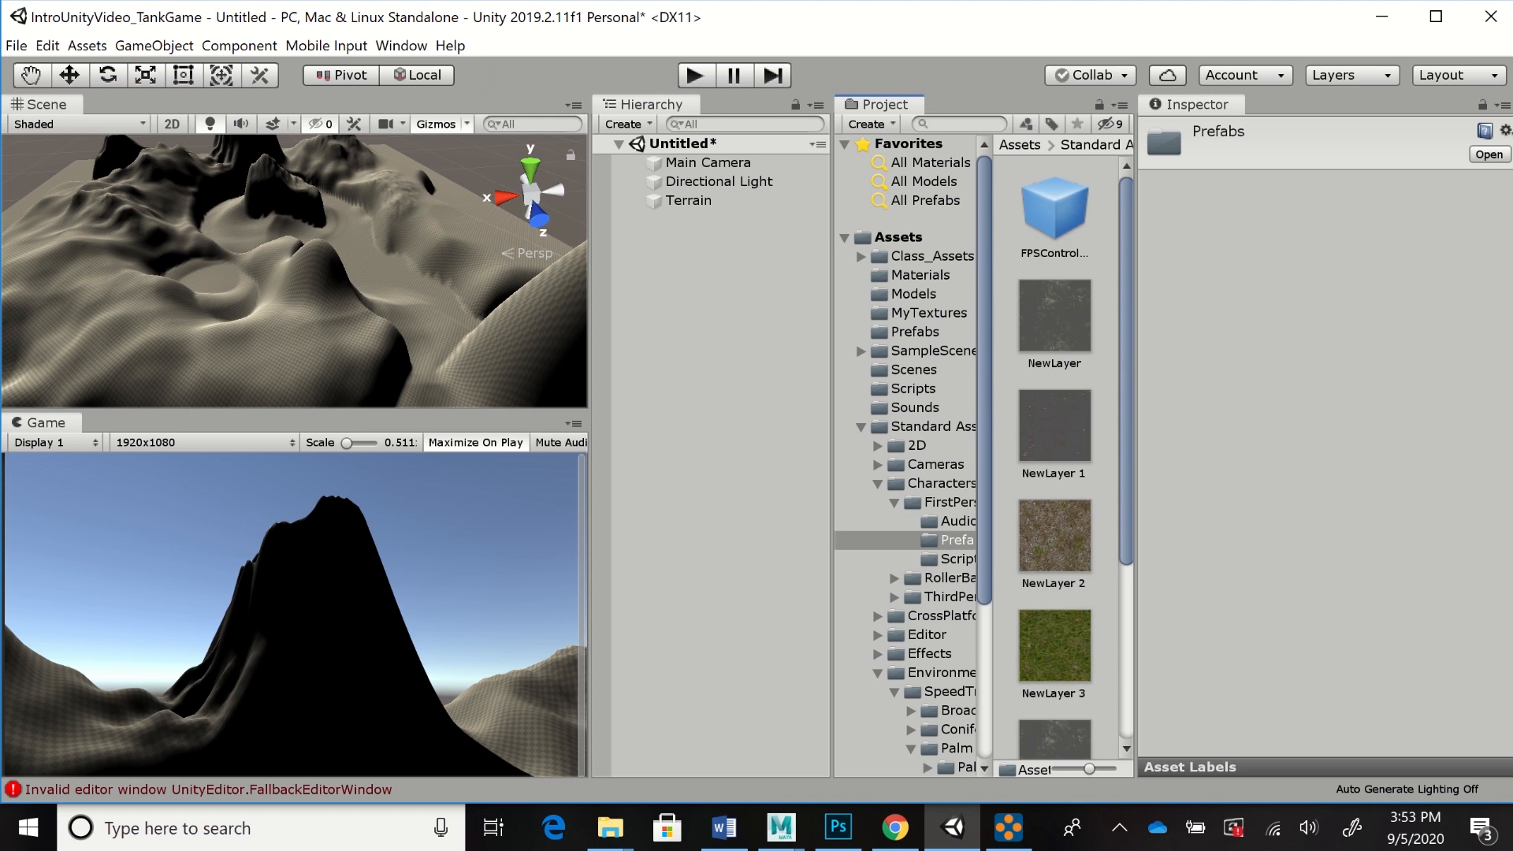
Place the FPSController prefab on the open ground beyond the hills, at about X -144.8, Y 26.5, Z 26.1
scroll(1056, 449, "down", 5)
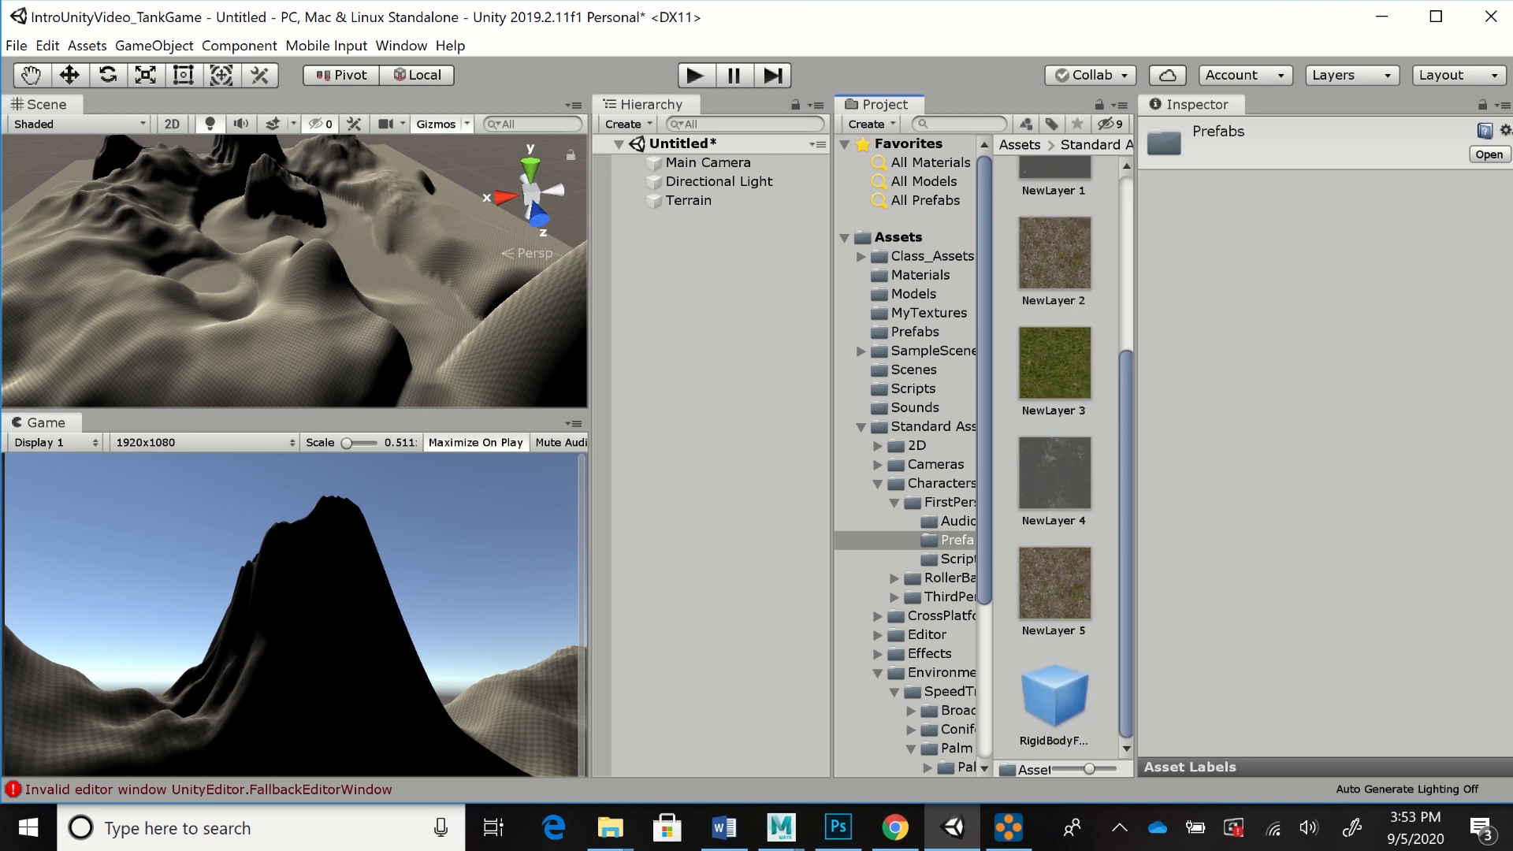
scroll(1055, 457, "up", 4)
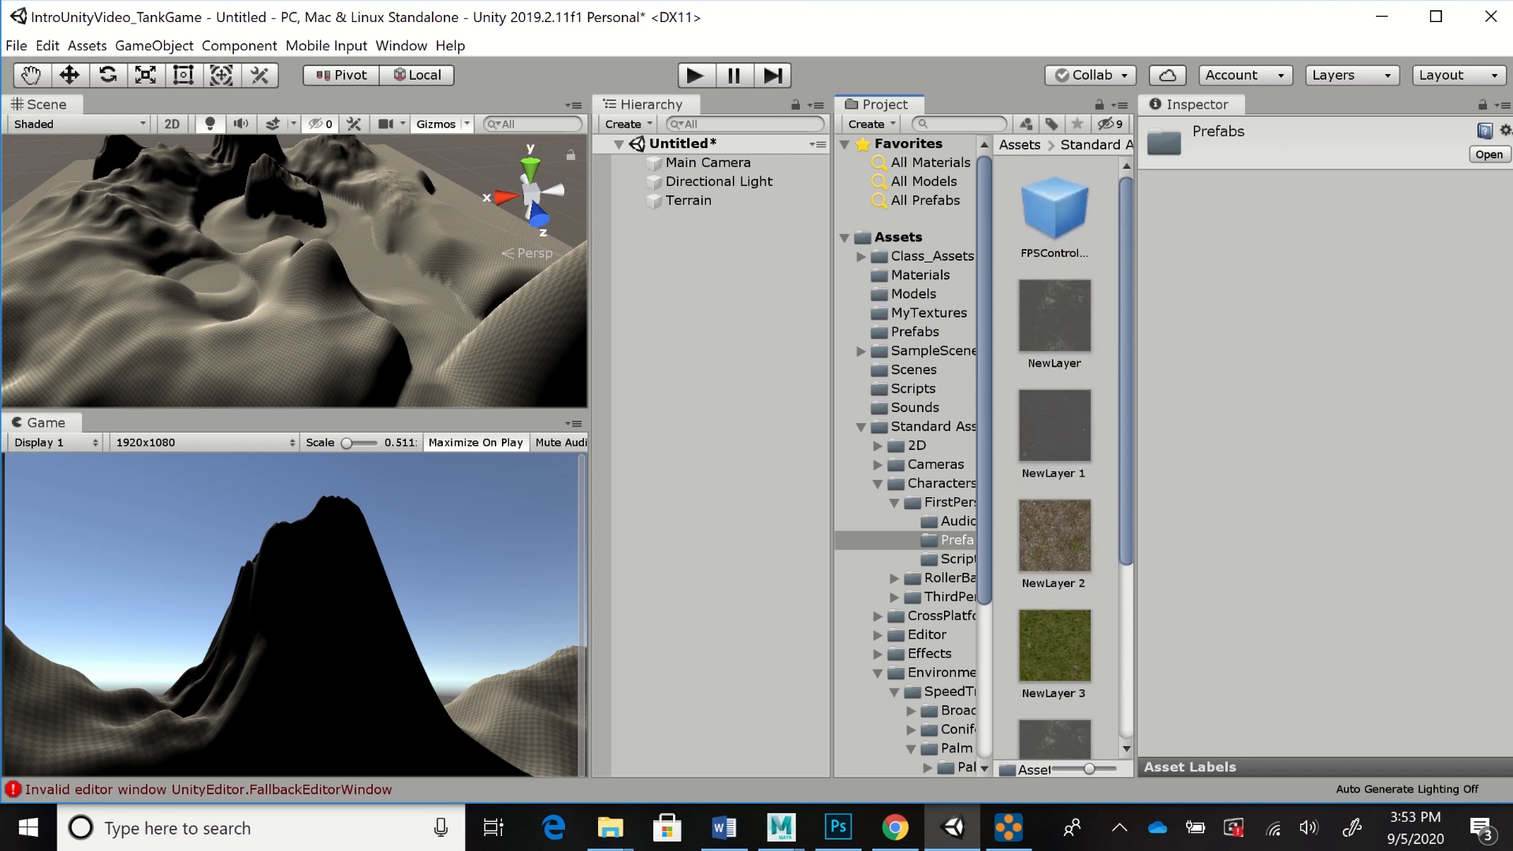
scroll(1055, 457, "down", 5)
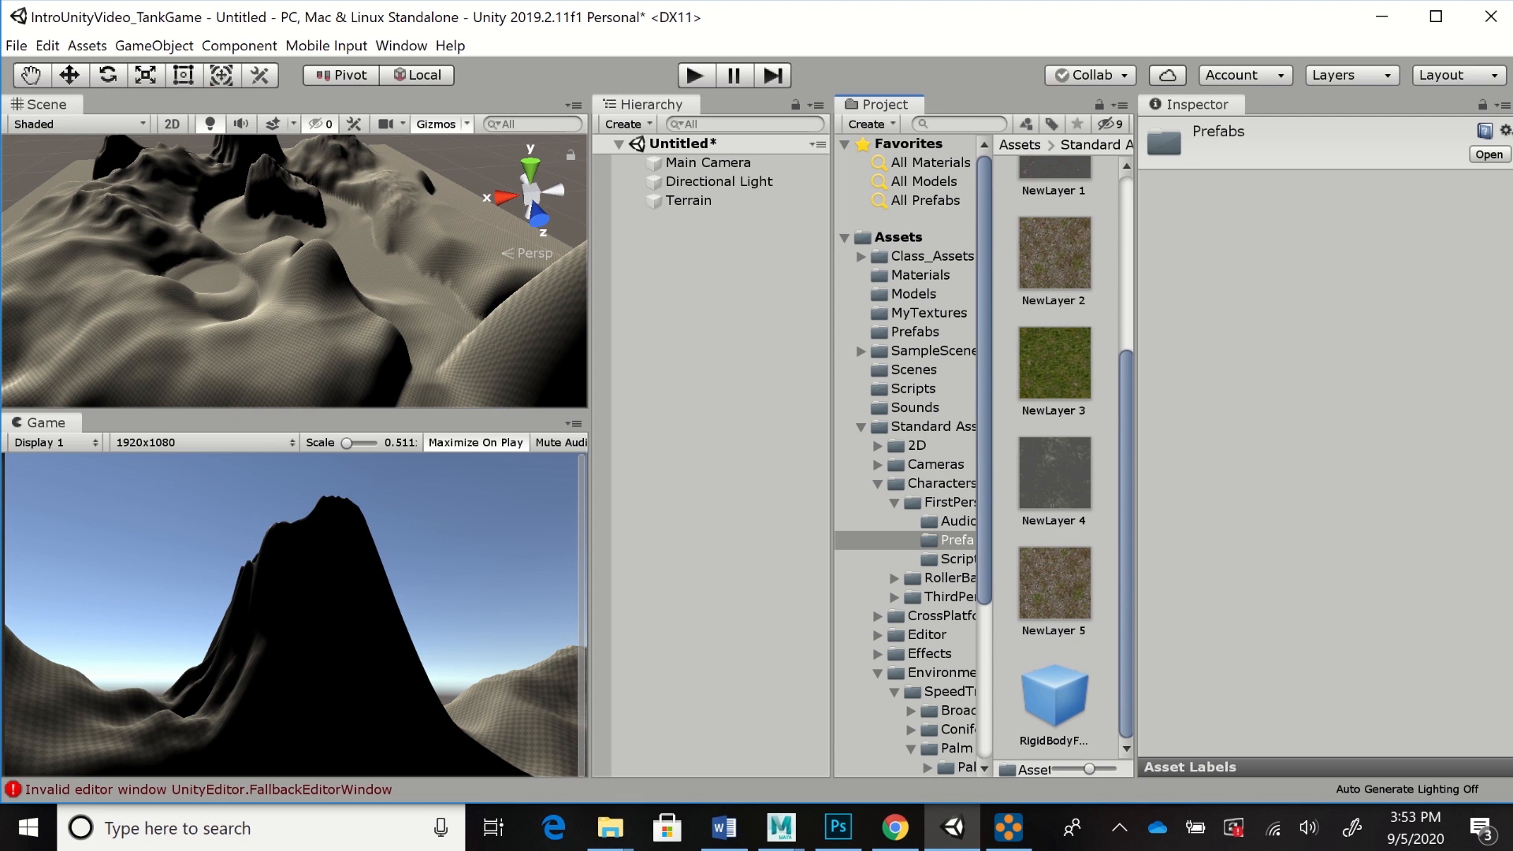
scroll(1056, 457, "up", 5)
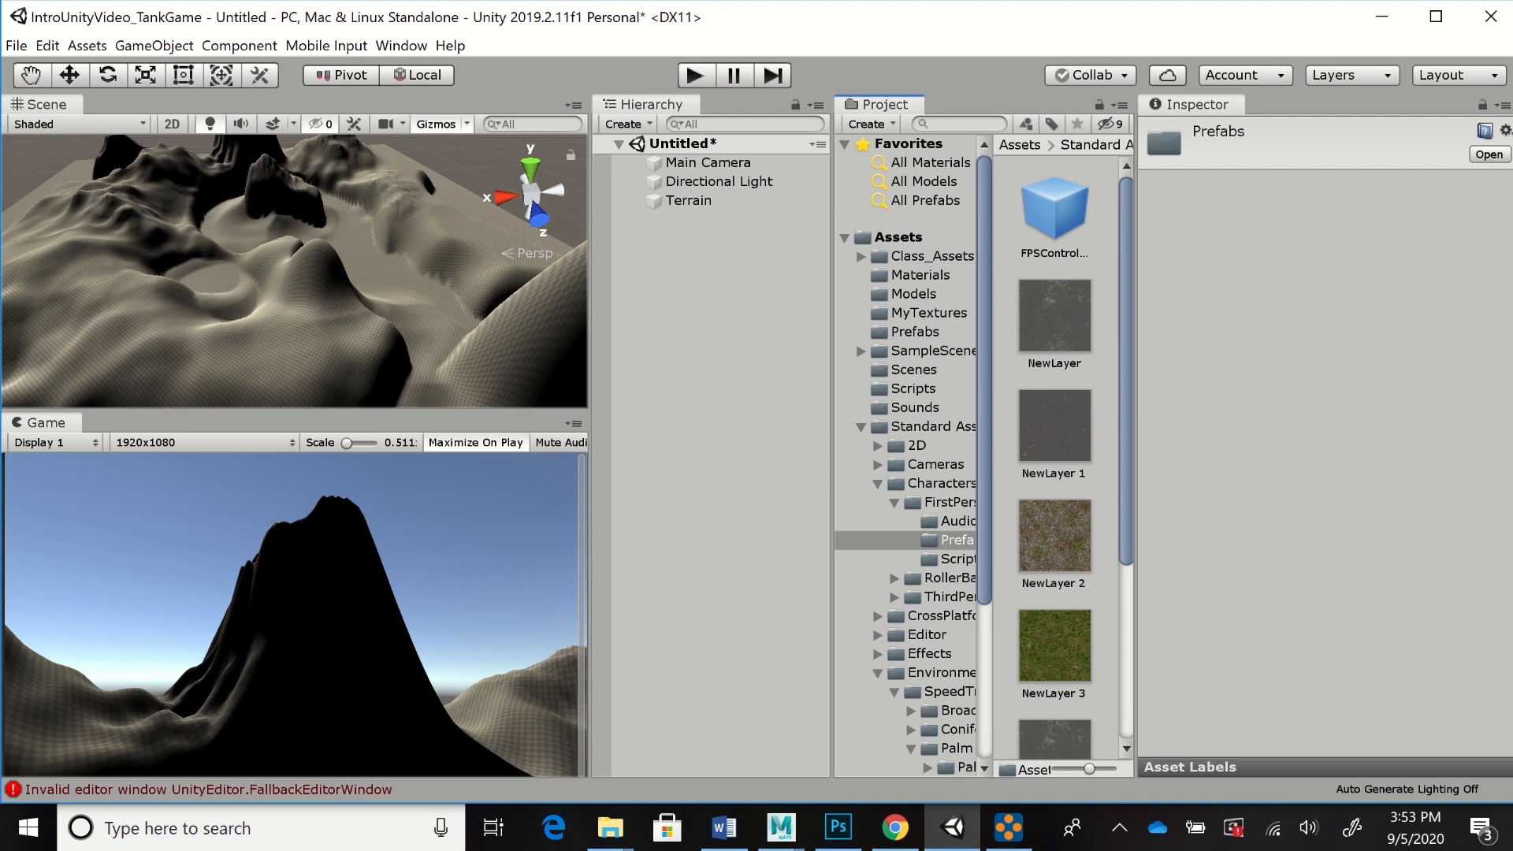
left_click_drag(1055, 209, 264, 279)
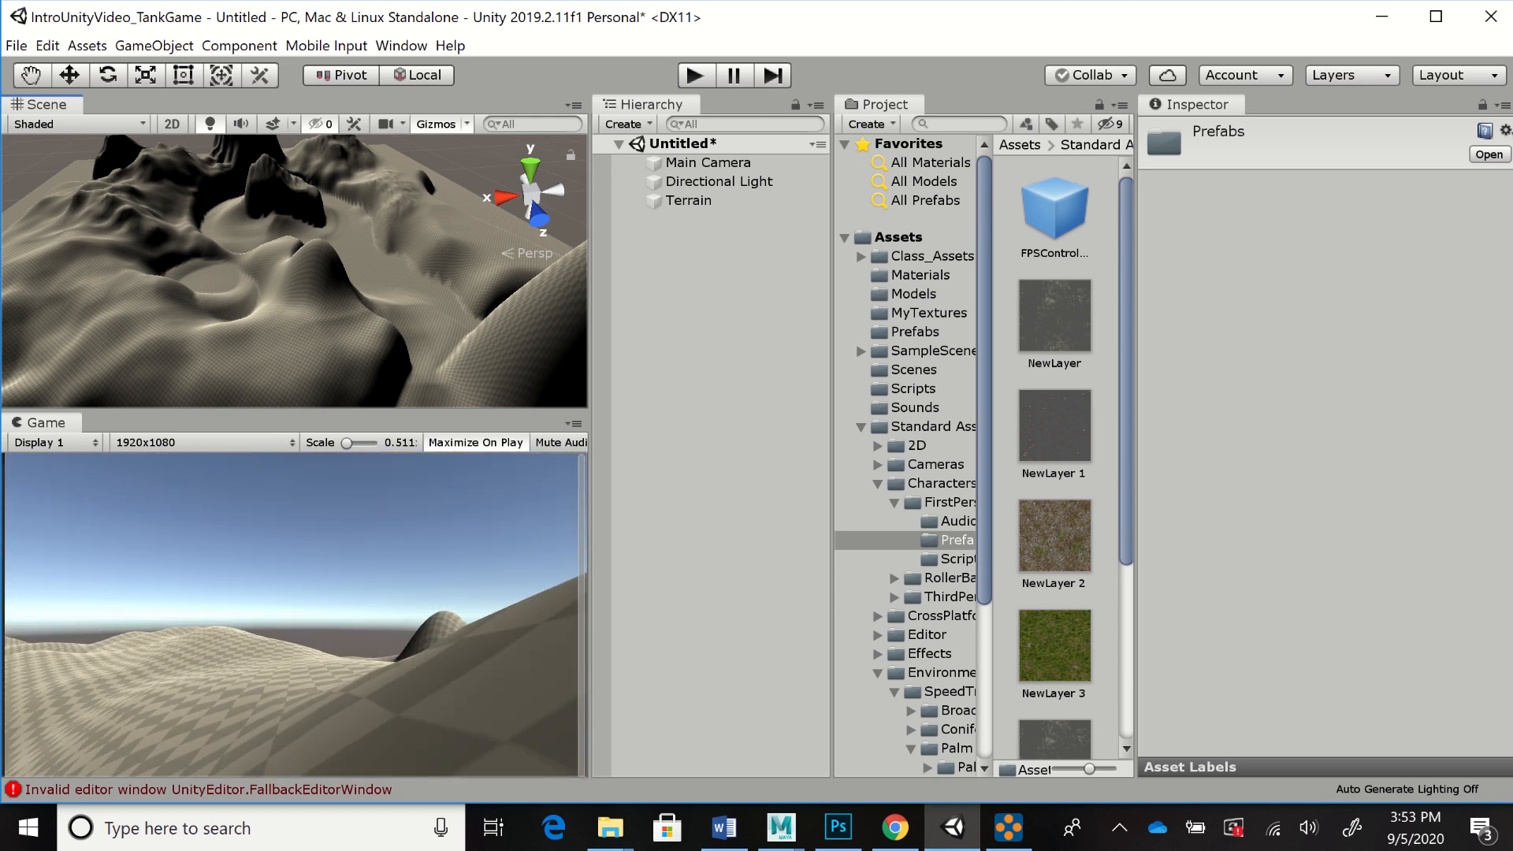
left_click_drag(264, 280, 290, 245)
left_click_drag(417, 197, 416, 193)
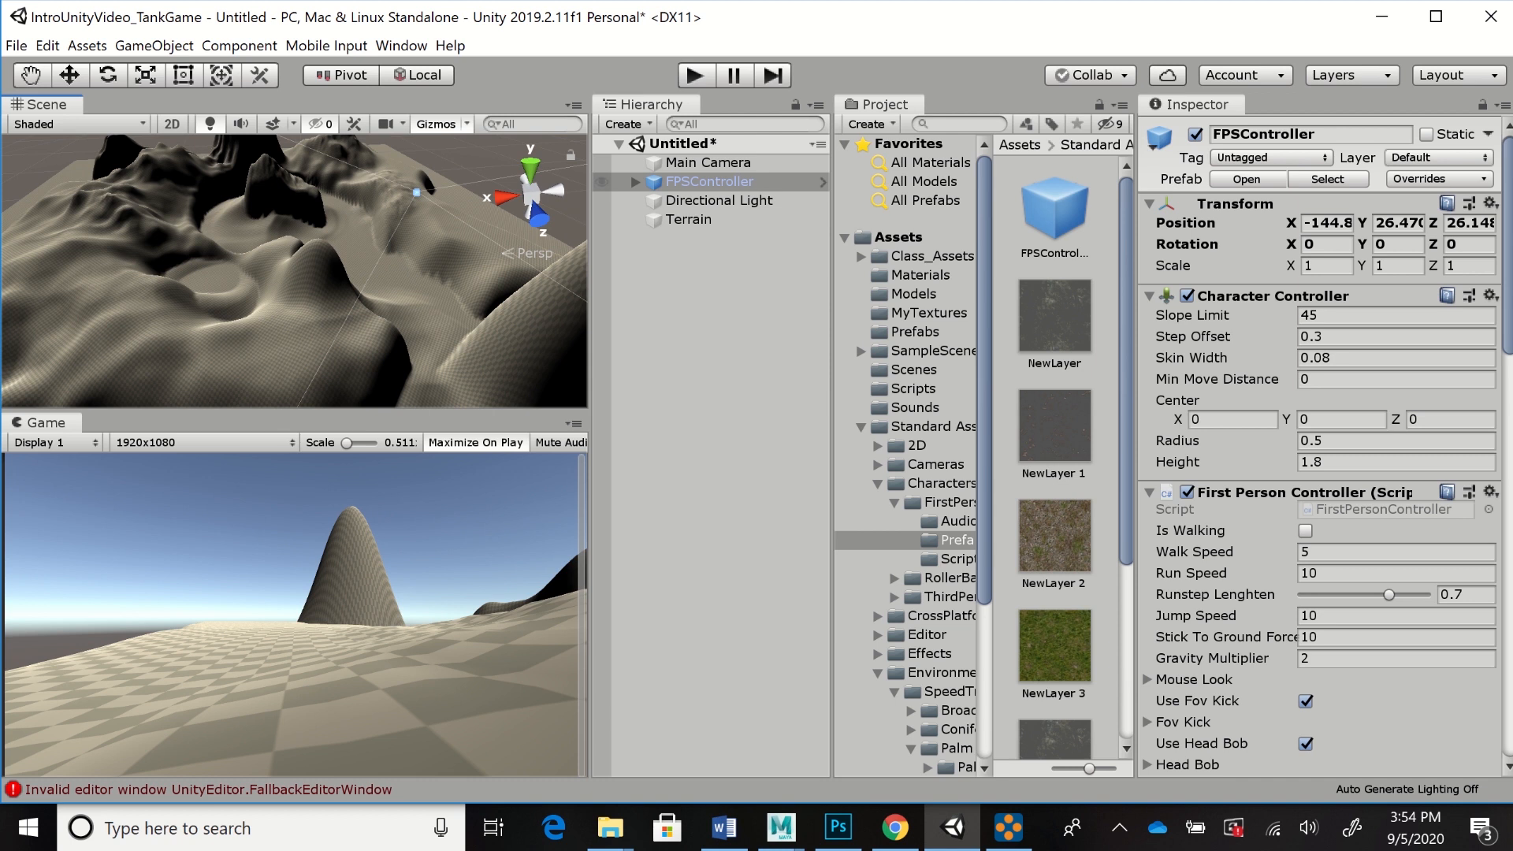
Focus on the FPSController and move it up above the ground to Y 27.66
double_click(709, 182)
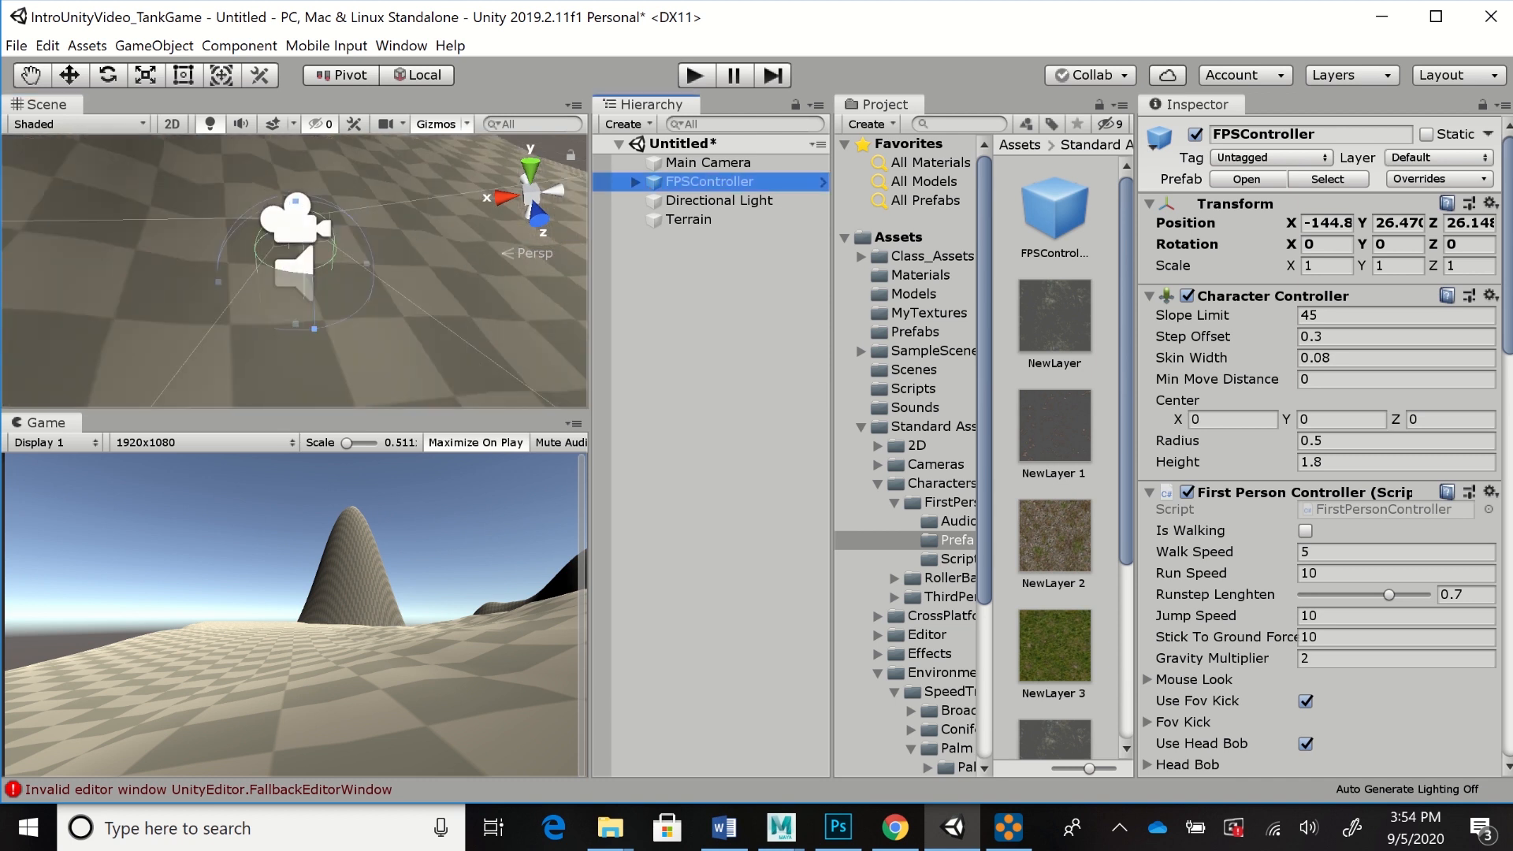
key("w")
left_click_drag(295, 180, 295, 89)
scroll(295, 272, "down", 8)
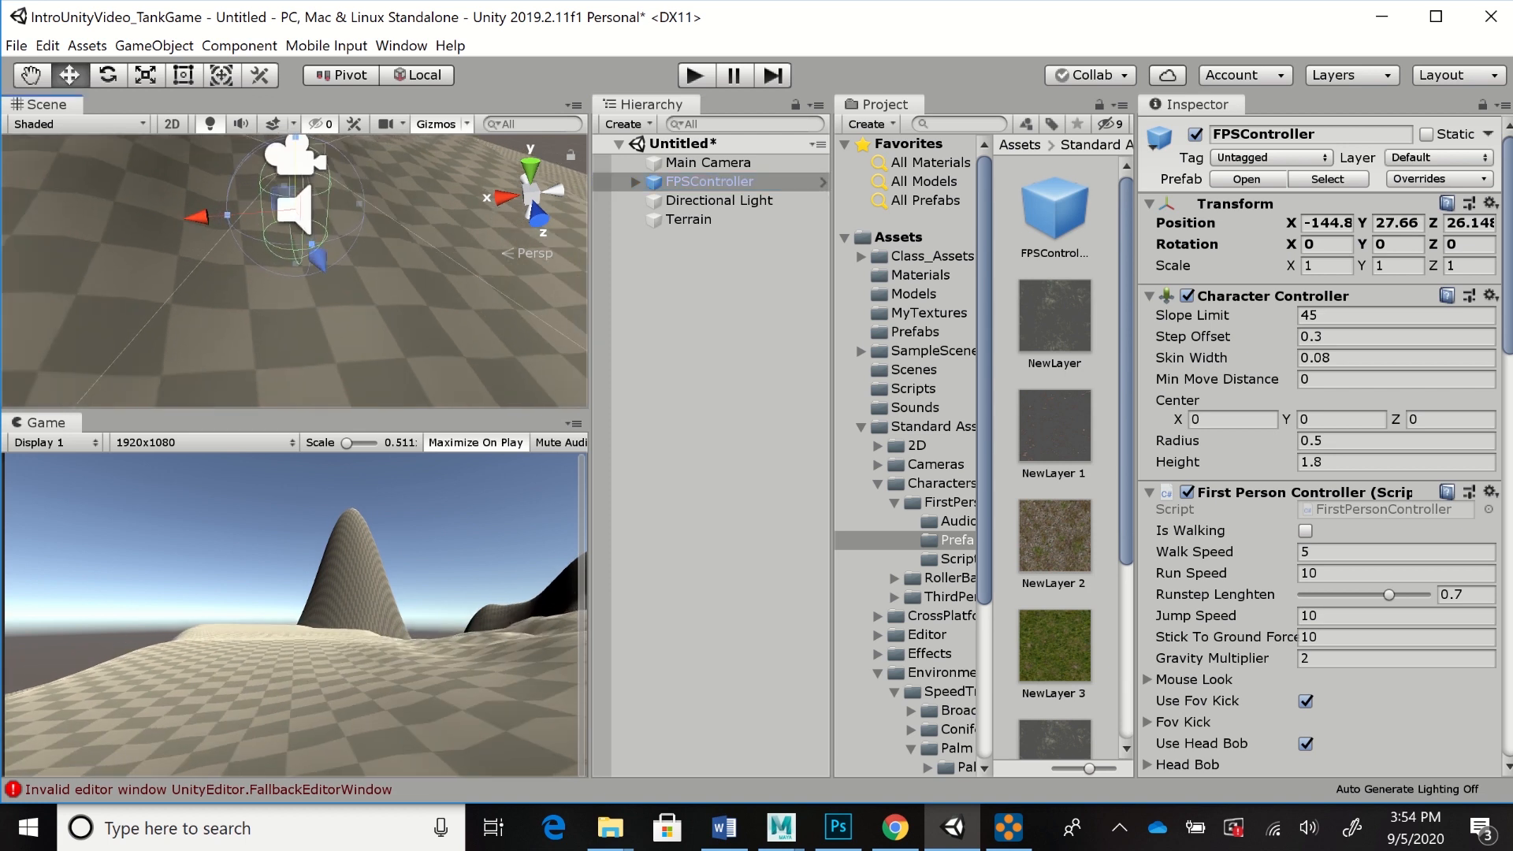
Rotate the FPSController about its vertical axis to about Y 103.1, so its camera faces the hills
scroll(295, 272, "down", 3)
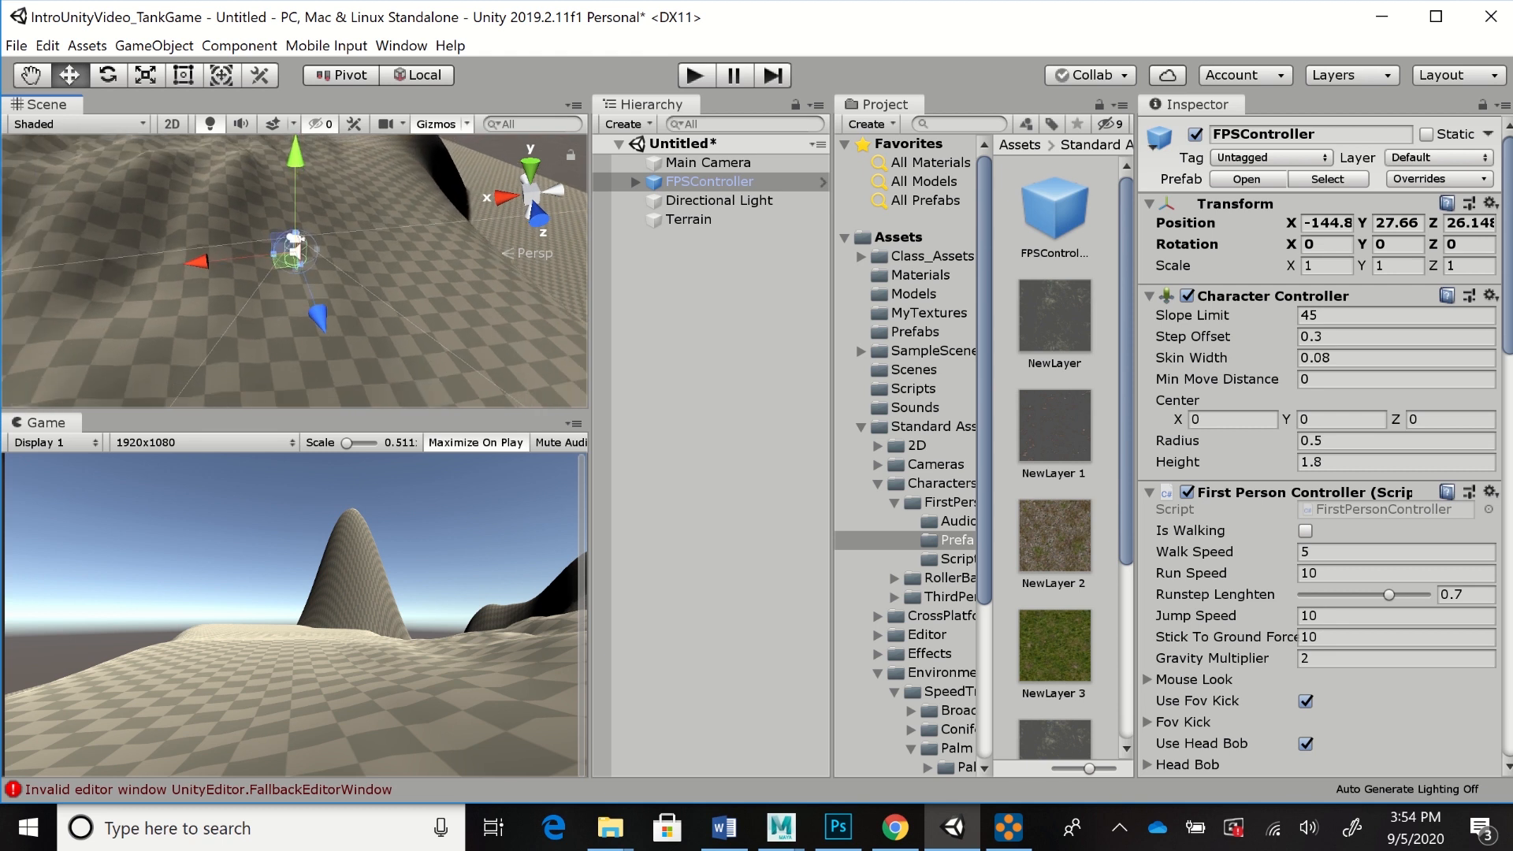
key("e")
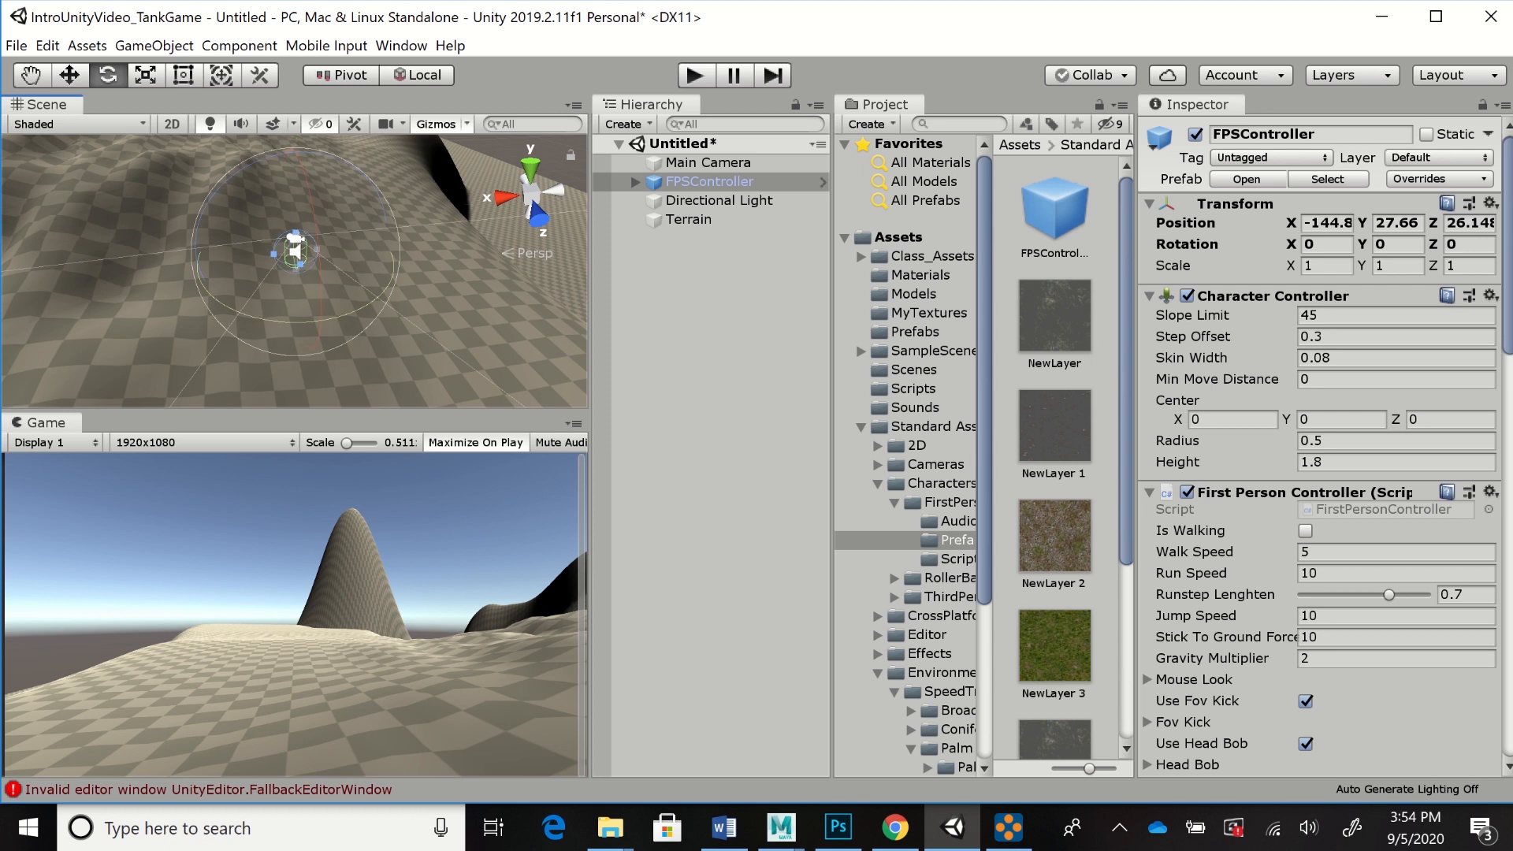
left_click_drag(268, 319, 110, 293)
left_click_drag(337, 317, 202, 326)
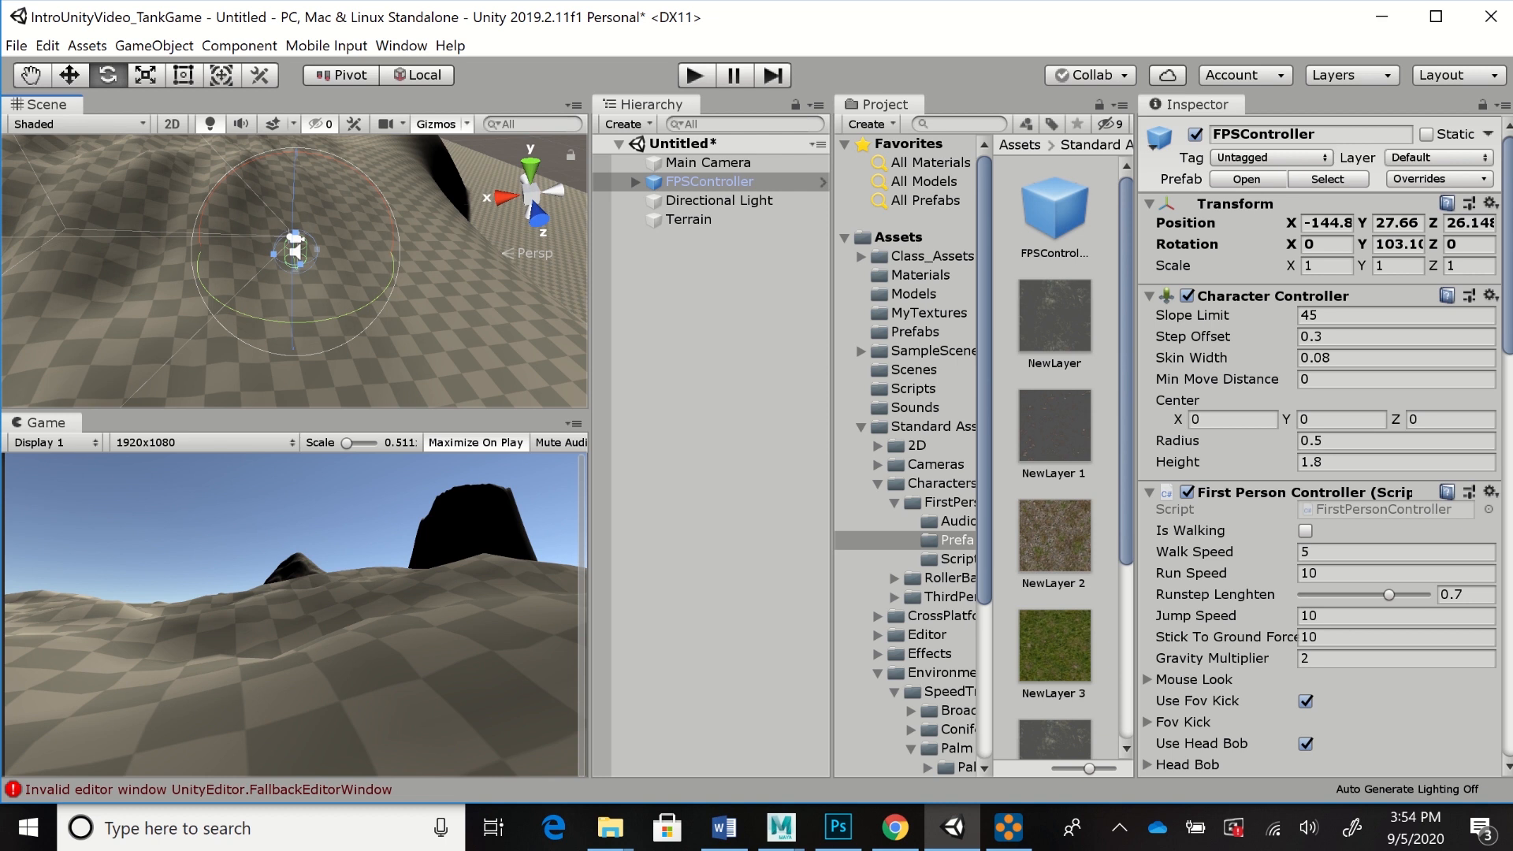
Move the FPSController up onto the nearby hill, to about X -127.6, Y 33.7, Z 14.1
scroll(295, 272, "down", 12)
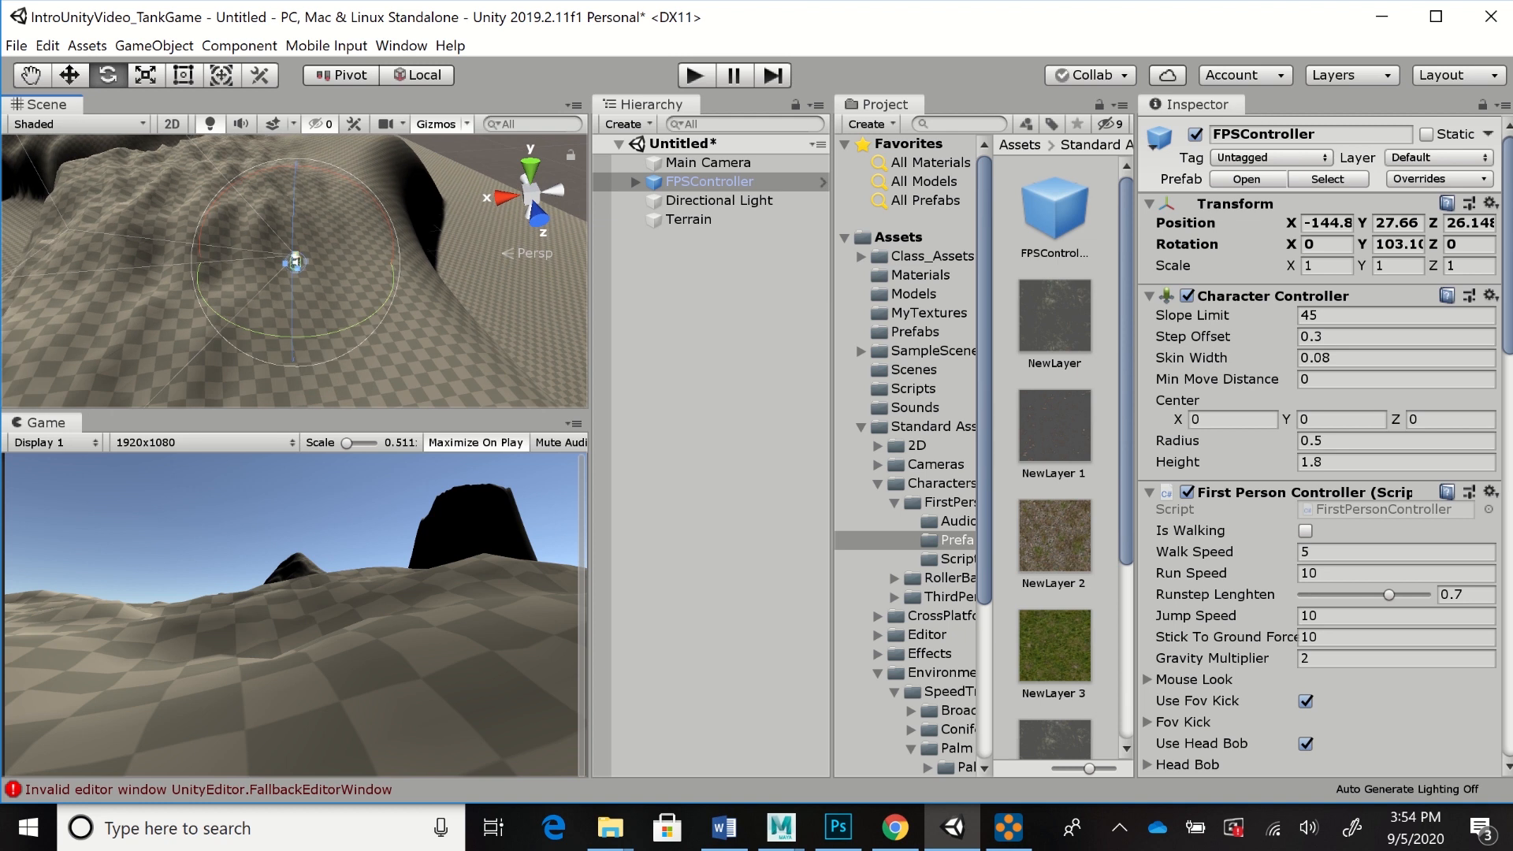
key("w")
left_click_drag(202, 257, 35, 258)
left_click_drag(79, 163, 63, 129)
left_click_drag(141, 192, 115, 169)
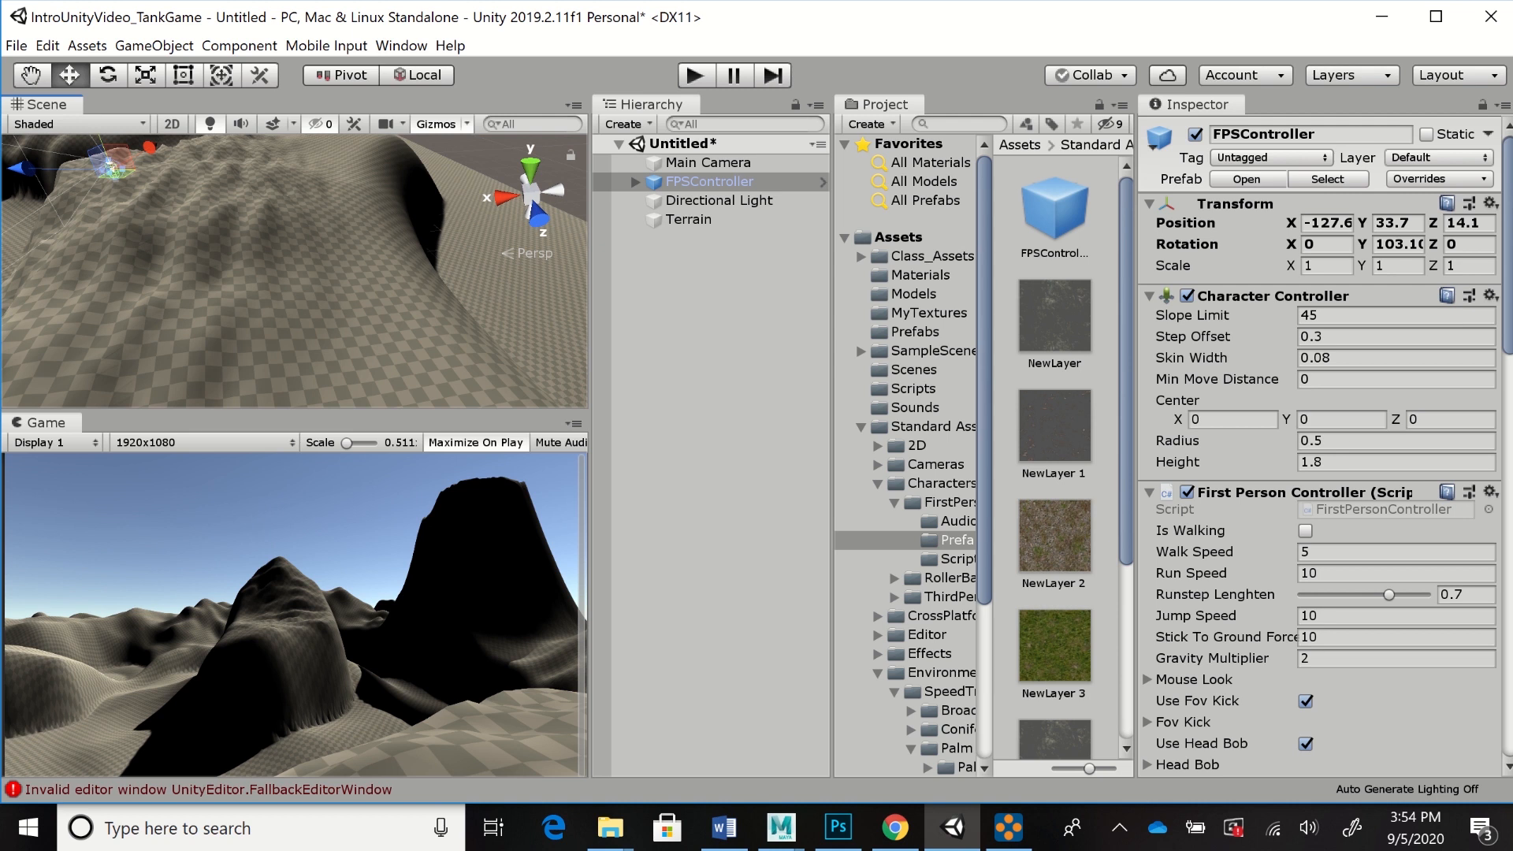
Turn the FPSController on the hill to a Y rotation of about 152.5, with the volcano in its camera view
middle_click_drag(237, 205, 382, 331)
scroll(295, 271, "up", 2)
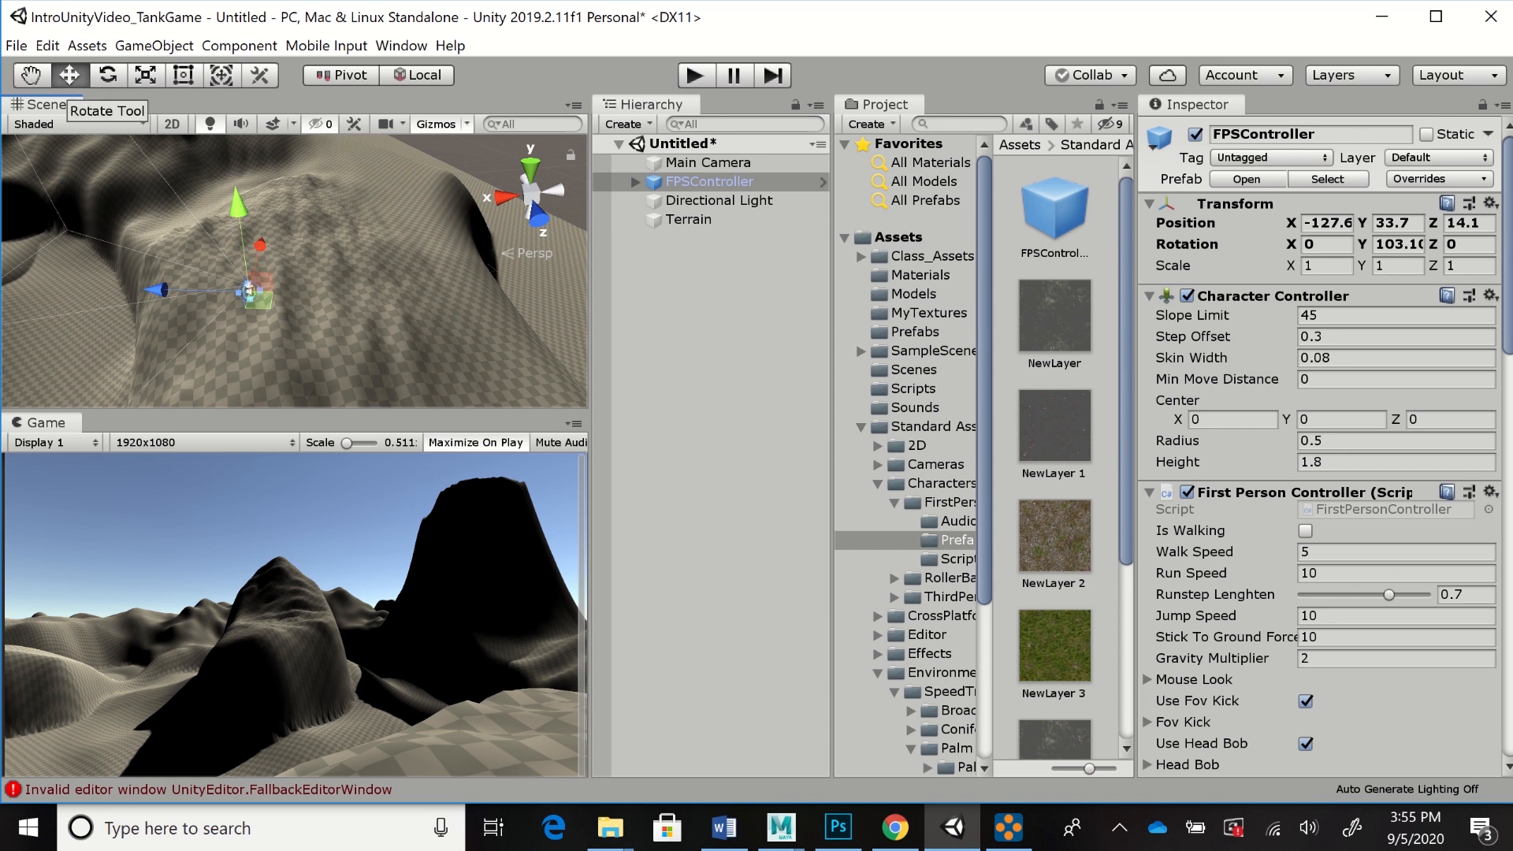
left_click(108, 75)
left_click_drag(288, 370, 221, 375)
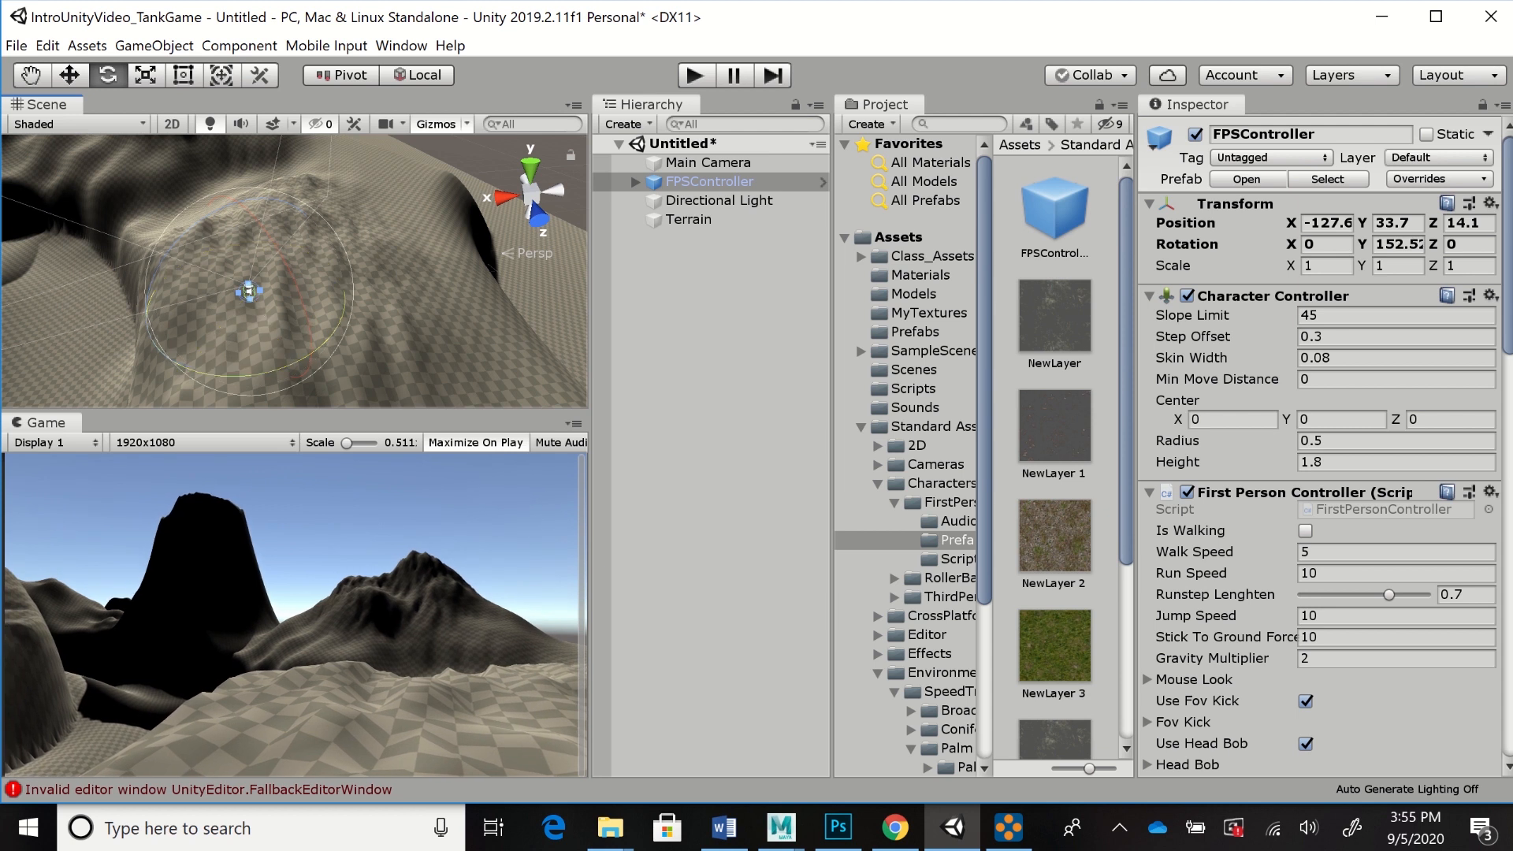
Widen the Scene and Game views slightly and make the Scene view a little taller
left_click_drag(591, 369, 661, 368)
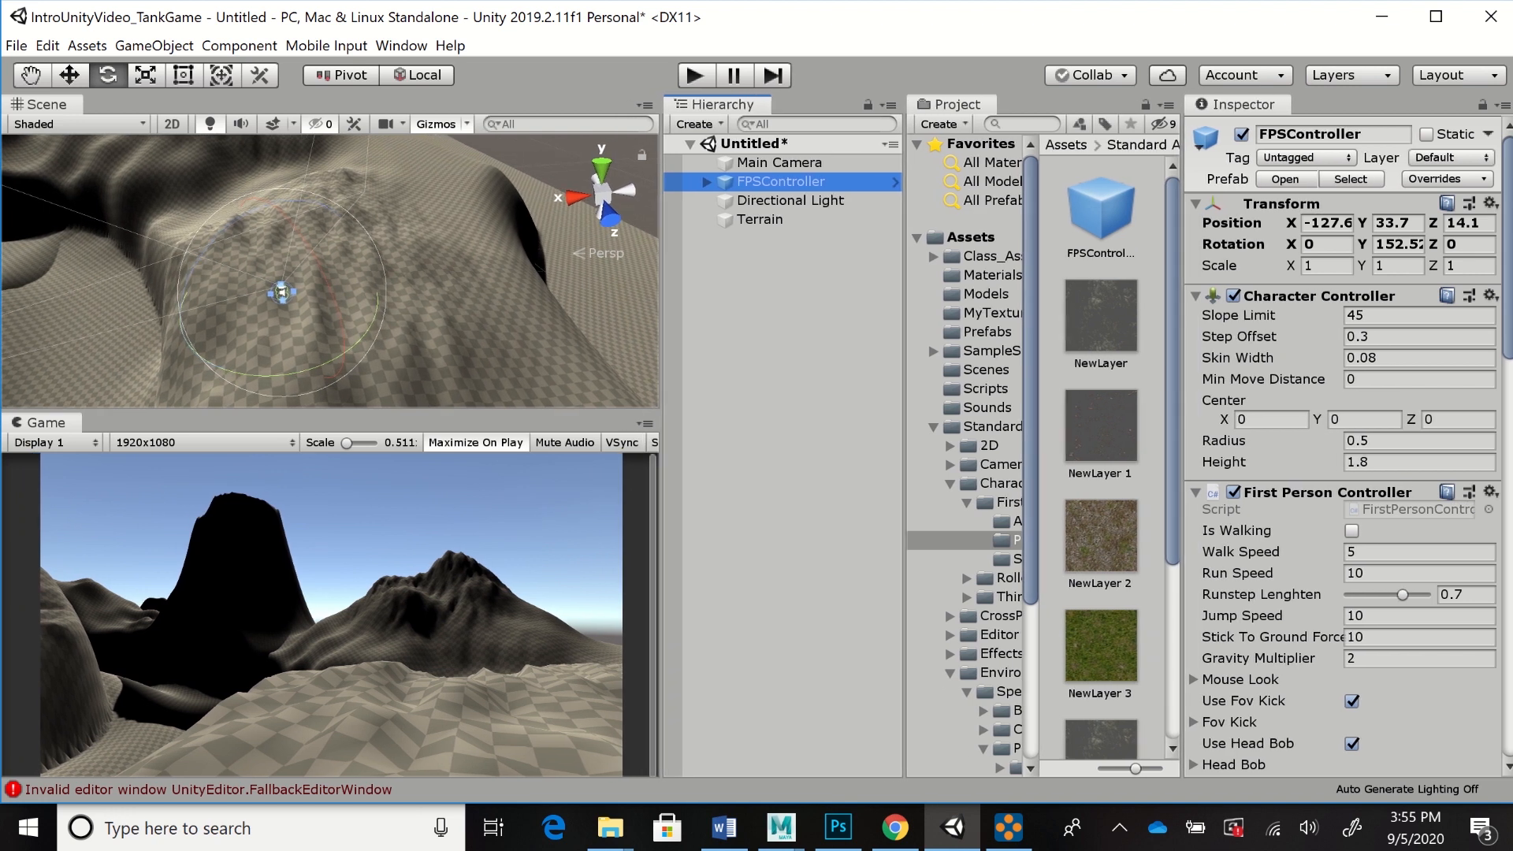
left_click_drag(663, 369, 638, 368)
left_click_drag(319, 410, 319, 423)
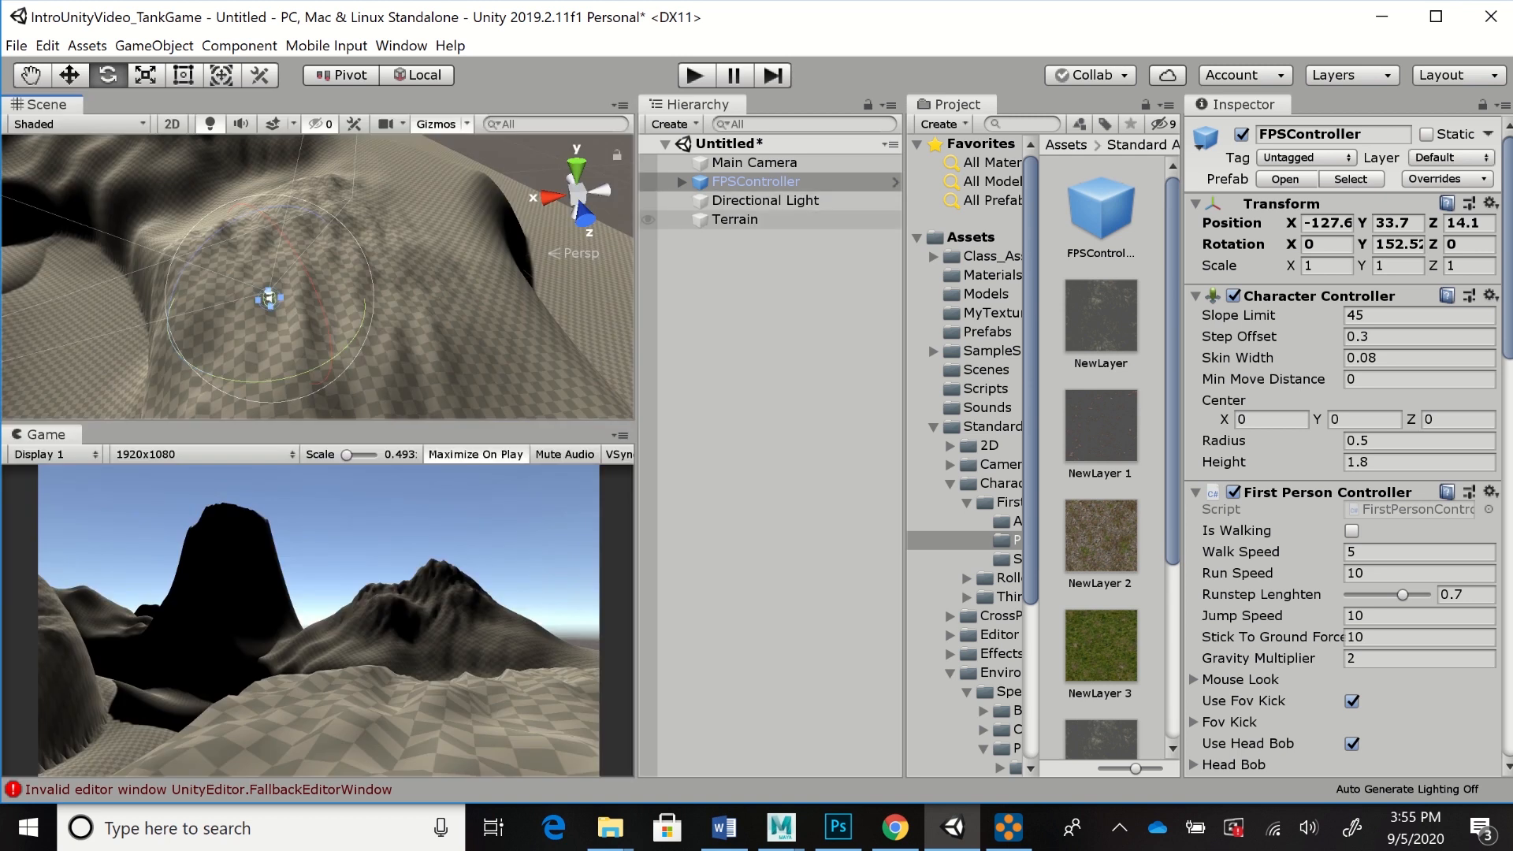
Focus on the Directional Light and move it along the global axes to about X -192, Y 58.3, Z -108
left_click(765, 201)
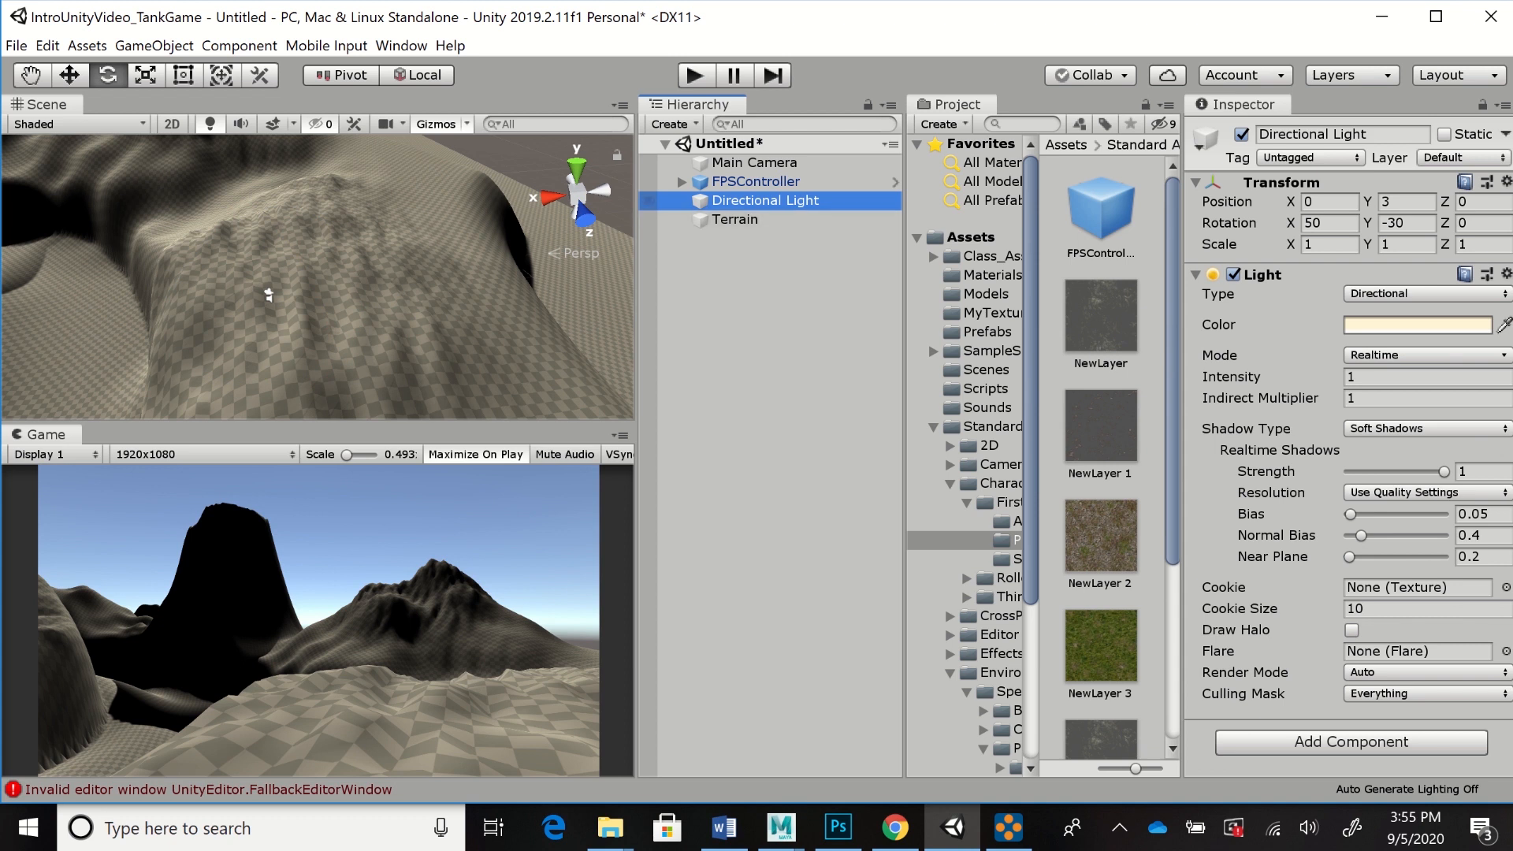
key("f")
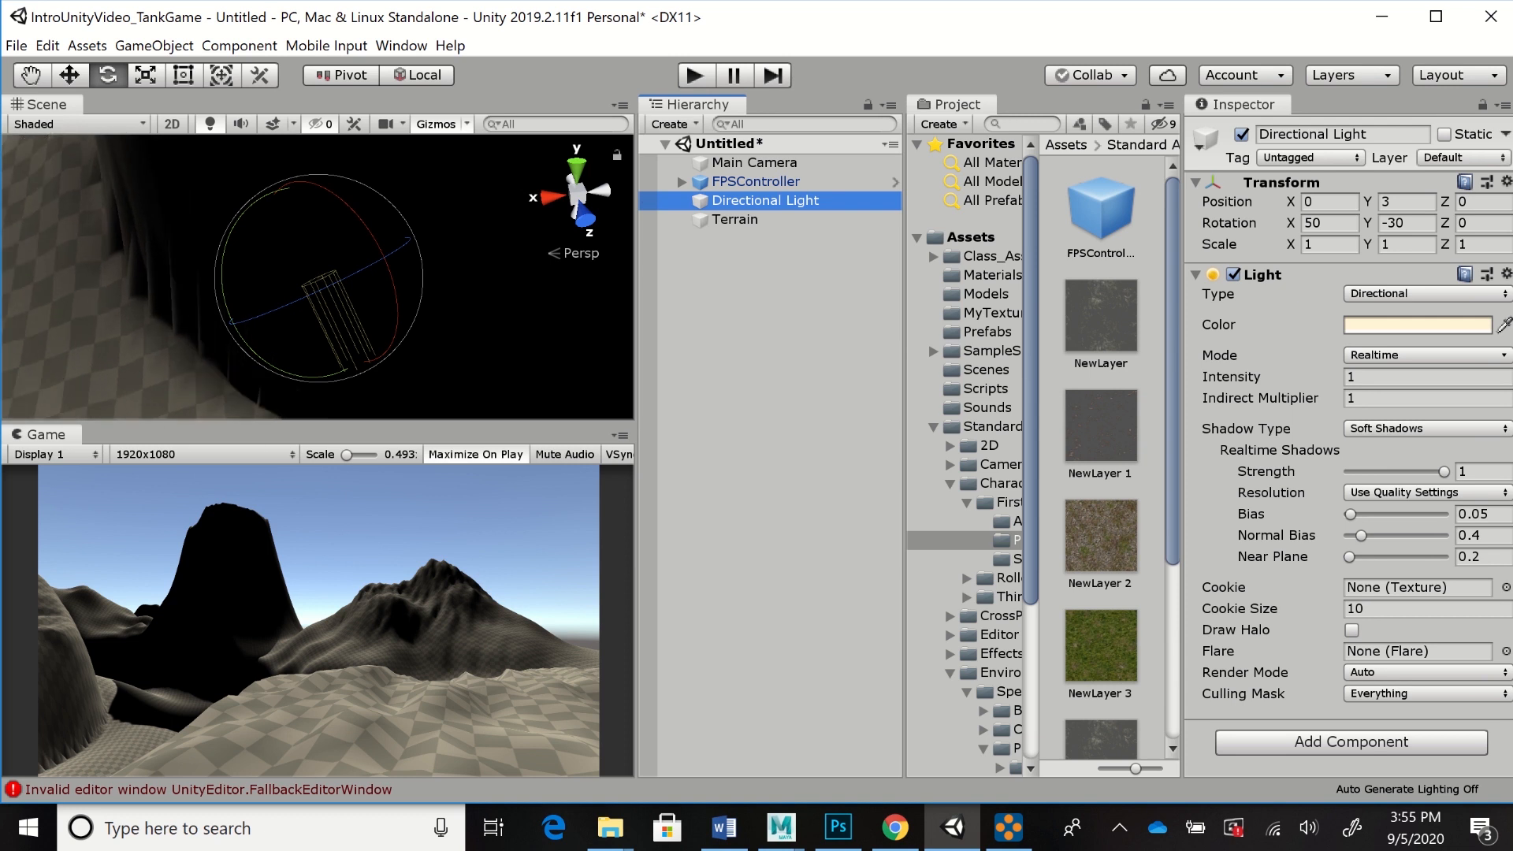
scroll(318, 277, "down", 10)
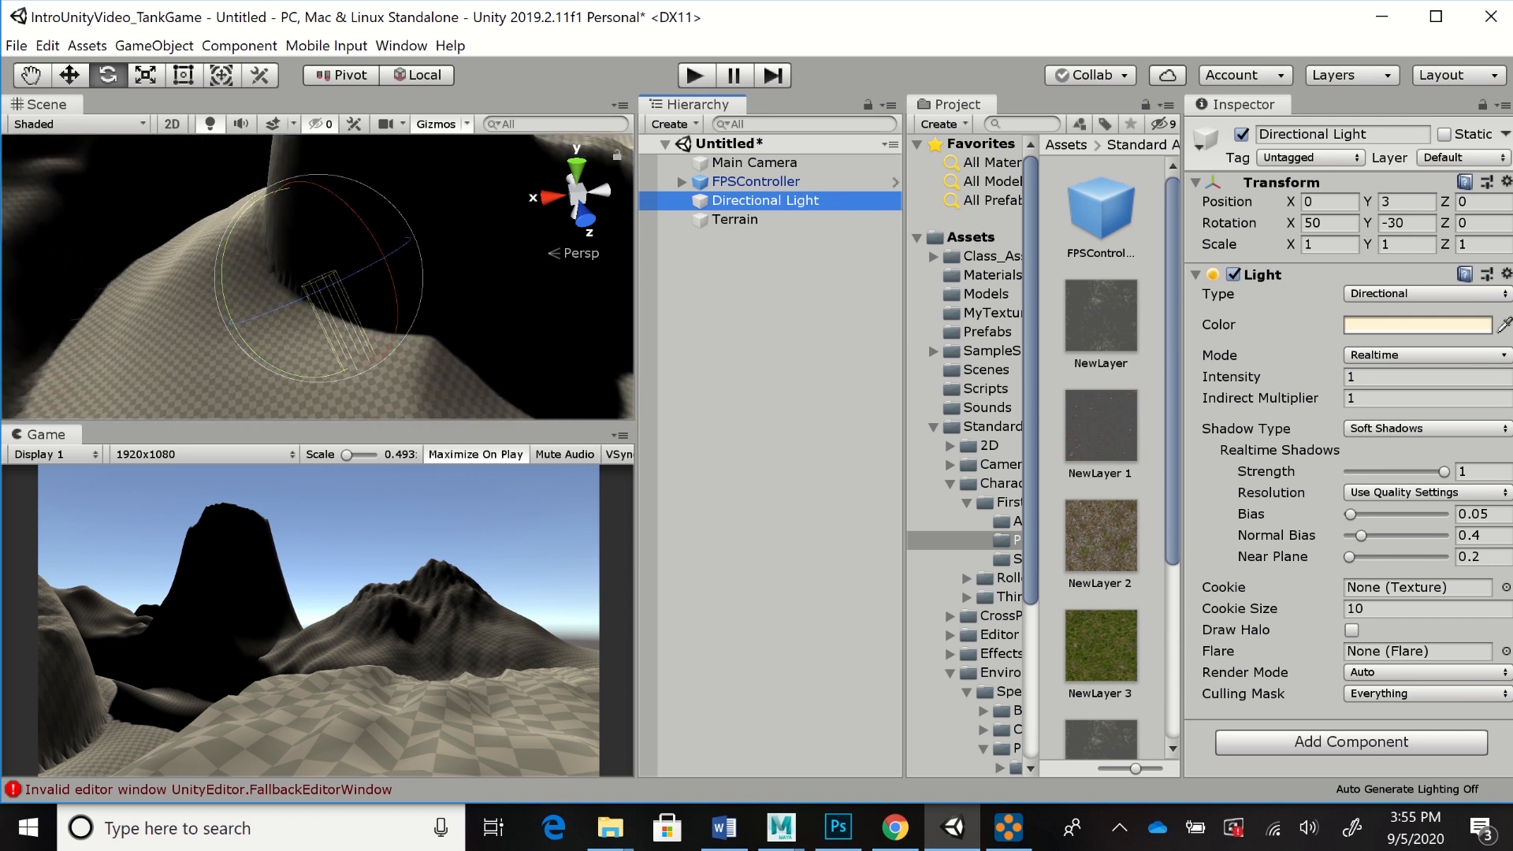
scroll(318, 277, "down", 10)
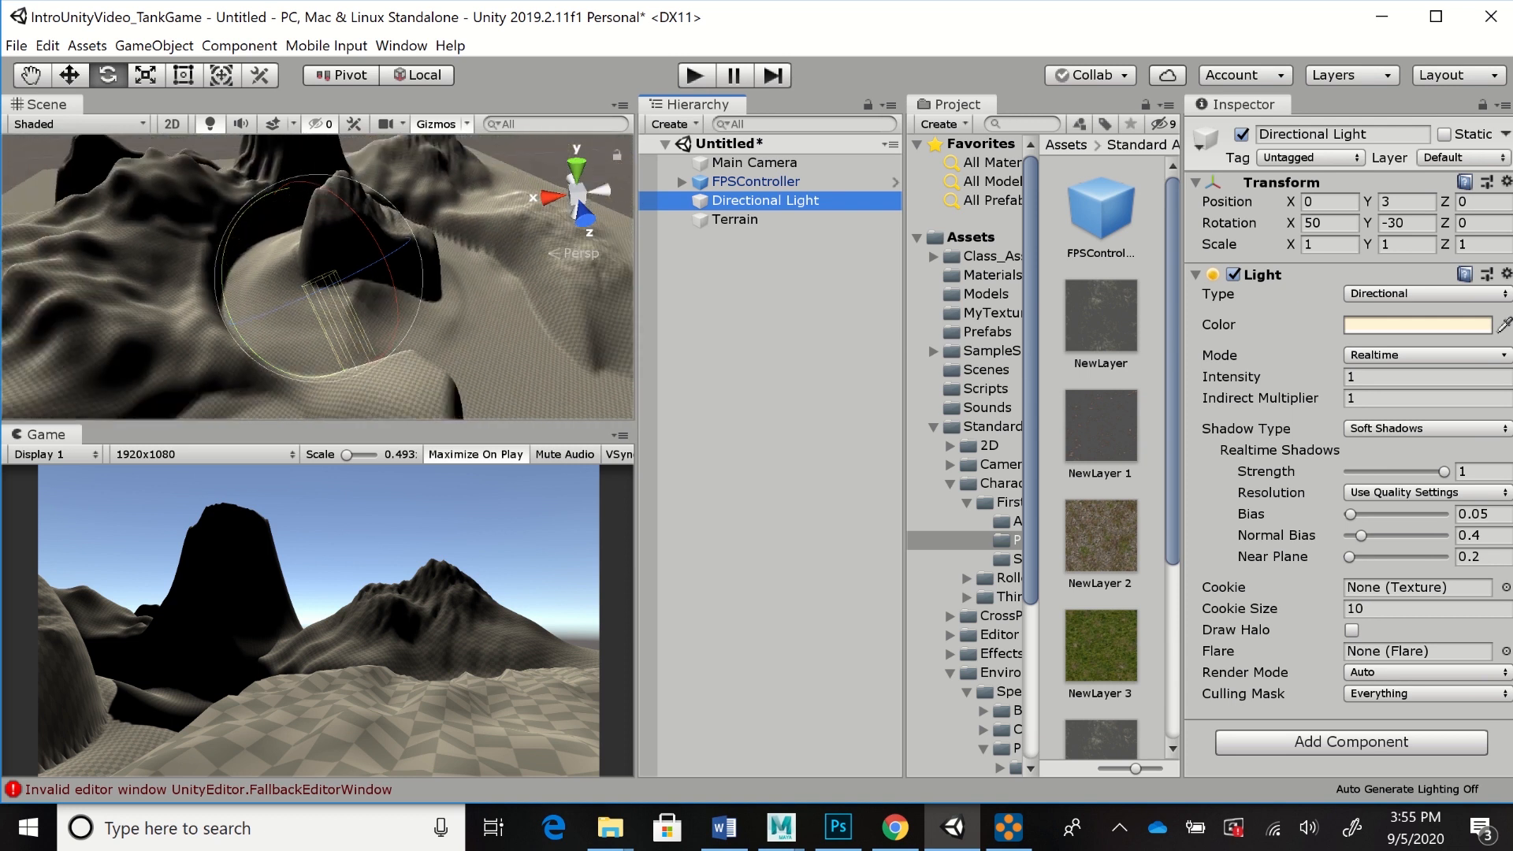
scroll(319, 278, "down", 3)
key("w")
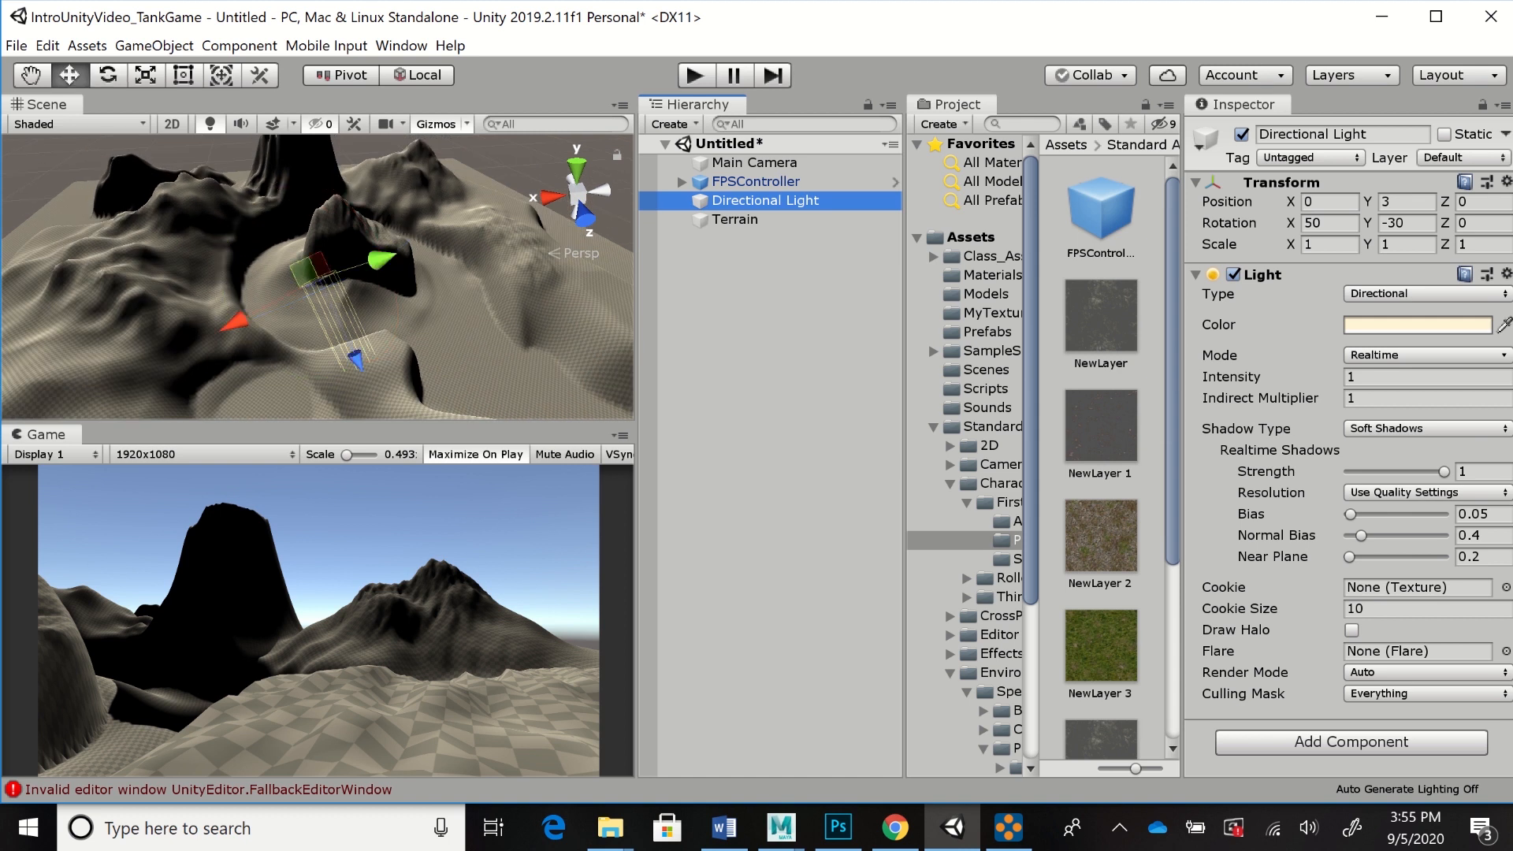
left_click(416, 75)
left_click_drag(318, 187, 318, 111)
left_click_drag(221, 208, 389, 195)
left_click_drag(549, 231, 455, 173)
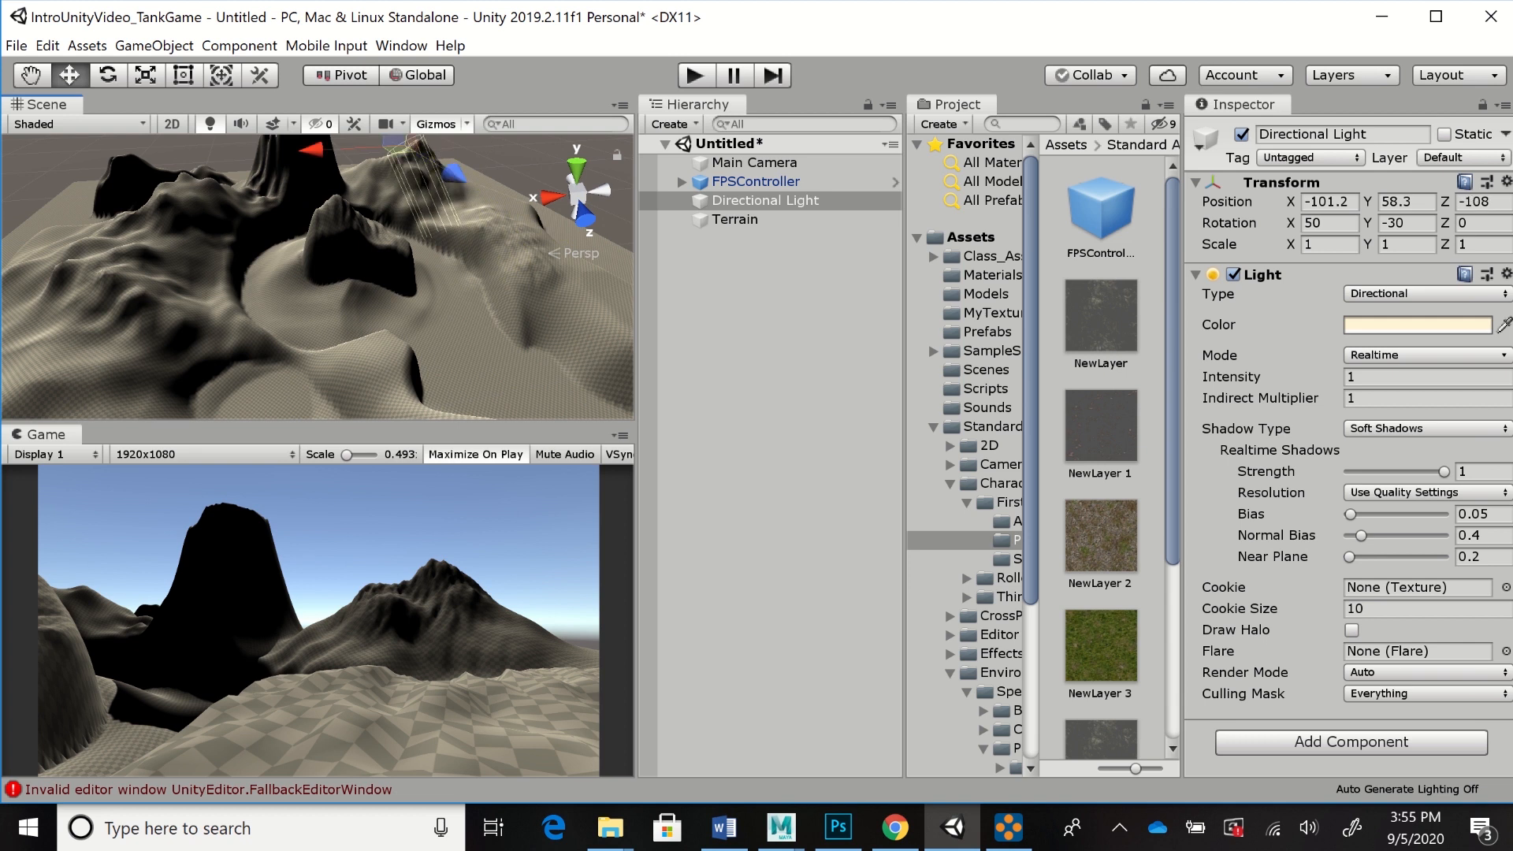
left_click_drag(313, 149, 409, 145)
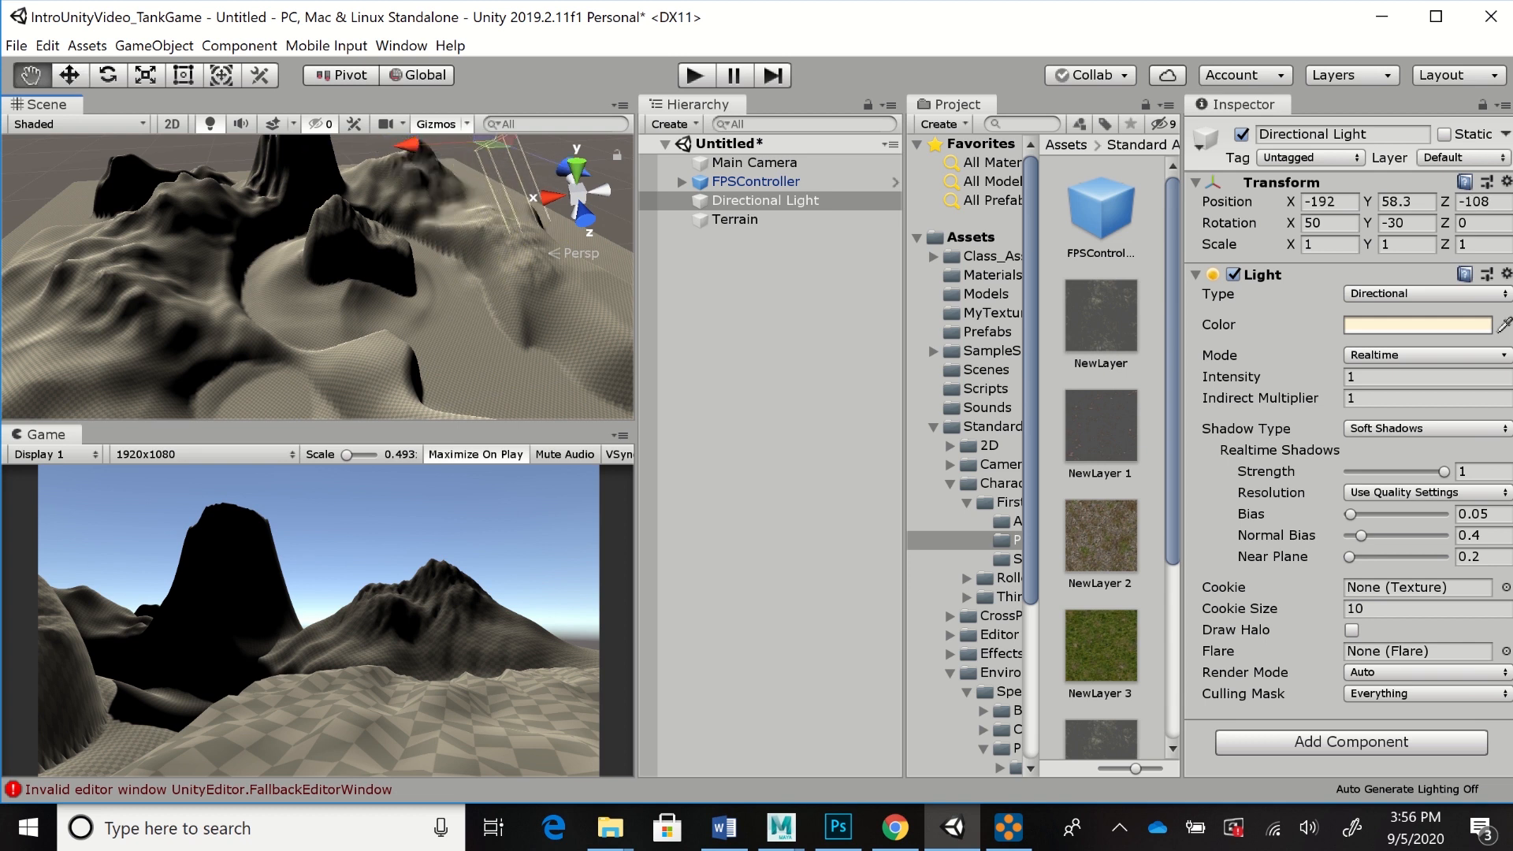
Shift the Directional Light horizontally to about X -129.5, Z -171.5, beyond the hills at the terrain's edge
middle_click_drag(394, 221, 236, 332, "alt")
left_click_drag(378, 237, 221, 291, "alt")
middle_click_drag(220, 292, 258, 330, "alt")
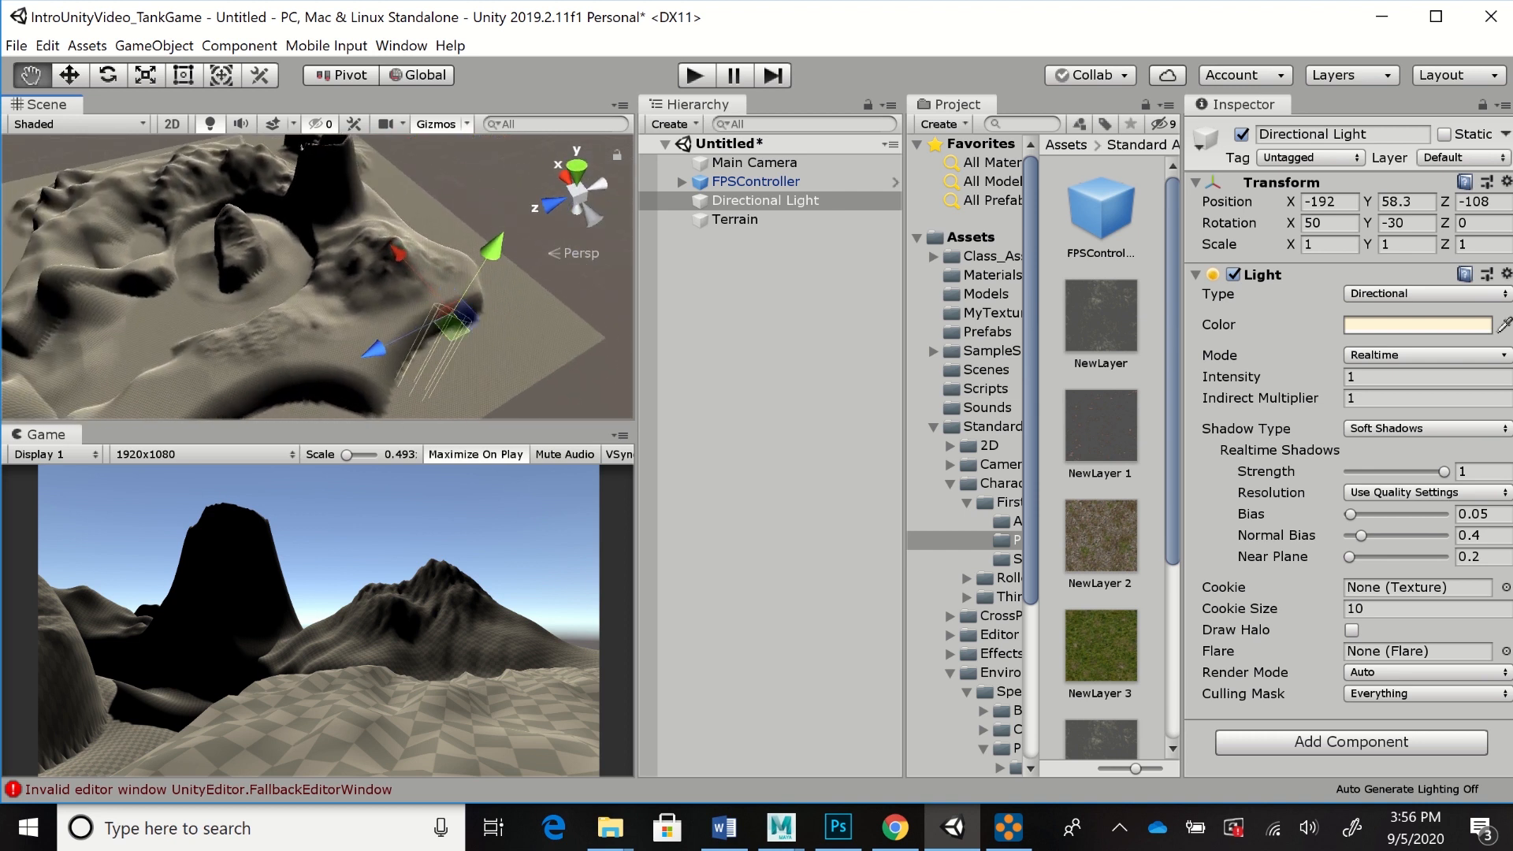
scroll(317, 278, "up", 3)
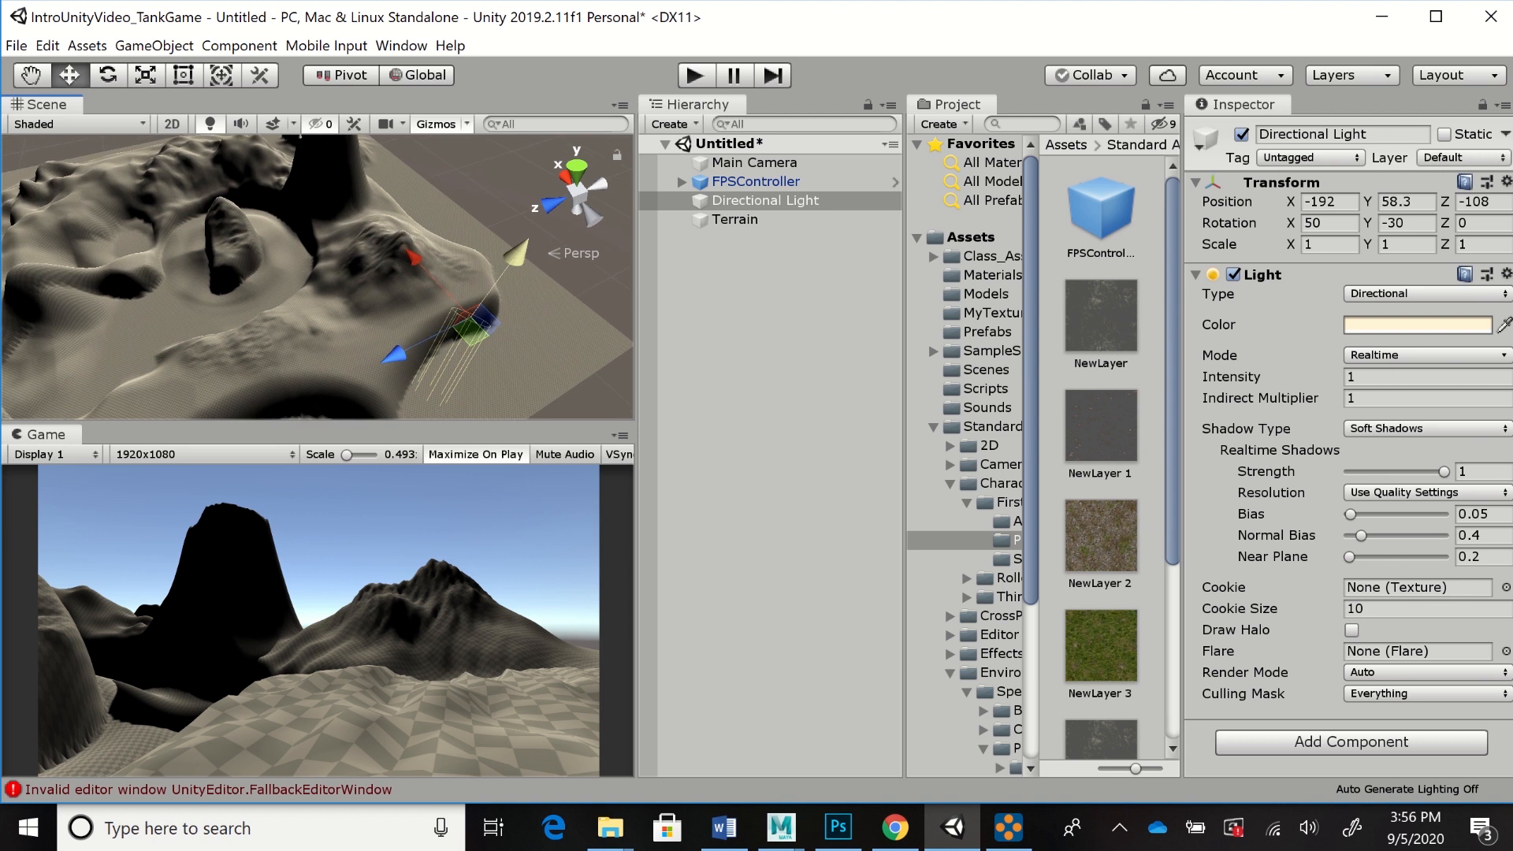
left_click_drag(442, 263, 372, 193)
left_click_drag(341, 274, 426, 240)
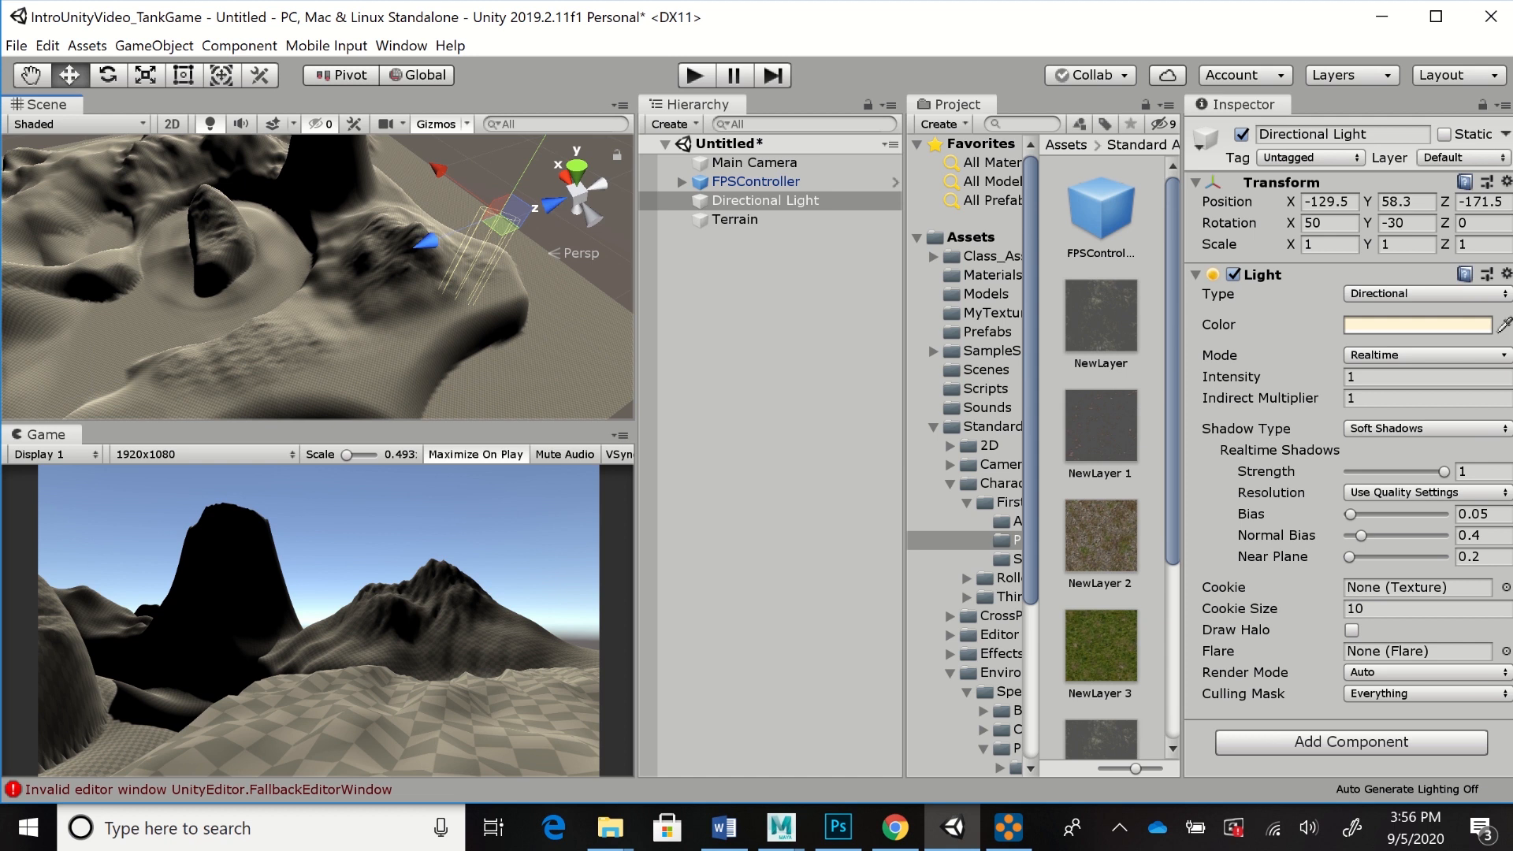
Raise the Directional Light to about Y 104.2 and bring it in to about Z -128, above the hills
scroll(317, 276, "up", 5)
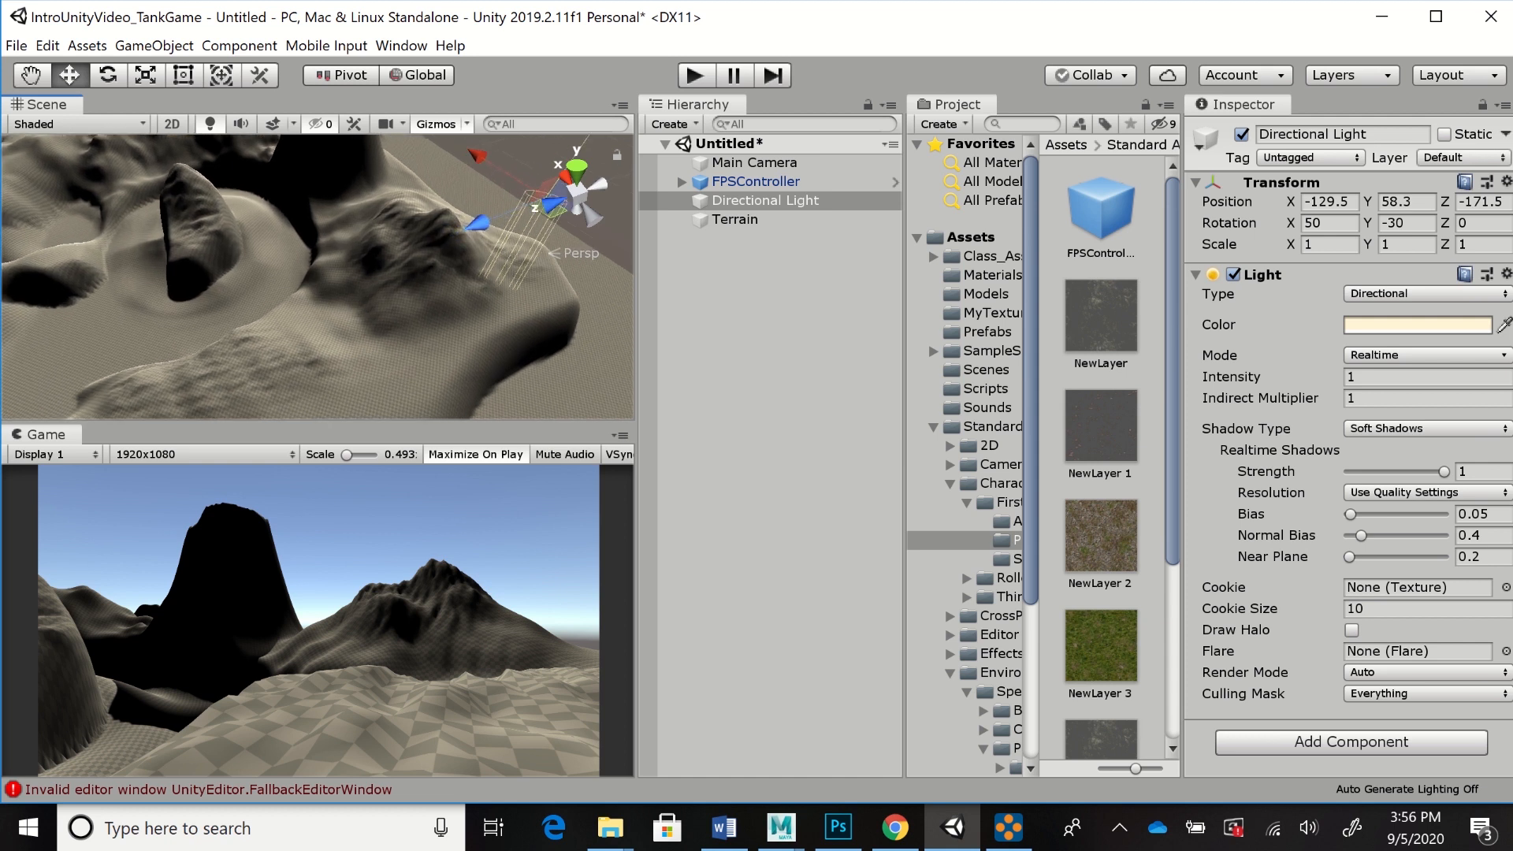
scroll(317, 276, "down", 3)
scroll(317, 277, "down", 4)
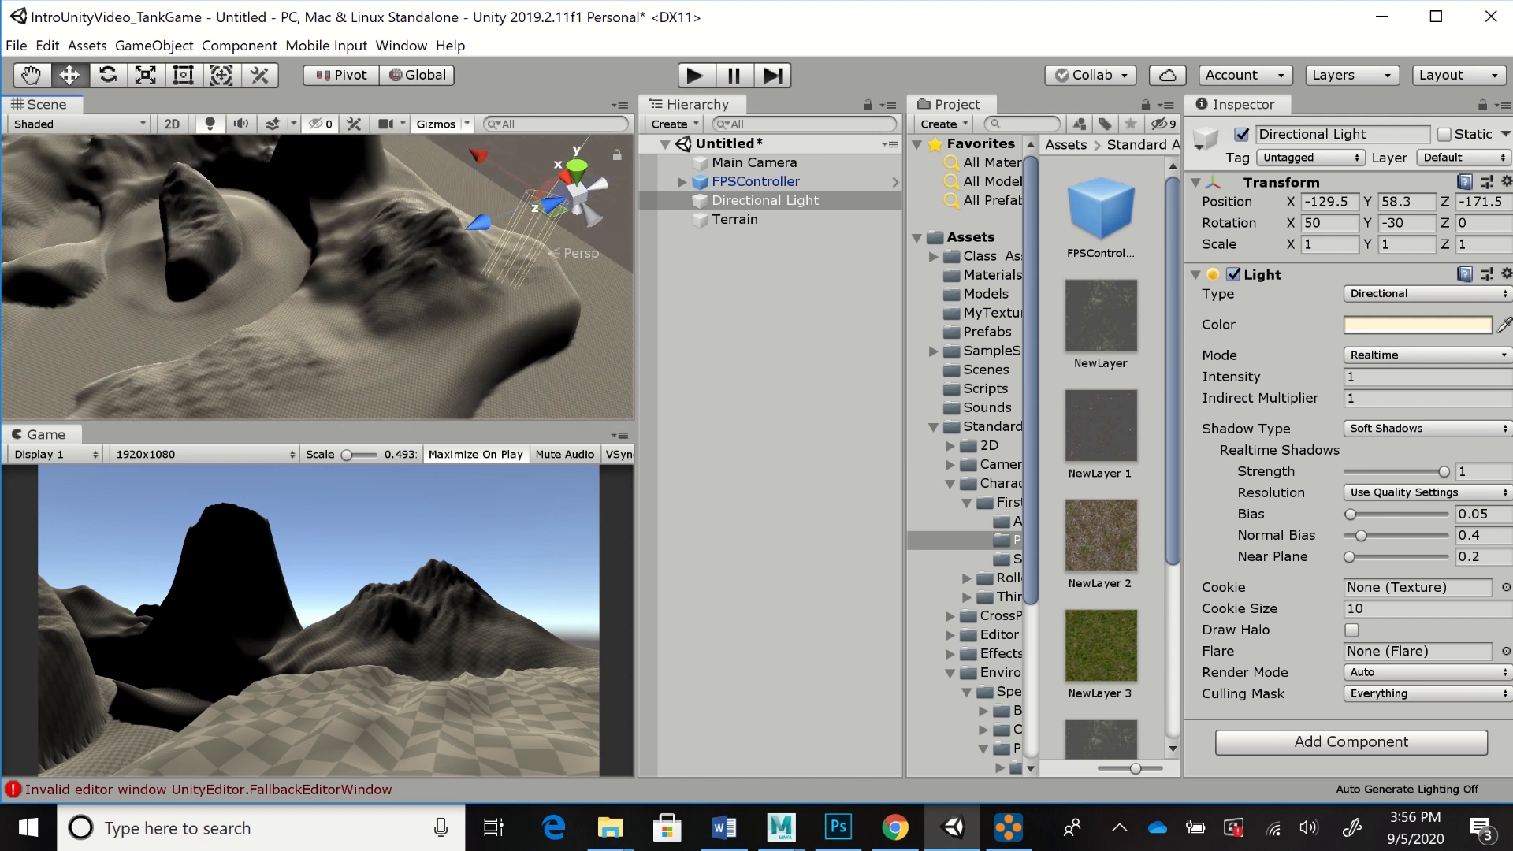
left_click_drag(425, 240, 308, 287)
left_click_drag(414, 171, 431, 103)
left_click_drag(329, 212, 400, 189)
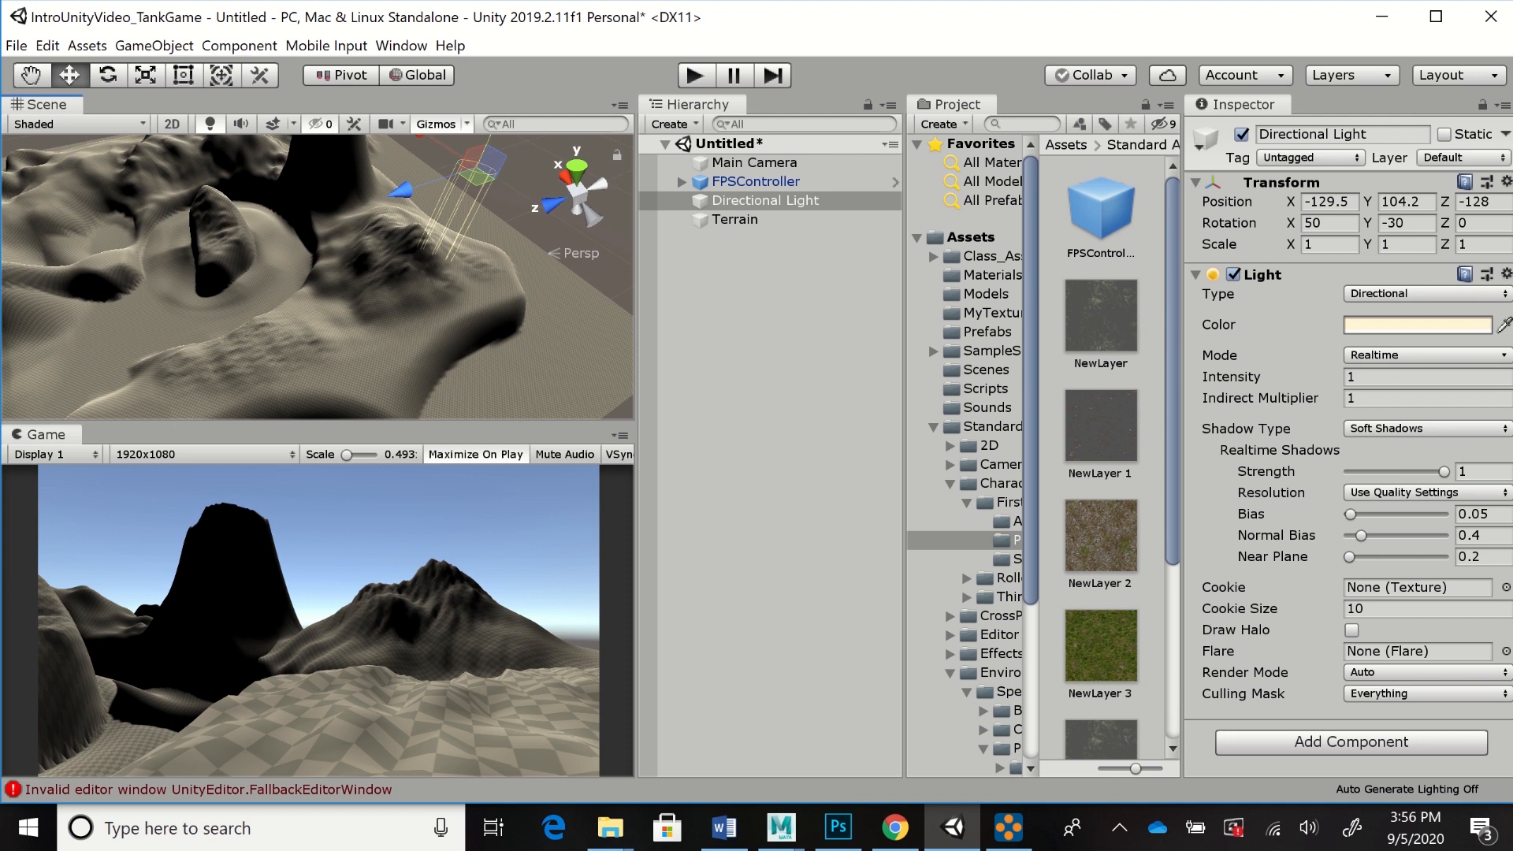
Rotate the Directional Light in Local mode to about X 54.2, Y 45.7, Z 47, lighting the volcano's dark side
scroll(317, 276, "down", 2)
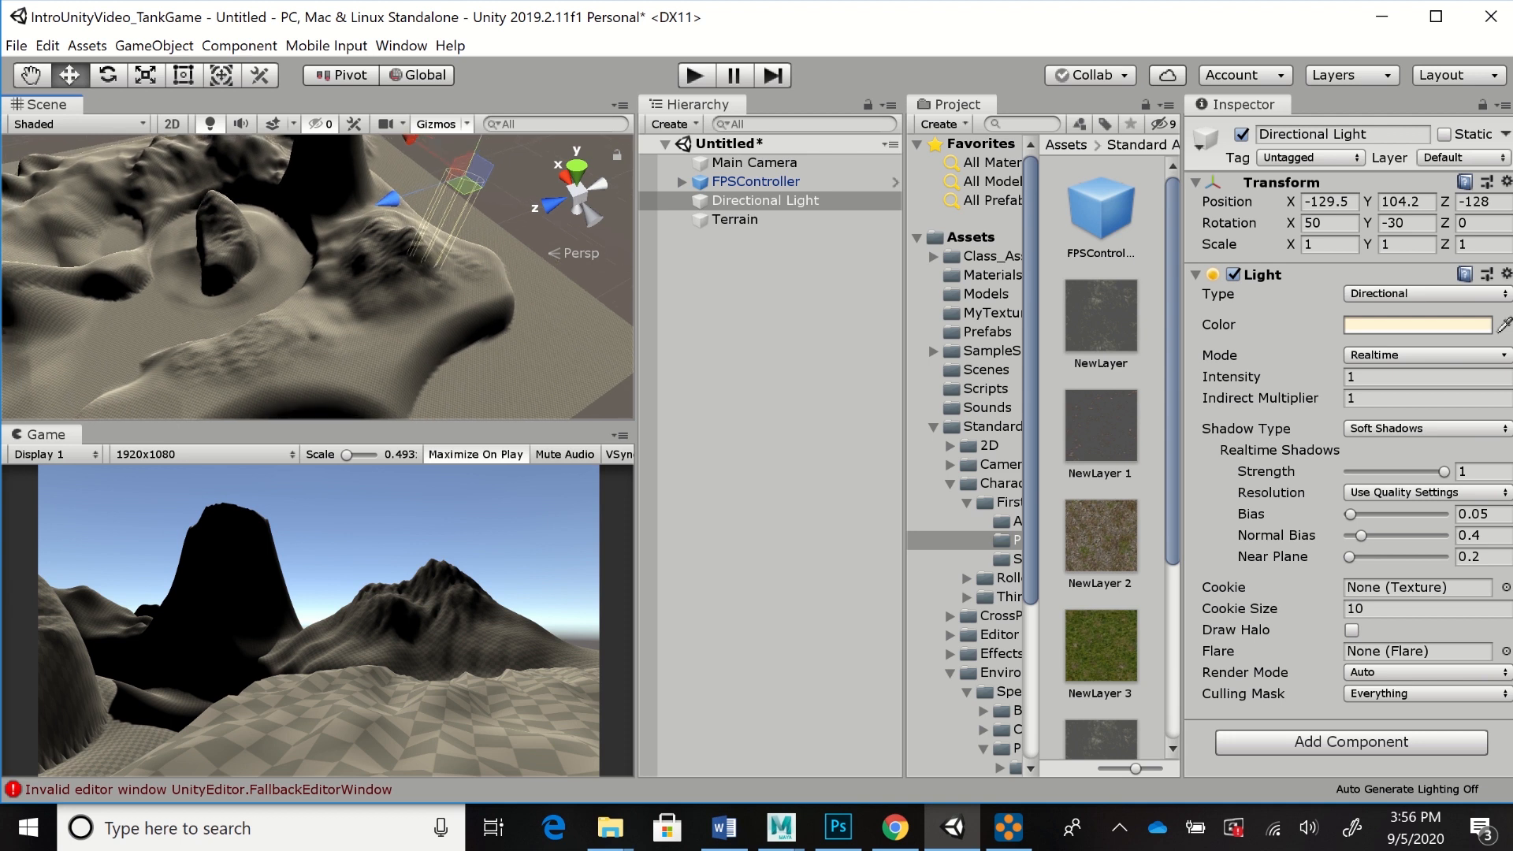
scroll(318, 276, "down", 5)
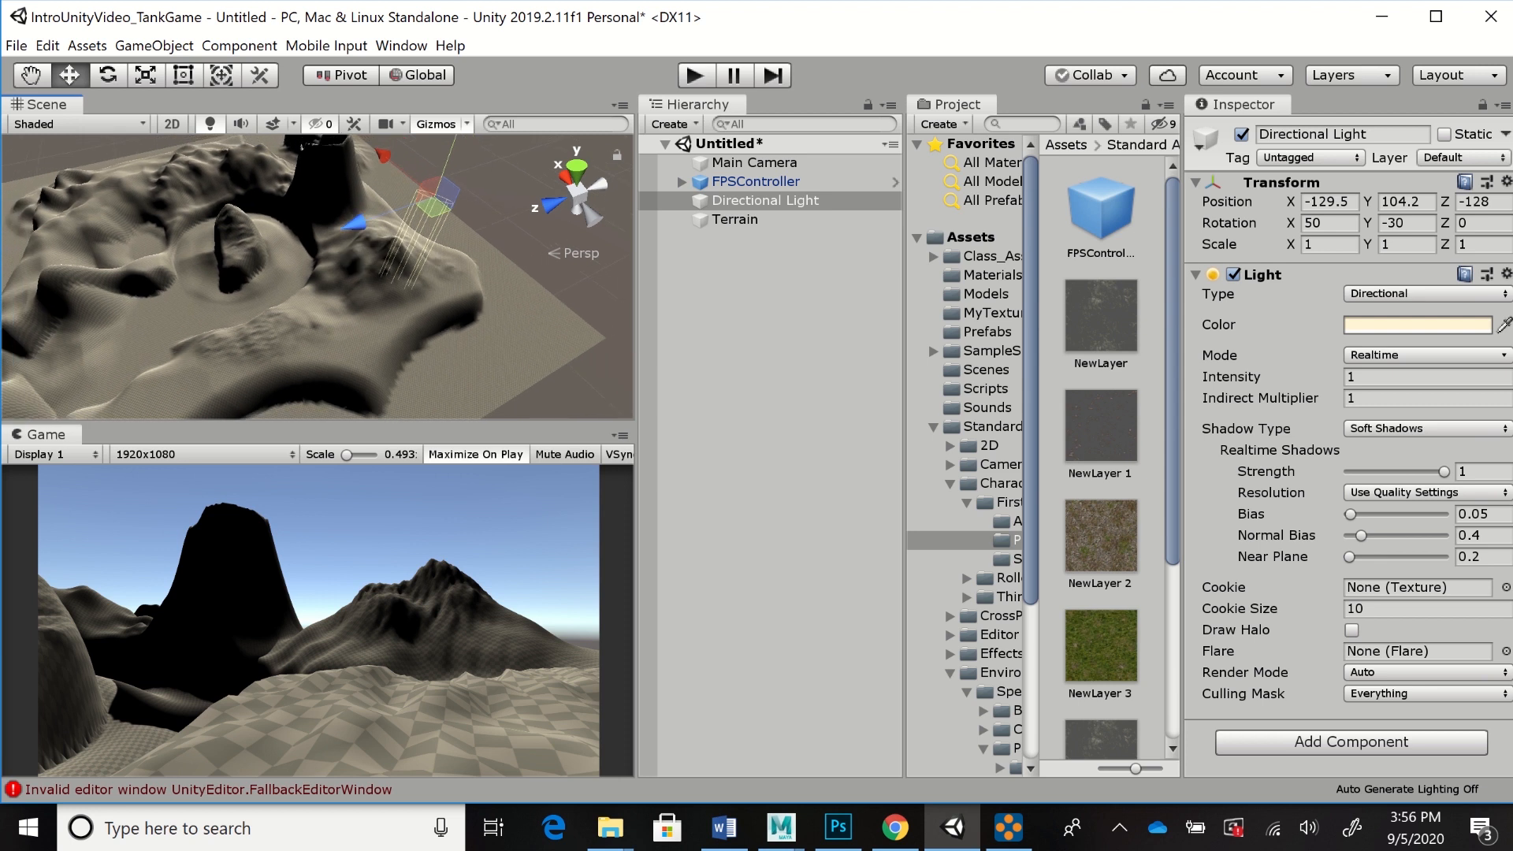
key("e")
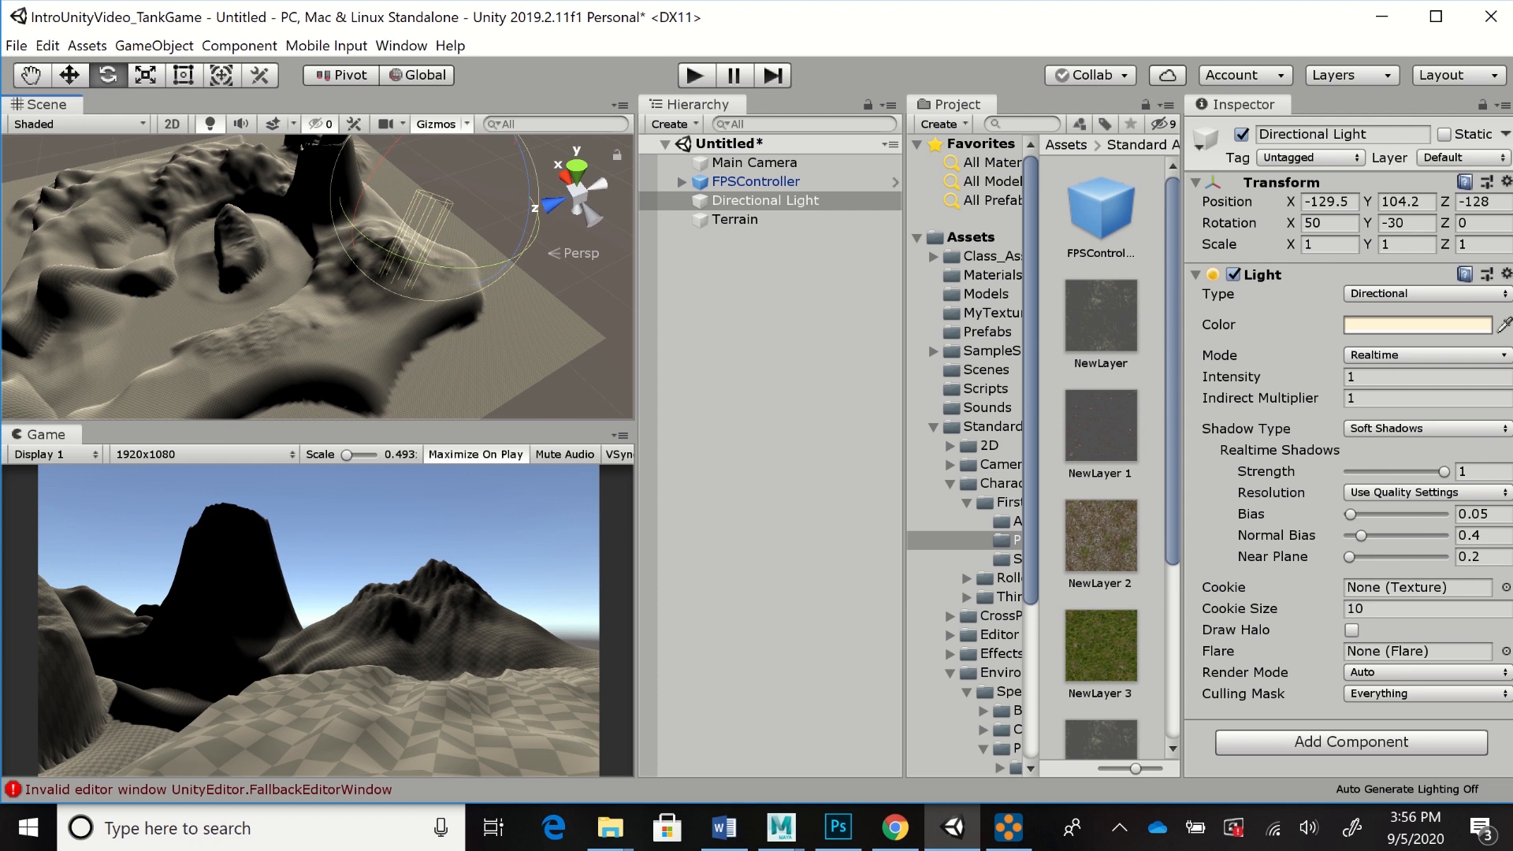
left_click(417, 75)
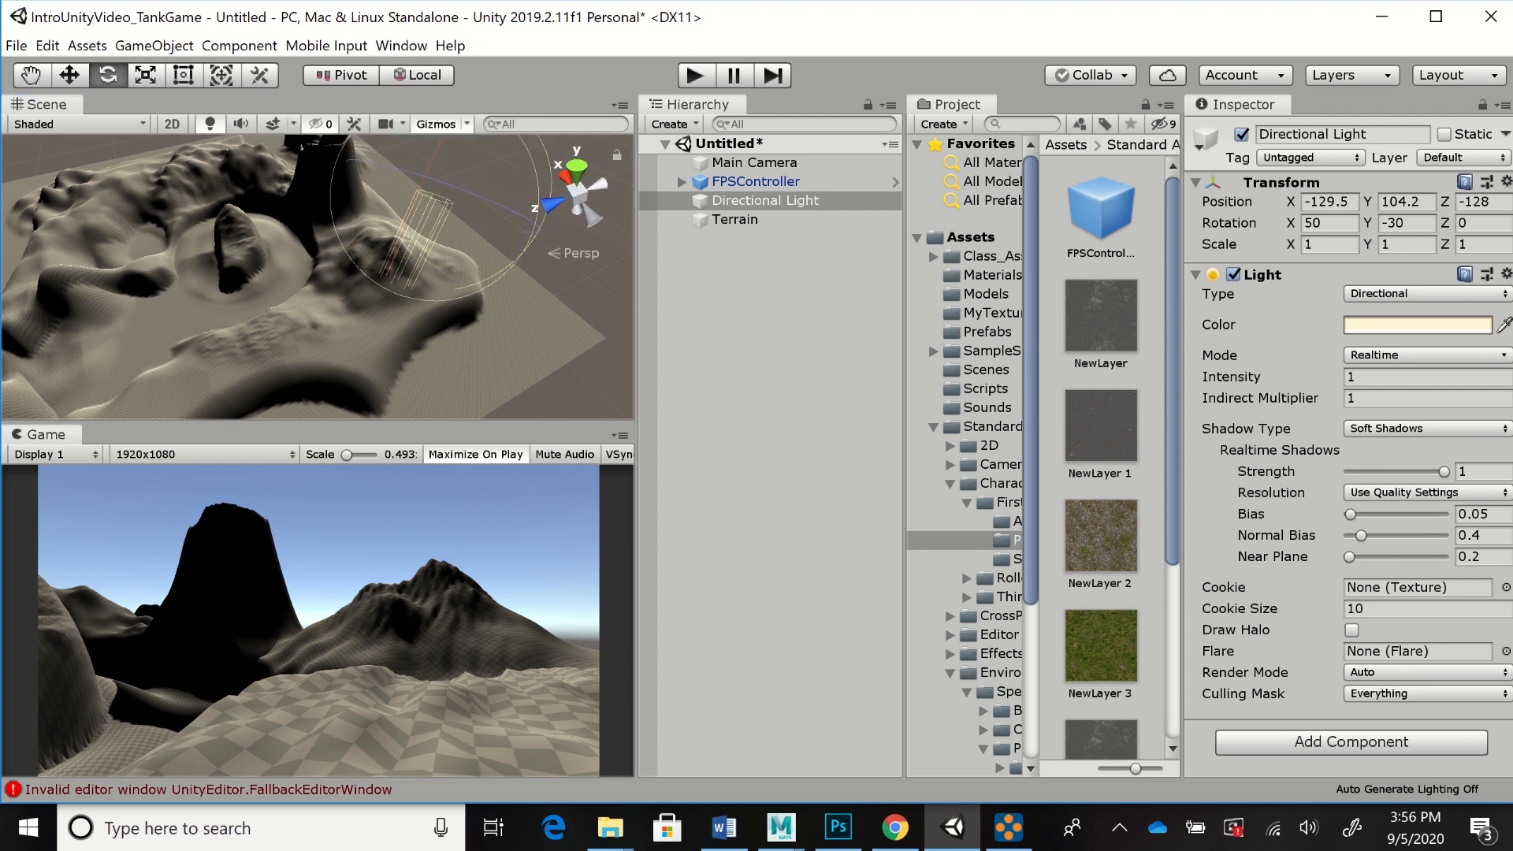
left_click_drag(331, 315, 284, 216, "alt")
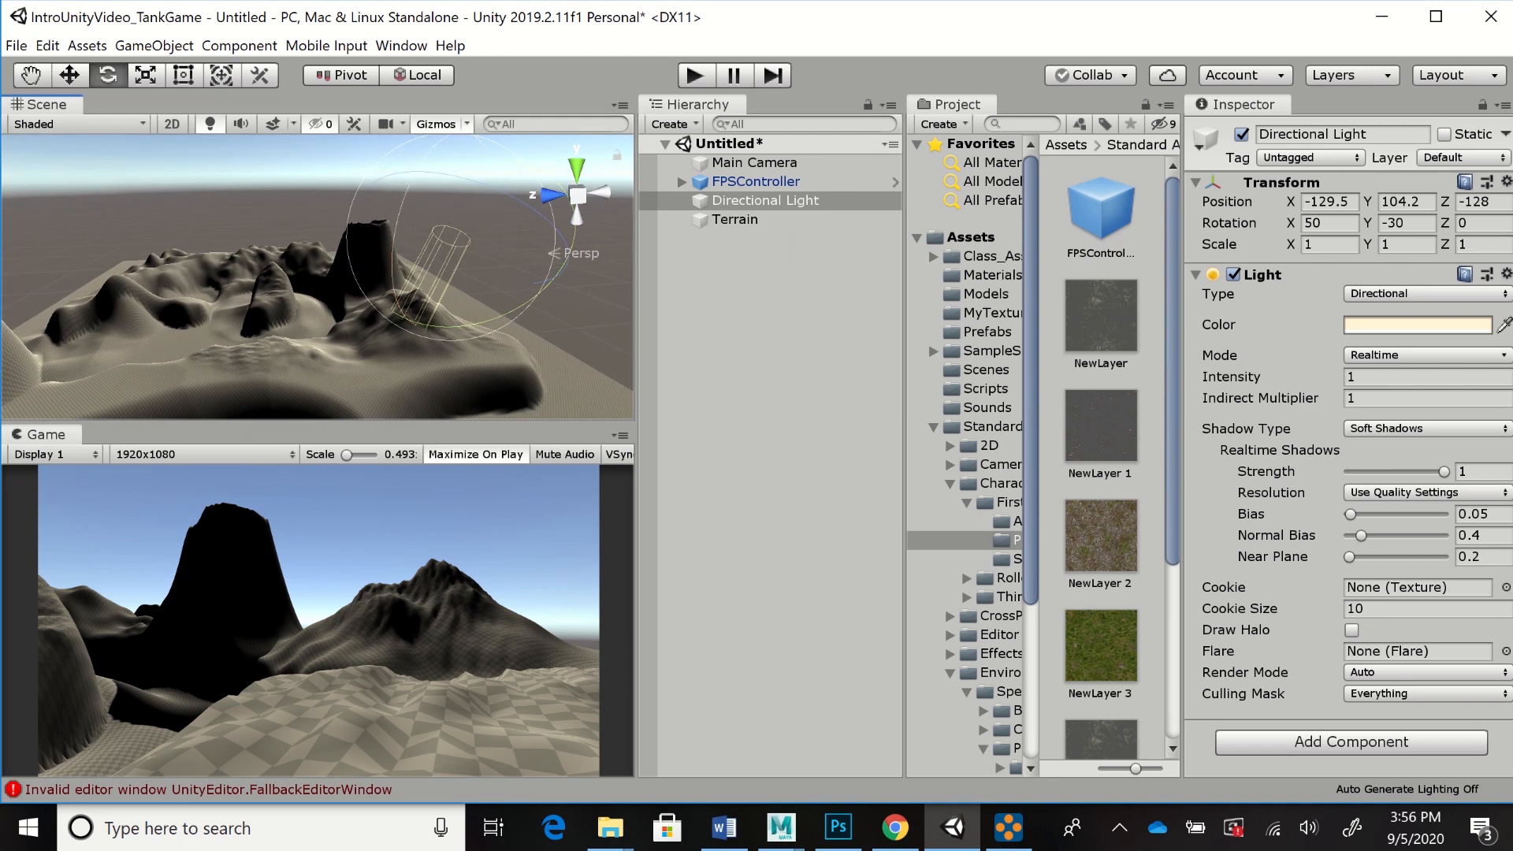
left_click_drag(393, 250, 397, 212)
mouse_move(489, 309)
left_mouse_down()
mouse_move(388, 323)
mouse_move(435, 309)
mouse_move(380, 295)
mouse_move(387, 323)
left_mouse_up()
left_click_drag(508, 234, 509, 237)
mouse_move(389, 197)
left_mouse_down()
mouse_move(427, 132)
mouse_move(384, 202)
left_mouse_up()
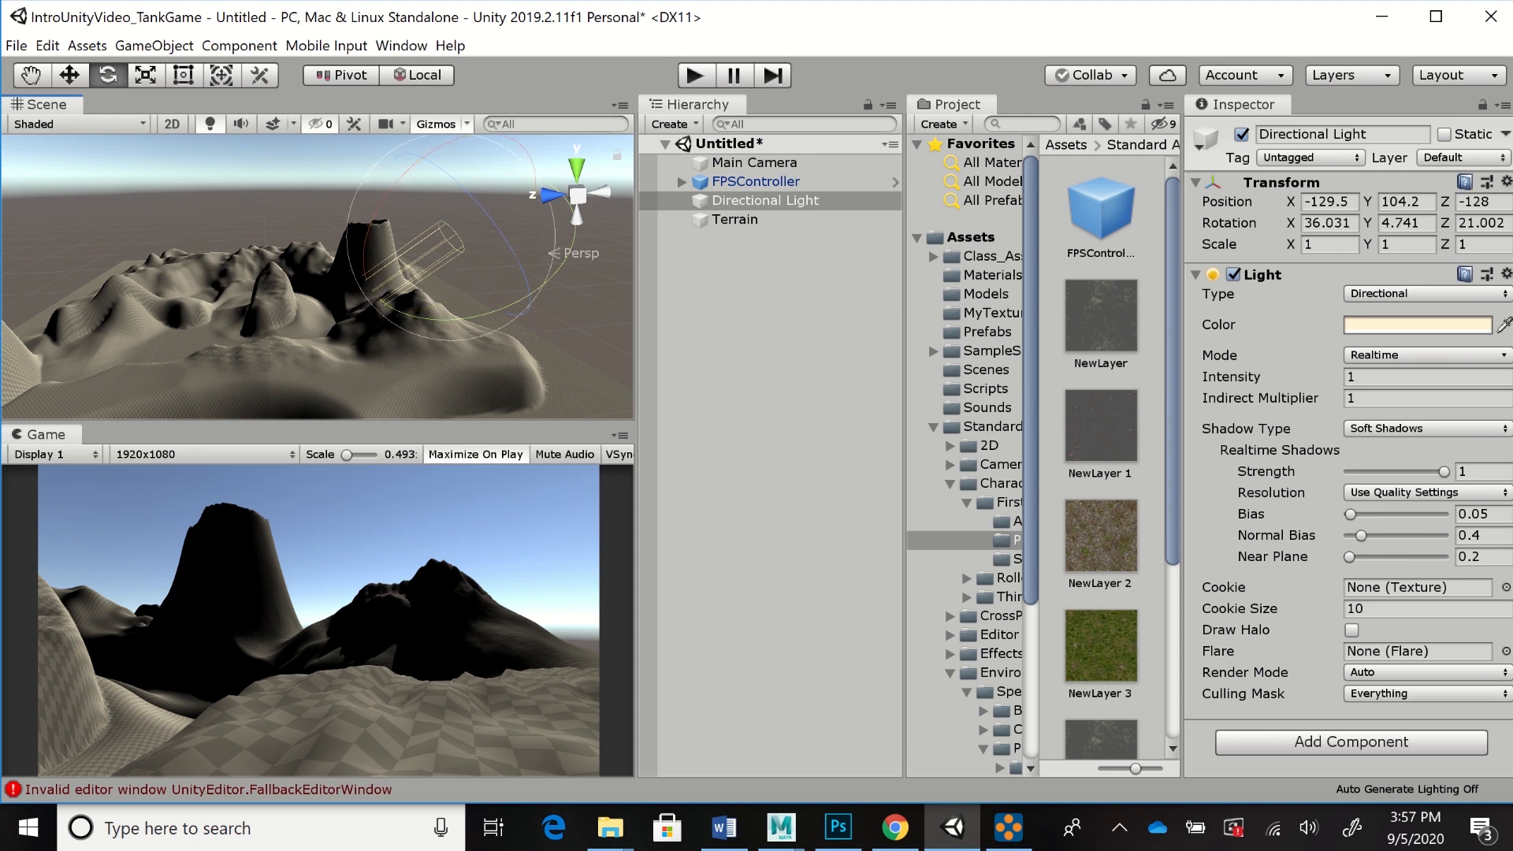
left_click_drag(486, 313, 441, 319)
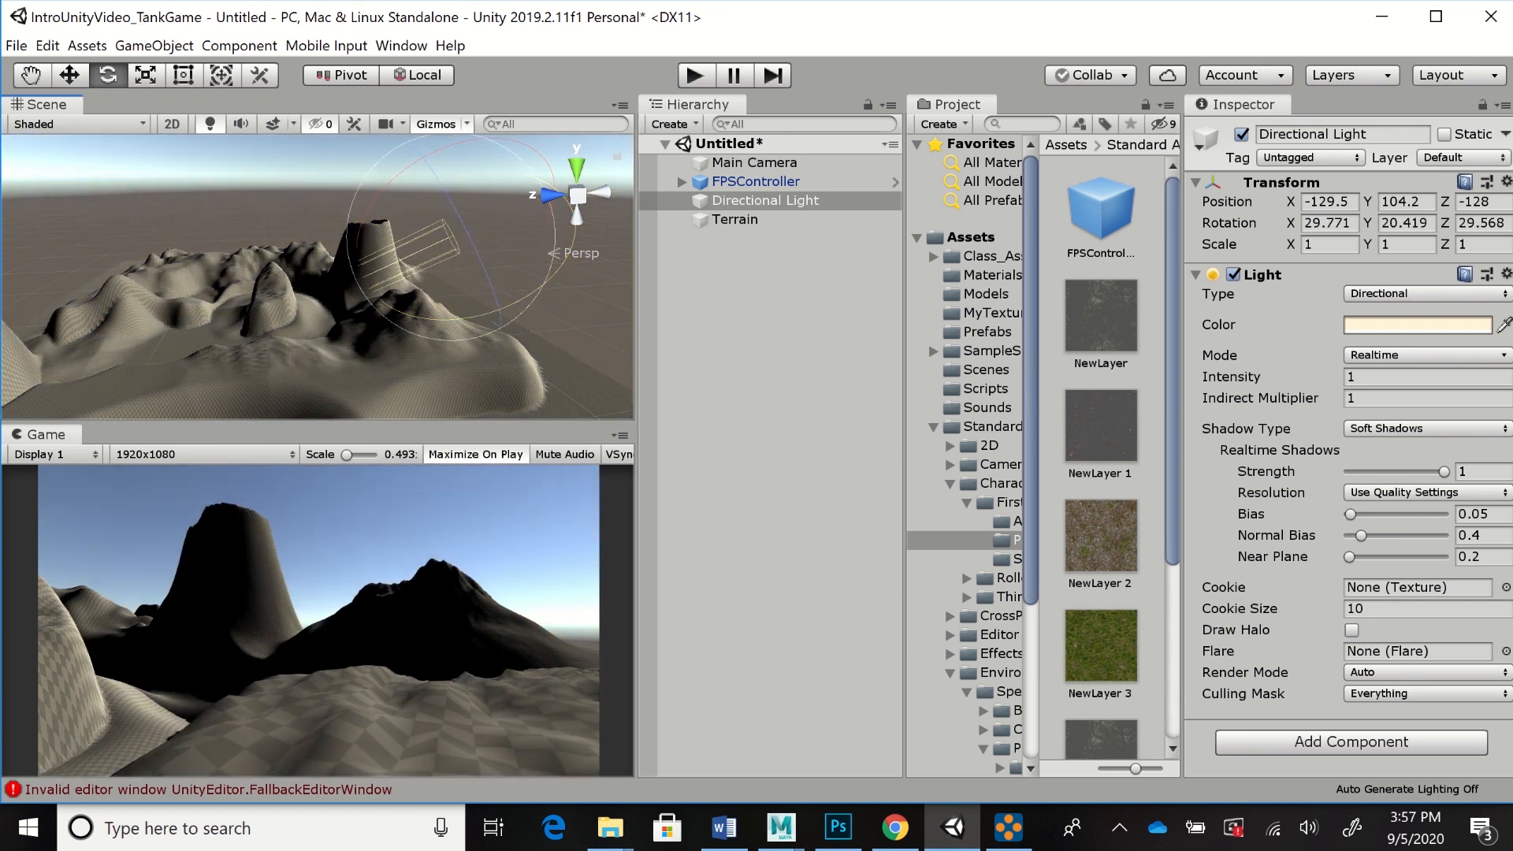
left_click_drag(386, 186, 316, 282)
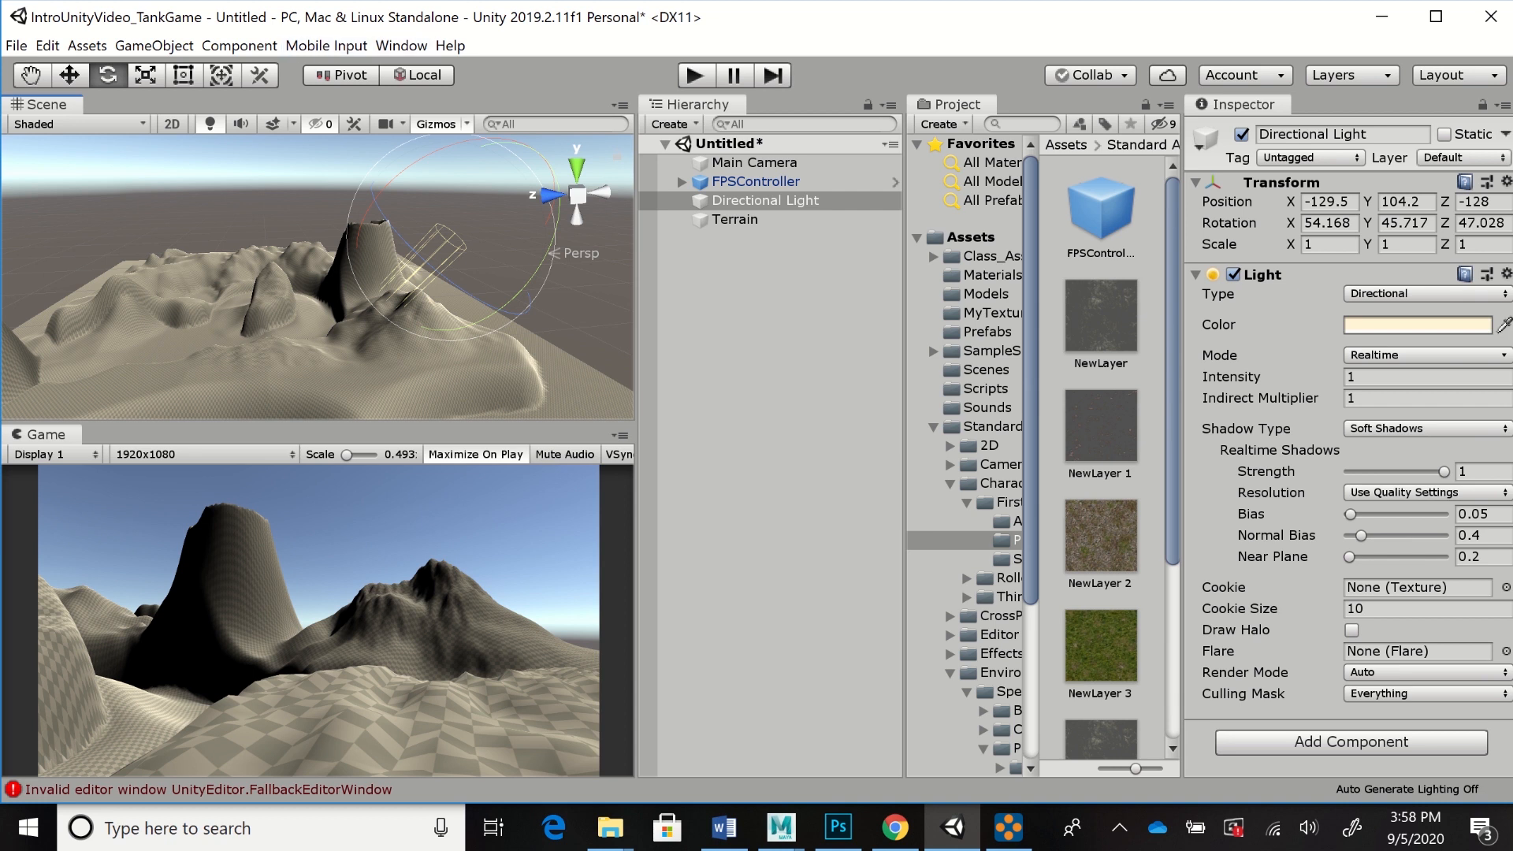
Expand Class_Assets and look through the skybox materials and the StarryNight texture folder
left_click(934, 257)
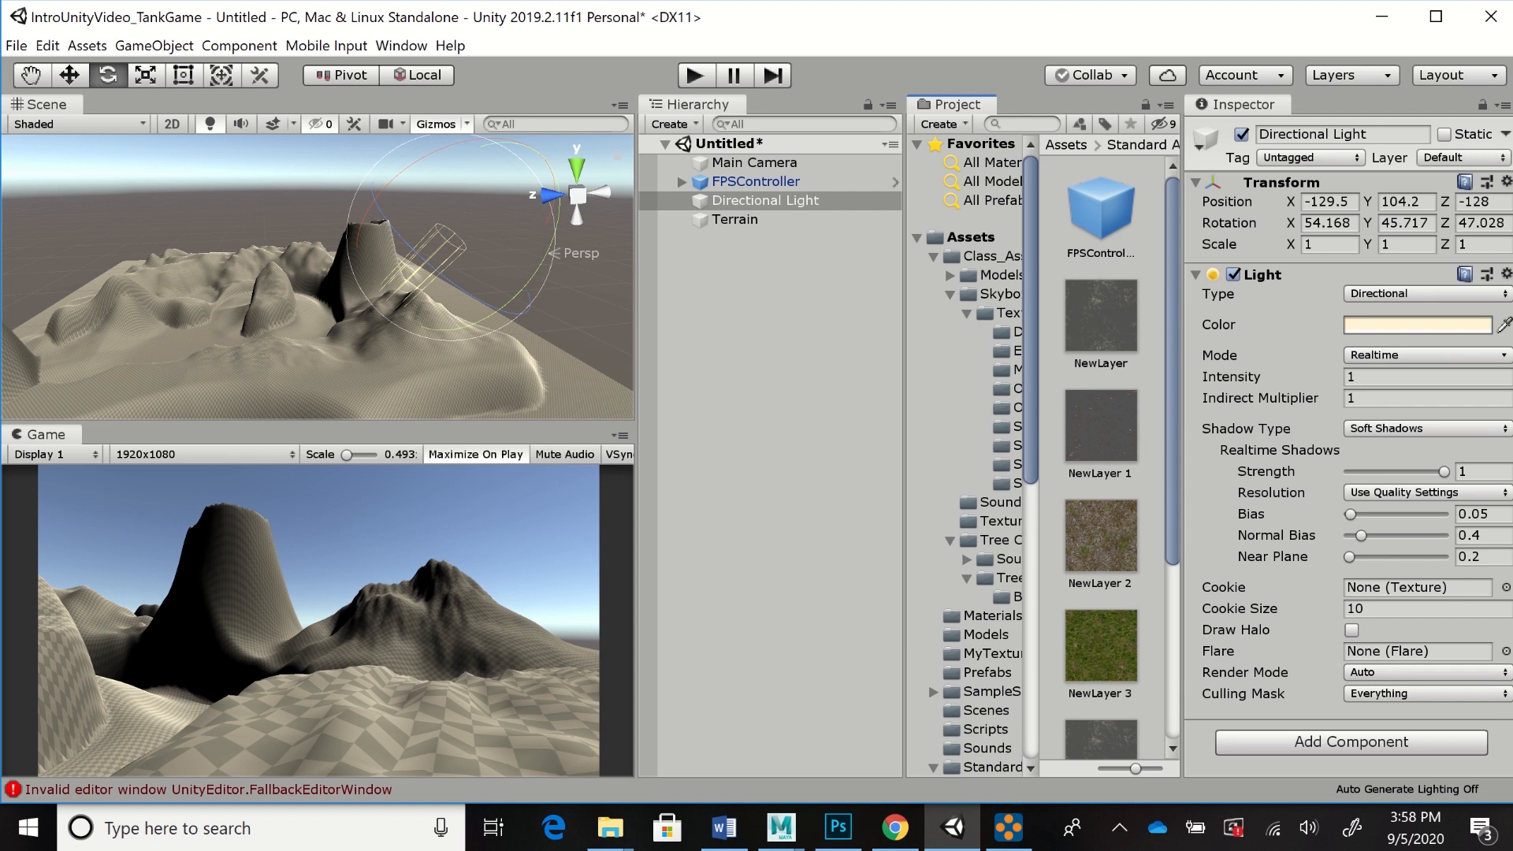
left_click(999, 294)
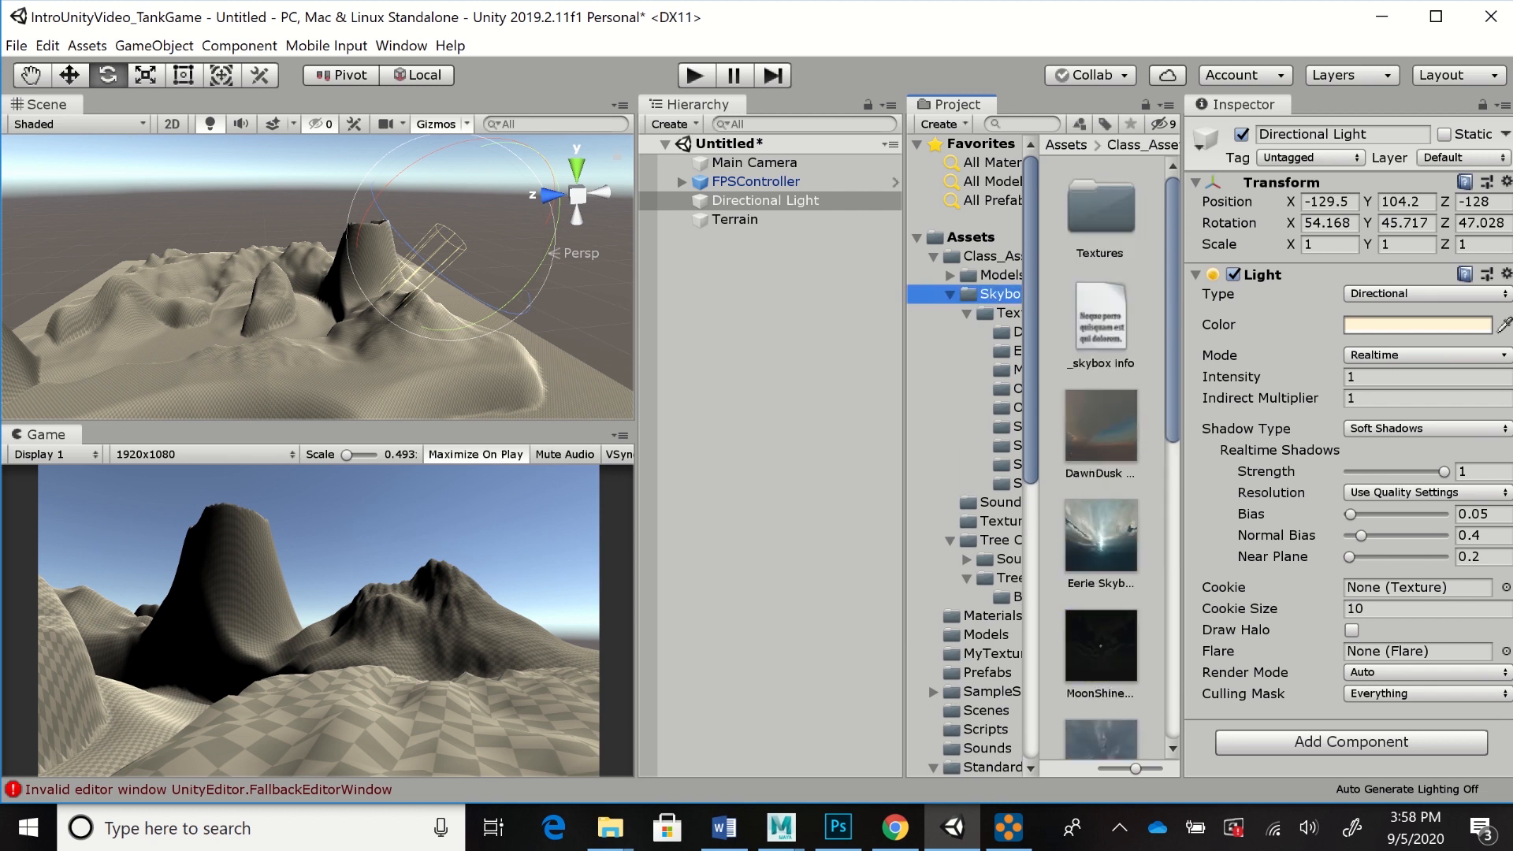
scroll(1104, 465, "down", 5)
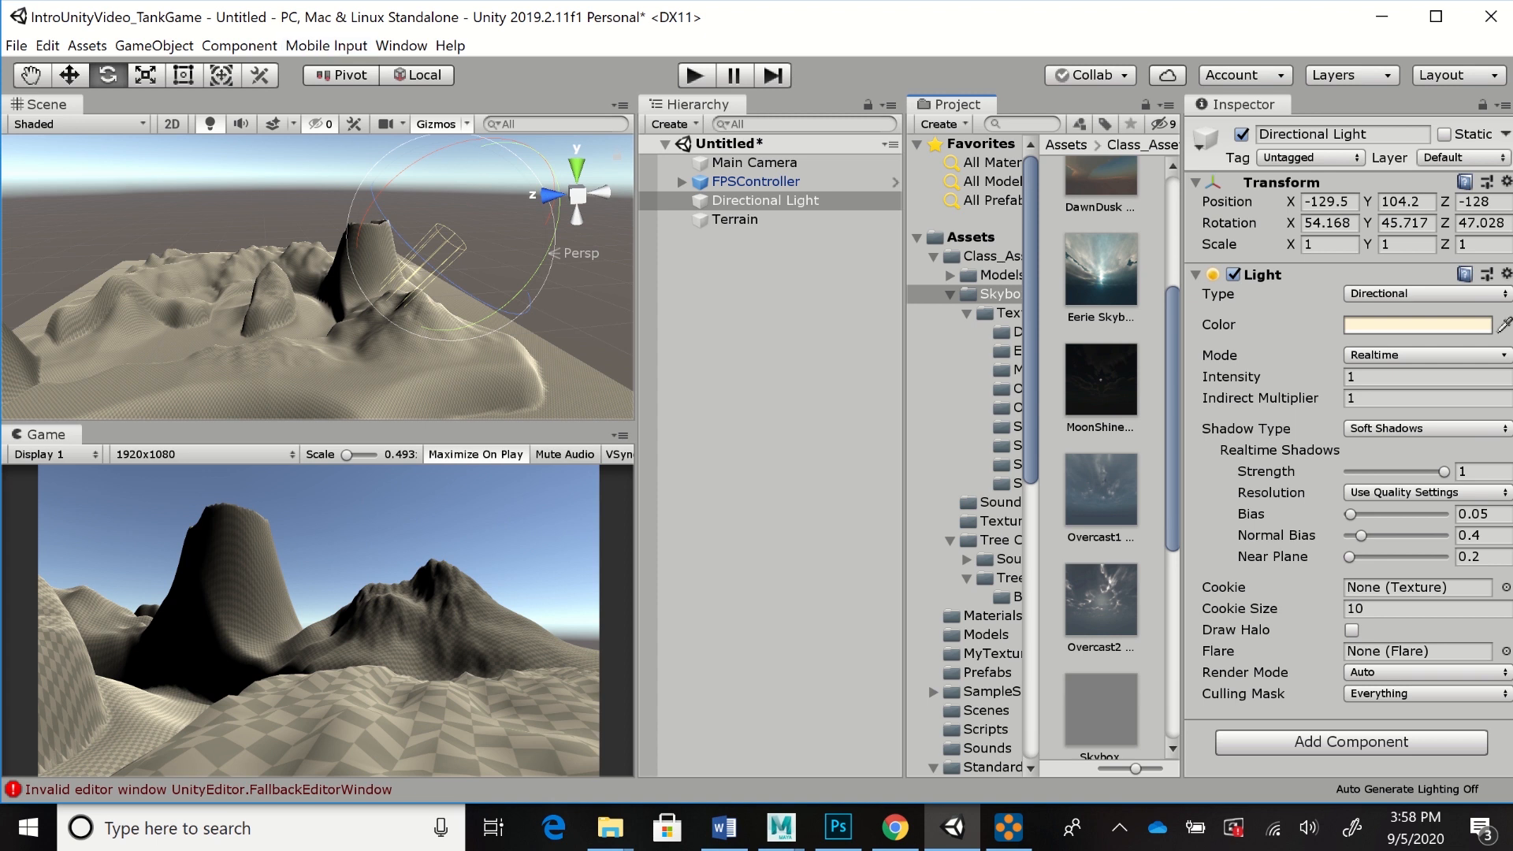
scroll(1103, 457, "up", 3)
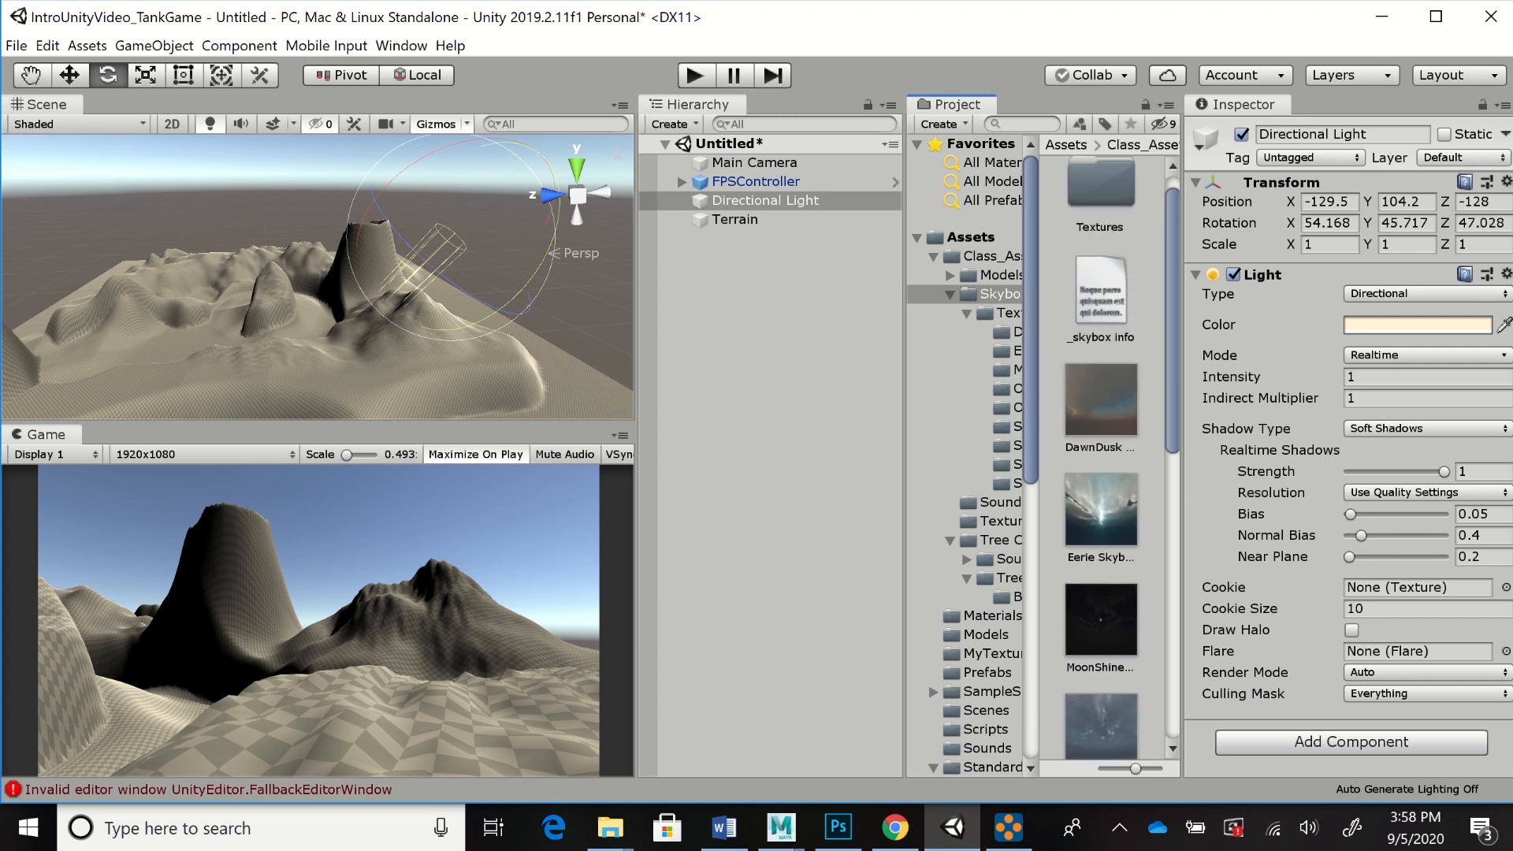
left_click(1005, 369)
left_click(1005, 426)
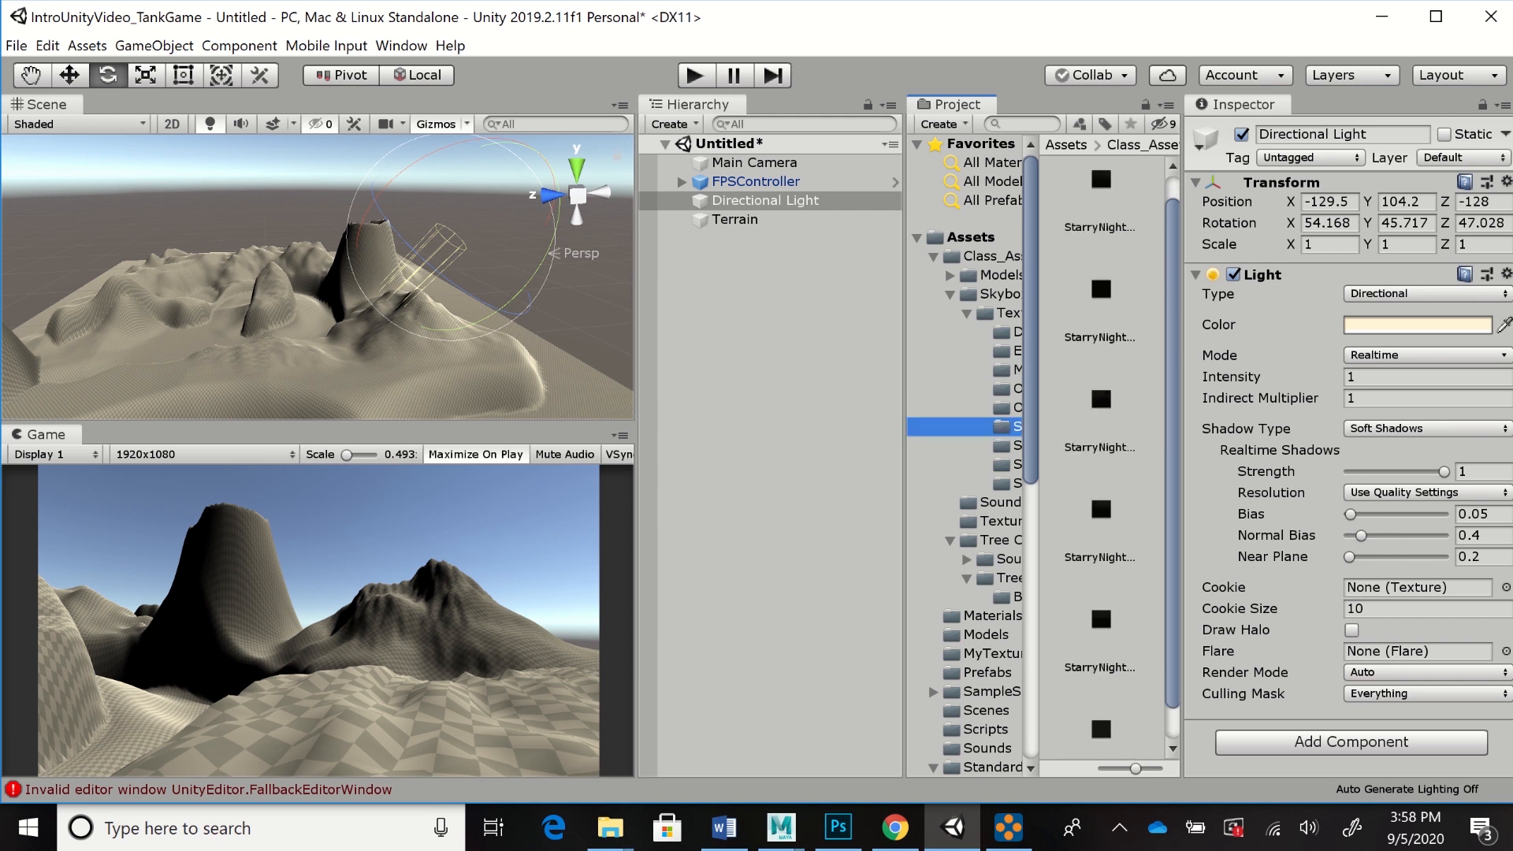
Look through the sky images in the Sunny1 texture folder
left_click(1005, 445)
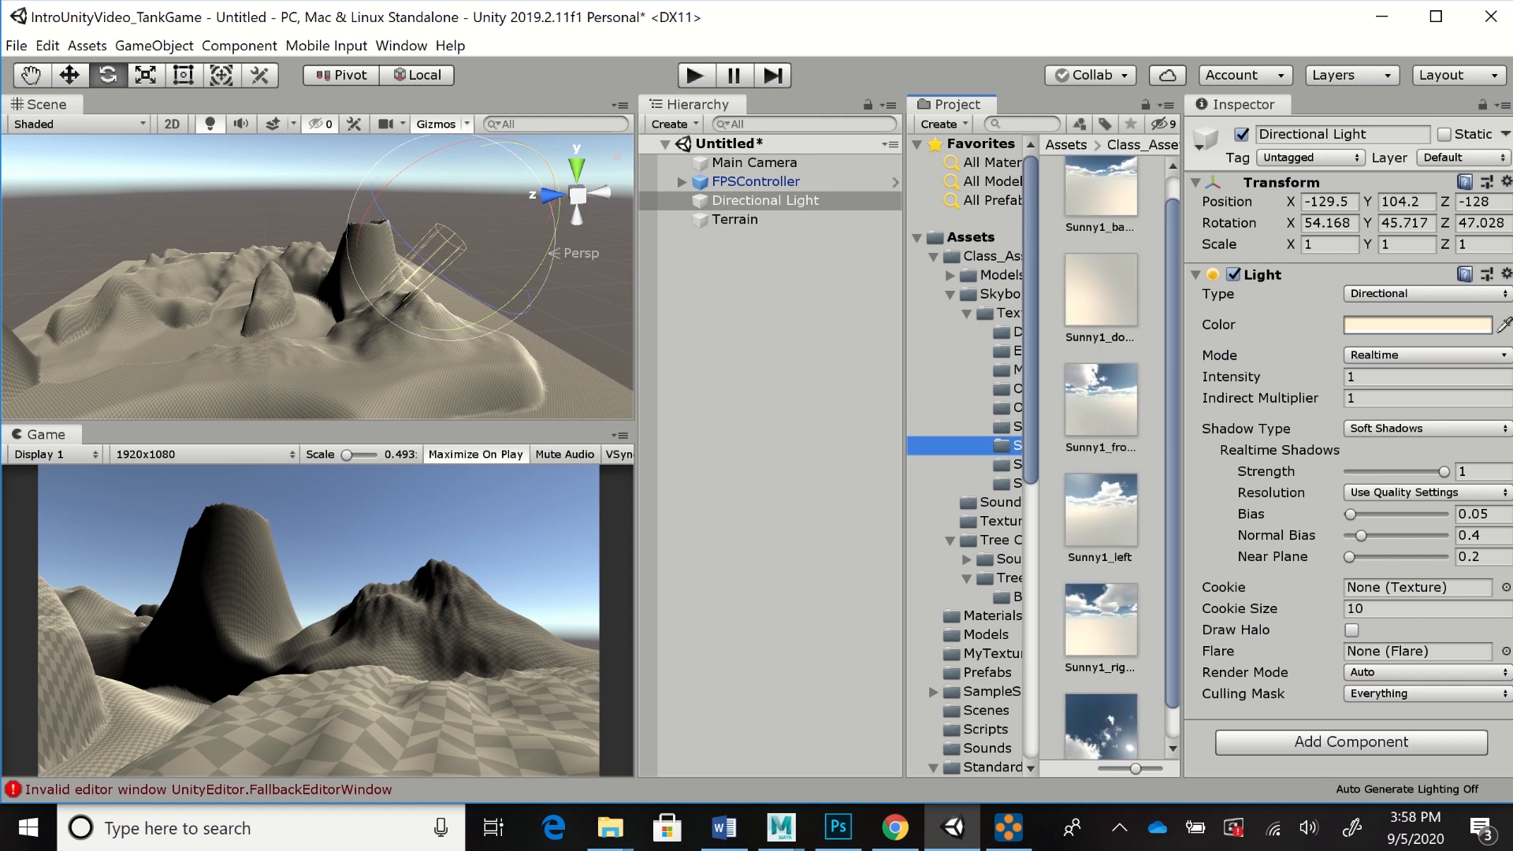
left_click_drag(1172, 454, 1172, 432)
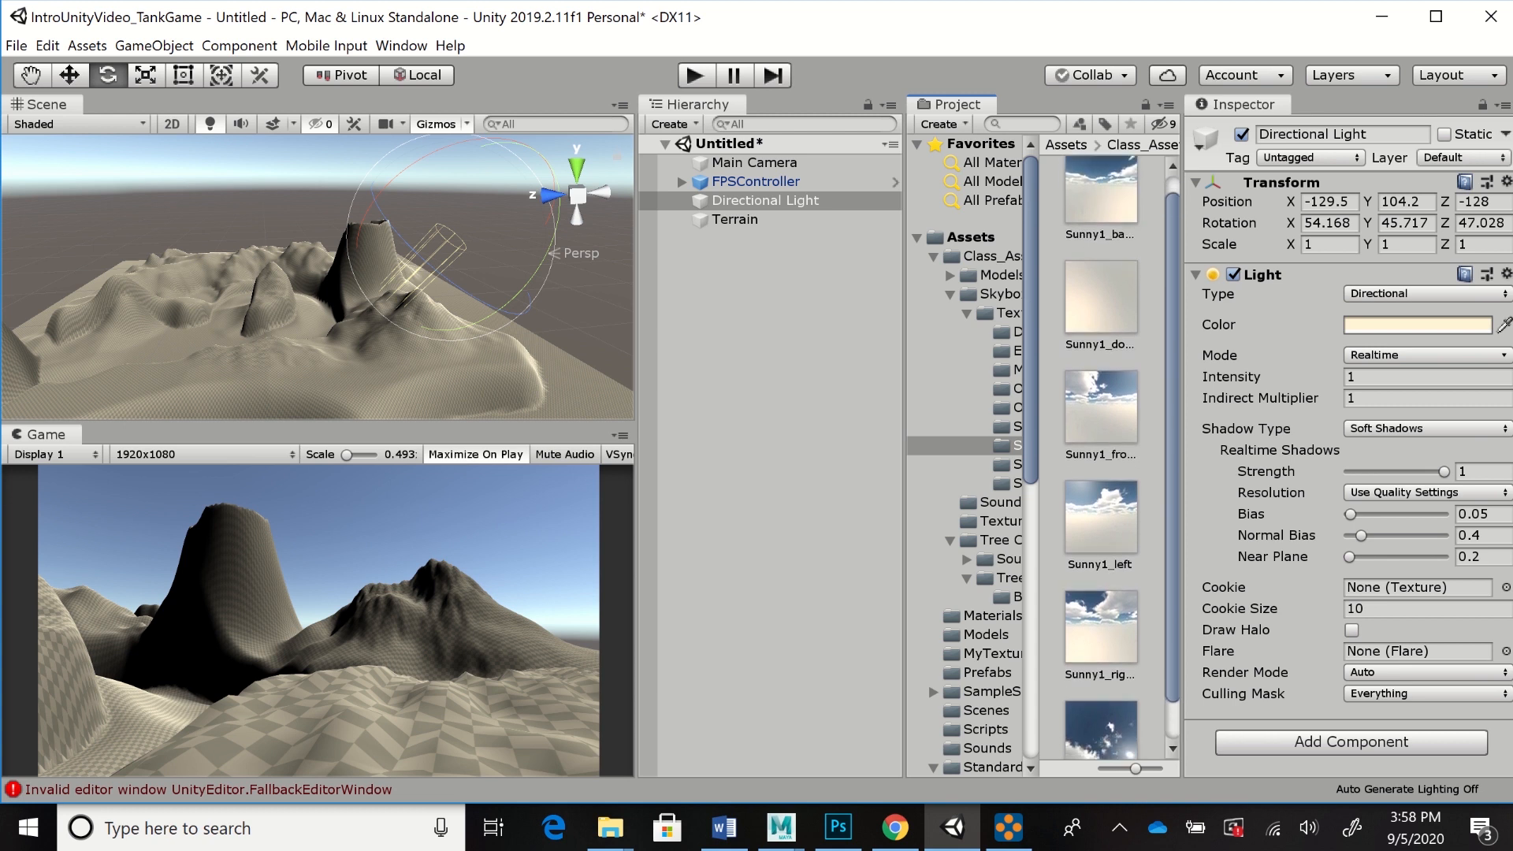
mouse_move(1172, 431)
left_mouse_down()
mouse_move(1172, 487)
mouse_move(1173, 446)
left_mouse_up()
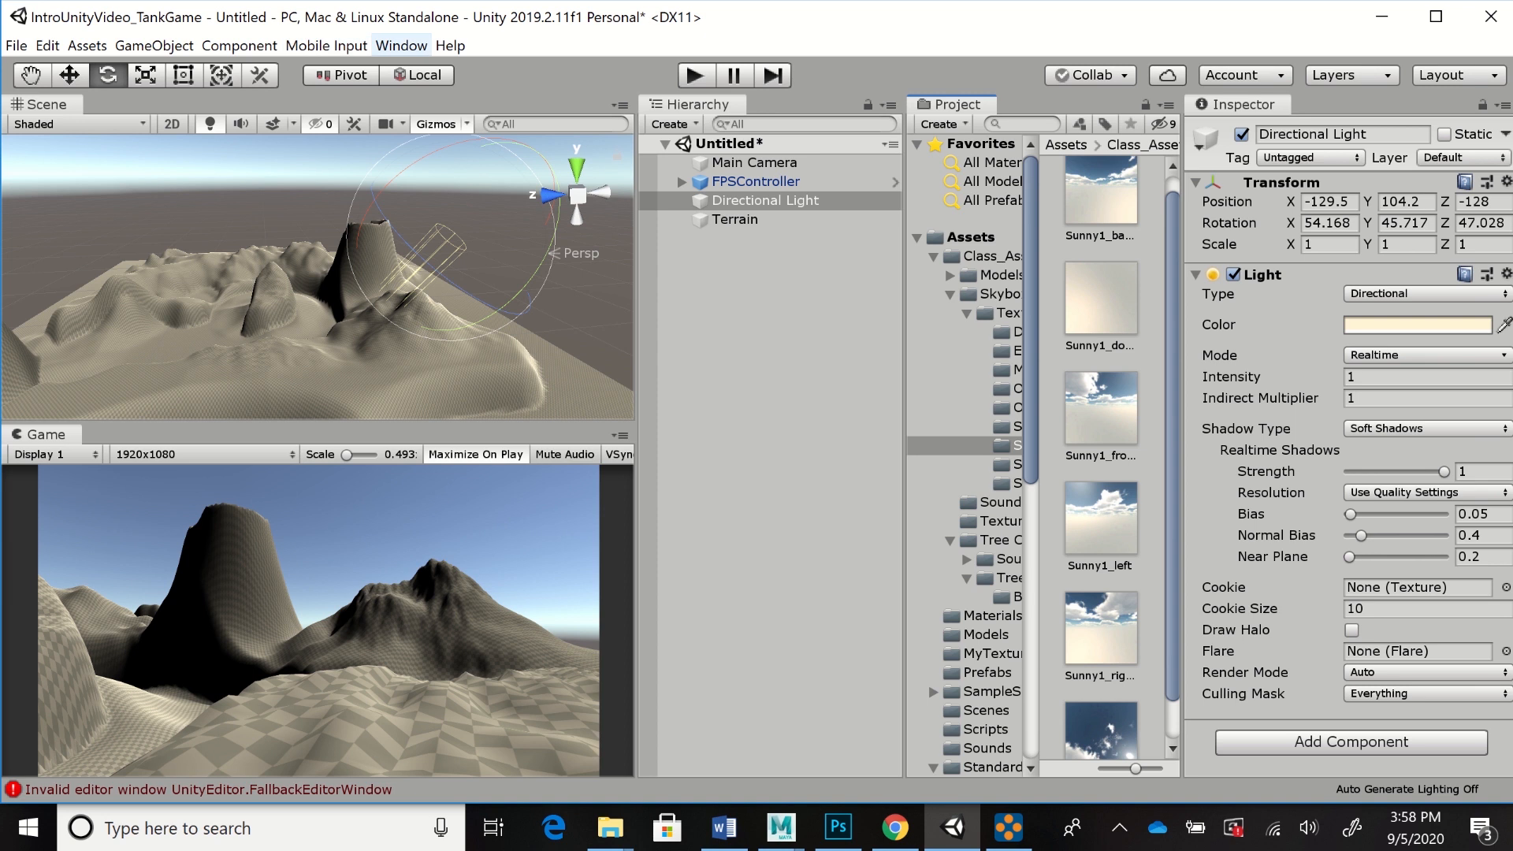
Open the Lighting Settings and bring up the material choices for the scene's Skybox Material
left_click(401, 44)
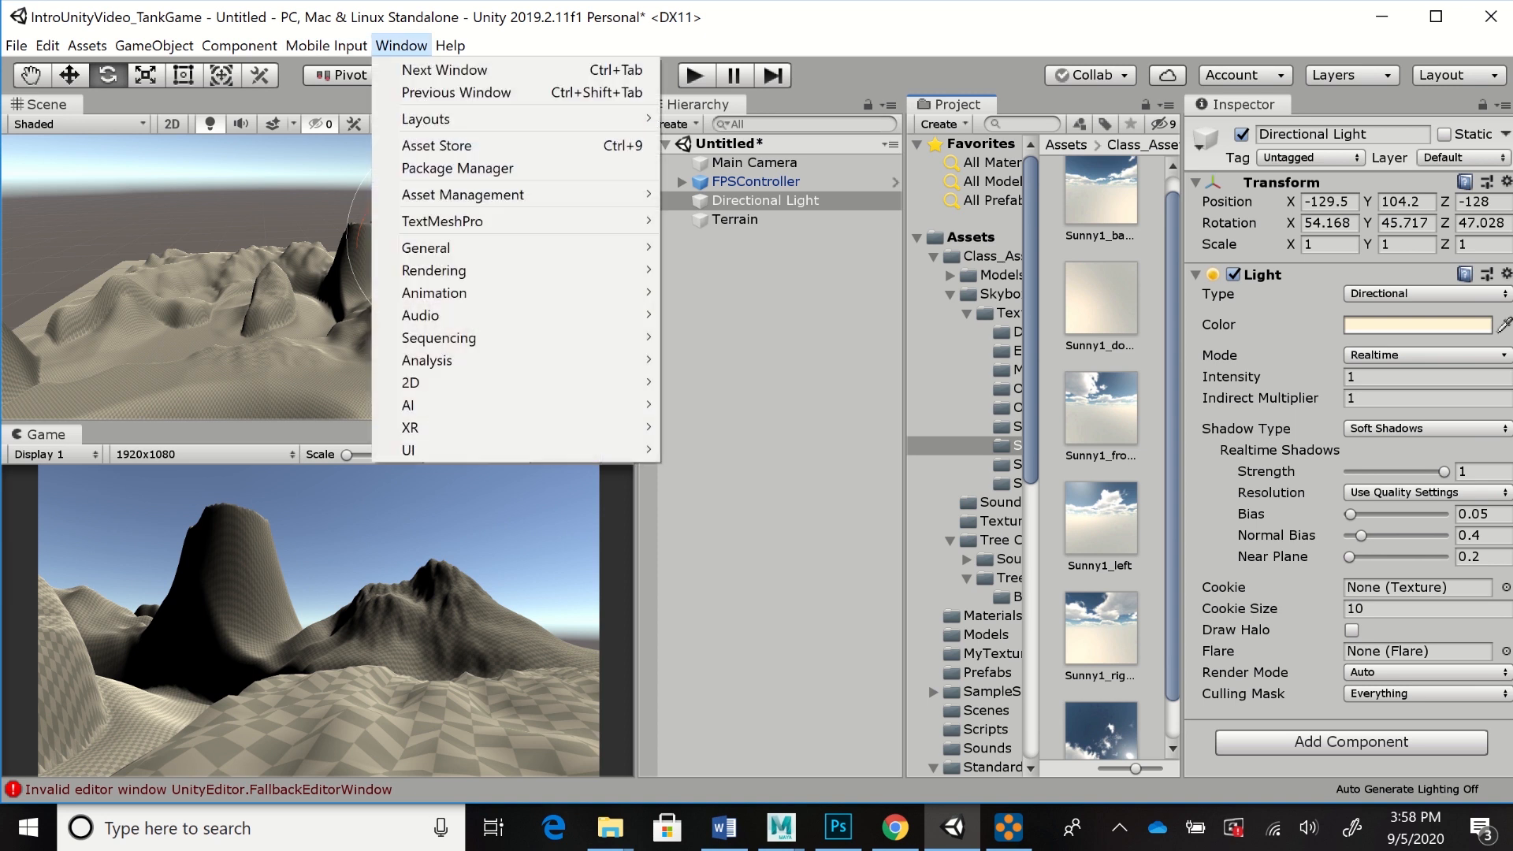
mouse_move(441, 271)
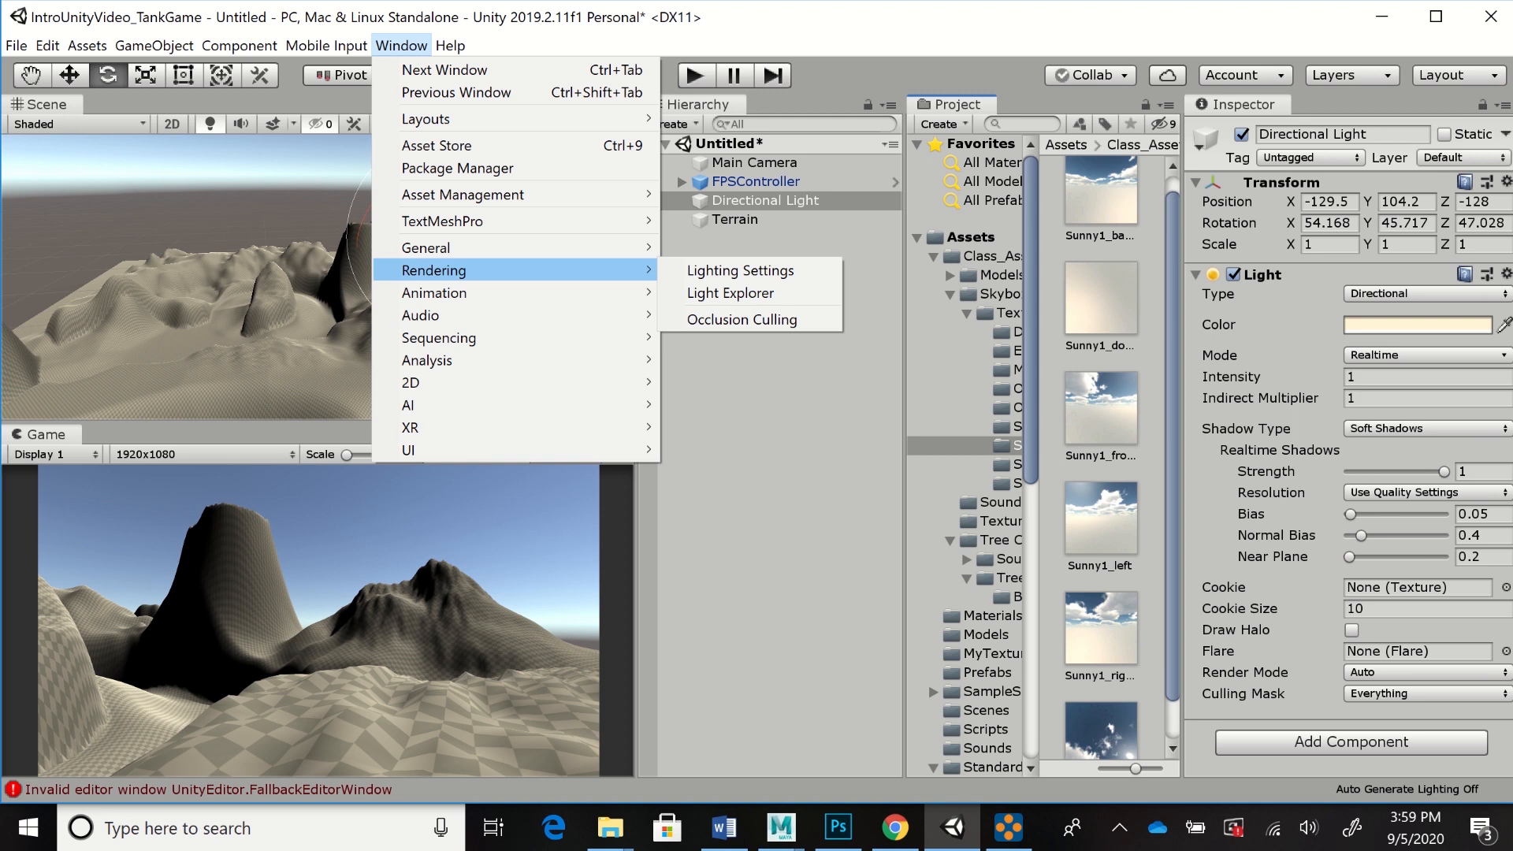
left_click(740, 270)
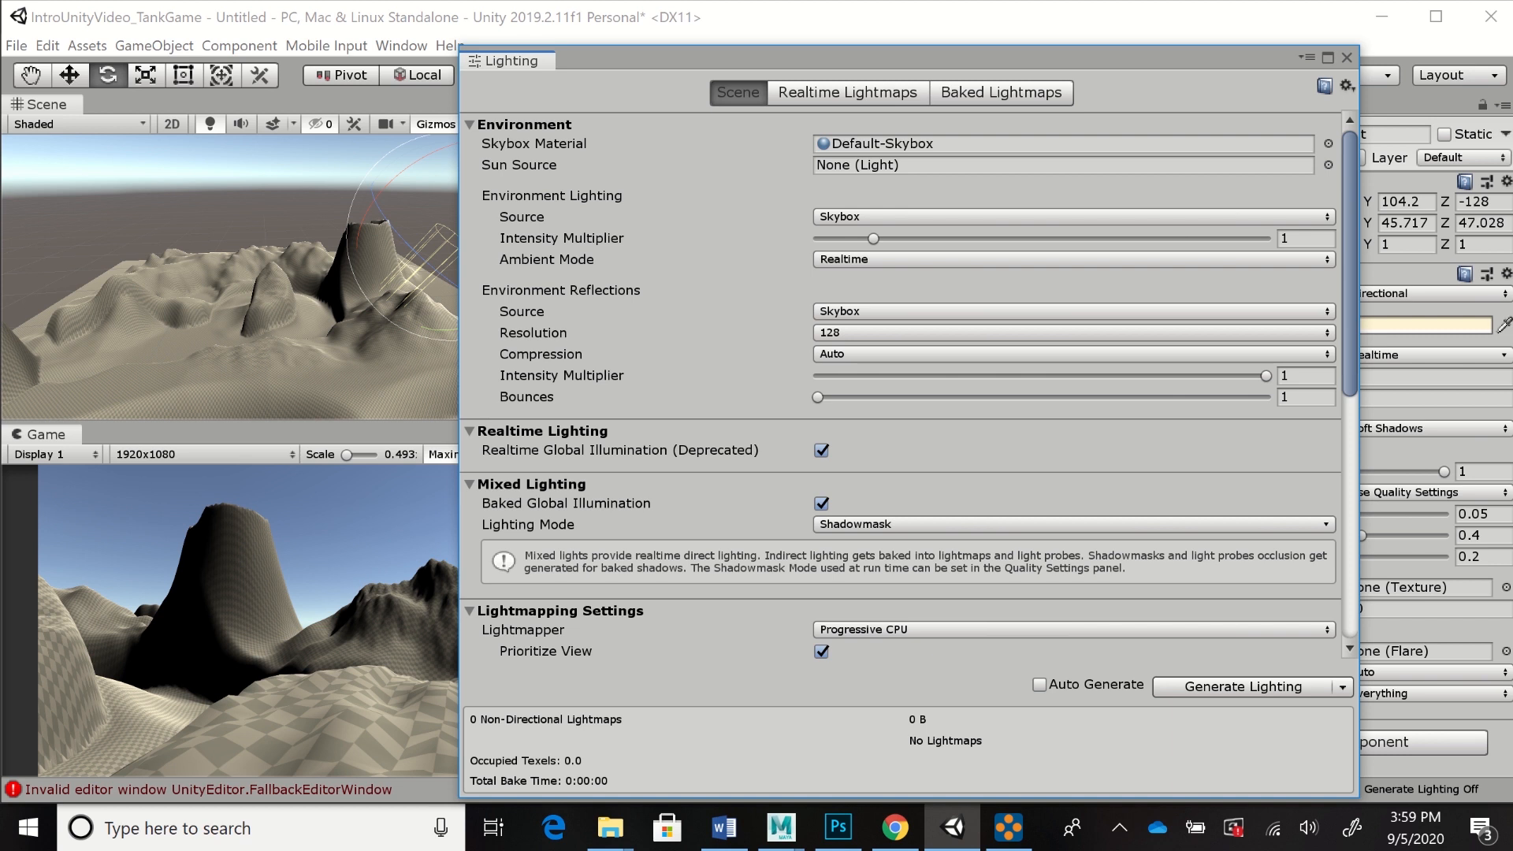
left_click(1328, 143)
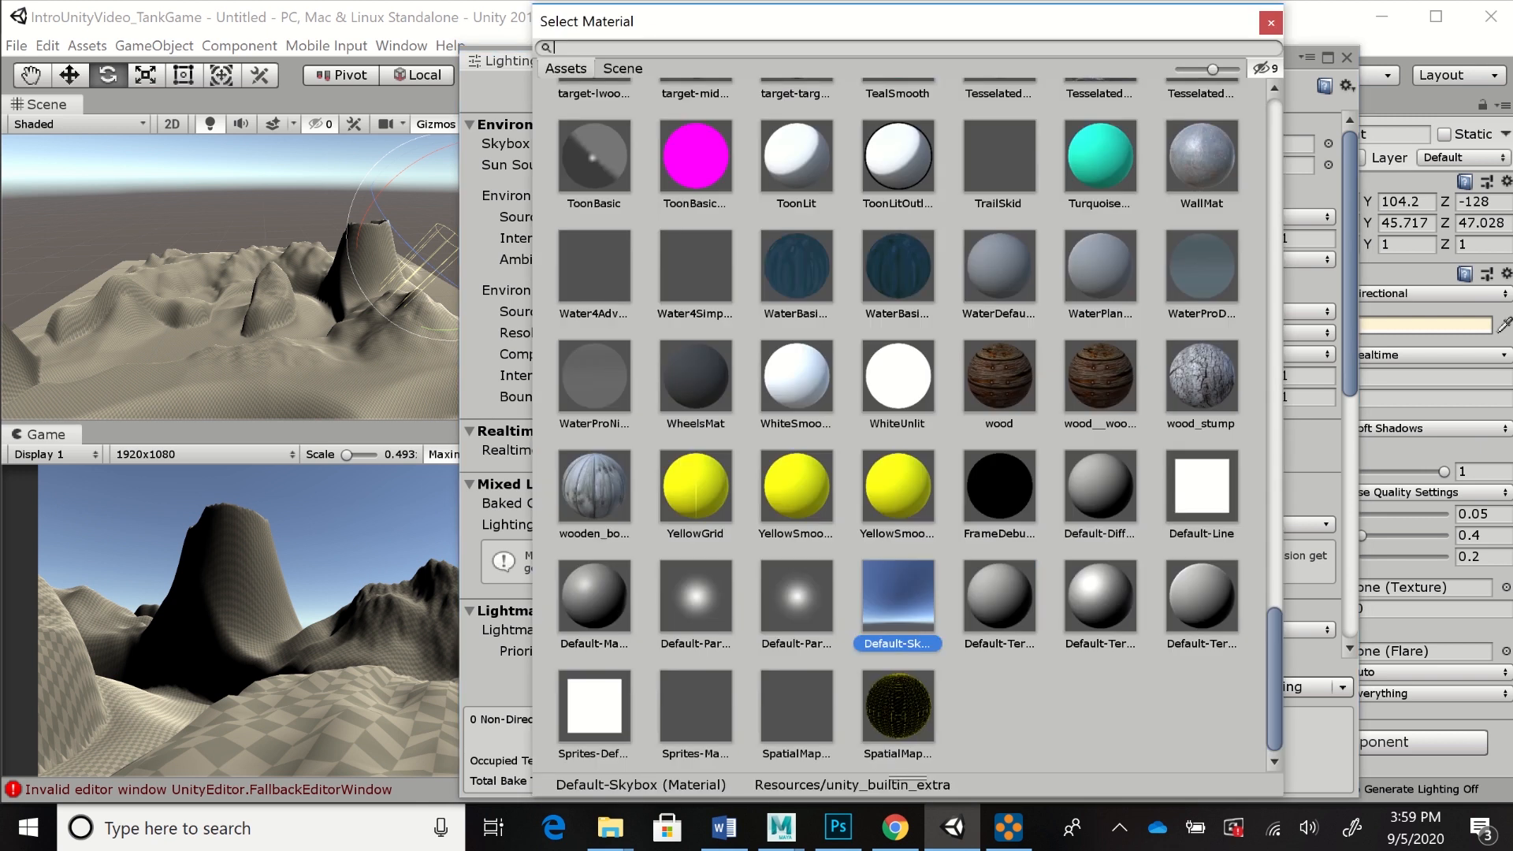
Try the Sunny1, Sunny2 and Sunny3 skyboxes in turn as the Skybox Material, ending on Sunny1
scroll(914, 425, "up", 20)
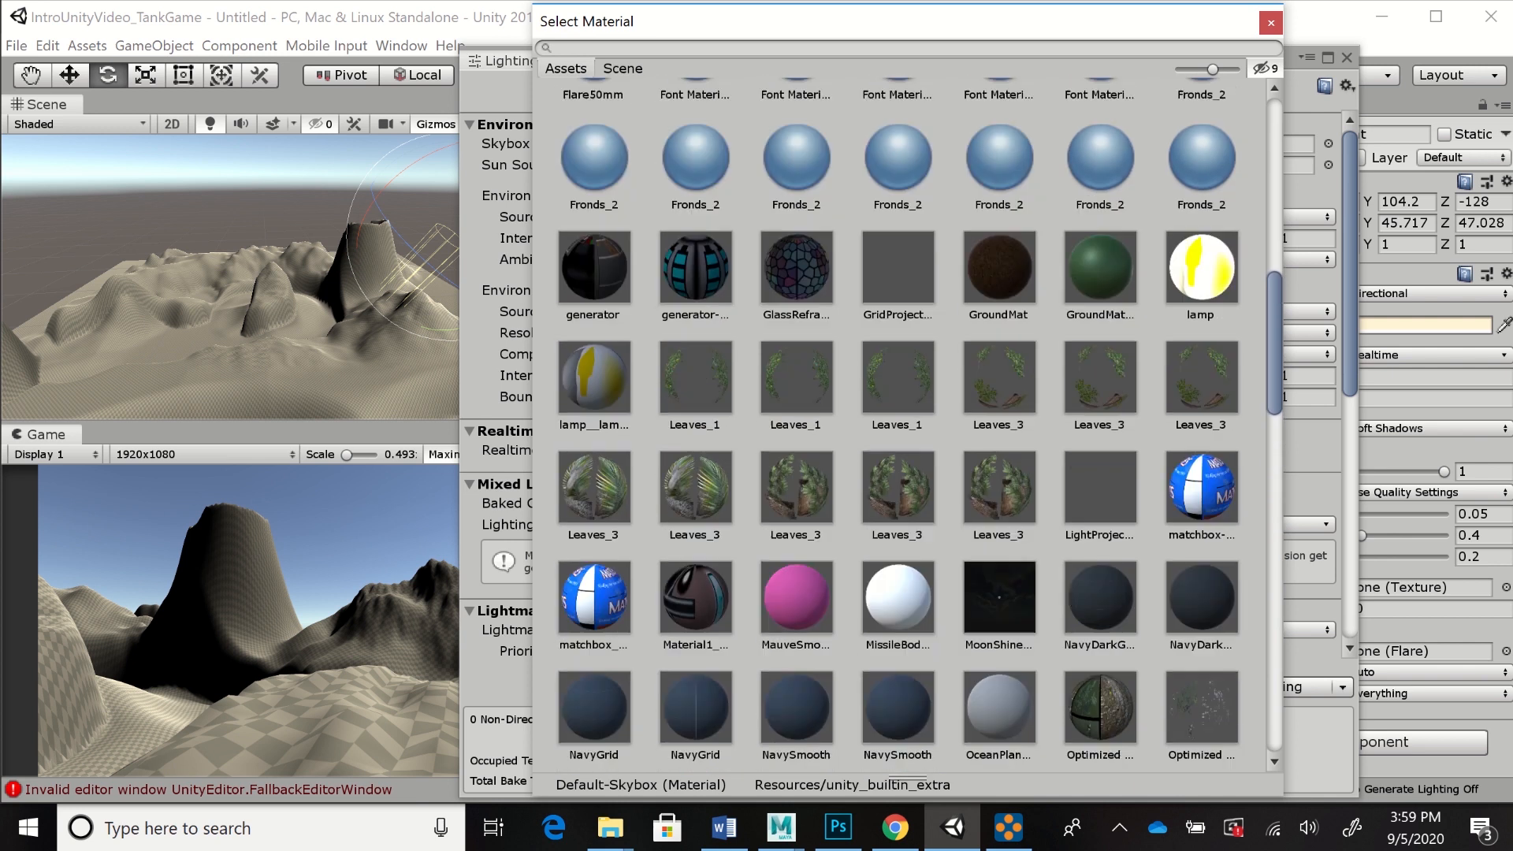
scroll(914, 425, "up", 10)
scroll(914, 425, "down", 10)
scroll(914, 426, "down", 6)
scroll(914, 425, "down", 1)
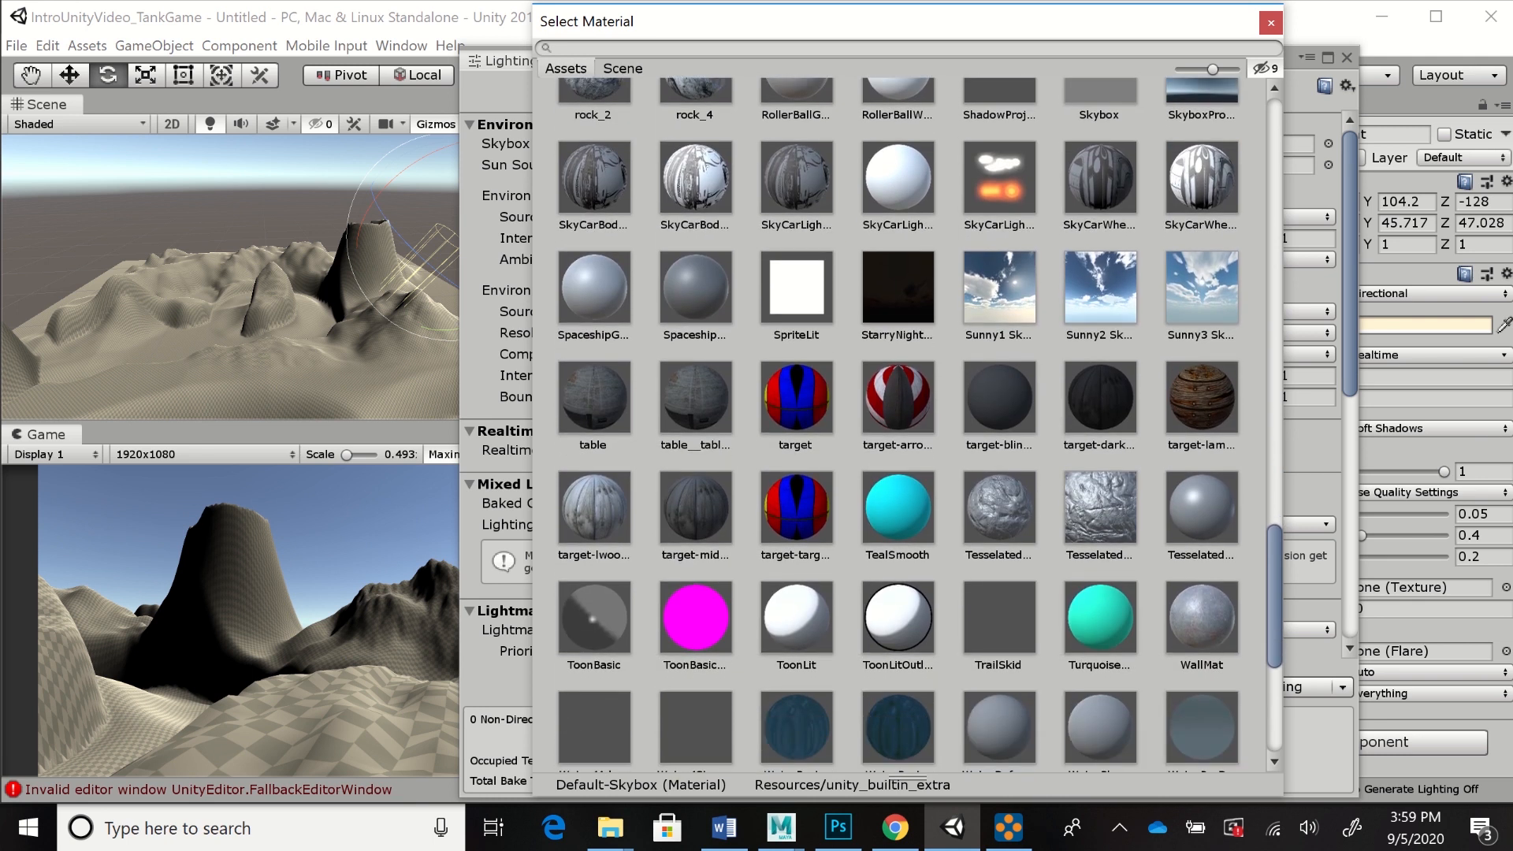
scroll(914, 425, "up", 1)
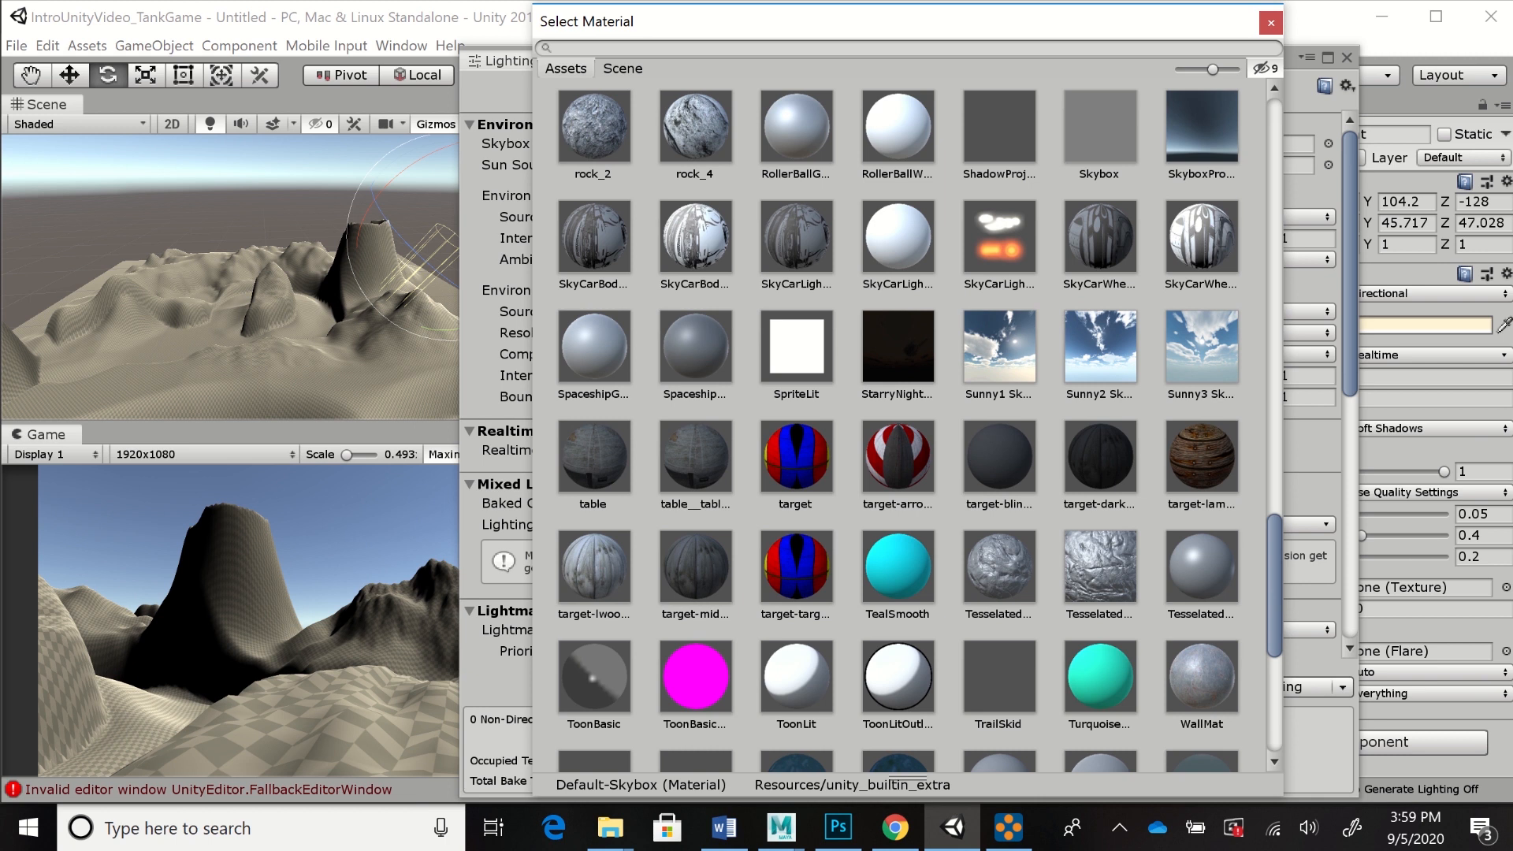
left_click(1000, 347)
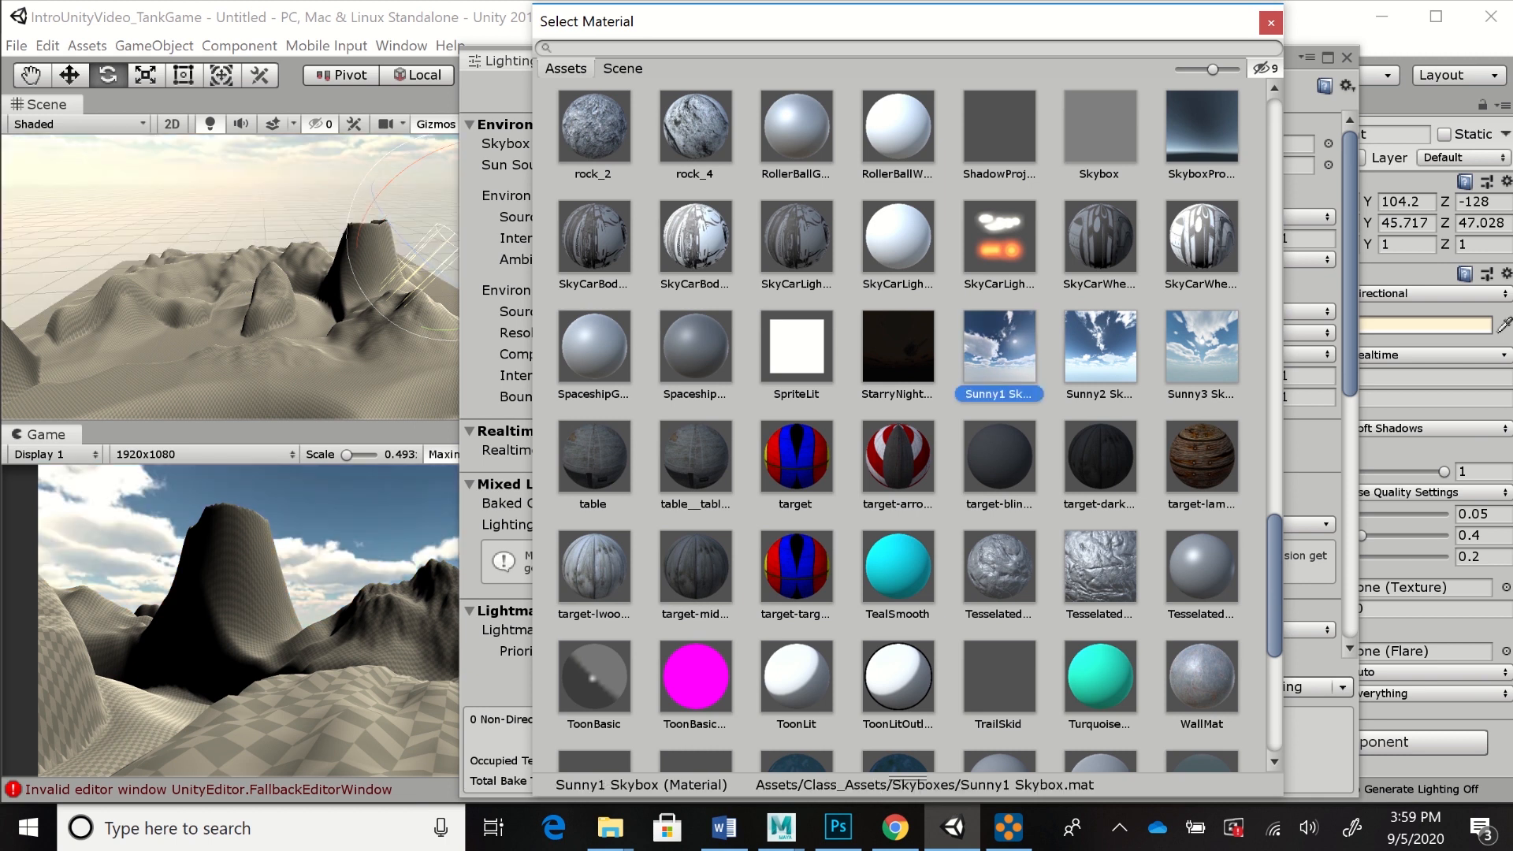
left_click(1100, 347)
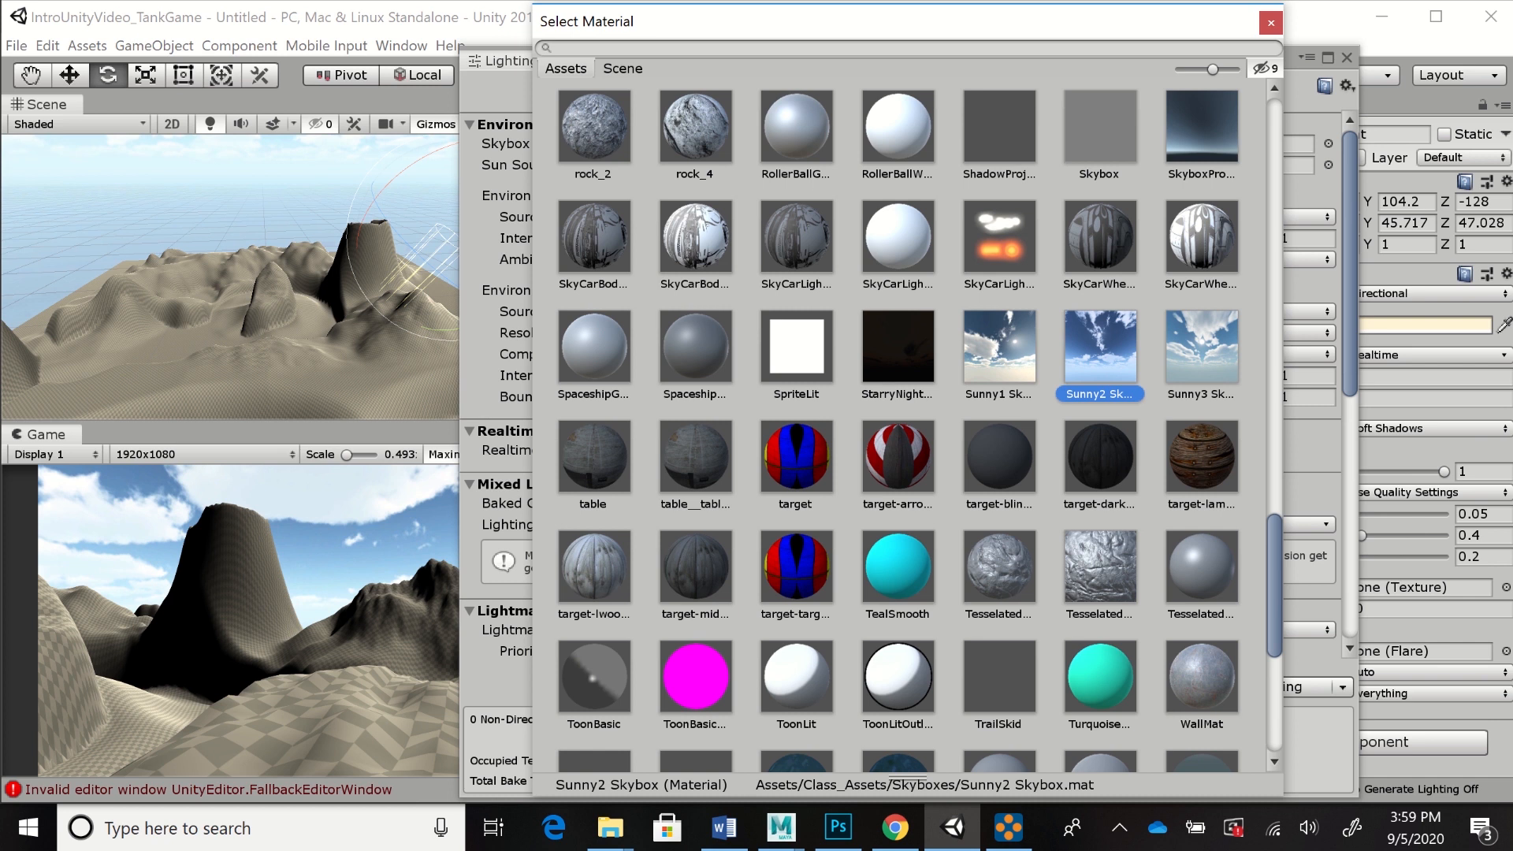
left_click(1201, 347)
left_click(999, 347)
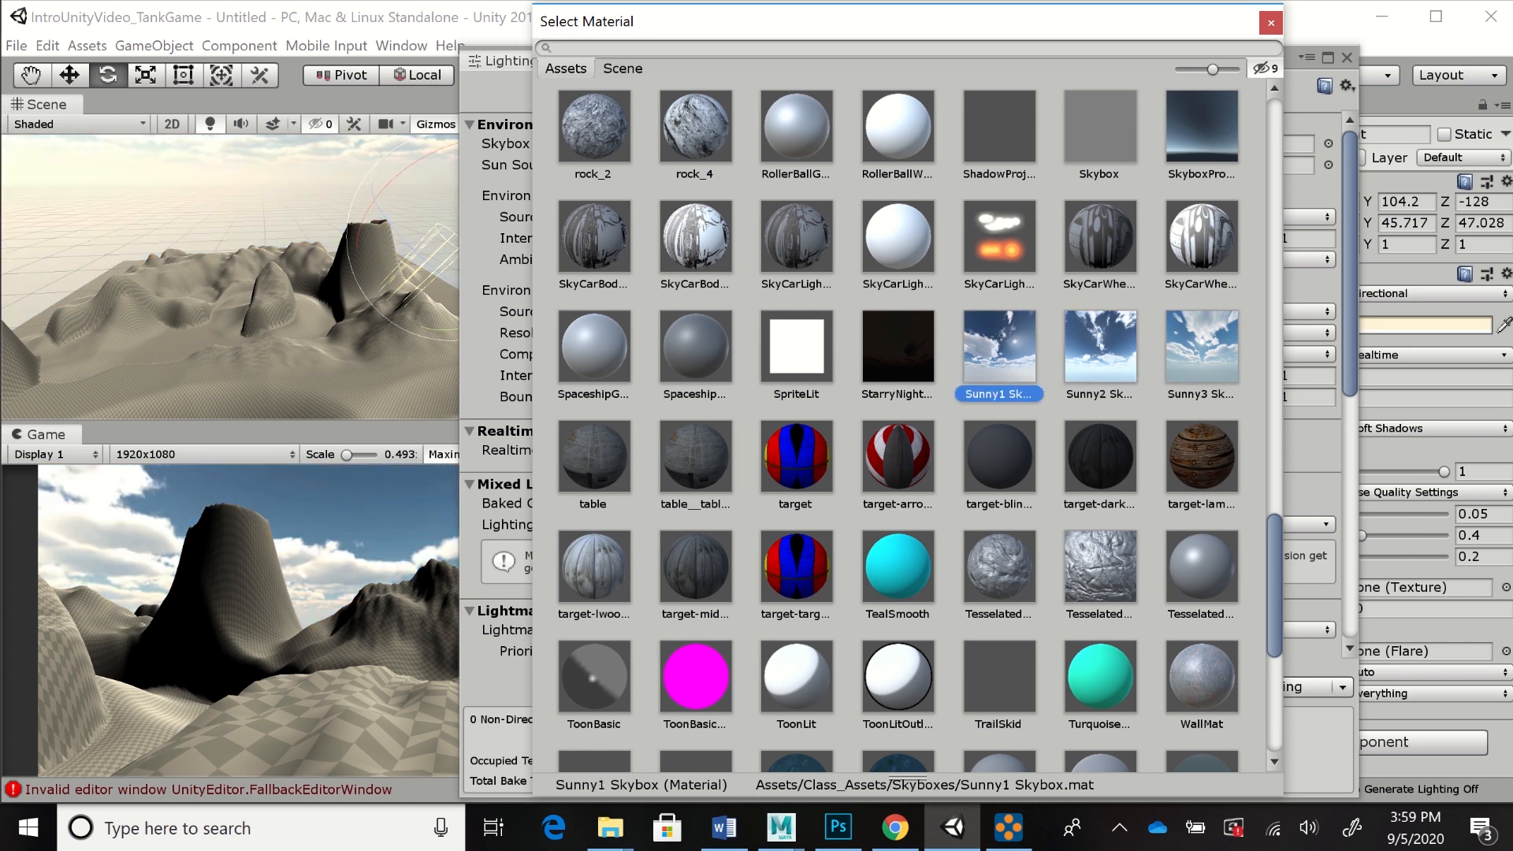
Try the Overcast1, Overcast2, Eerie and DawnDusk skyboxes as the scene's Skybox Material
scroll(919, 423, "up", 10)
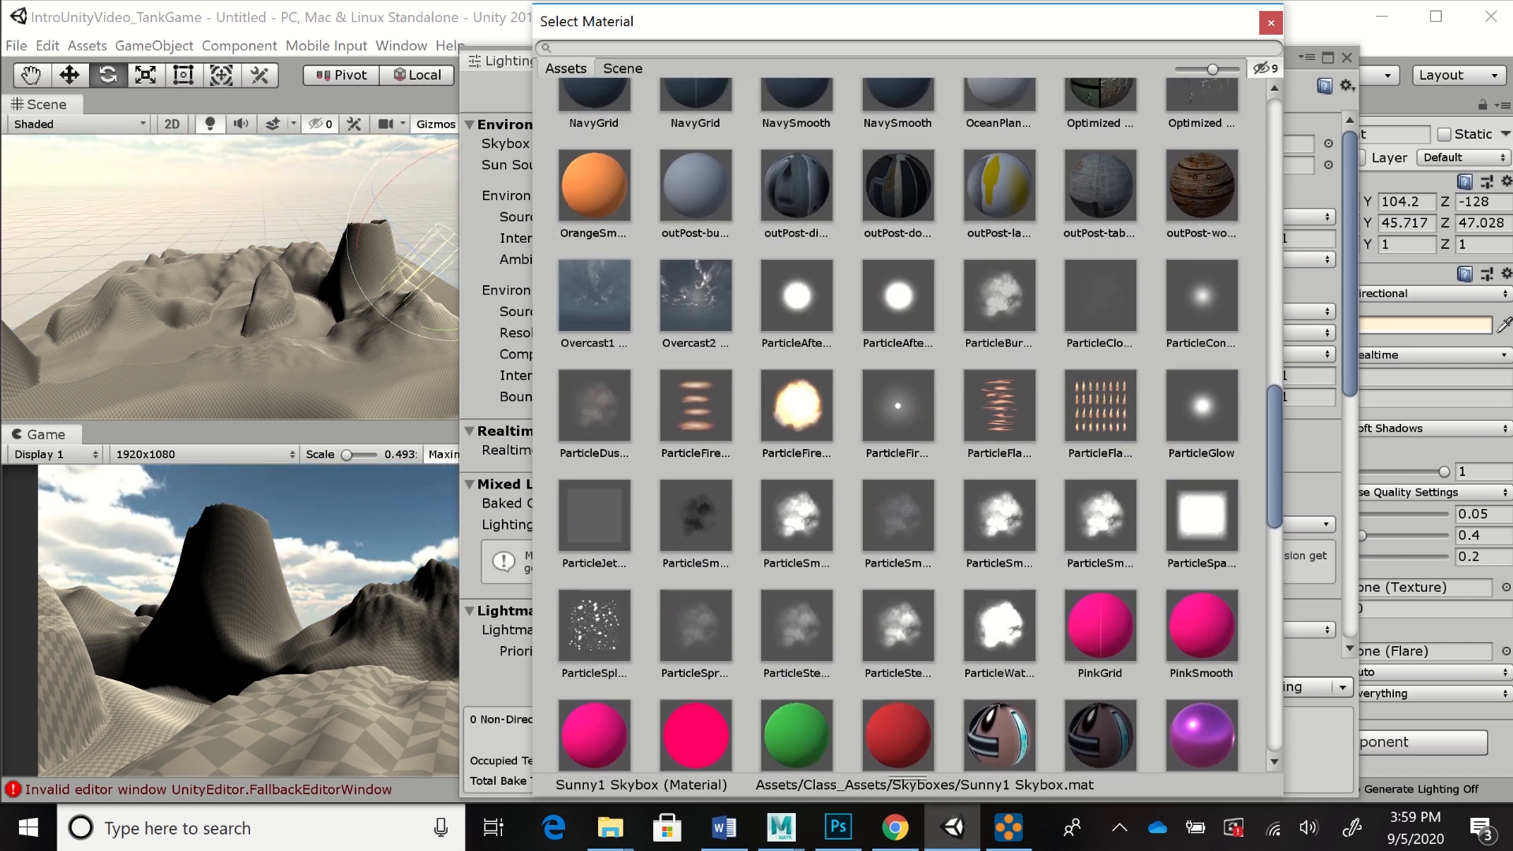
scroll(914, 423, "down", 1)
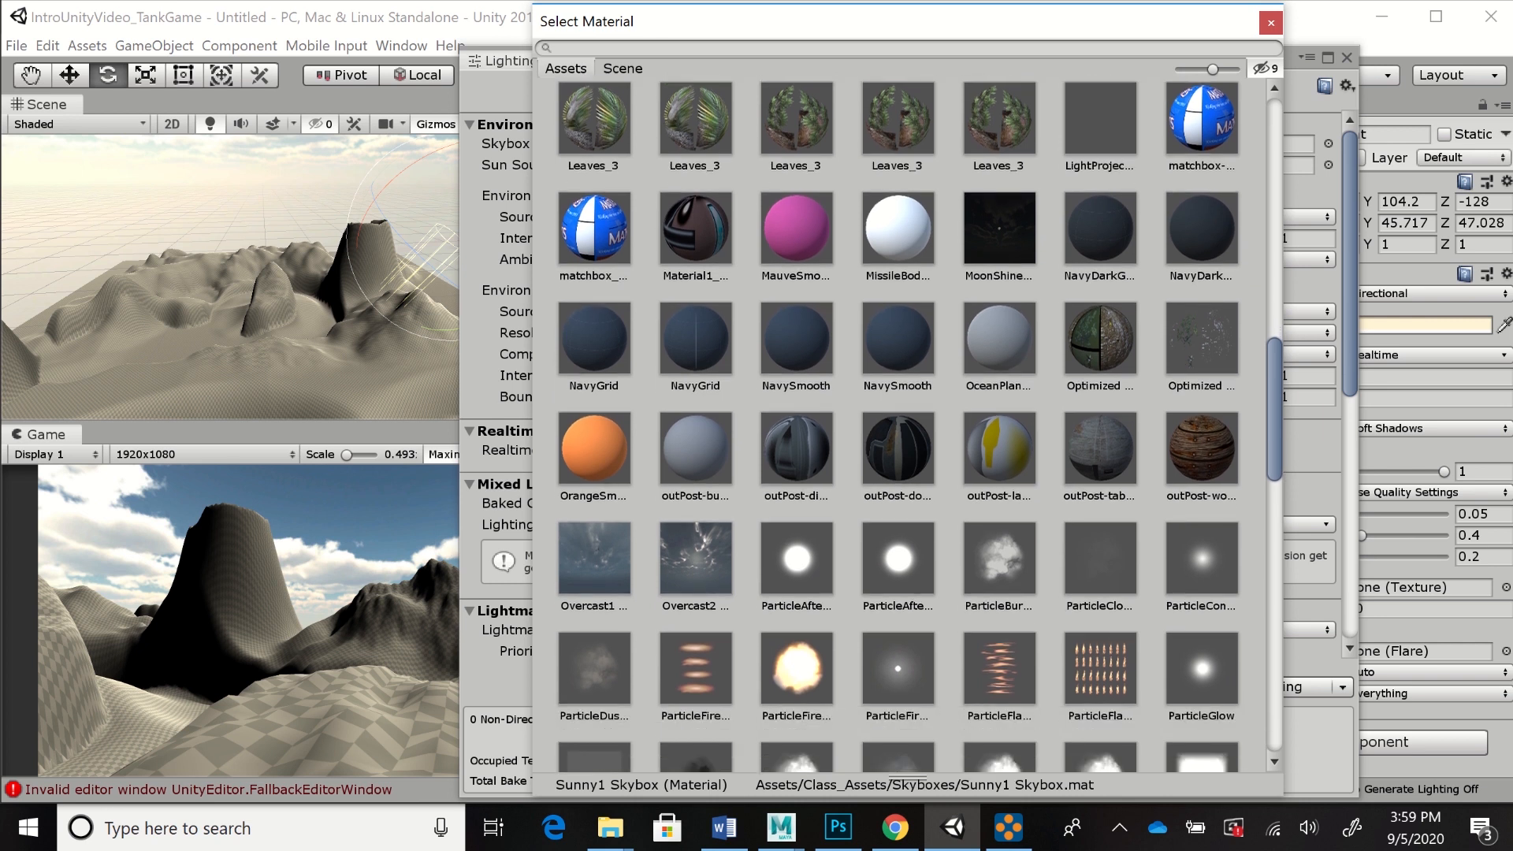
left_click(594, 559)
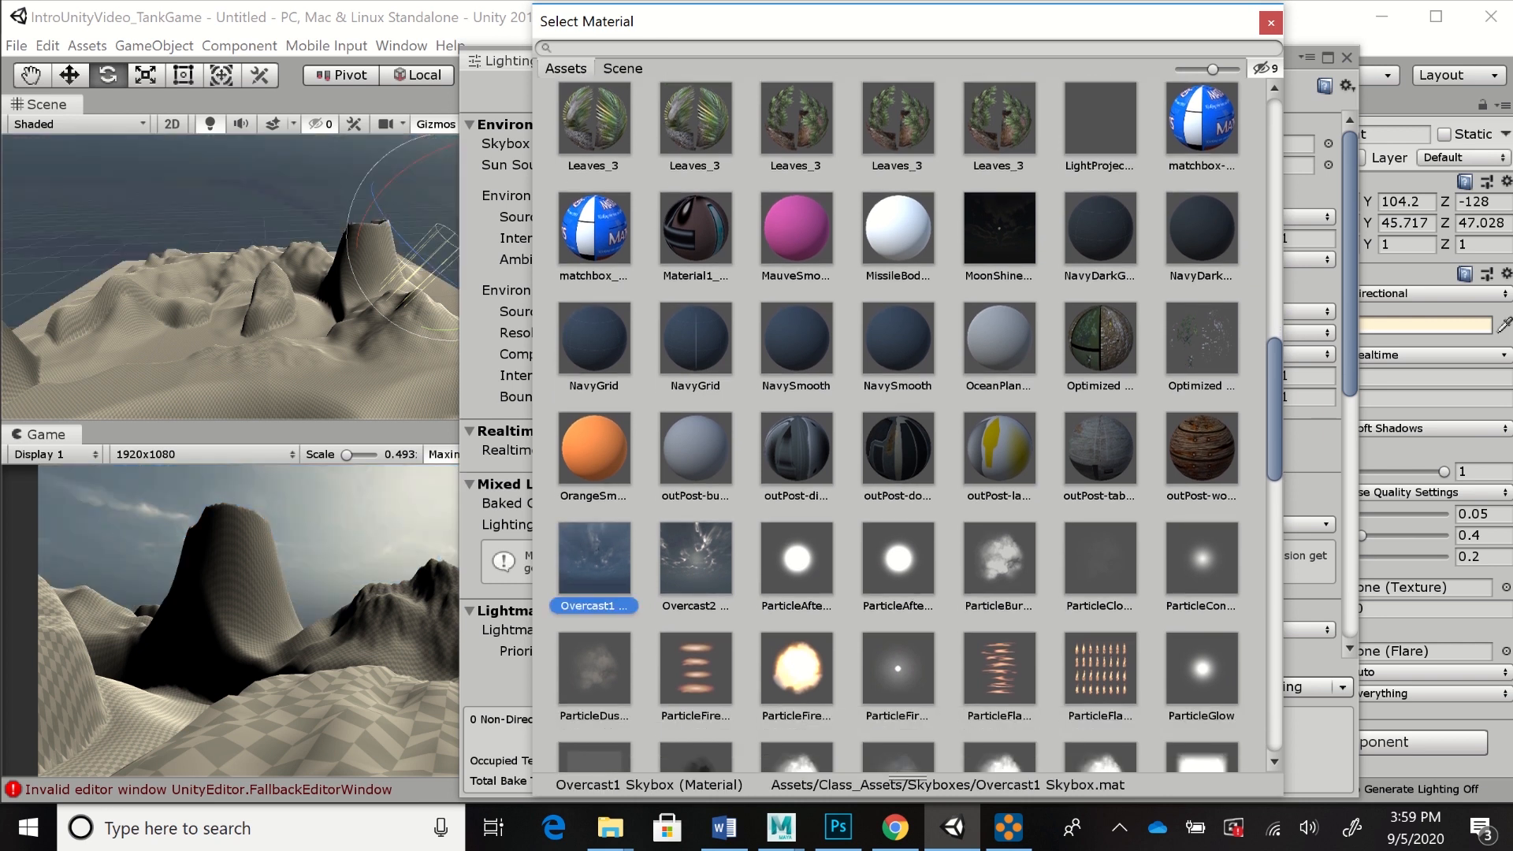
left_click(696, 559)
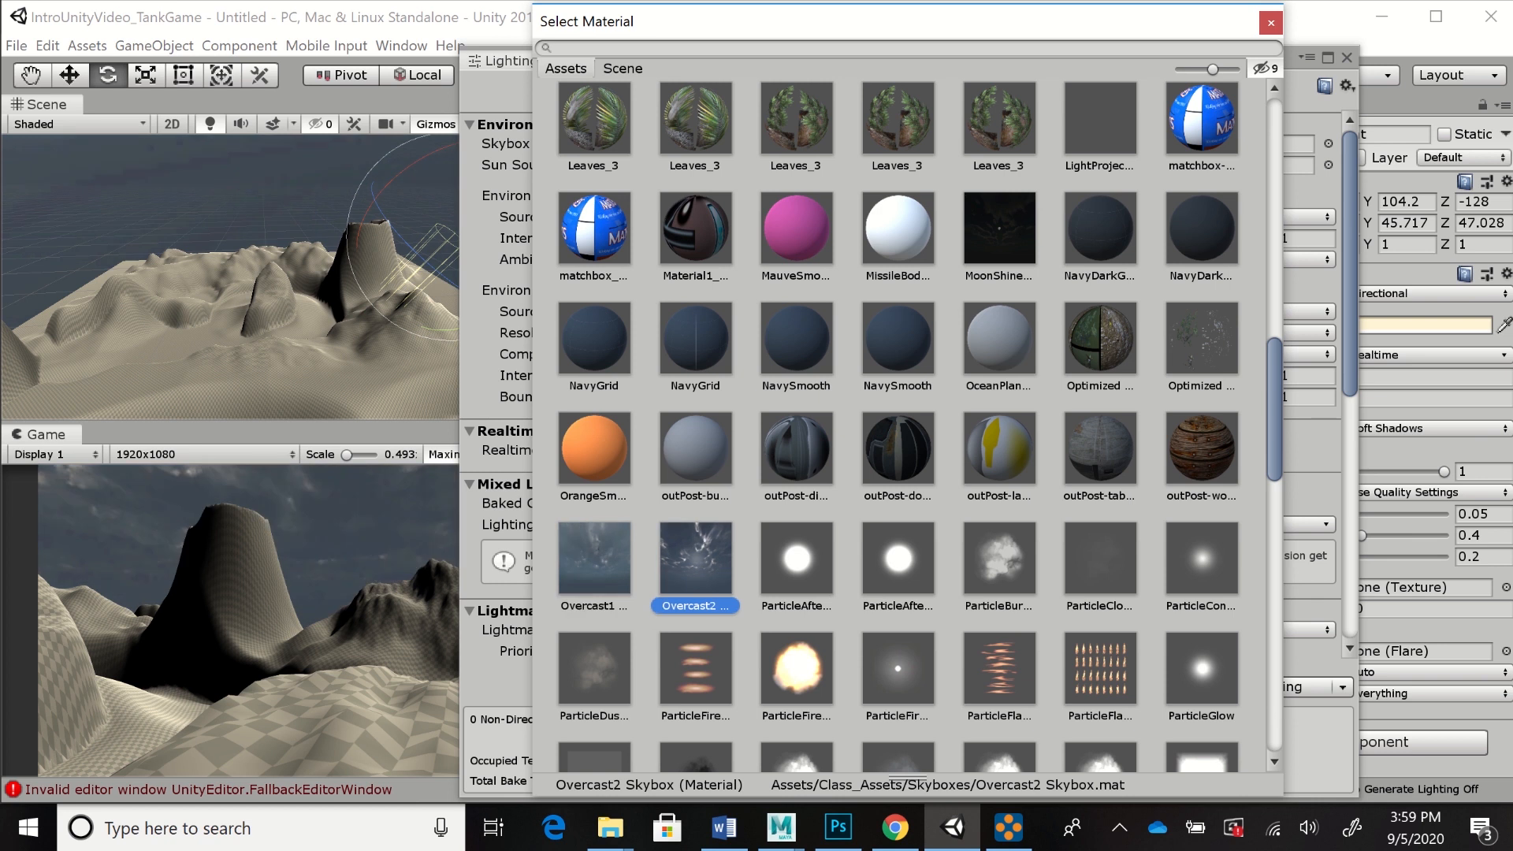
scroll(914, 426, "up", 10)
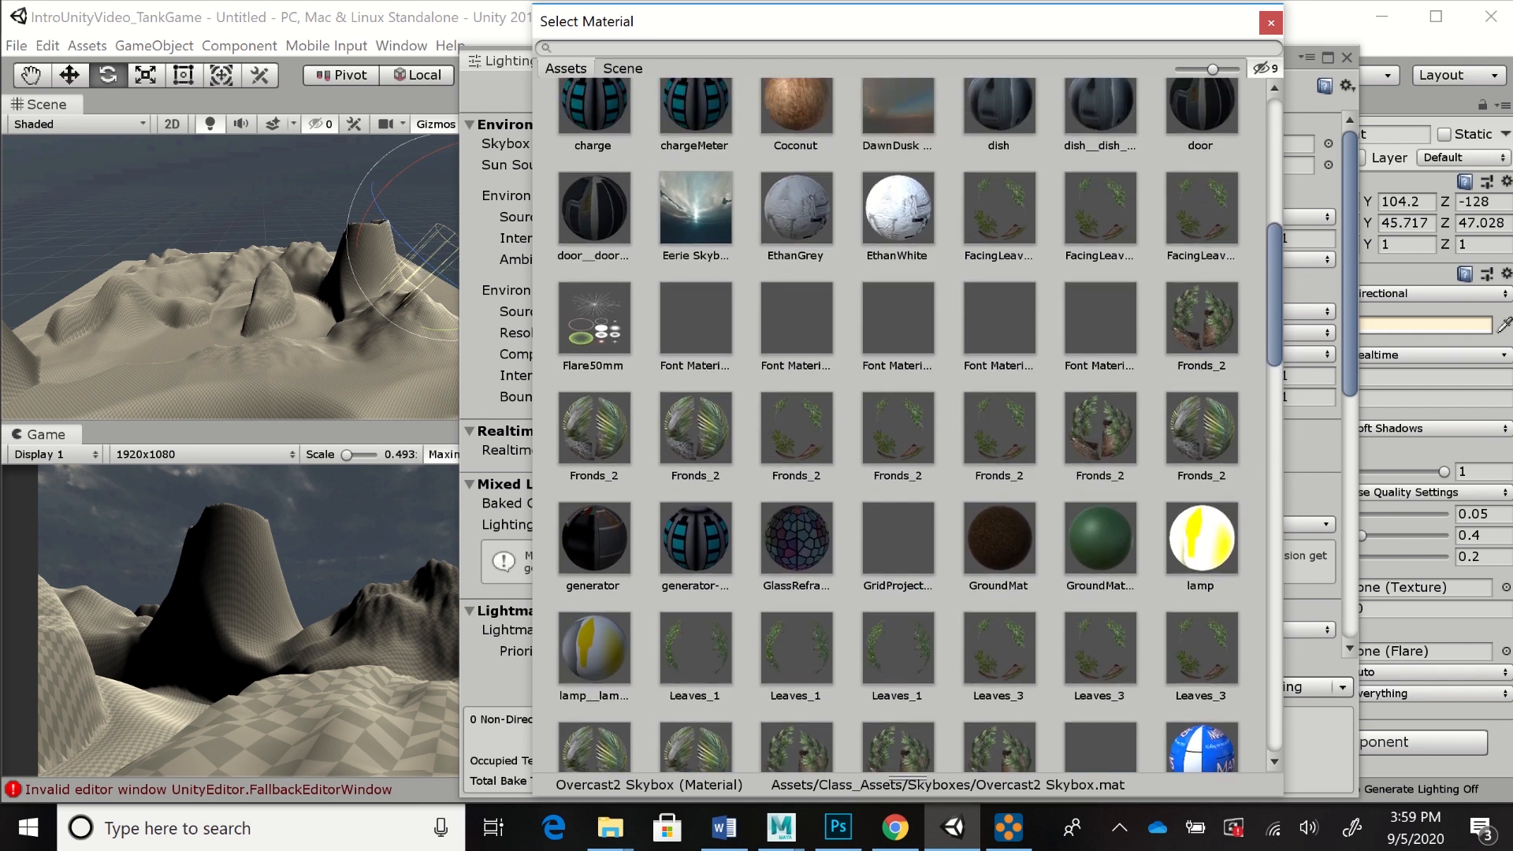
left_click(696, 419)
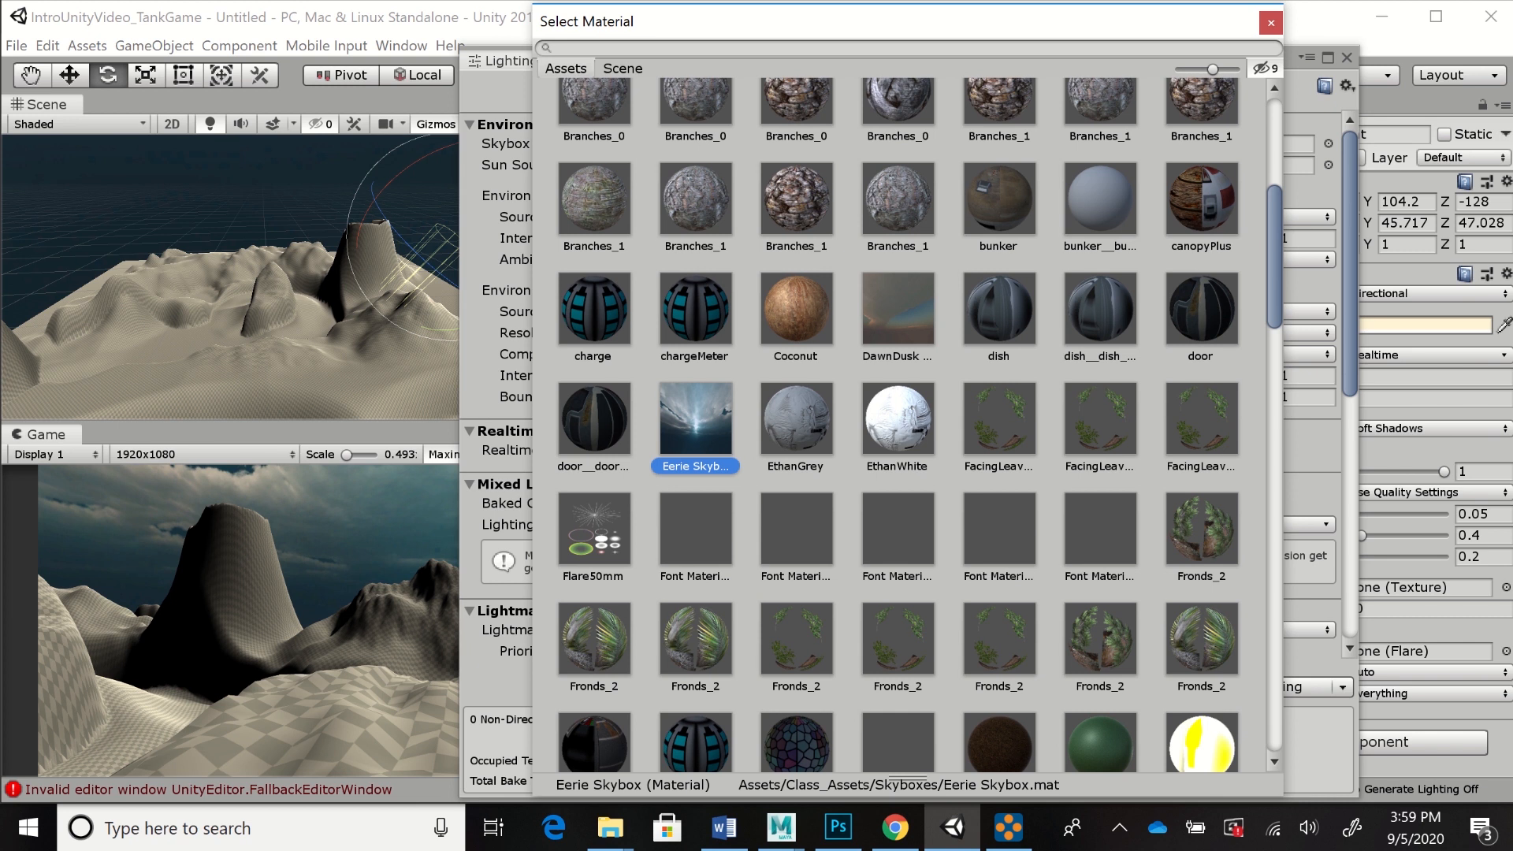
left_click(897, 309)
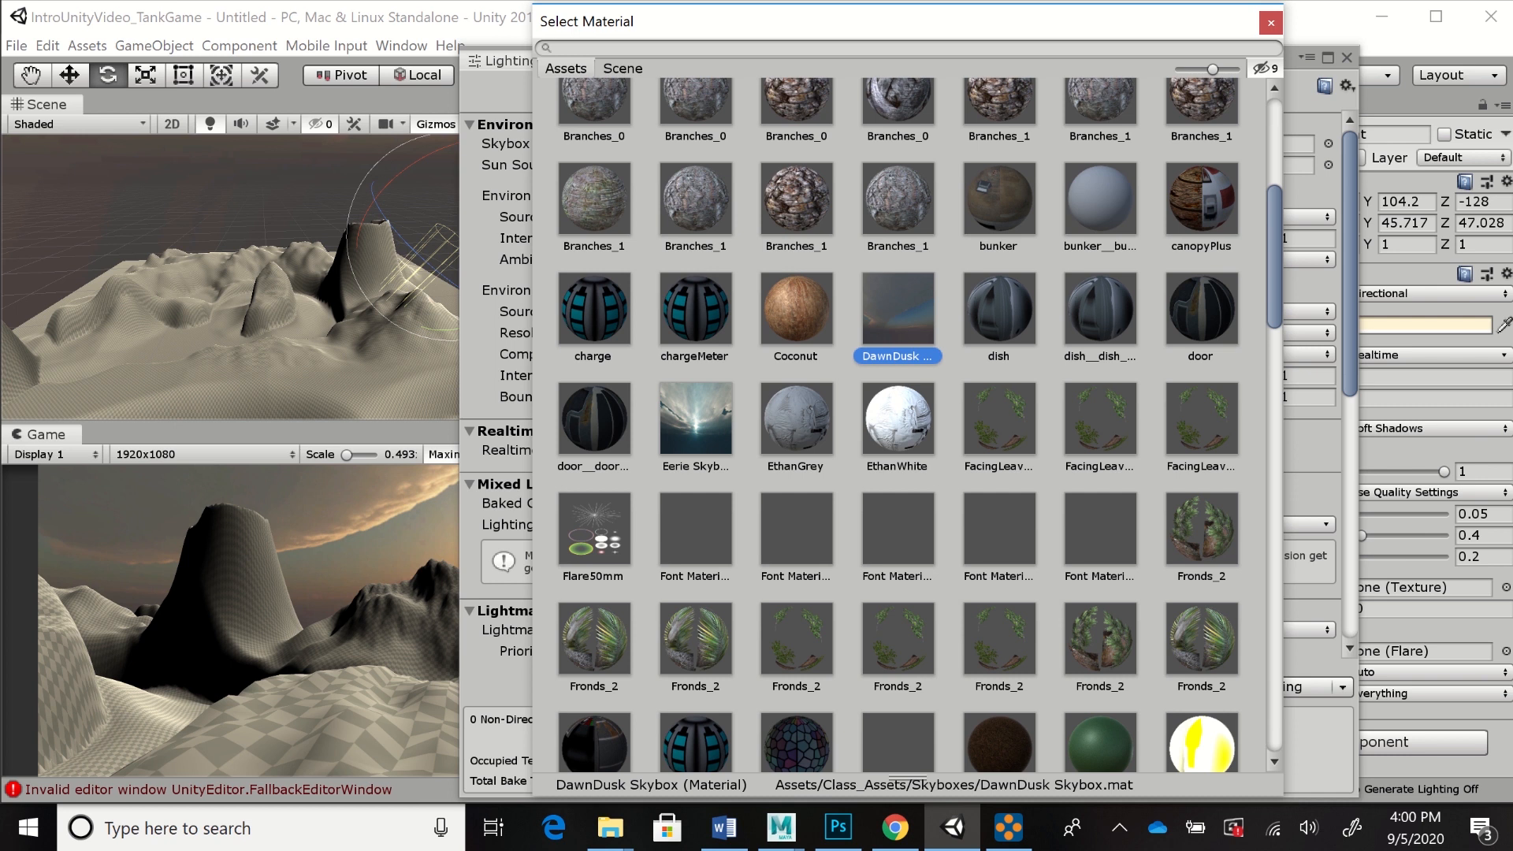
Compare Sunny1 Skybox with the built-in Default-Skybox by assigning each as the Skybox Material
scroll(914, 426, "down", 15)
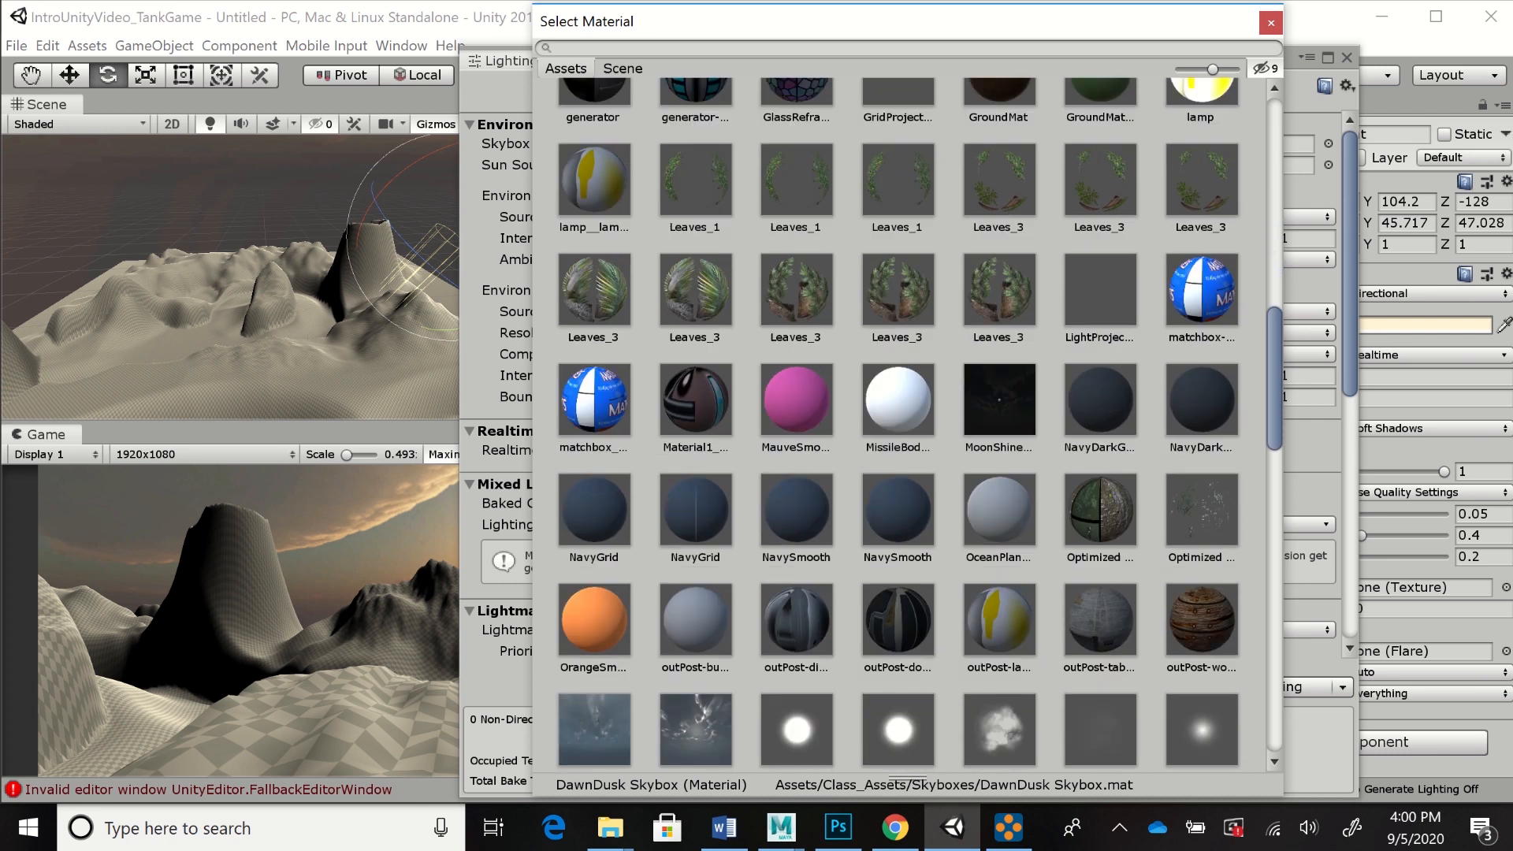
scroll(914, 426, "down", 3)
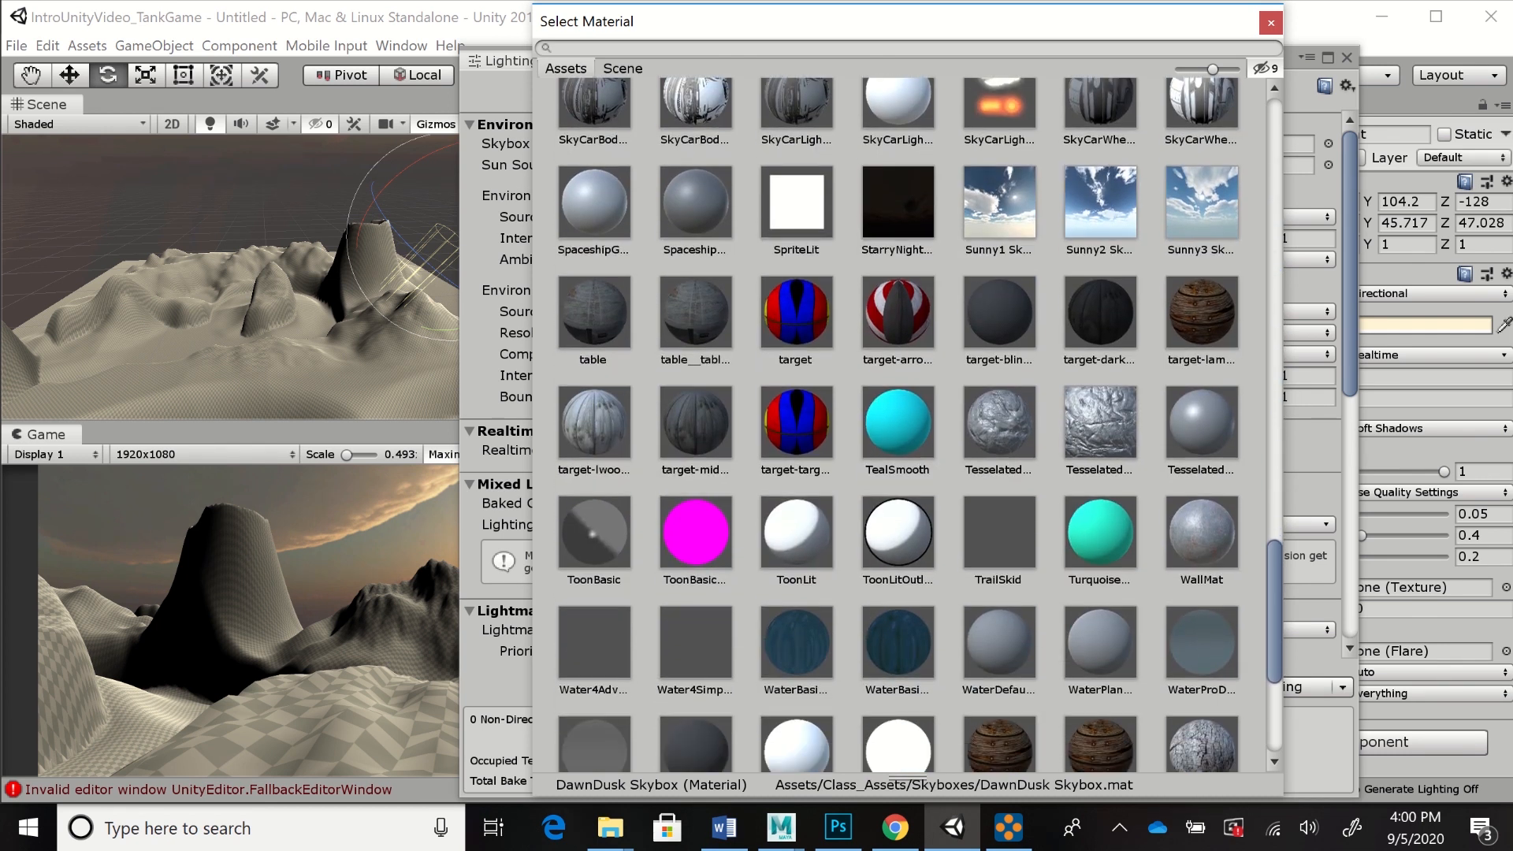
left_click(999, 203)
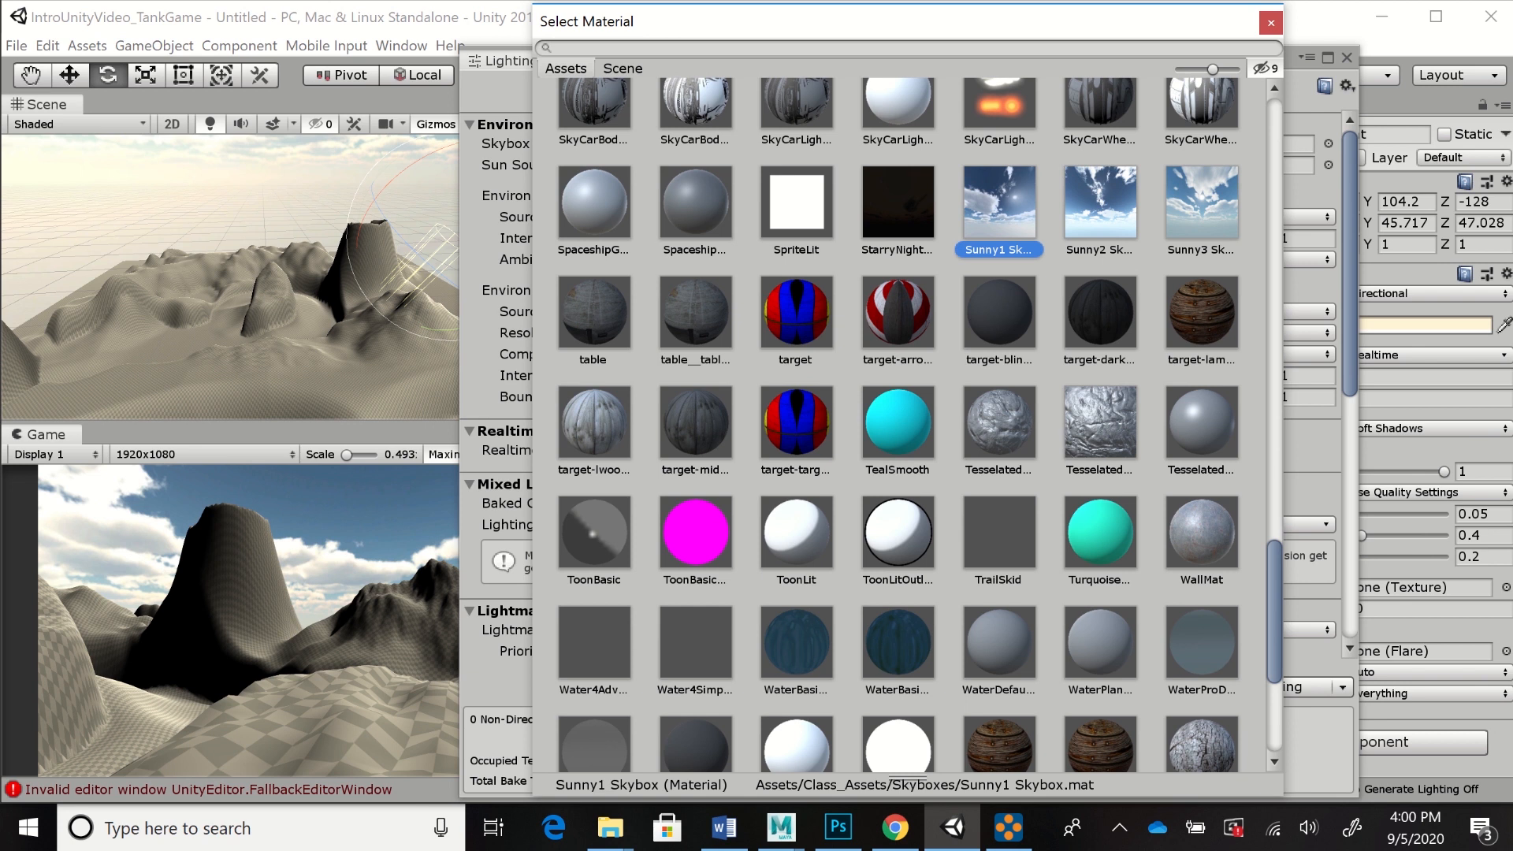
scroll(914, 426, "down", 3)
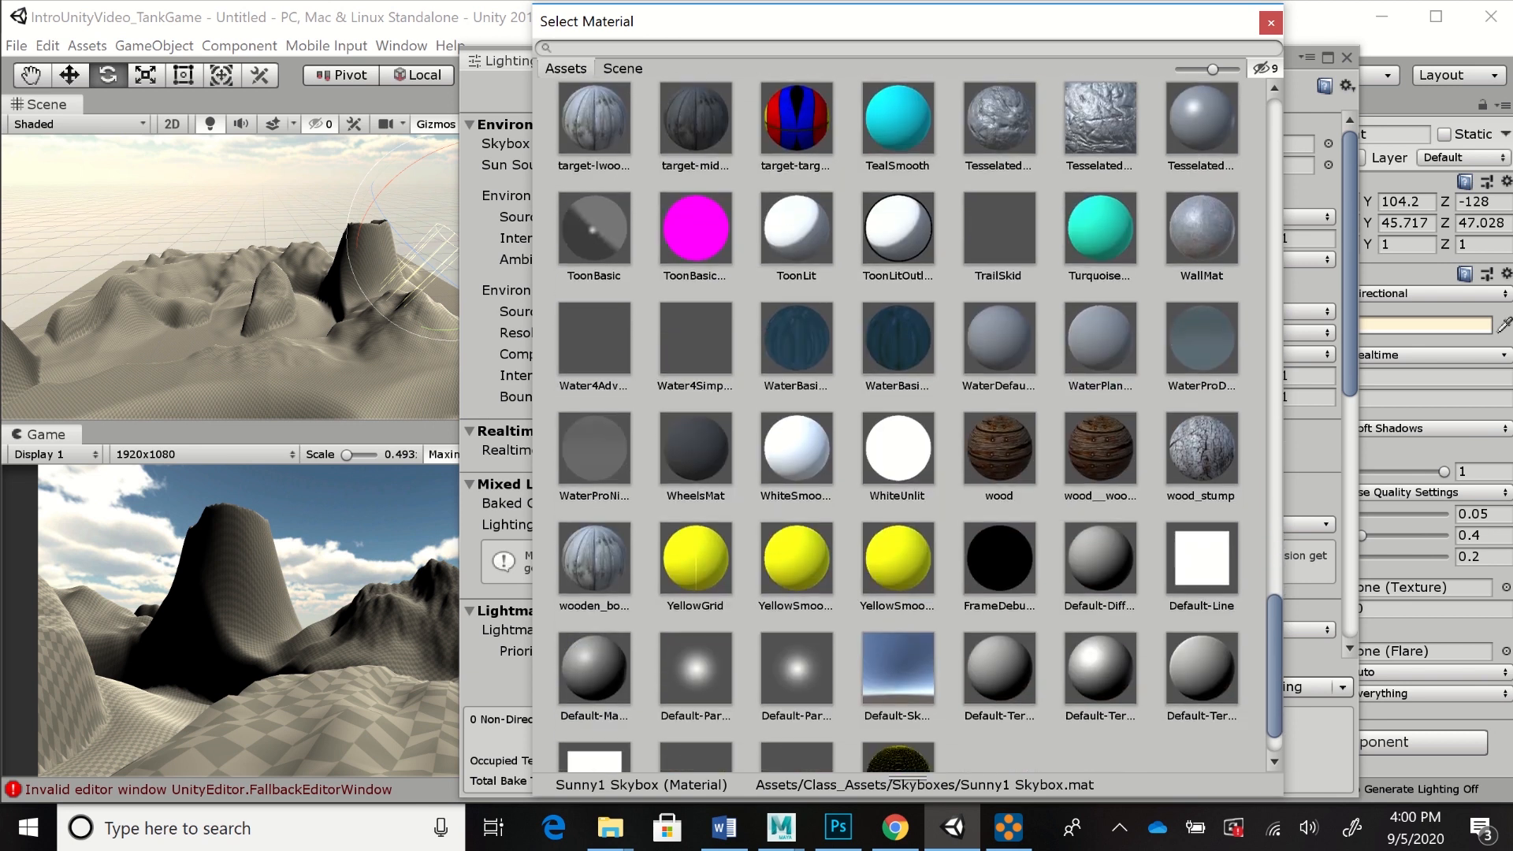
scroll(914, 426, "down", 1)
left_click(897, 605)
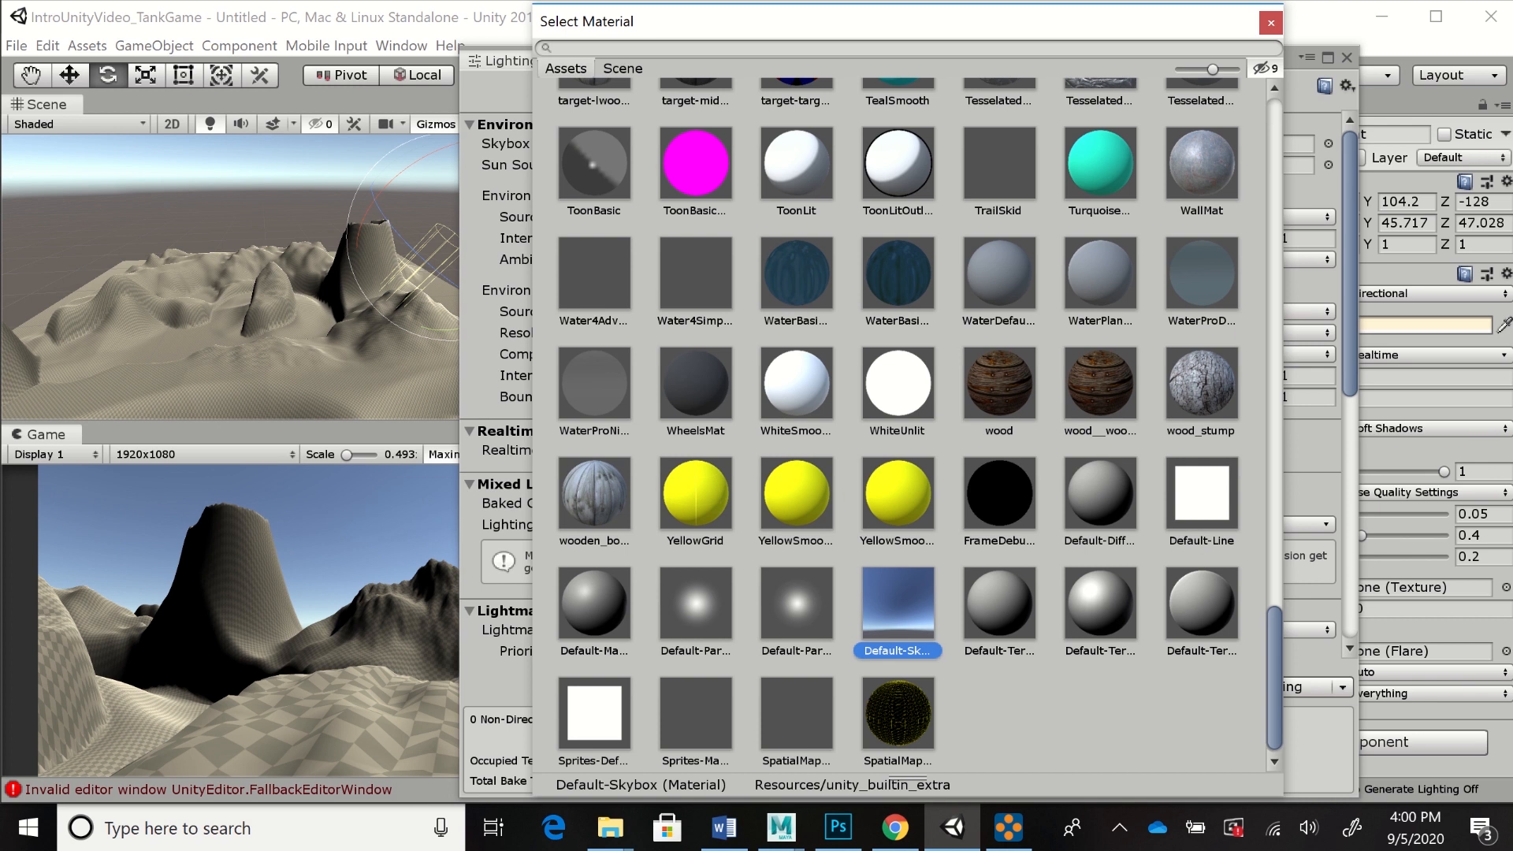
Set the scene's Skybox Material to Sunny1 Skybox and close the material selection
scroll(914, 426, "up", 5)
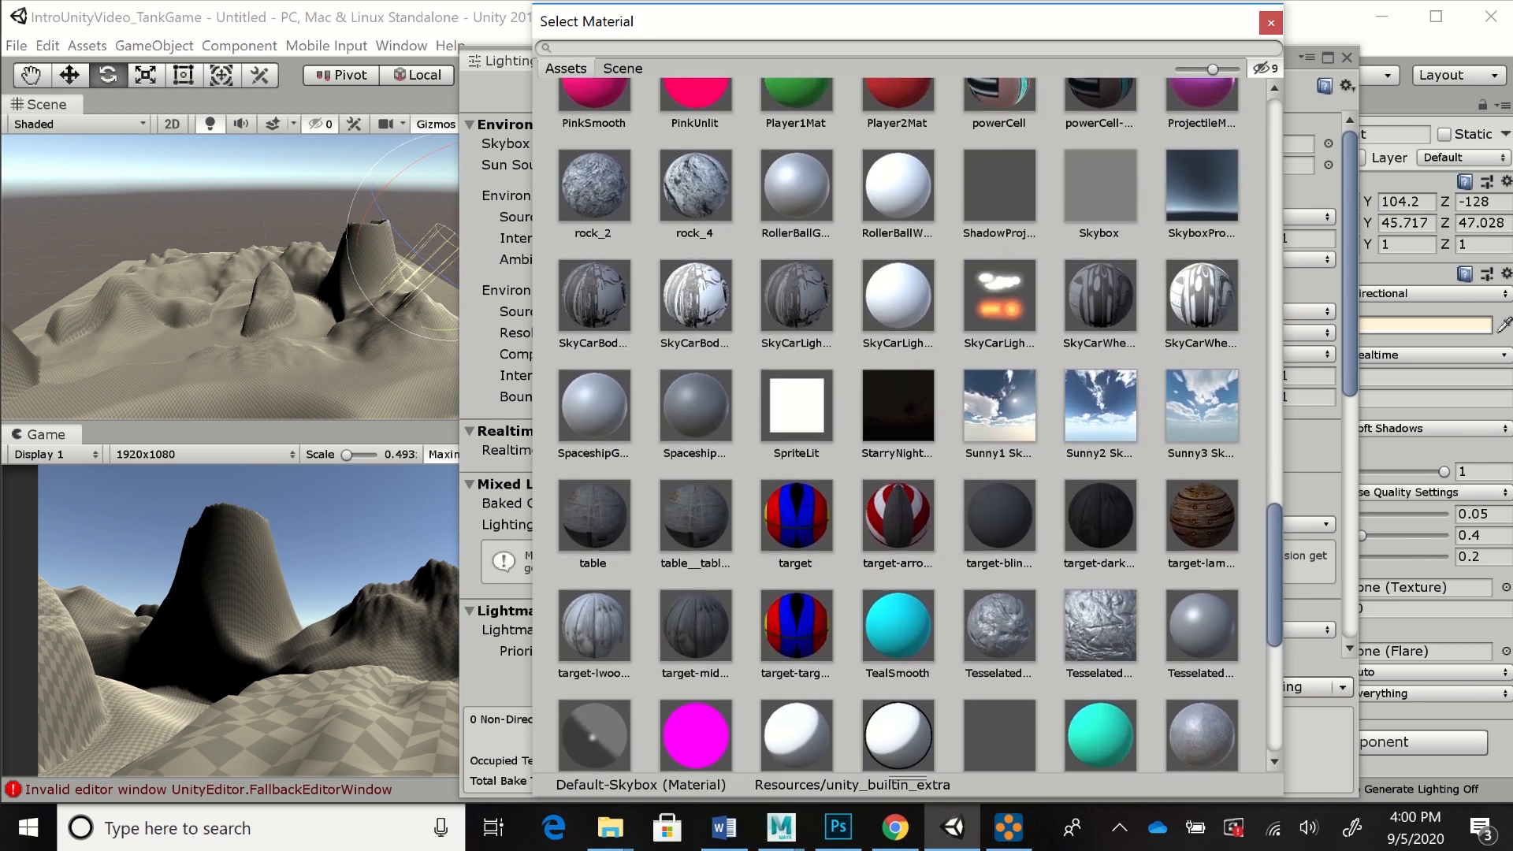
left_click(999, 407)
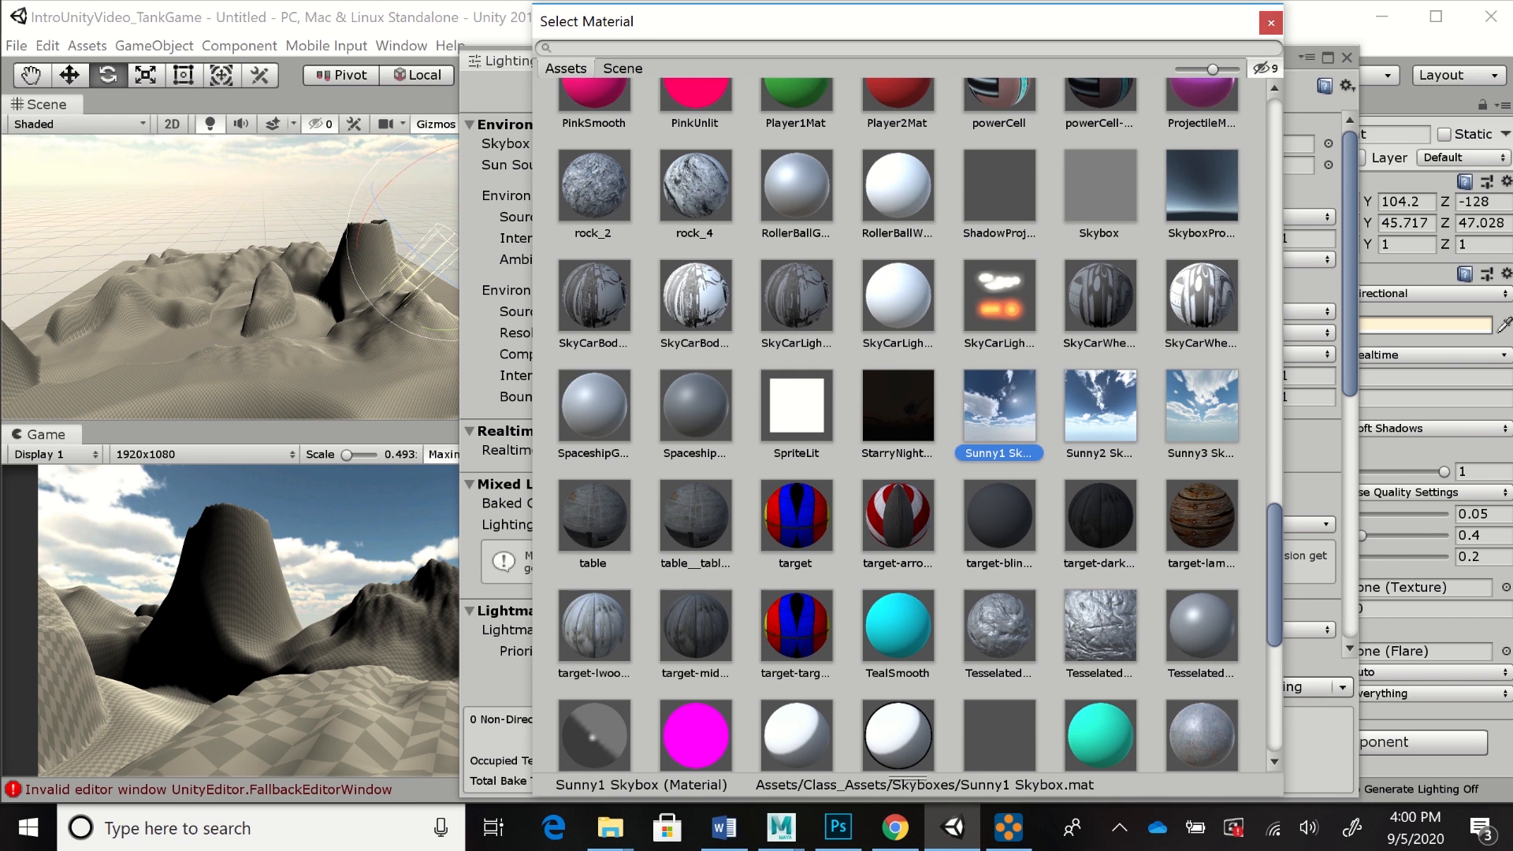
left_click(1270, 22)
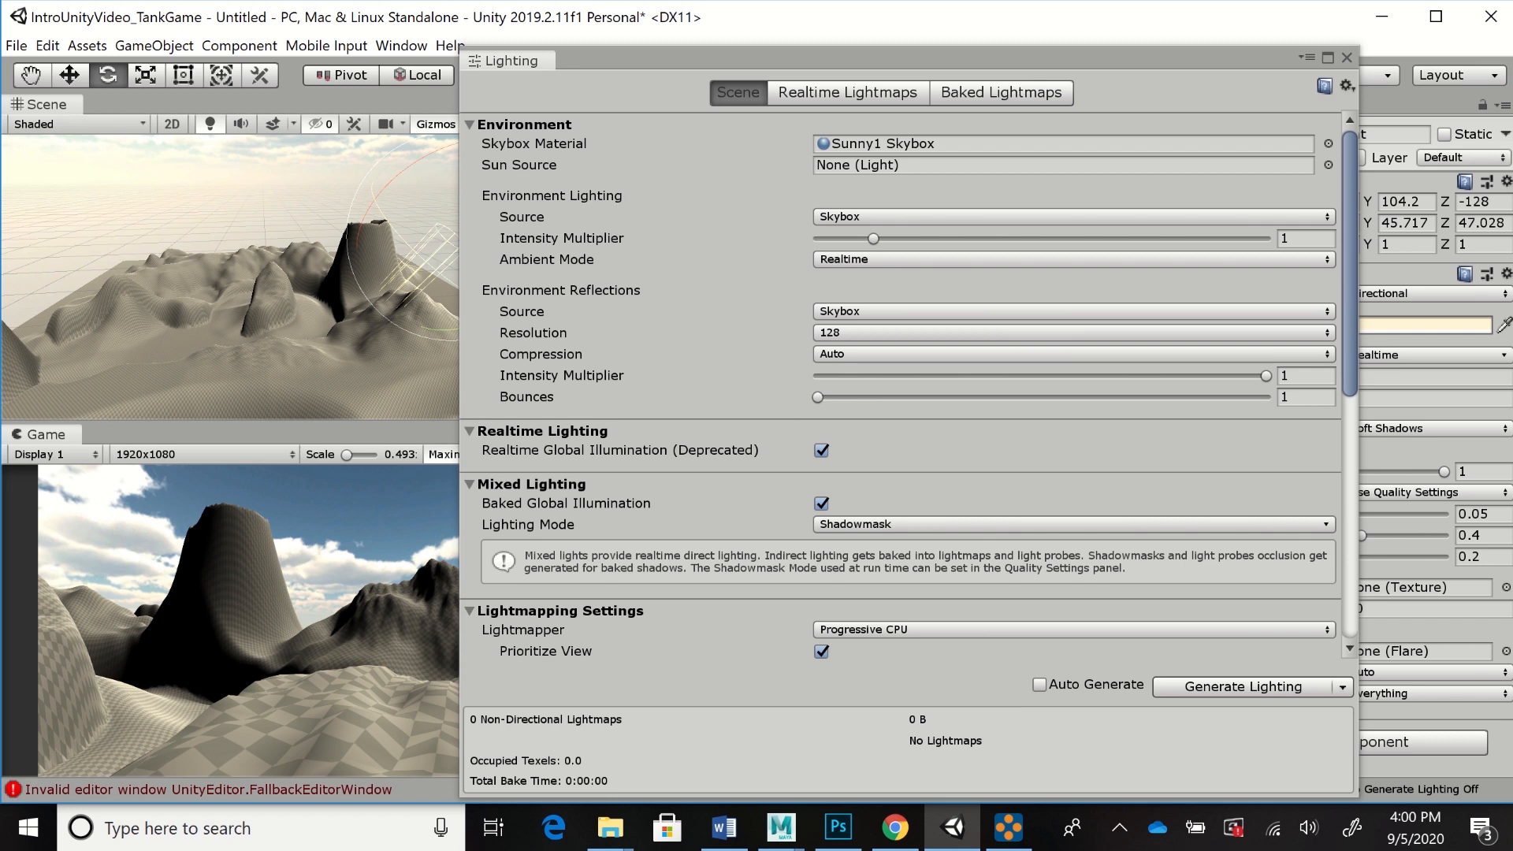
Assign the scene's Directional Light as the Sun Source in the Lighting settings and close them
left_click(1328, 165)
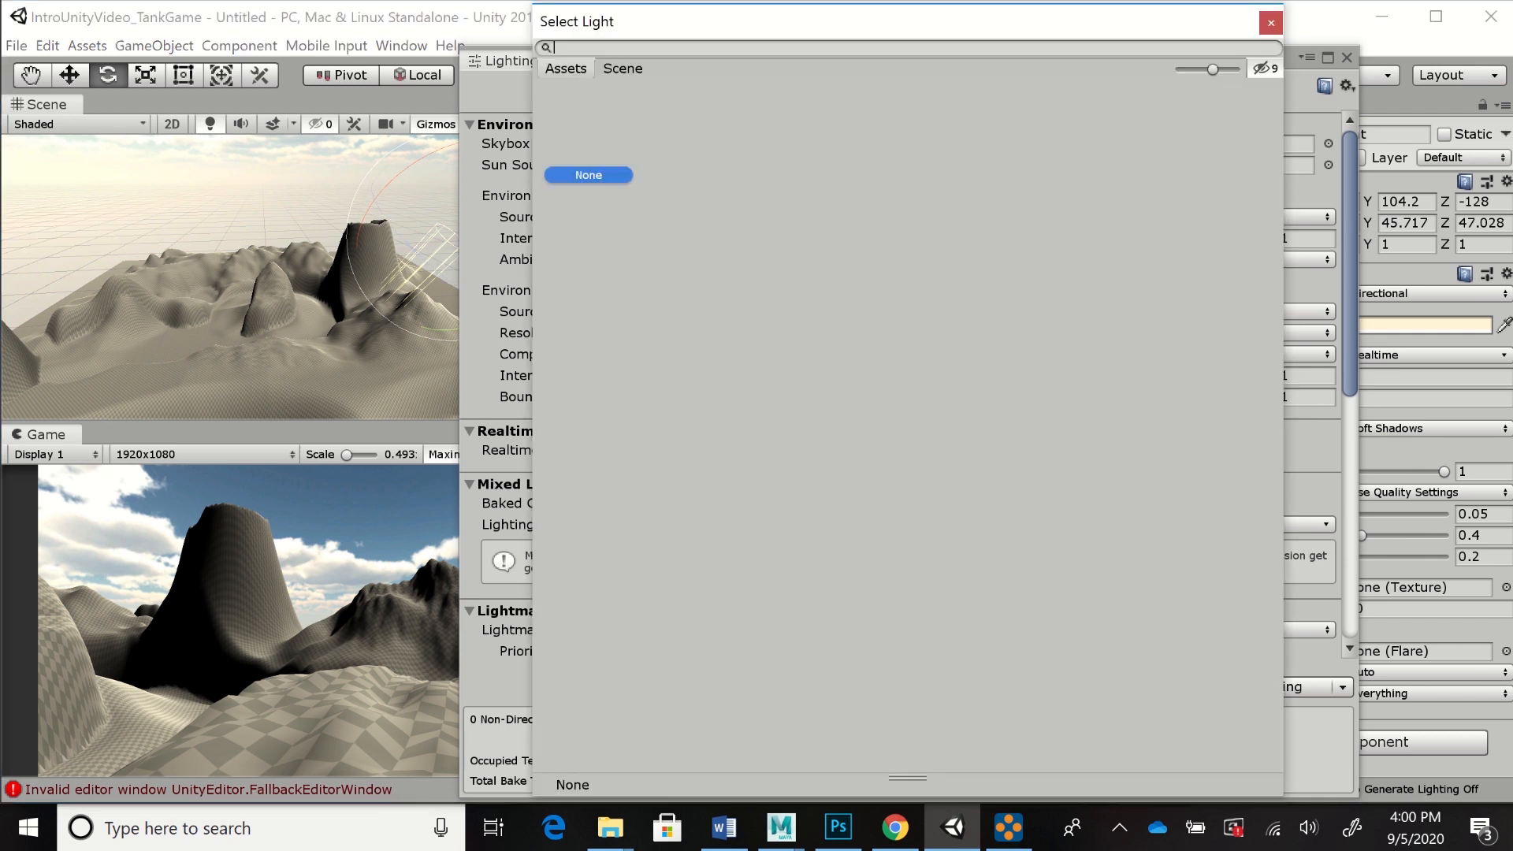
left_click(1271, 22)
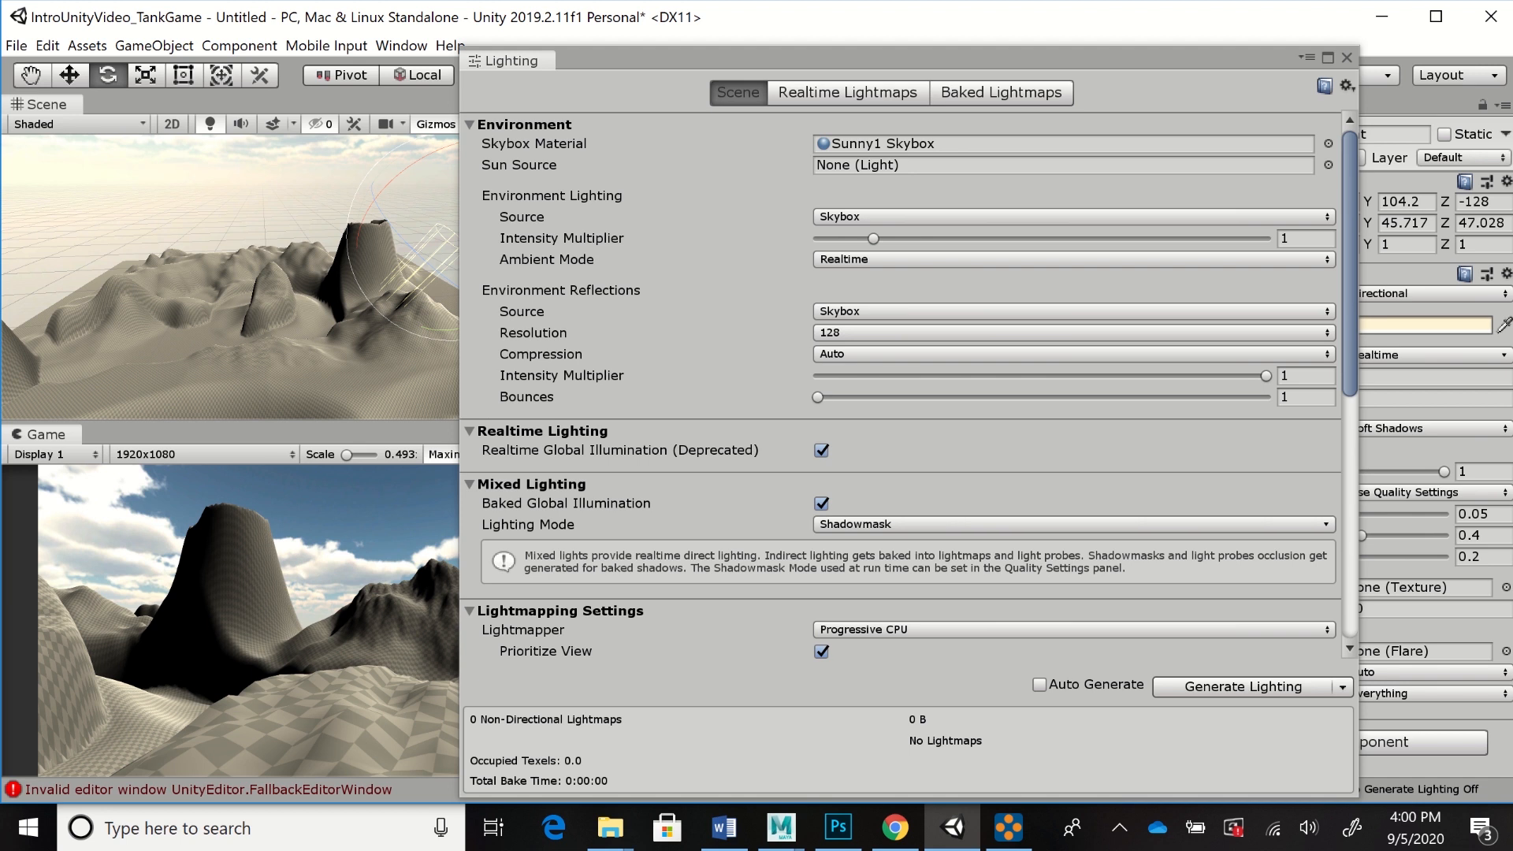
left_click_drag(866, 58, 1239, 40)
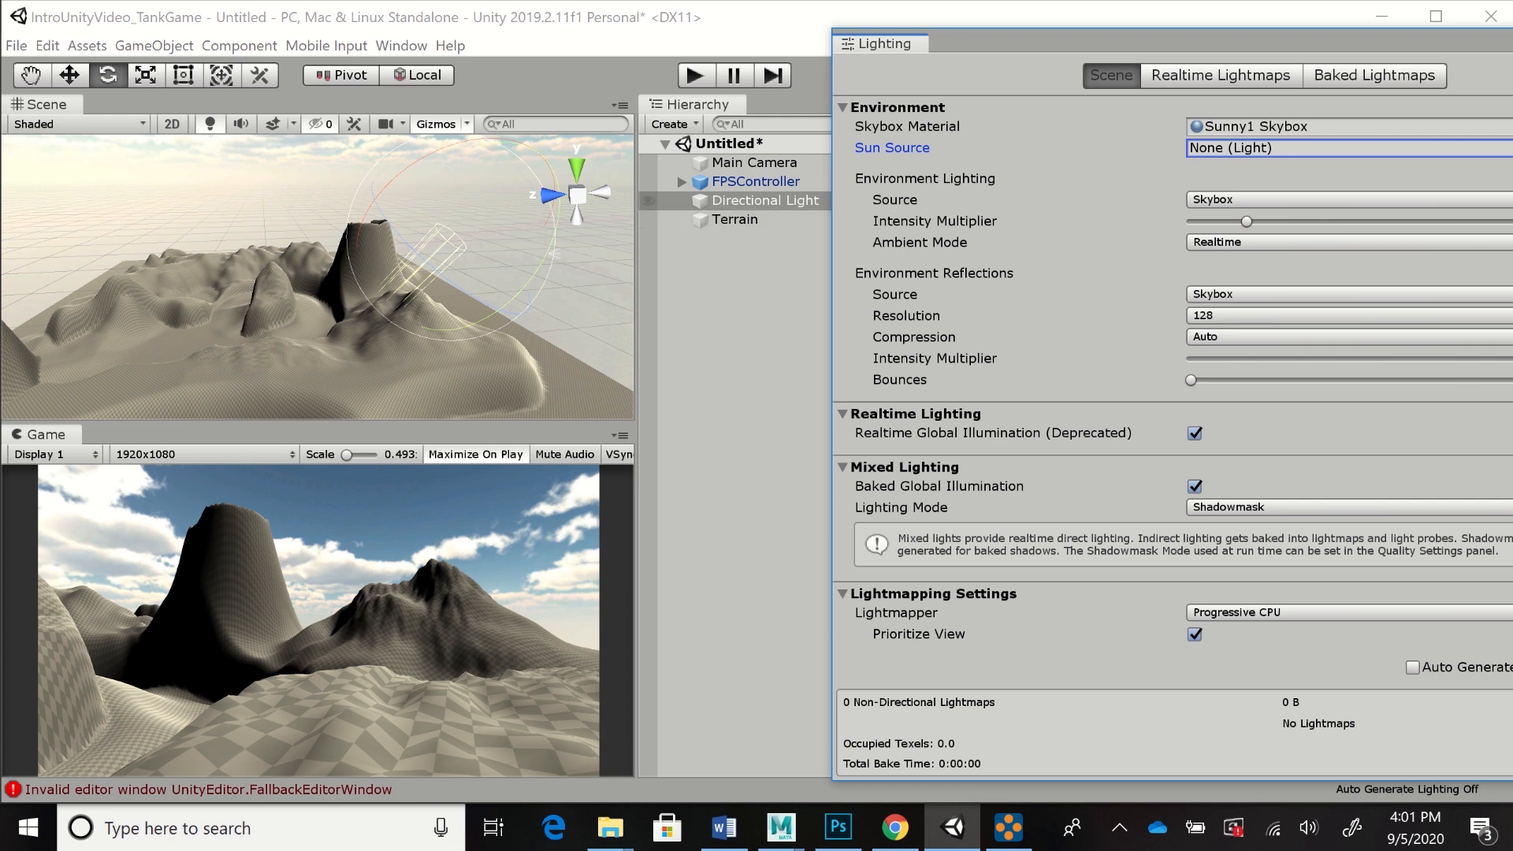
left_click_drag(765, 201, 1238, 148)
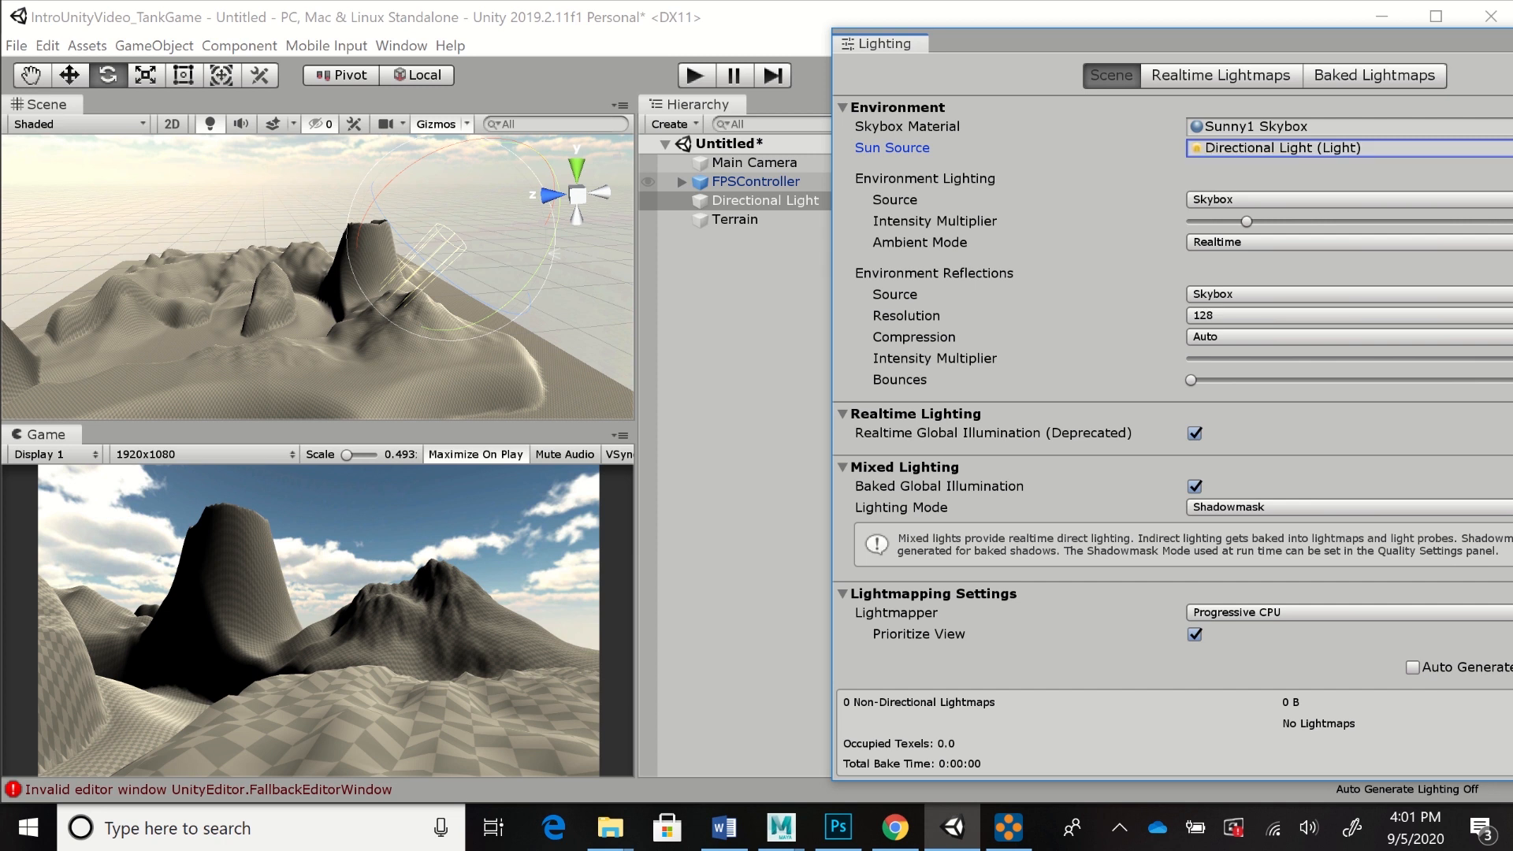
left_click_drag(1103, 41, 629, 124)
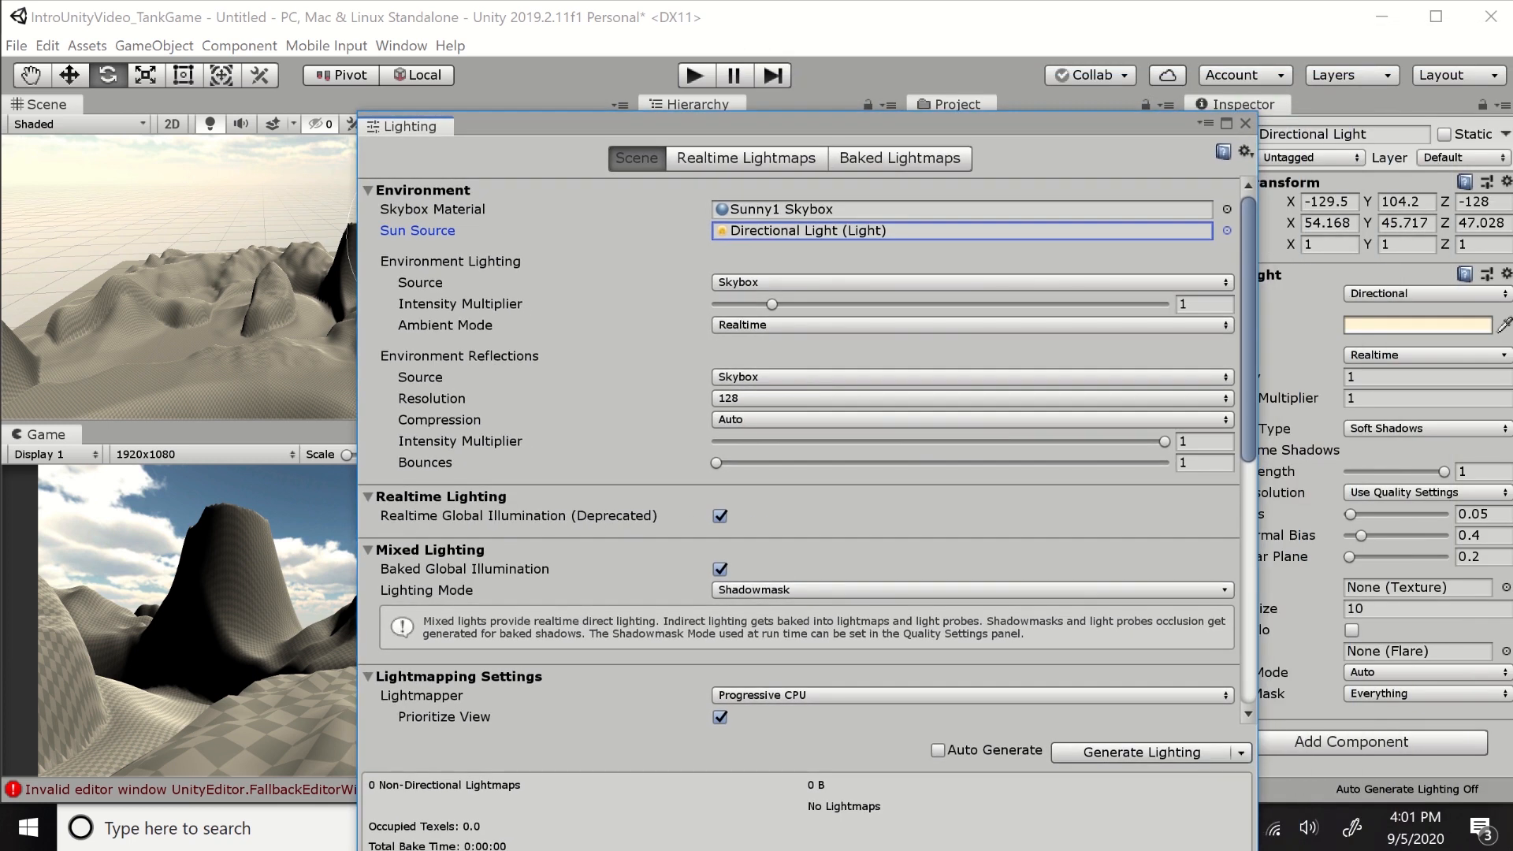
left_click(1244, 124)
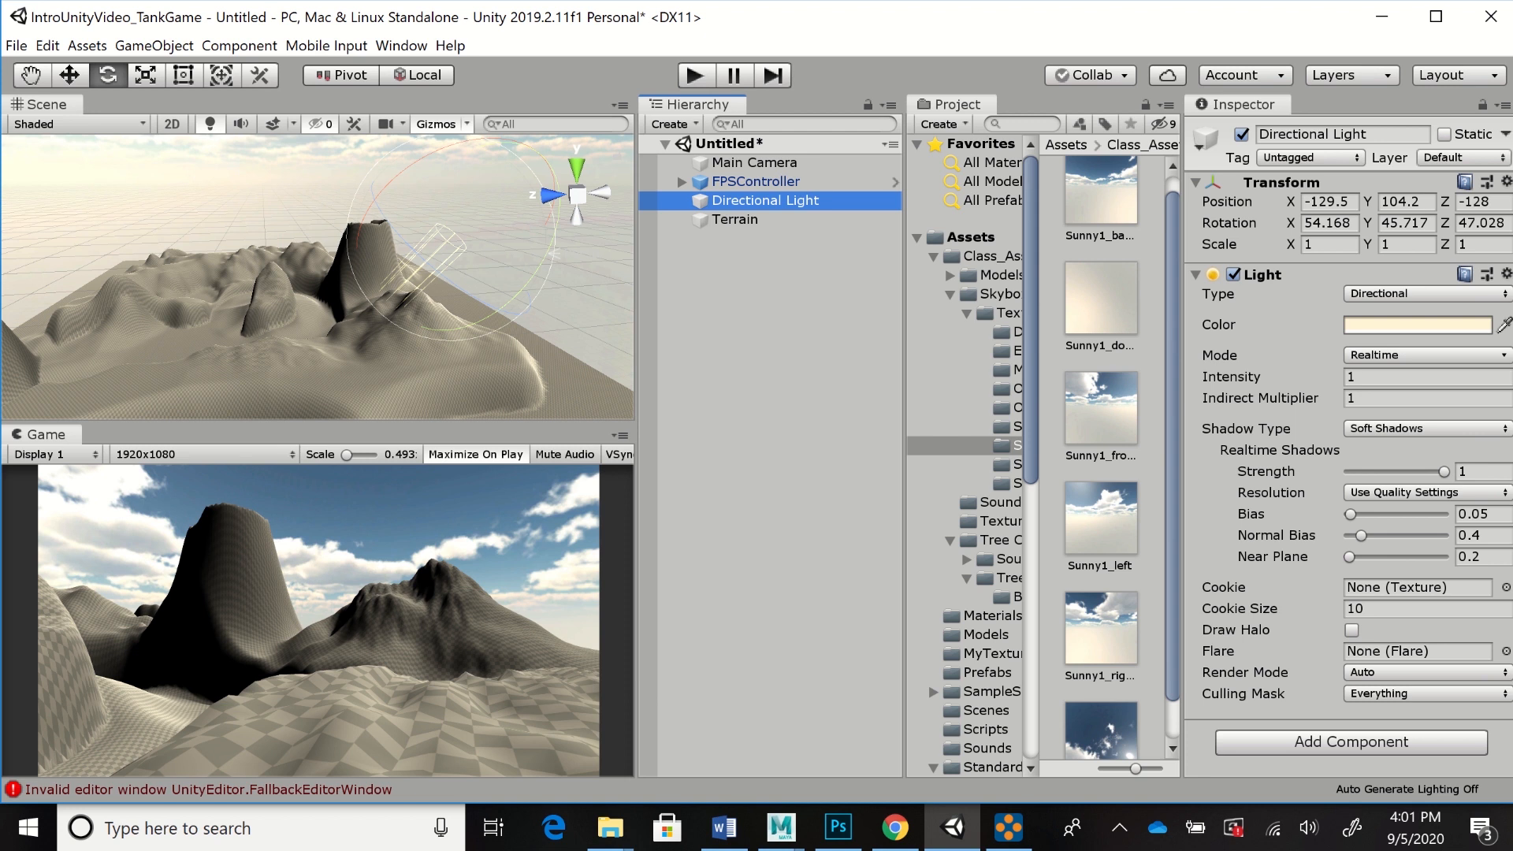
Select the Terrain object and switch its terrain painting mode to Paint Texture
left_click(734, 220)
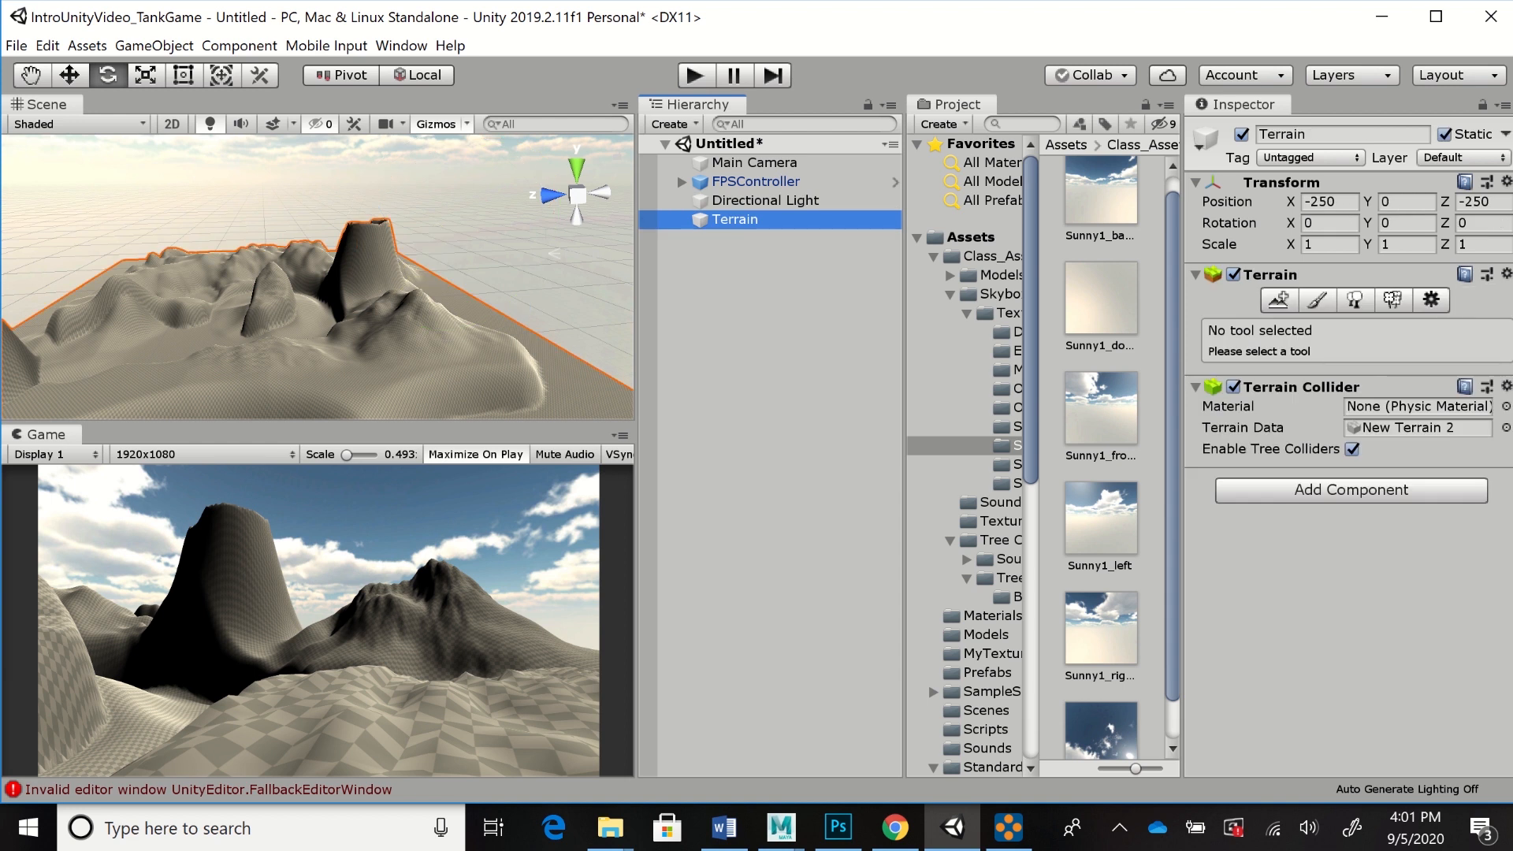
left_click(1316, 300)
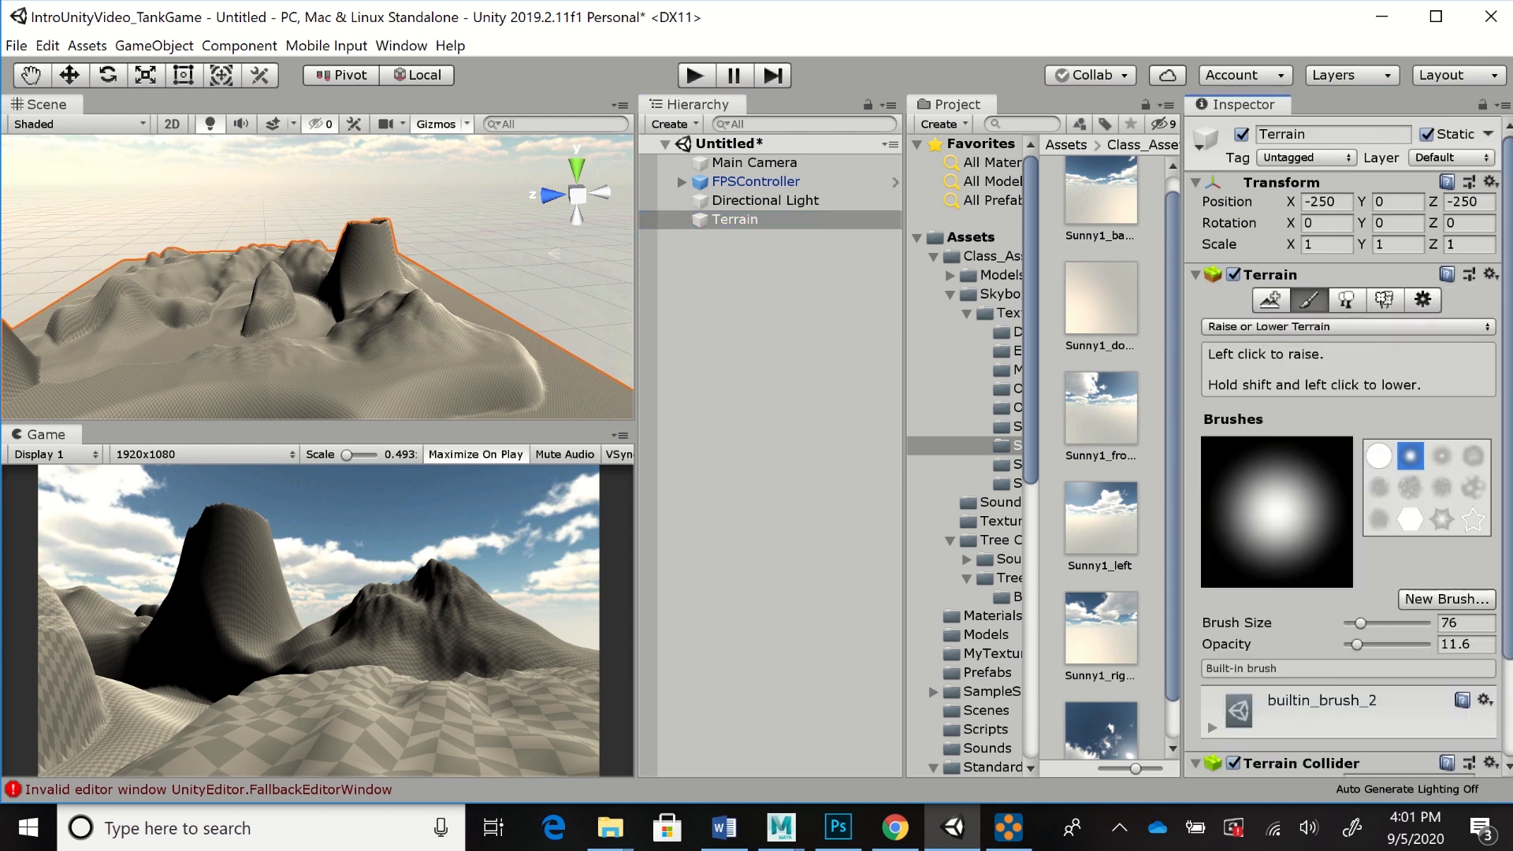
left_click(1347, 327)
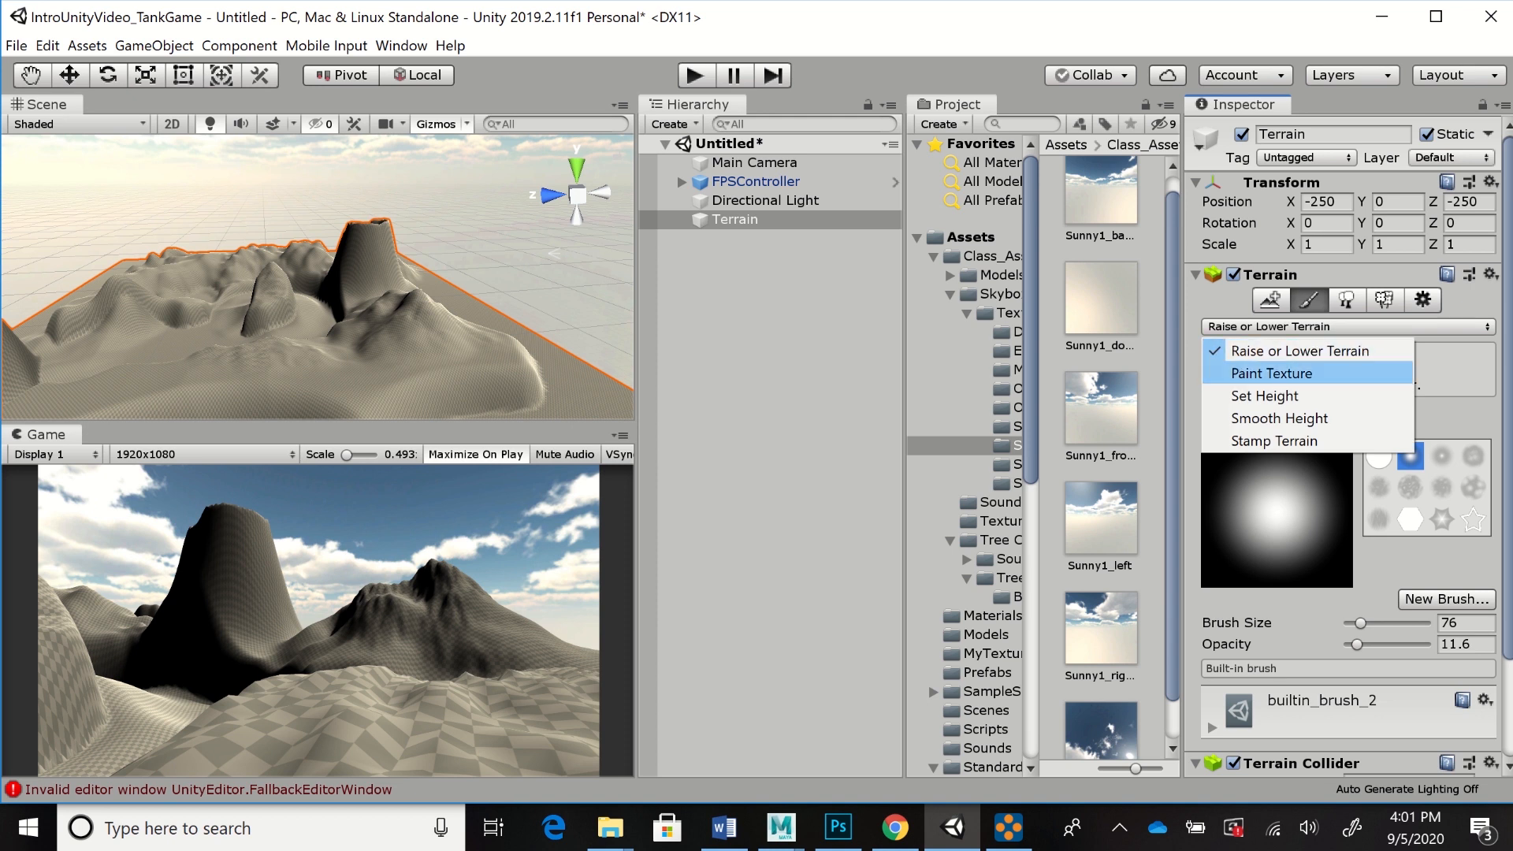
left_click(1271, 372)
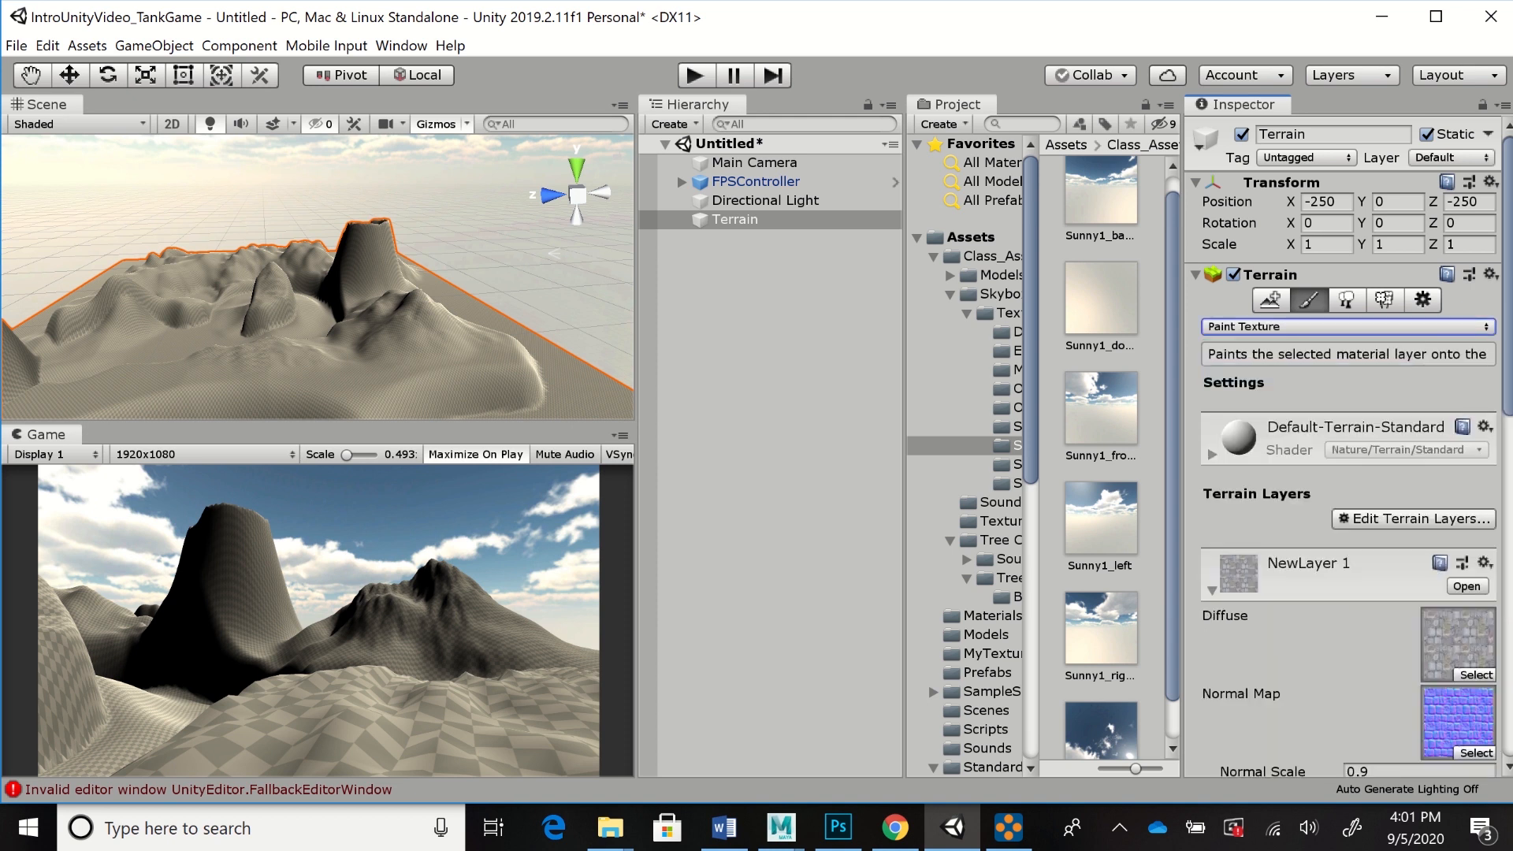
scroll(1347, 445, "down", 5)
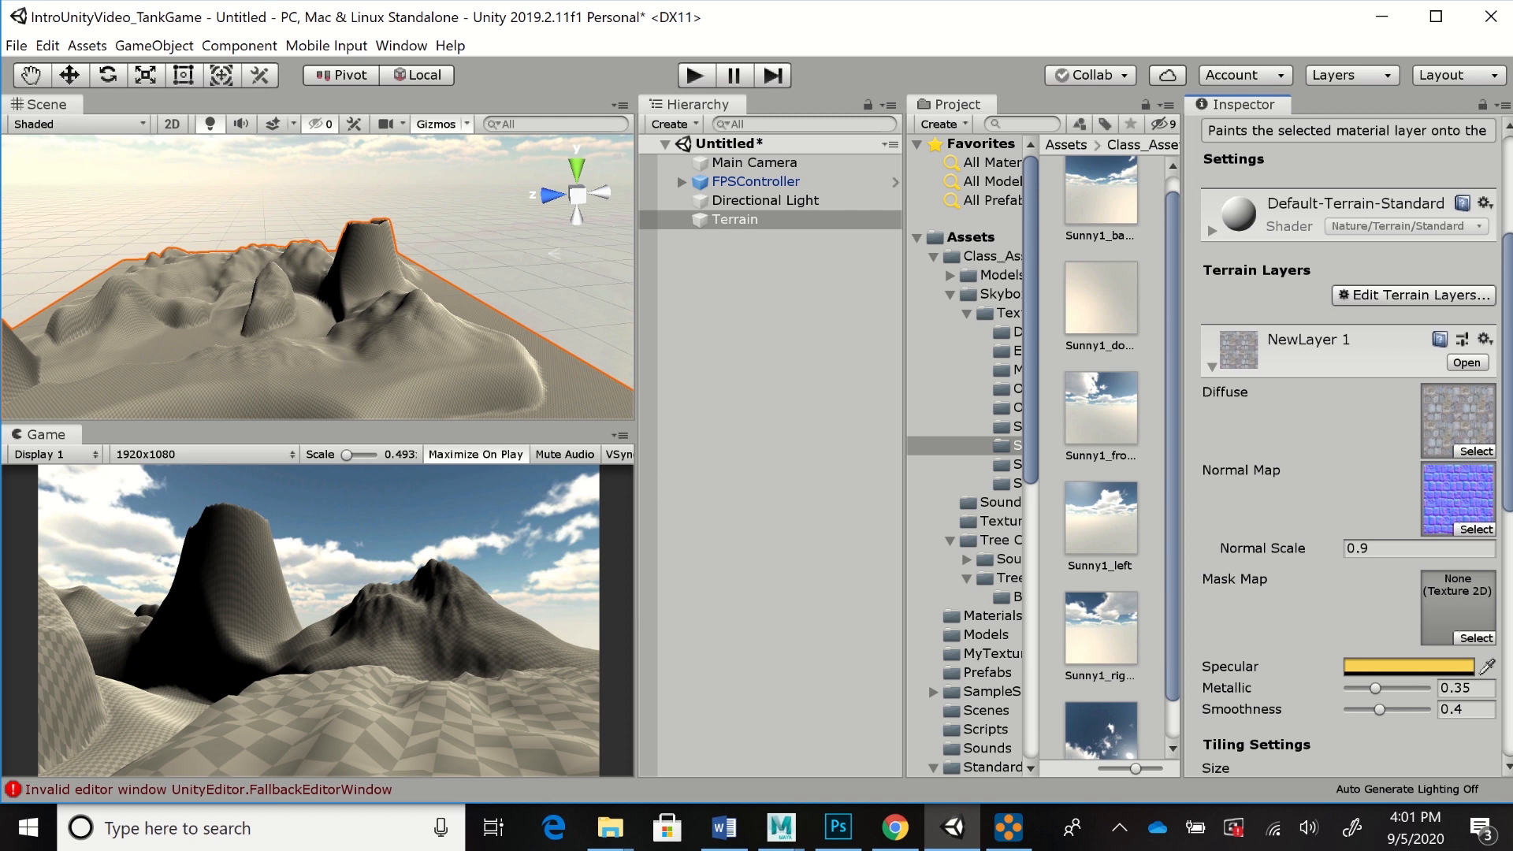
scroll(1348, 446, "up", 3)
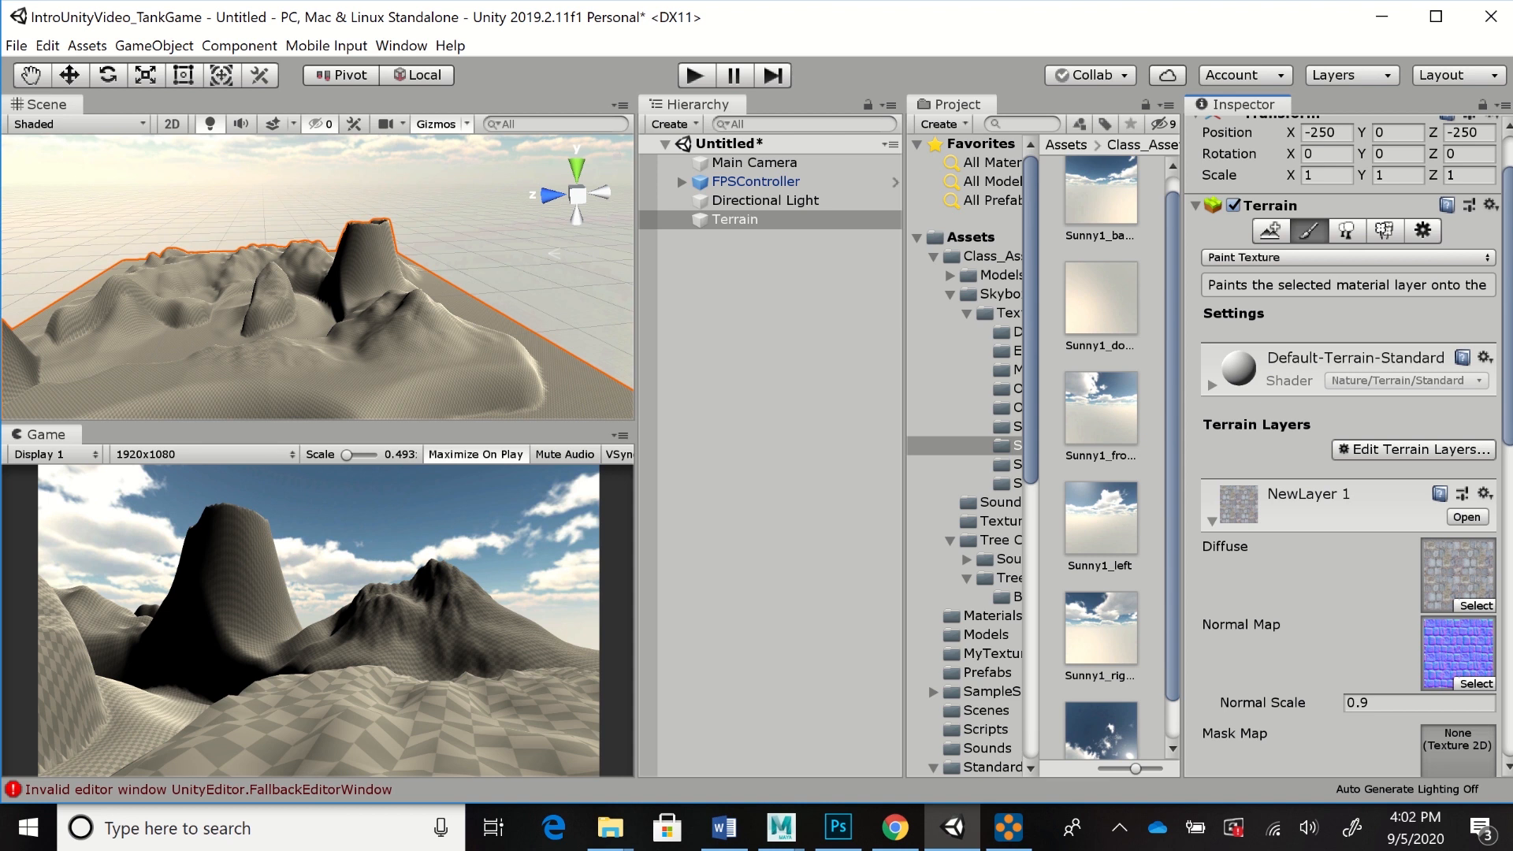
Create a terrain layer that uses the SandAlbedo texture
left_click(1413, 448)
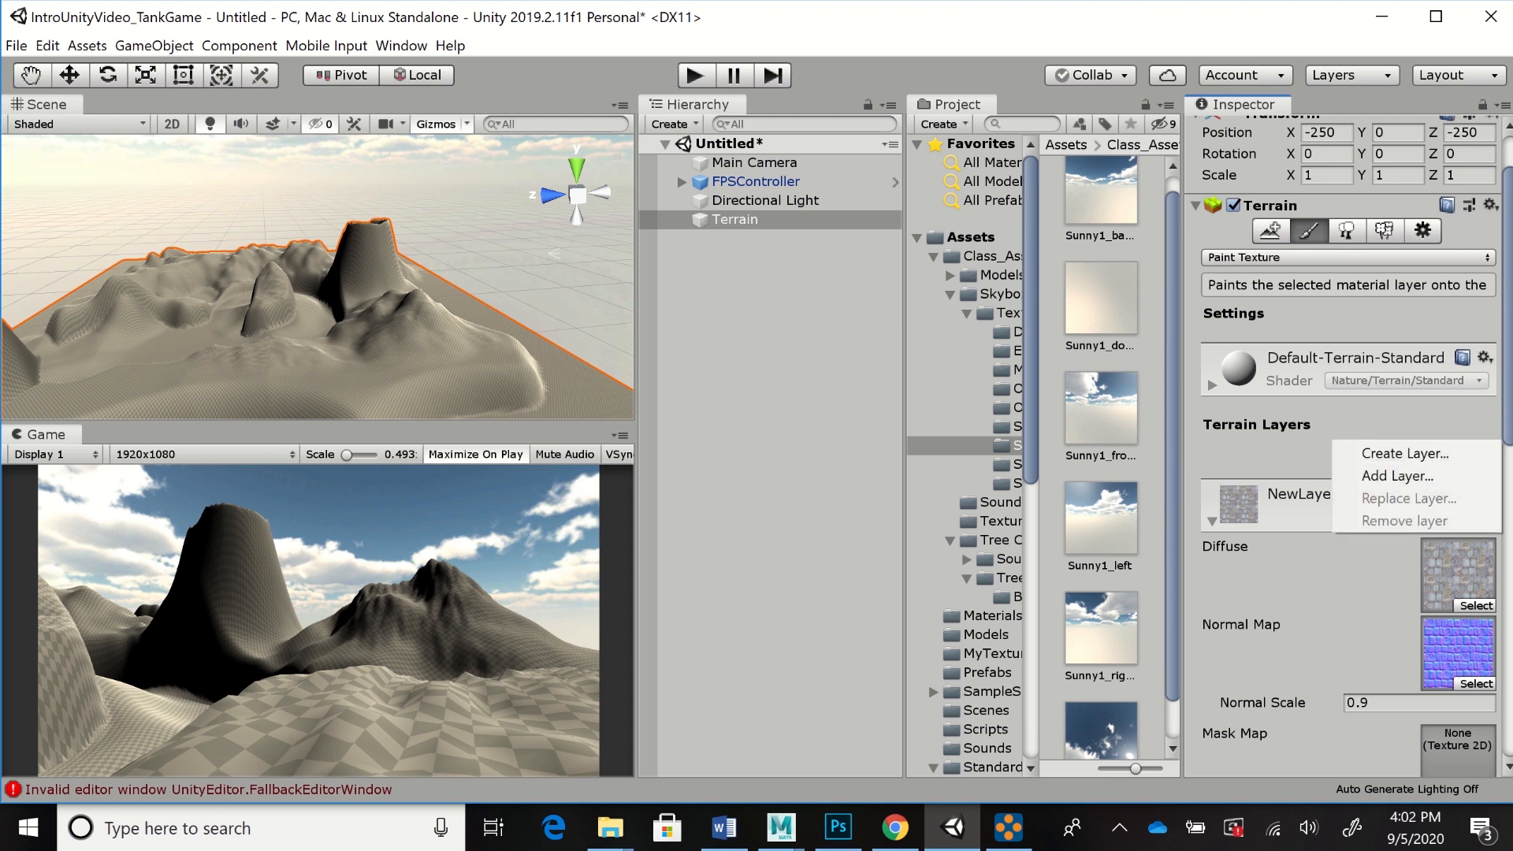
left_click(1404, 453)
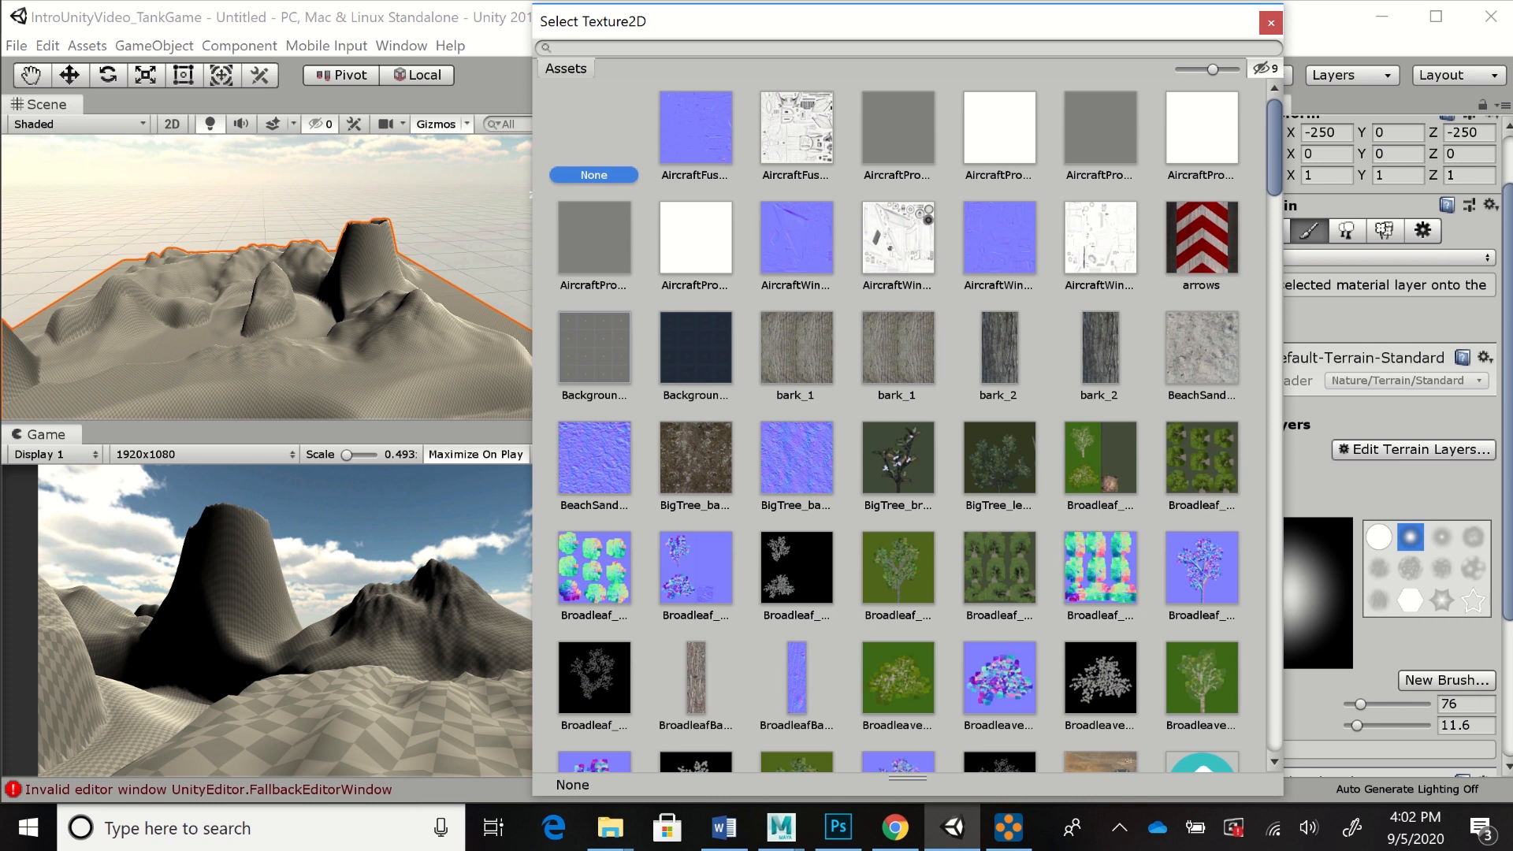
scroll(907, 424, "down", 10)
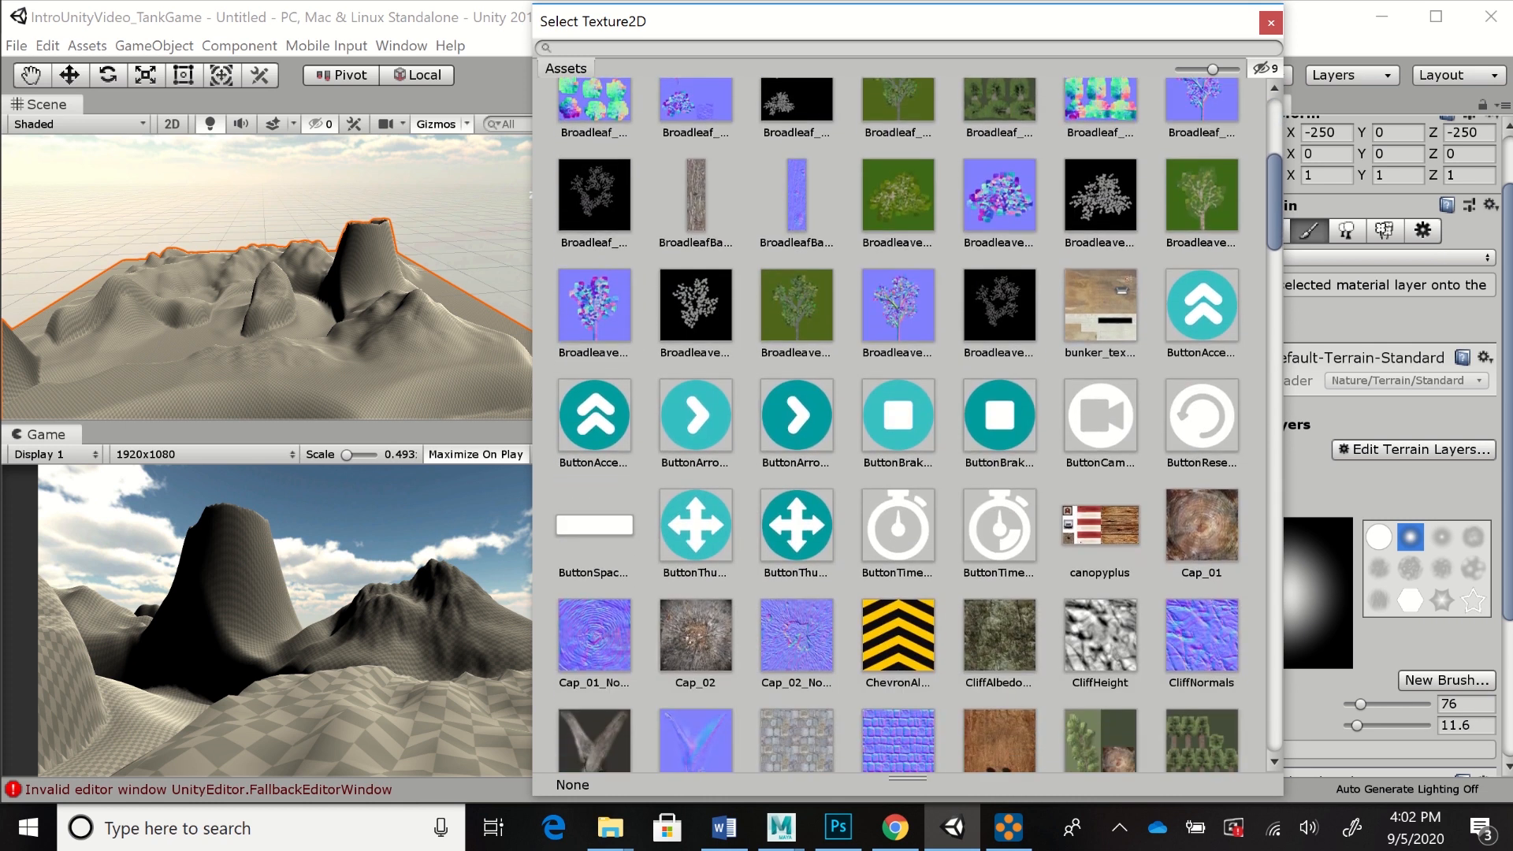
scroll(908, 424, "down", 12)
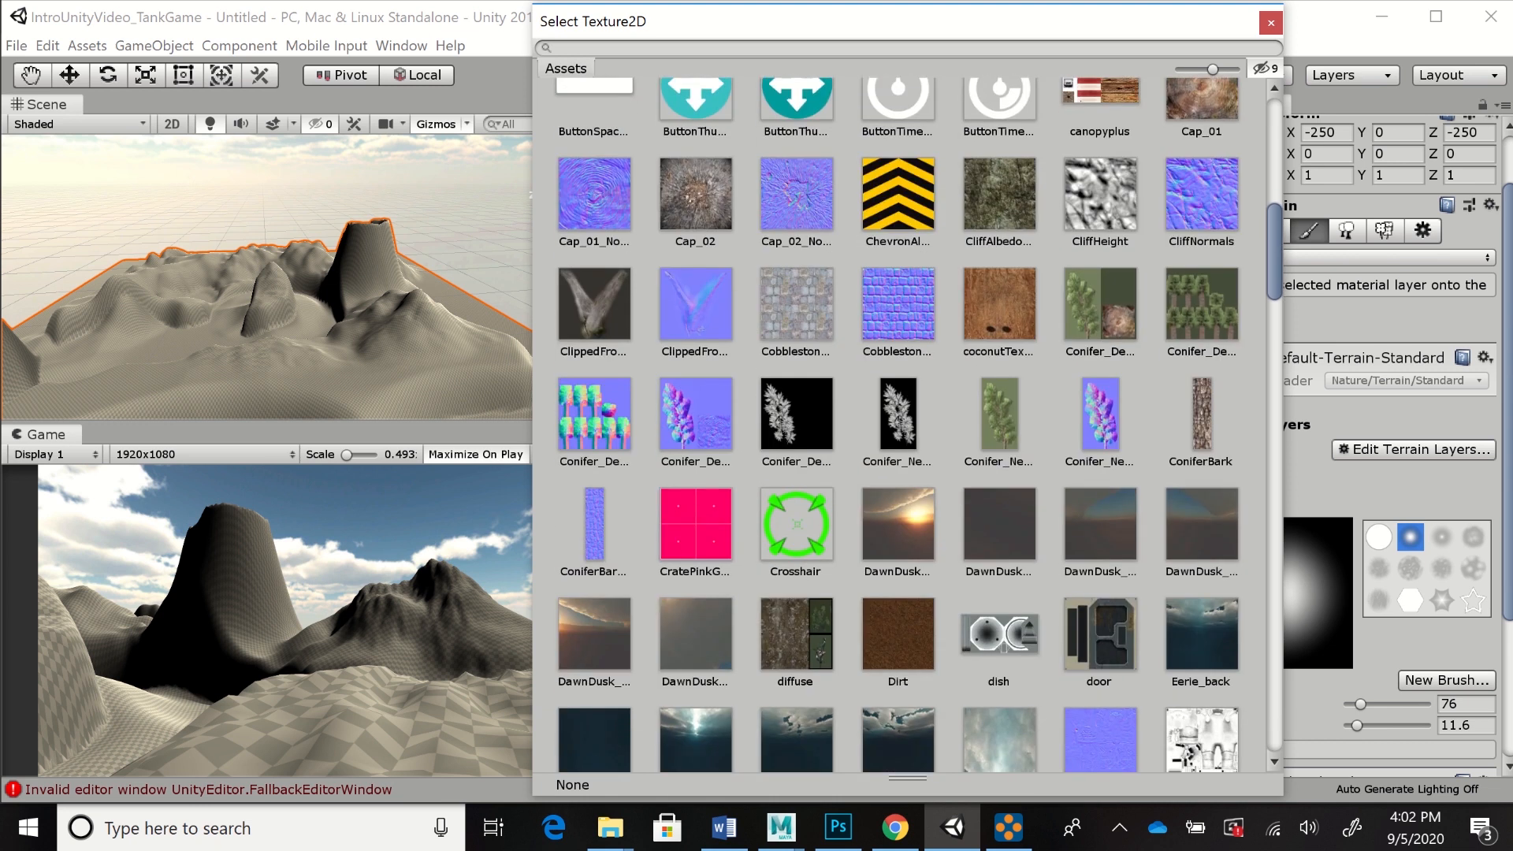
scroll(908, 424, "down", 3)
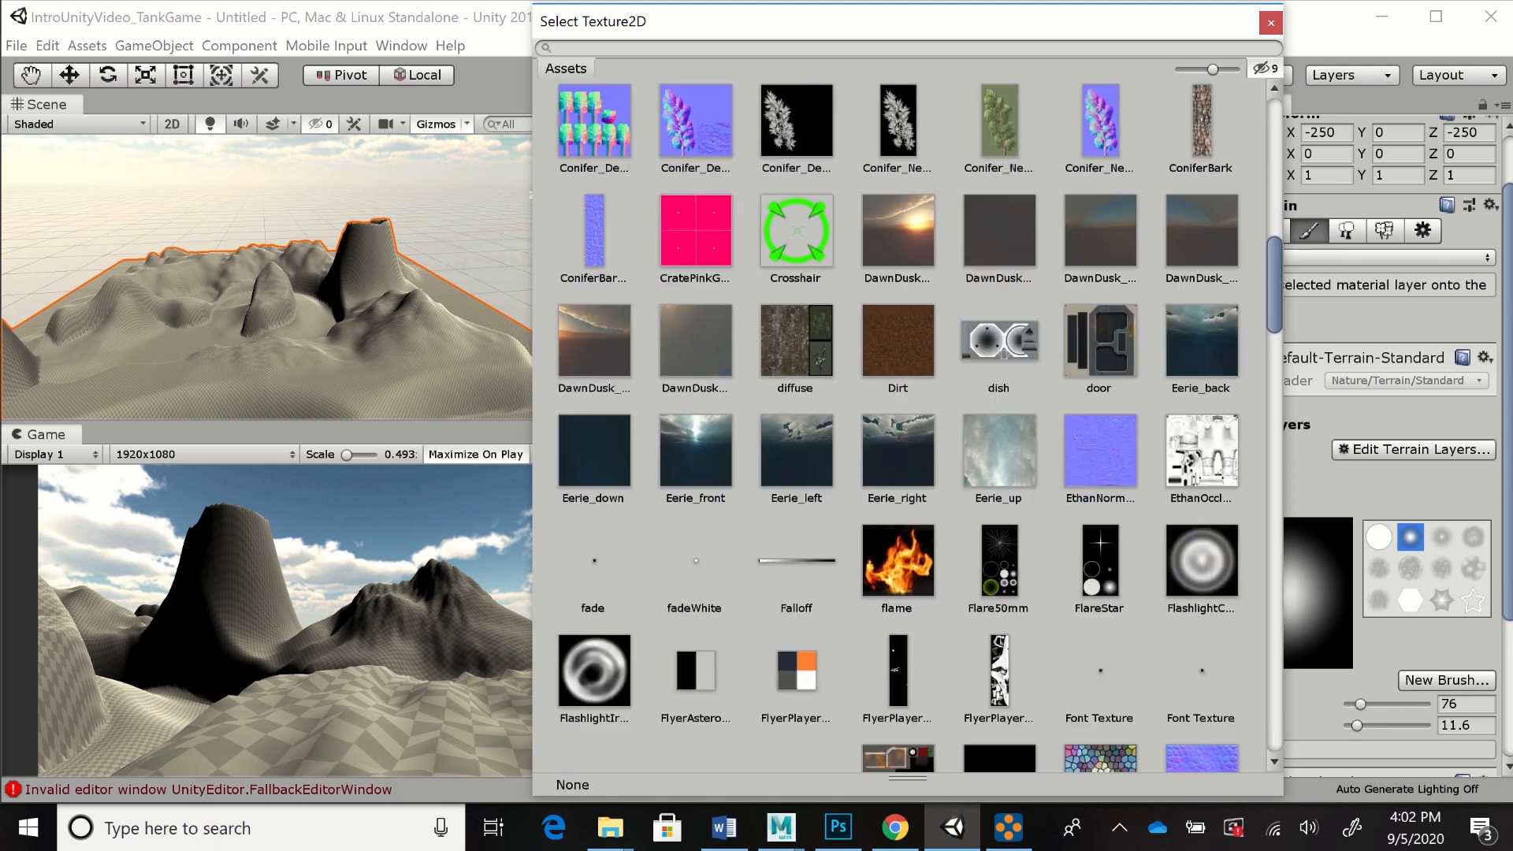
scroll(907, 424, "up", 6)
scroll(907, 424, "up", 3)
scroll(907, 424, "down", 20)
scroll(907, 424, "down", 20)
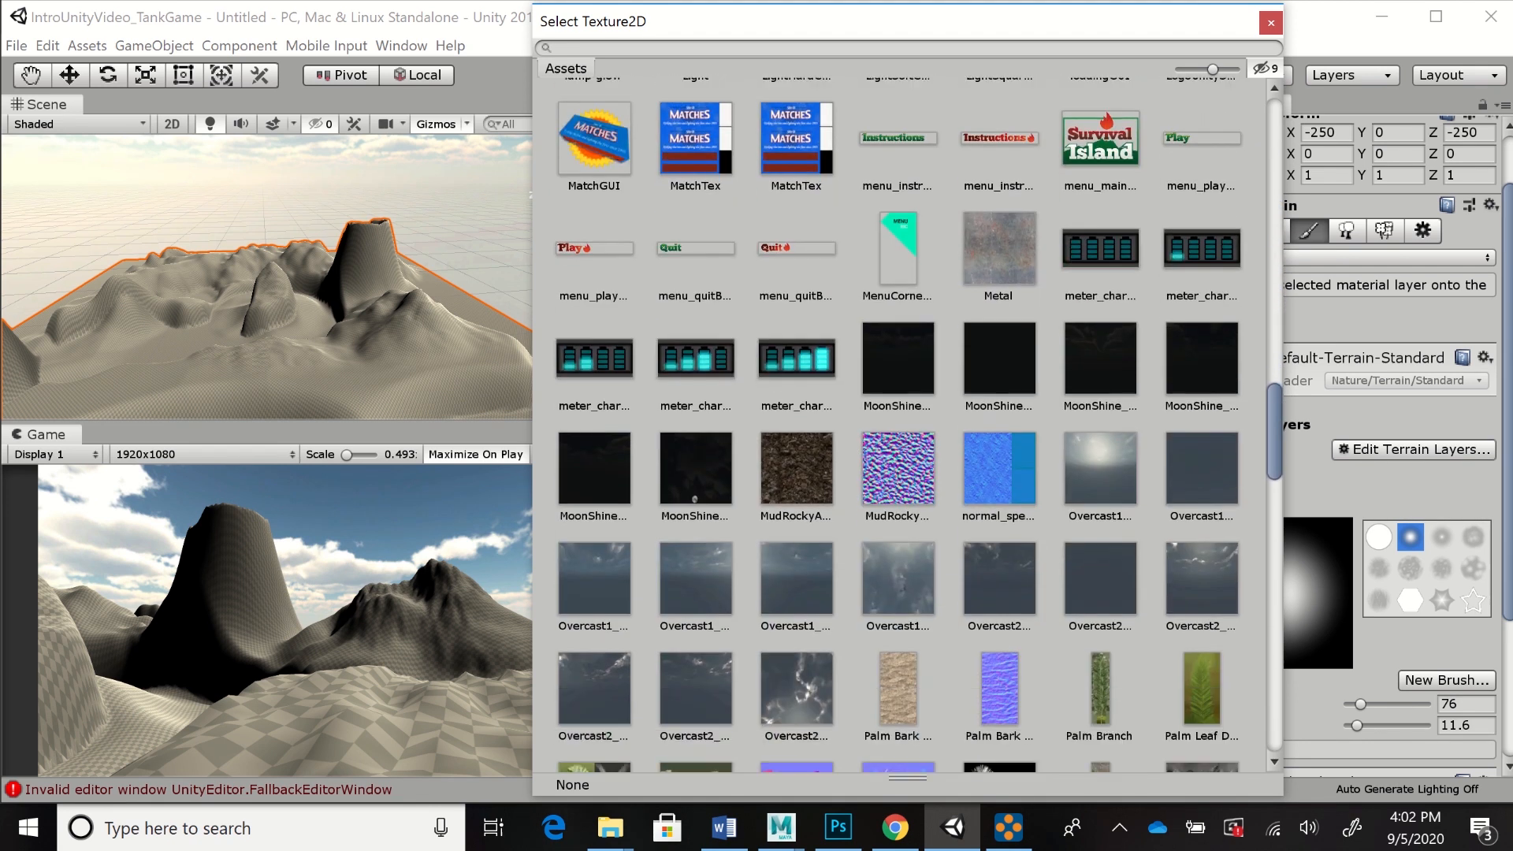
scroll(908, 424, "down", 18)
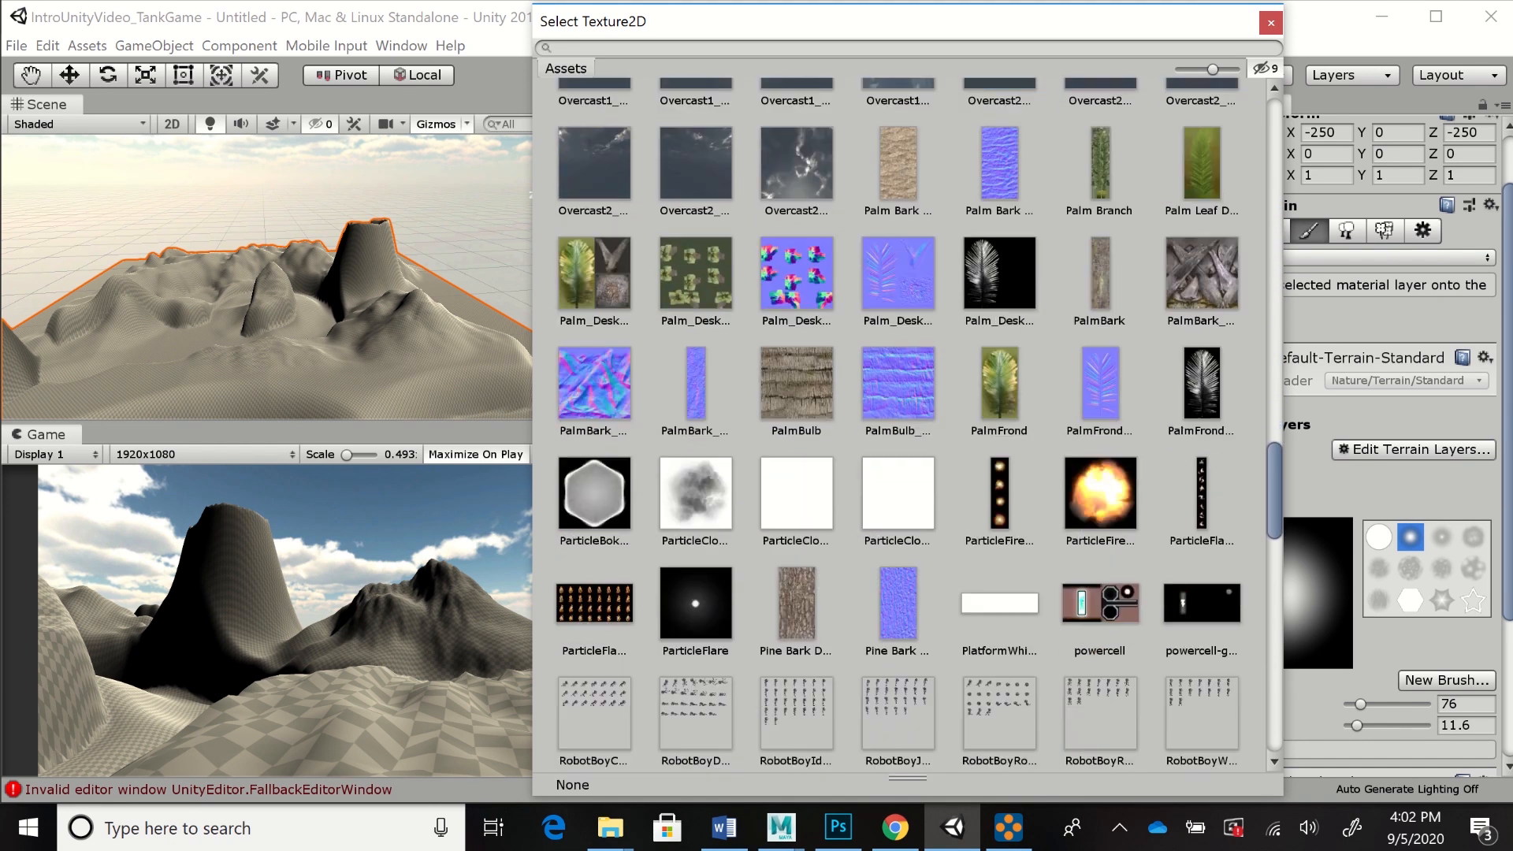
scroll(908, 424, "down", 1)
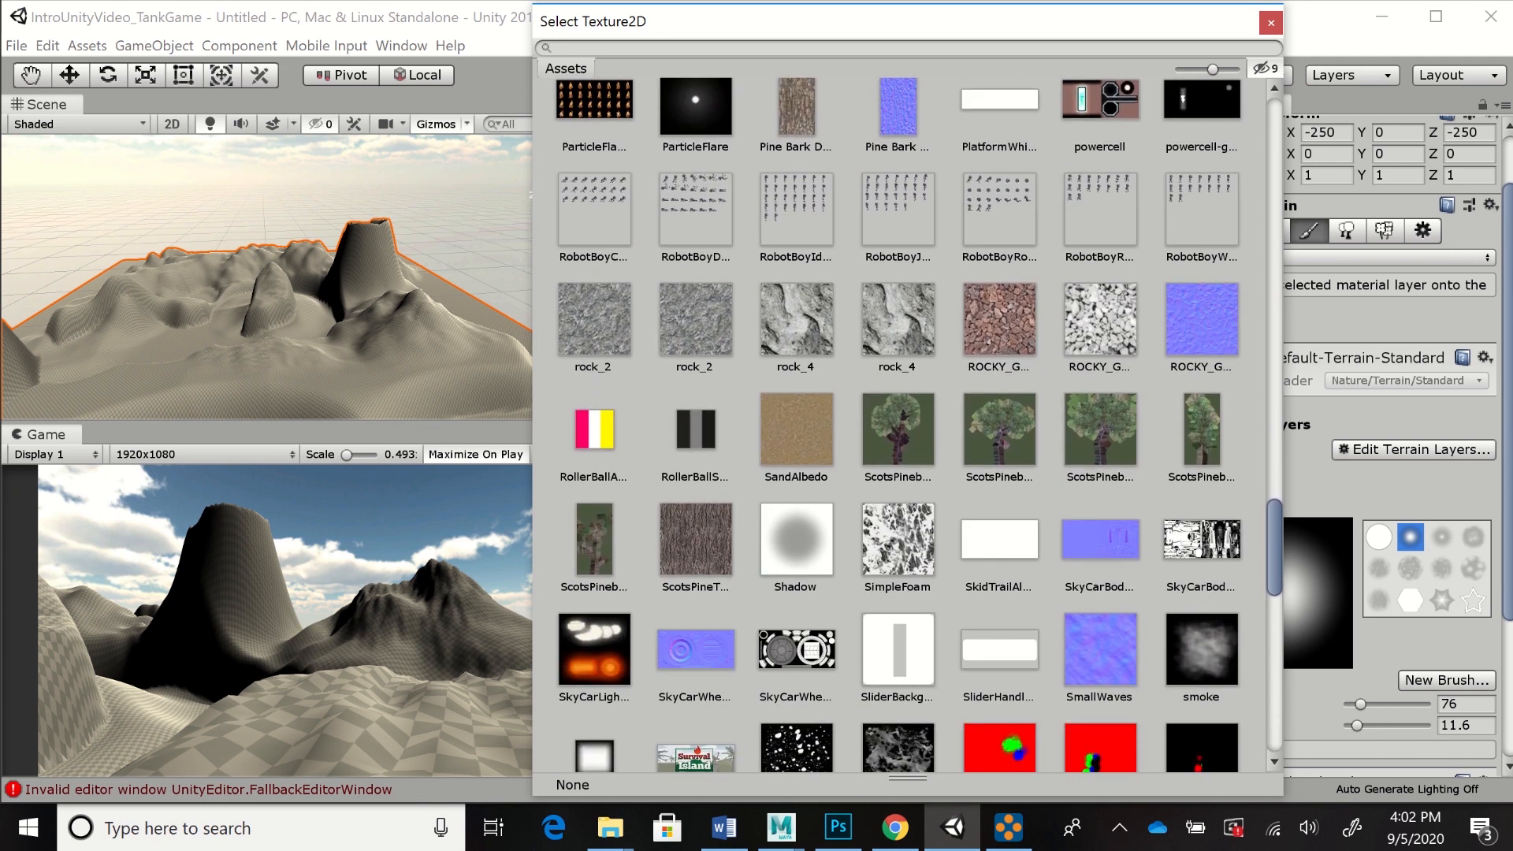
double_click(796, 429)
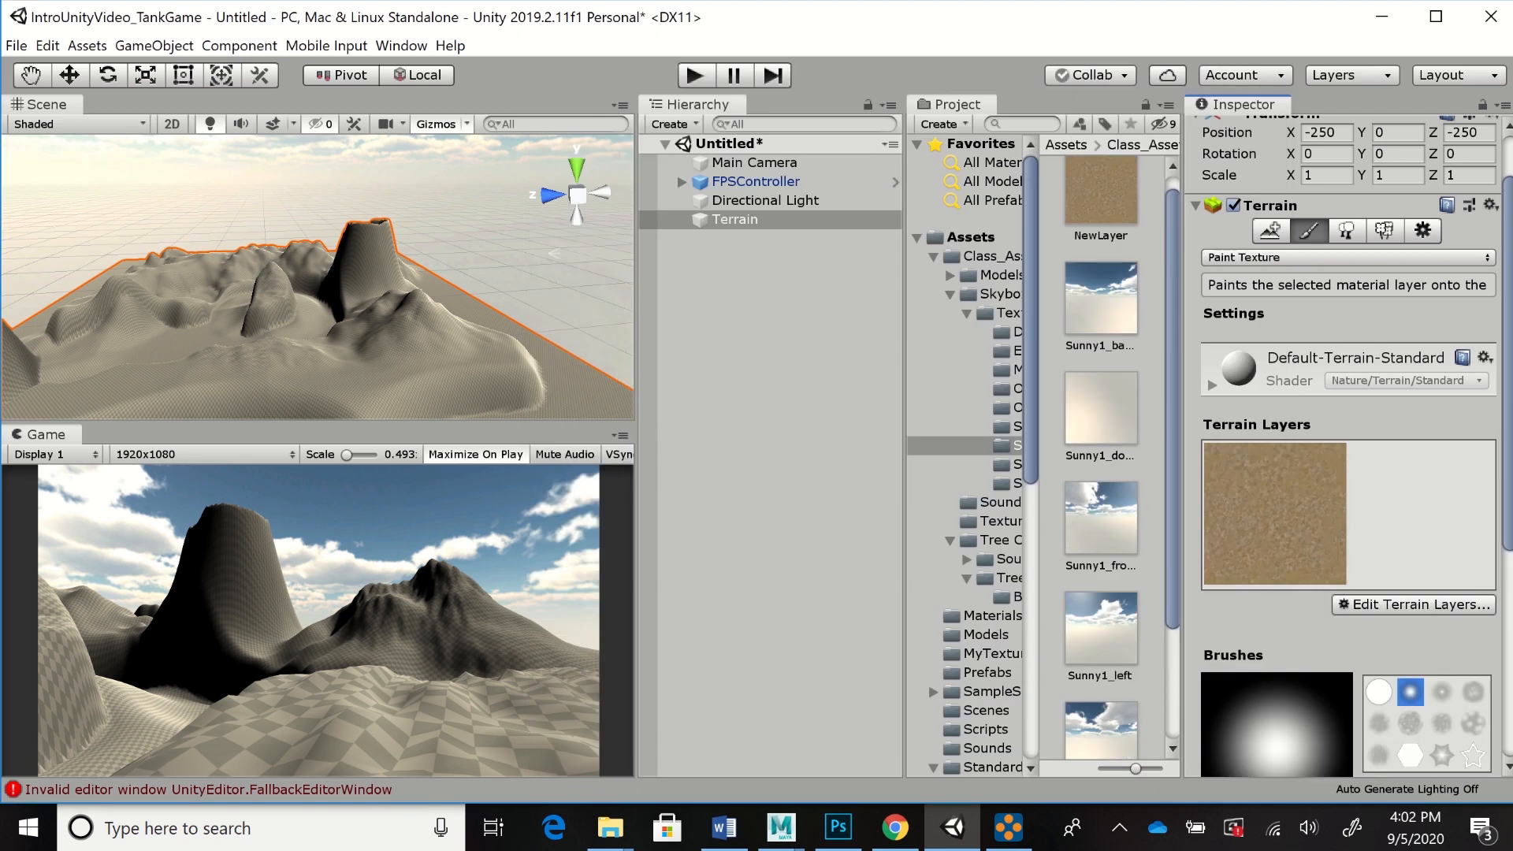
Show the whole terrain from directly above in the Scene view
scroll(1348, 445, "down", 3)
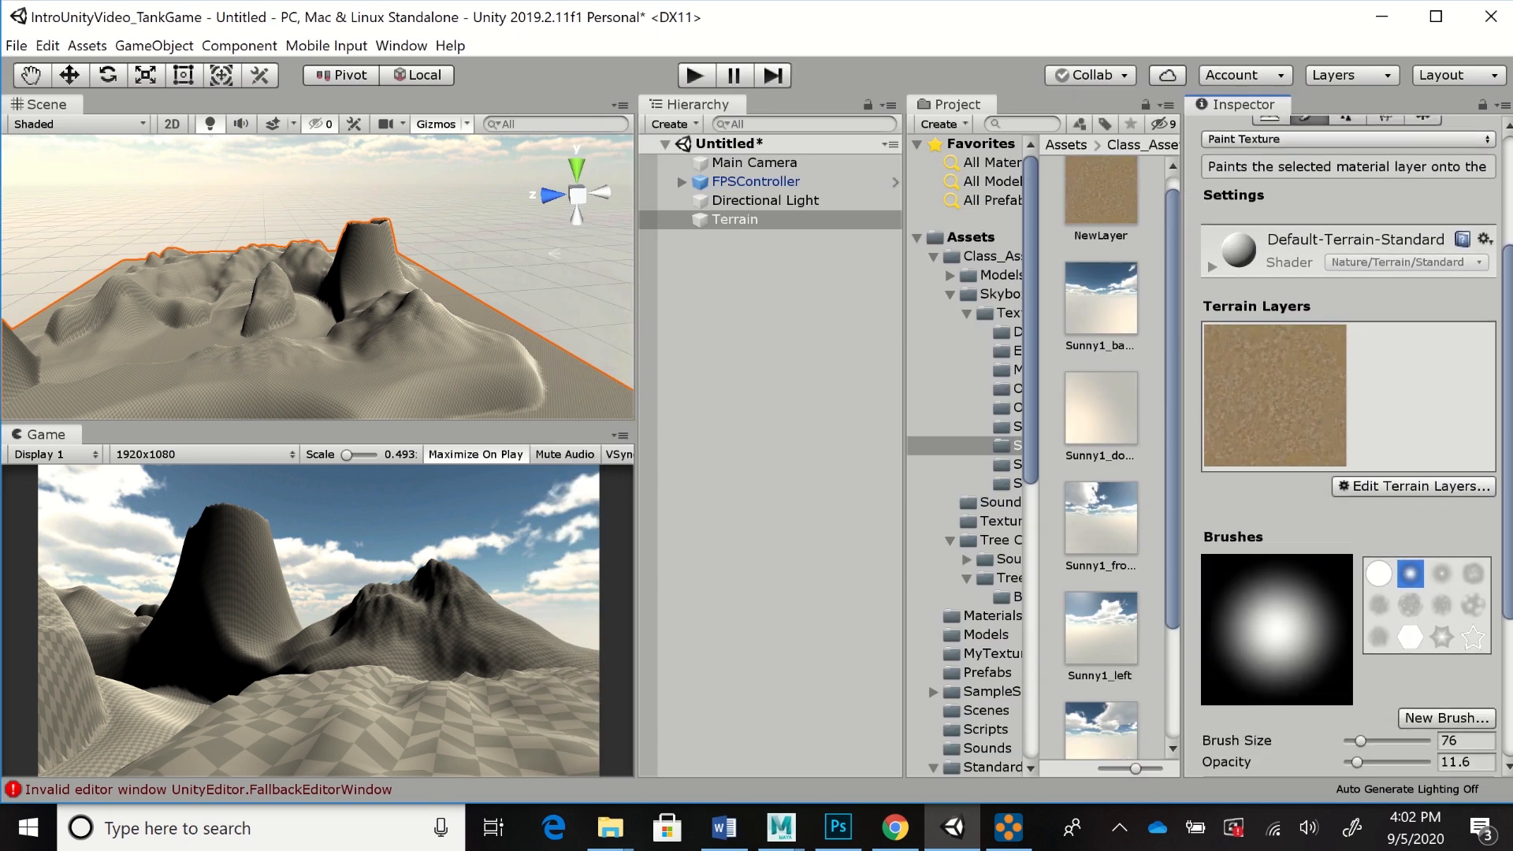
scroll(1348, 445, "down", 3)
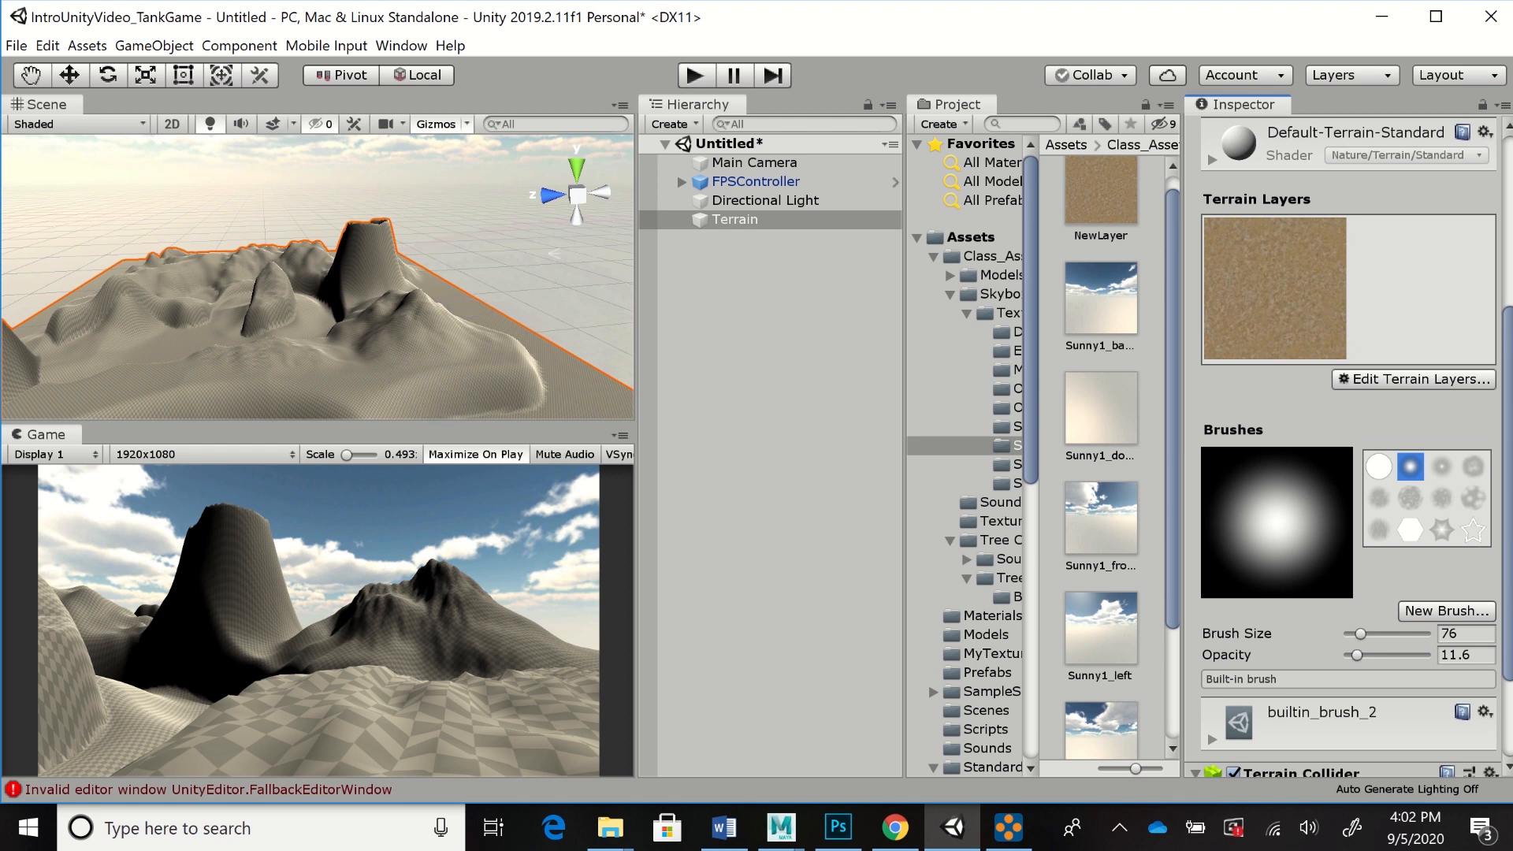
scroll(1348, 445, "down", 3)
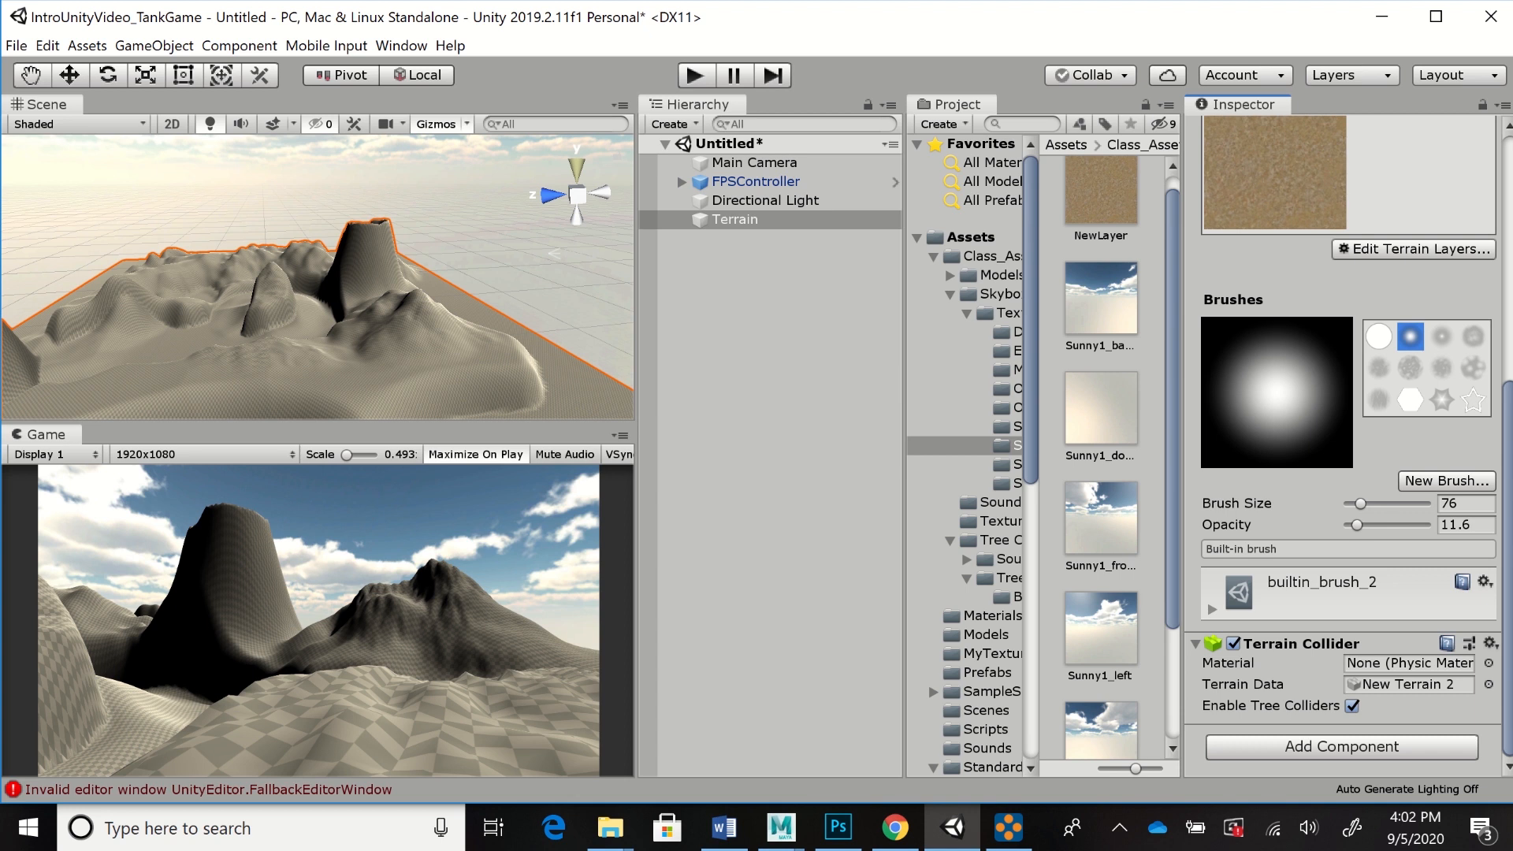
left_click(577, 168)
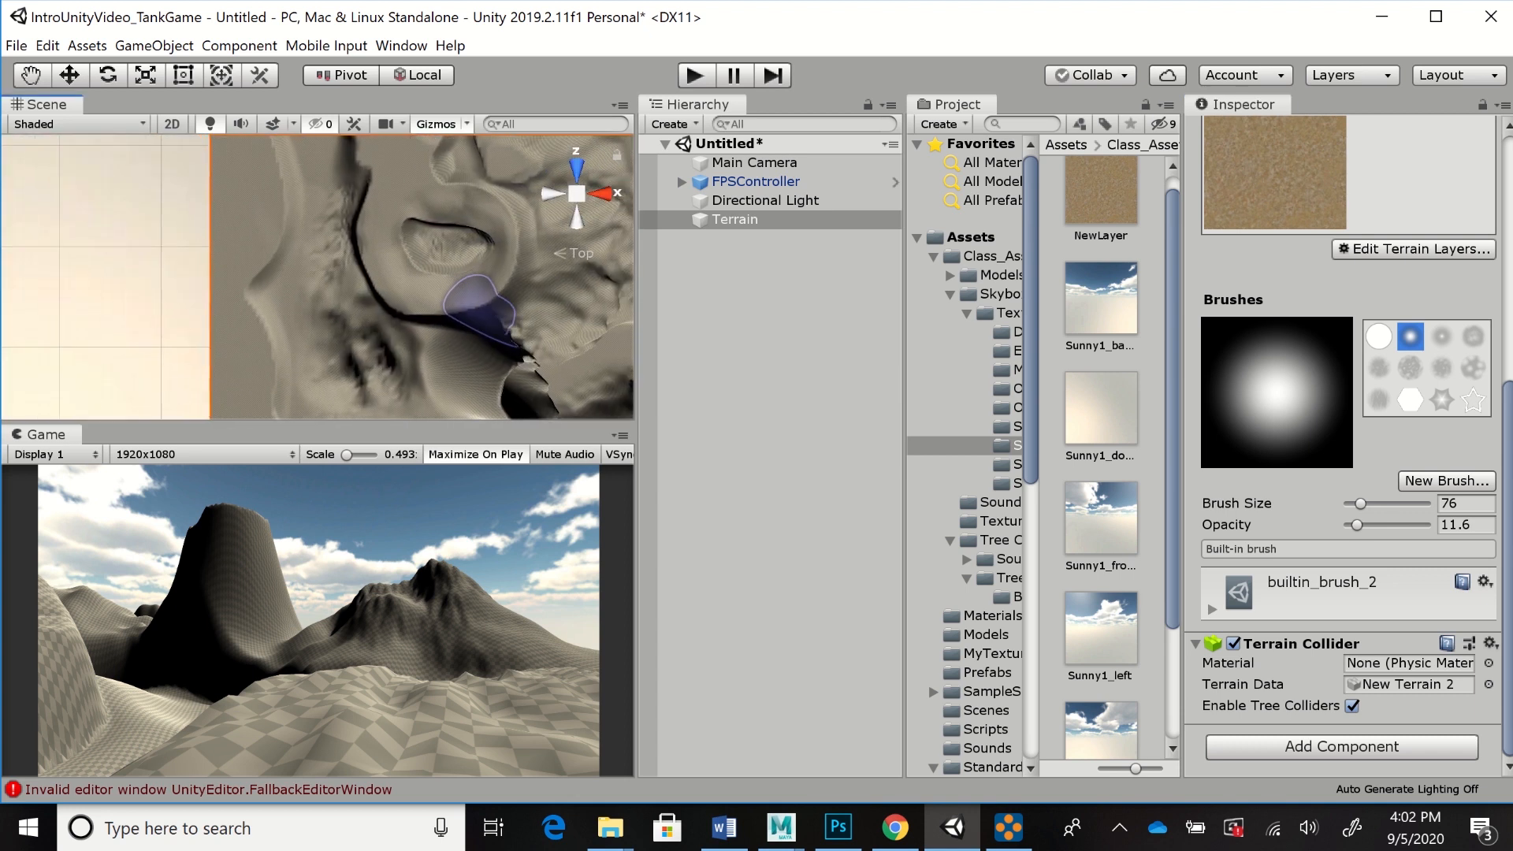
scroll(473, 304, "down", 6)
scroll(473, 300, "down", 2)
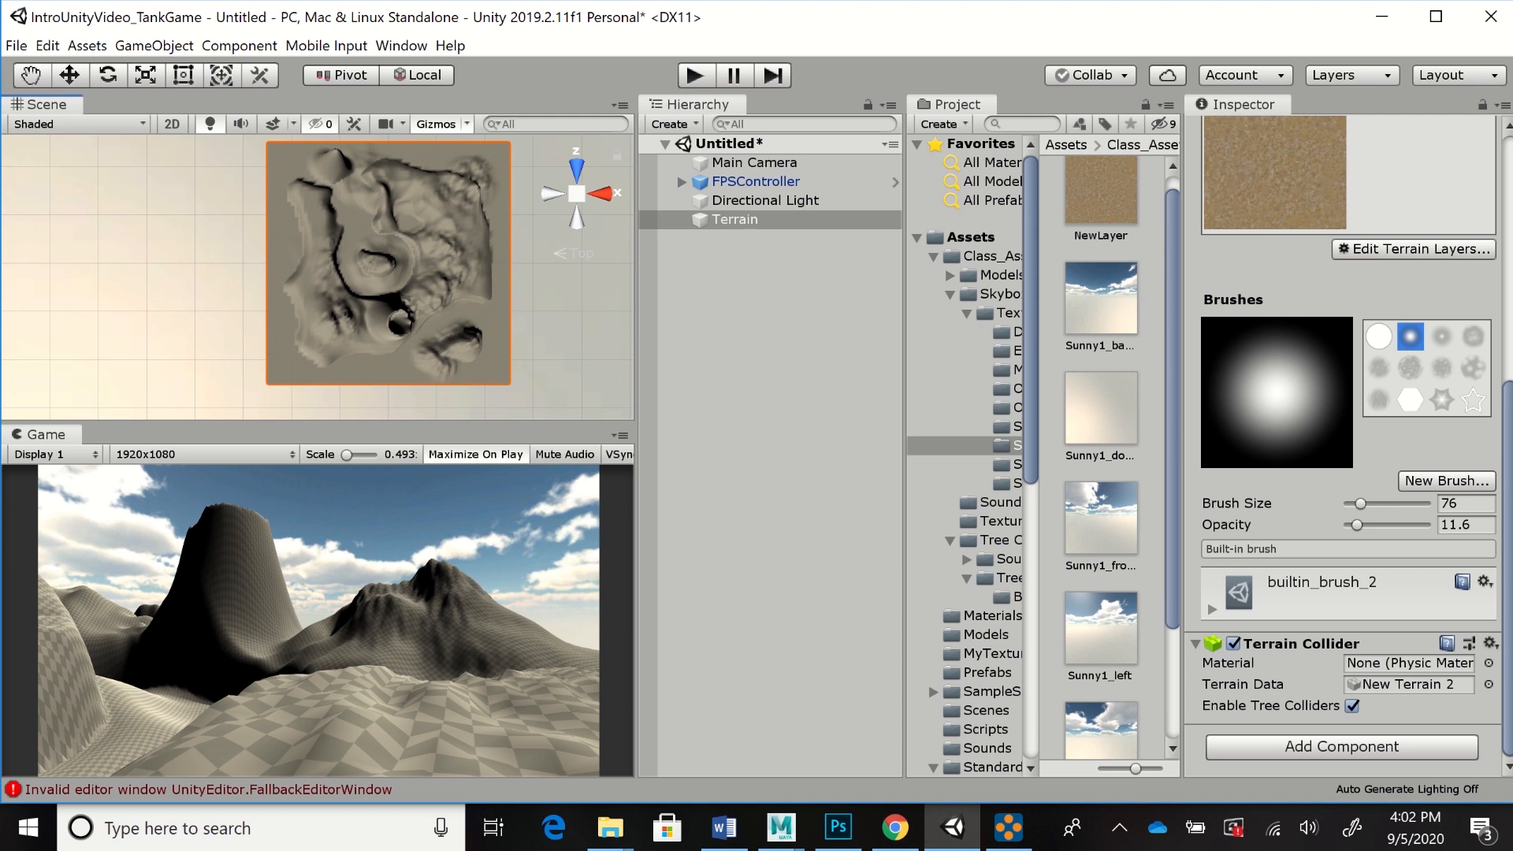
key("q")
scroll(439, 261, "up", 3)
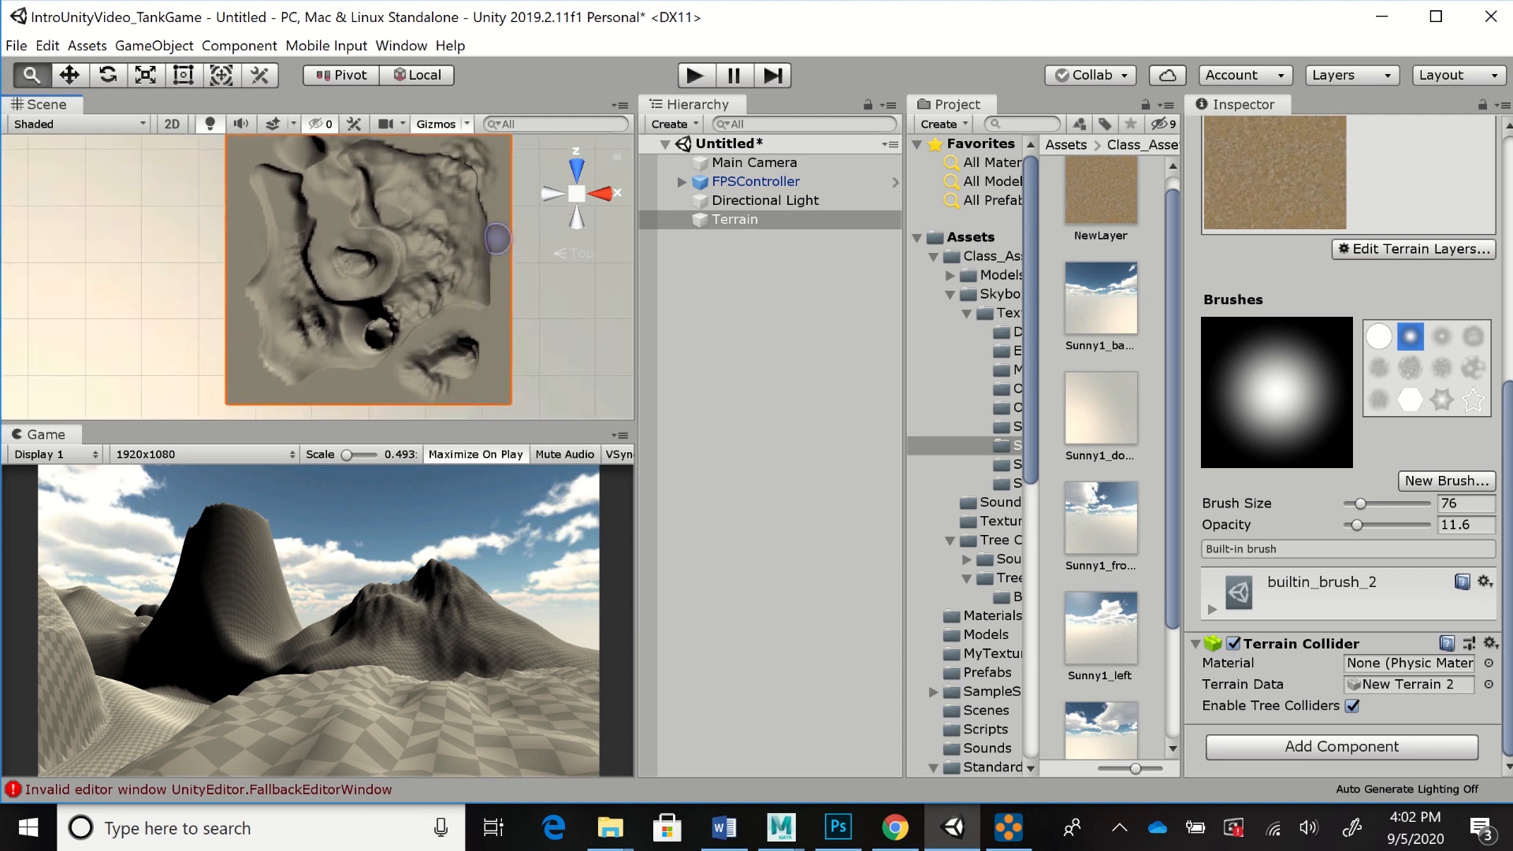
scroll(440, 261, "up", 2)
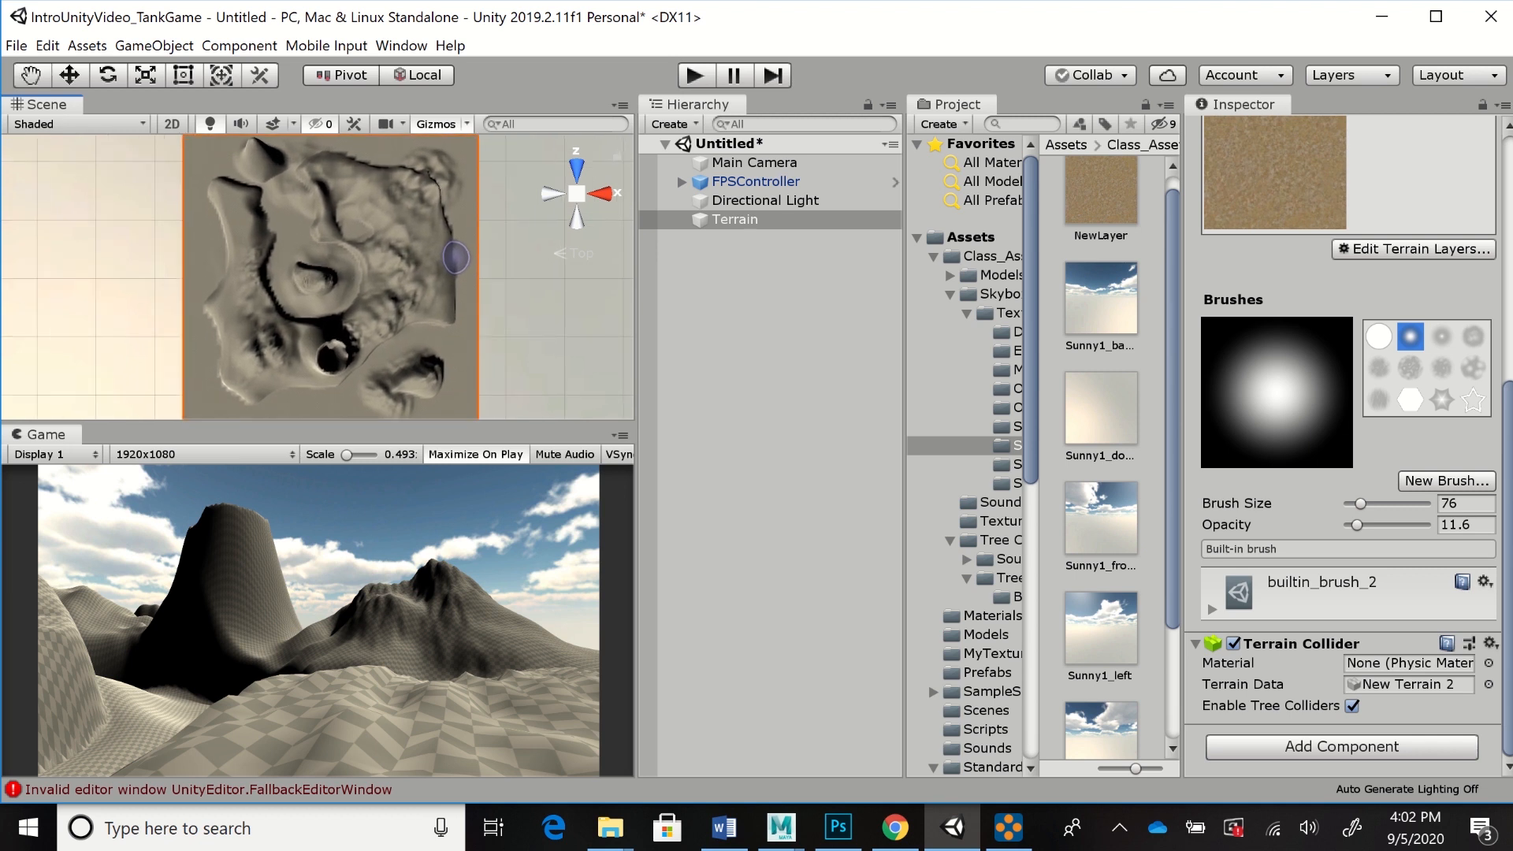
scroll(317, 277, "down", 1)
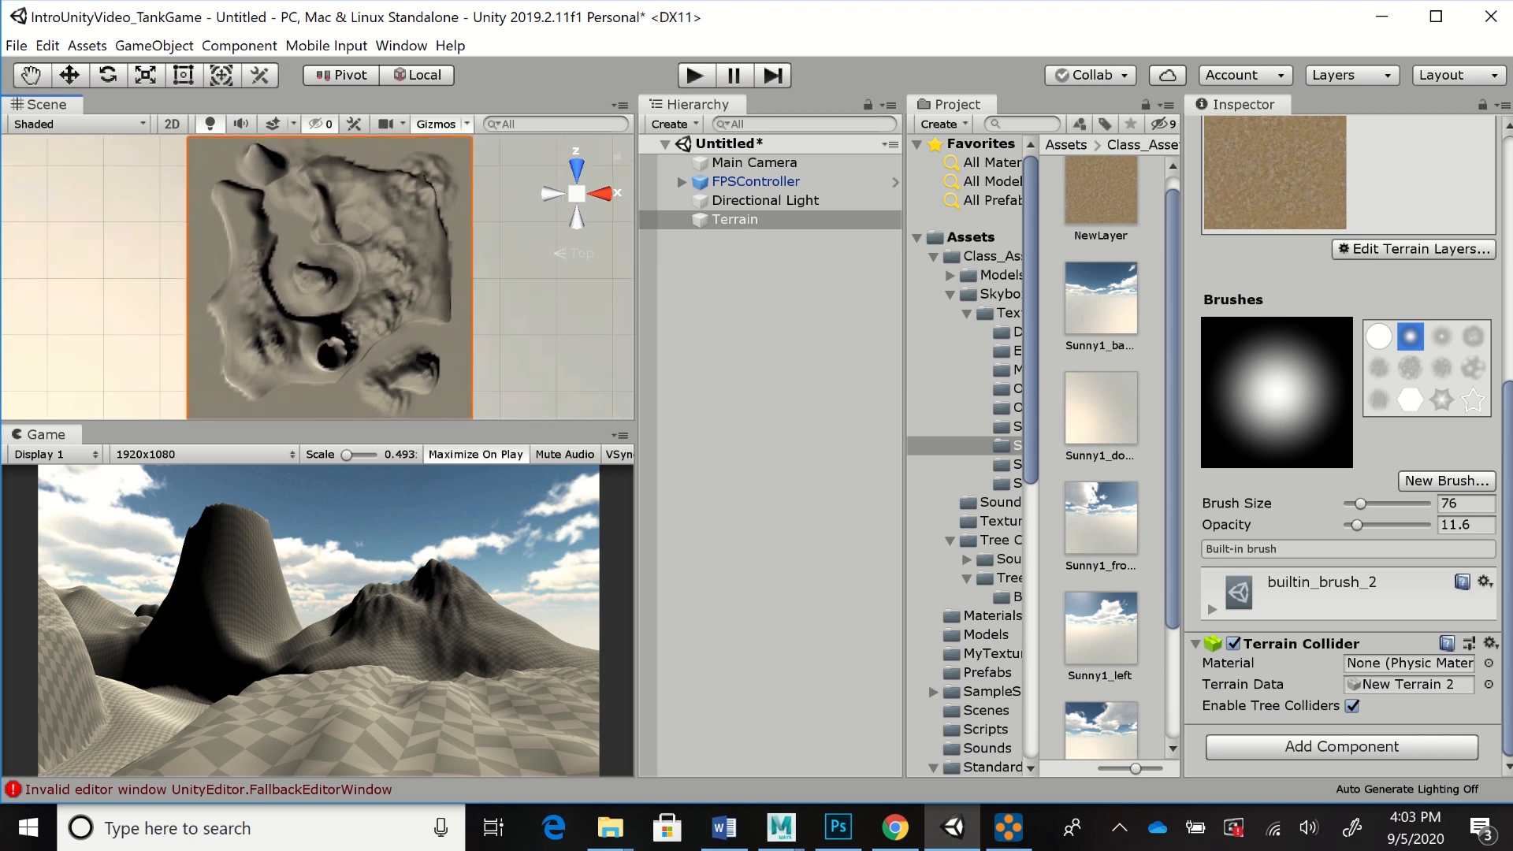
Select the sand layer, set the brush size to 381 and opacity to 100, and paint across the whole terrain
left_click(1274, 173)
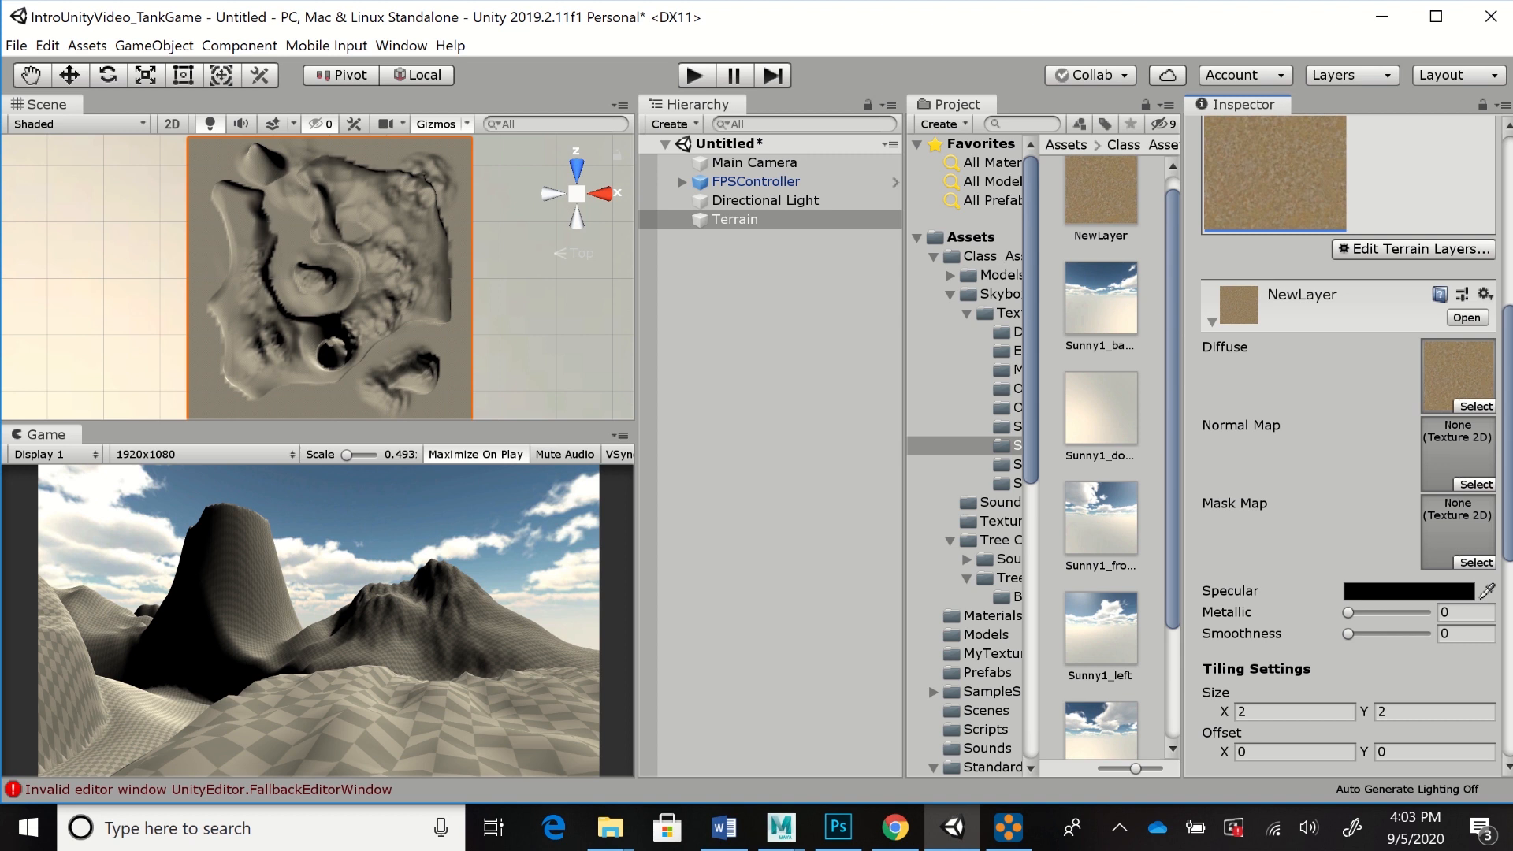
scroll(1348, 449, "down", 2)
scroll(1347, 449, "up", 3)
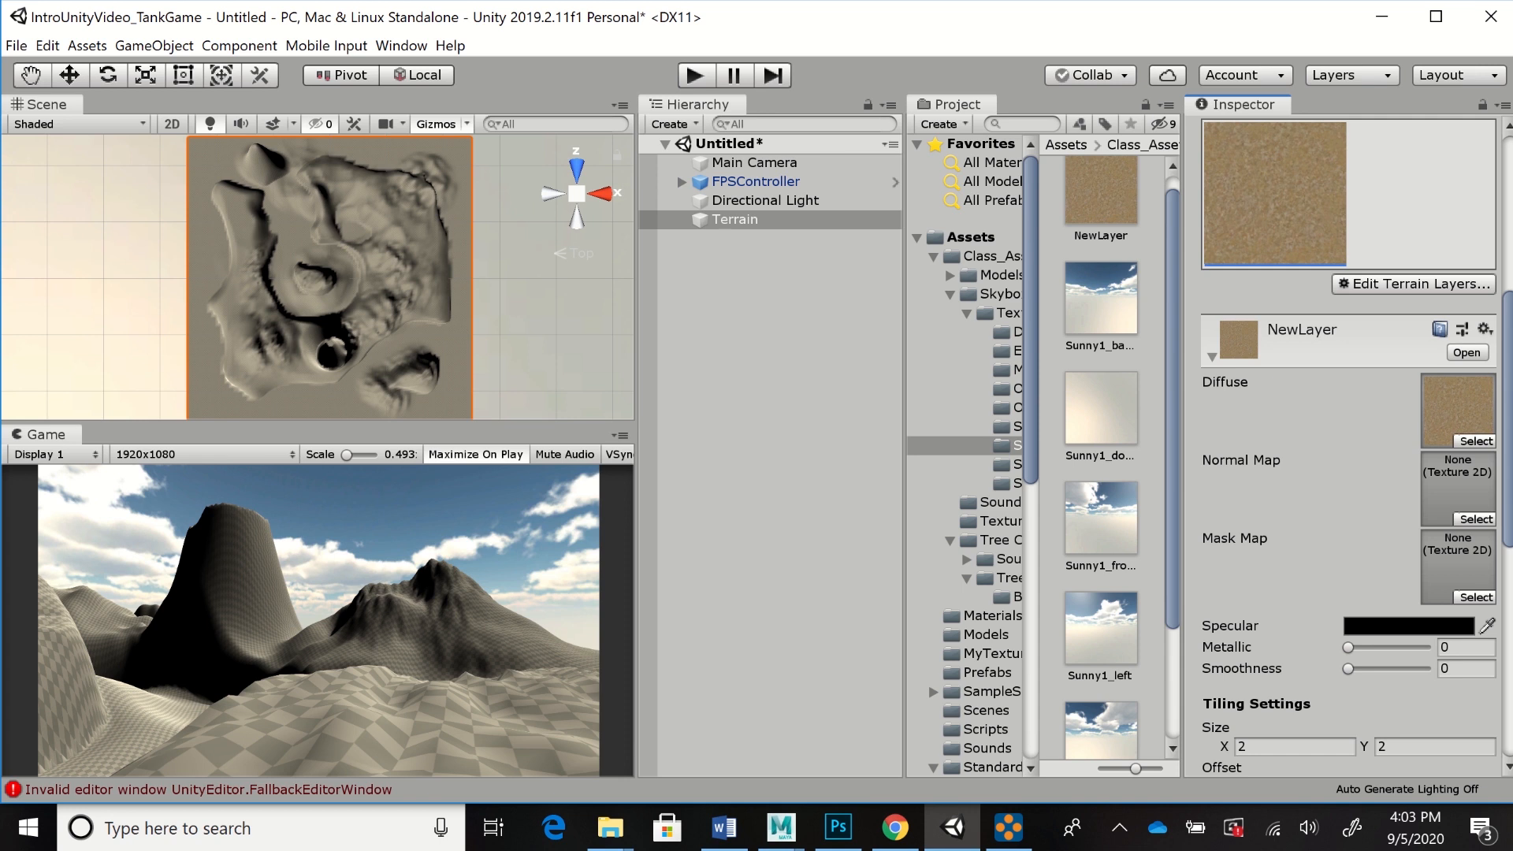
scroll(1347, 445, "down", 5)
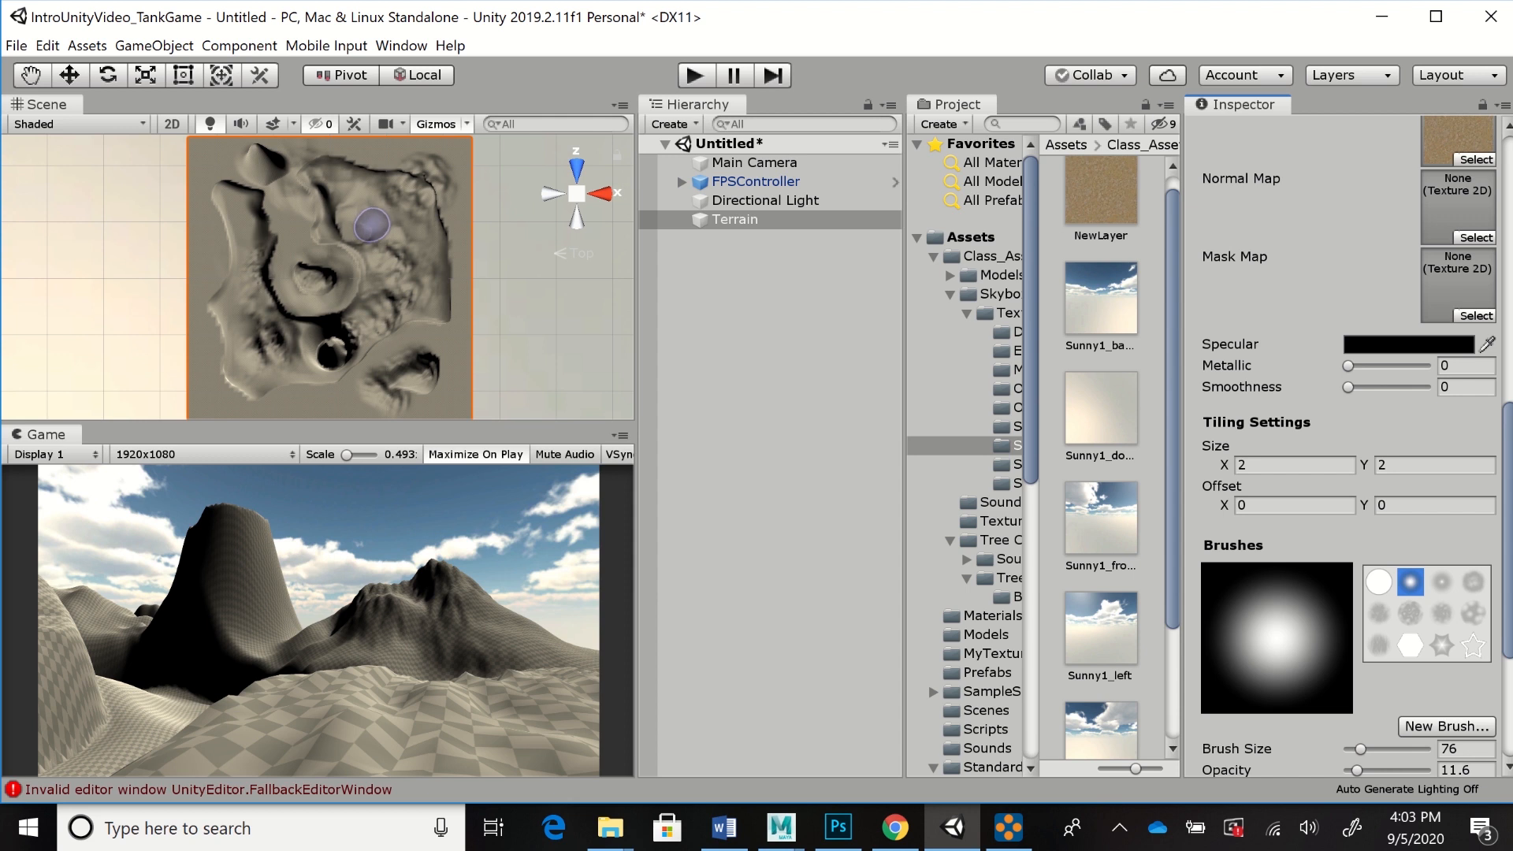
scroll(1339, 441, "down", 5)
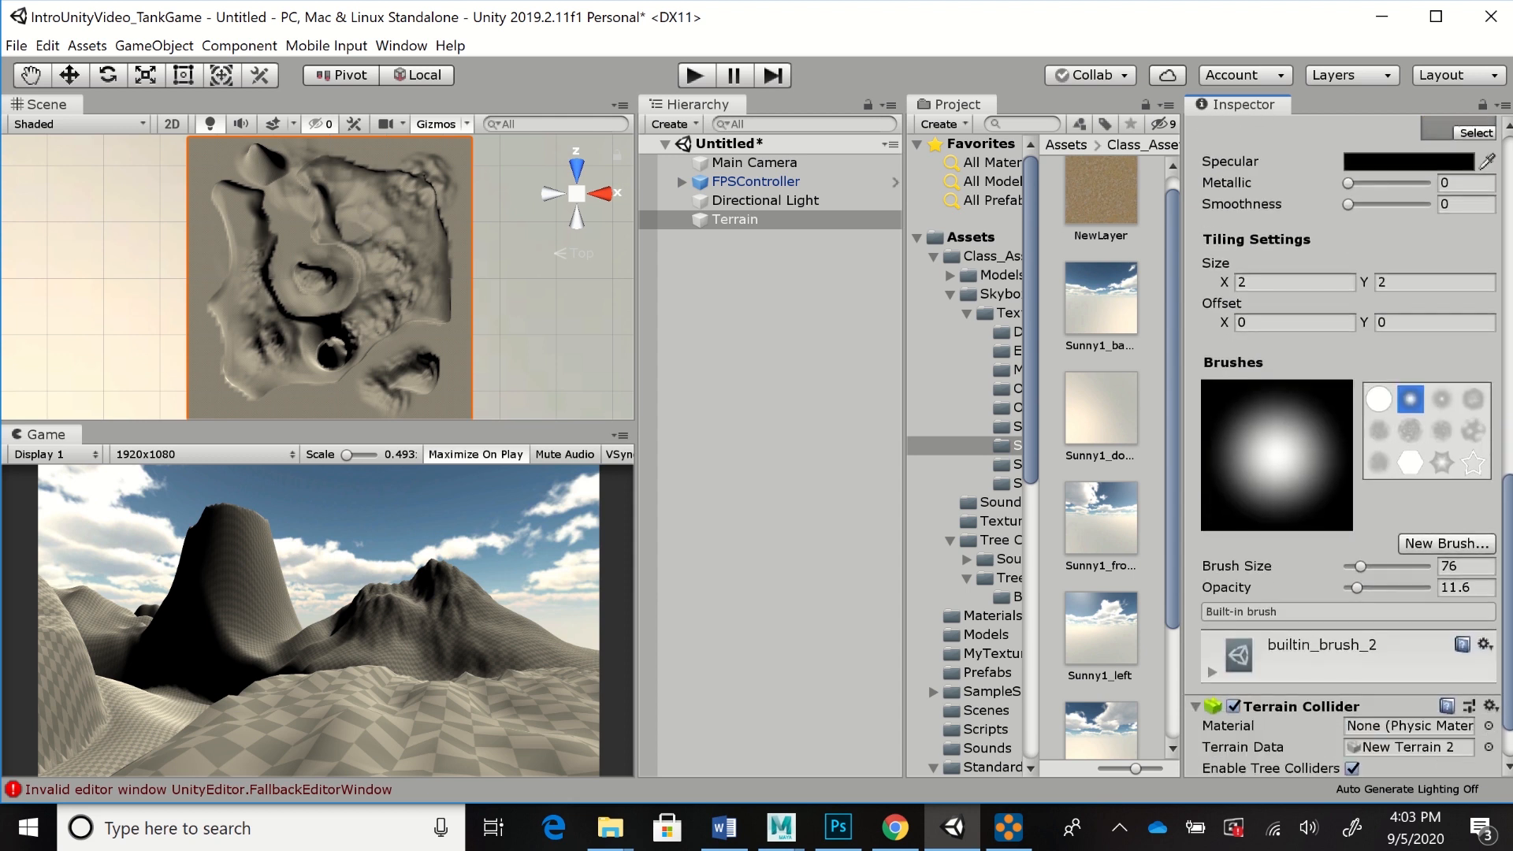
mouse_move(1360, 566)
left_mouse_down()
mouse_move(1411, 566)
mouse_move(1428, 588)
left_mouse_up()
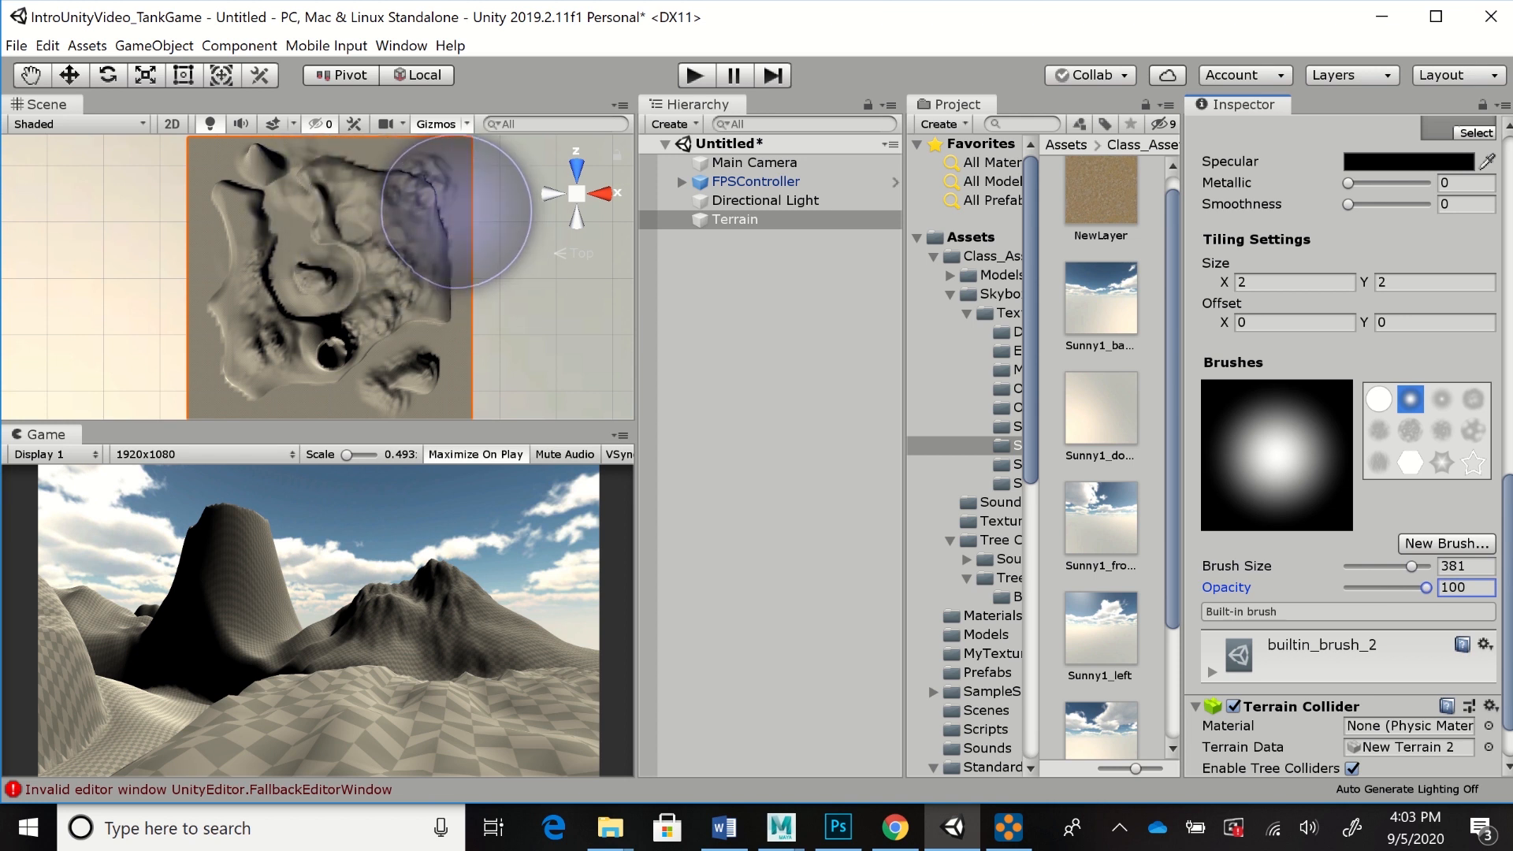
mouse_move(465, 214)
left_mouse_down()
mouse_move(327, 195)
mouse_move(323, 338)
mouse_move(465, 363)
mouse_move(236, 402)
mouse_move(255, 418)
left_mouse_up()
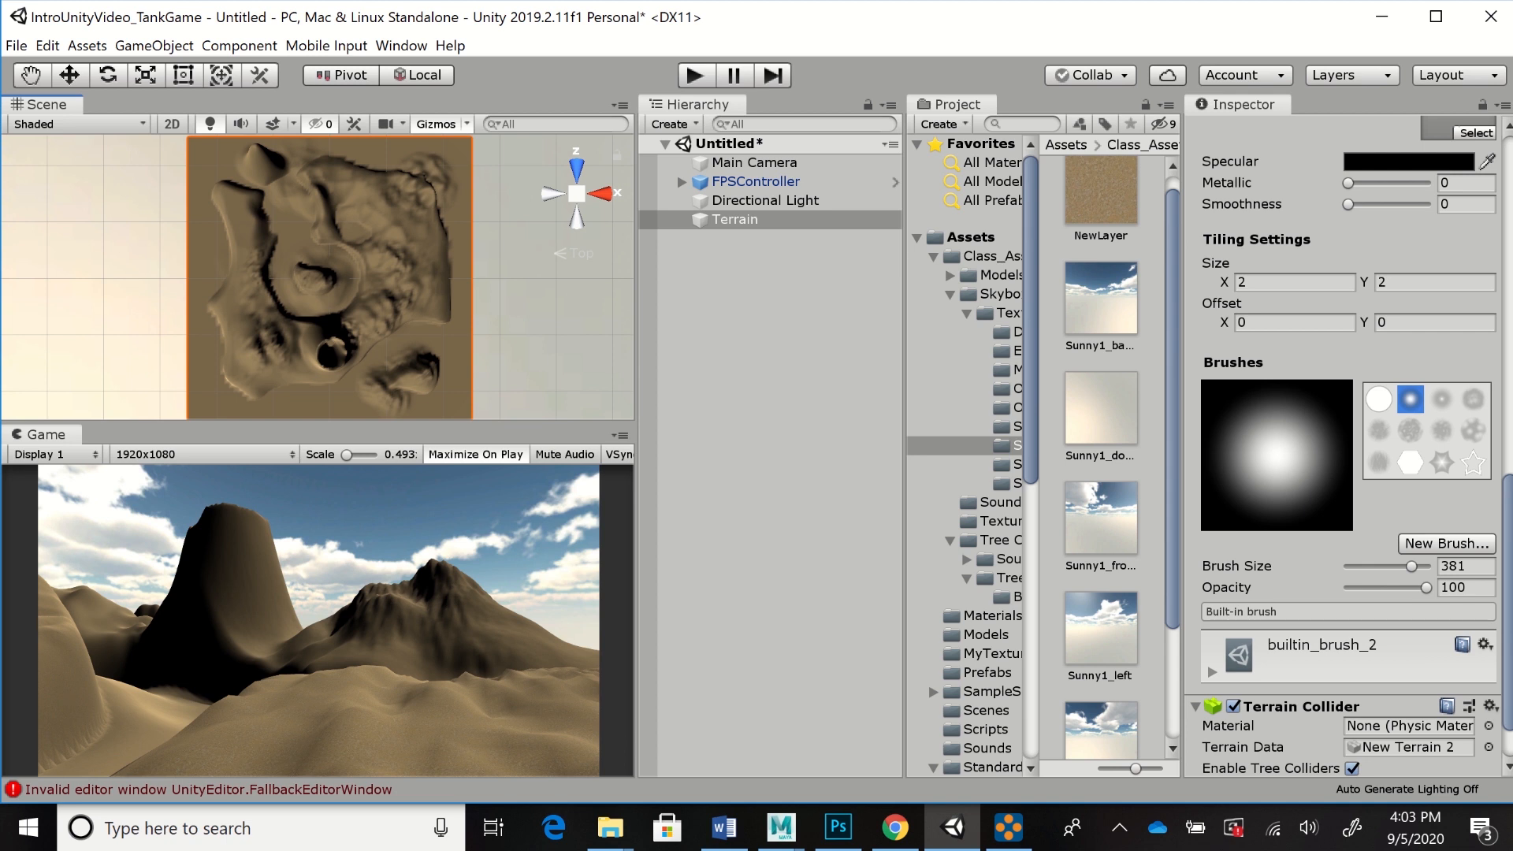
Set the sand layer's tiling size to 20 in both X and Y
left_click(1277, 282)
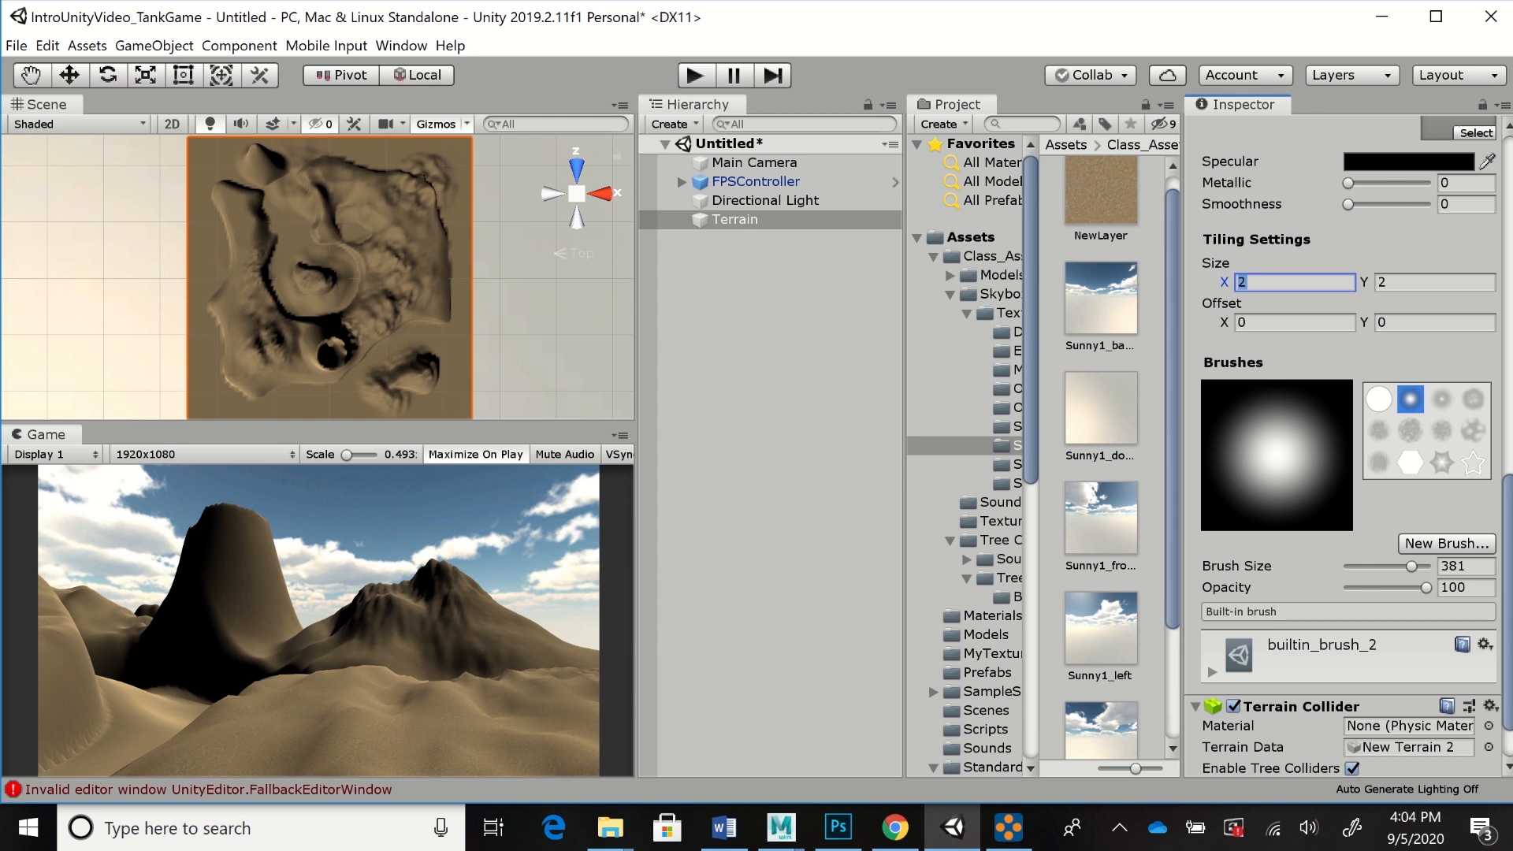
type("20")
key("Tab")
type("20")
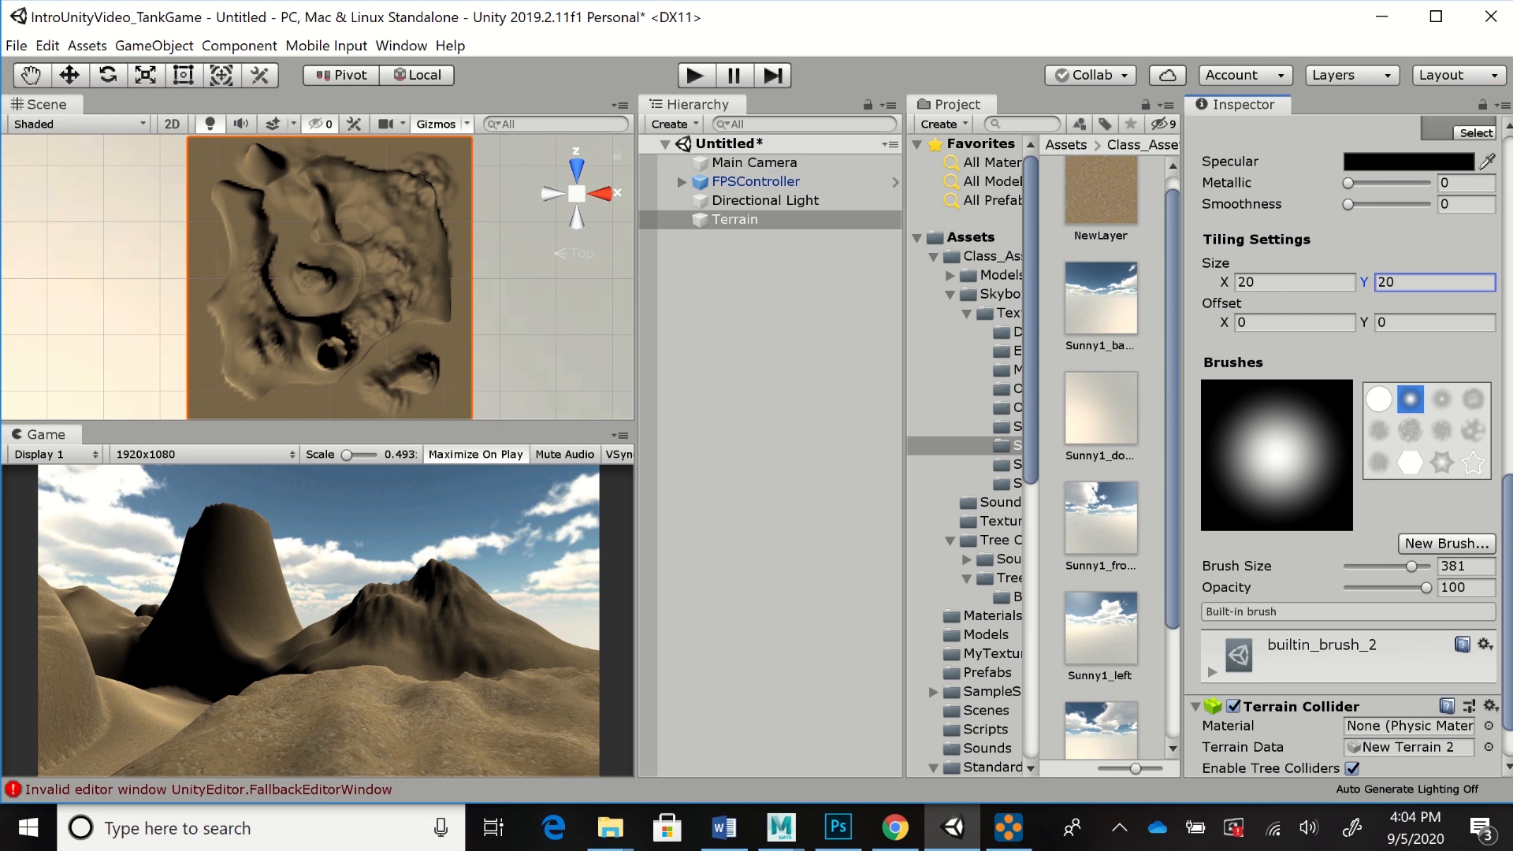
Play-test the scene to check the sand texture from ground level, stop it and reselect the Terrain
left_click(695, 75)
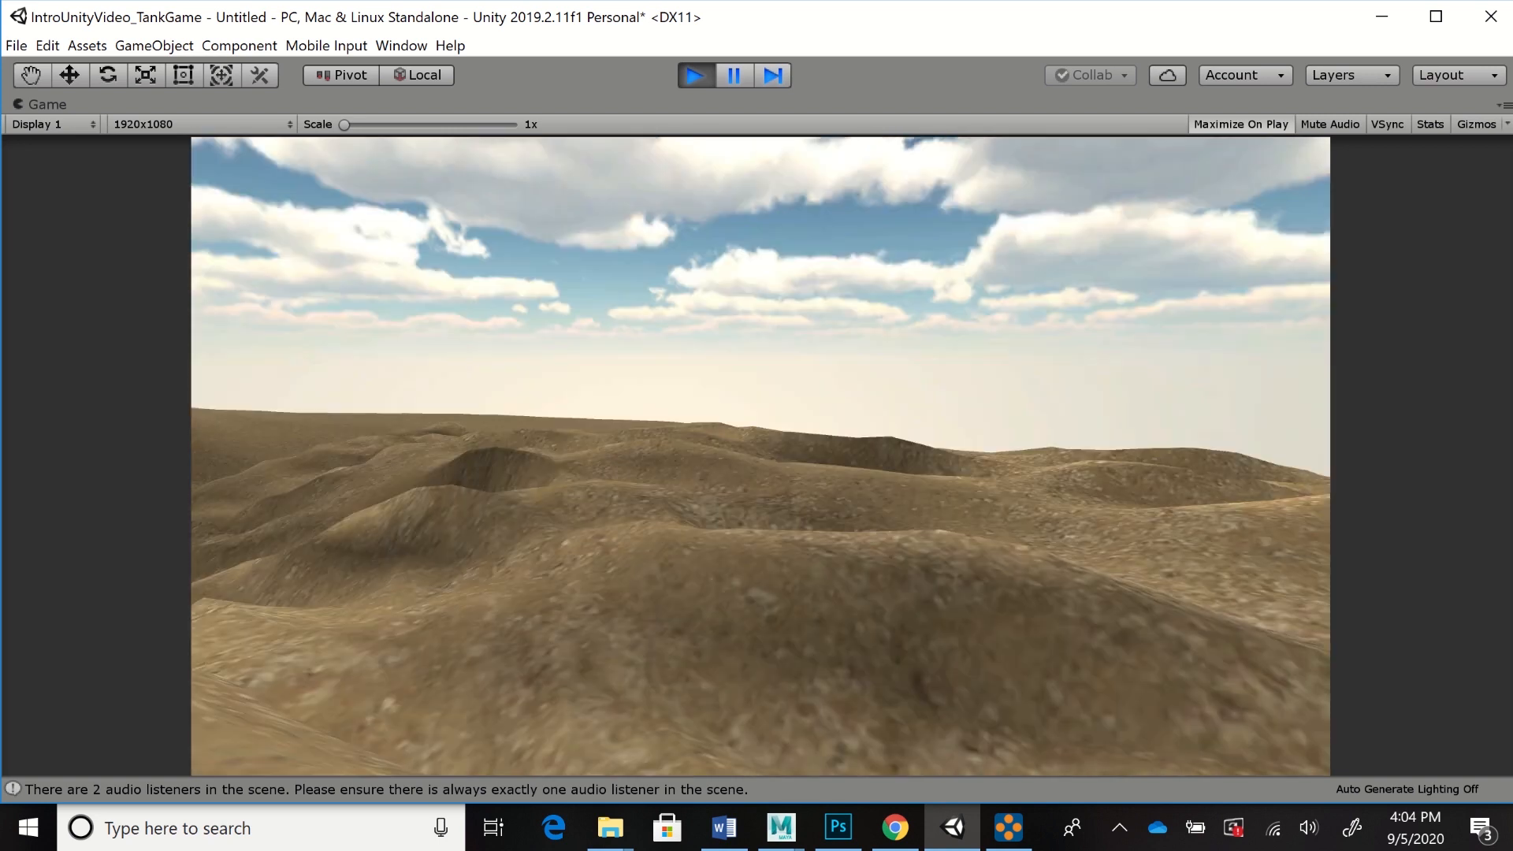
key("ctrl+p")
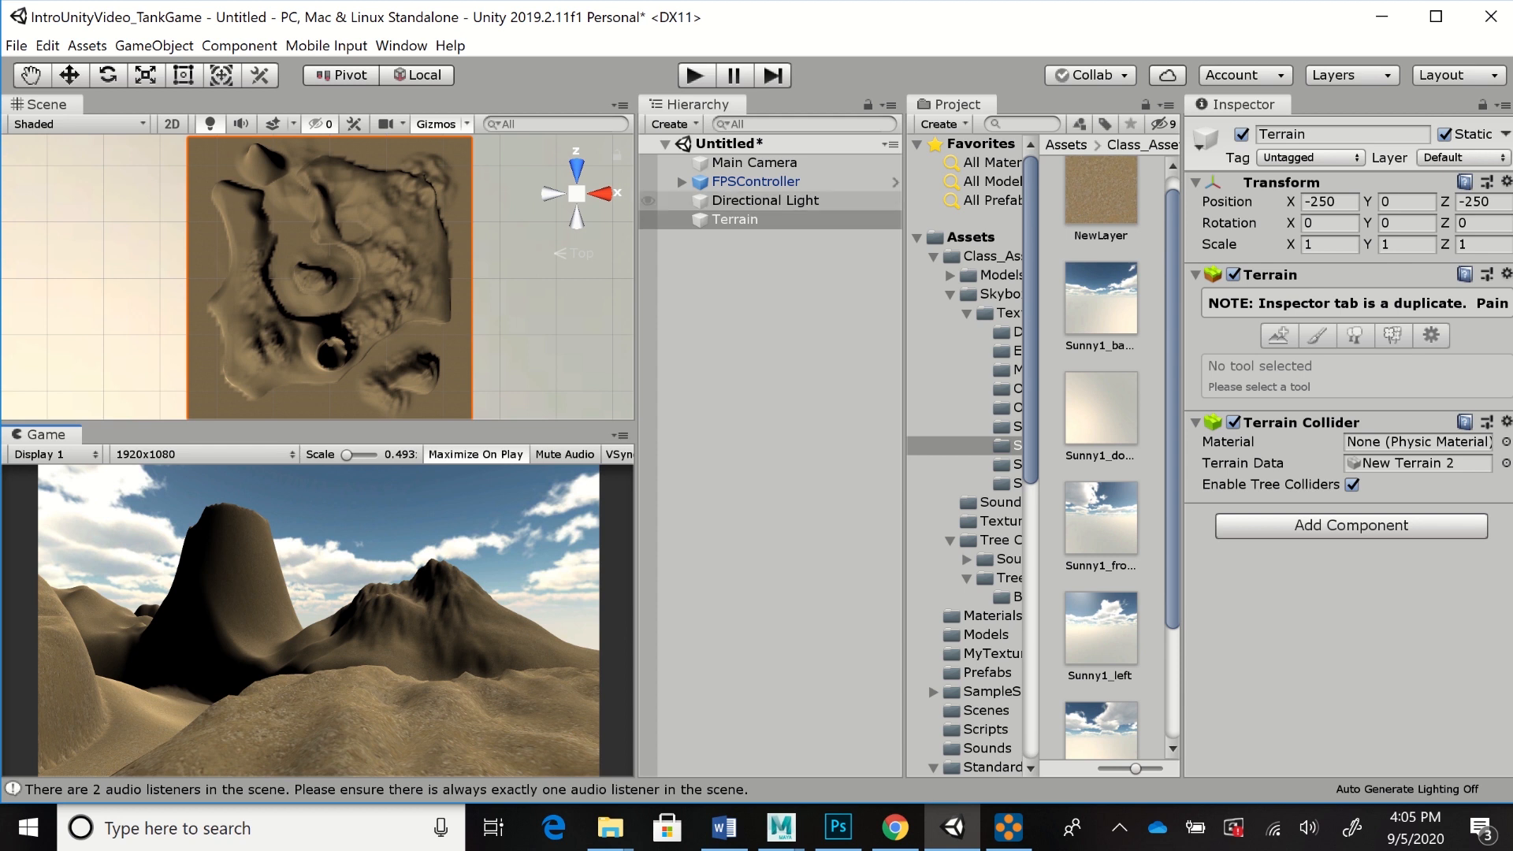
left_click(765, 201)
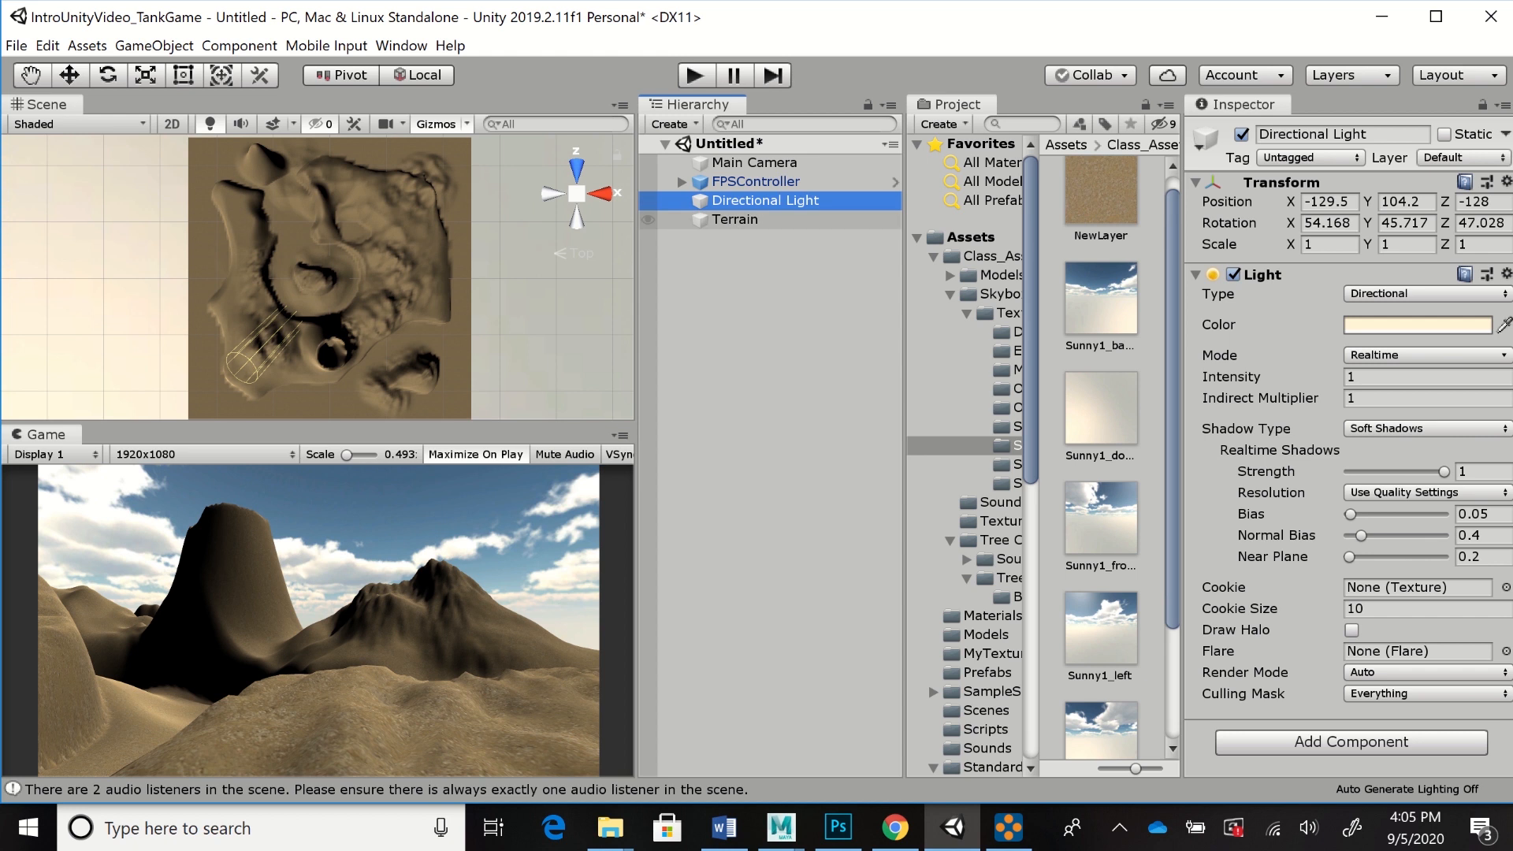
left_click(734, 220)
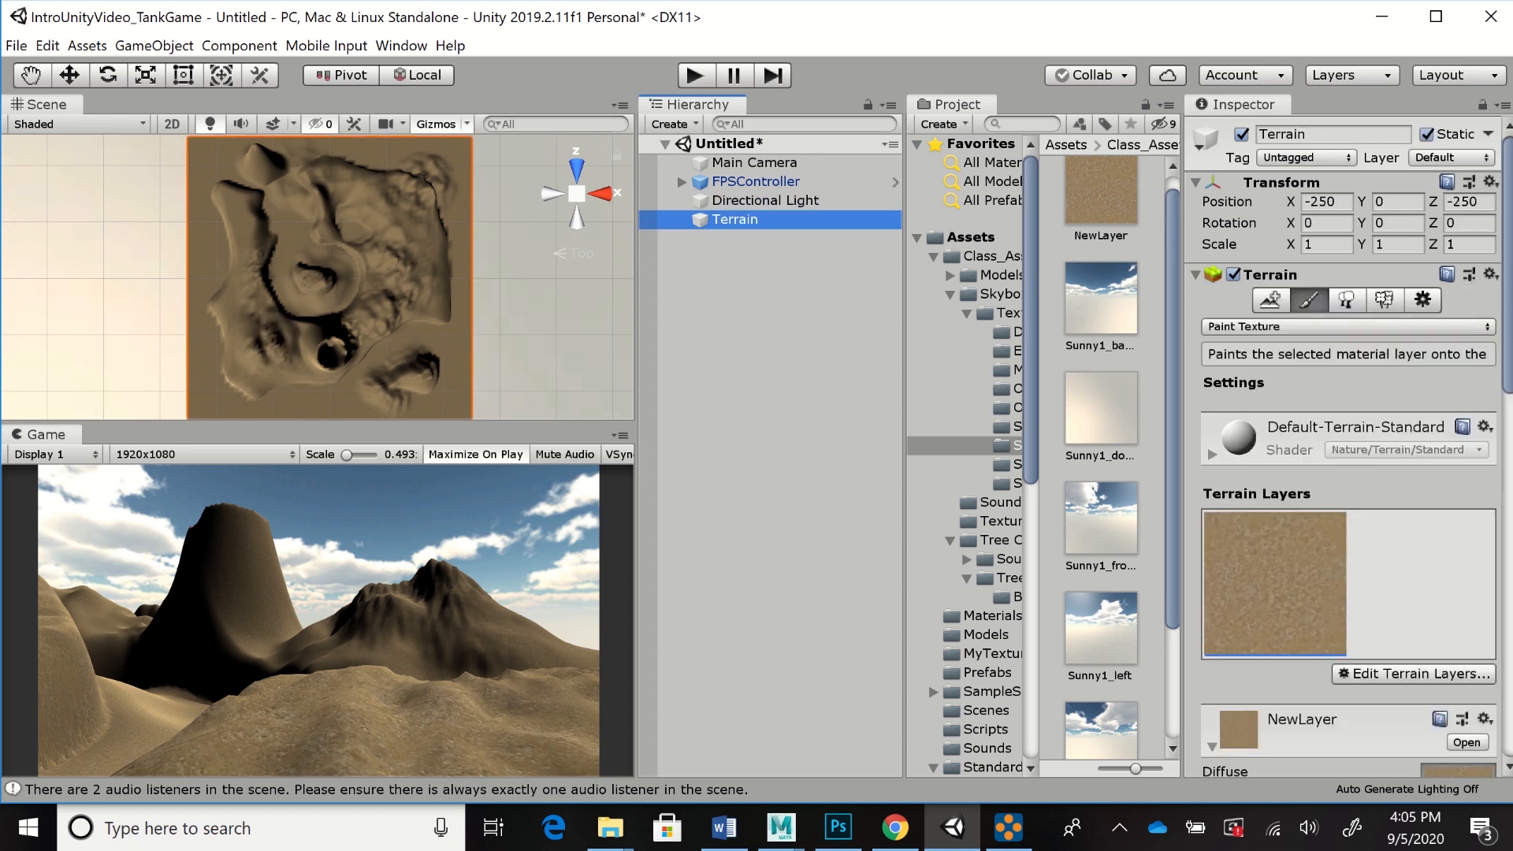
Set the sand layer's tiling size to 15 in both X and Y
scroll(1340, 441, "down", 10)
scroll(1347, 441, "down", 3)
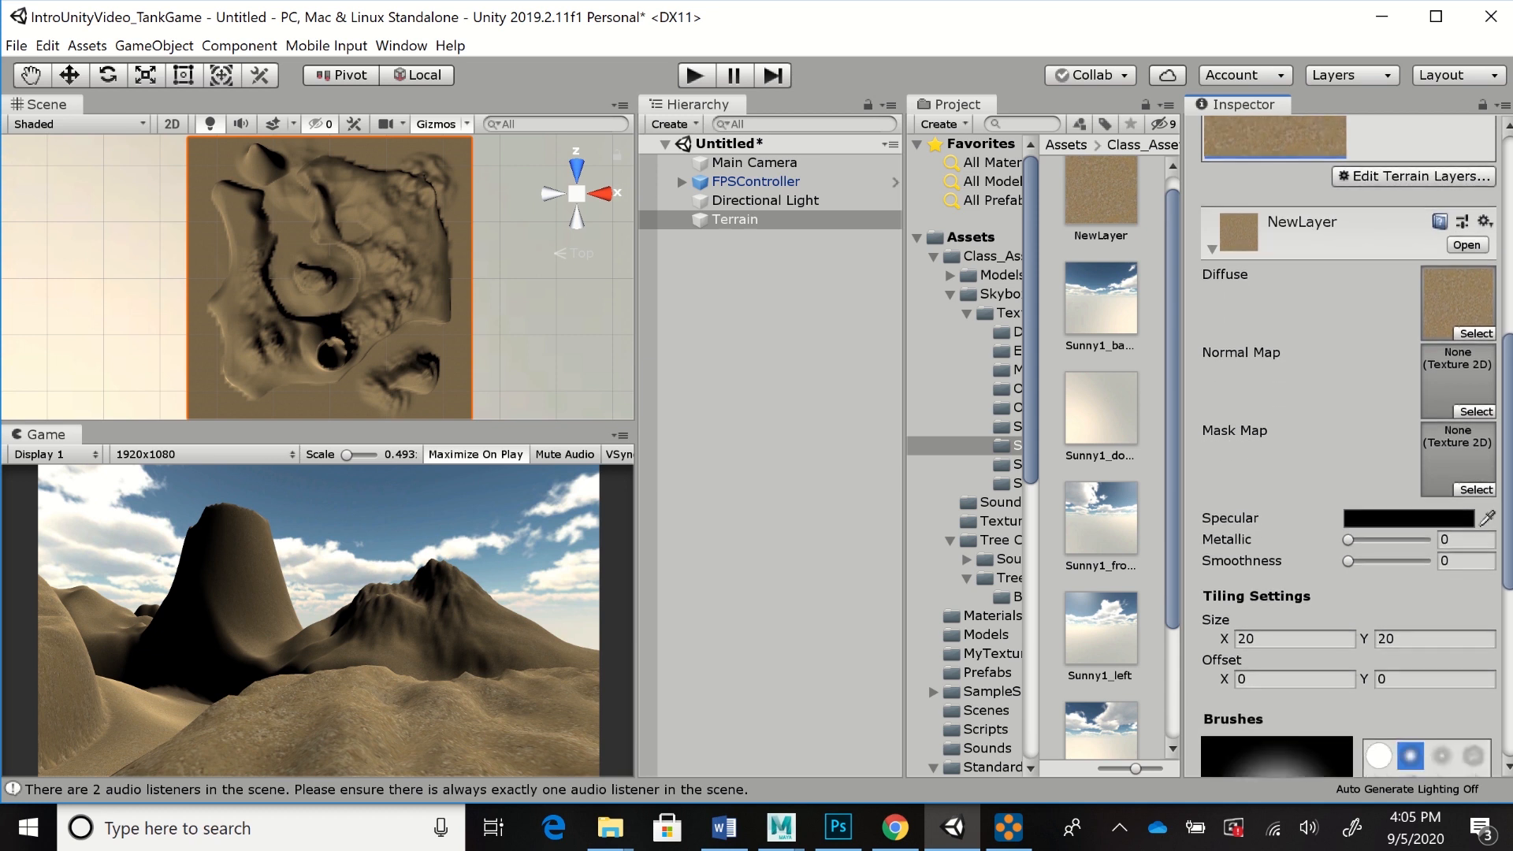
scroll(1347, 450, "down", 2)
scroll(1347, 446, "down", 3)
left_click(1294, 475)
type("1")
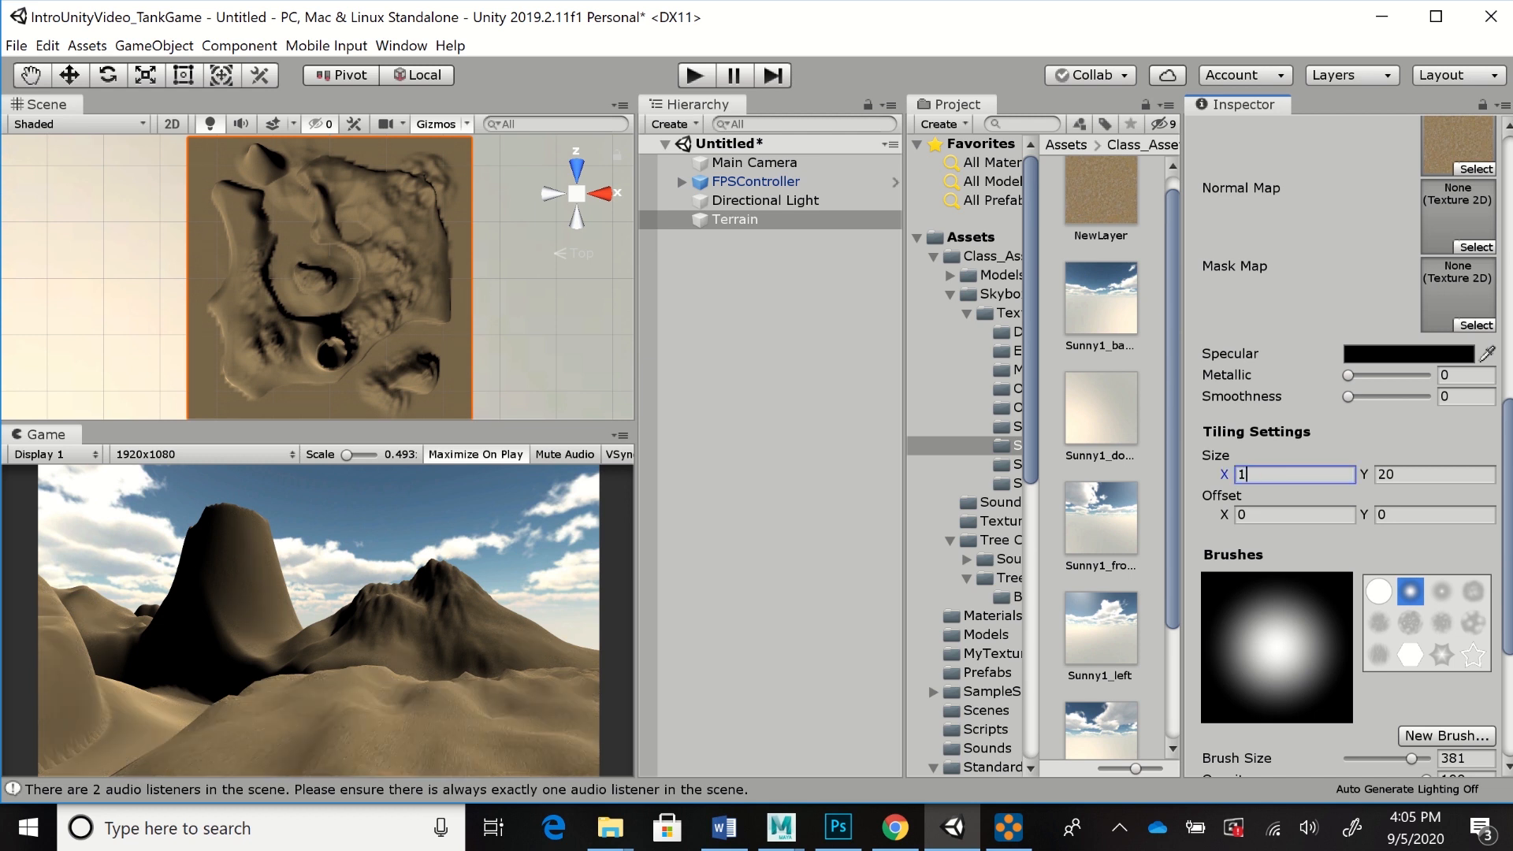
type("5")
key("Tab")
type("1")
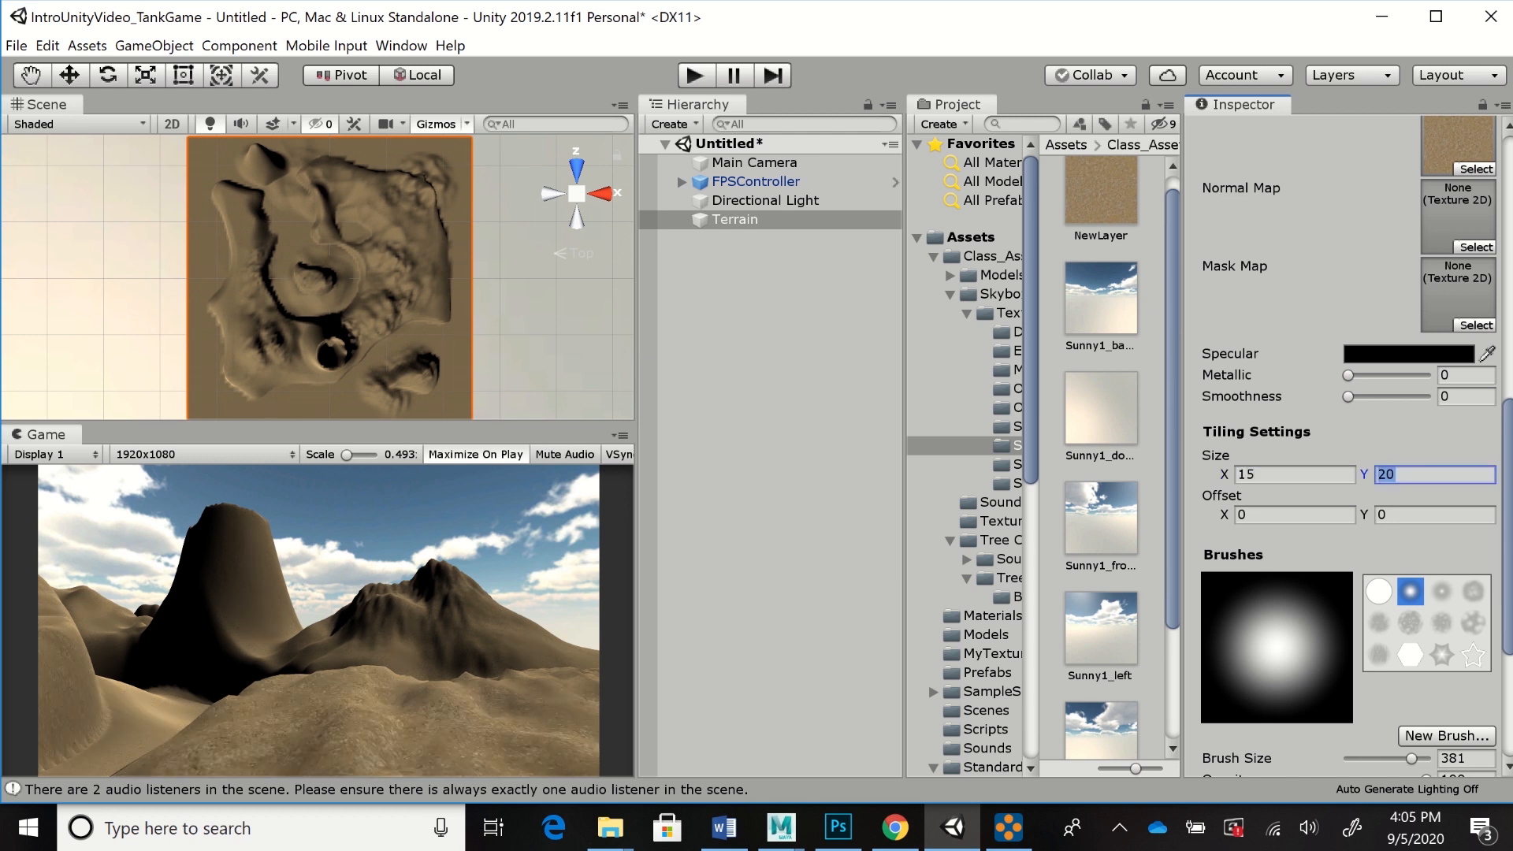
type("5")
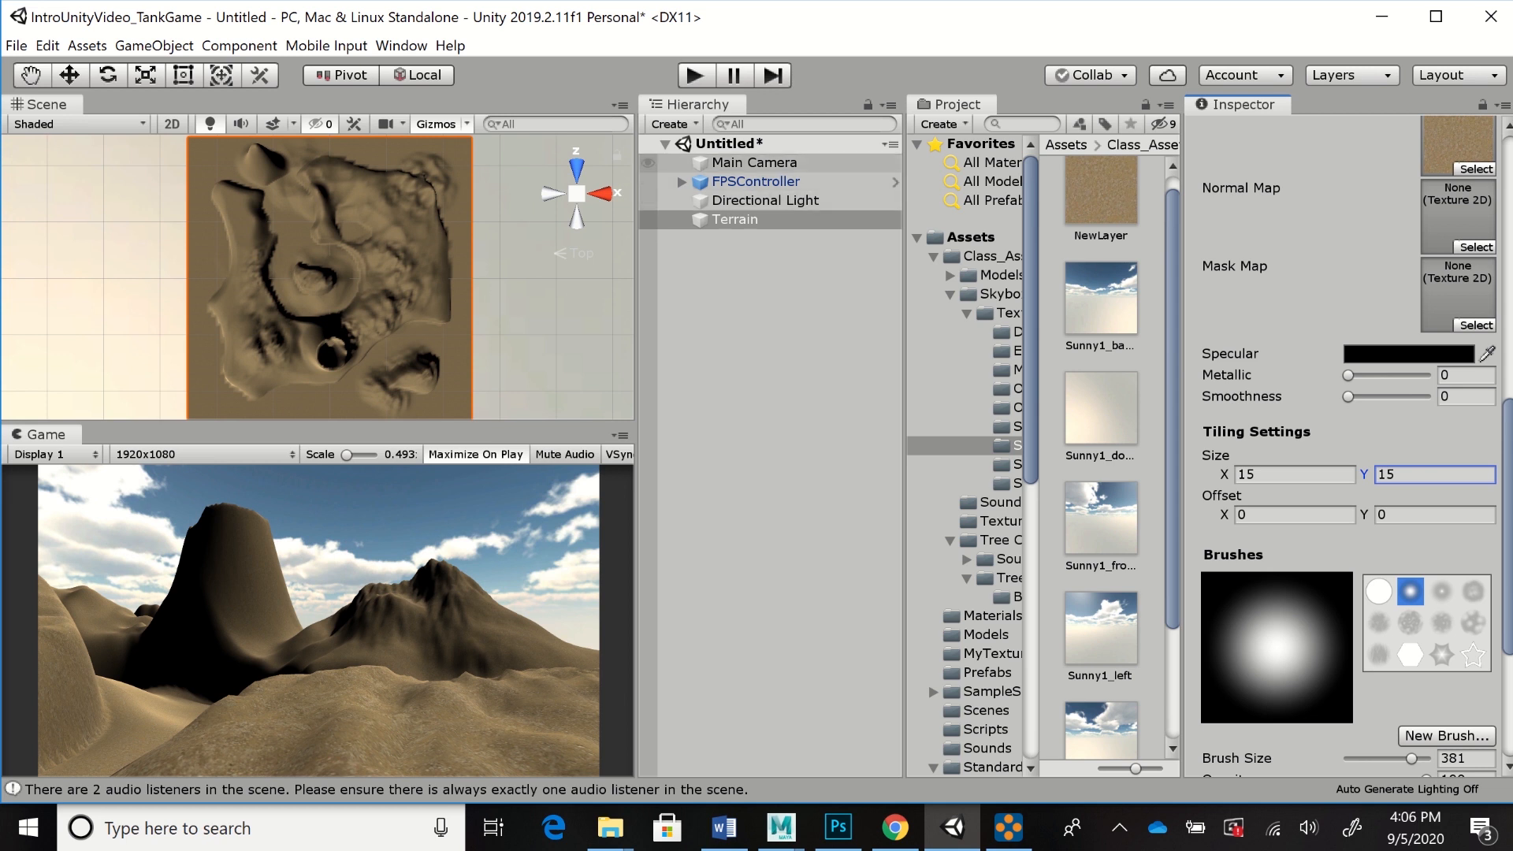
Delete the Main Camera and inspect the camera and audio listener on the FPSController's FirstPersonCharacter
left_click(754, 162)
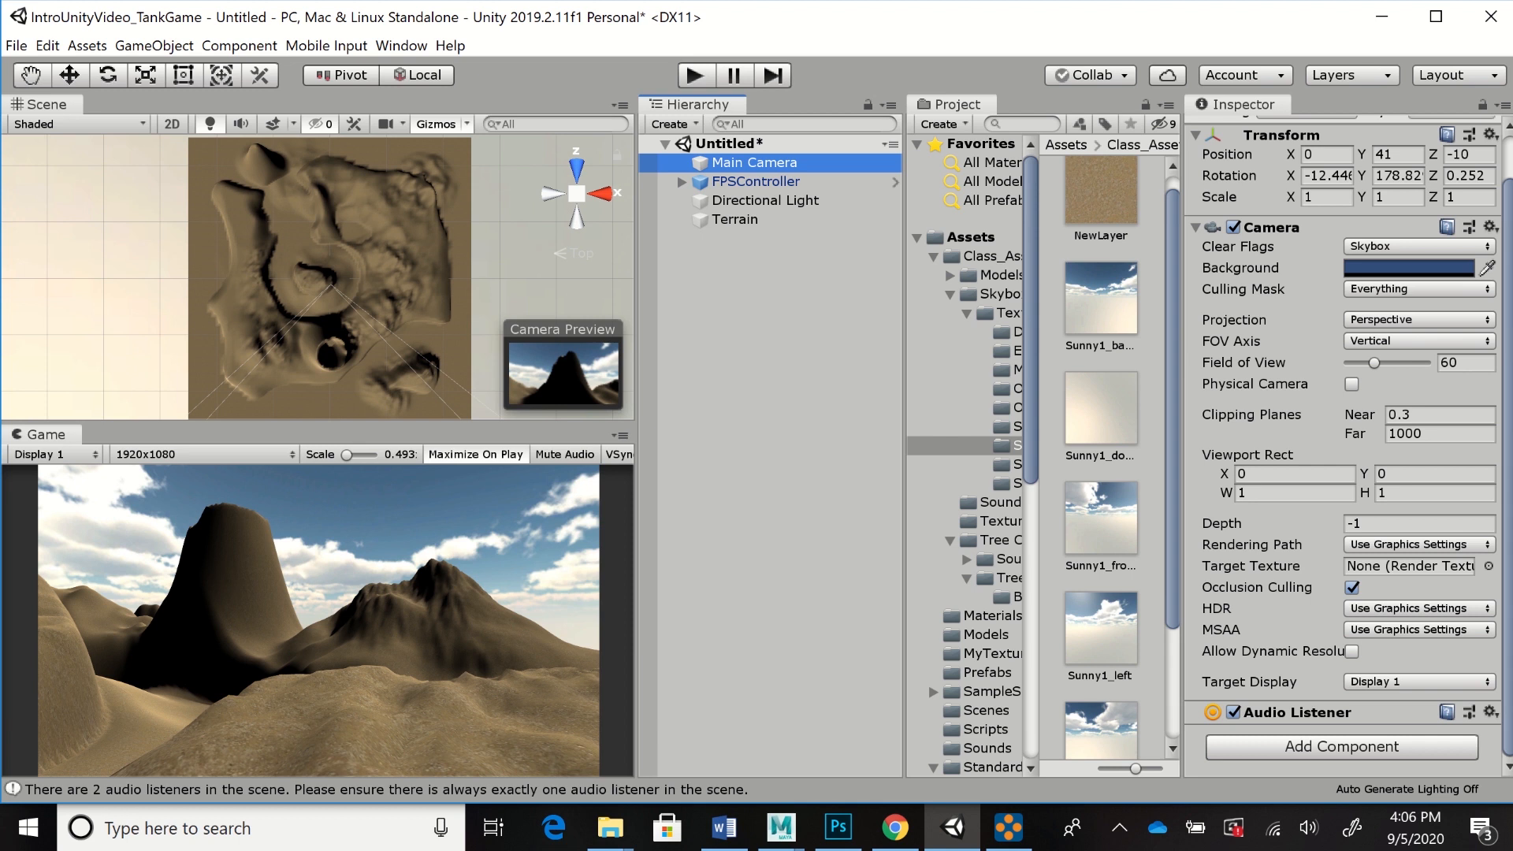
key("Delete")
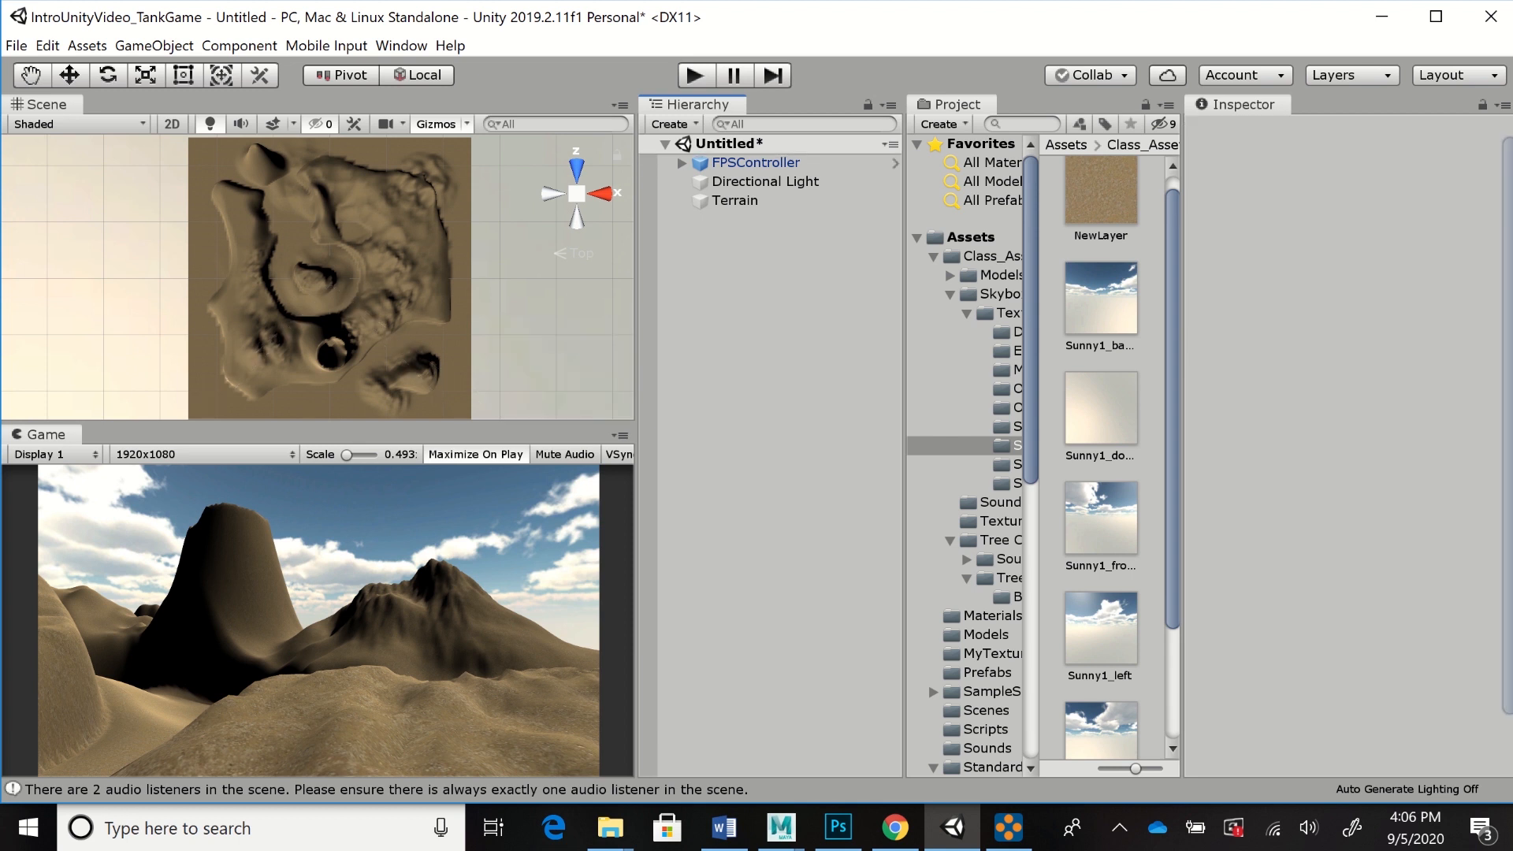
left_click(682, 162)
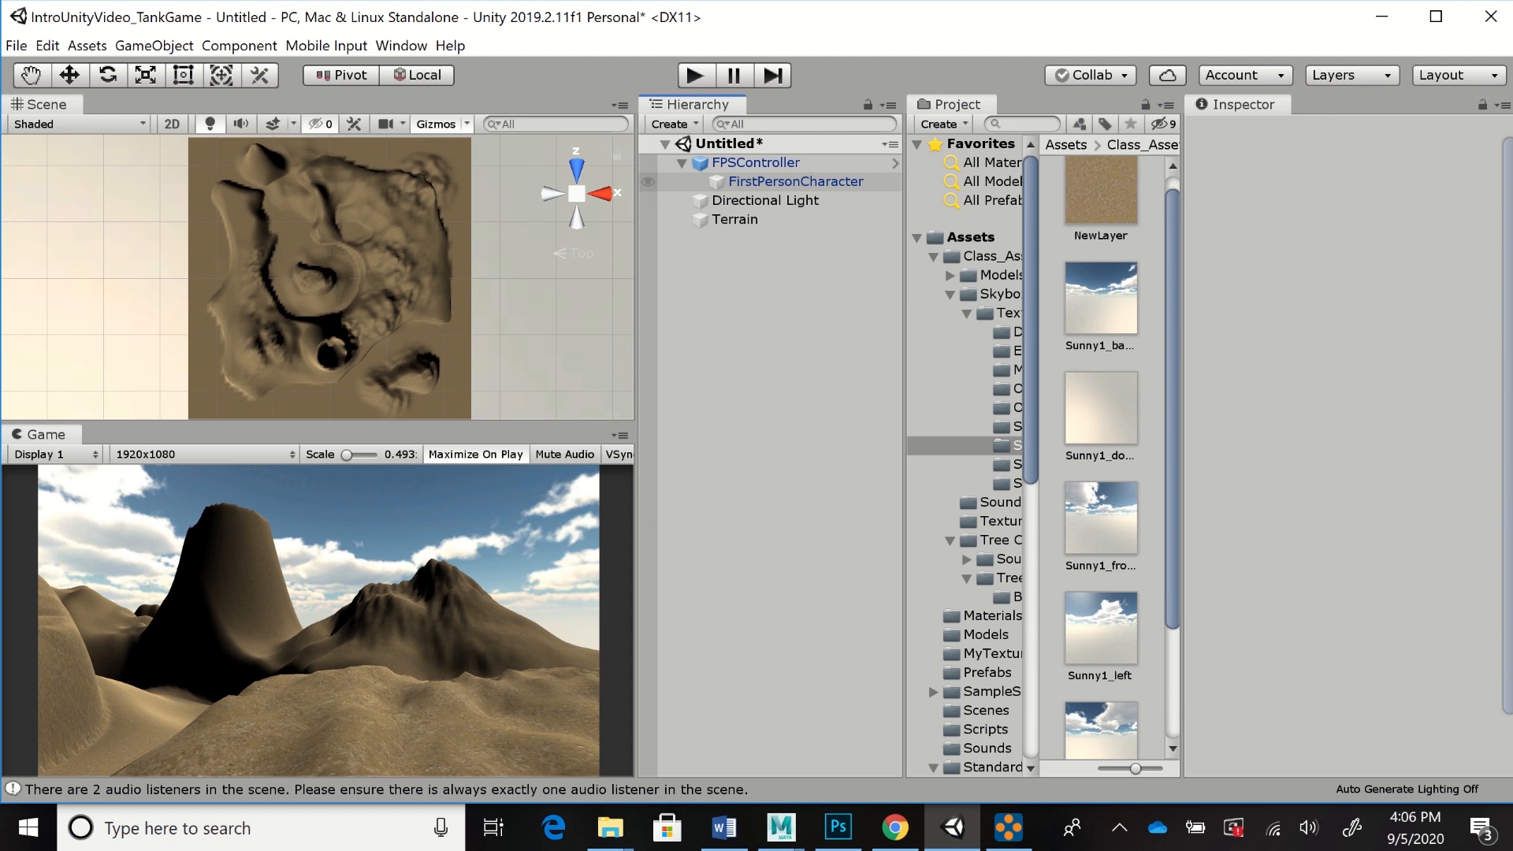
left_click(792, 181)
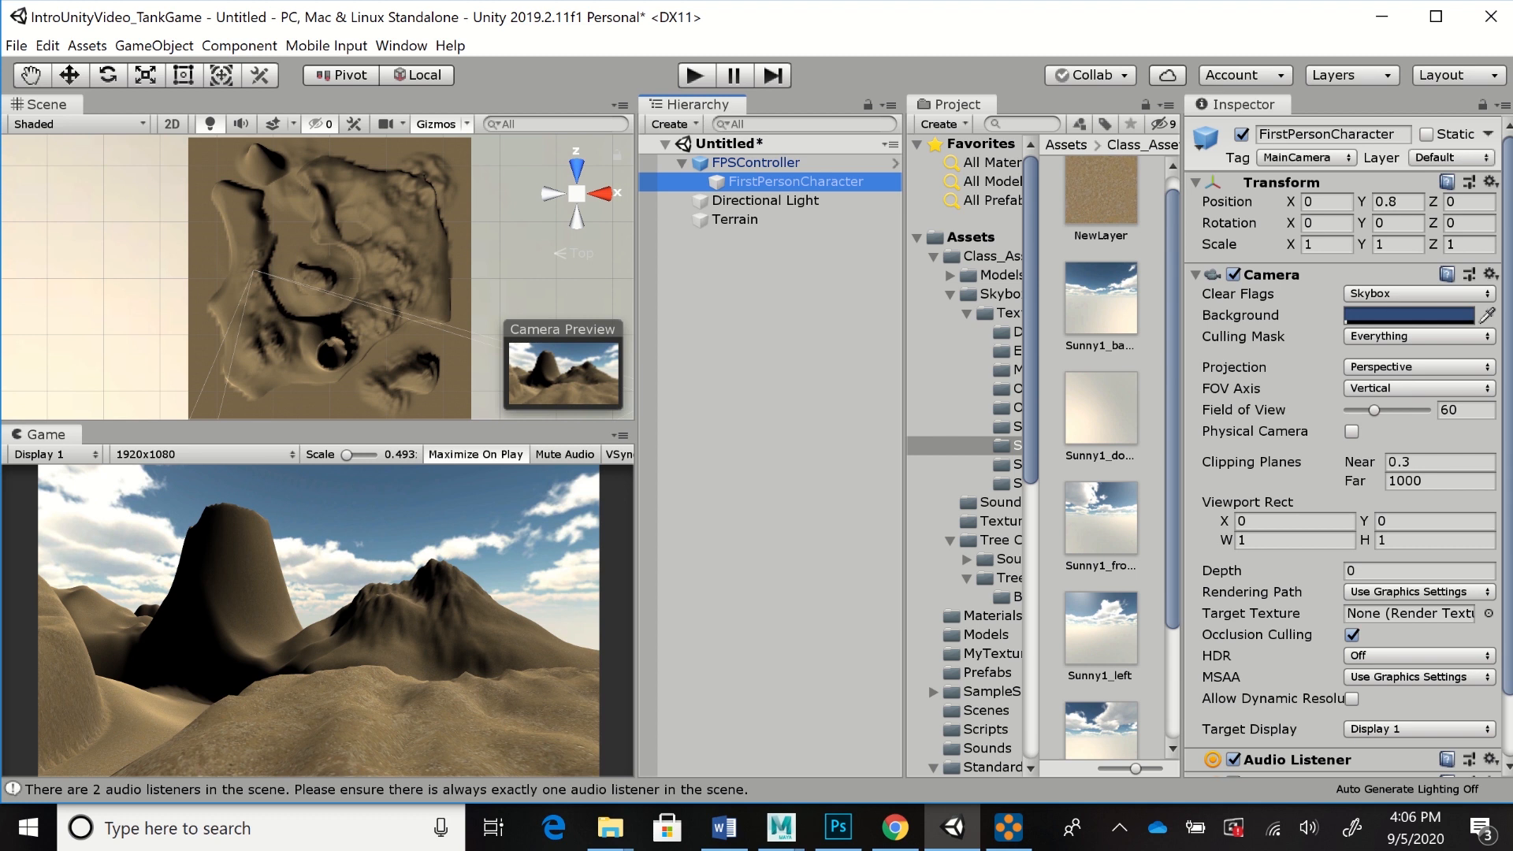
mouse_move(1506, 355)
left_mouse_down()
mouse_move(1506, 424)
mouse_move(1507, 352)
left_mouse_up()
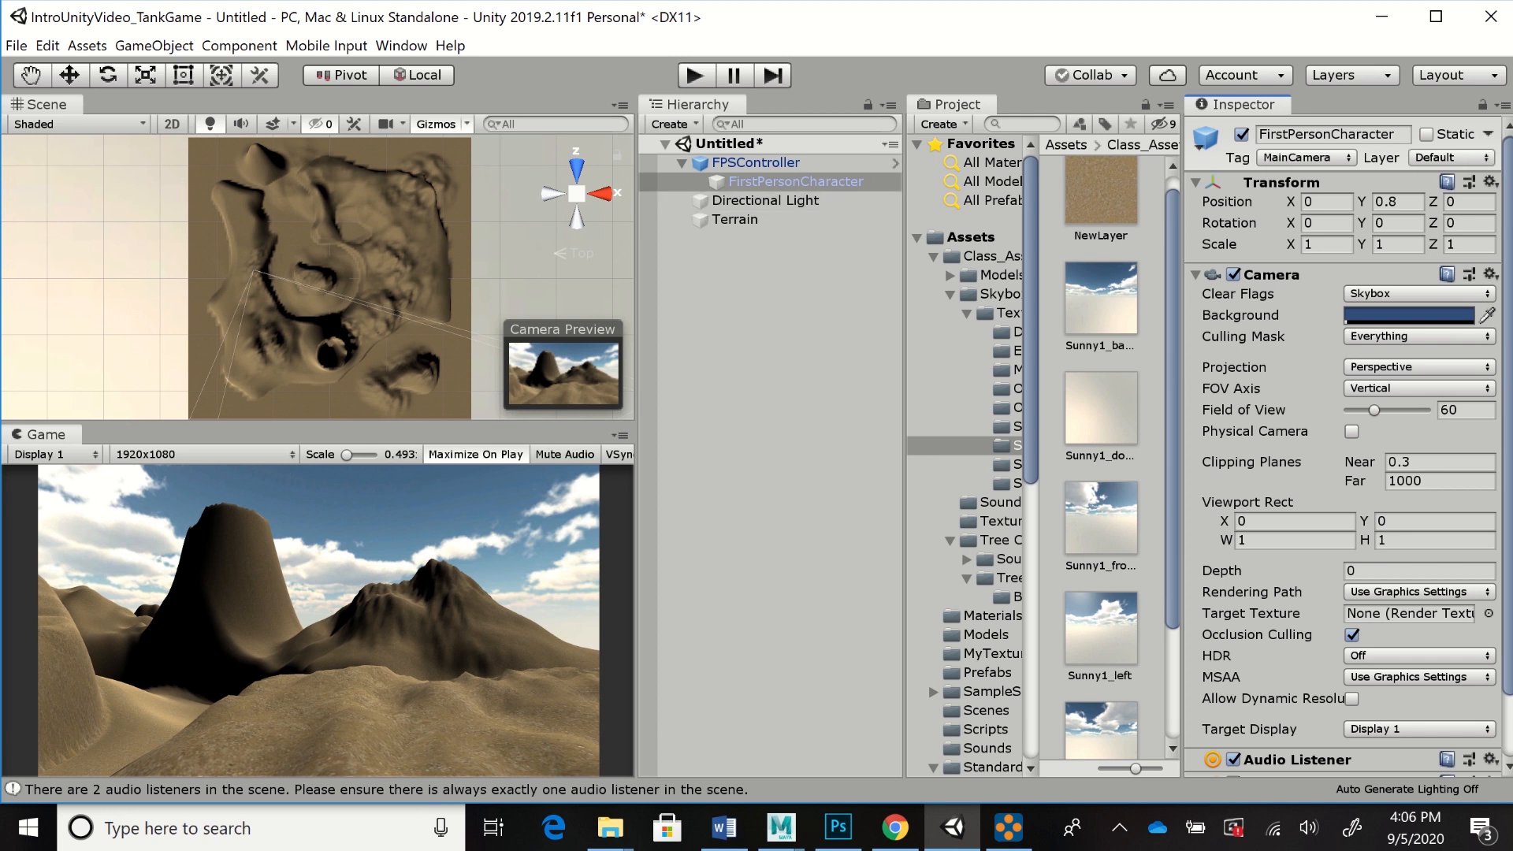
Play-test the scene by walking forward across the sand, and stop it
left_click(694, 75)
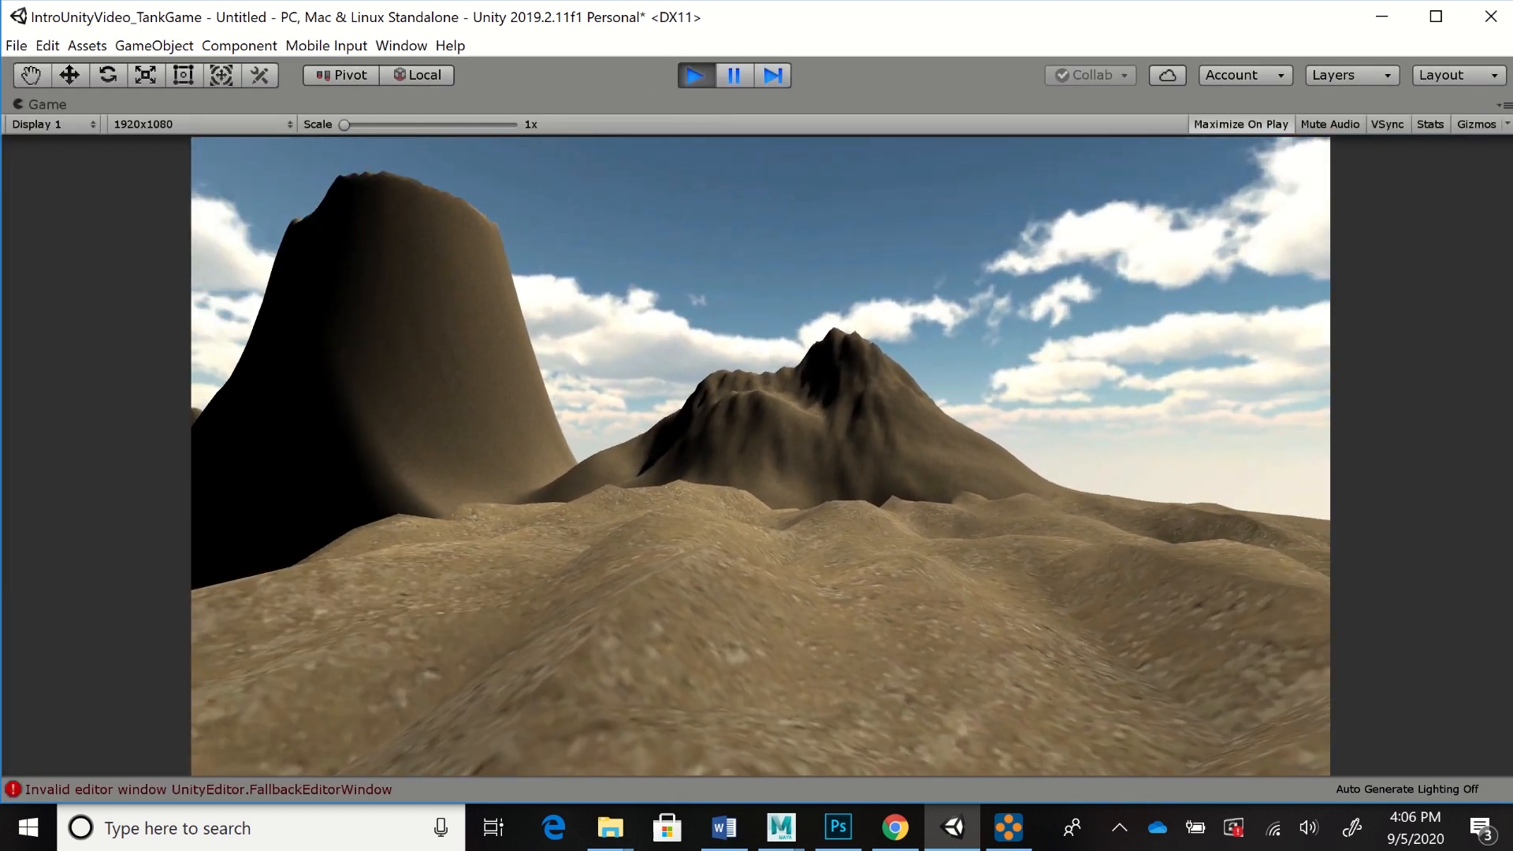
key("w")
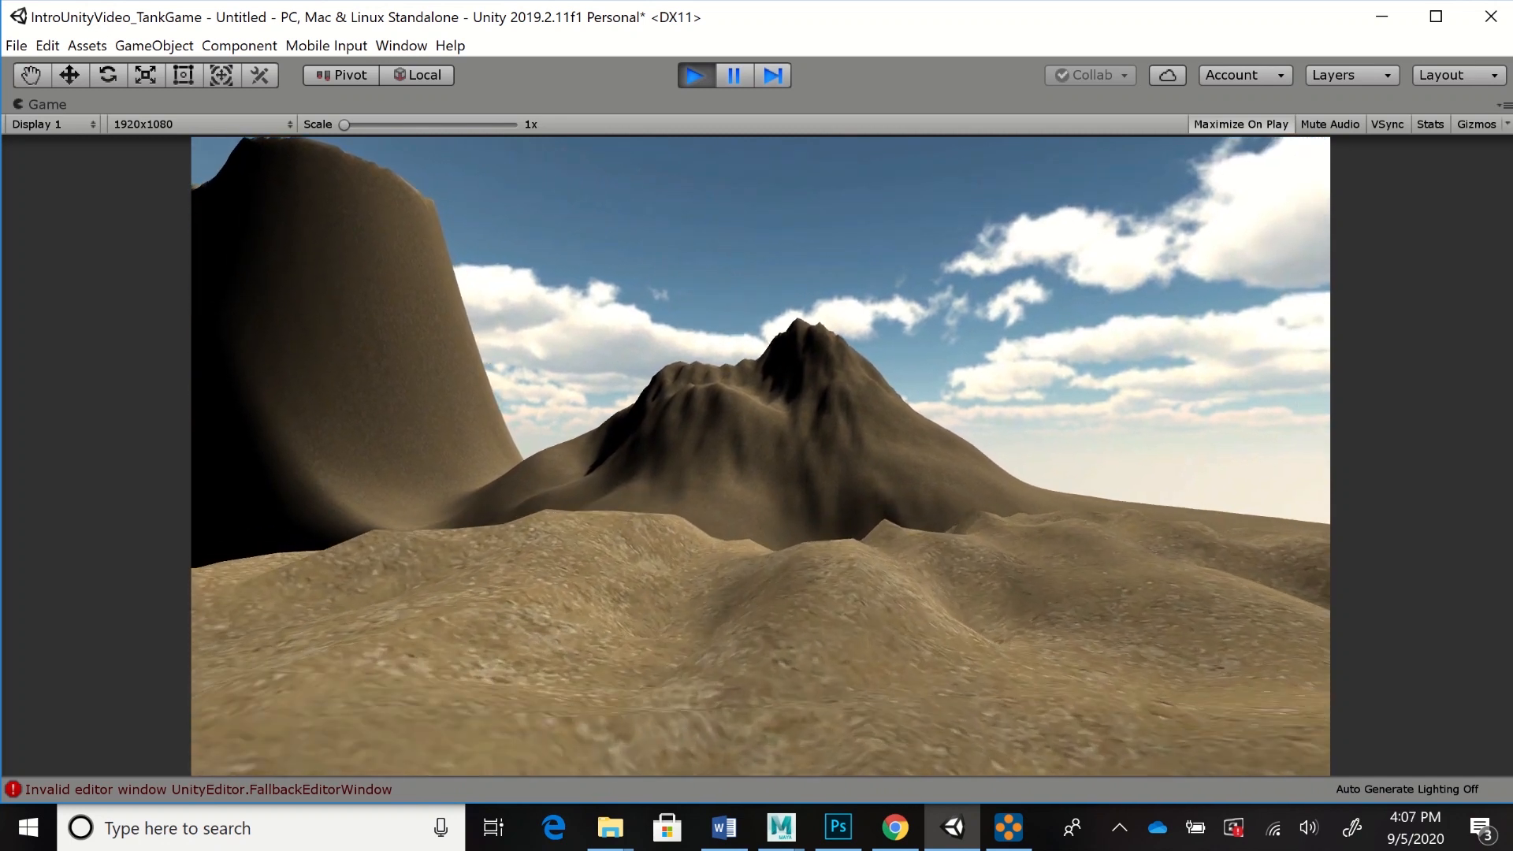
key("w")
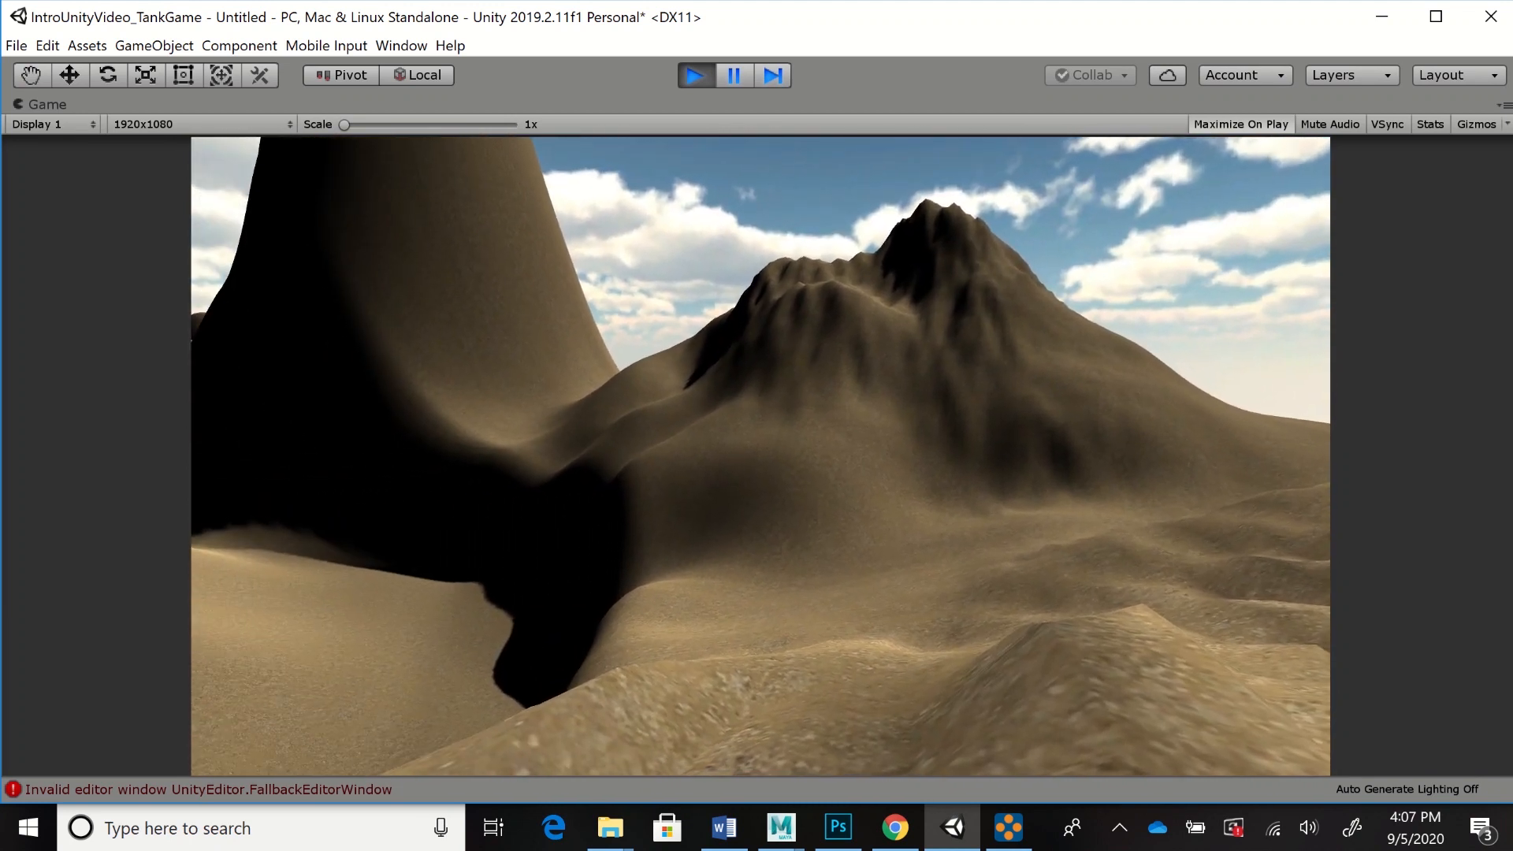
key("ctrl+p")
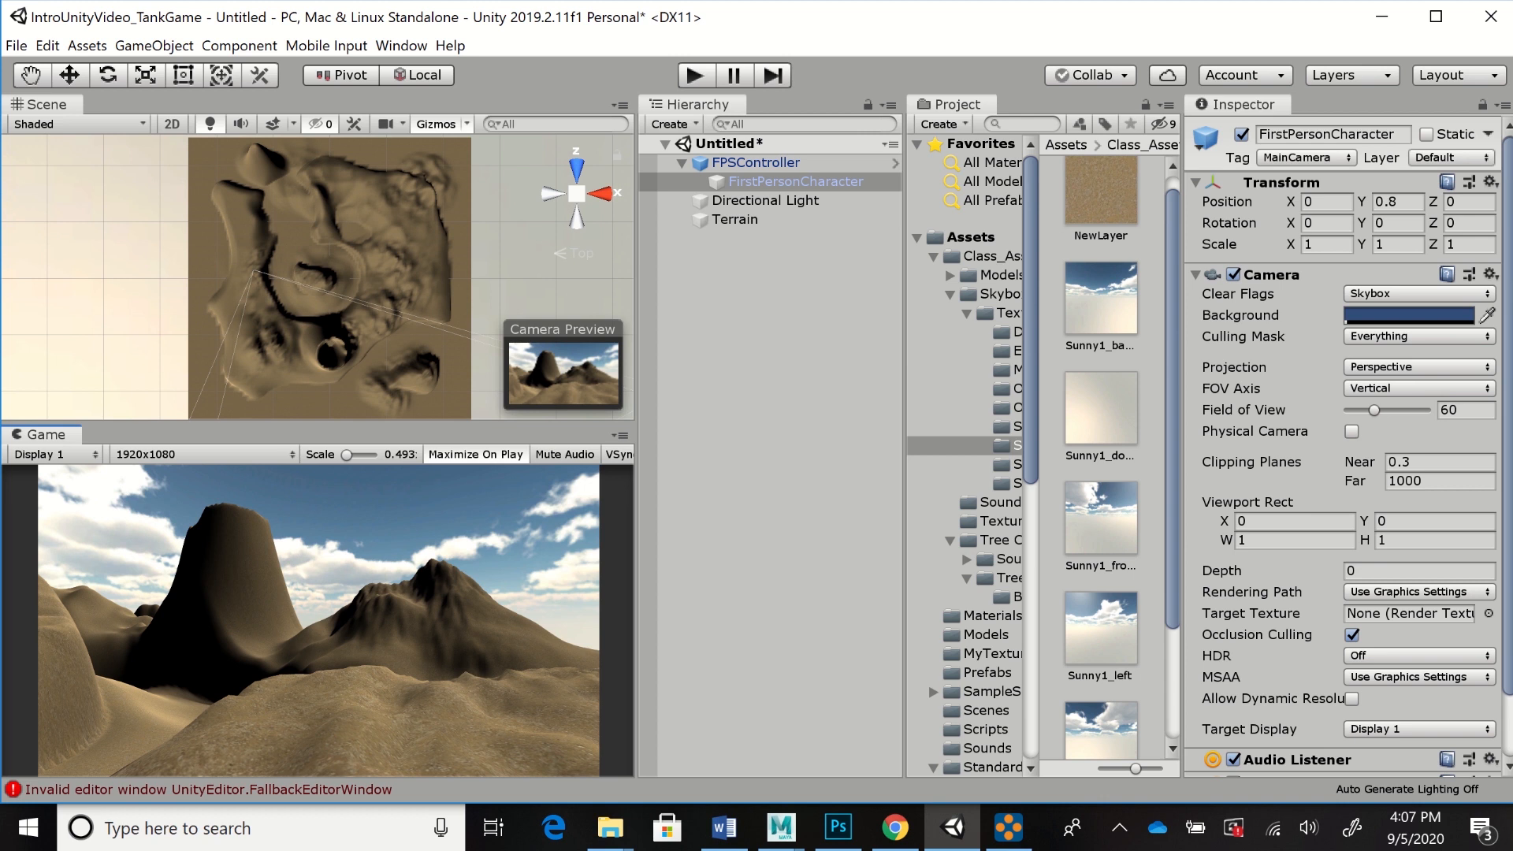
Open the Prefabs folder of the Water assets inside the Standard Assets Environment folder
left_click(933, 256)
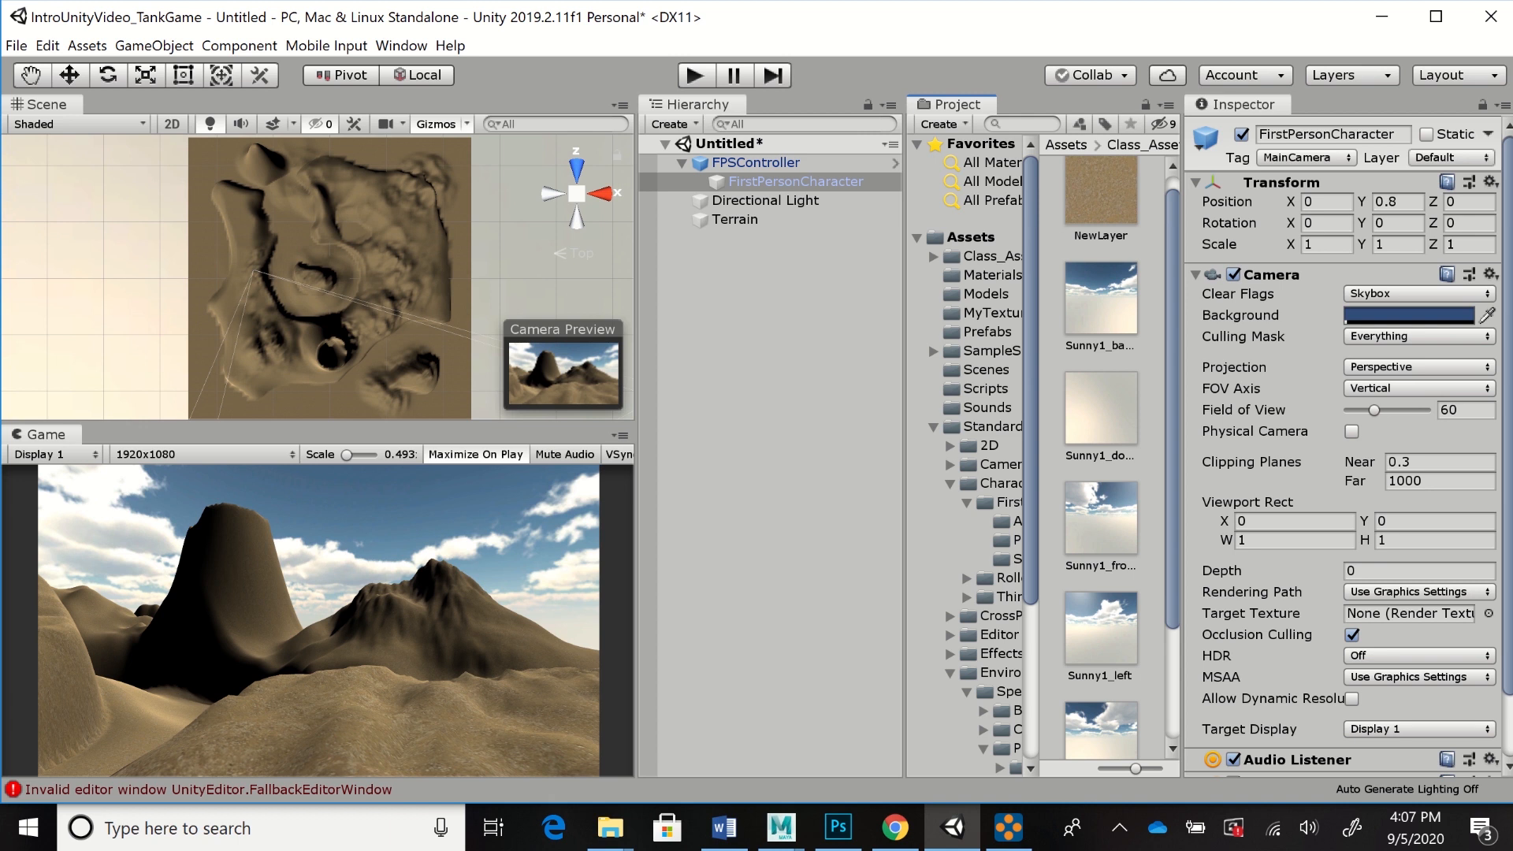
left_click(999, 672)
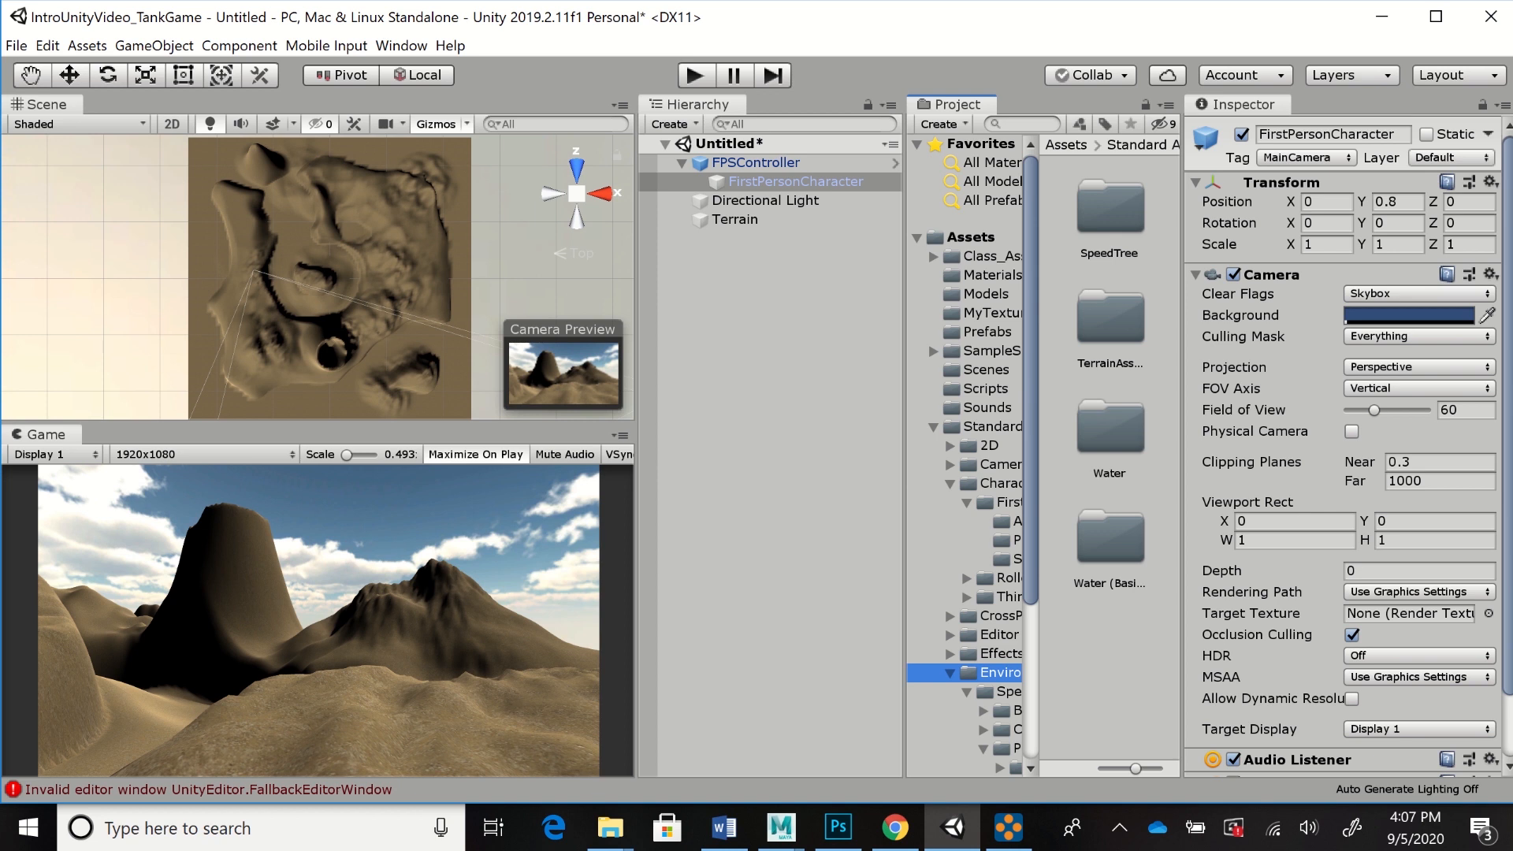
double_click(1110, 428)
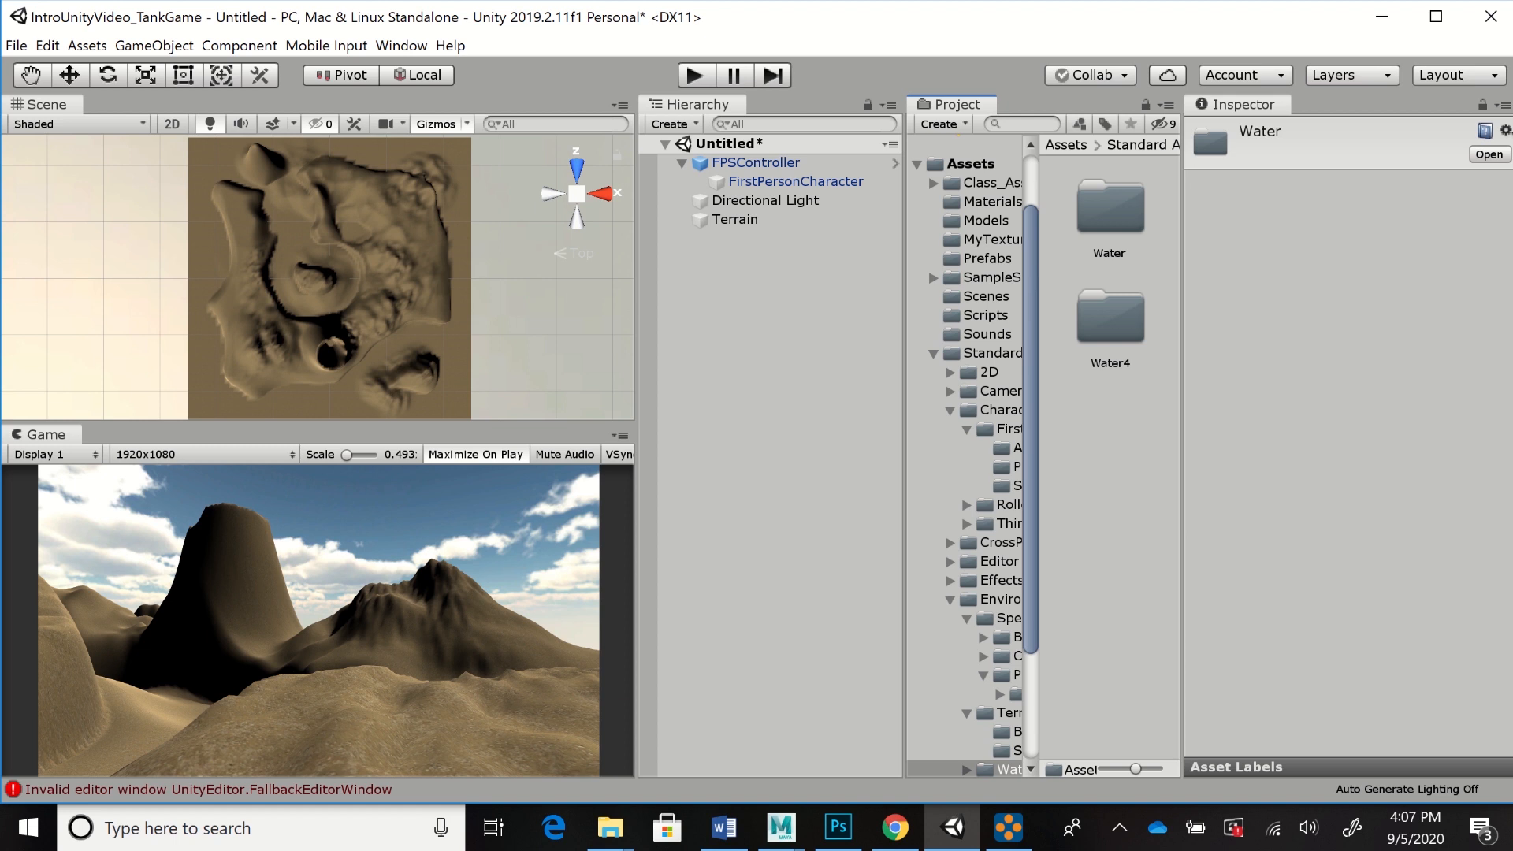
double_click(1110, 206)
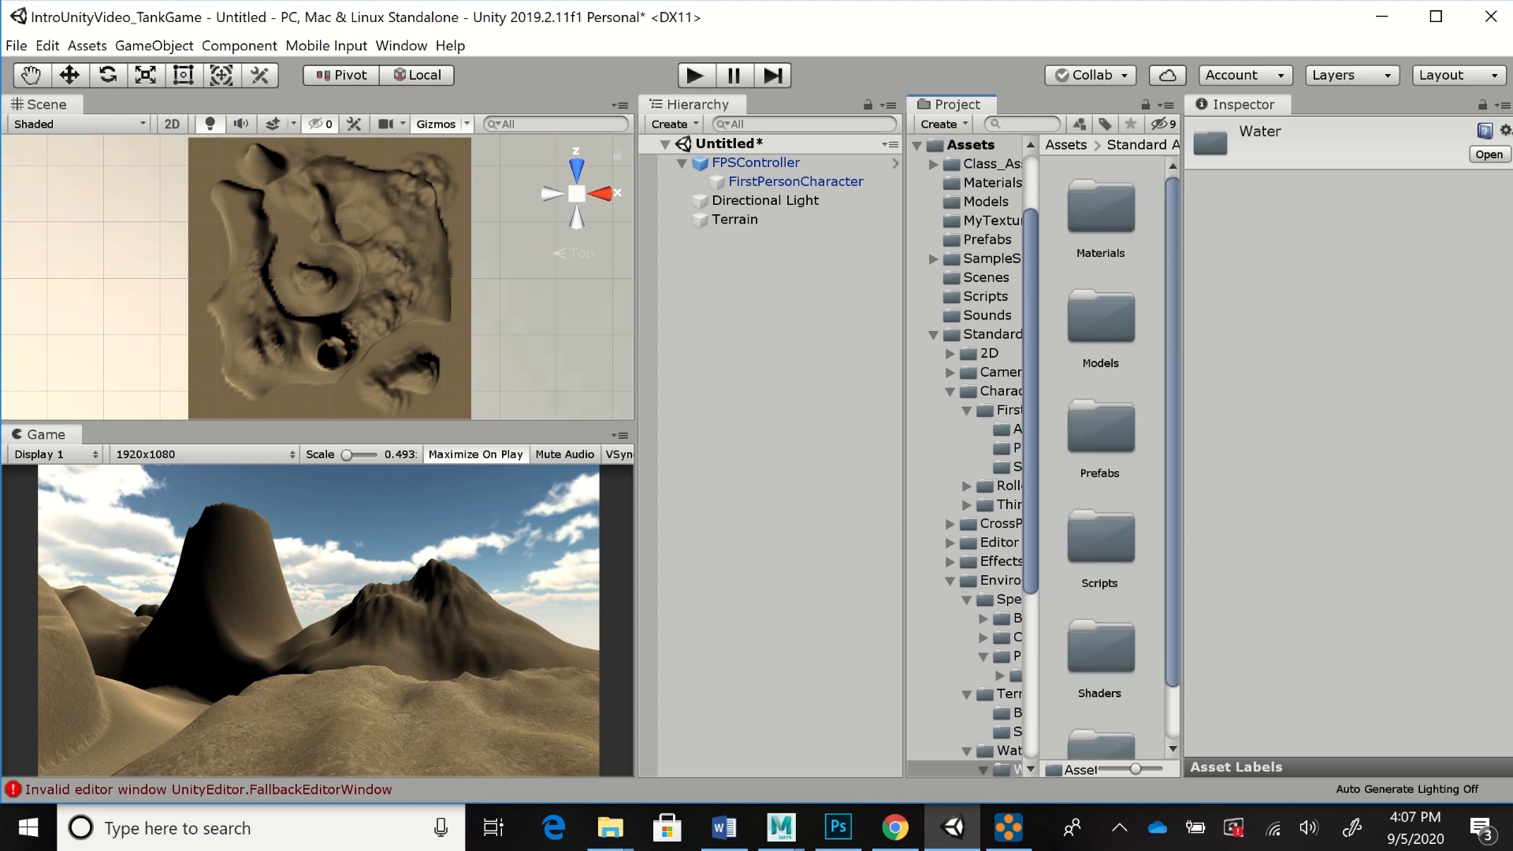
double_click(1101, 425)
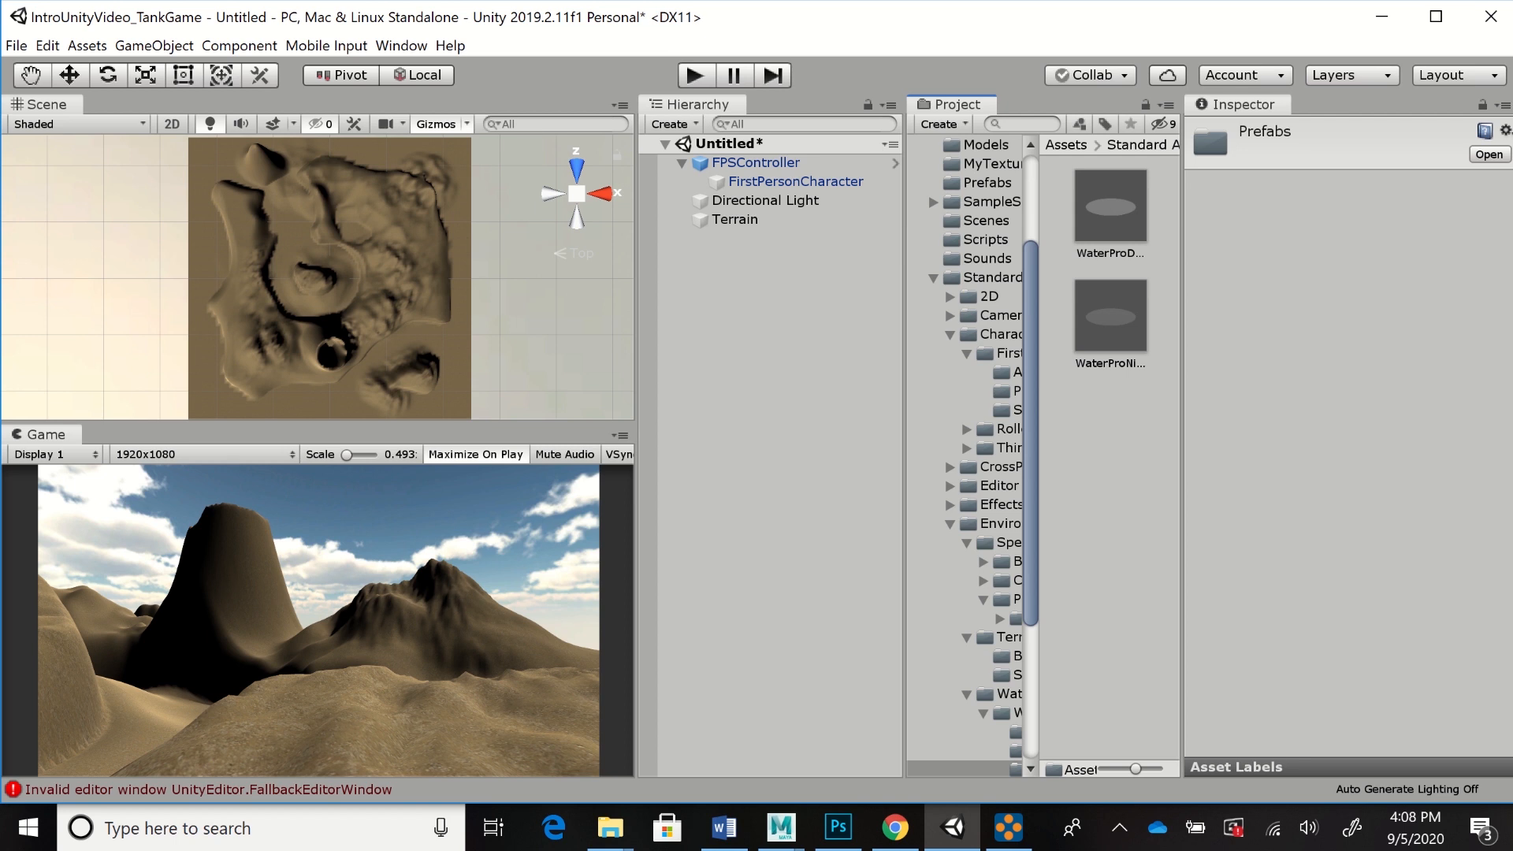
Place the WaterProDaytime prefab at the middle of the terrain, reset its transform and widen the Inspector
left_click_drag(1110, 207, 330, 277)
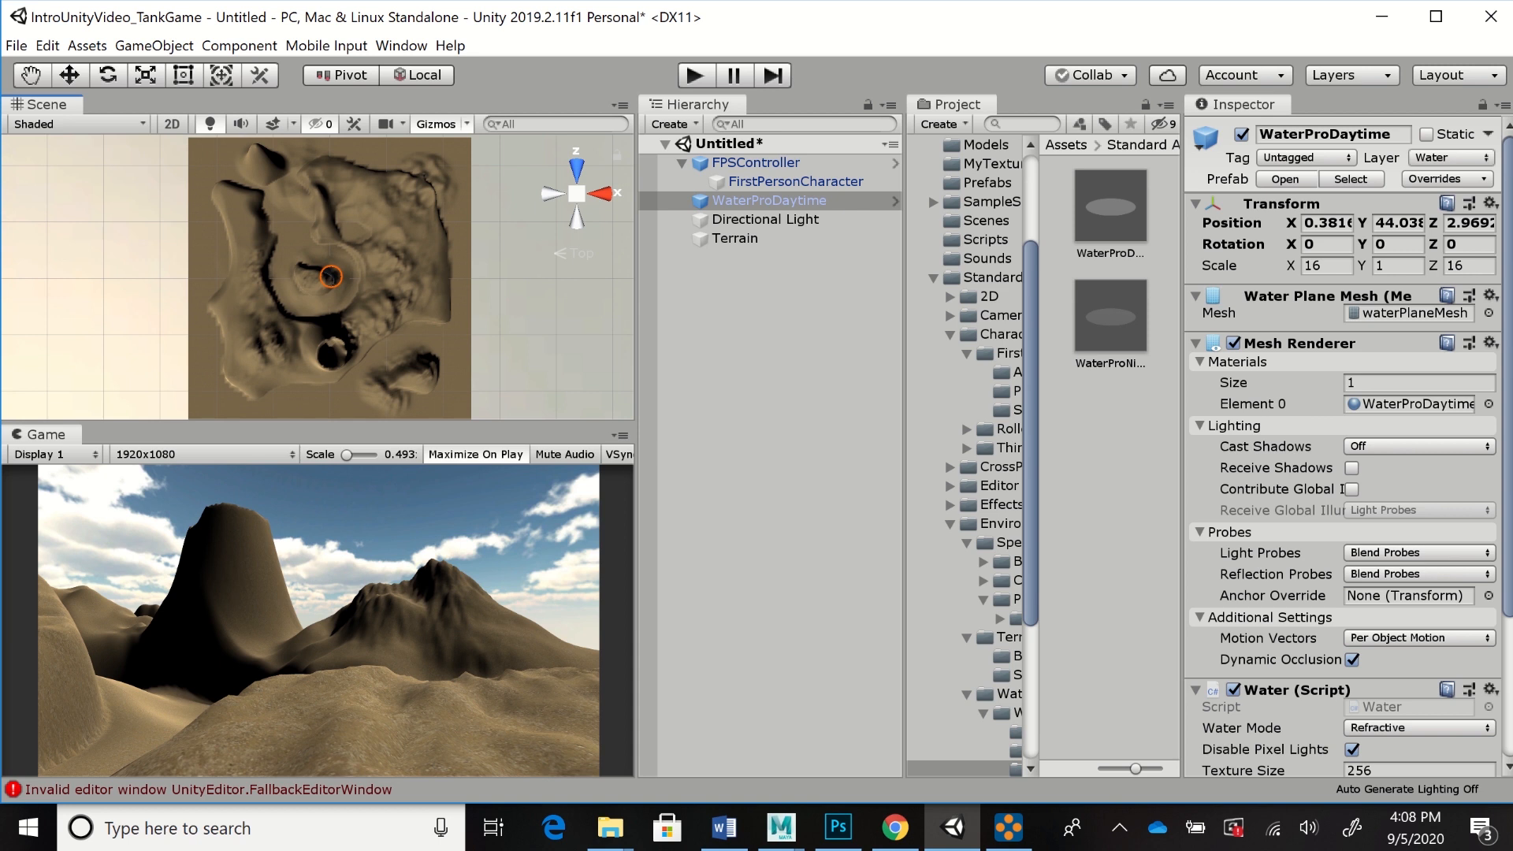
left_click(1490, 203)
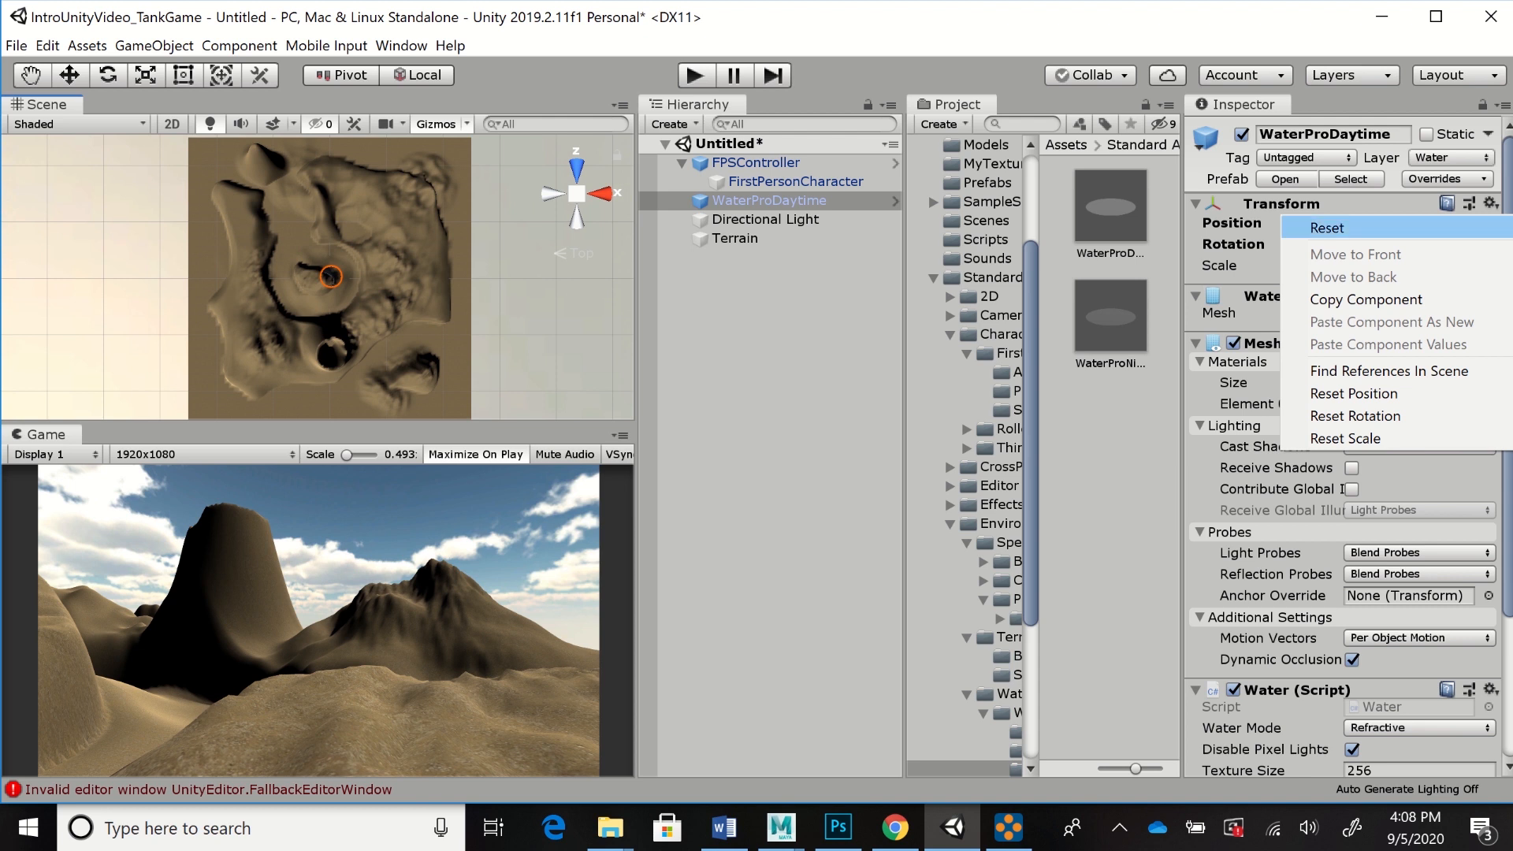
left_click(1327, 228)
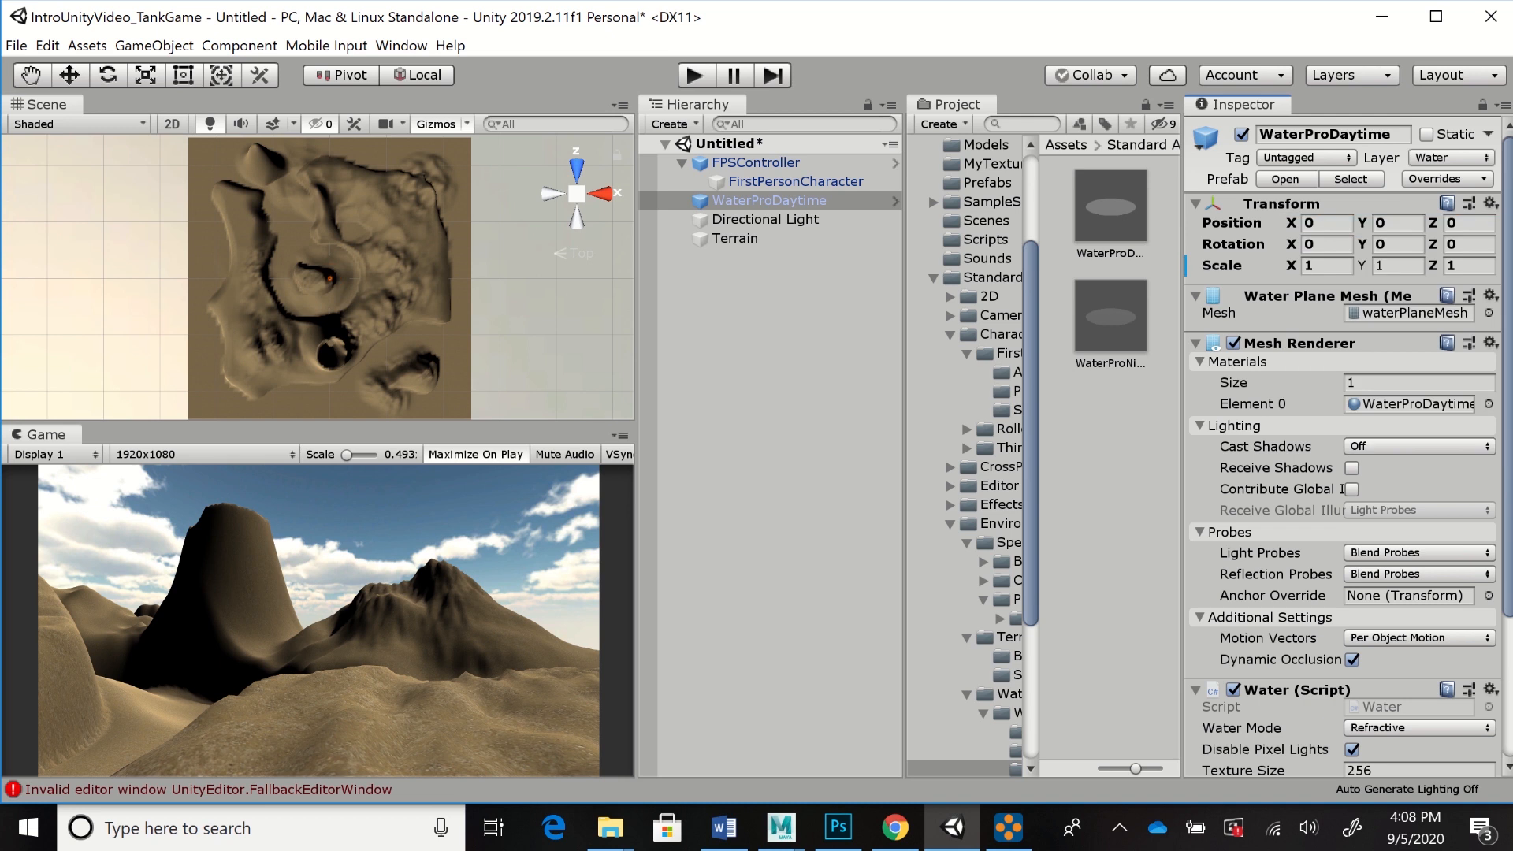
left_click_drag(1182, 442, 1130, 441)
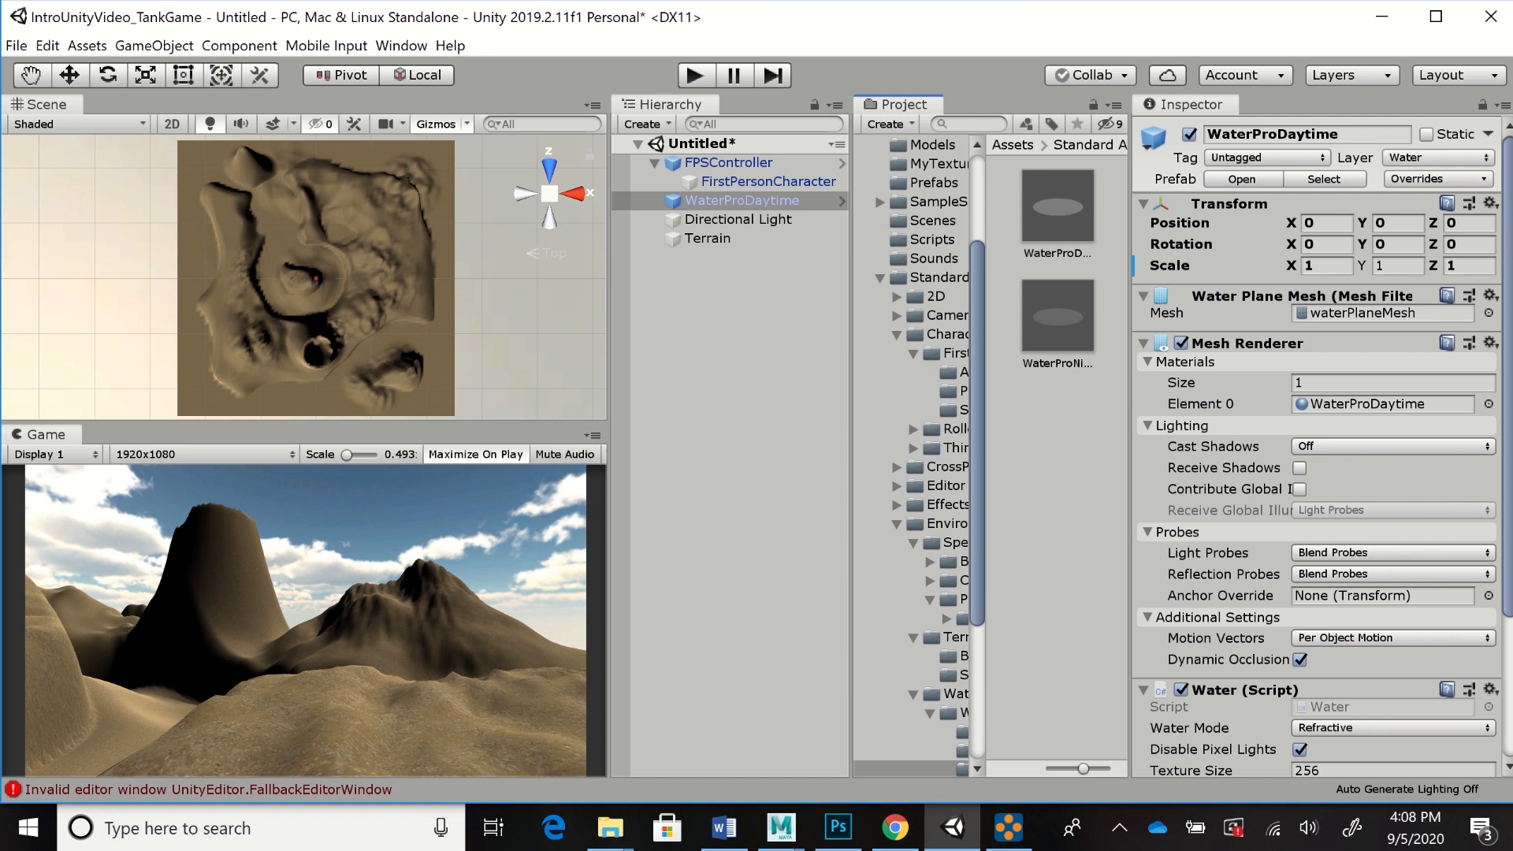
Scale the WaterProDaytime plane uniformly to about 375 so it extends past the terrain's edges
left_click(145, 75)
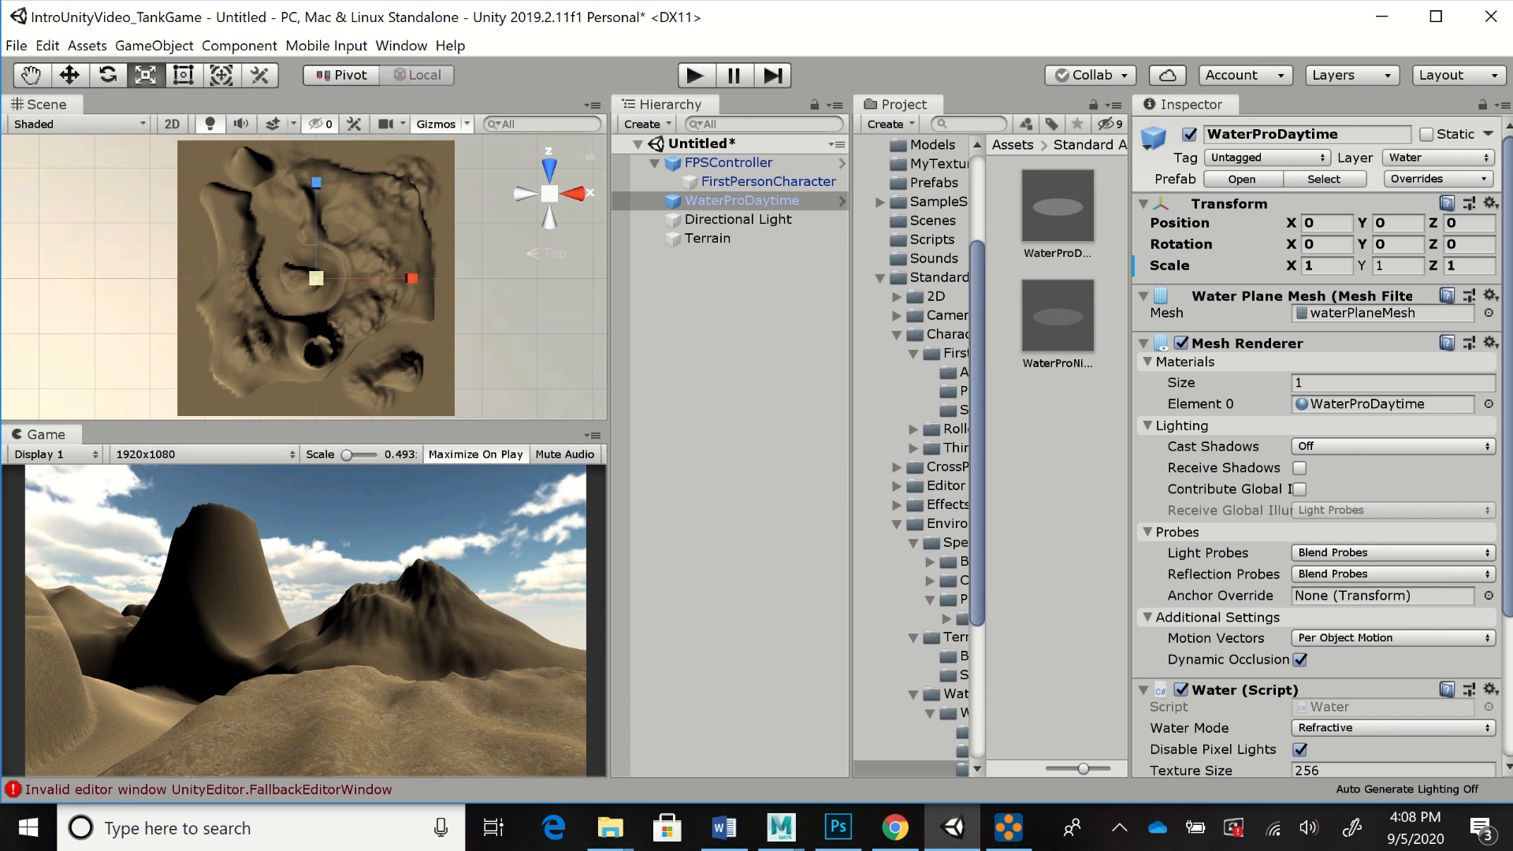
left_click_drag(316, 277, 382, 278)
left_click_drag(519, 278, 1501, 277)
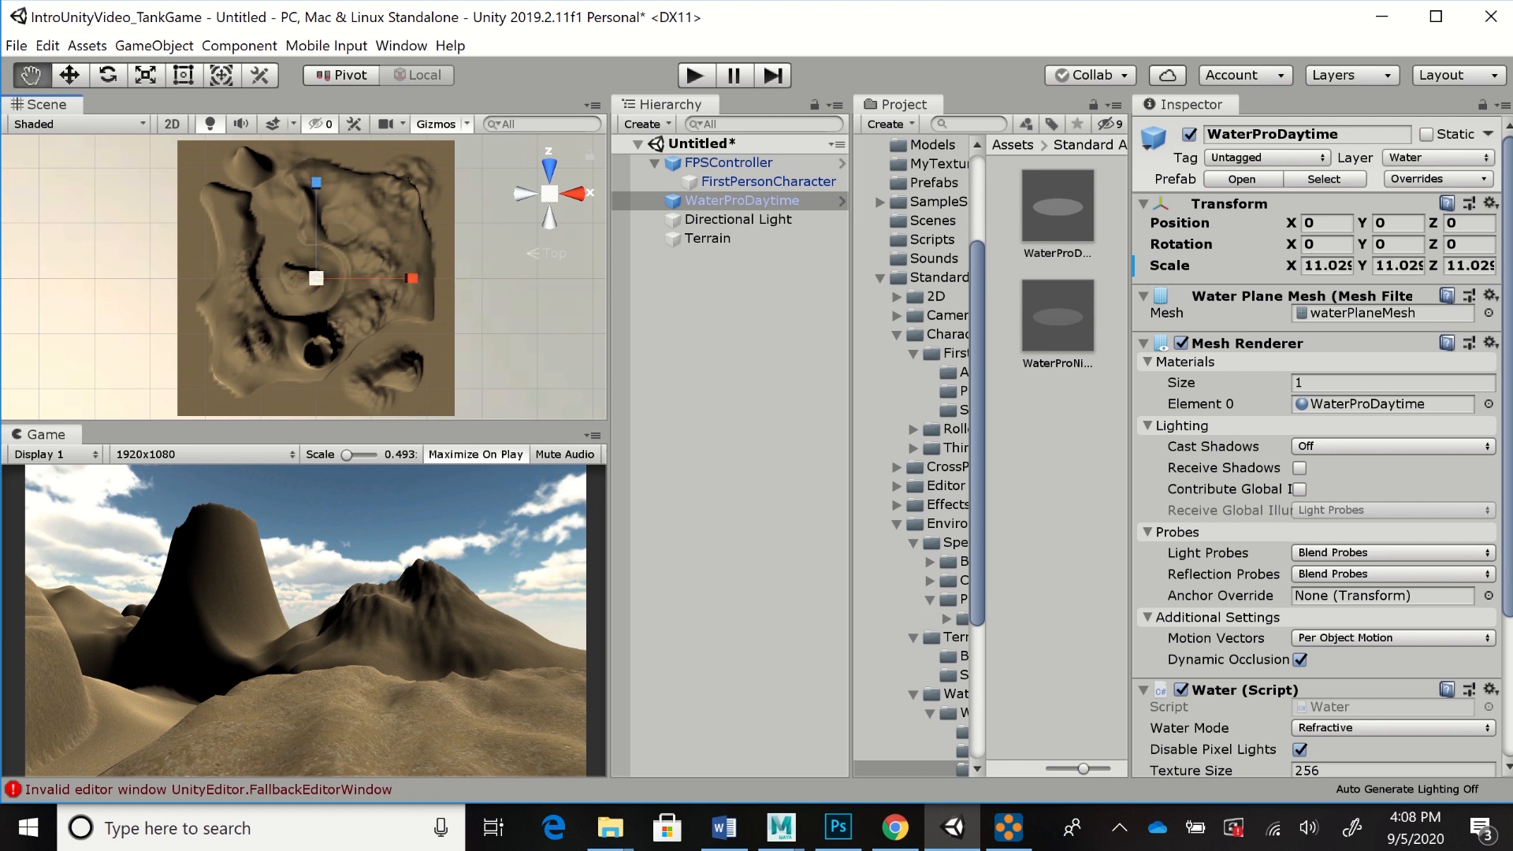
left_click_drag(315, 347, 312, 174, "alt")
left_click_drag(316, 336, 906, 310, "alt")
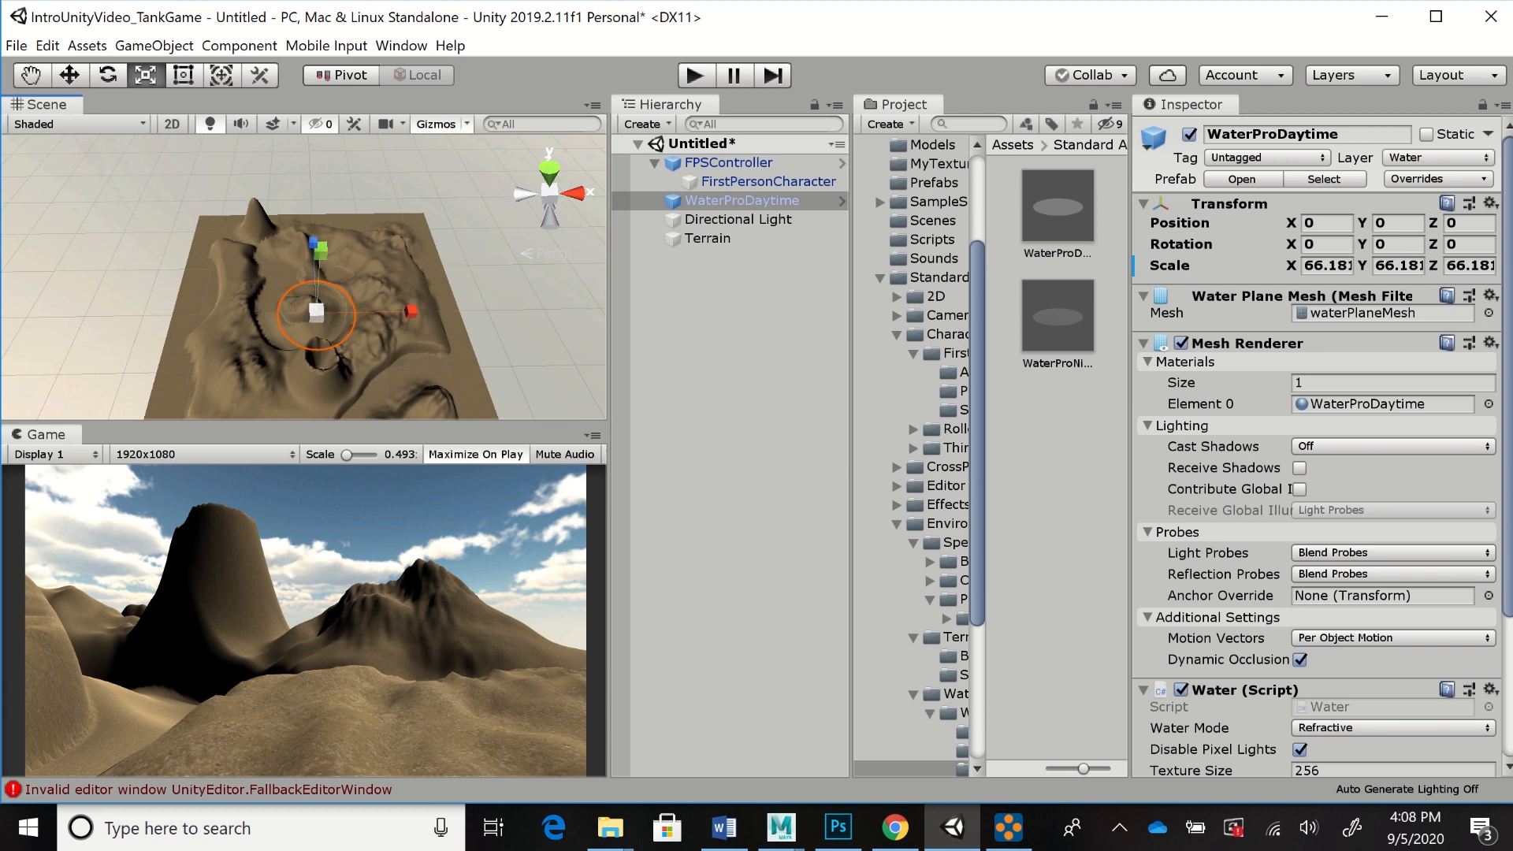
left_click_drag(316, 313, 869, 311)
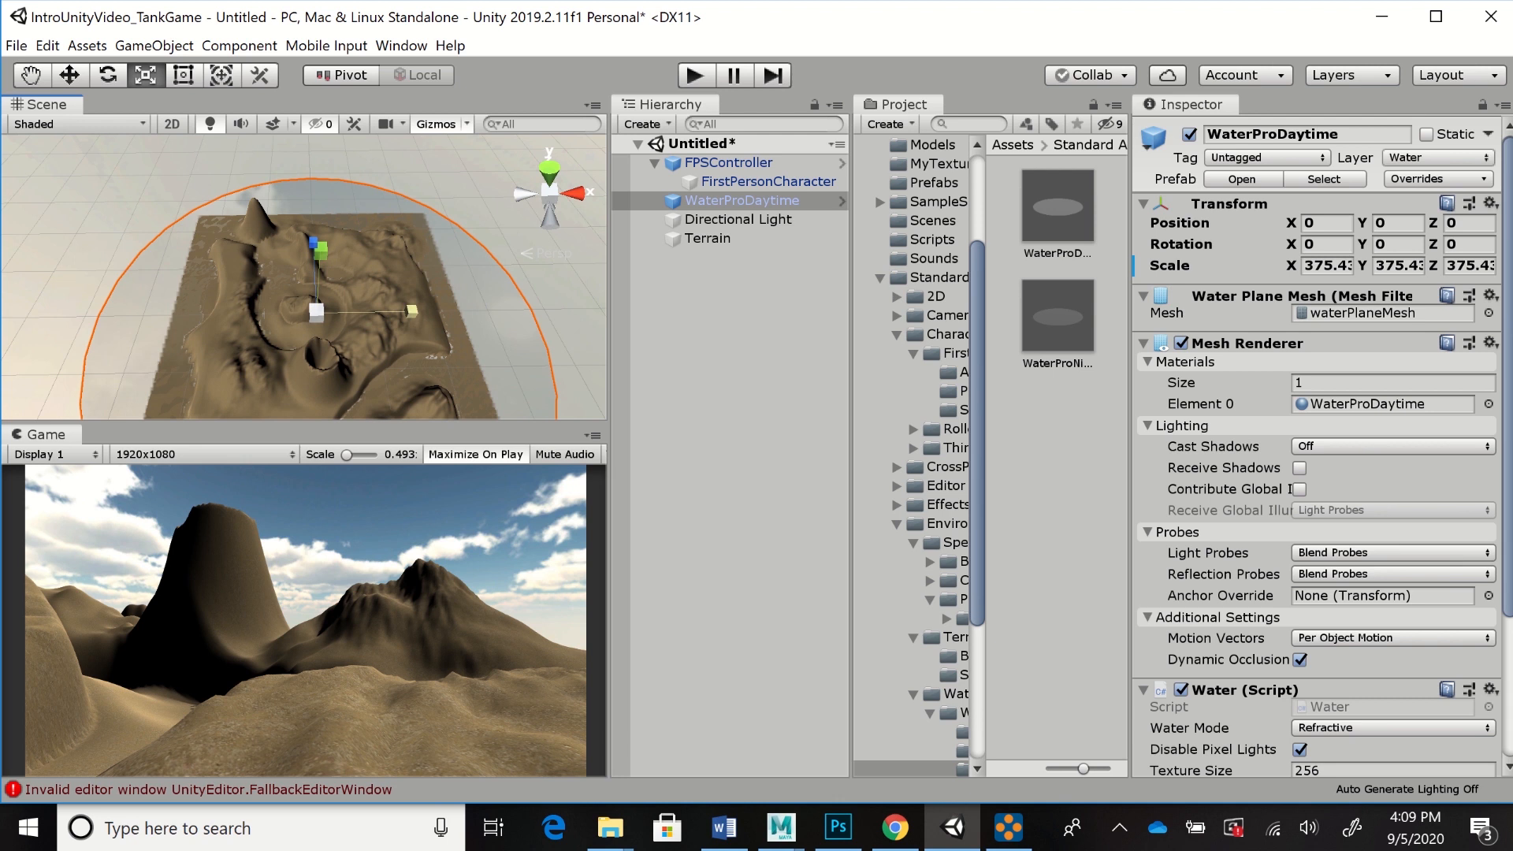
Raise the water plane to a Y position of 13 and play-test the scene to check the water level
key("w")
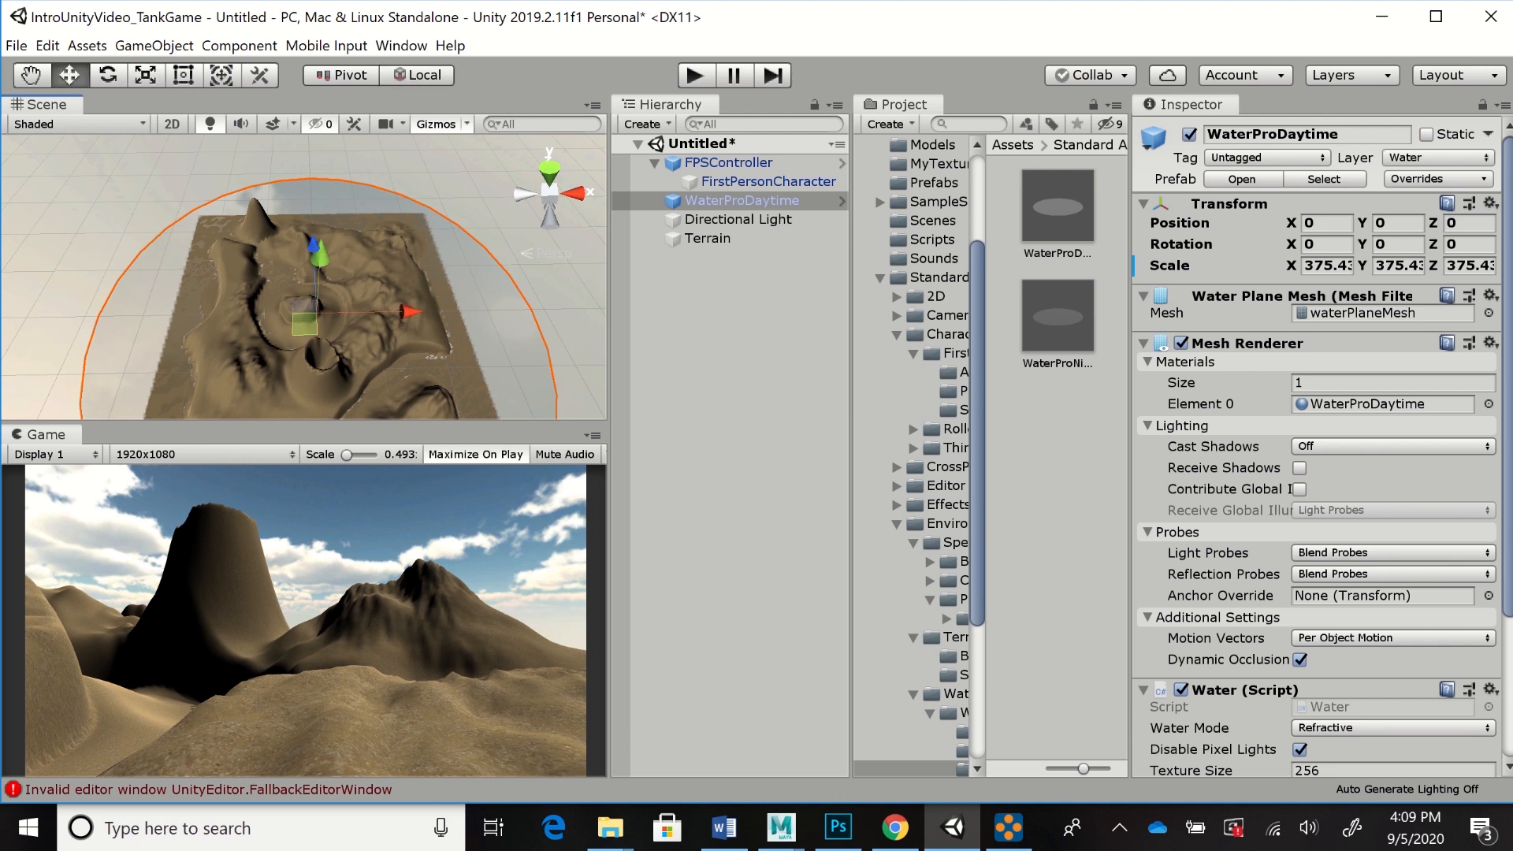
left_click_drag(331, 338, 331, 201, "alt")
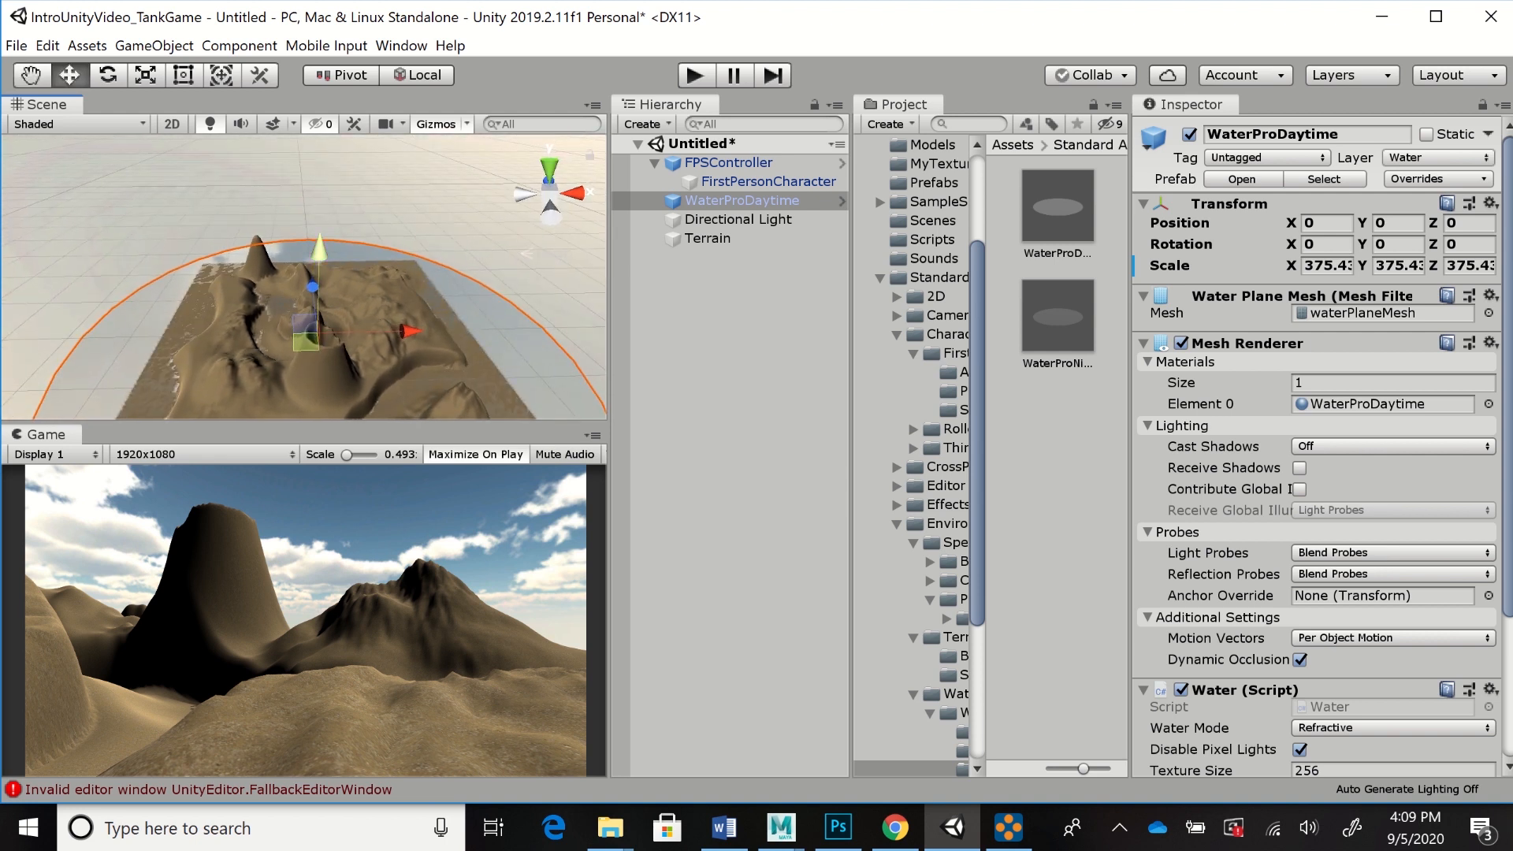
mouse_move(319, 250)
left_mouse_down()
mouse_move(319, 222)
mouse_move(320, 238)
left_mouse_up()
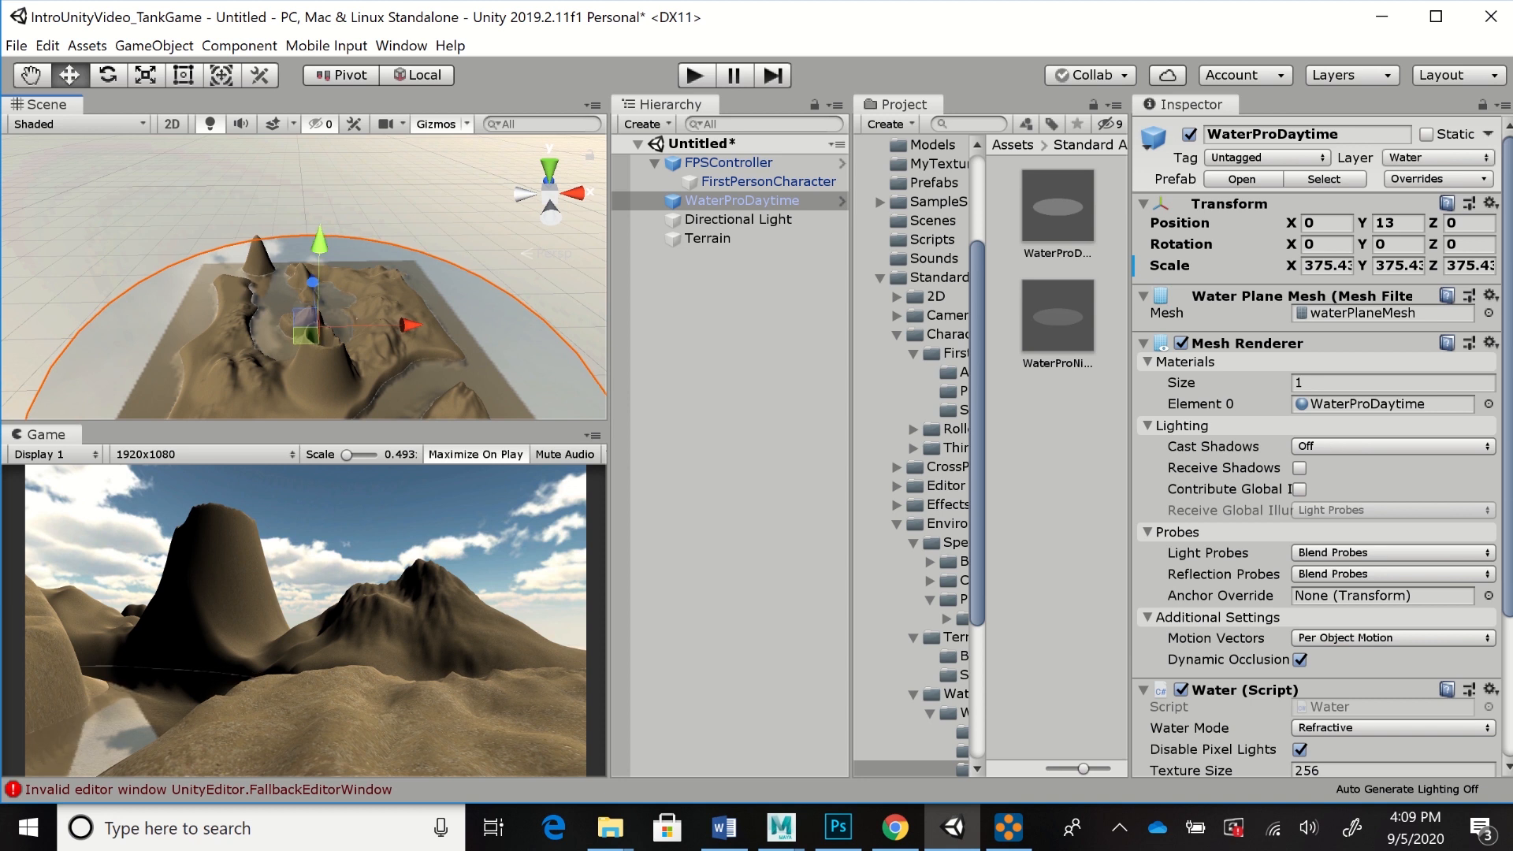
key("ctrl+p")
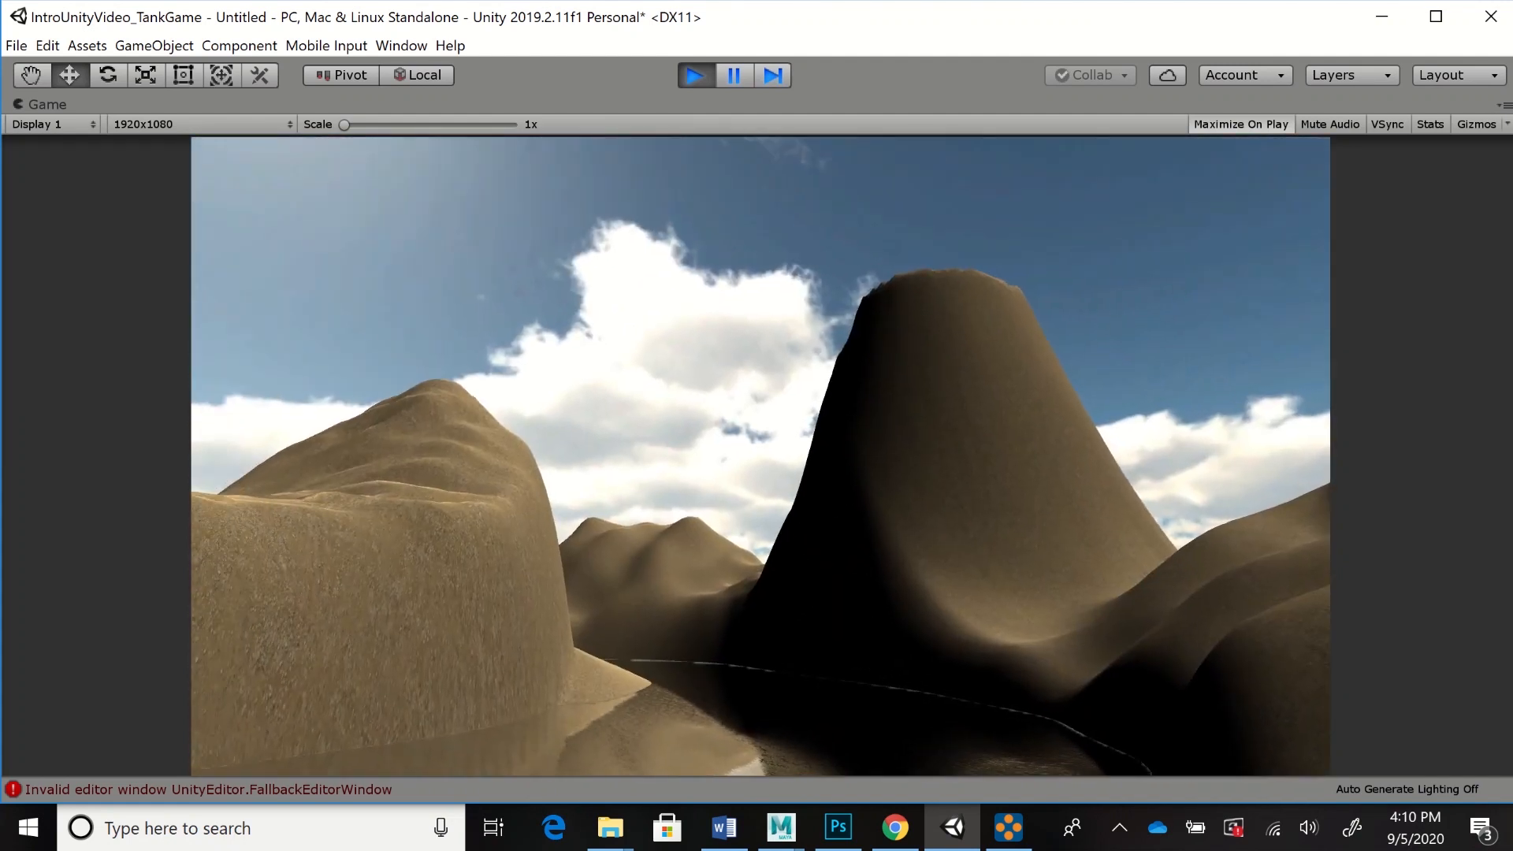
key("ctrl+p")
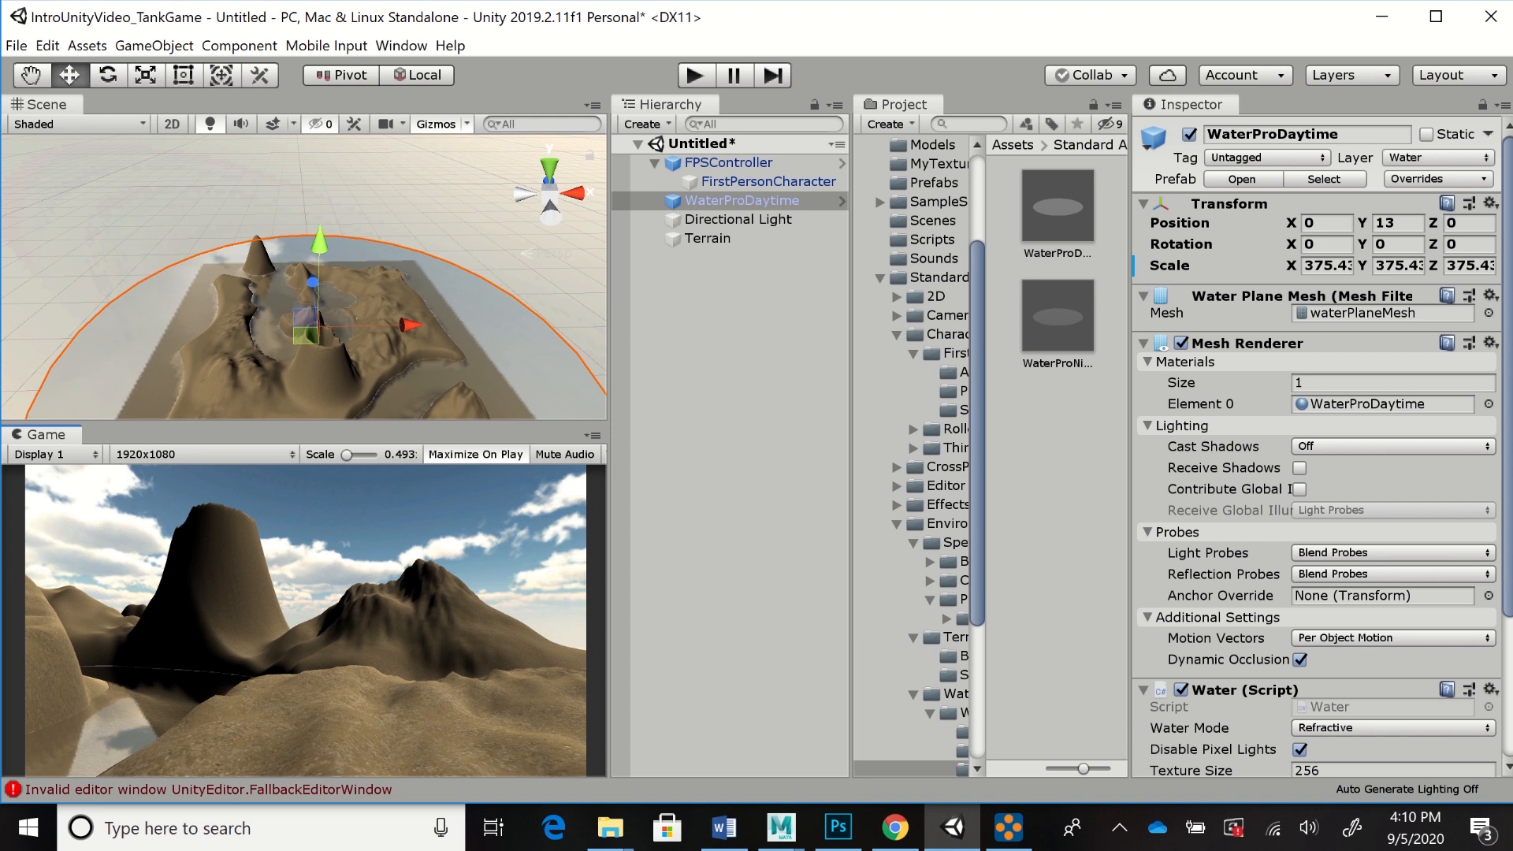
Set the water plane's Water Mode to Reflective
scroll(1316, 441, "down", 5)
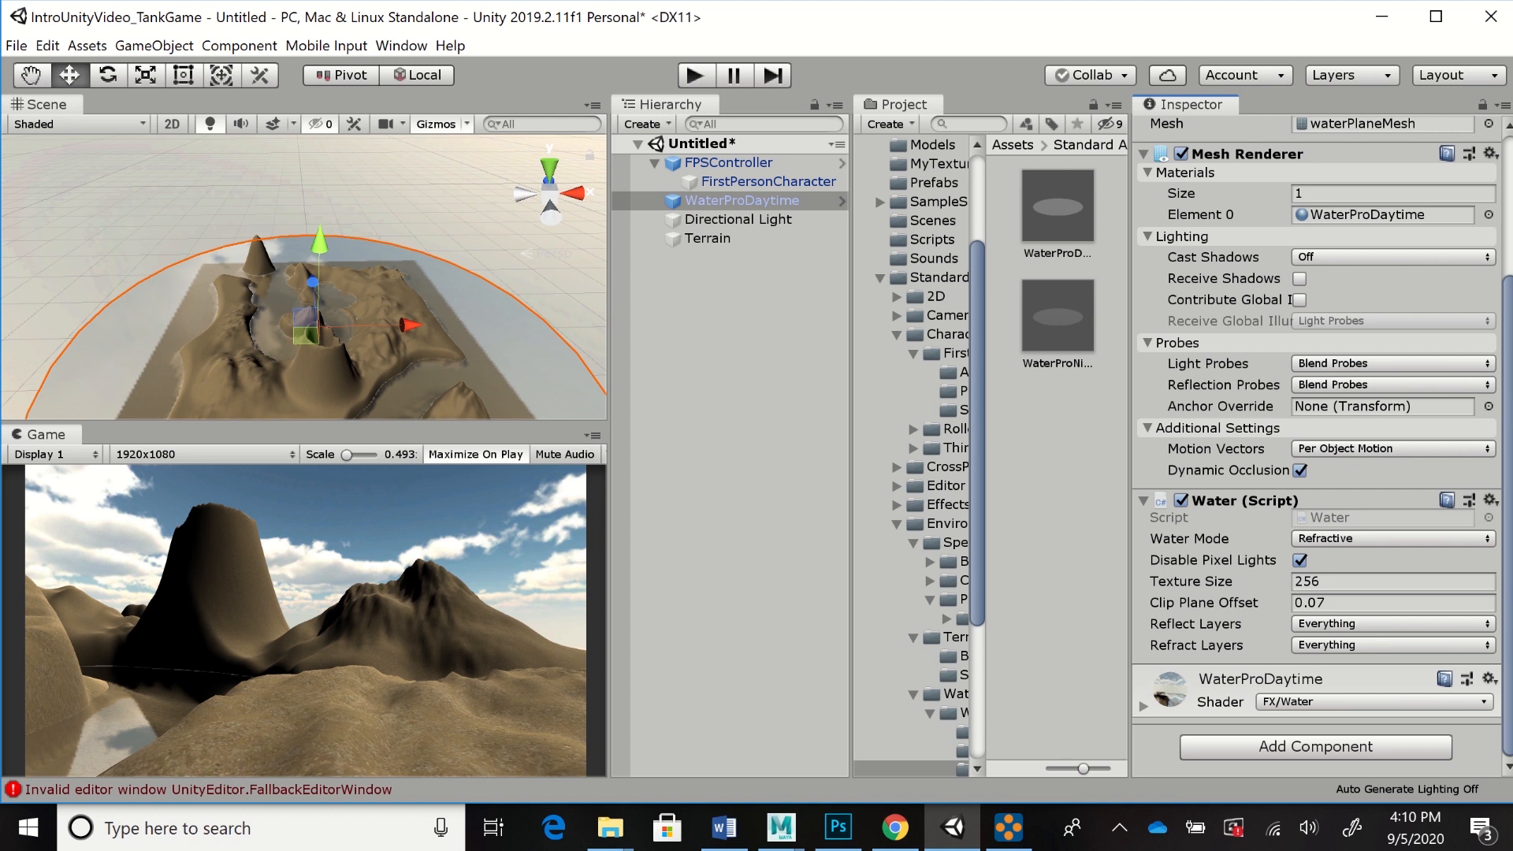
left_click(1392, 539)
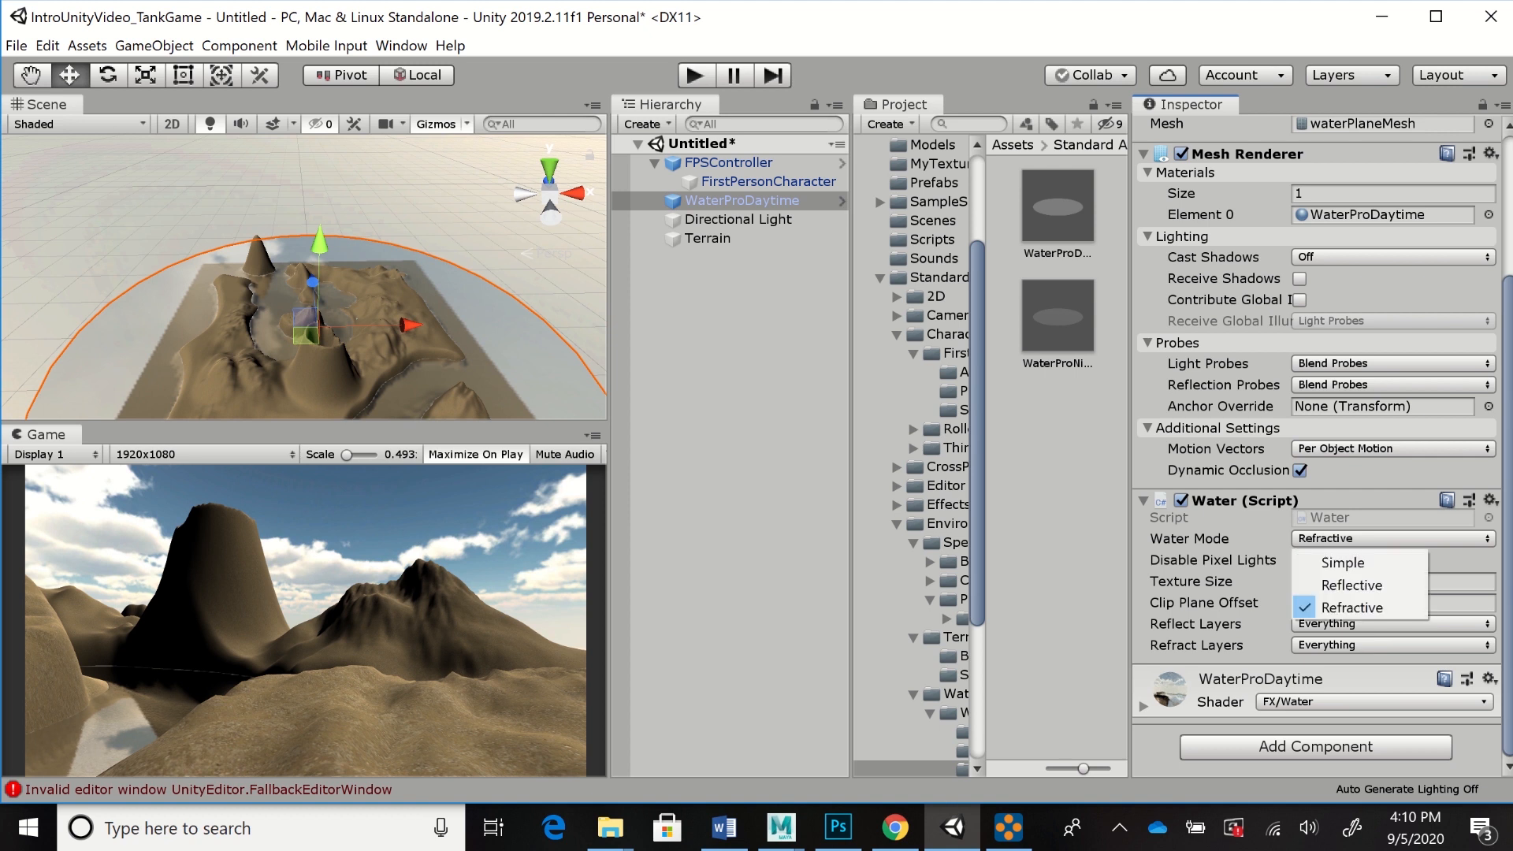
left_click(1351, 584)
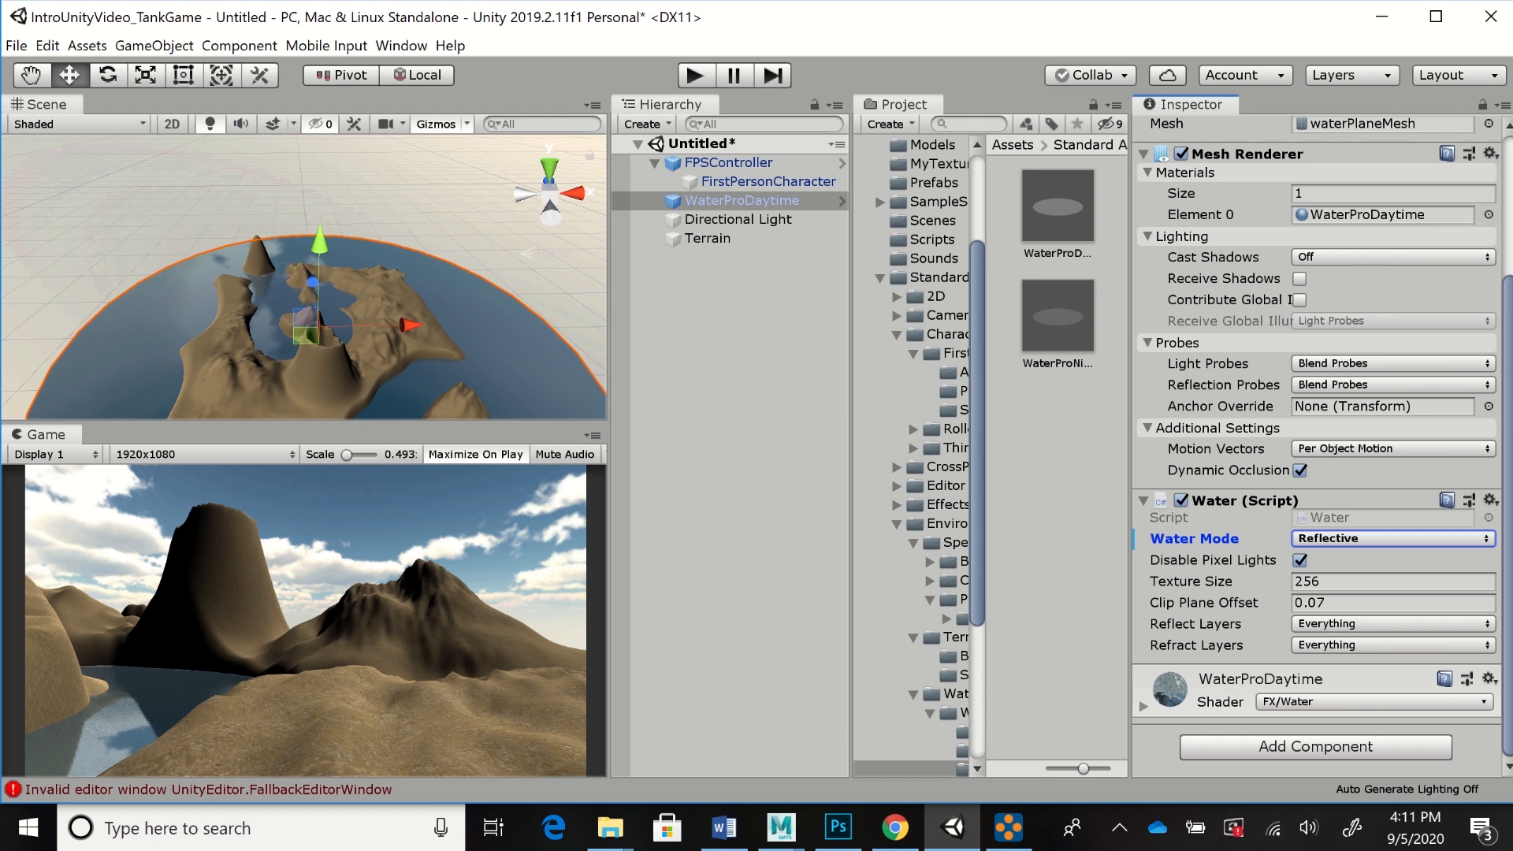
Move the FPSController to a spot on the terrain facing the volcano and the mountain, and play-test the view
left_click(729, 163)
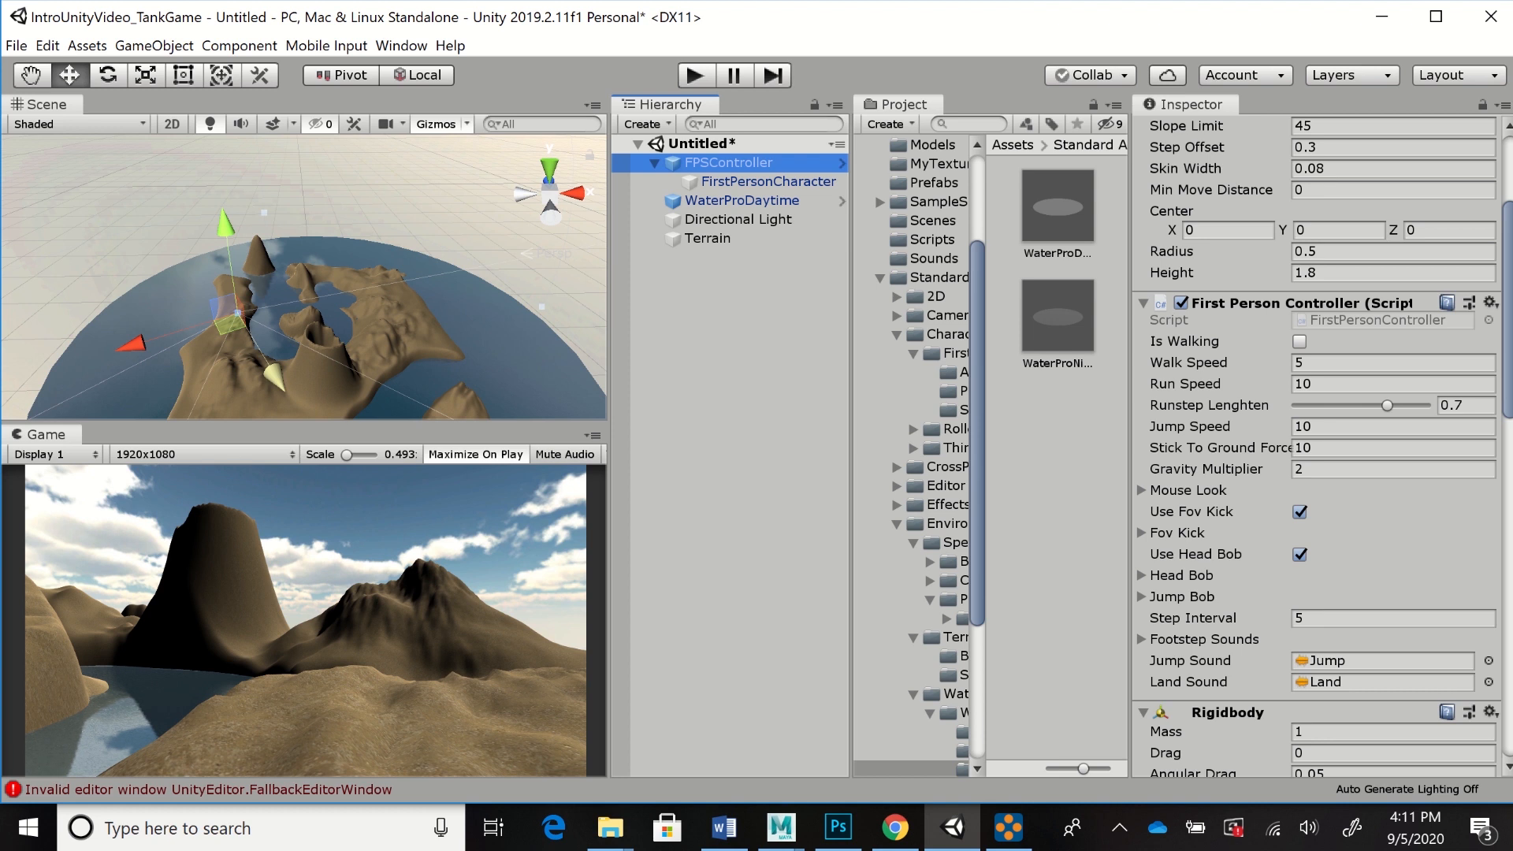
left_click_drag(274, 377, 279, 386)
mouse_move(136, 353)
left_mouse_down()
mouse_move(148, 349)
mouse_move(123, 356)
left_mouse_up()
left_click_drag(264, 391, 265, 392)
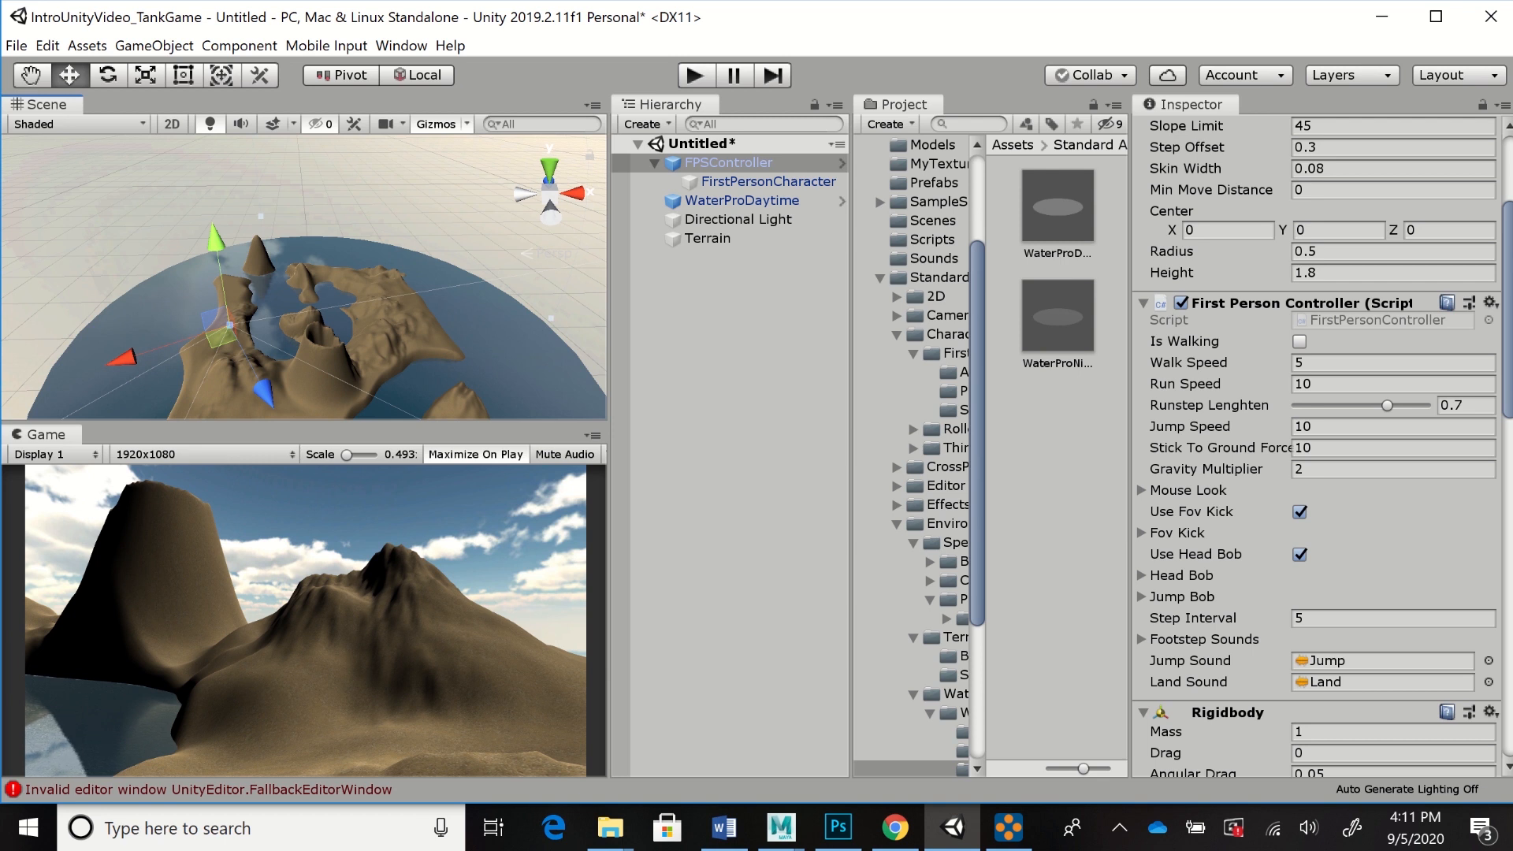
key("ctrl+p")
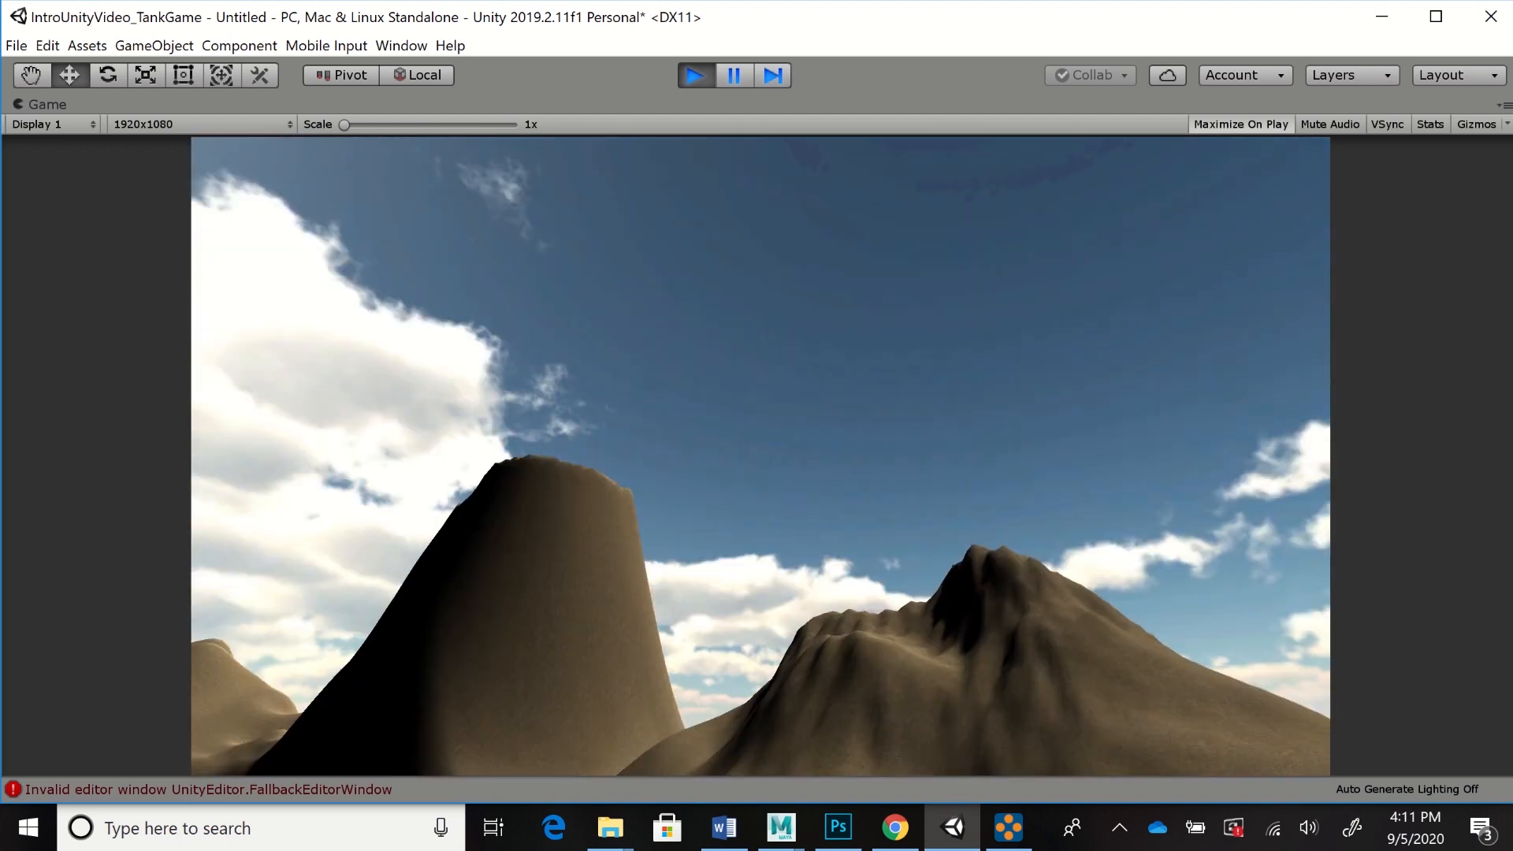
key("ctrl+p")
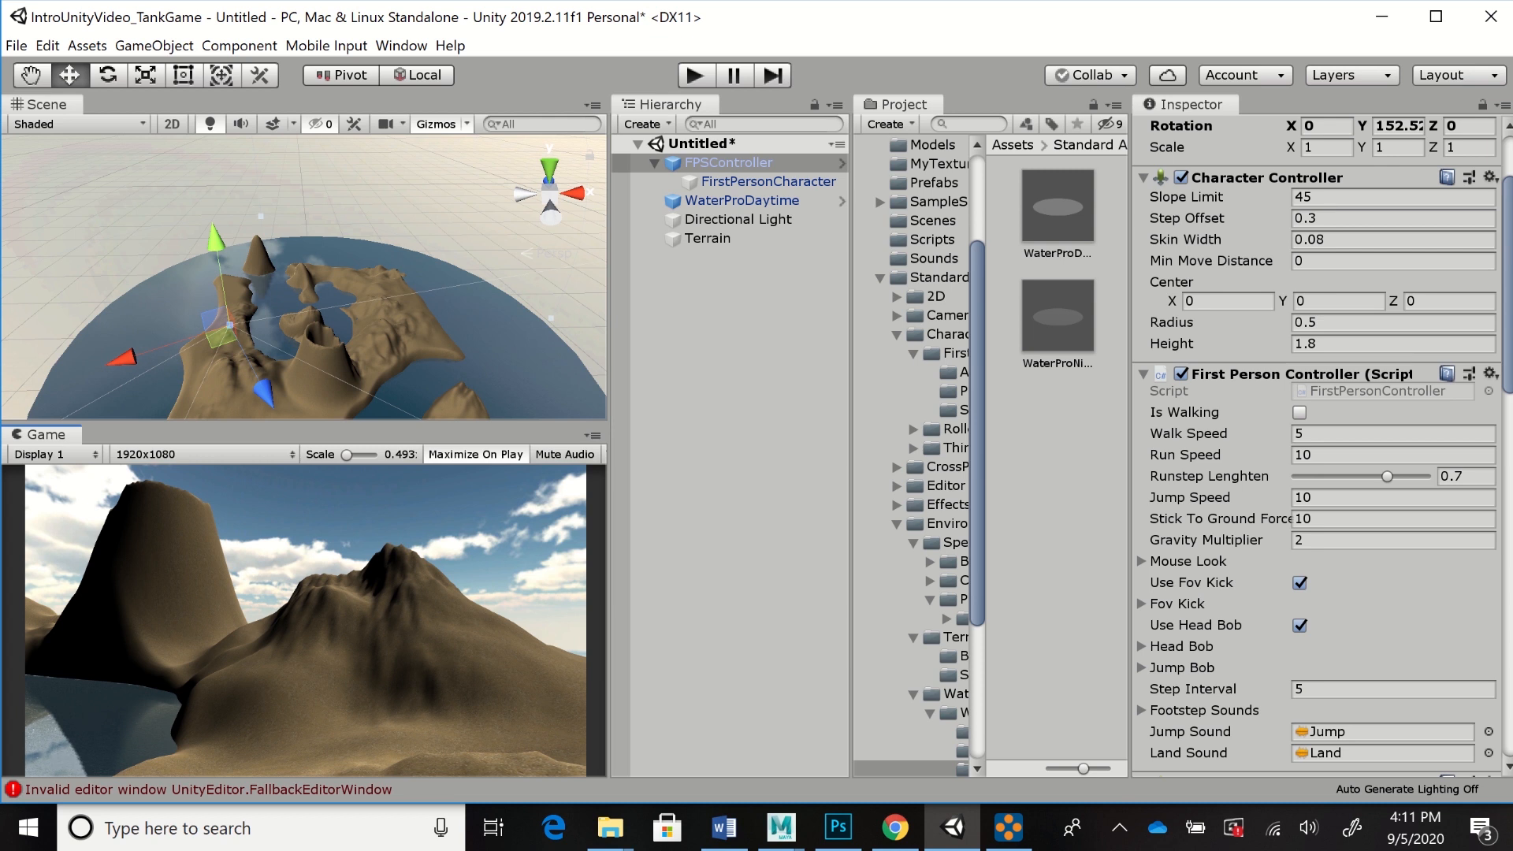
Save the scene as TerrainDemoVideo1 in the Scenes folder of the project's Assets
left_click(15, 44)
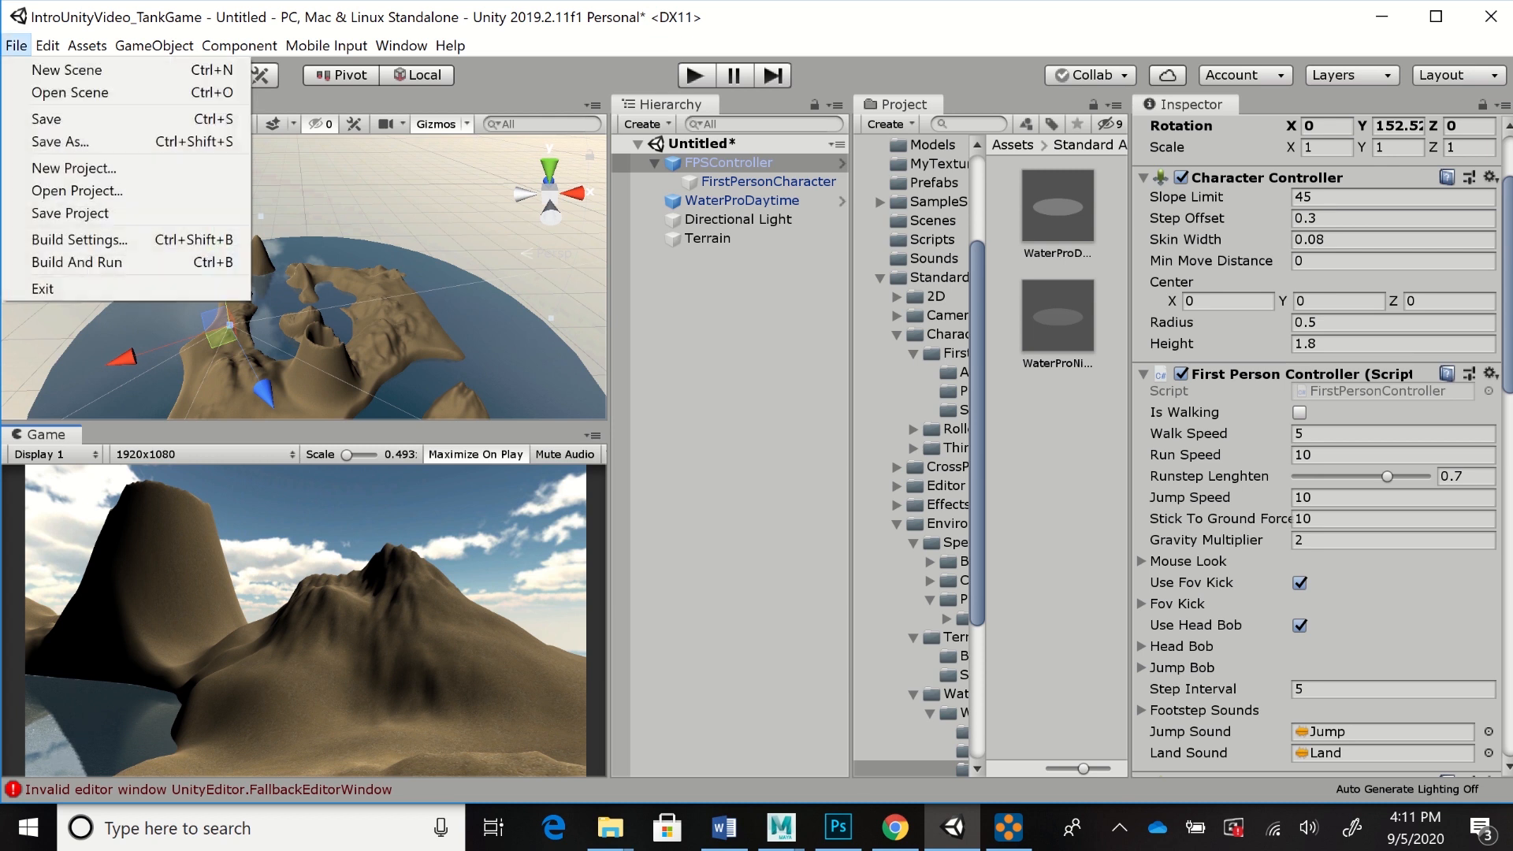
left_click(59, 141)
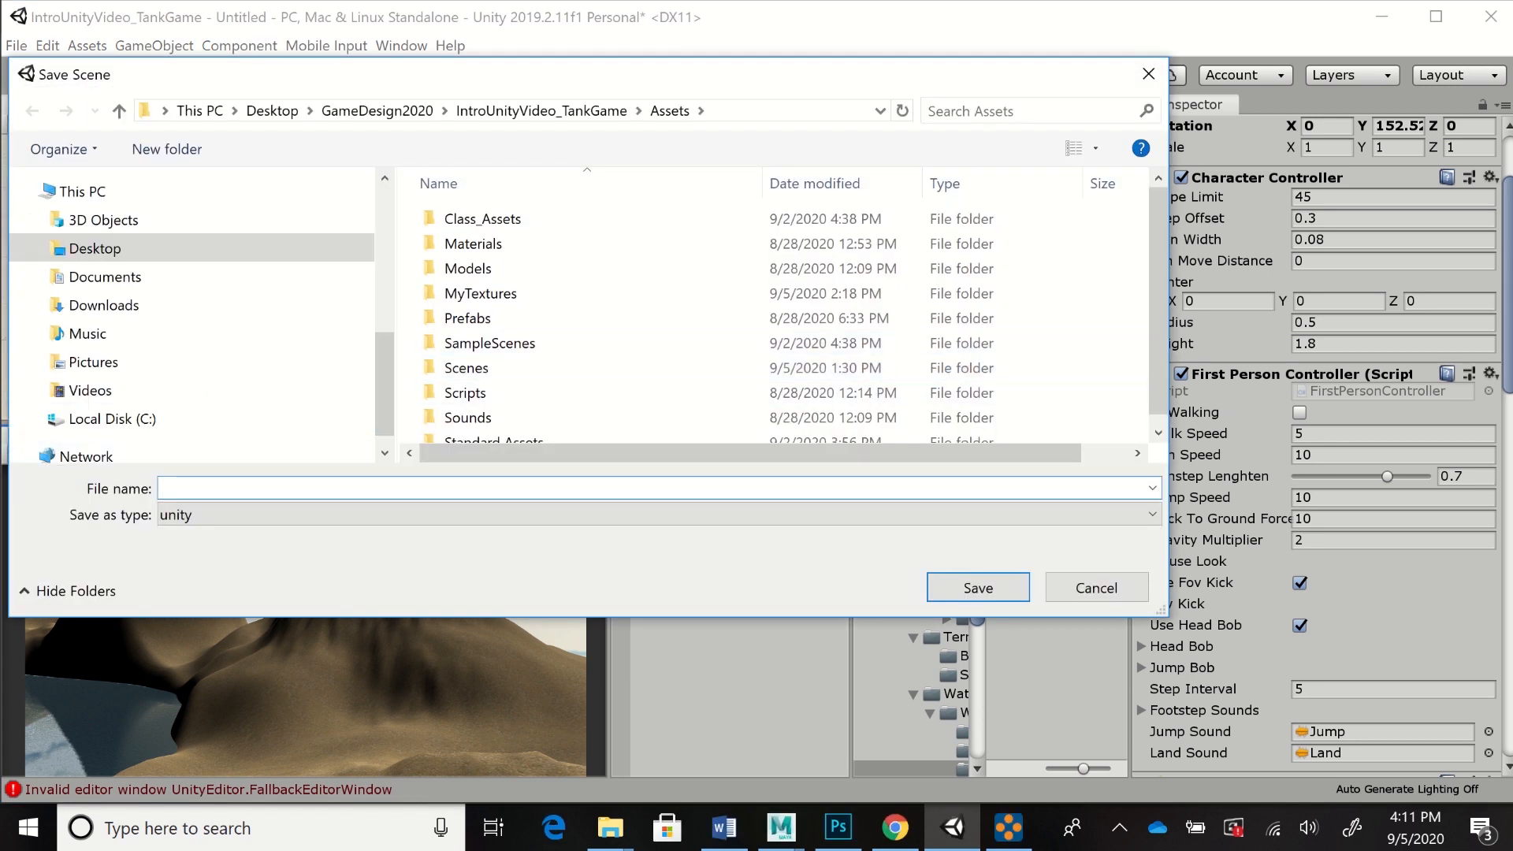
type("TerrainDemoVideo1")
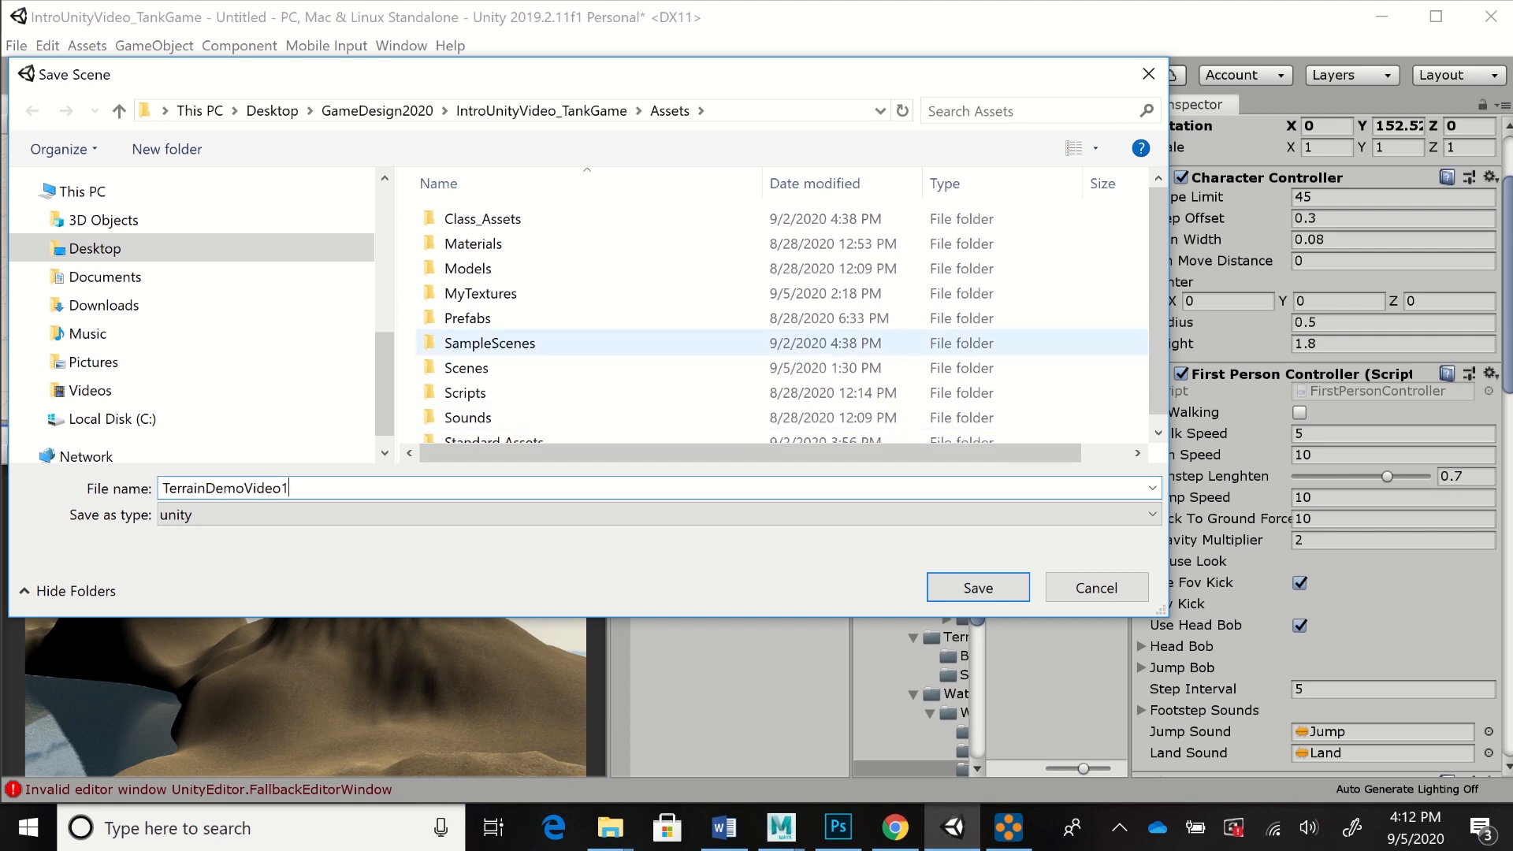
left_click(467, 367)
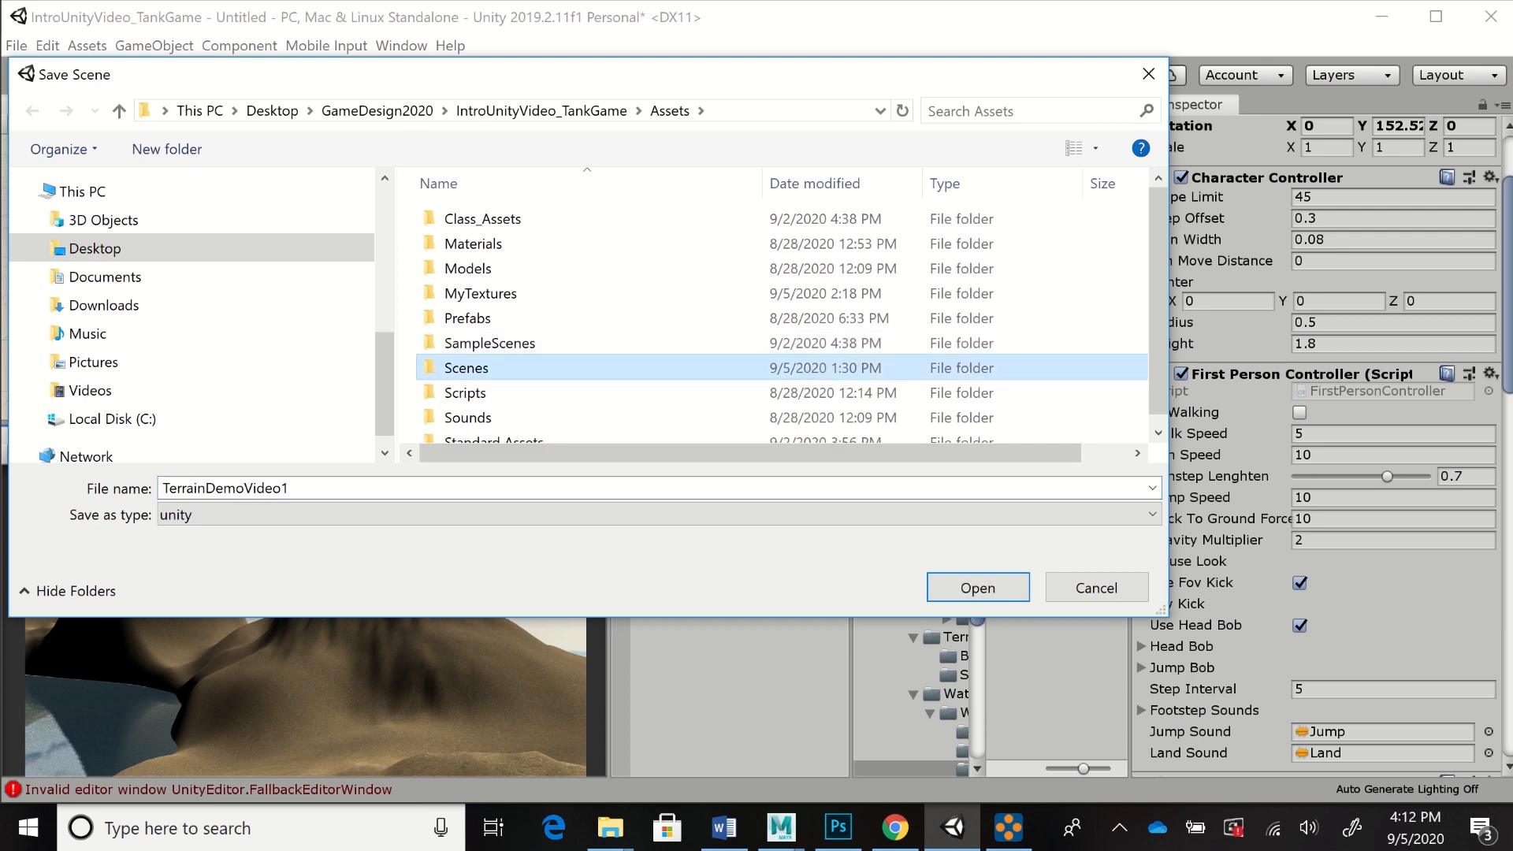
key("Return")
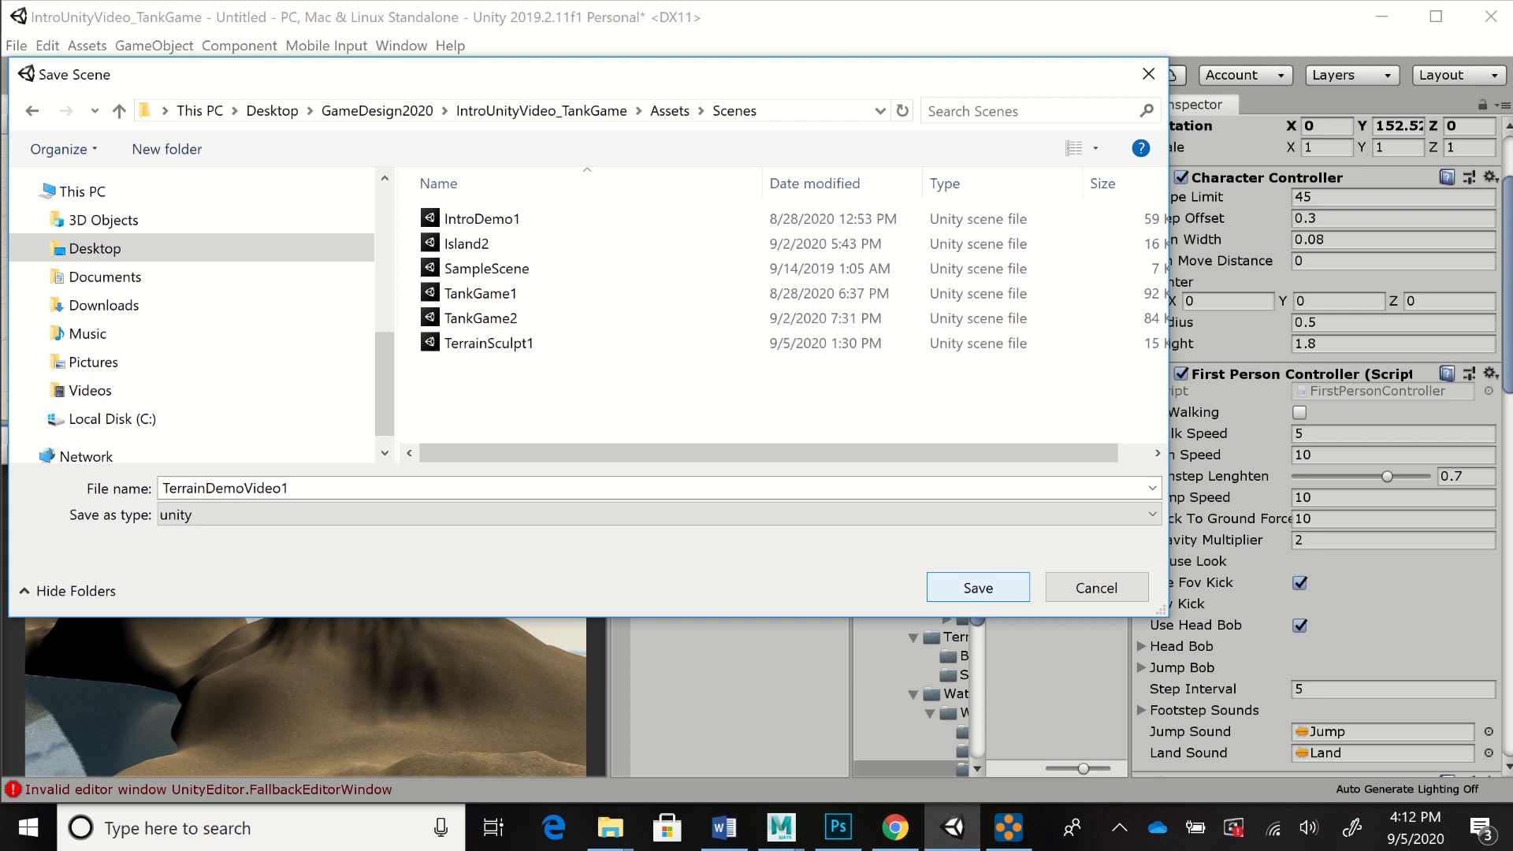
left_click(978, 587)
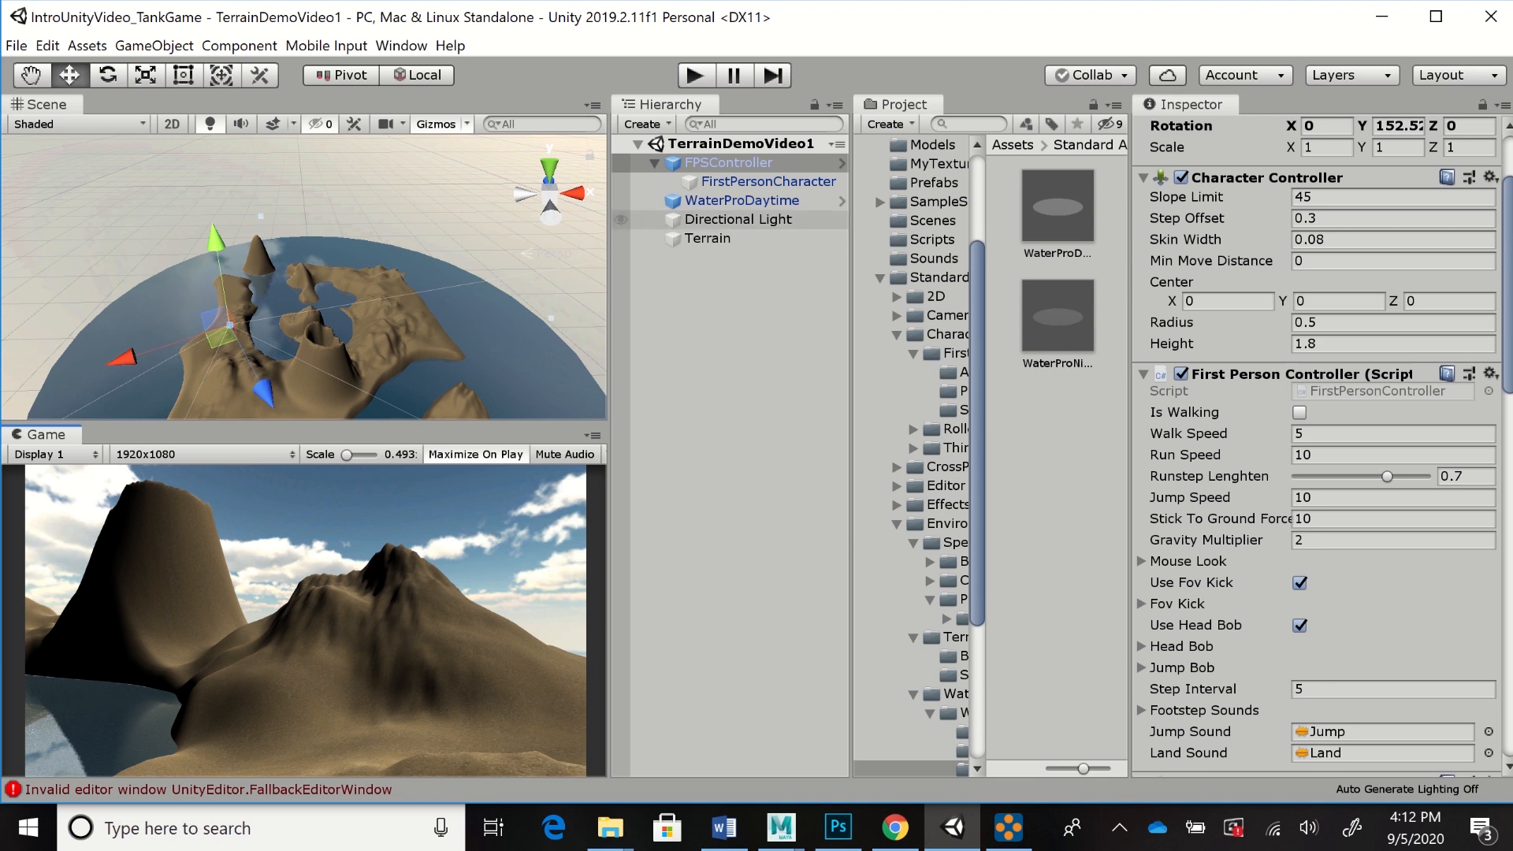
Select the Terrain, switch to its Paint Texture tool and open the options for editing the terrain layers
left_click(707, 239)
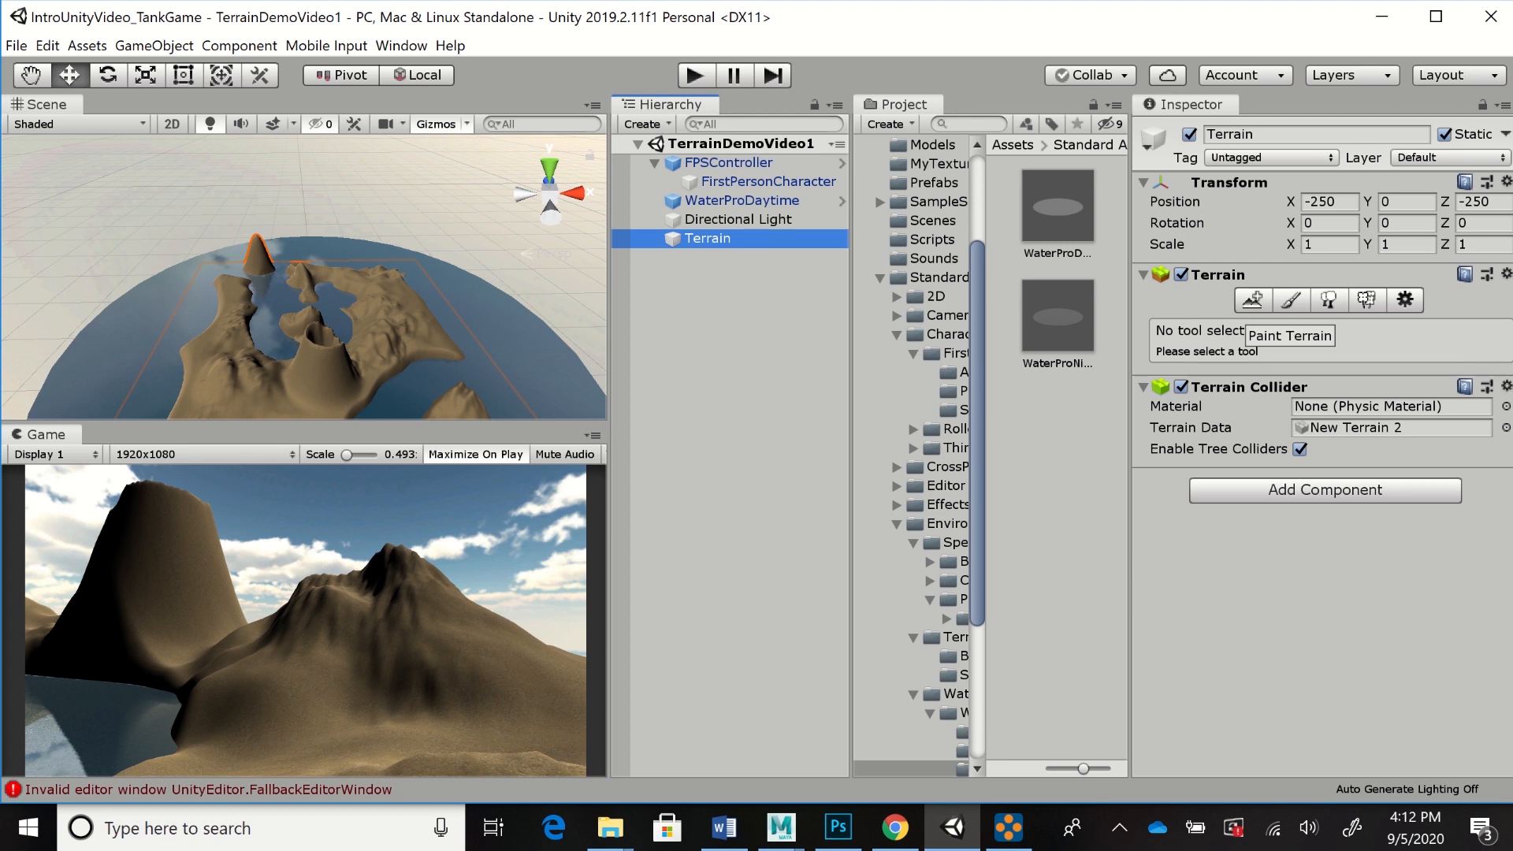
left_click(1291, 299)
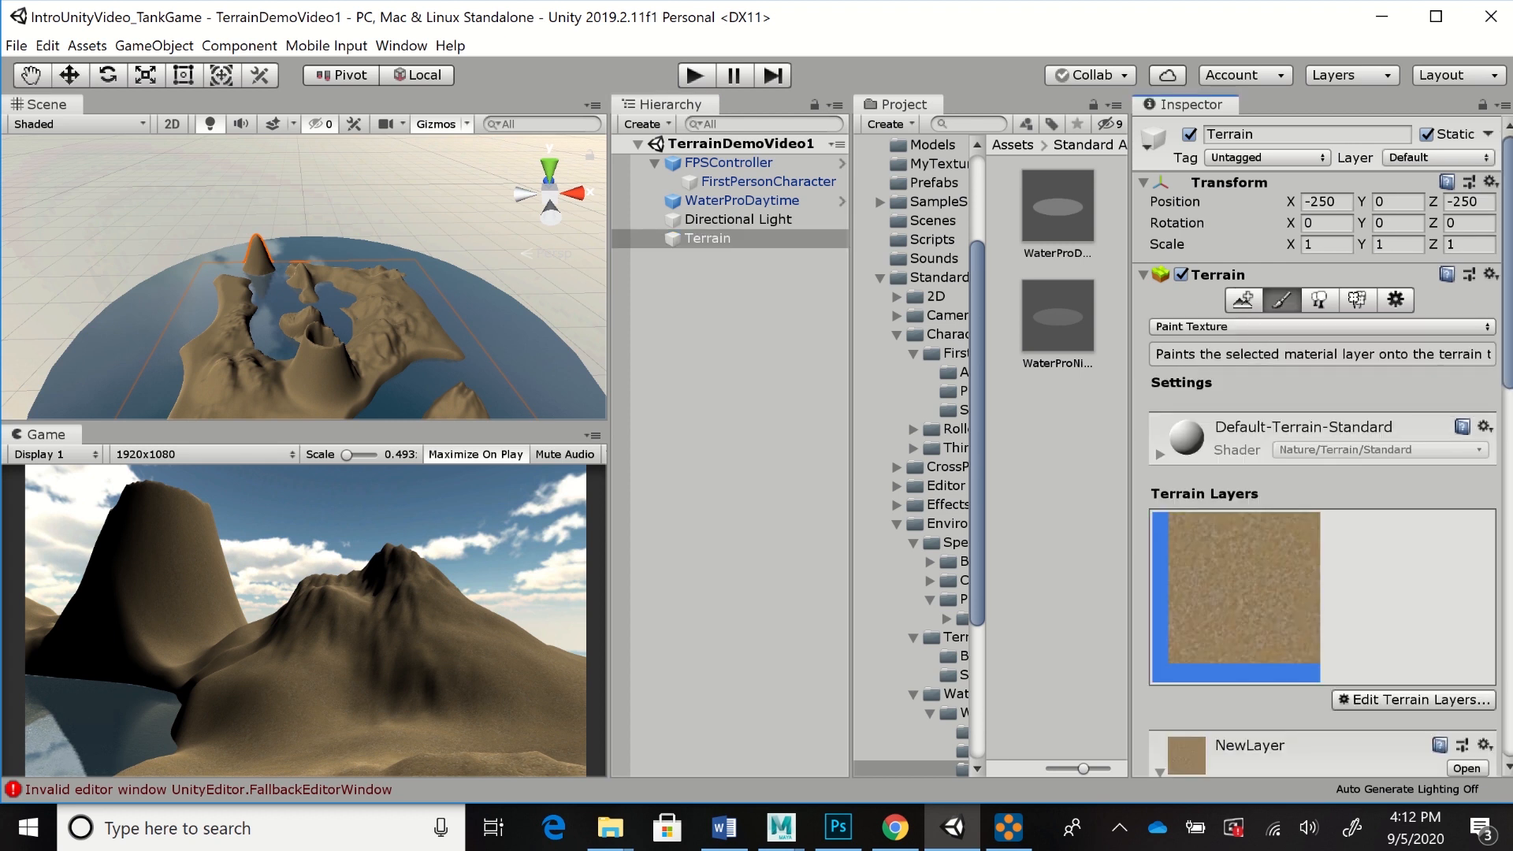
scroll(1322, 441, "down", 5)
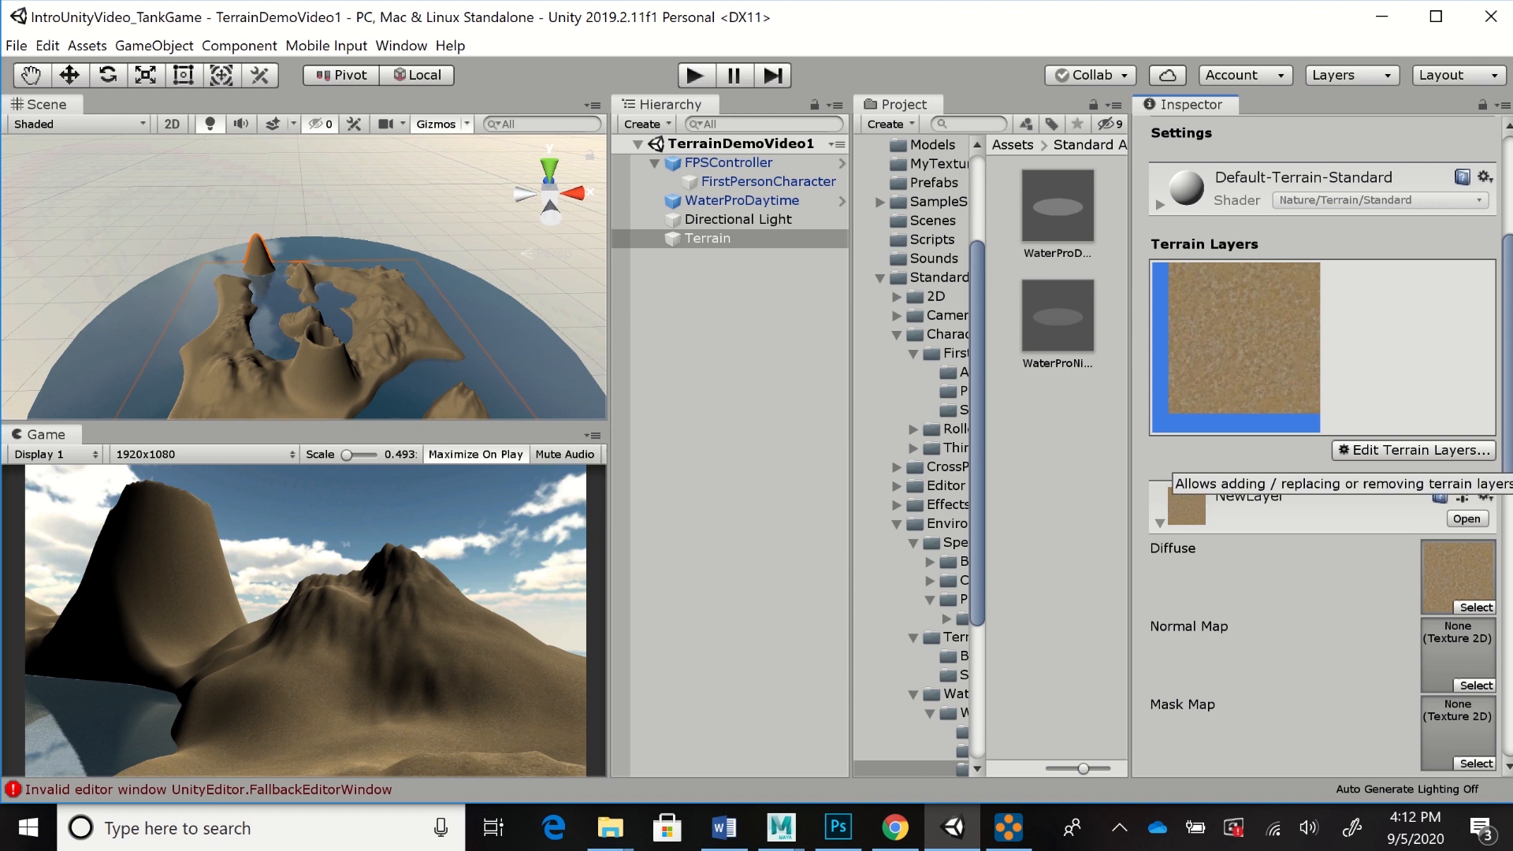
left_click(1412, 449)
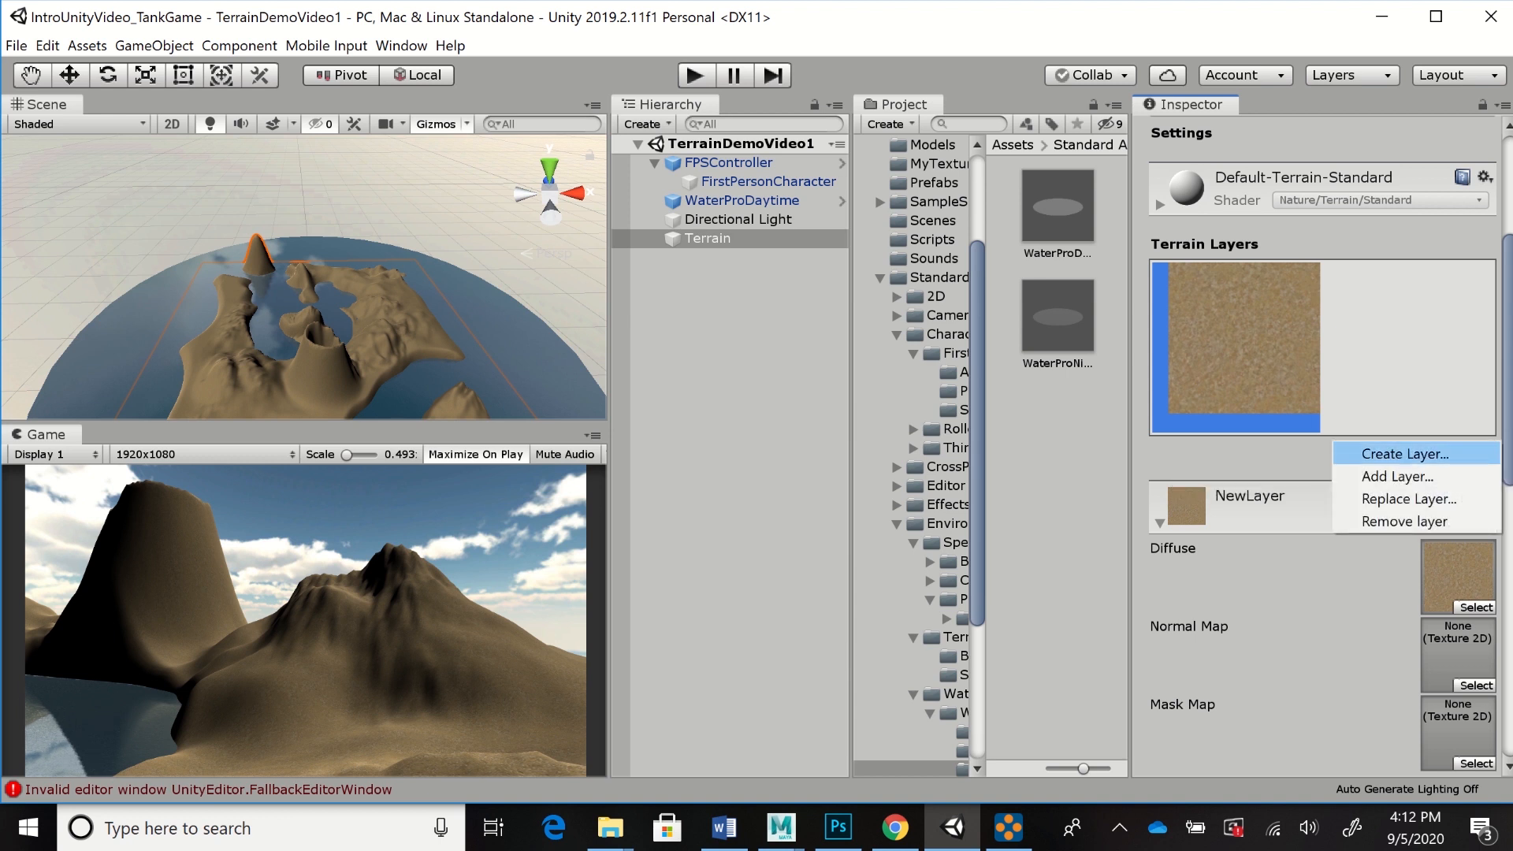
Create a second terrain layer using the CliffAlbedo texture
left_click(1405, 454)
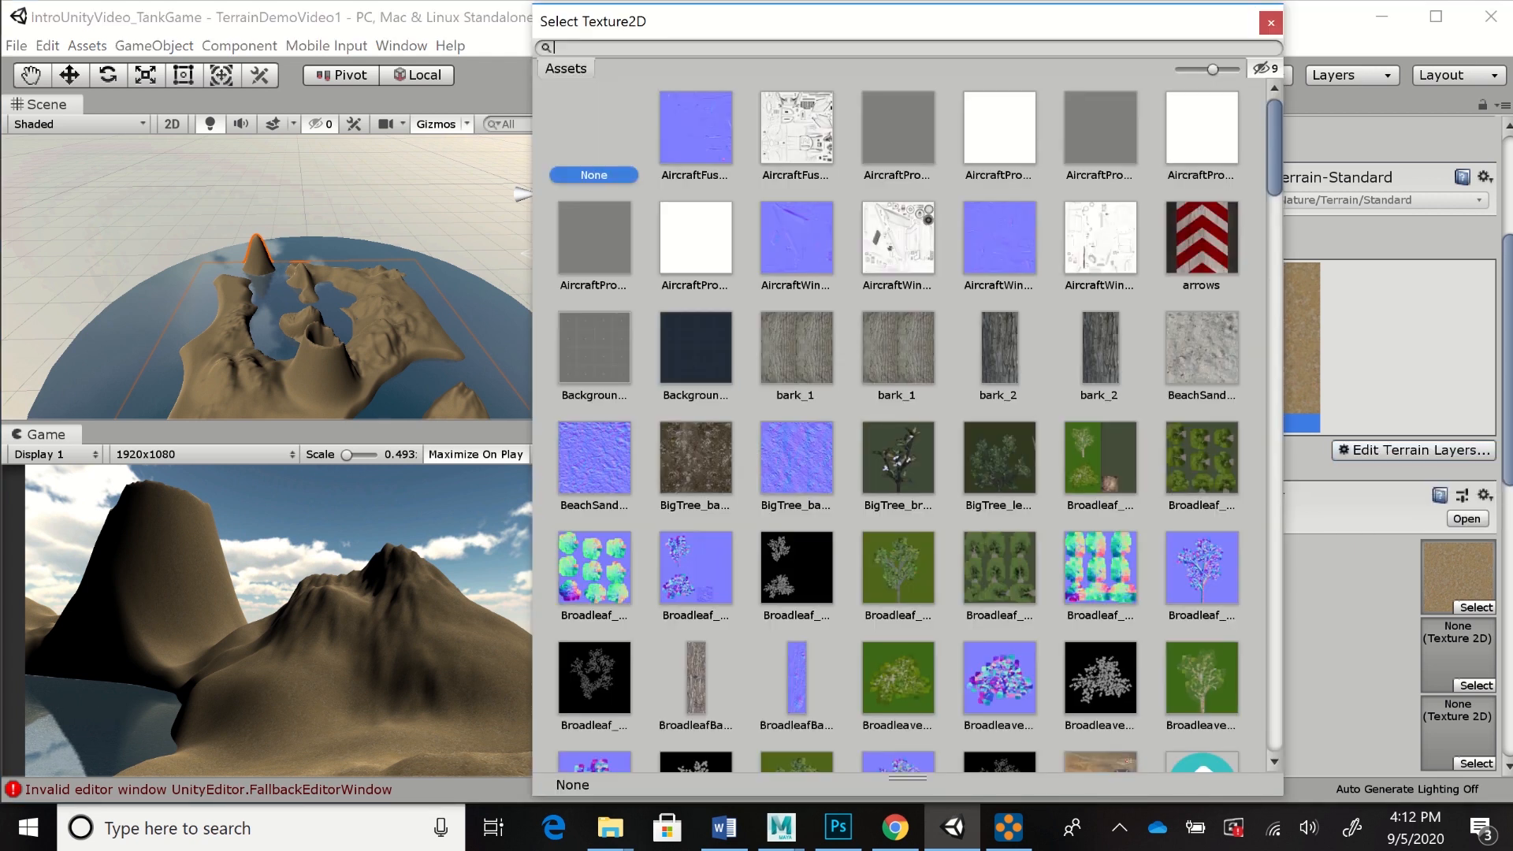
scroll(906, 425, "down", 10)
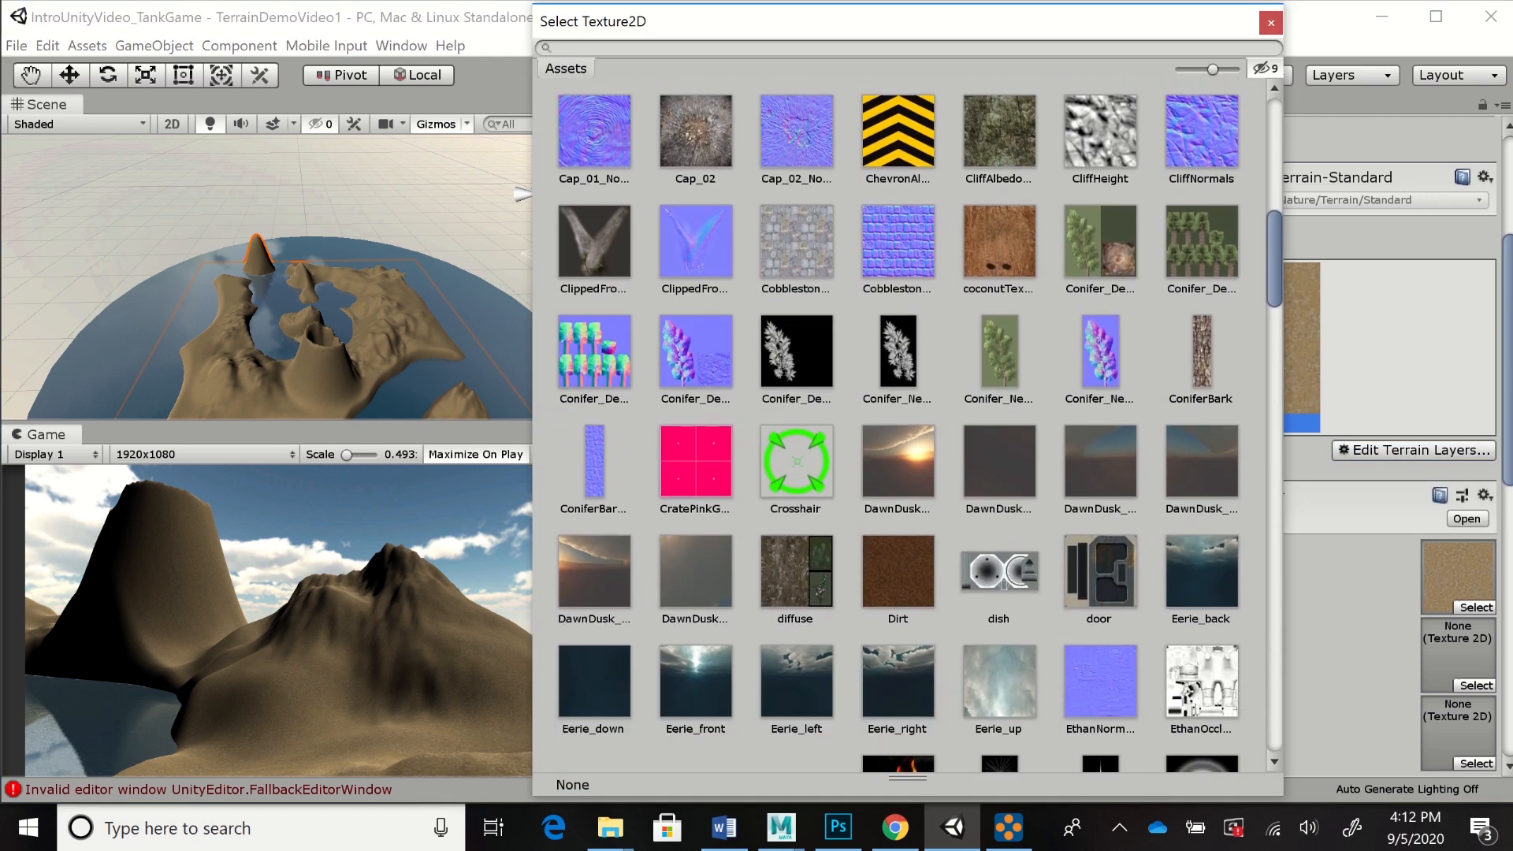
scroll(907, 425, "up", 1)
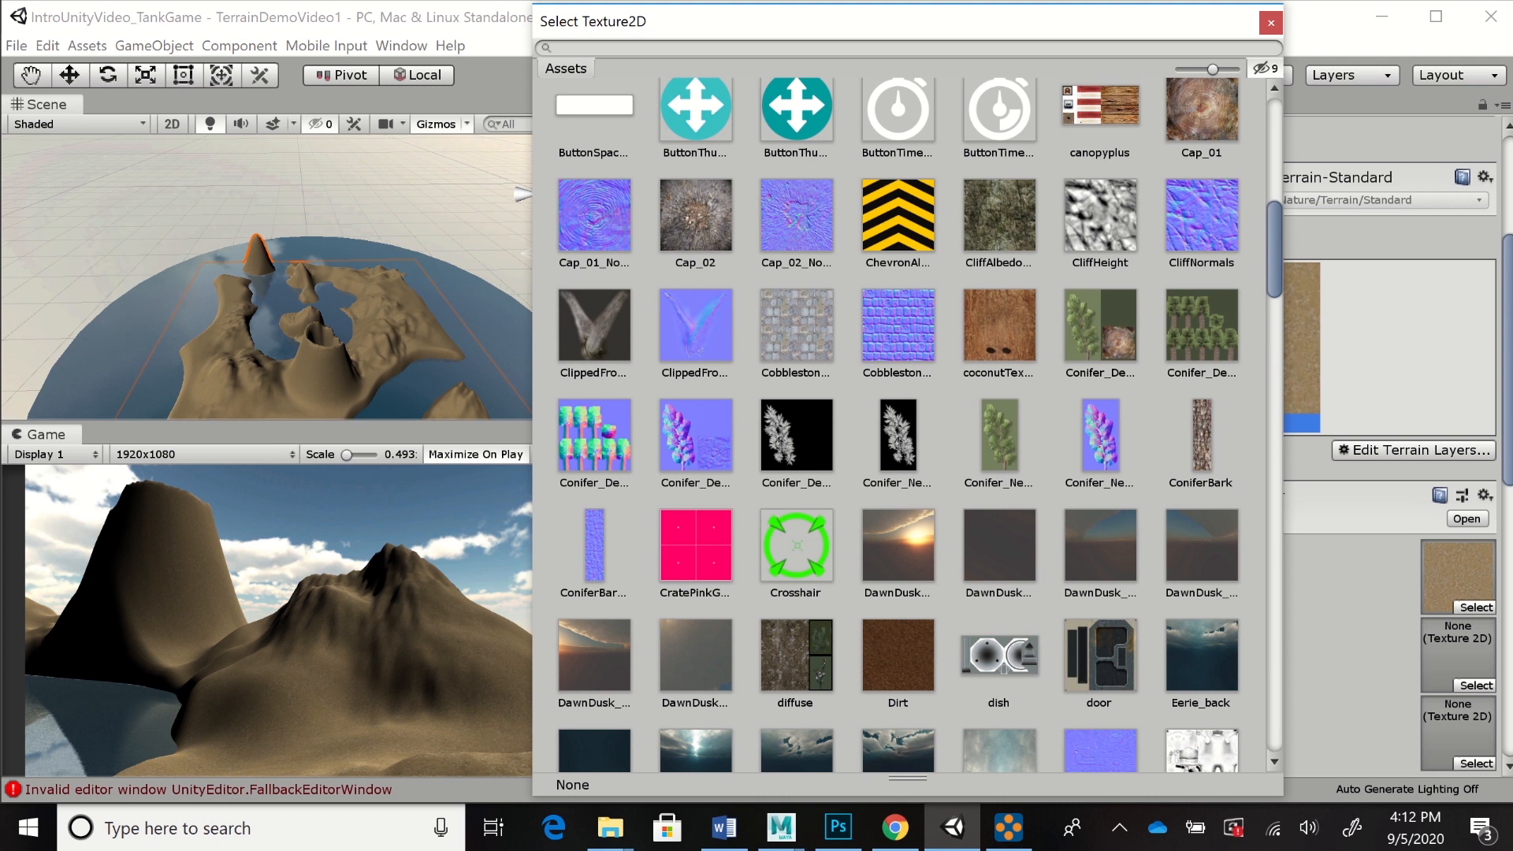
double_click(999, 214)
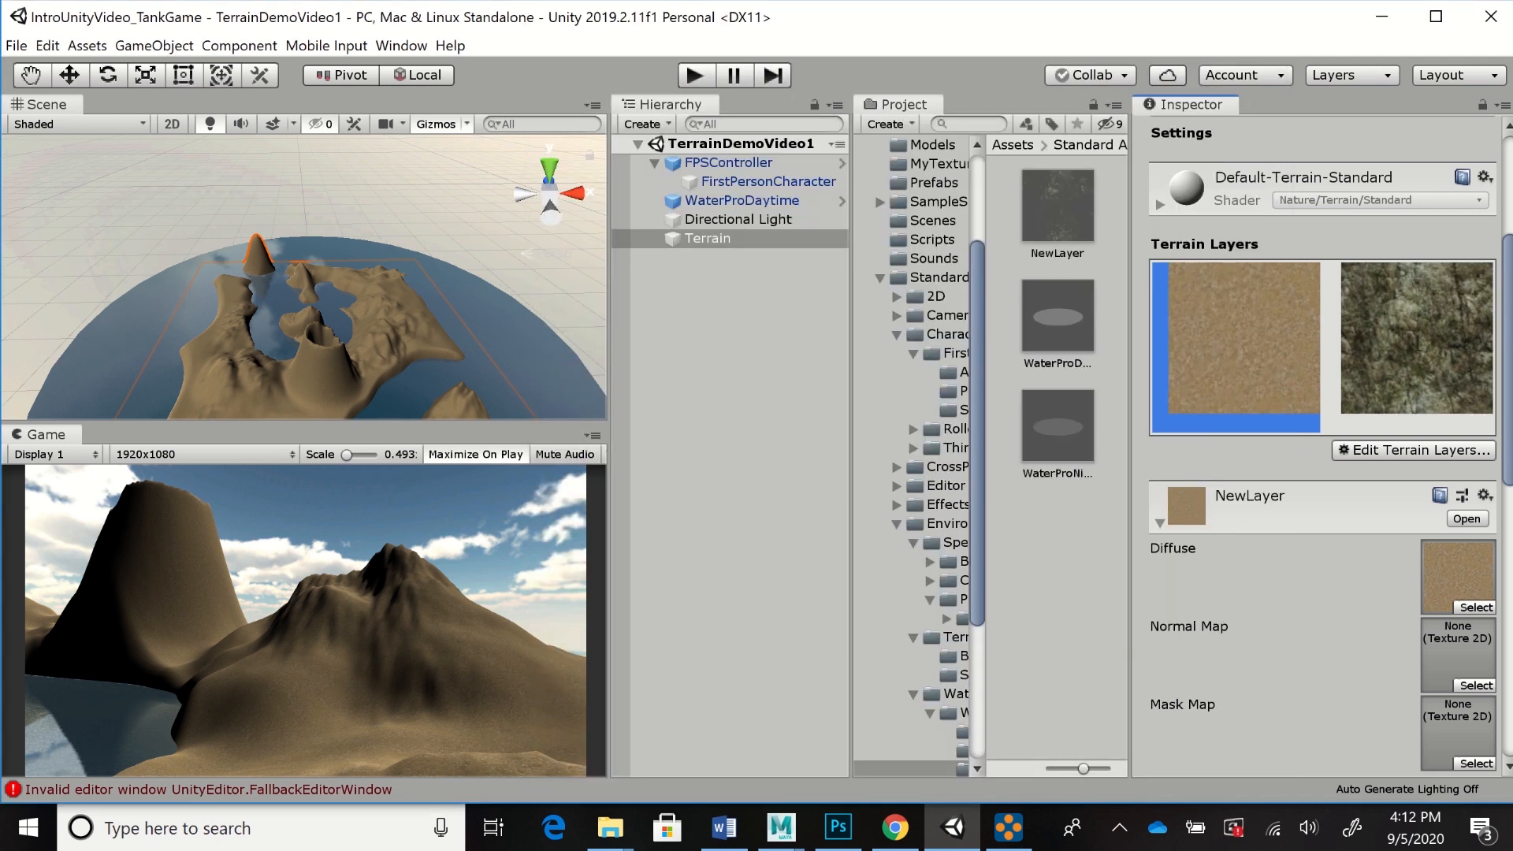
Assign the CliffNormals texture as the normal map of the cliff terrain layer
left_click(1416, 339)
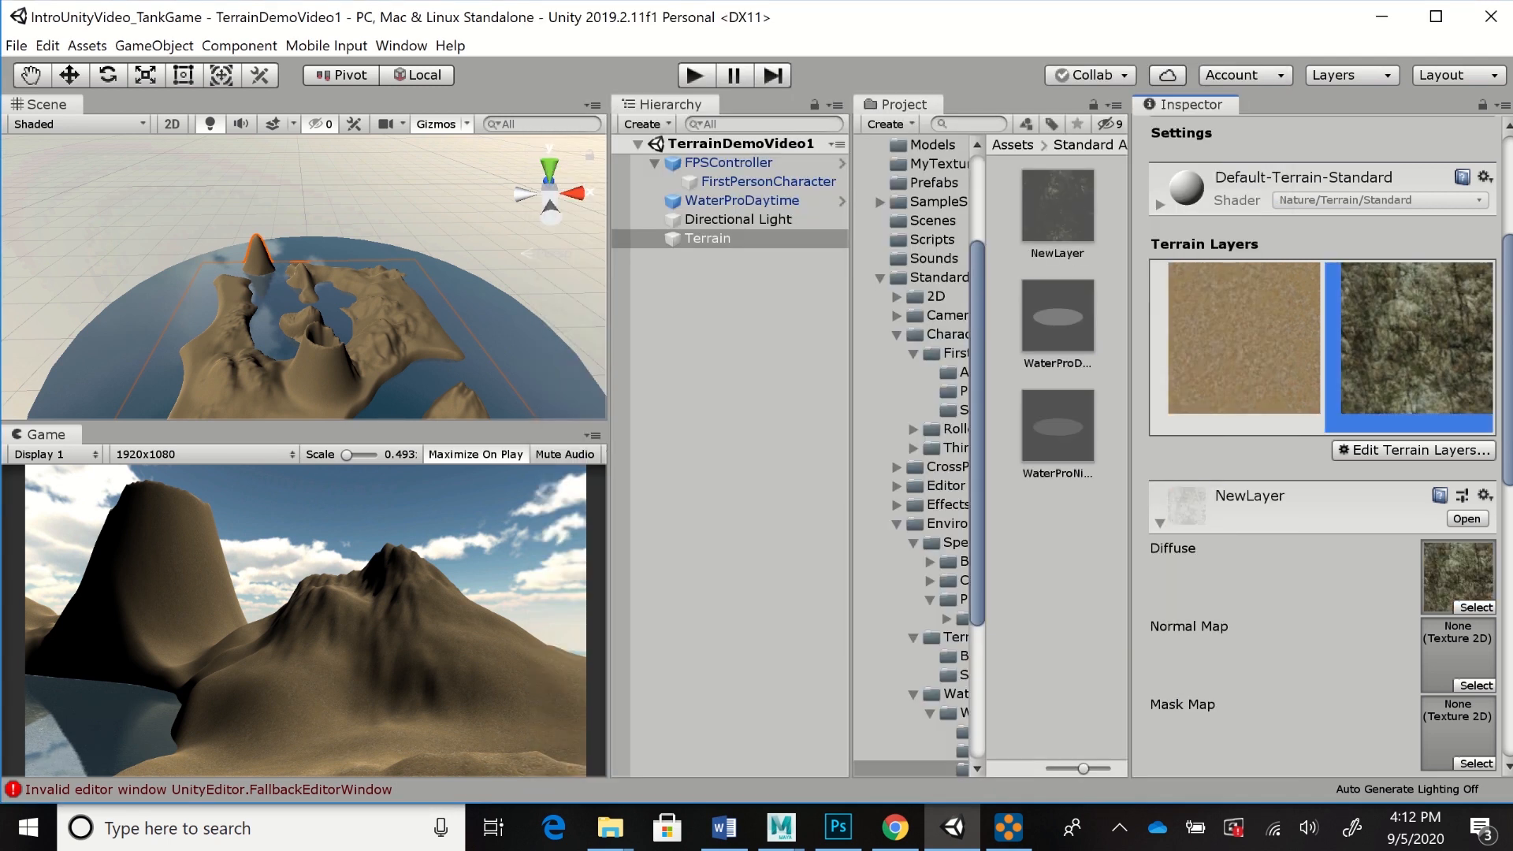
scroll(1323, 447, "down", 4)
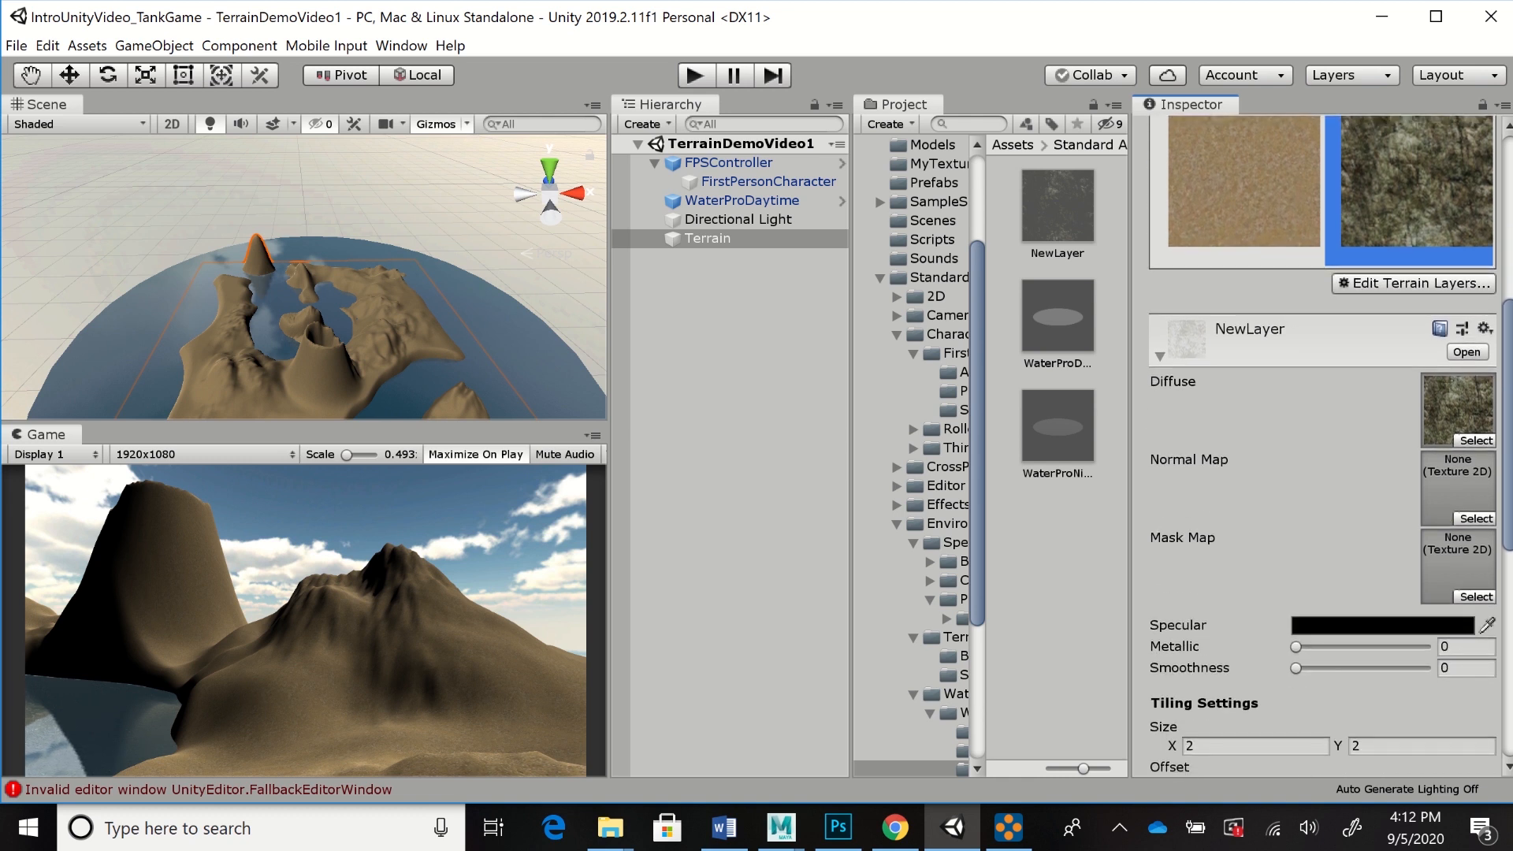
left_click(1475, 518)
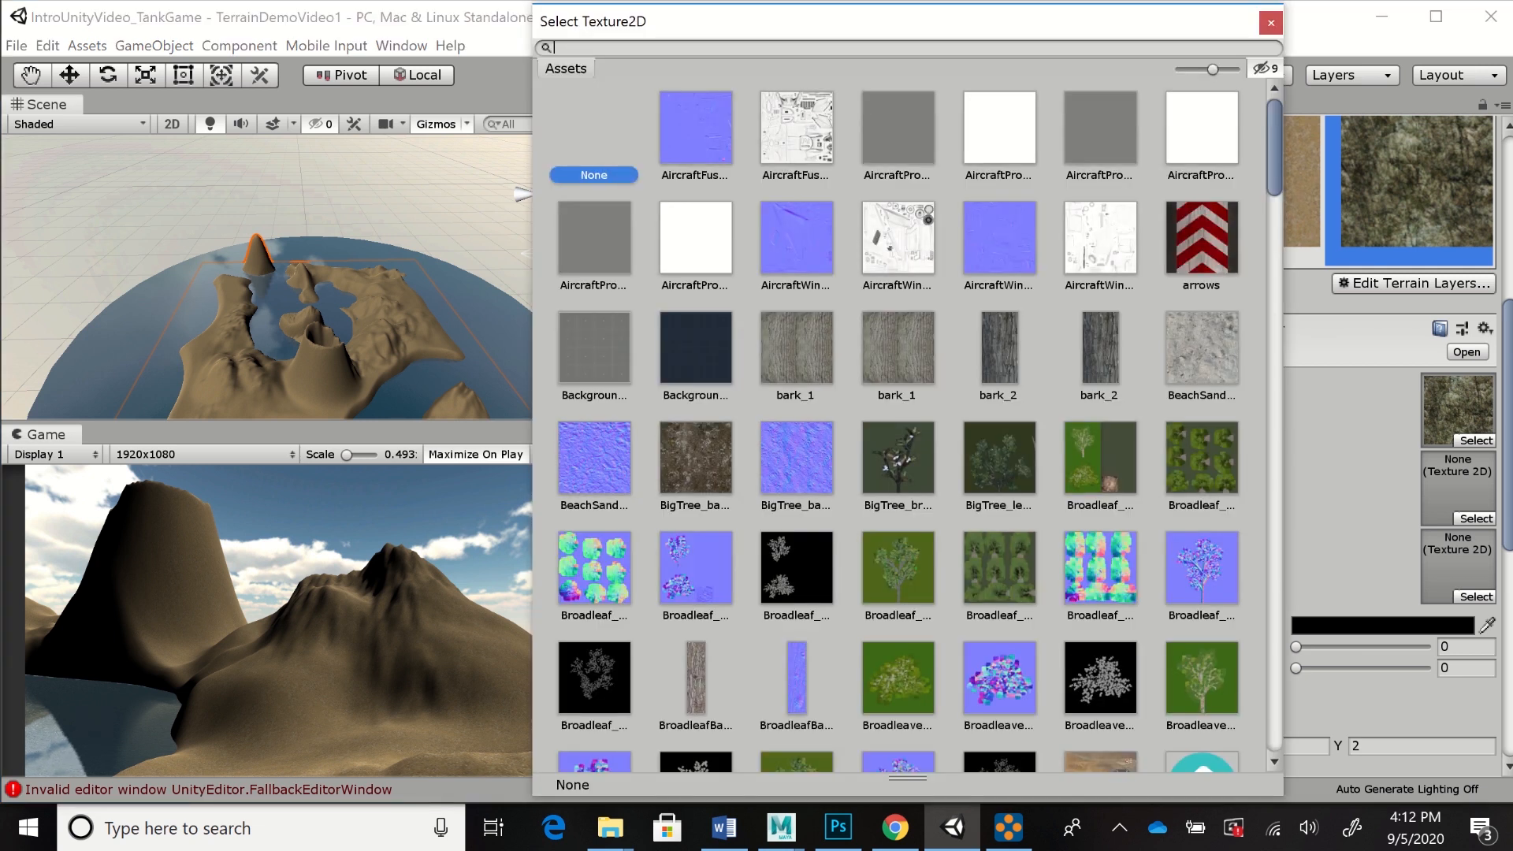
scroll(906, 410, "down", 3)
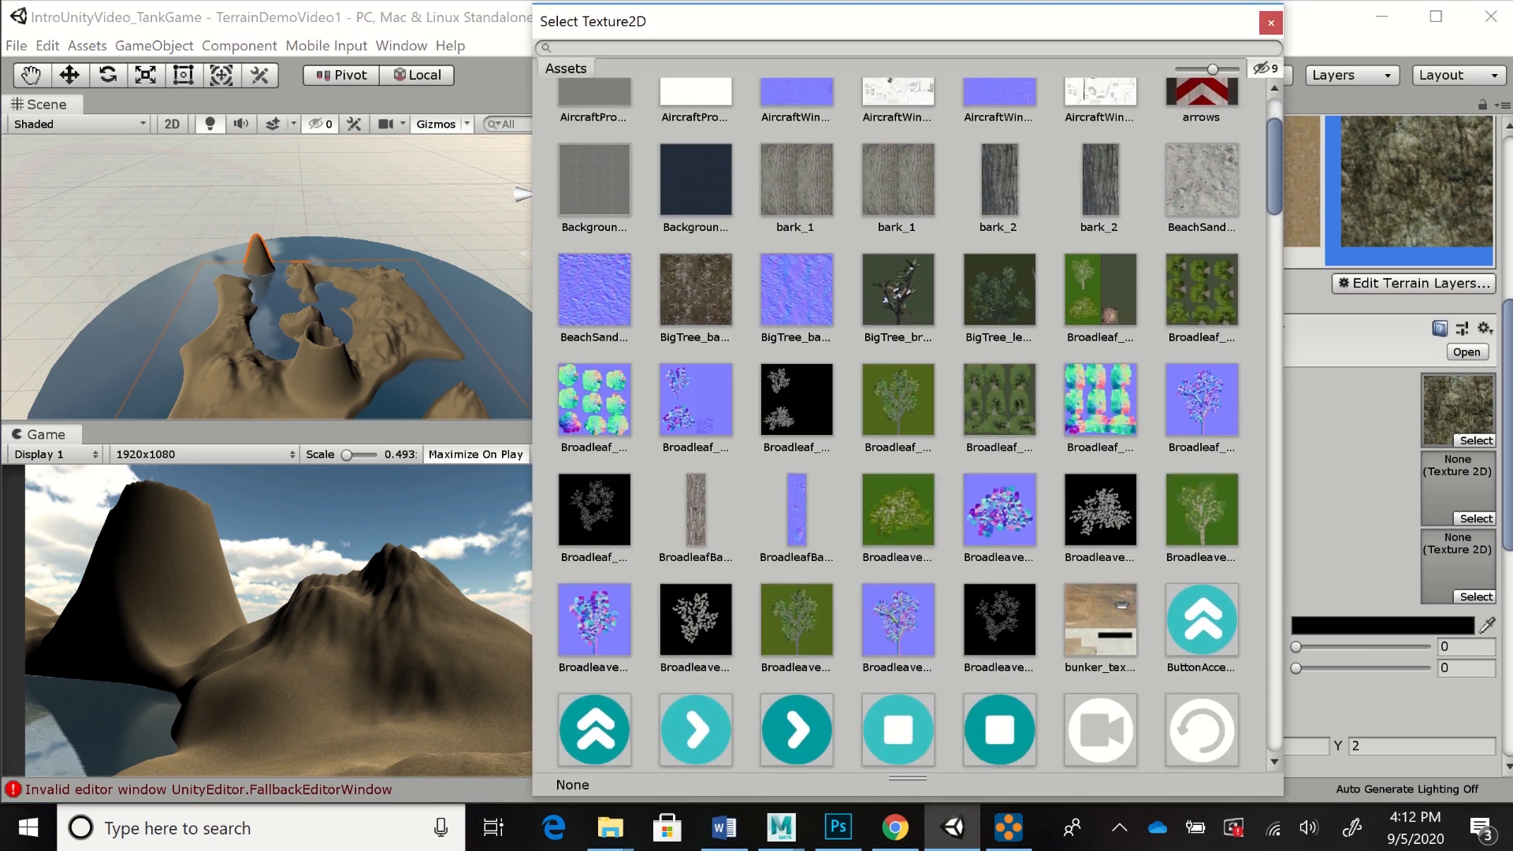
scroll(906, 410, "down", 8)
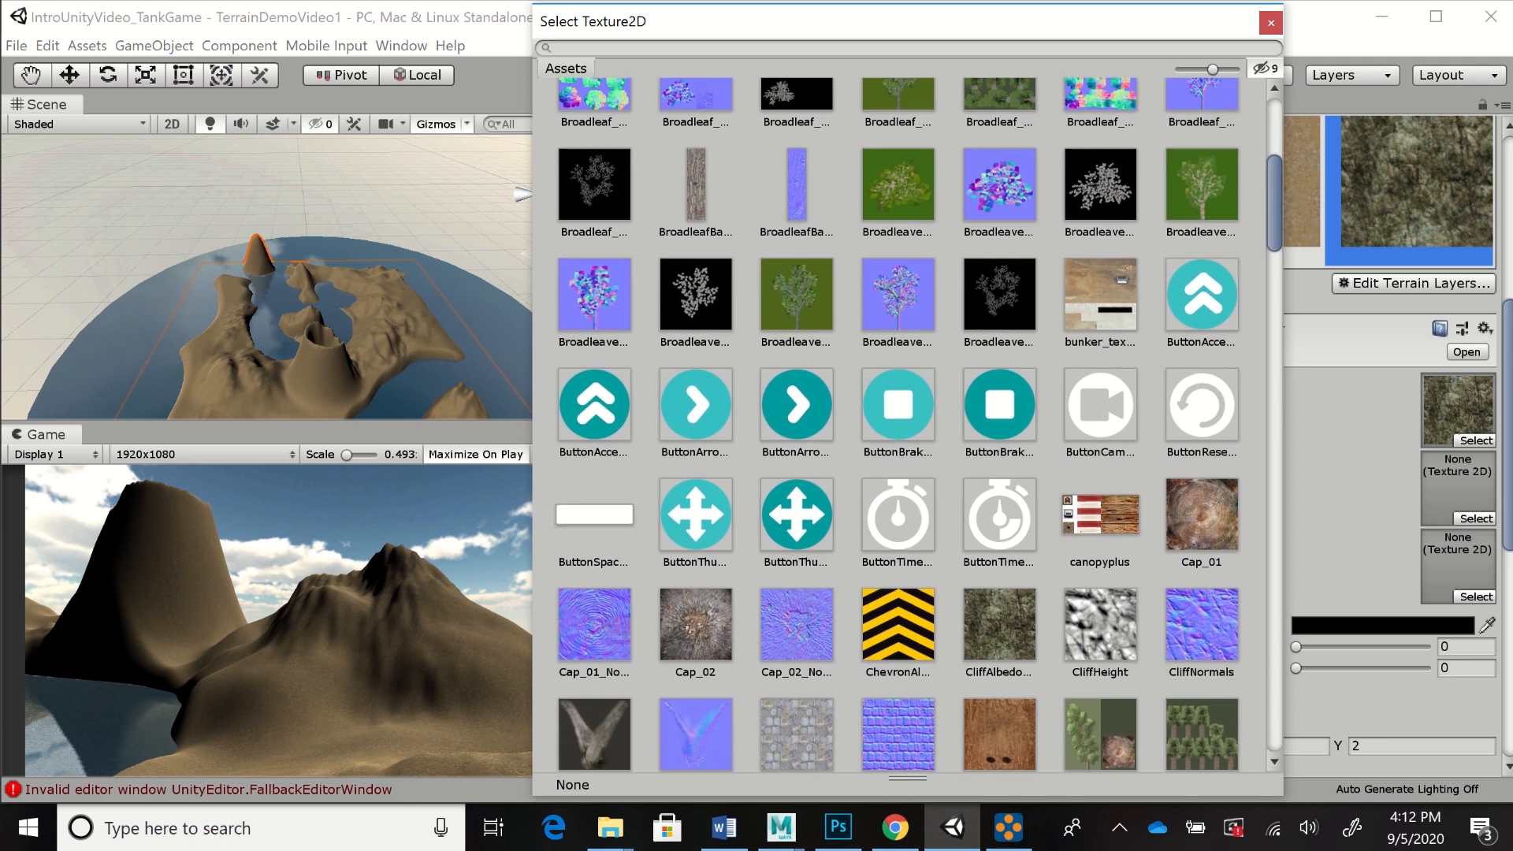
scroll(906, 409, "down", 1)
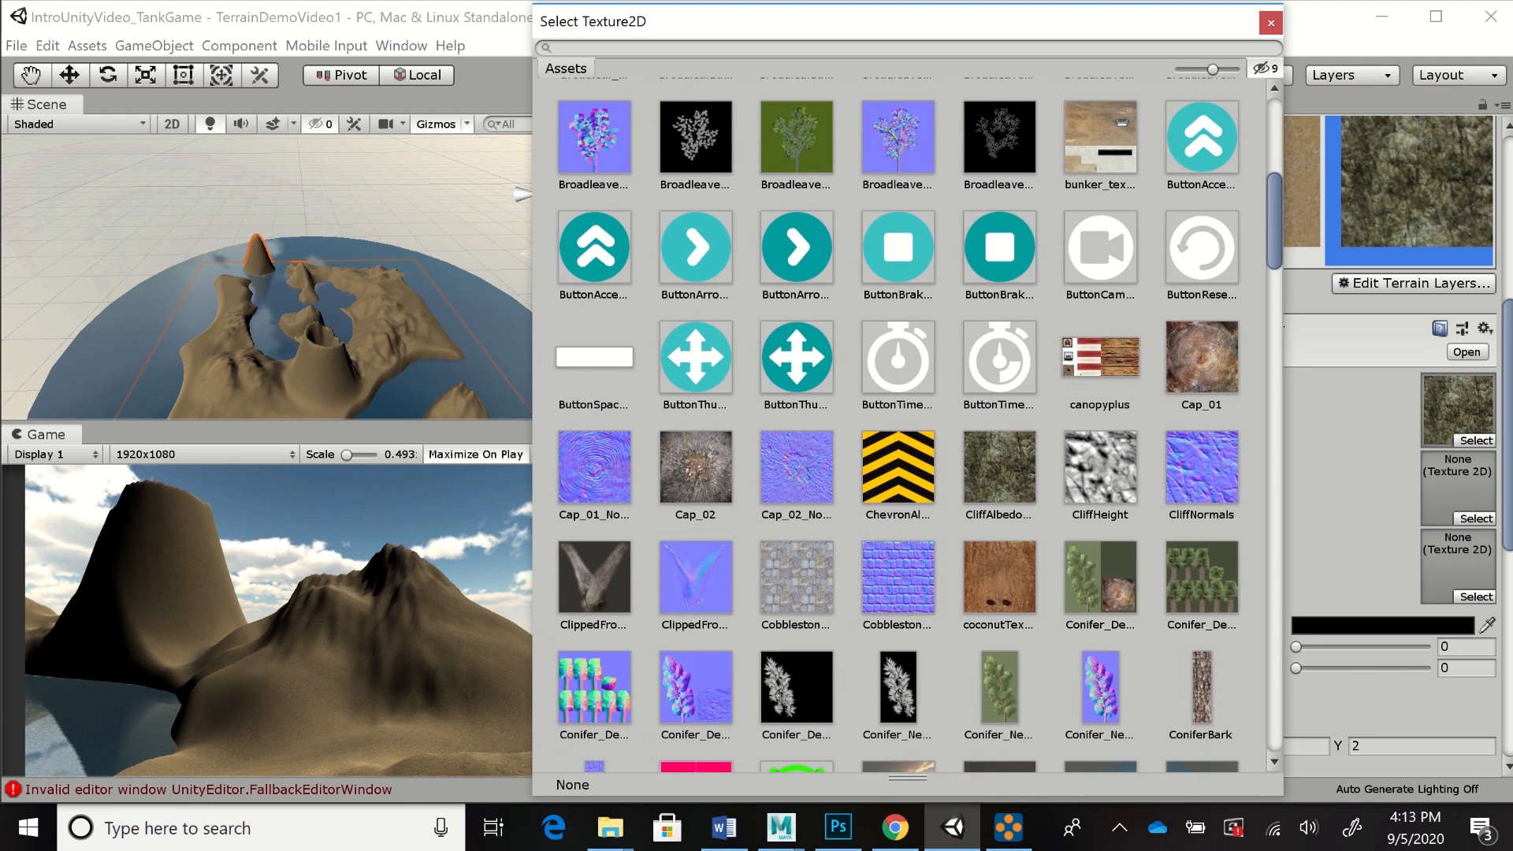
double_click(1201, 468)
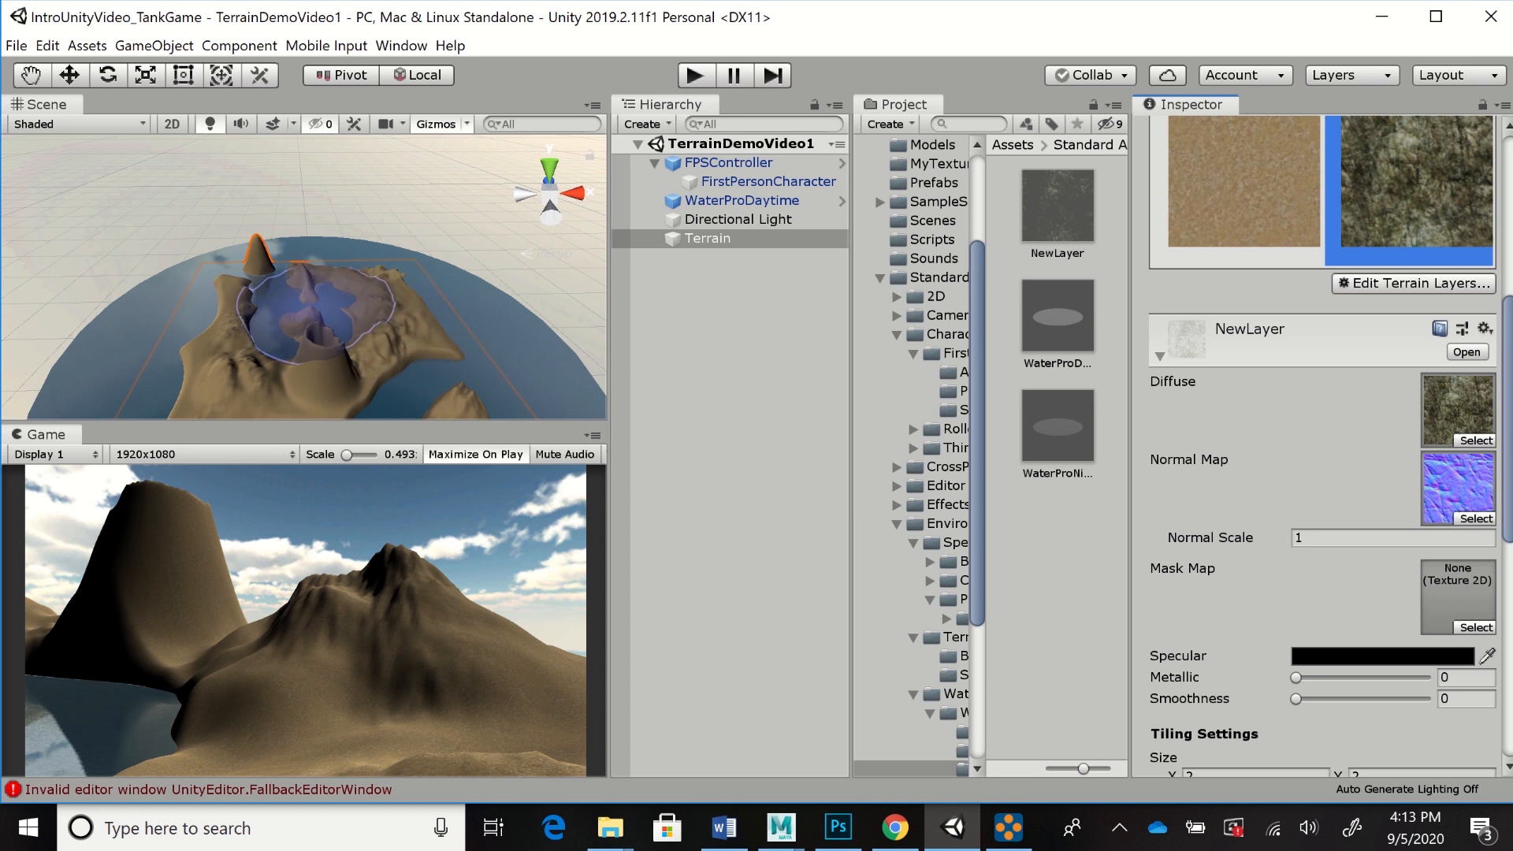
Frame the volcano and neighbouring hill up close and enlarge the Scene view in both directions
scroll(323, 331, "up", 3)
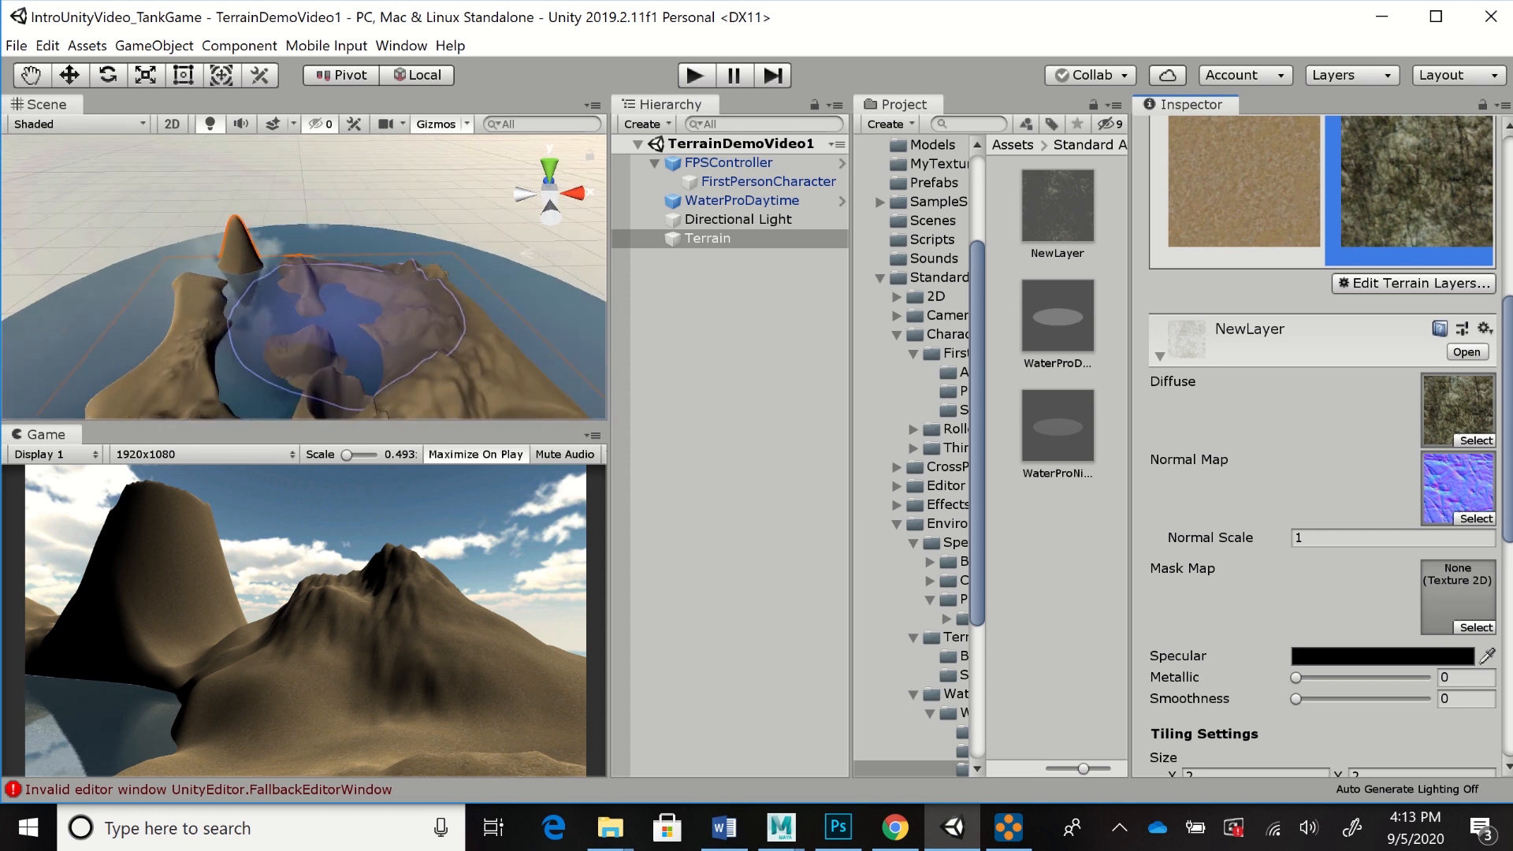
left_click_drag(319, 340, 372, 369, "alt")
scroll(345, 339, "up", 3)
mouse_move(323, 331)
middle_mouse_down()
mouse_move(394, 229)
mouse_move(376, 291)
middle_mouse_up()
scroll(323, 284, "up", 2)
left_click_drag(316, 288, 536, 327, "alt")
left_click_drag(142, 394, 245, 301, "alt")
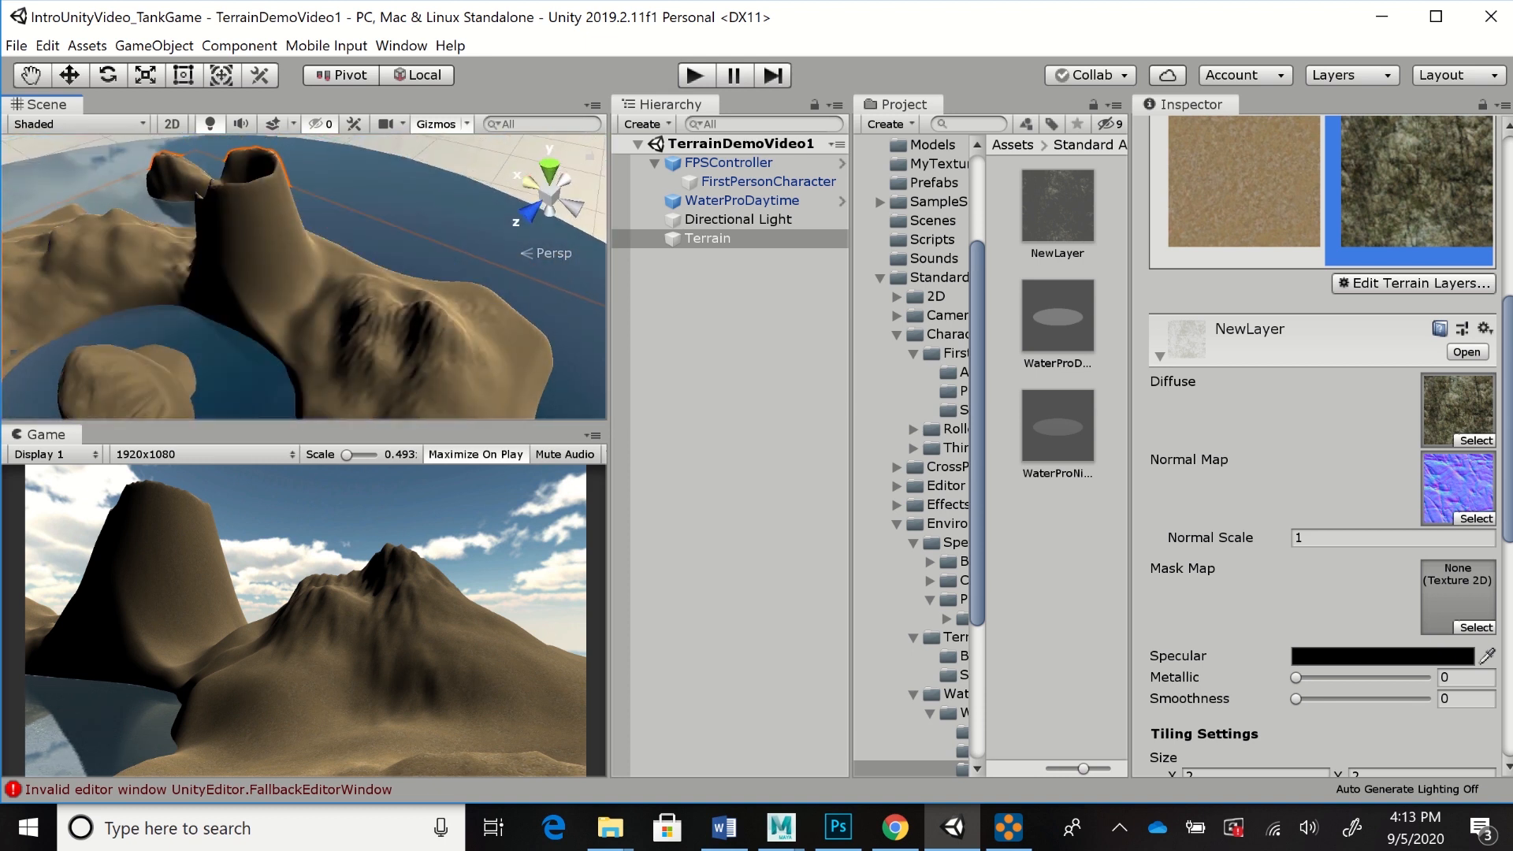
scroll(315, 315, "up", 1)
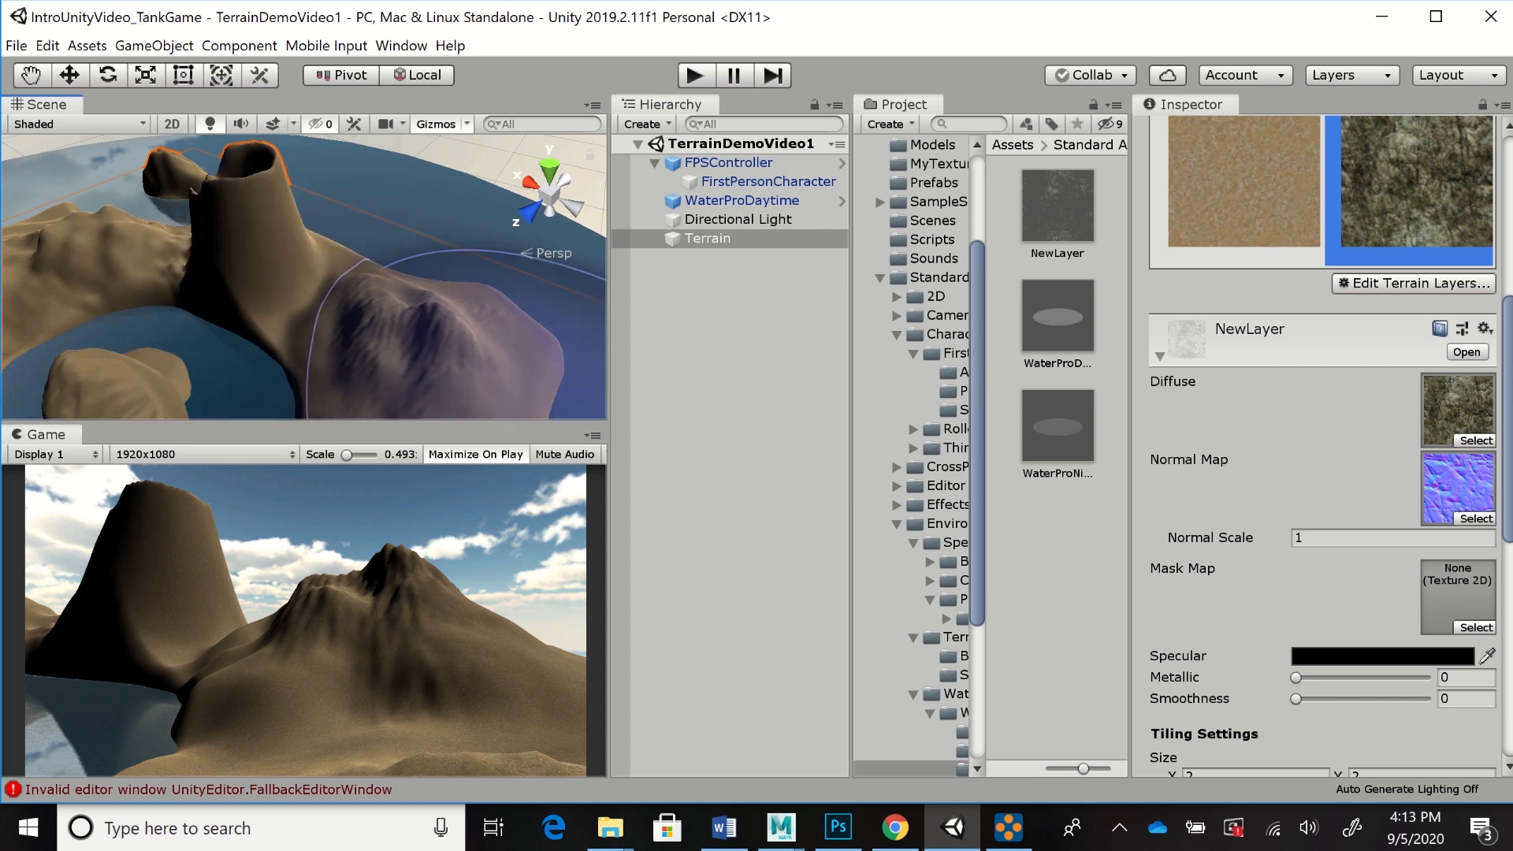
left_click_drag(418, 422, 418, 498)
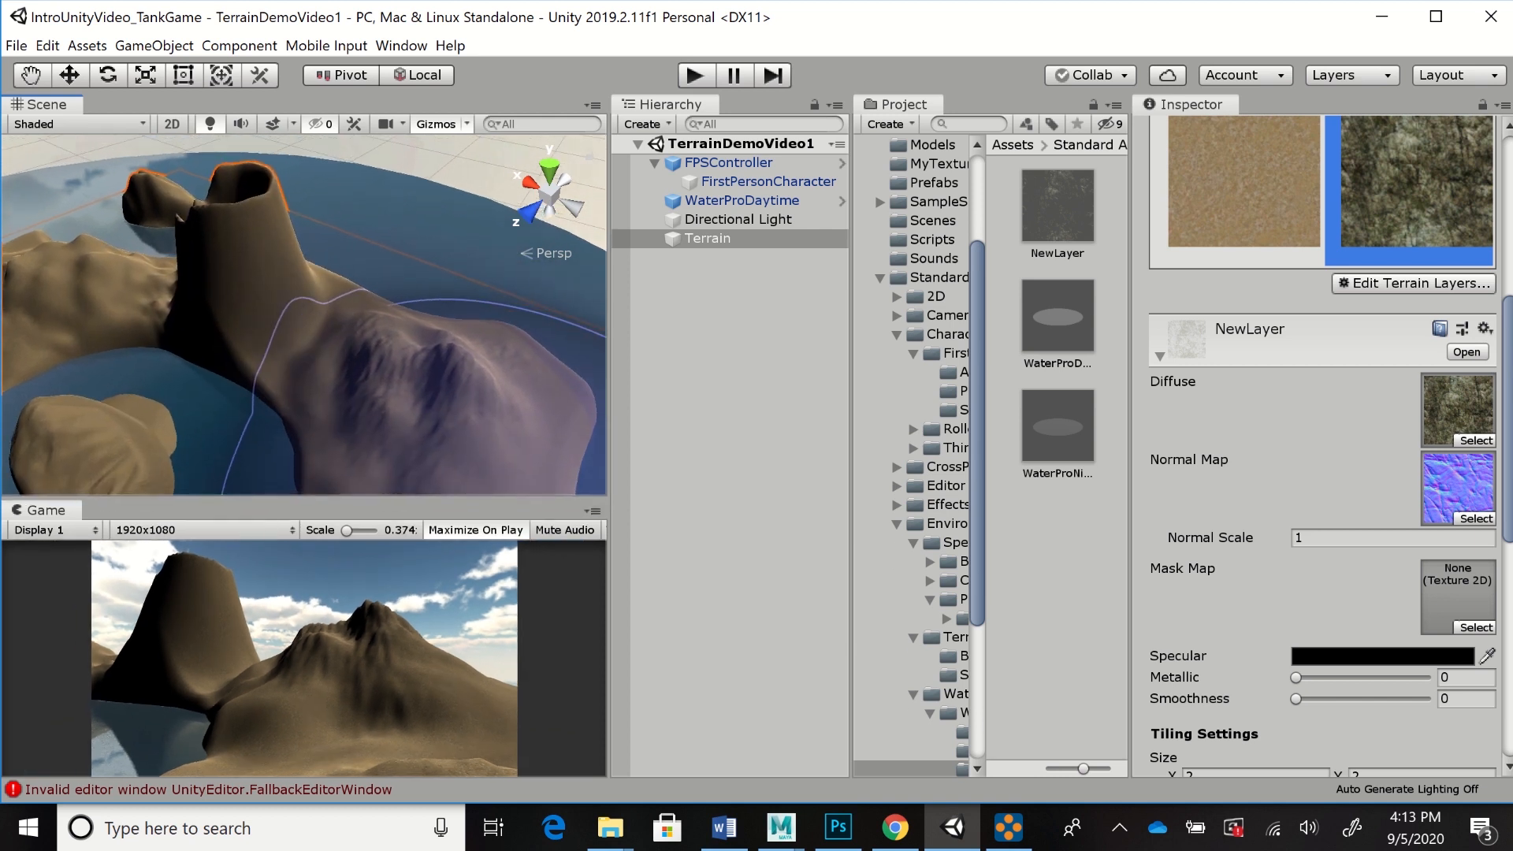
left_click_drag(610, 355, 651, 355)
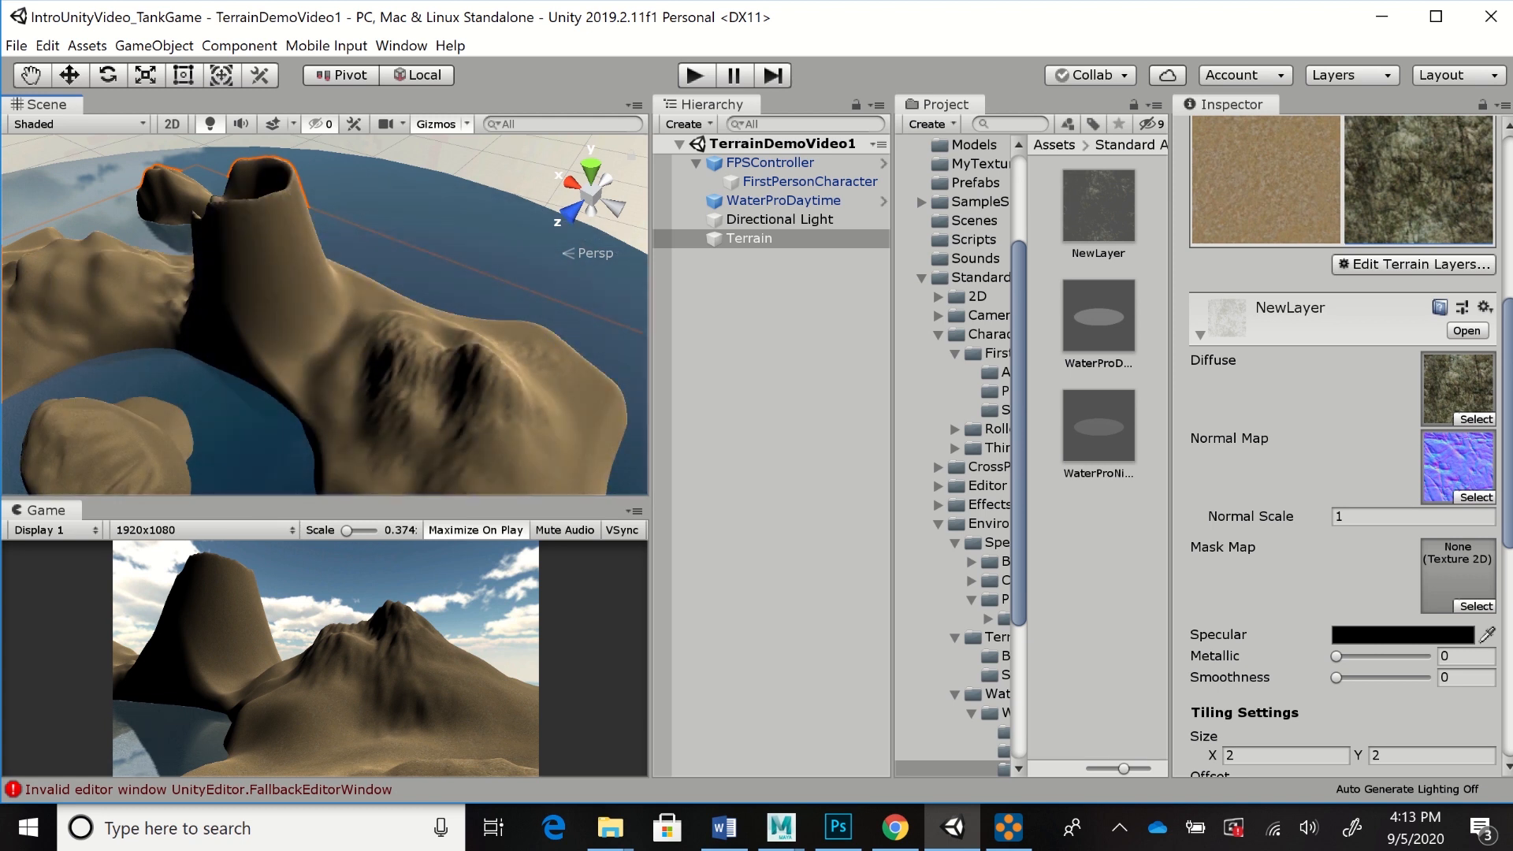
Paint the cliff layer over the volcano and the adjoining hill using builtin_brush_3 at brush size 73 and opacity 41
scroll(1344, 446, "down", 3)
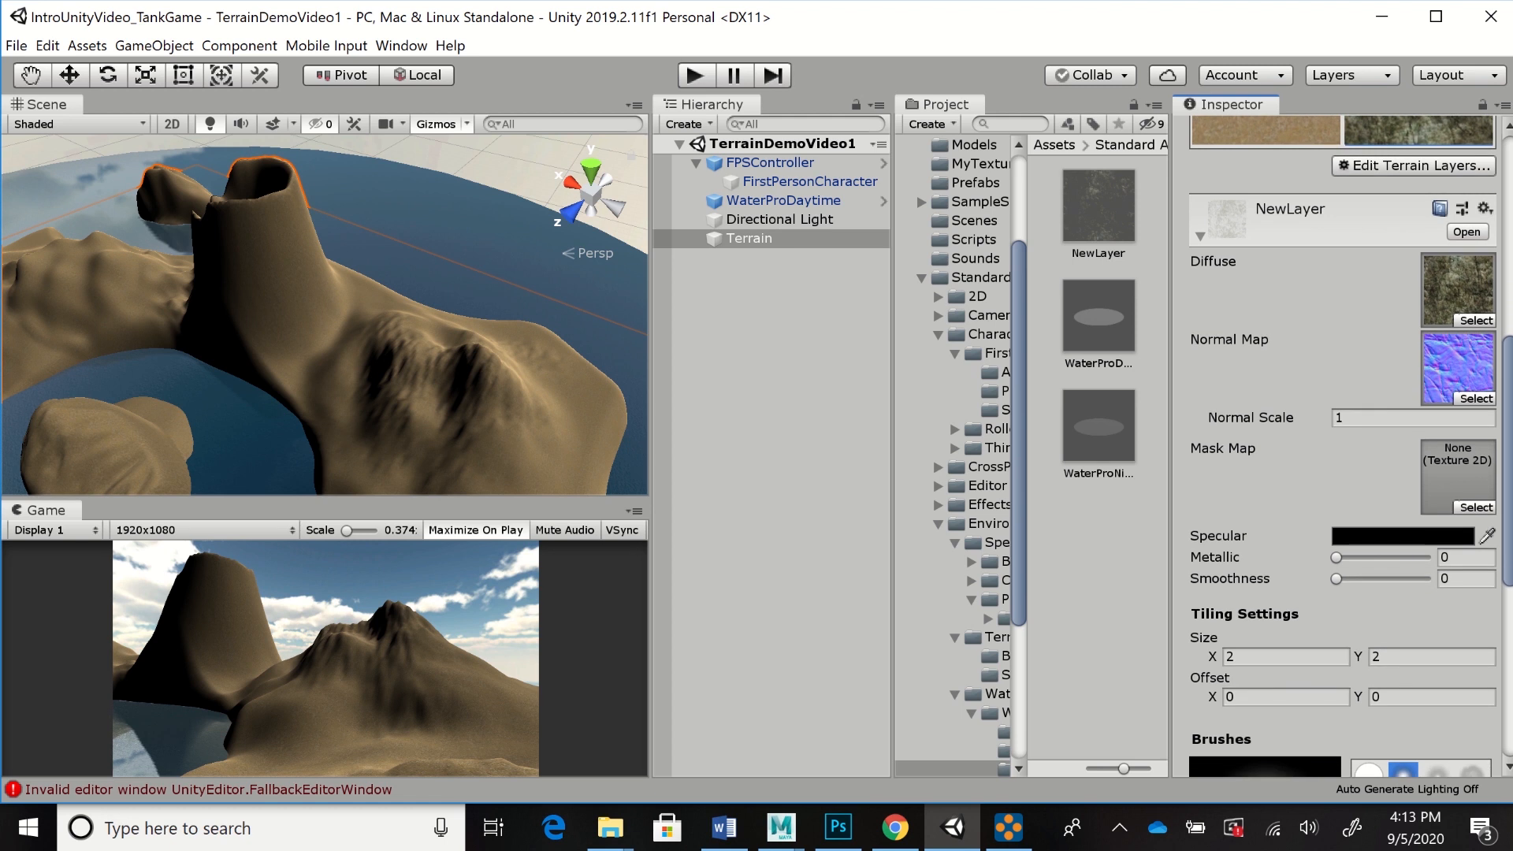
scroll(1343, 447, "down", 6)
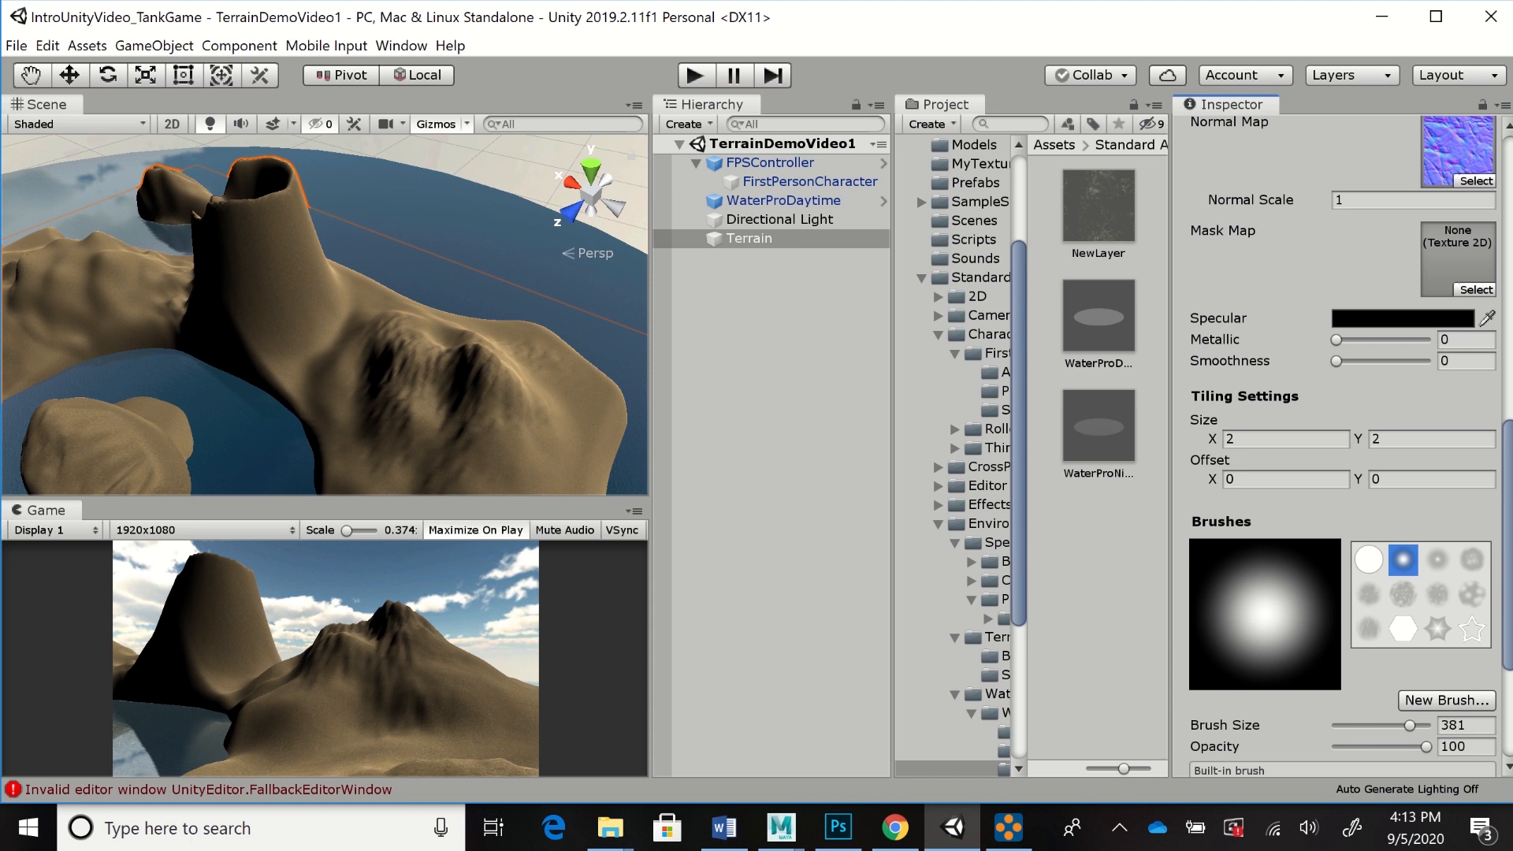
scroll(1344, 447, "down", 4)
left_click_drag(1409, 596, 1356, 597)
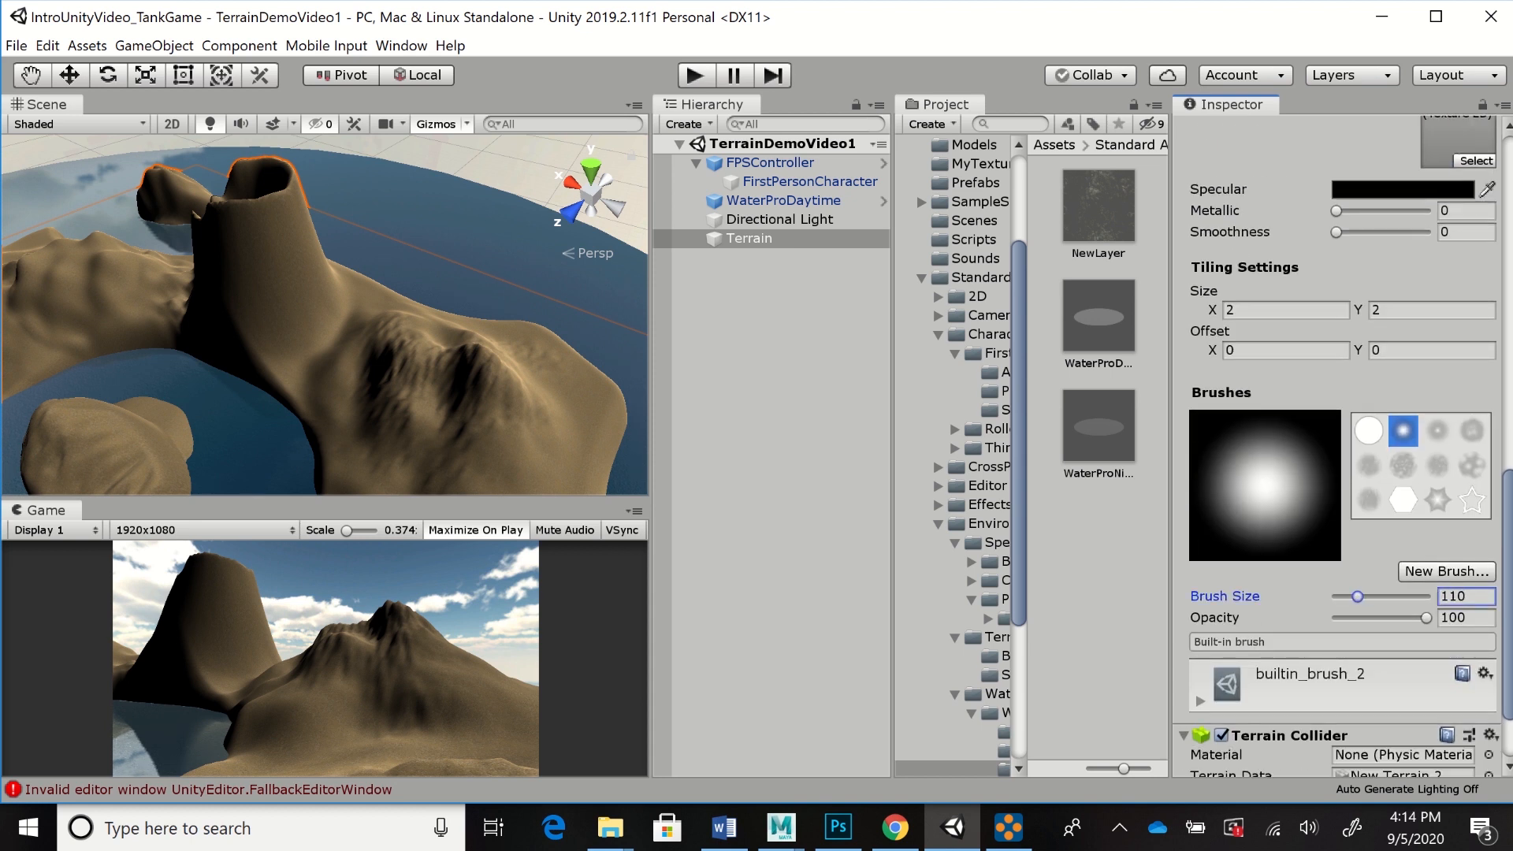
left_click(1437, 431)
left_click_drag(1426, 618, 1373, 617)
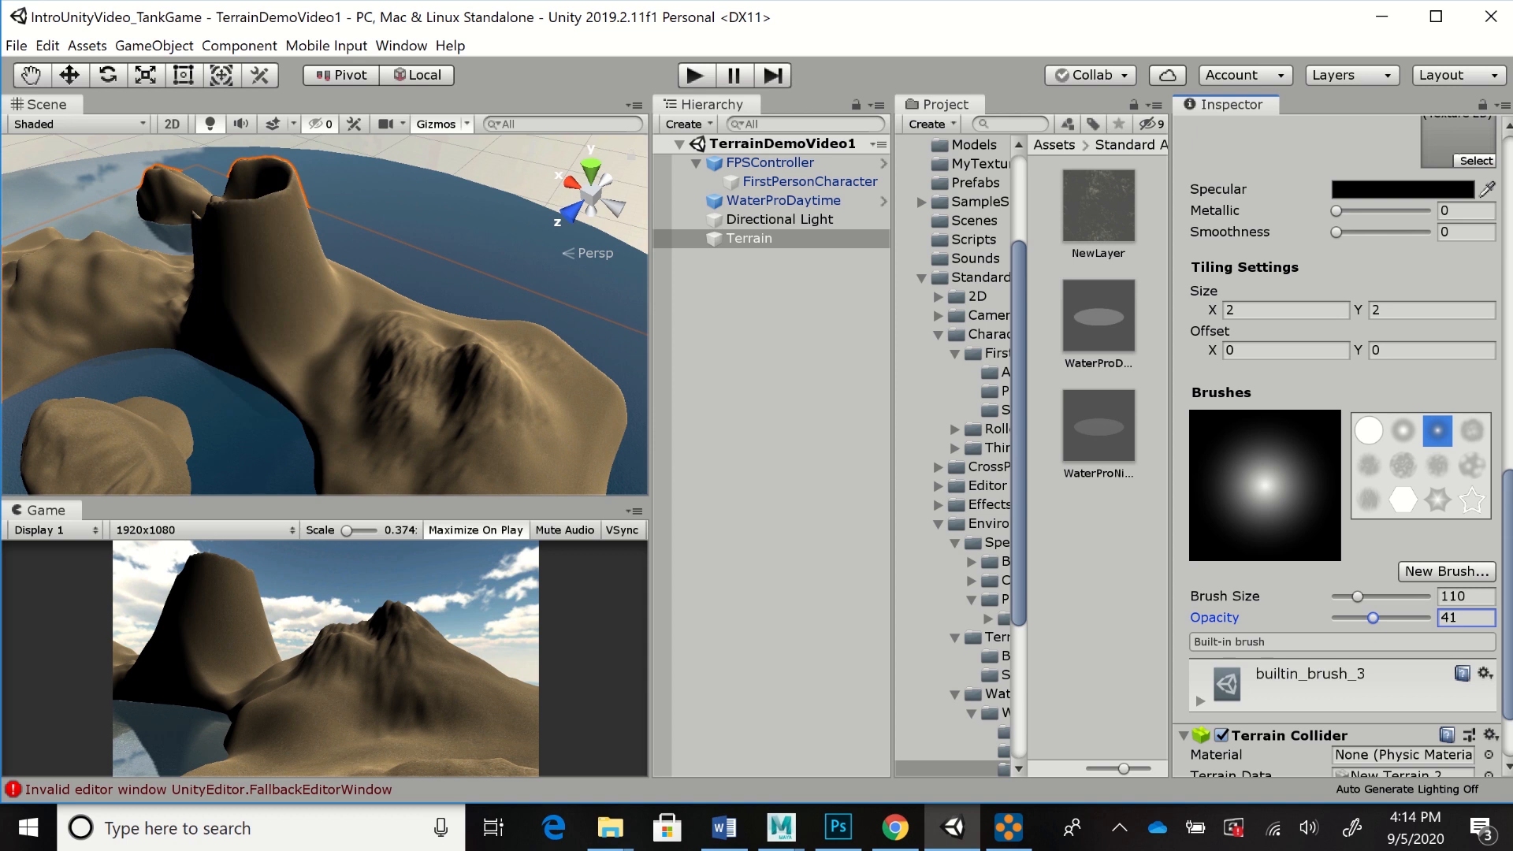
left_click_drag(1357, 596, 1349, 597)
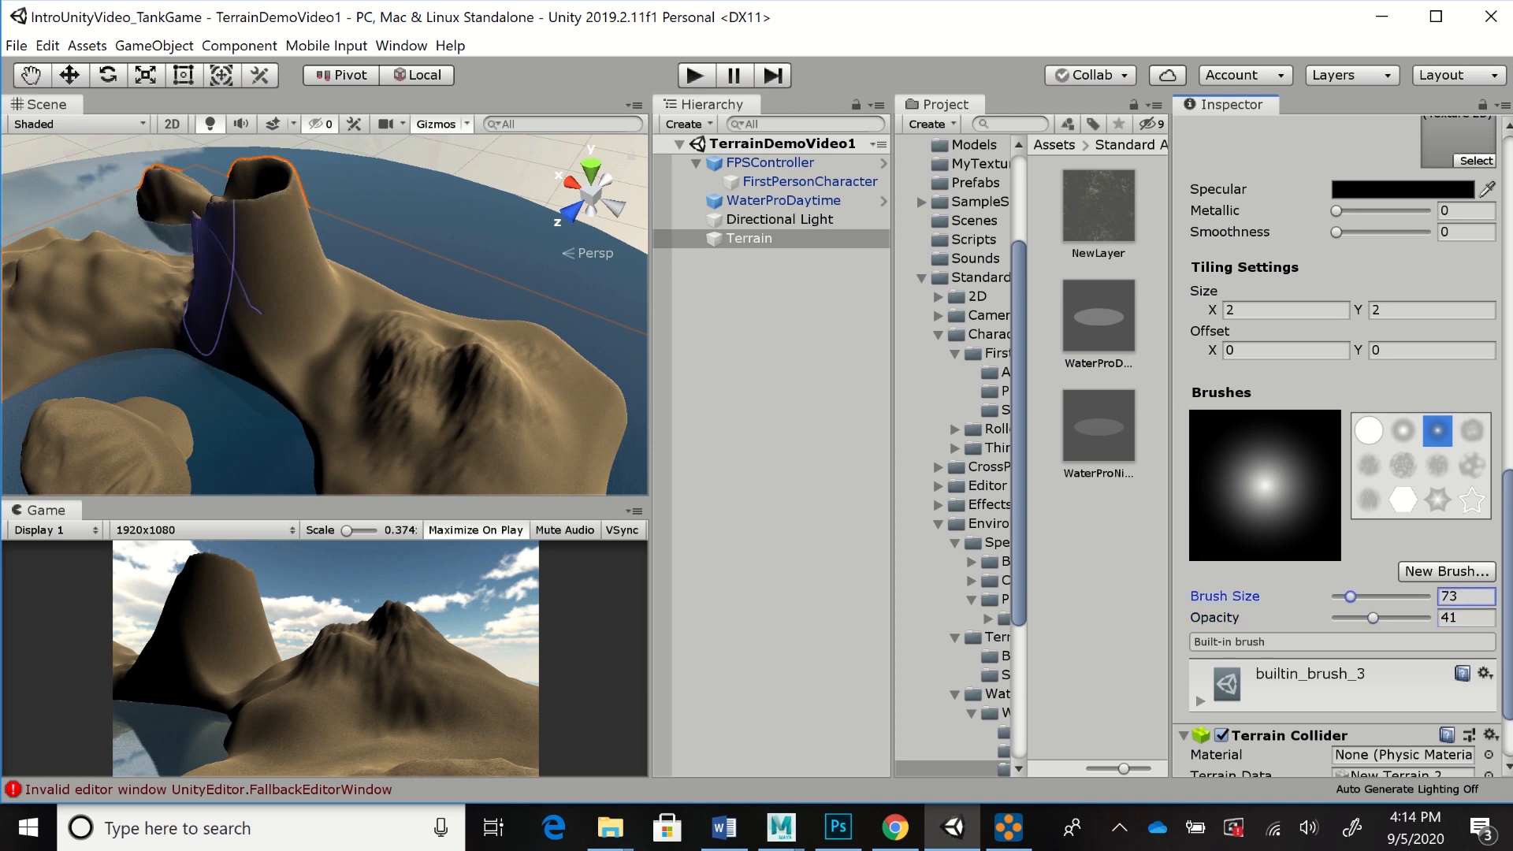
mouse_move(265, 283)
left_mouse_down()
mouse_move(261, 304)
mouse_move(355, 371)
mouse_move(398, 366)
mouse_move(366, 354)
mouse_move(472, 390)
left_mouse_up()
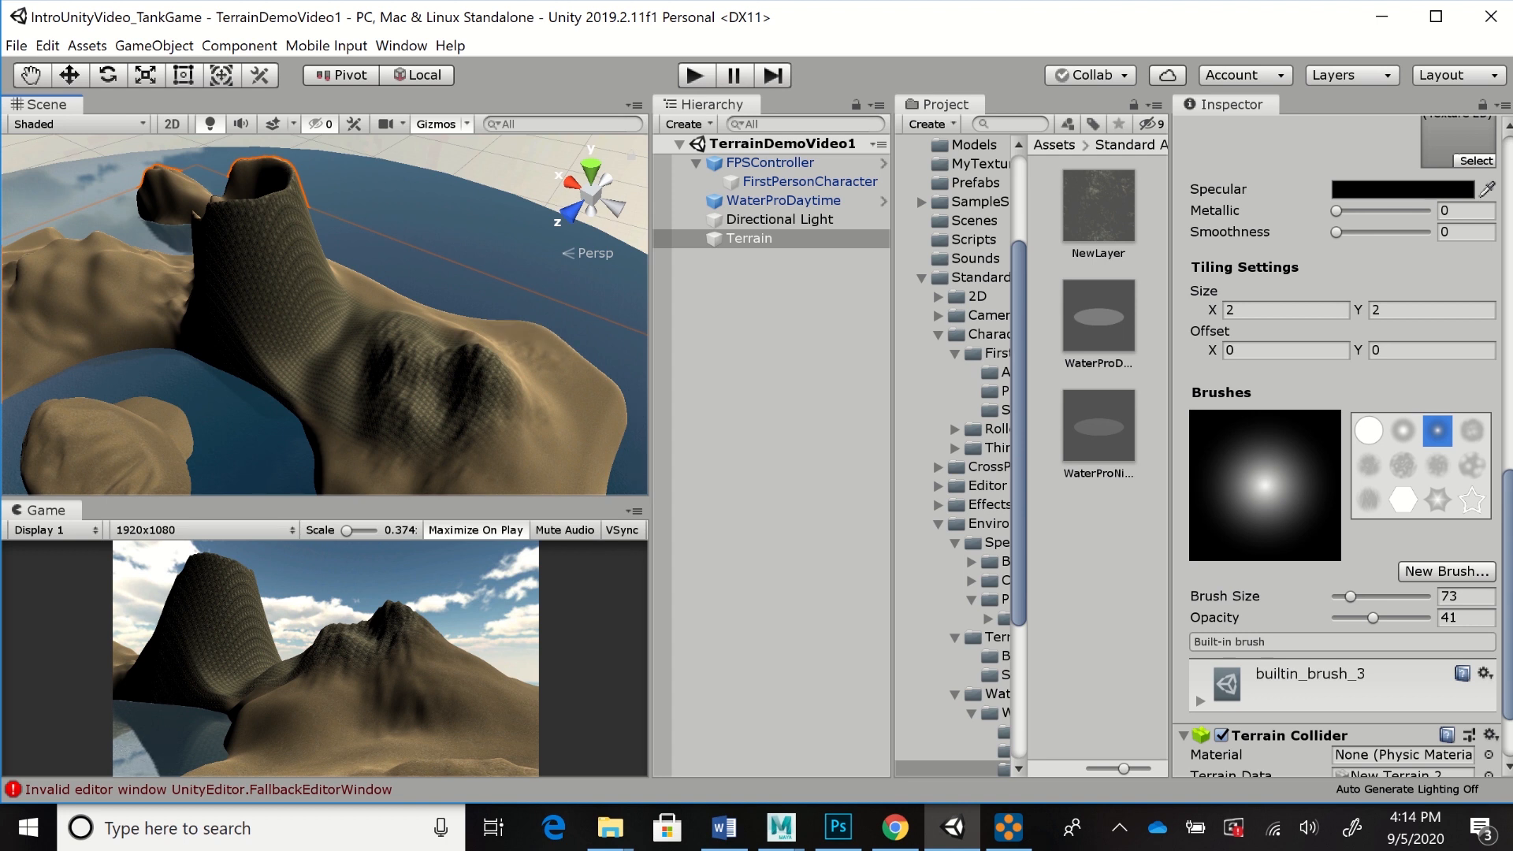
Set the cliff layer's tiling size to 30 in both X and Y
left_click(1273, 311)
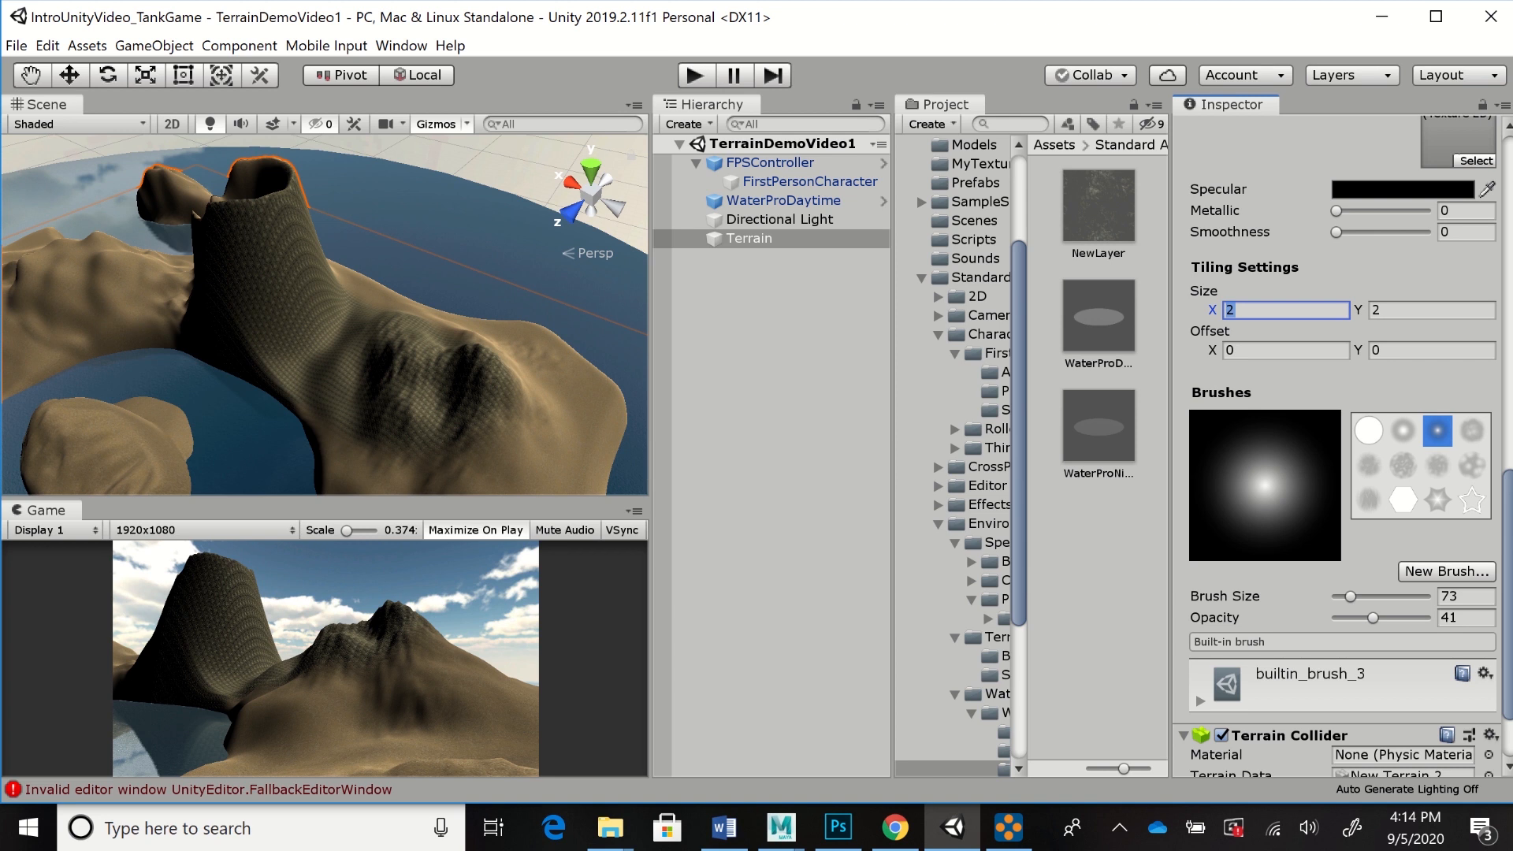
type("30")
key("Tab")
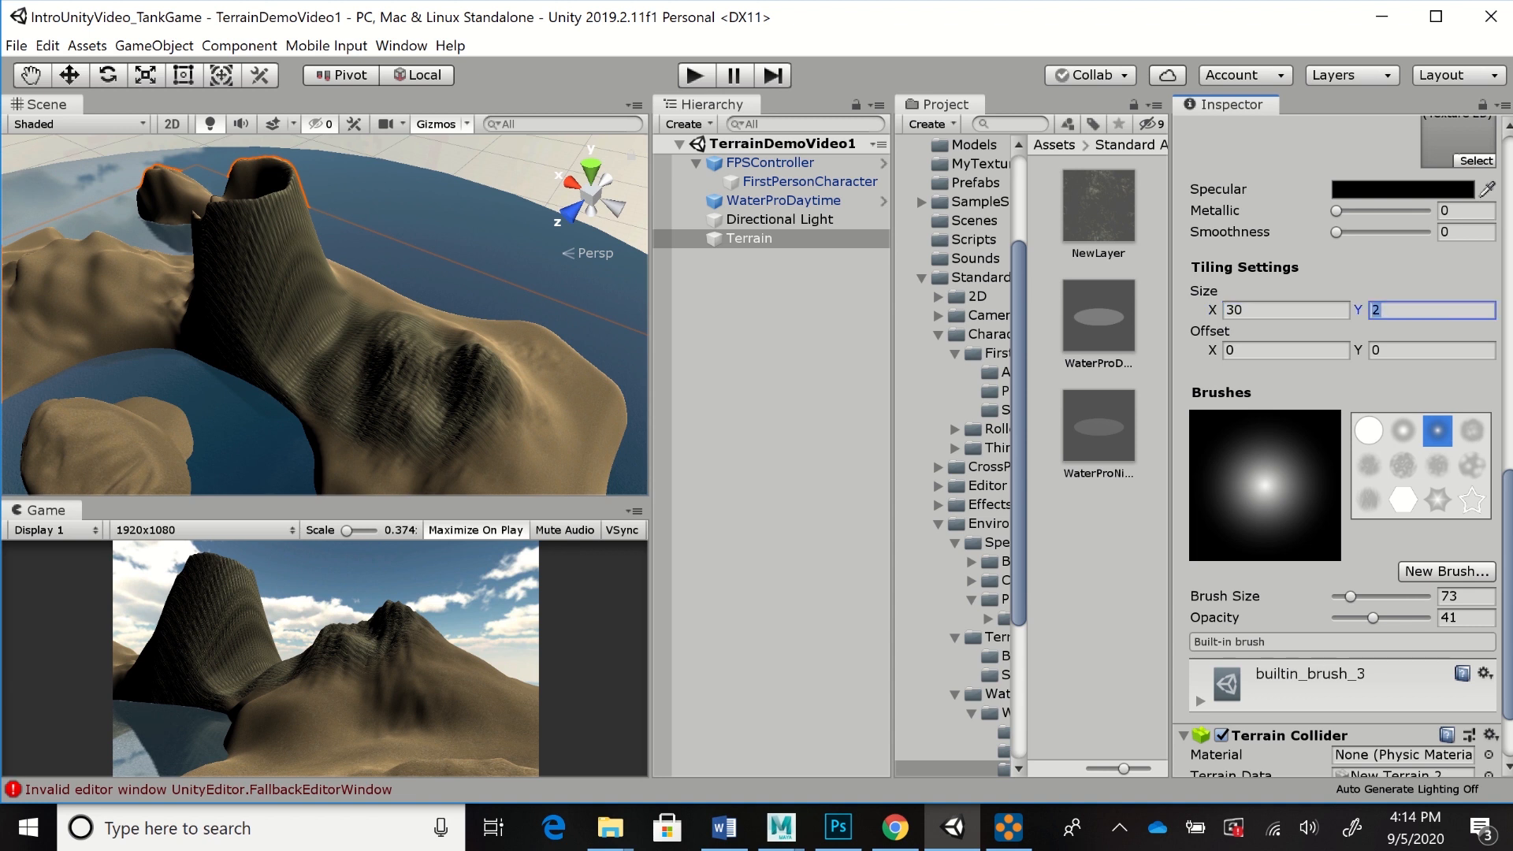
type("30")
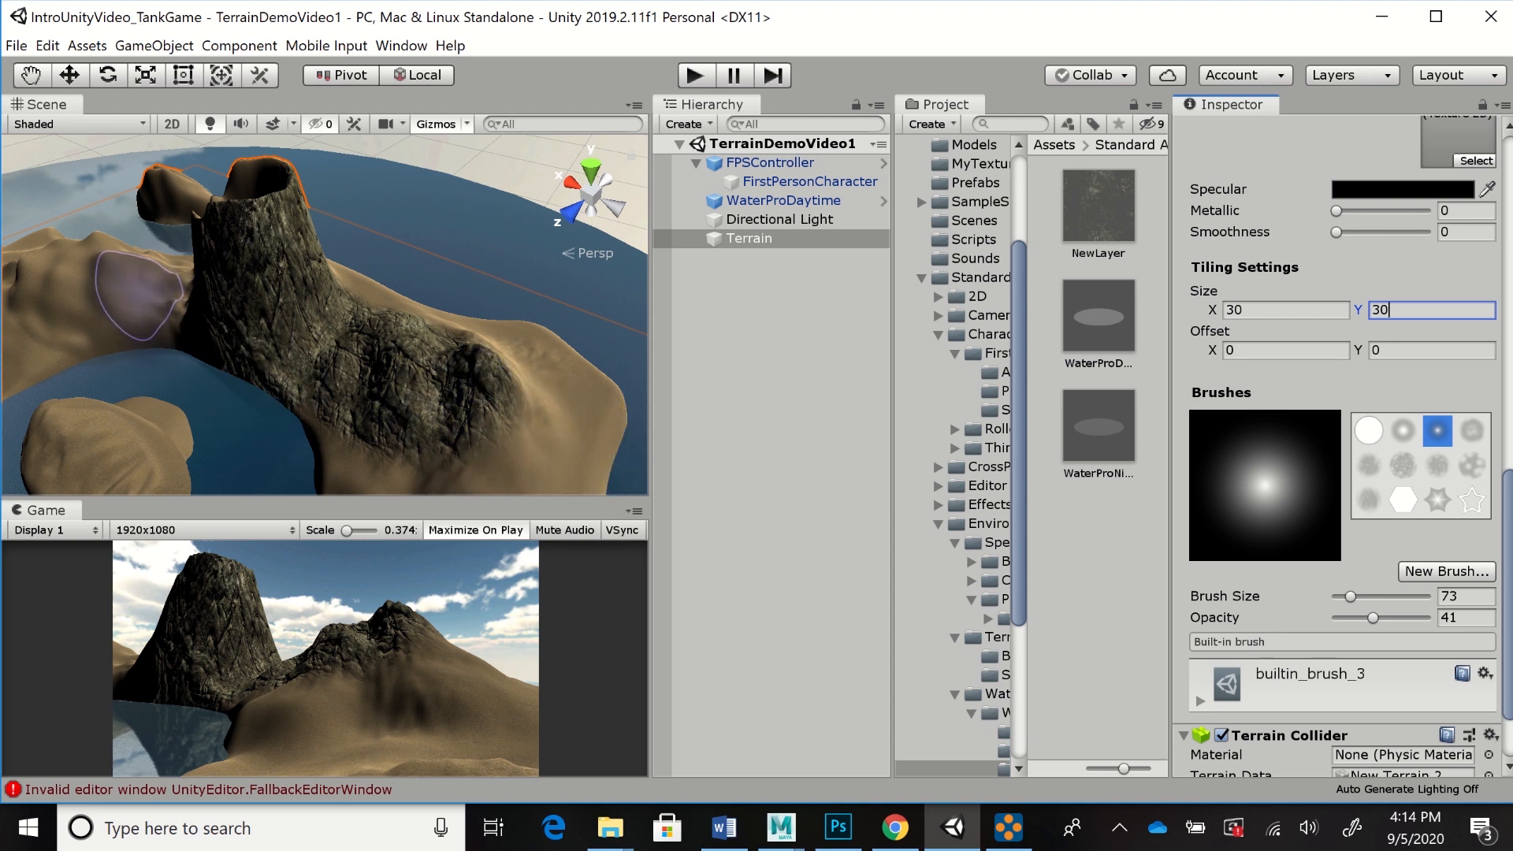
Paint cliff texture on the ridge beside the volcano, and switch to builtin_brush_7 with brush size 55 and opacity 94
mouse_move(138, 291)
left_mouse_down()
mouse_move(73, 290)
mouse_move(100, 317)
left_mouse_up()
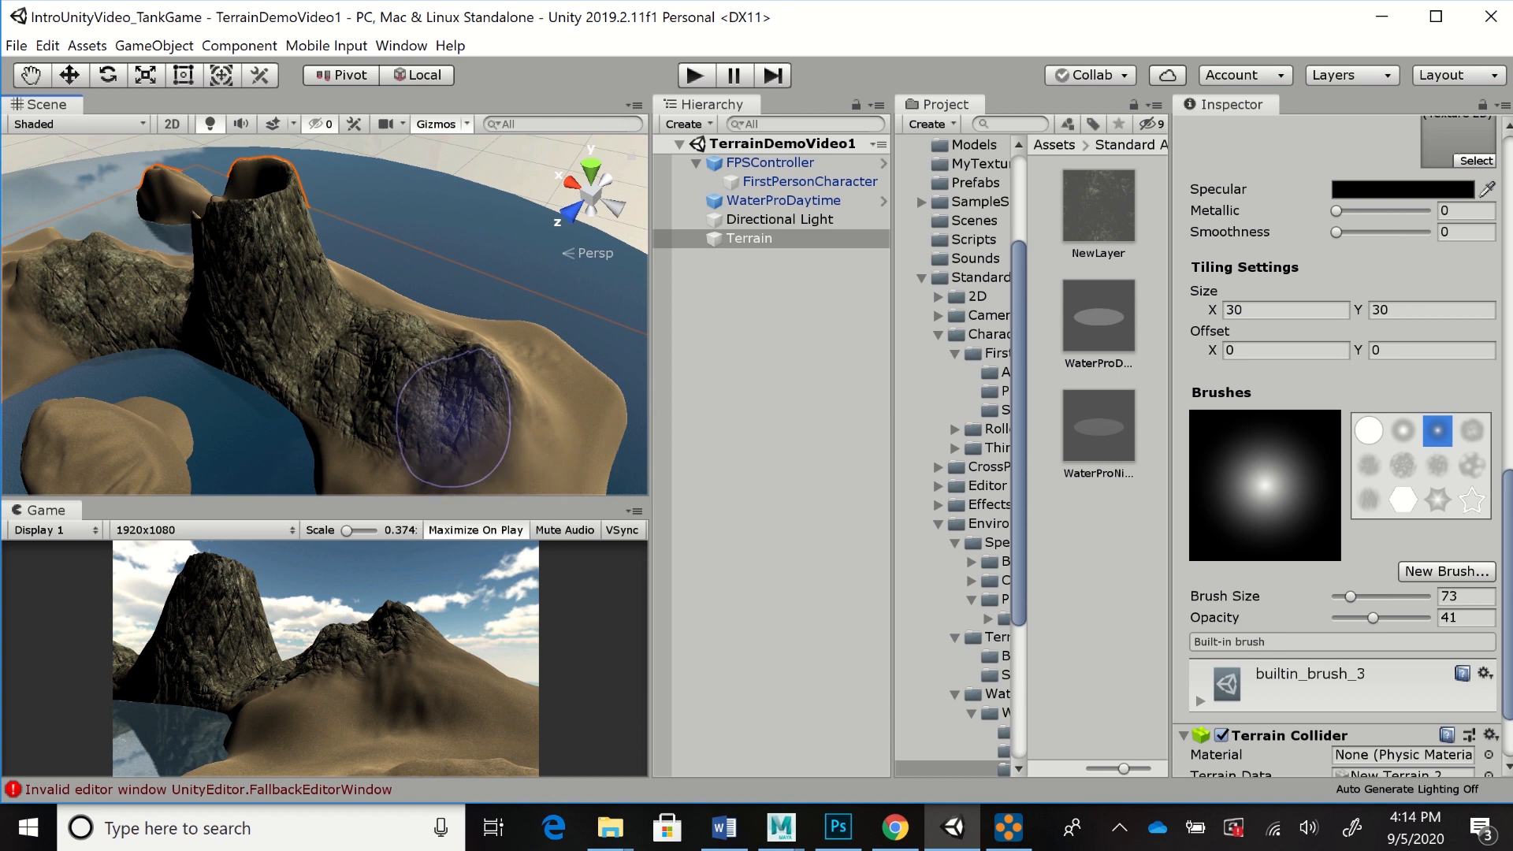
mouse_move(1374, 619)
left_mouse_down()
mouse_move(1421, 618)
mouse_move(1346, 596)
left_mouse_up()
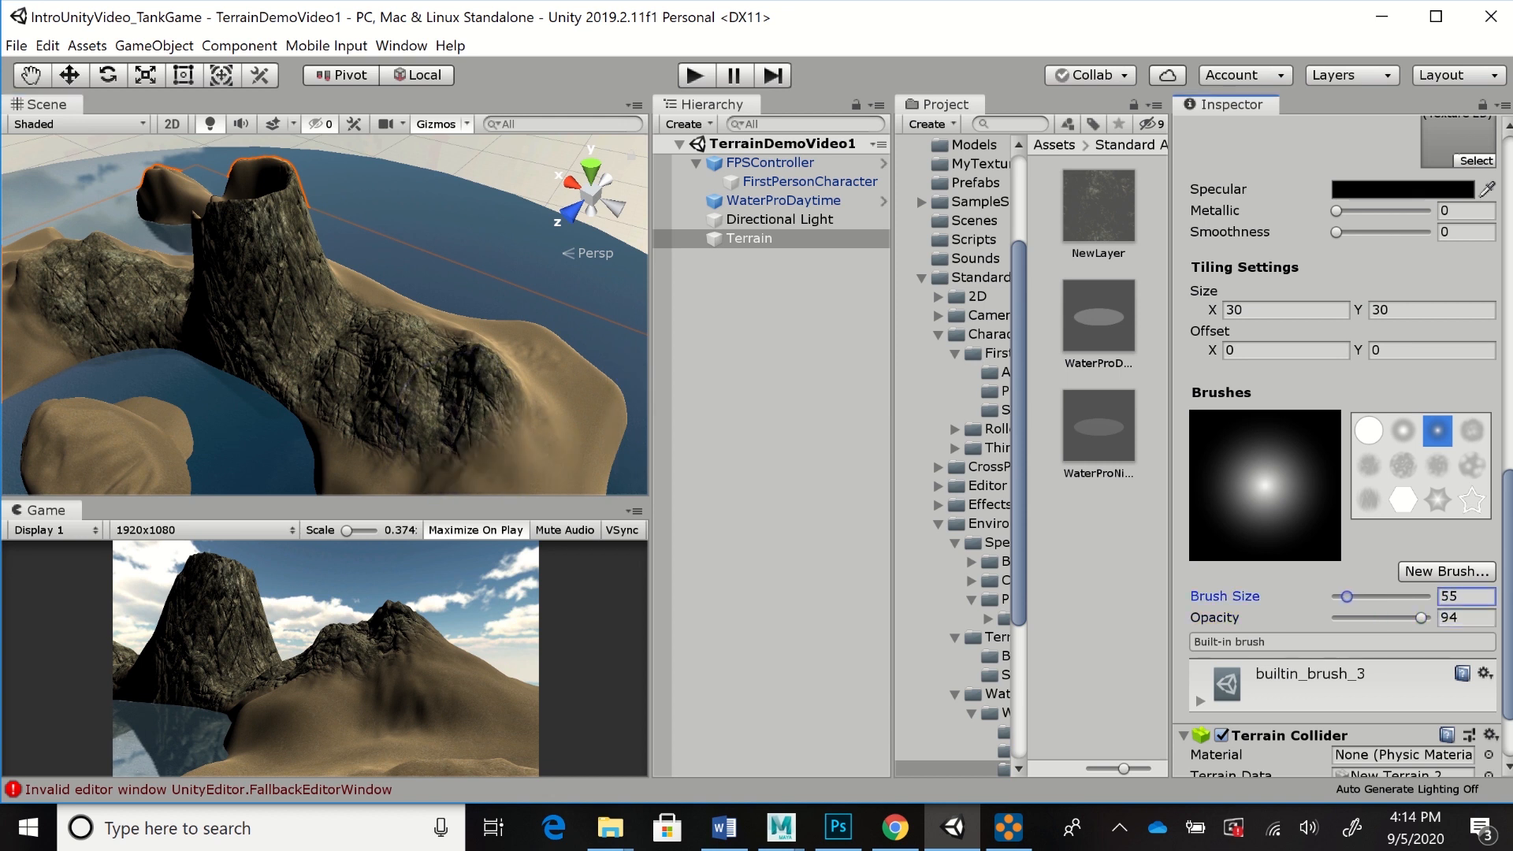
left_click(1437, 465)
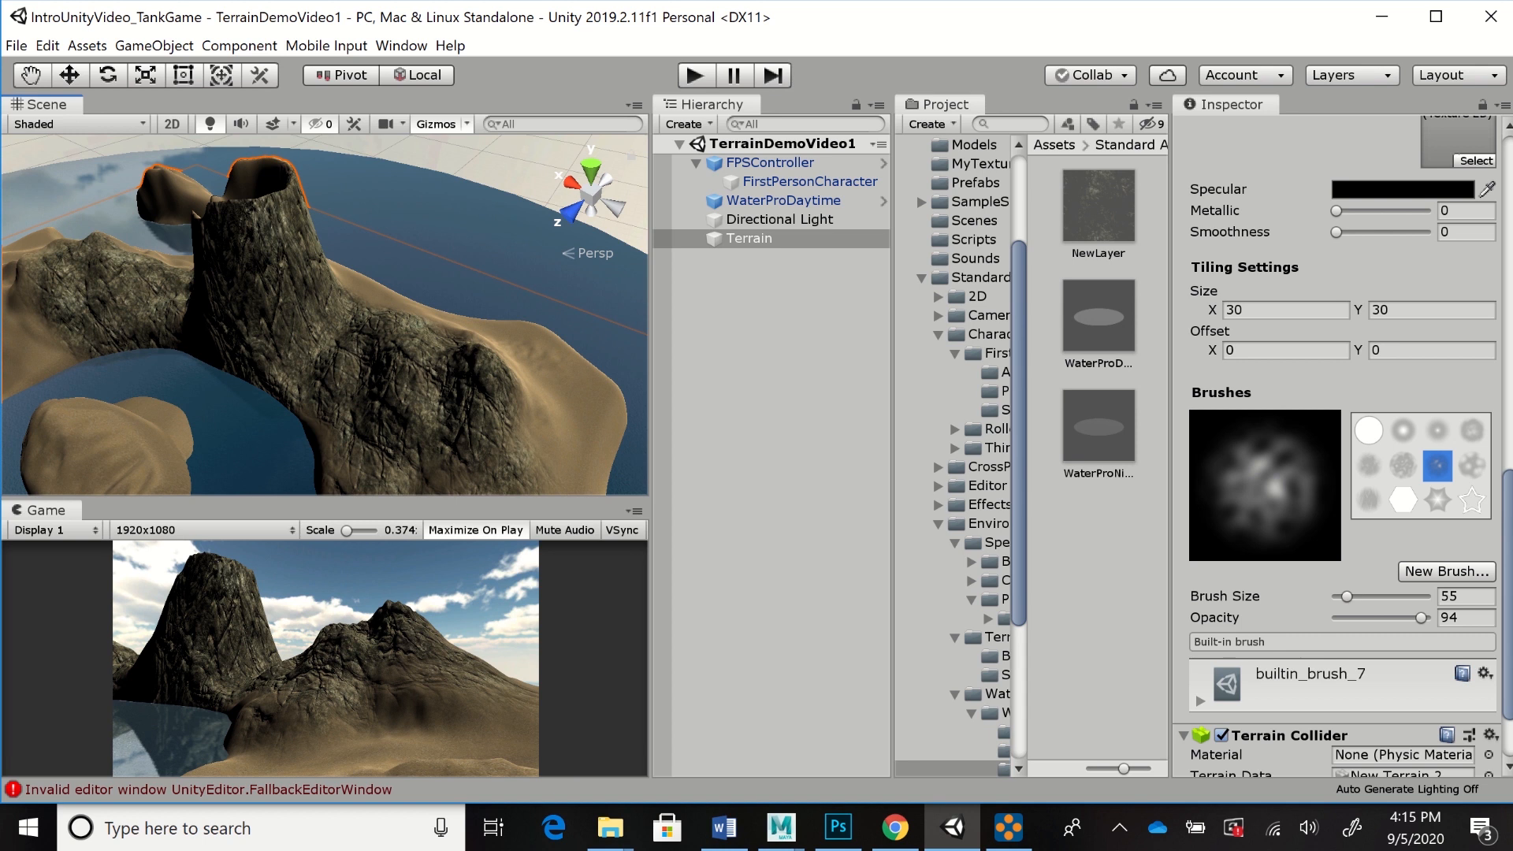
Create a third terrain layer using the brown-green GrassRock texture
scroll(1343, 446, "up", 10)
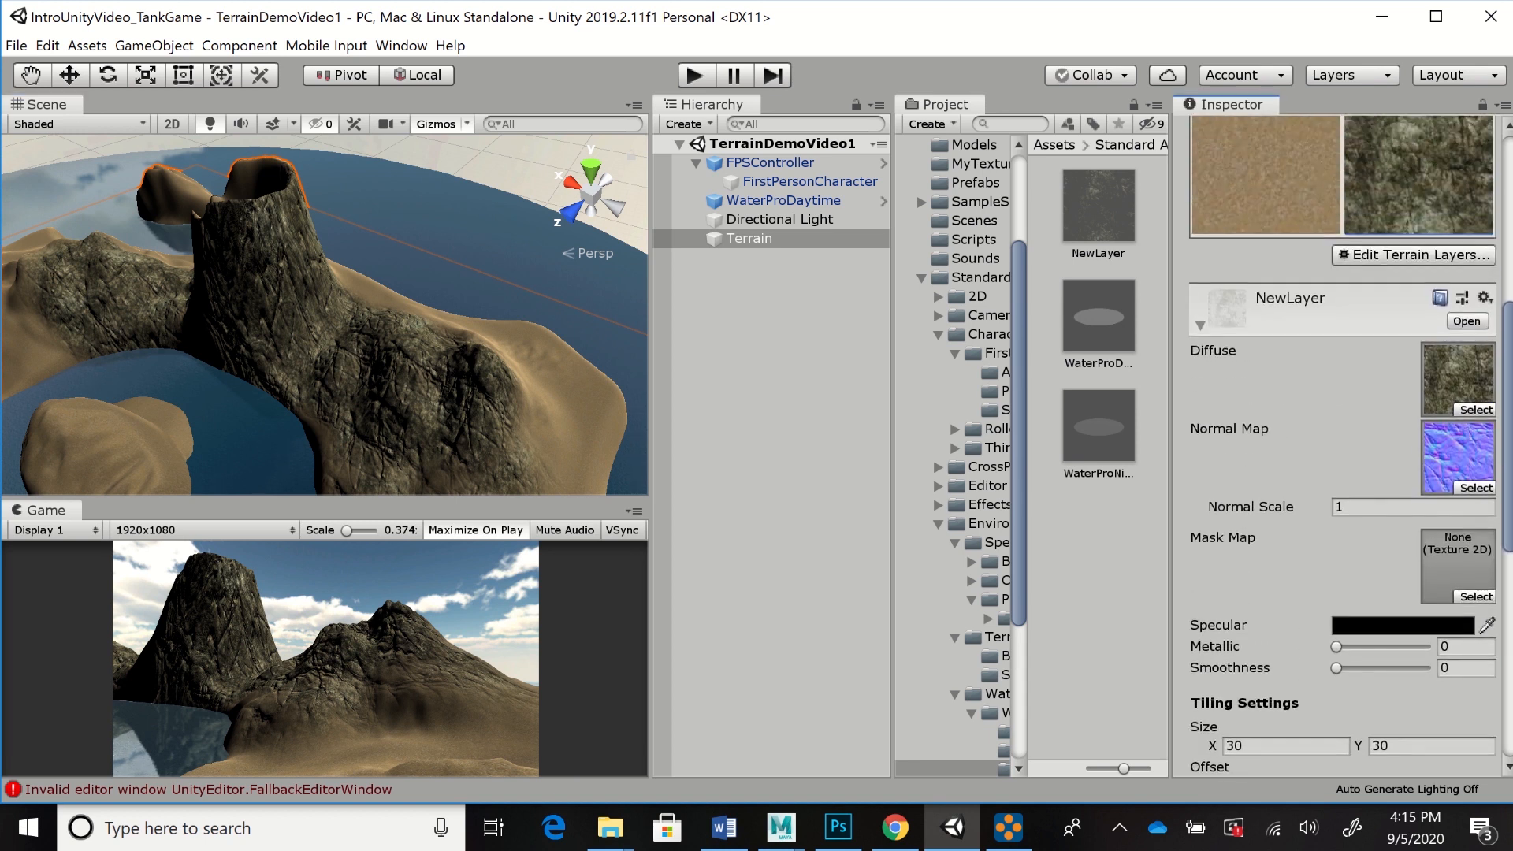
scroll(1342, 447, "up", 2)
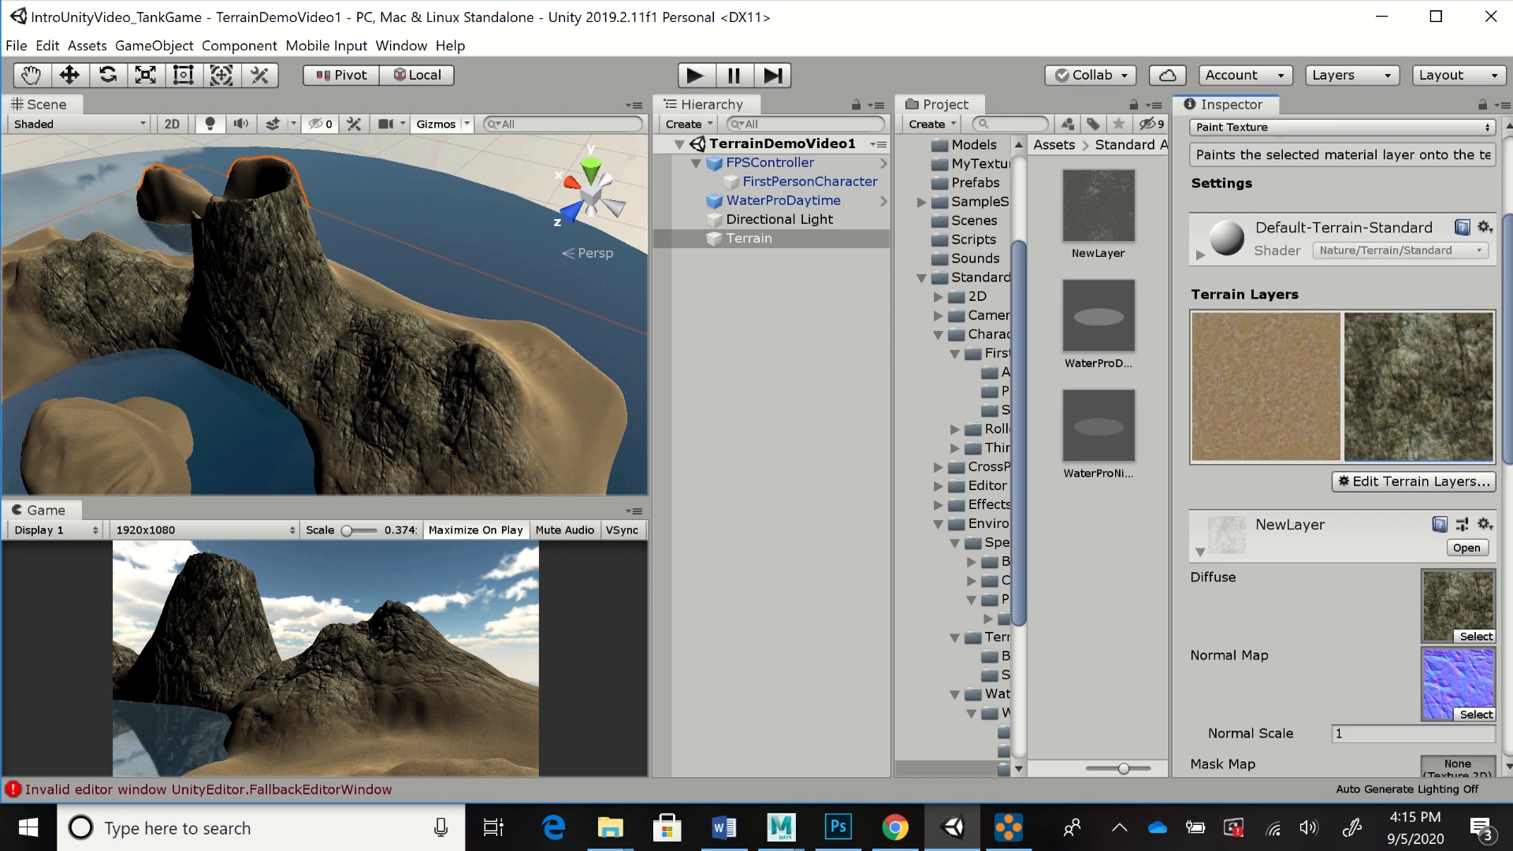
left_click(1412, 480)
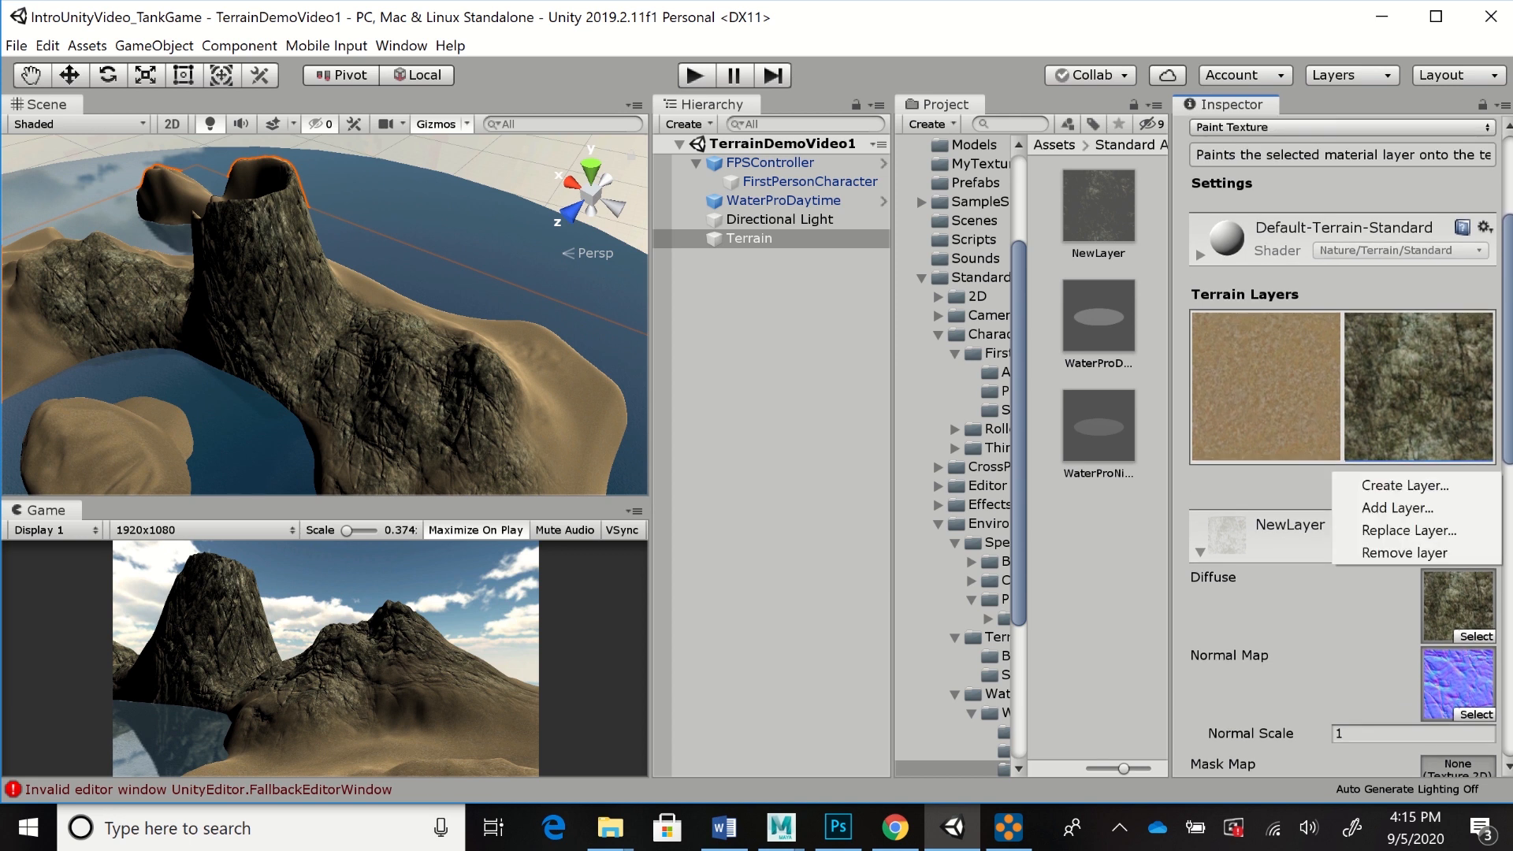
left_click(1405, 486)
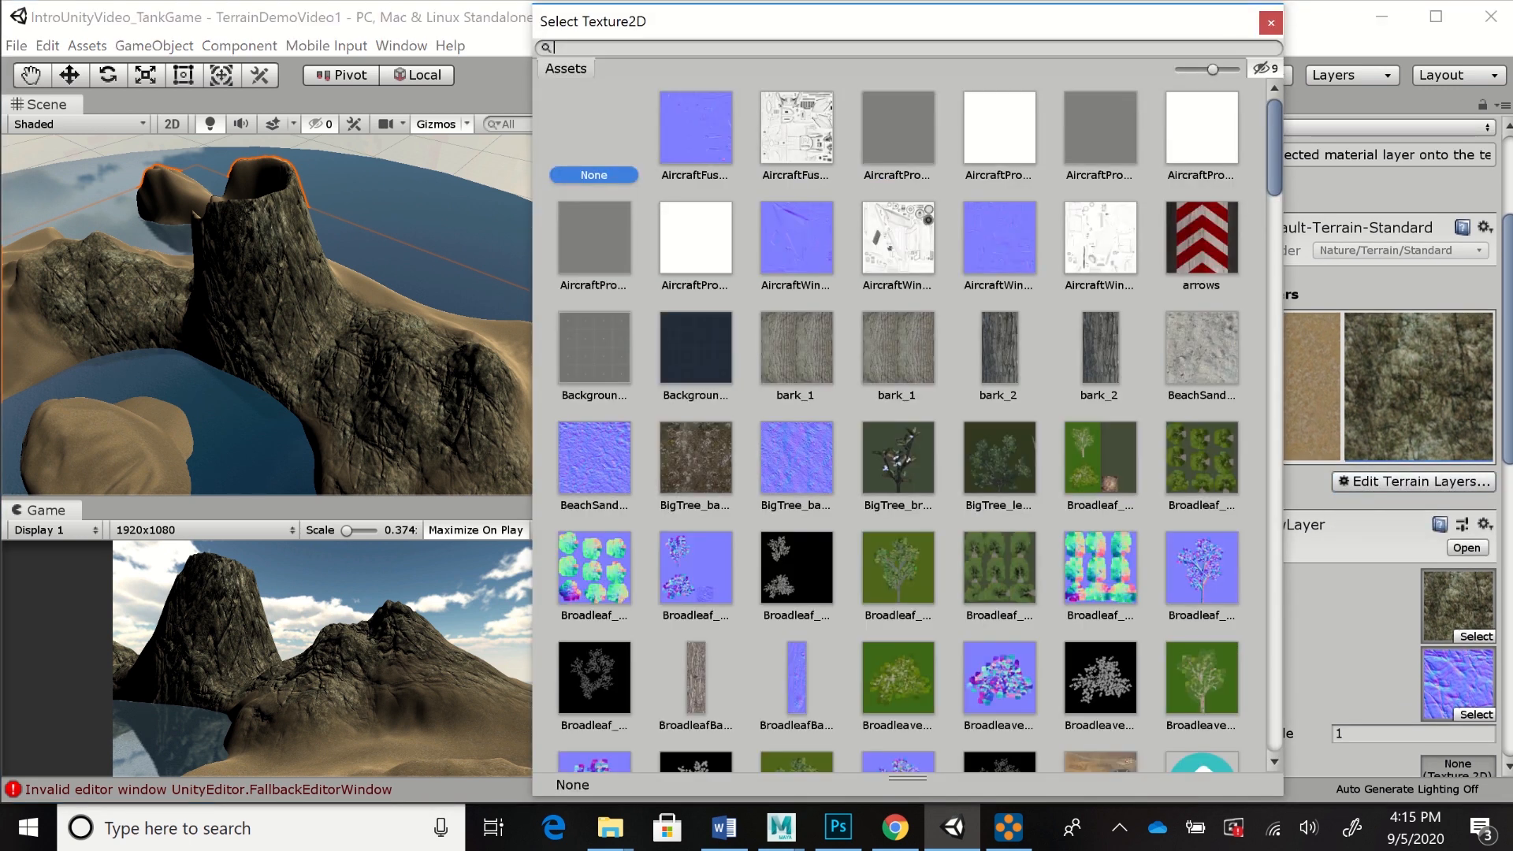
scroll(906, 425, "down", 15)
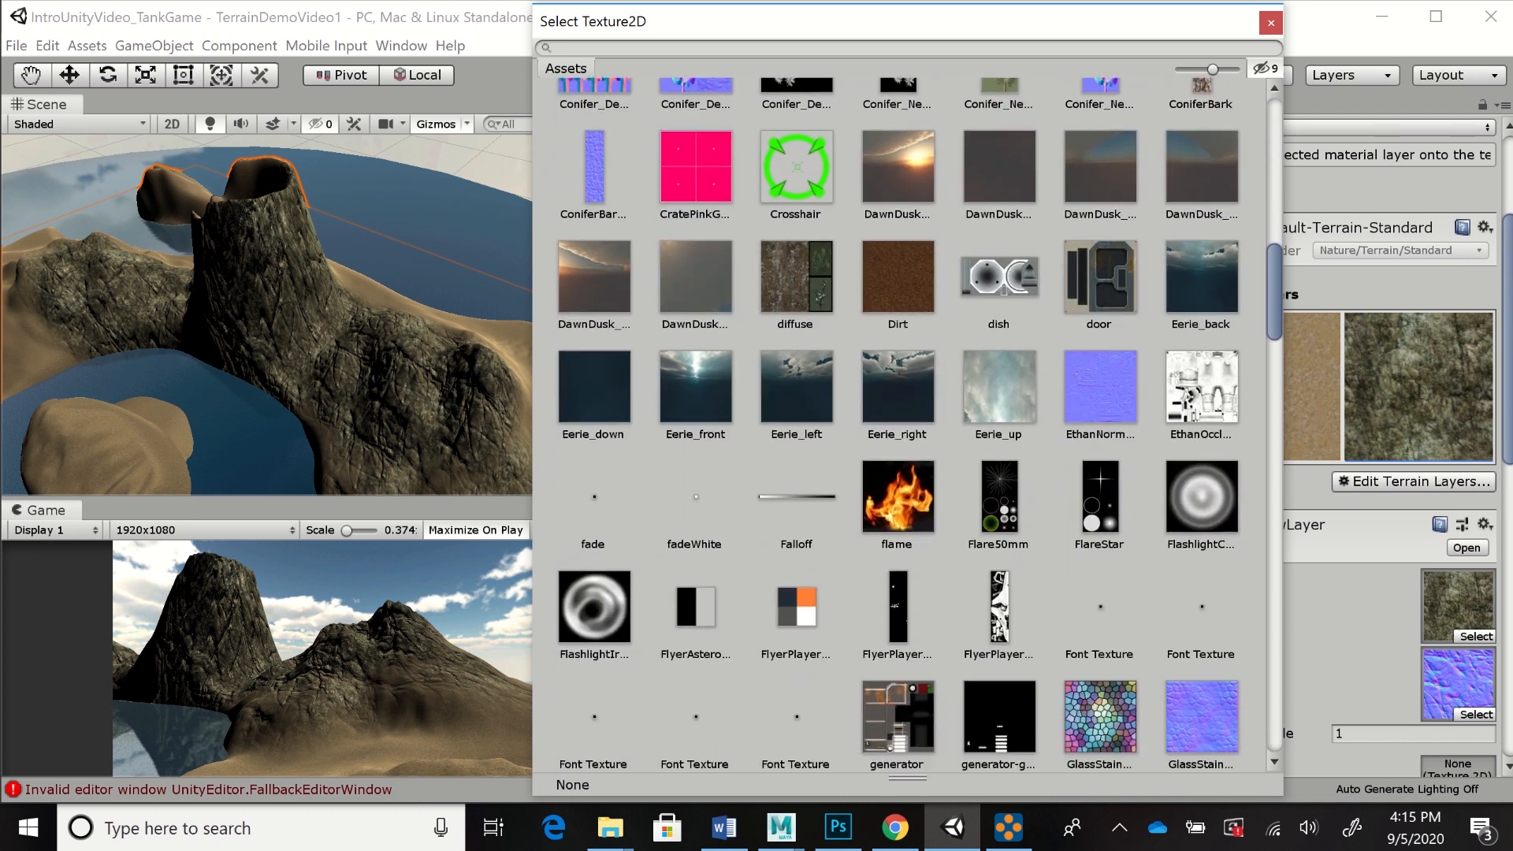
scroll(906, 426, "down", 3)
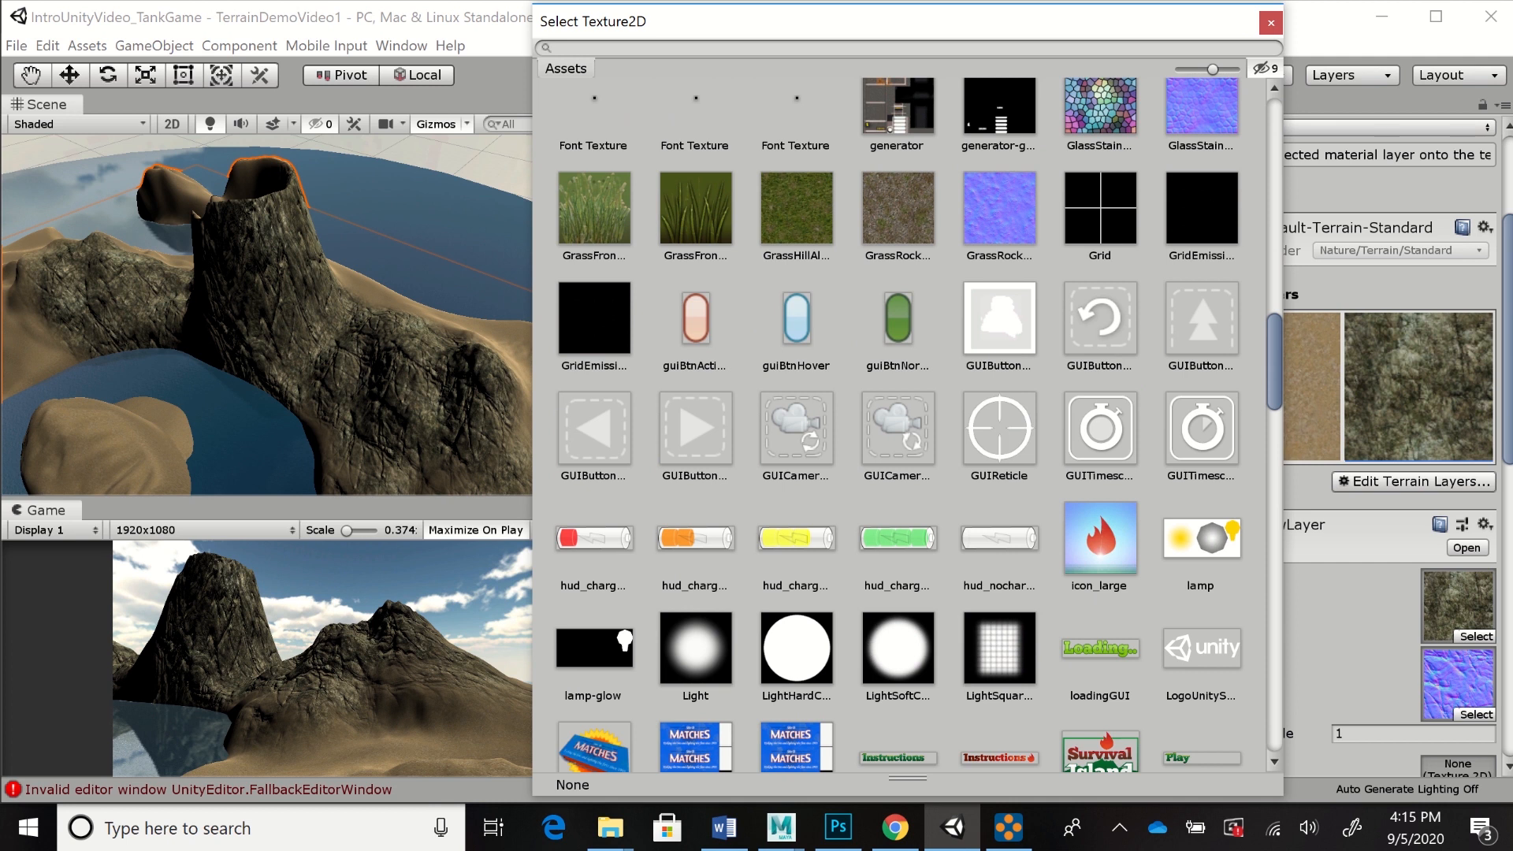
double_click(897, 209)
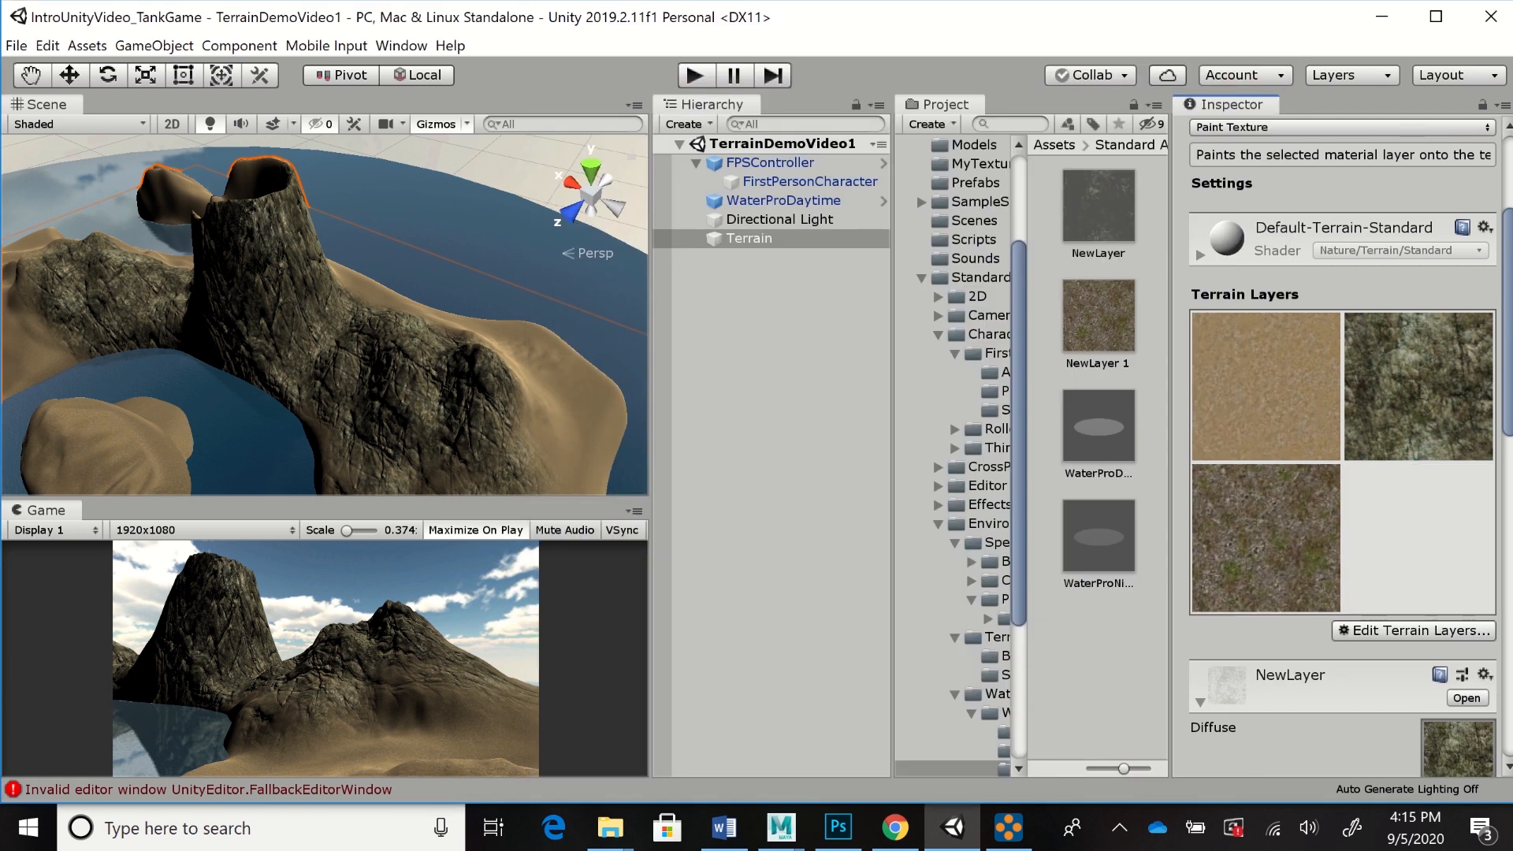
Set the grass-rock terrain layer's tiling size to 15 in both X and Y
scroll(1343, 445, "down", 5)
scroll(1343, 445, "down", 1)
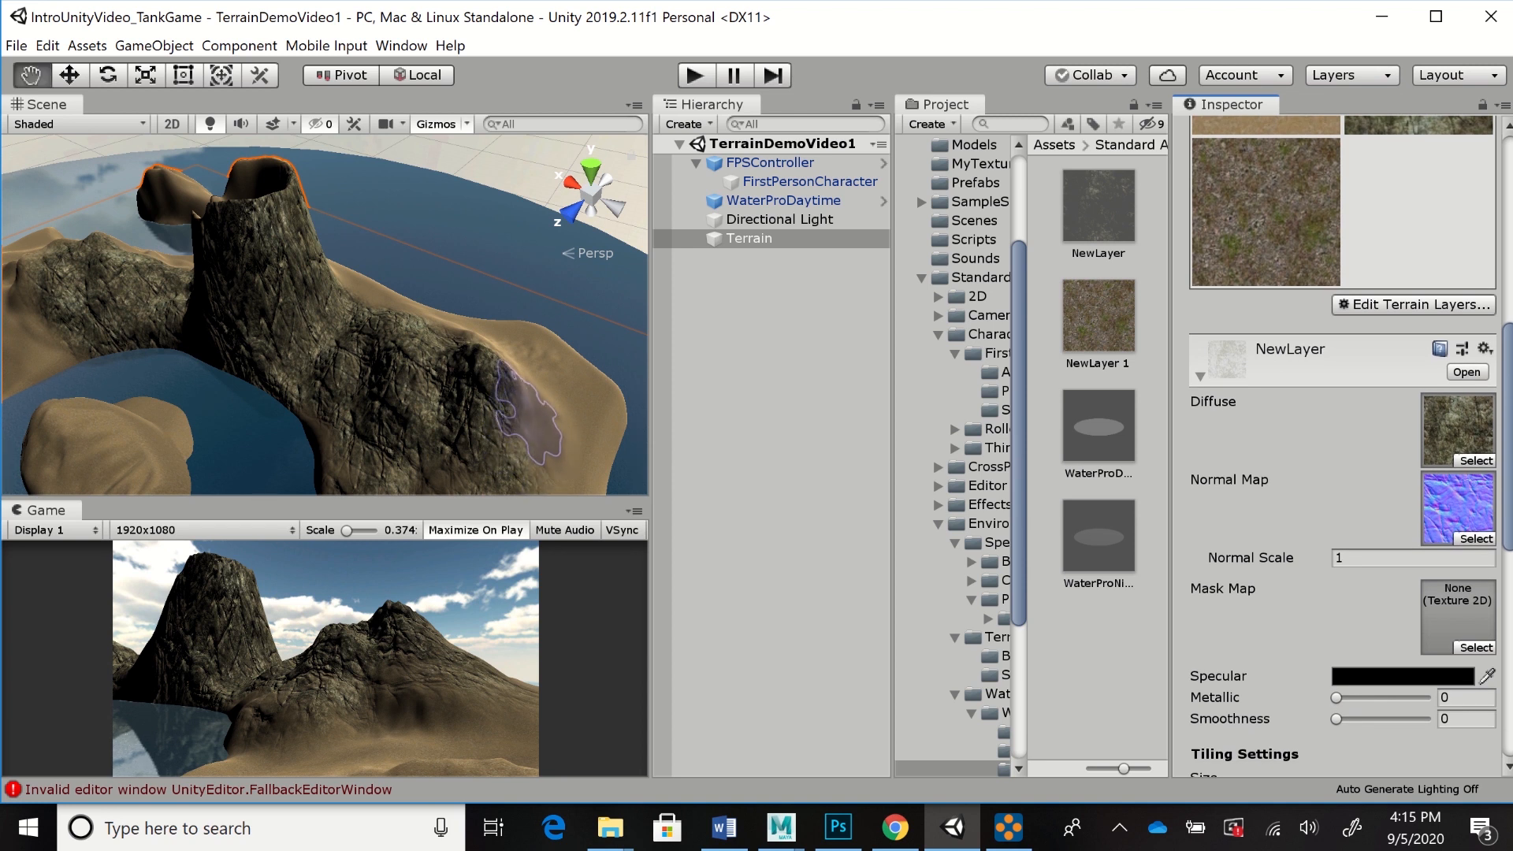
scroll(536, 418, "up", 1, "alt")
mouse_move(537, 418)
middle_mouse_down()
mouse_move(487, 350)
mouse_move(551, 295)
mouse_move(513, 244)
middle_mouse_up()
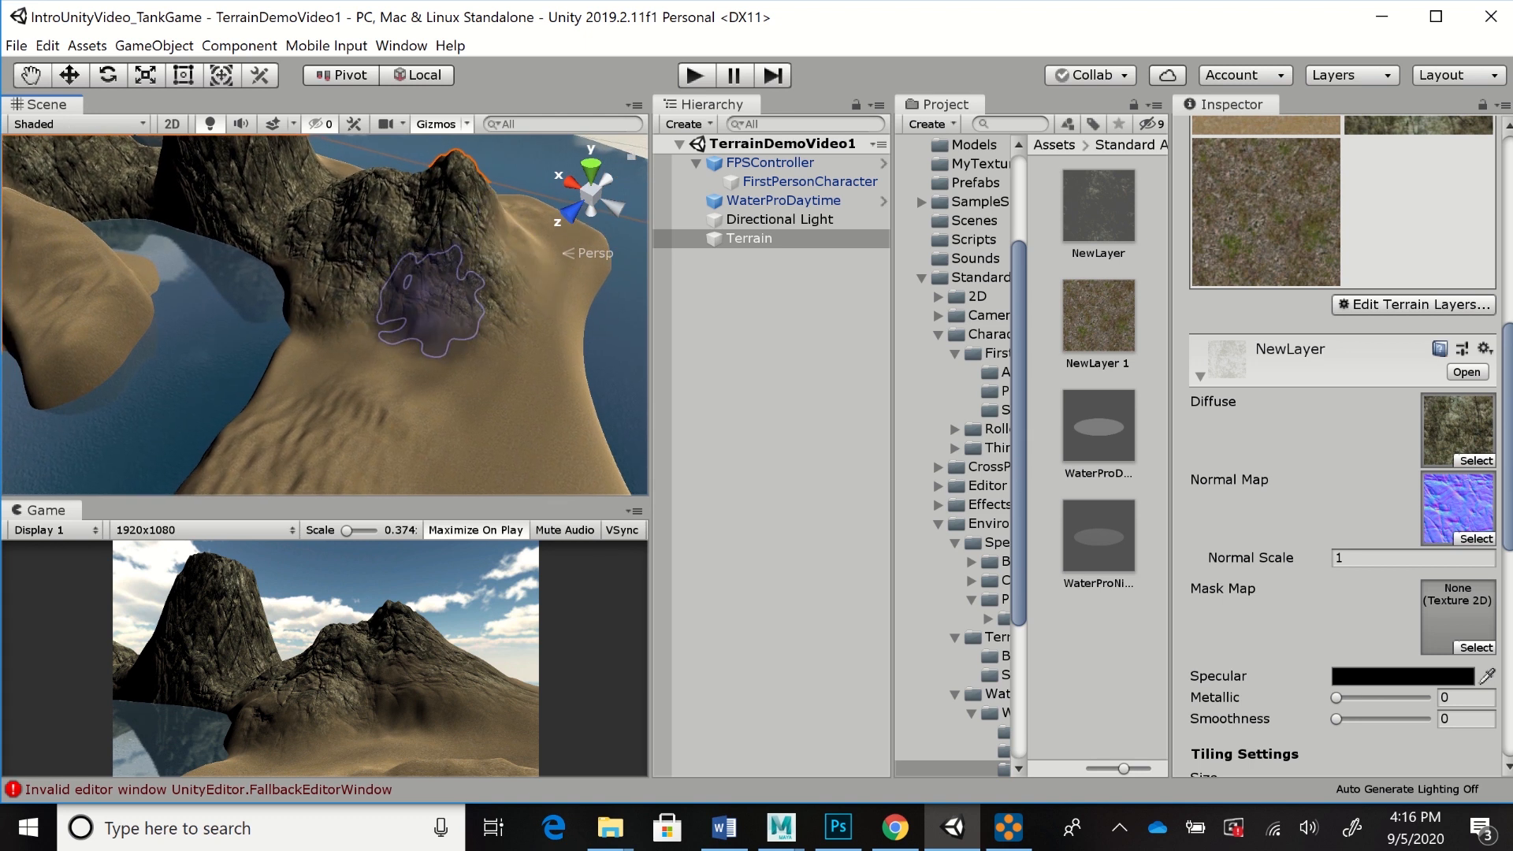
right_click_drag(441, 282, 445, 278, "alt")
middle_click_drag(445, 280, 458, 408)
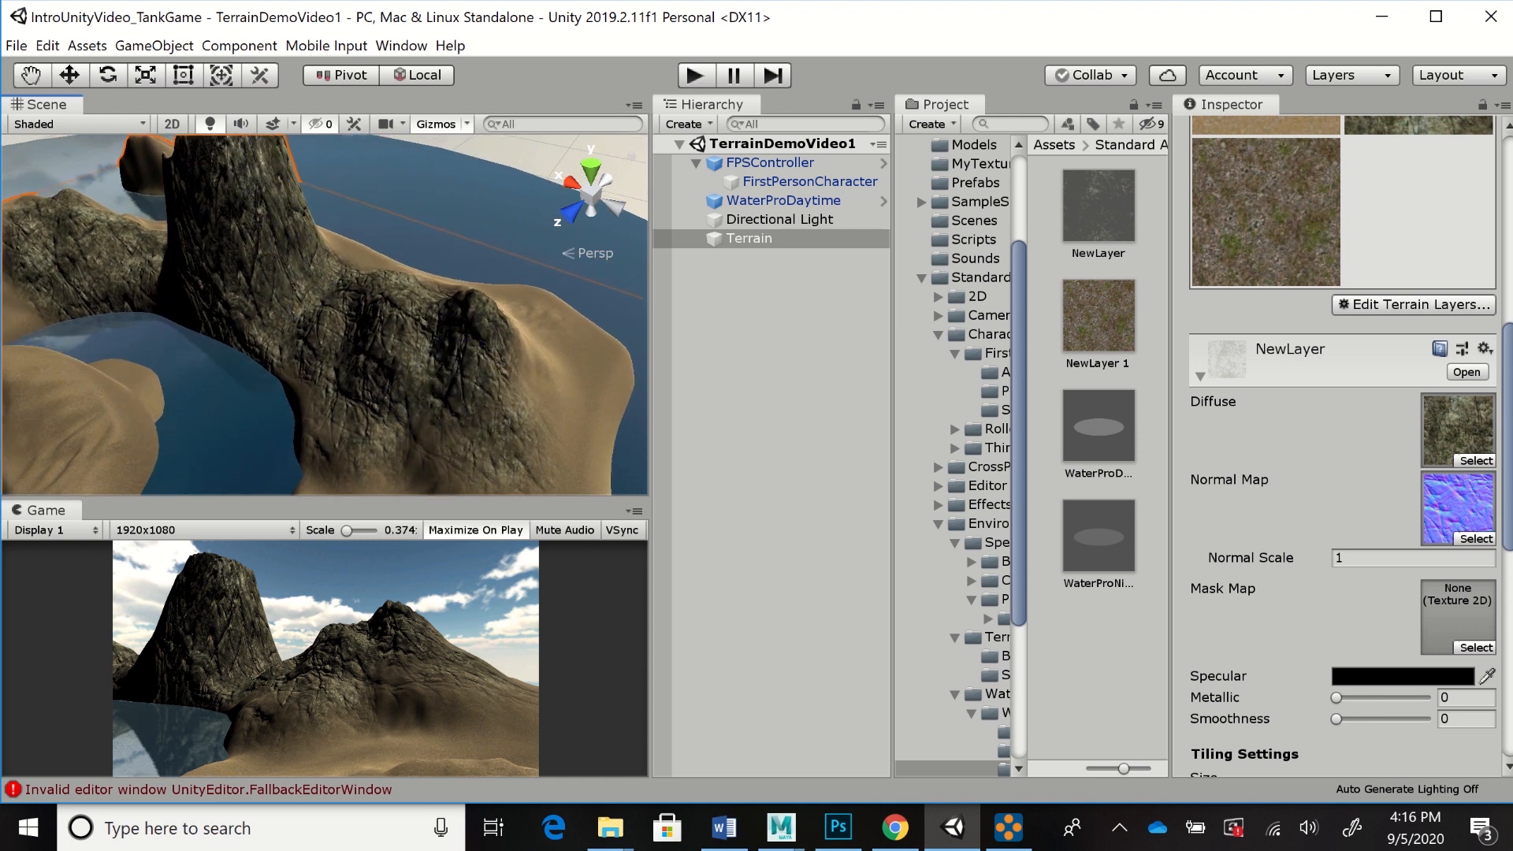
left_click(1265, 213)
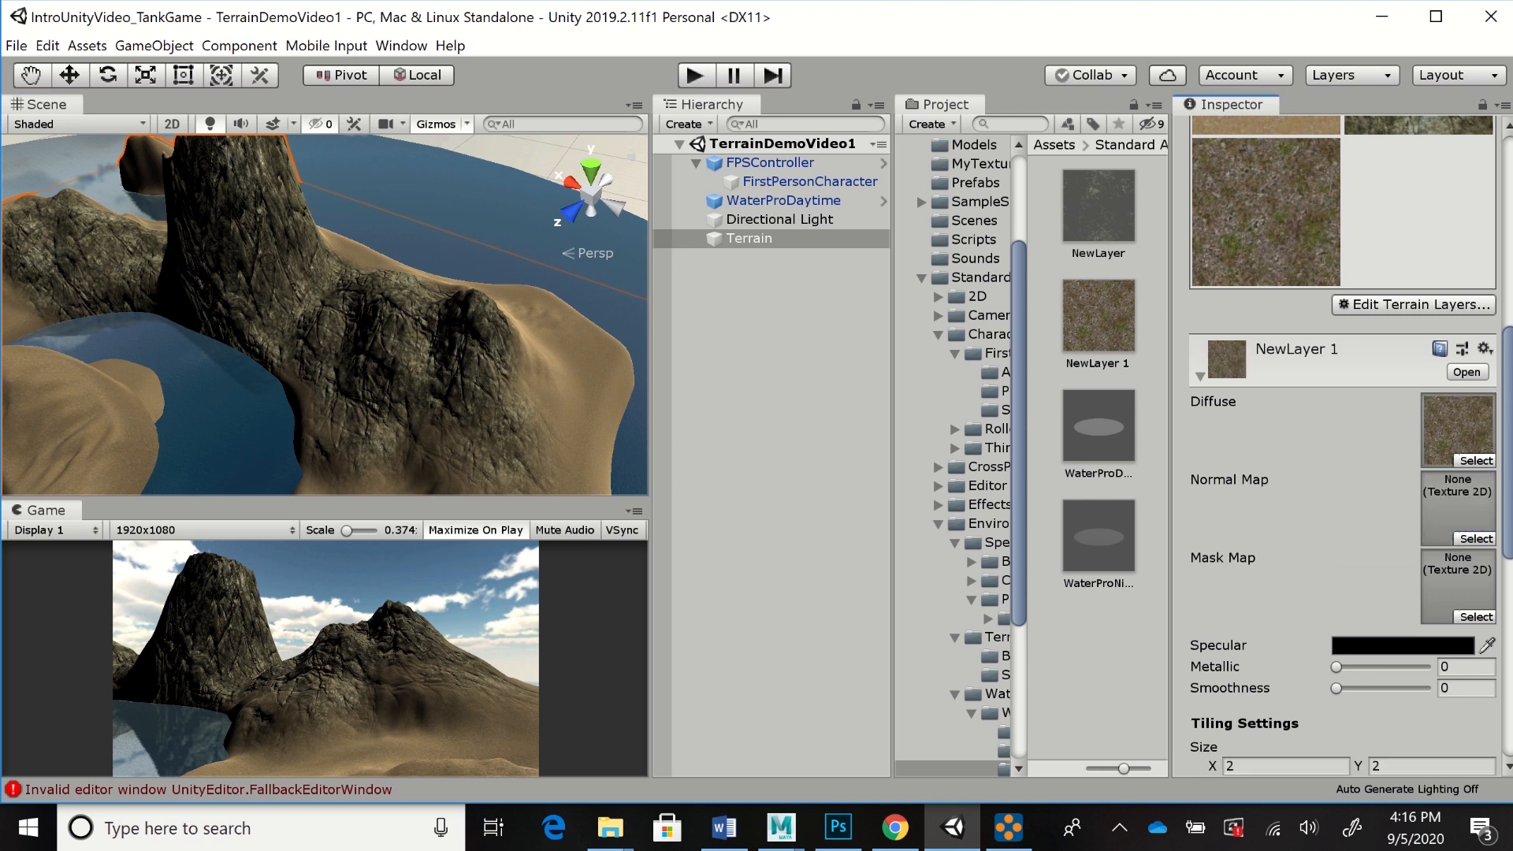
scroll(1340, 441, "down", 5)
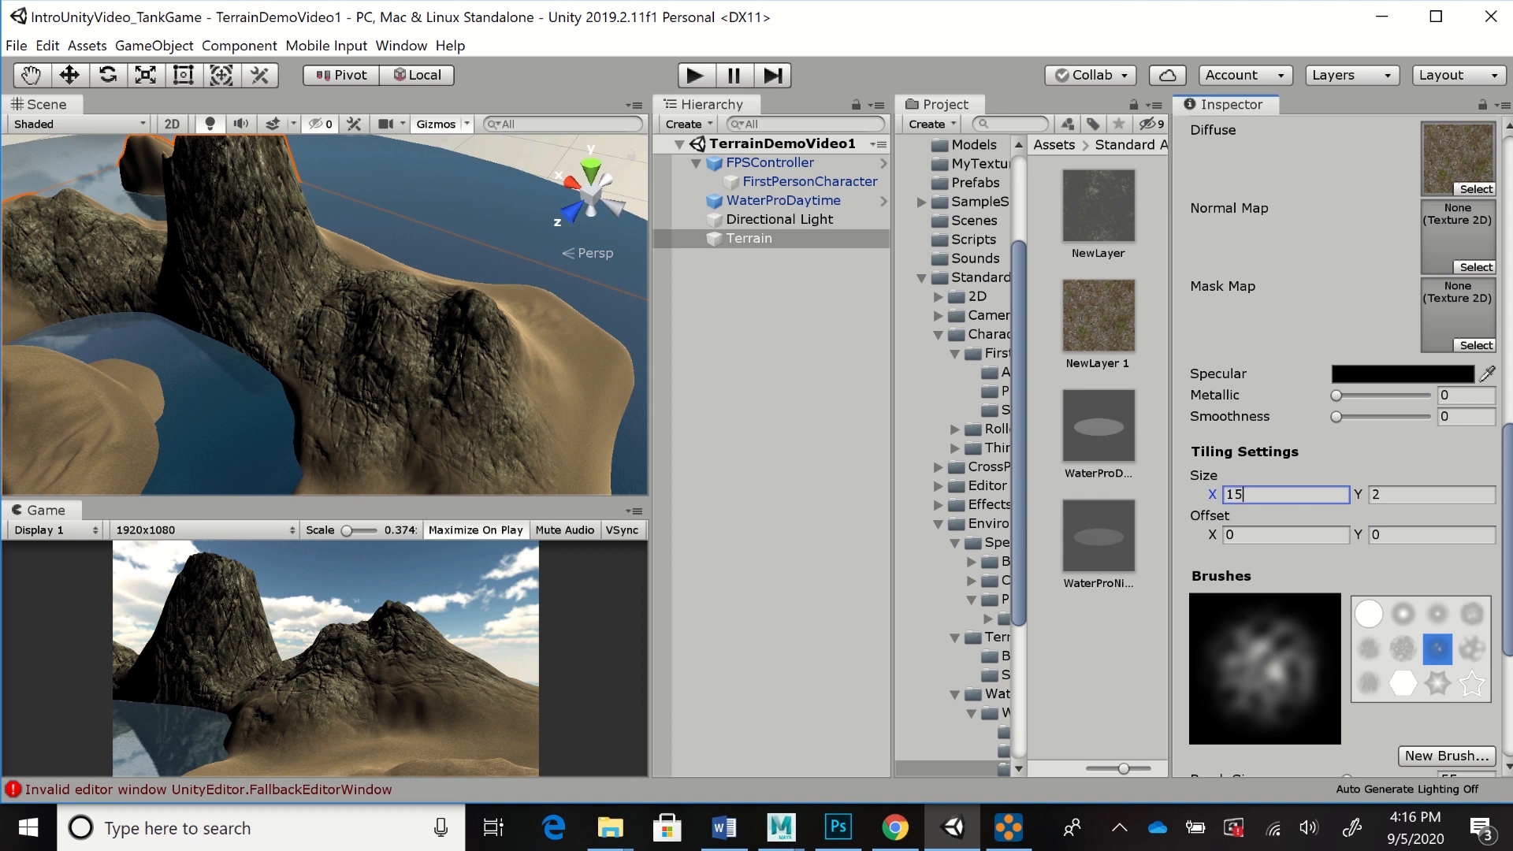
left_click(1381, 494)
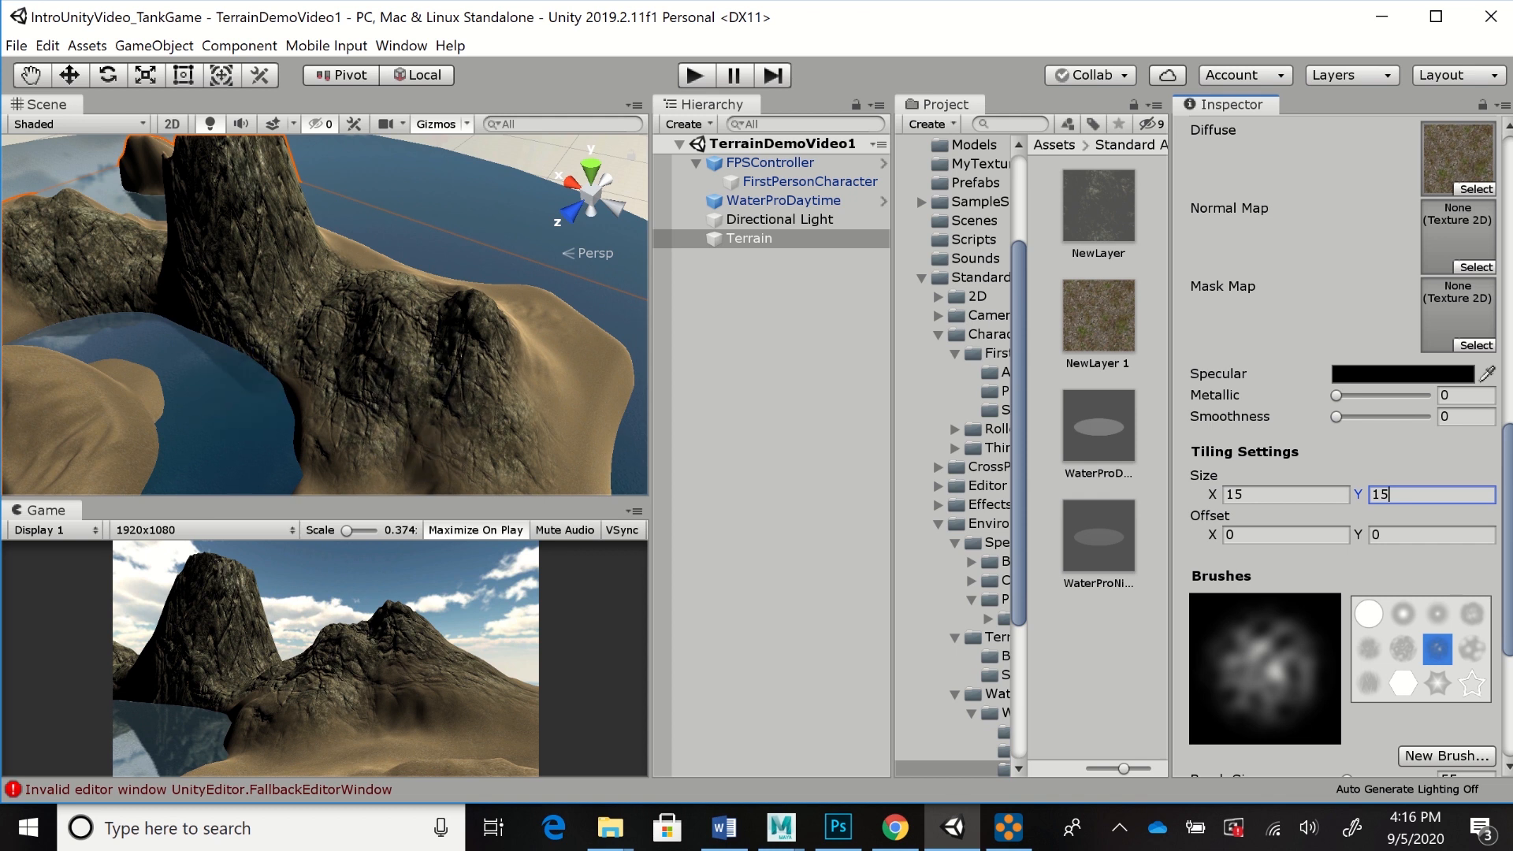
Paint the grass-rock layer over parts of the volcano base and adjoining ridge using builtin_brush_6 at size 55 and opacity 36
left_click(1402, 649)
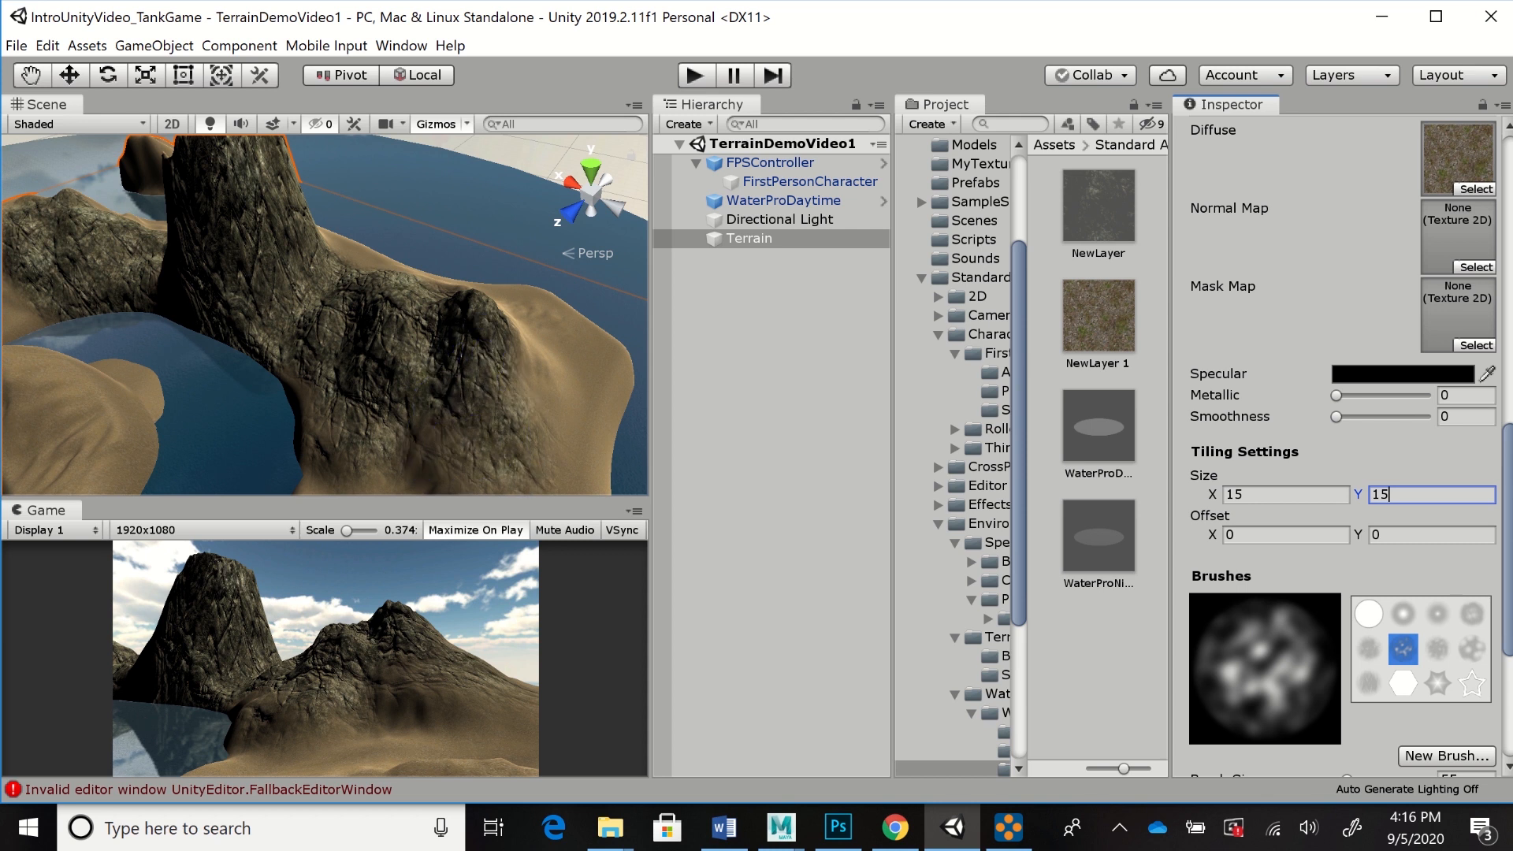
scroll(1340, 442, "down", 5)
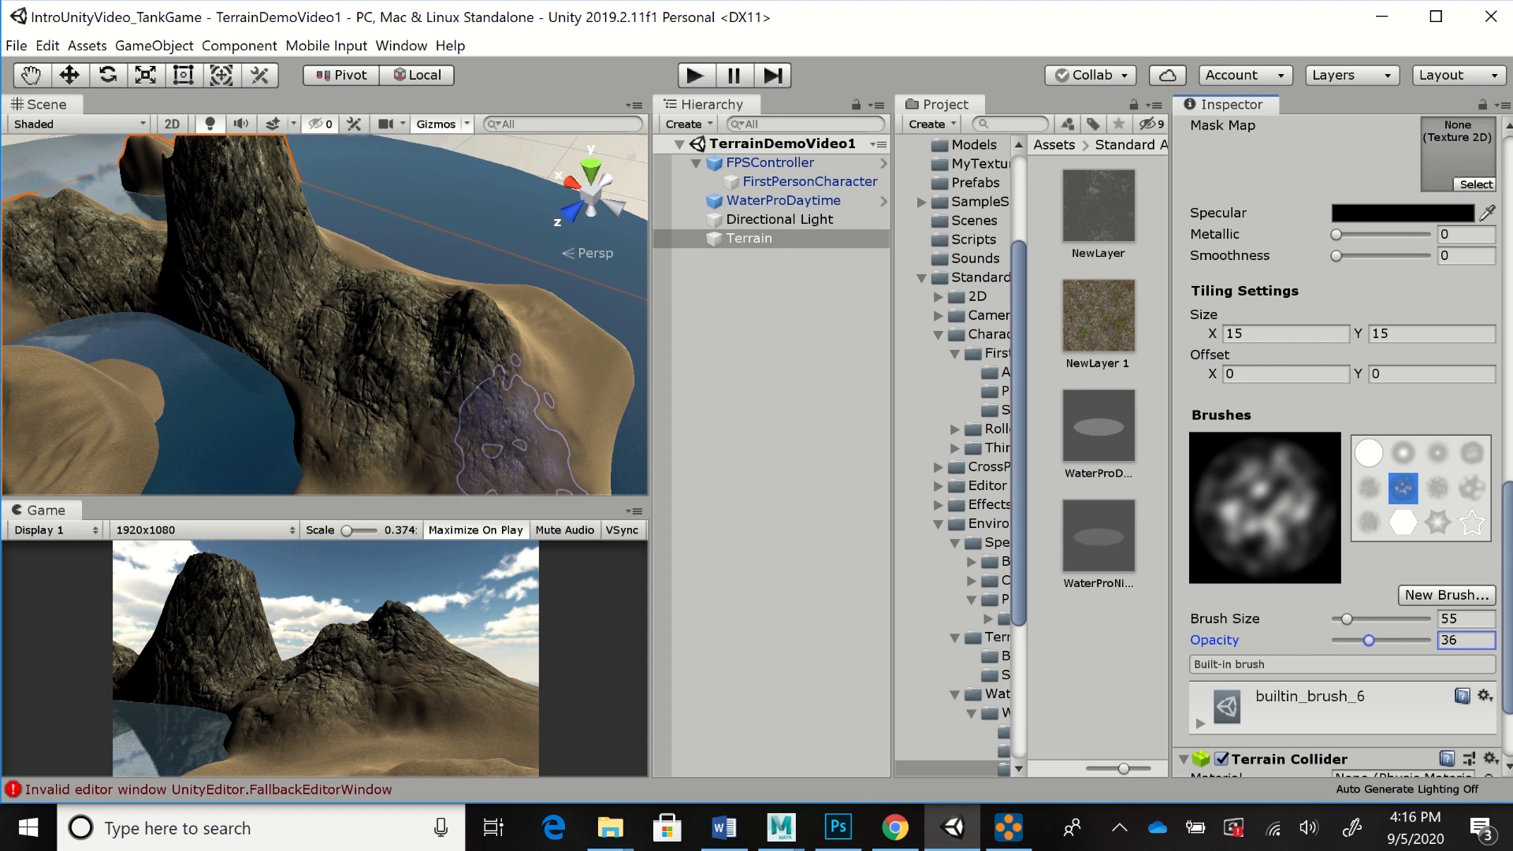
left_click(506, 427)
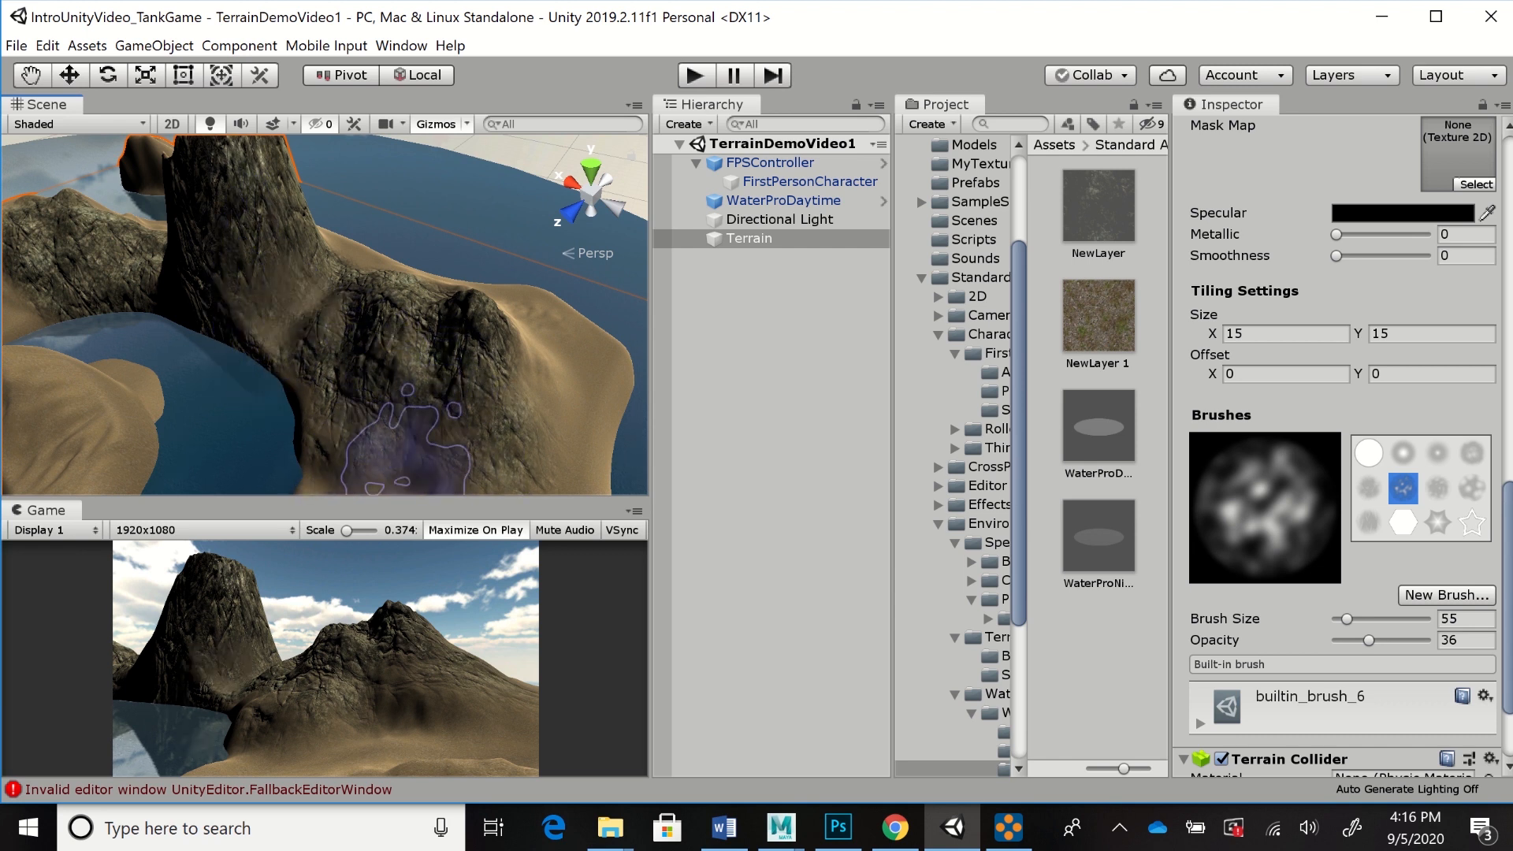
Reduce the brush size to 24 and paint grass-rock texture over the ridge's lower slope where the cliff meets the sand
left_click_drag(1346, 619, 1341, 620)
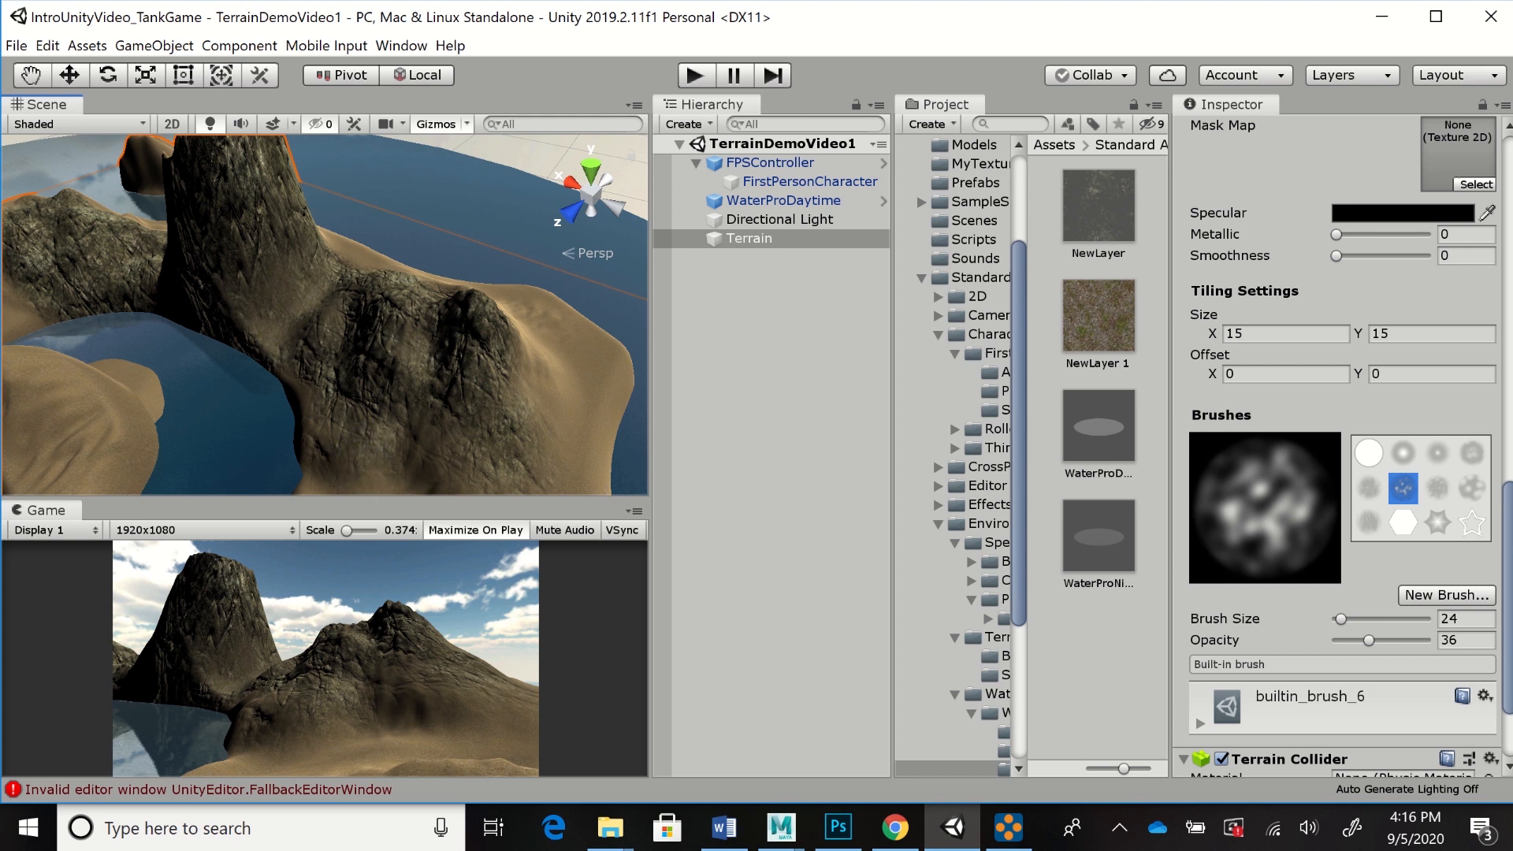
mouse_move(574, 386)
middle_mouse_down()
mouse_move(561, 318)
mouse_move(532, 307)
mouse_move(516, 205)
middle_mouse_up()
scroll(516, 209, "up", 3)
scroll(516, 209, "down", 3)
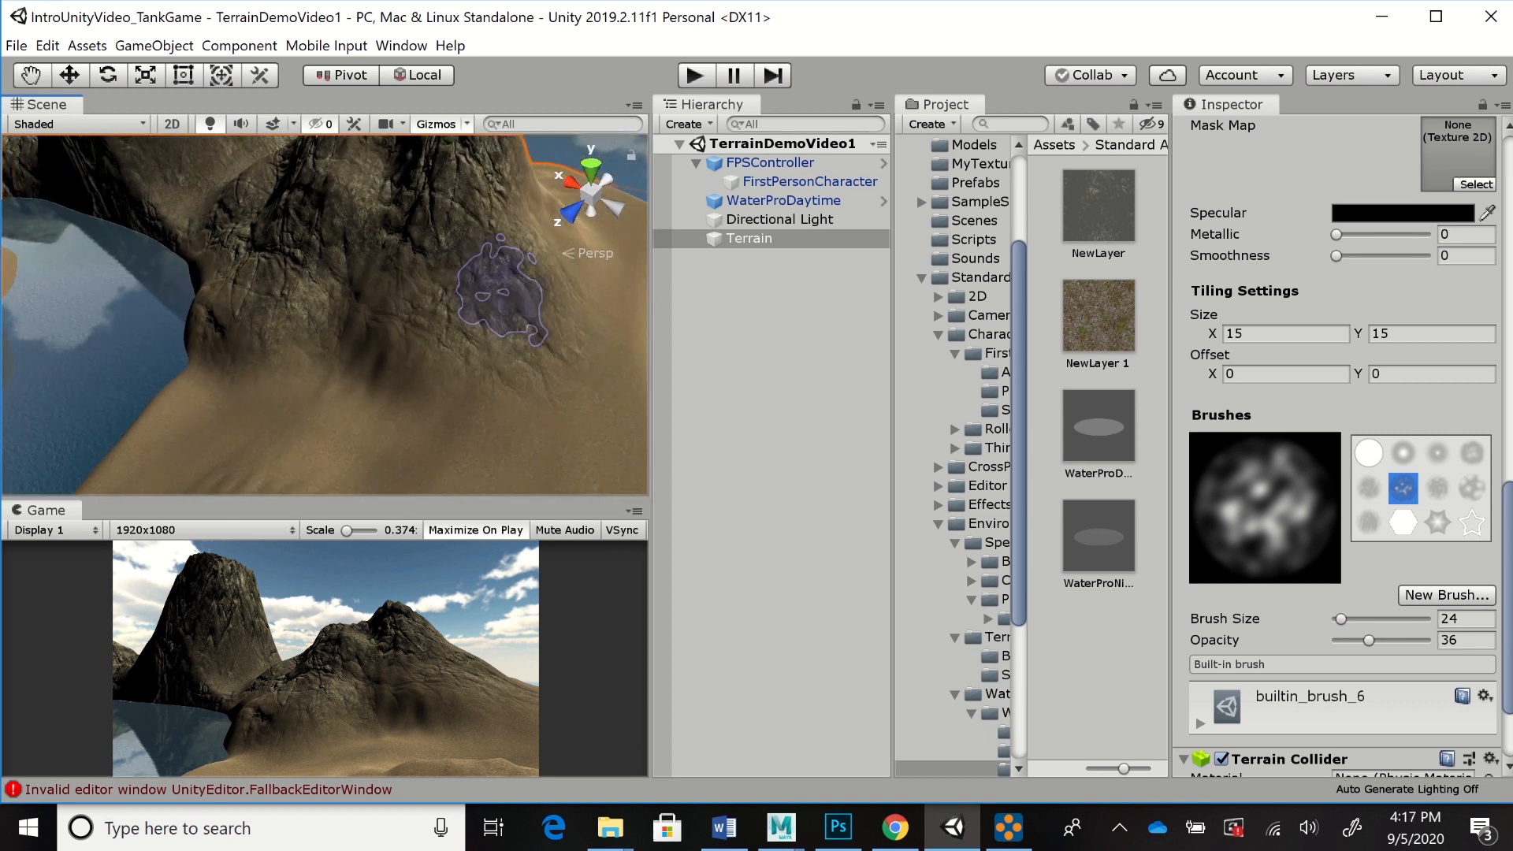
scroll(501, 290, "down", 3)
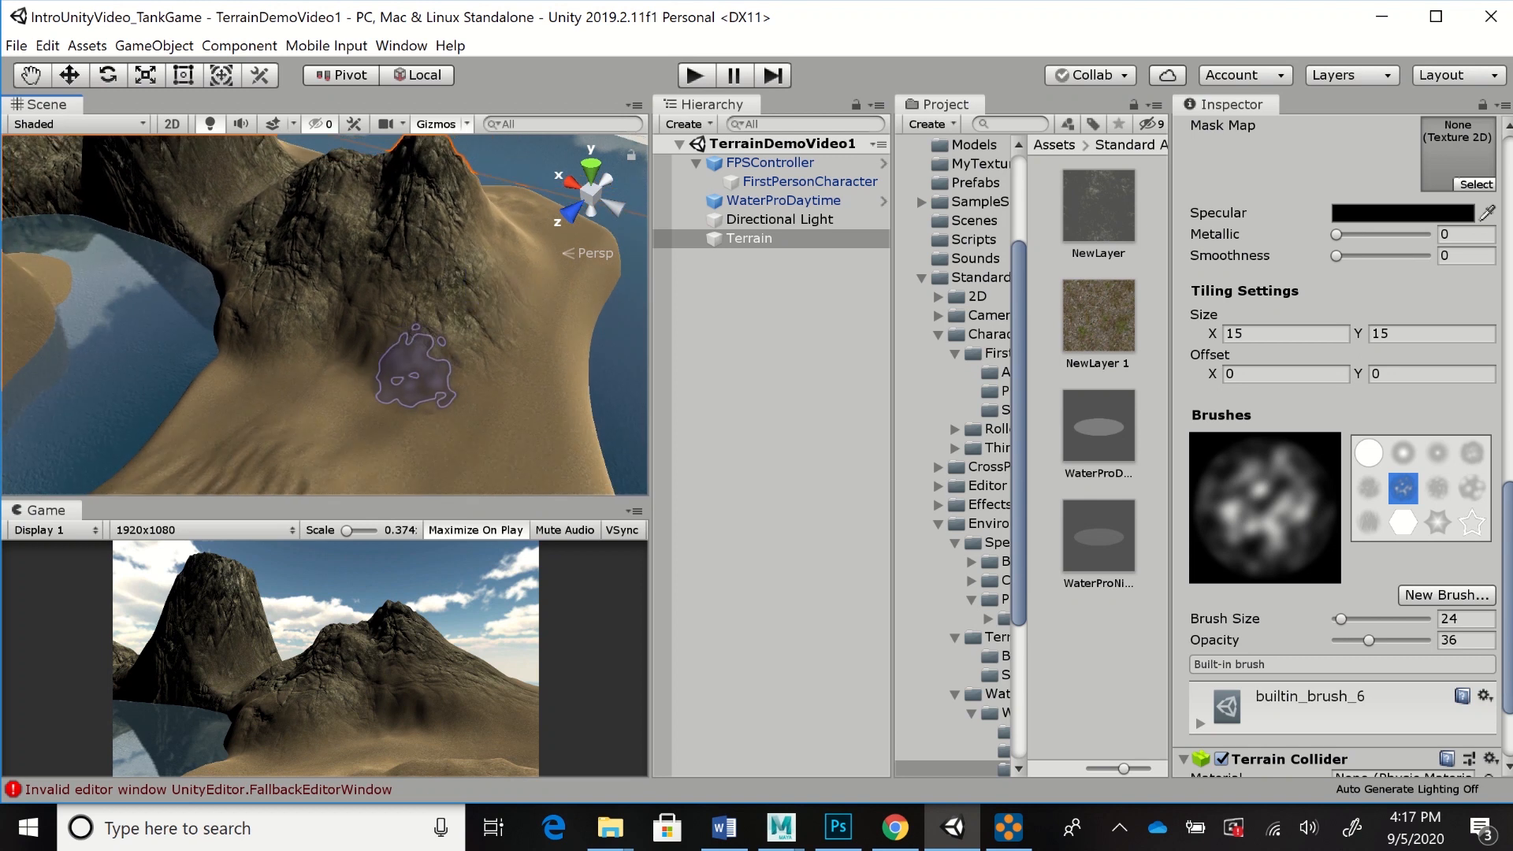
mouse_move(378, 363)
left_mouse_down()
mouse_move(423, 398)
mouse_move(412, 422)
mouse_move(356, 437)
mouse_move(327, 409)
mouse_move(319, 429)
mouse_move(319, 386)
mouse_move(233, 389)
mouse_move(252, 409)
mouse_move(295, 380)
mouse_move(229, 432)
mouse_move(339, 339)
mouse_move(359, 358)
mouse_move(276, 392)
mouse_move(389, 388)
mouse_move(433, 439)
mouse_move(406, 443)
mouse_move(552, 449)
mouse_move(493, 260)
mouse_move(479, 292)
left_mouse_up()
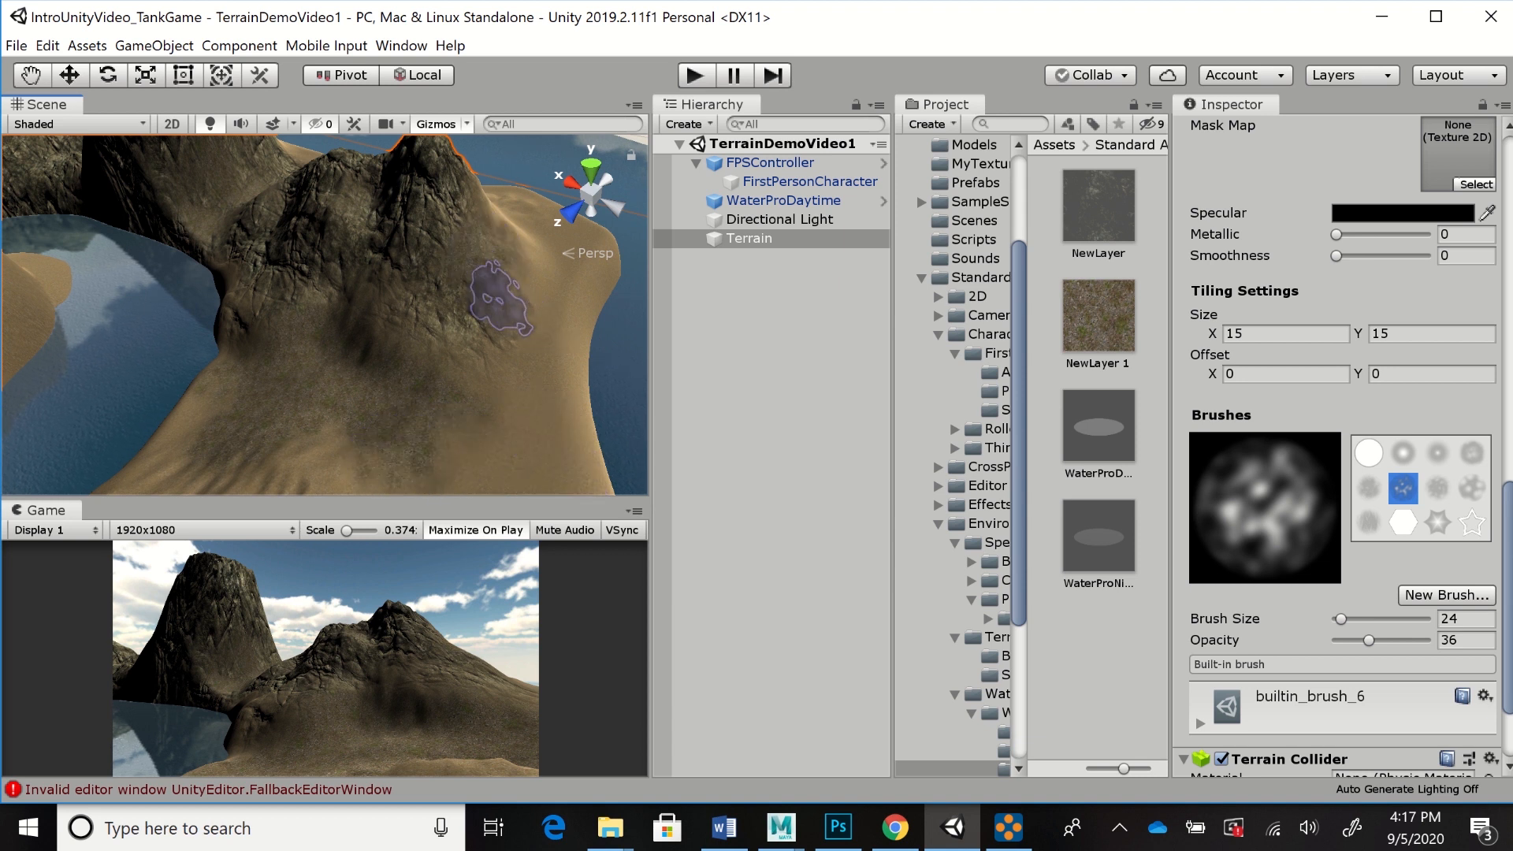
Paint grass-rock texture around the remaining sides of the hill, blending its cliff faces into the surrounding sand
middle_click_drag(556, 321, 558, 323)
mouse_move(557, 323)
left_mouse_down("alt")
mouse_move(145, 329)
mouse_move(169, 339)
left_mouse_up("alt")
mouse_move(555, 291)
left_mouse_down()
mouse_move(530, 355)
mouse_move(557, 371)
mouse_move(540, 395)
mouse_move(429, 390)
mouse_move(483, 345)
mouse_move(532, 355)
mouse_move(337, 354)
left_mouse_up()
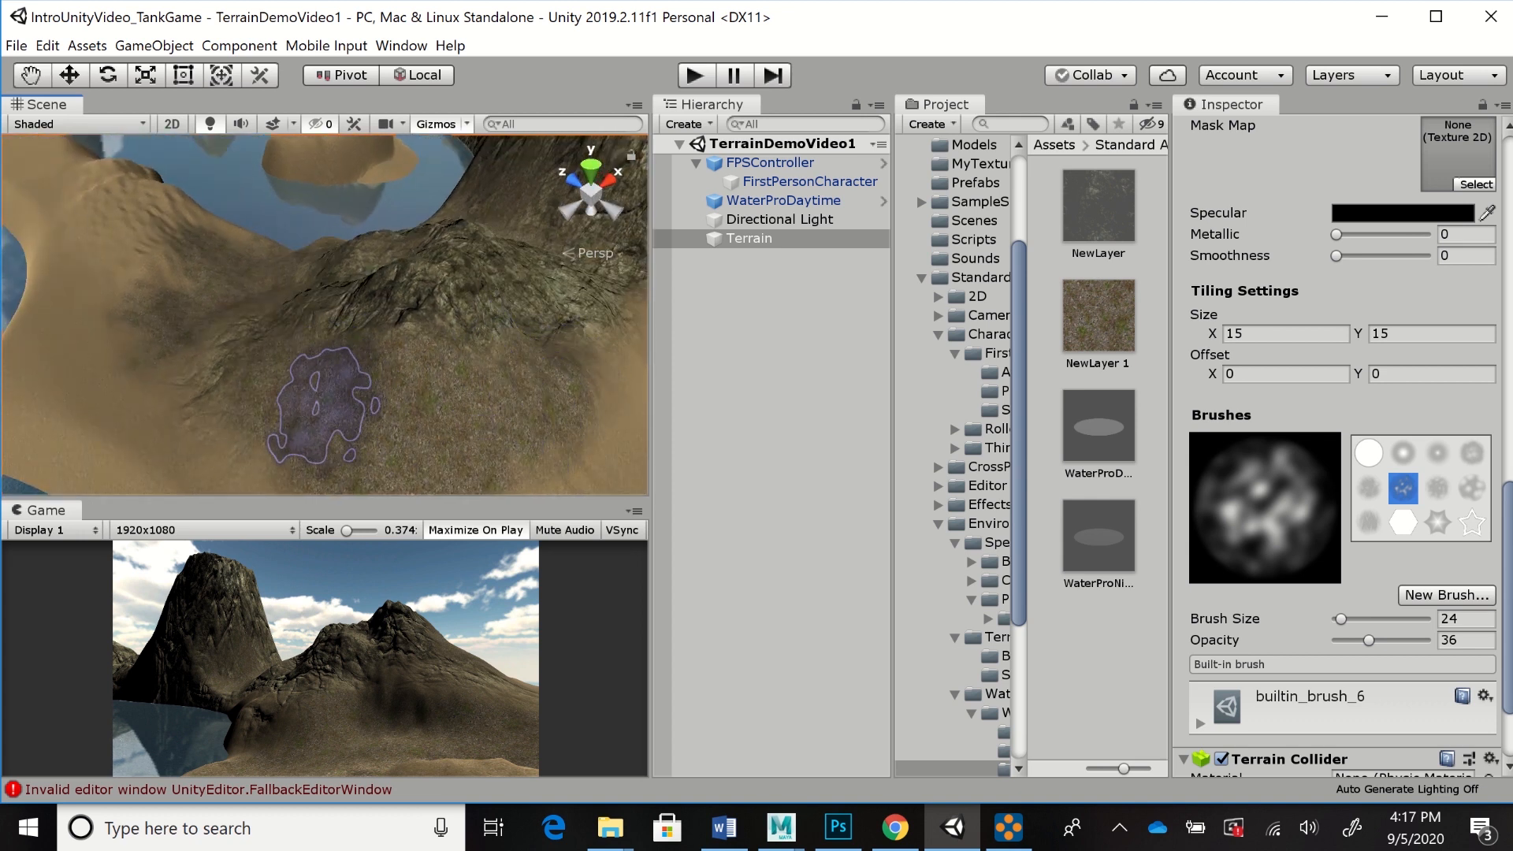
mouse_move(311, 355)
left_mouse_down("alt")
mouse_move(500, 420)
mouse_move(492, 402)
left_mouse_up("alt")
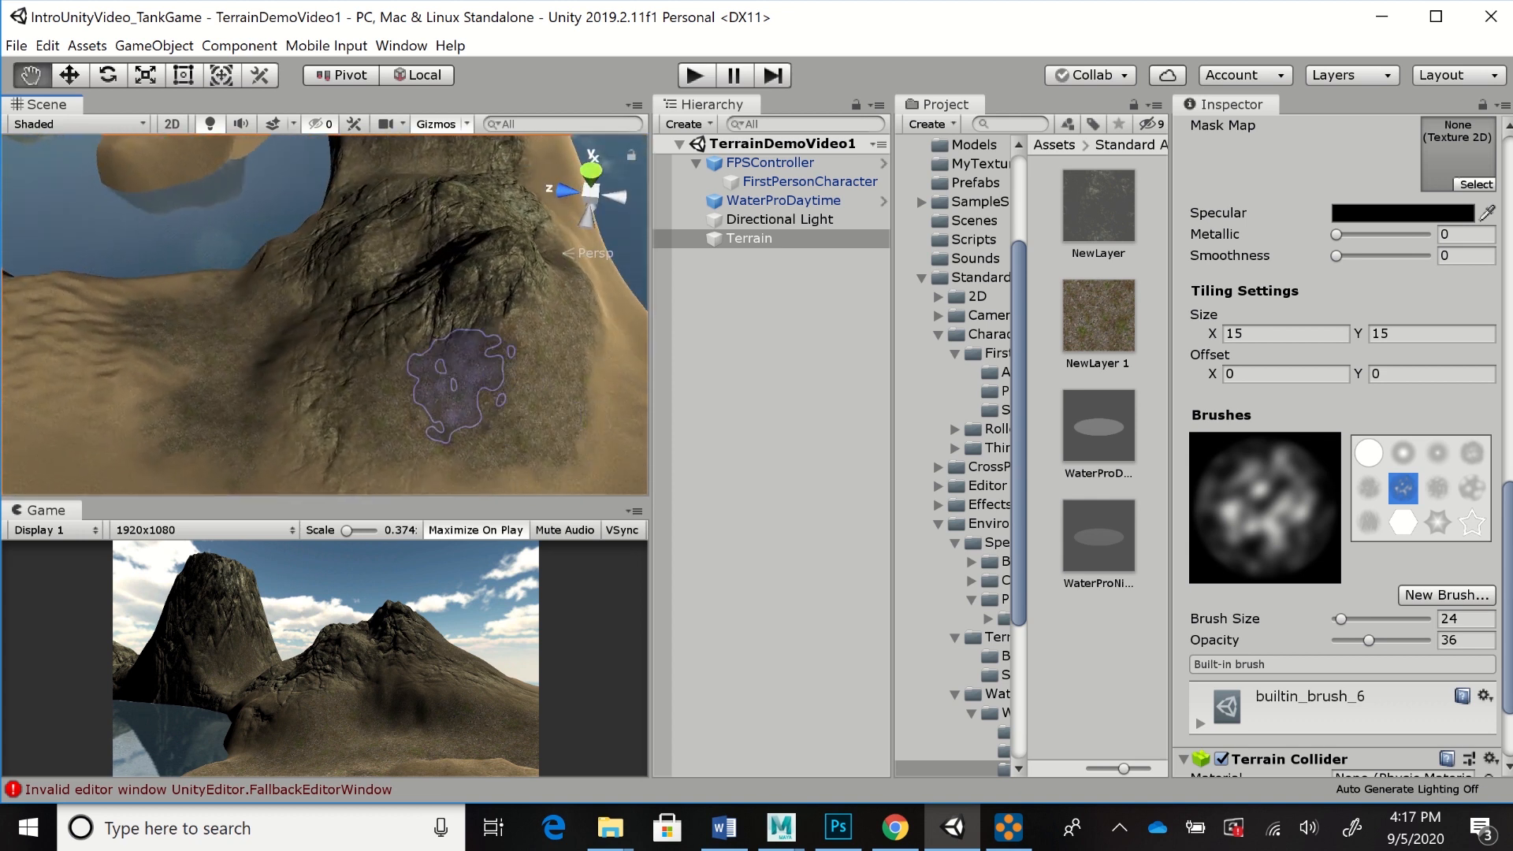
left_click_drag(566, 283, 192, 310, "alt")
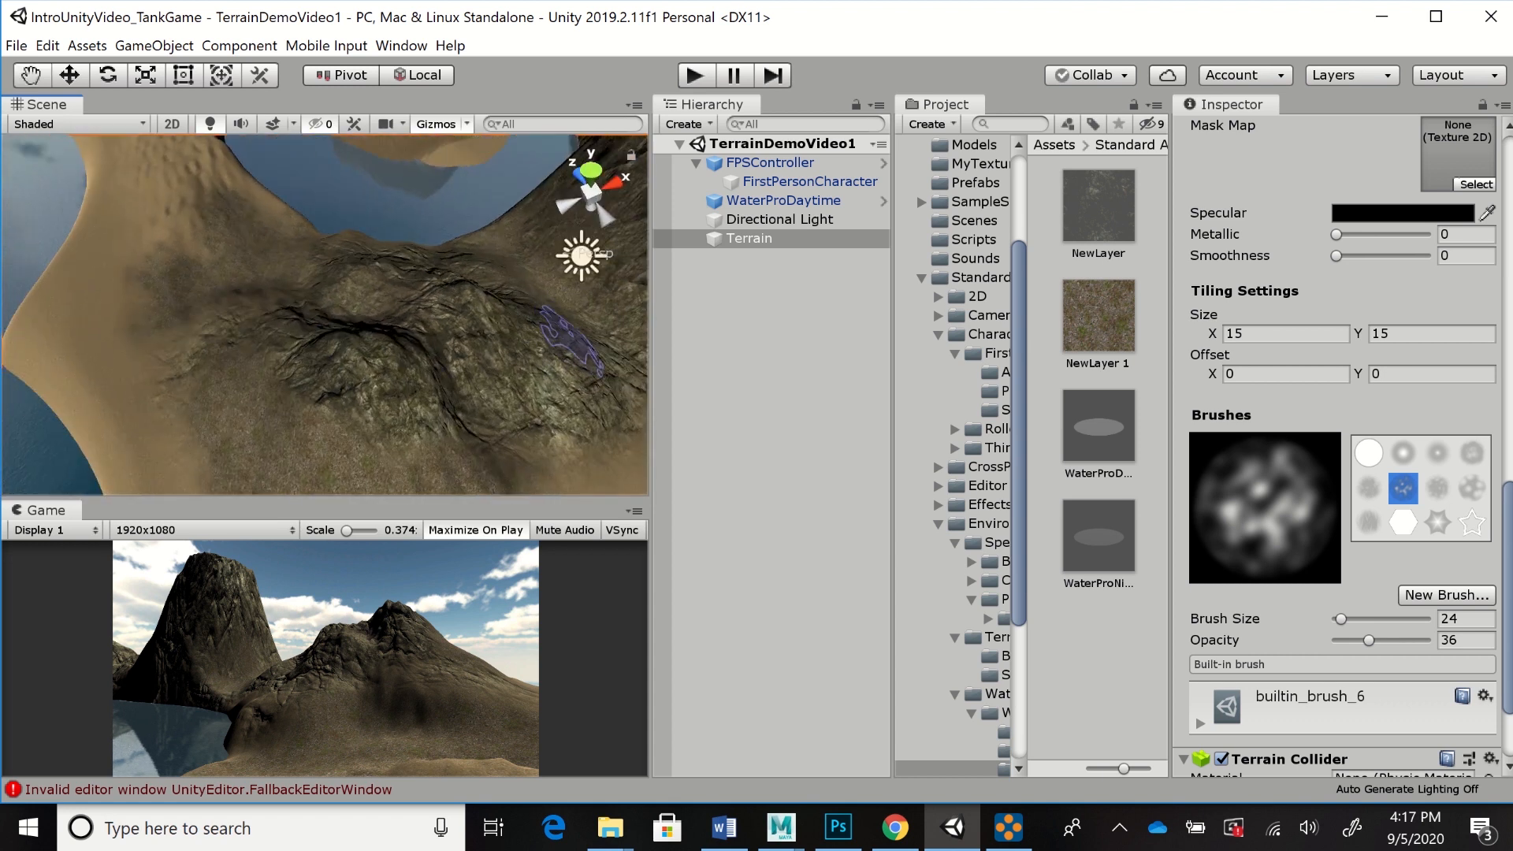
mouse_move(507, 368)
left_mouse_down("alt")
mouse_move(549, 366)
mouse_move(60, 405)
left_mouse_up("alt")
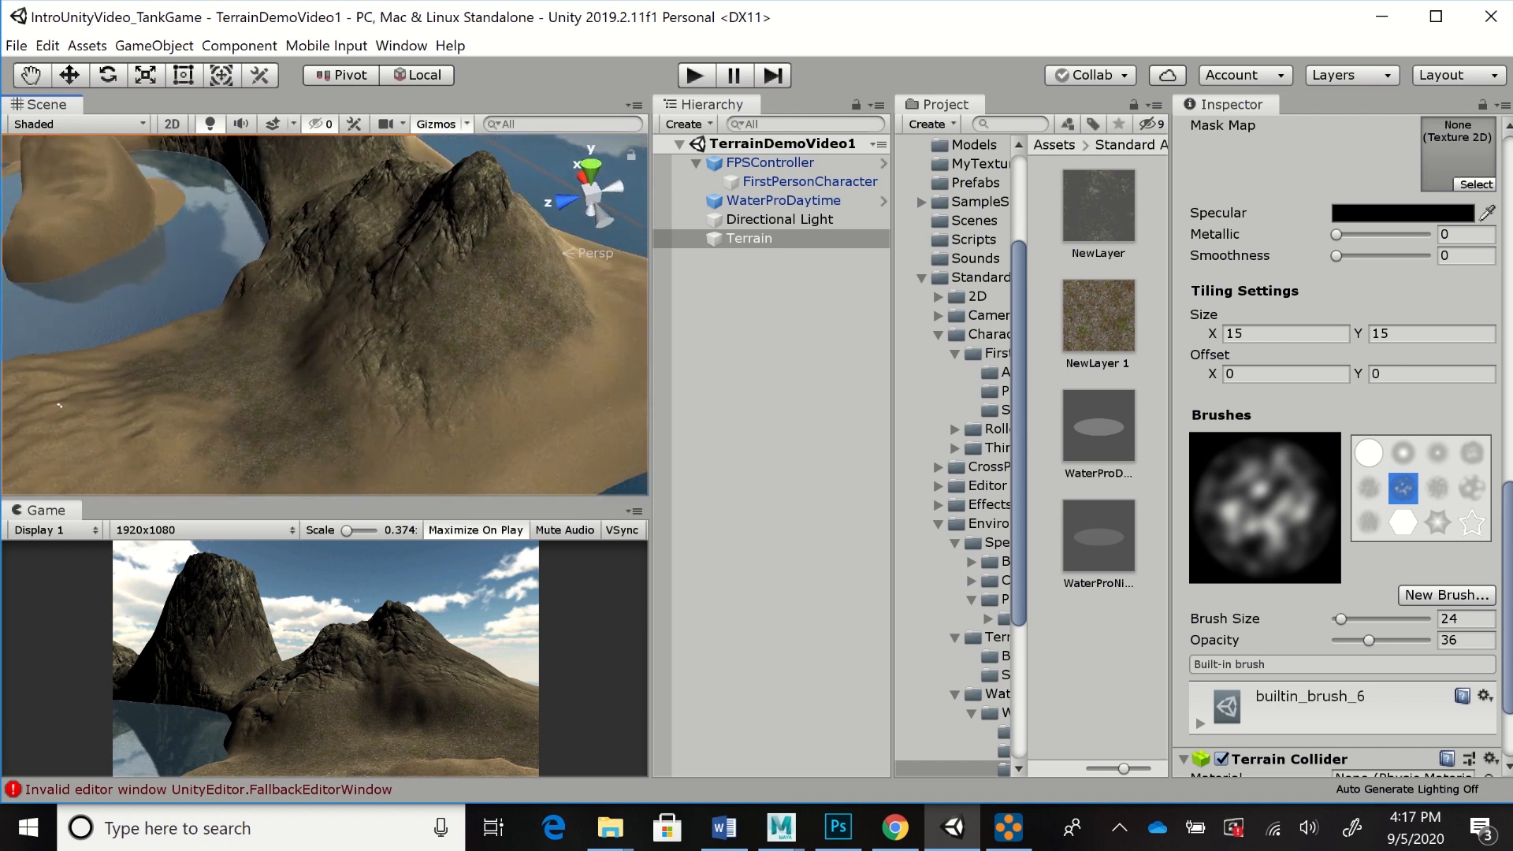
mouse_move(289, 364)
left_mouse_down()
mouse_move(331, 395)
mouse_move(256, 331)
mouse_move(321, 372)
mouse_move(361, 357)
mouse_move(355, 390)
left_mouse_up()
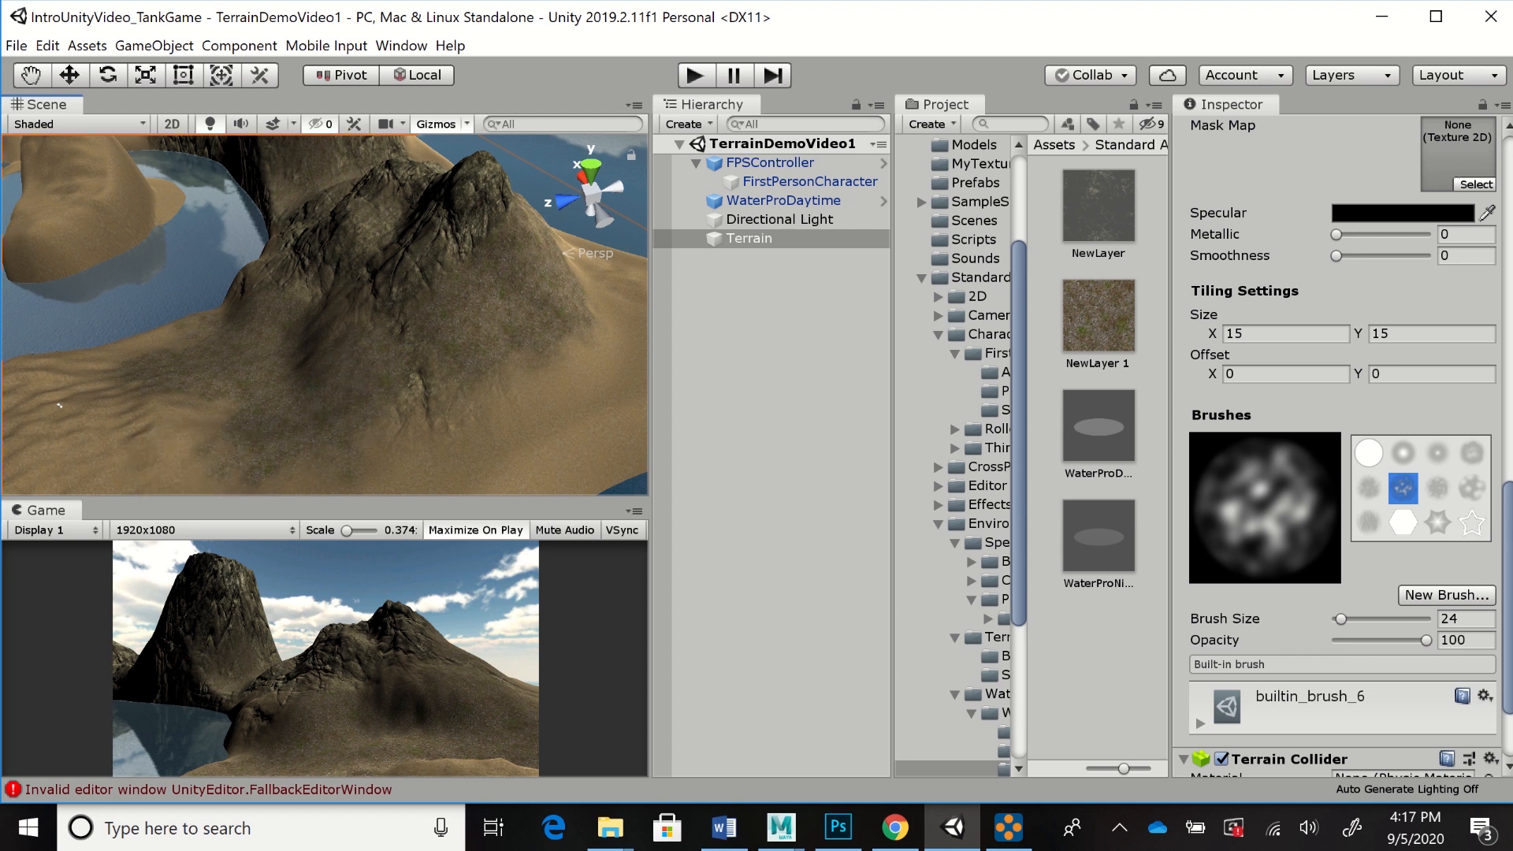
Switch to the cliff layer and repaint the hill's rocky upper slopes with builtin_brush_6 at size 24 and opacity 31
scroll(1339, 442, "up", 12)
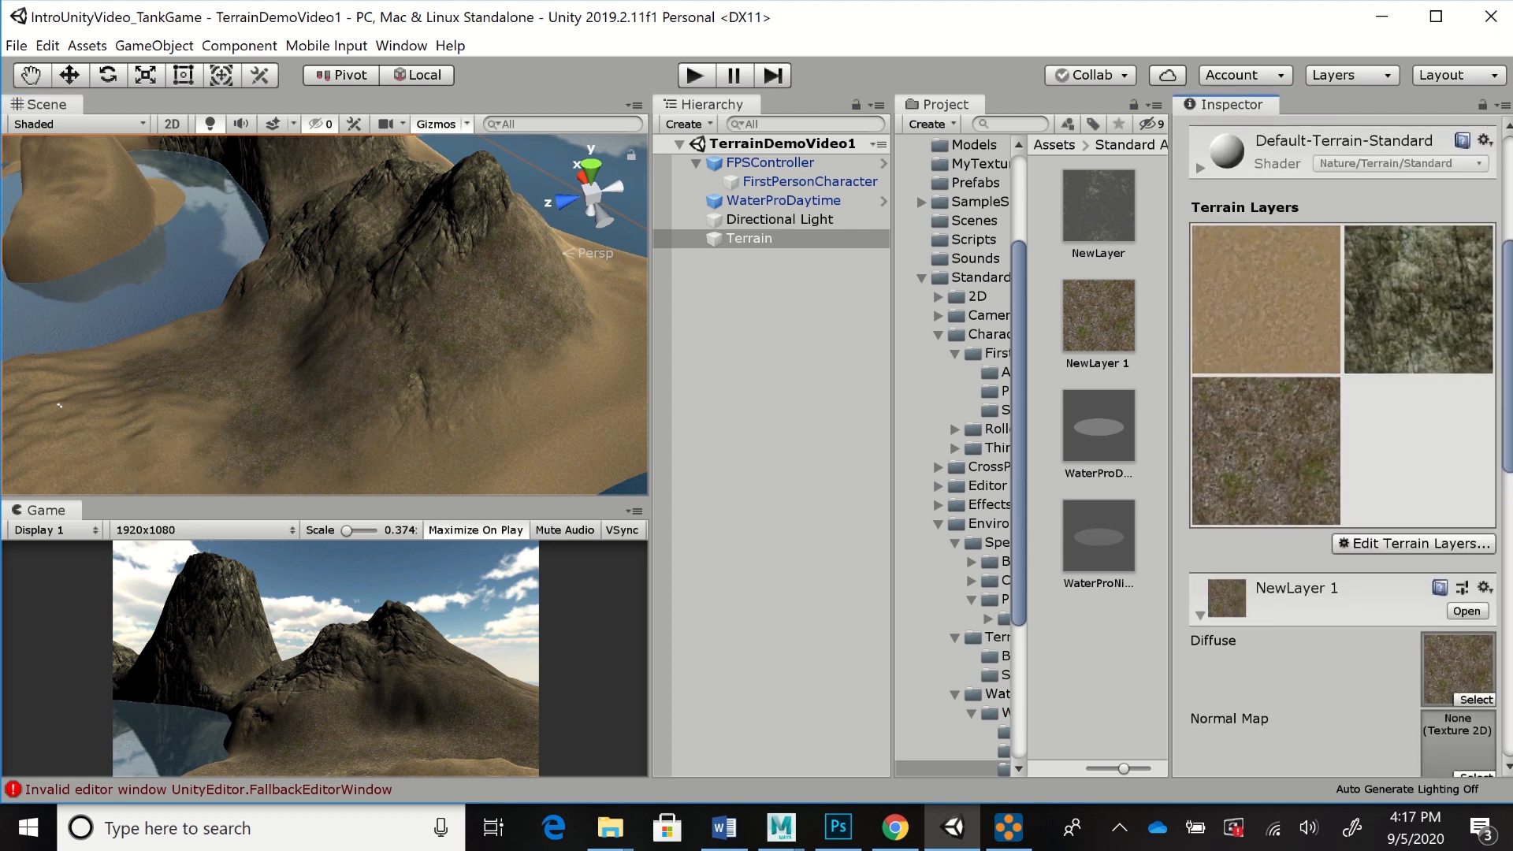
left_click(1417, 301)
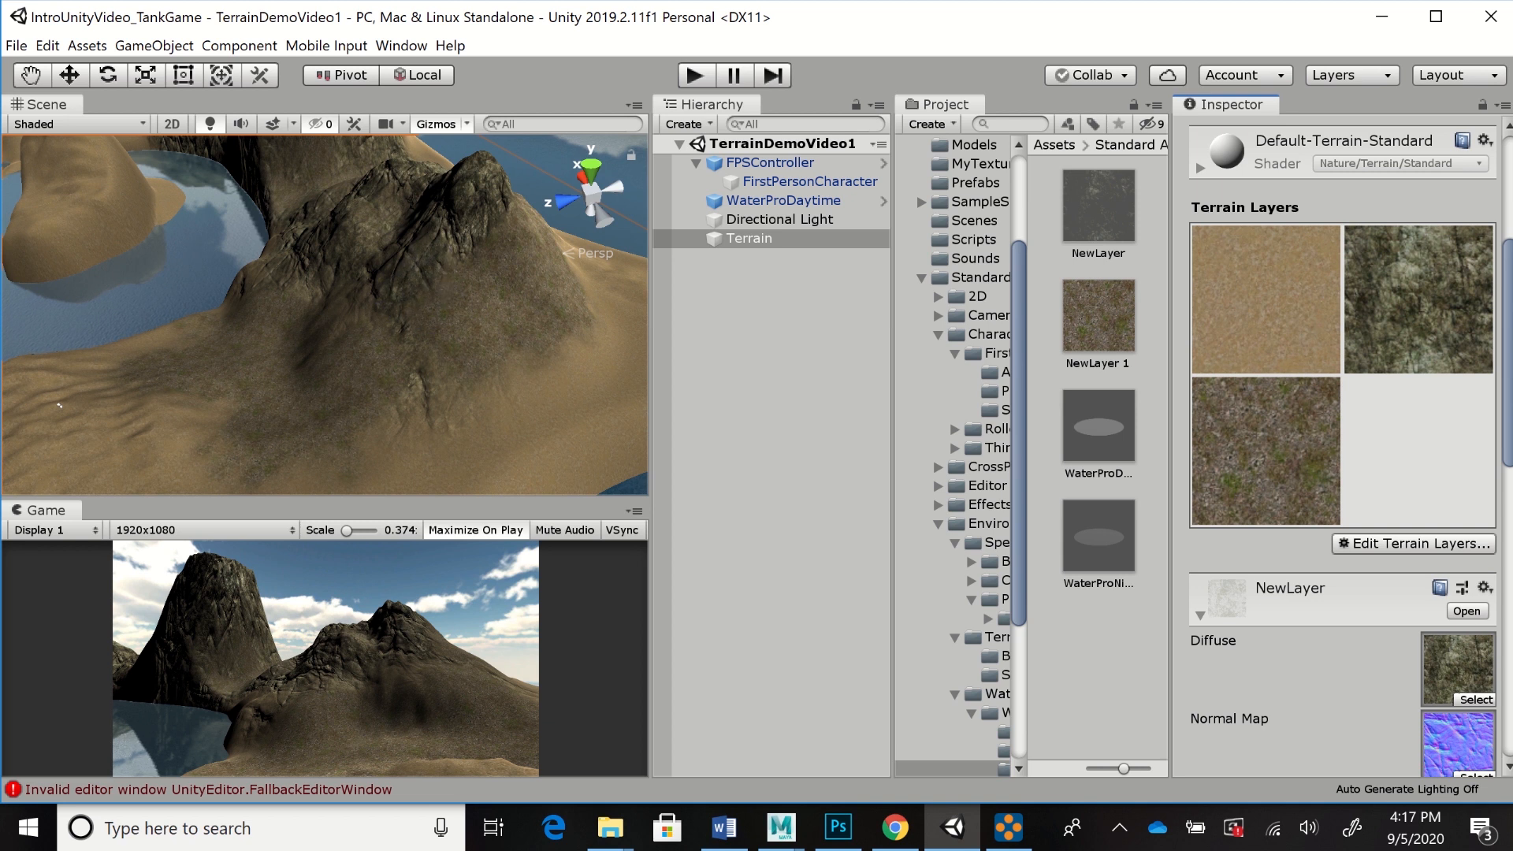
scroll(1339, 441, "down", 10)
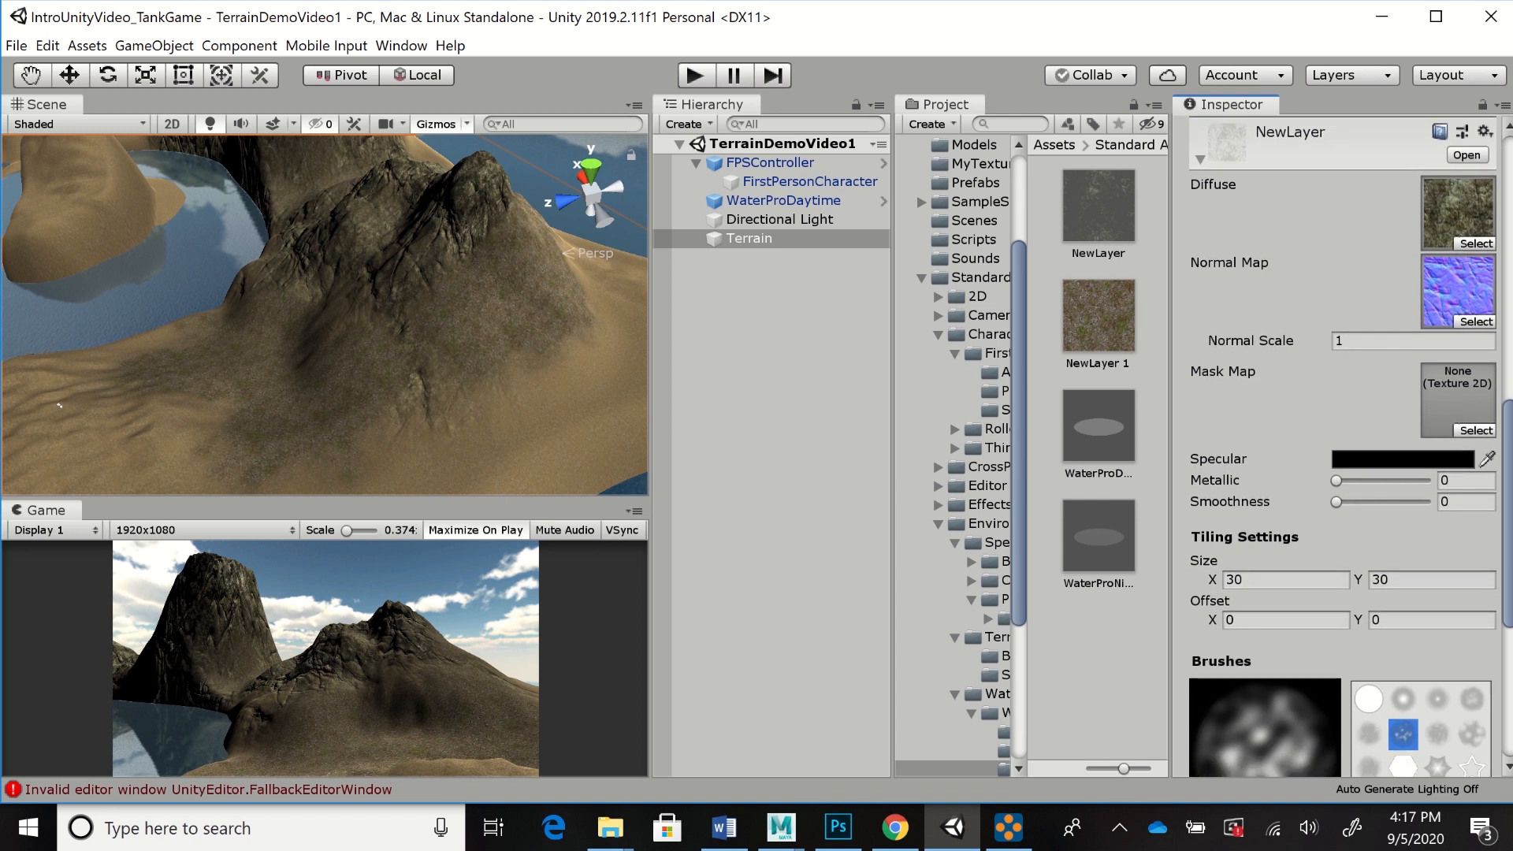
scroll(1340, 441, "down", 5)
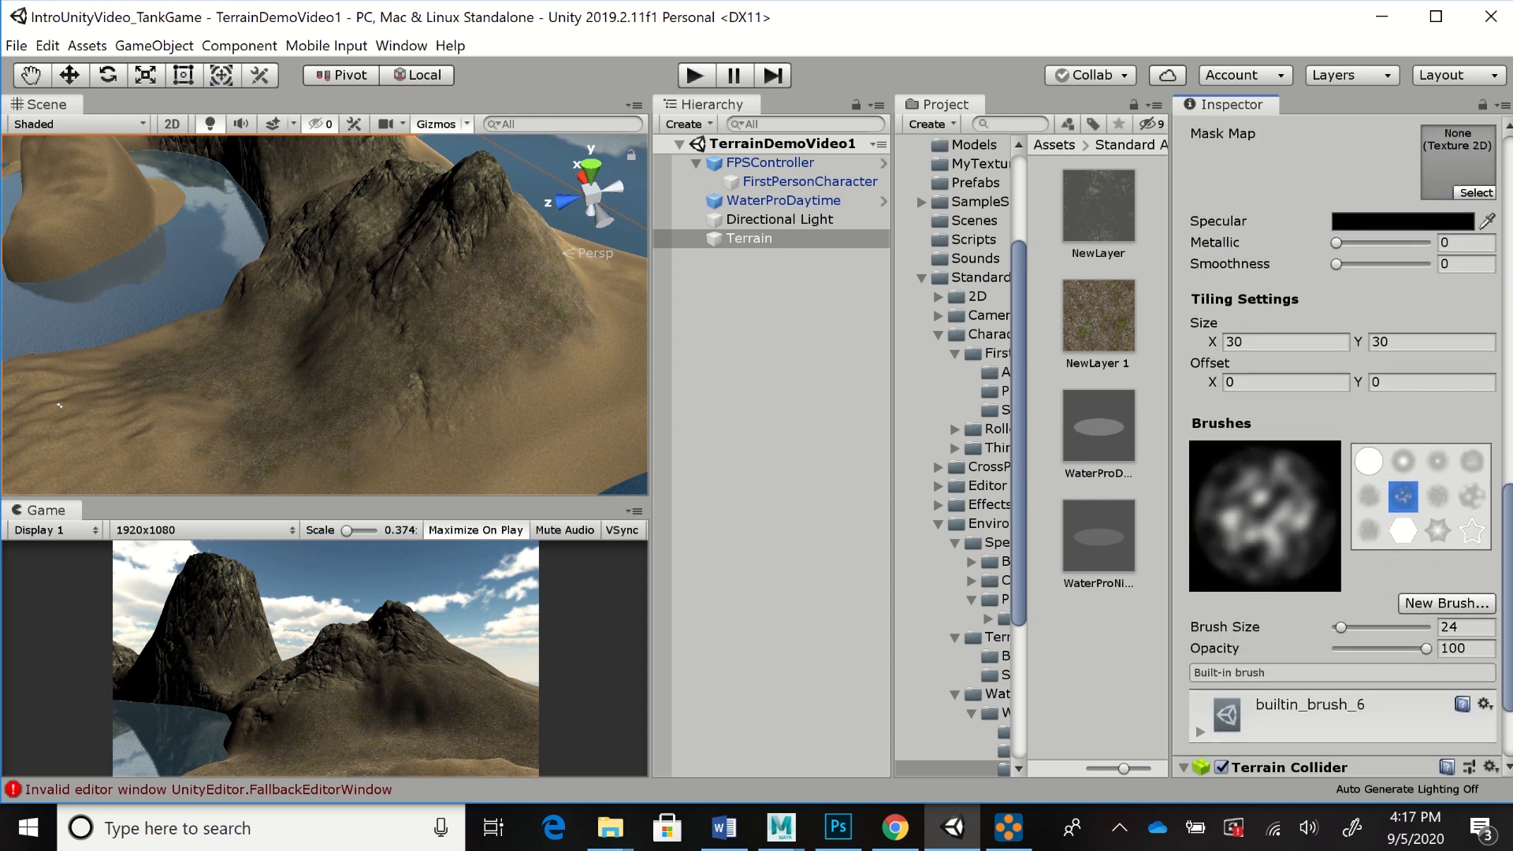
mouse_move(459, 314)
left_mouse_down()
mouse_move(451, 286)
mouse_move(522, 276)
mouse_move(482, 254)
left_mouse_up()
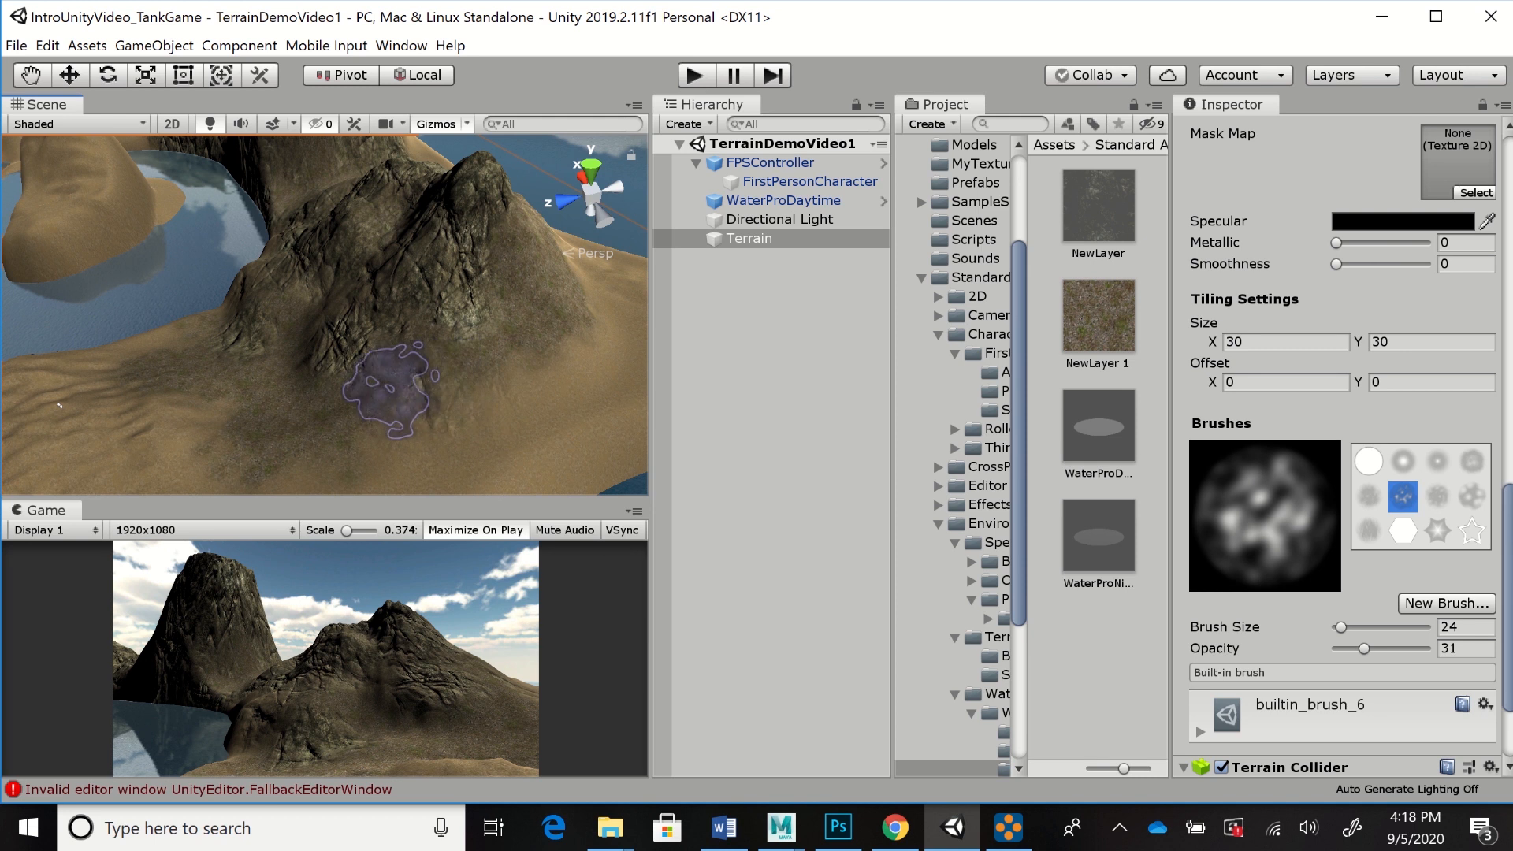
Paint the grass-rock layer across the sandy ground beside the hill using builtin_brush_7 at brush size 55 and opacity 31
mouse_move(391, 391)
middle_mouse_down()
mouse_move(533, 342)
mouse_move(591, 344)
middle_mouse_up()
scroll(556, 370, "down", 3)
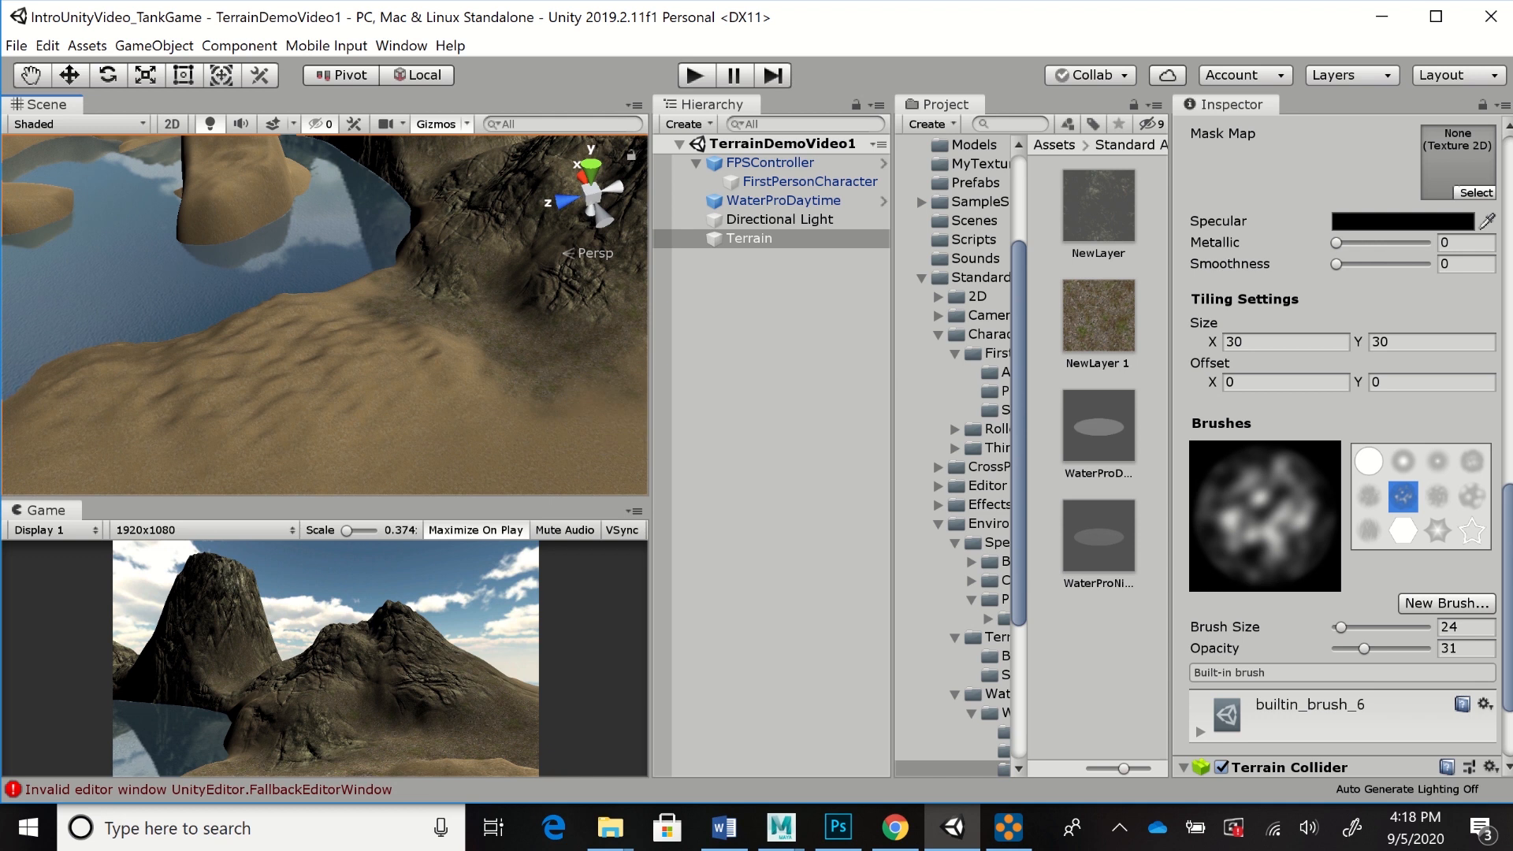
scroll(1342, 447, "up", 10)
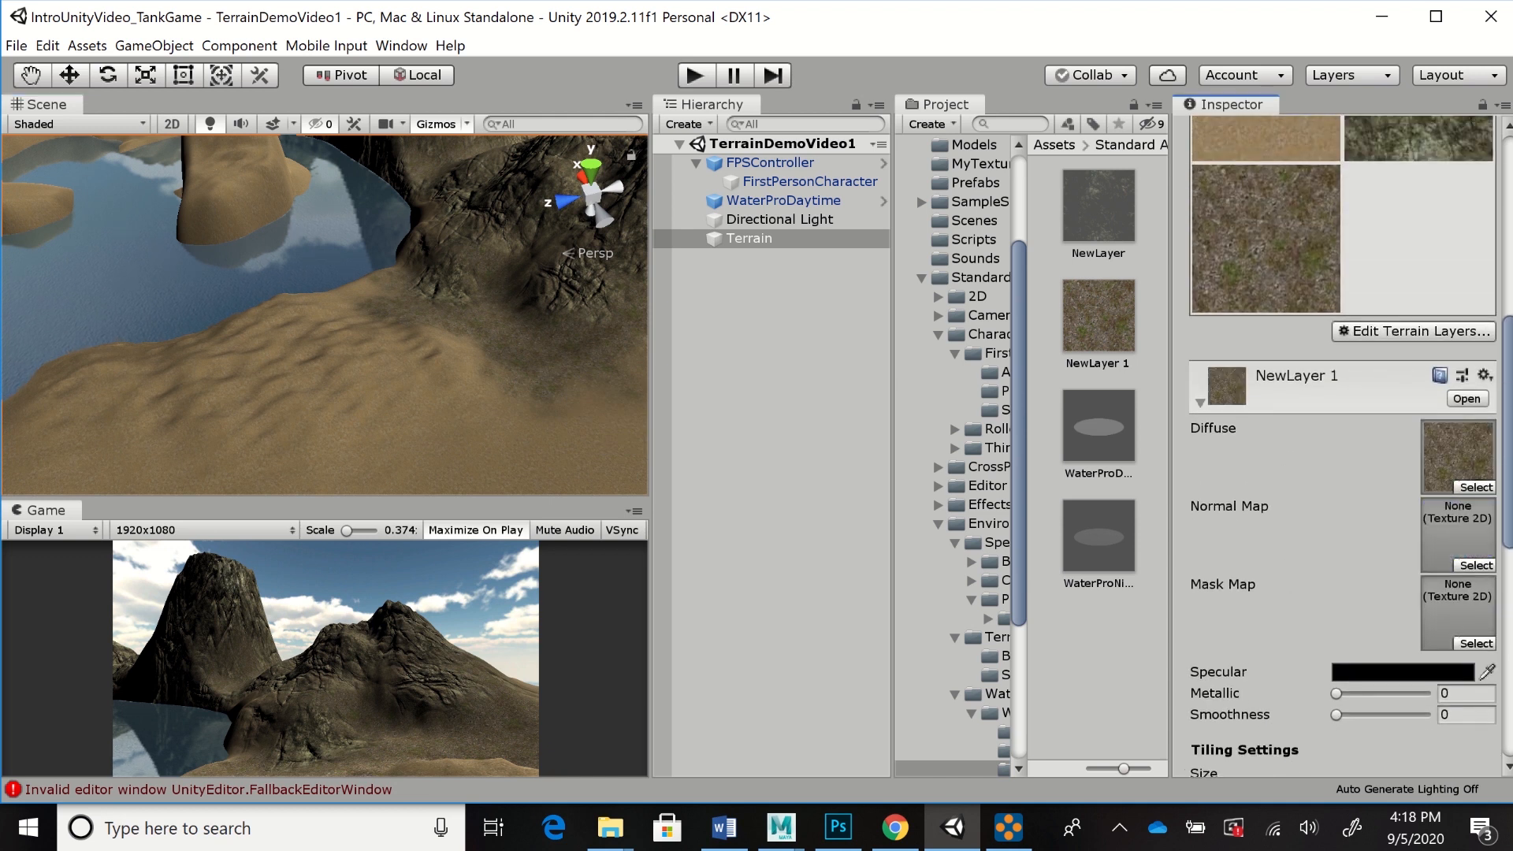
scroll(1343, 447, "down", 5)
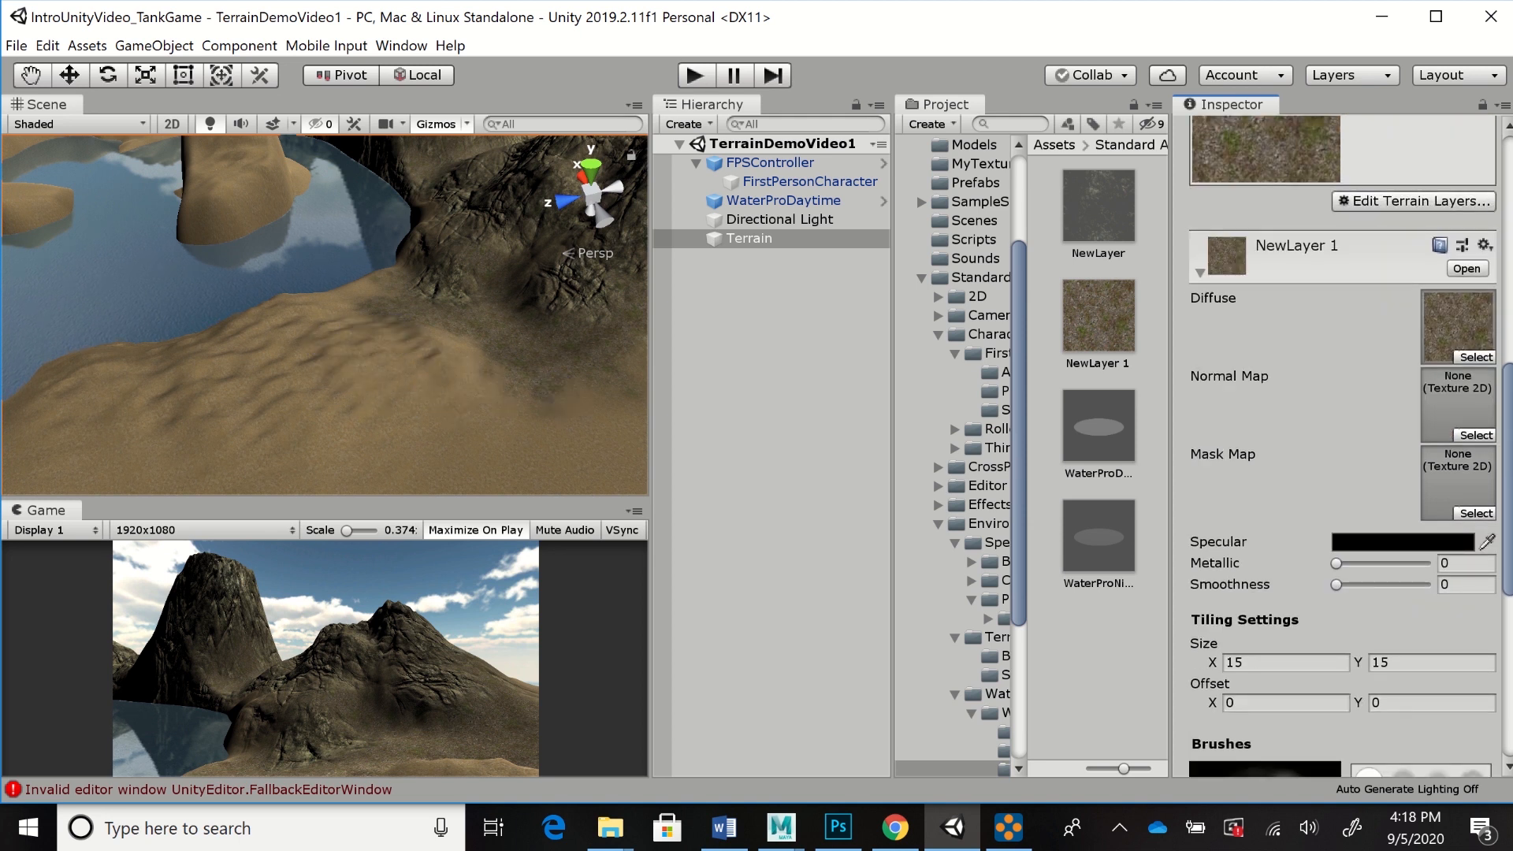
scroll(1342, 447, "down", 10)
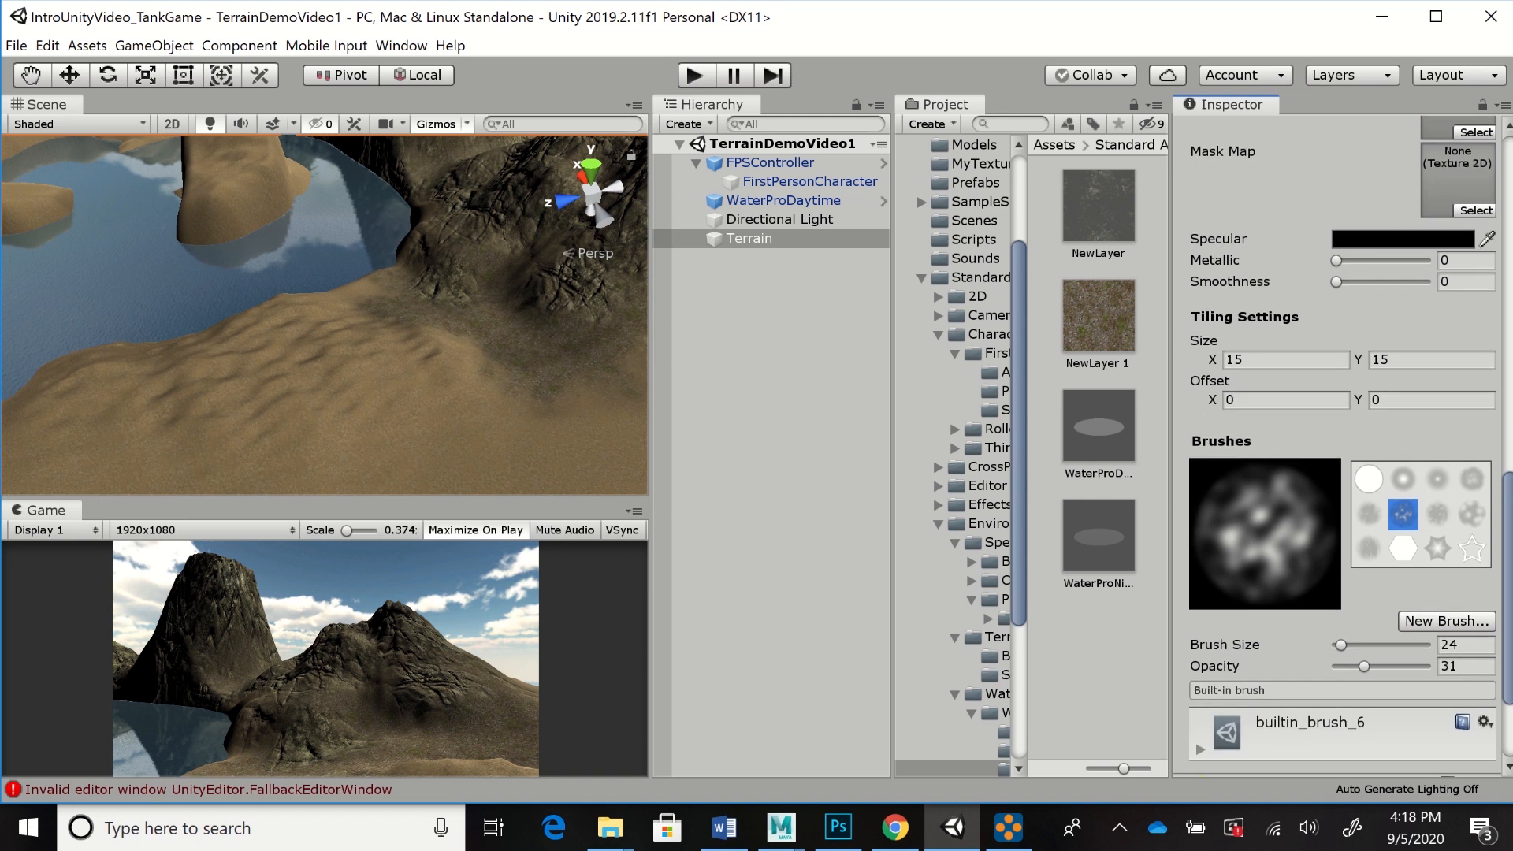
left_click(1471, 515)
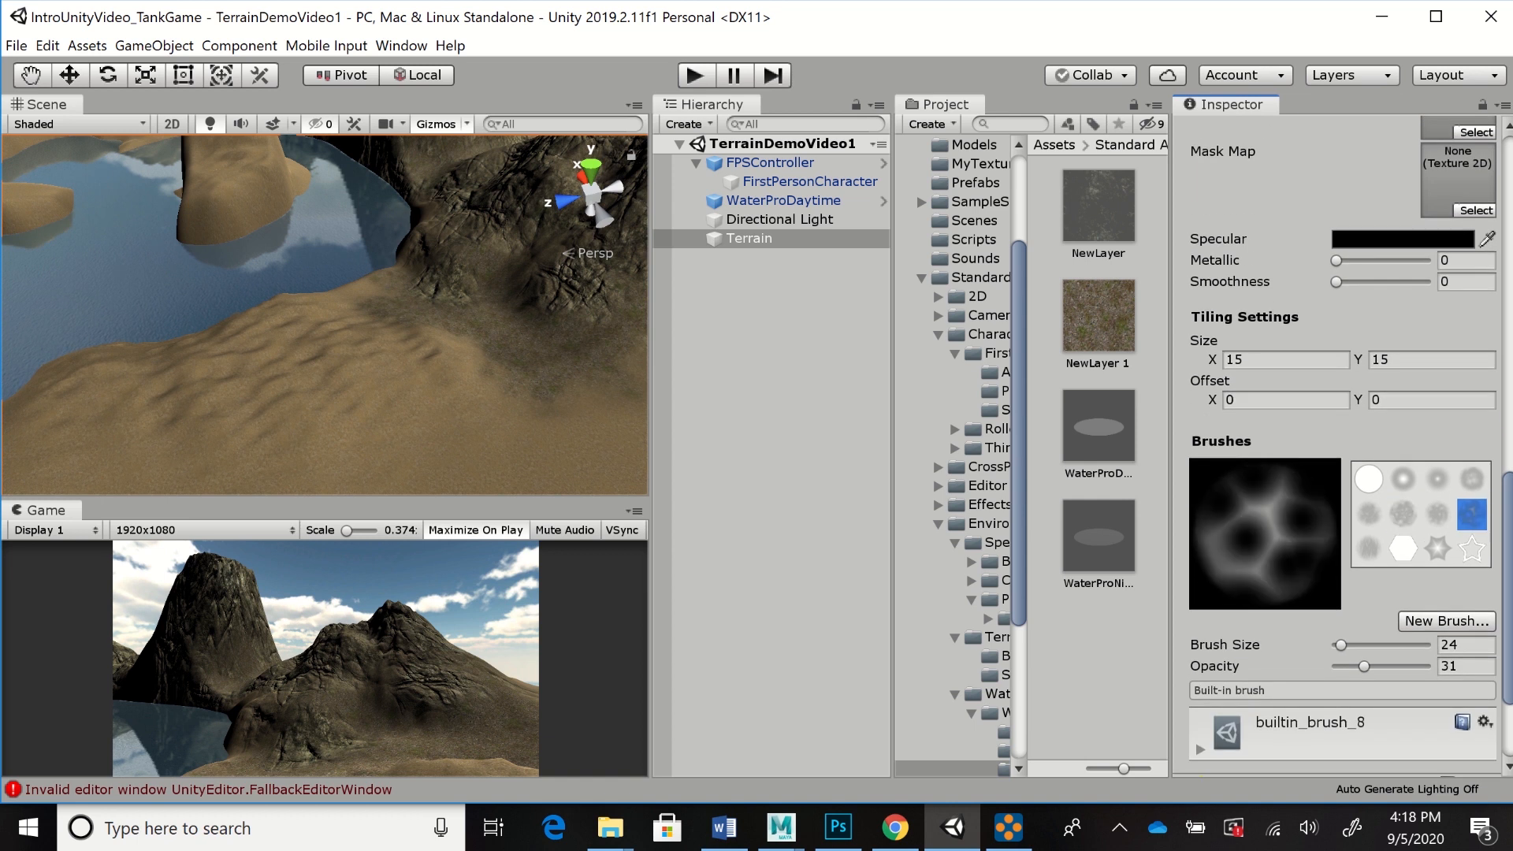
left_click(1437, 514)
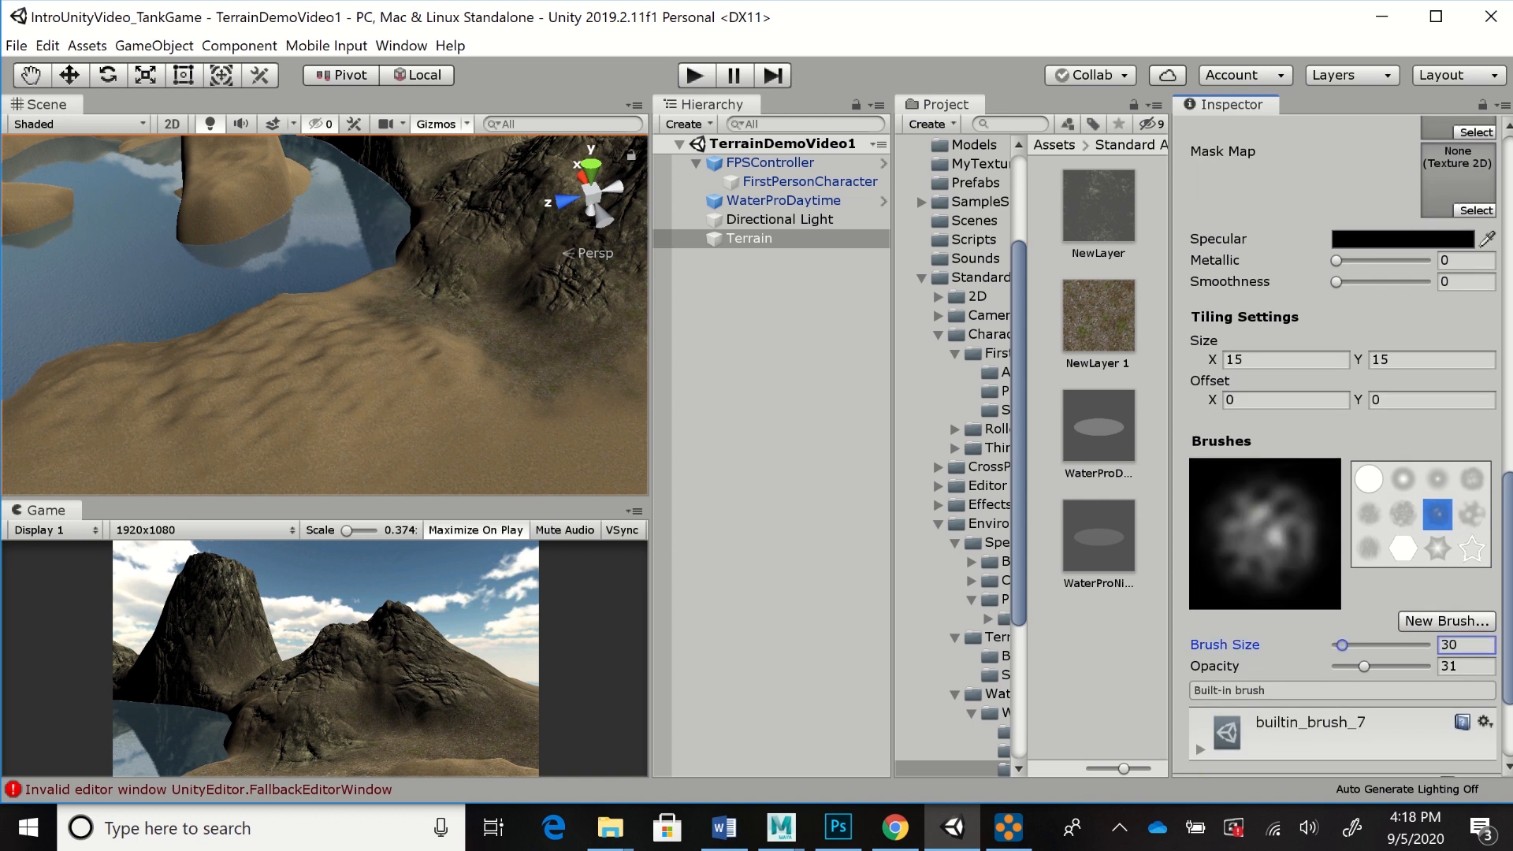
mouse_move(367, 358)
left_mouse_down()
mouse_move(481, 367)
mouse_move(349, 361)
mouse_move(514, 378)
mouse_move(376, 279)
mouse_move(336, 348)
mouse_move(271, 356)
mouse_move(213, 409)
mouse_move(476, 411)
mouse_move(108, 412)
mouse_move(697, 424)
mouse_move(607, 334)
mouse_move(454, 334)
mouse_move(677, 364)
left_mouse_up()
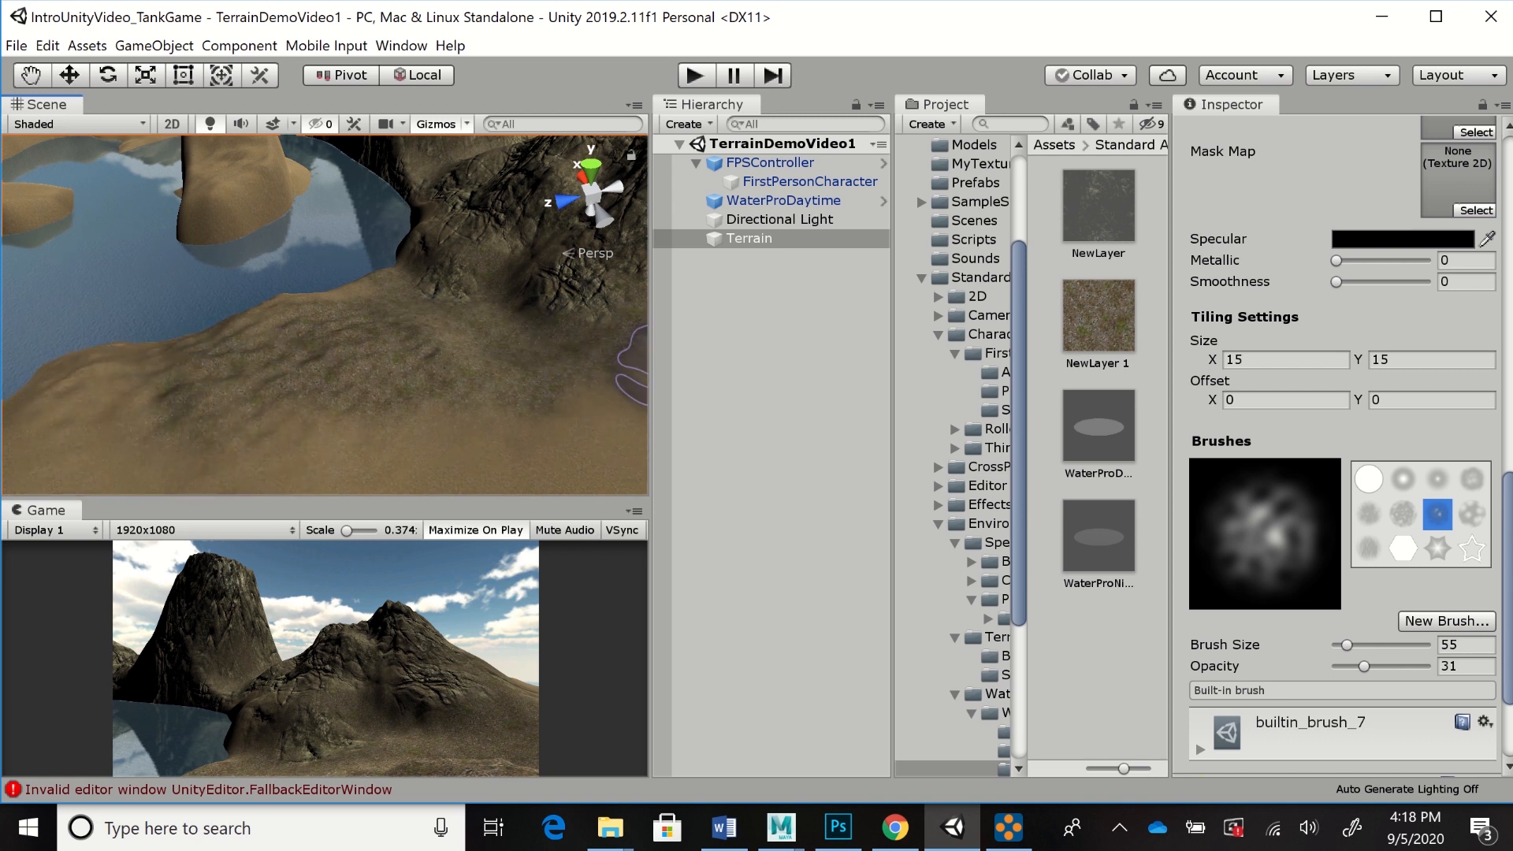
Create a new terrain layer from the GrassHill albedo texture
scroll(1343, 447, "up", 8)
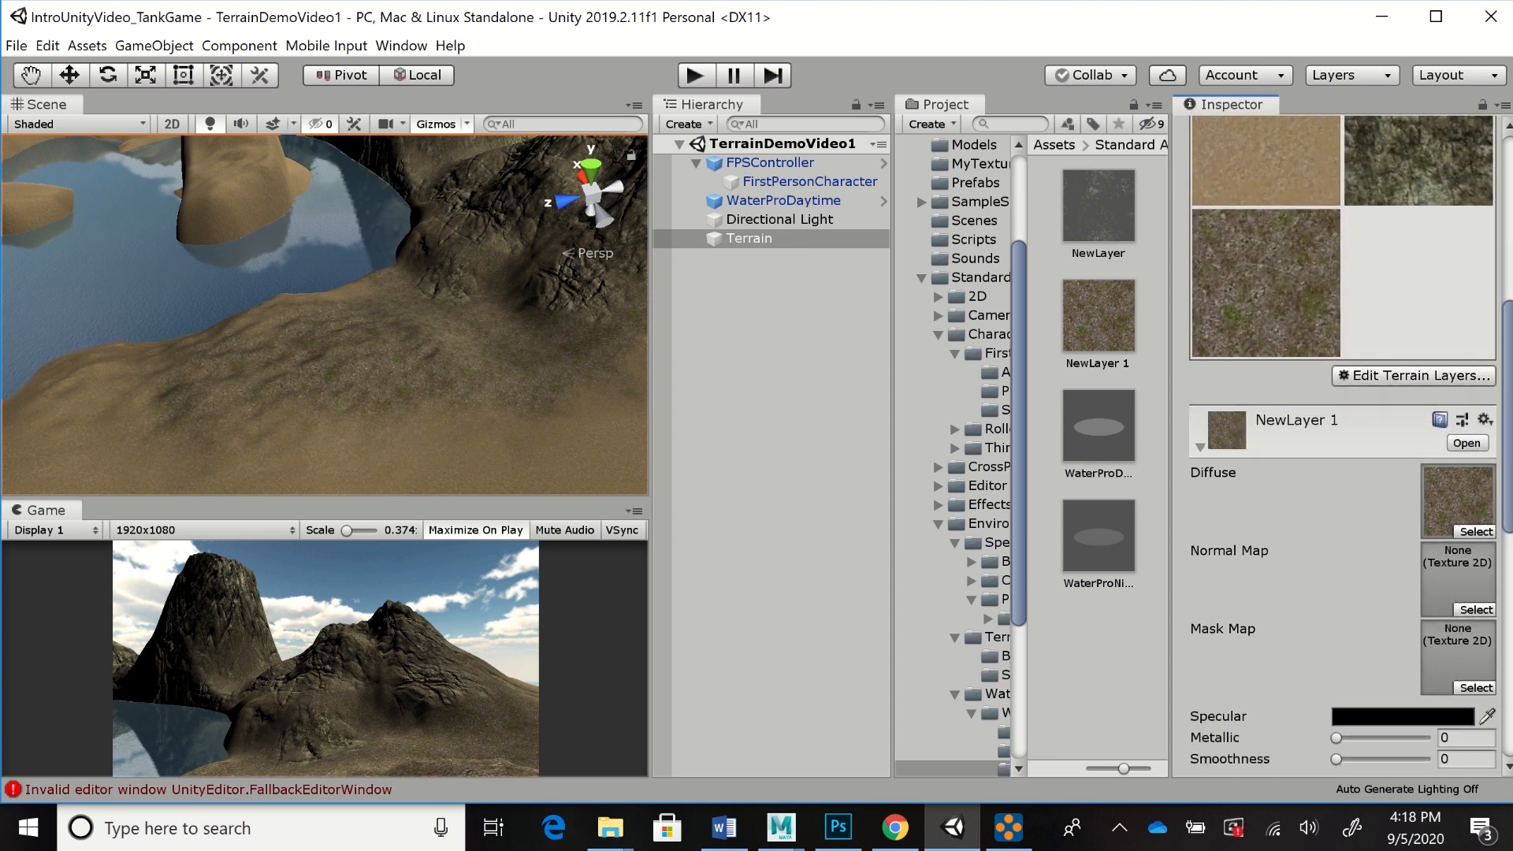
left_click(1413, 375)
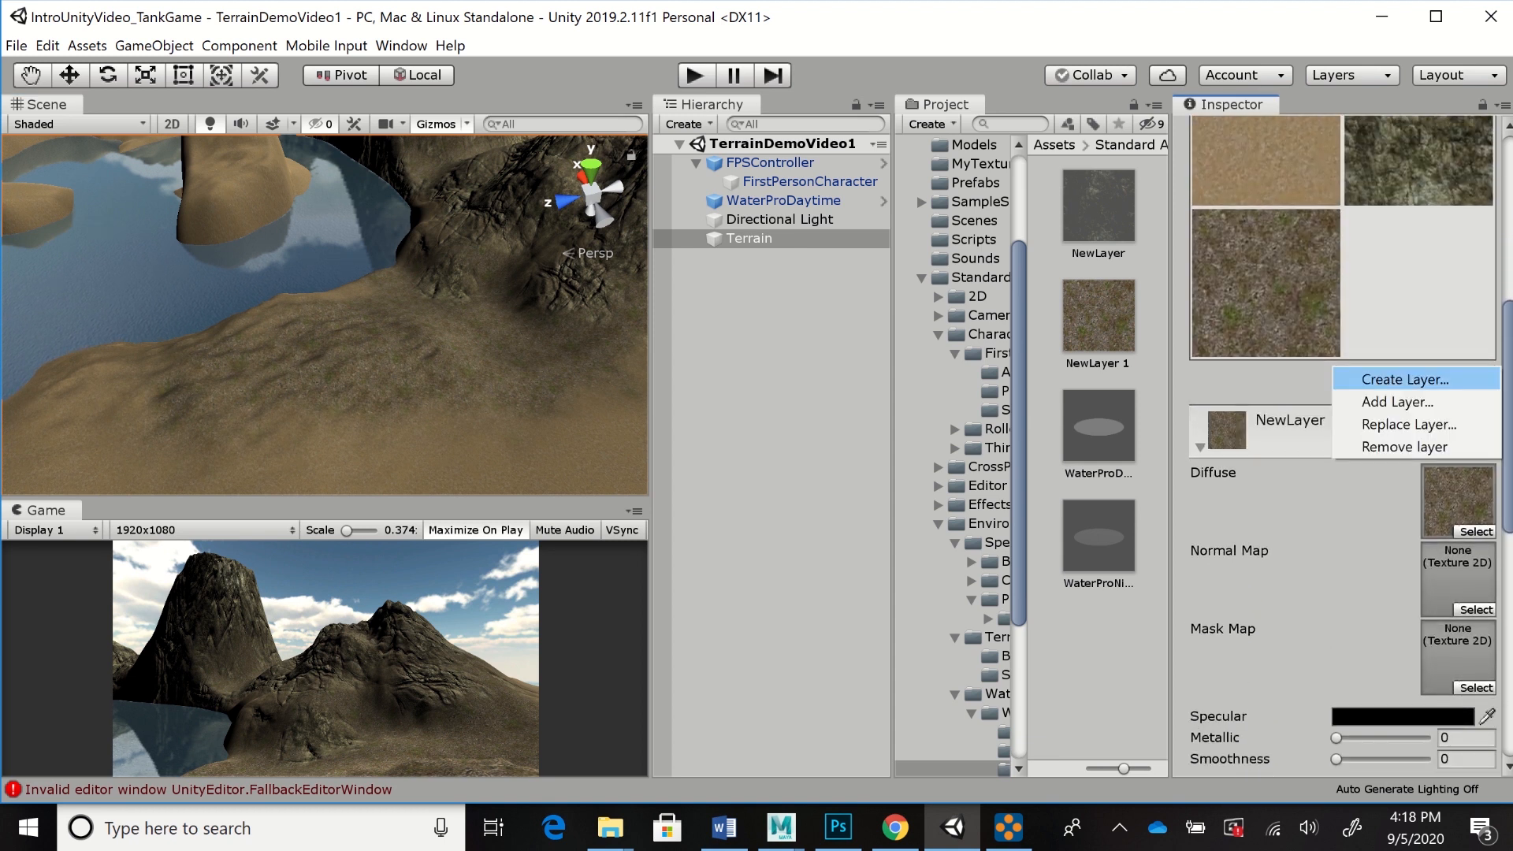
left_click(1393, 380)
scroll(906, 426, "down", 10)
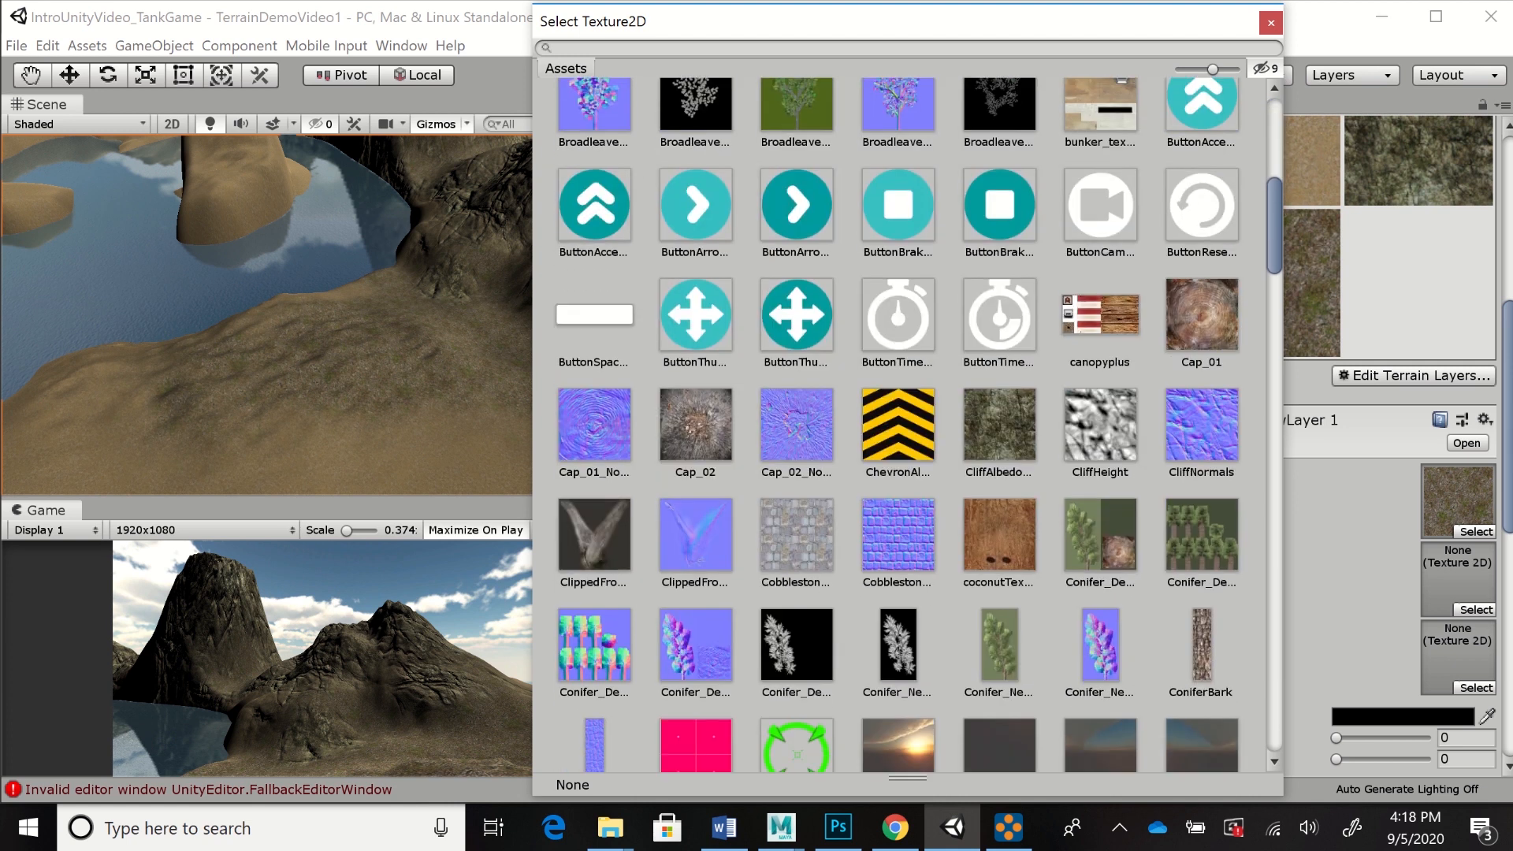
scroll(906, 426, "down", 10)
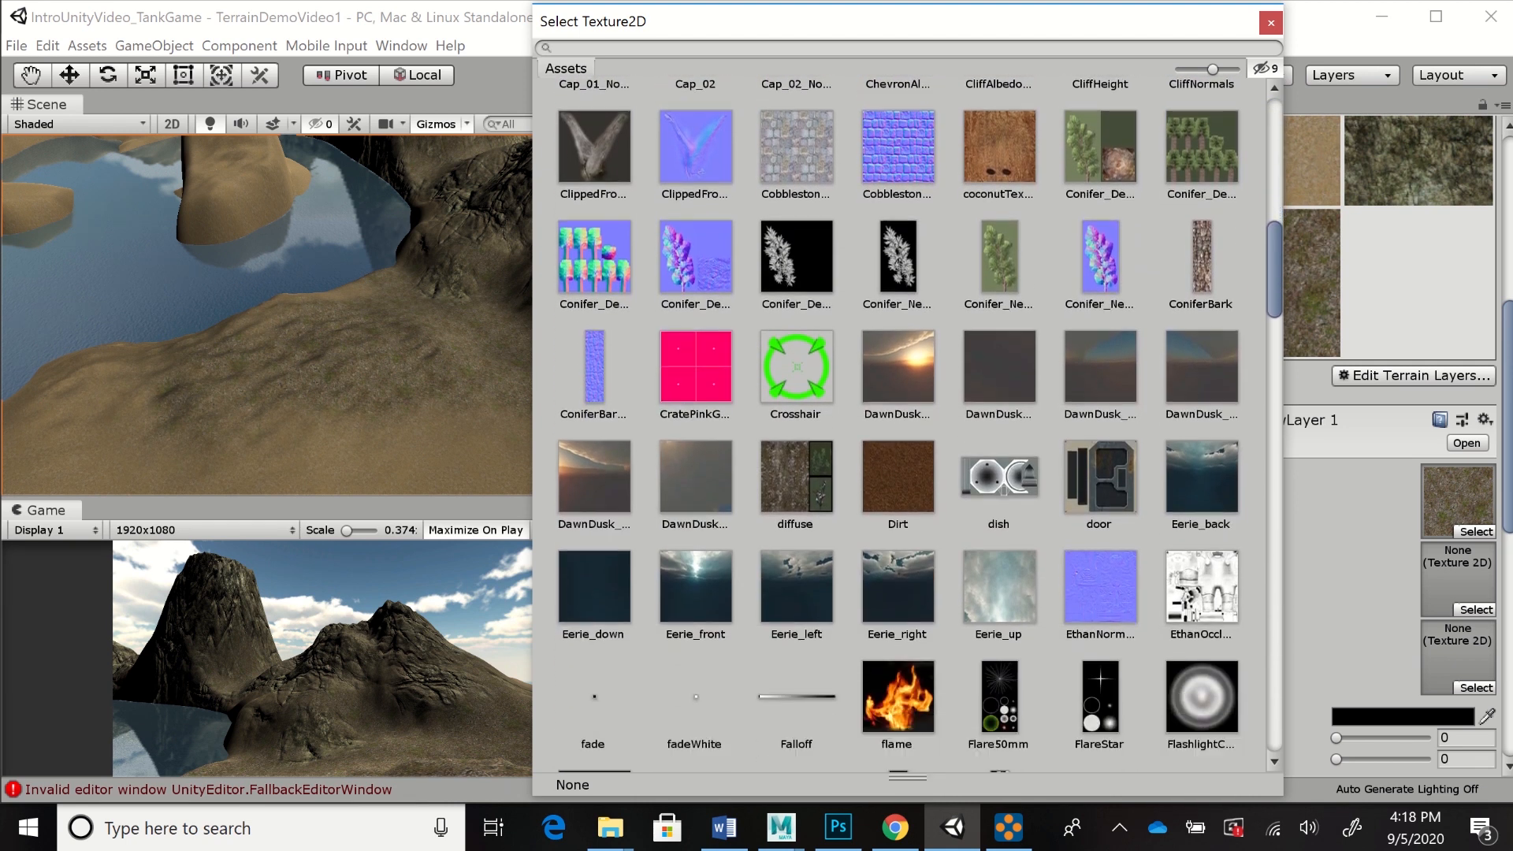
scroll(906, 425, "down", 1)
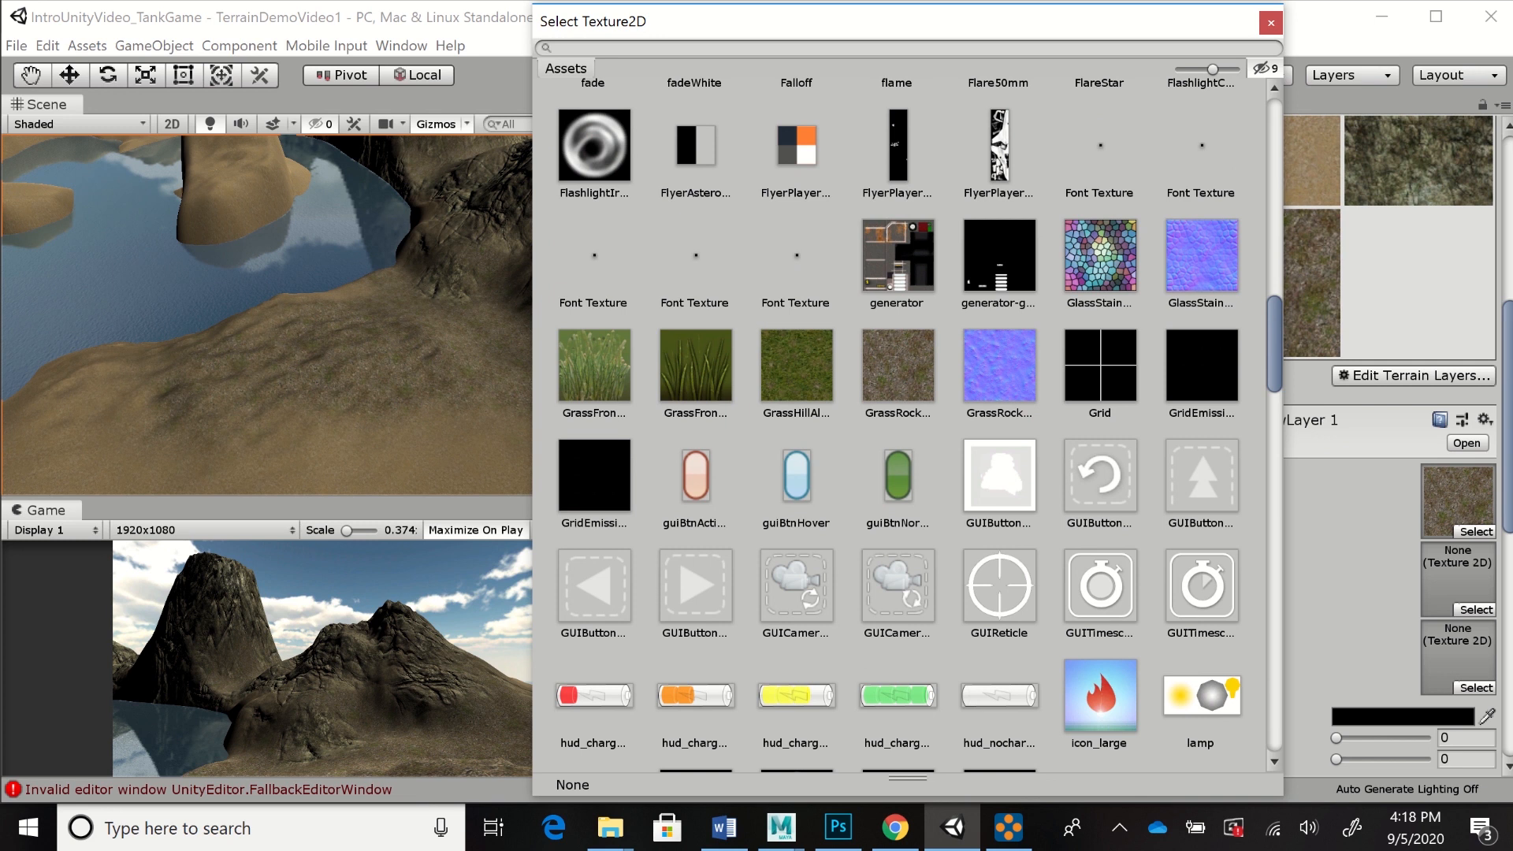
double_click(796, 366)
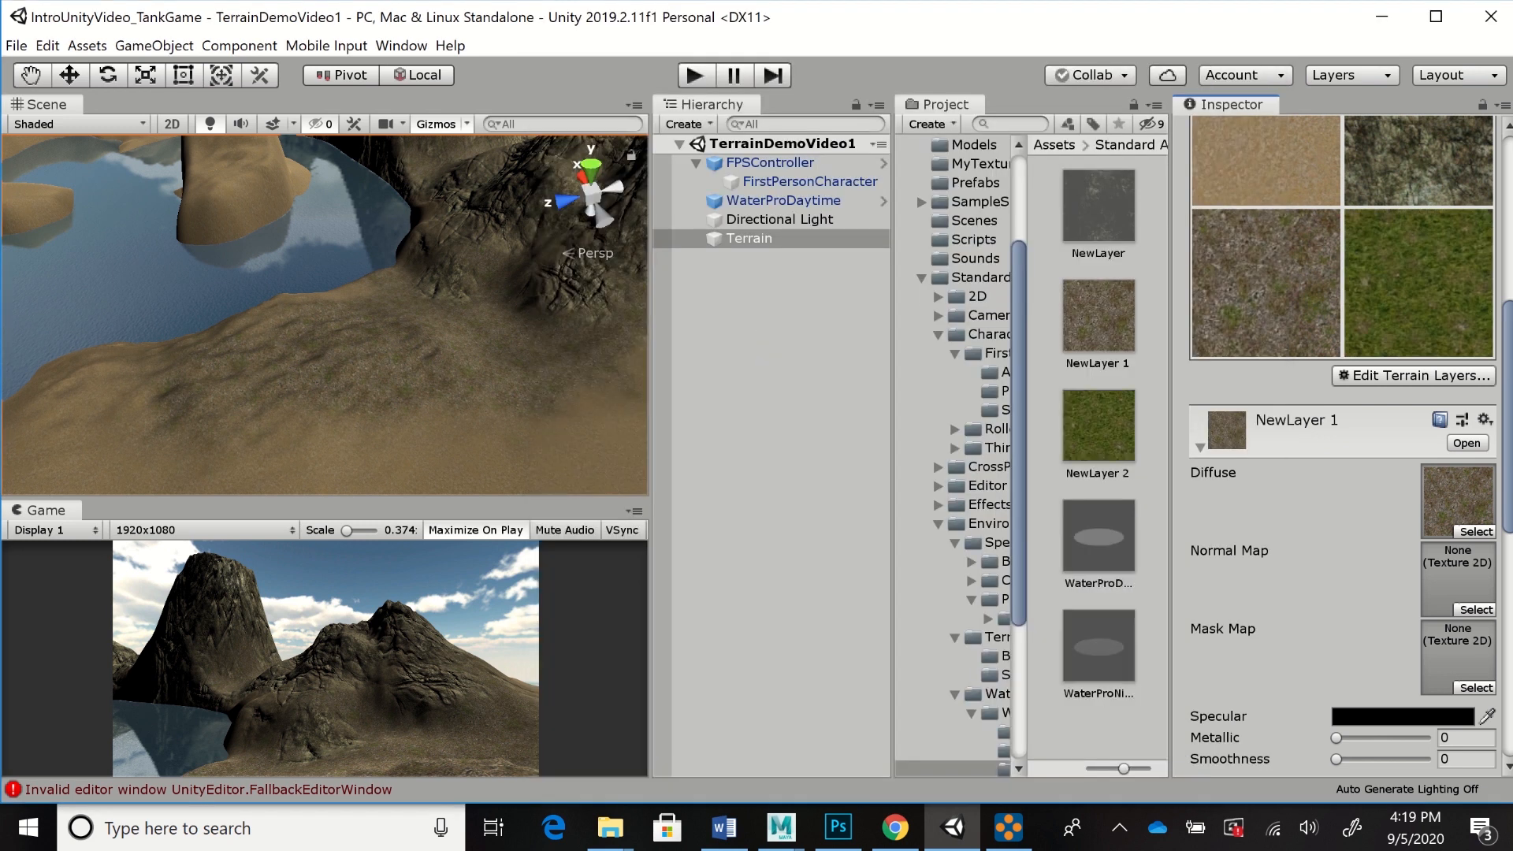
Set the grass layer's tiling size to 15 by 15 and paint it over the ground beside the hill at brush sizes 55 and 31
left_click(1418, 284)
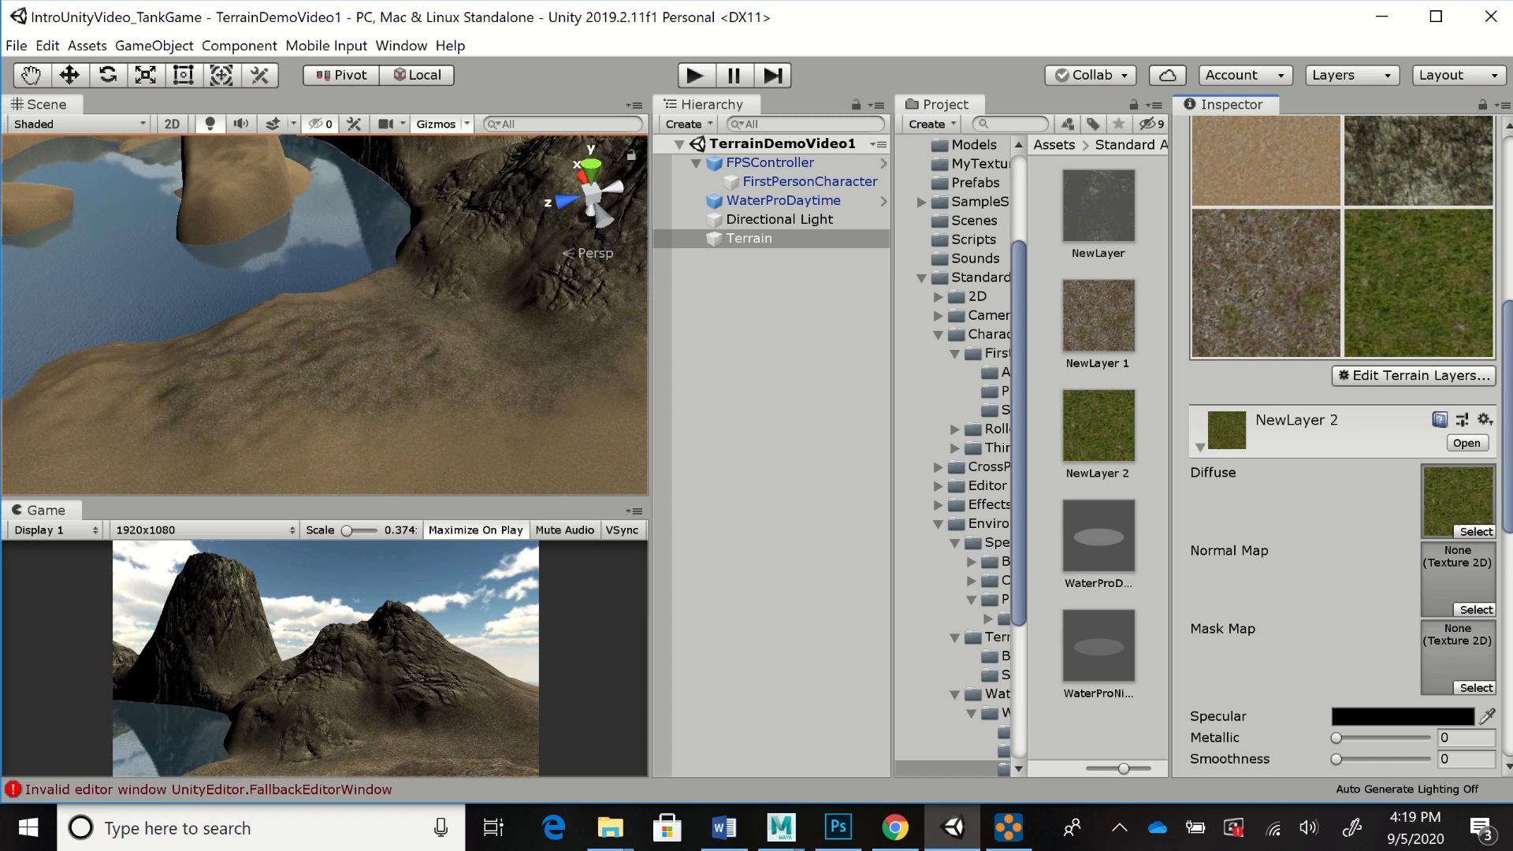
scroll(1339, 441, "down", 5)
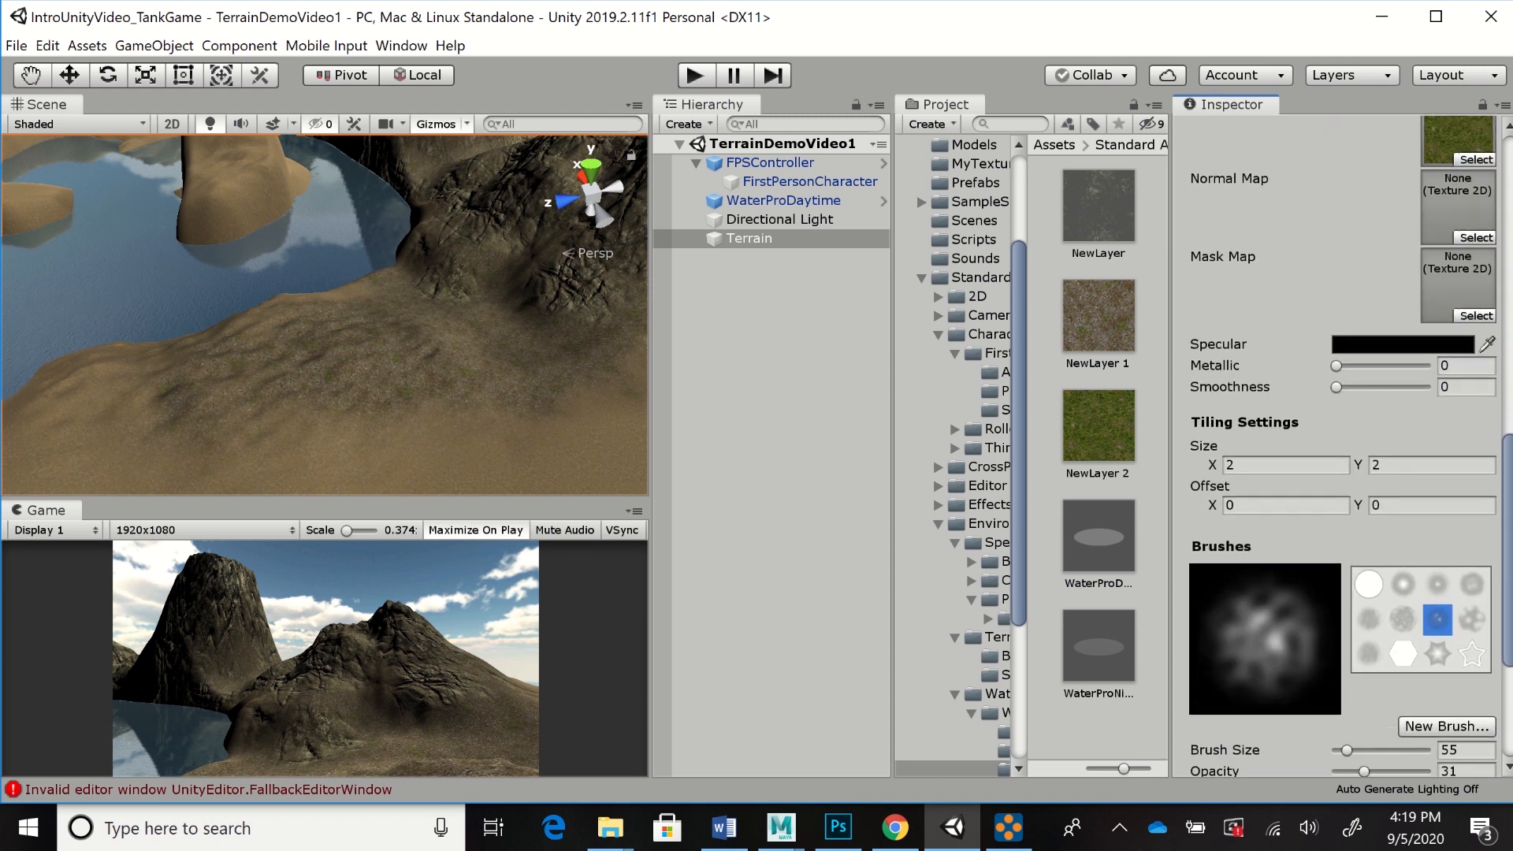
scroll(1340, 441, "down", 3)
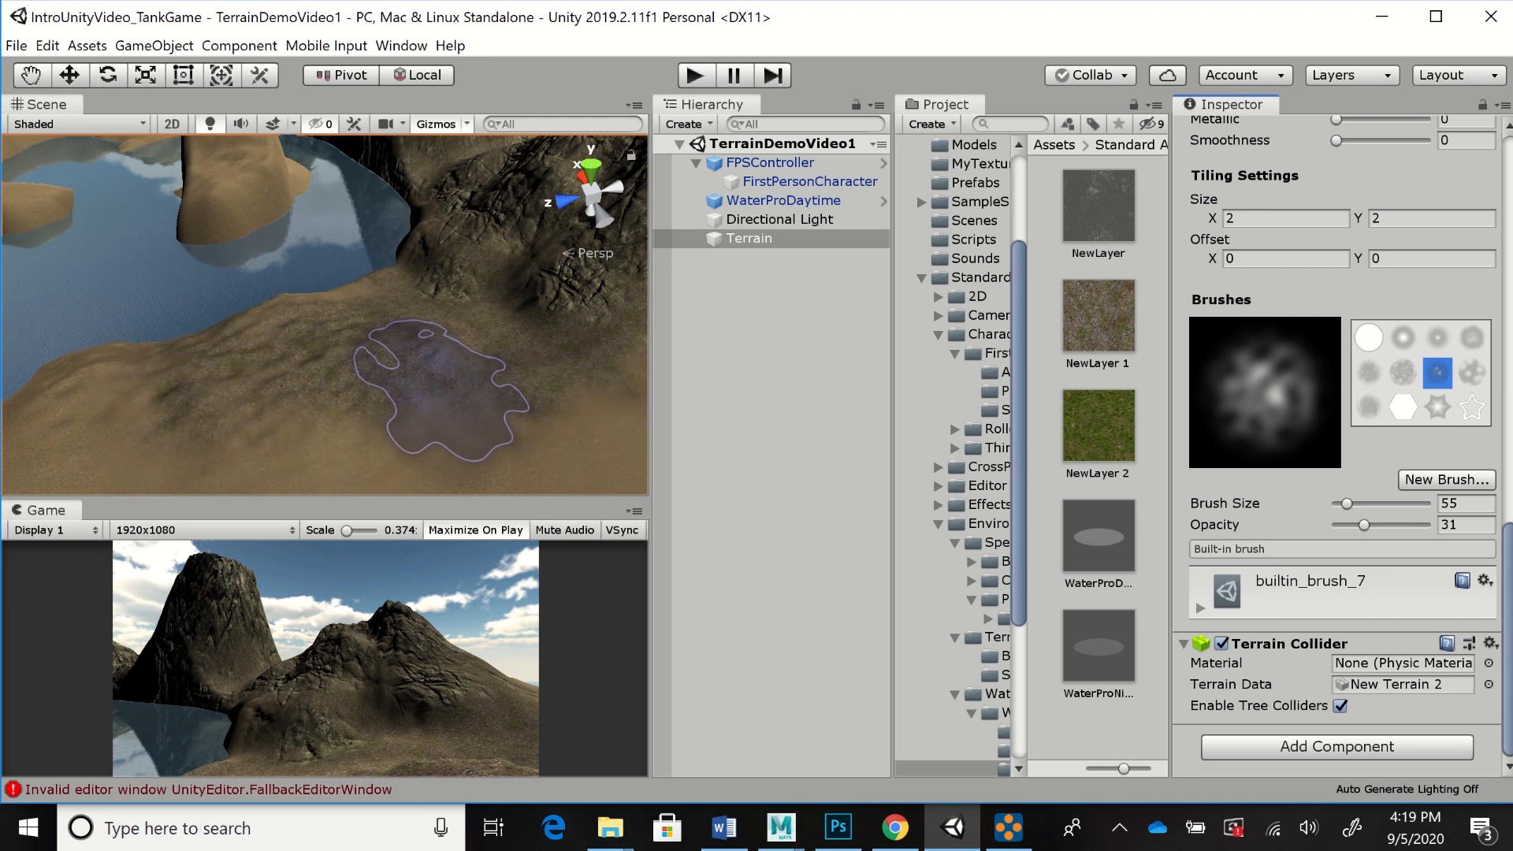
left_click_drag(369, 398, 331, 382)
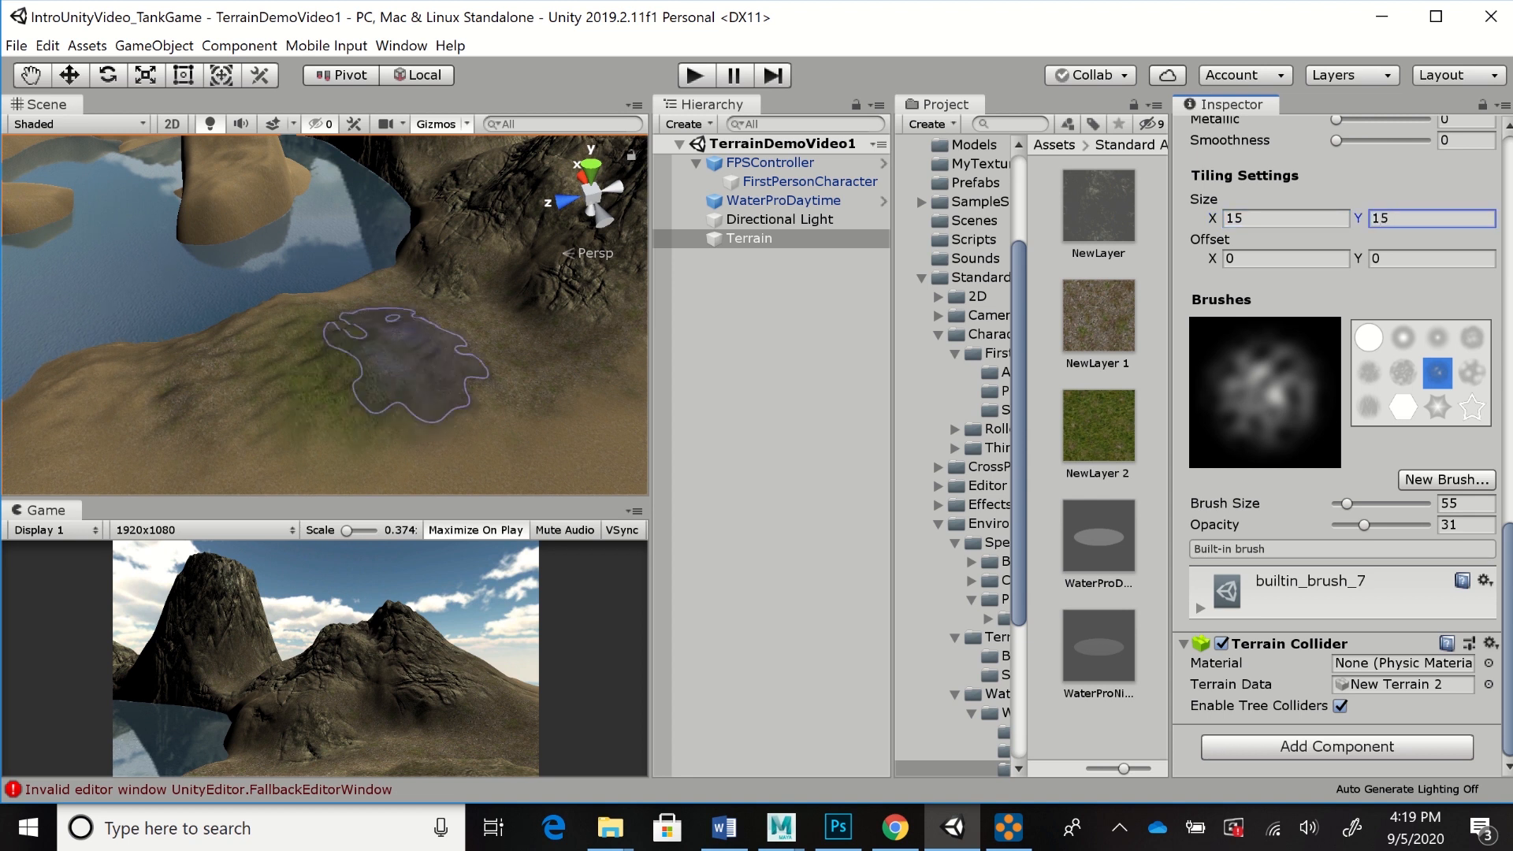
mouse_move(477, 347)
left_mouse_down()
mouse_move(414, 427)
mouse_move(386, 354)
mouse_move(400, 323)
mouse_move(142, 418)
mouse_move(315, 386)
mouse_move(202, 425)
mouse_move(608, 424)
mouse_move(343, 410)
mouse_move(583, 426)
left_mouse_up()
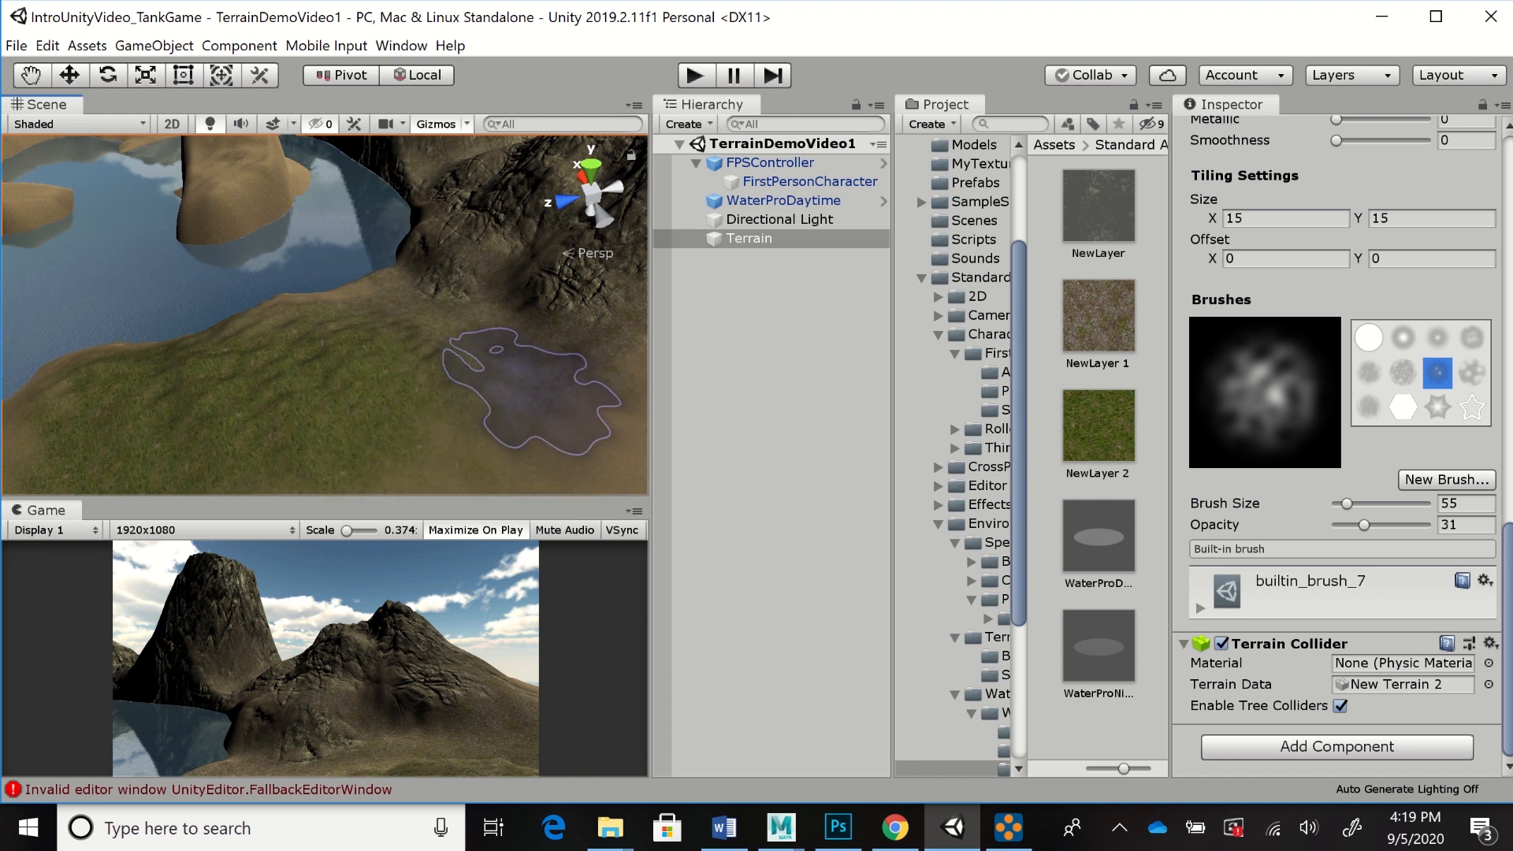
scroll(516, 398, "down", 5)
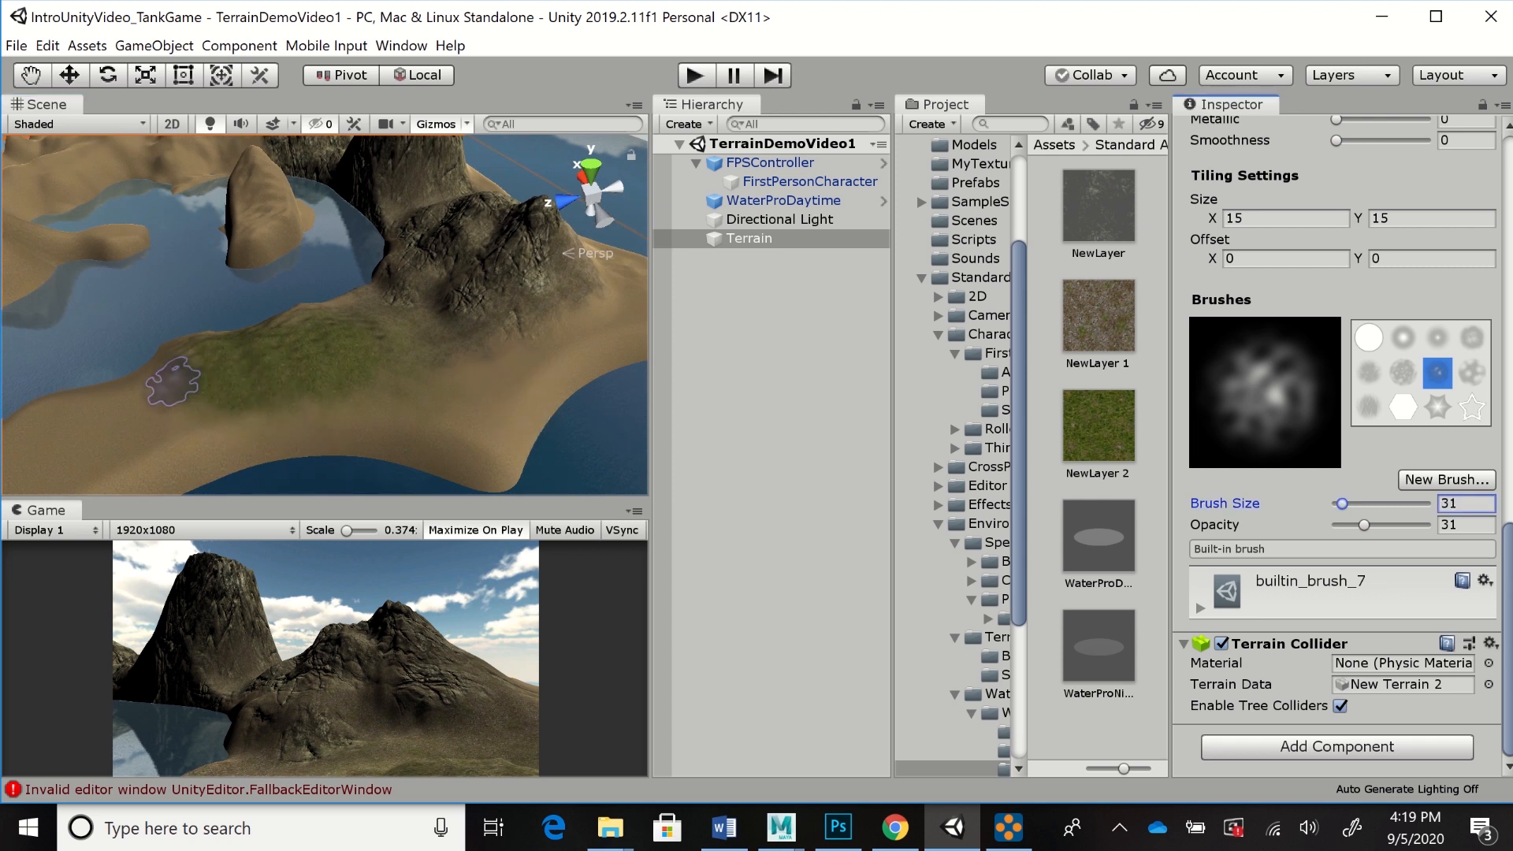
mouse_move(189, 395)
left_mouse_down()
mouse_move(154, 398)
mouse_move(157, 422)
mouse_move(197, 417)
mouse_move(110, 419)
mouse_move(178, 421)
left_mouse_up()
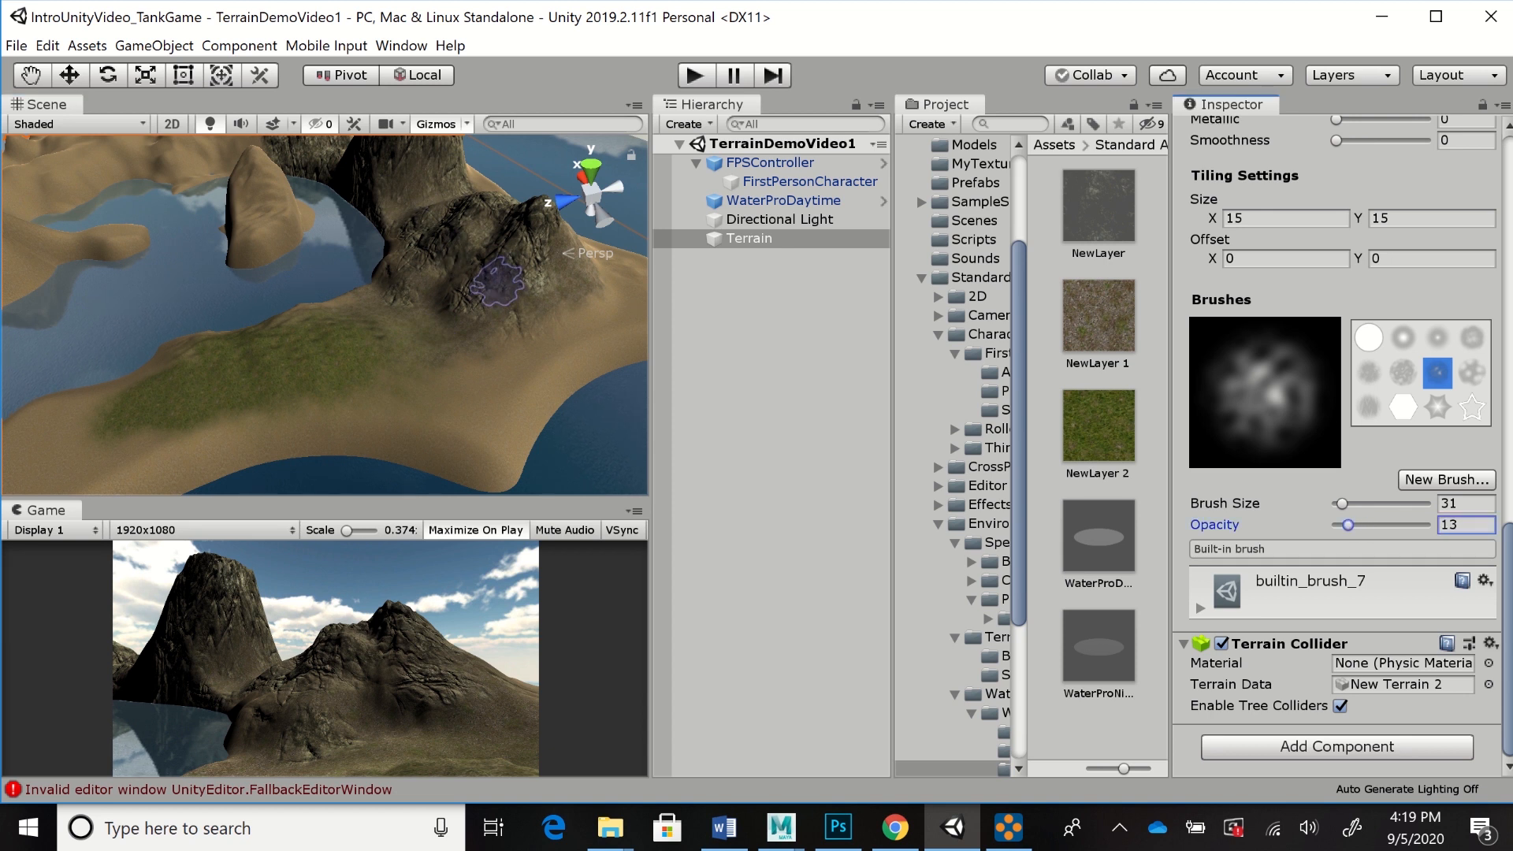
Paint grass at brush size 31 and opacity 13 onto the hilltop, the volcano's foot and the small sand island in the water
scroll(529, 340, "up", 5)
middle_click_drag(480, 238, 529, 449)
scroll(488, 344, "up", 1)
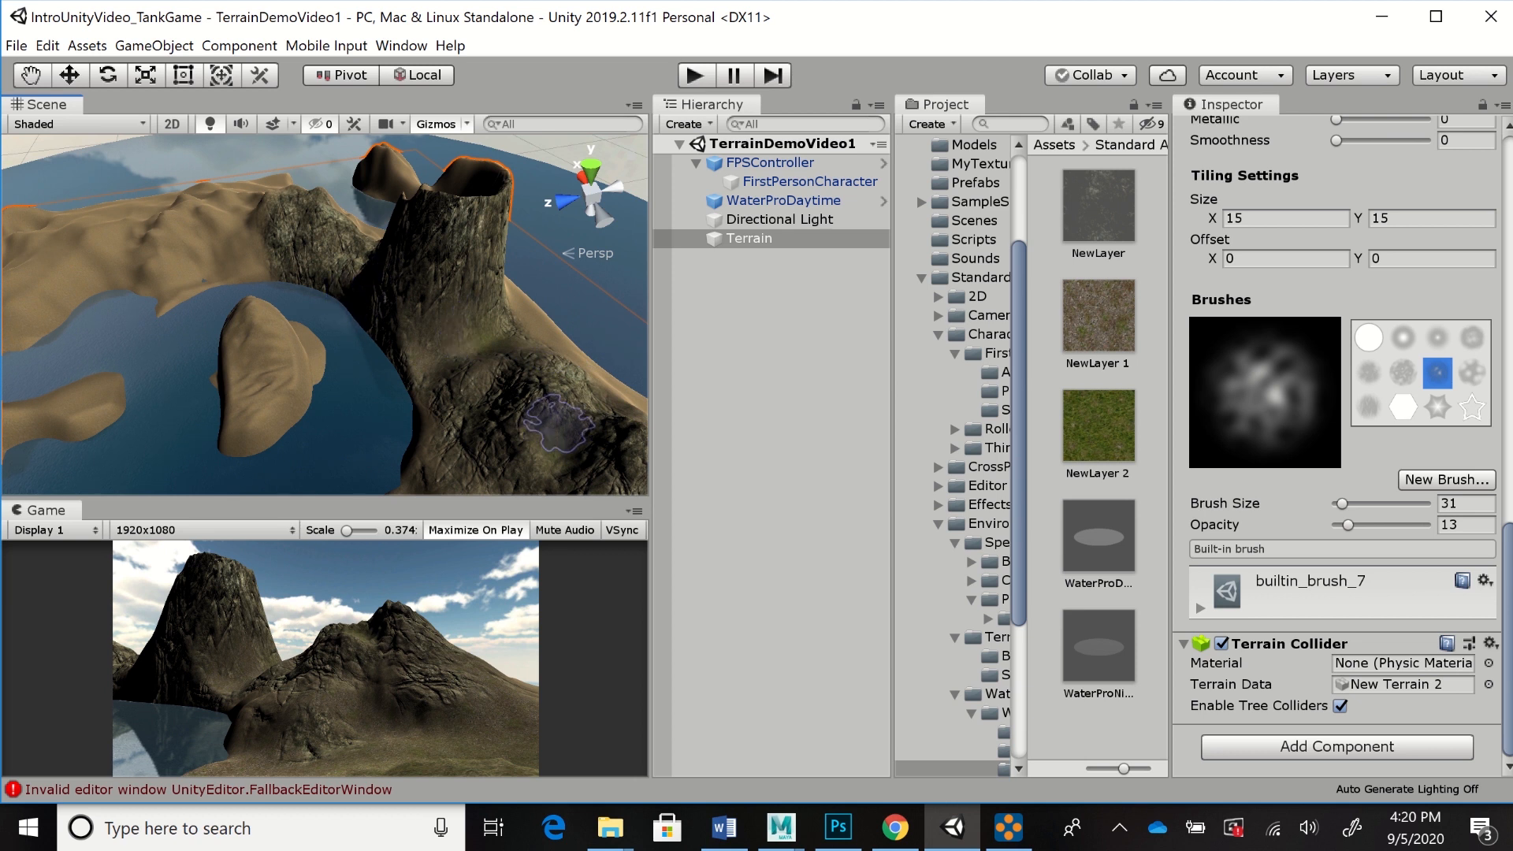
middle_click_drag(565, 426, 507, 325, "alt")
right_click_drag(507, 324, 524, 293, "alt")
middle_click_drag(524, 293, 541, 339, "alt")
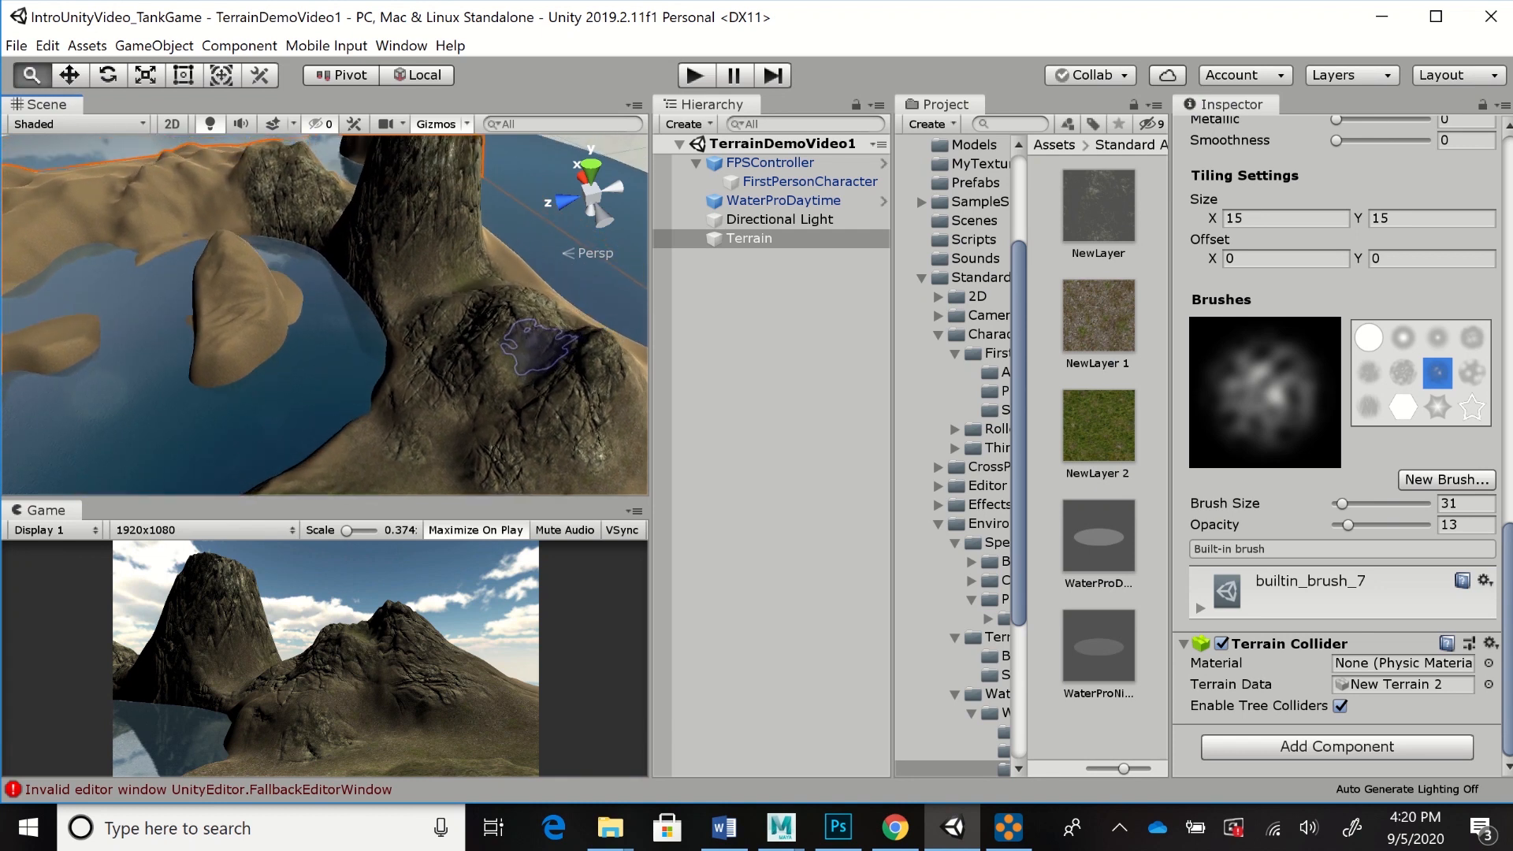
right_click_drag(541, 339, 563, 351, "alt")
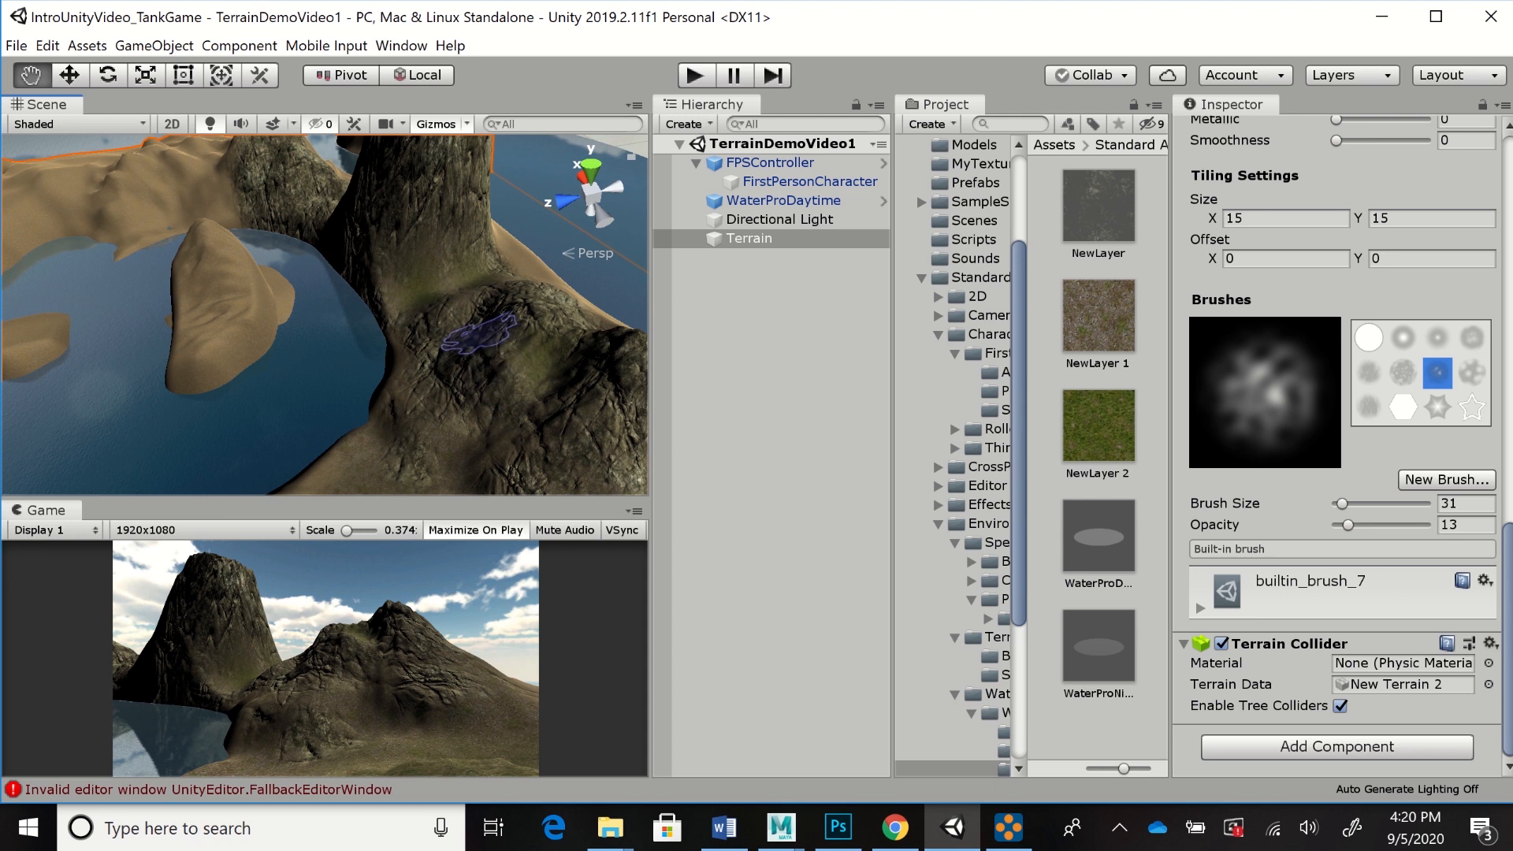
scroll(256, 293, "up", 2)
mouse_move(195, 311)
left_mouse_down()
mouse_move(188, 271)
mouse_move(197, 323)
mouse_move(211, 276)
mouse_move(185, 264)
mouse_move(183, 315)
mouse_move(217, 331)
mouse_move(209, 268)
mouse_move(260, 312)
left_mouse_up()
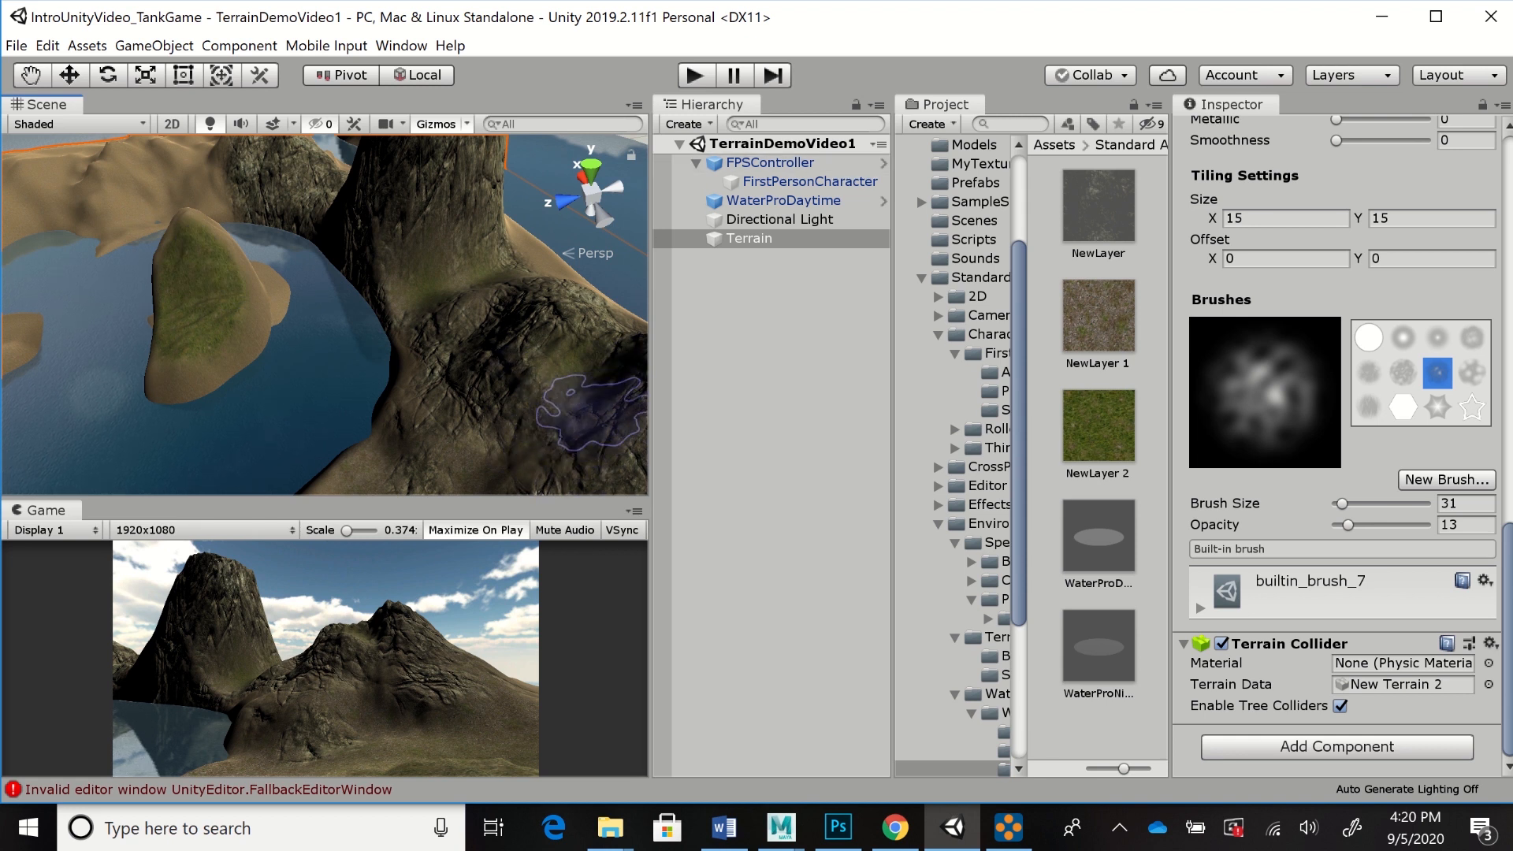
Paint grass over the hill's lower slope between the cliff face and the sand at opacity 13
right_click_drag(521, 347, 513, 348, "alt")
middle_click_drag(513, 347, 427, 159, "alt")
mouse_move(560, 187)
left_mouse_down()
mouse_move(584, 309)
mouse_move(544, 317)
left_mouse_up()
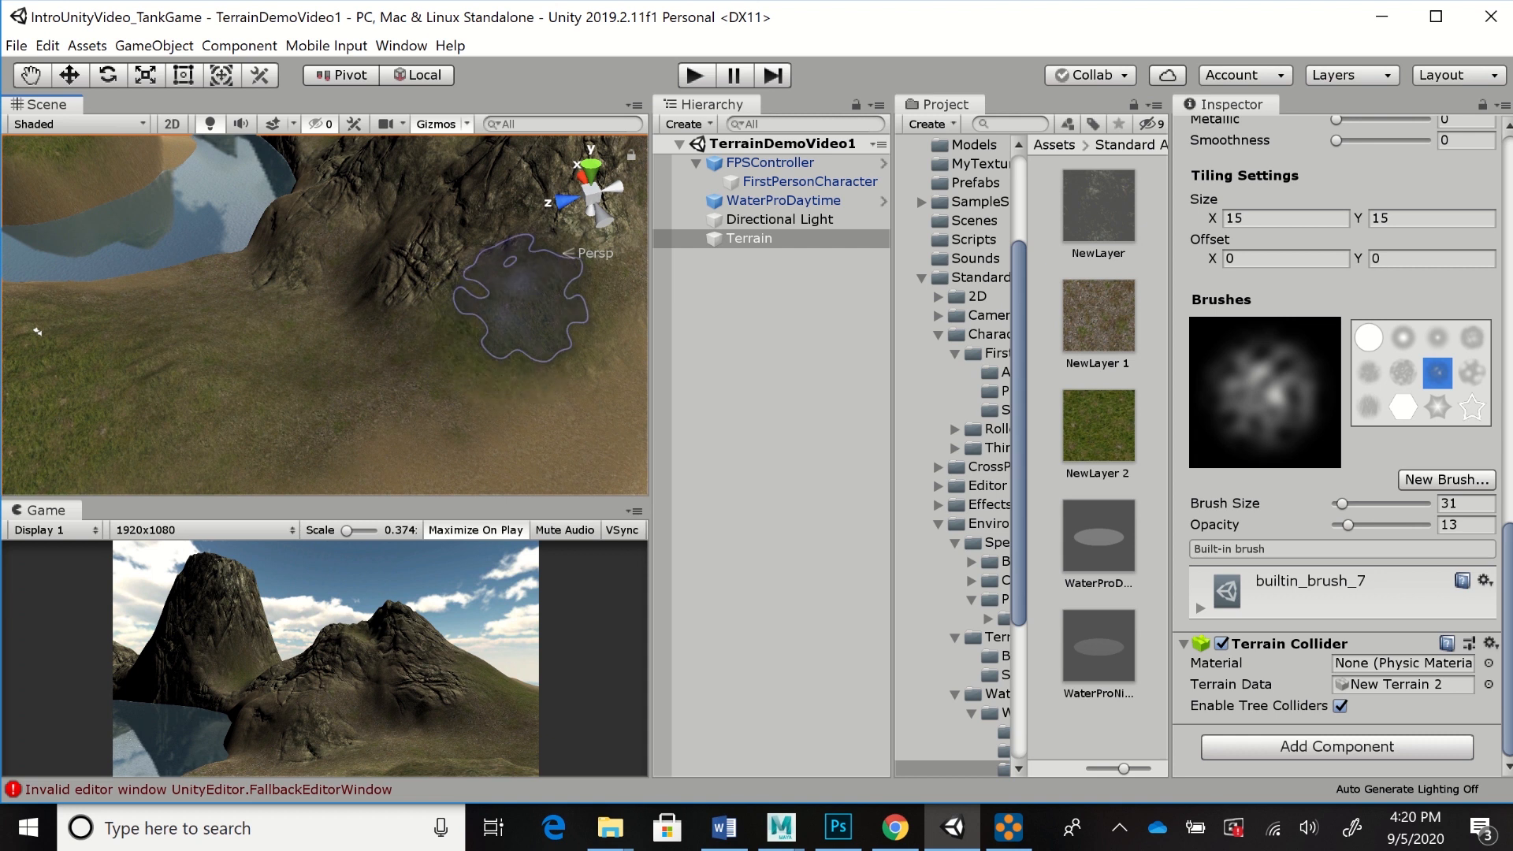
left_click_drag(465, 366, 521, 363)
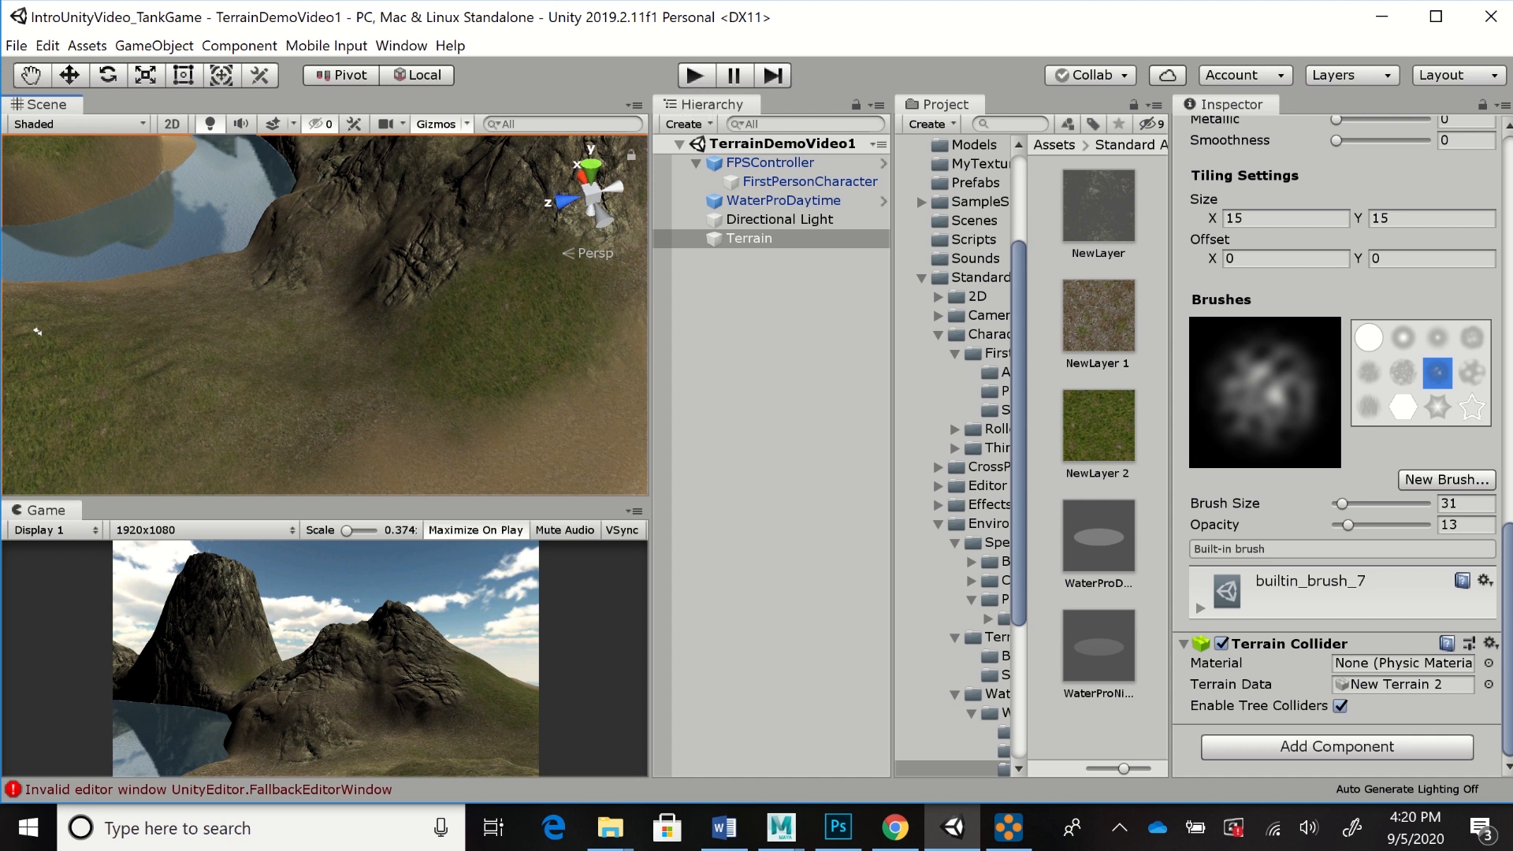
Run the game, walk across the terrain in first person to examine the painted textures, and stop it
key("ctrl+p")
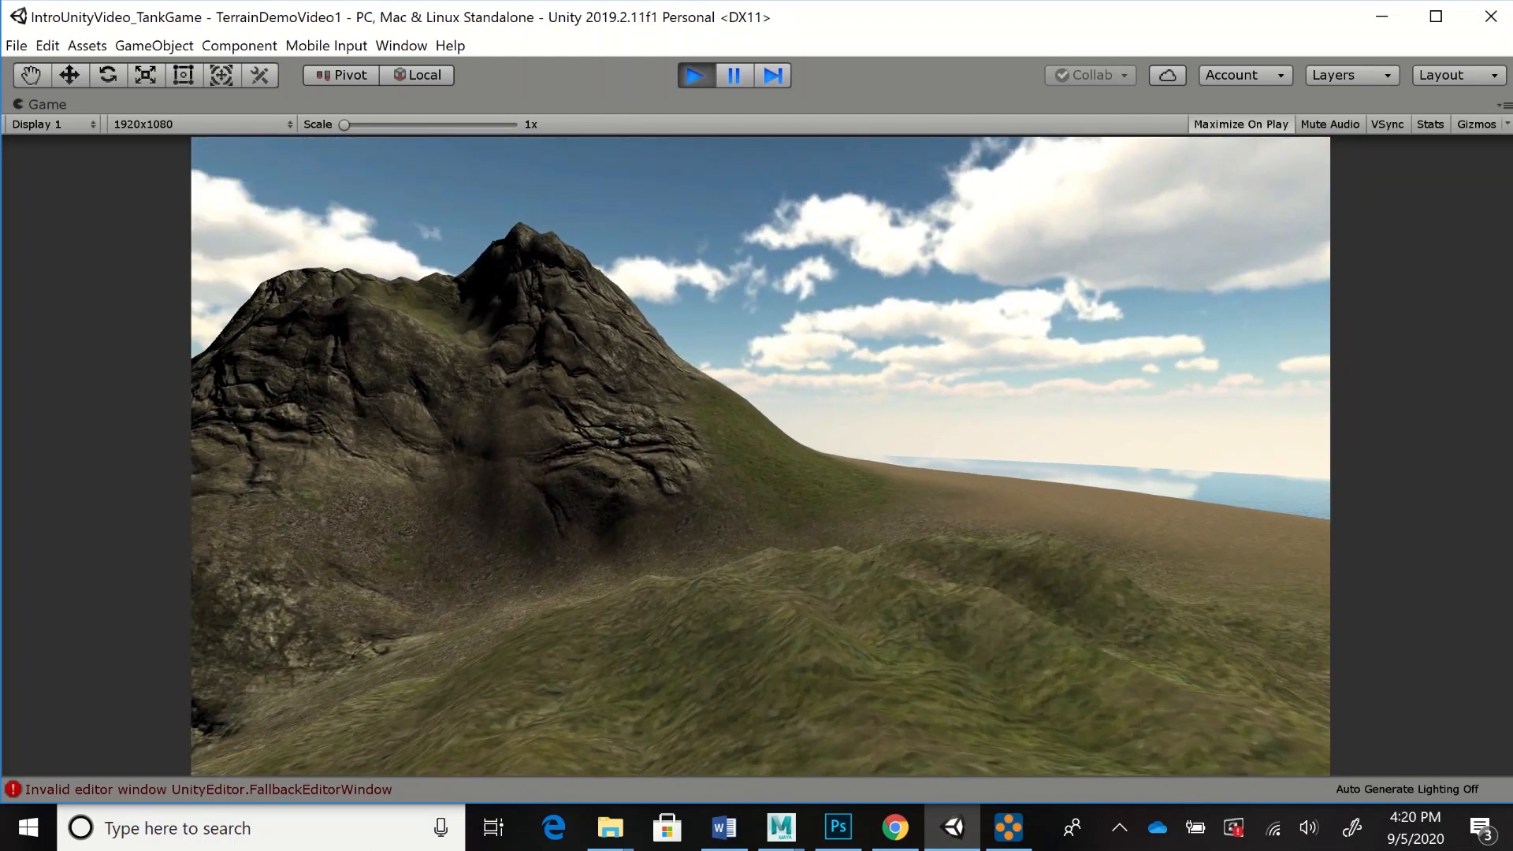
key("w")
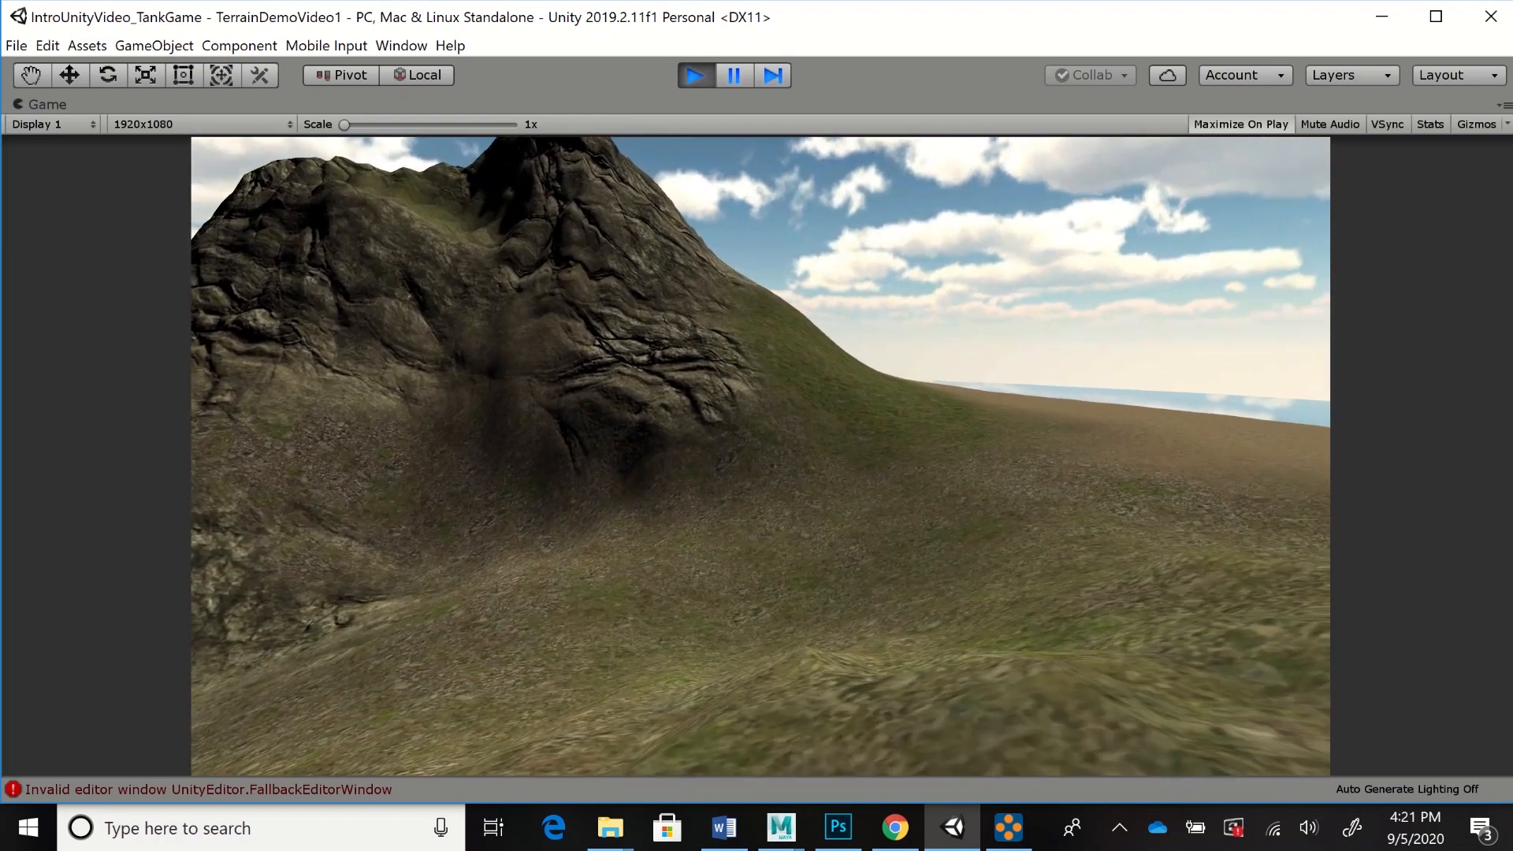
key("w")
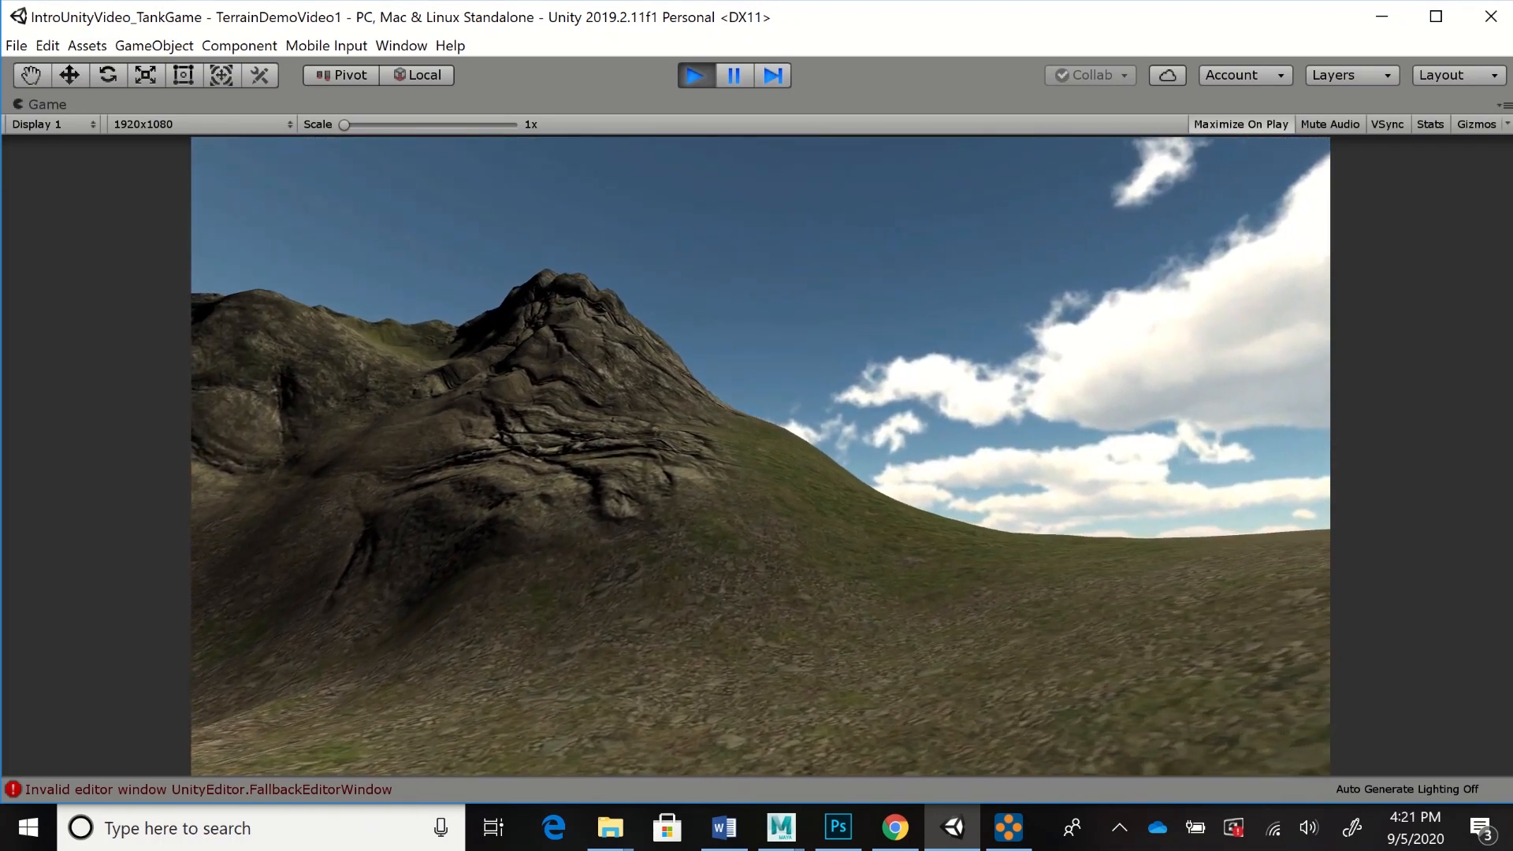
key("w")
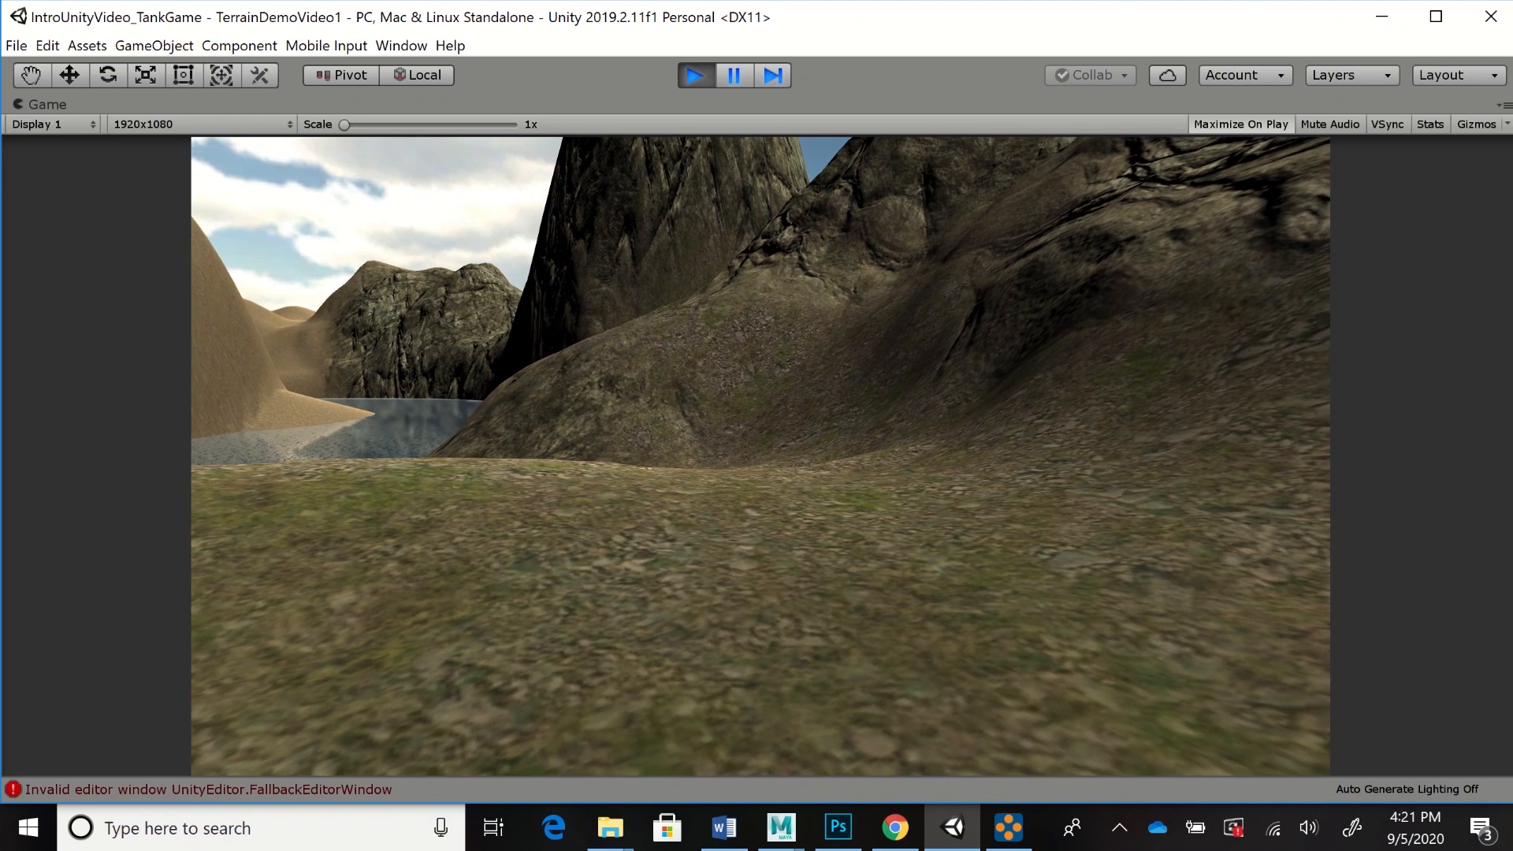
key("ctrl+p")
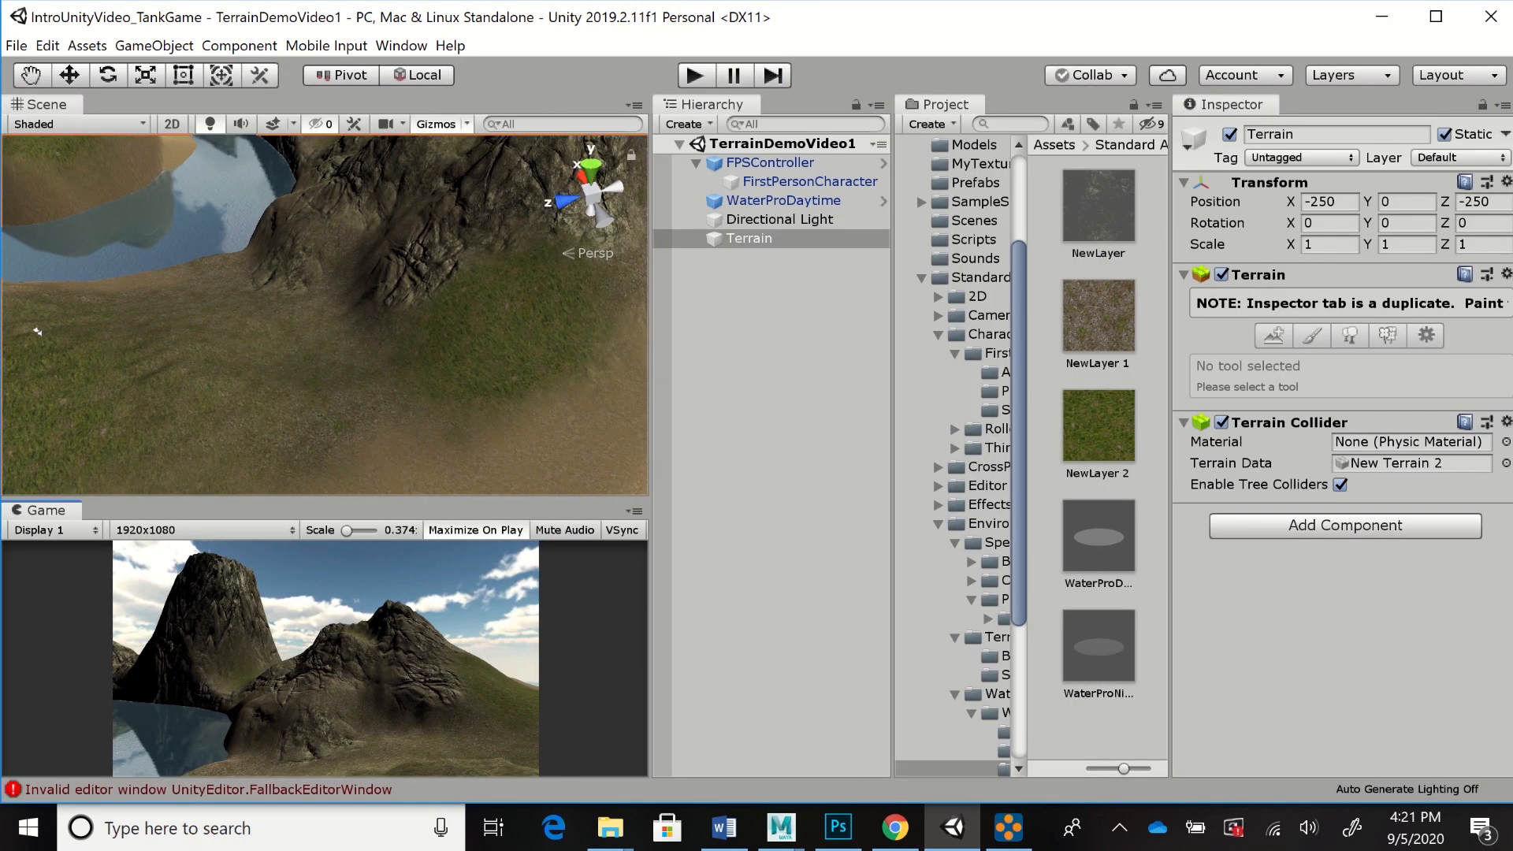
Reselect the terrain's grass-rock layer, NewLayer 1, and assign the GrassRock normal map to it
left_click(778, 220)
left_click(749, 239)
left_click_drag(1507, 260, 1507, 360)
left_click(1265, 461)
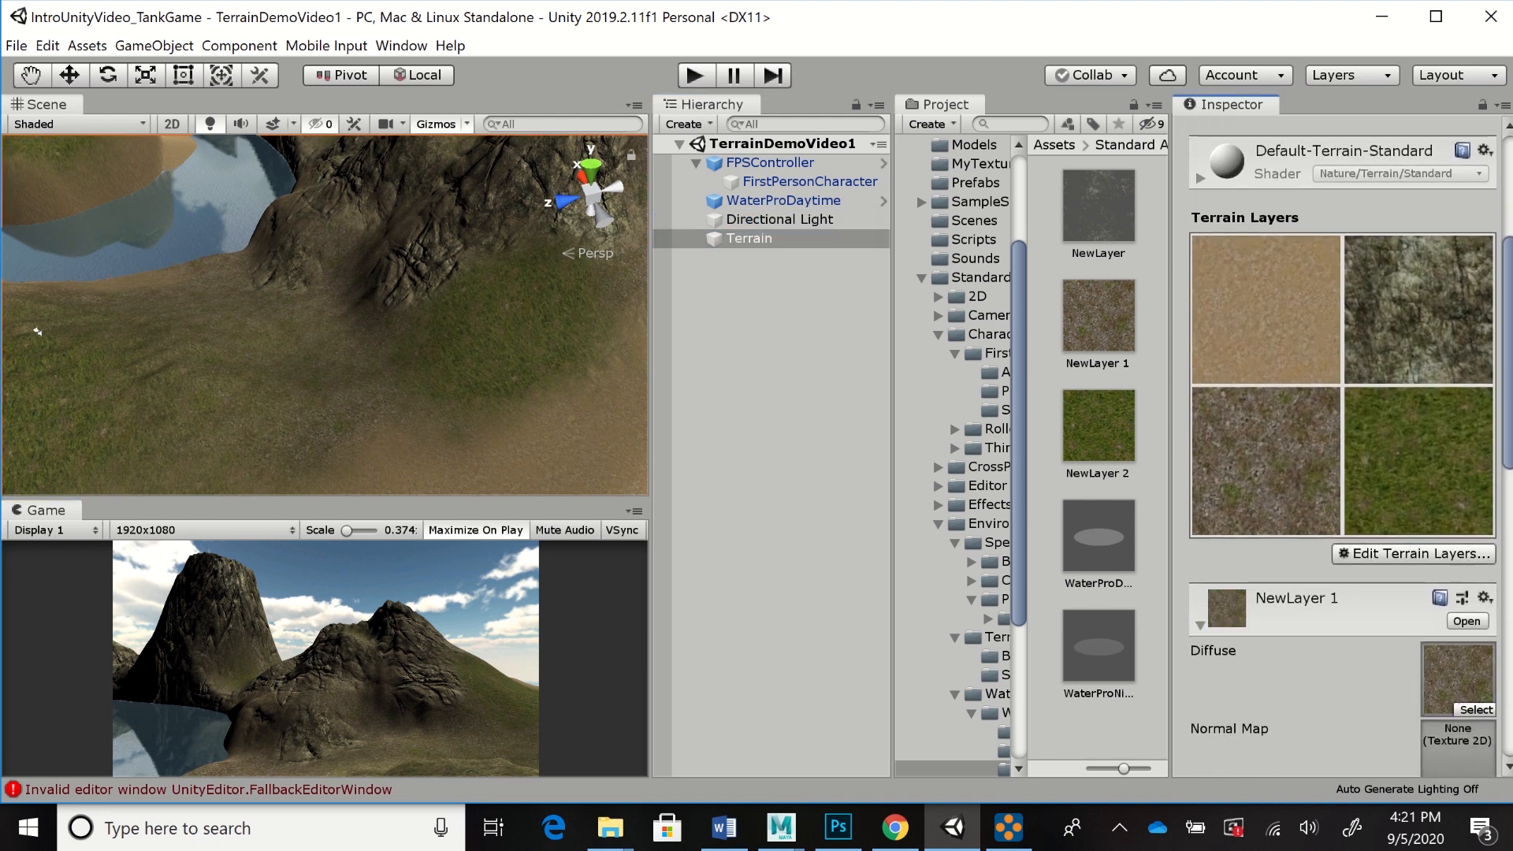
scroll(1342, 444, "down", 5)
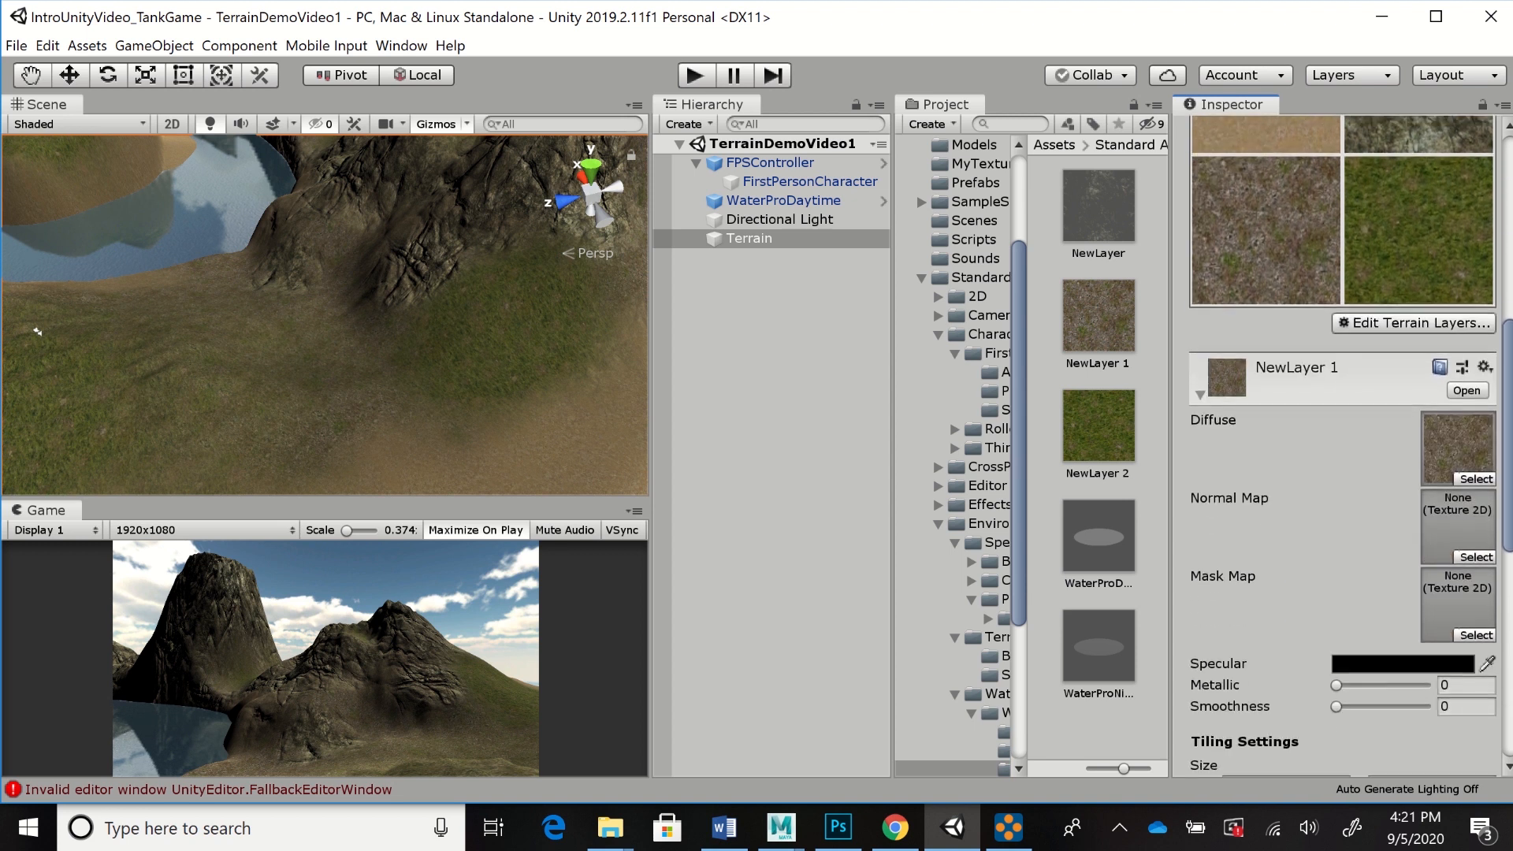
scroll(1343, 444, "up", 3)
scroll(1342, 444, "down", 3)
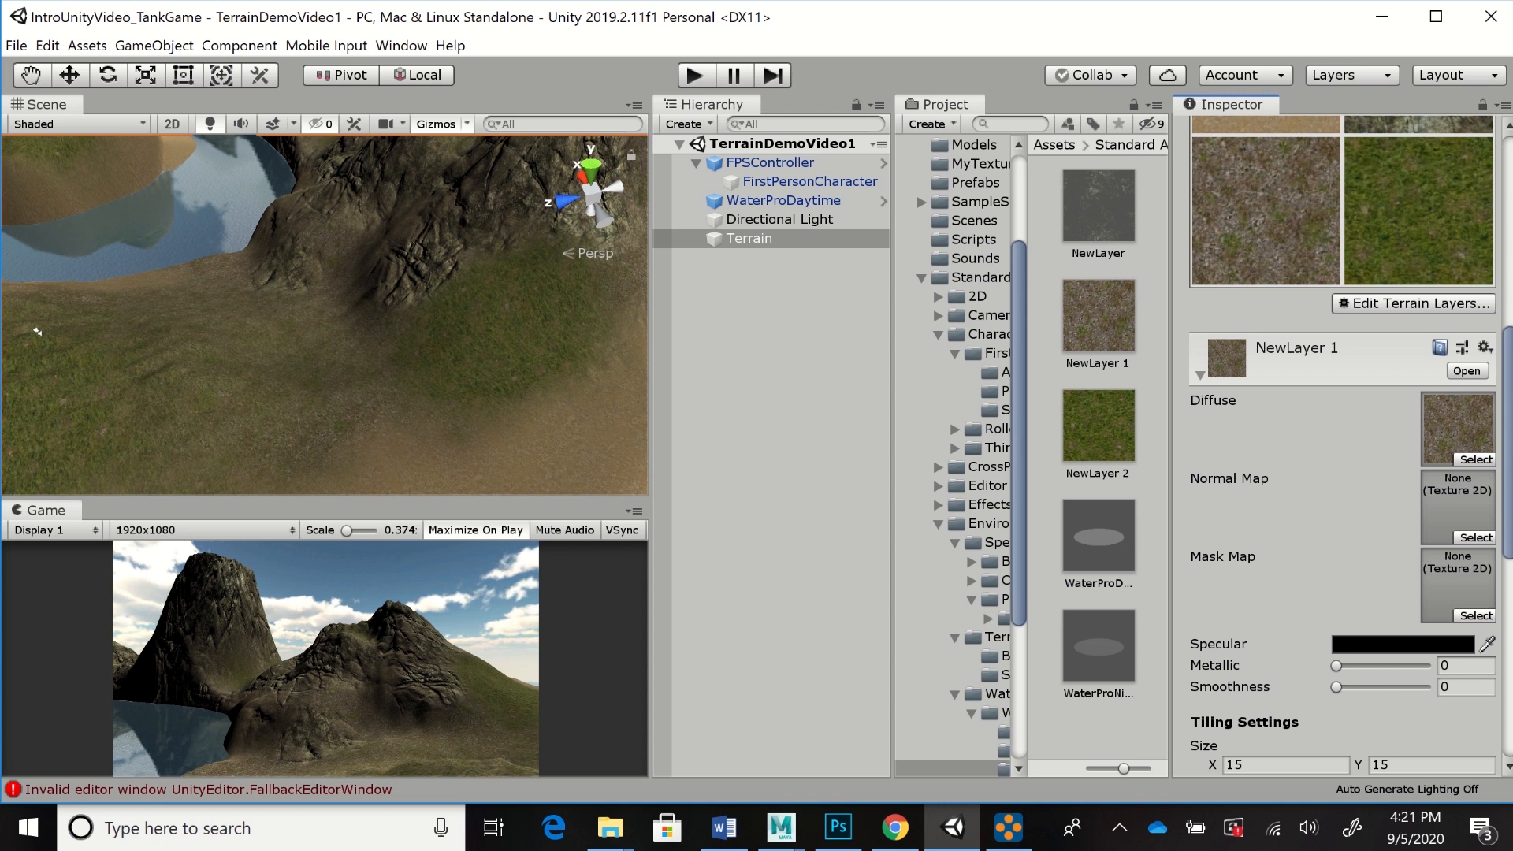
left_click(1475, 538)
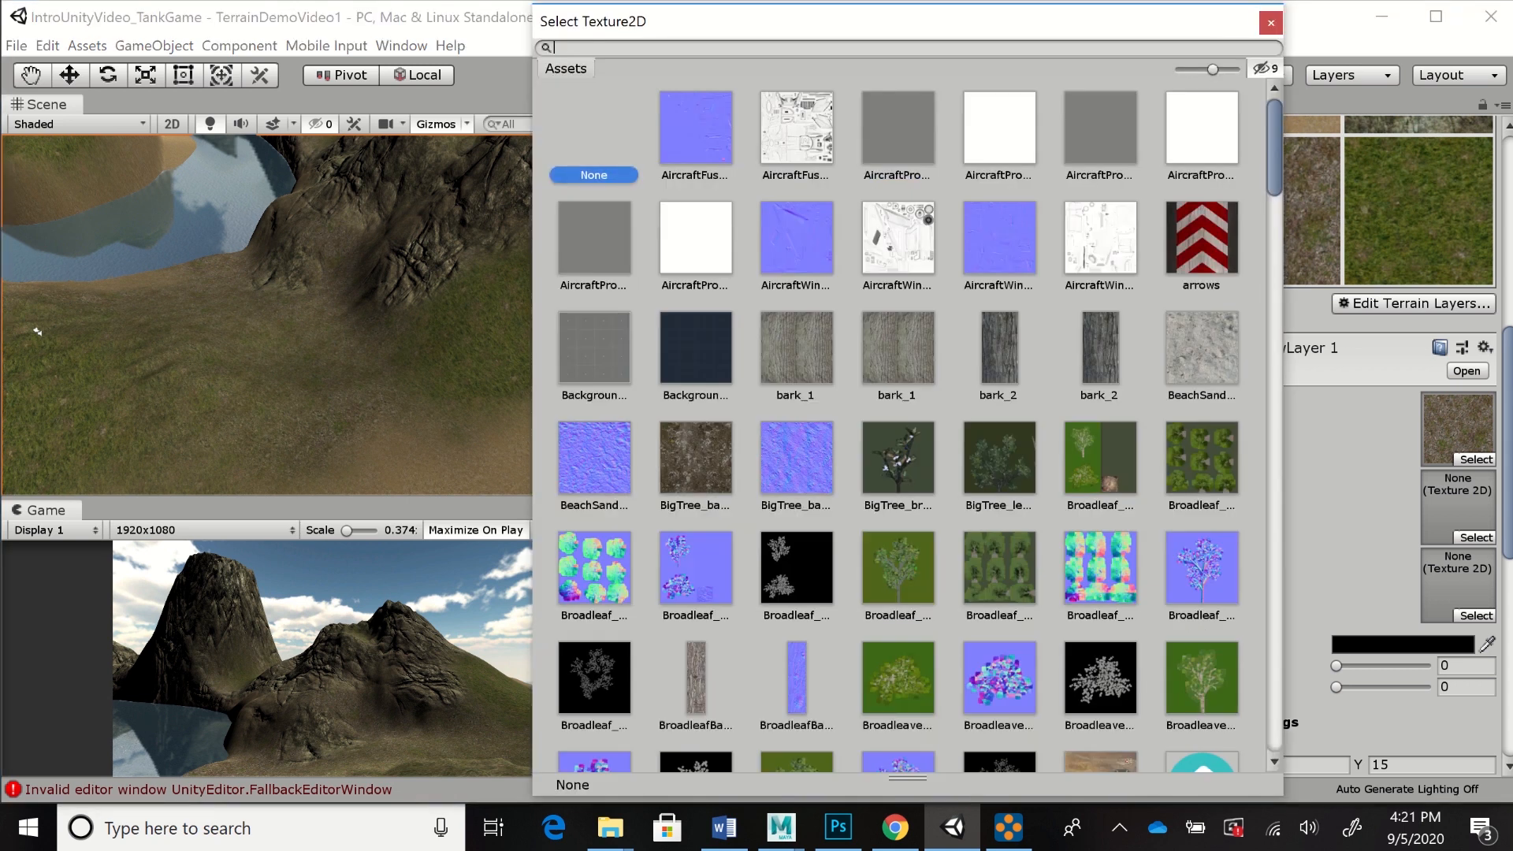
scroll(918, 426, "down", 15)
scroll(918, 426, "down", 5)
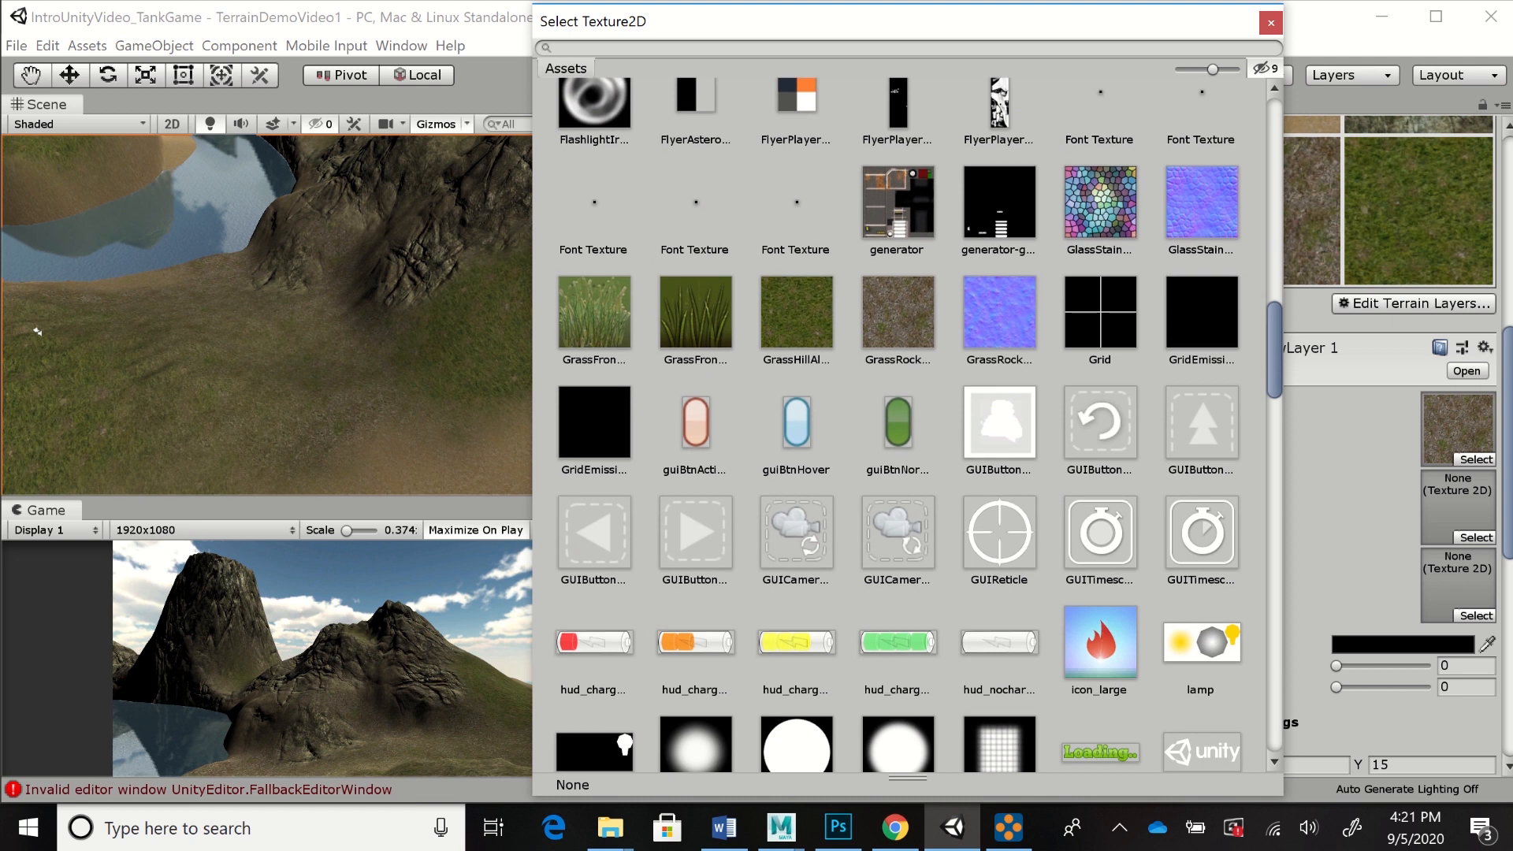
double_click(999, 311)
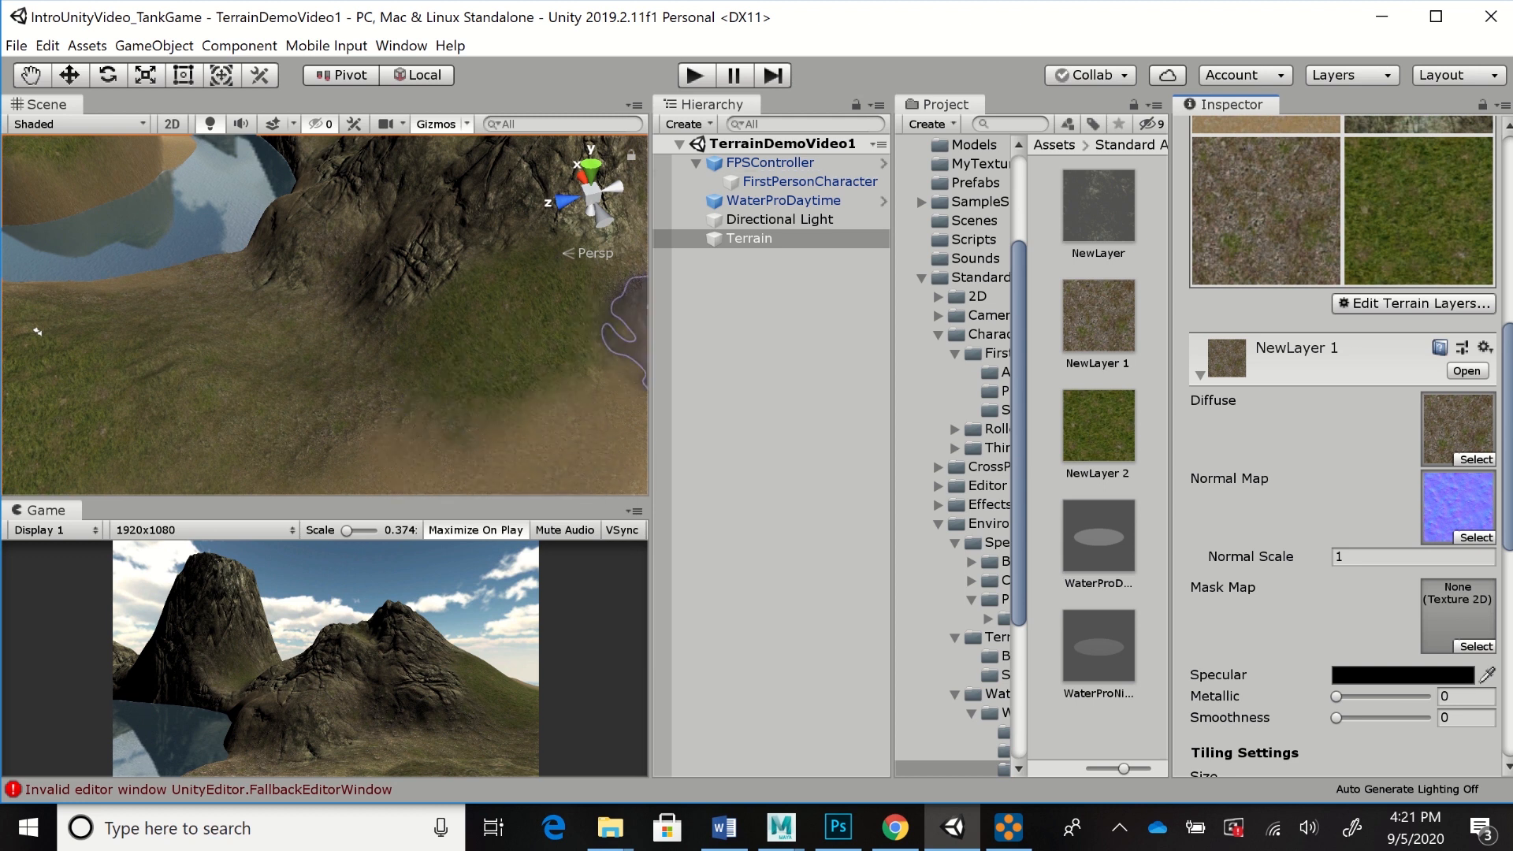
Run the game to check the terrain with the grass-rock normal map, stop it and save the scene
key("ctrl+p")
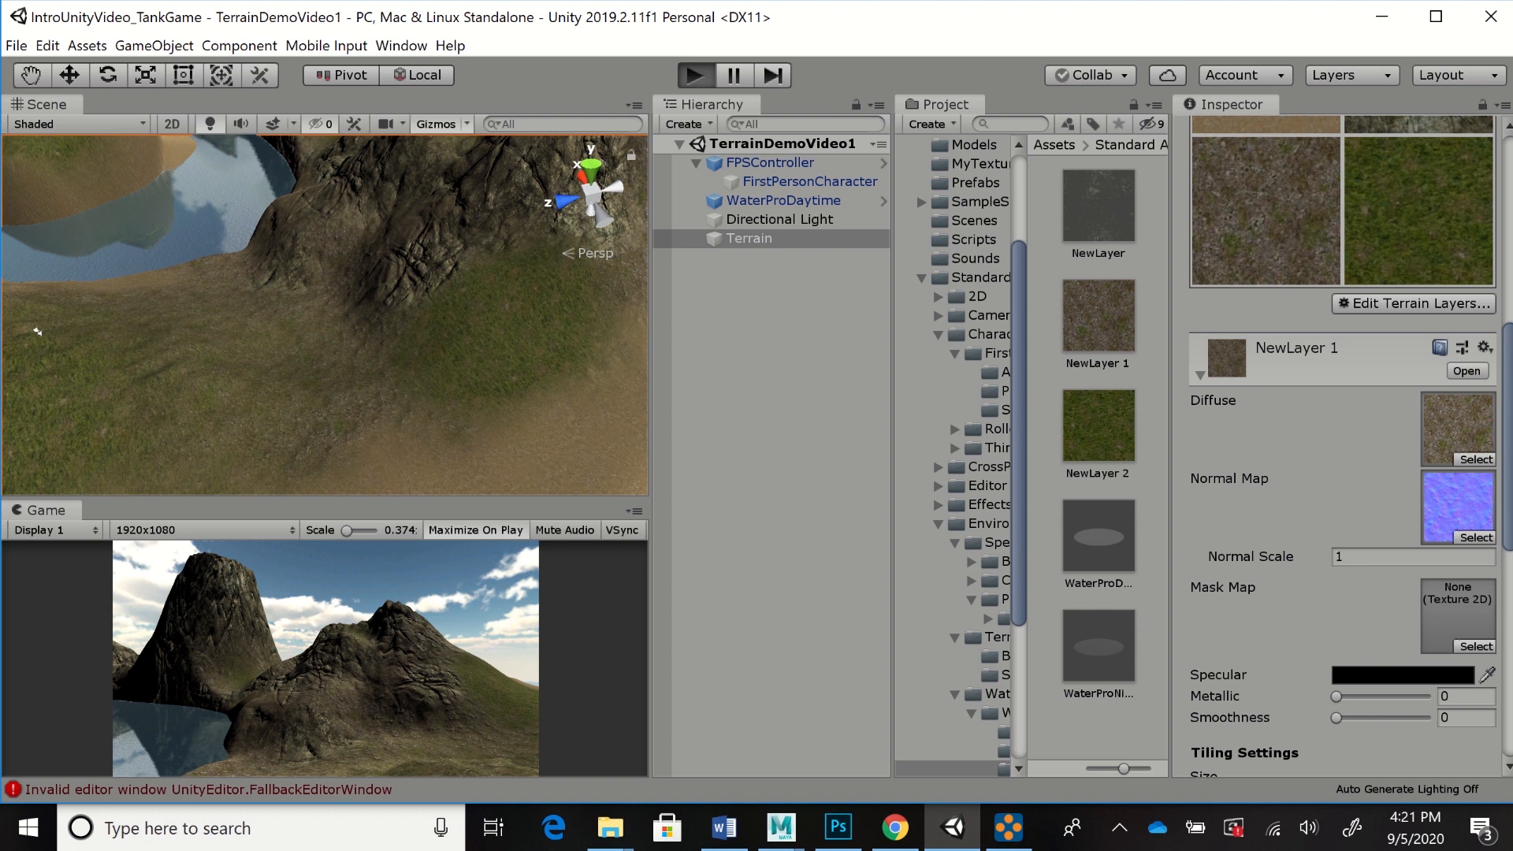
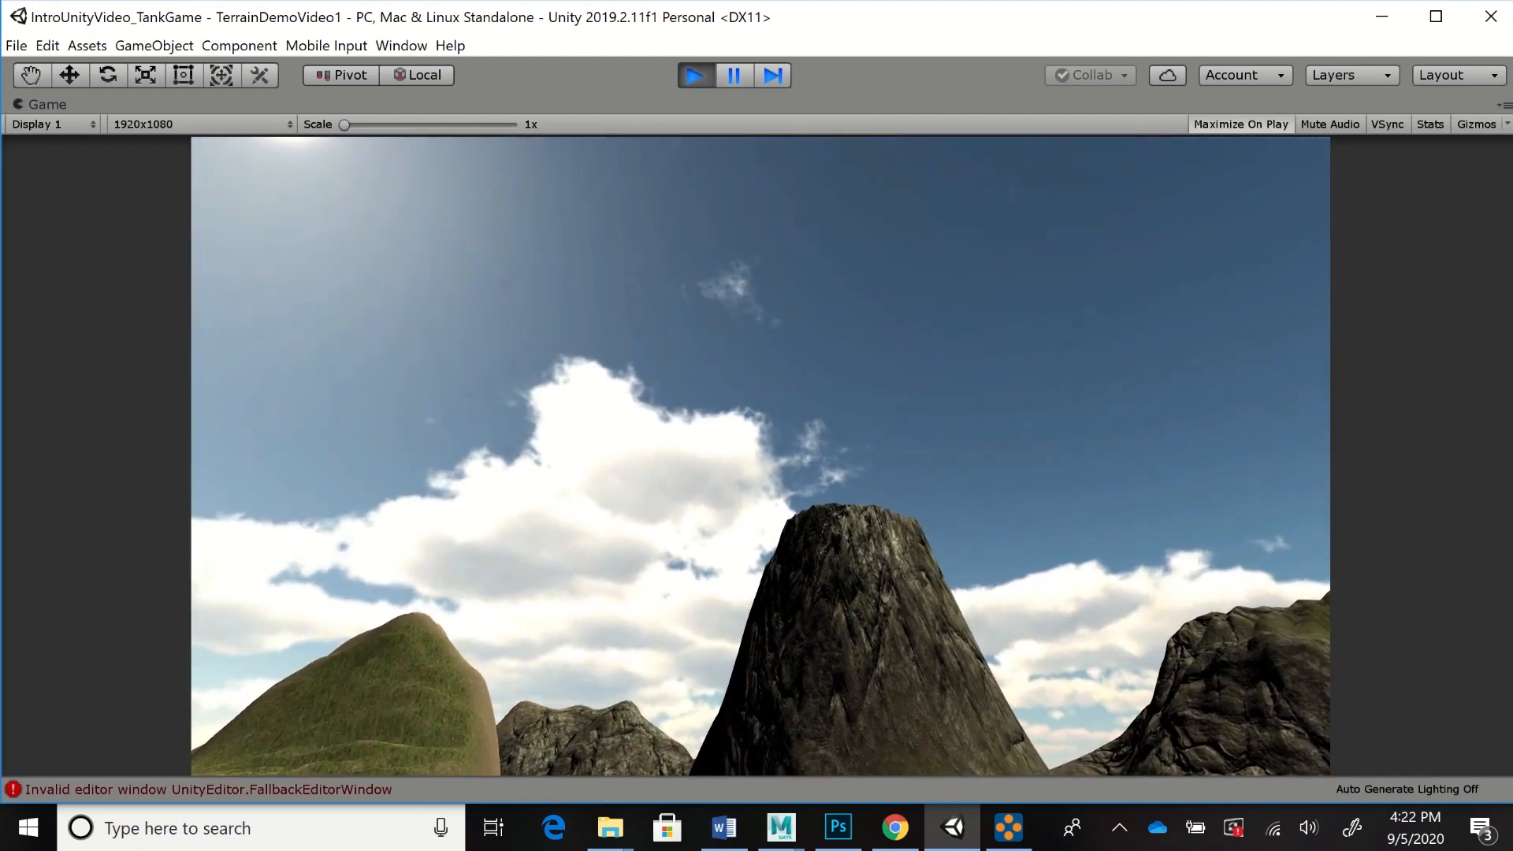
key("ctrl+p")
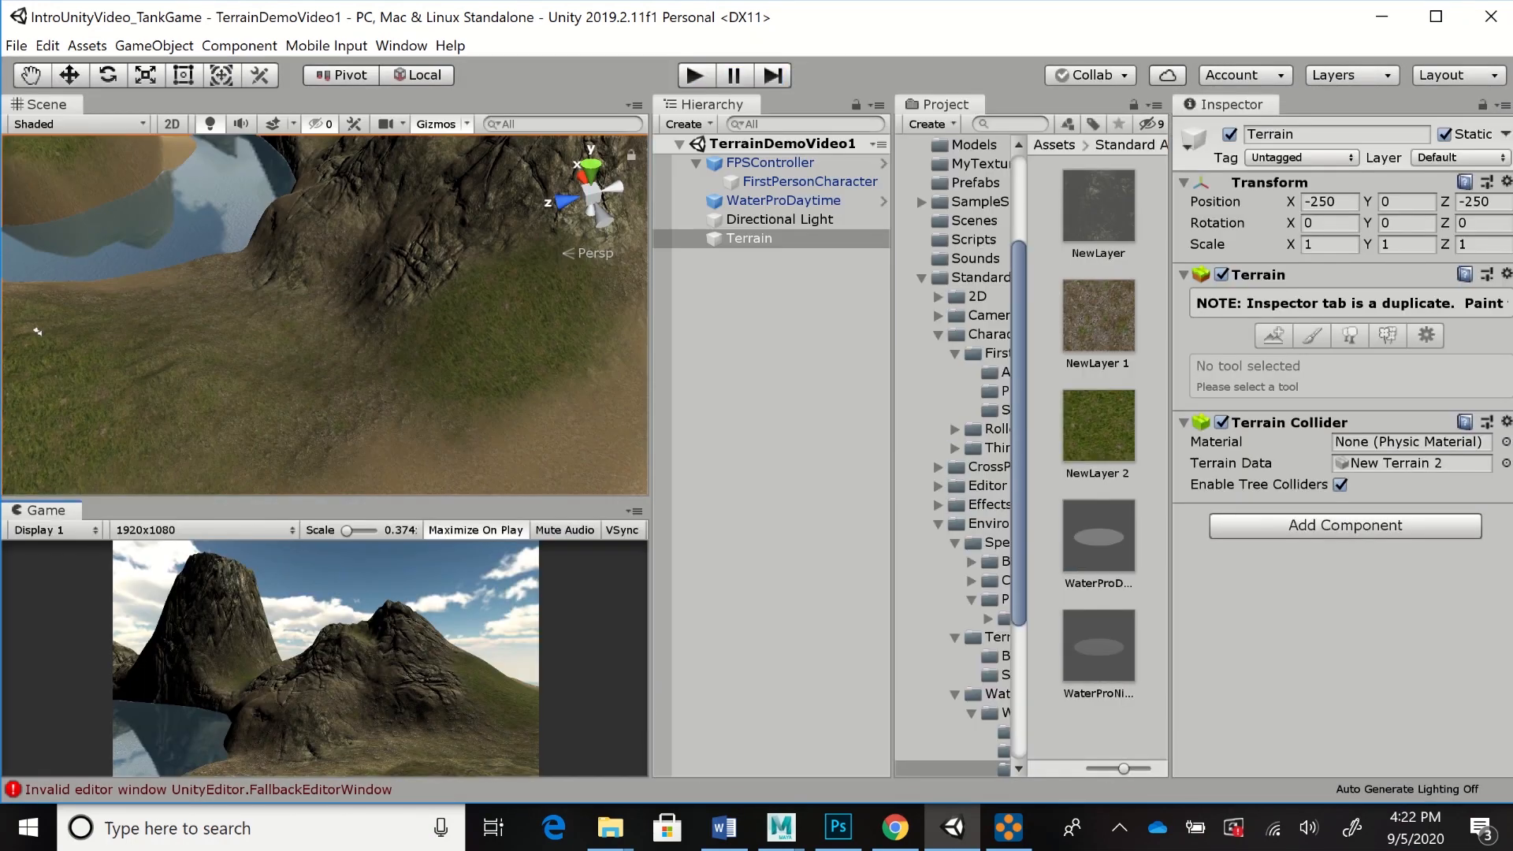
left_click(17, 45)
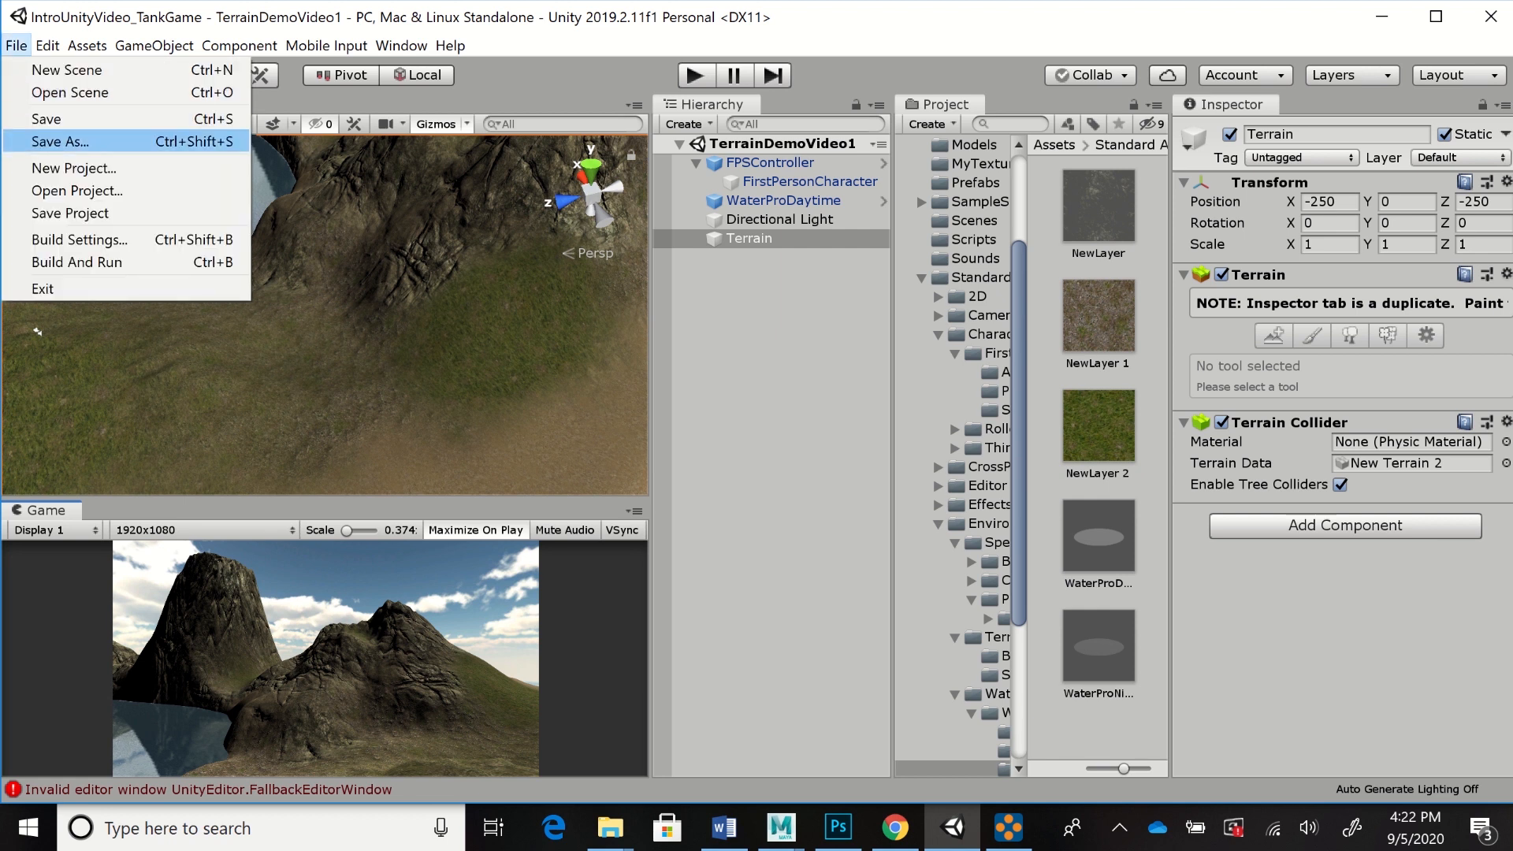
left_click(46, 119)
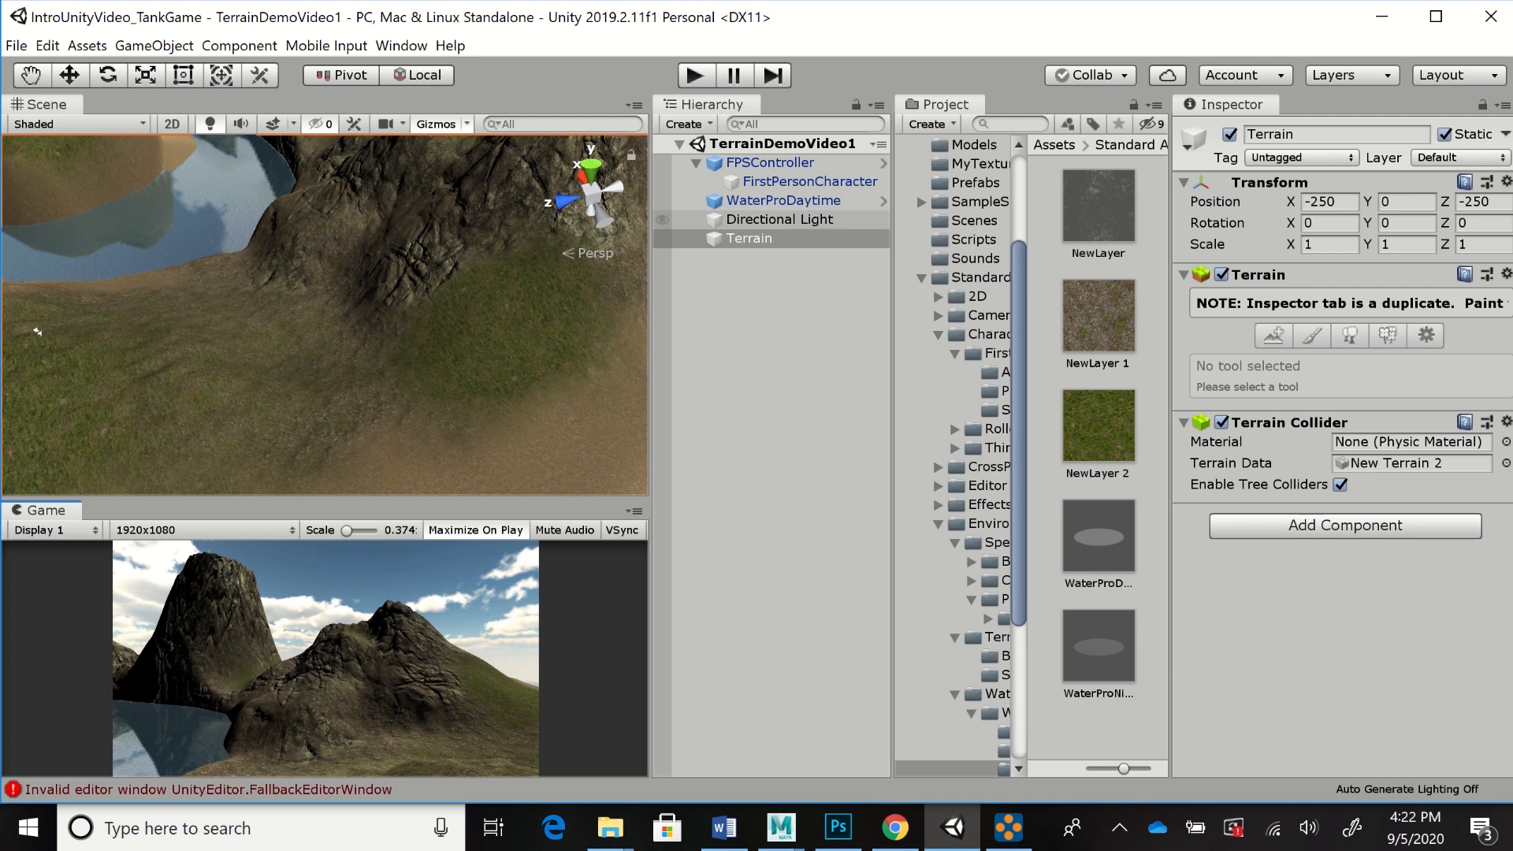
Reselect the terrain and switch it to painting trees
left_click(780, 219)
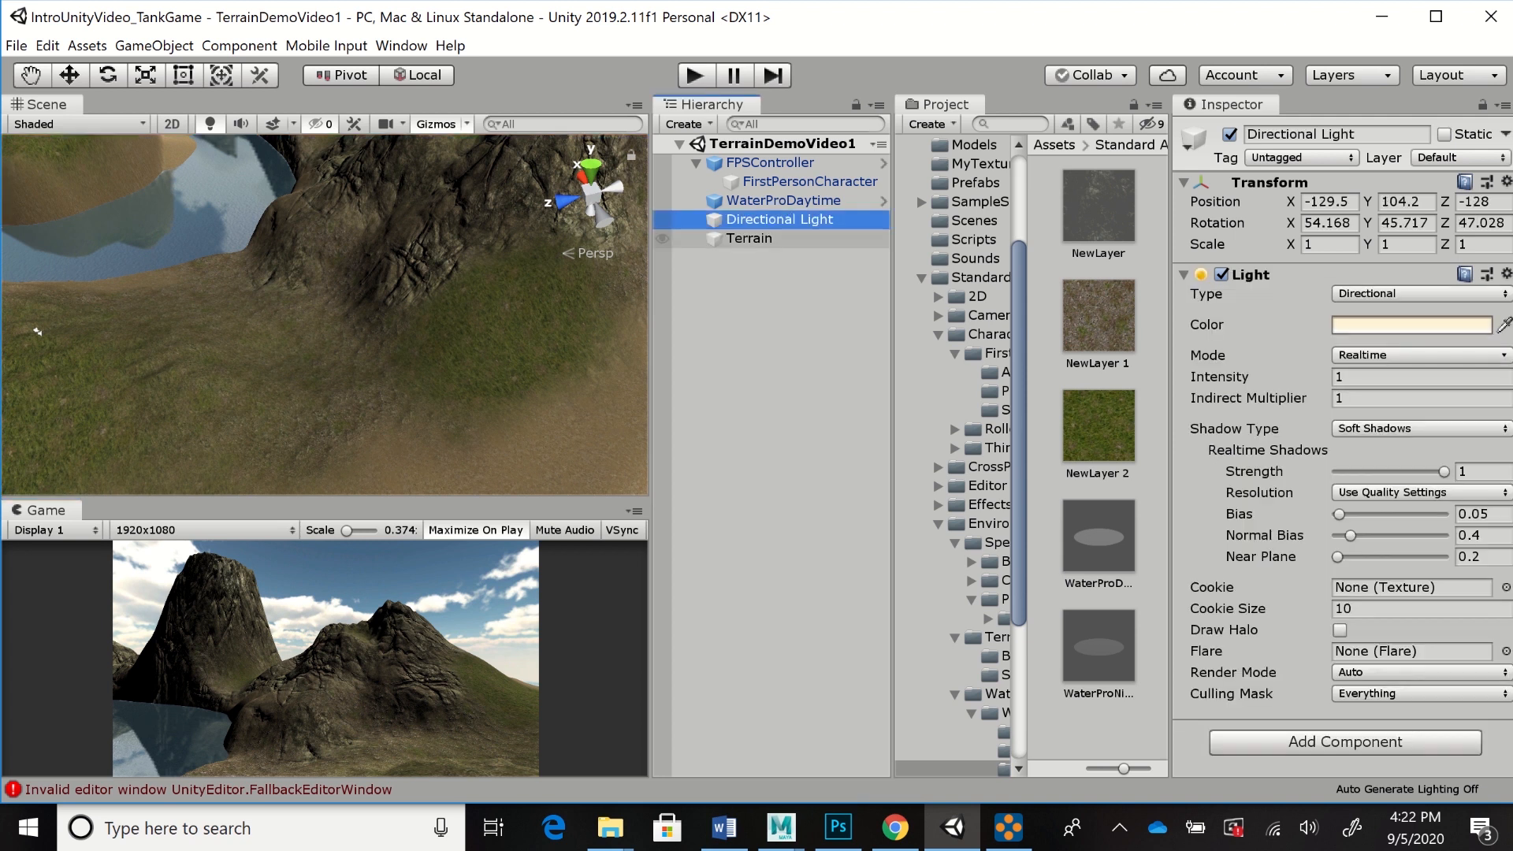
left_click(749, 239)
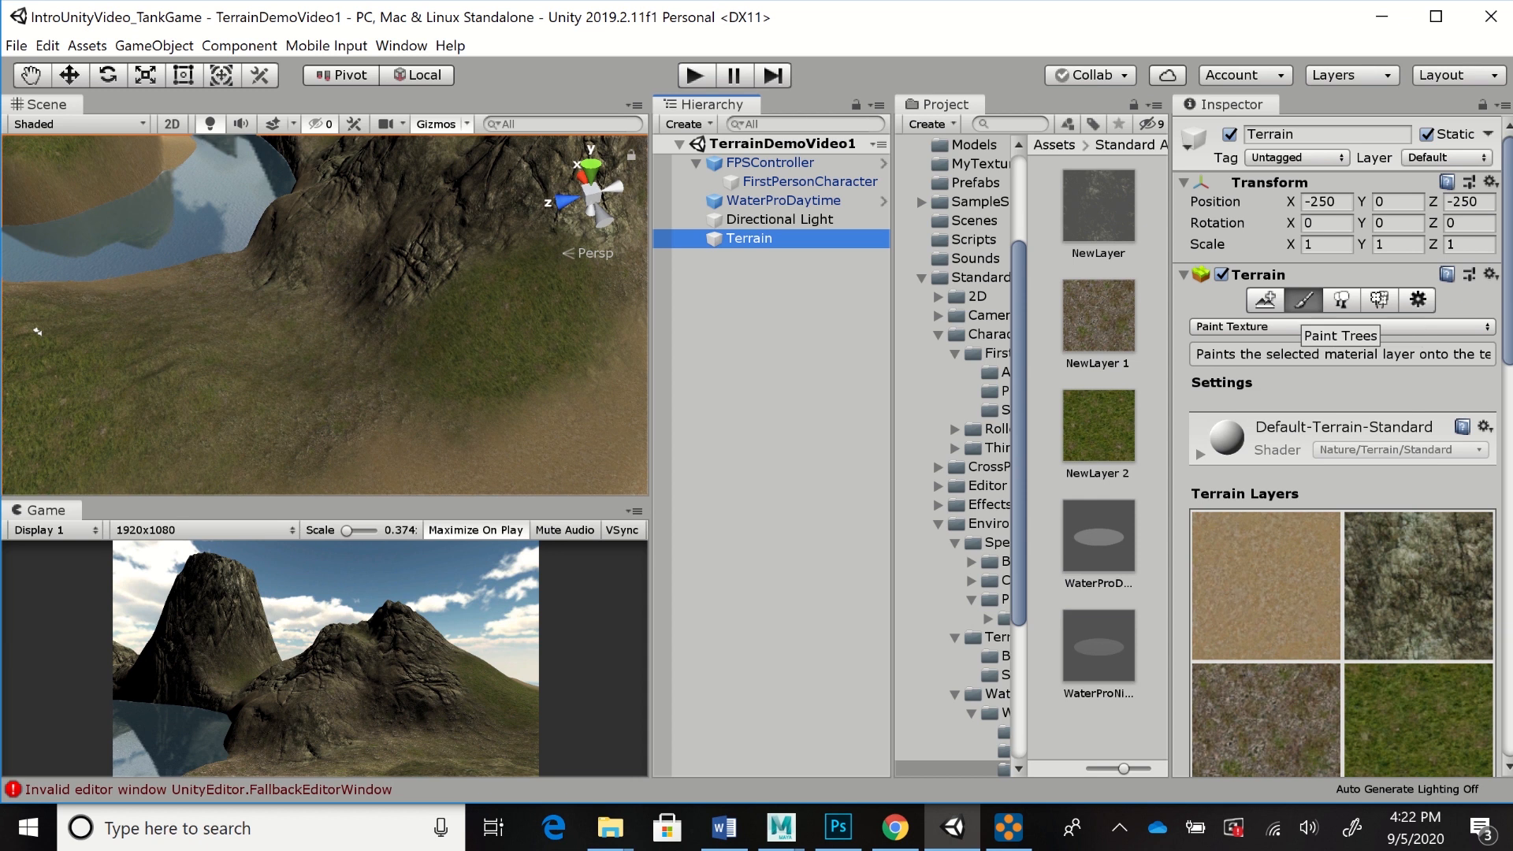
left_click(1341, 300)
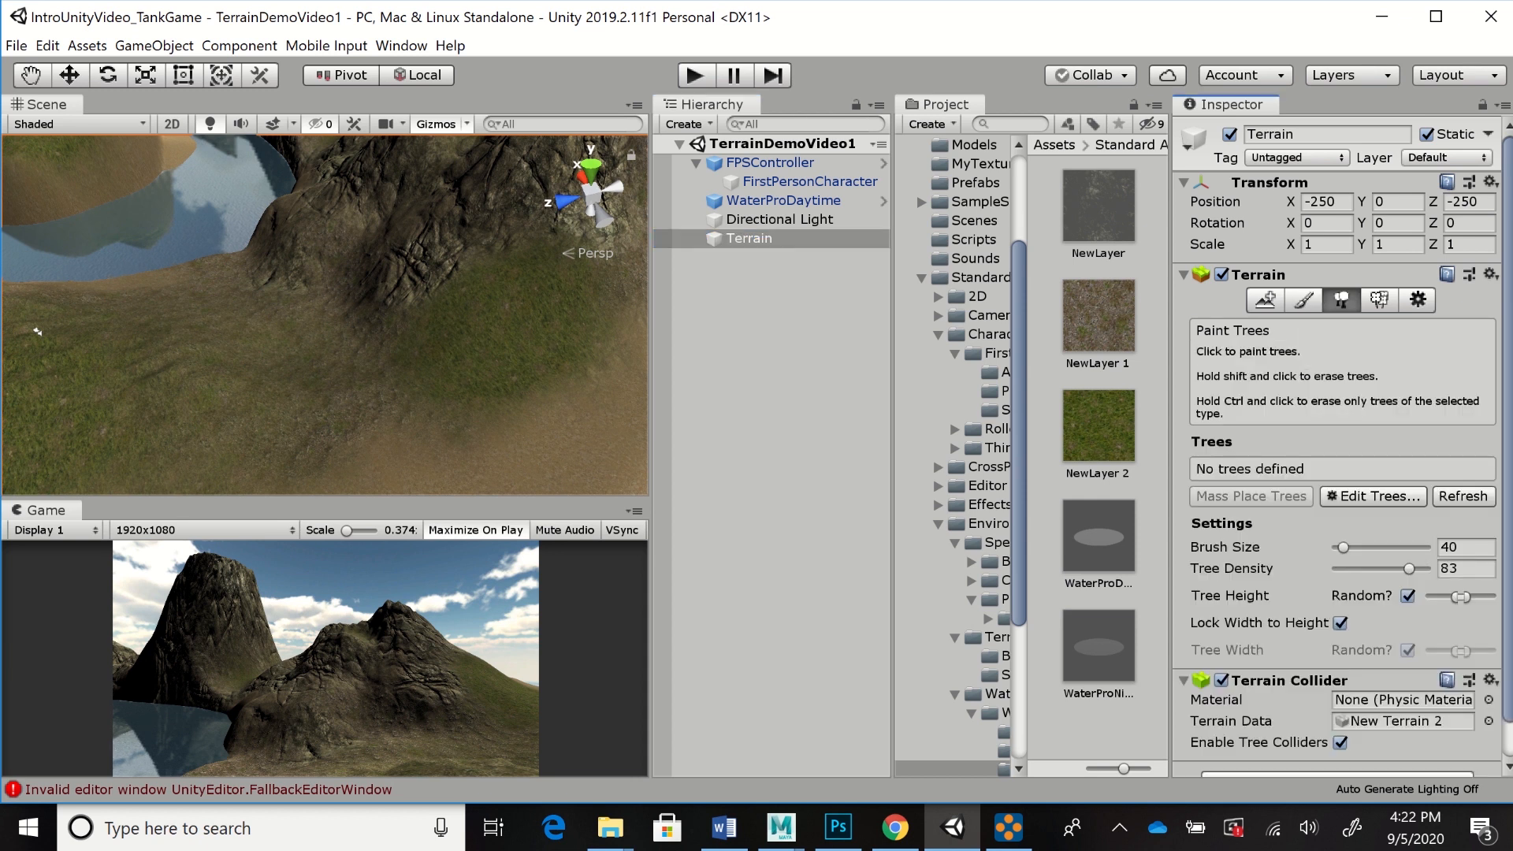
scroll(1336, 445, "down", 2)
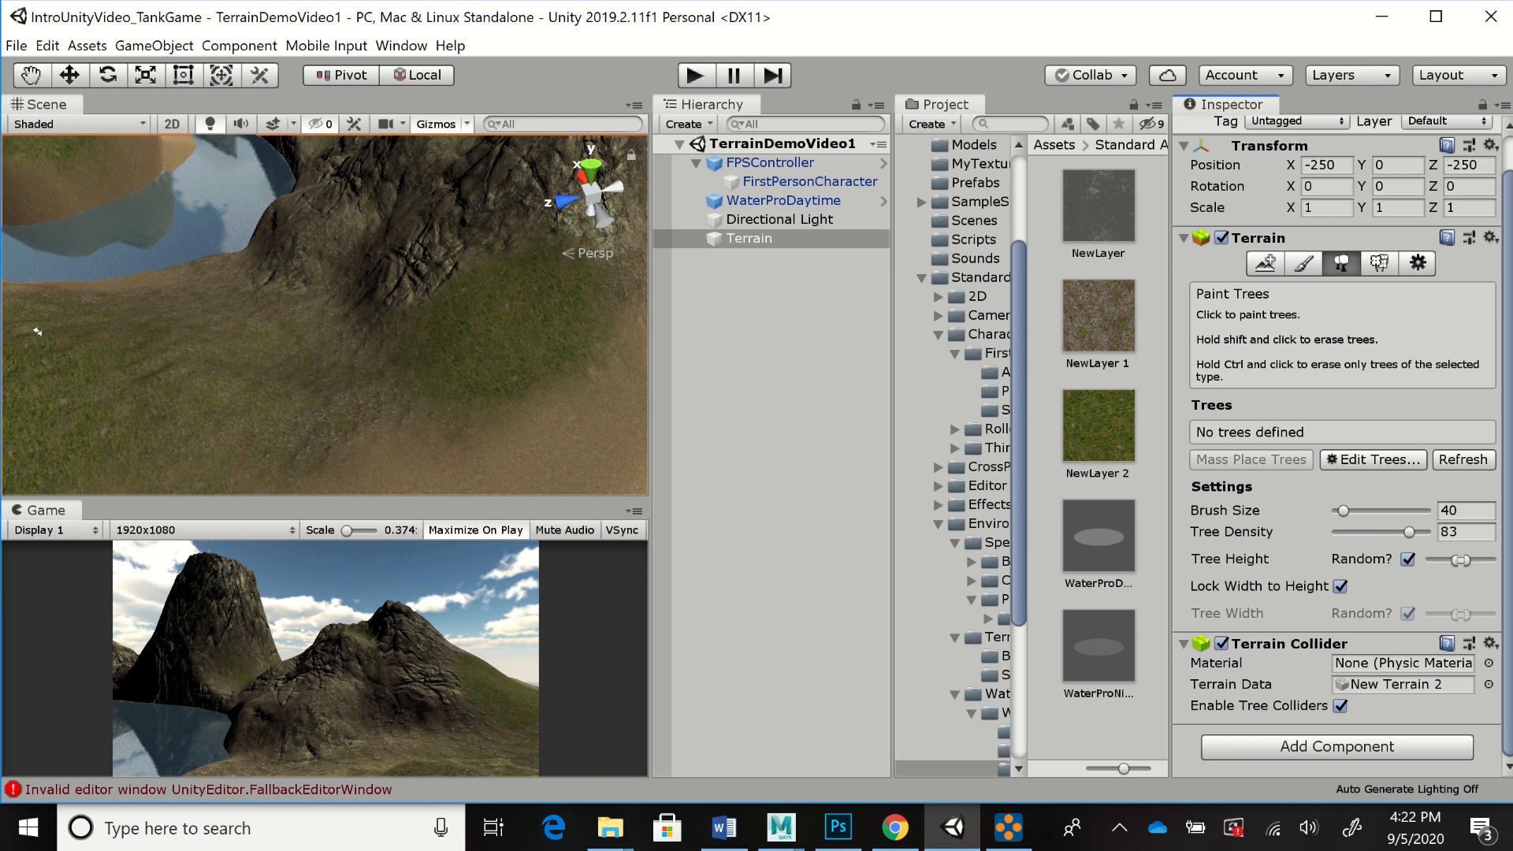
Add the Palm_Desktop prefab to the terrain's tree types
left_click(1373, 459)
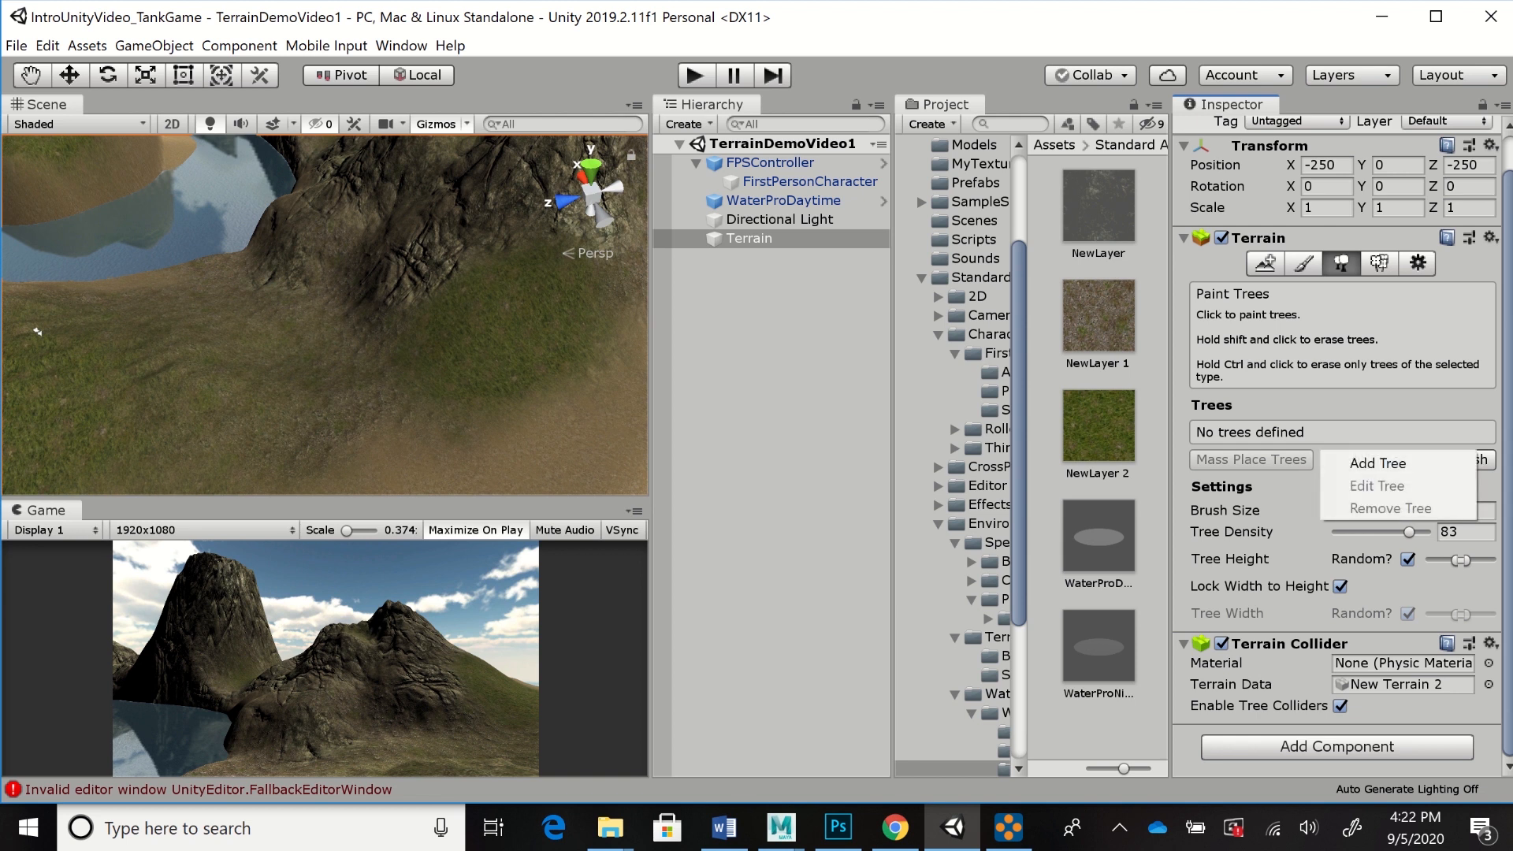
left_click(1375, 460)
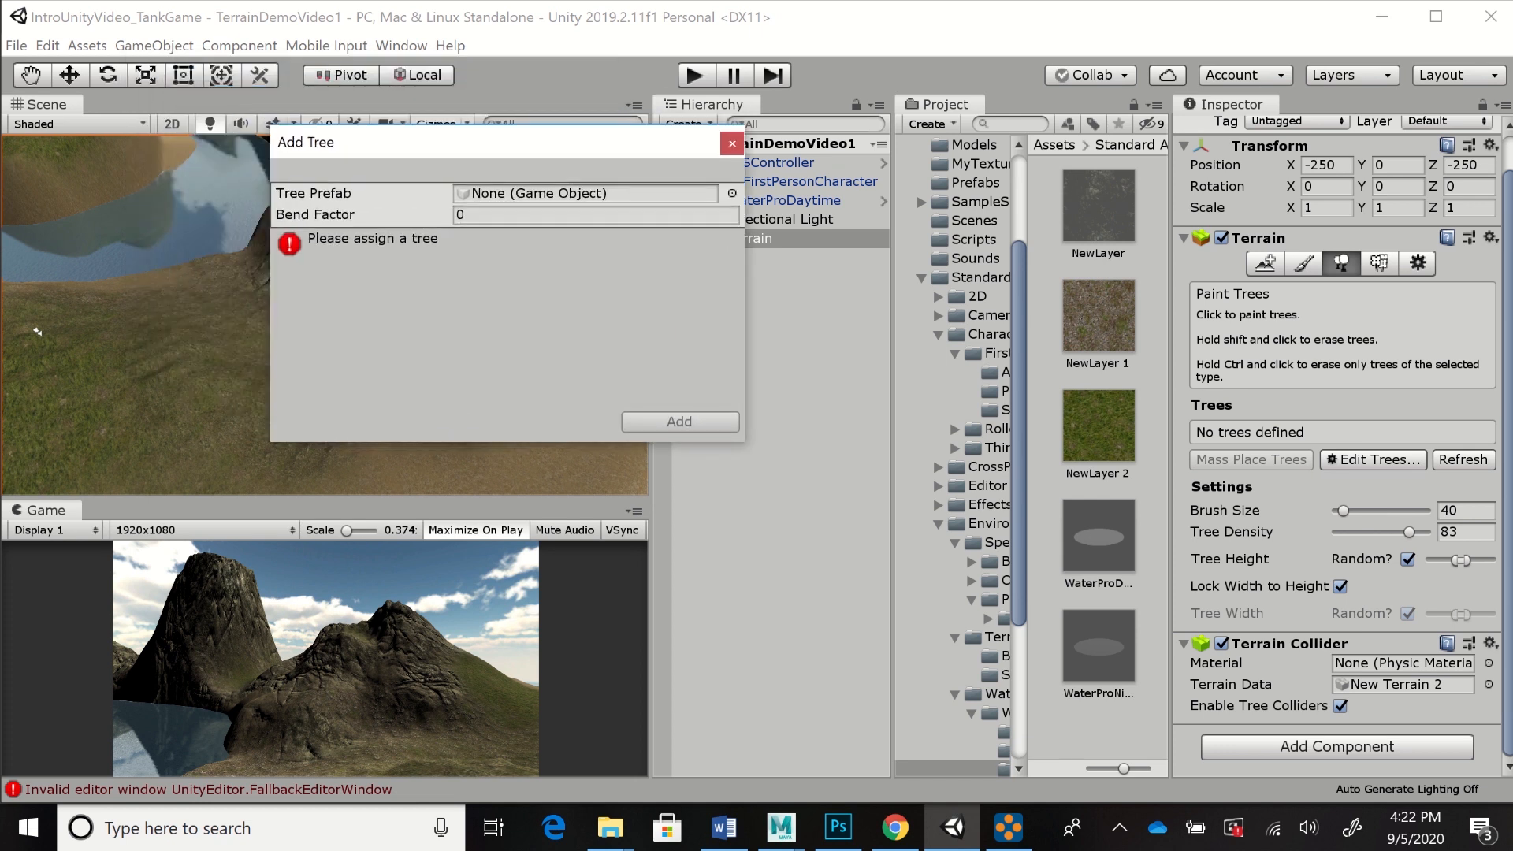
left_click(732, 193)
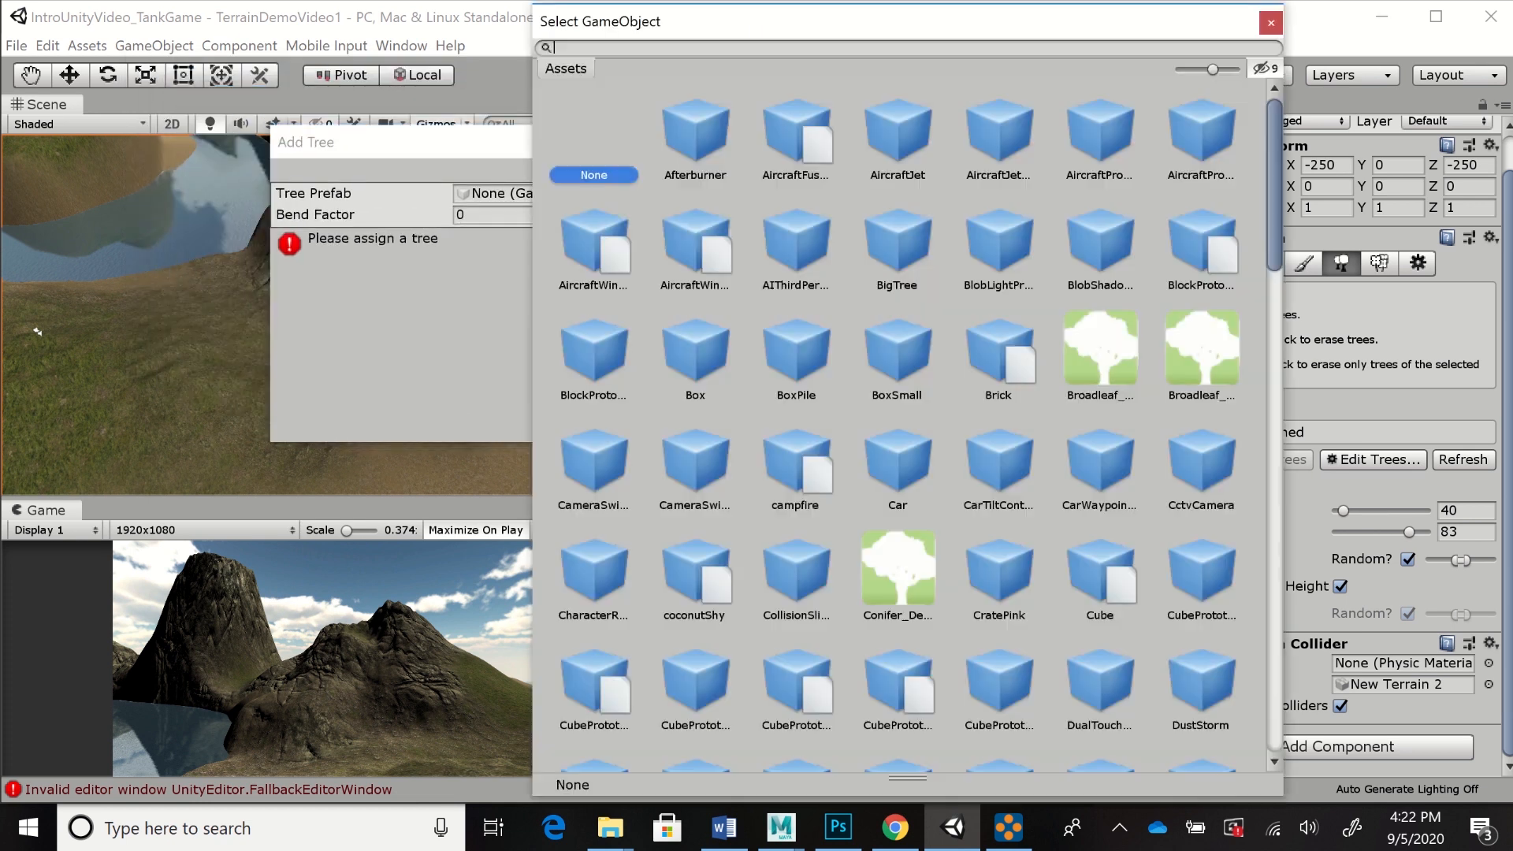
scroll(906, 425, "down", 20)
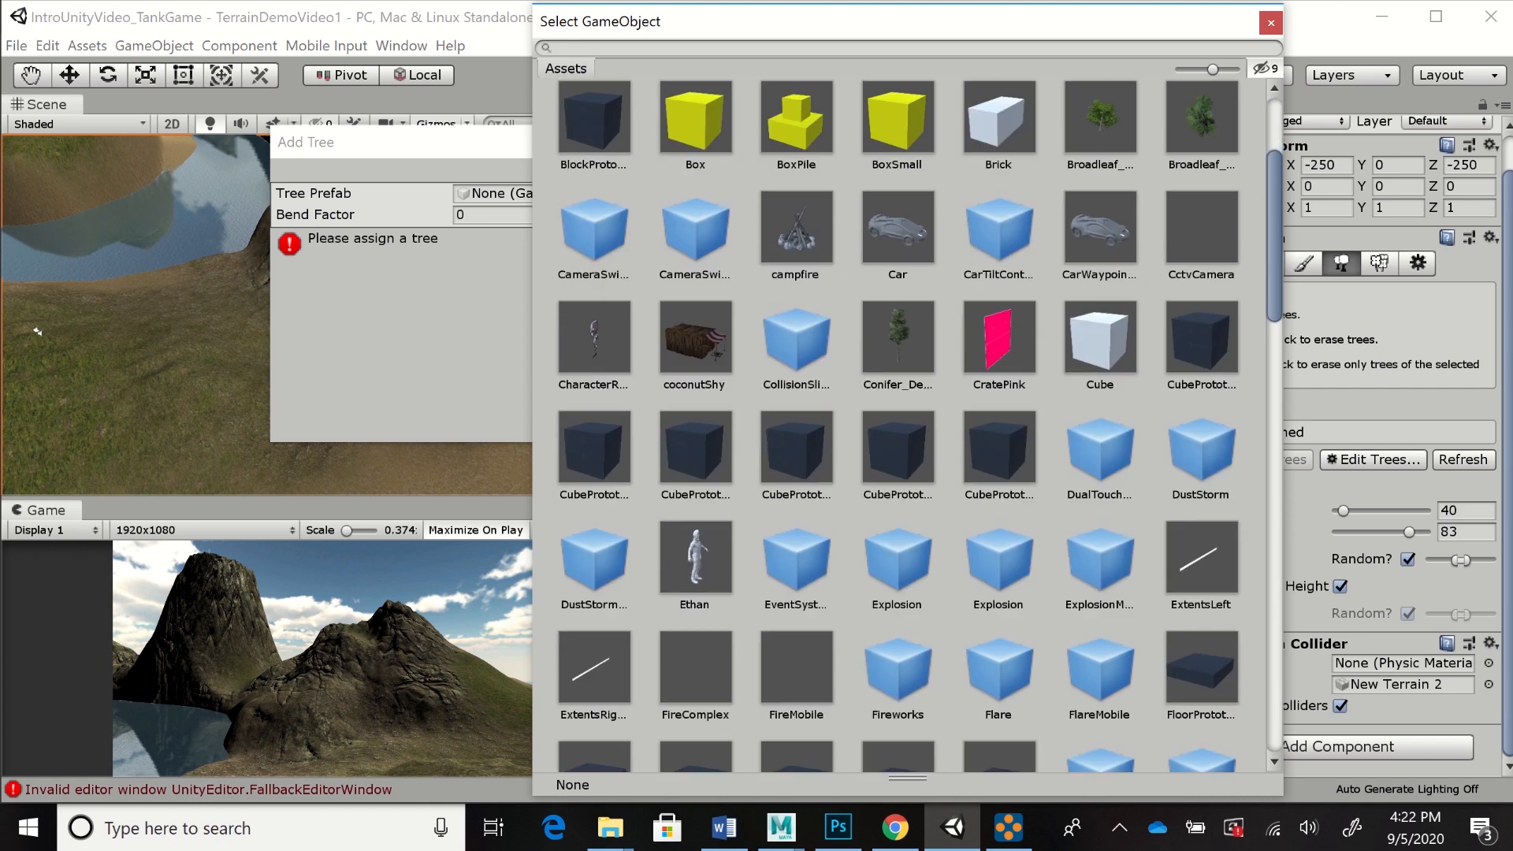
scroll(906, 425, "down", 3)
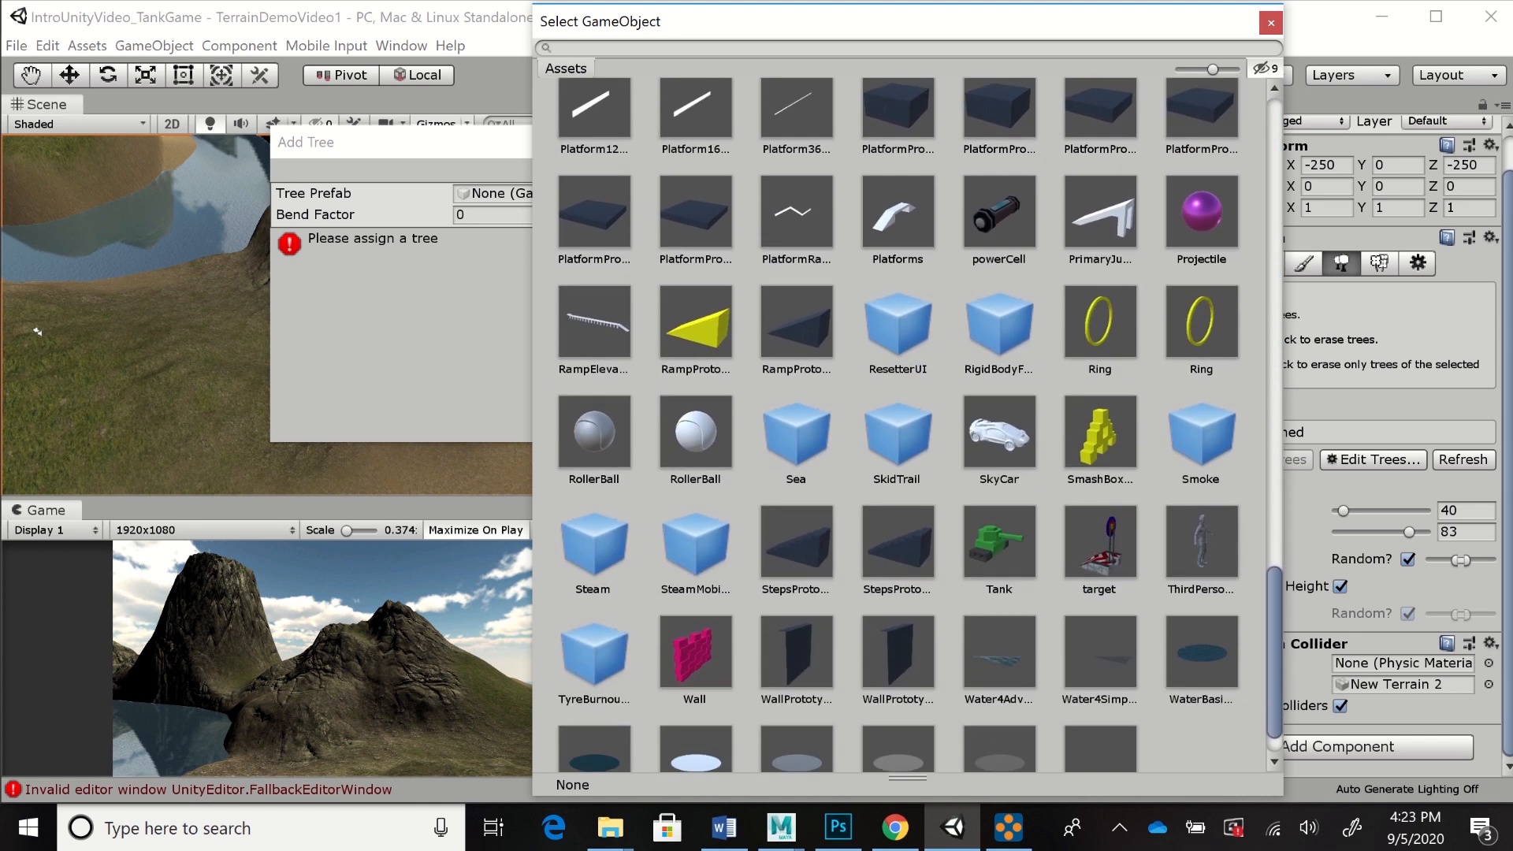
scroll(906, 425, "up", 20)
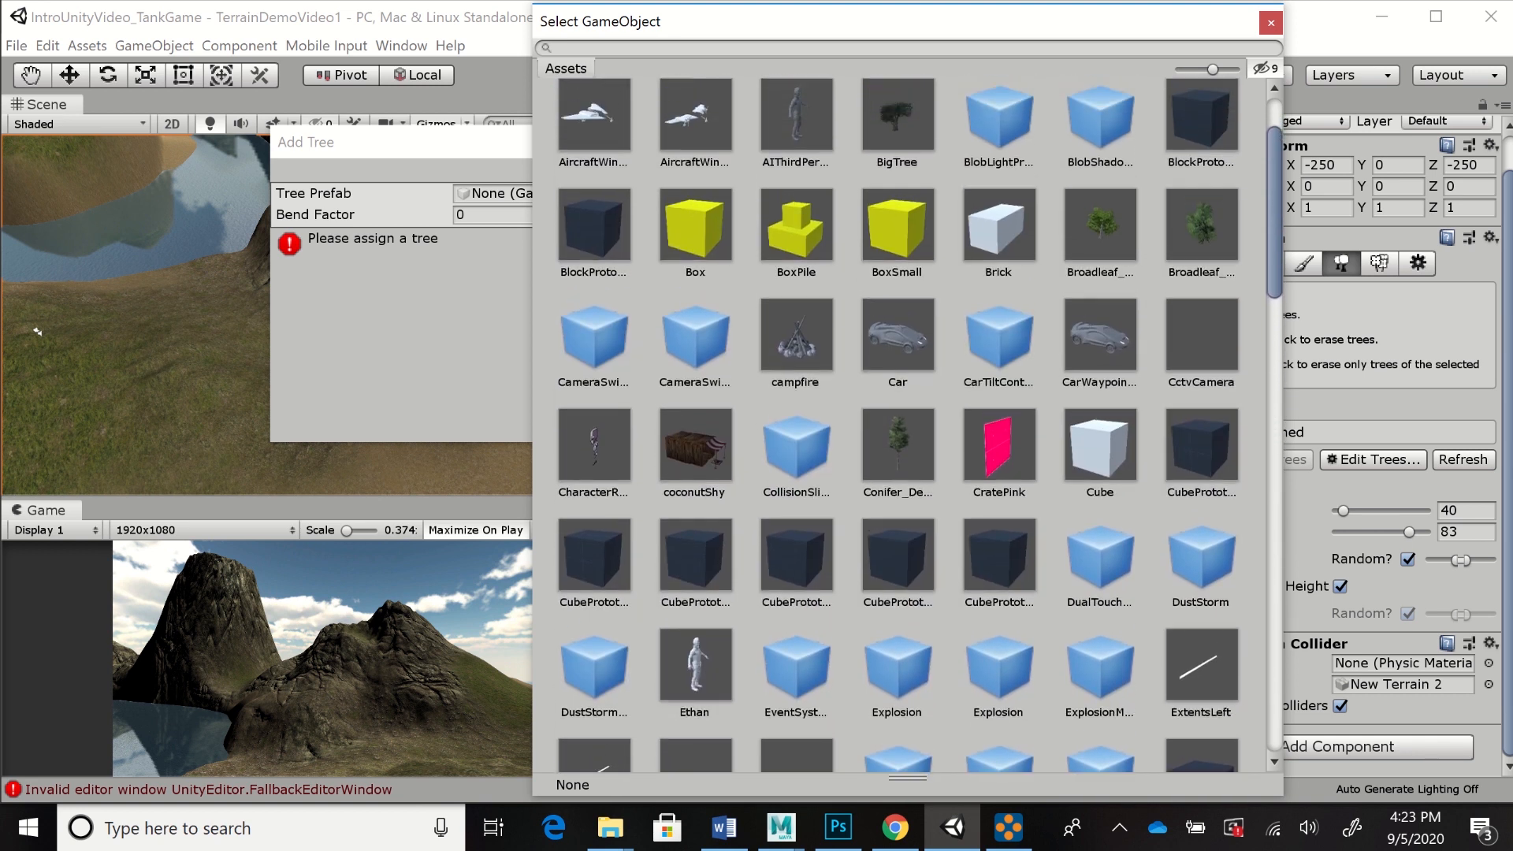
scroll(899, 425, "down", 1)
scroll(907, 426, "down", 15)
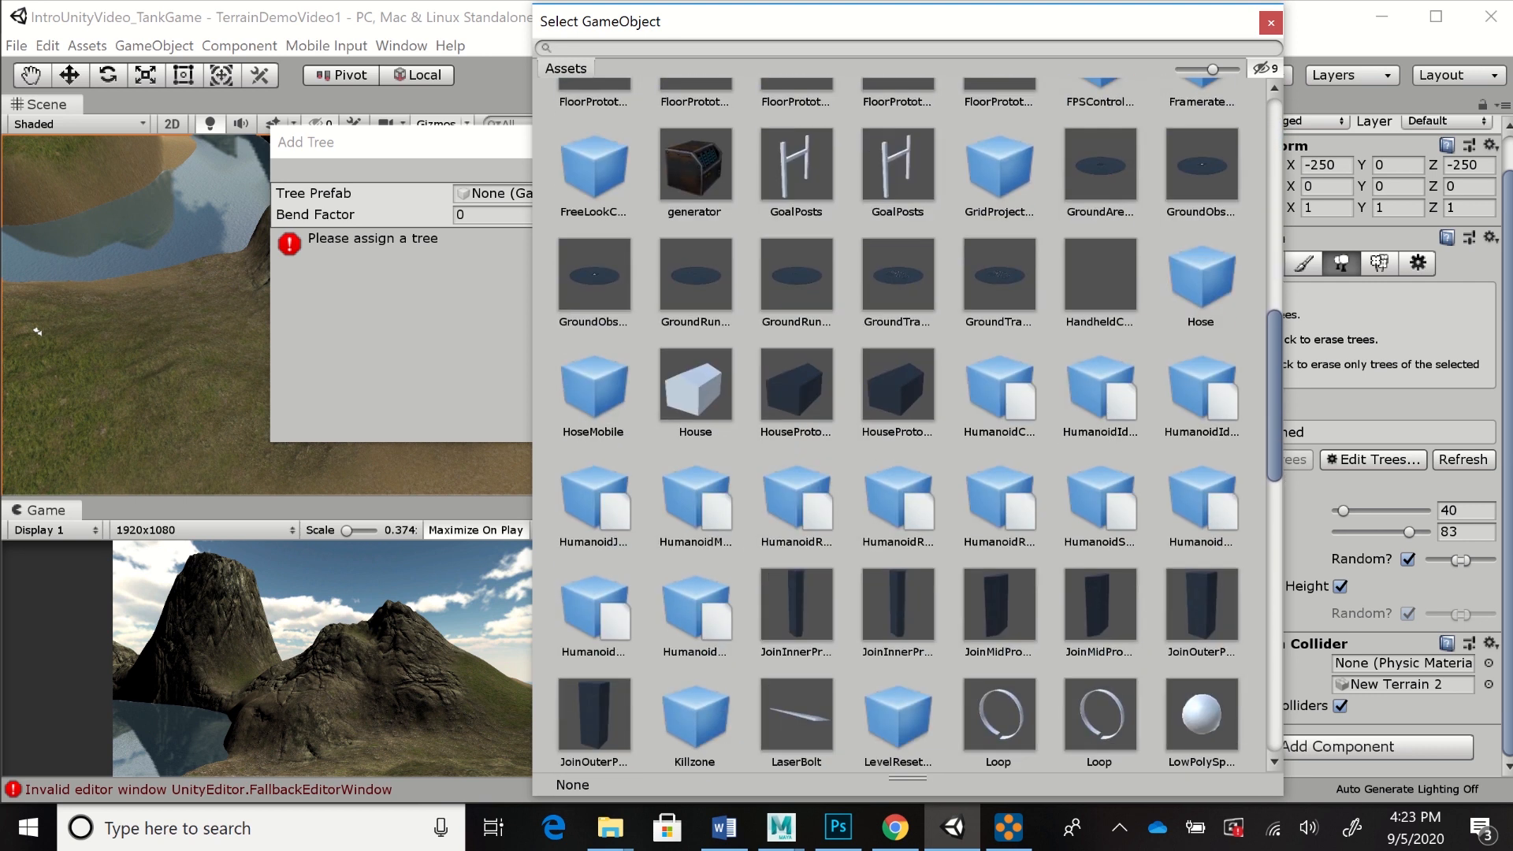
scroll(908, 426, "down", 5)
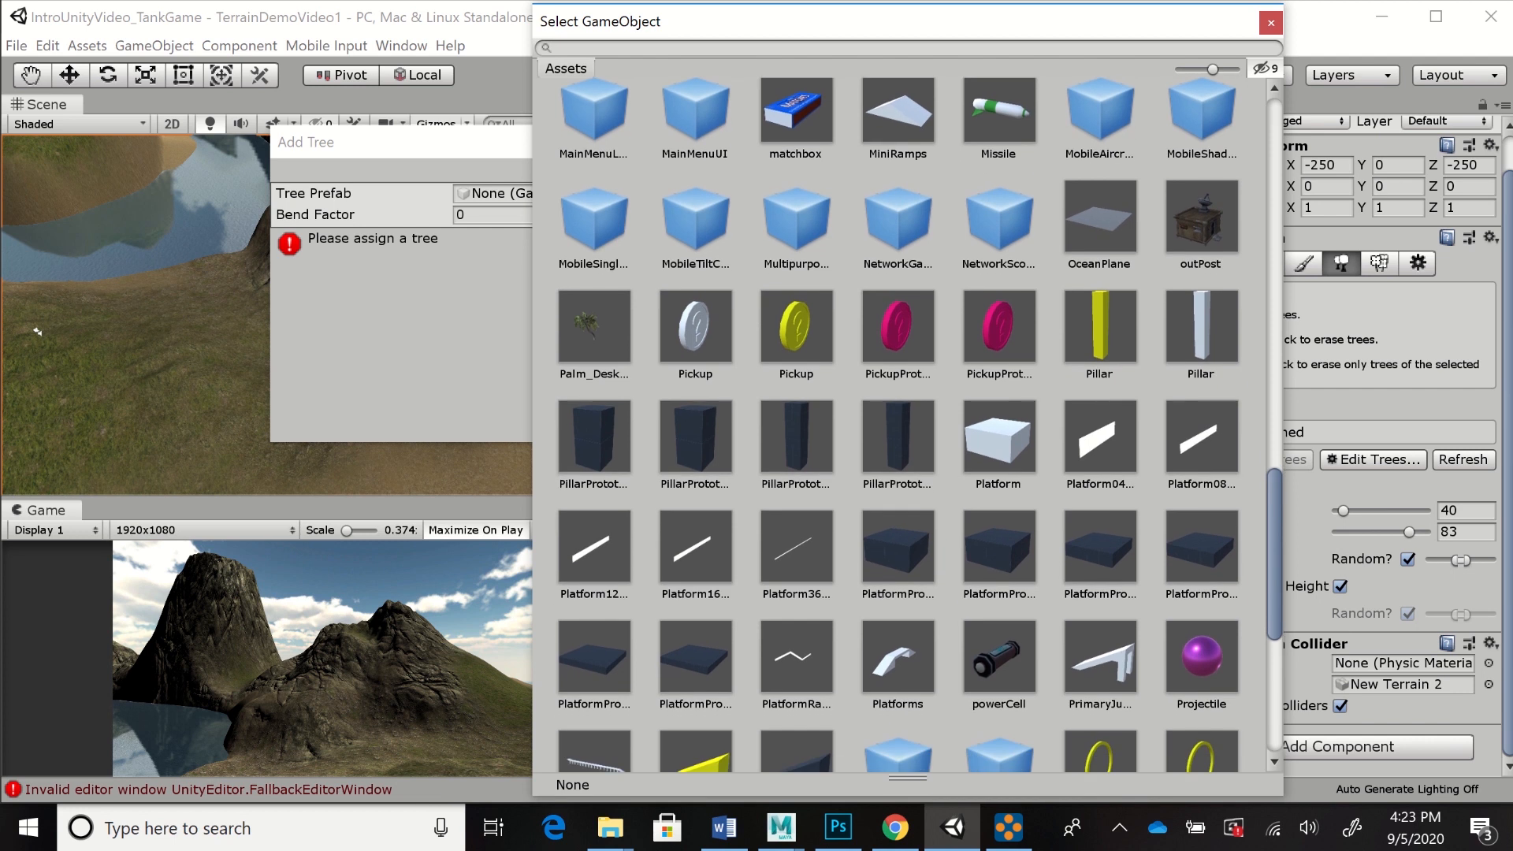
double_click(594, 326)
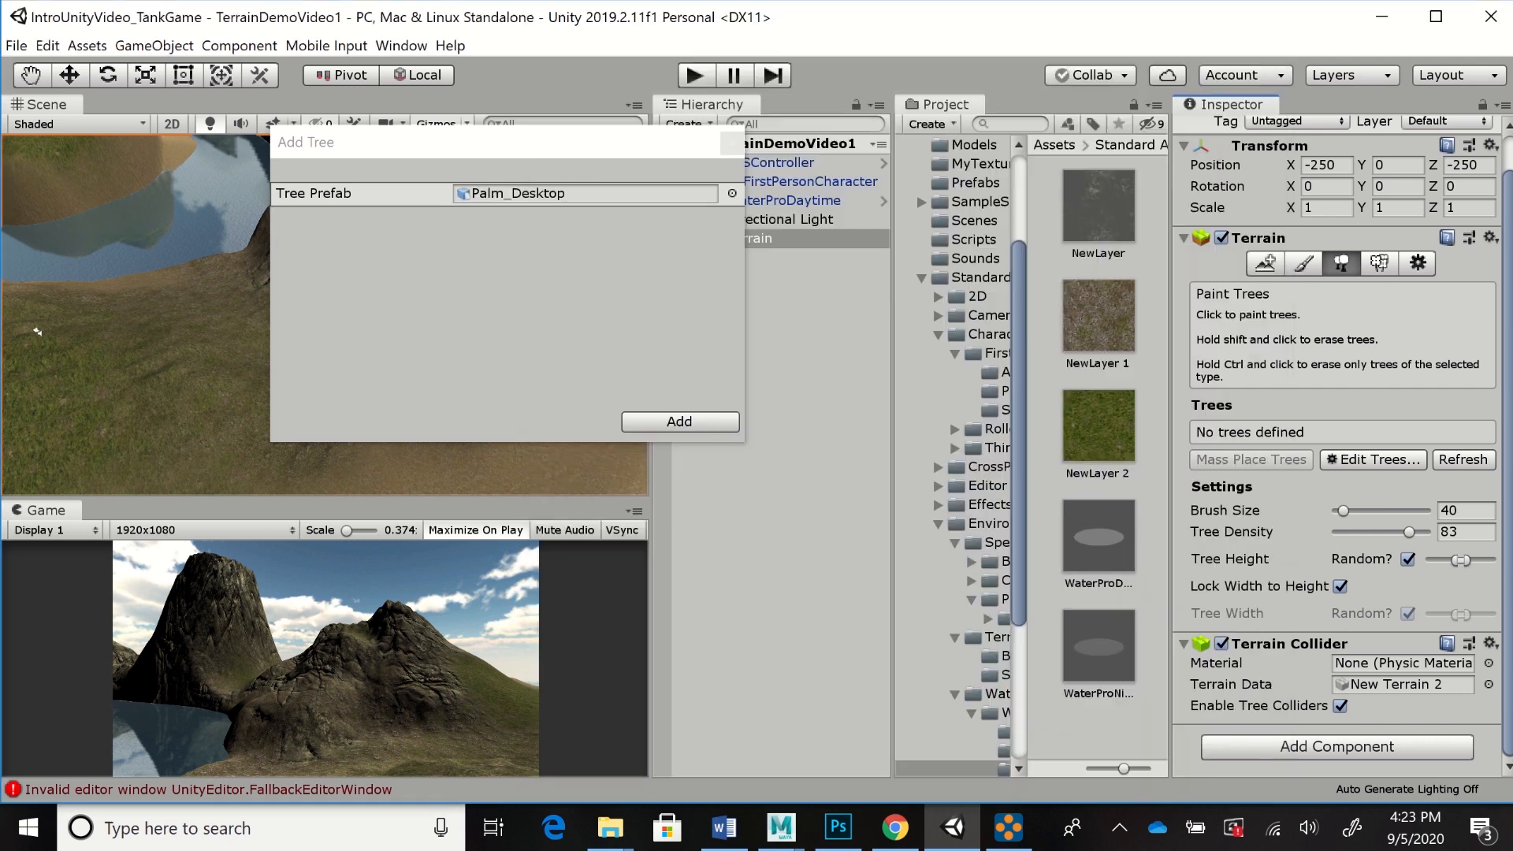
left_click(679, 421)
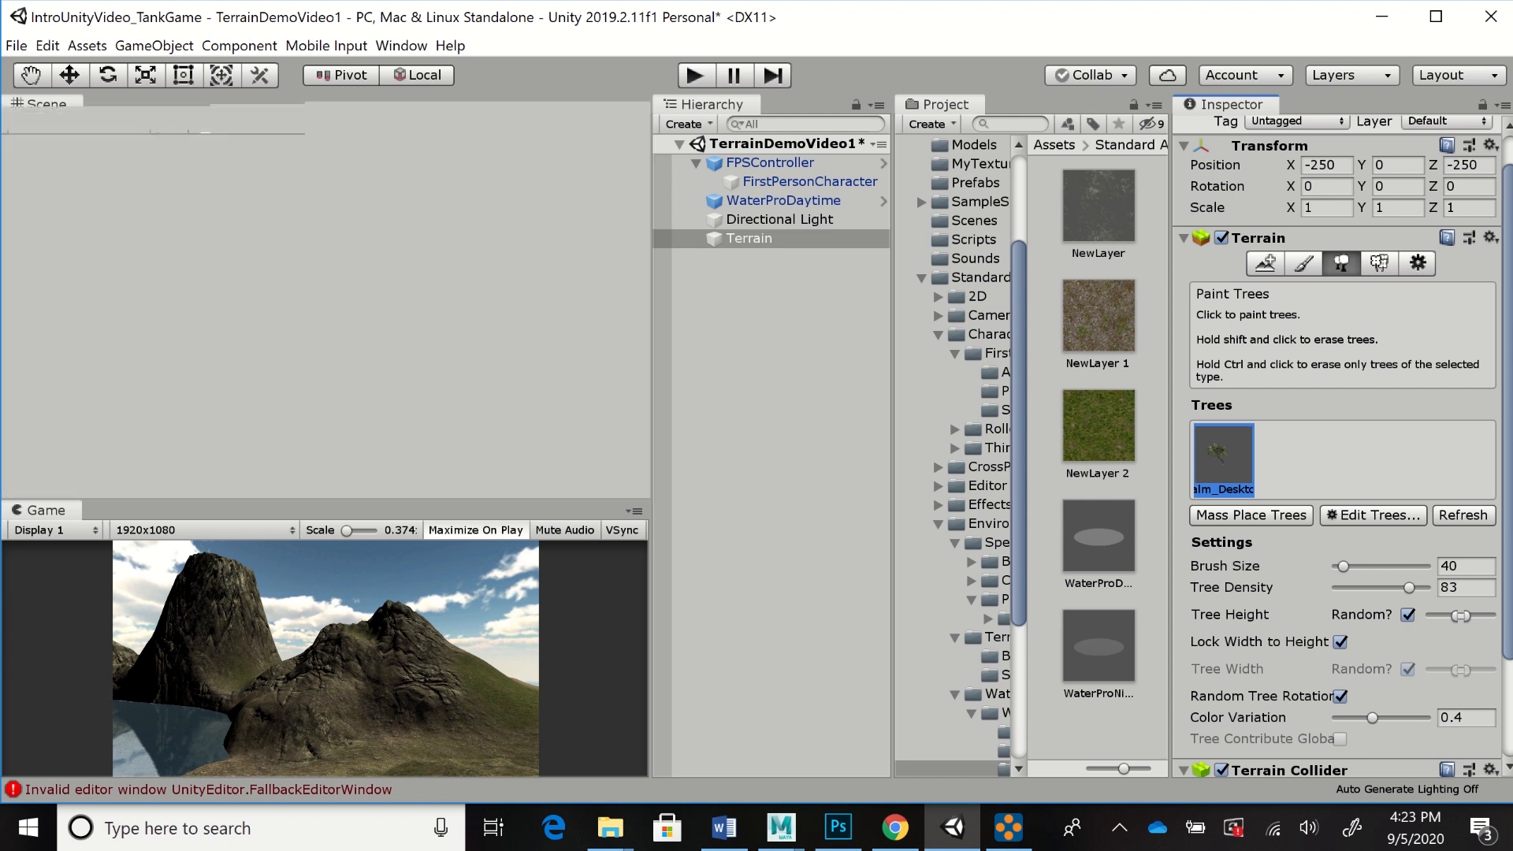
Set the tree density to 26, widen the random tree height range and paint palms on the grassy patch at the cliff's foot
scroll(401, 334, "down", 3)
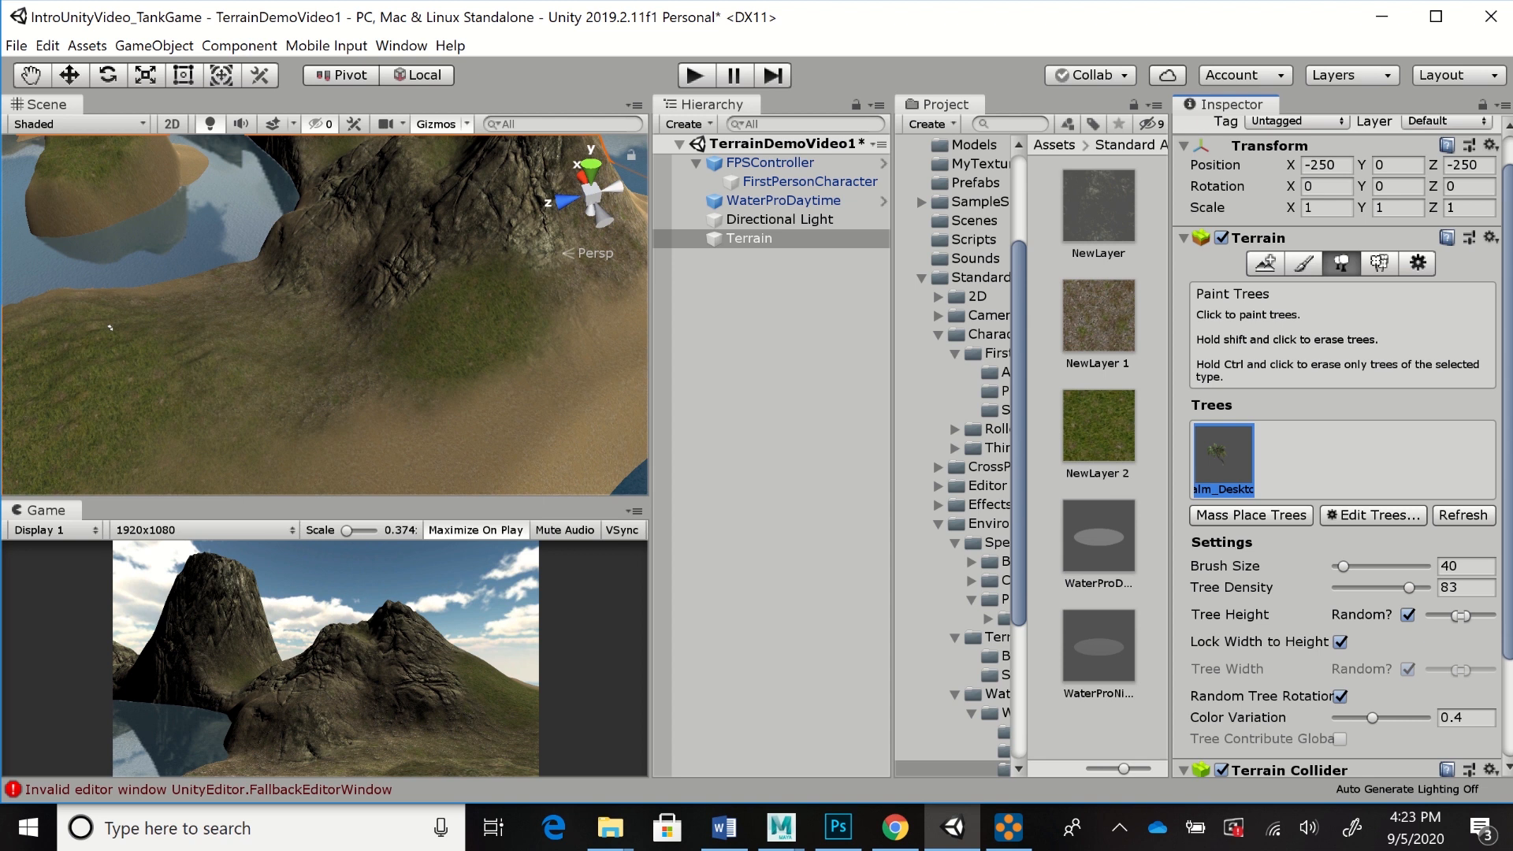
left_click_drag(1409, 587, 1352, 587)
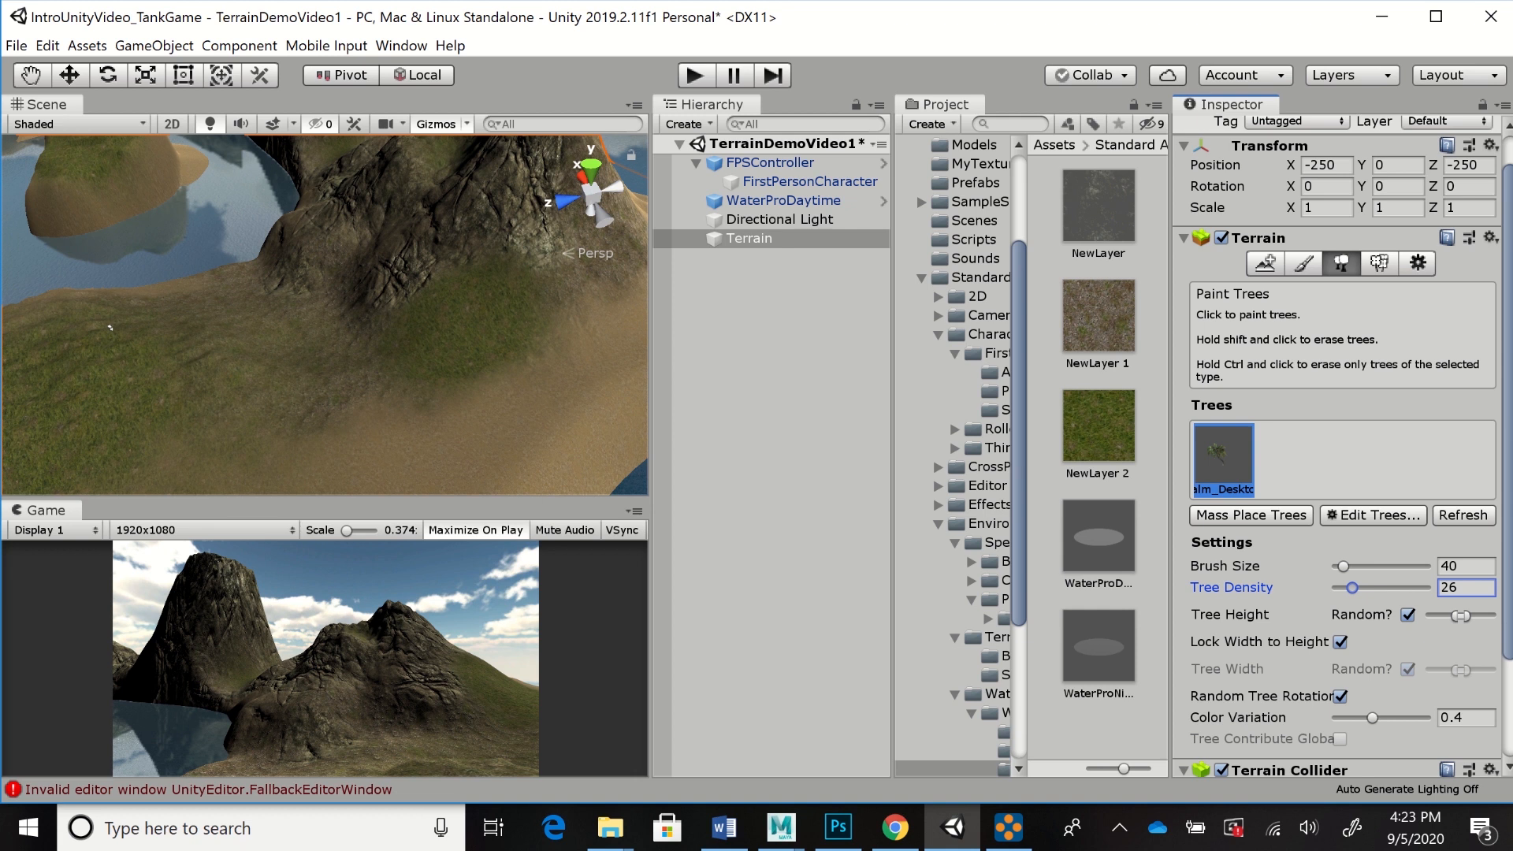
scroll(1339, 441, "down", 3)
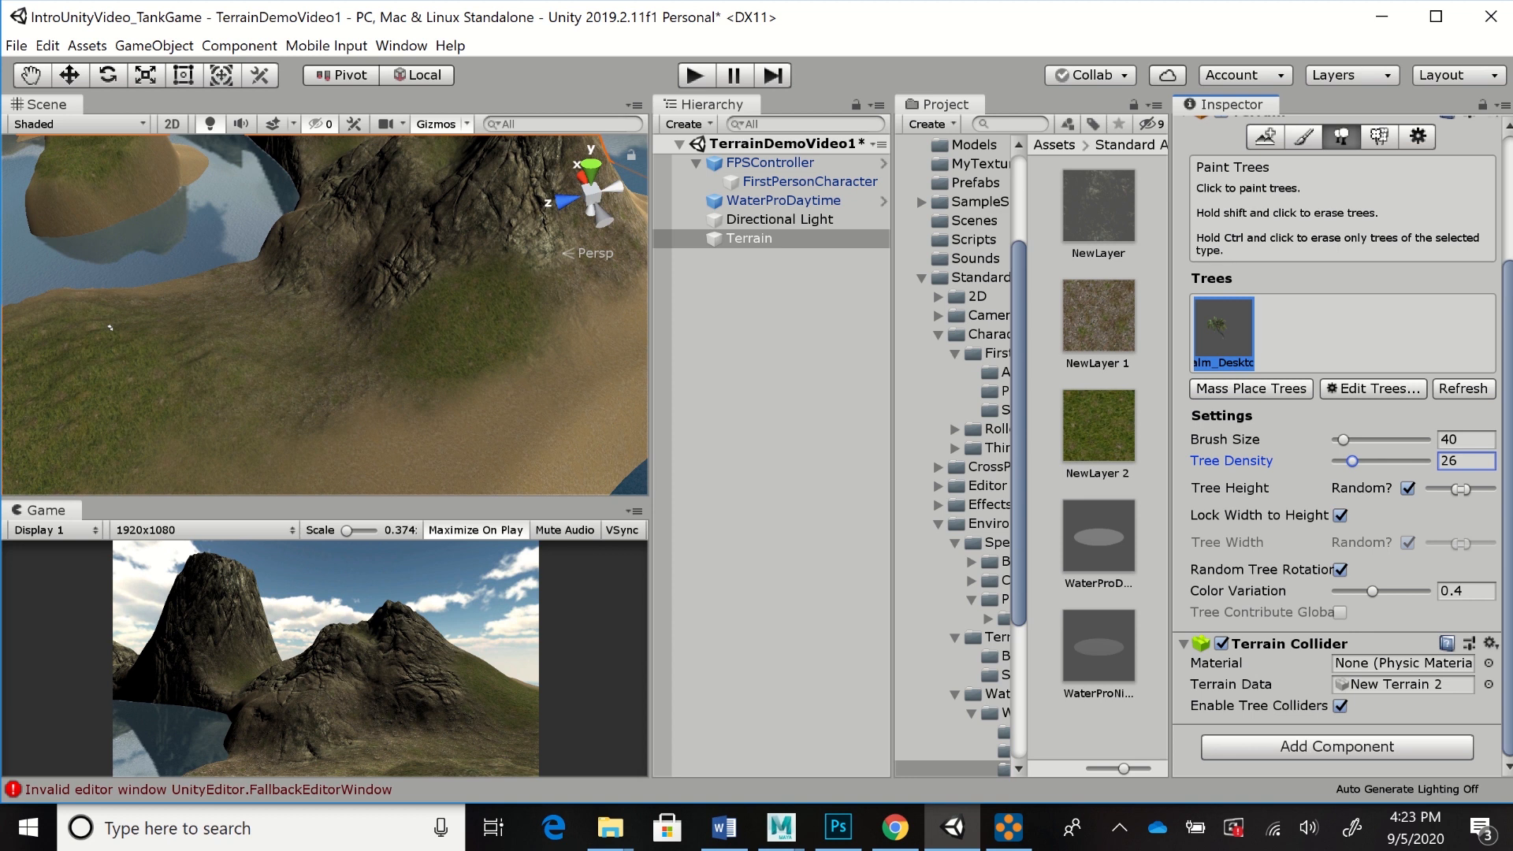
mouse_move(1467, 489)
left_mouse_down()
mouse_move(1444, 490)
mouse_move(1473, 489)
left_mouse_up()
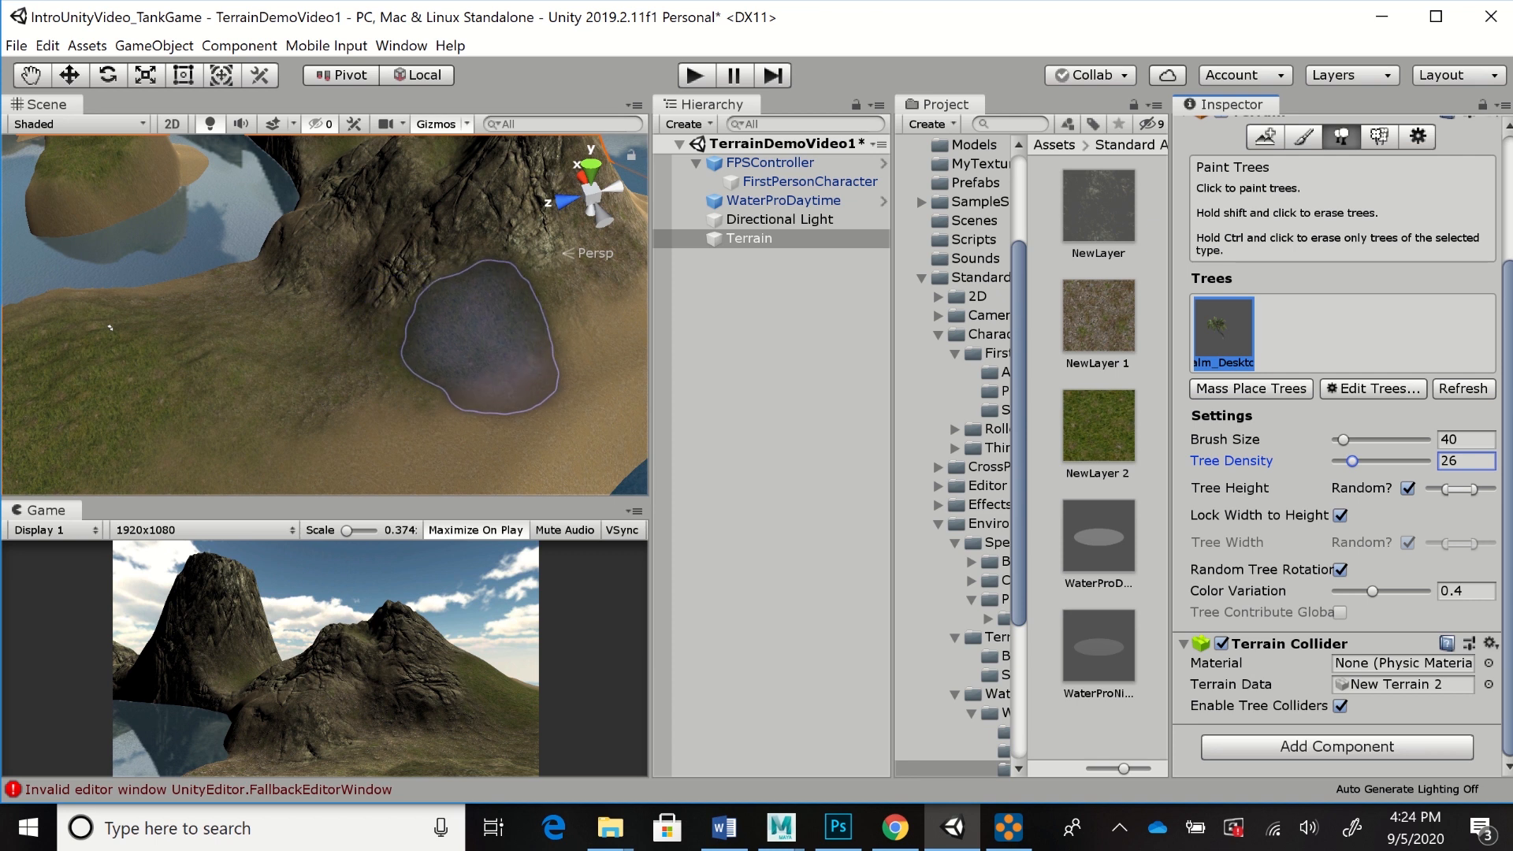
left_click(472, 336)
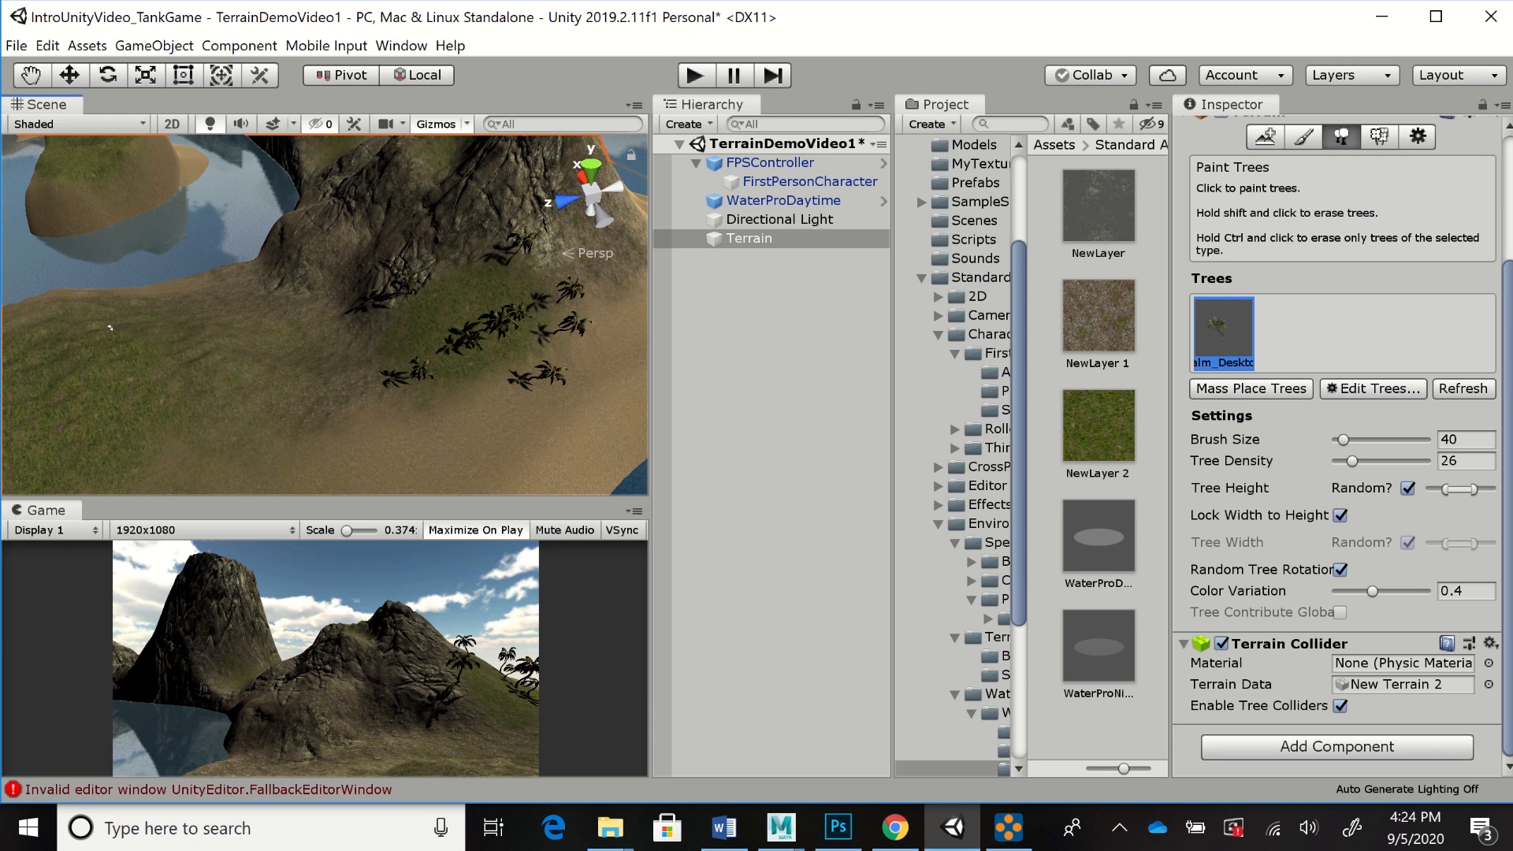
Paint palms on the ground beside the cliff at tree density 19, and over the grassy area by the water at density 15
left_click_drag(1352, 462, 1345, 461)
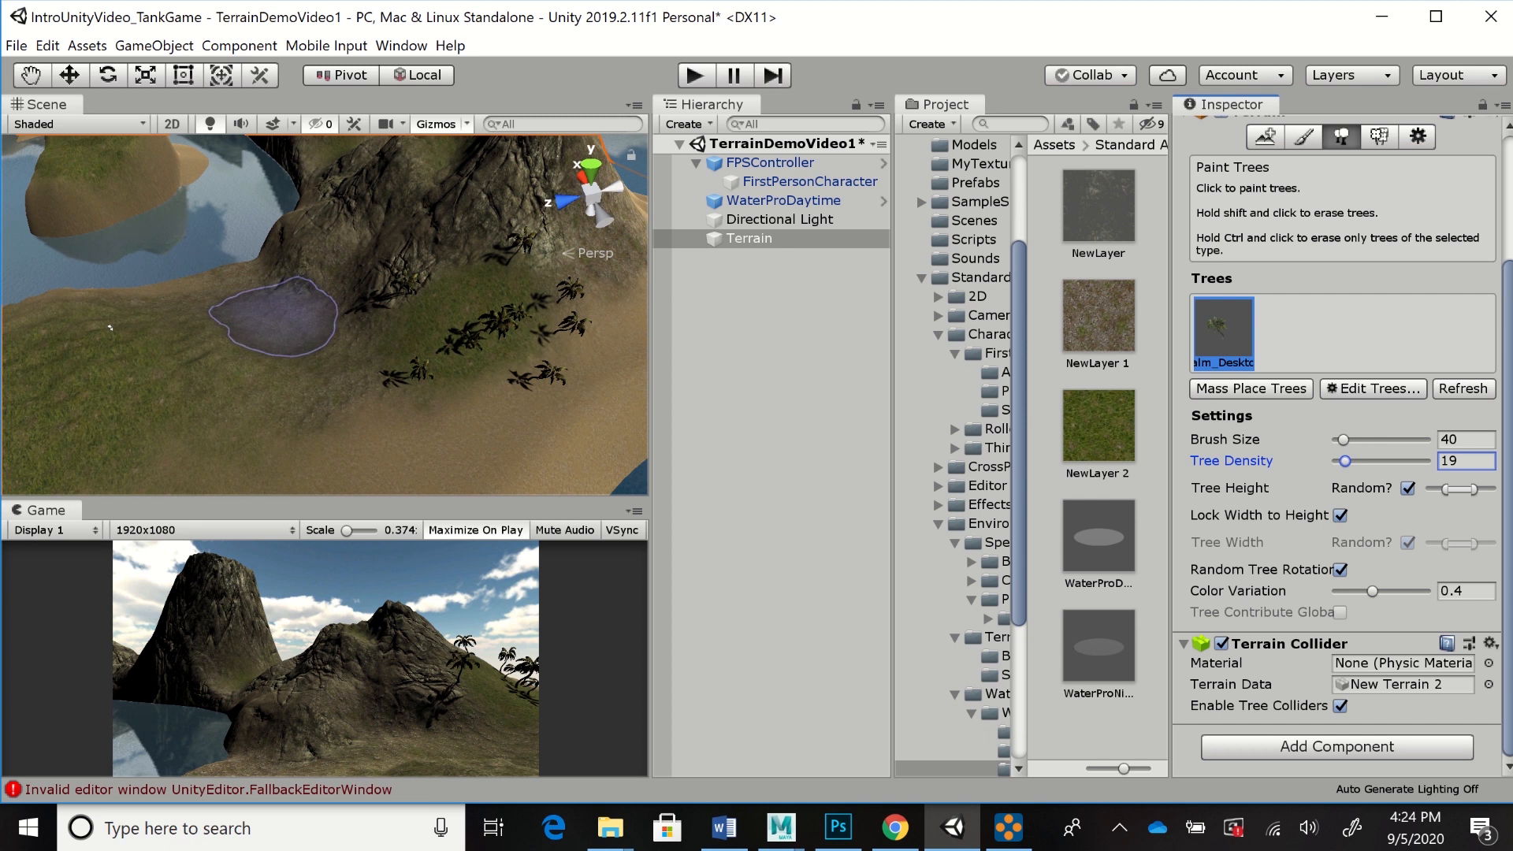
left_click(268, 311)
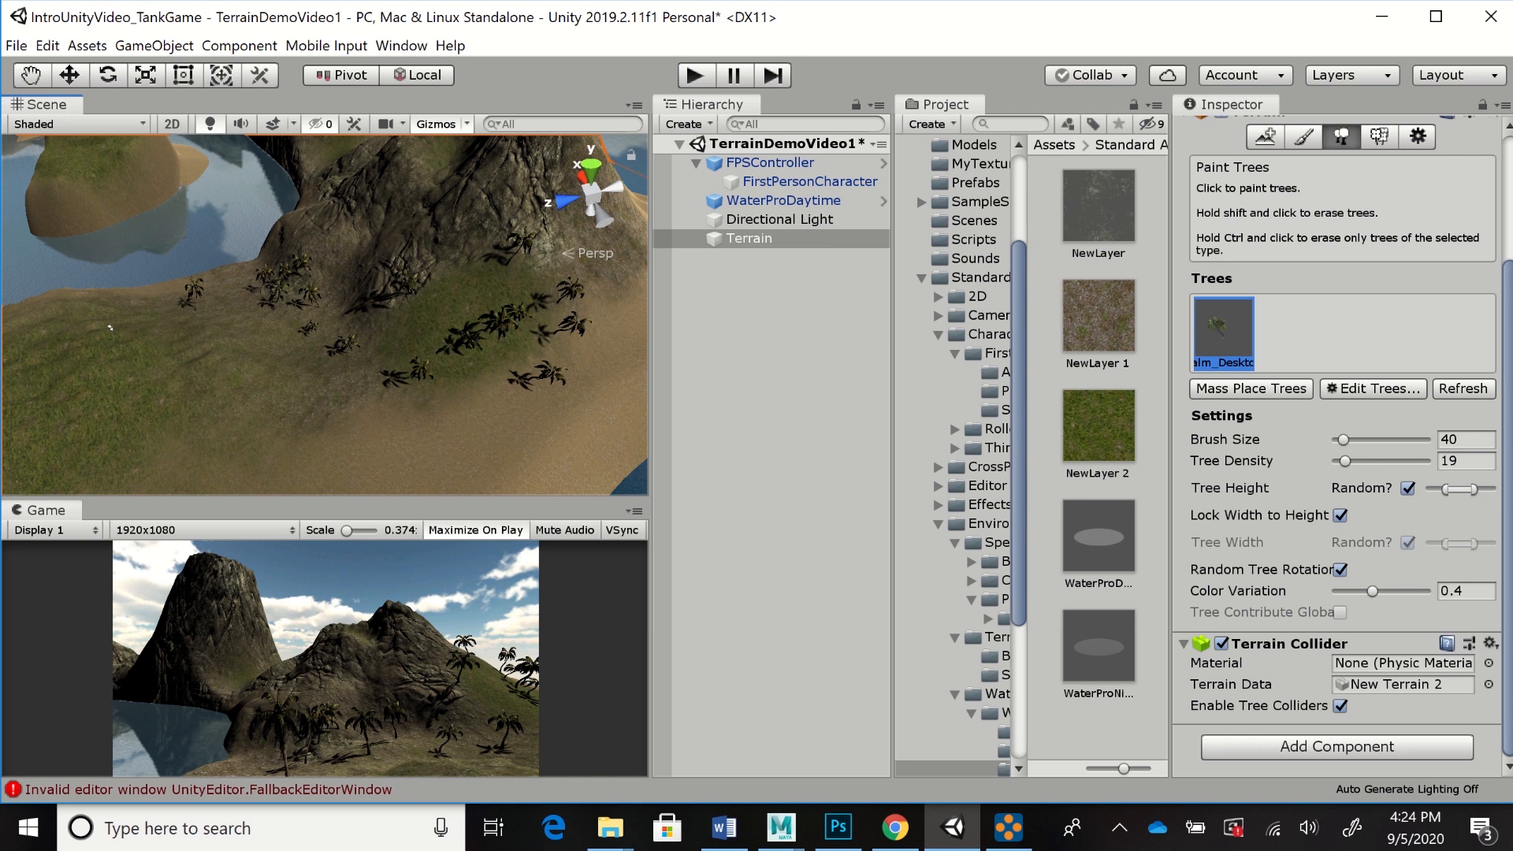
left_click_drag(1345, 461, 1344, 462)
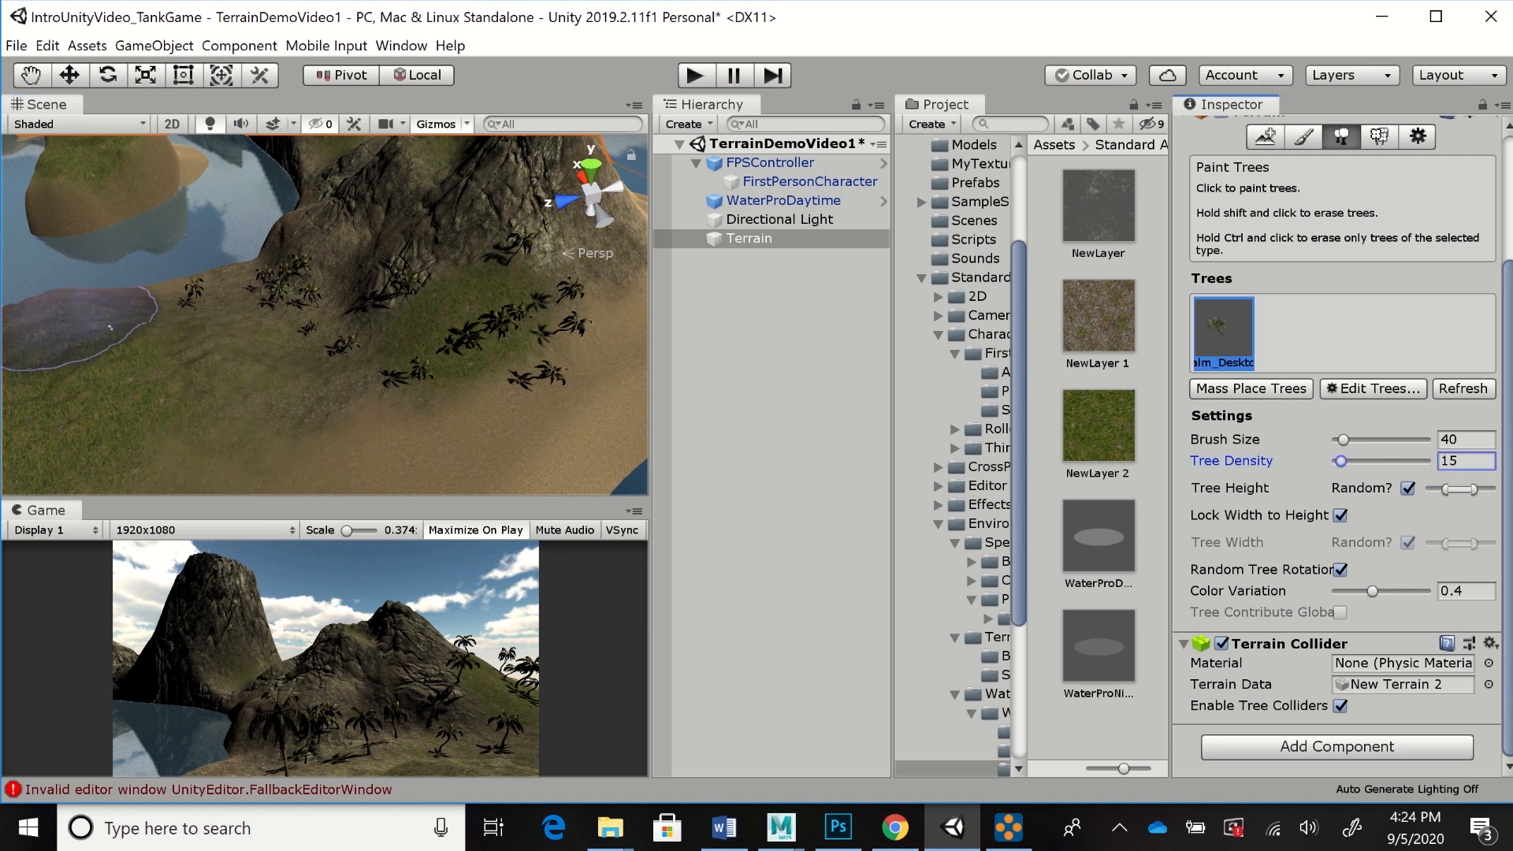
left_click(110, 328)
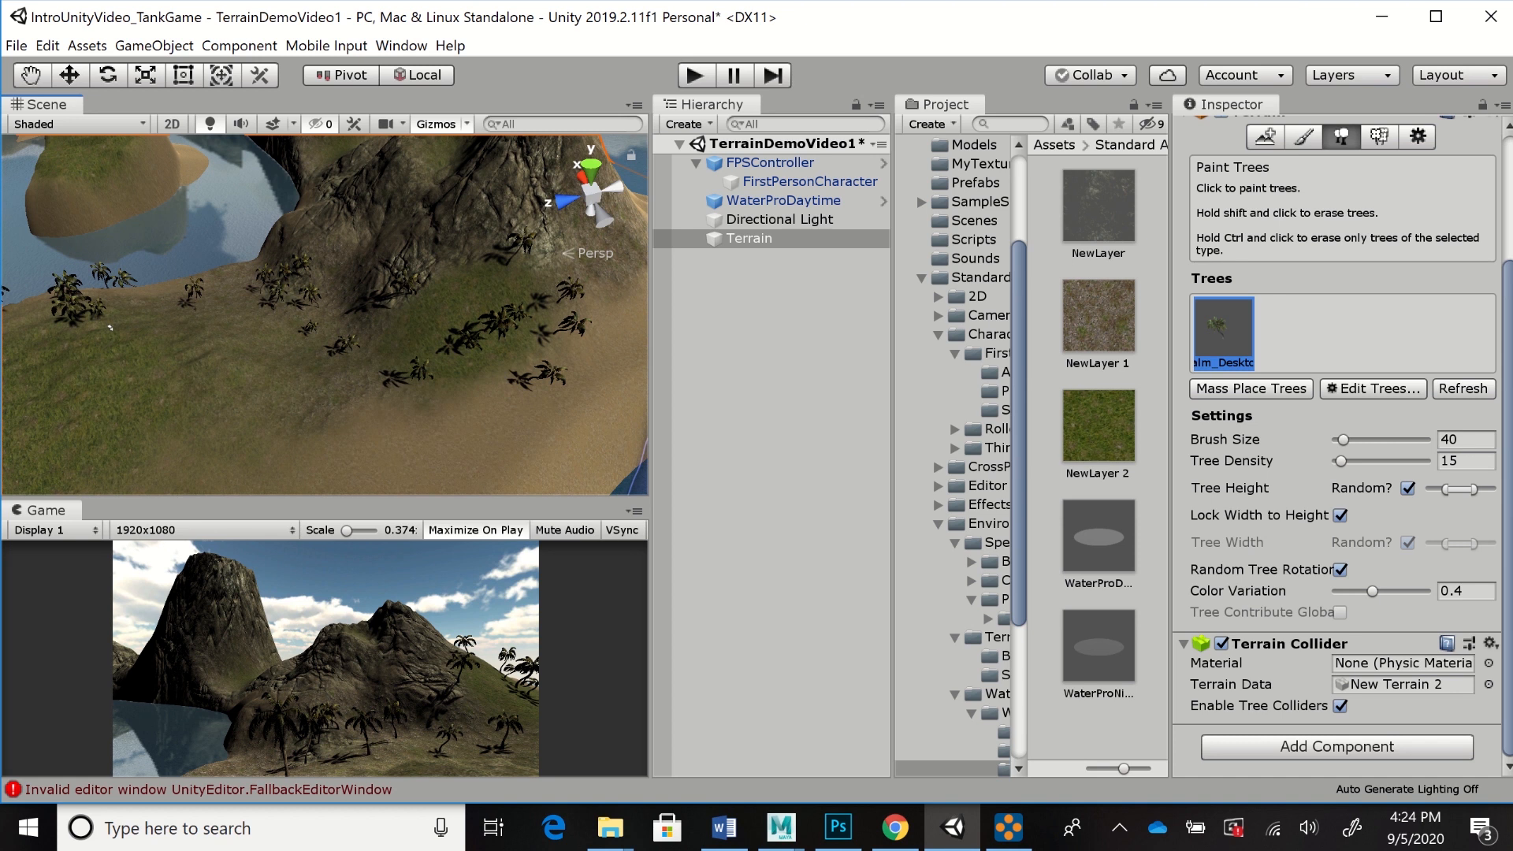
left_click(158, 418)
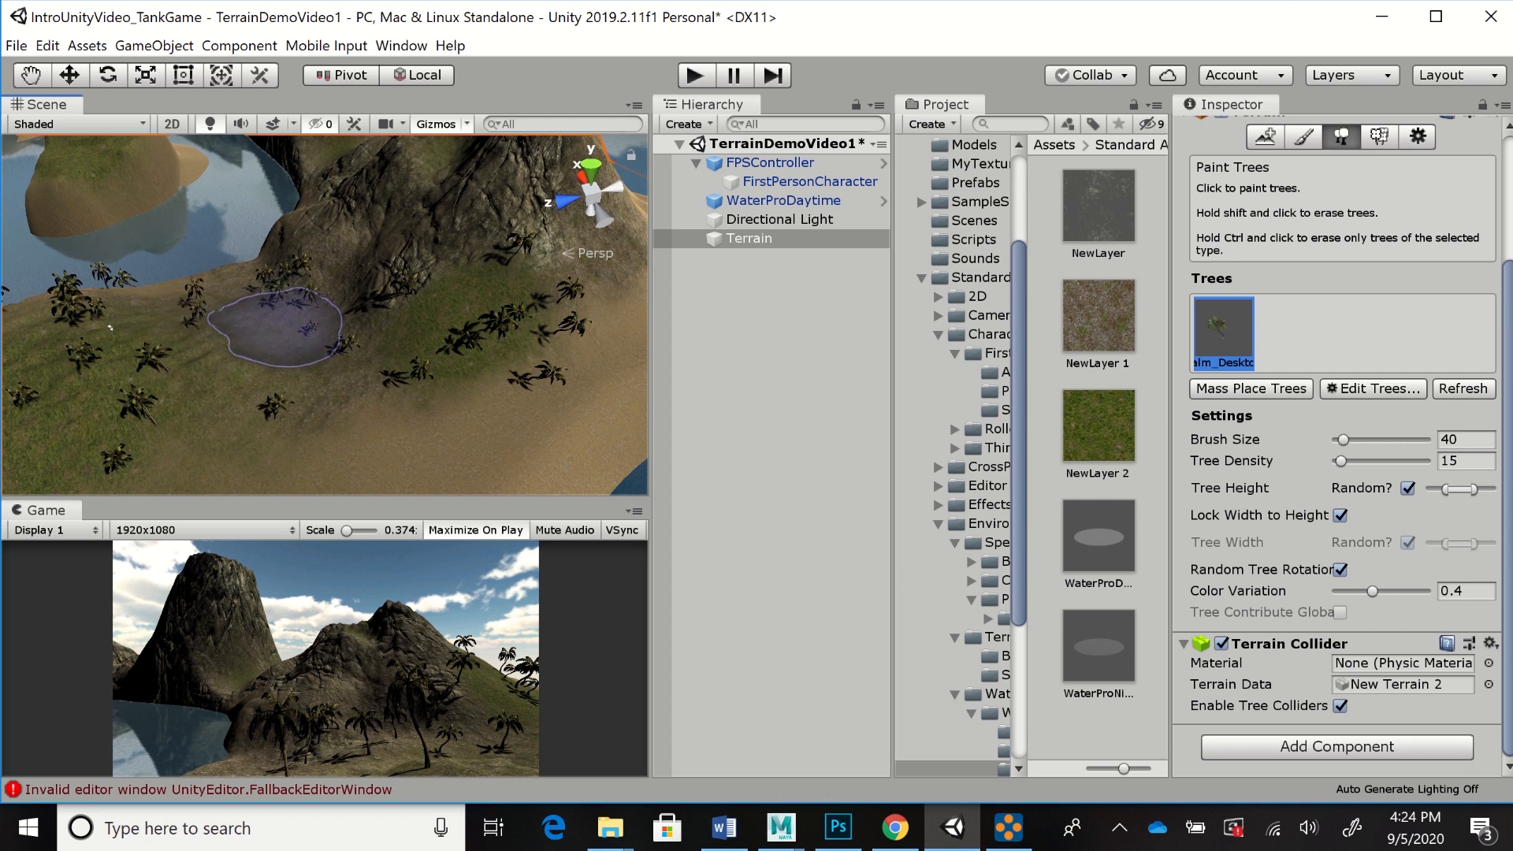
Set the brush size to 20 and erase single palms near the cliff's foot and in the grassy area by the water
left_click(268, 319, "shift")
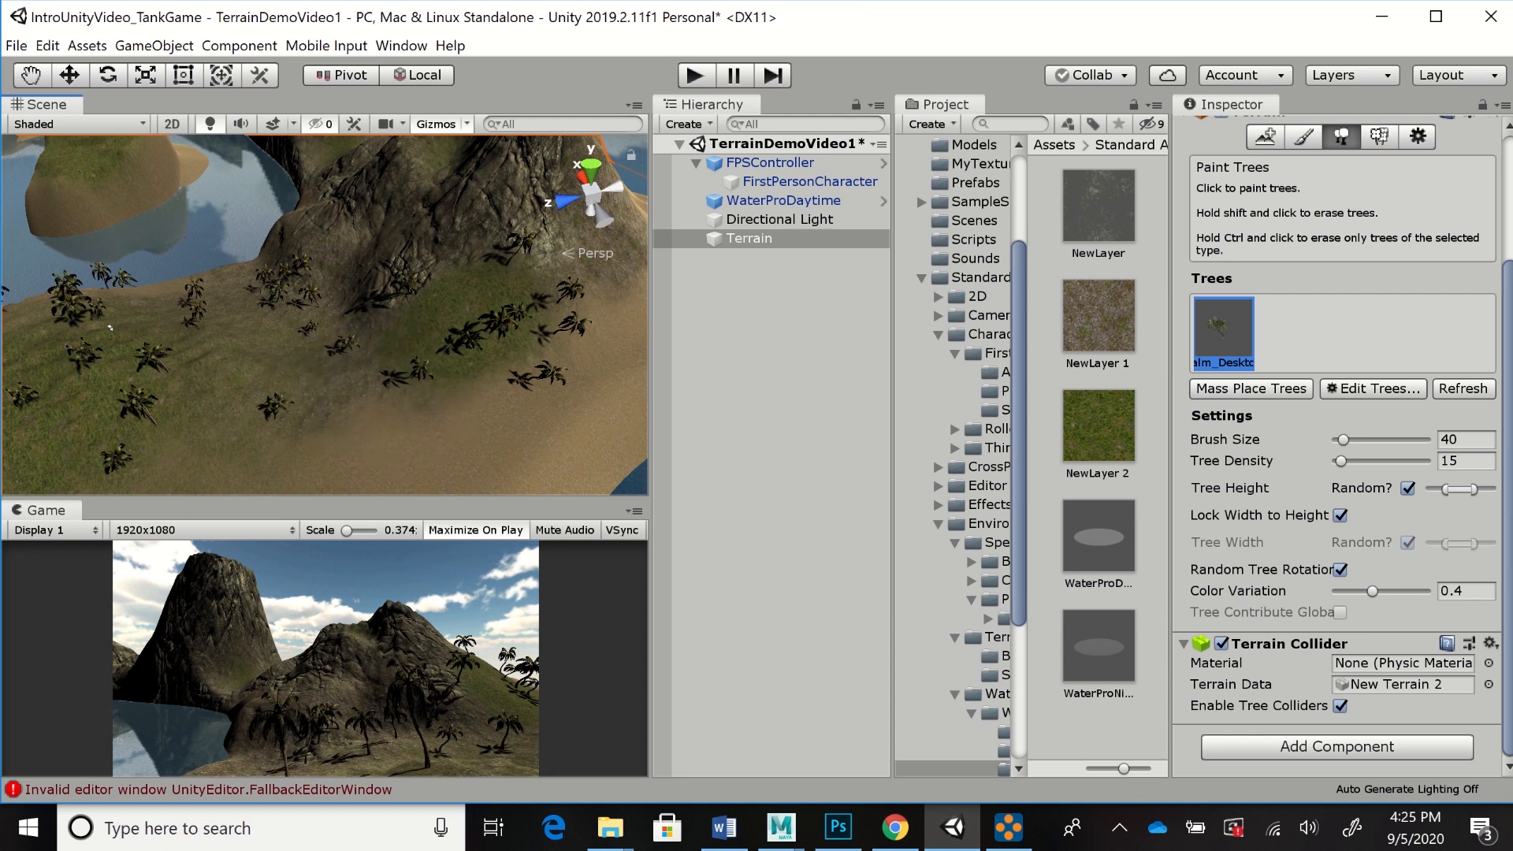
left_click_drag(1343, 440, 1340, 439)
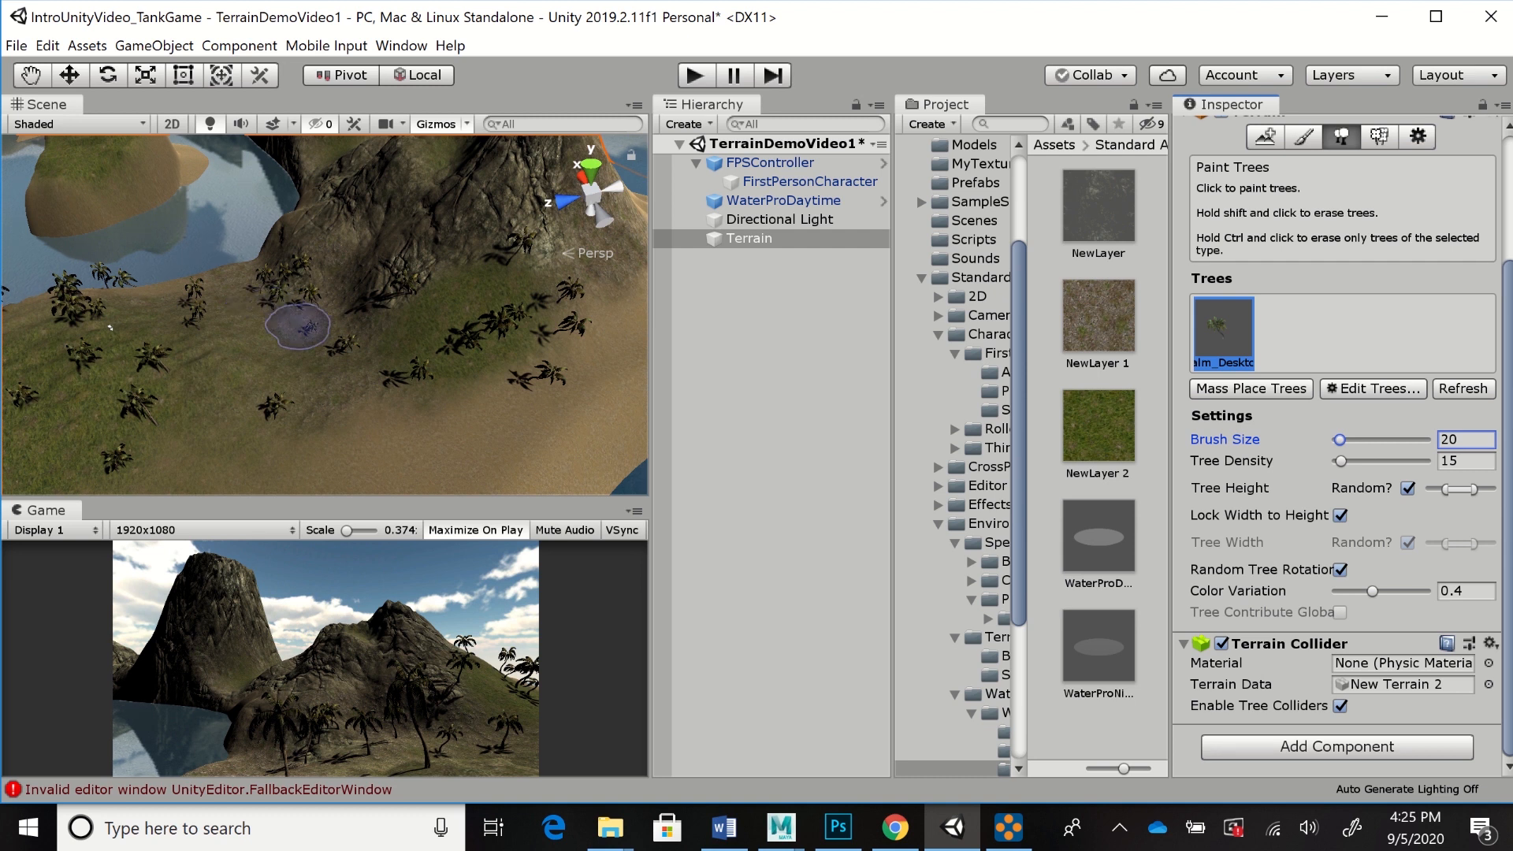
left_click(304, 331, "shift")
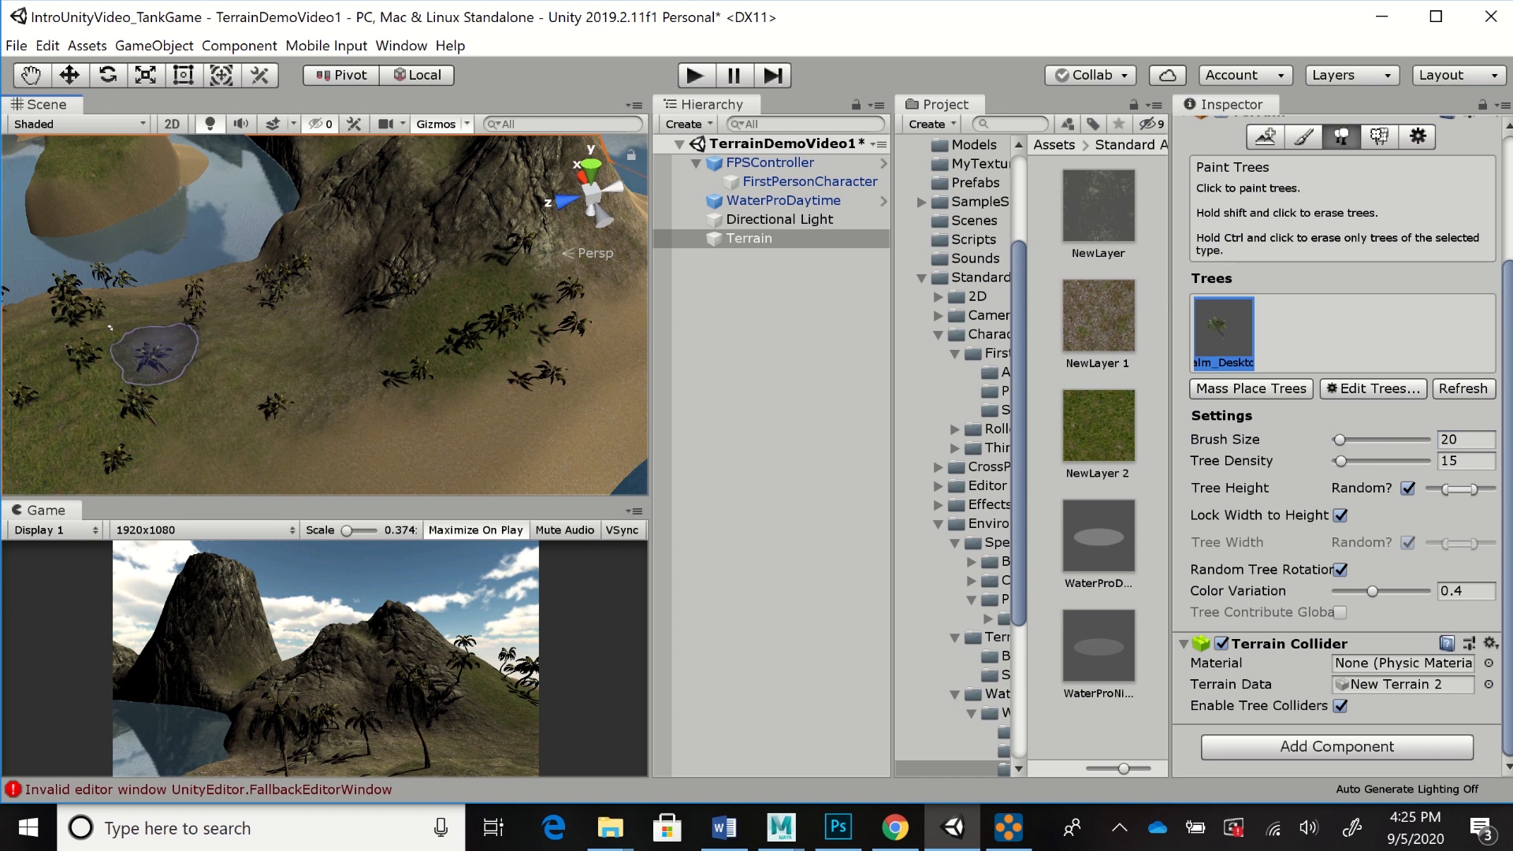
left_click(162, 346, "shift")
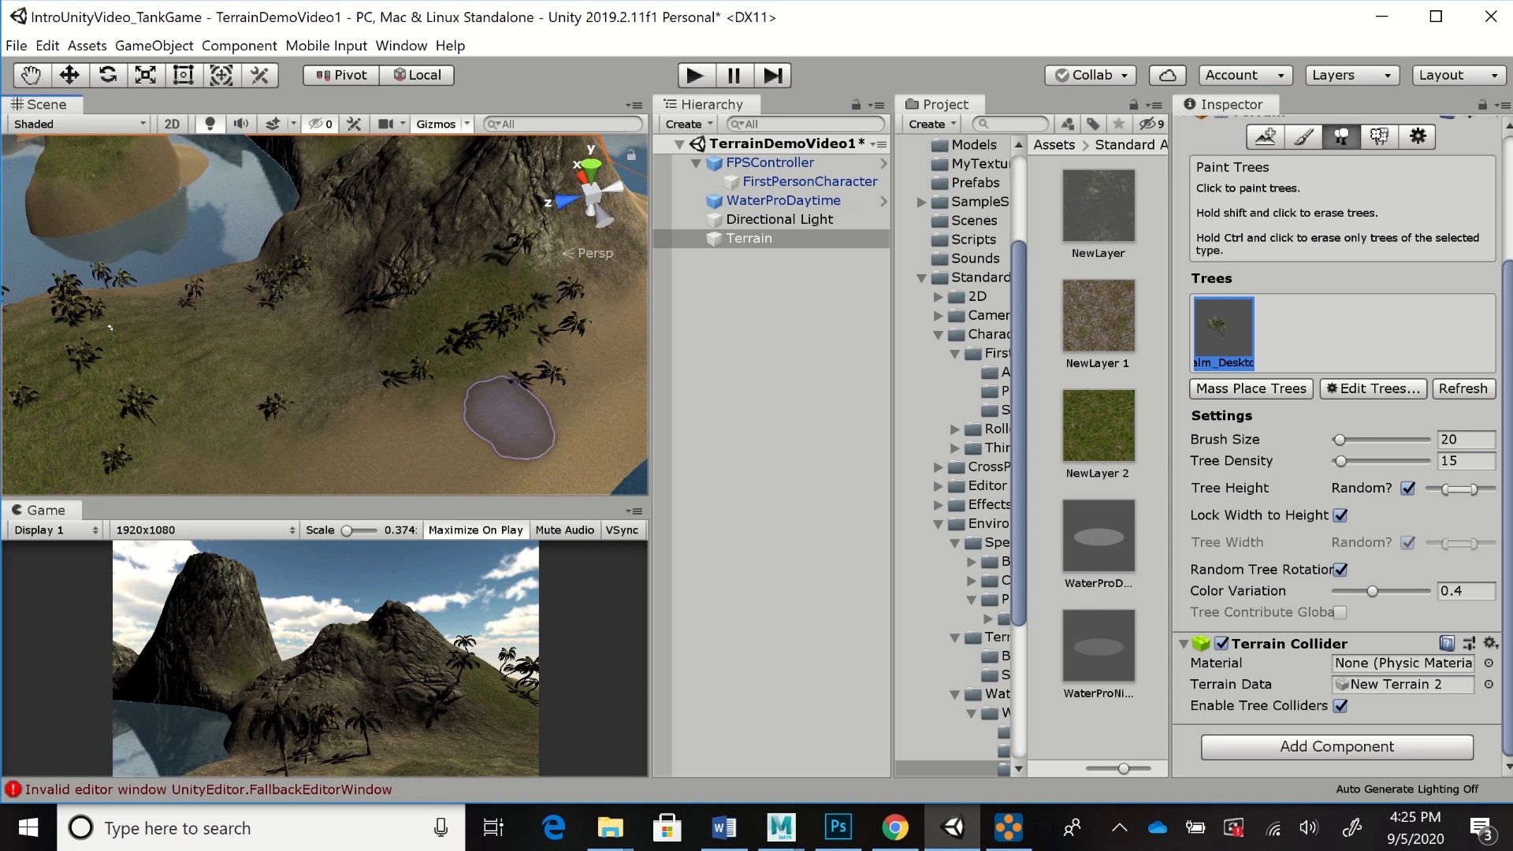
Run the game to check the painted palm trees, and stop it
key("ctrl+p")
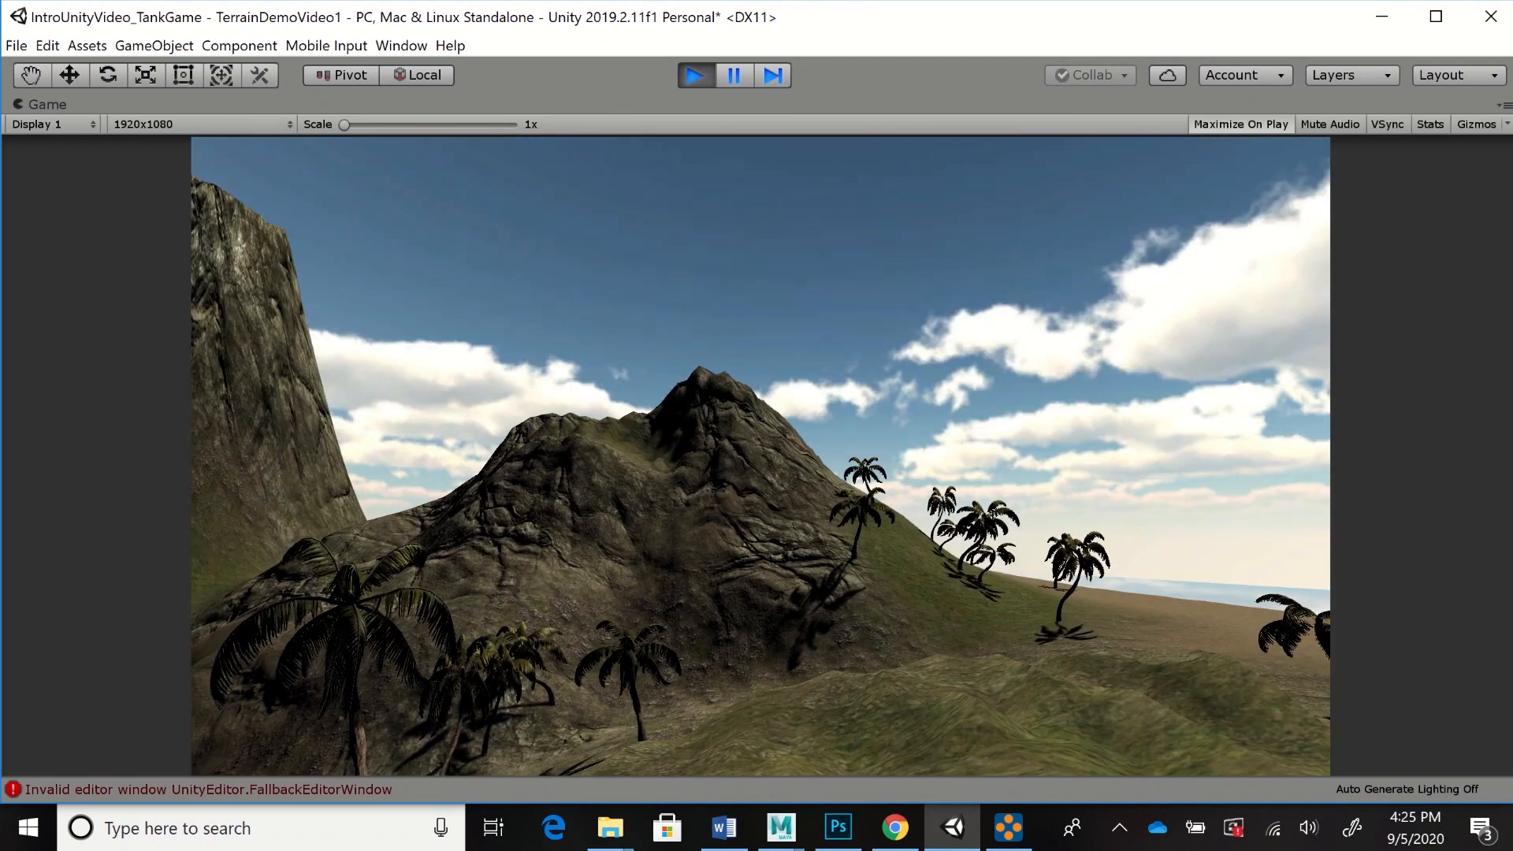
key("ctrl+p")
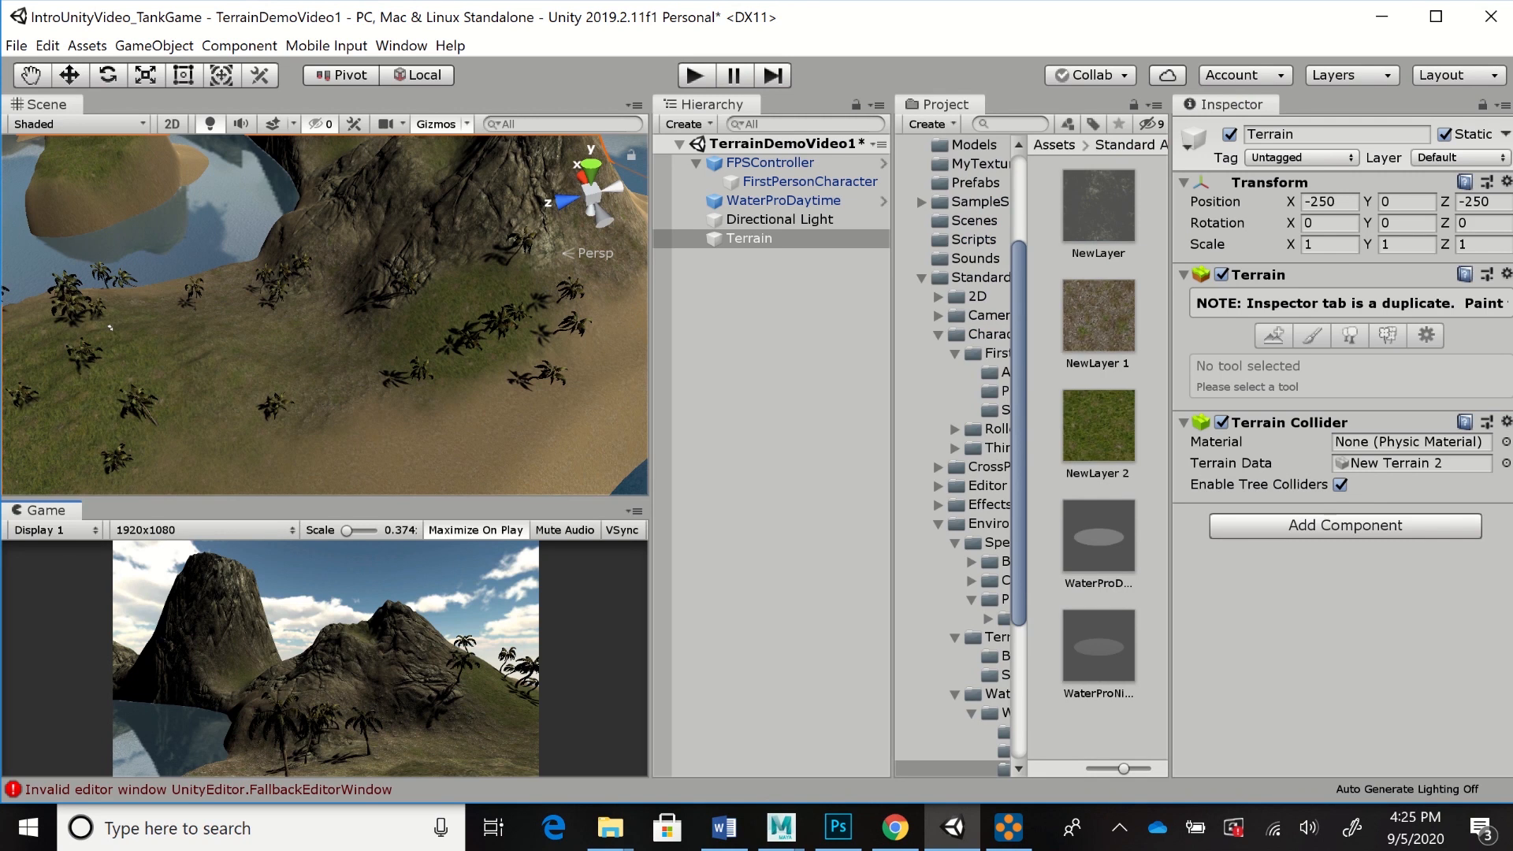
Add the Conifer_Desktop prefab to the terrain's paintable trees
left_click(780, 220)
left_click(750, 239)
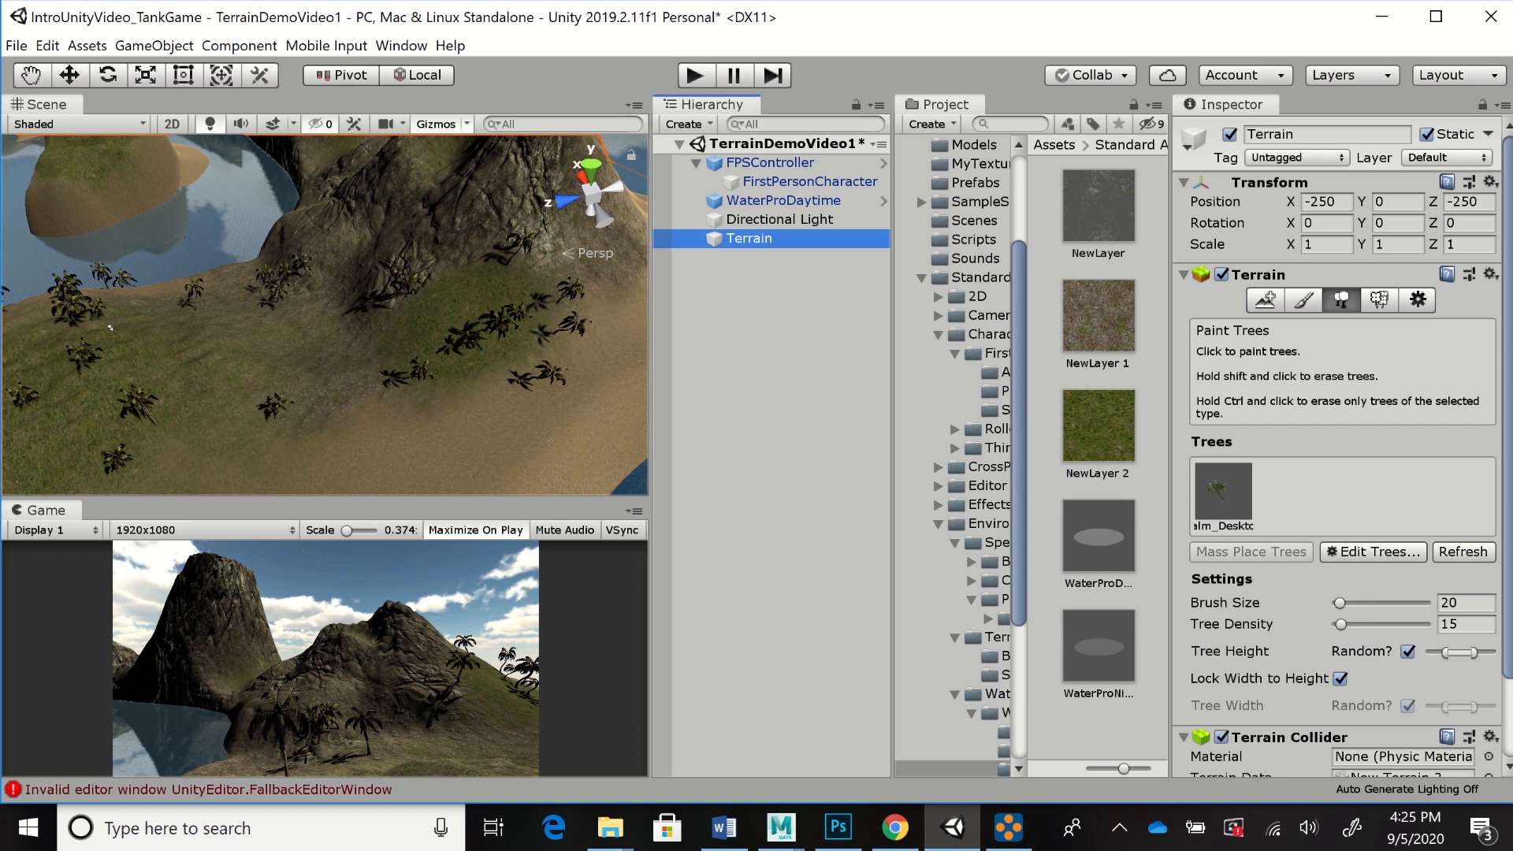
scroll(1340, 442, "down", 3)
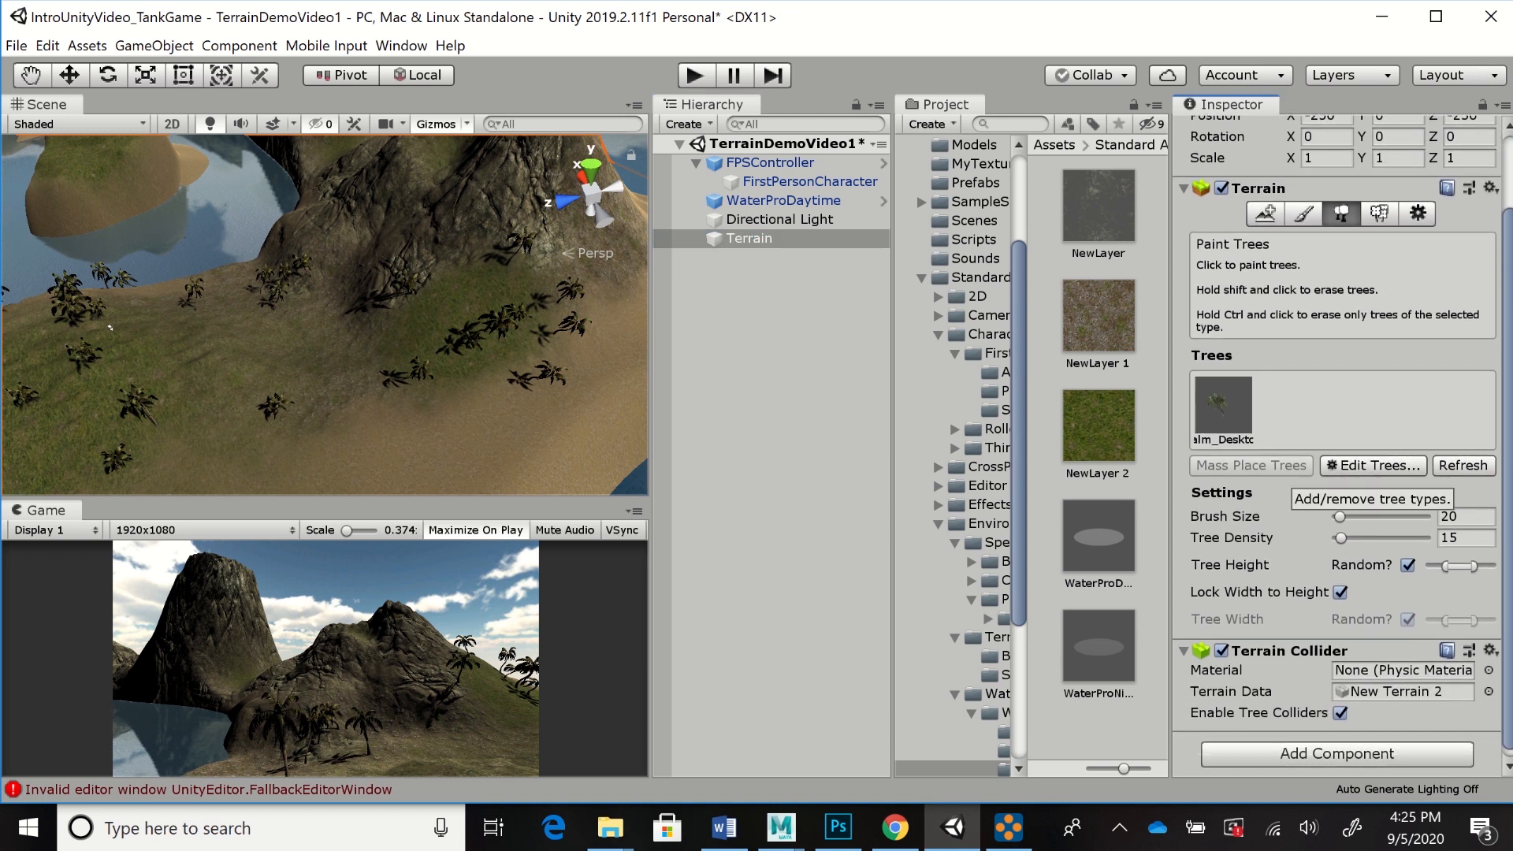
left_click(1339, 465)
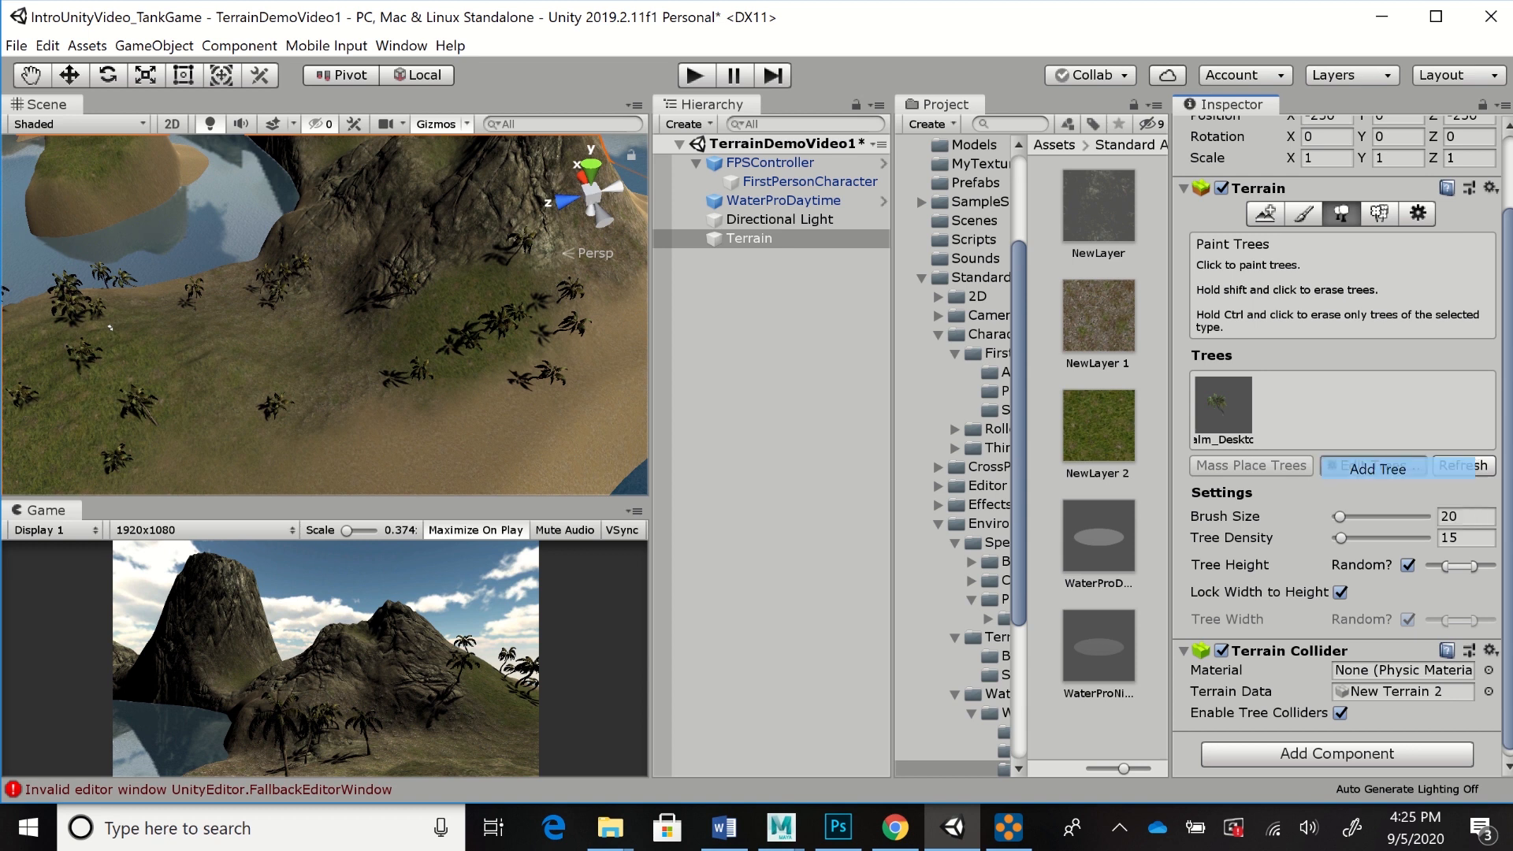
left_click(1377, 469)
left_click(732, 193)
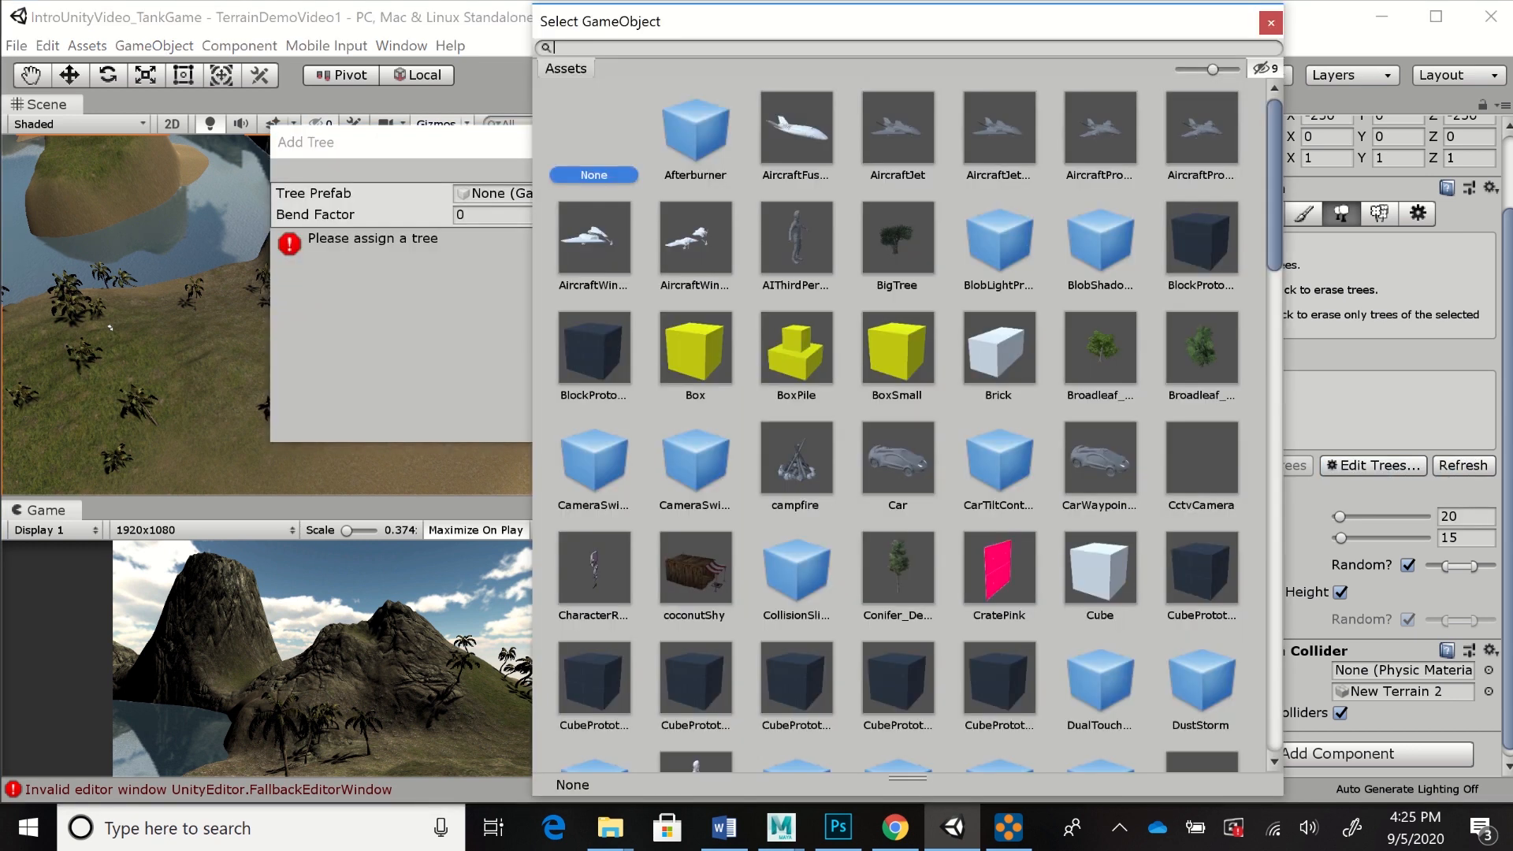
double_click(897, 564)
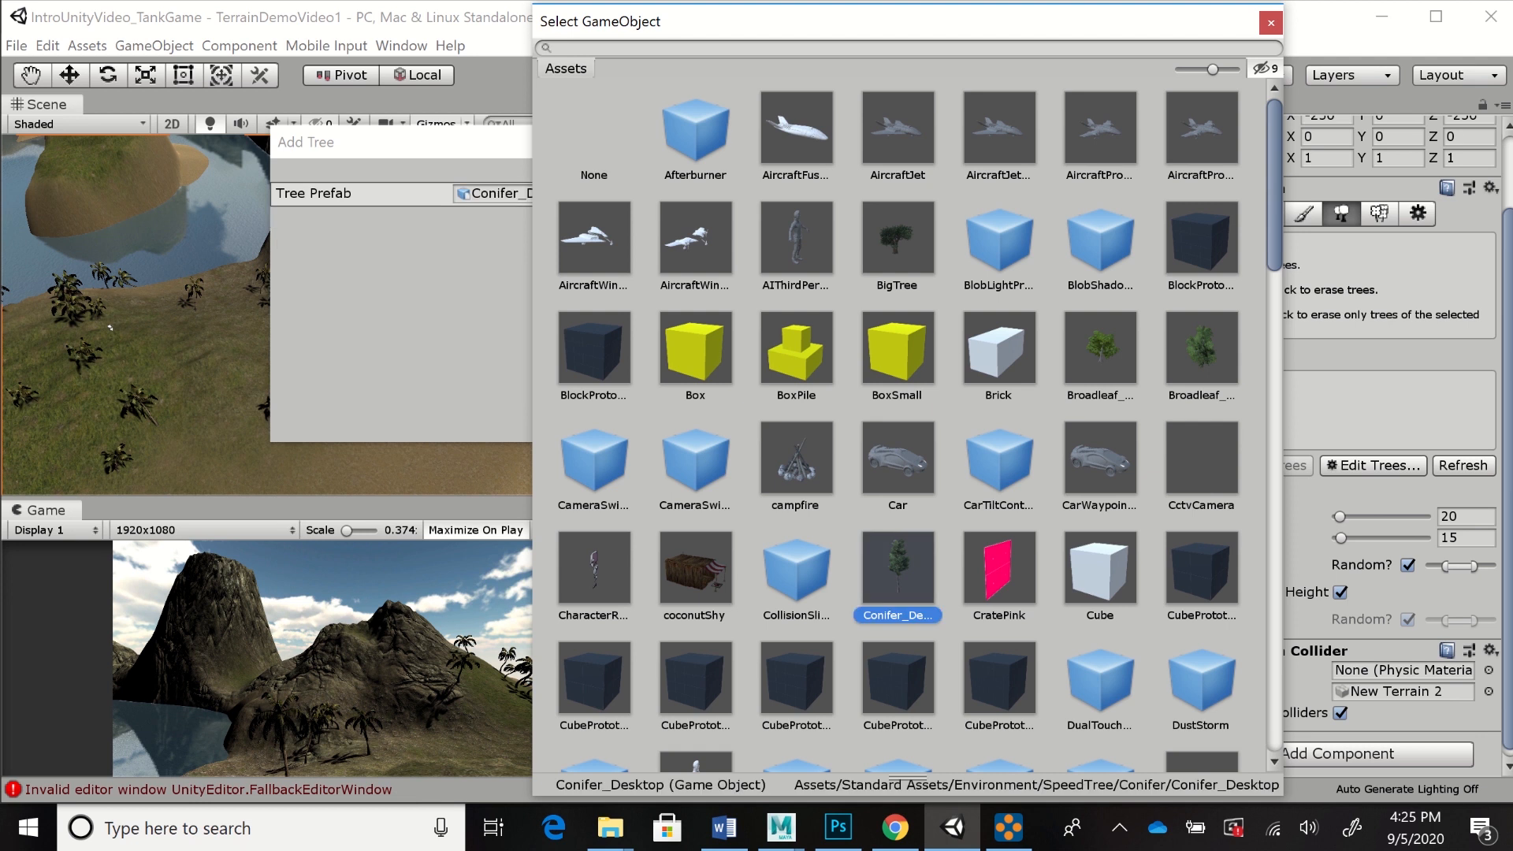
left_click(679, 421)
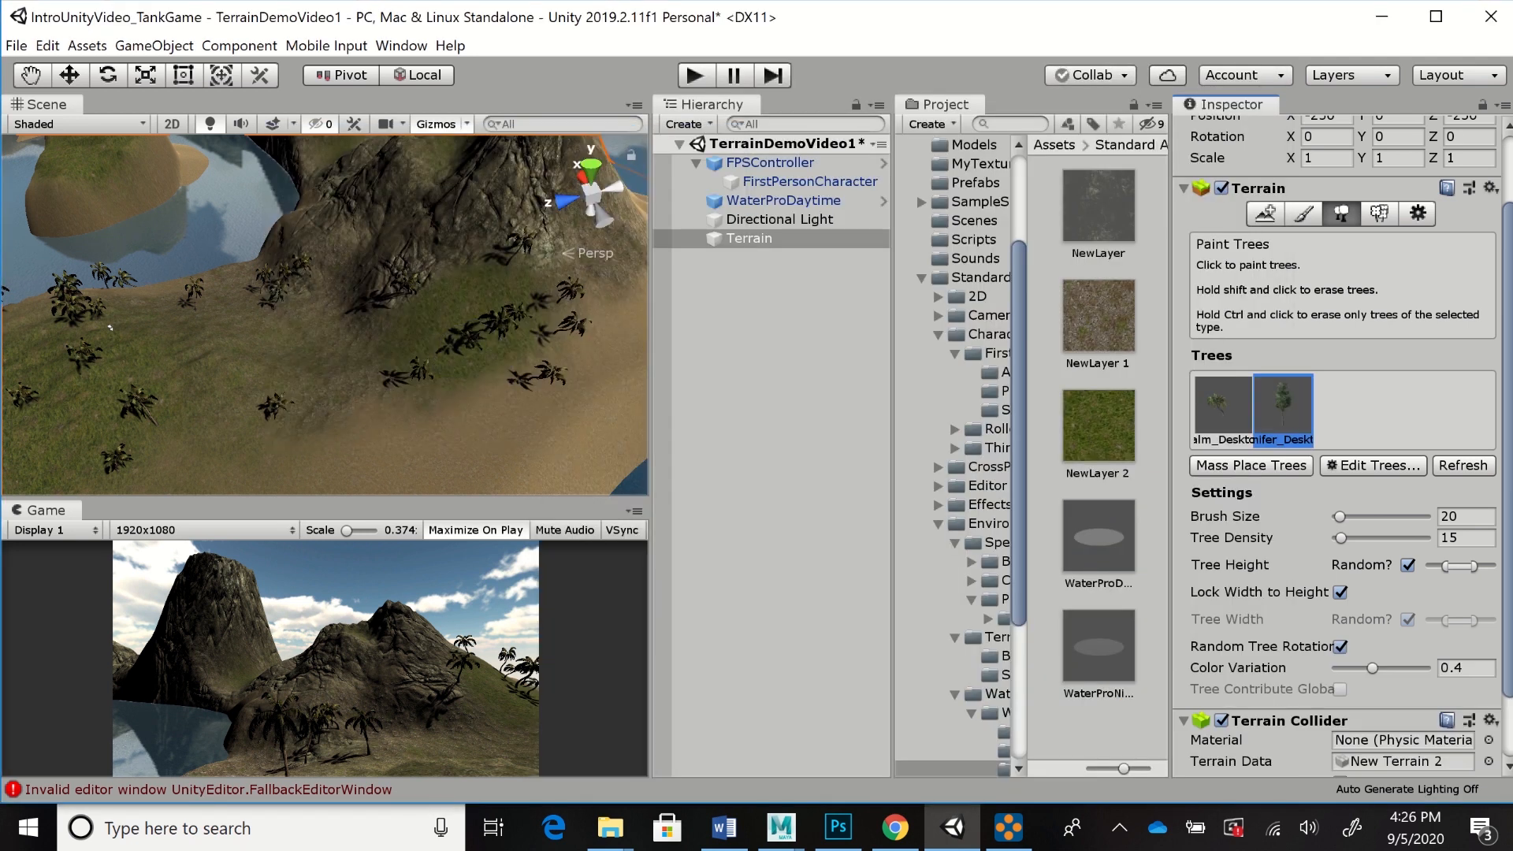
Place conifers among the palms near the water, then lower the random height range's maximum and place more near the cliff's foot
scroll(1283, 418, "down", 3)
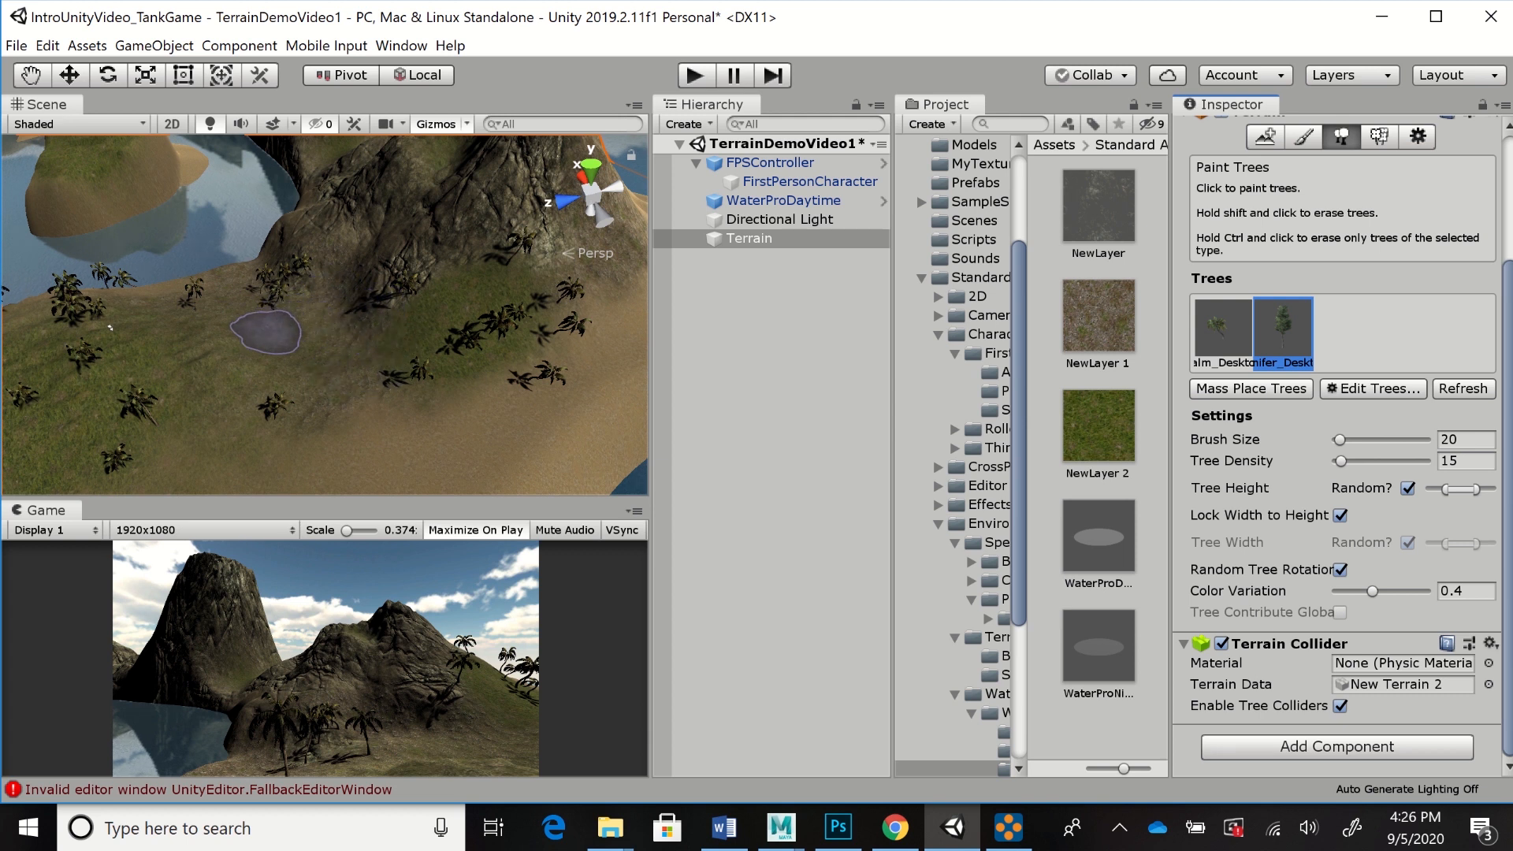
left_click(211, 313)
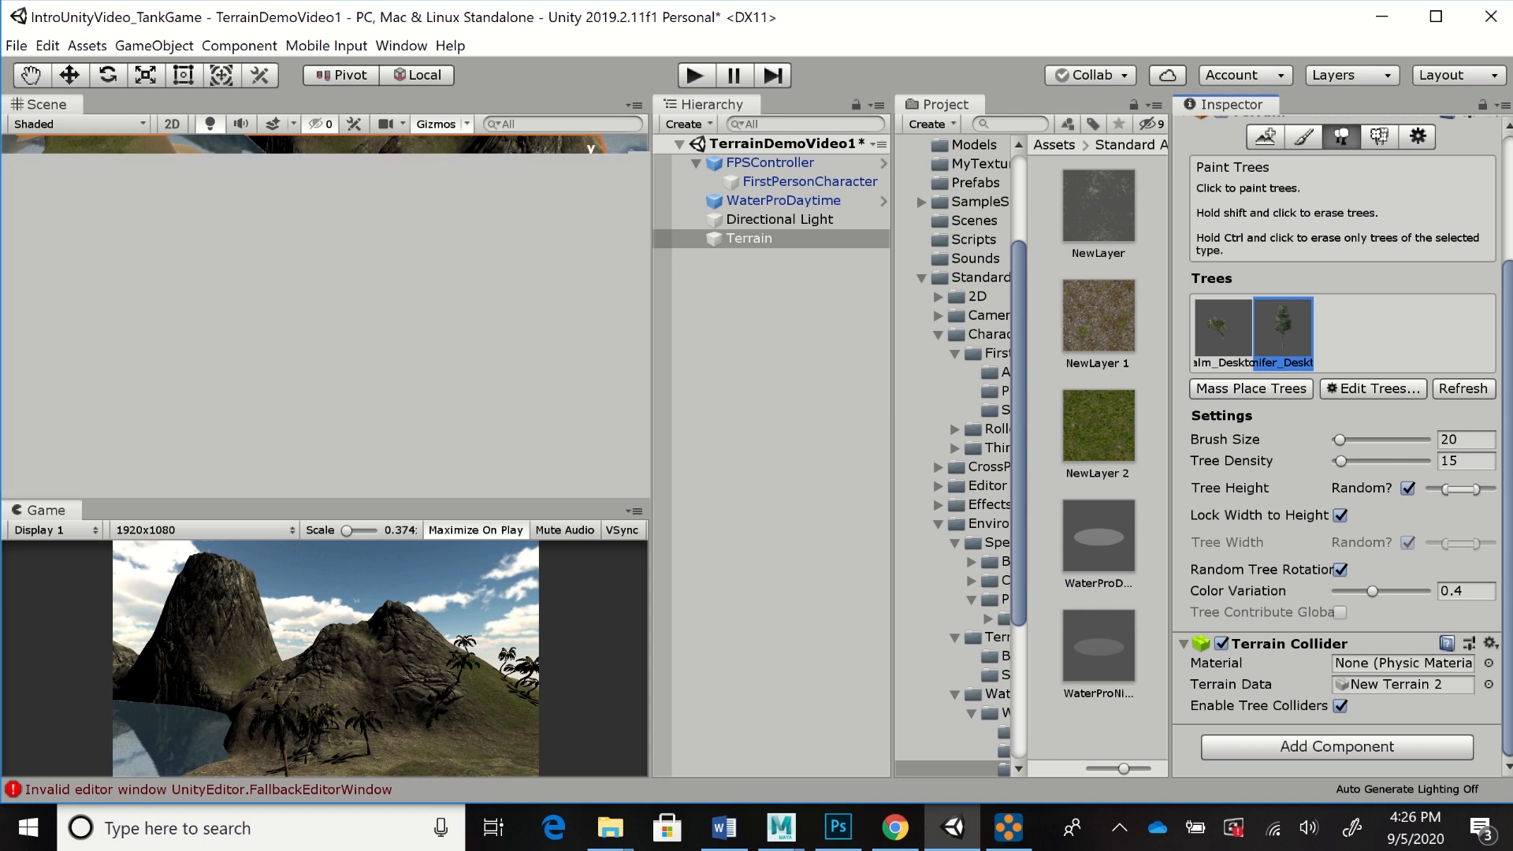
left_click(198, 331)
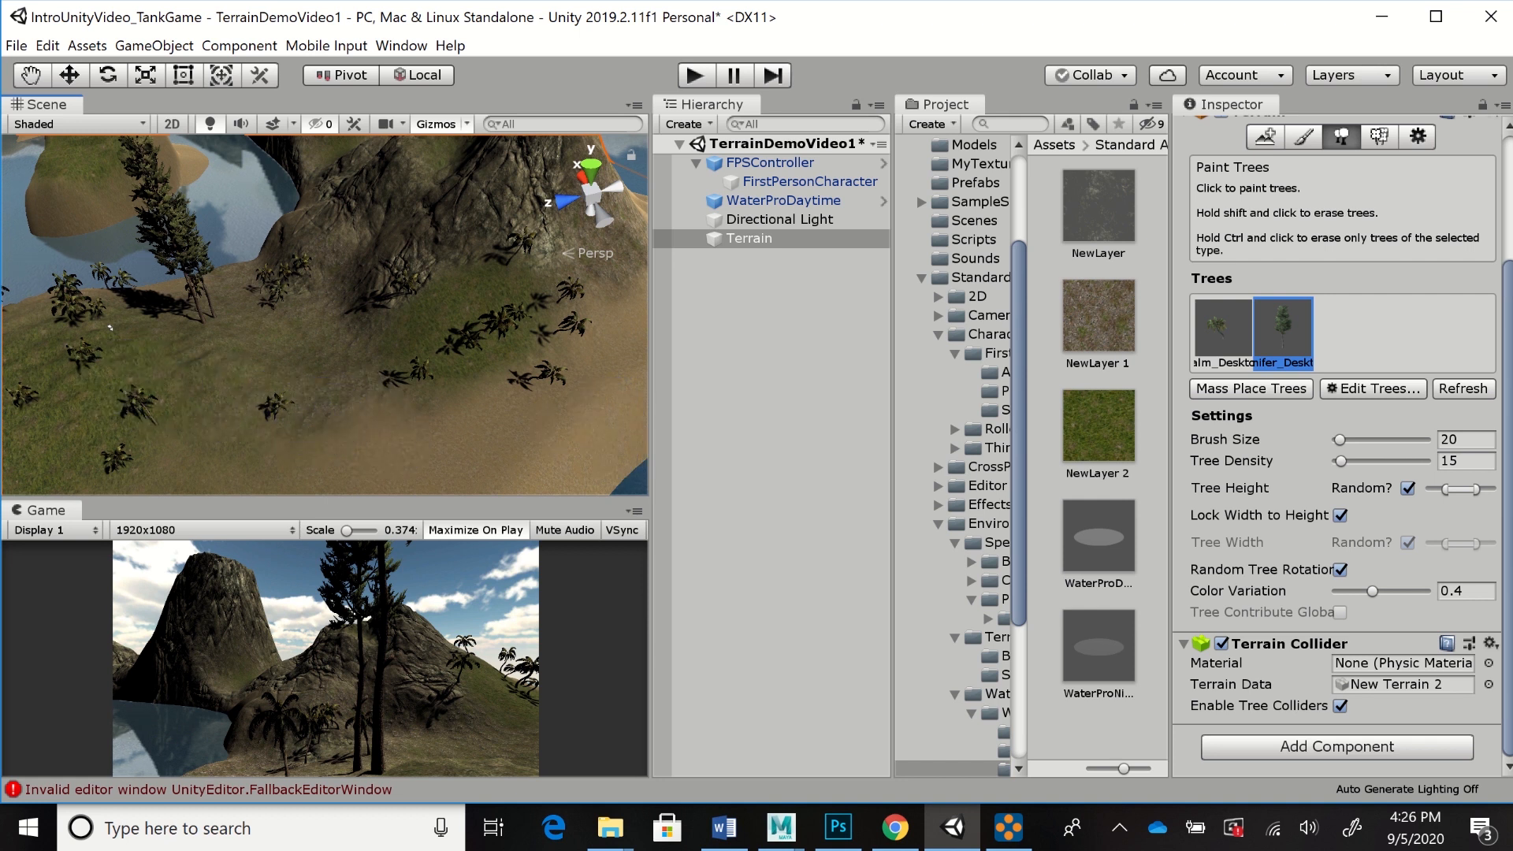
left_click_drag(1477, 489, 1467, 490)
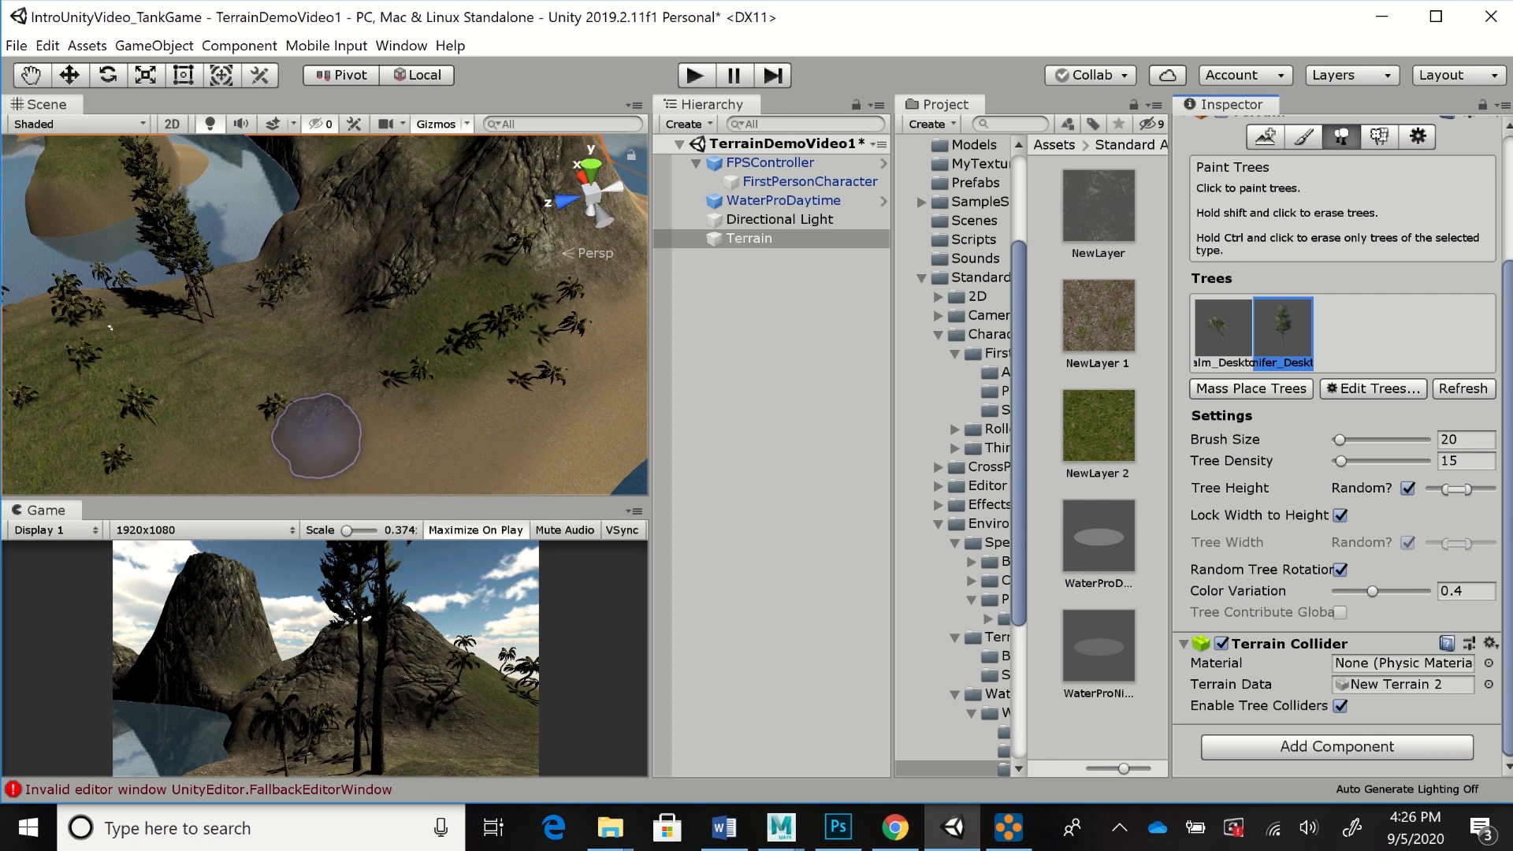
left_click(317, 436)
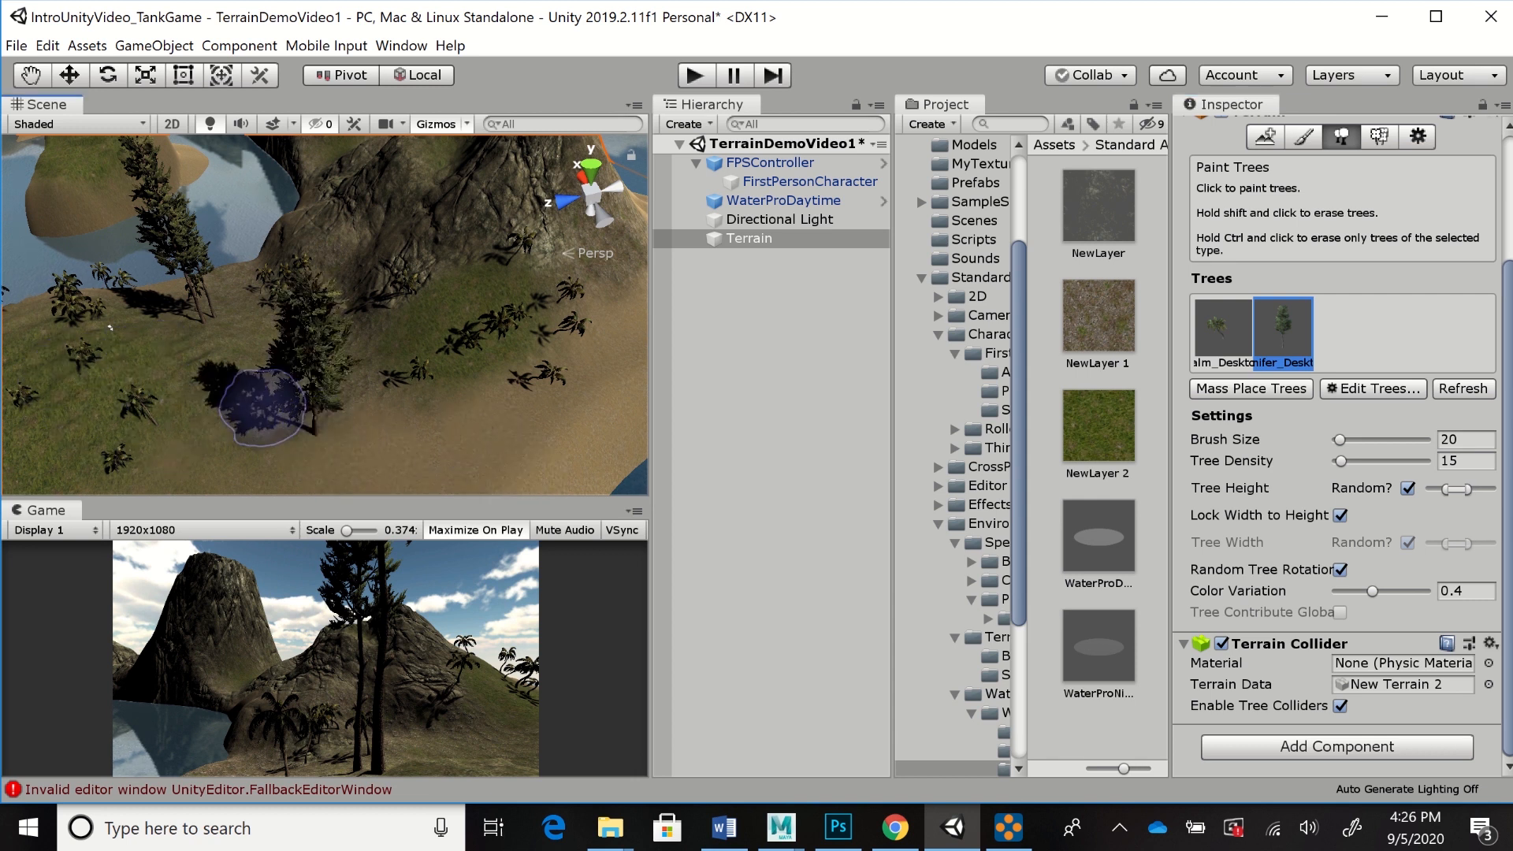
Place several conifers along the water-side edge of the open grassy area
mouse_move(241, 385)
middle_mouse_down()
mouse_move(388, 371)
mouse_move(525, 316)
middle_mouse_up()
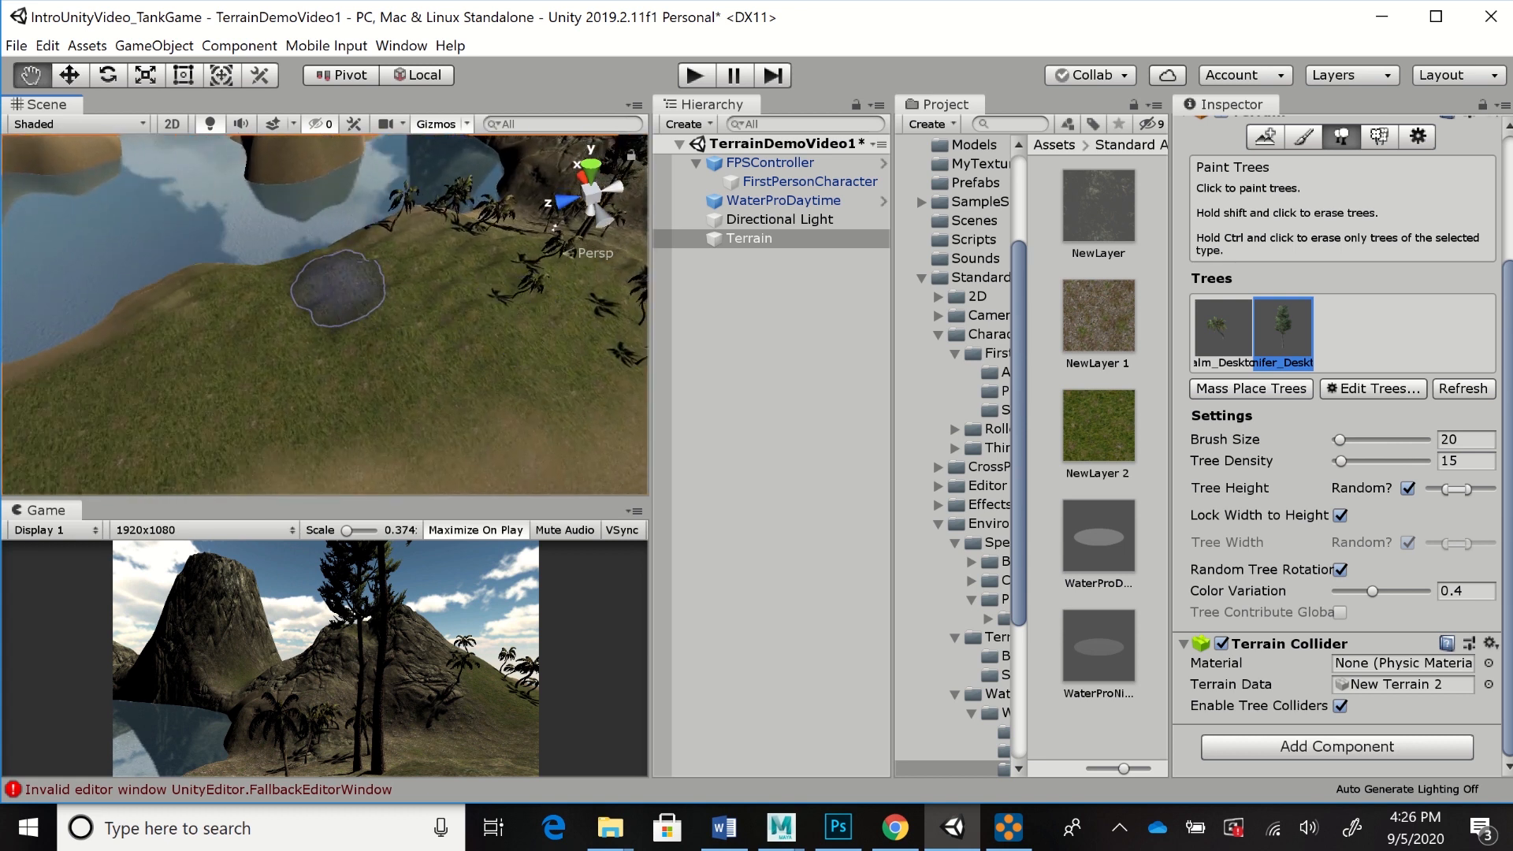
left_click(319, 298)
left_click(285, 308)
left_click(285, 314)
left_click(193, 331)
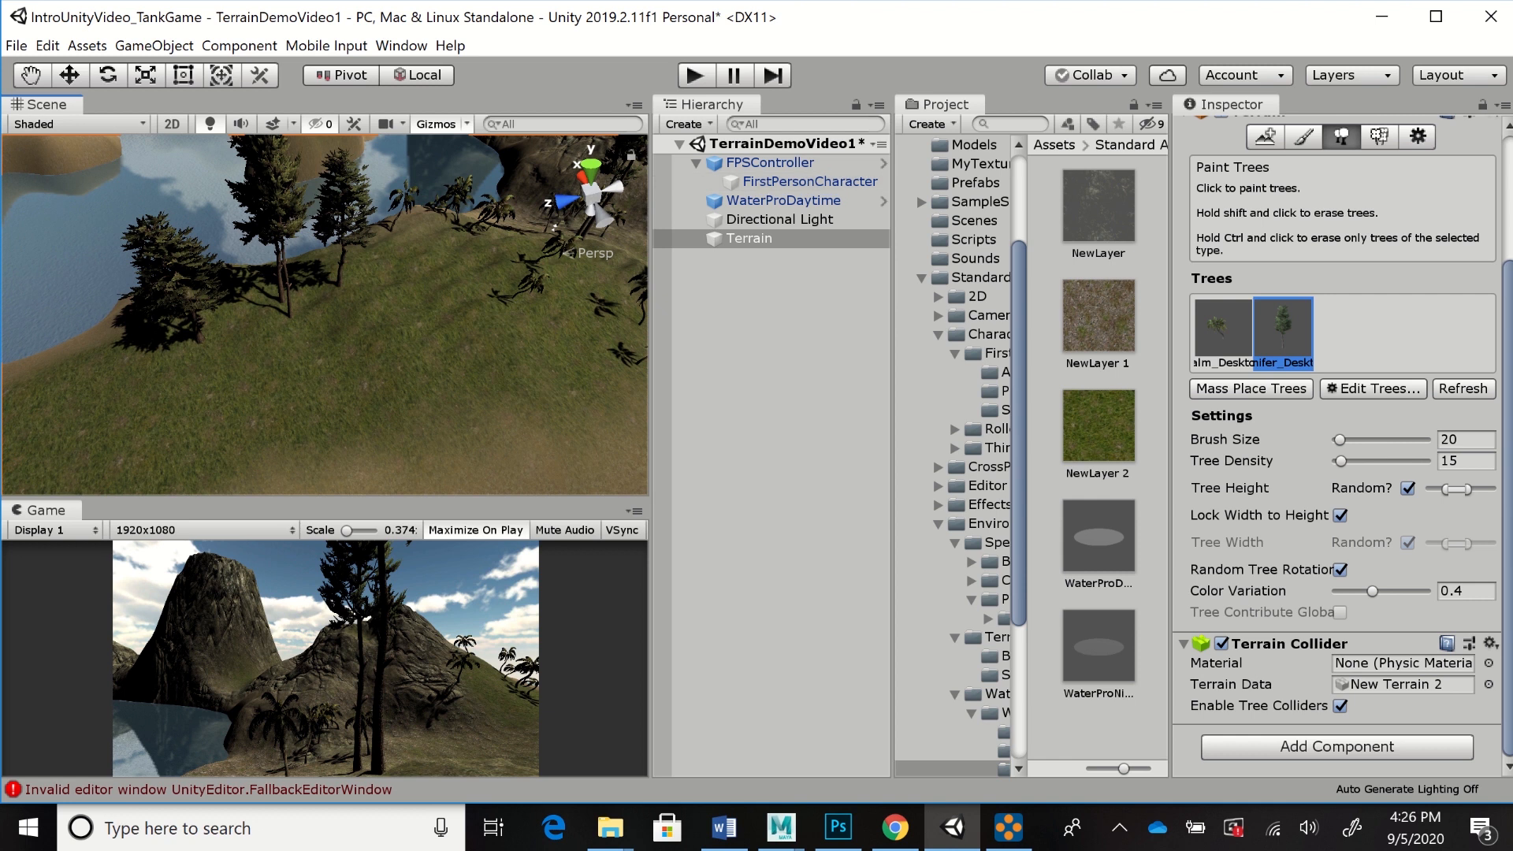
Add the BigTree prefab to the terrain's paintable trees
left_click(1373, 388)
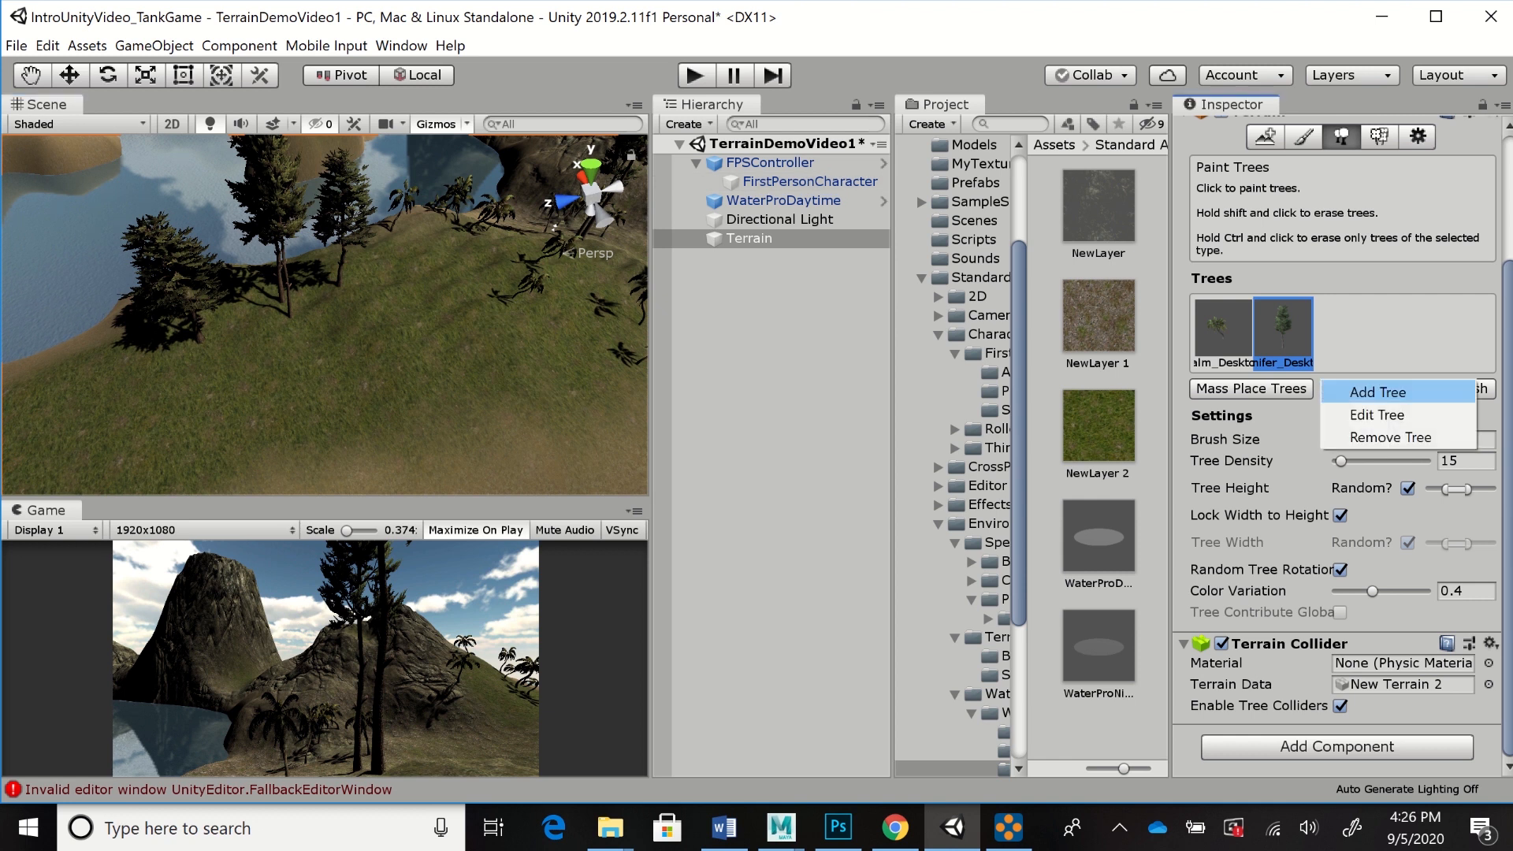
left_click(1379, 391)
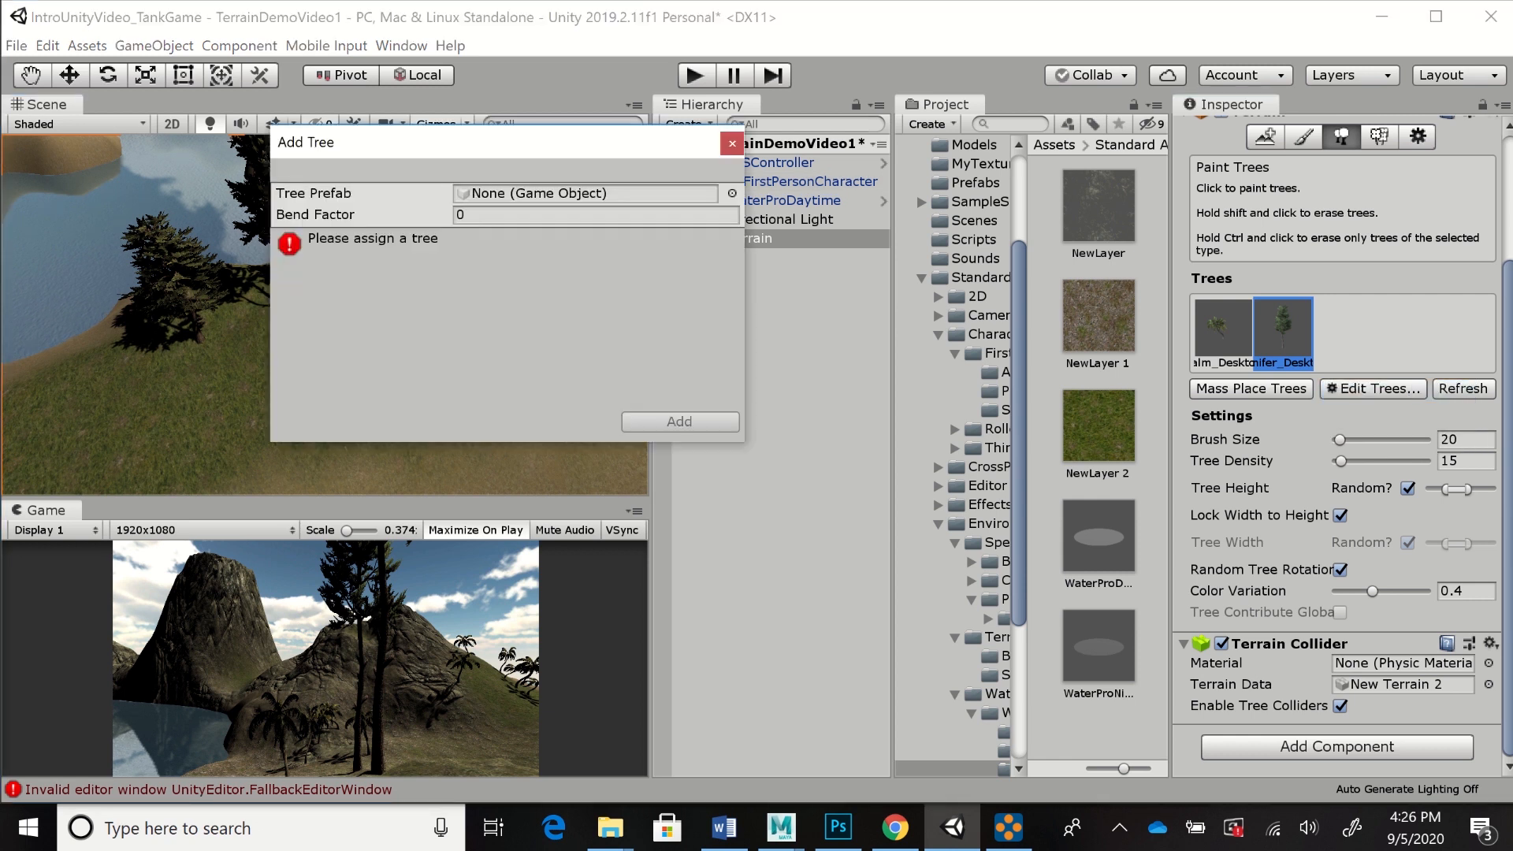
left_click(732, 193)
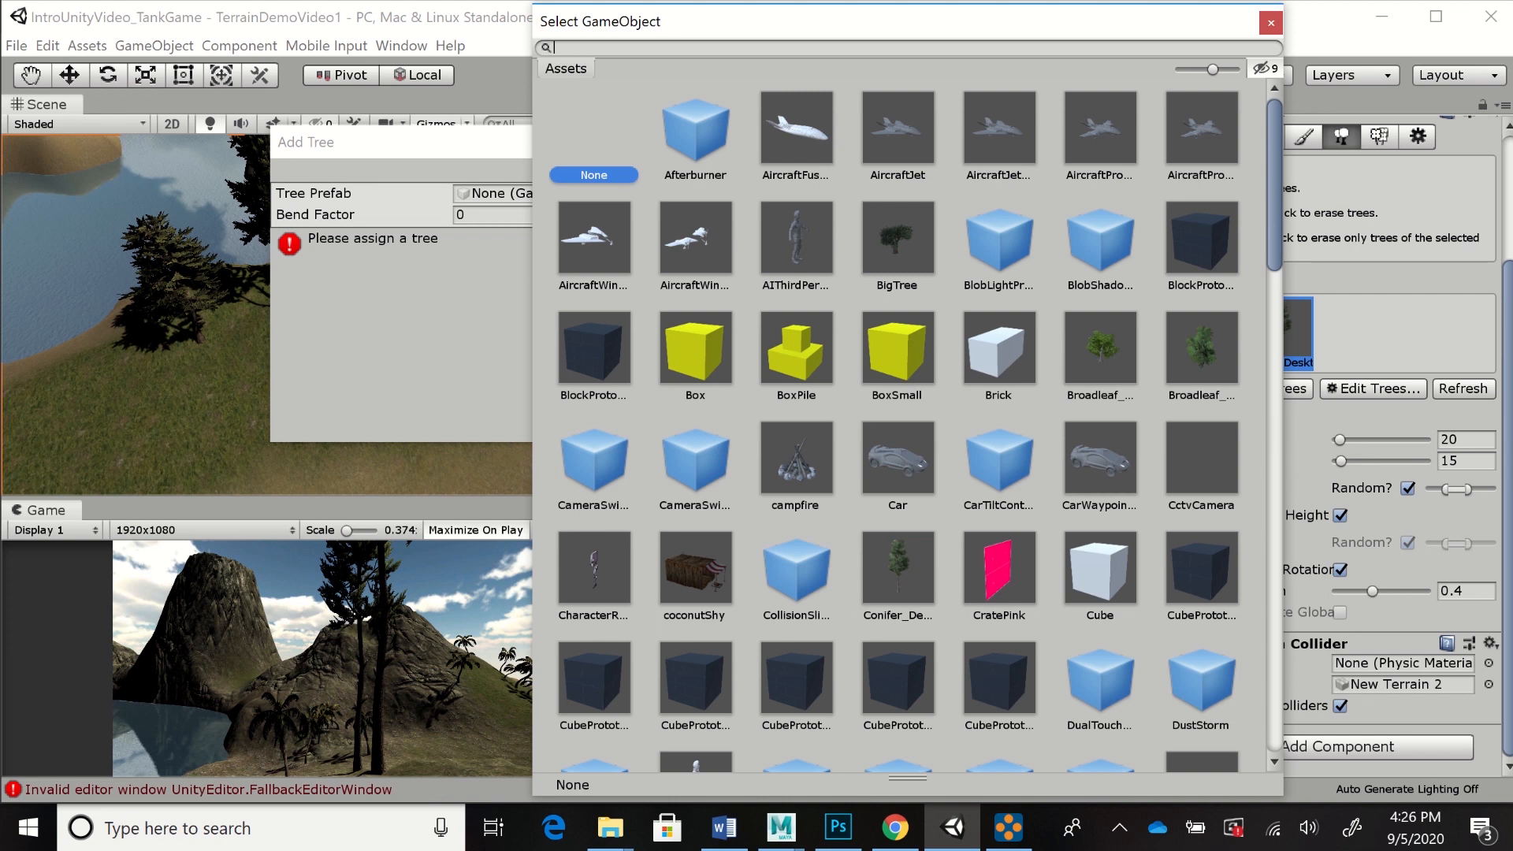
double_click(898, 238)
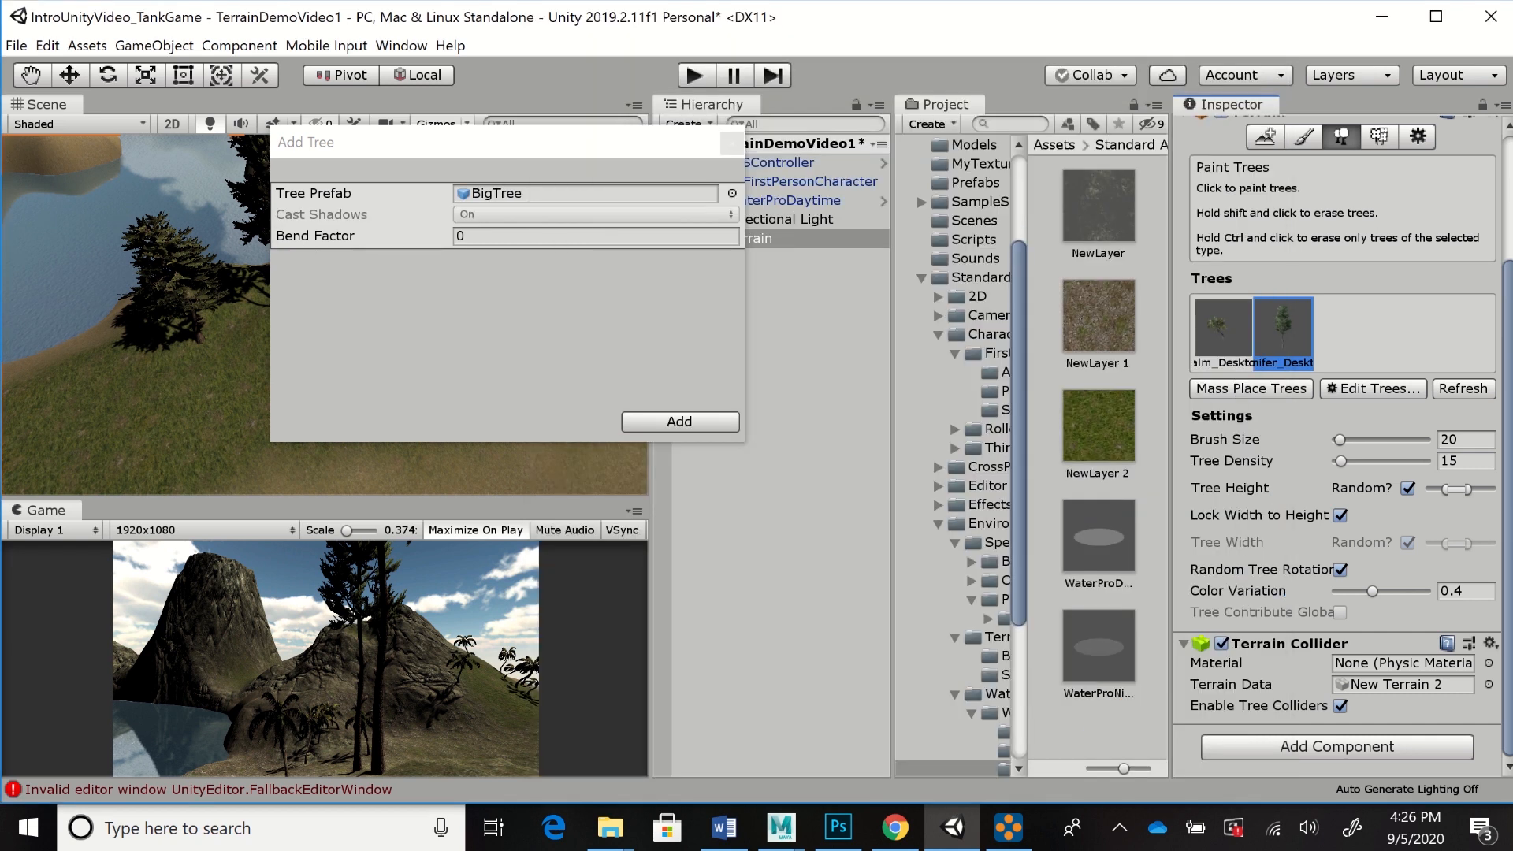
left_click(680, 422)
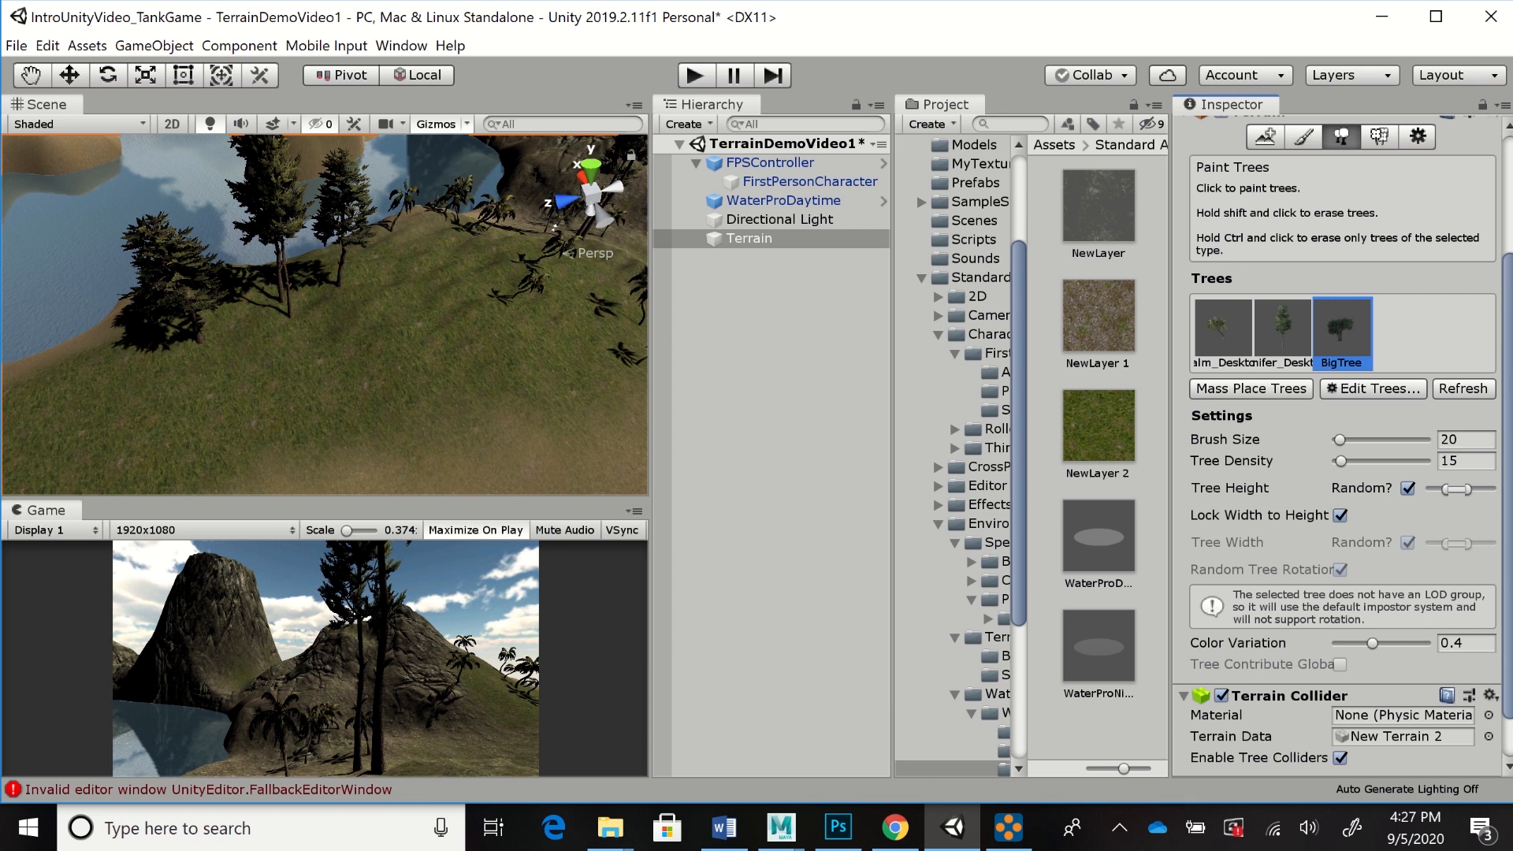
Raise the random tree height range, set the tree density to 26 and place a BigTree in the middle of the grassy area
left_click_drag(1455, 490, 1471, 489)
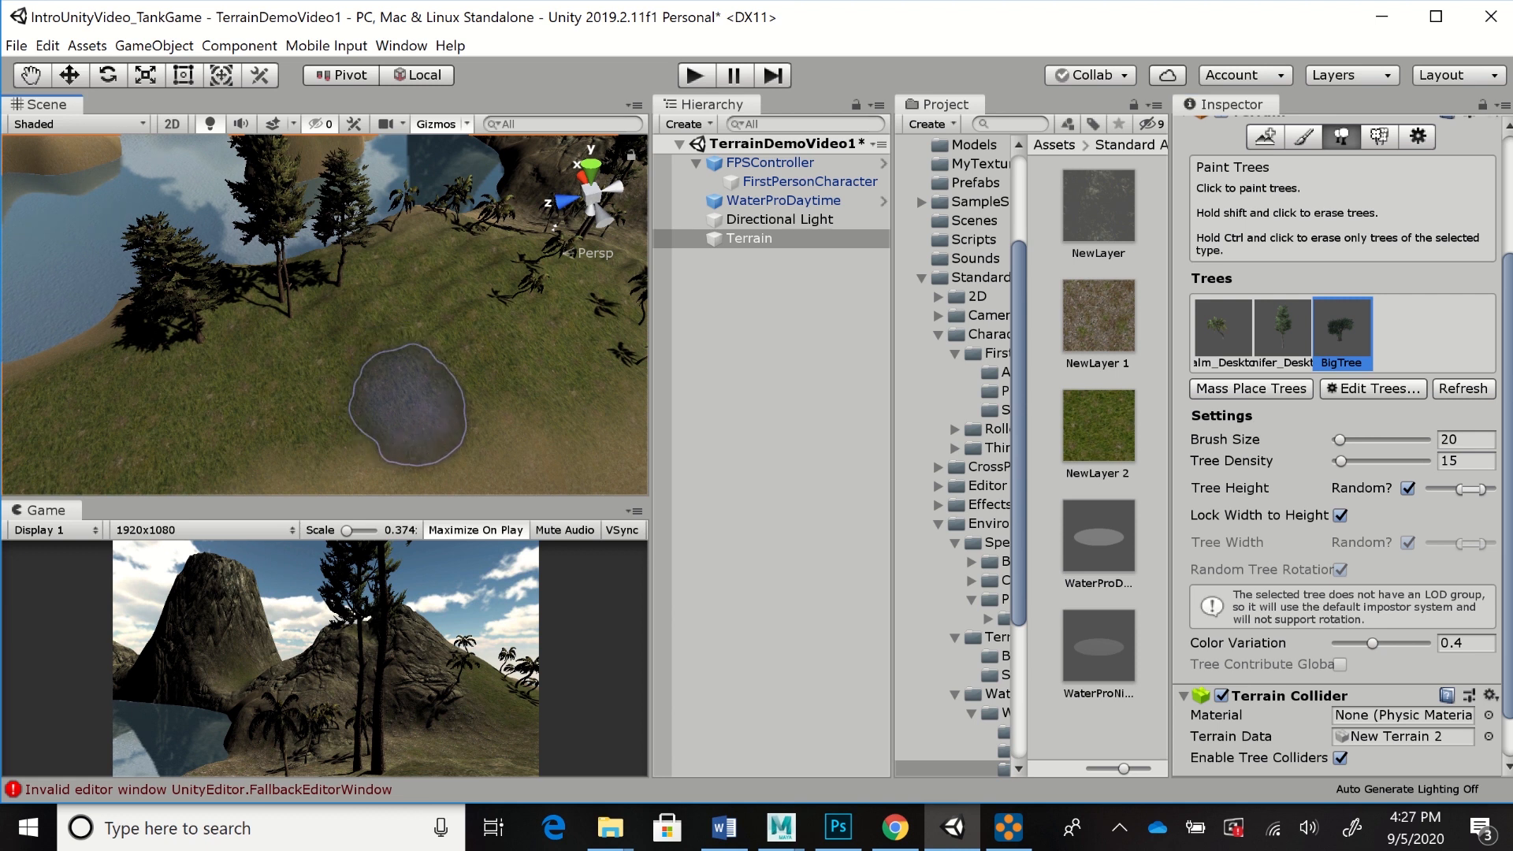
left_click_drag(1340, 461, 1352, 461)
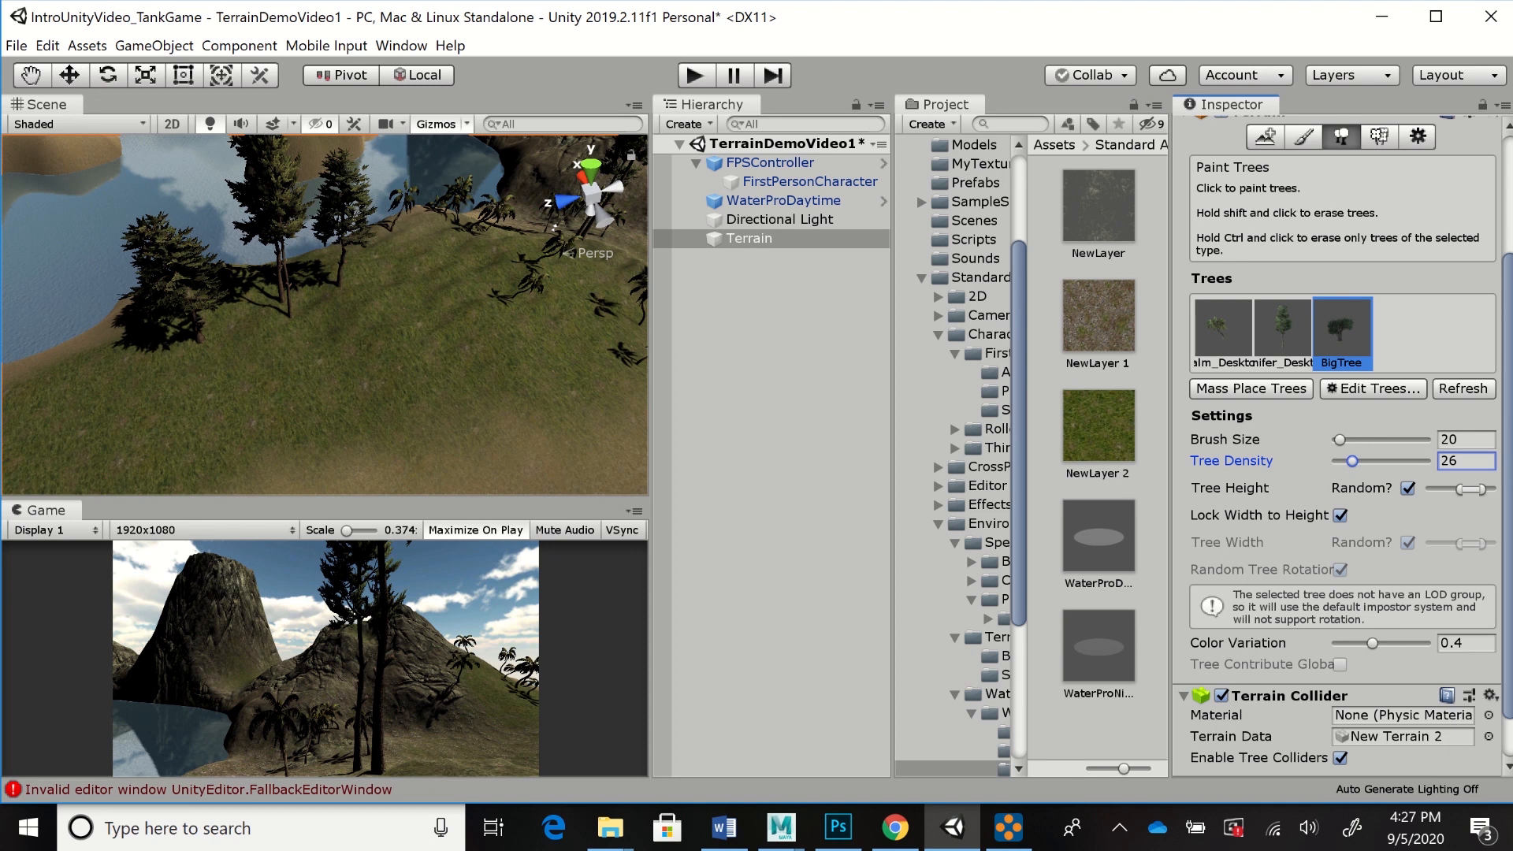
left_click_drag(1460, 490, 1448, 489)
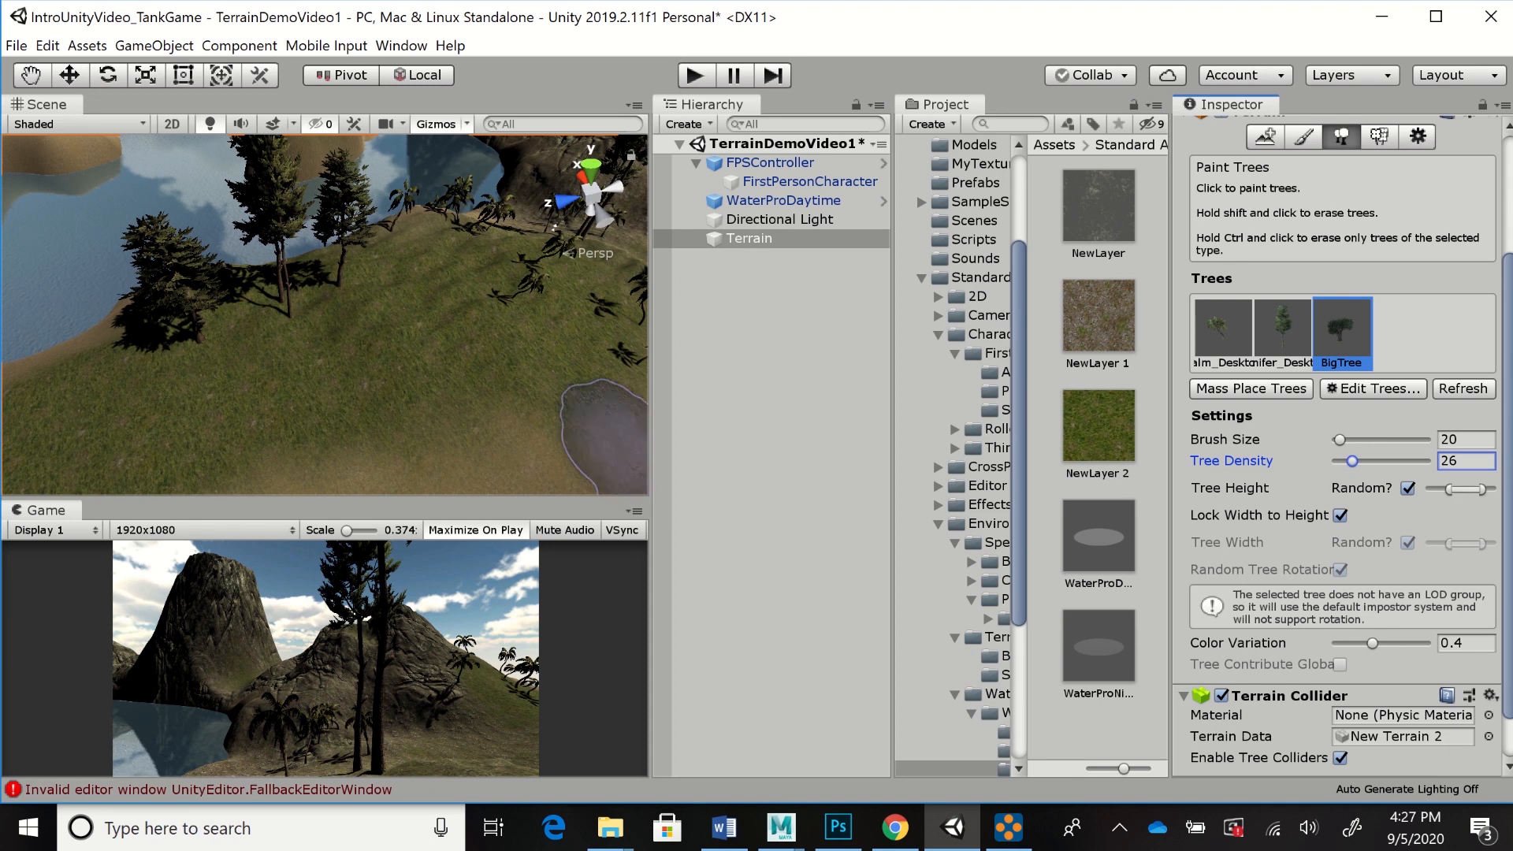
left_click(403, 369)
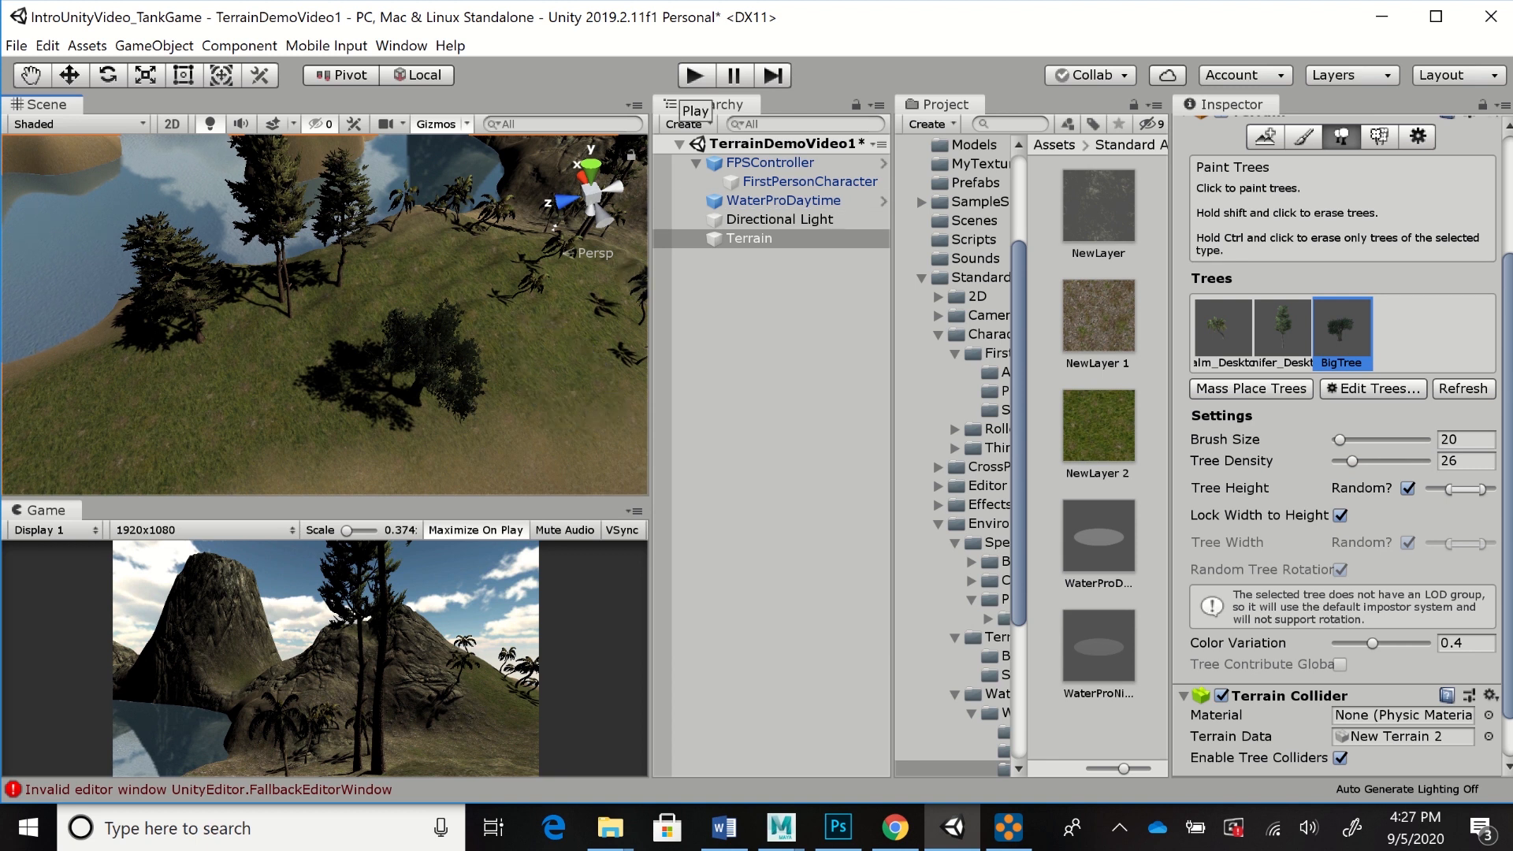
Run the game, walk past the palms towards the BigTree and conifers to check them, and stop it
left_click(694, 74)
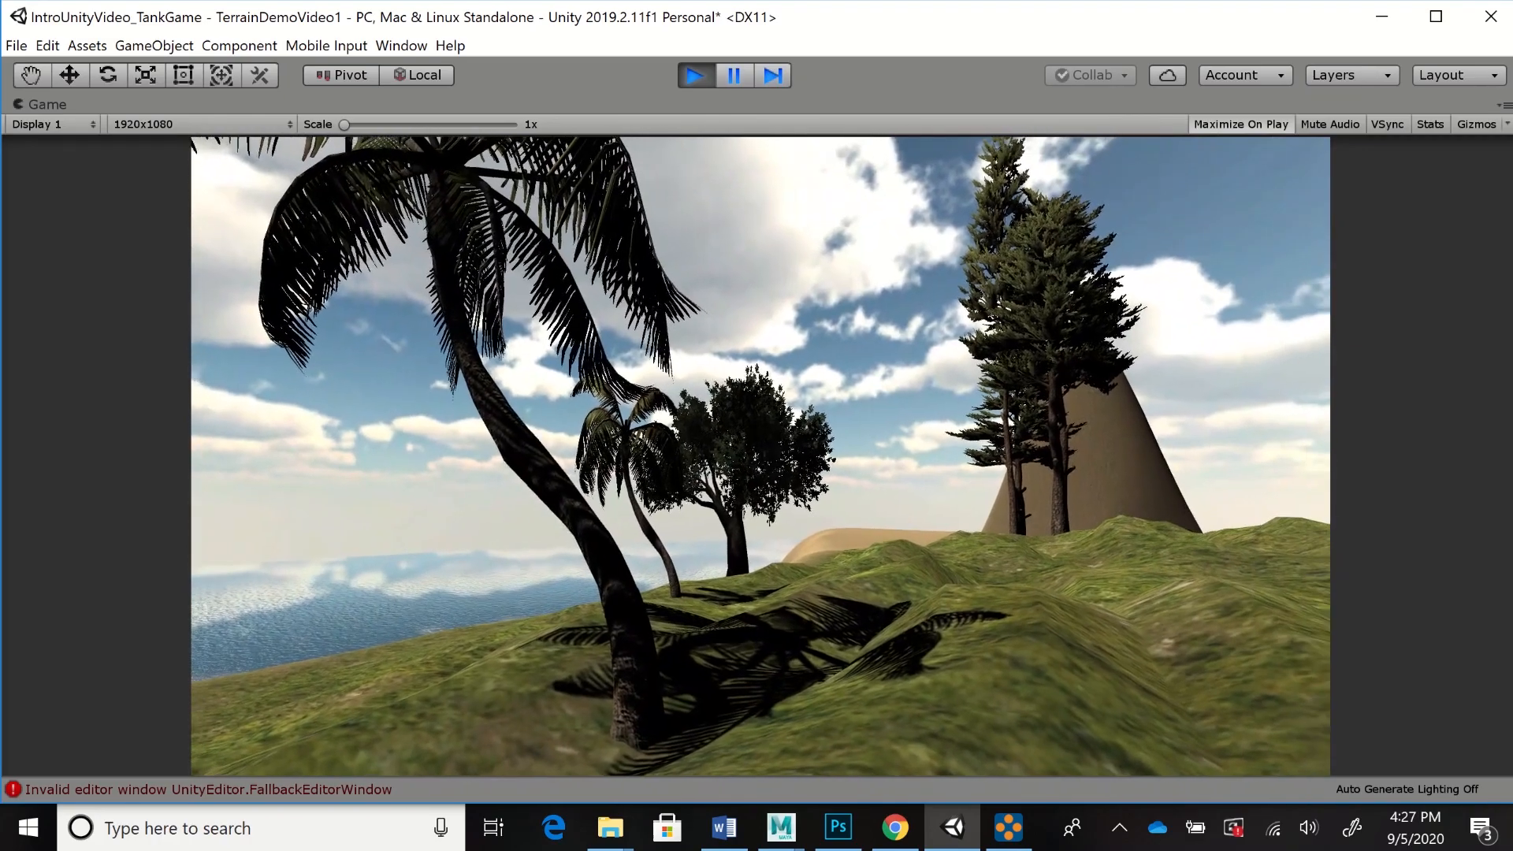
key("w")
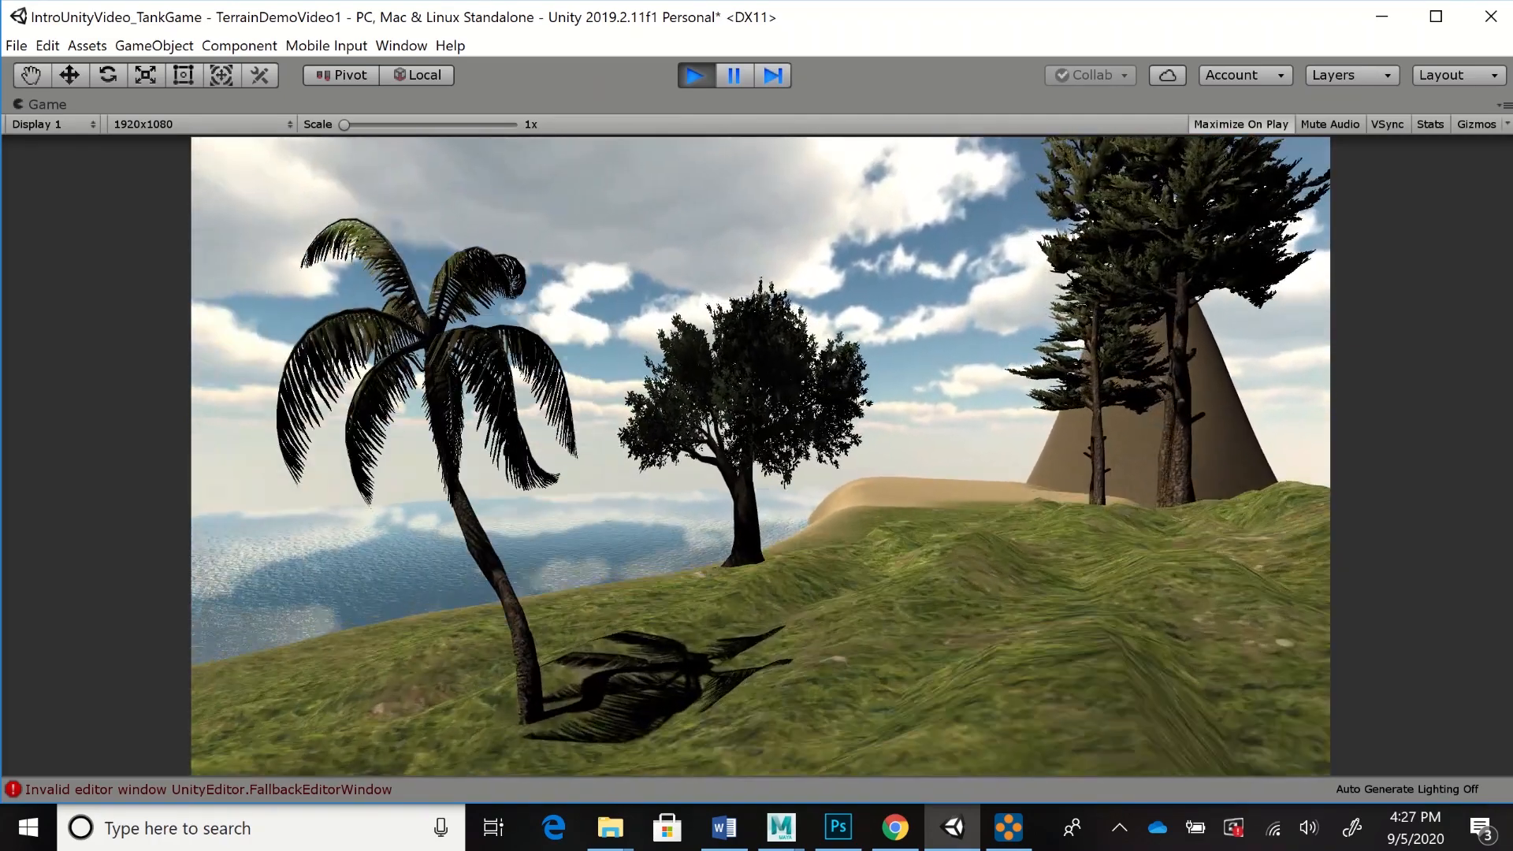
key("w")
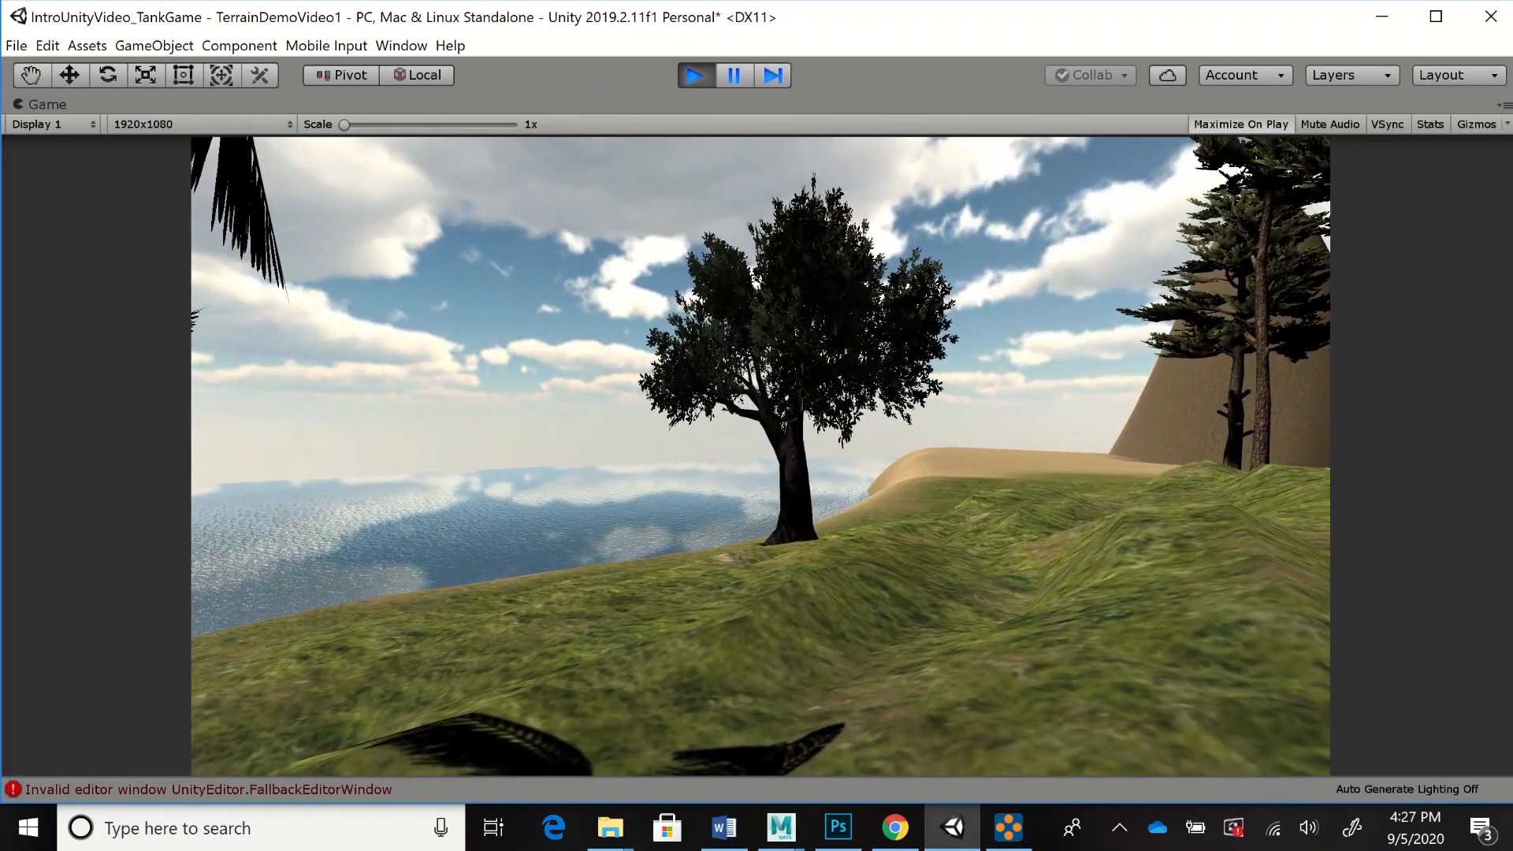
key("w")
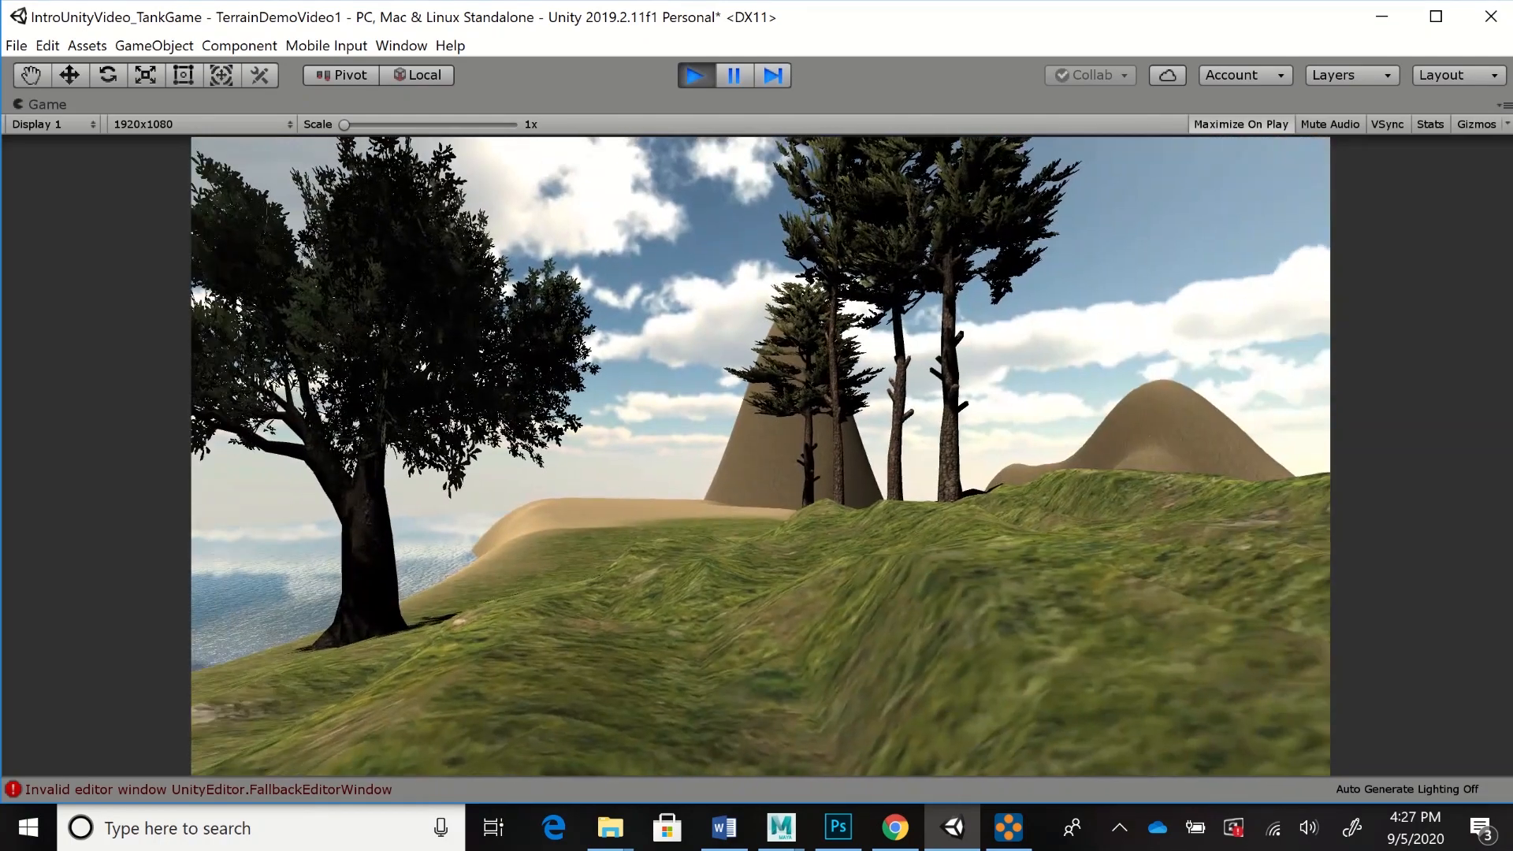
key("w")
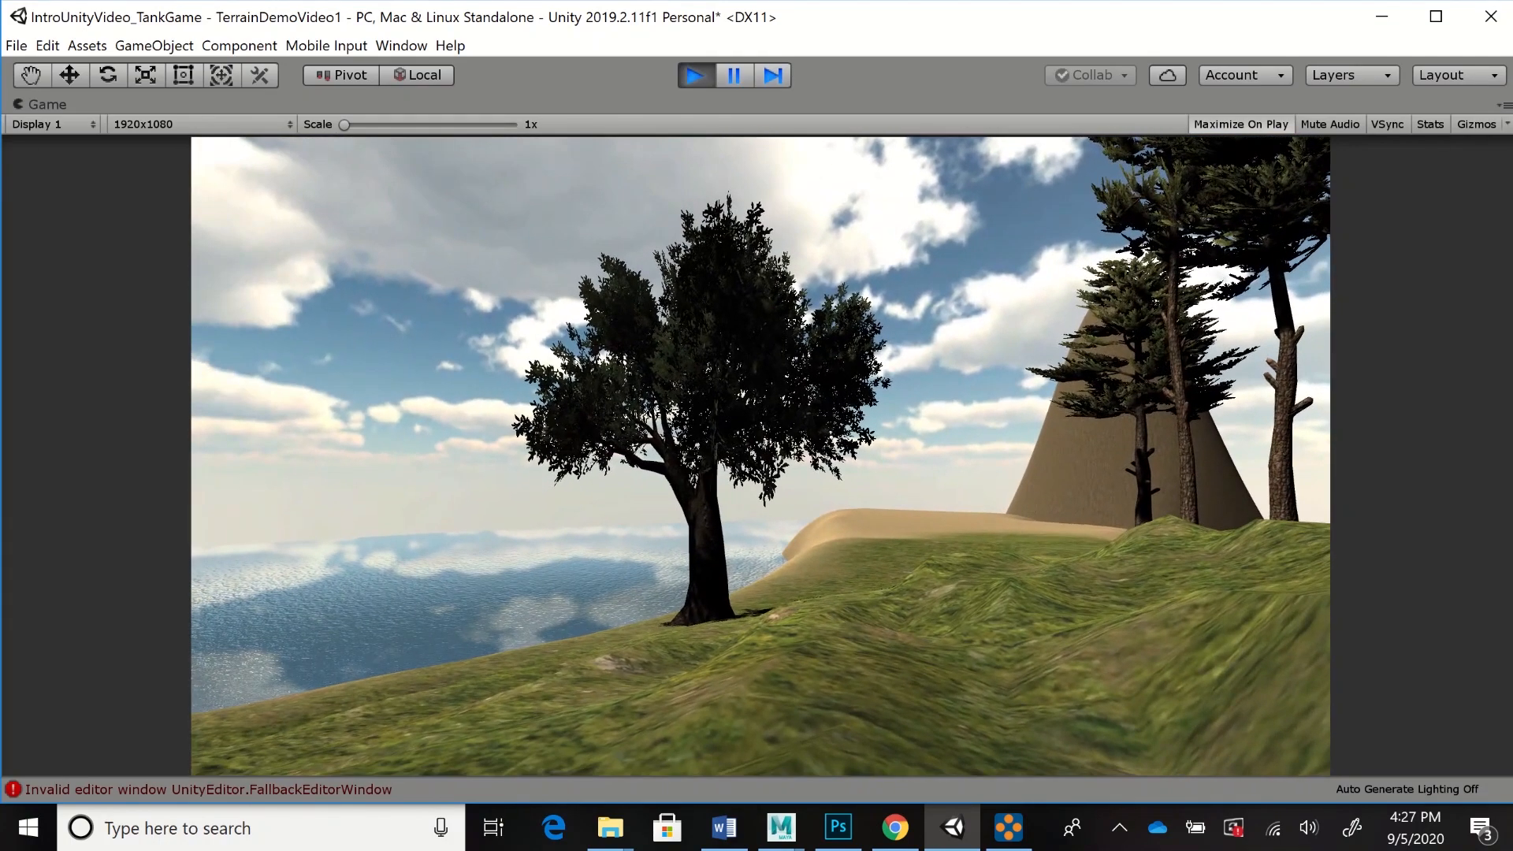
key("ctrl+p")
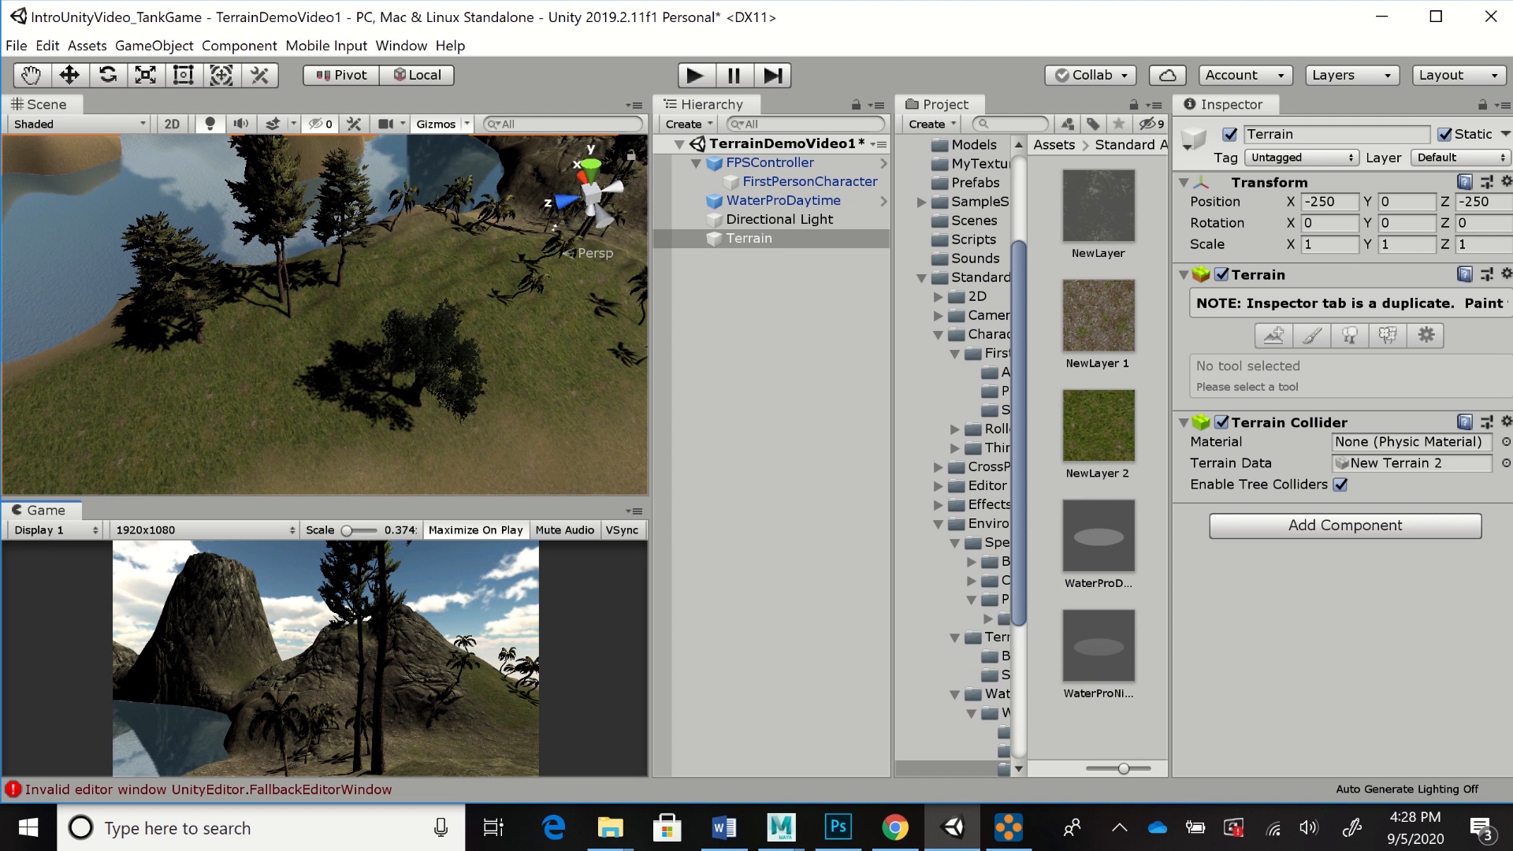
Select the terrain again and add the Broadleaf_Desktop prefab to its paintable trees
left_click(778, 220)
left_click(750, 238)
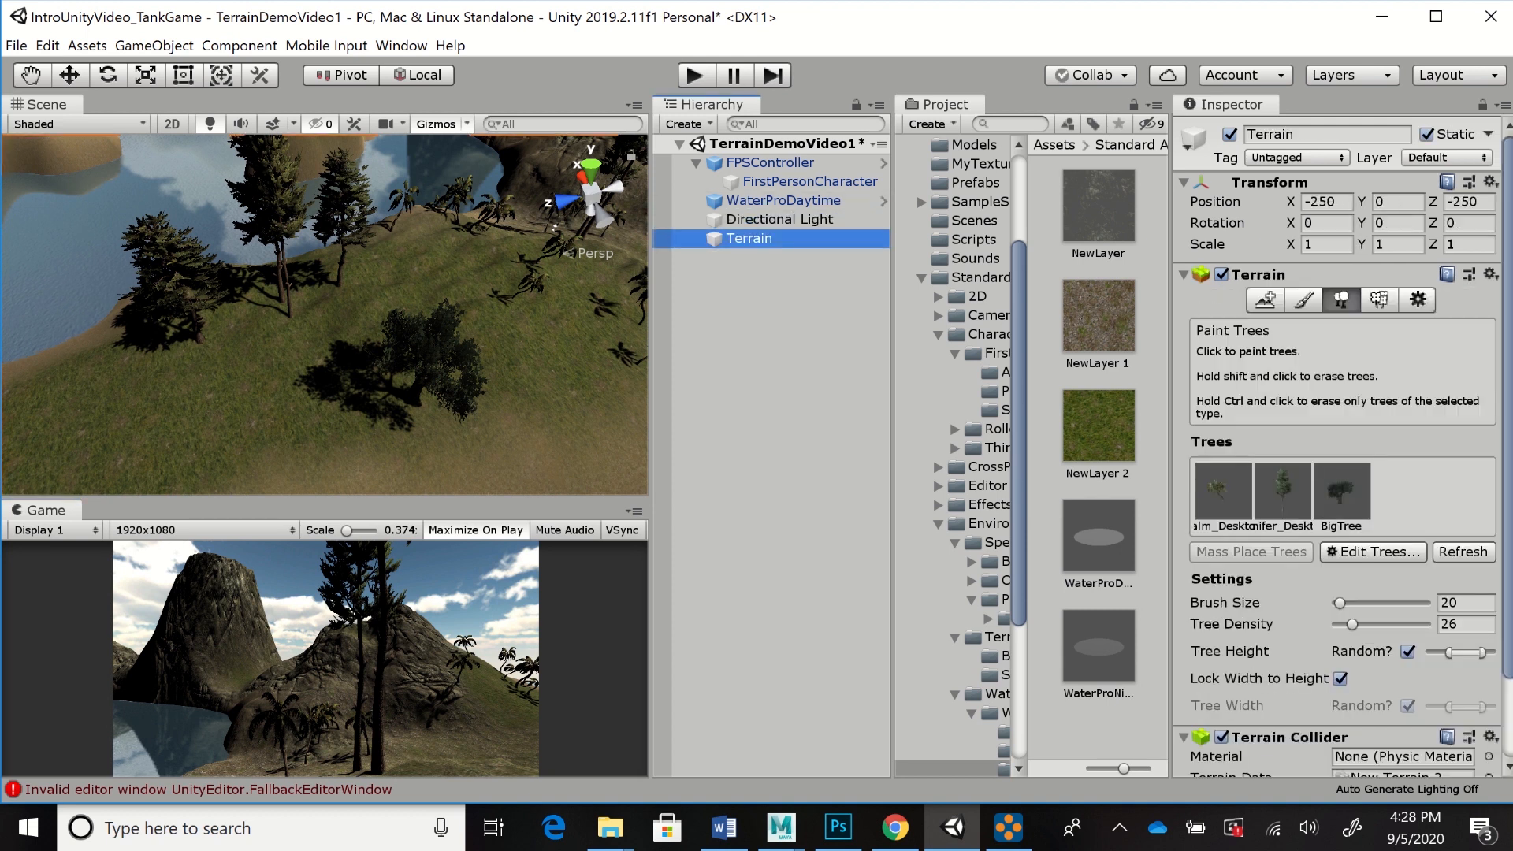
left_click(1373, 551)
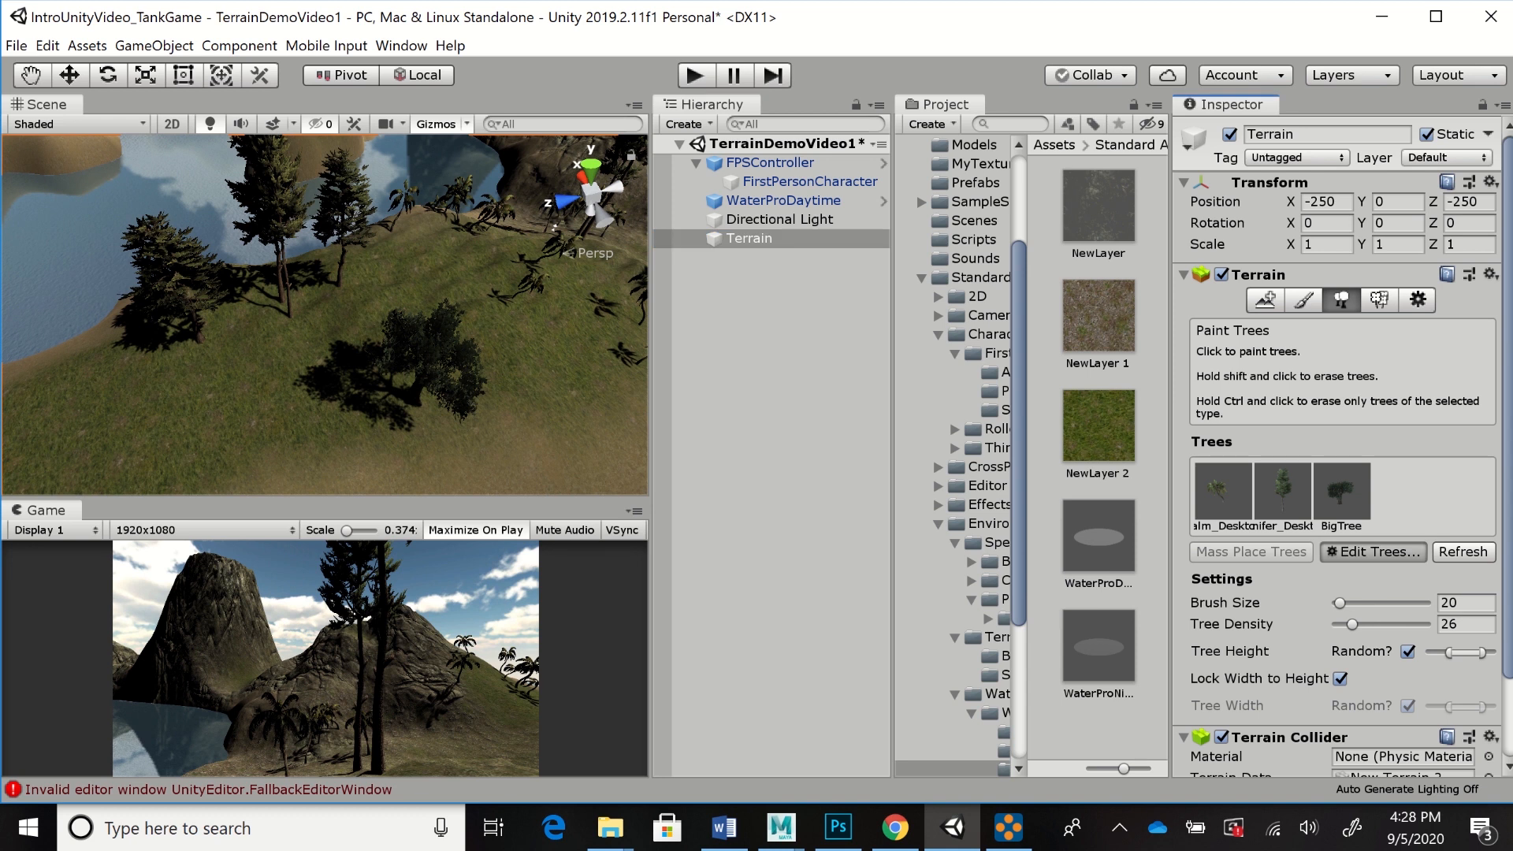
left_click(1379, 555)
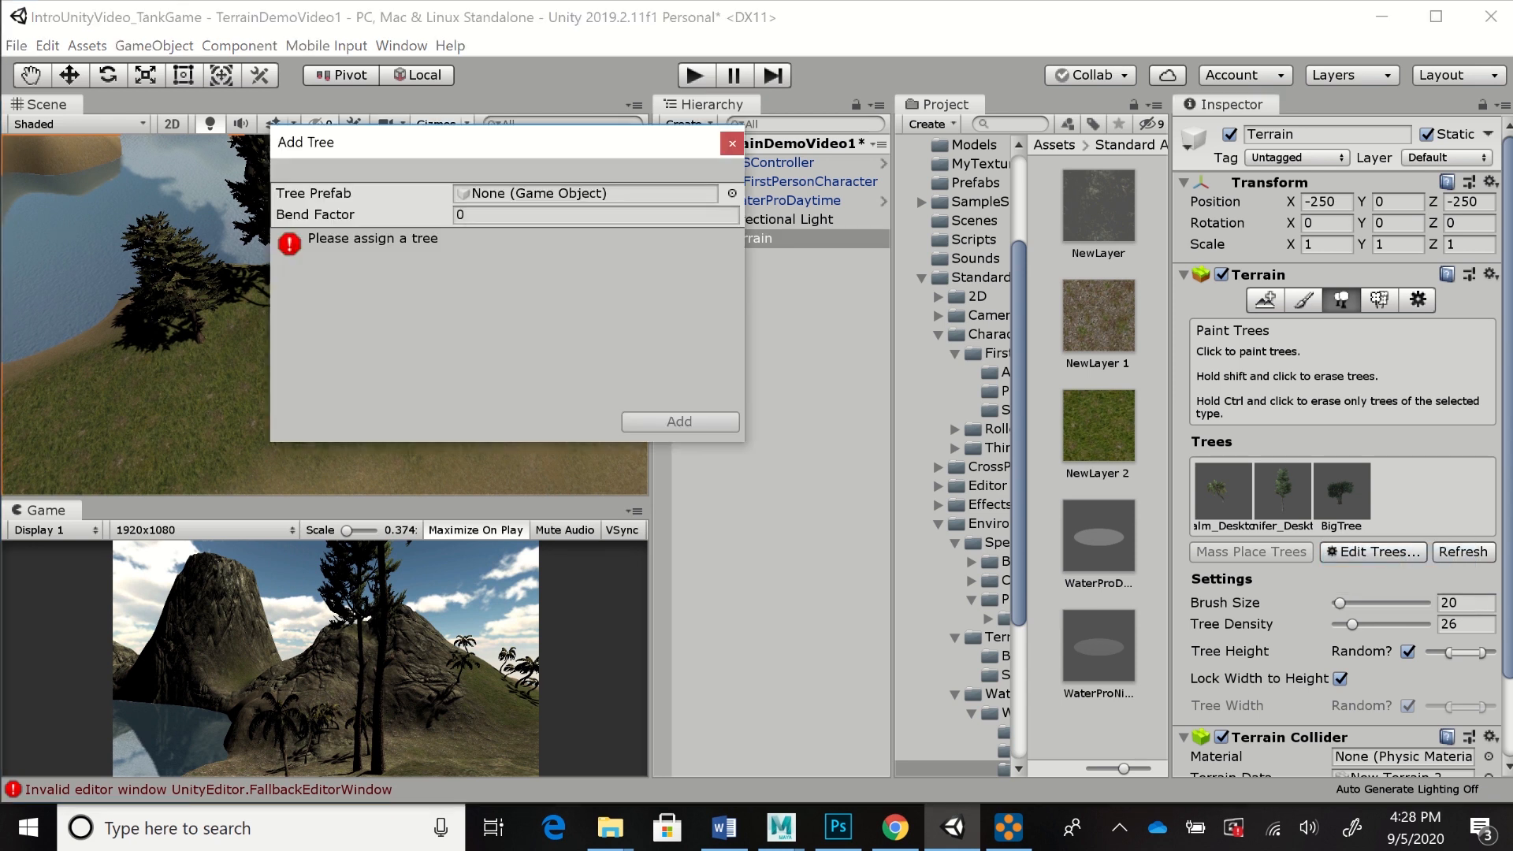
left_click(732, 193)
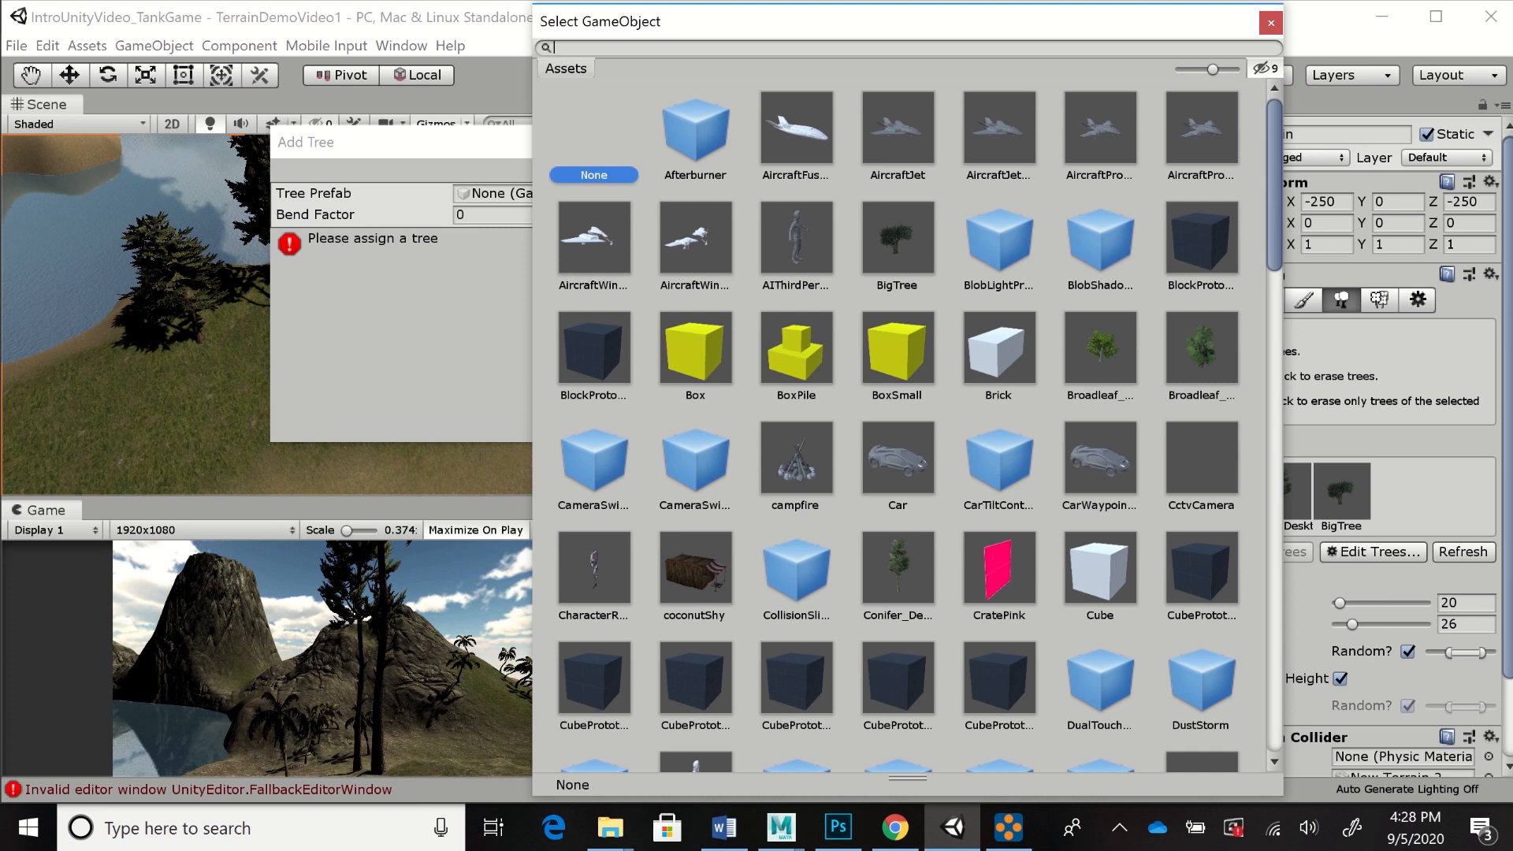
double_click(1100, 346)
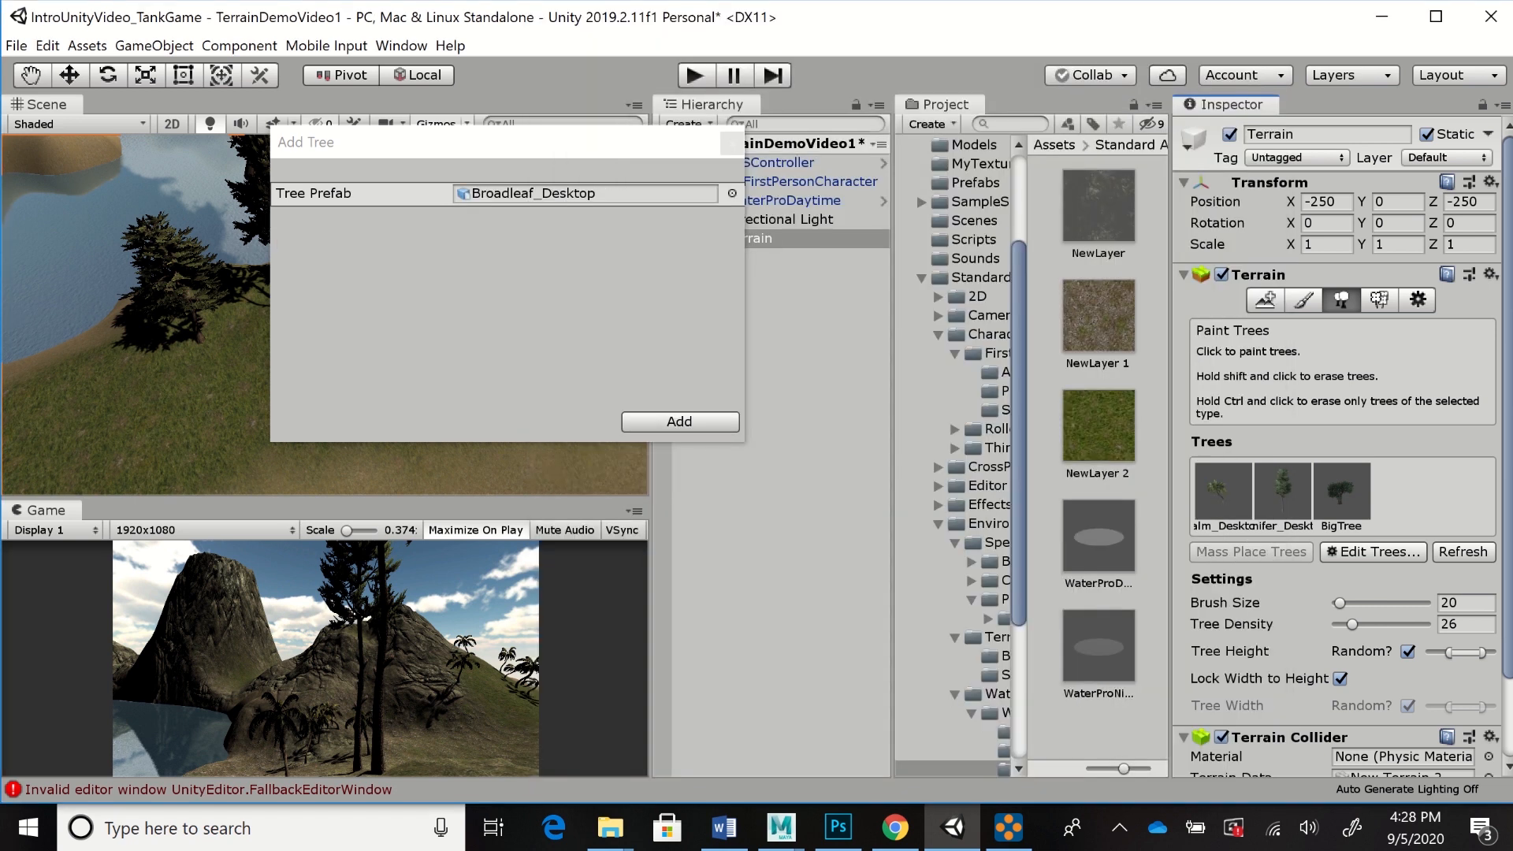
left_click(679, 421)
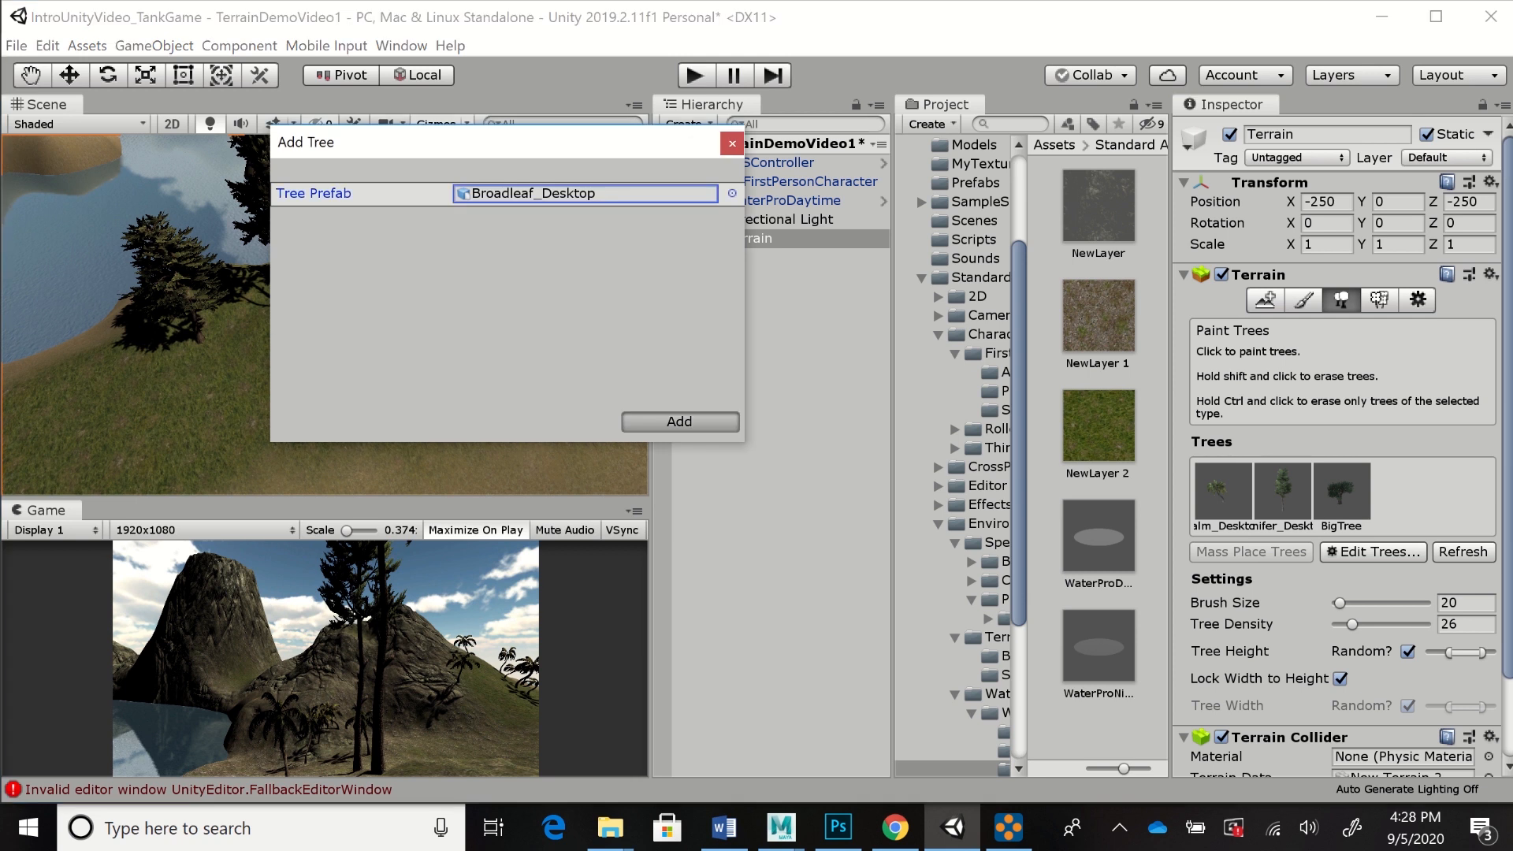
scroll(1340, 472, "down", 4)
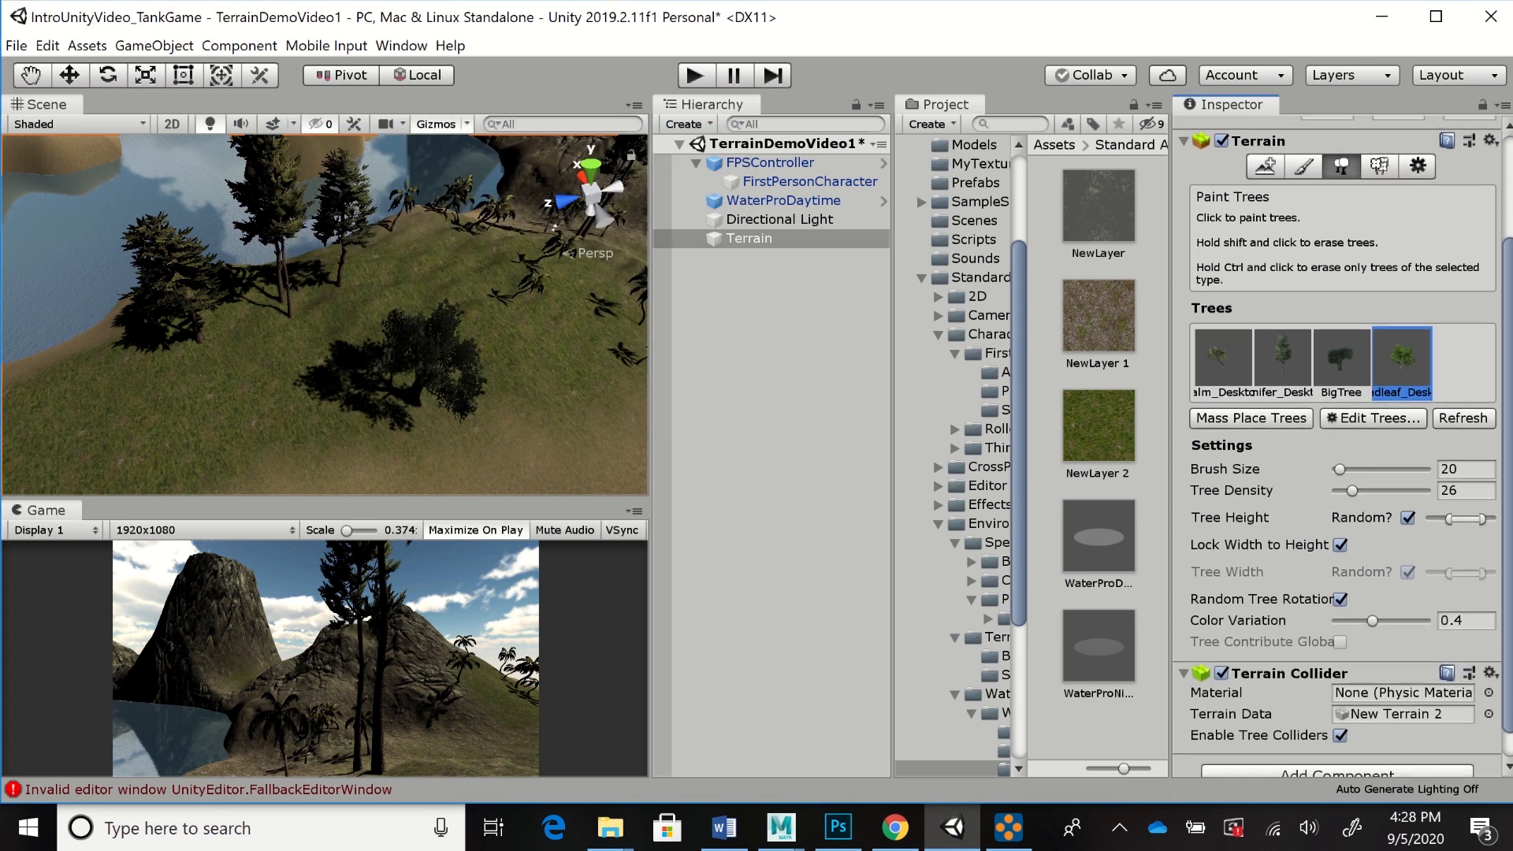
Place broadleaf trees beside the BigTree, run the game to view them up close, and stop it
left_click(476, 348)
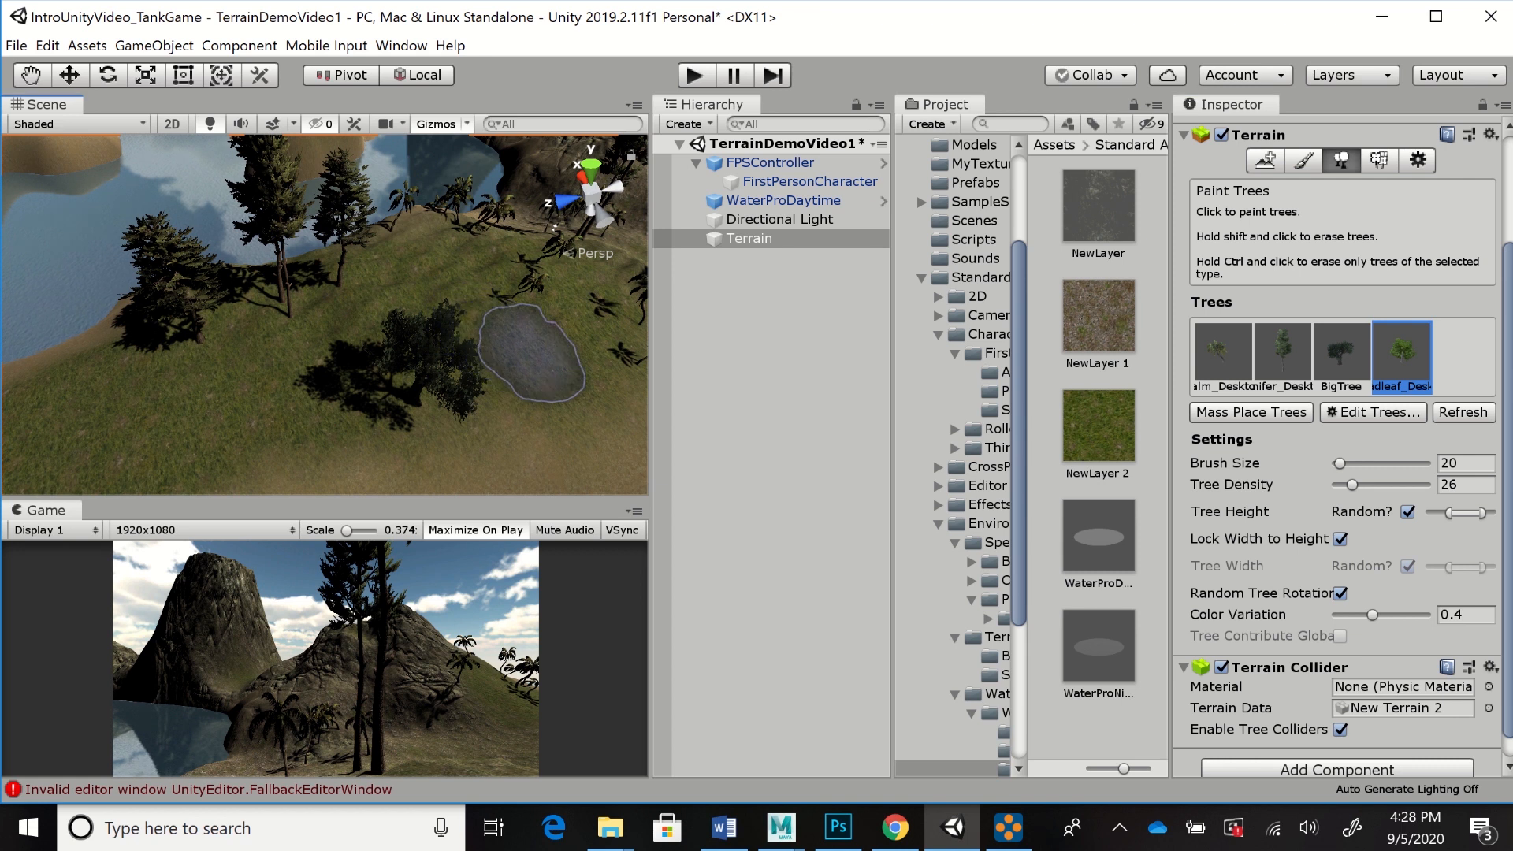
left_click(540, 360)
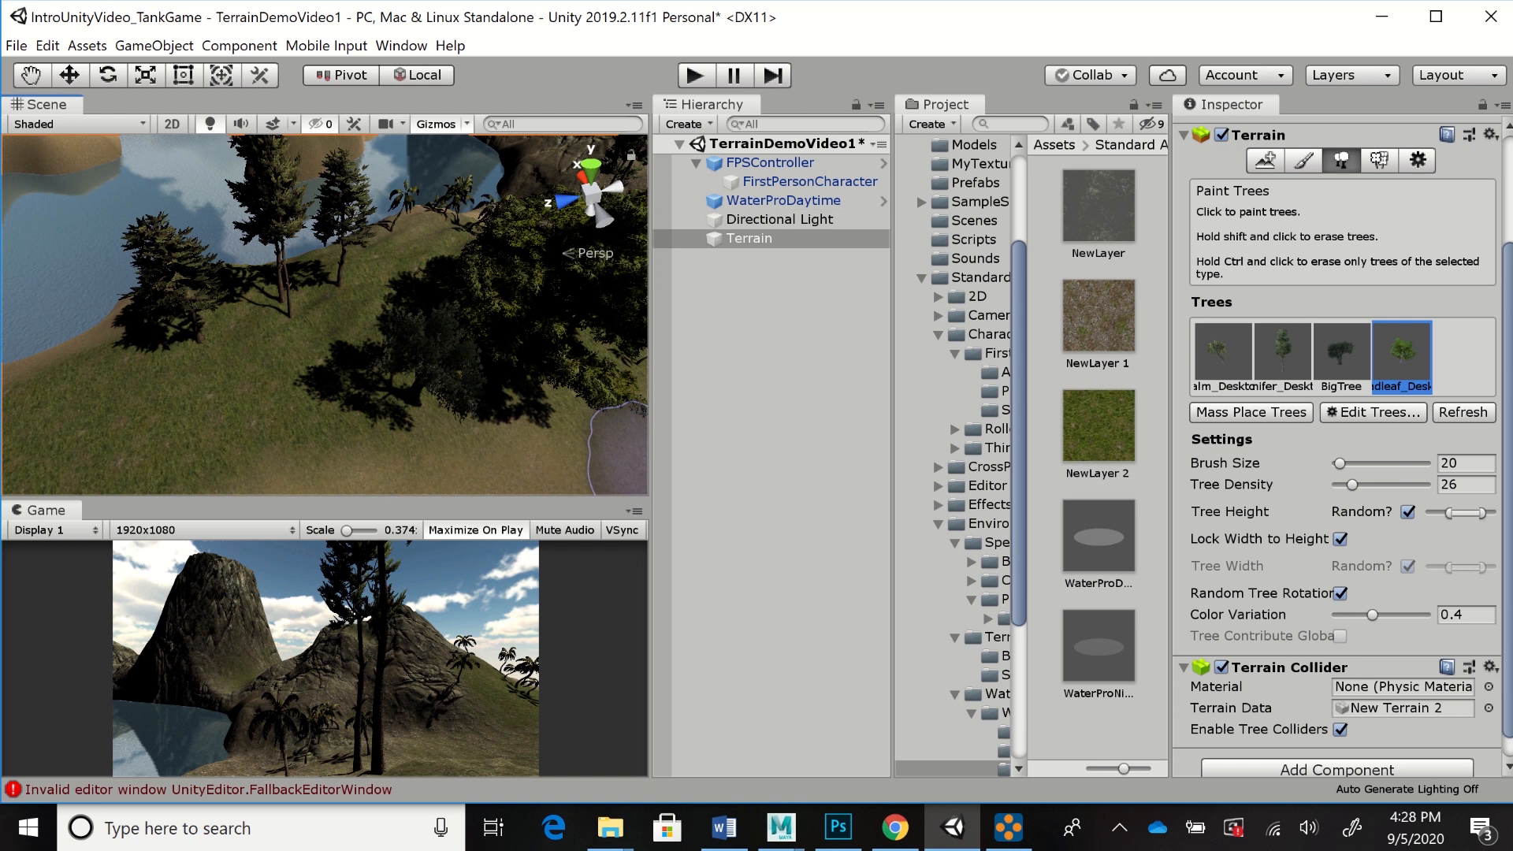
key("ctrl+p")
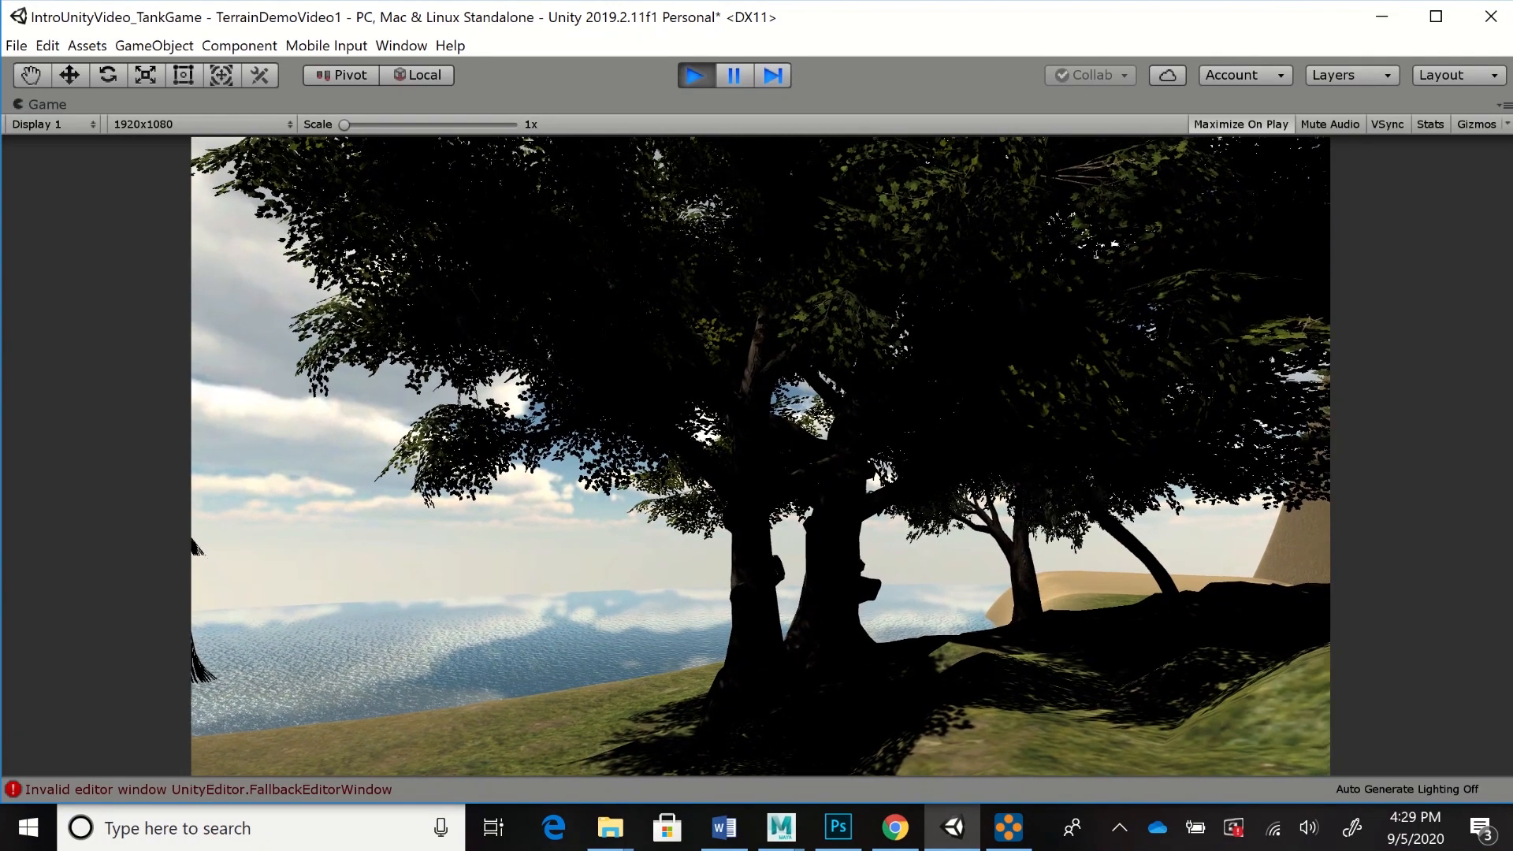
key("ctrl+p")
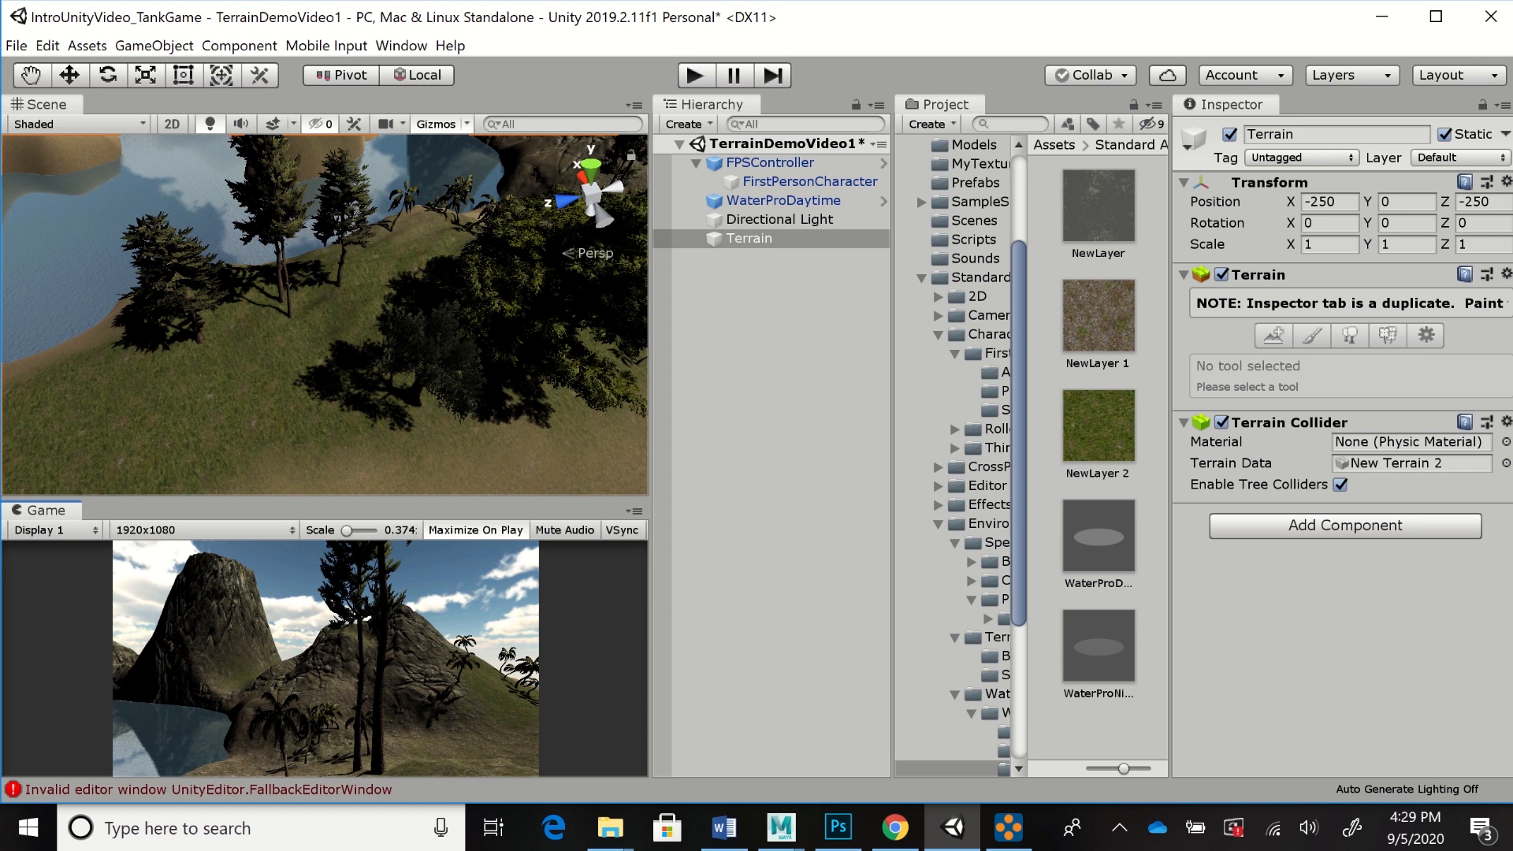
Open the scene's lighting settings and raise the environment lighting intensity multiplier to 2.01
left_click(401, 46)
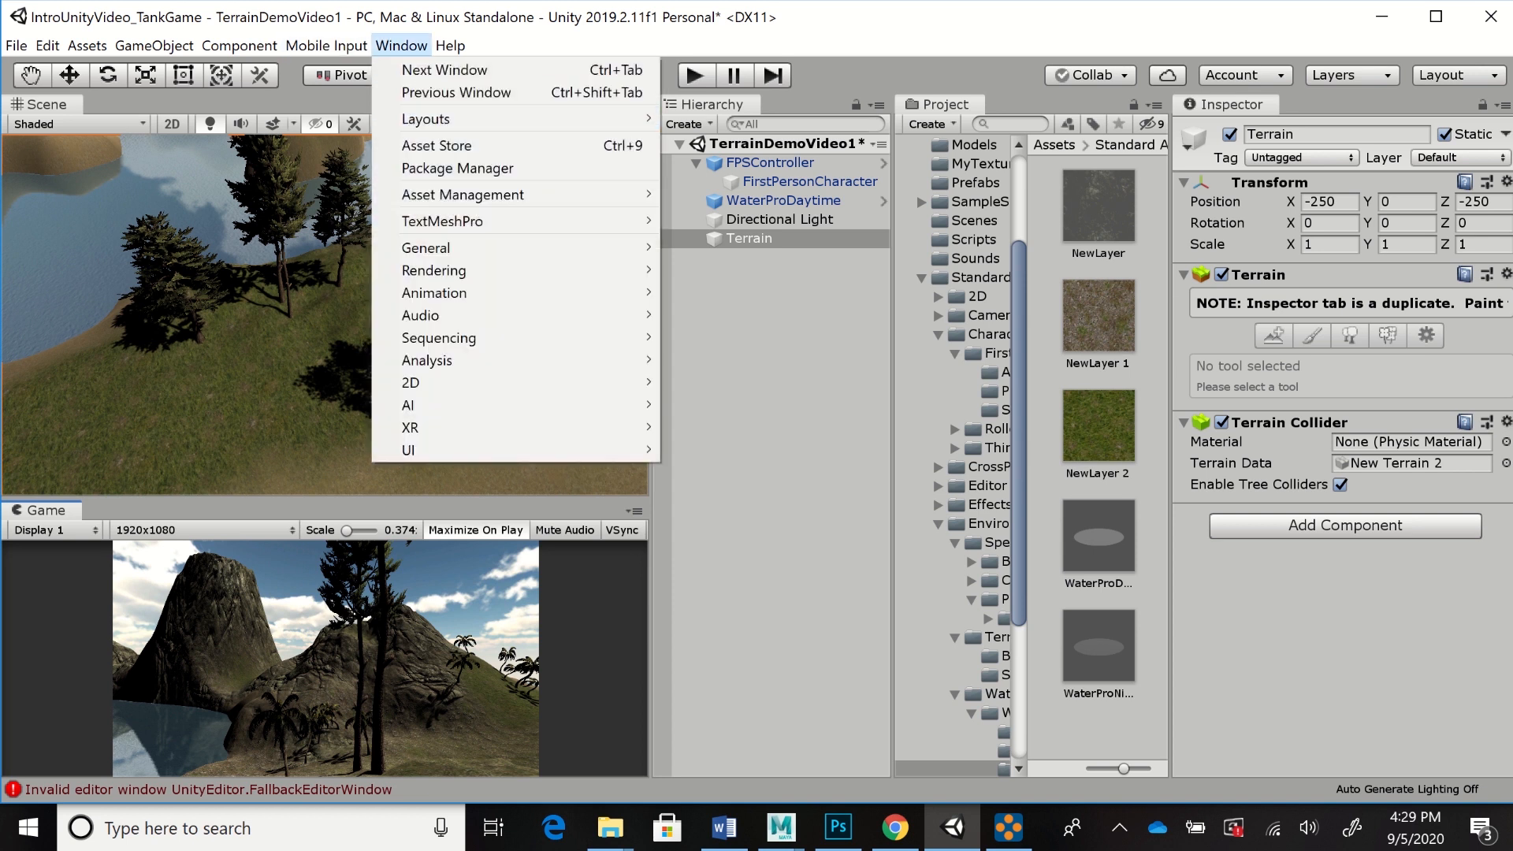
mouse_move(434, 270)
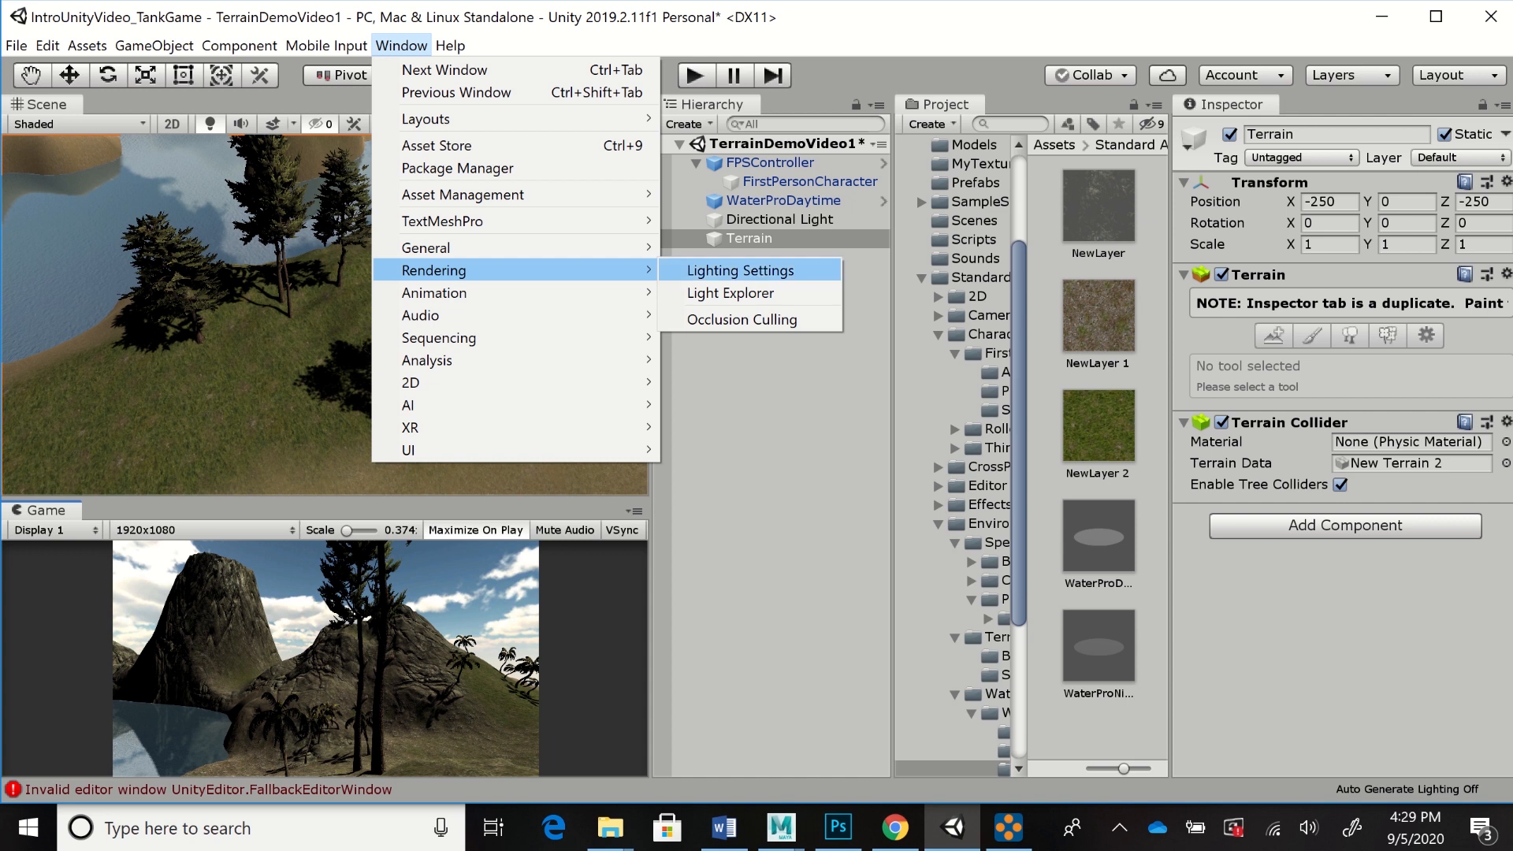
left_click(740, 270)
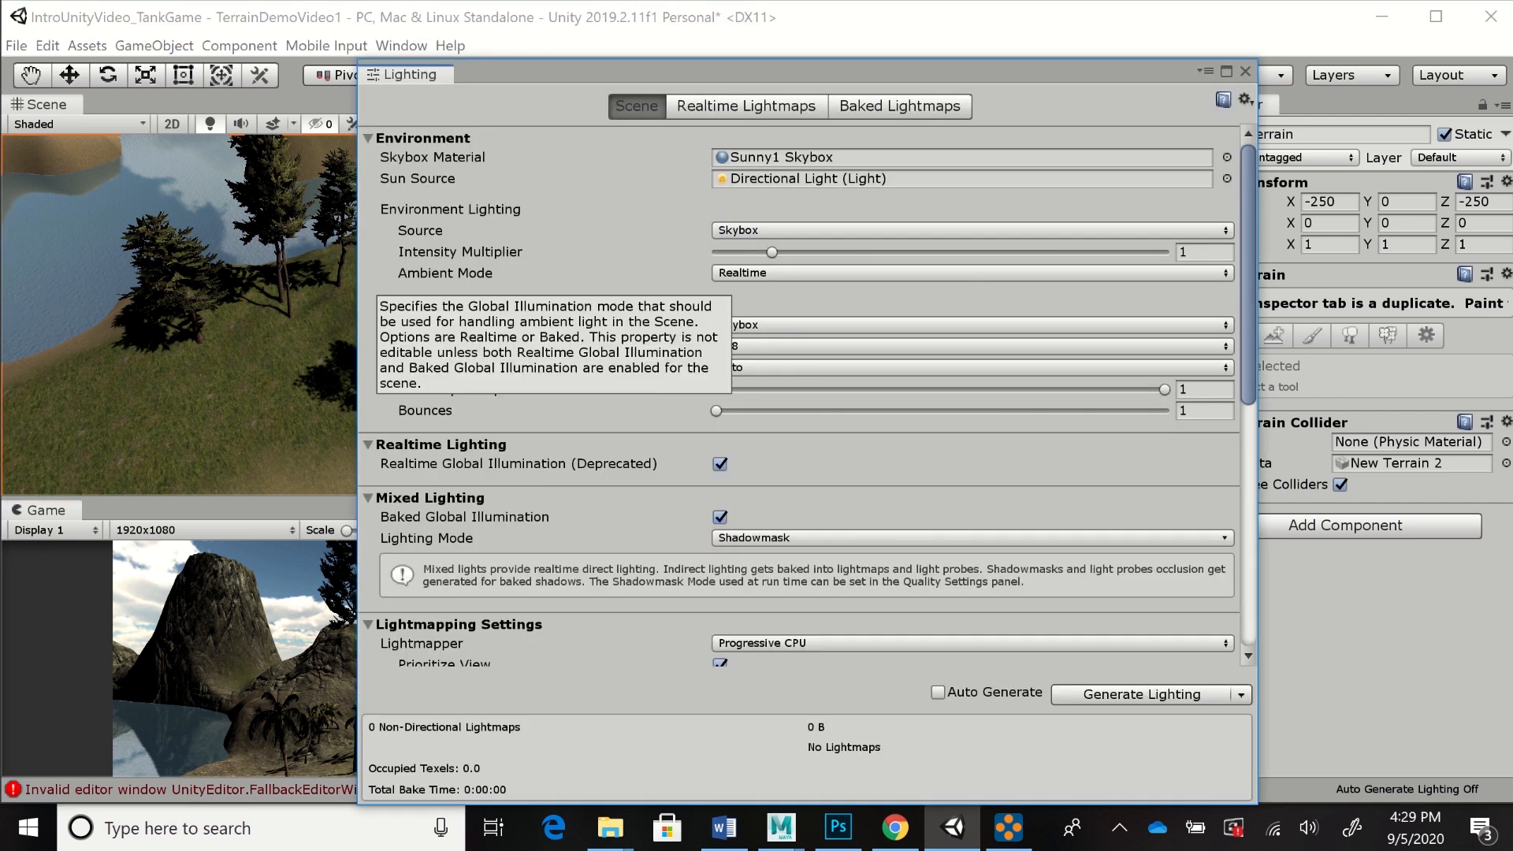
scroll(800, 394, "down", 10)
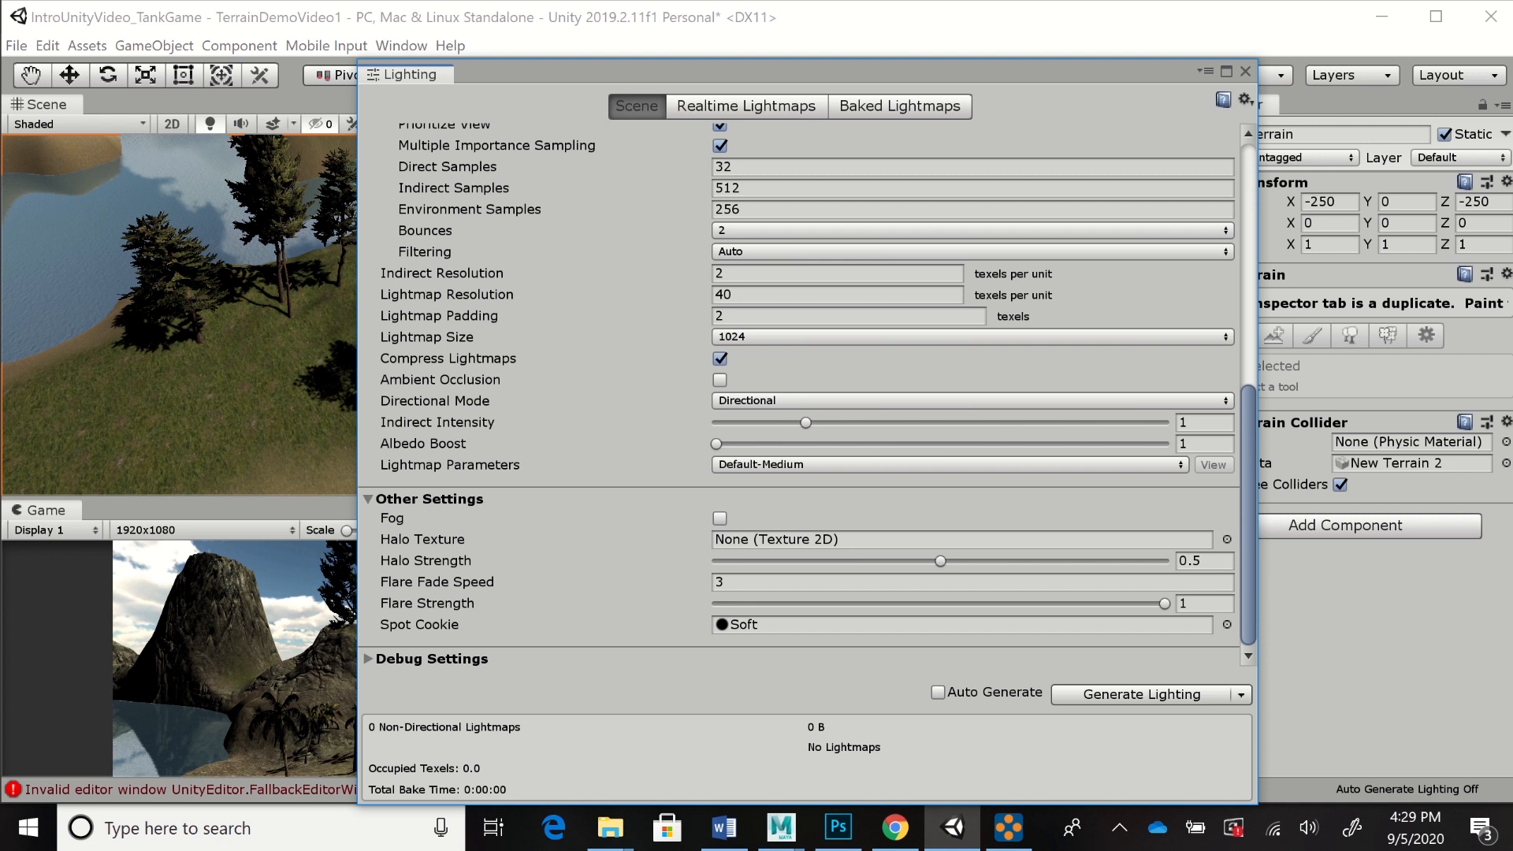
scroll(799, 394, "up", 10)
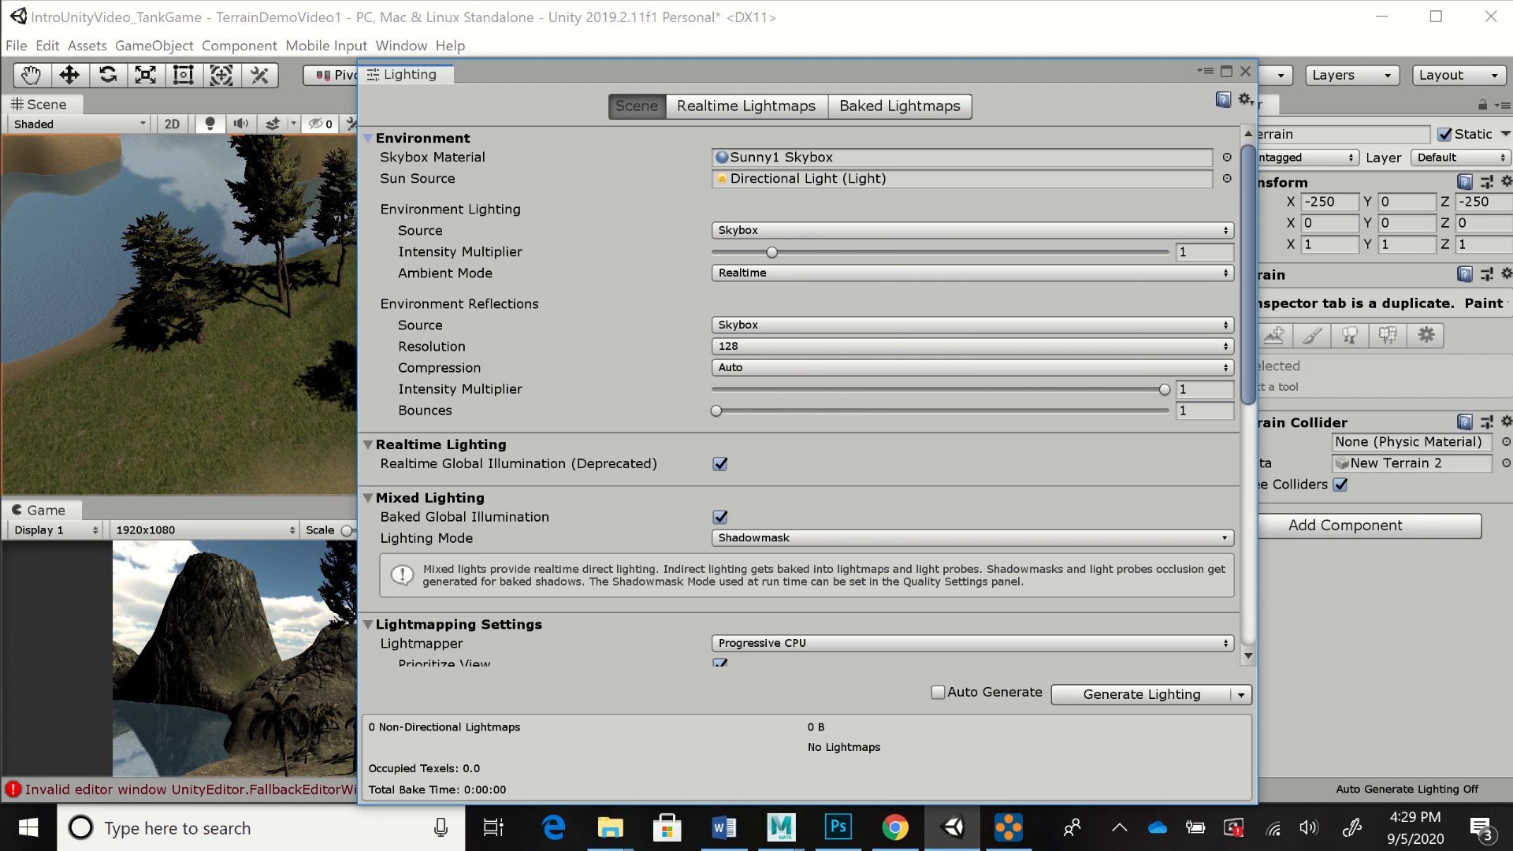
left_click_drag(409, 74, 695, 52)
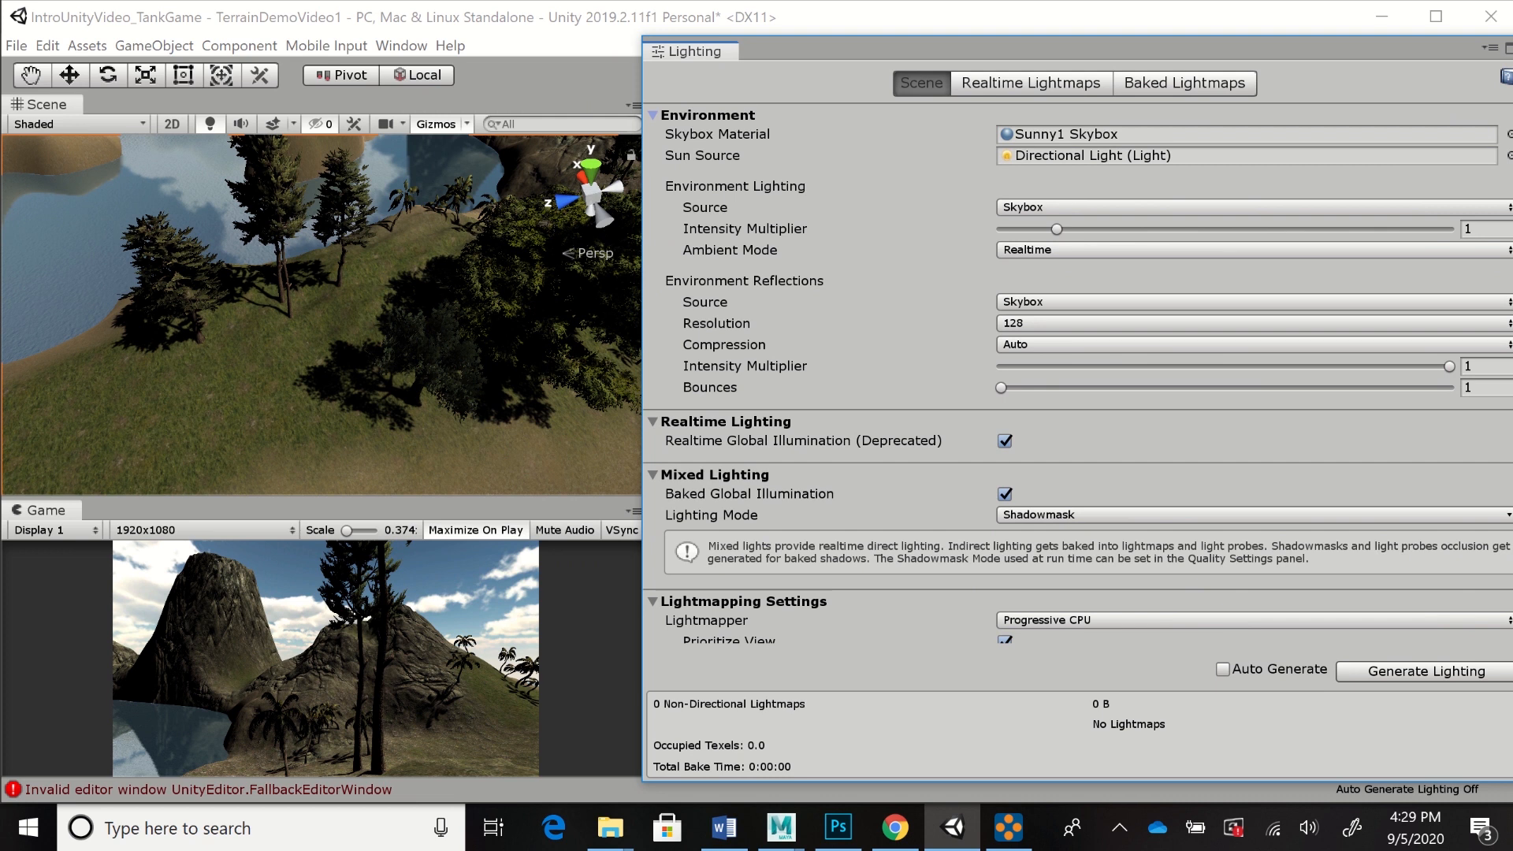
left_click_drag(1056, 229, 1113, 229)
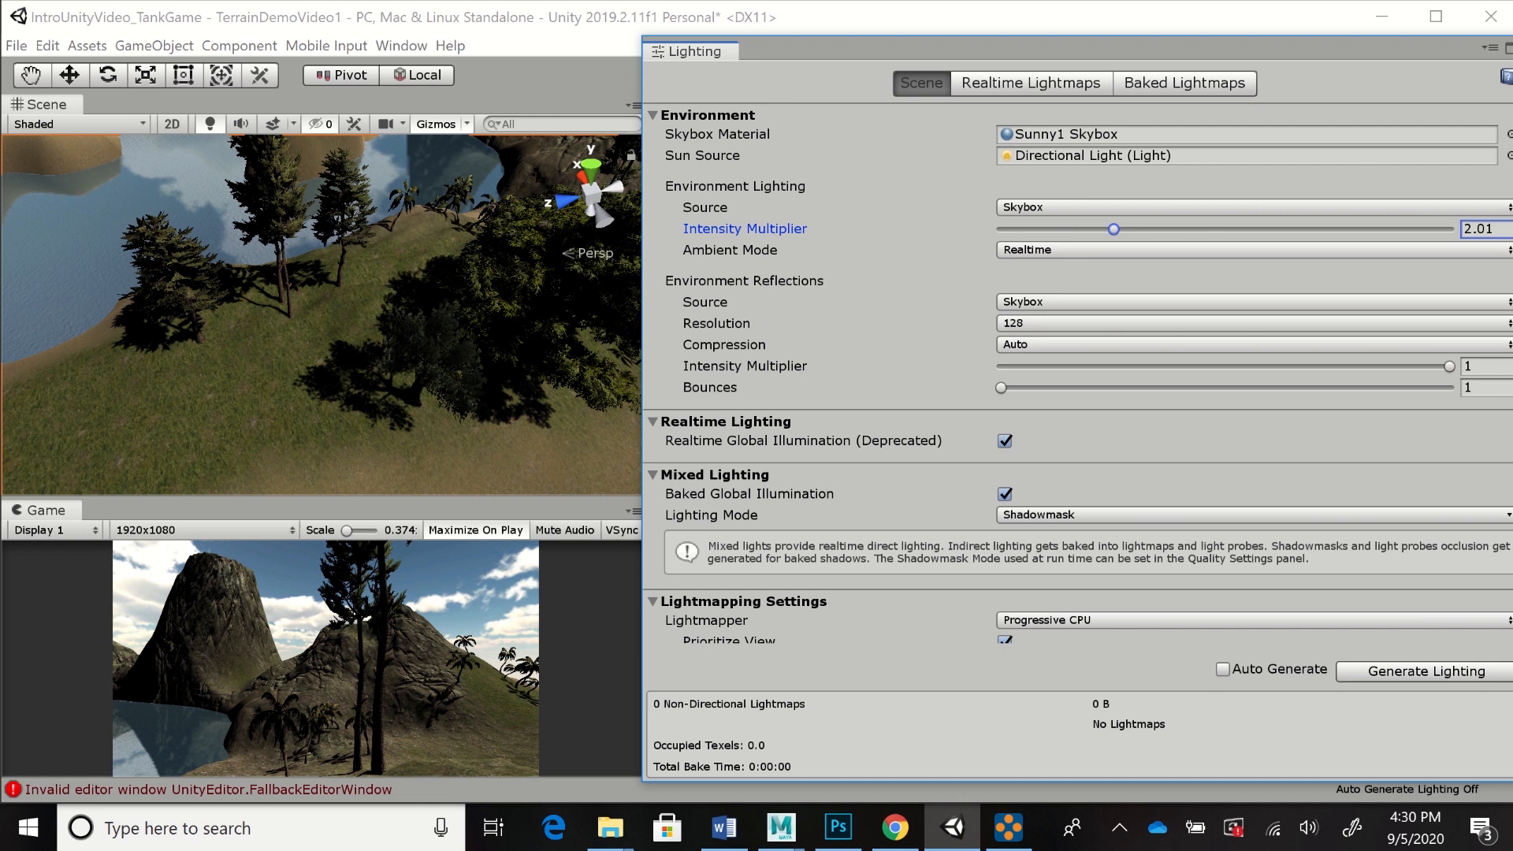
Set the environment reflections to 2 bounces
left_click_drag(1103, 50, 1021, 52)
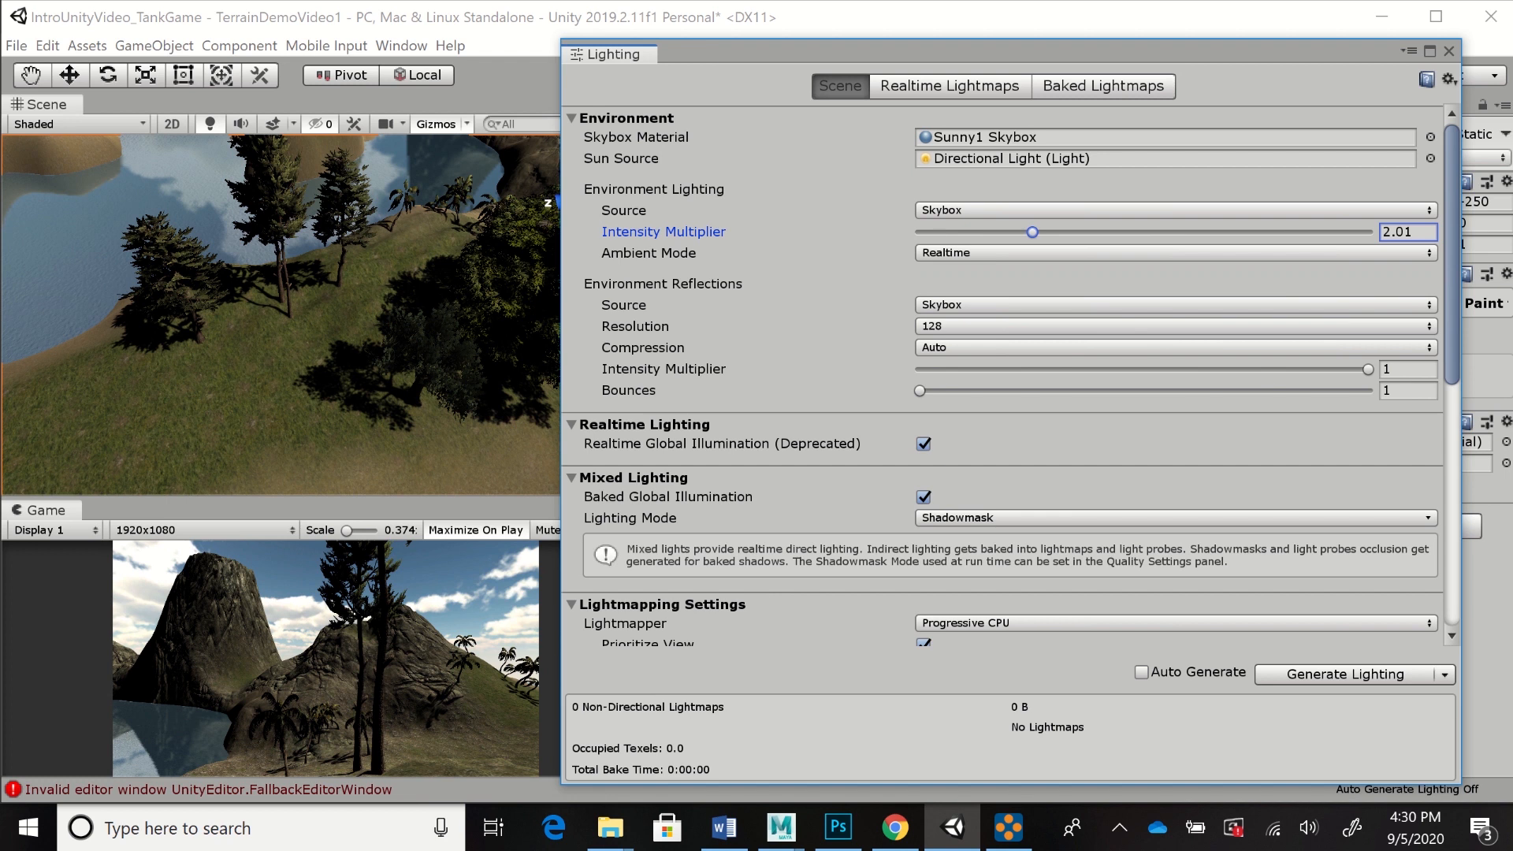
scroll(1010, 374, "down", 2)
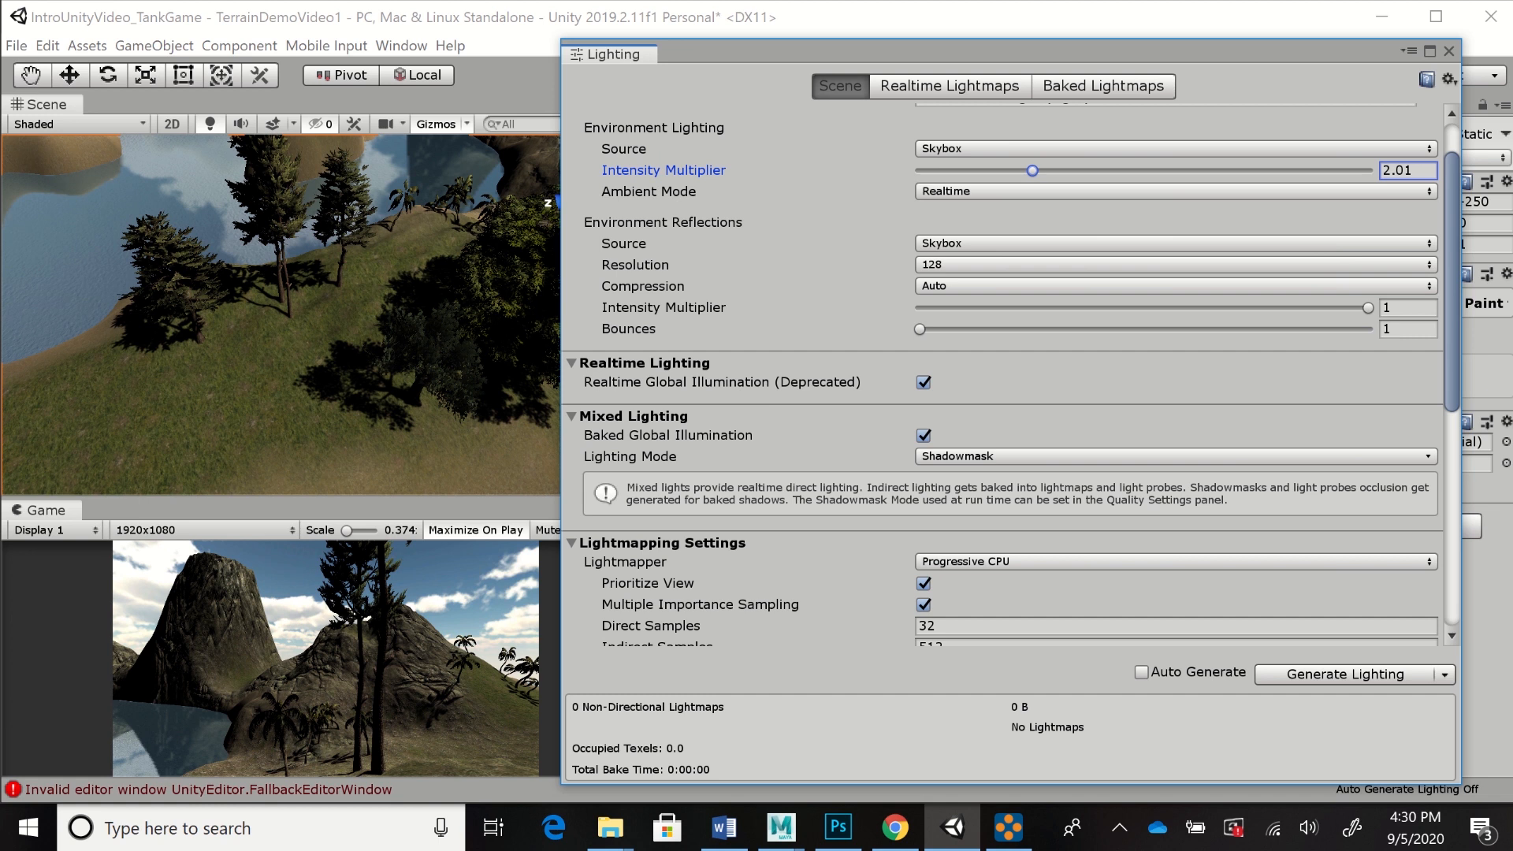
left_click(920, 330)
left_click_drag(919, 329, 1032, 329)
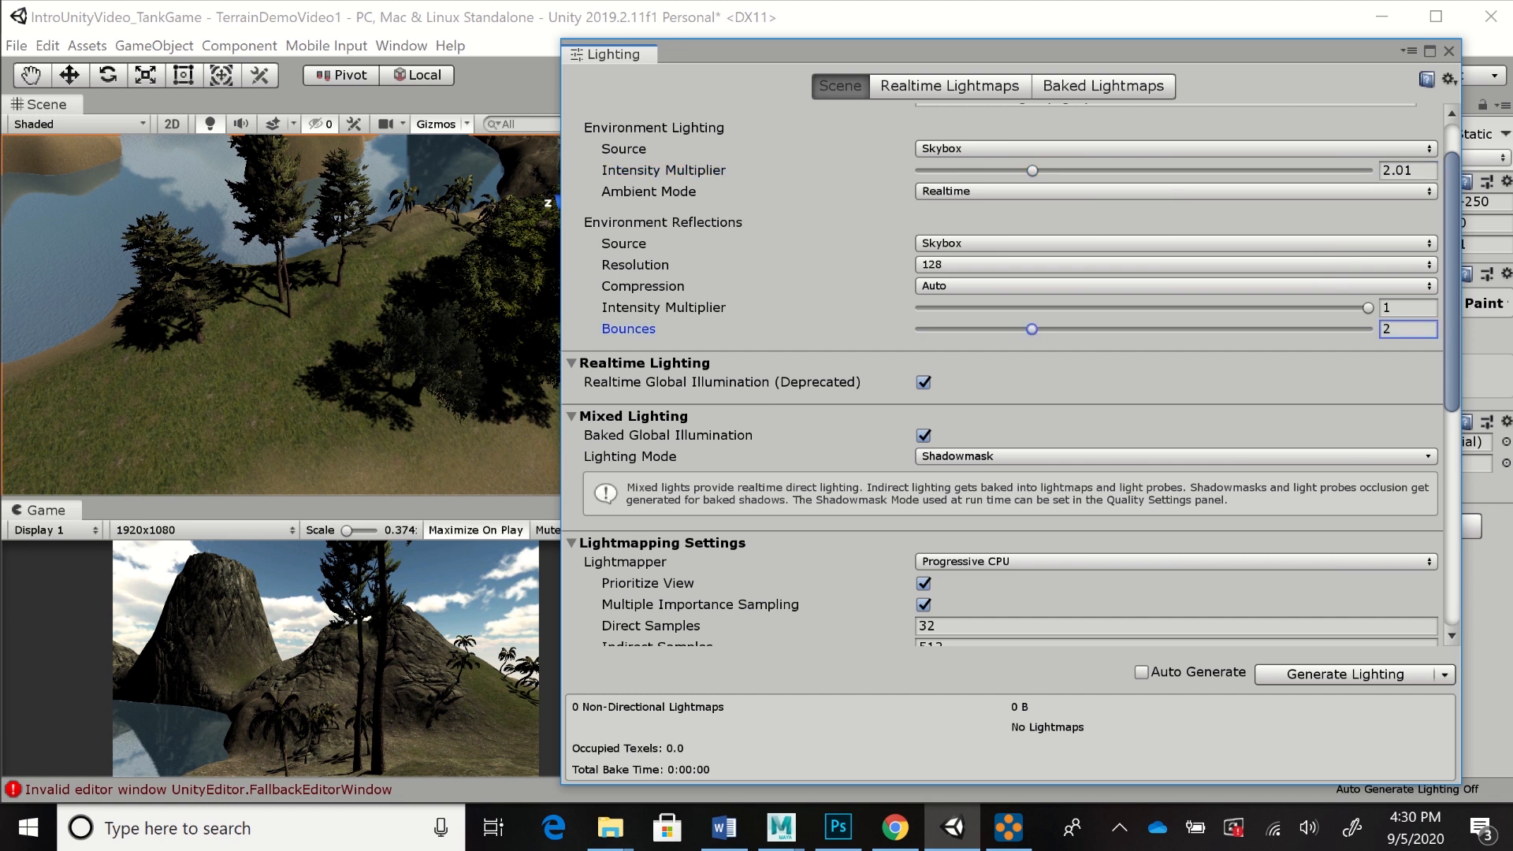
Enable fog for the scene in the lighting settings
scroll(1010, 374, "down", 9)
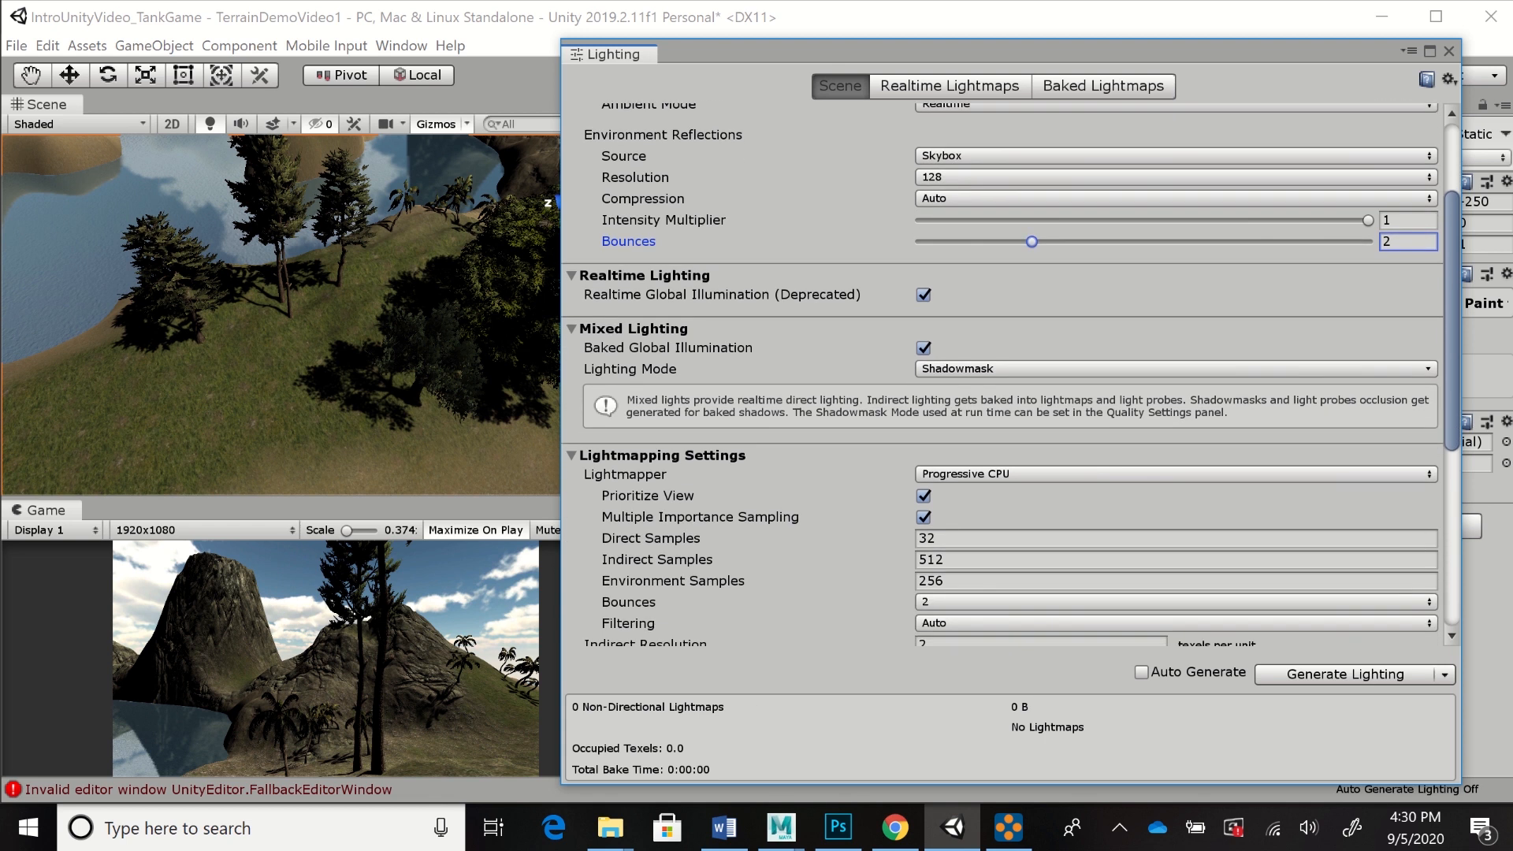
scroll(1010, 374, "down", 4)
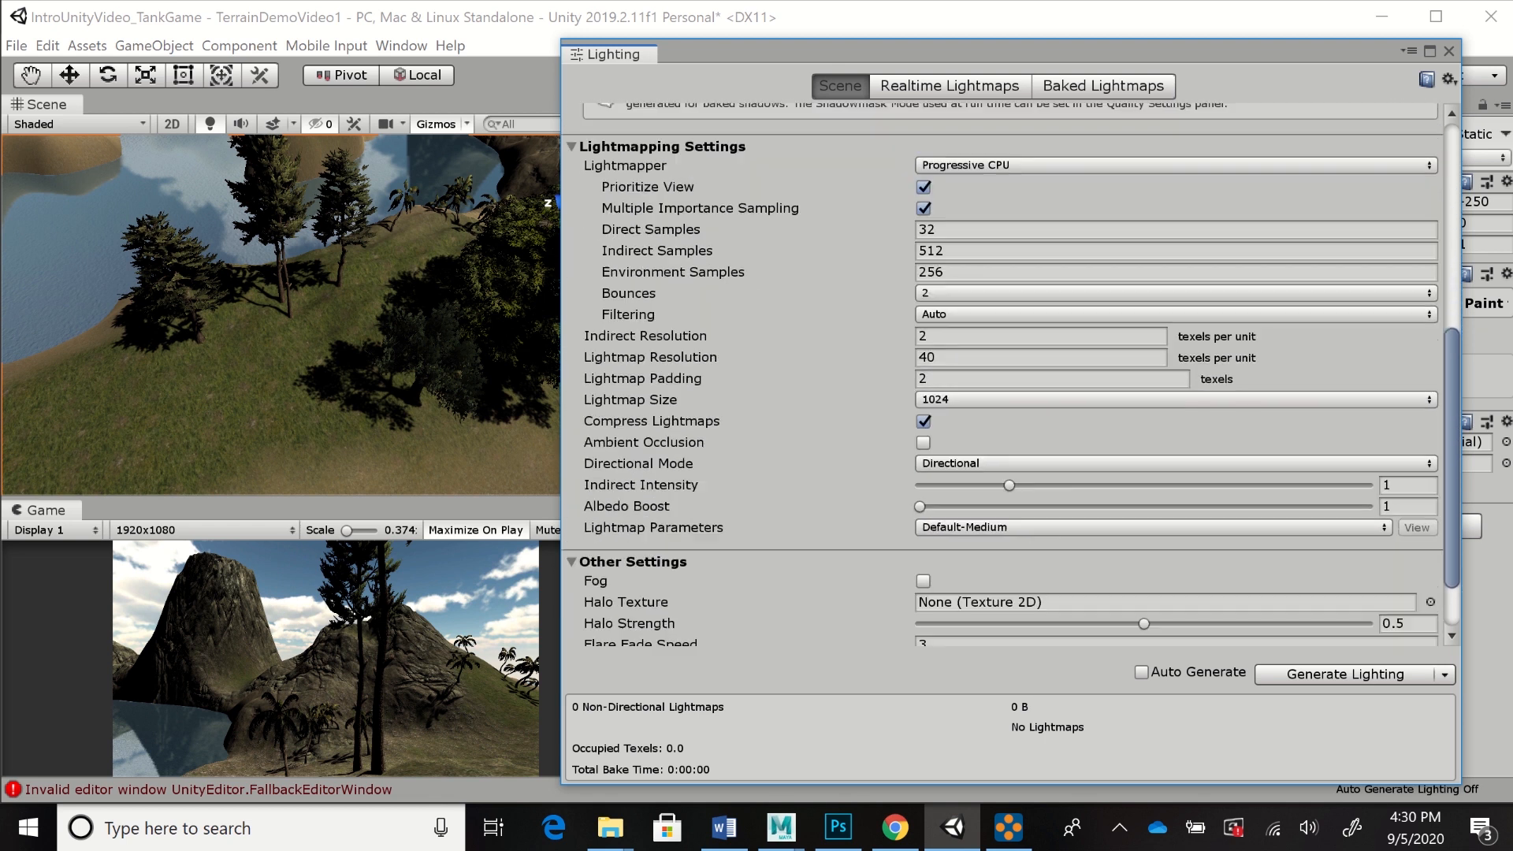
scroll(1010, 374, "down", 2)
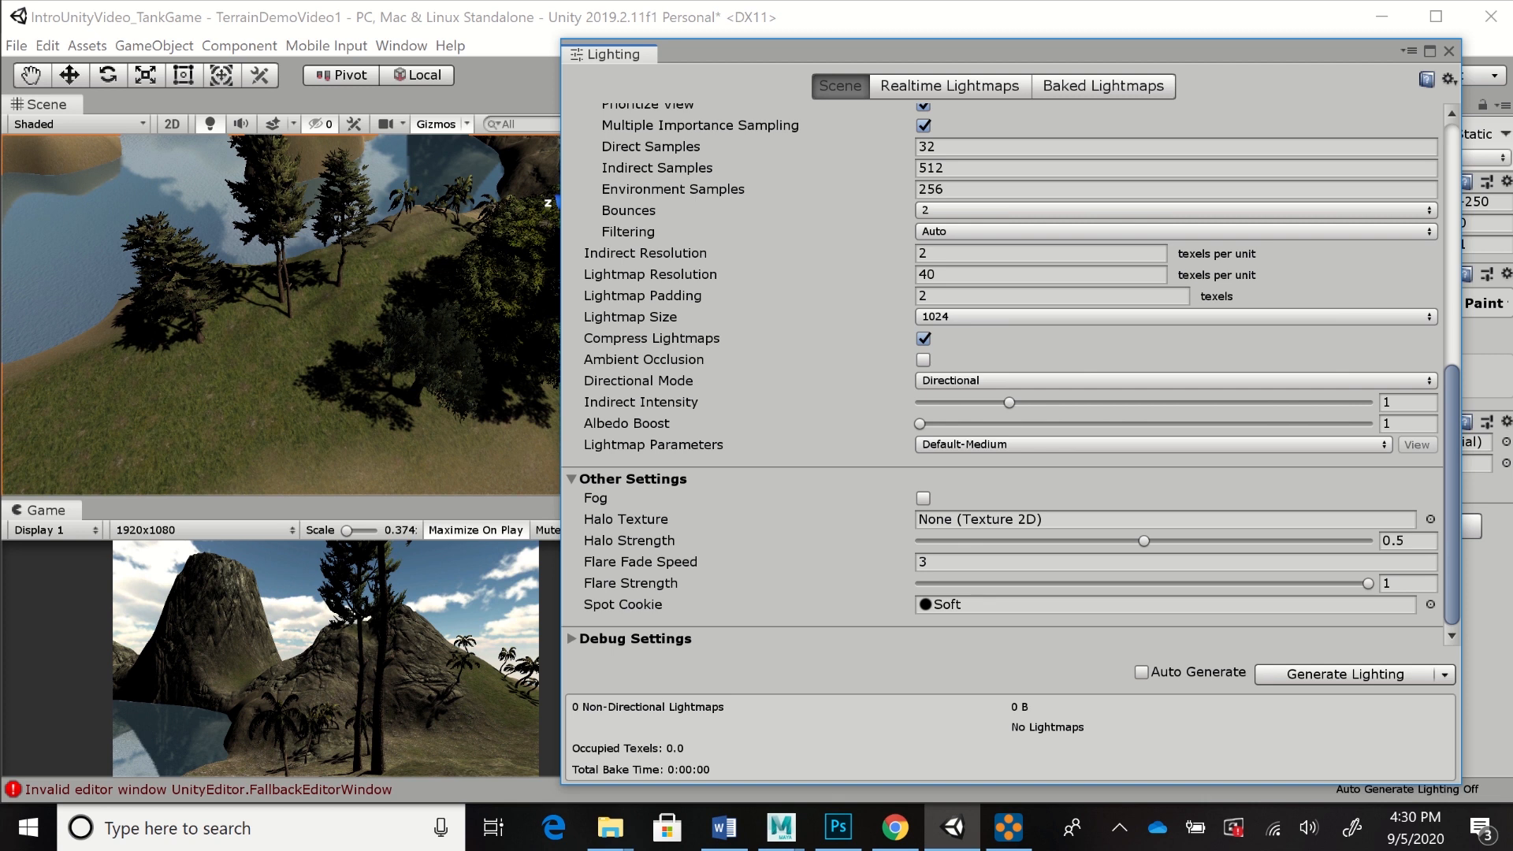
left_click(924, 498)
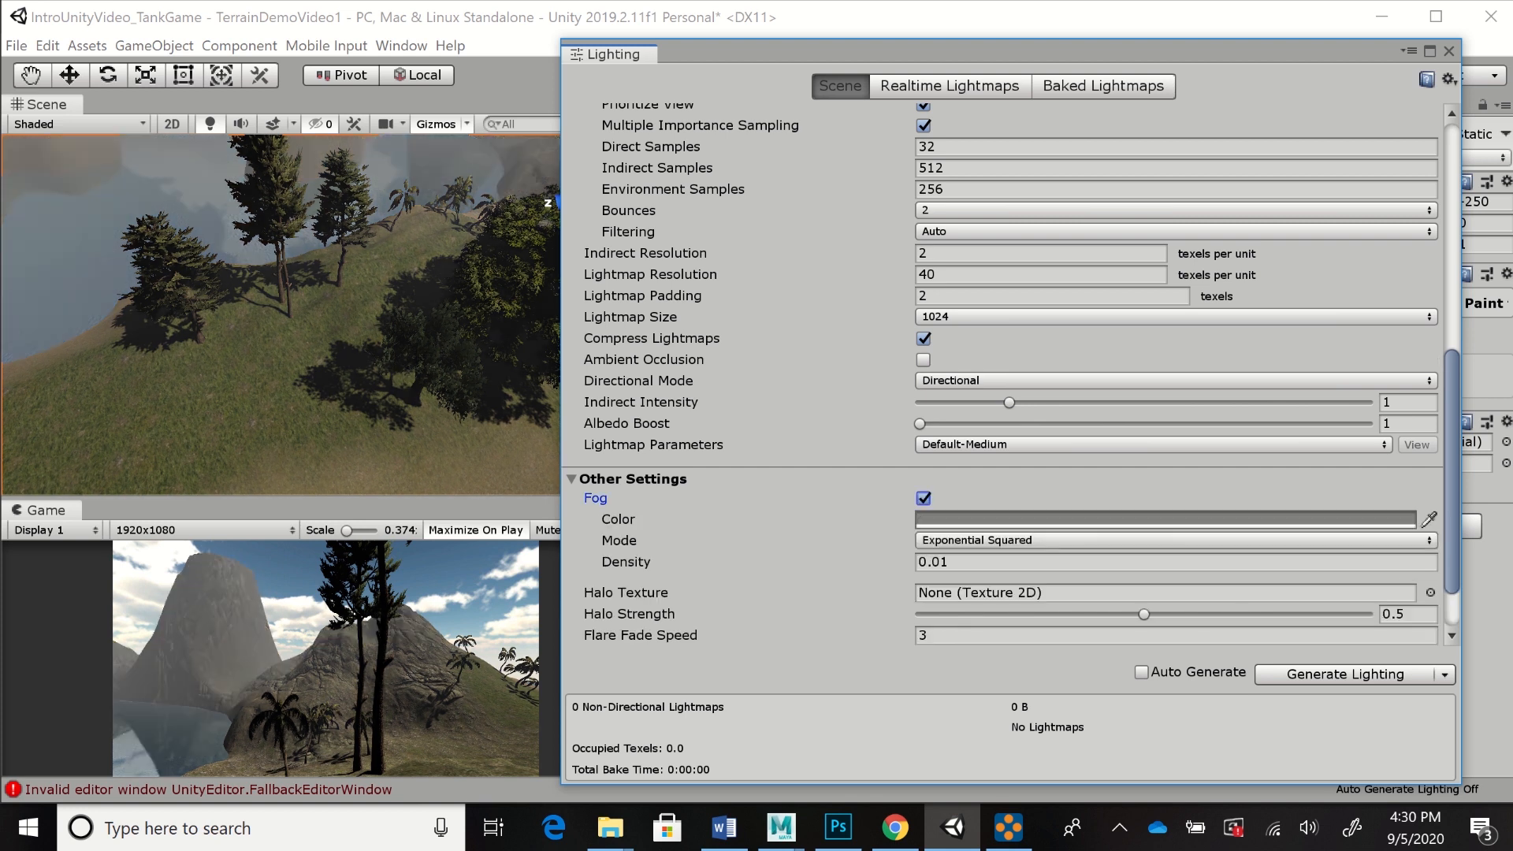
Change the fog color to a pale grayish blue, hexadecimal ADC1CD
left_click(1016, 520)
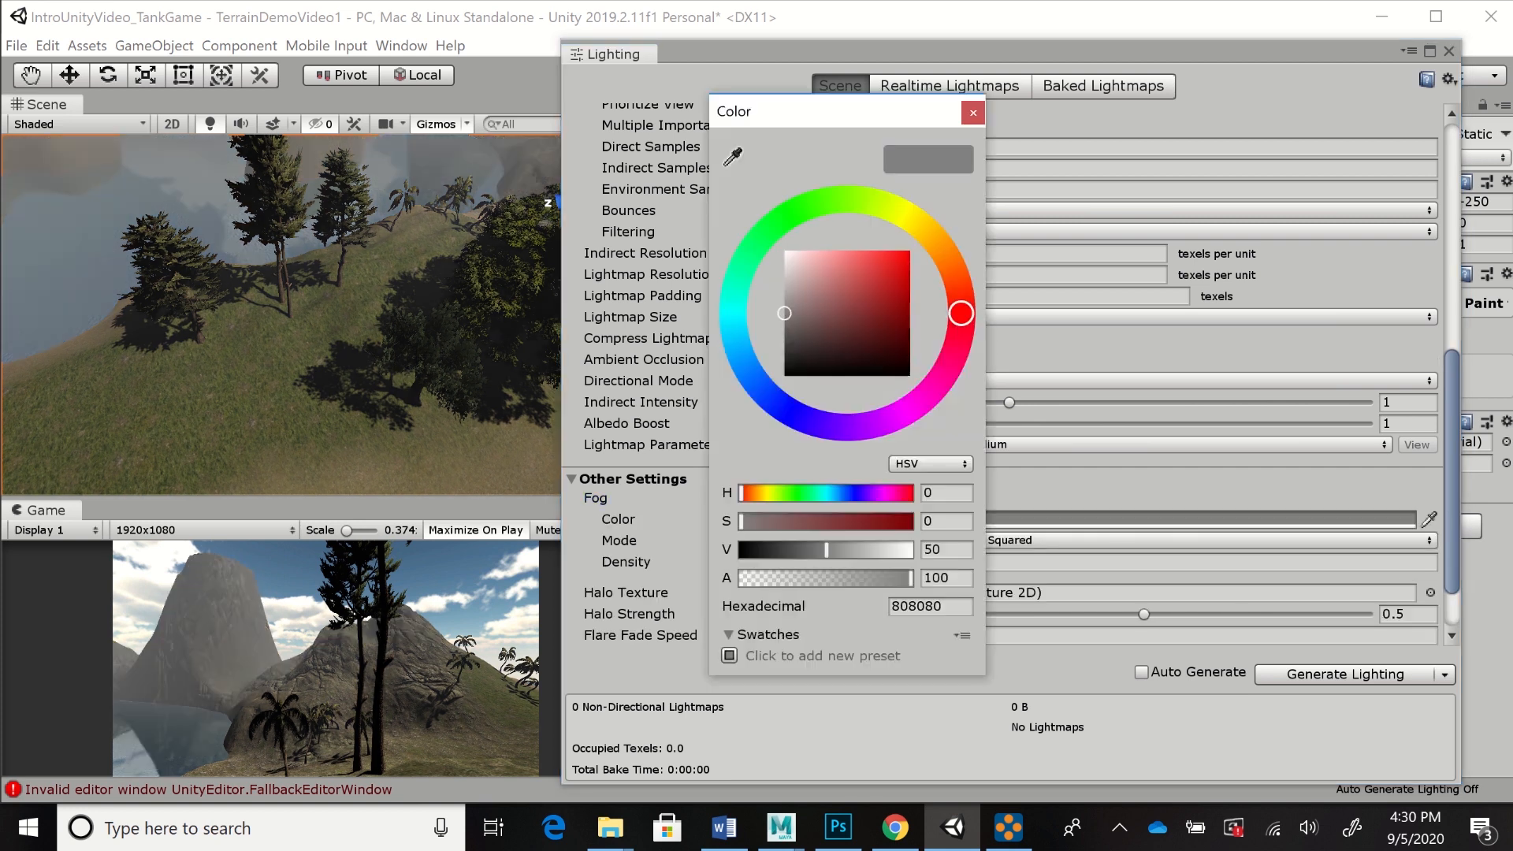
left_click_drag(727, 324, 737, 344)
mouse_move(820, 264)
left_mouse_down()
mouse_move(829, 282)
mouse_move(849, 276)
mouse_move(818, 270)
left_mouse_up()
left_click_drag(813, 267, 813, 272)
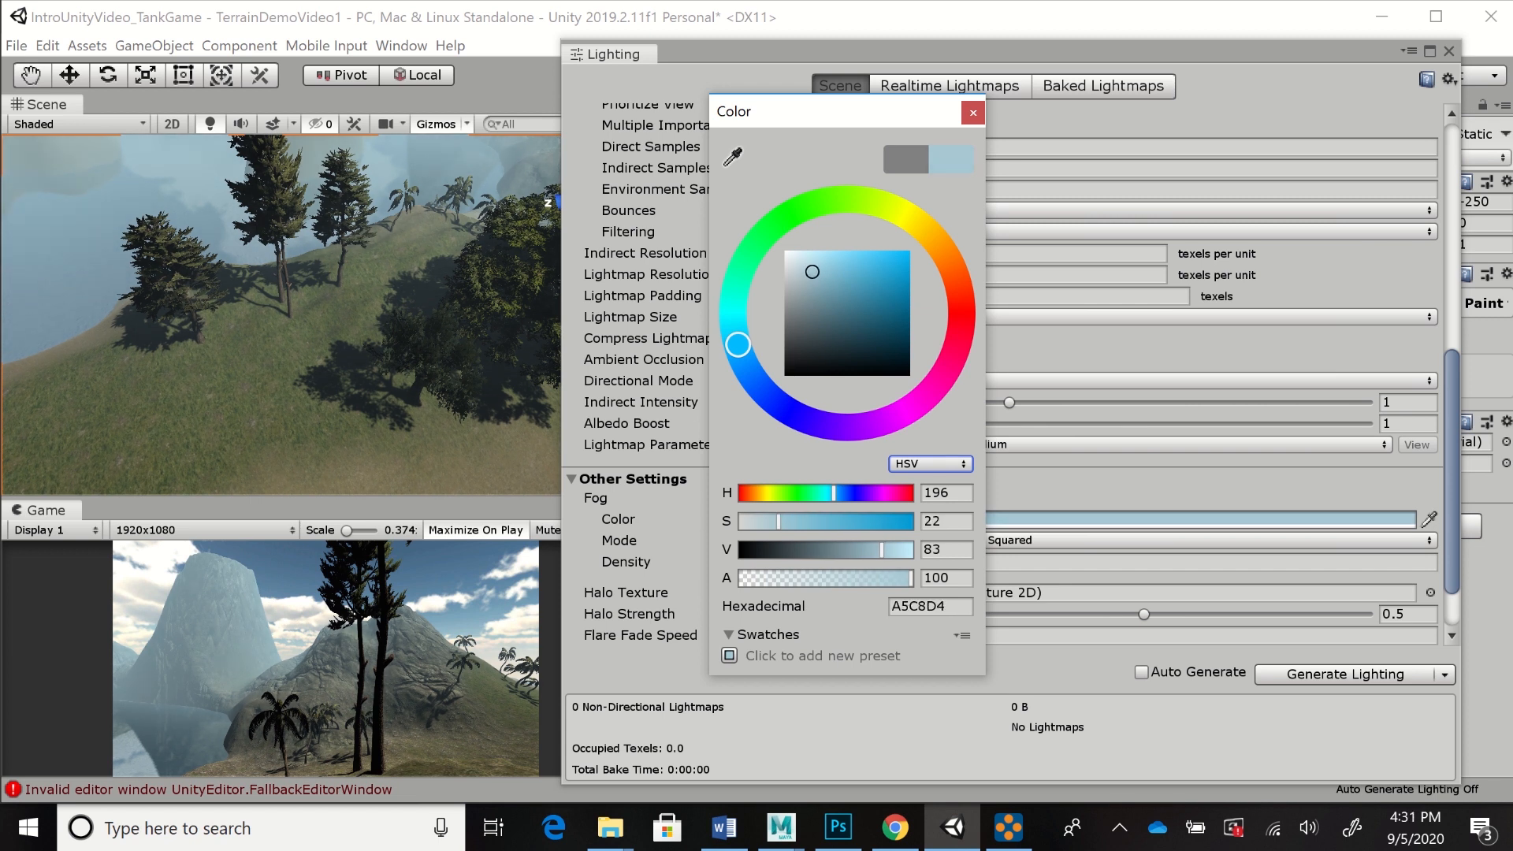
left_click_drag(812, 272, 811, 277)
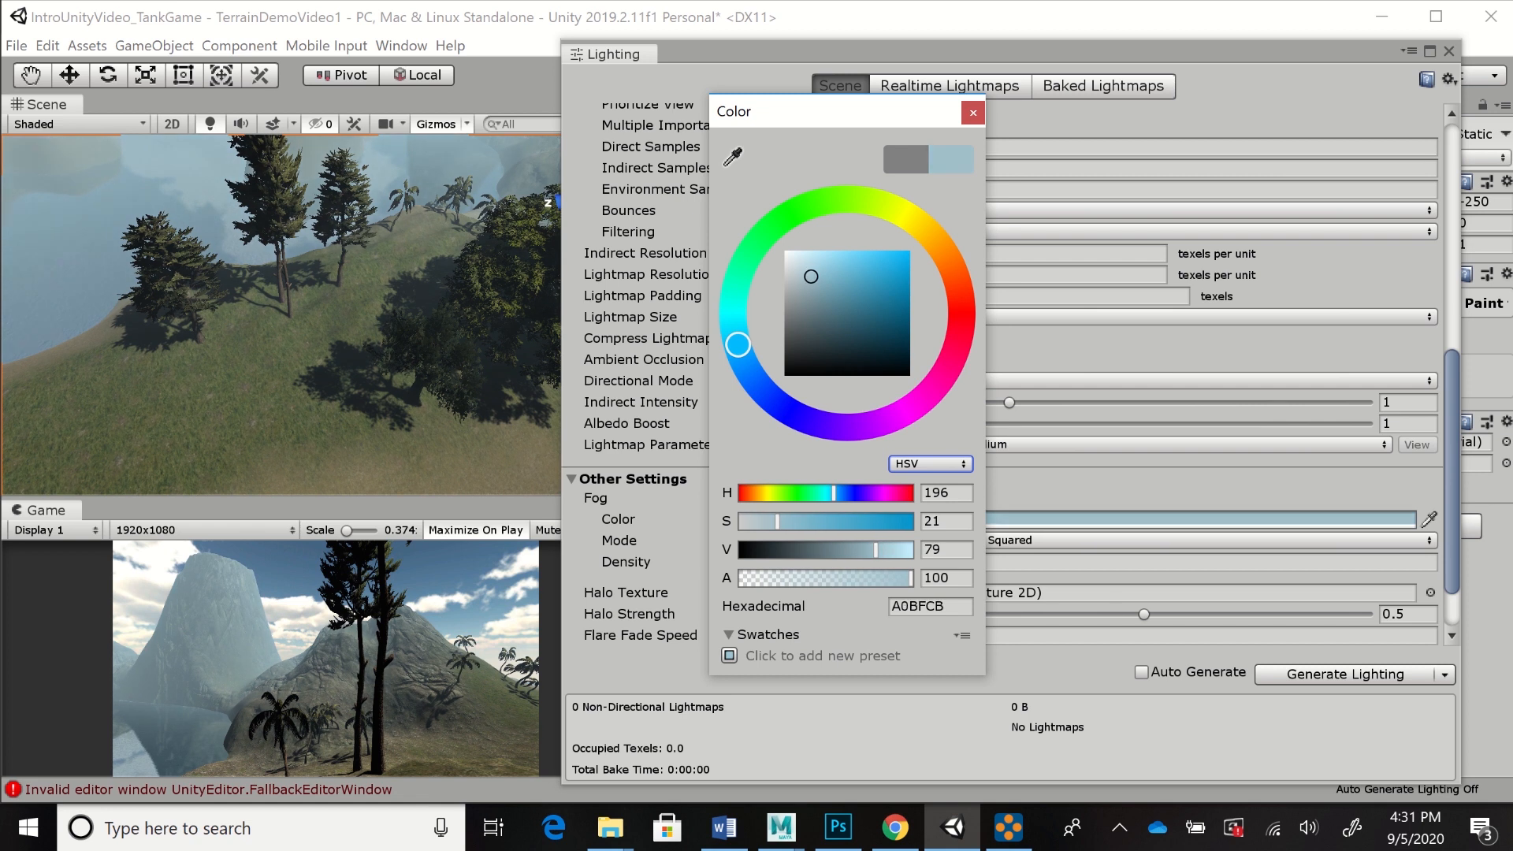
left_click_drag(737, 344, 742, 359)
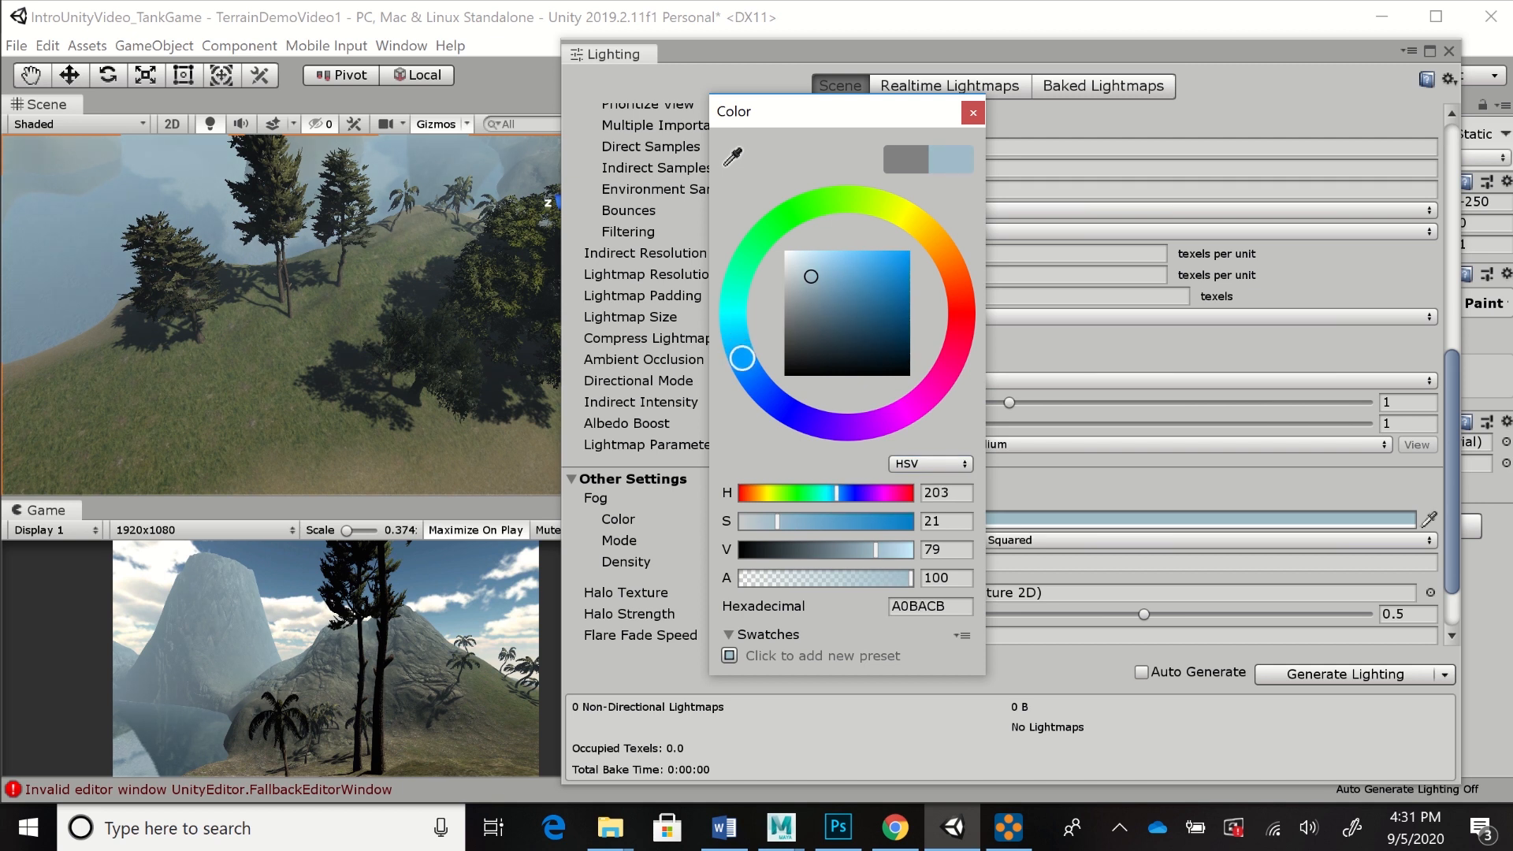
left_click_drag(811, 276, 803, 275)
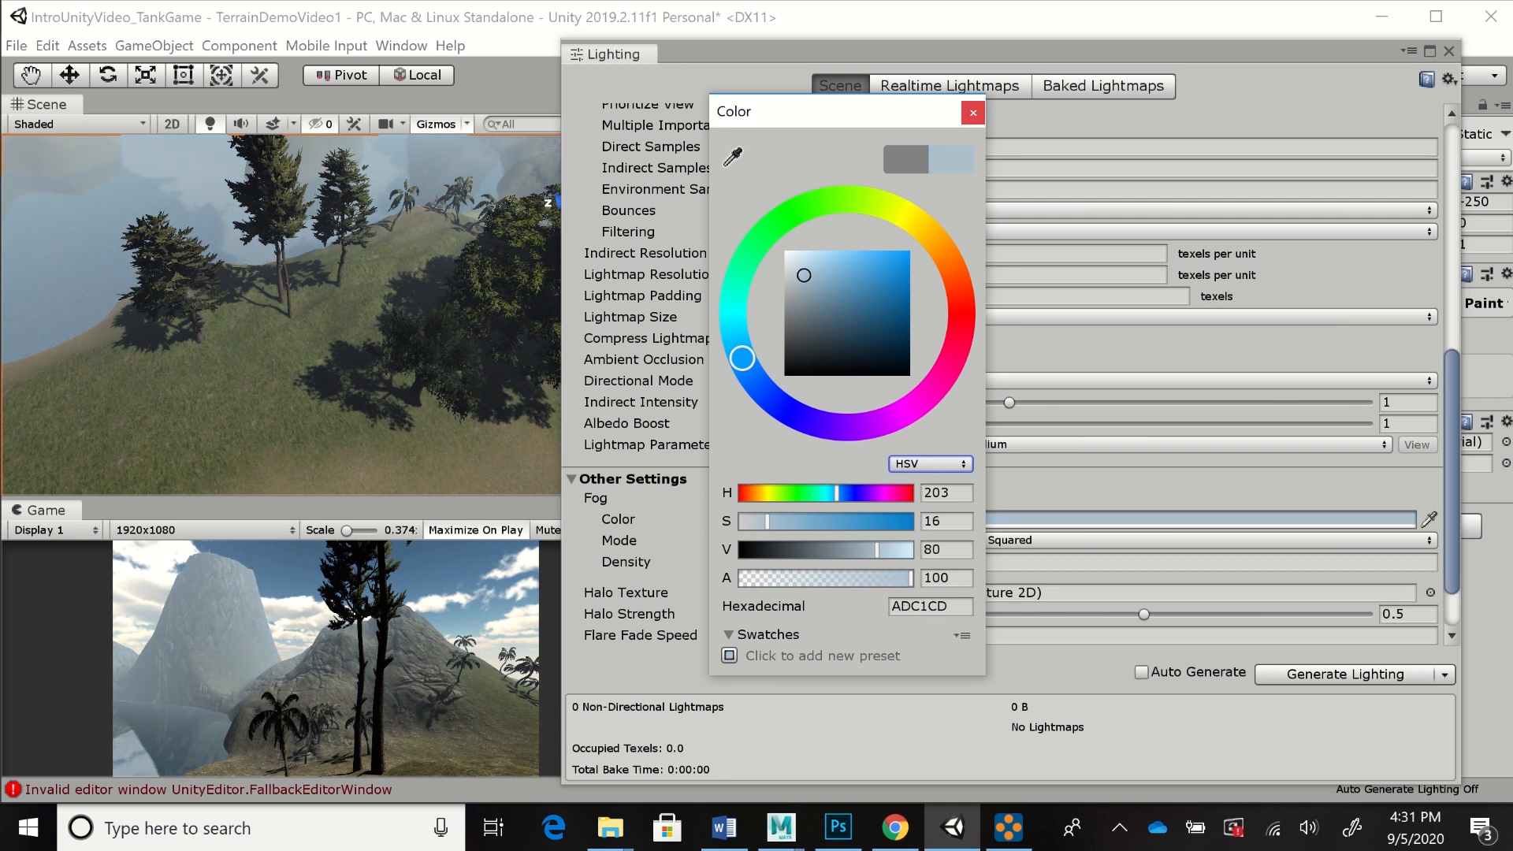
left_click(973, 112)
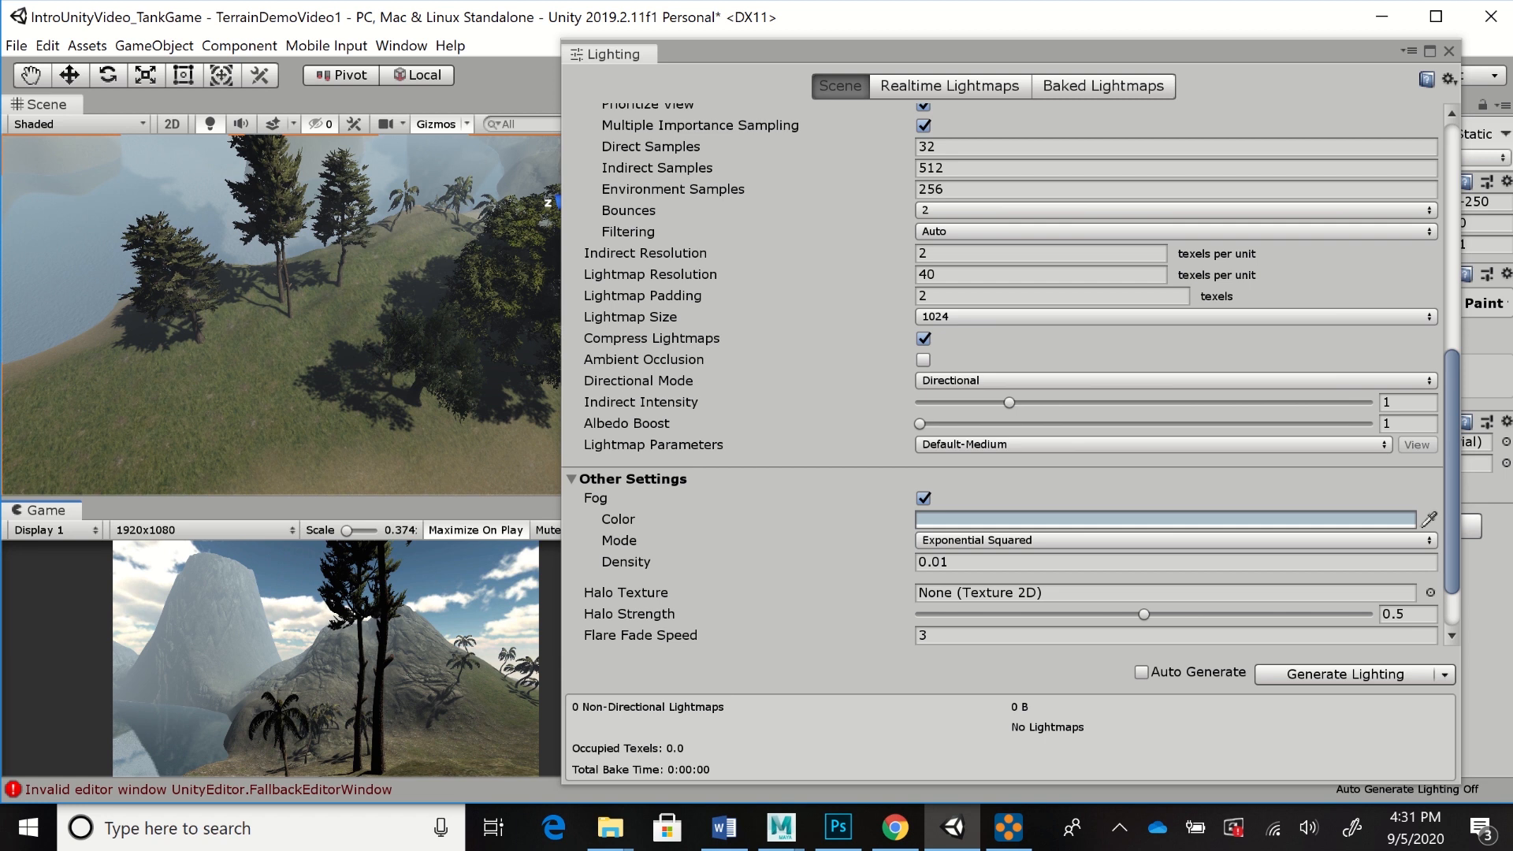
Try the Linear fog mode with an end distance of 50 and one of 200
scroll(1010, 374, "down", 2)
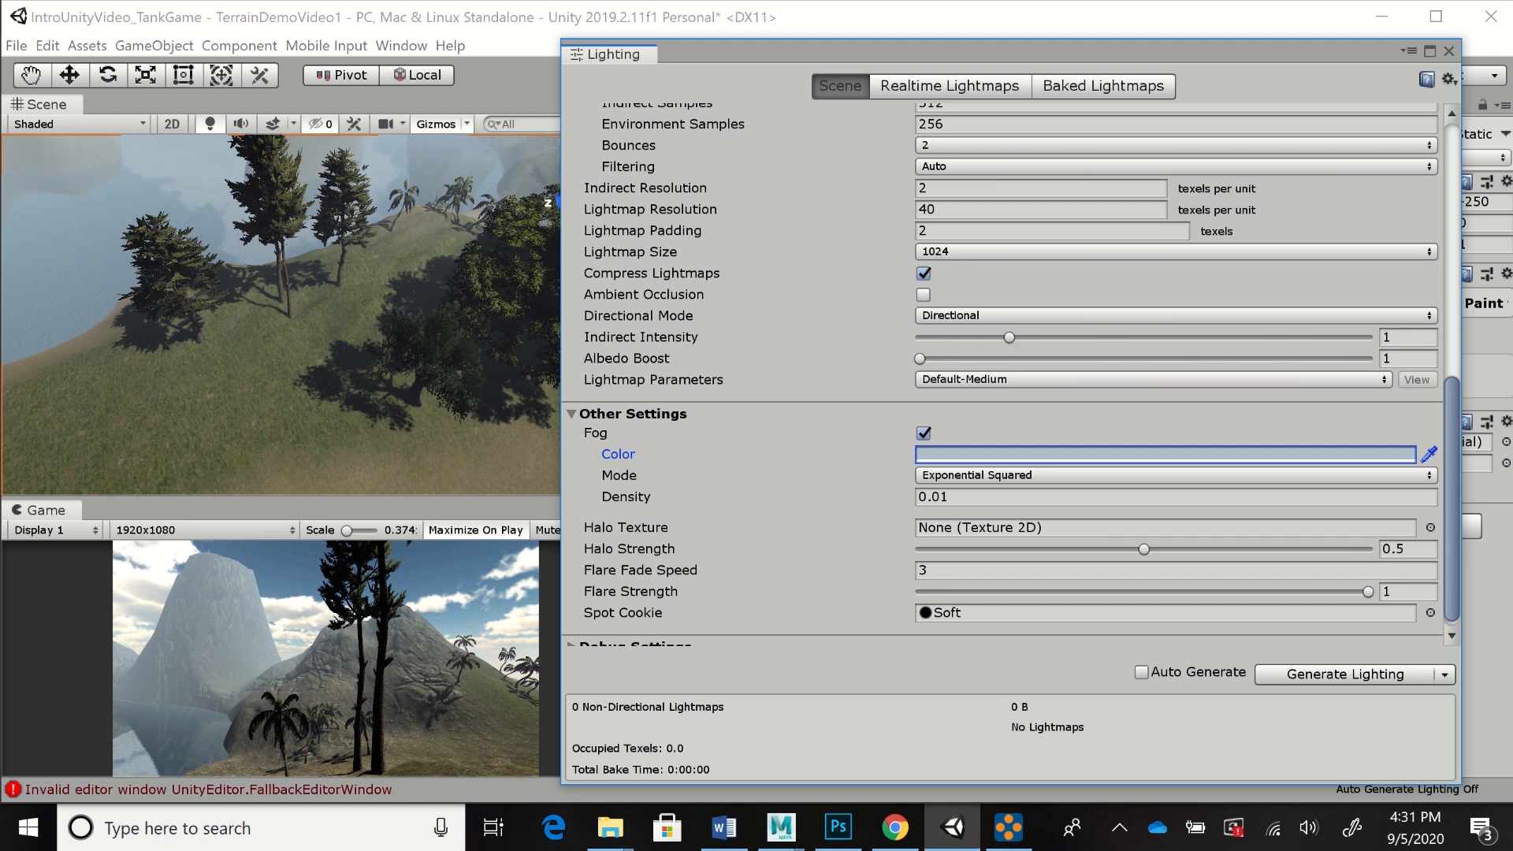
left_click(1017, 475)
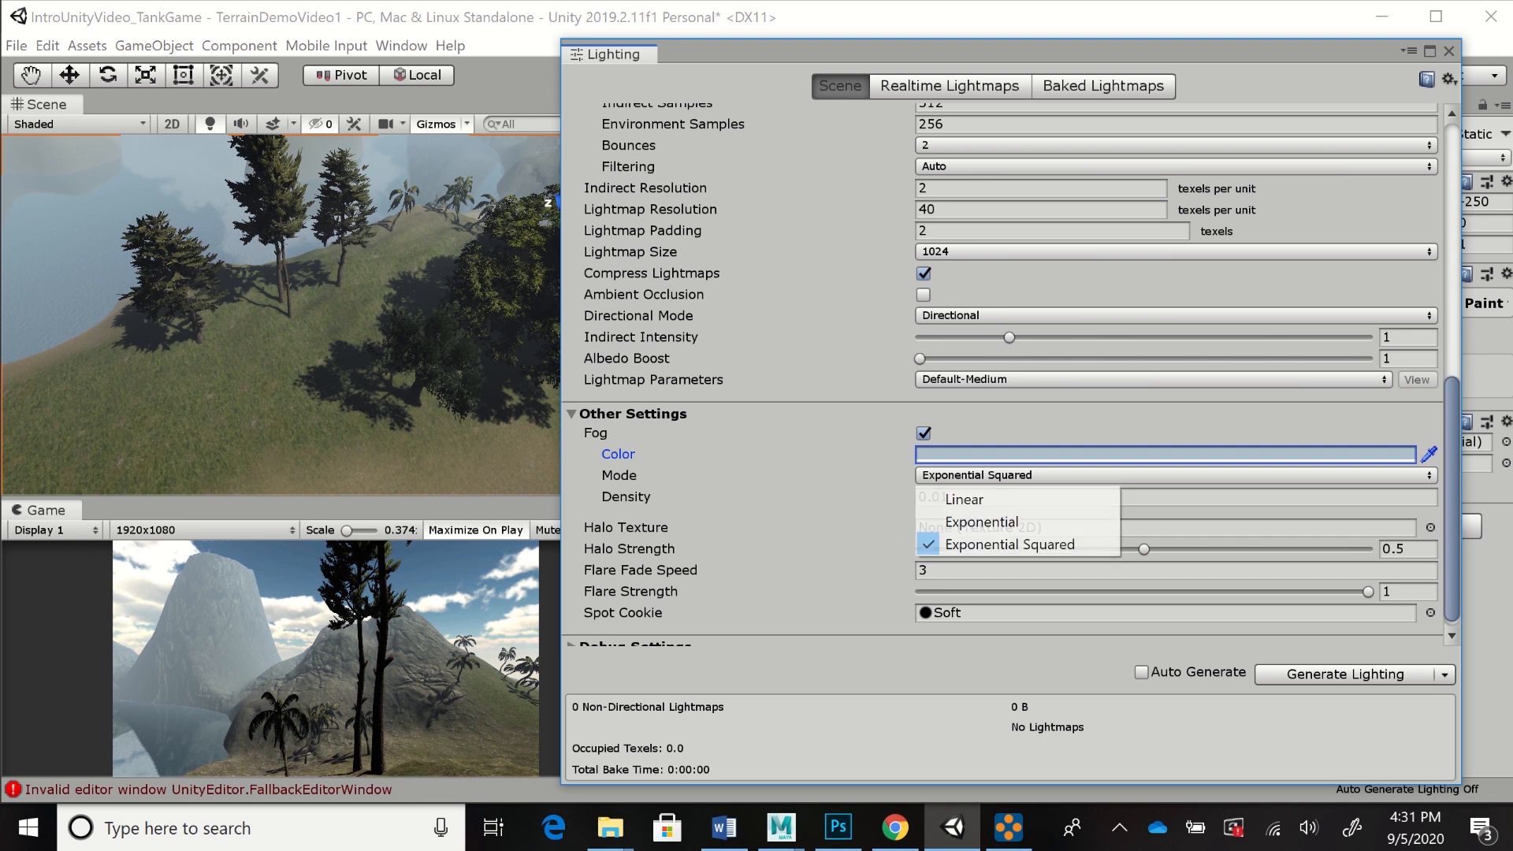
left_click(1016, 499)
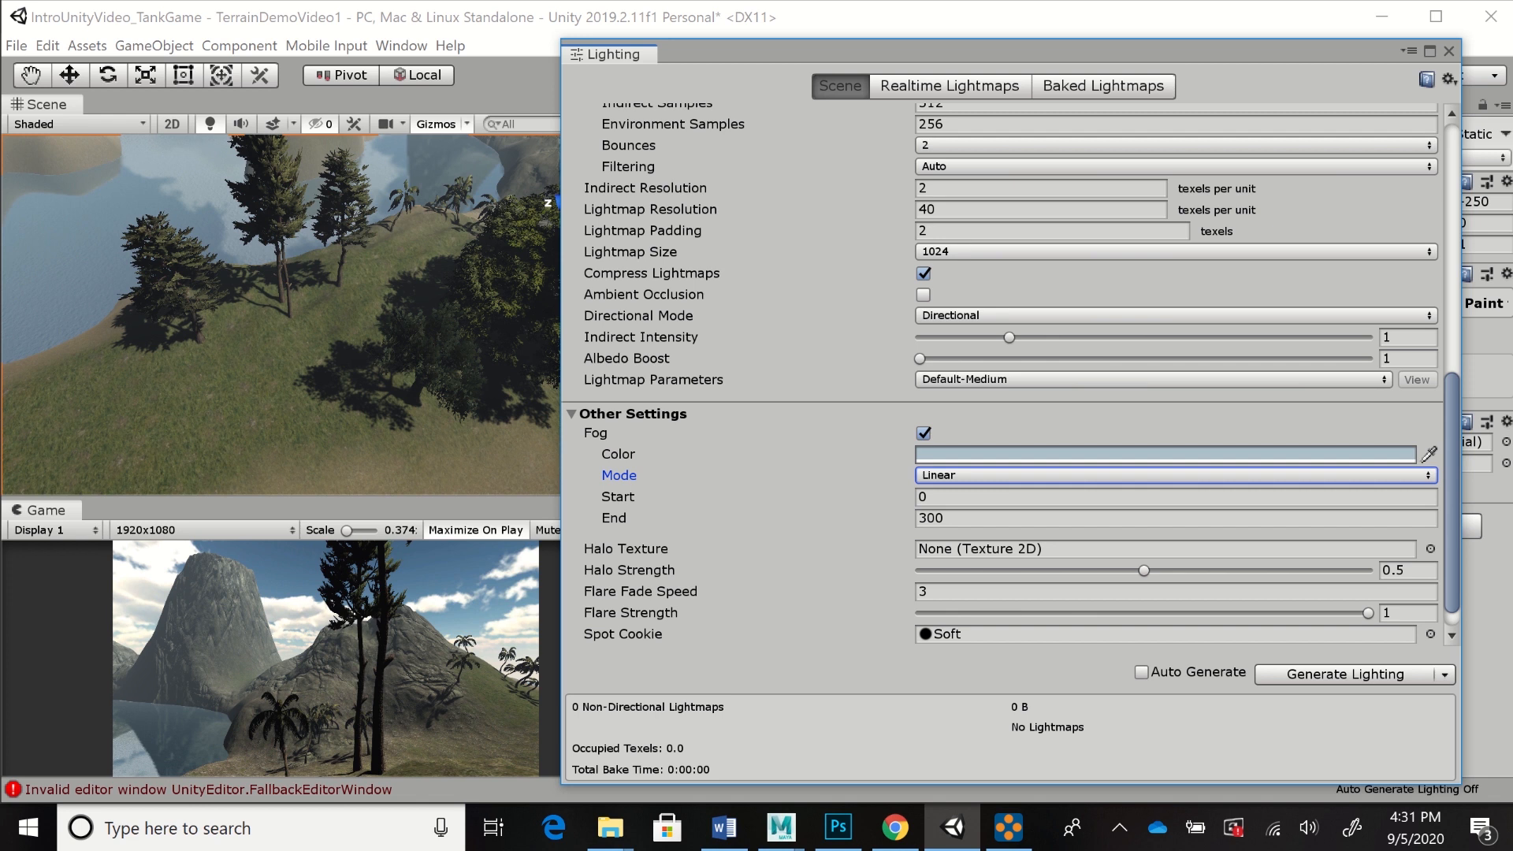
left_click(1013, 518)
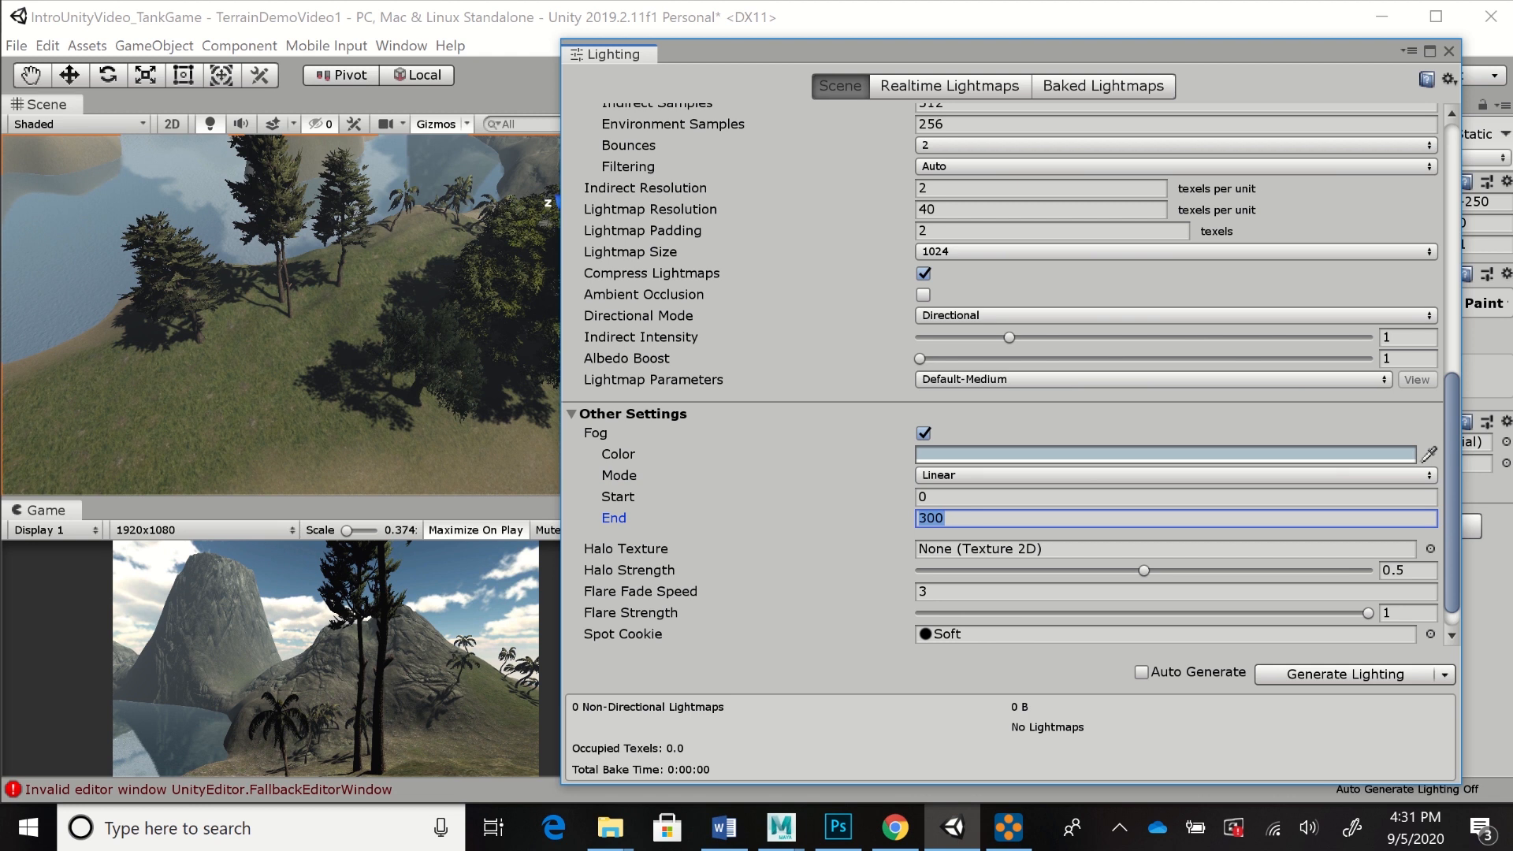
type("50")
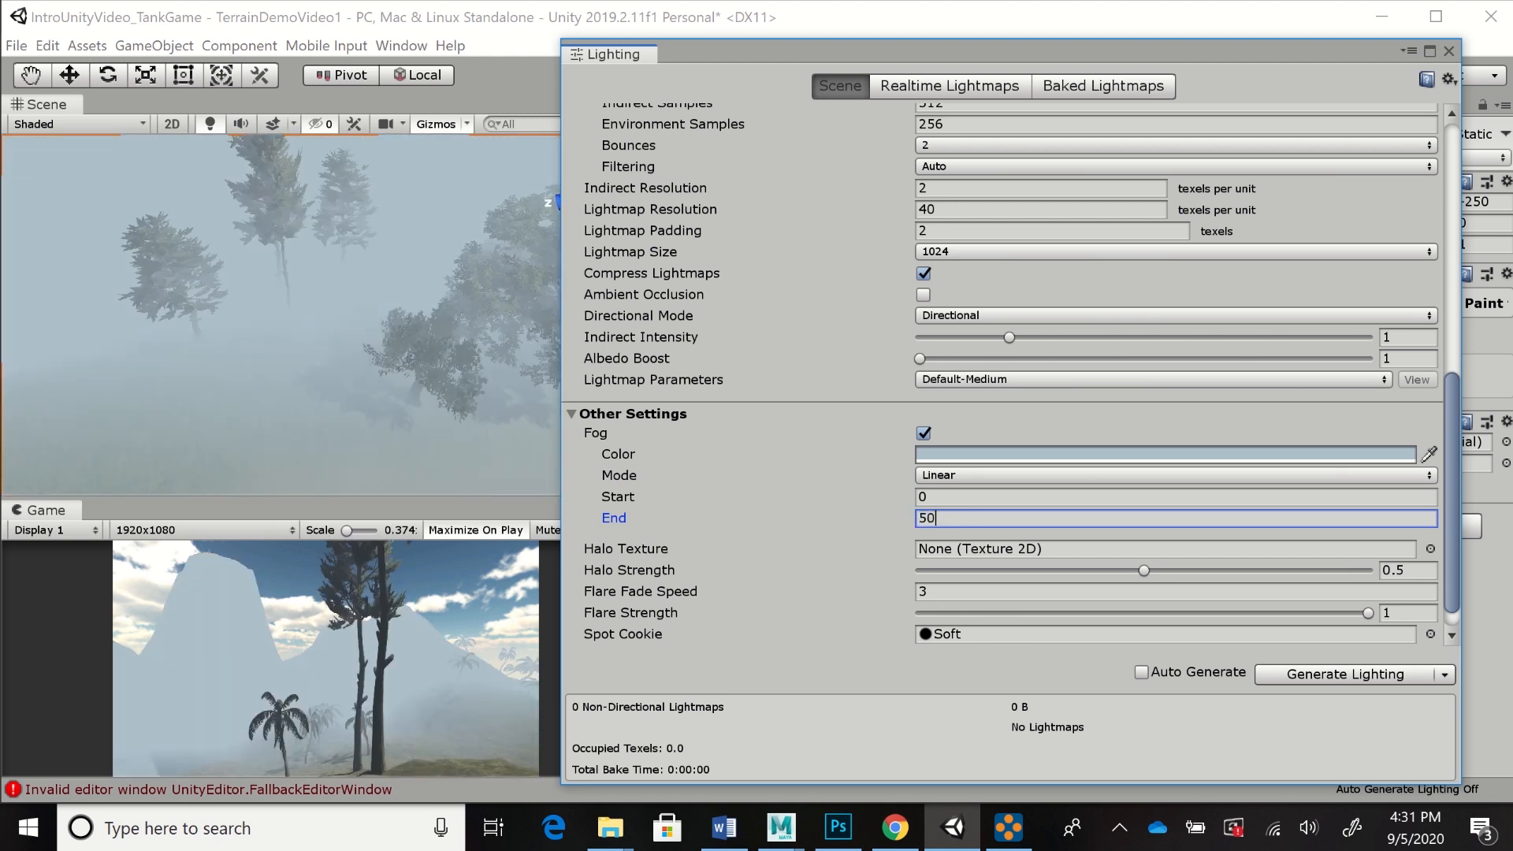
key("Return")
type("200")
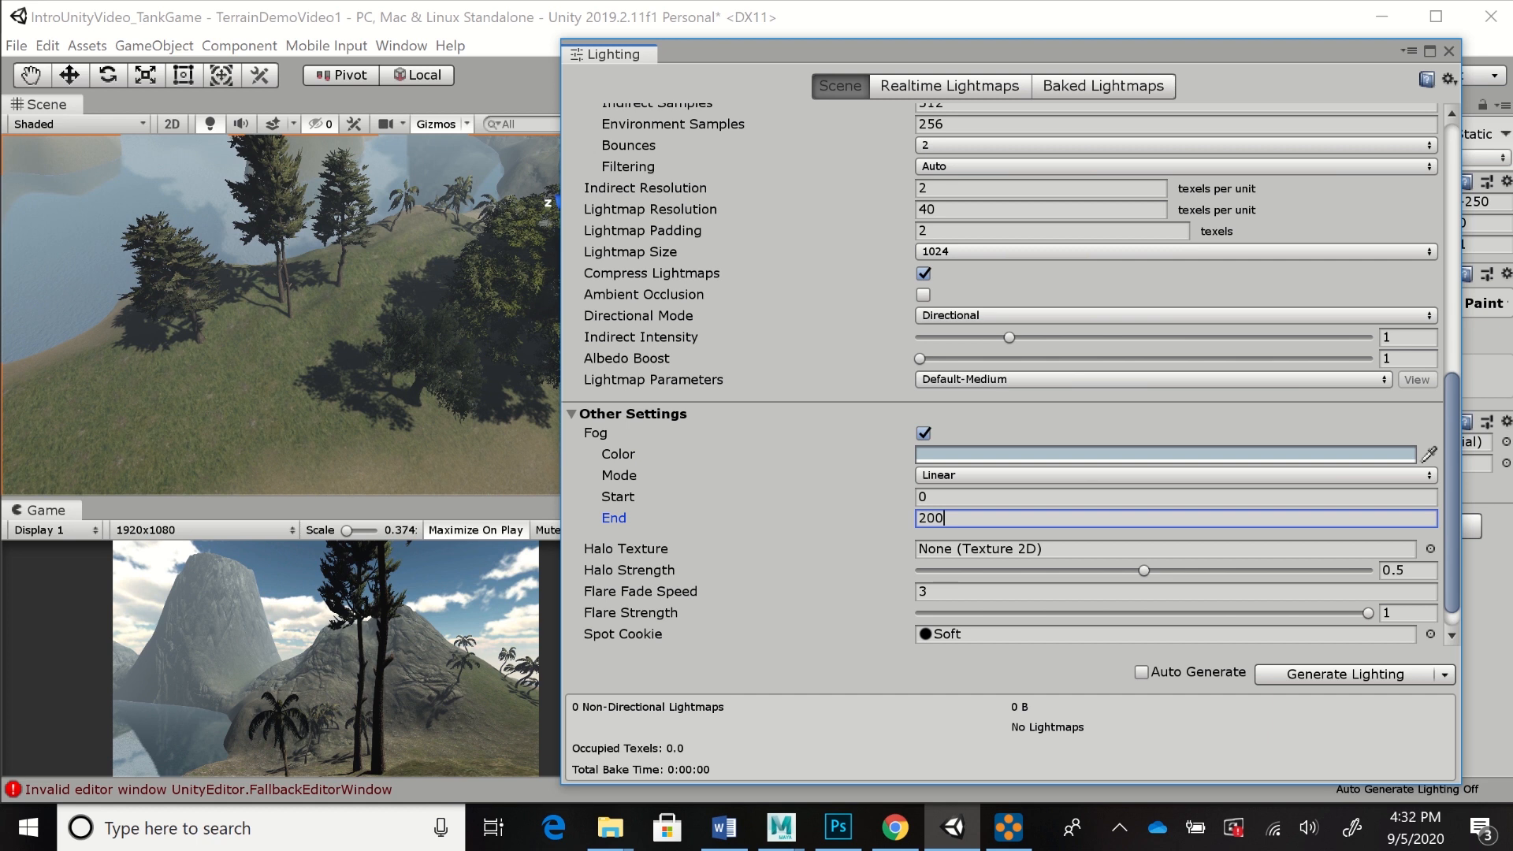
Try the Exponential fog mode and return the fog mode to Exponential Squared
left_click(1174, 475)
left_click(977, 517)
left_click(1174, 475)
left_click(1008, 544)
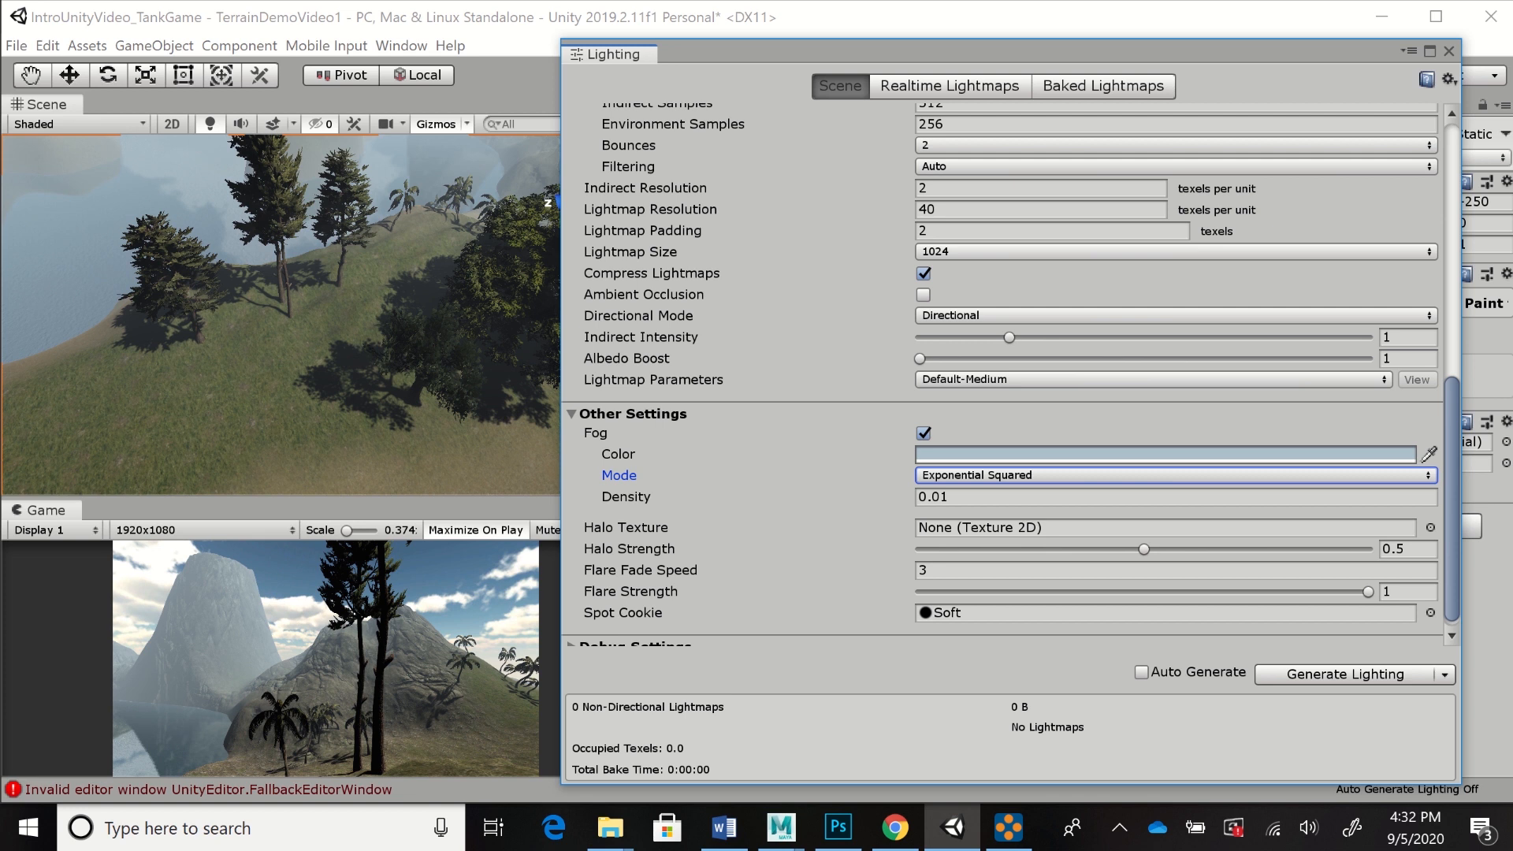
Try a fog density of 0.001 and settle on 0.005
left_click(949, 497)
left_click(941, 498)
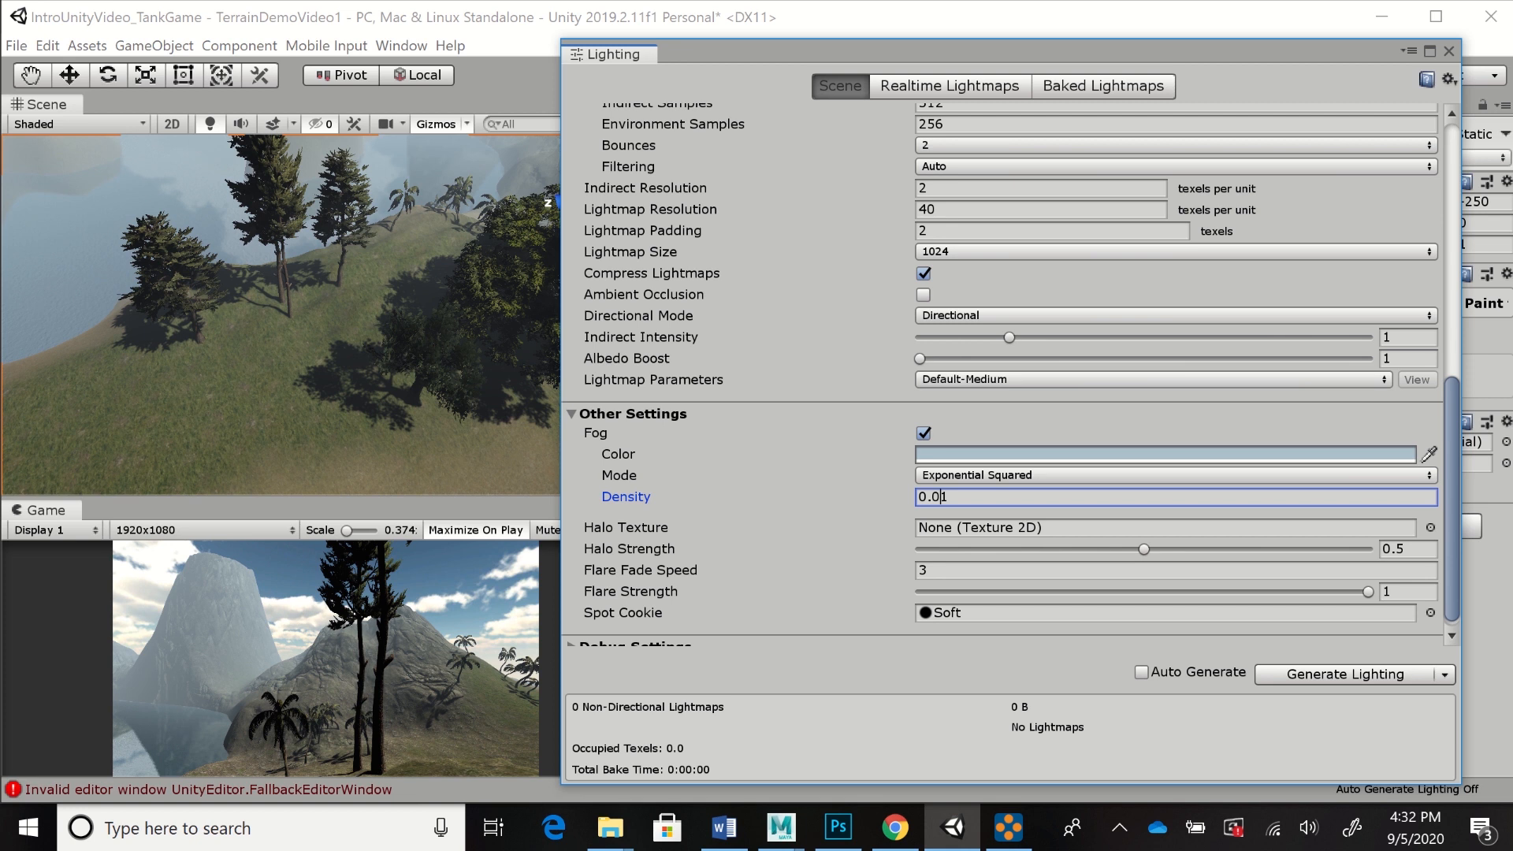
type("0")
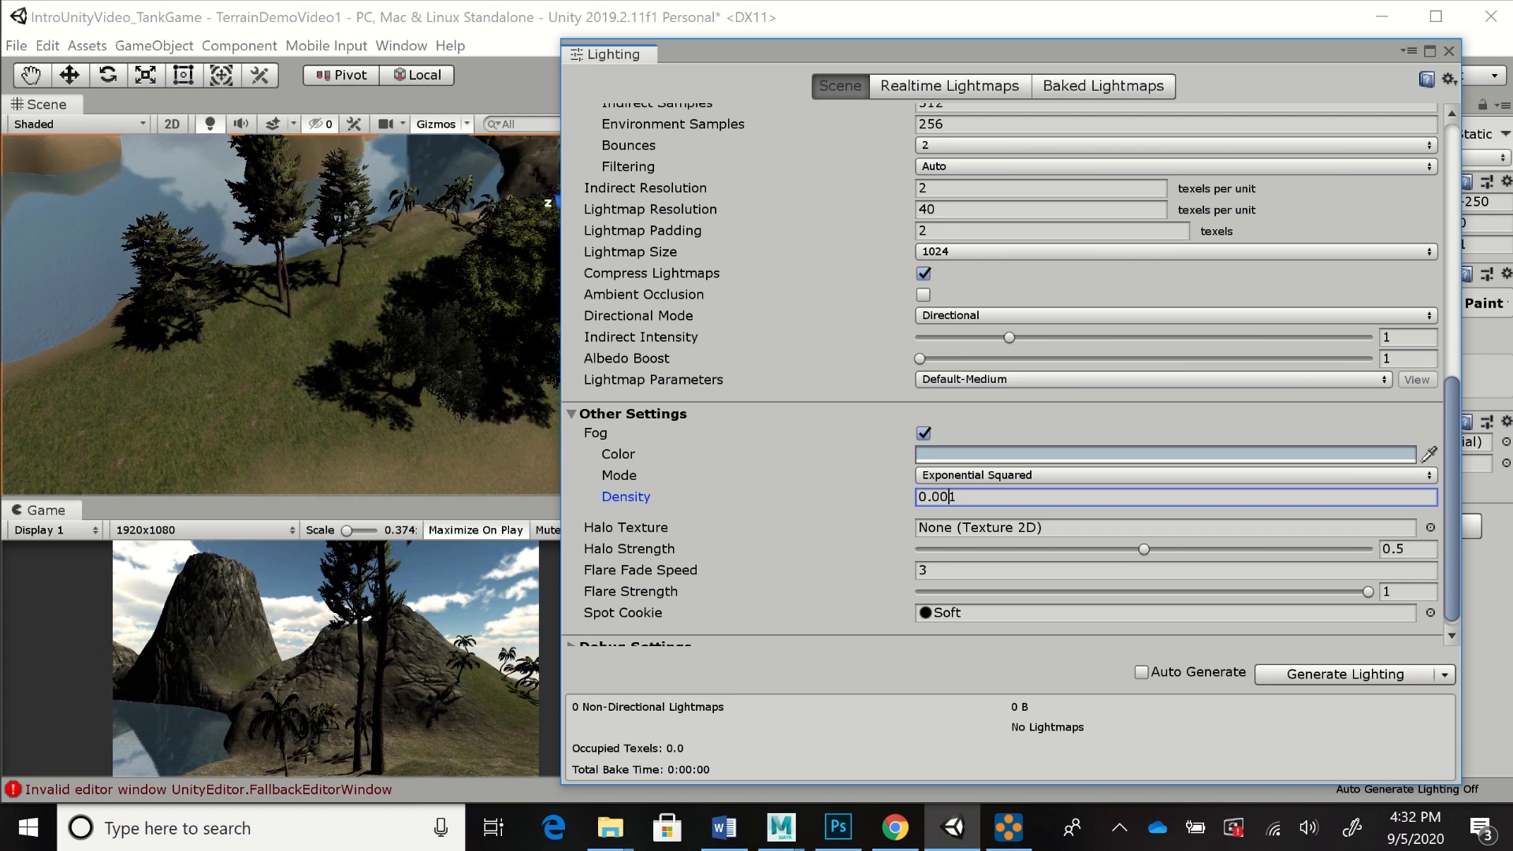
key("shift+Right")
type("5")
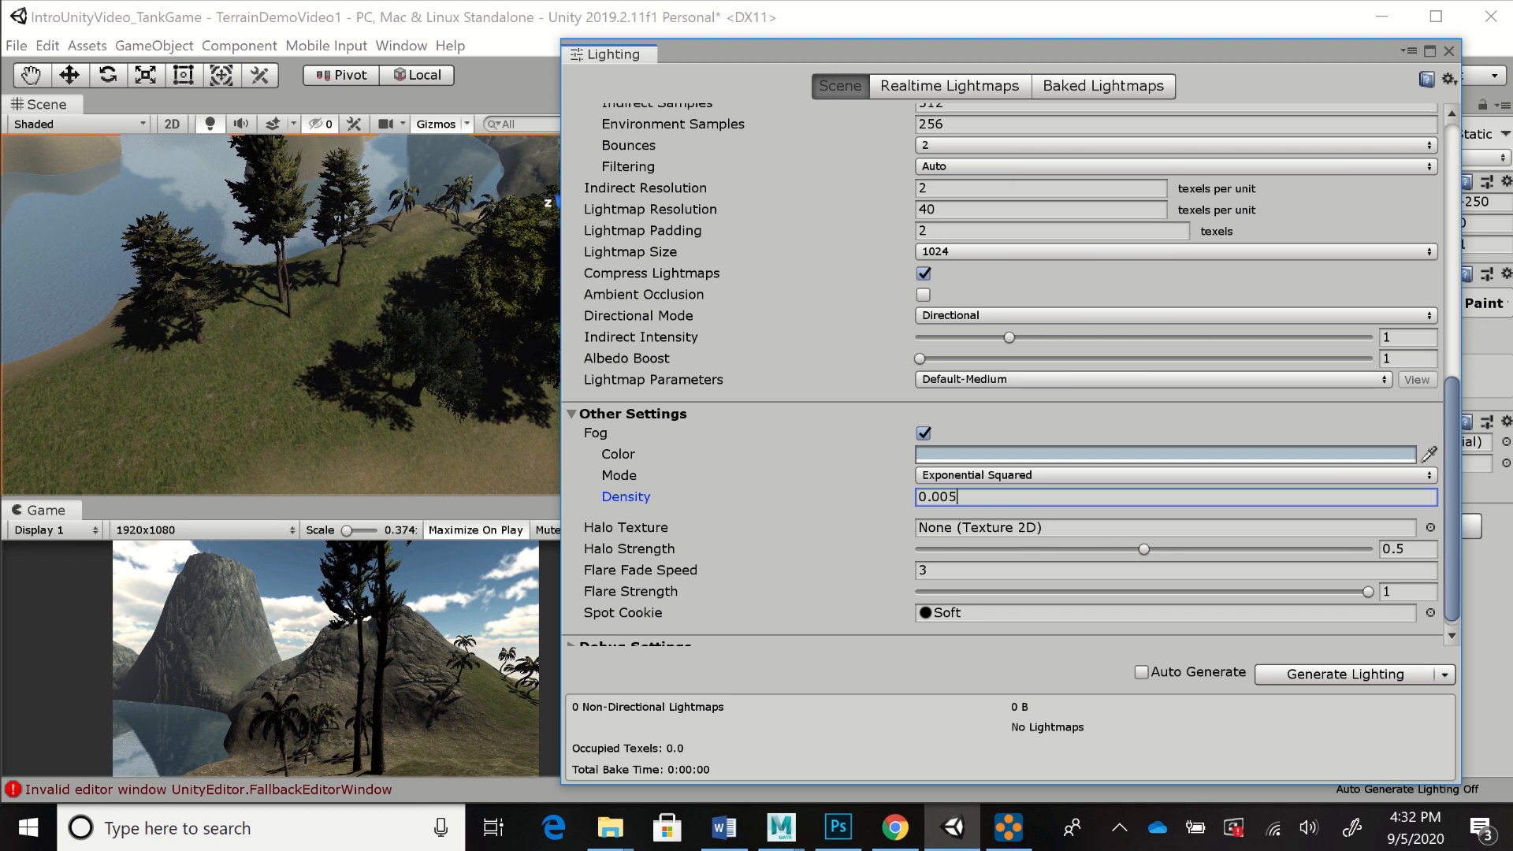
scroll(1009, 374, "up", 15)
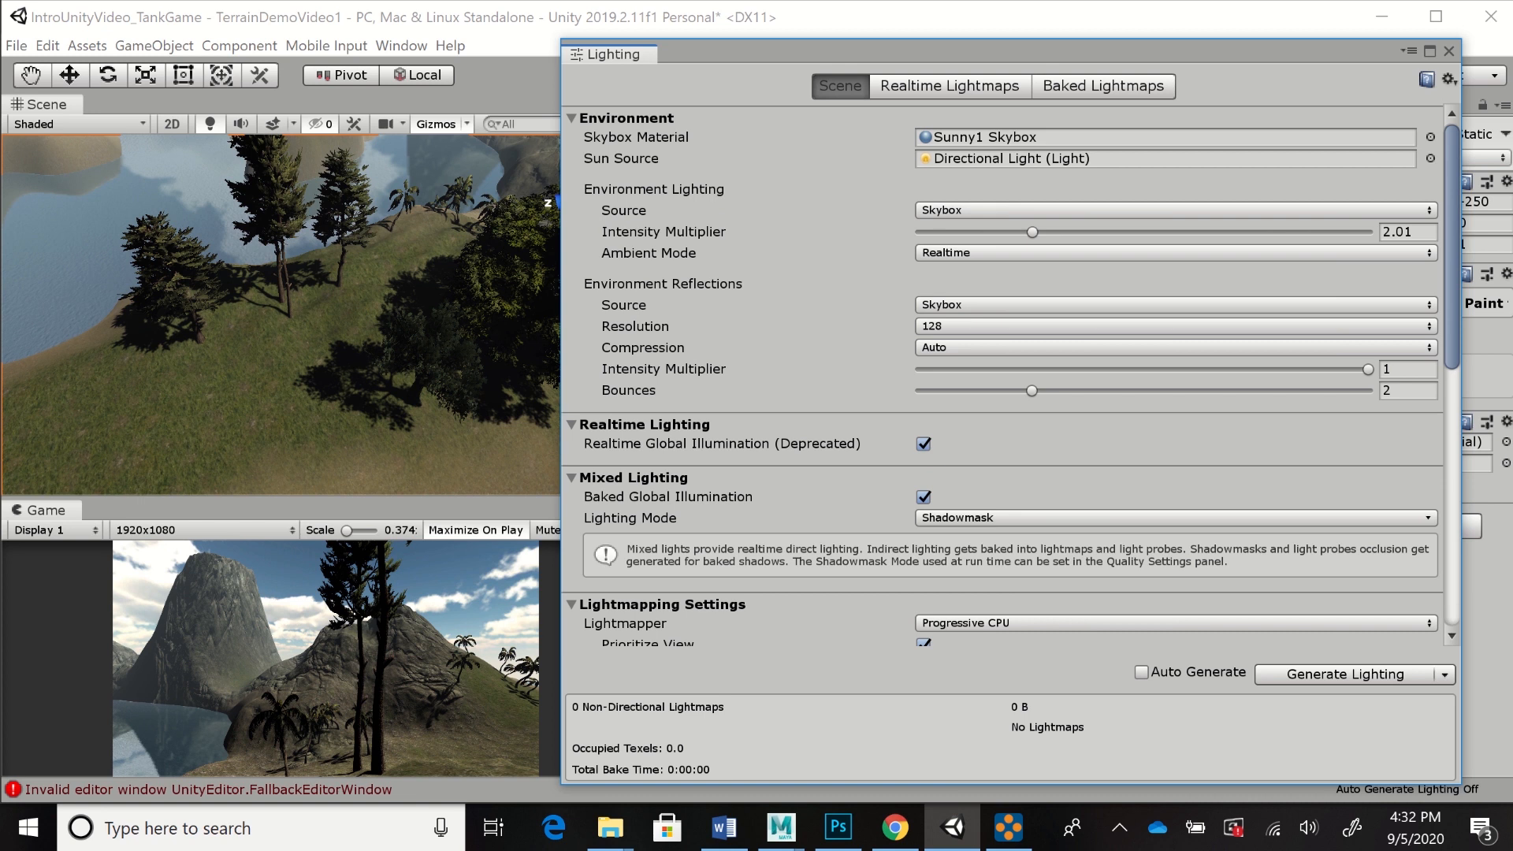
Examine the fog over the island from far away and close up, and close the lighting settings
scroll(280, 315, "down", 10)
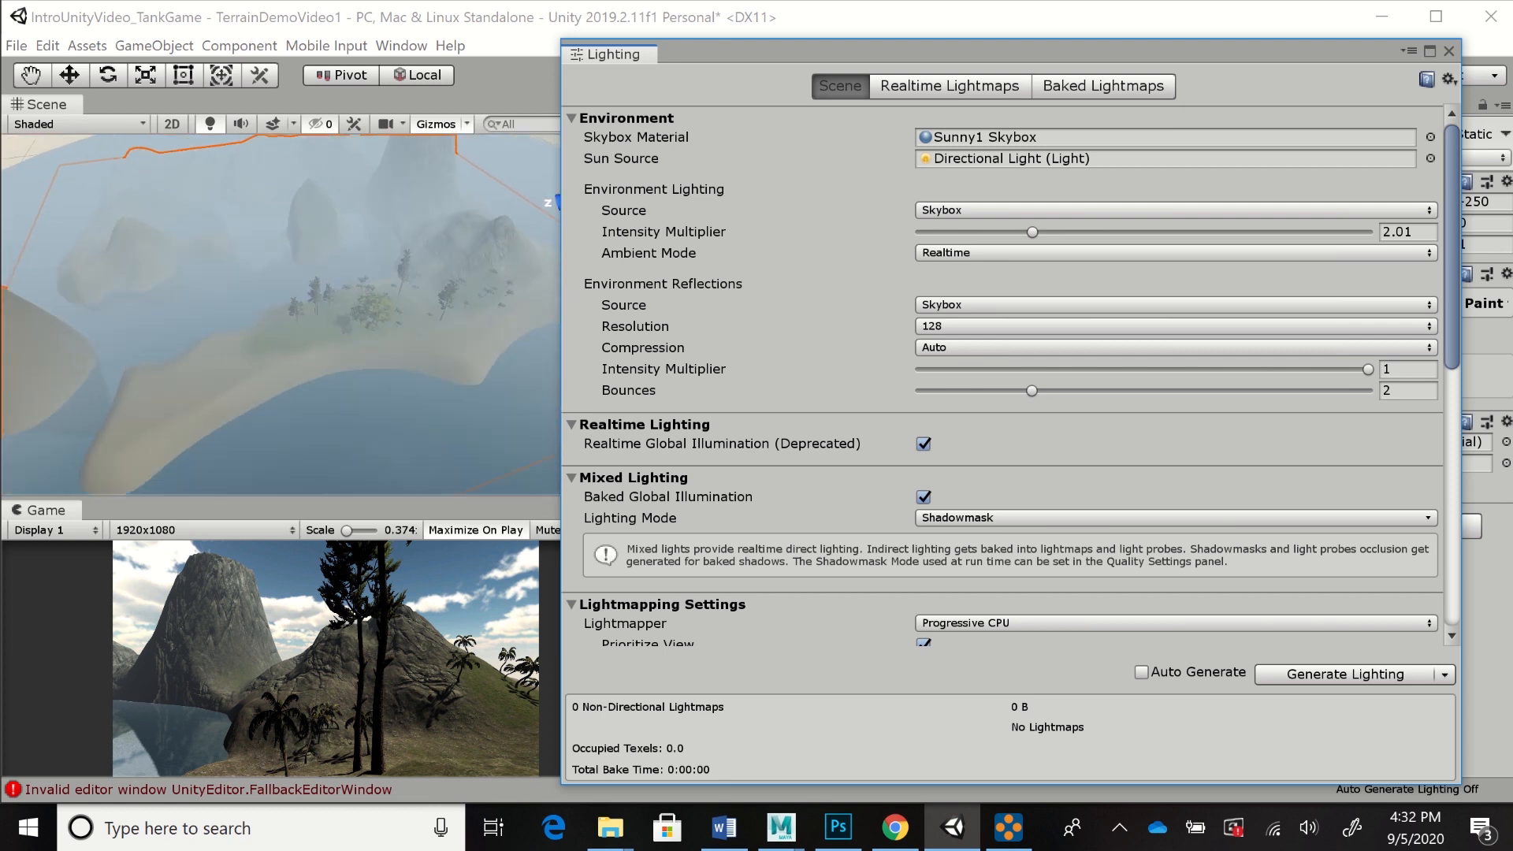
scroll(280, 315, "up", 10)
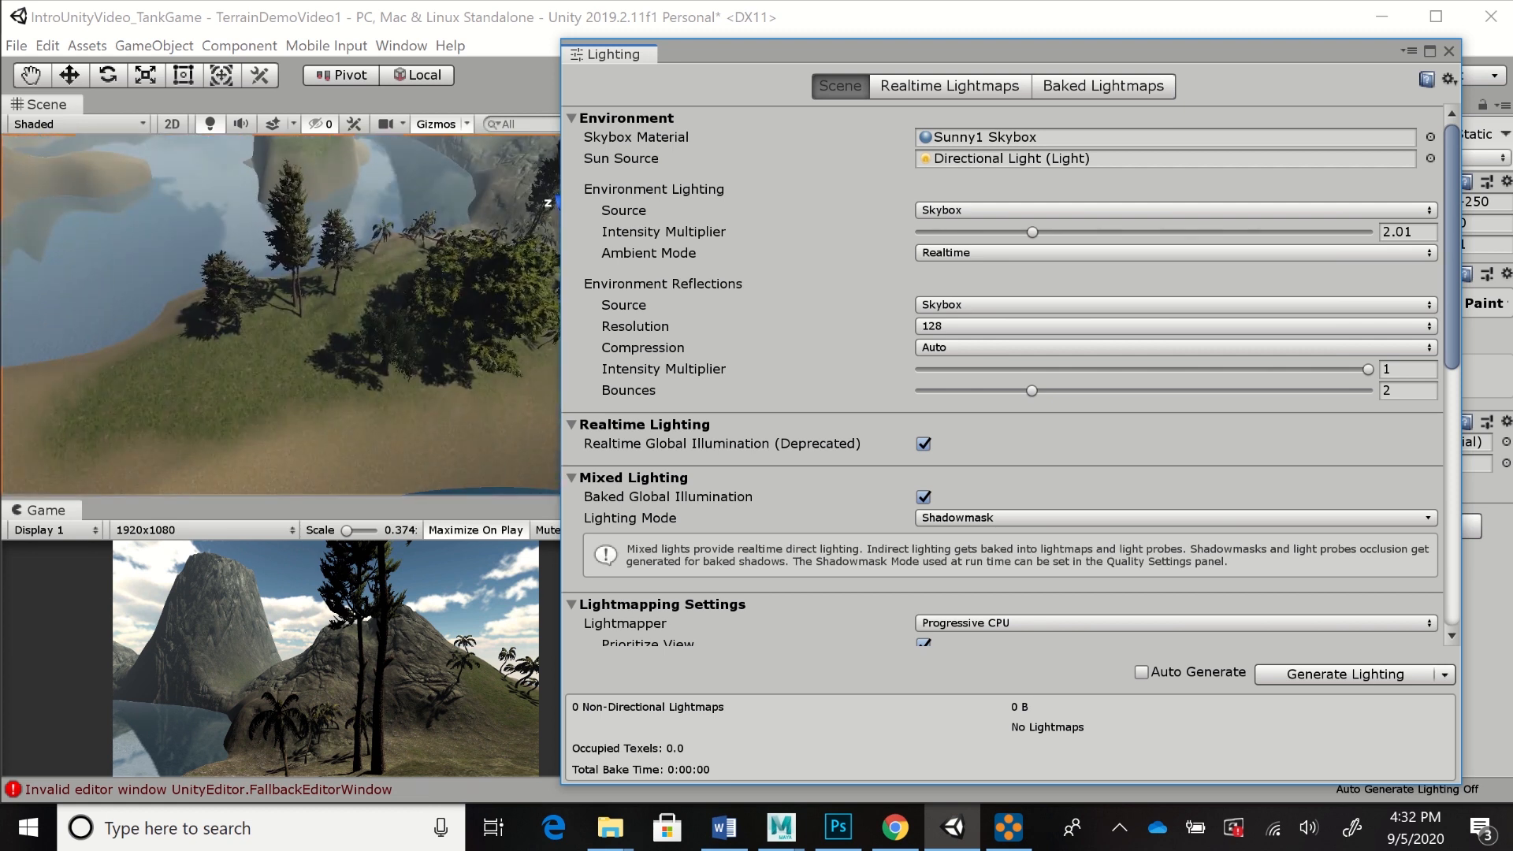
scroll(280, 315, "up", 2)
scroll(281, 315, "up", 2)
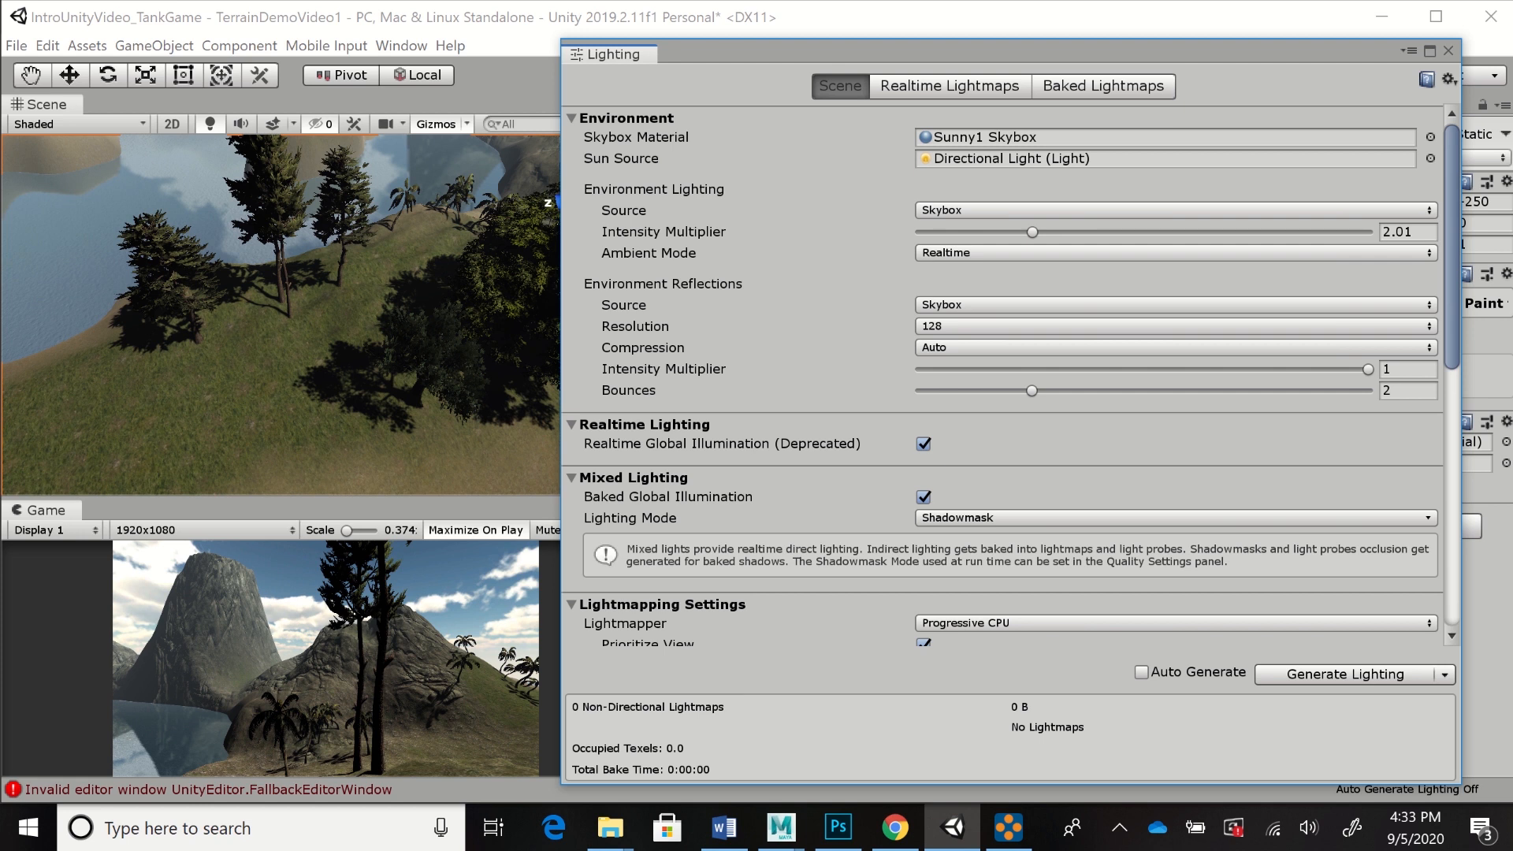
left_click(1448, 51)
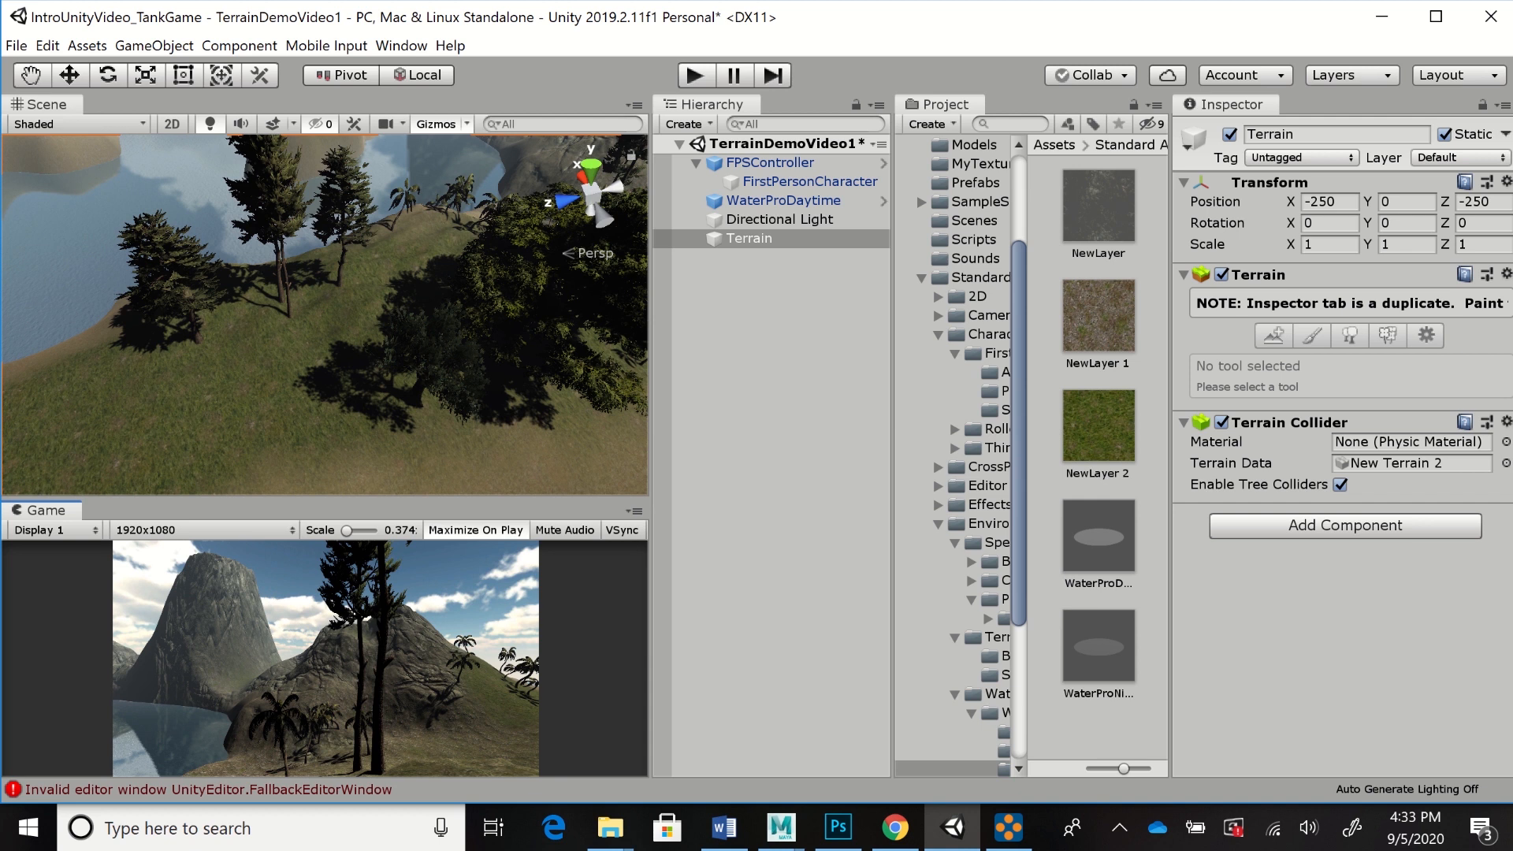
left_click(684, 124)
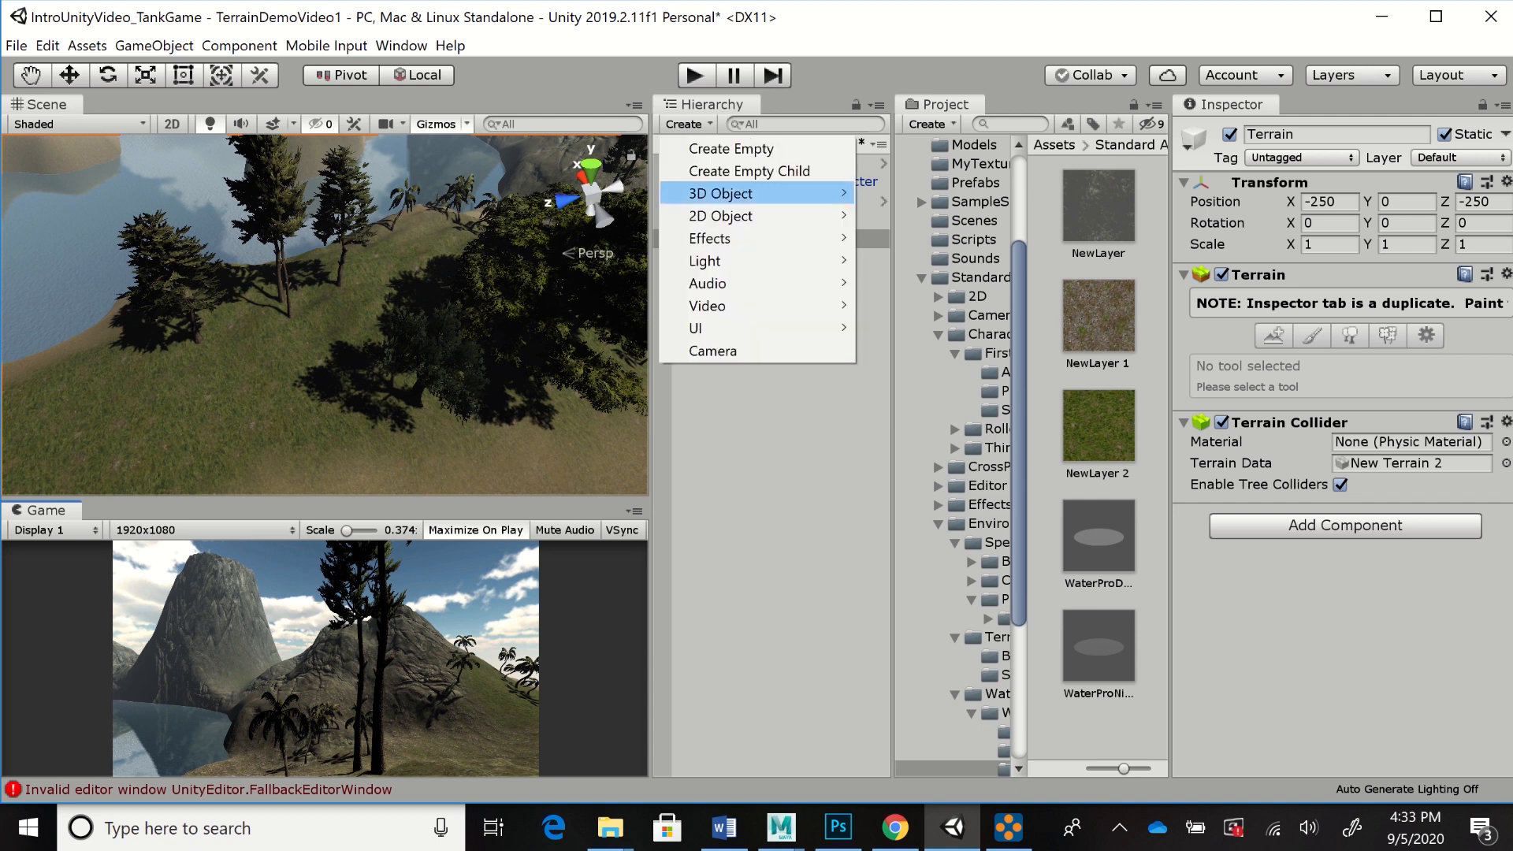
mouse_move(709, 261)
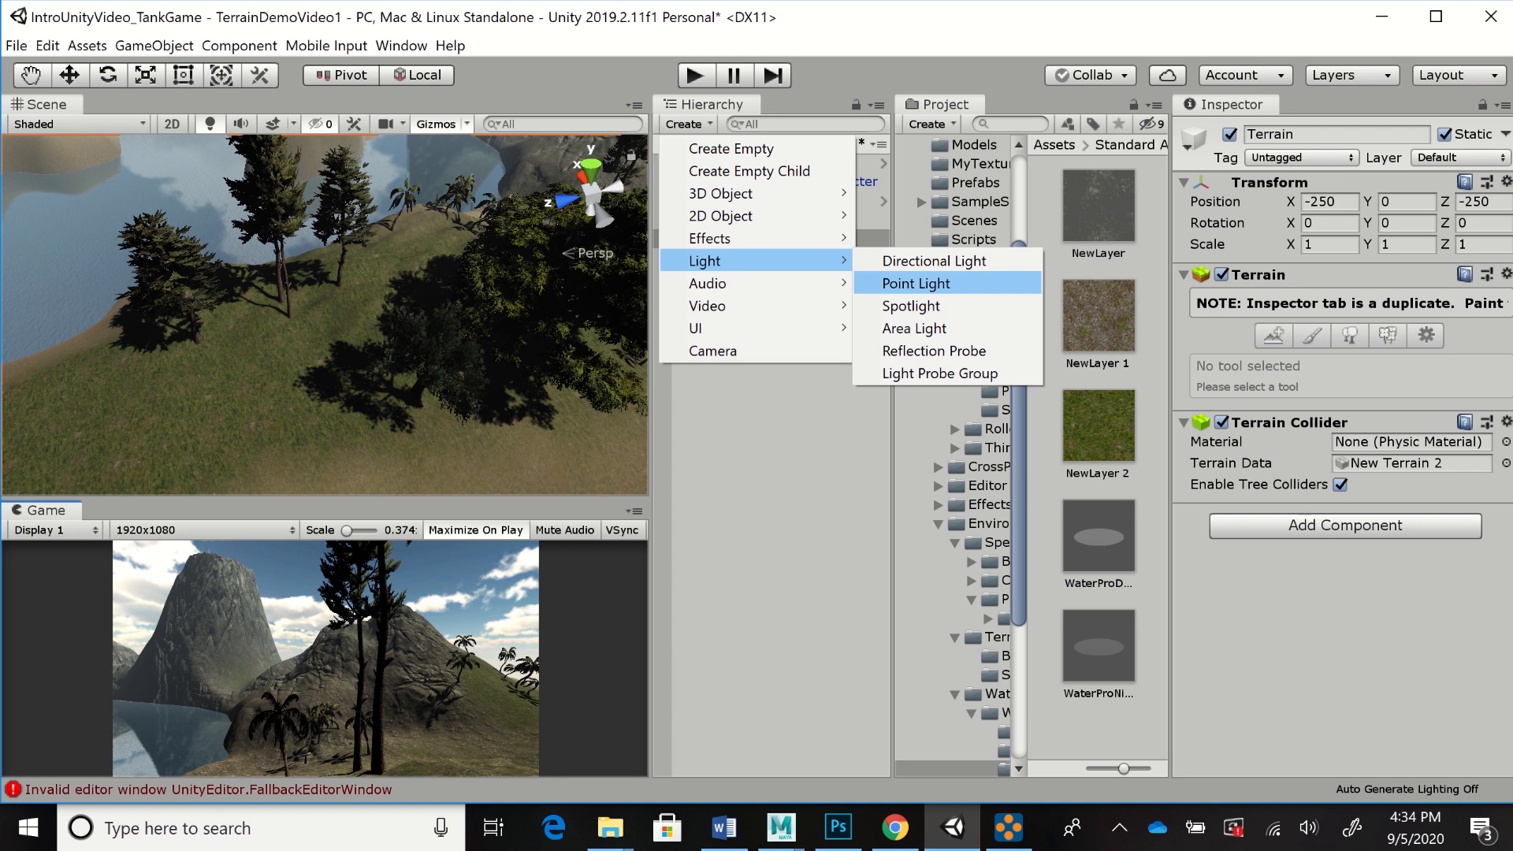
left_click(914, 283)
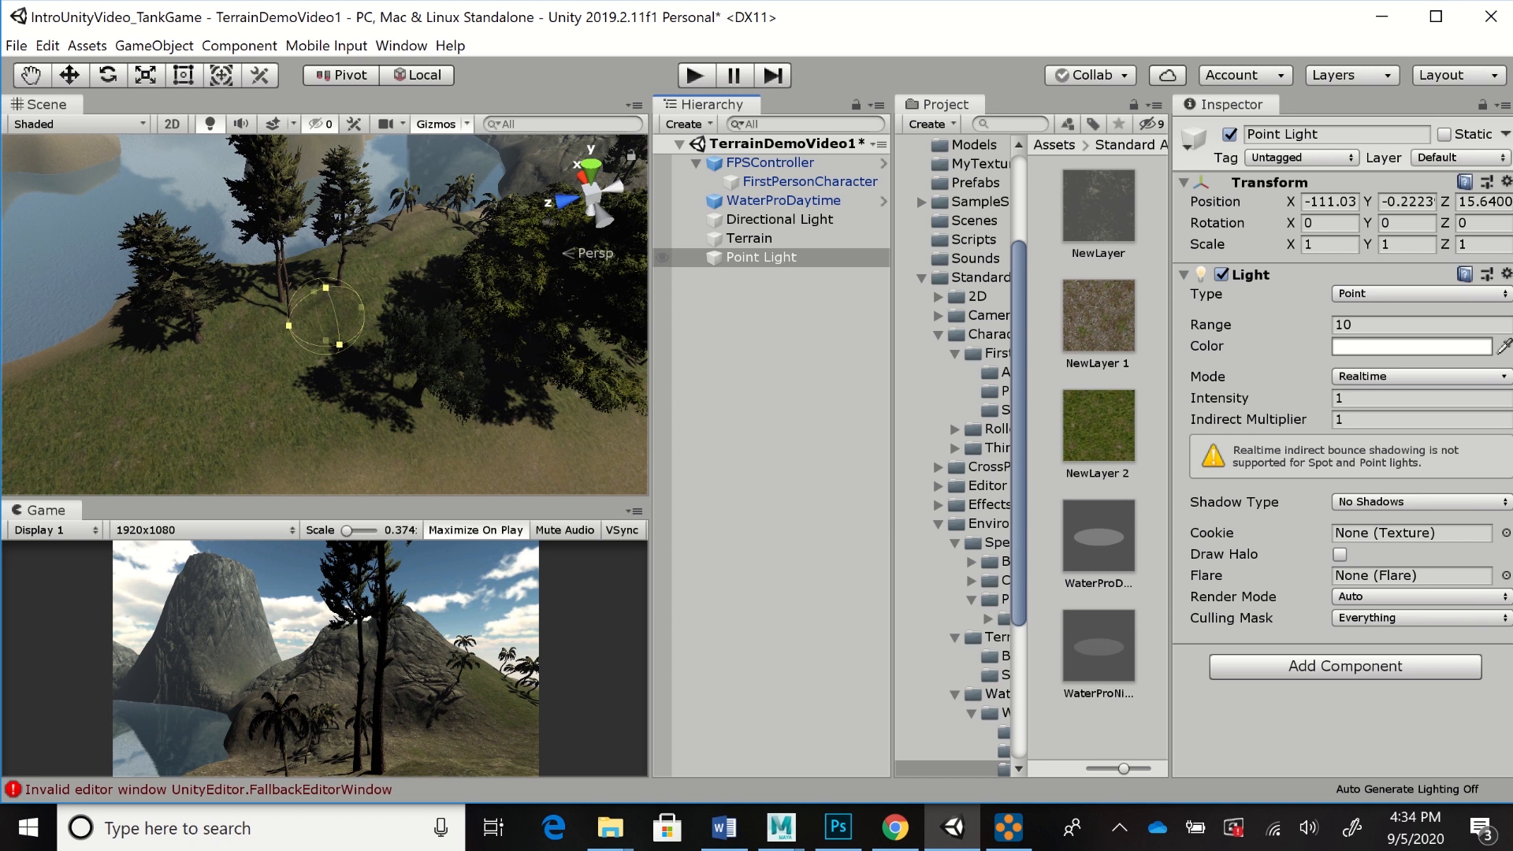
right_click(754, 258)
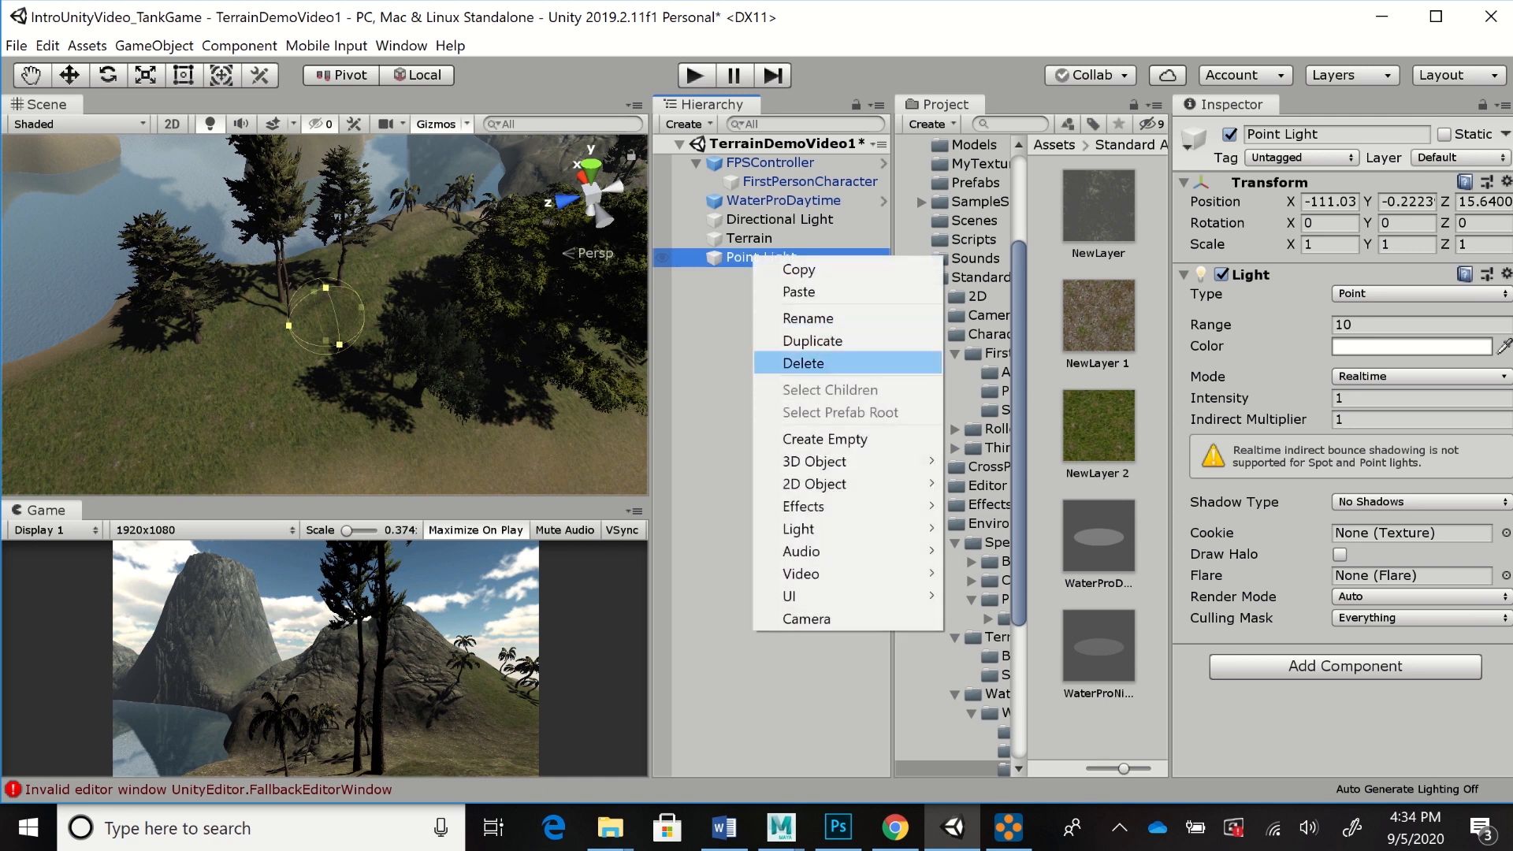
left_click(803, 362)
Add a second directional light to the scene and set its color to a dark grayish blue, hexadecimal 435168
left_click(684, 123)
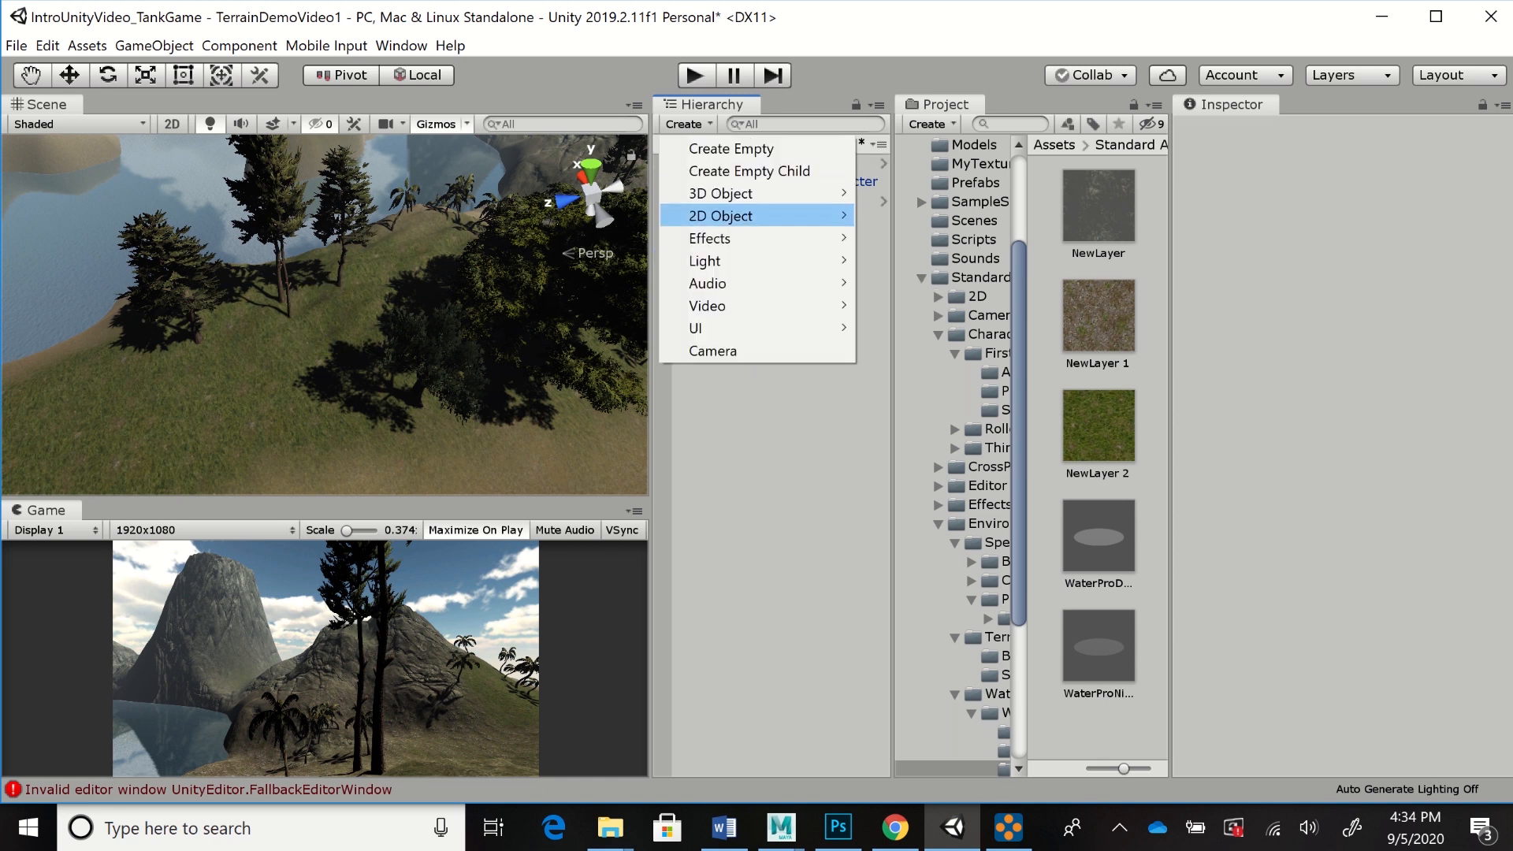
mouse_move(709, 261)
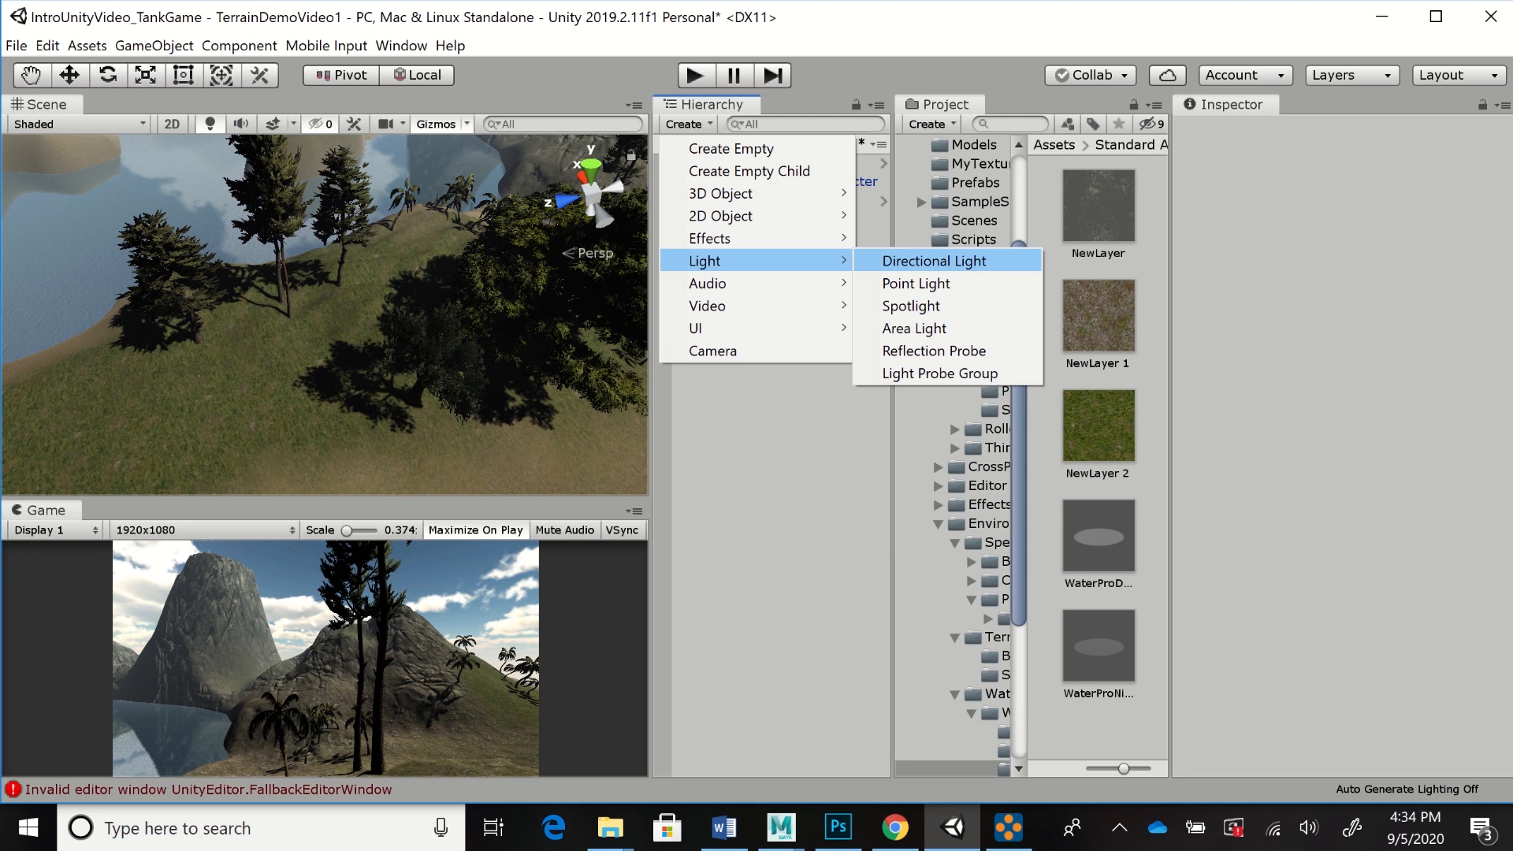
left_click(933, 261)
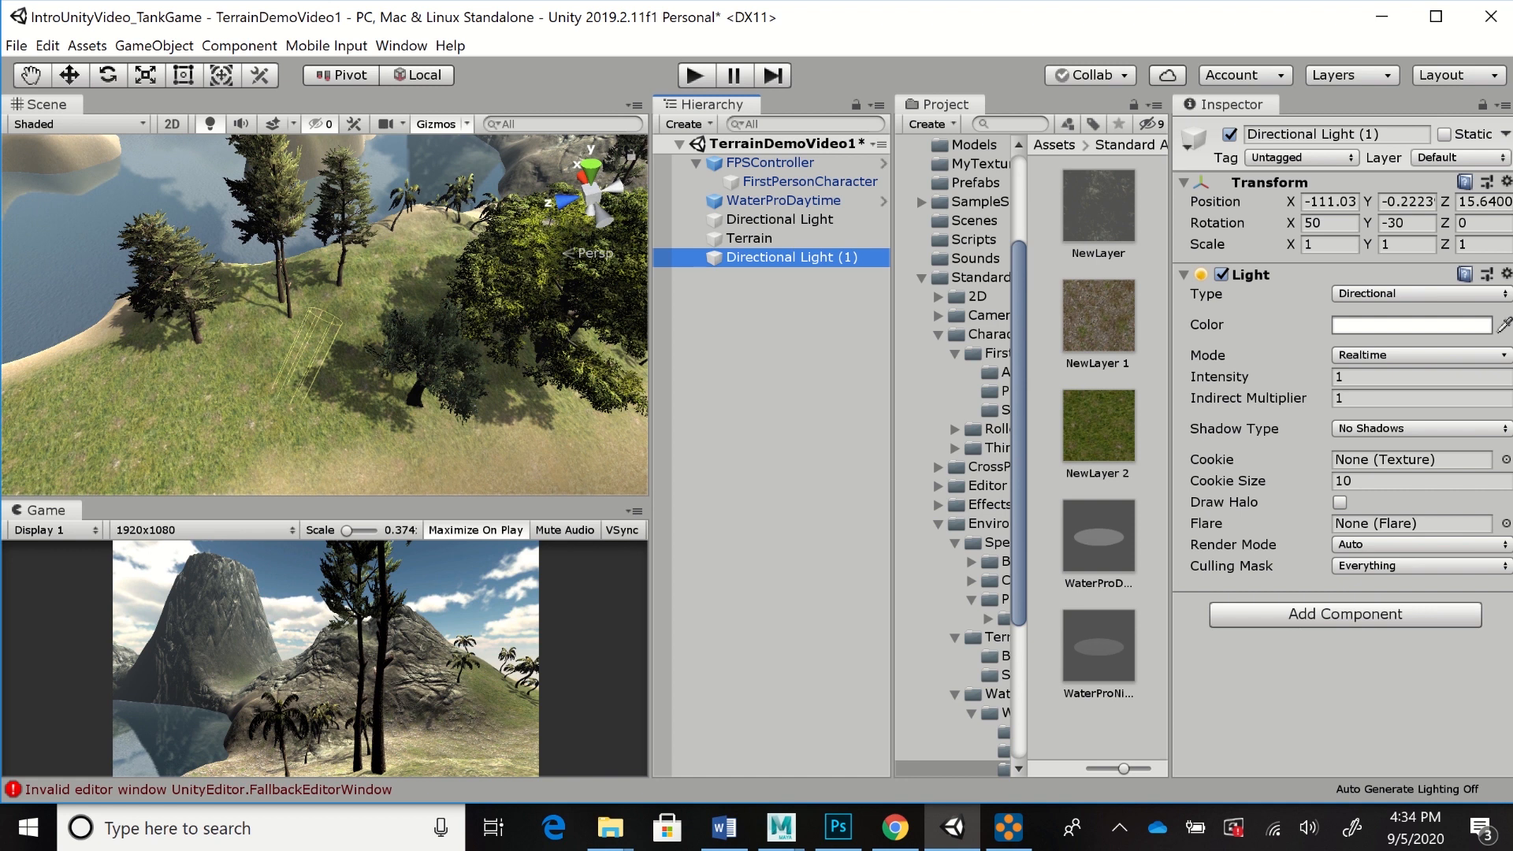
left_click(1411, 325)
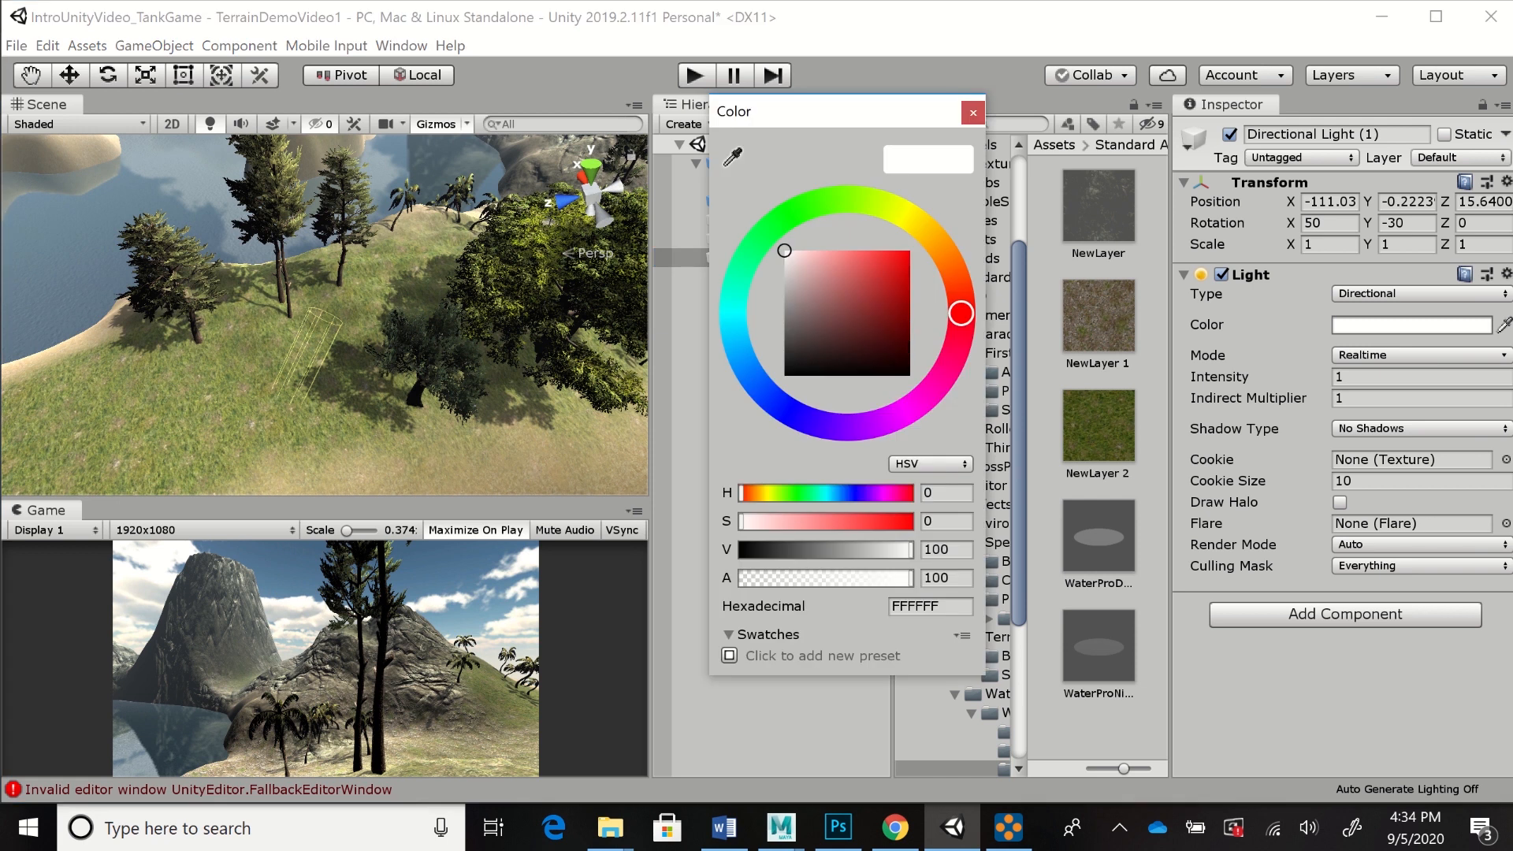
left_click_drag(784, 251, 784, 336)
mouse_move(770, 400)
left_mouse_down()
mouse_move(756, 382)
mouse_move(828, 325)
left_mouse_up()
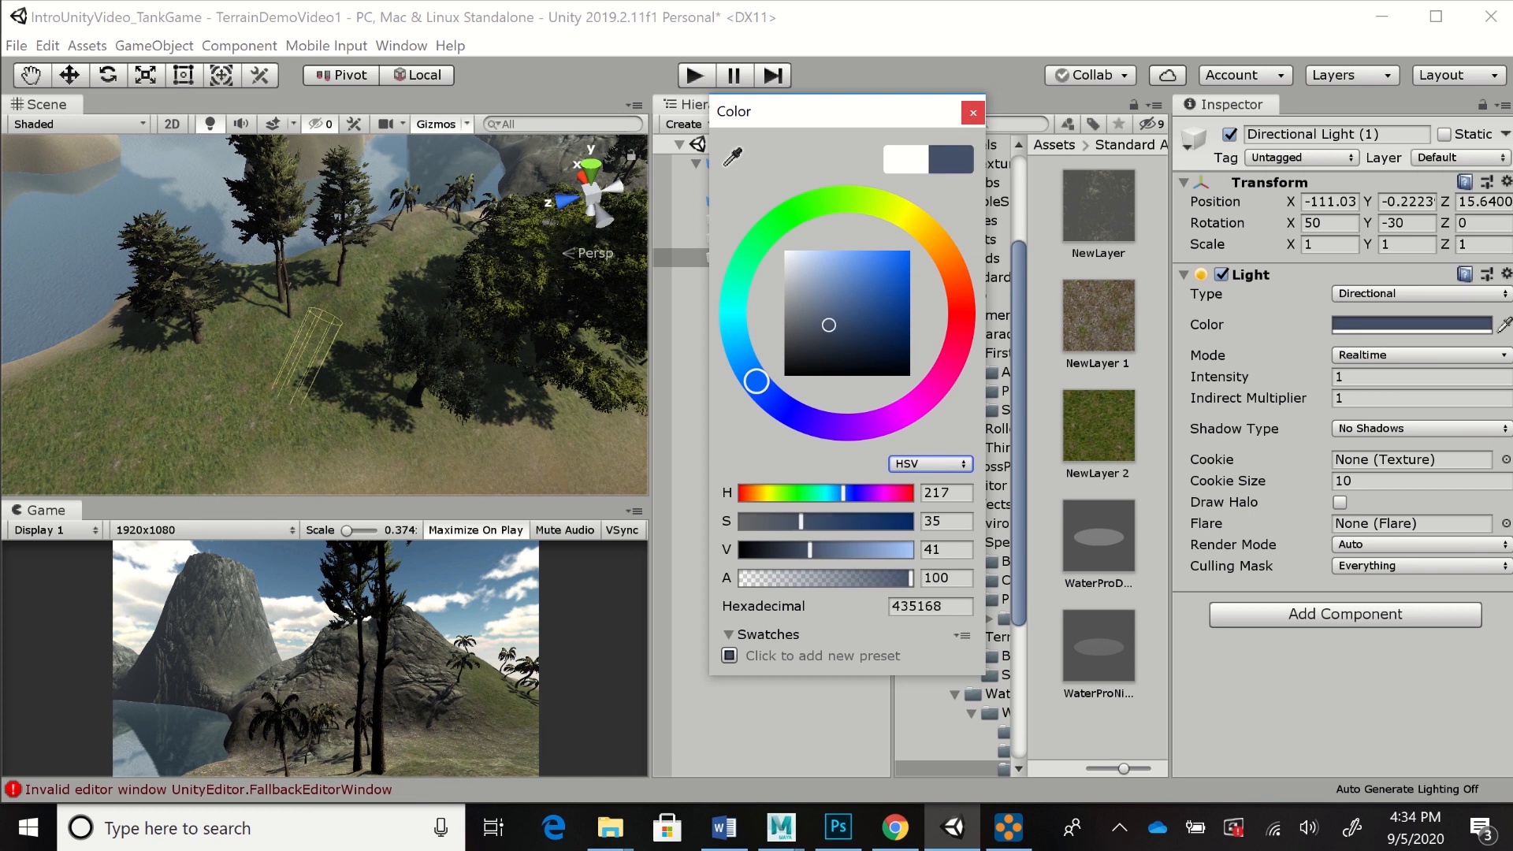
key("Return")
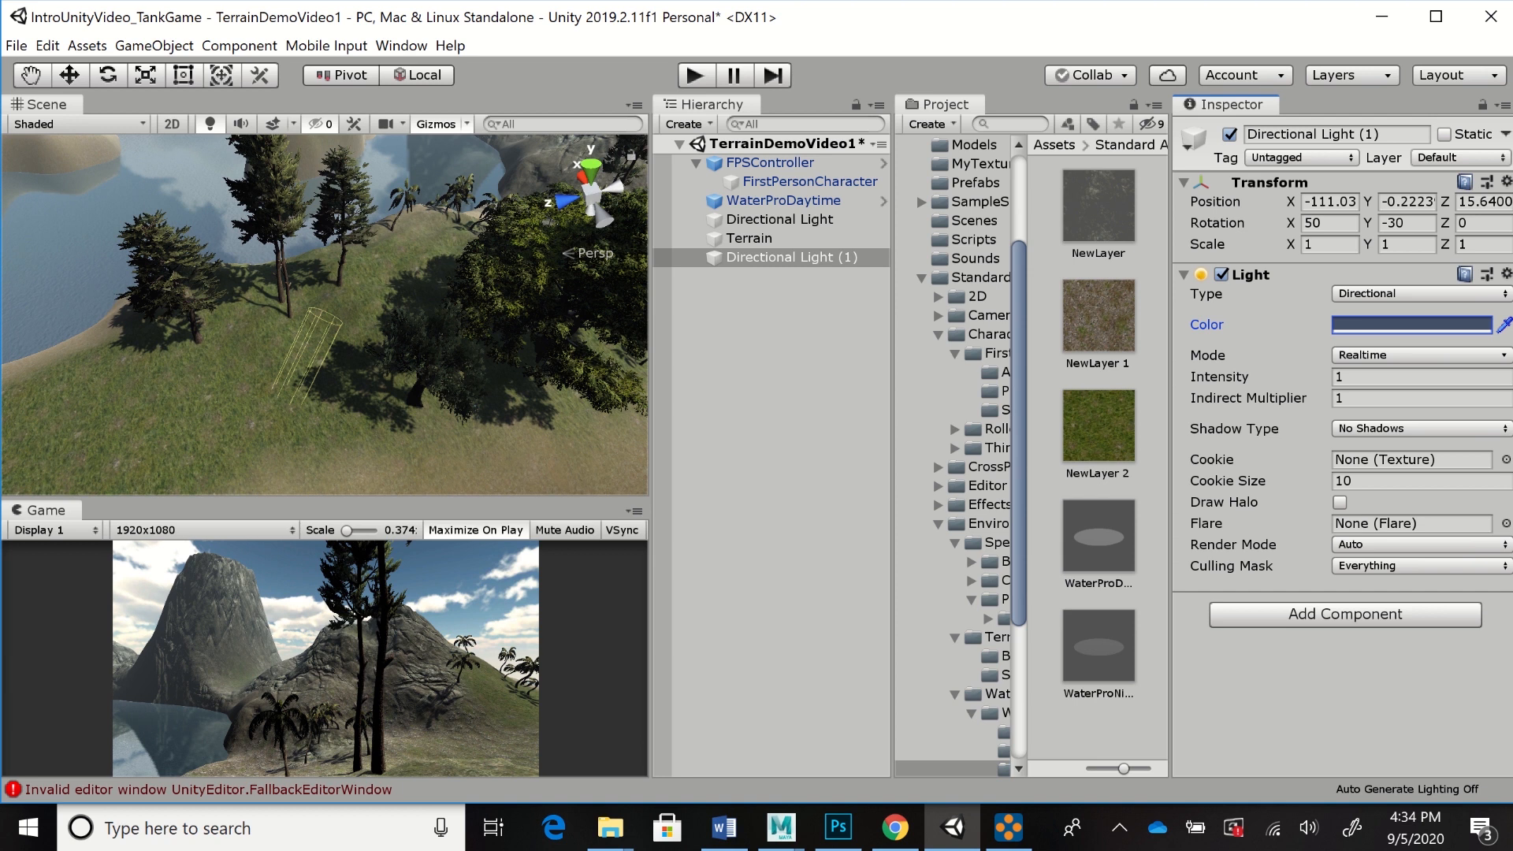
Rotate the second directional light freehand to about 42, -107 and -48 degrees in X, Y and Z
key("e")
left_click_drag(295, 265, 145, 465)
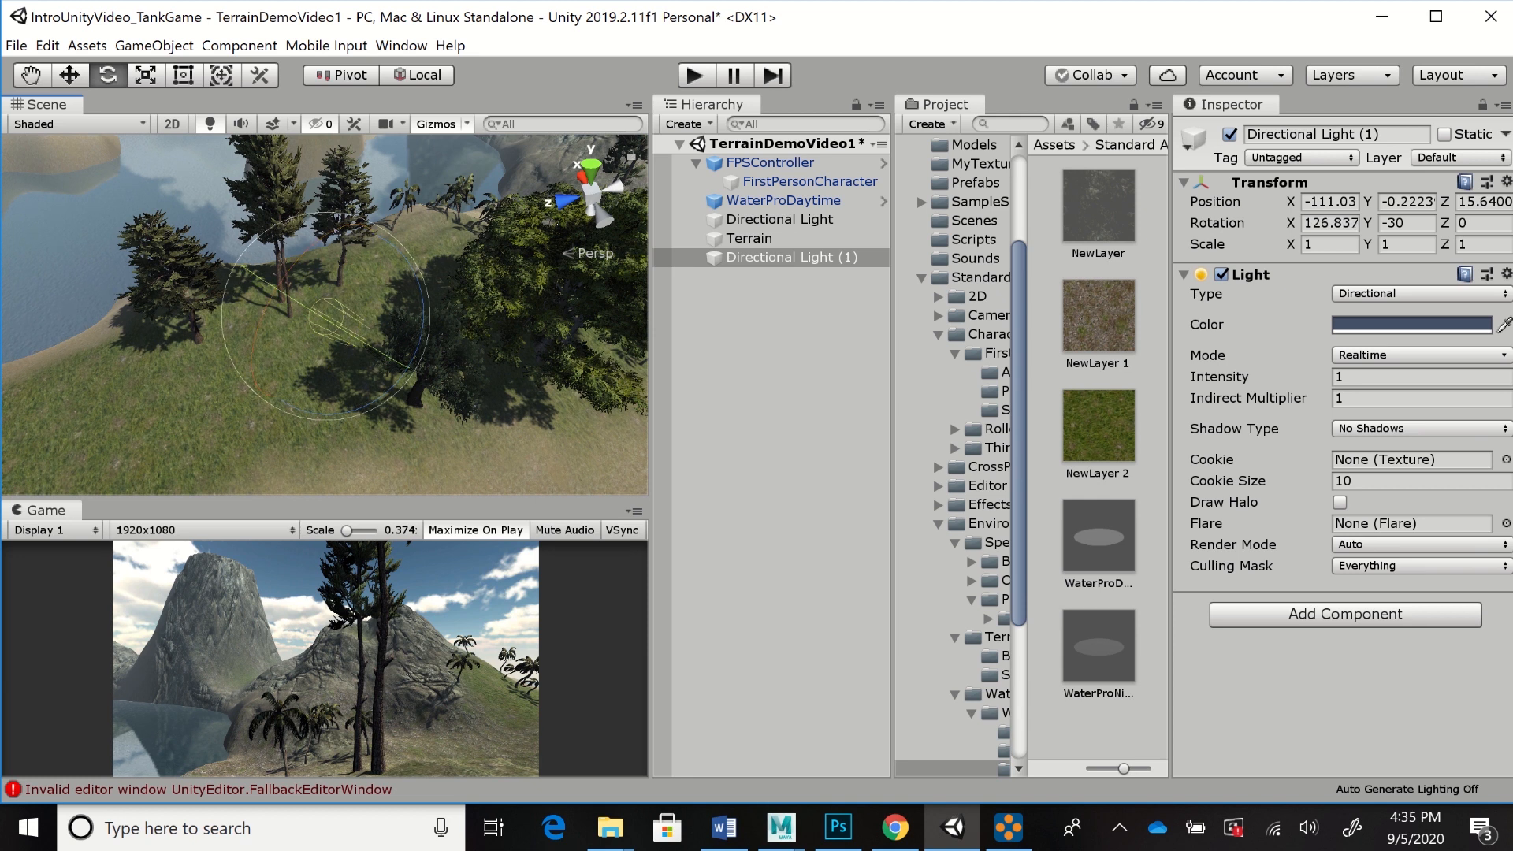
left_click_drag(253, 339, 291, 130)
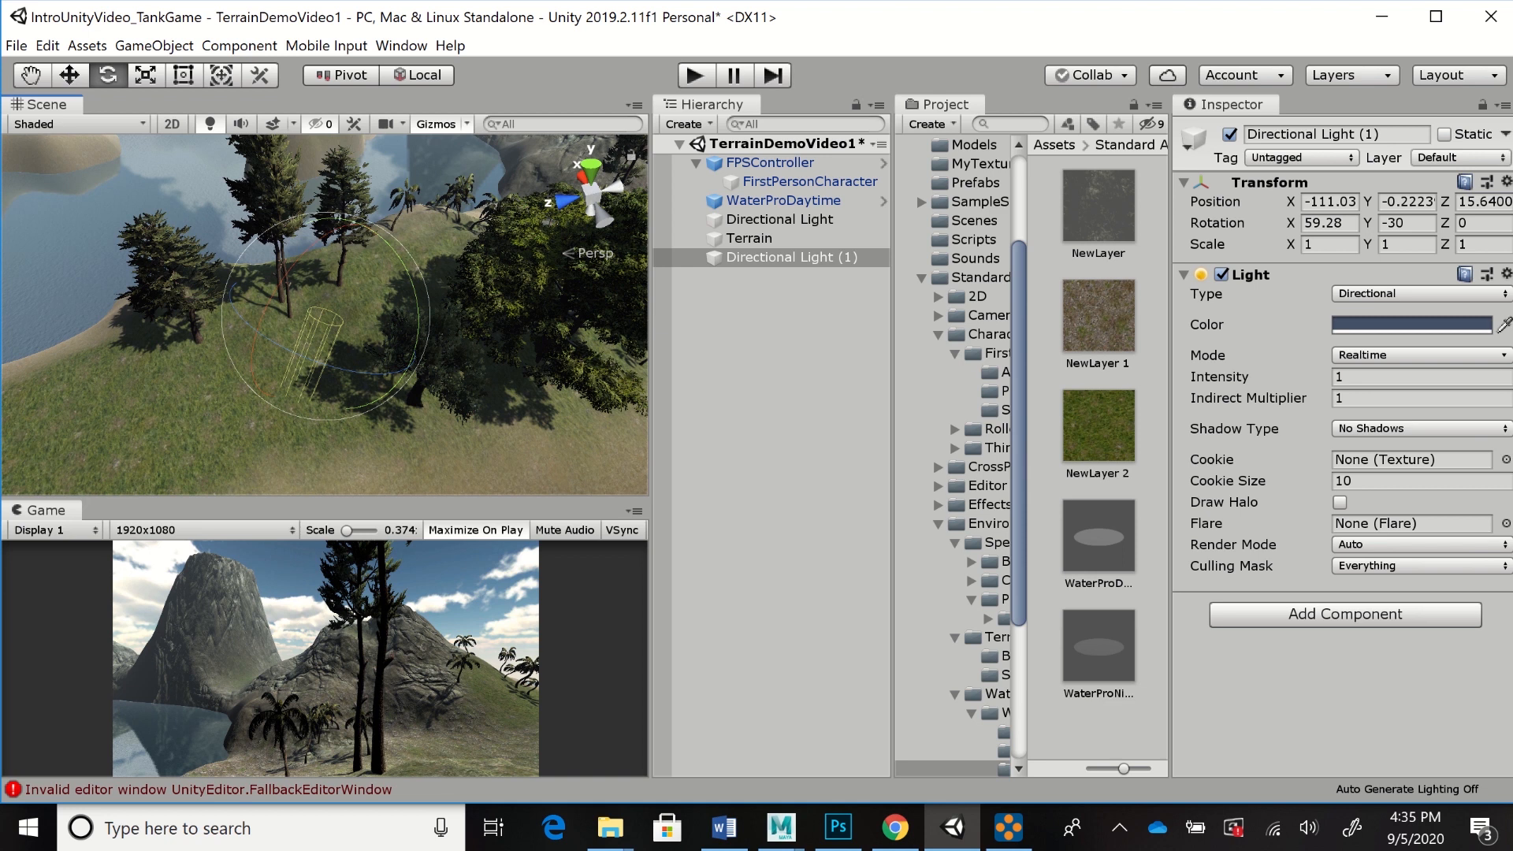
key("q")
middle_click_drag(319, 363, 346, 347, "alt")
right_click_drag(347, 347, 307, 300, "alt")
middle_click_drag(307, 300, 207, 339, "alt")
scroll(325, 315, "down", 5)
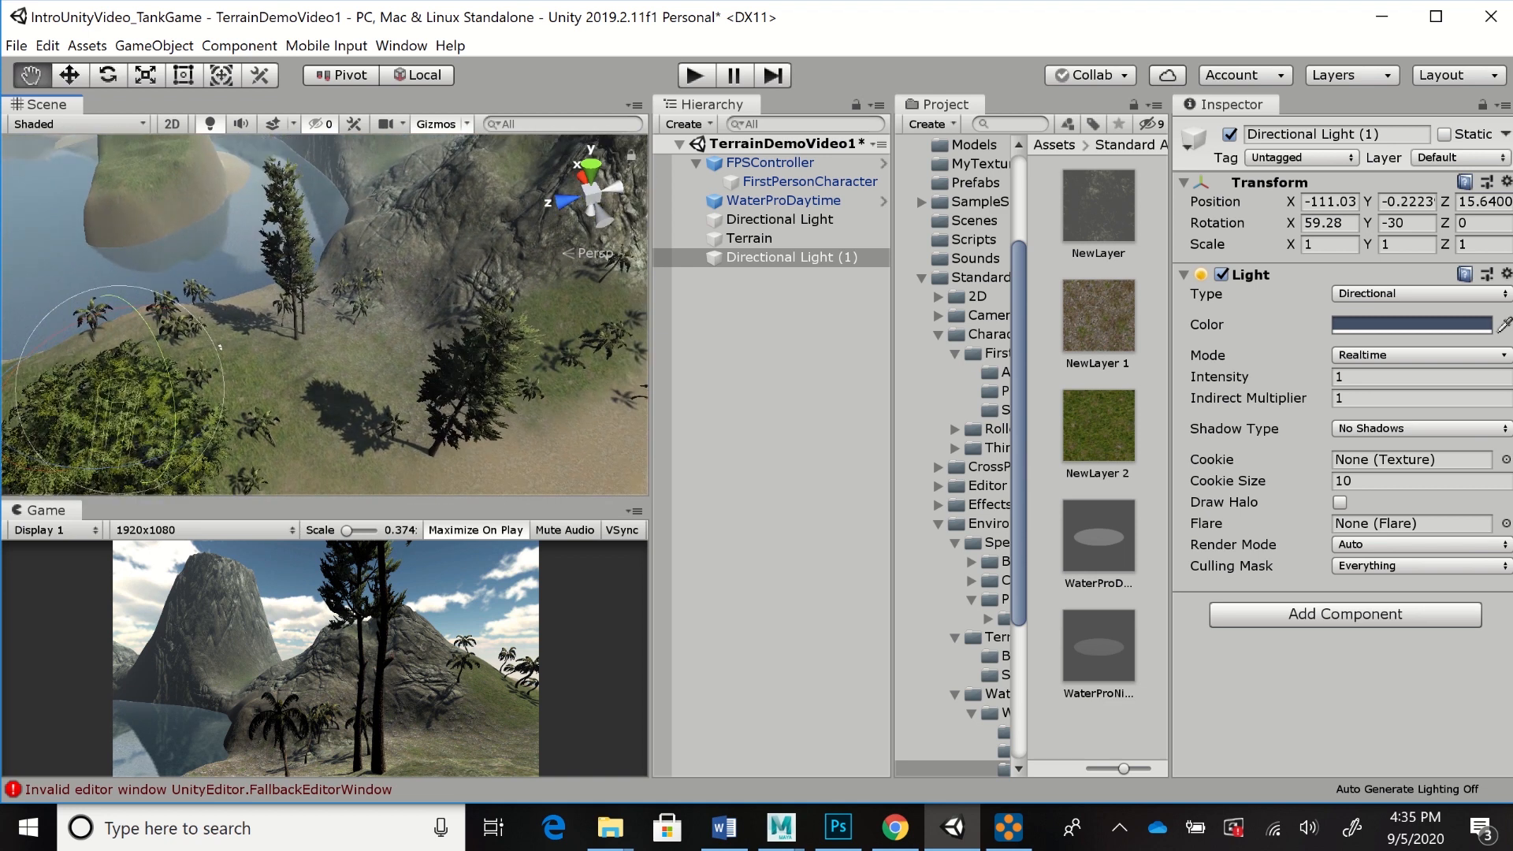
scroll(324, 315, "up", 3)
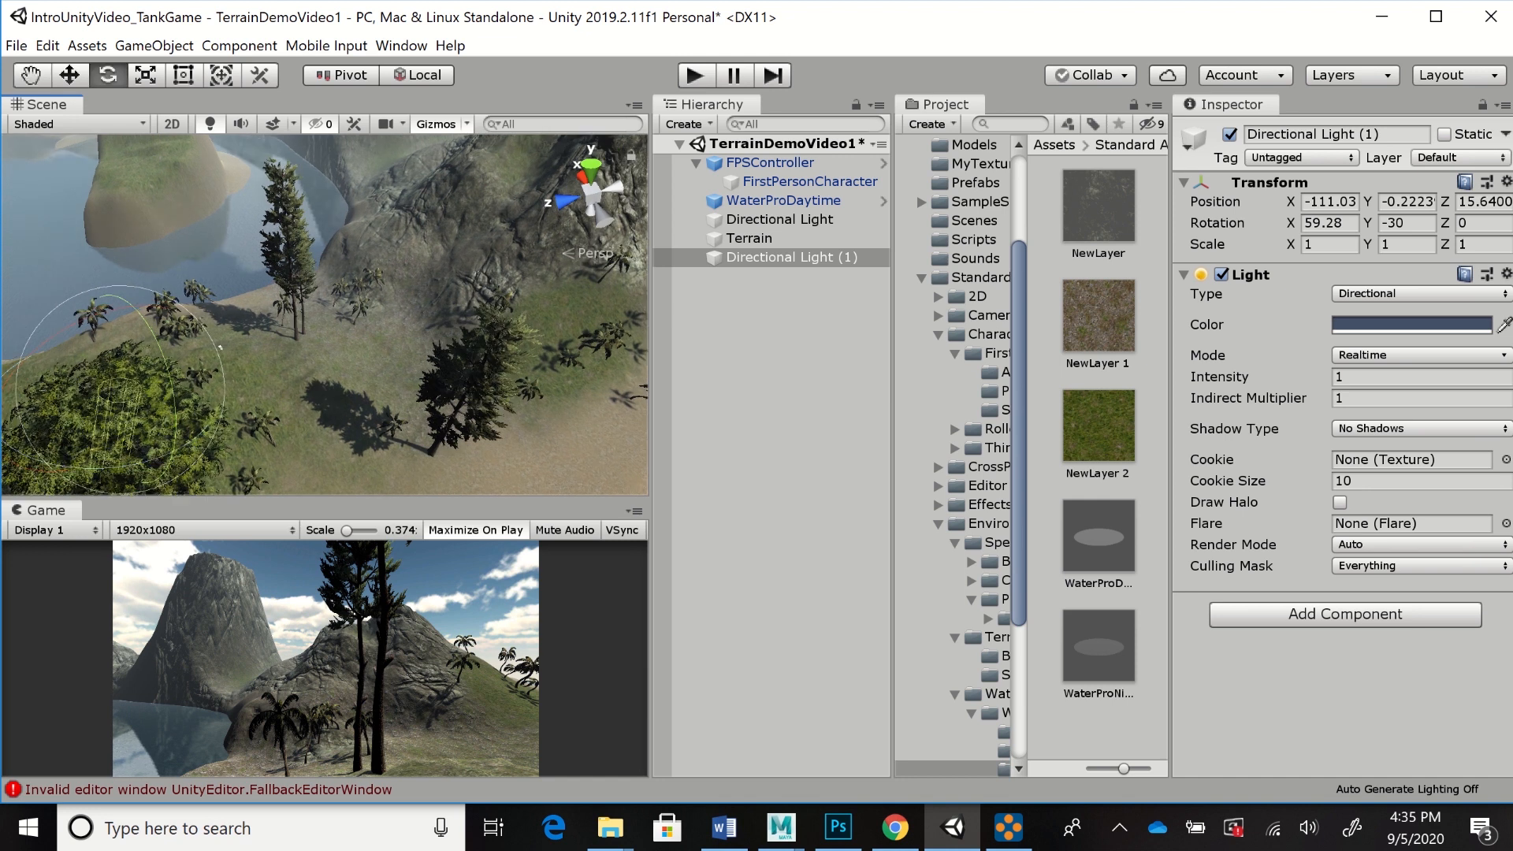
left_click_drag(108, 468, 155, 465)
left_click_drag(189, 377, 126, 222)
left_click_drag(221, 347, 222, 347)
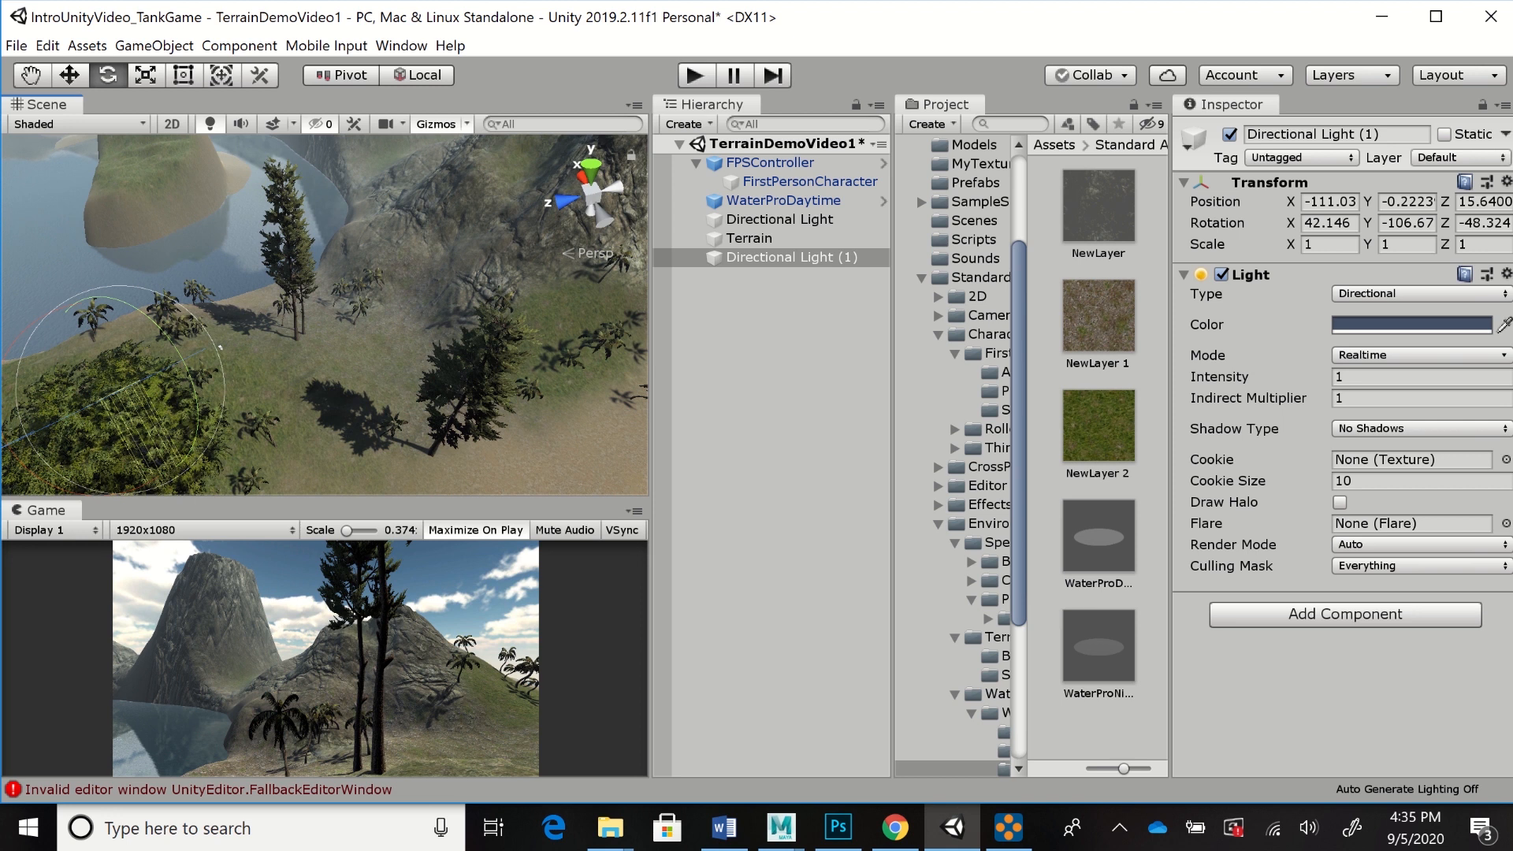
Try an intensity of 1.8 on the second directional light, rotate it to about 35, -114, -53 degrees, and settle on intensity 1.51
left_click(1219, 377)
left_click_drag(1220, 378, 1251, 378)
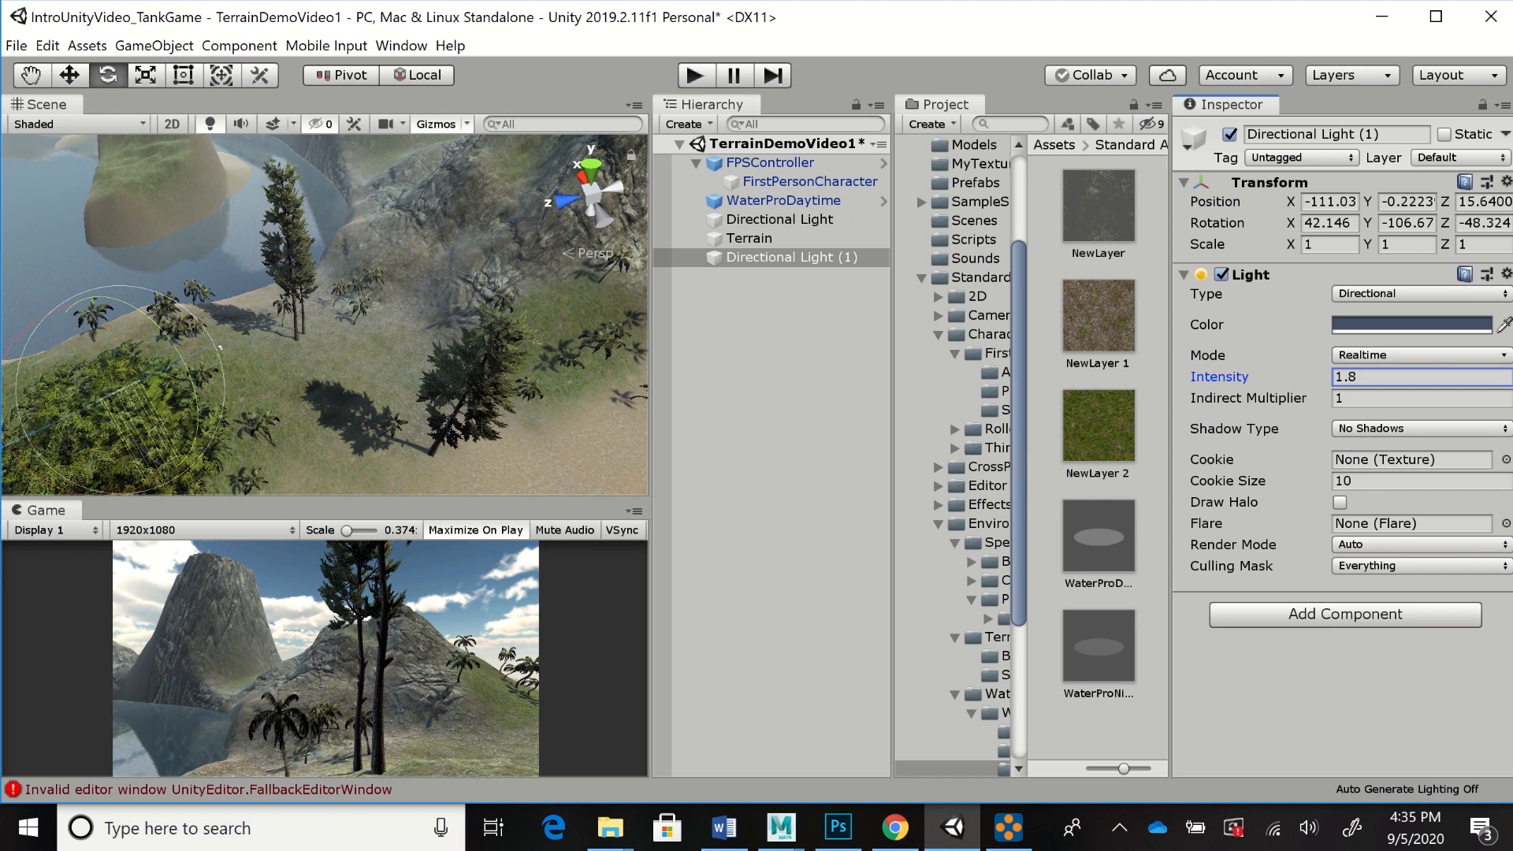
mouse_move(196, 396)
left_mouse_down()
mouse_move(178, 254)
mouse_move(198, 367)
left_mouse_up()
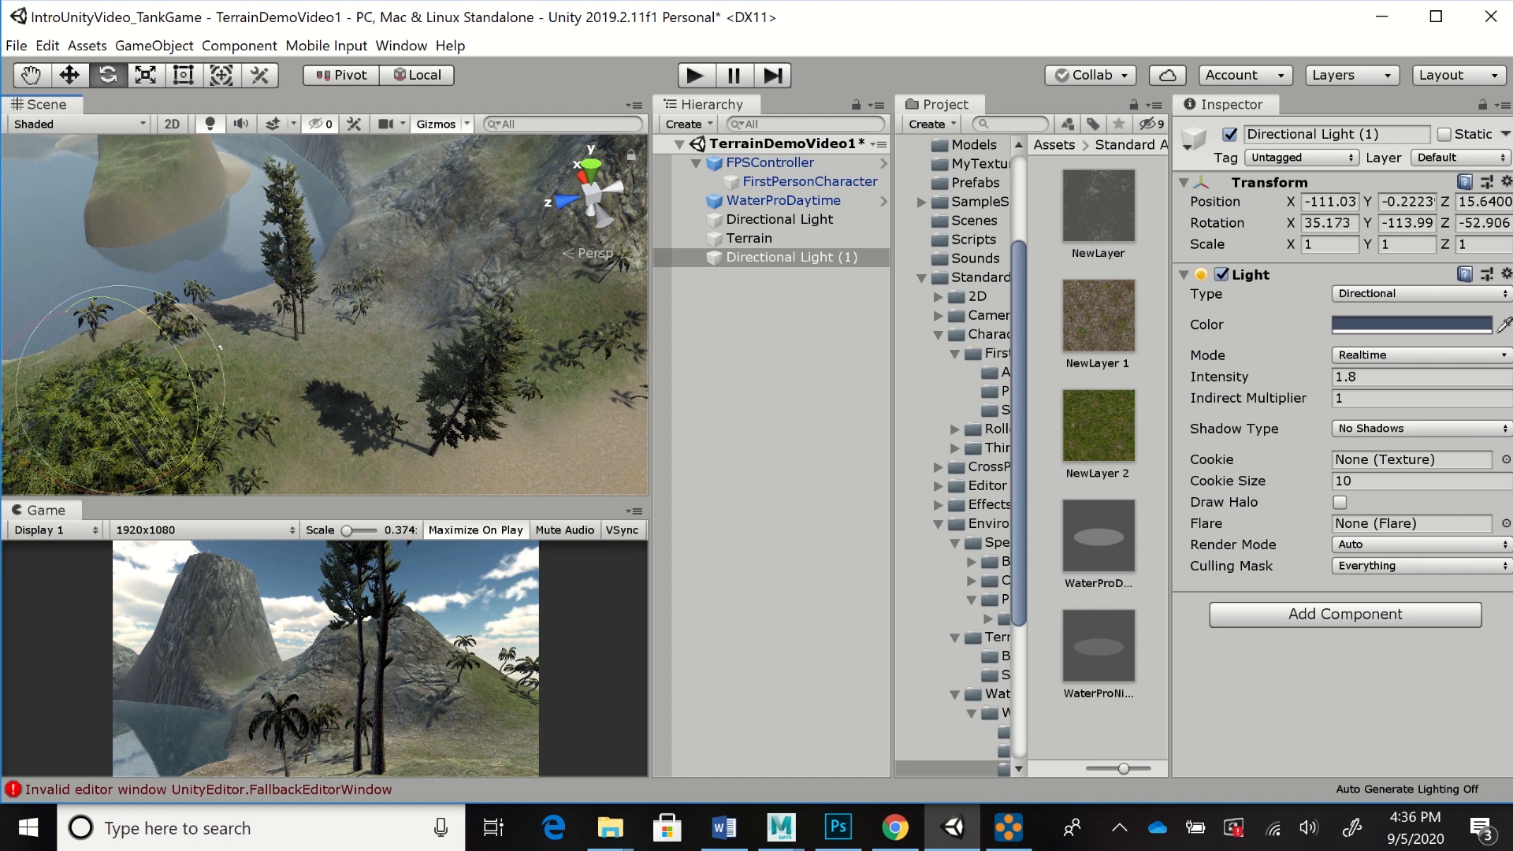
left_click_drag(1220, 377, 1211, 377)
Run the scene, walk forward toward the mountains in first person to check the lighting, and stop the run
key("ctrl+p")
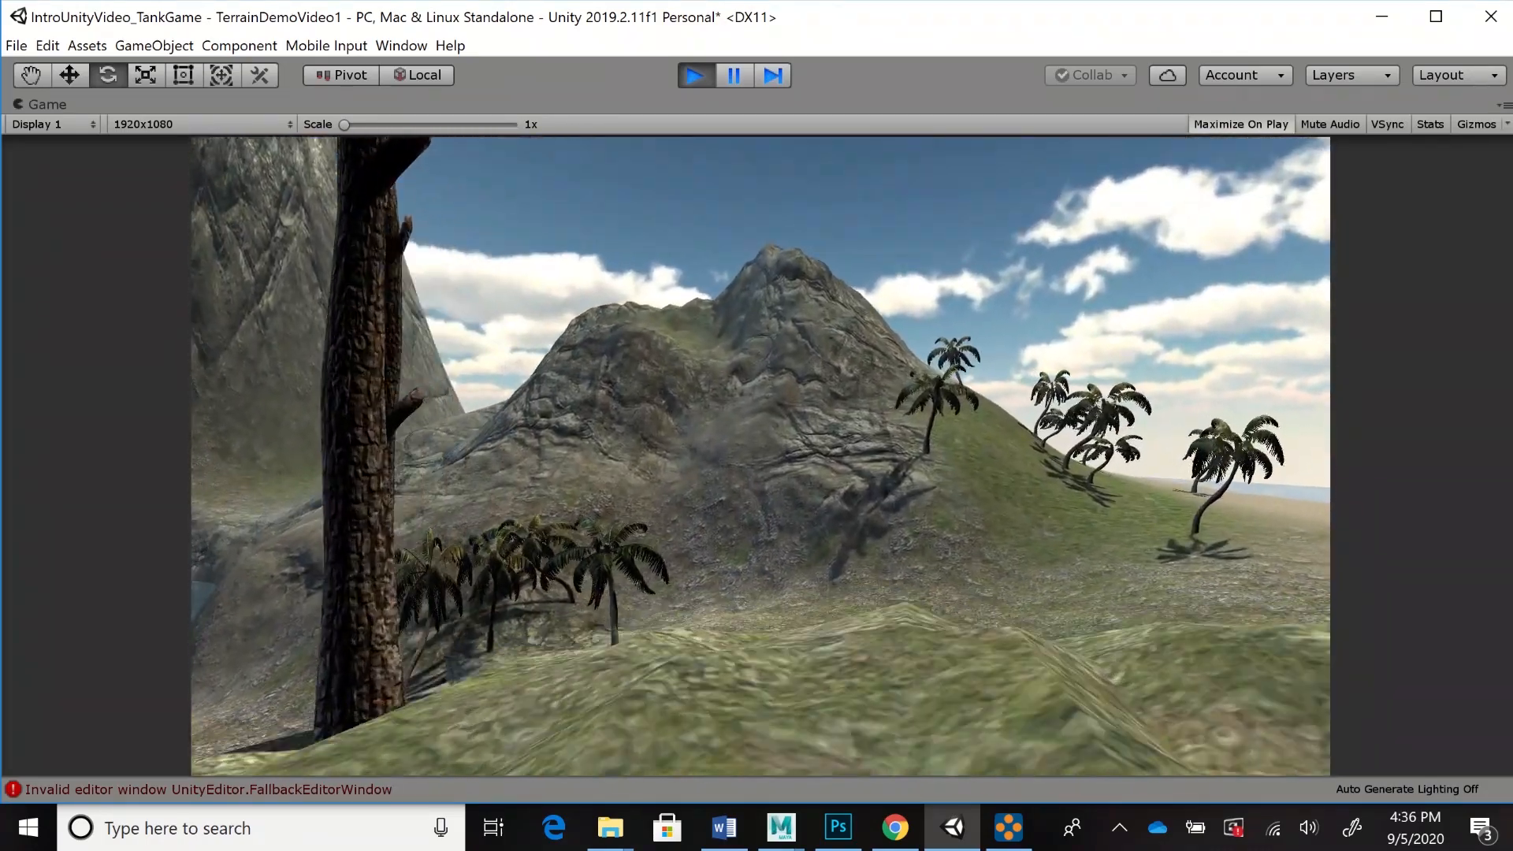
key("w")
key("w")
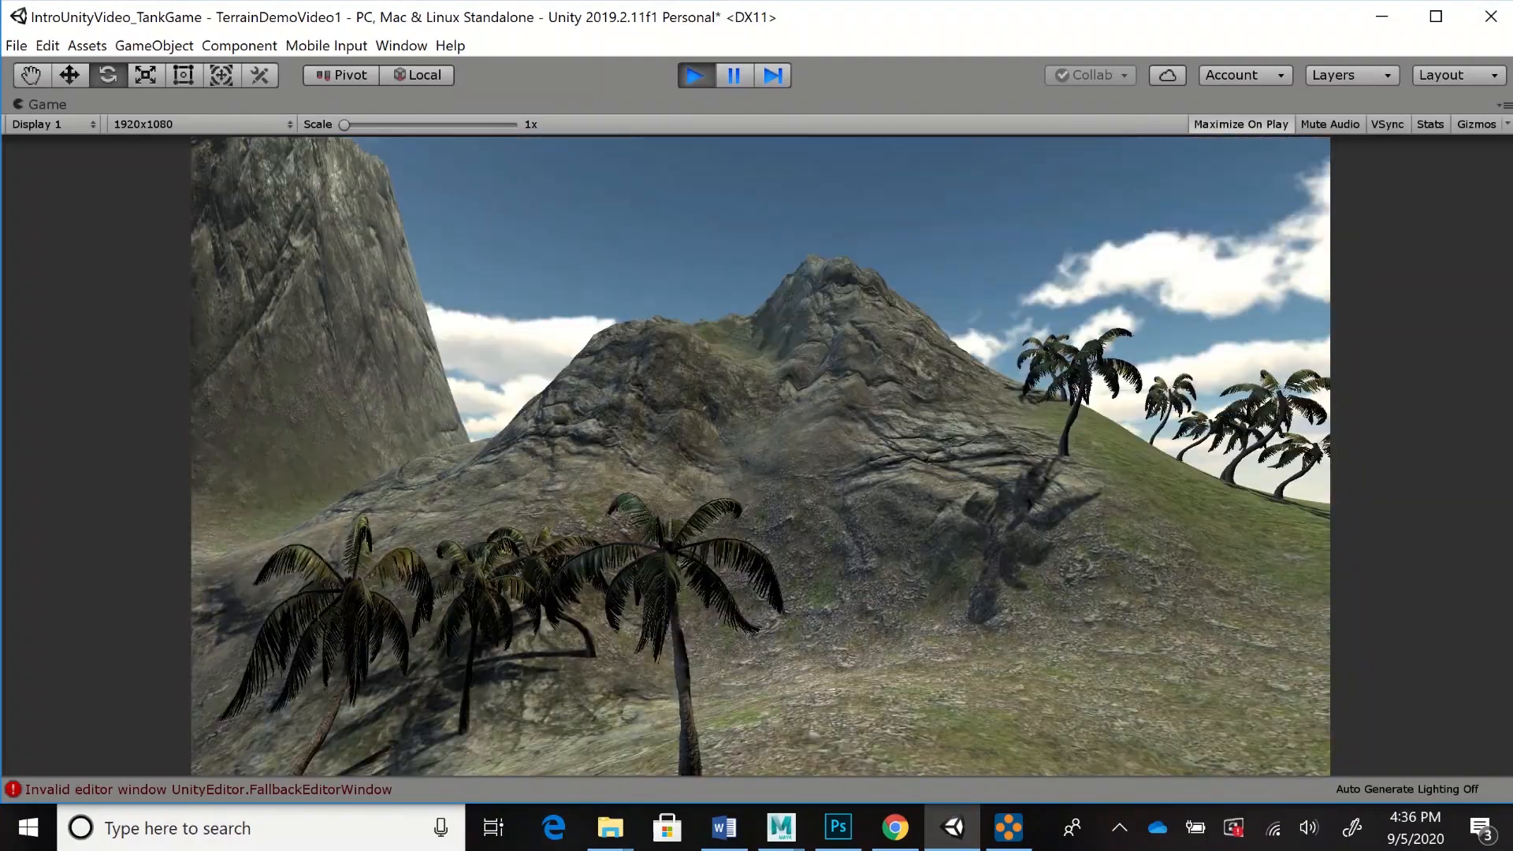
key("ctrl+p")
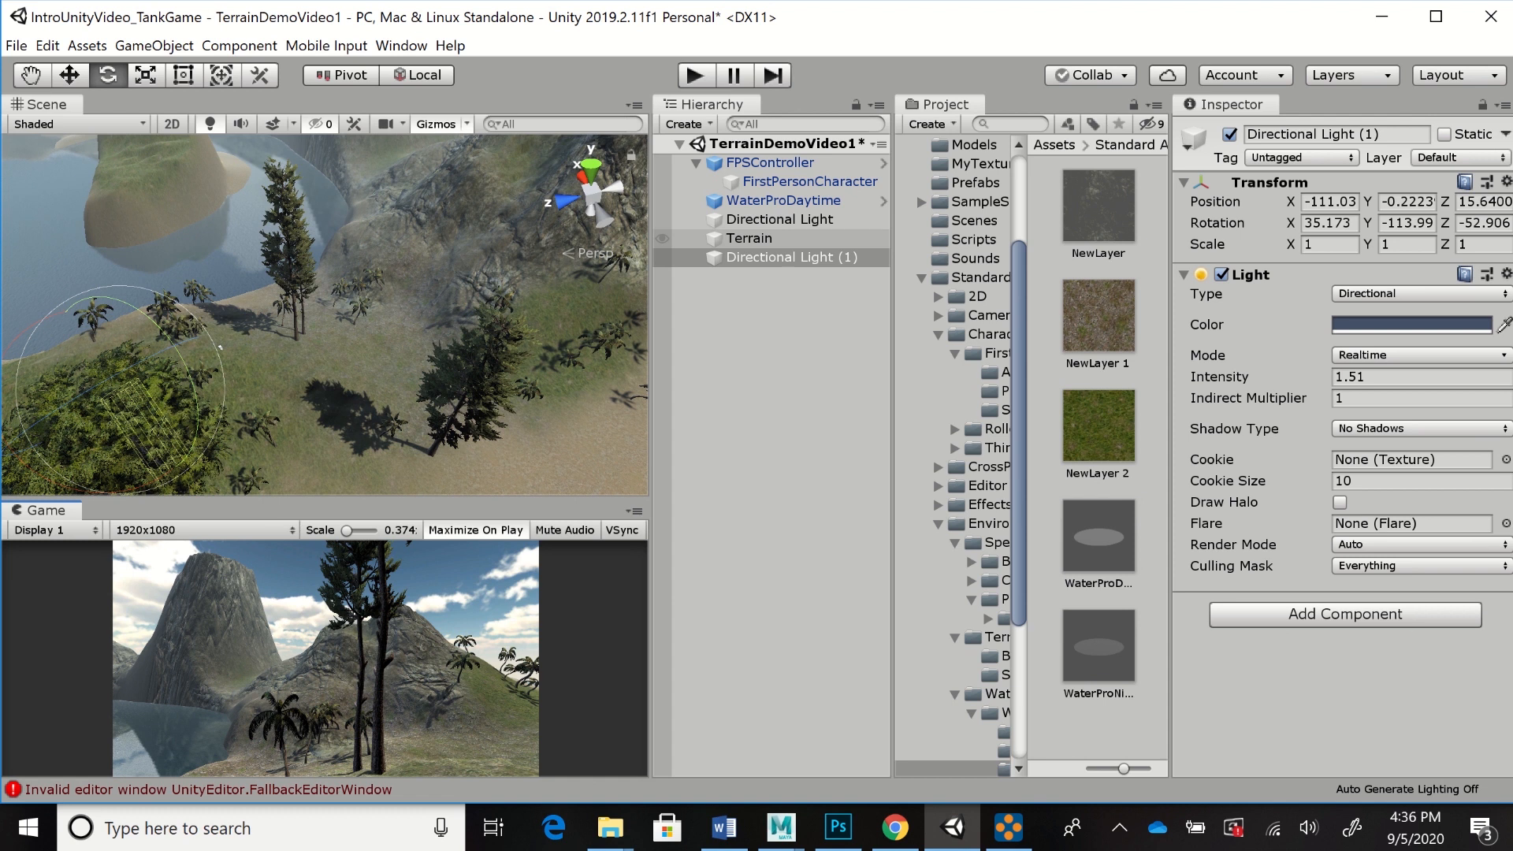
Switch the Terrain object to the Paint Details tool and look over its brushes, detail list and brush settings
left_click(748, 238)
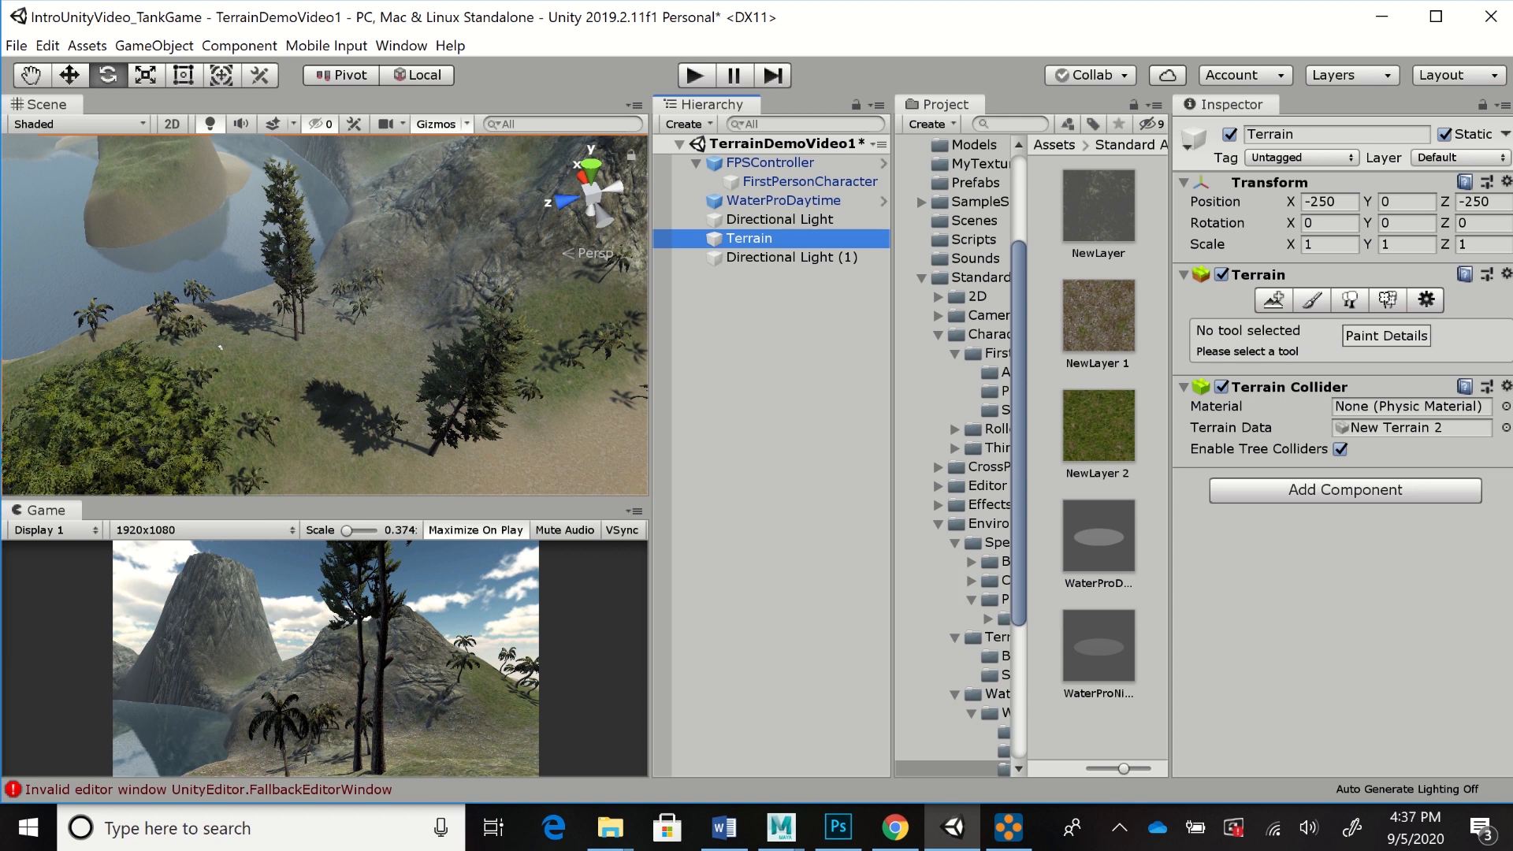
left_click(1387, 299)
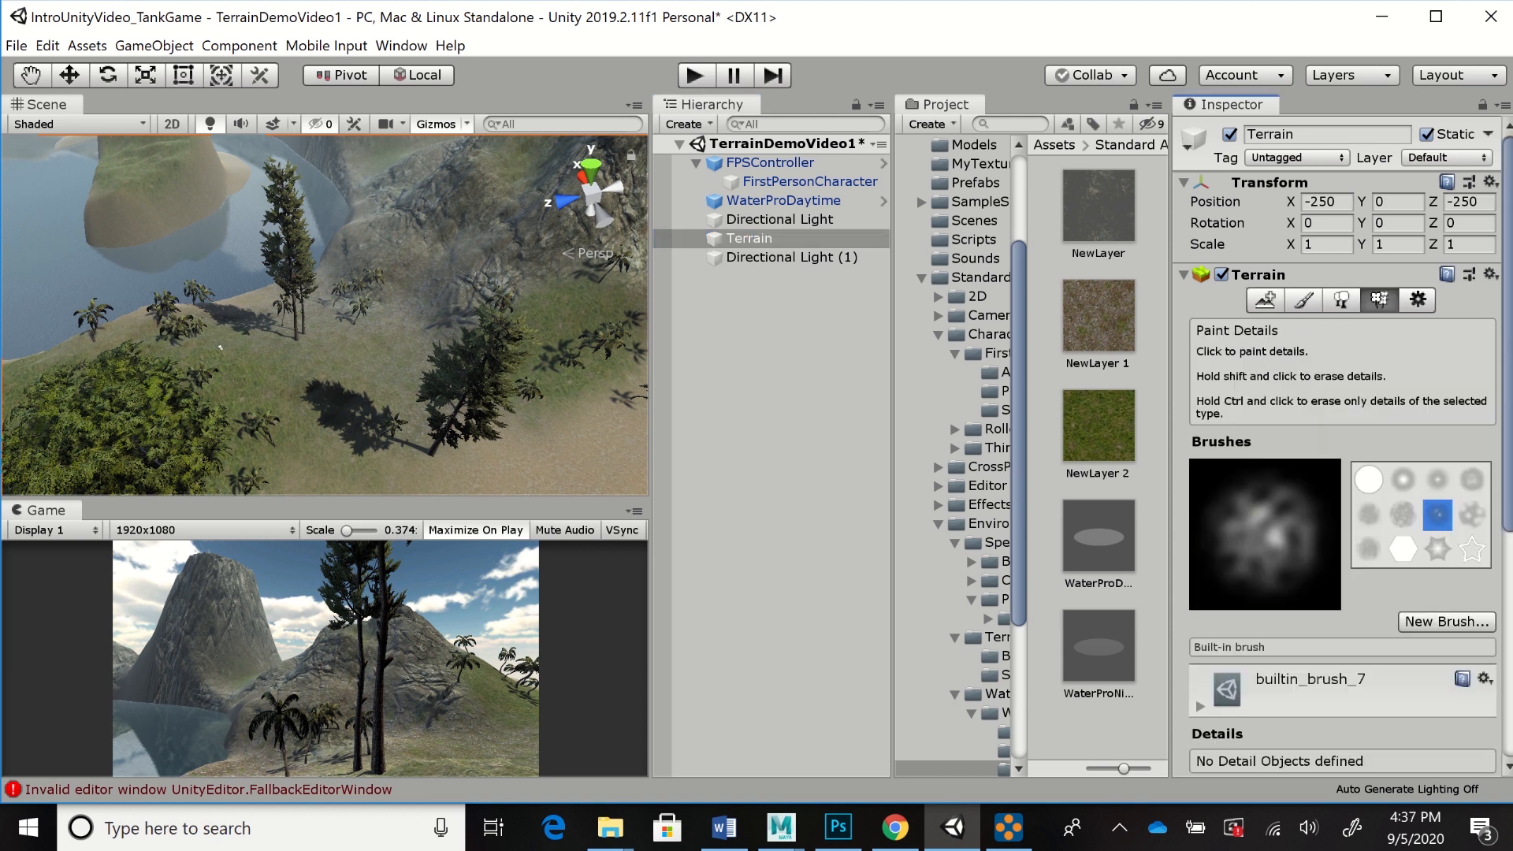
scroll(1343, 446, "down", 3)
scroll(1343, 446, "up", 1)
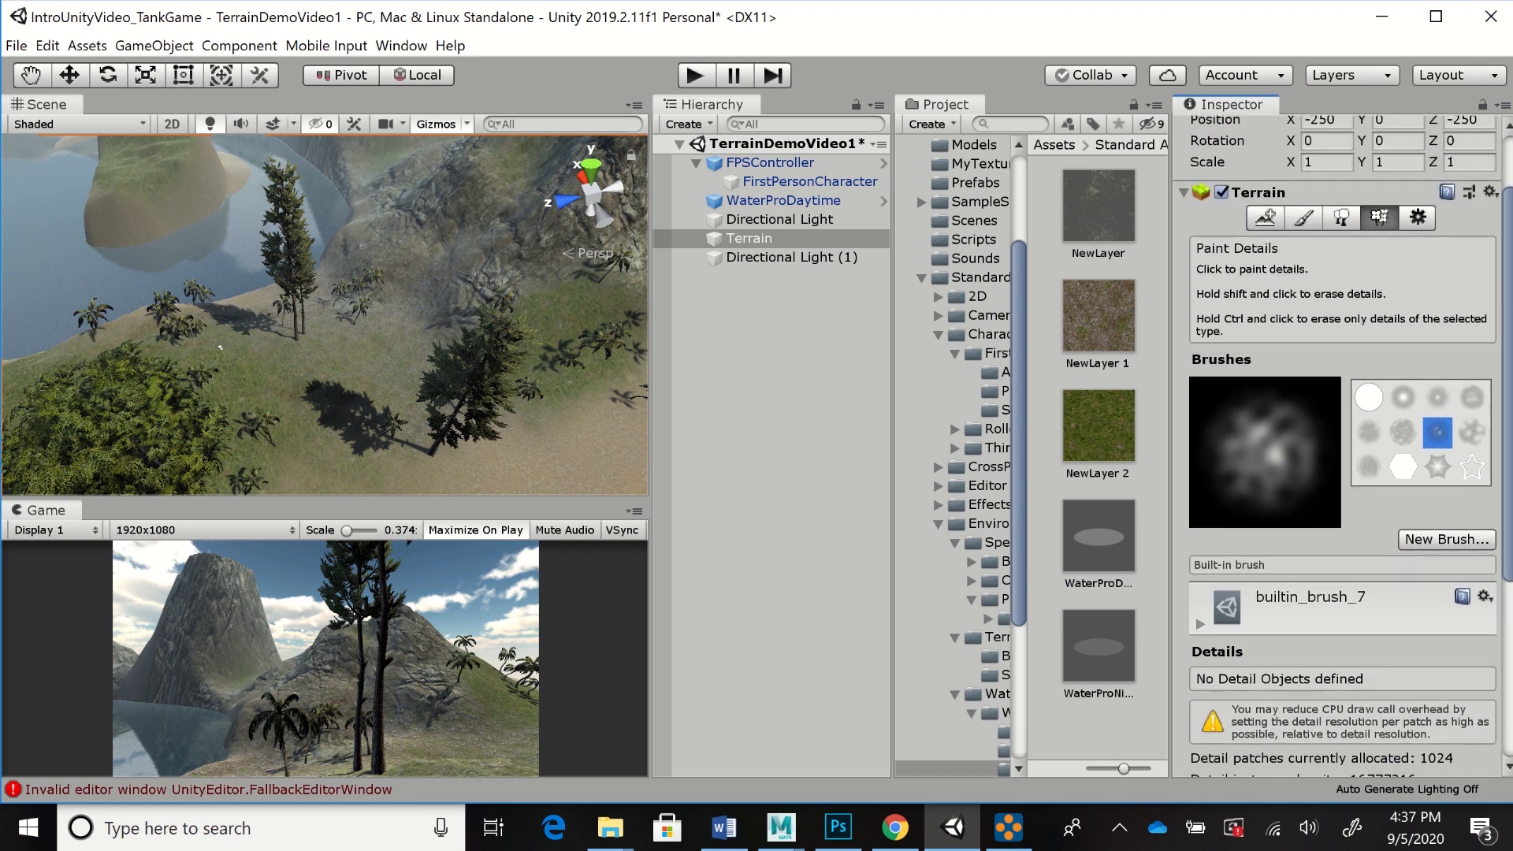
scroll(1342, 445, "down", 2)
scroll(1343, 446, "up", 1)
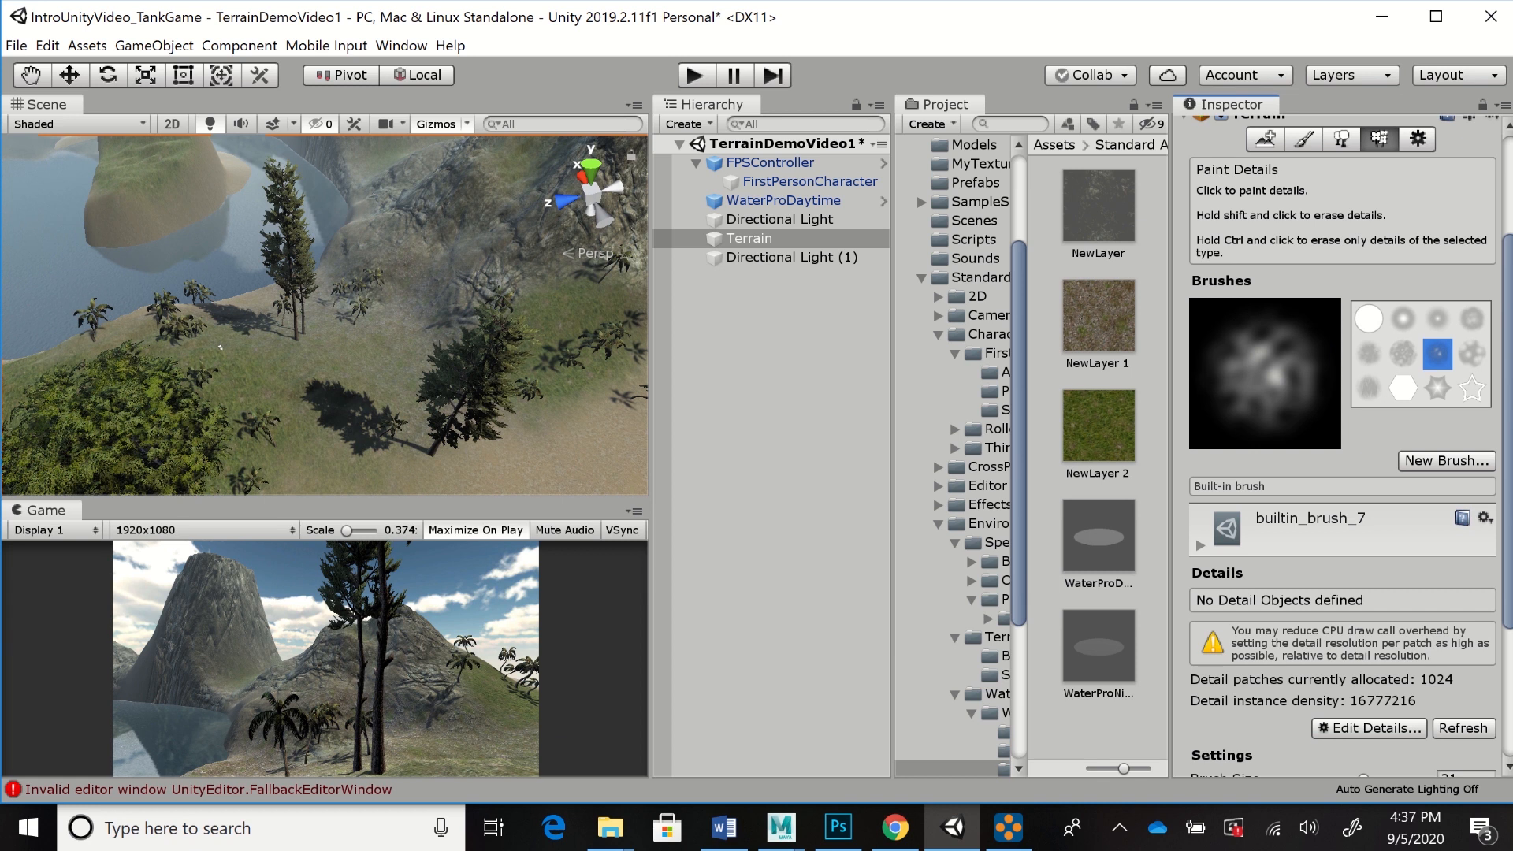
scroll(1343, 446, "up", 1)
scroll(1343, 446, "up", 3)
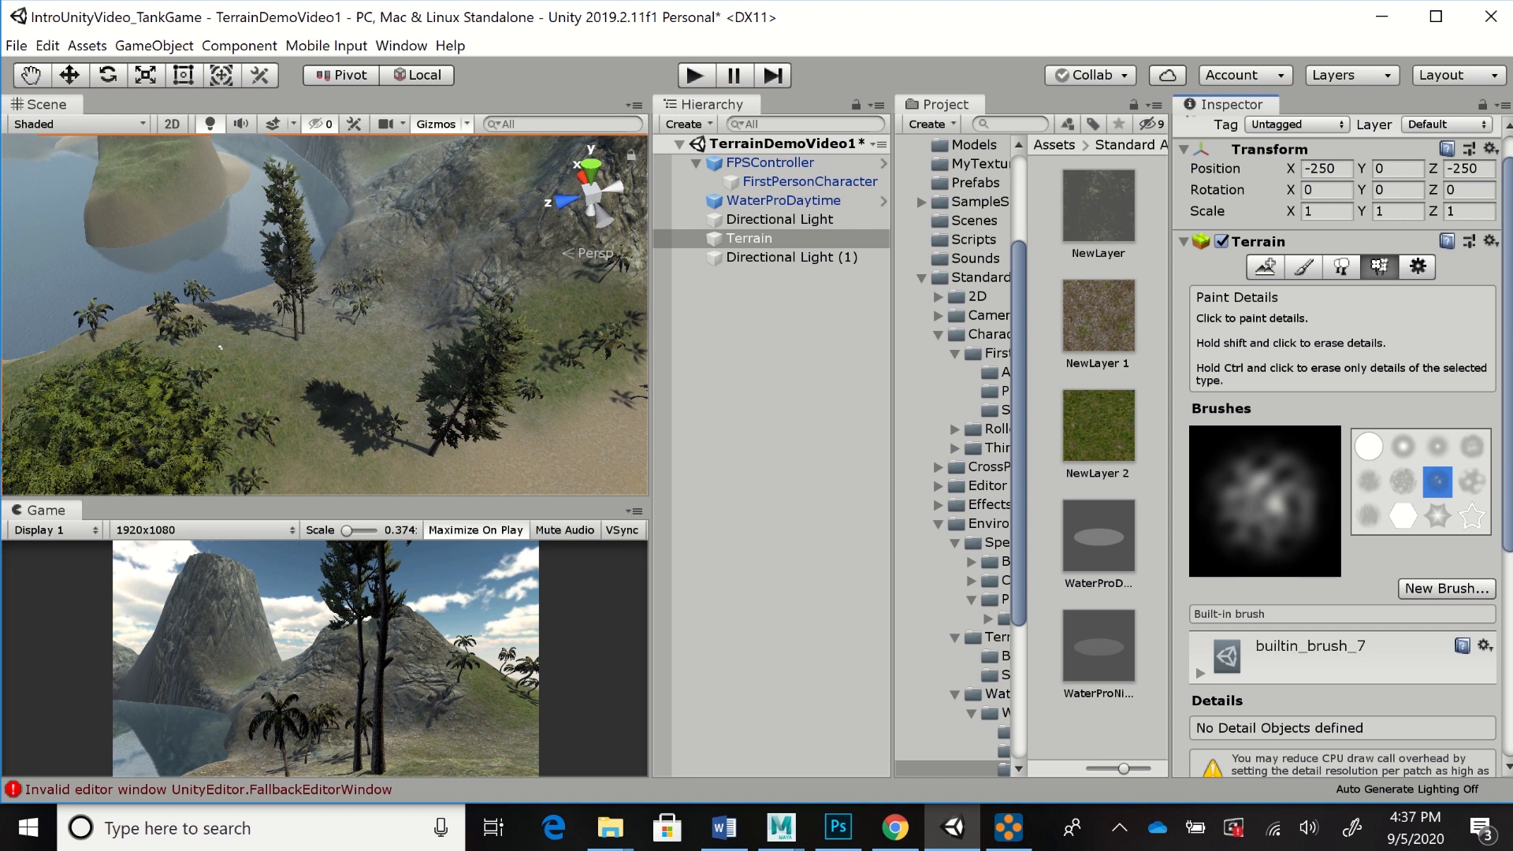
scroll(1343, 446, "down", 3)
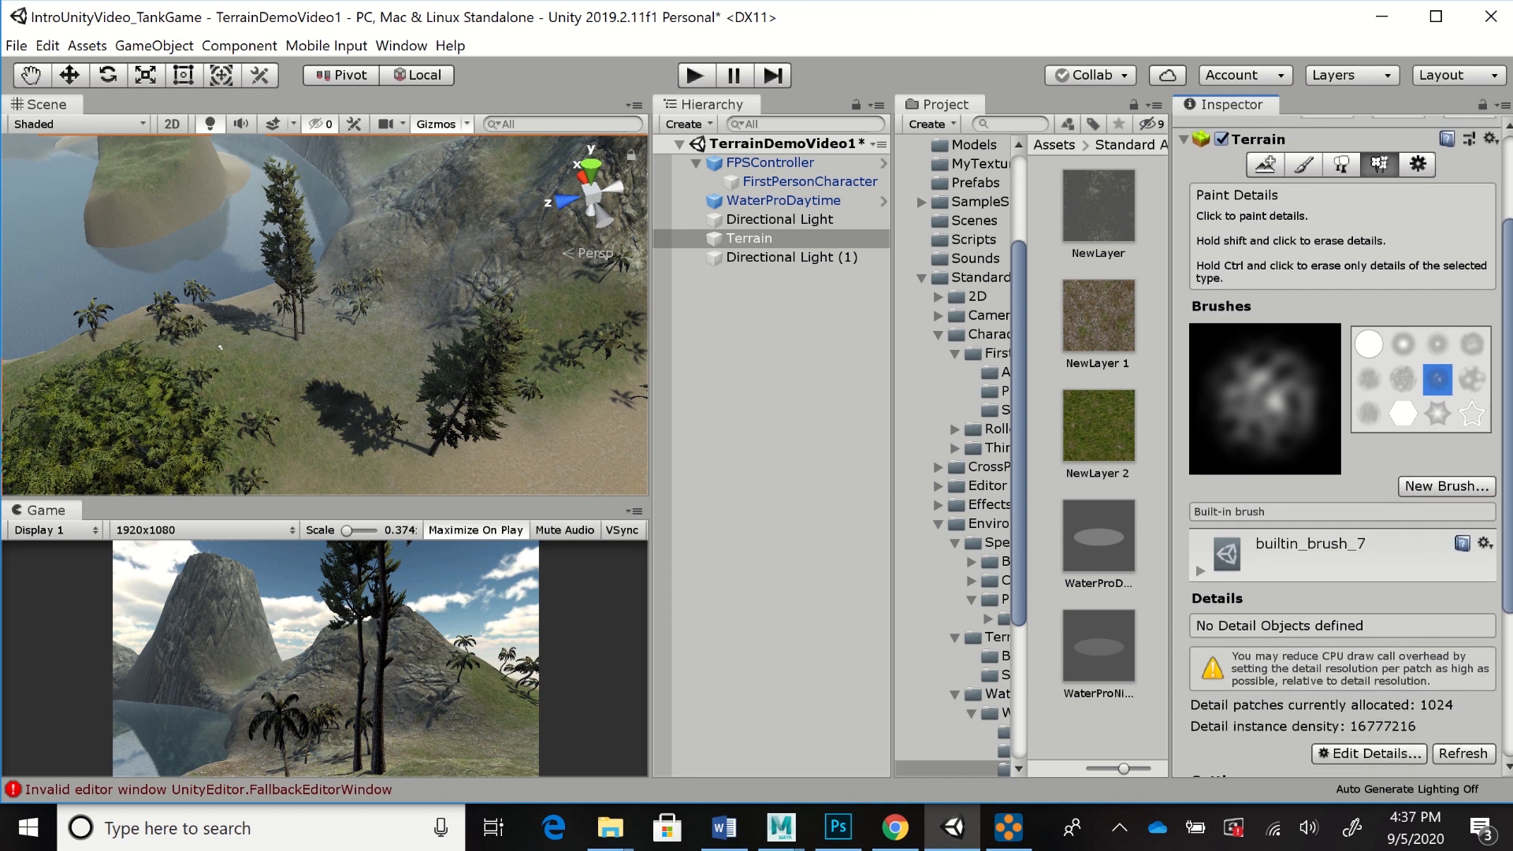
scroll(1343, 446, "up", 2)
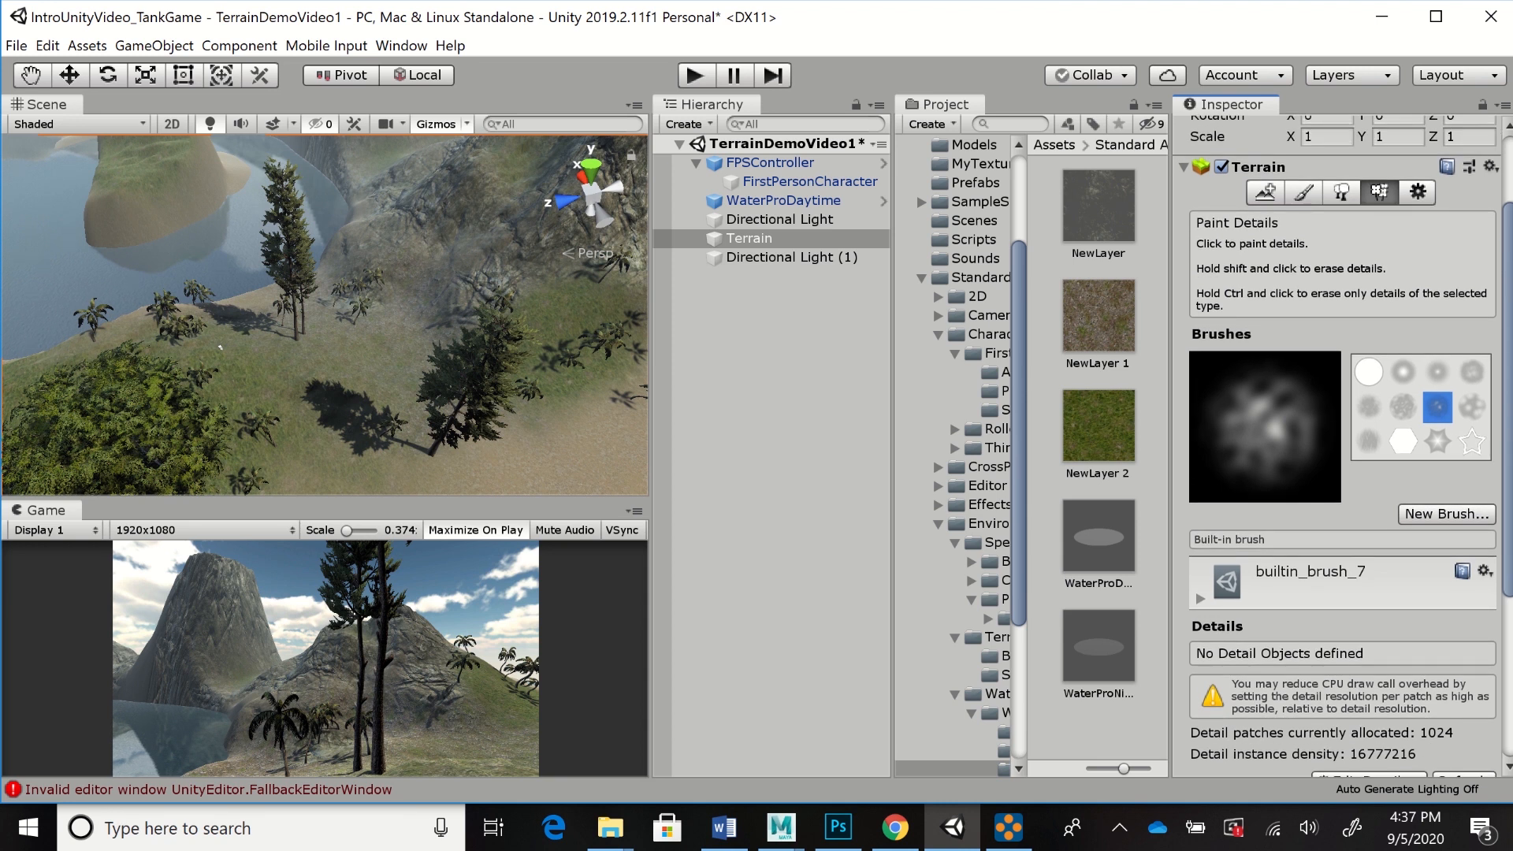
scroll(1343, 446, "down", 5)
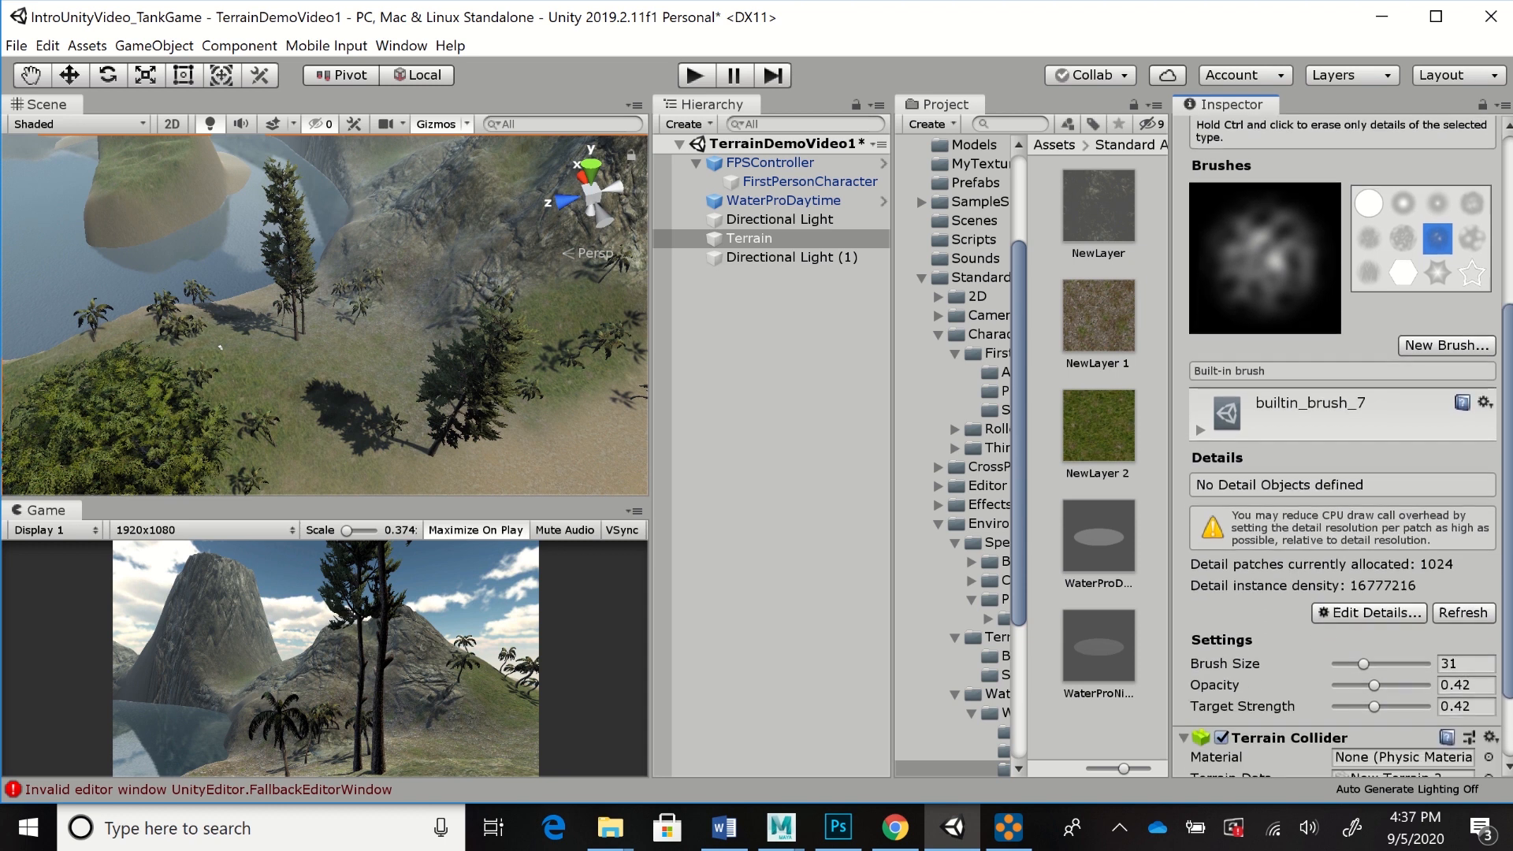
scroll(1343, 446, "down", 1)
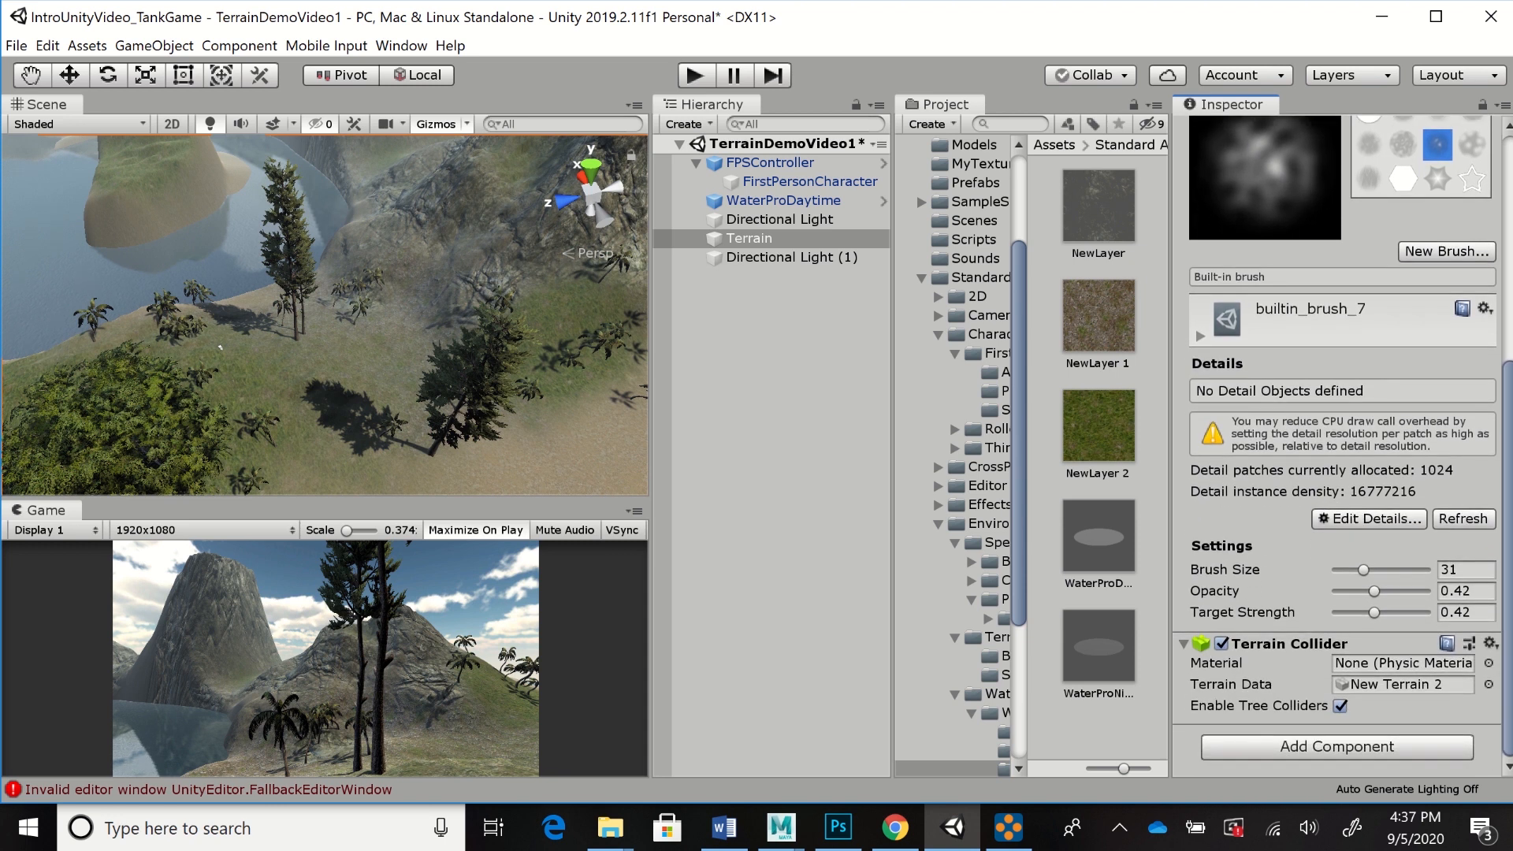
Add a grass texture to the terrain details using GrassFrond01AlbedoAlpha as the detail texture, keeping the default sizes and colors
left_click(1368, 518)
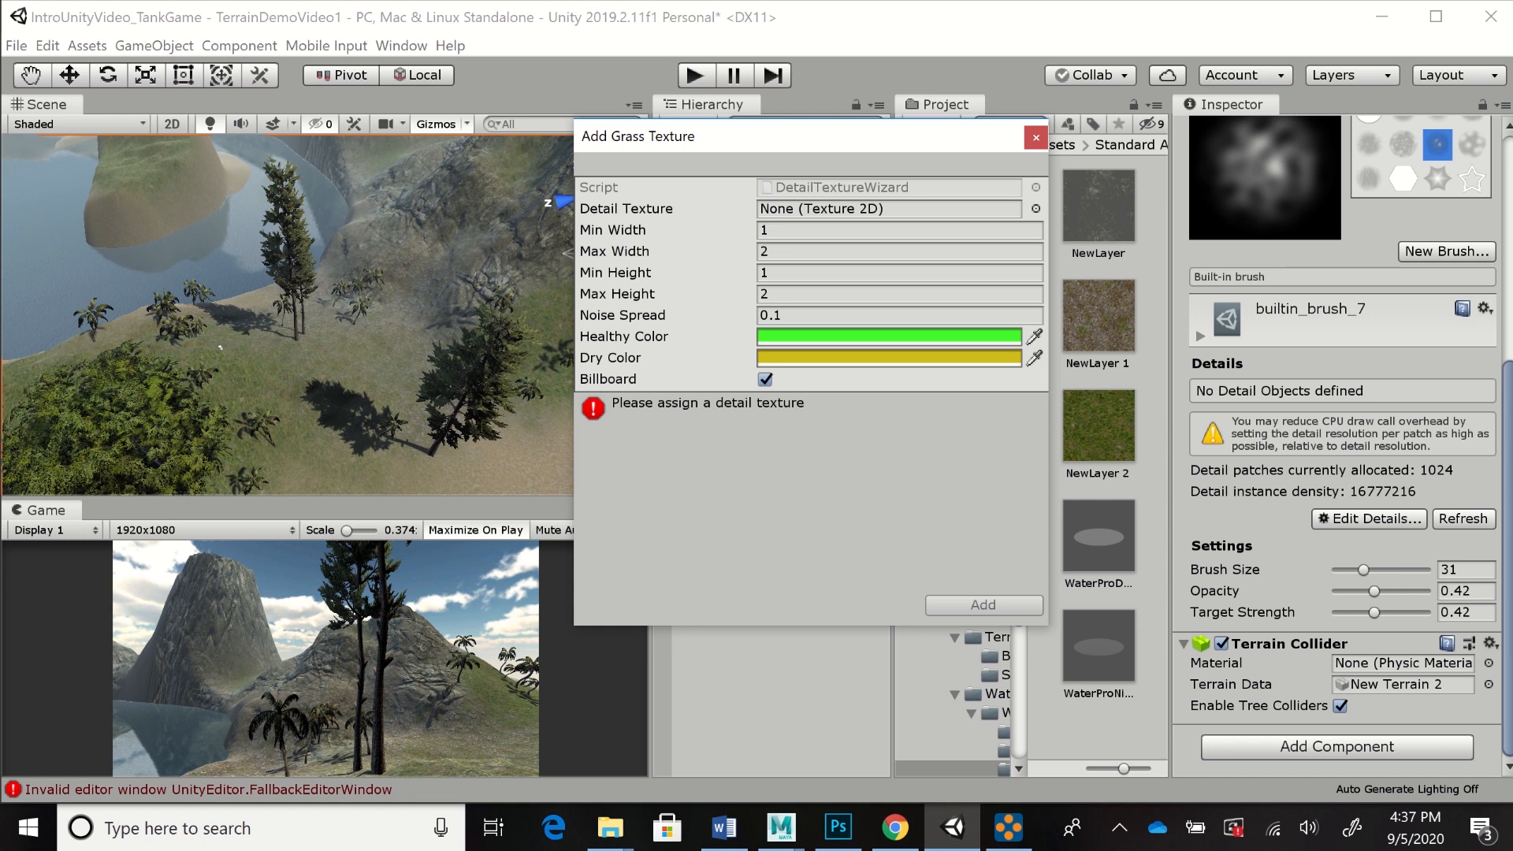
left_click(1036, 209)
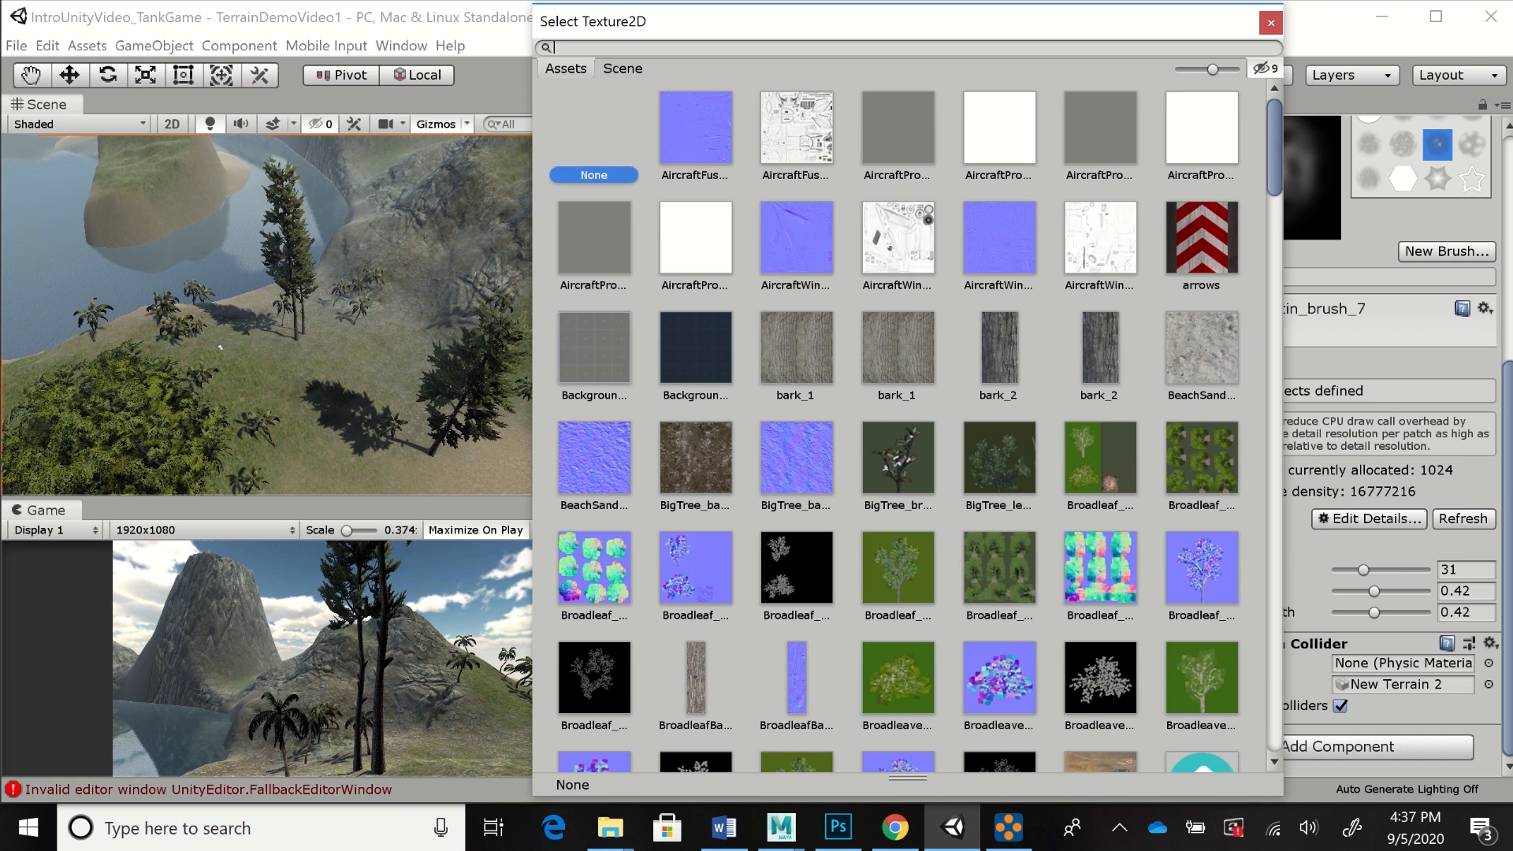
scroll(906, 426, "down", 15)
scroll(906, 426, "down", 6)
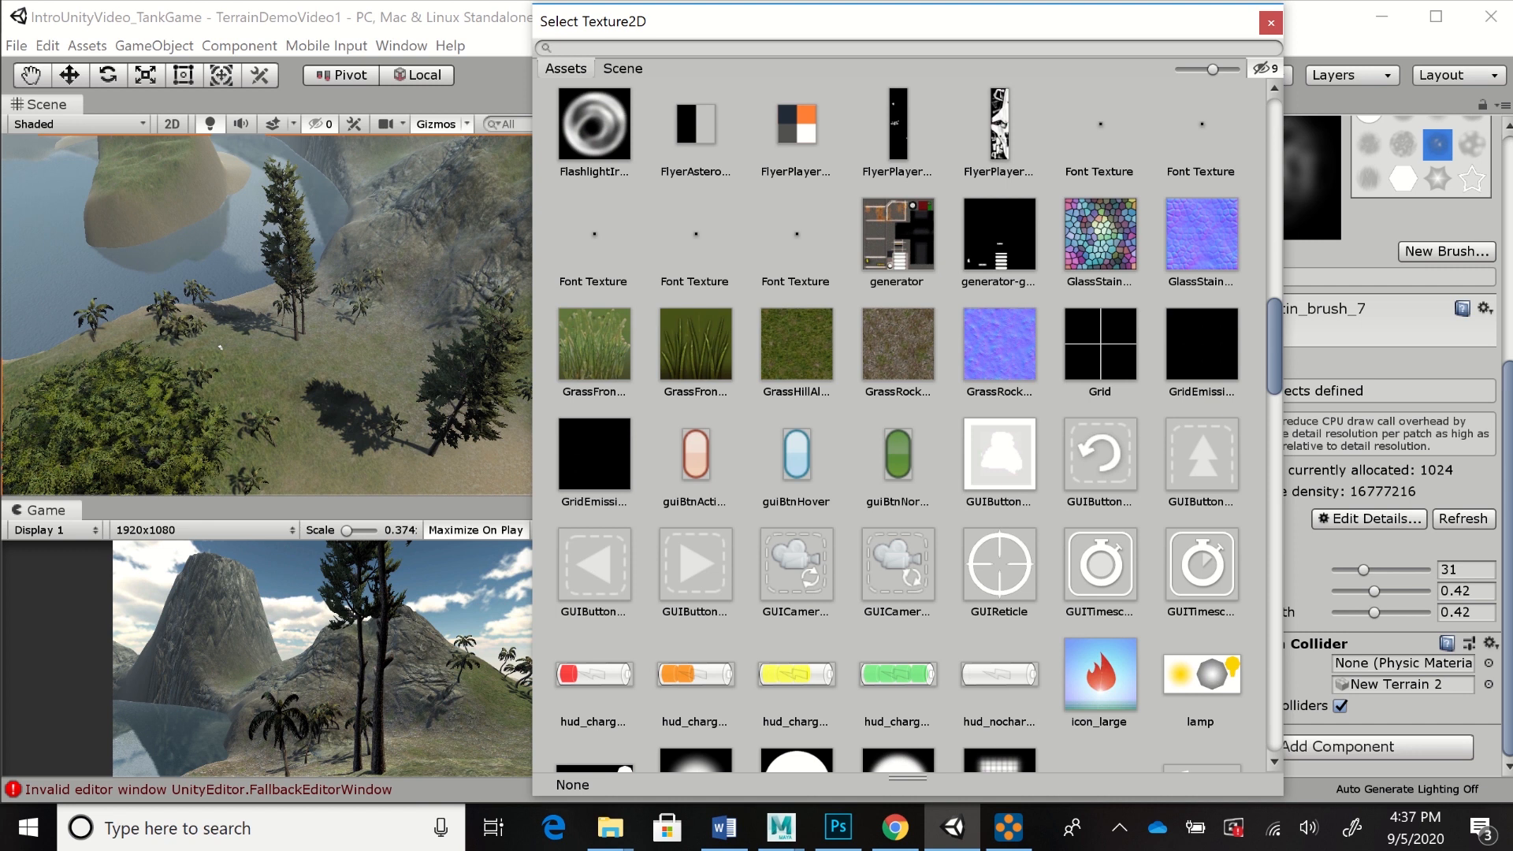
double_click(594, 345)
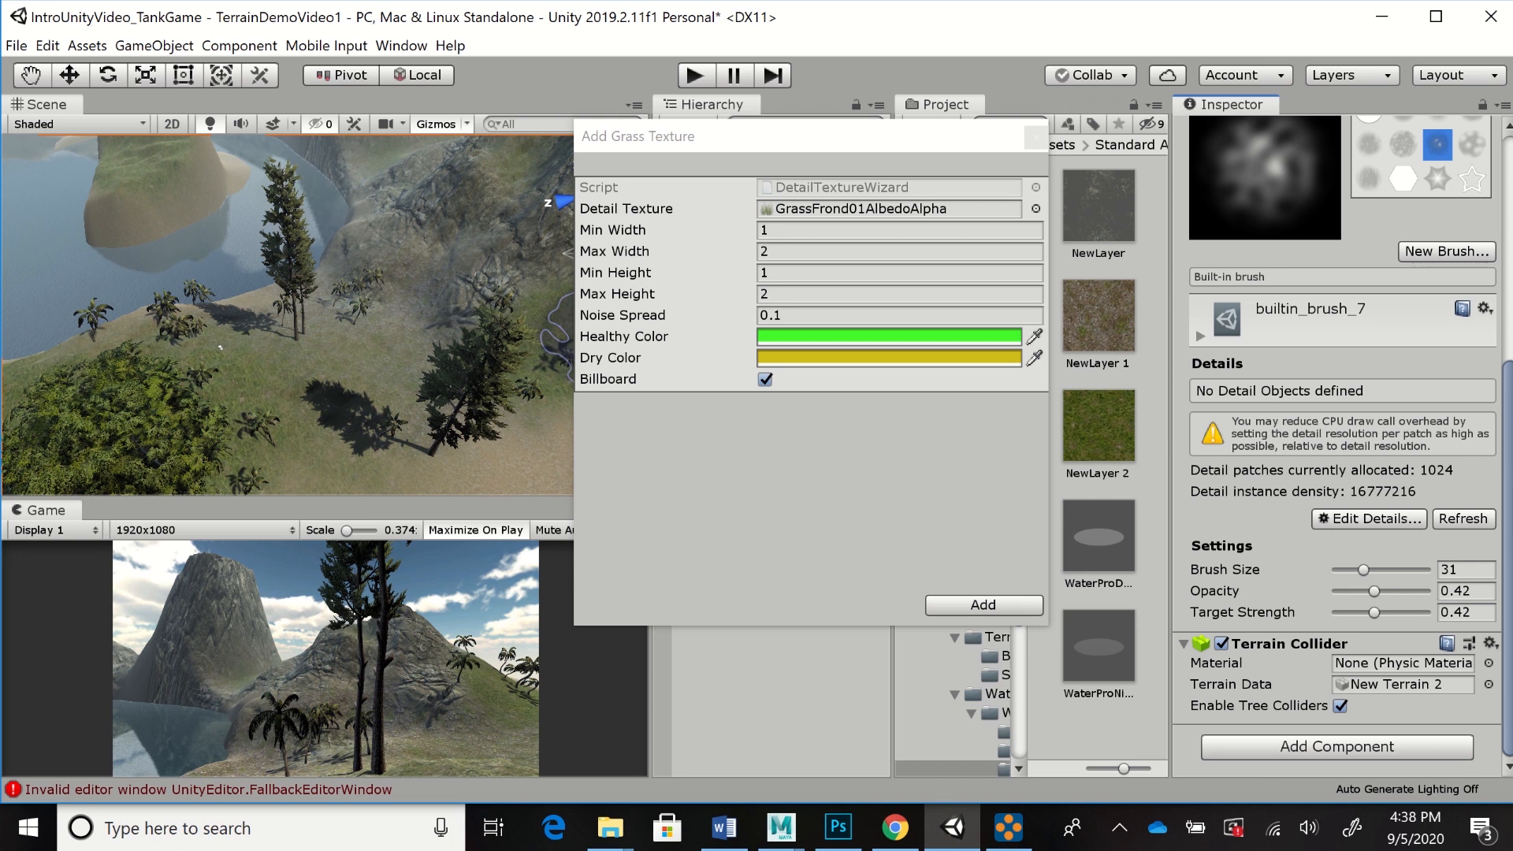
left_click(984, 605)
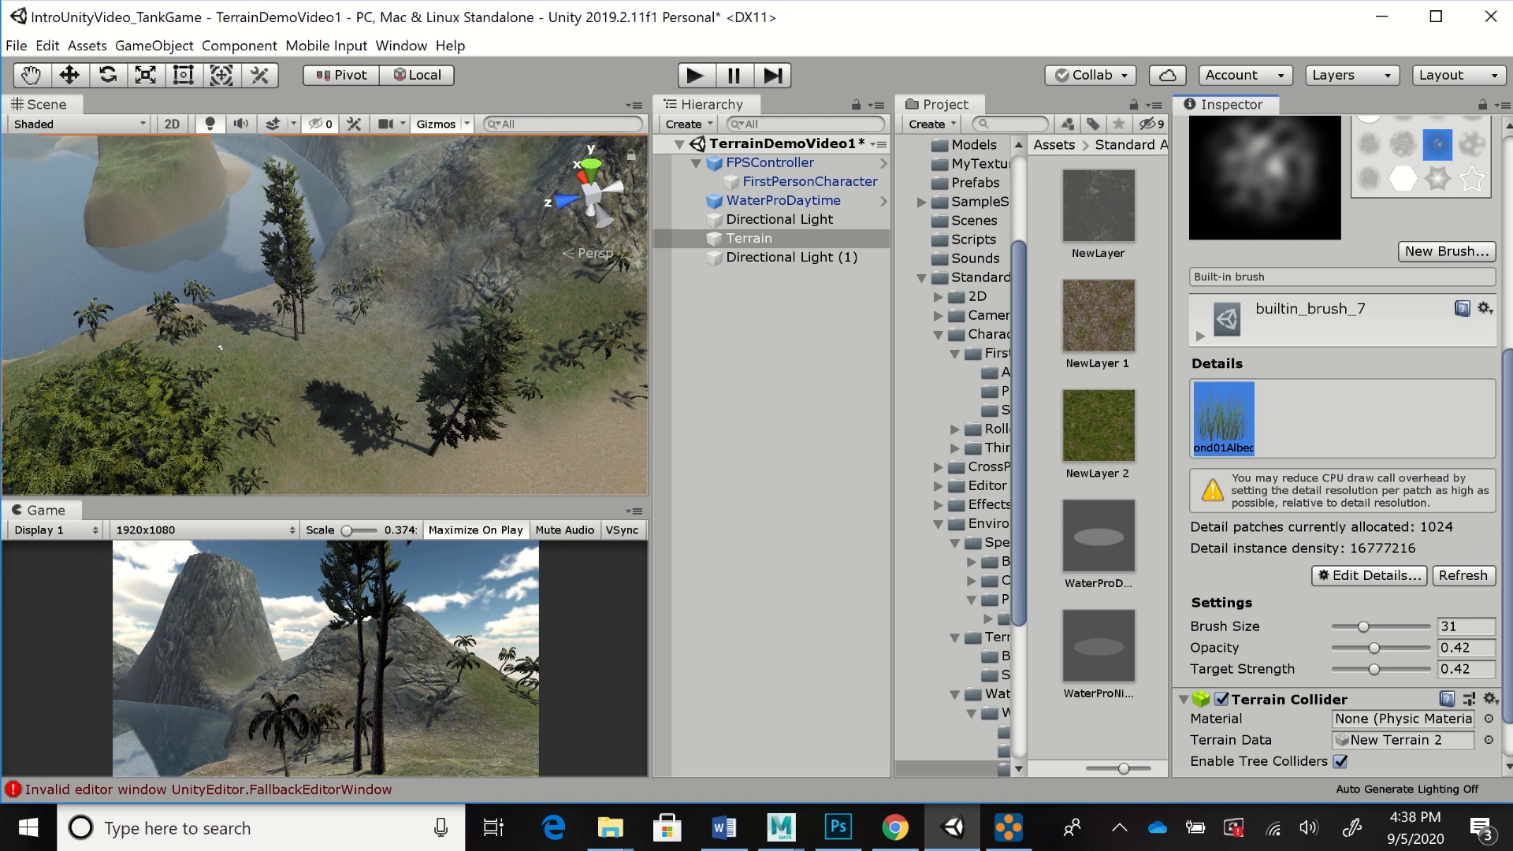
Try a brush size of 38, settle on 28, and paint grass on the slope beside the palm trees
scroll(1339, 441, "down", 2)
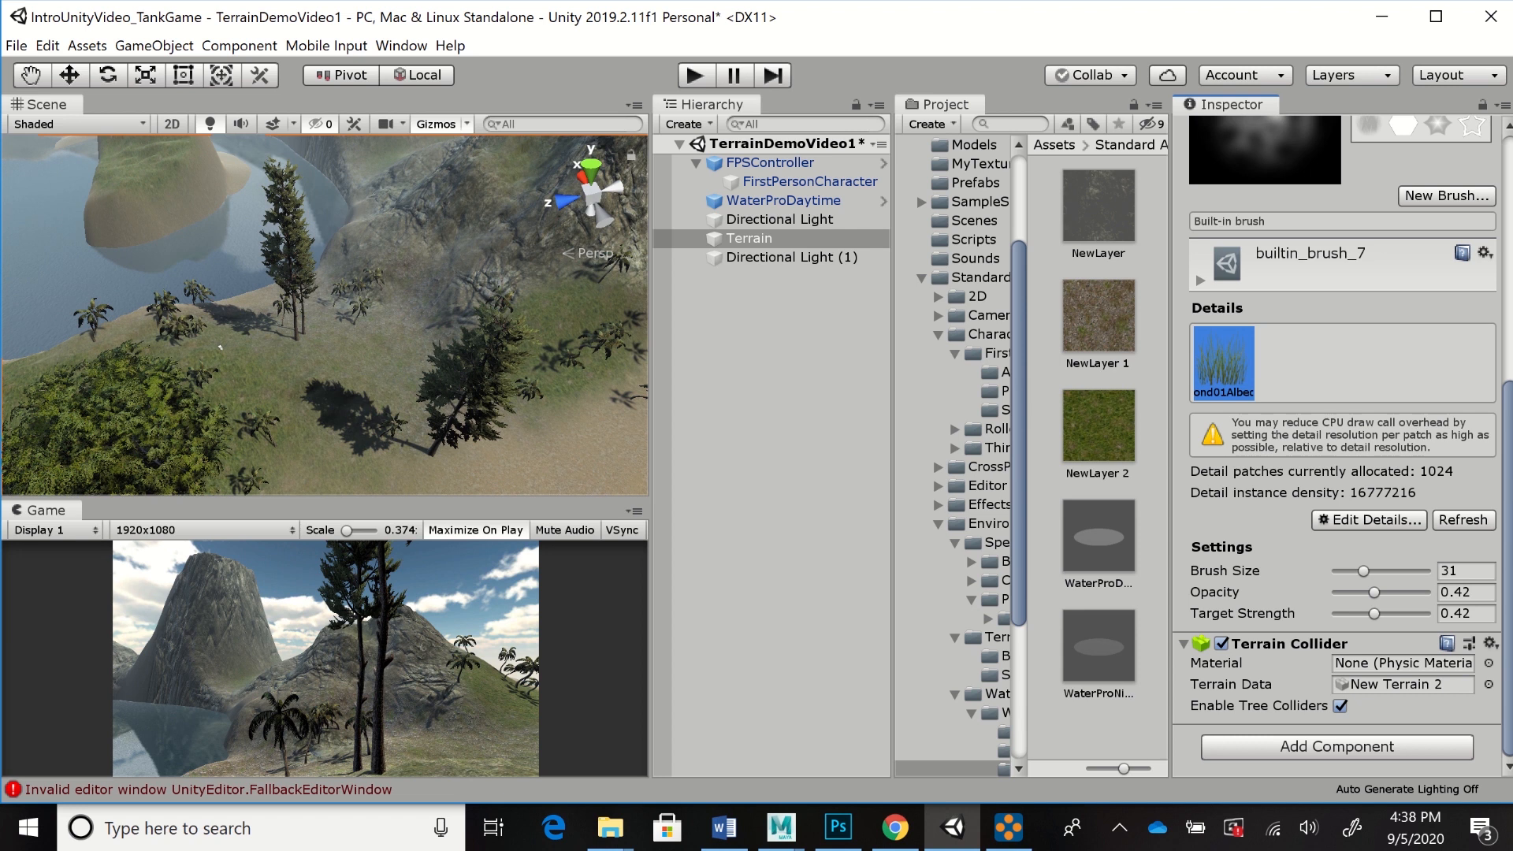
left_click_drag(1363, 570, 1369, 571)
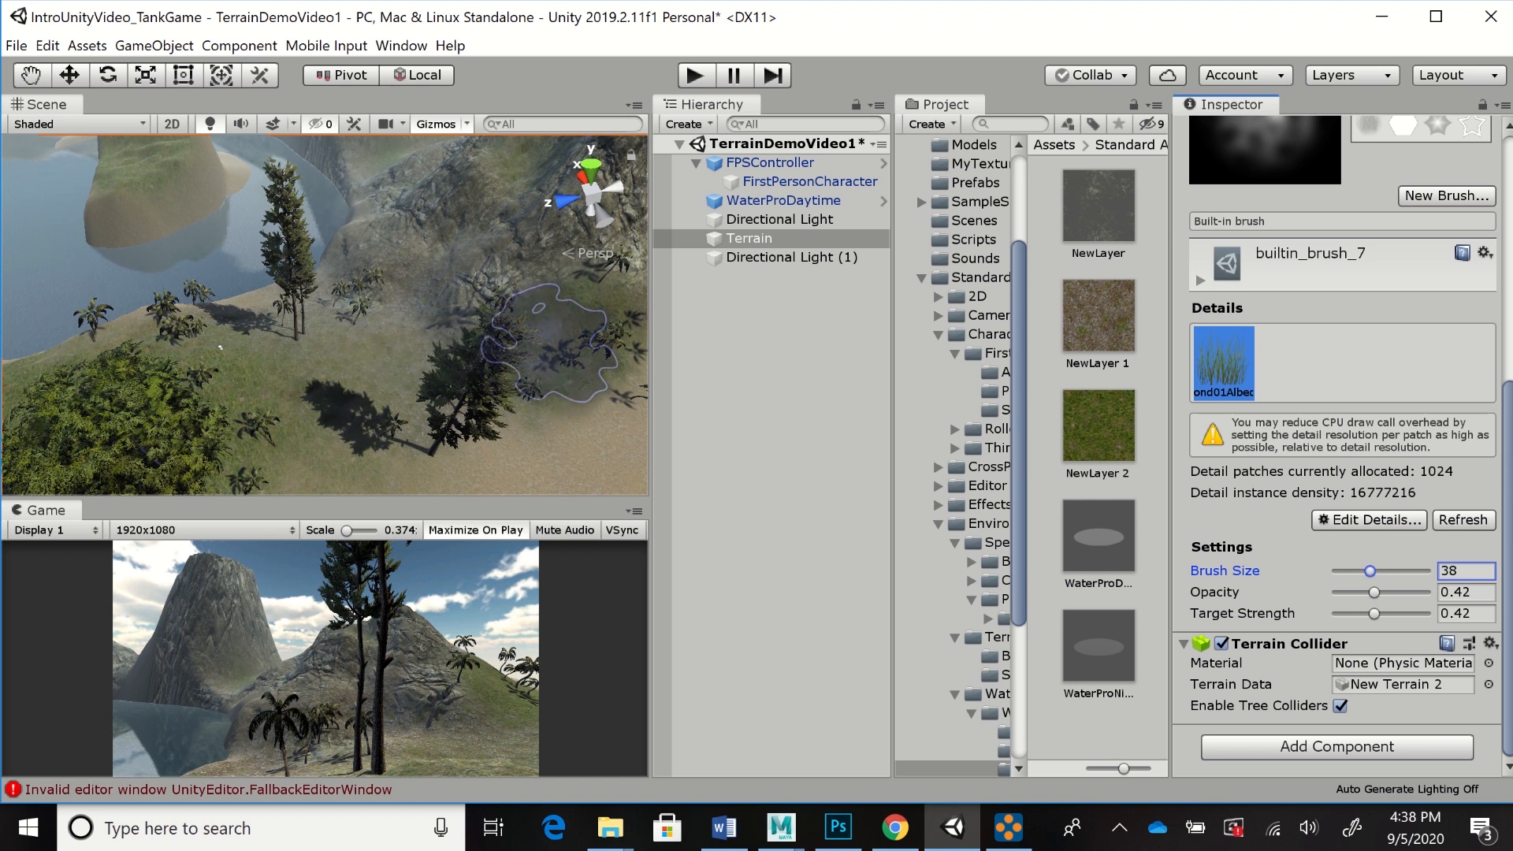
left_click_drag(1370, 570, 1360, 570)
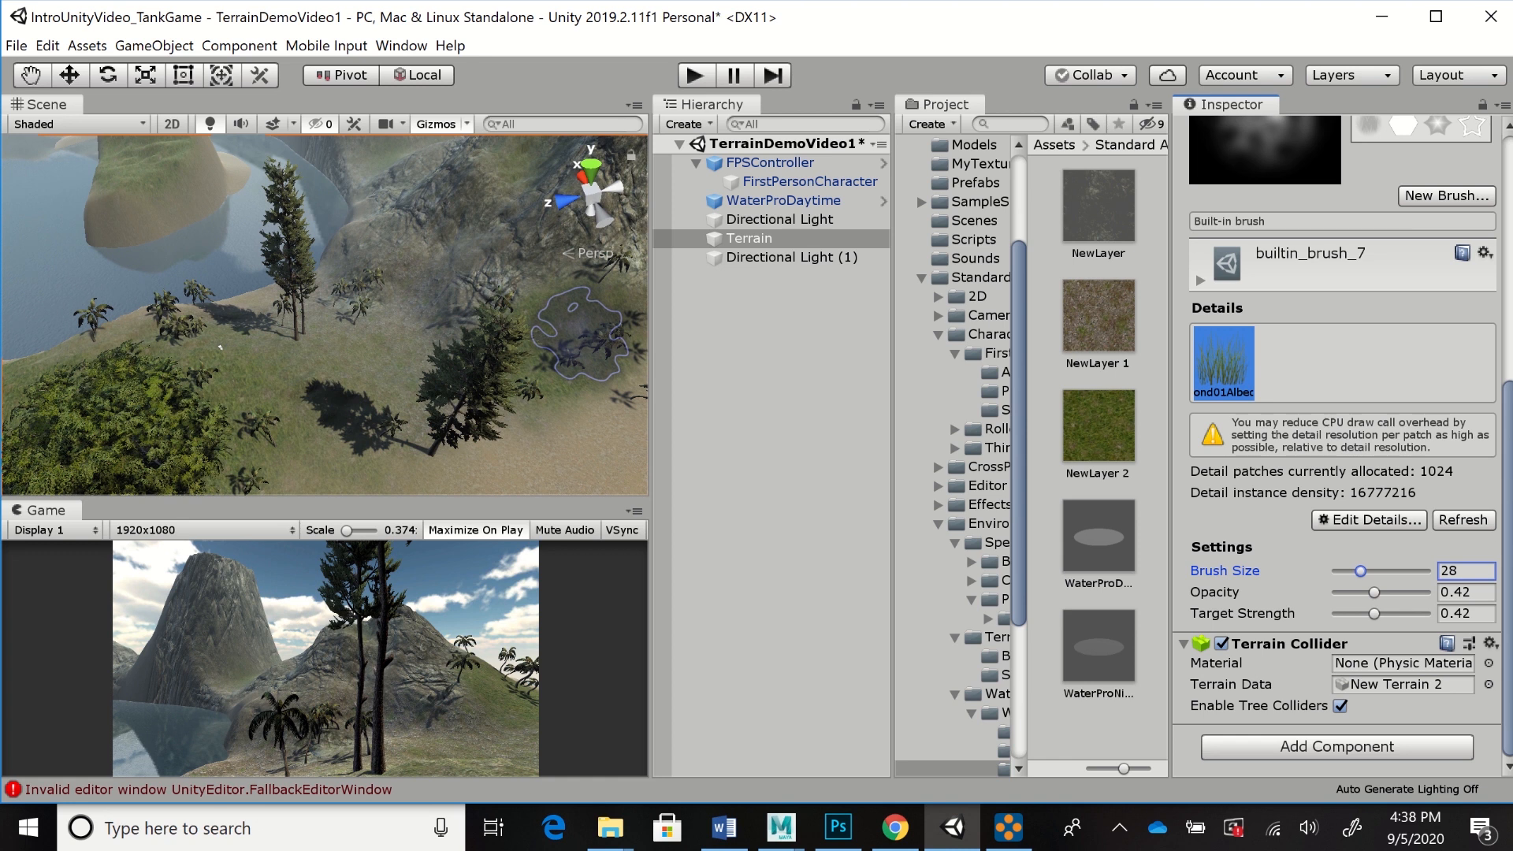
left_click(581, 336)
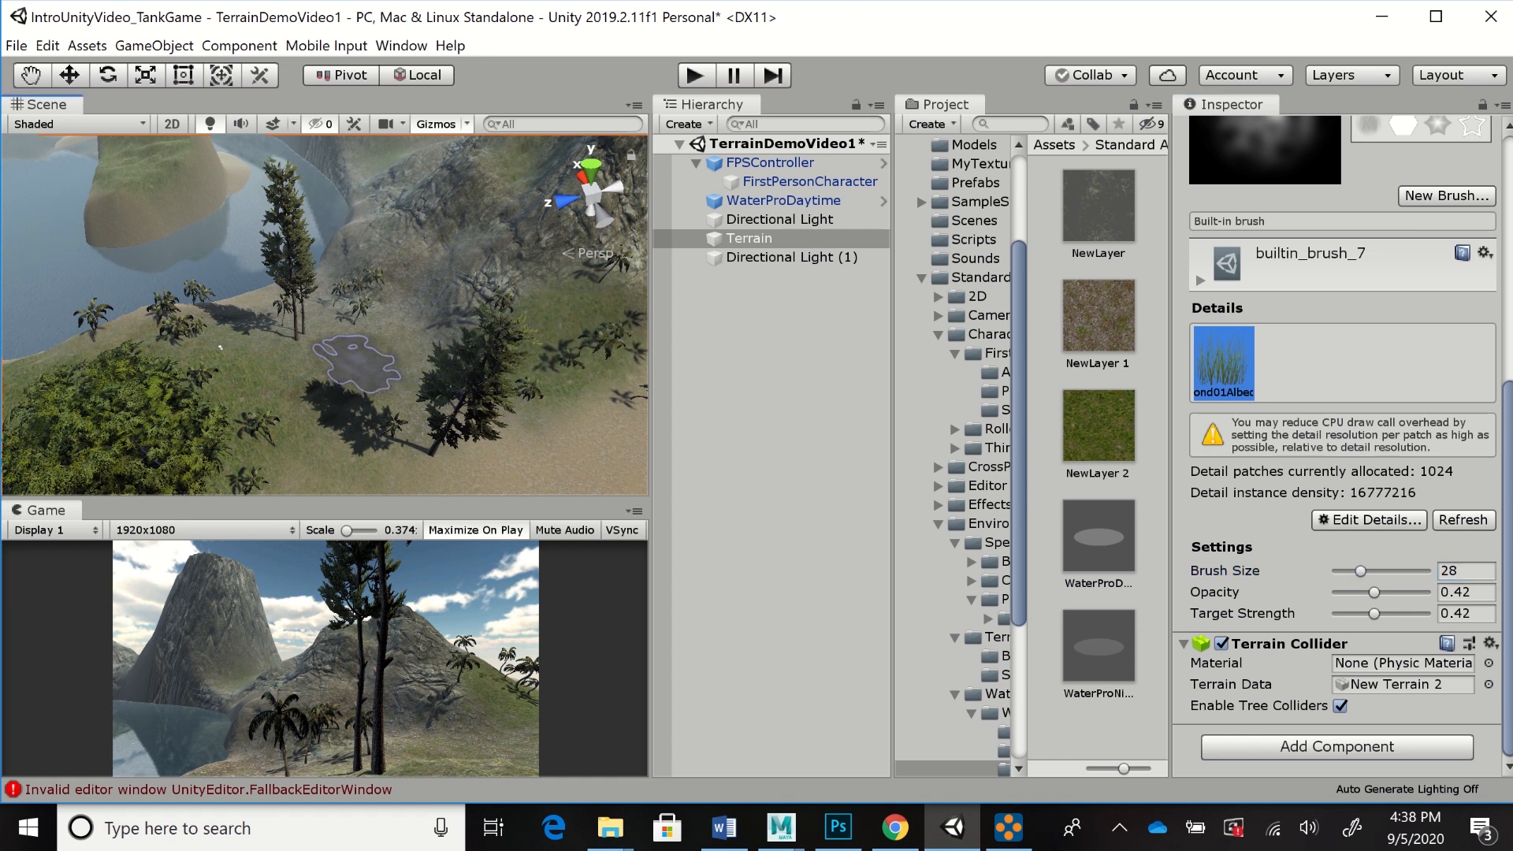
Set the detail brush opacity to 0.56 and paint more grass over the palm-tree slope at the foot of the mountain
scroll(496, 383, "up", 2)
middle_click_drag(171, 361, 47, 374)
middle_click_drag(544, 359, 417, 370)
scroll(400, 365, "up", 1)
scroll(398, 364, "up", 4)
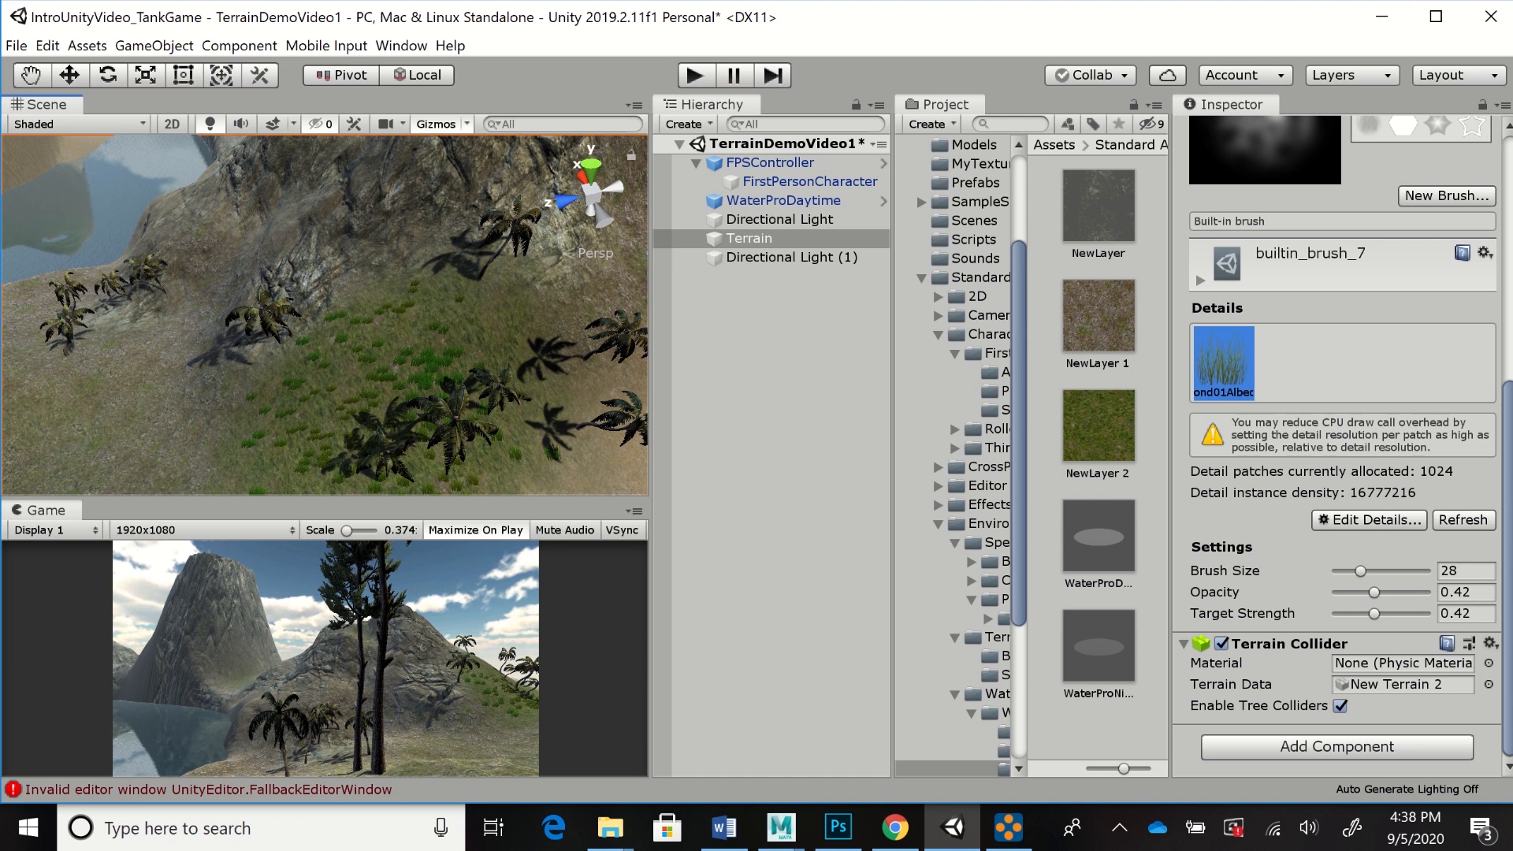
left_click_drag(1374, 592, 1386, 592)
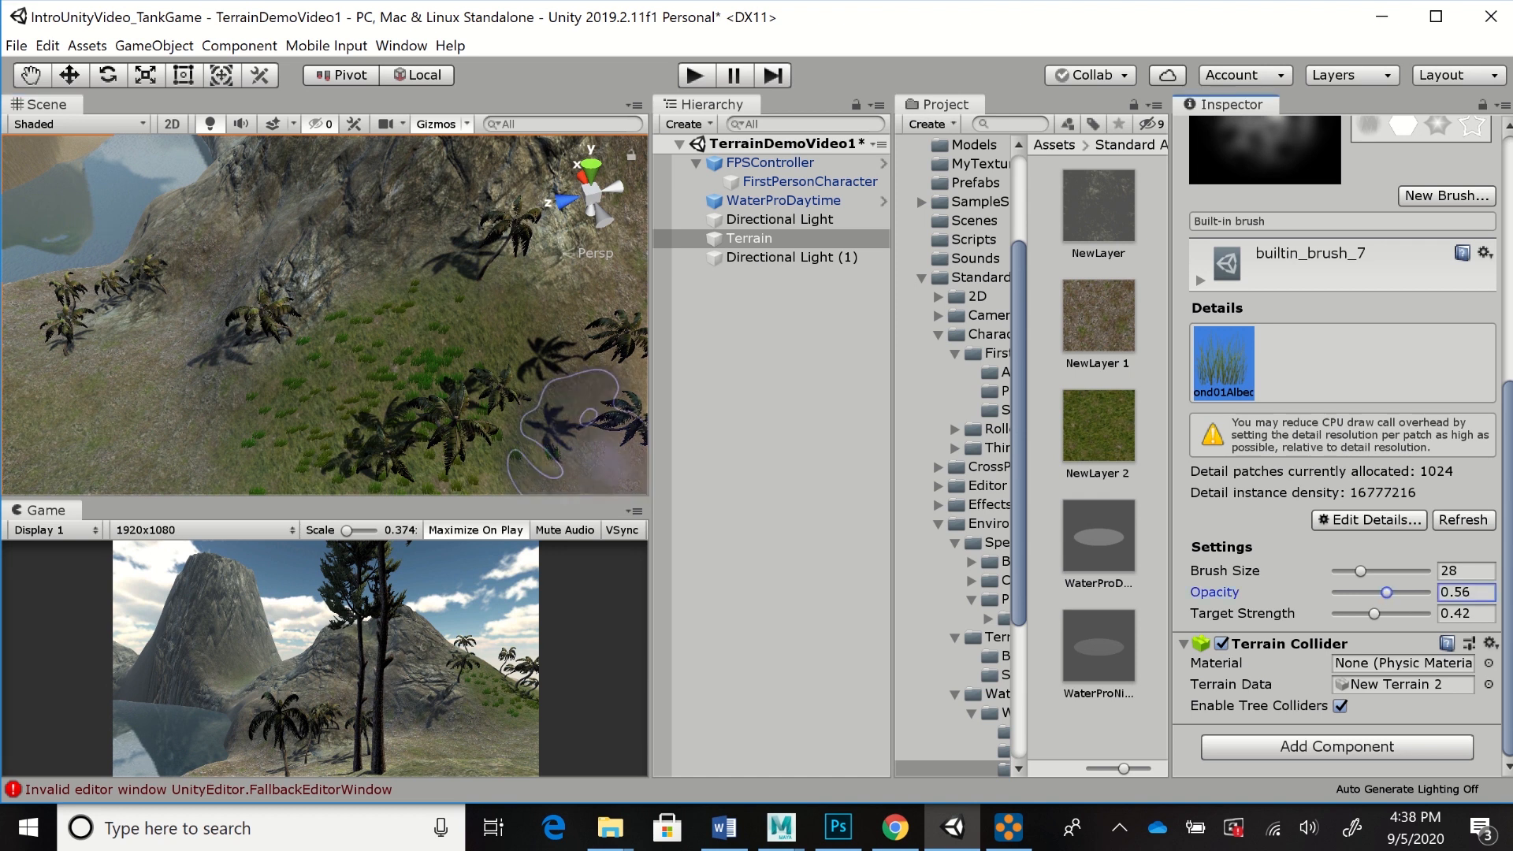
left_click(427, 389)
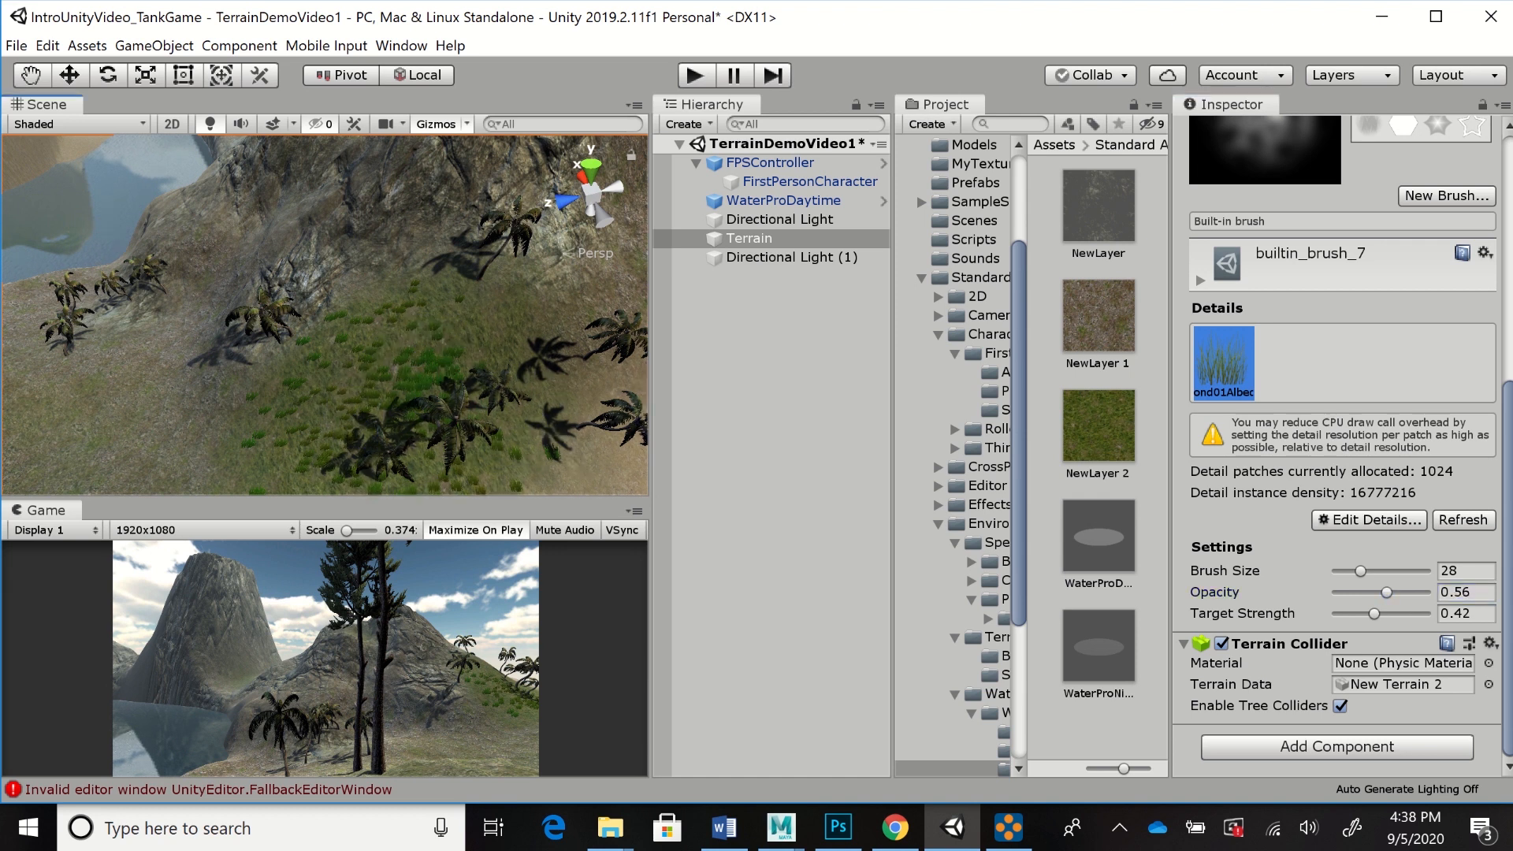
Thicken the grass on the palm-tree slope with target strength 0.63, first at the current brush size and again at size 20
left_click_drag(1374, 613, 1393, 613)
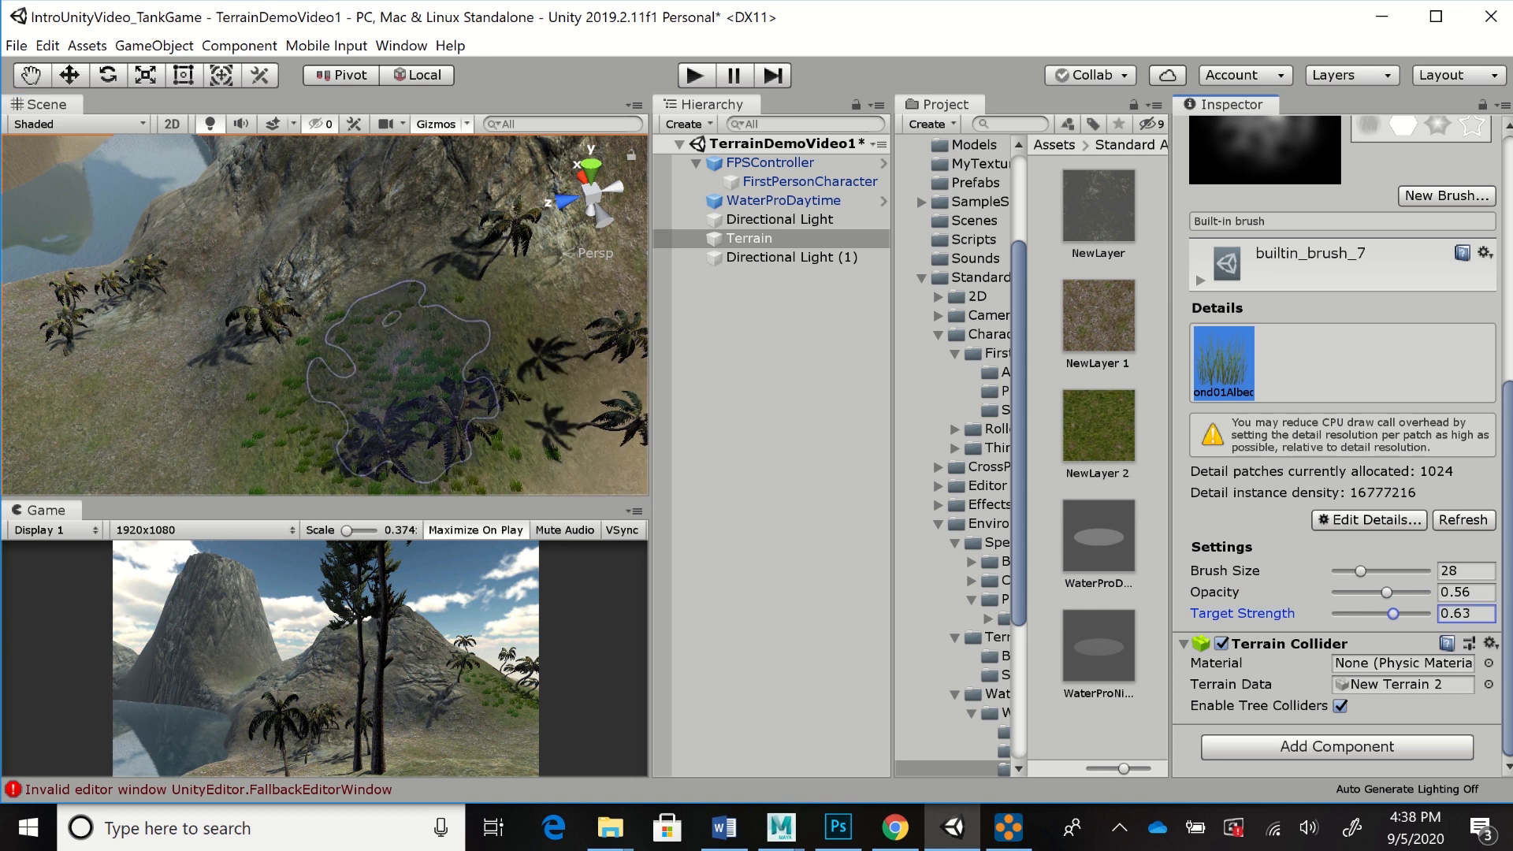
left_click(383, 398)
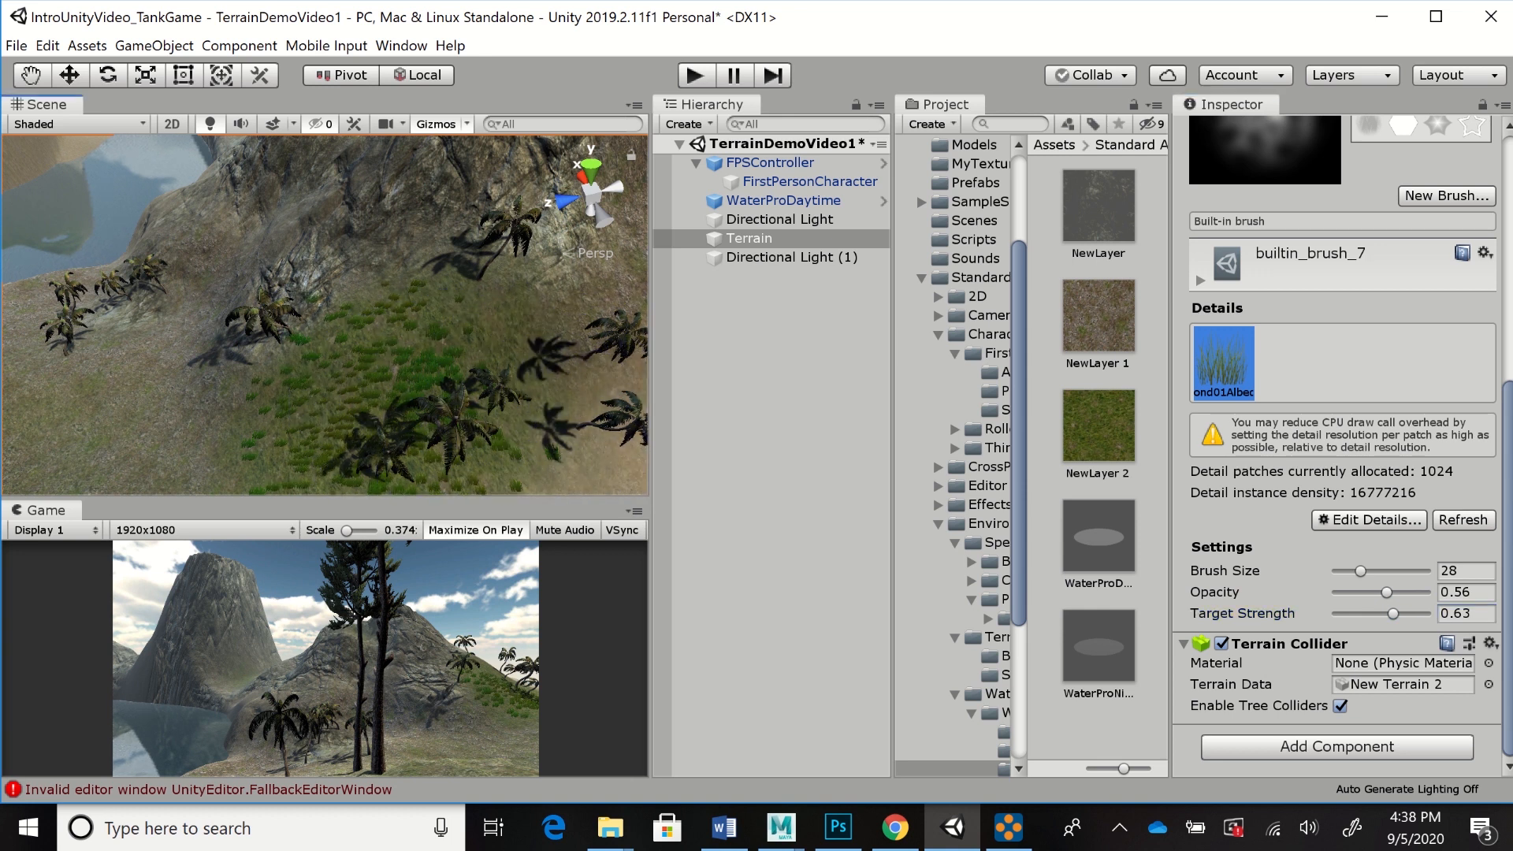
left_click_drag(1360, 570, 1353, 571)
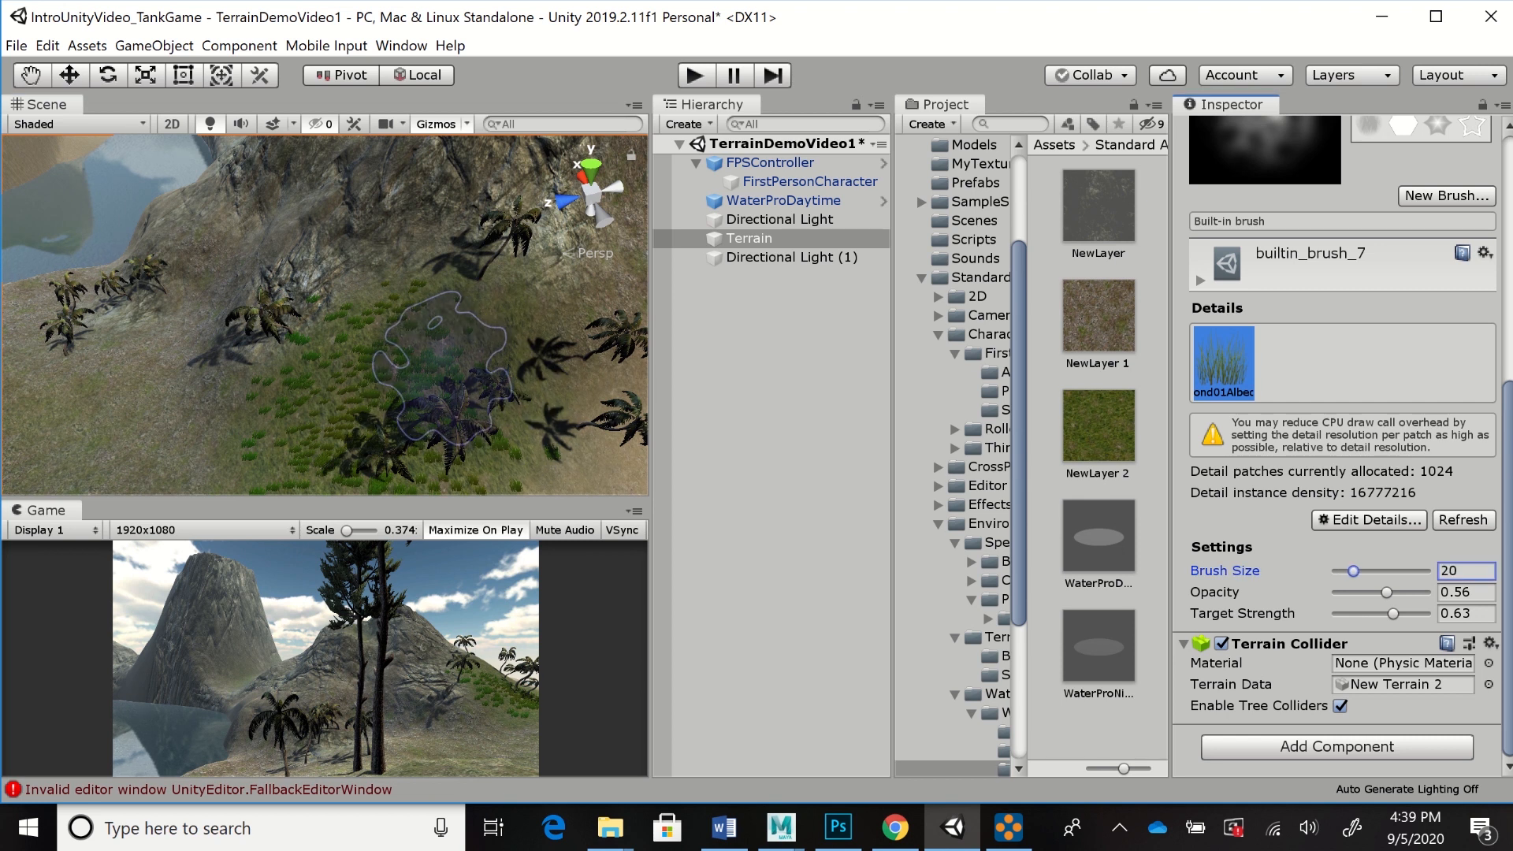
left_click(441, 370)
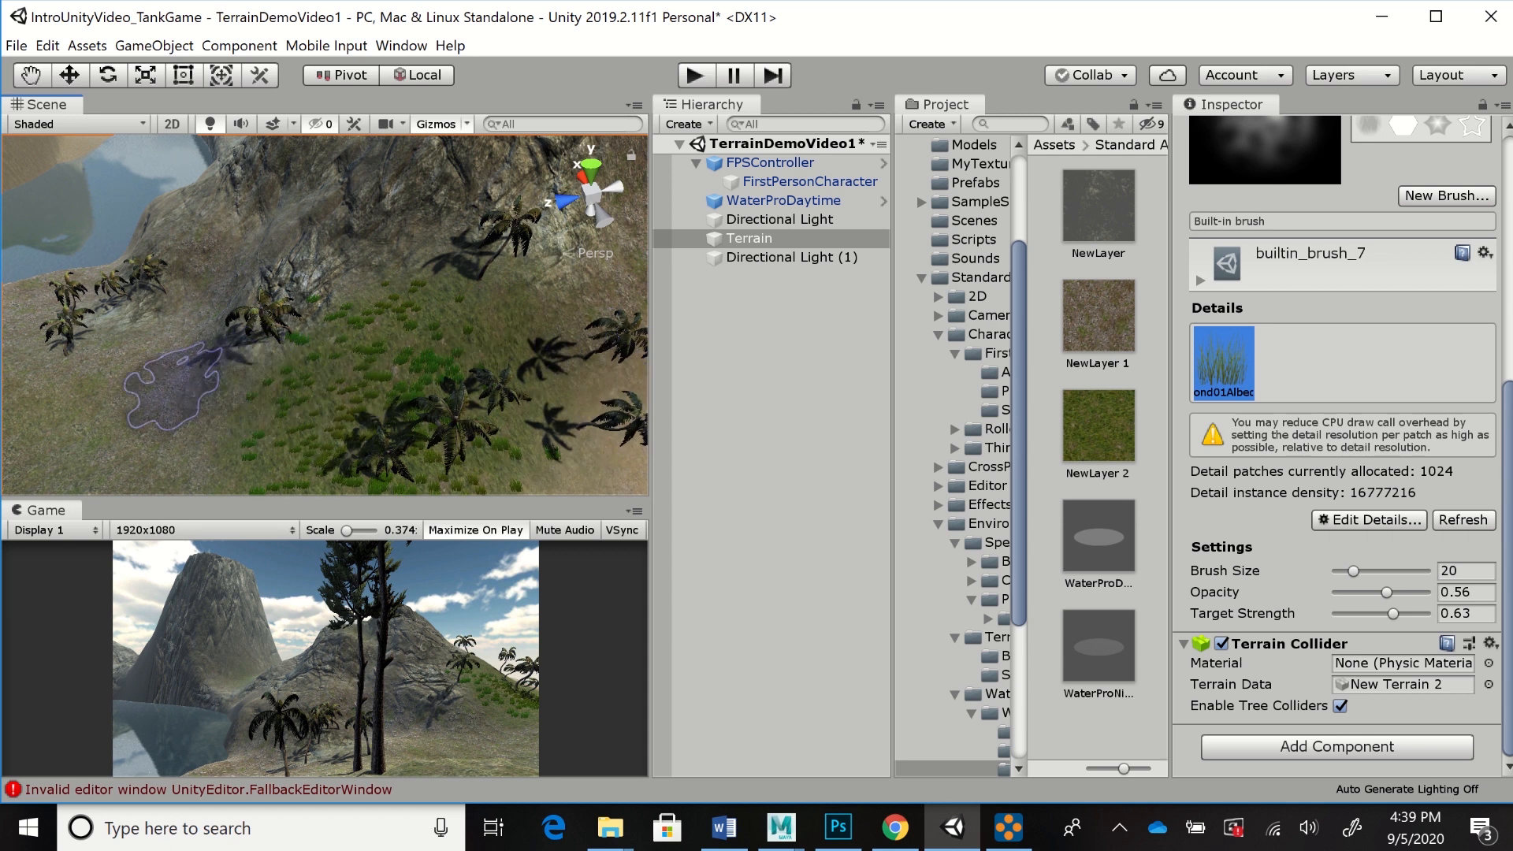
Paint two dense grass patches on the open ground in front of the tall conifers
key("q")
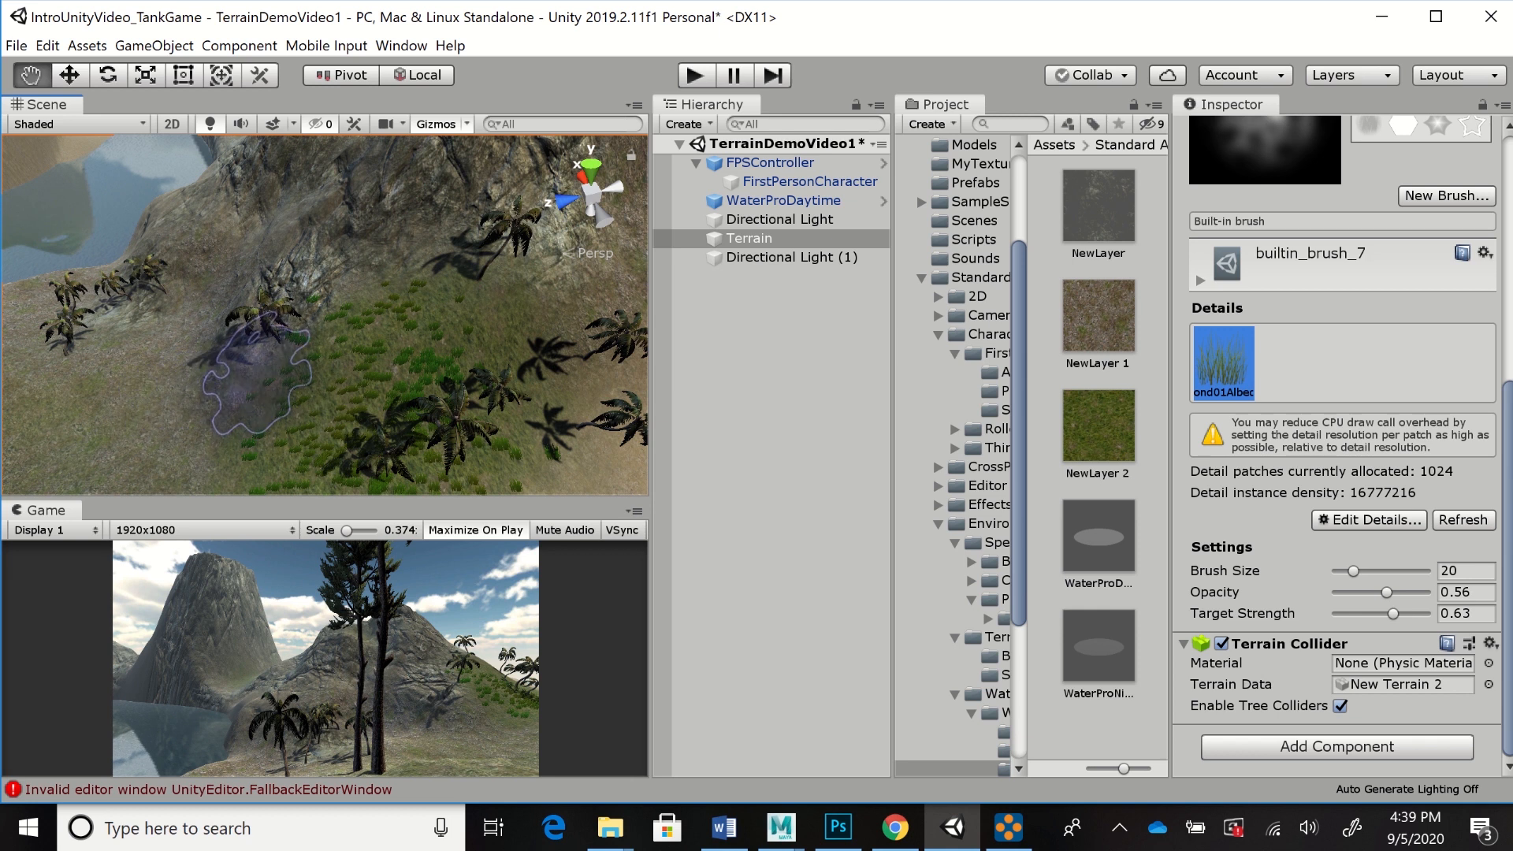
scroll(254, 370, "up", 6)
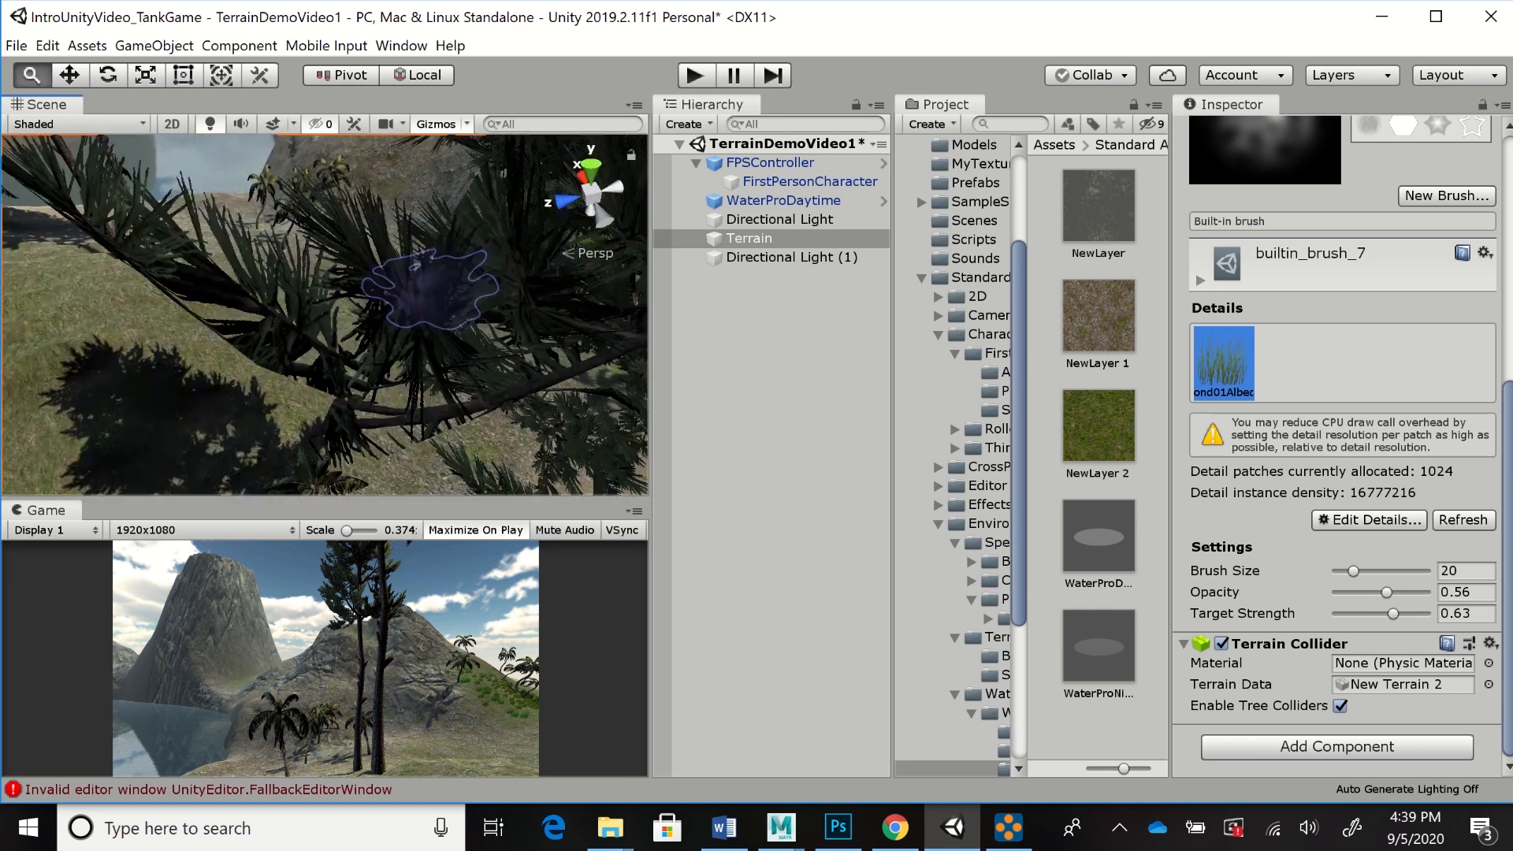
mouse_move(431, 289)
middle_mouse_down()
mouse_move(487, 304)
mouse_move(549, 292)
mouse_move(339, 347)
middle_mouse_up()
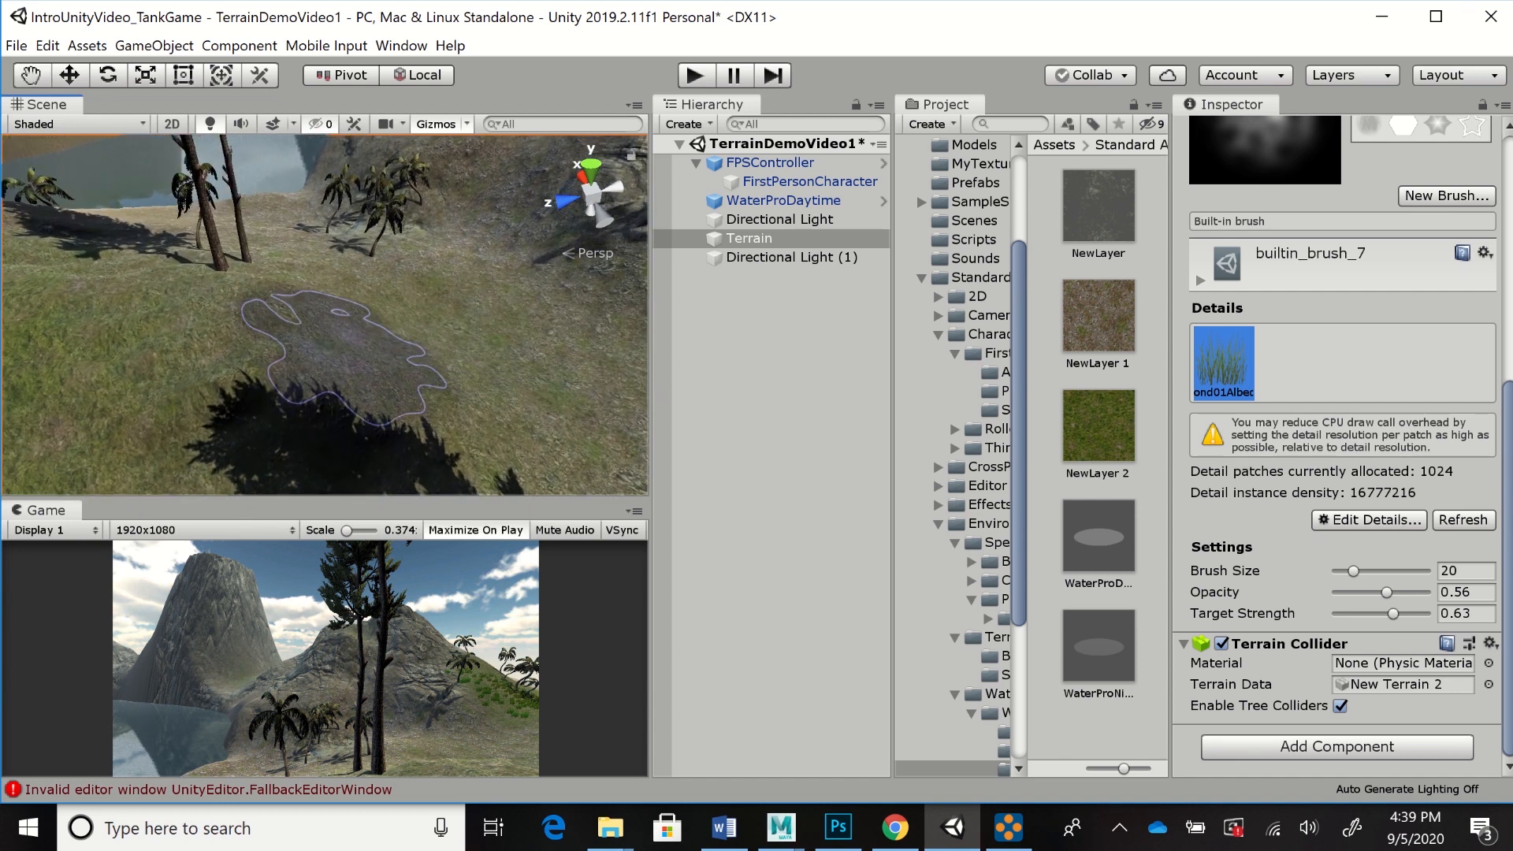
scroll(343, 338, "down", 3)
left_click_drag(175, 330, 118, 295)
mouse_move(319, 351)
left_mouse_down()
mouse_move(370, 331)
mouse_move(442, 355)
left_mouse_up()
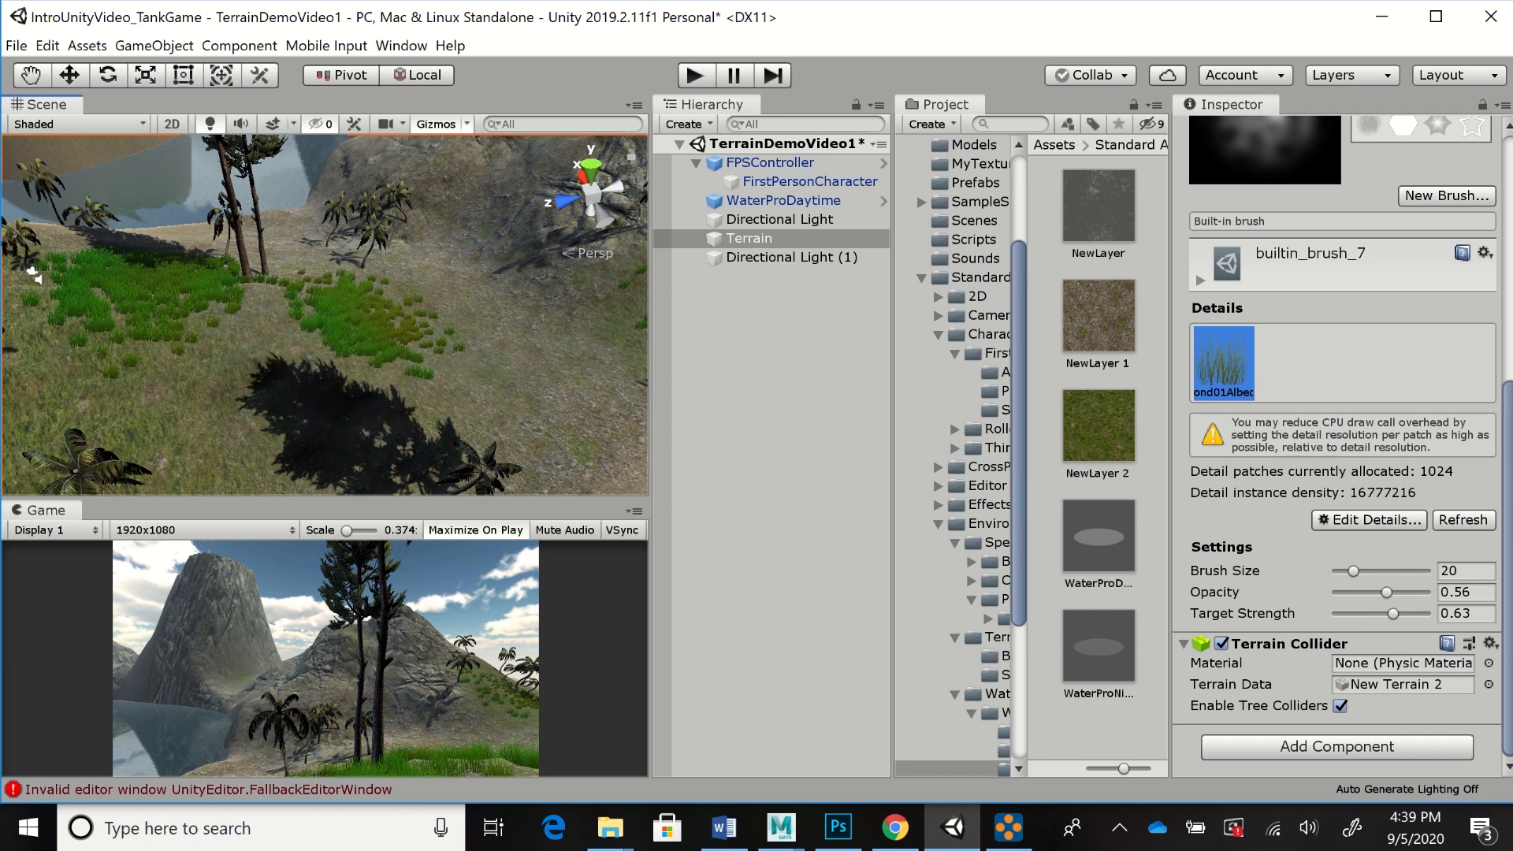
Lower the brush to opacity 0.42 and target strength 0.35, and scatter sparser grass around the two dense patches
mouse_move(1393, 613)
left_mouse_down()
mouse_move(1367, 613)
mouse_move(1374, 592)
left_mouse_up()
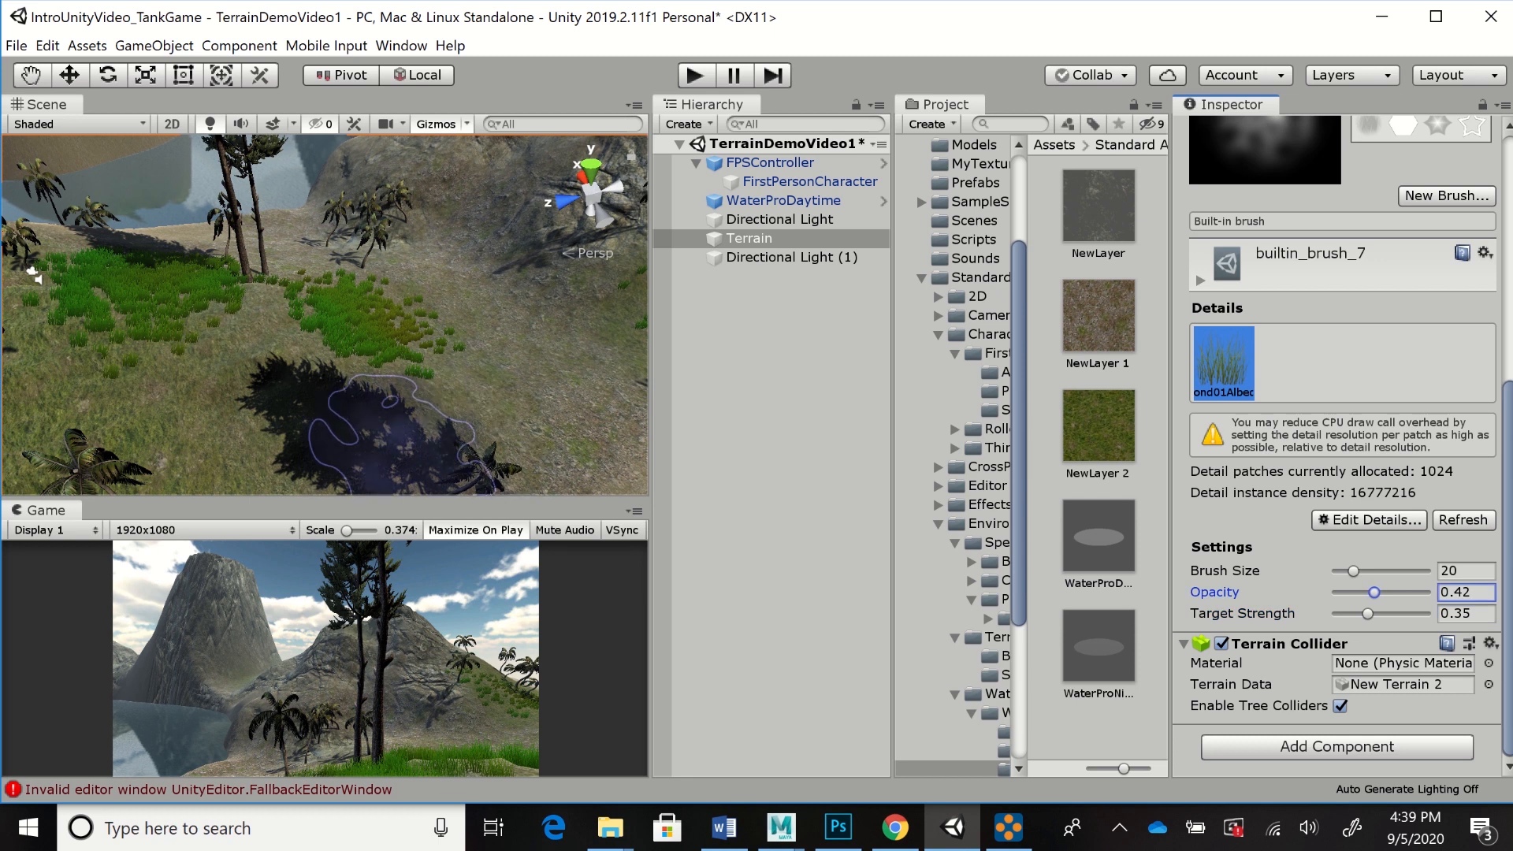
left_click(325, 391)
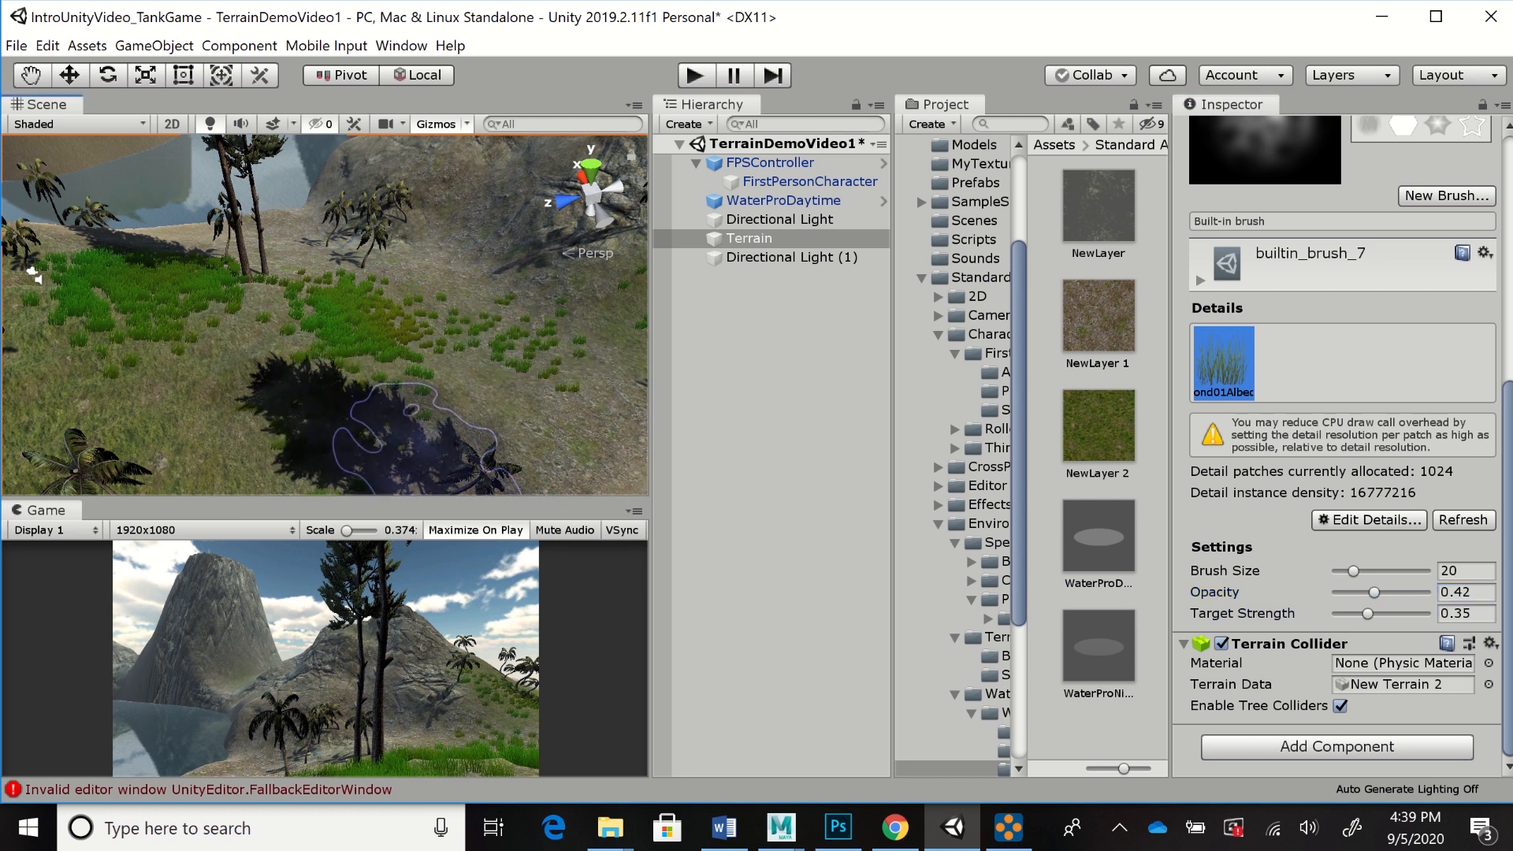
left_click(185, 385)
left_click(272, 403)
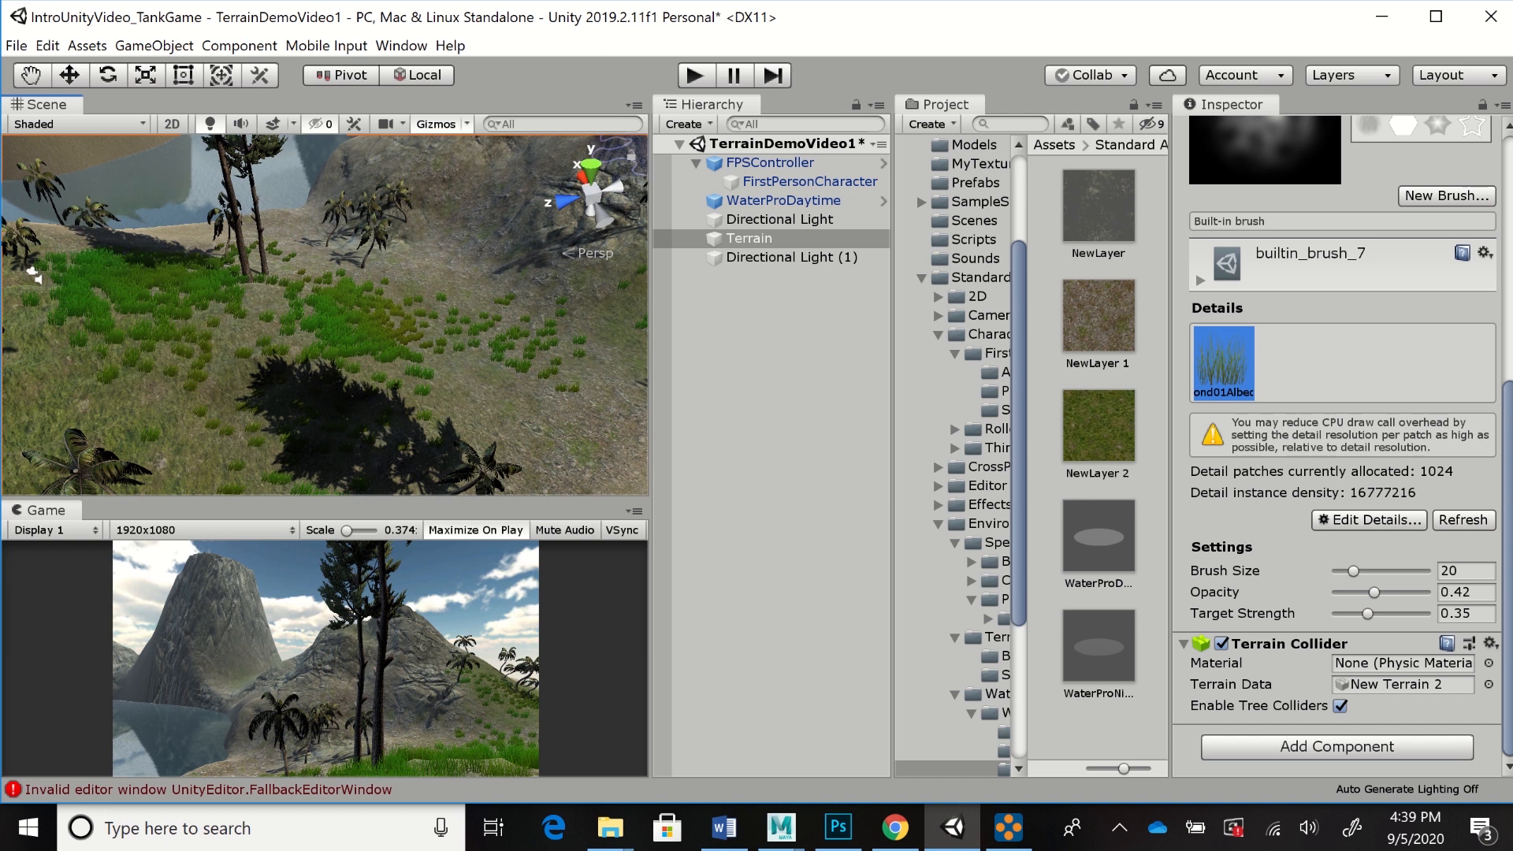
Run the scene, walk forward through the grass in first person to judge its height and density, and stop the run
key("ctrl+p")
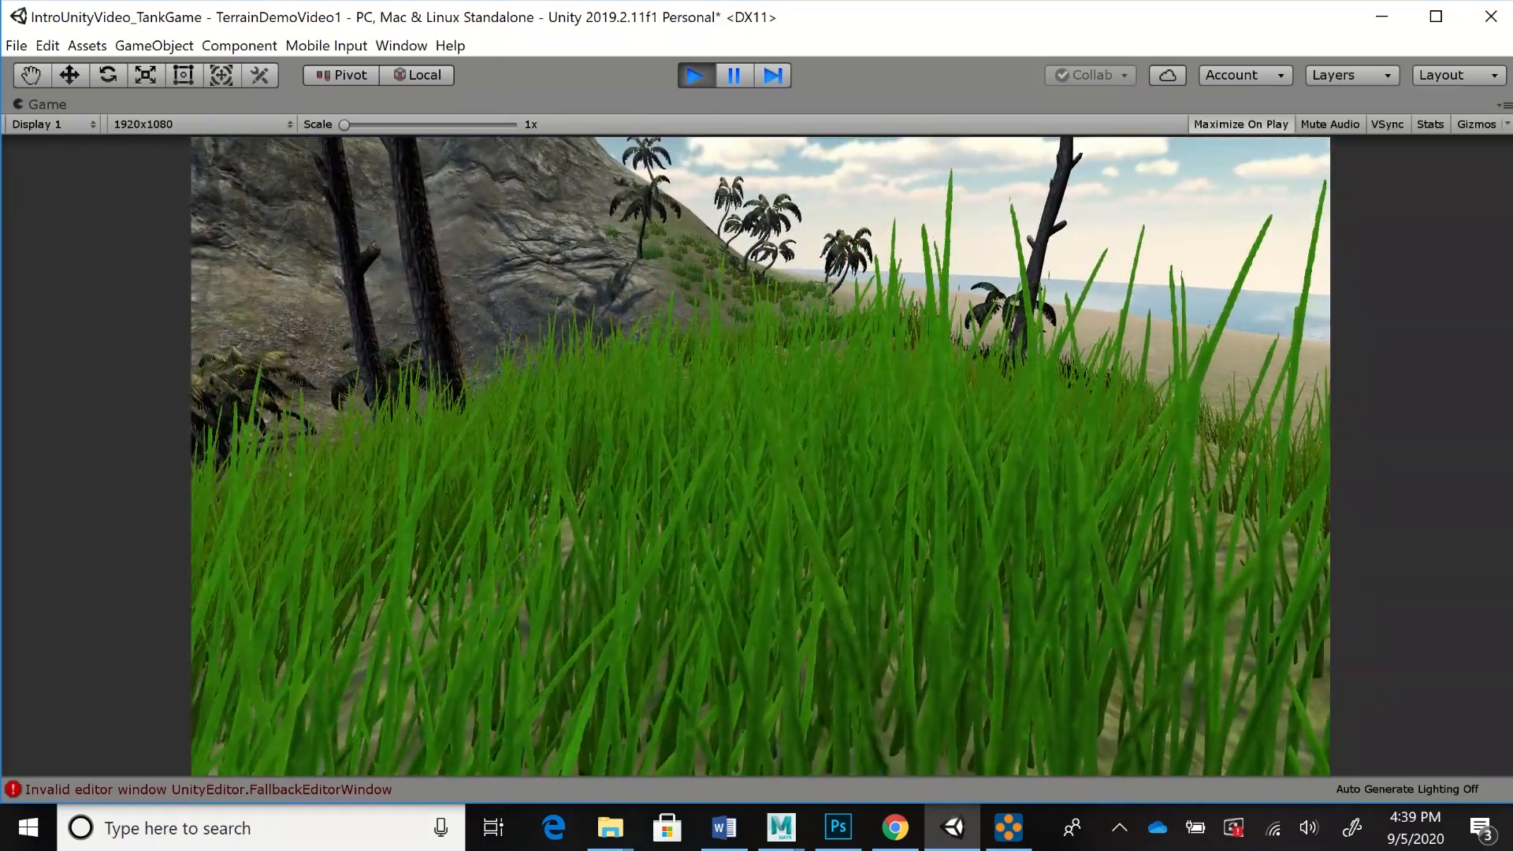
key("w")
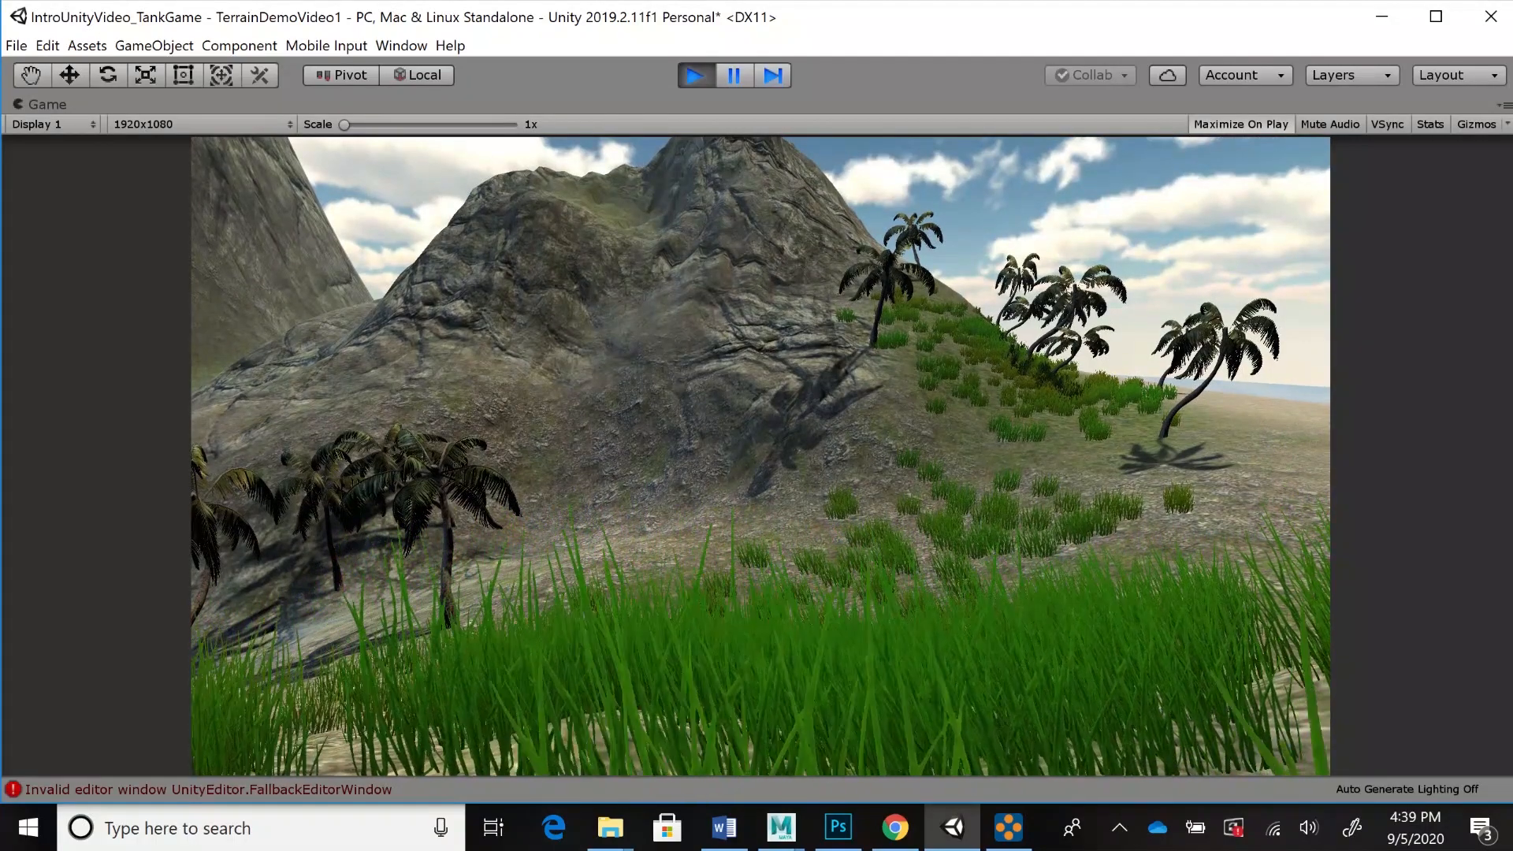
key("ctrl+p")
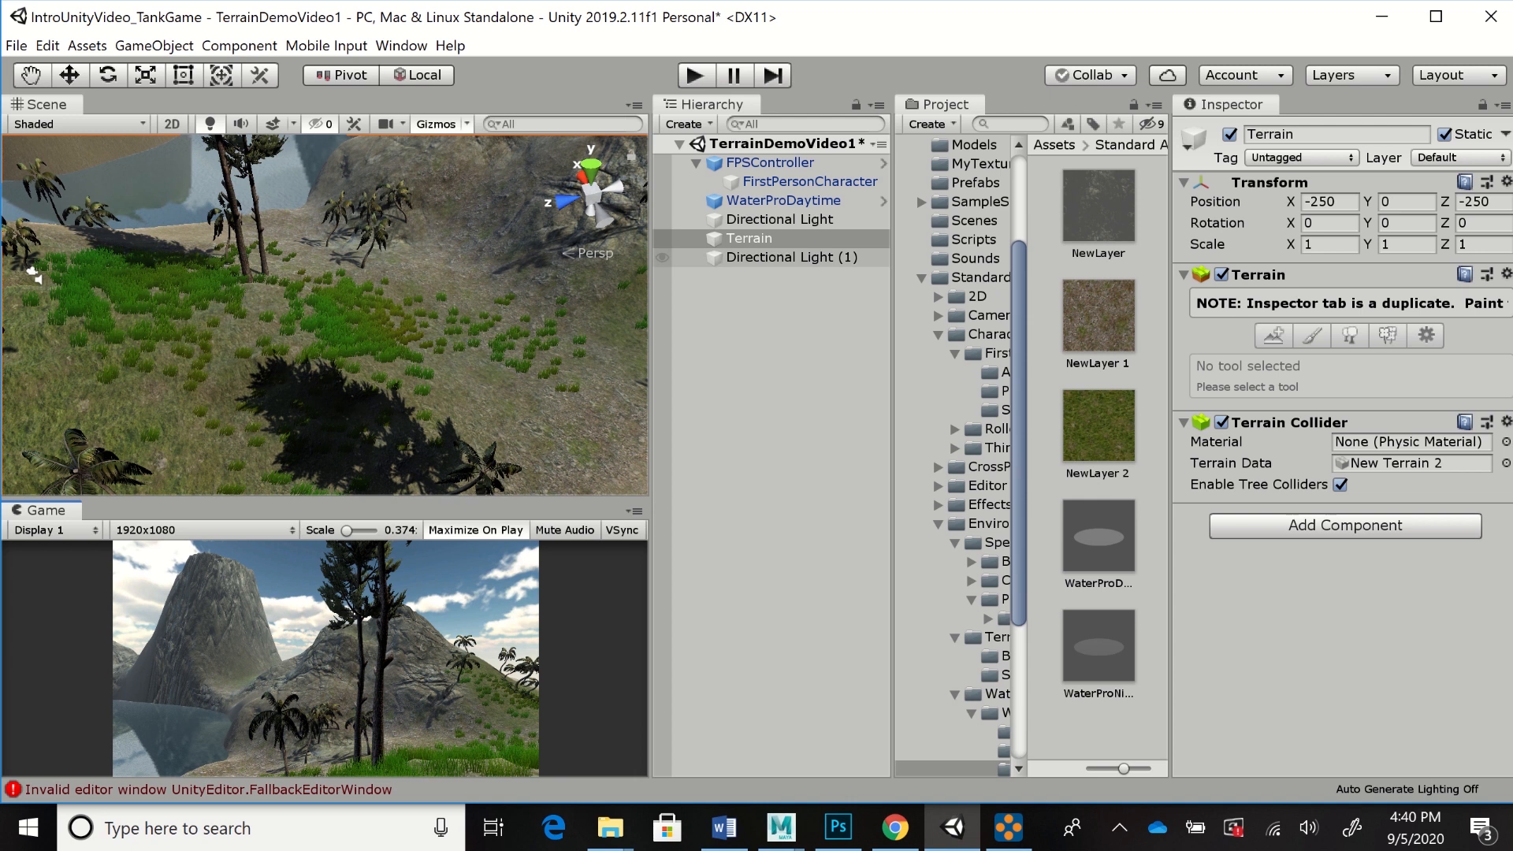
Reselect the Terrain object and open the settings of its GrassFrond01AlbedoAlpha grass detail for editing
left_click(780, 220)
left_click(748, 238)
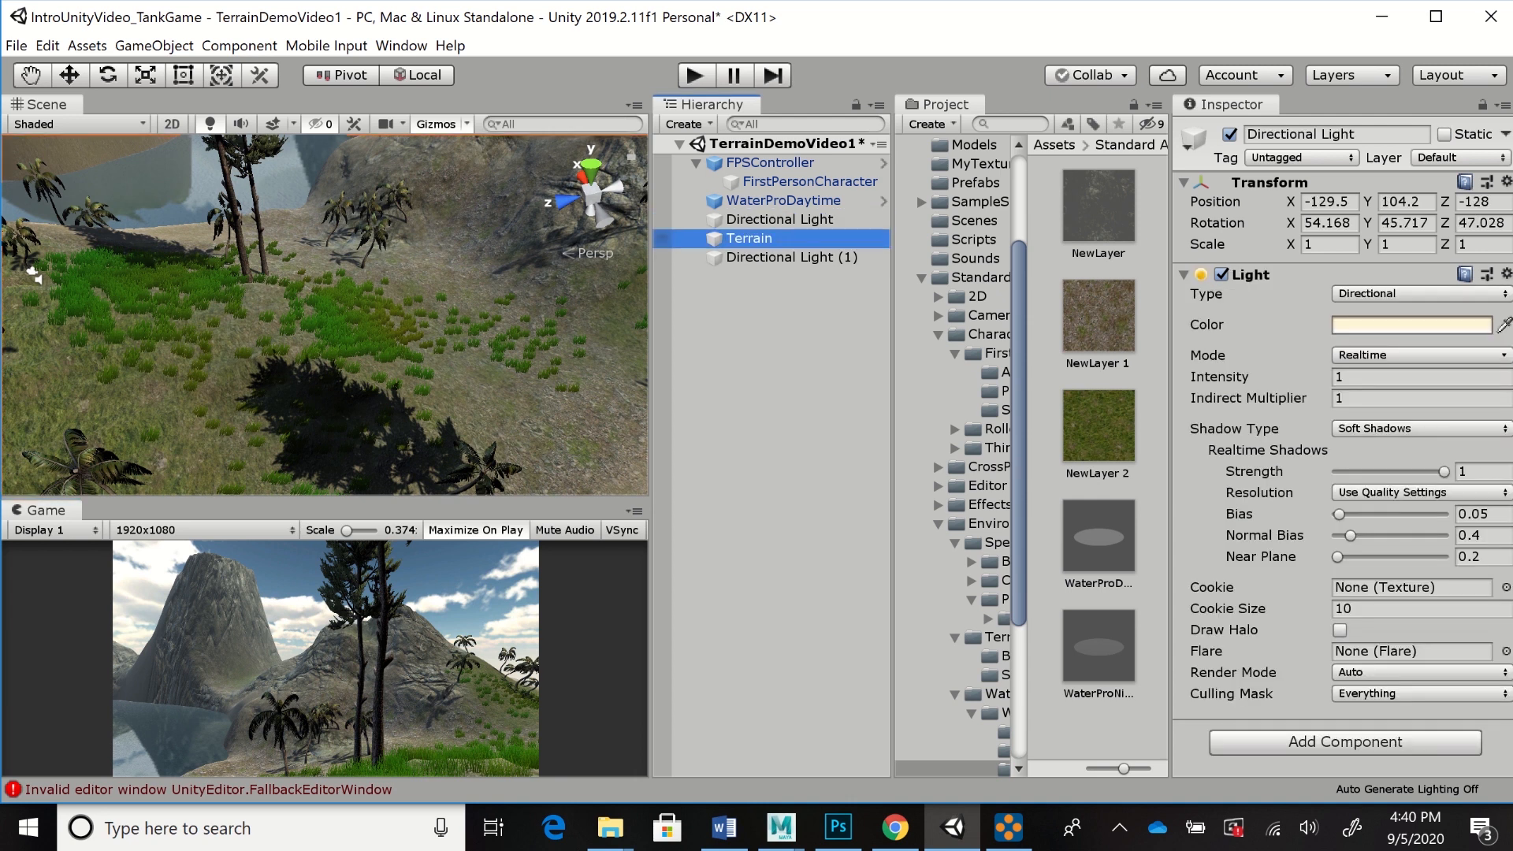
scroll(1340, 446, "down", 5)
left_click(1223, 423)
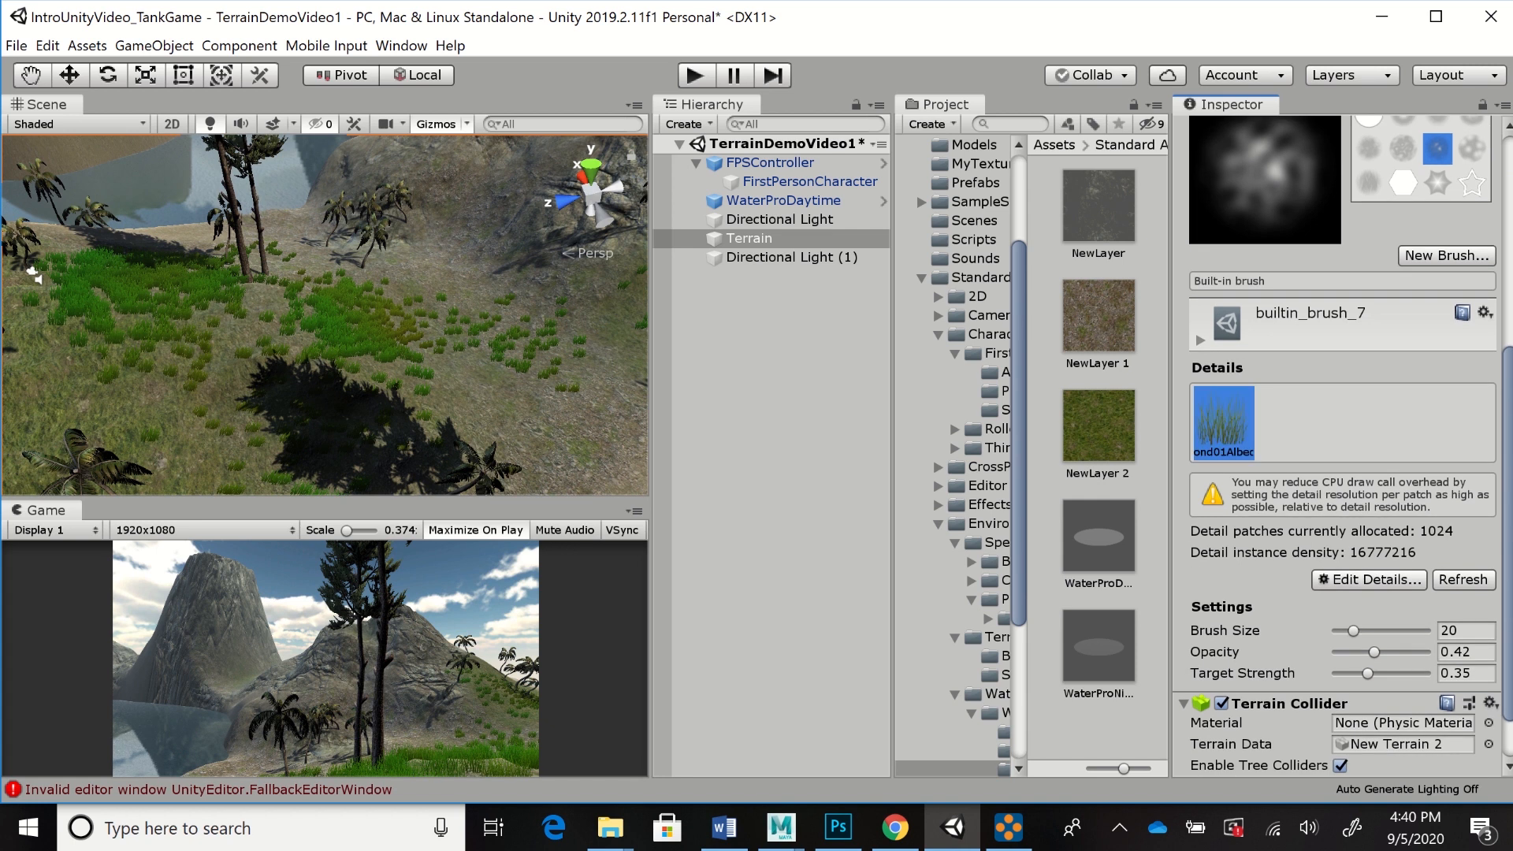
double_click(1222, 423)
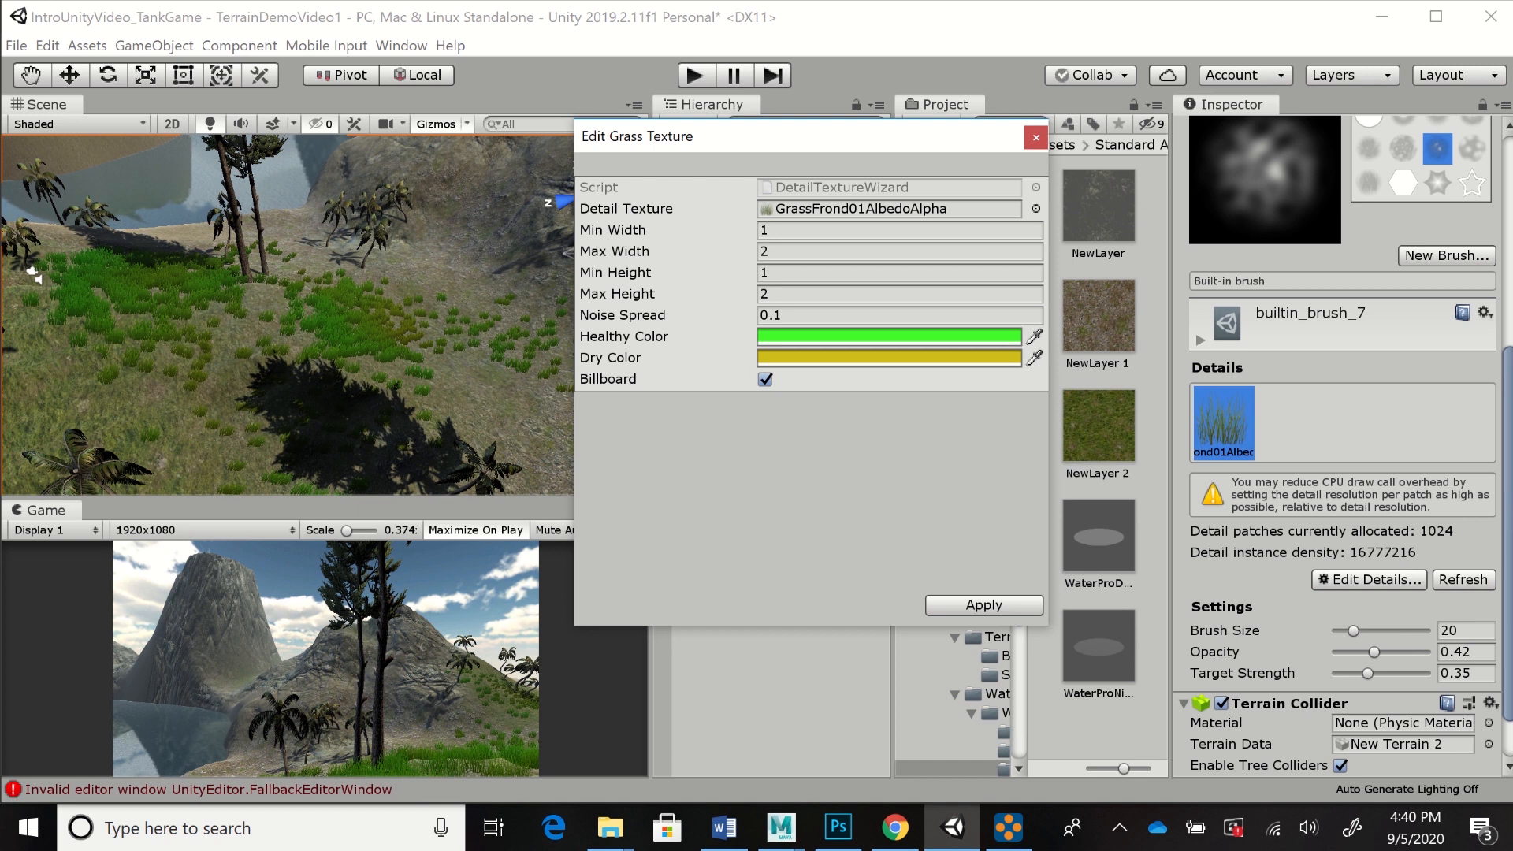
Set the grass detail's maximum height to 1.5, minimum height to 0.5 and minimum width to 0.5
left_click(770, 294)
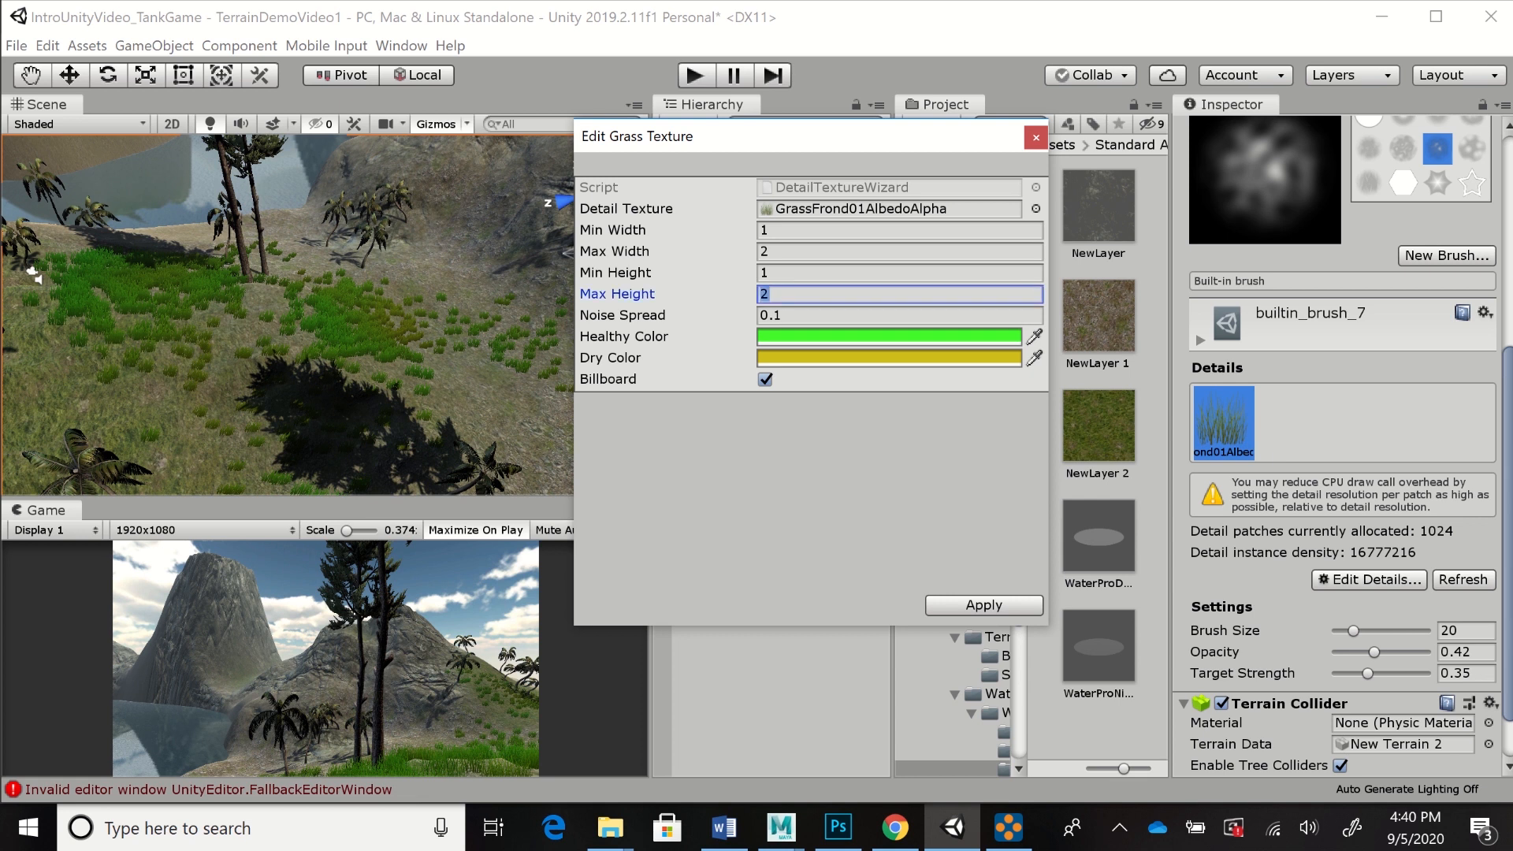
type("1.5")
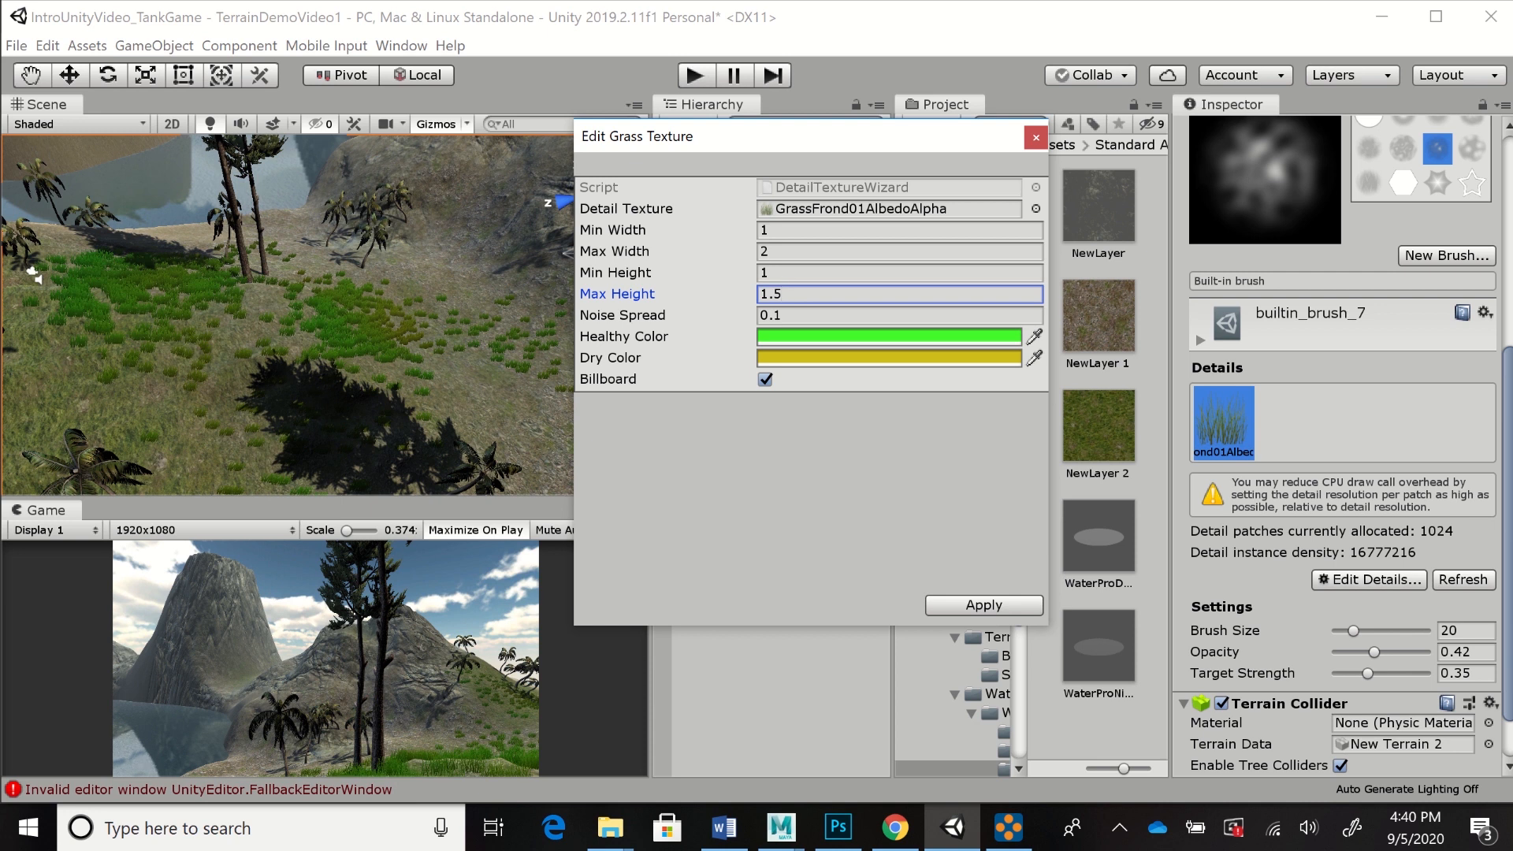
left_click(769, 272)
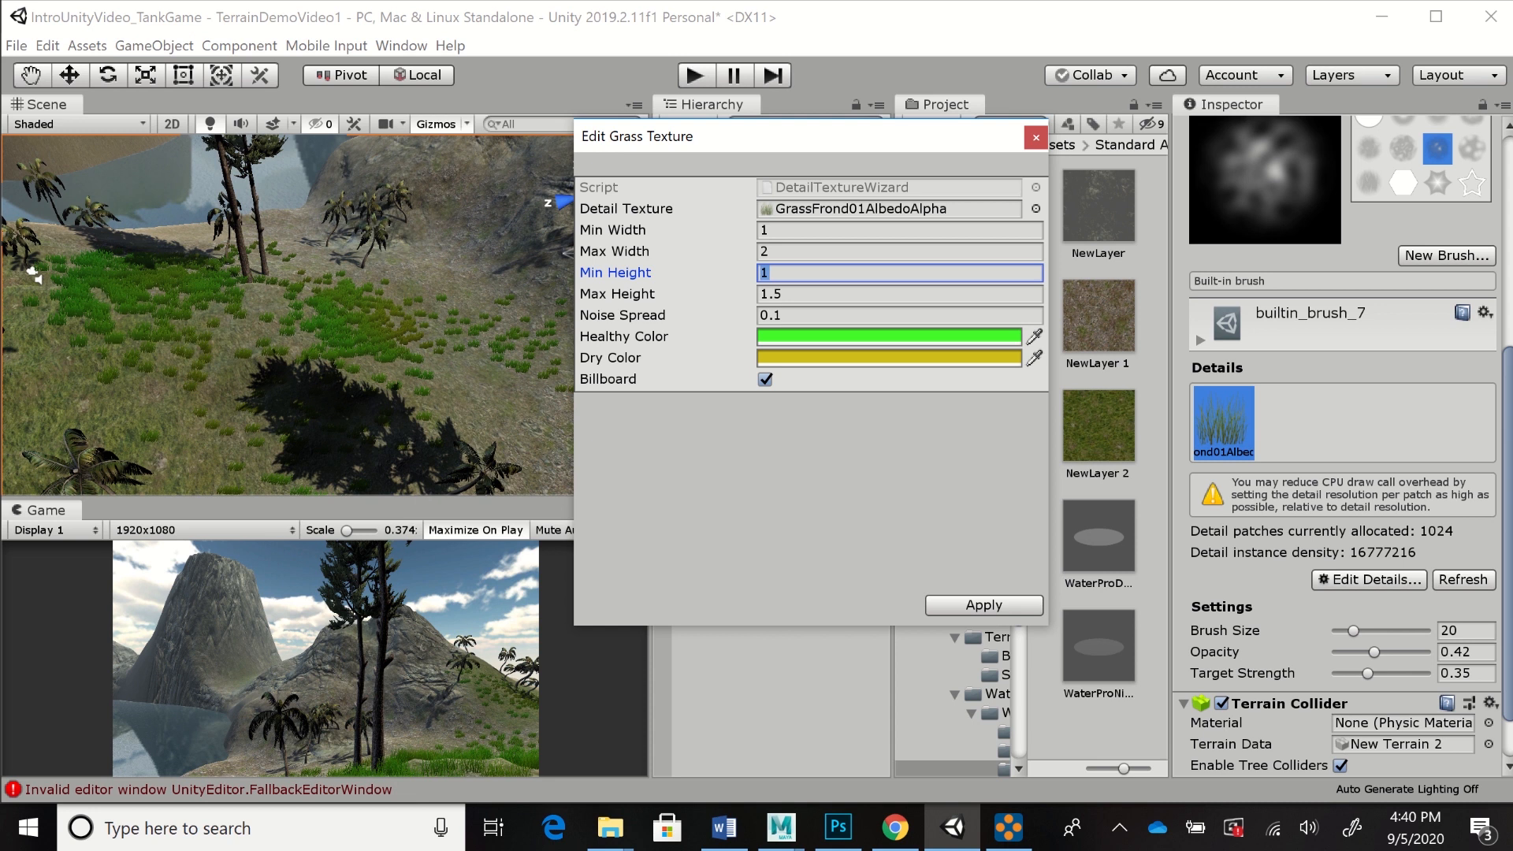
type(".5")
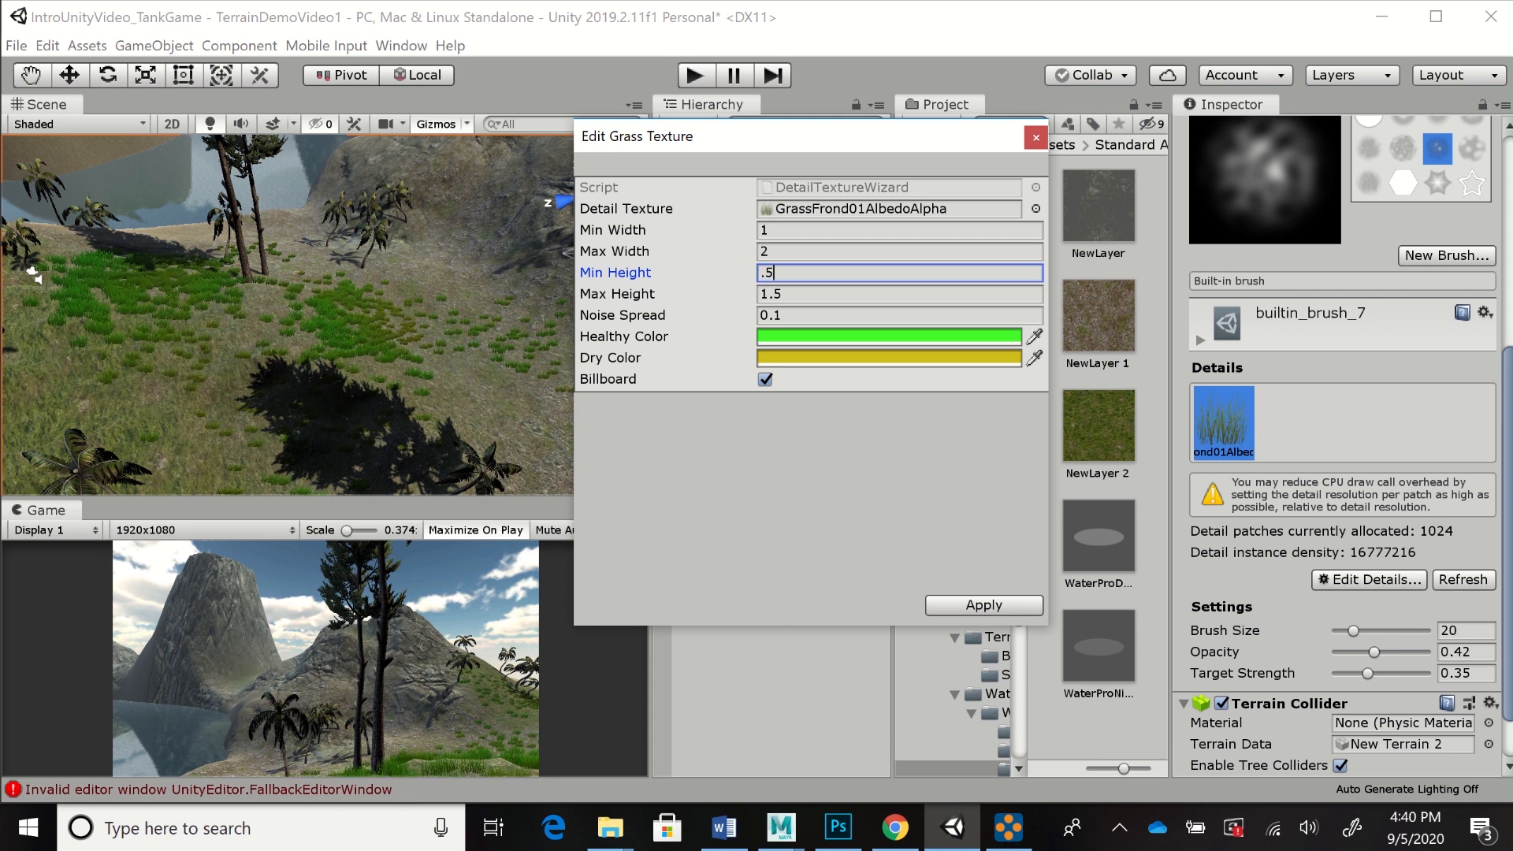
key("Return")
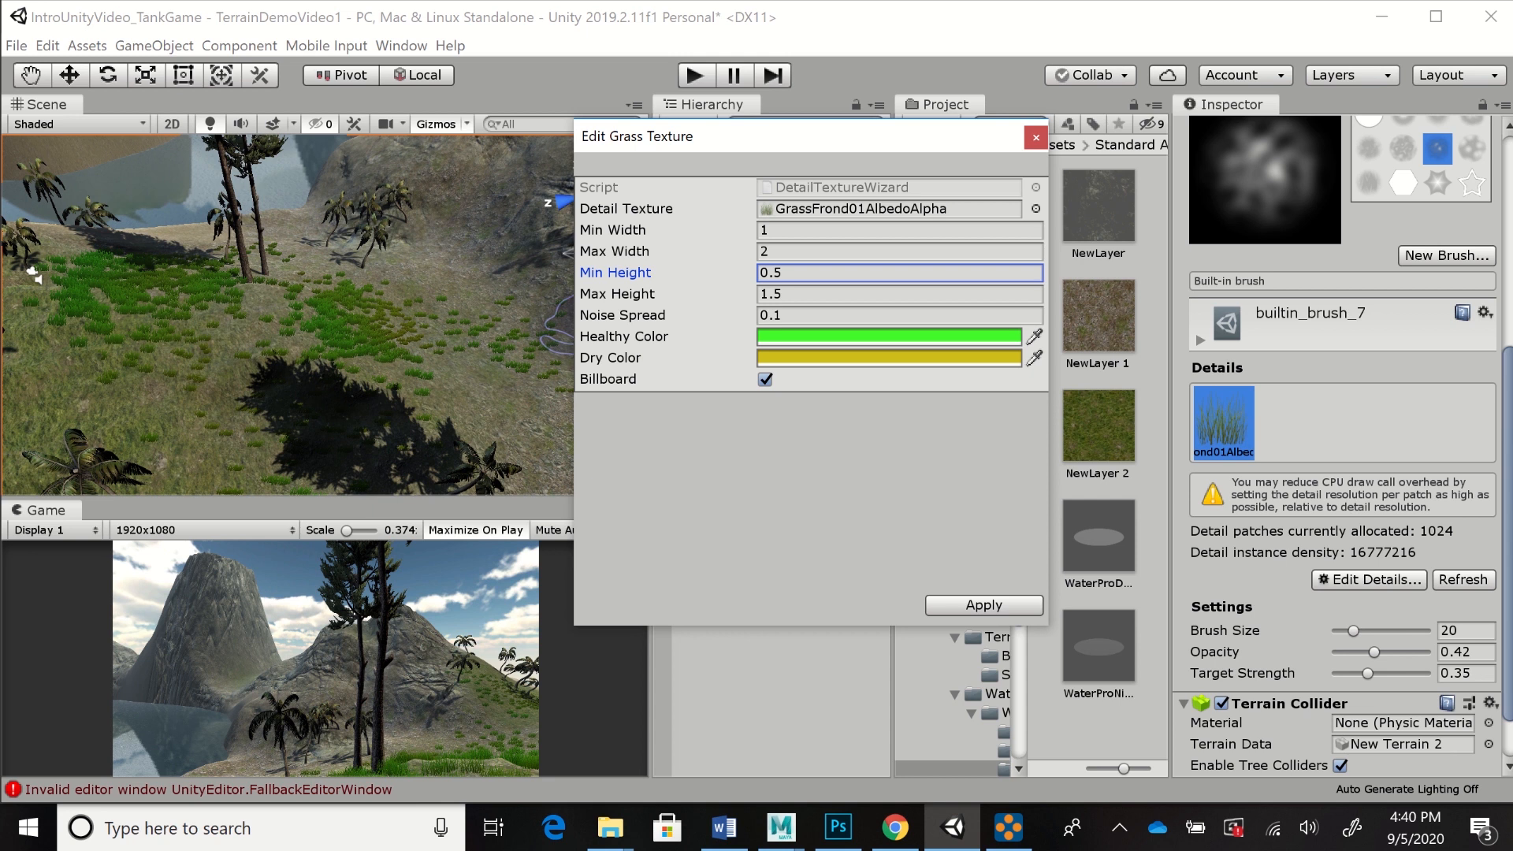
left_click(804, 230)
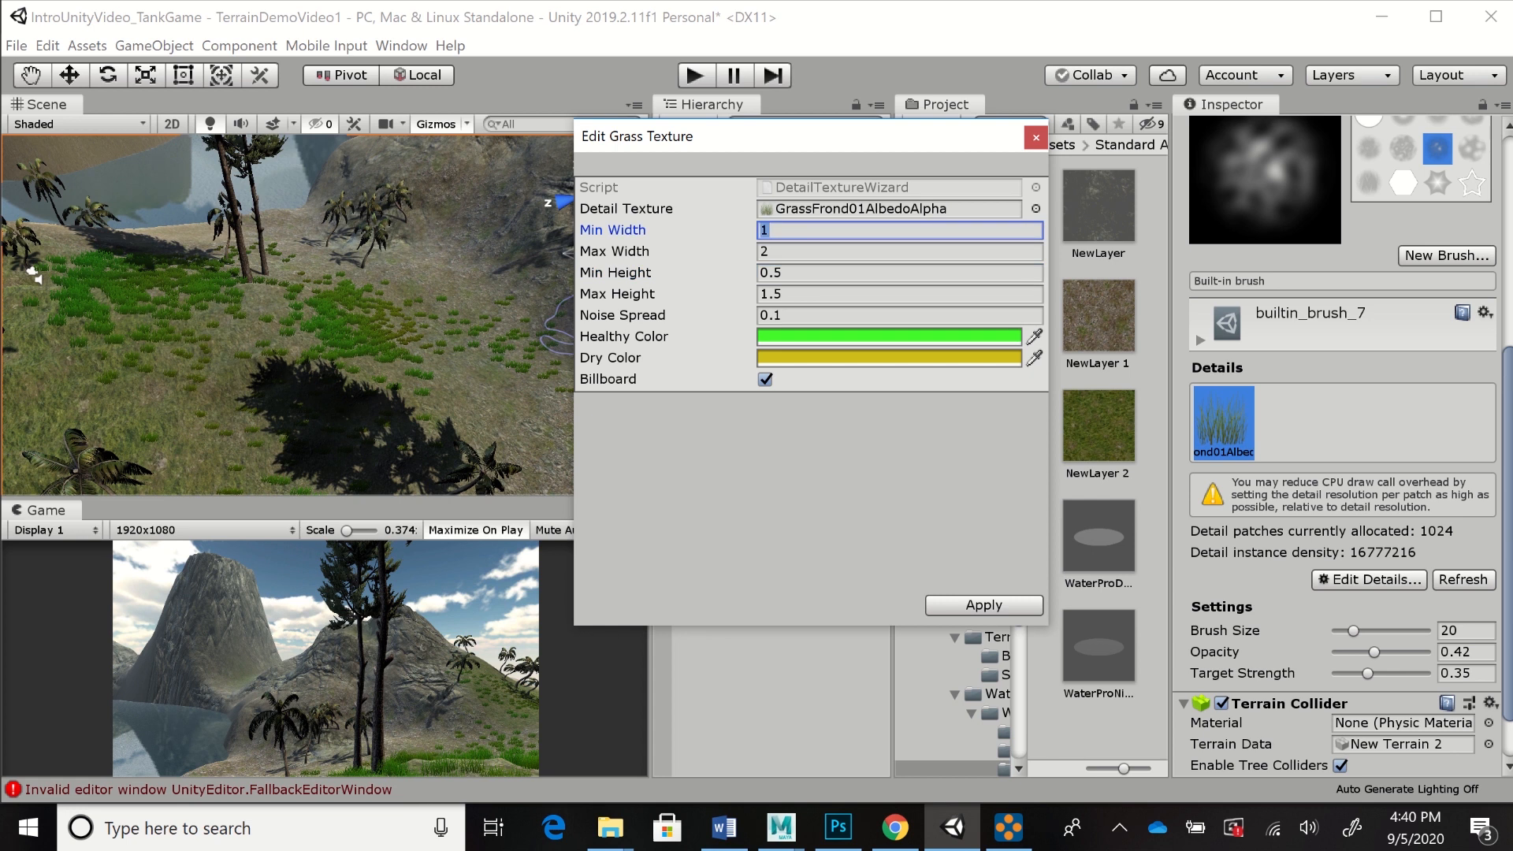
type(".5")
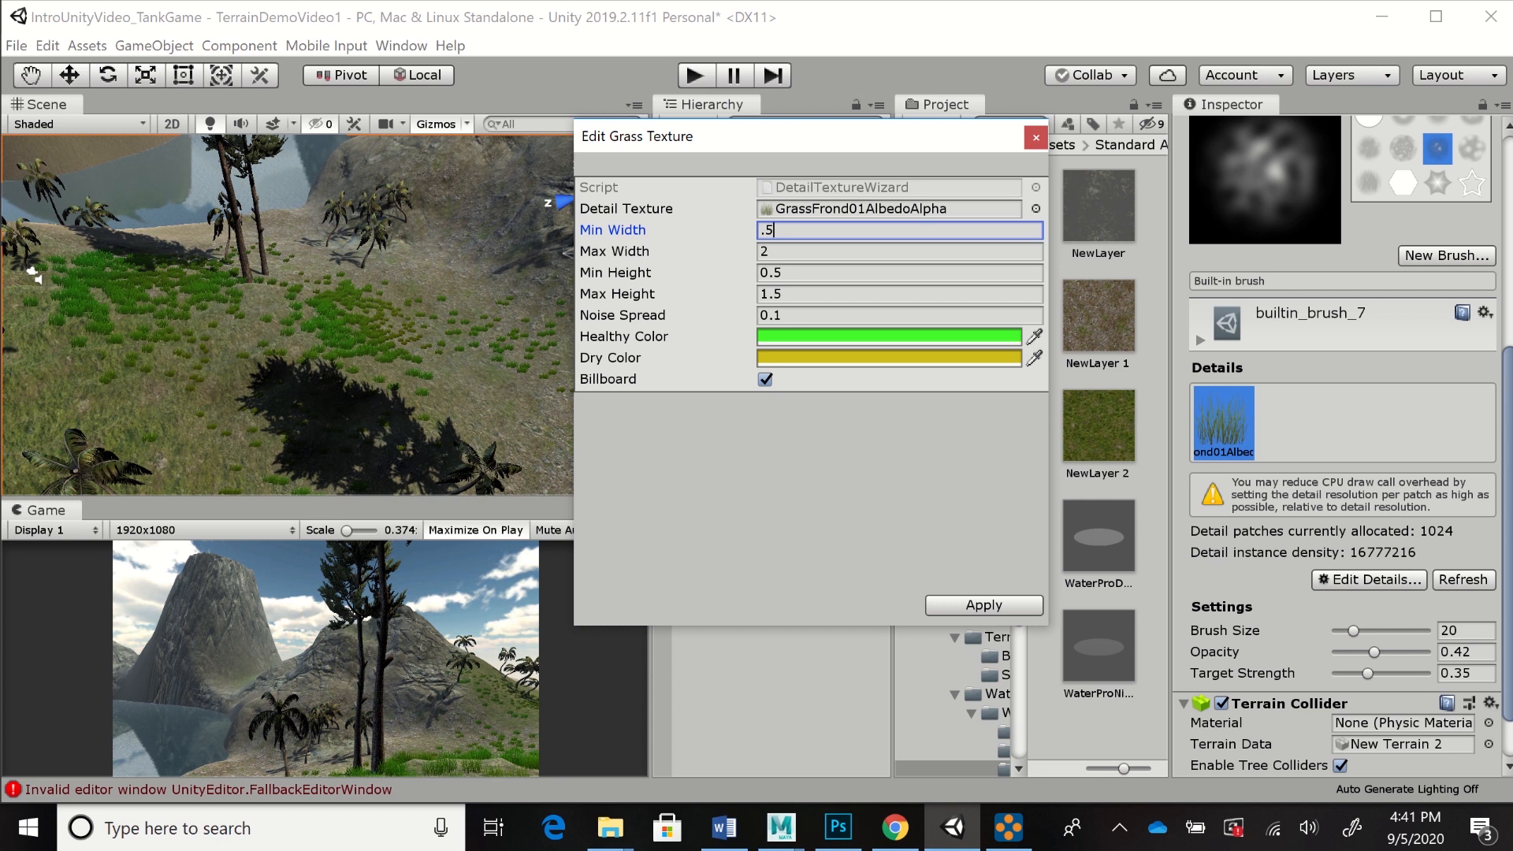
Change the grass's healthy color to muted green 8BC33C, apply the settings, and check the grass in a short test run
left_click(889, 337)
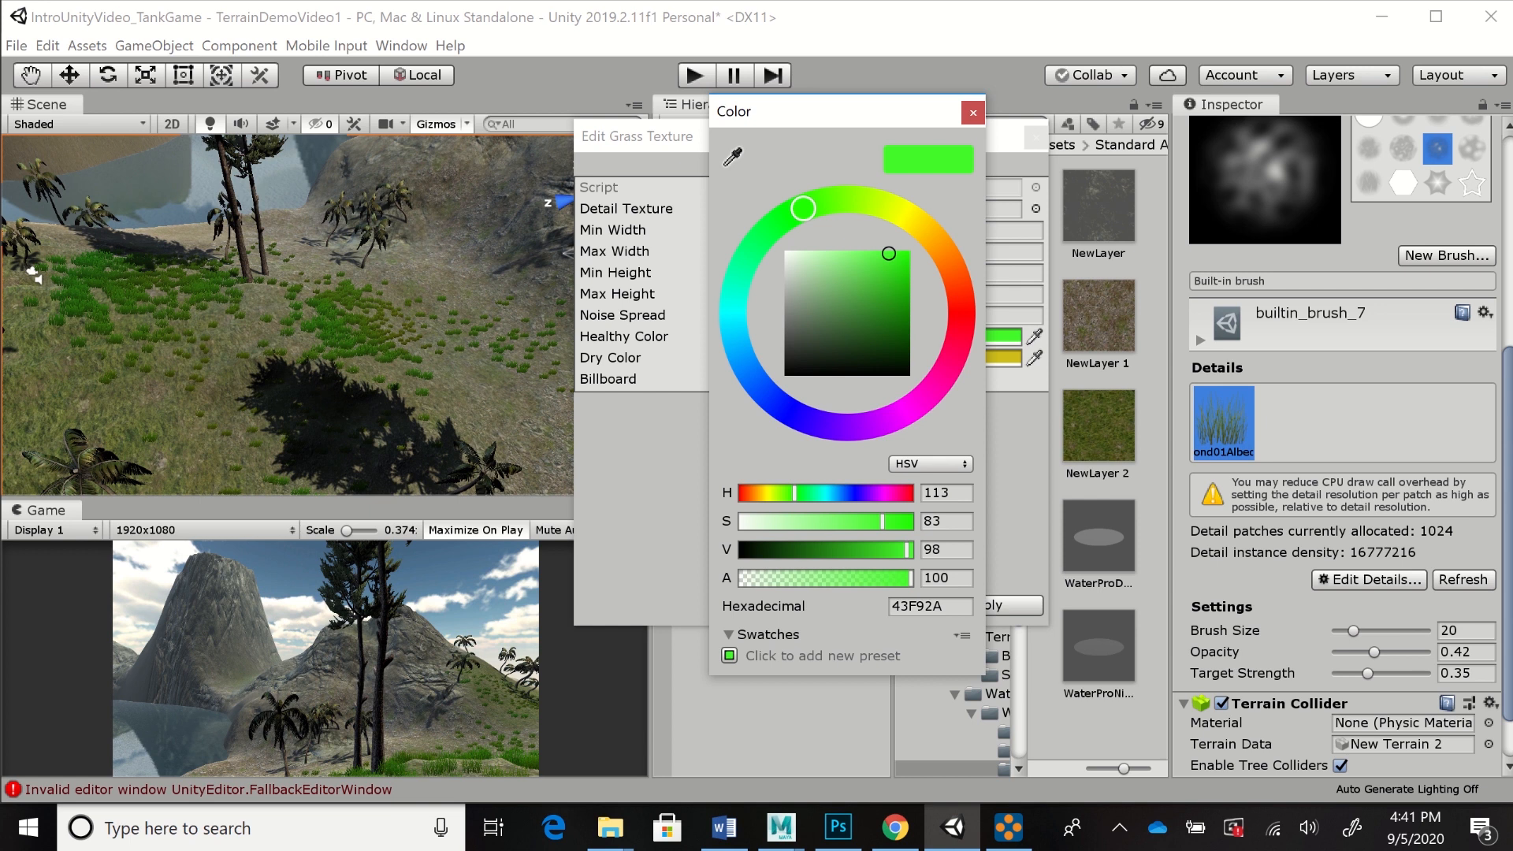
left_click_drag(803, 208, 857, 200)
left_click(870, 282)
mouse_move(870, 281)
left_mouse_down()
mouse_move(884, 268)
mouse_move(867, 292)
mouse_move(870, 280)
left_mouse_up()
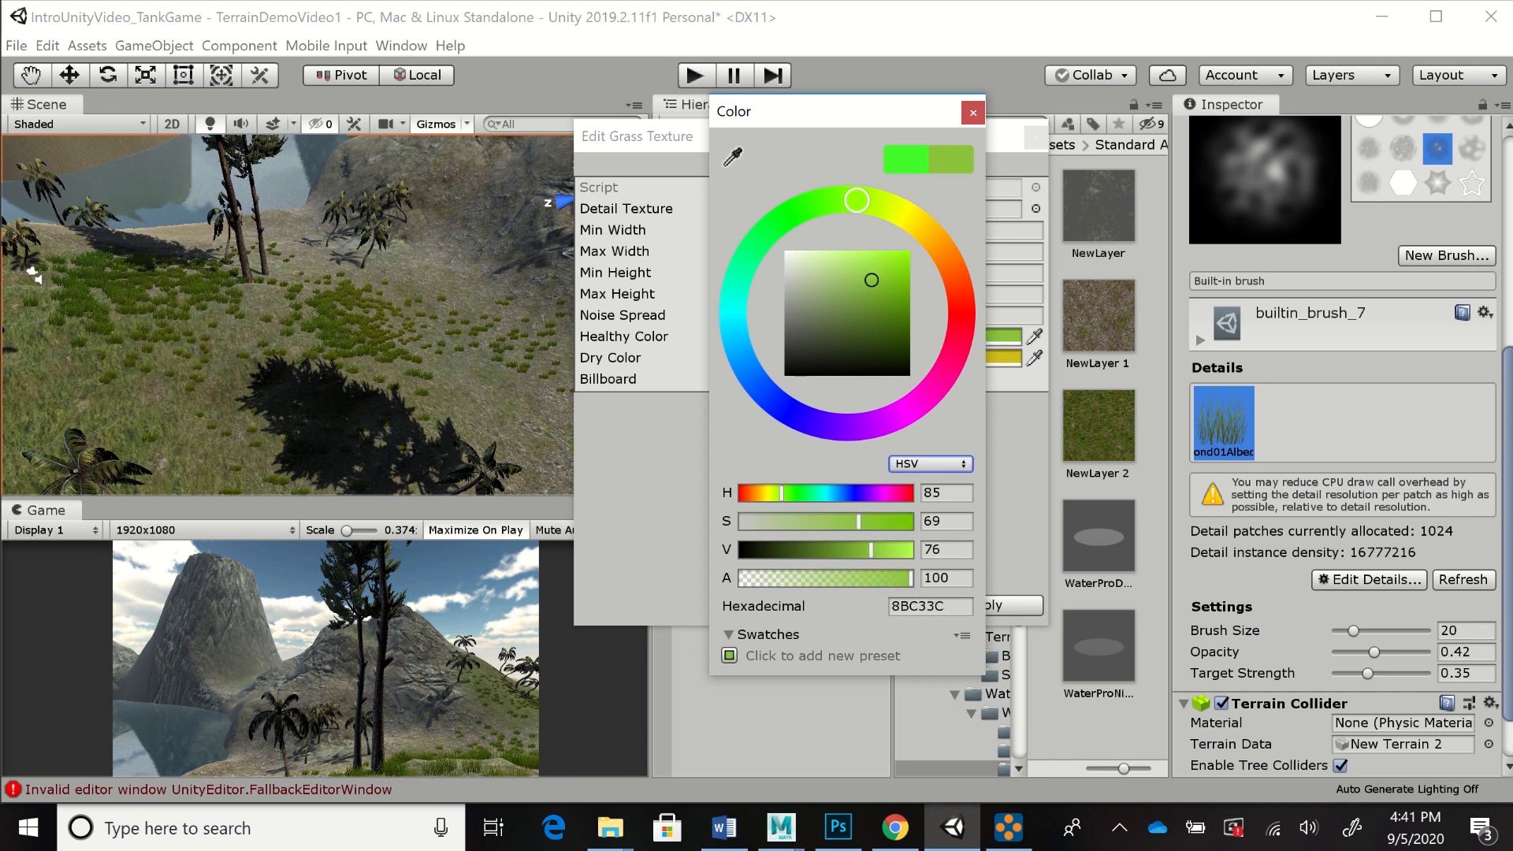
left_click(973, 112)
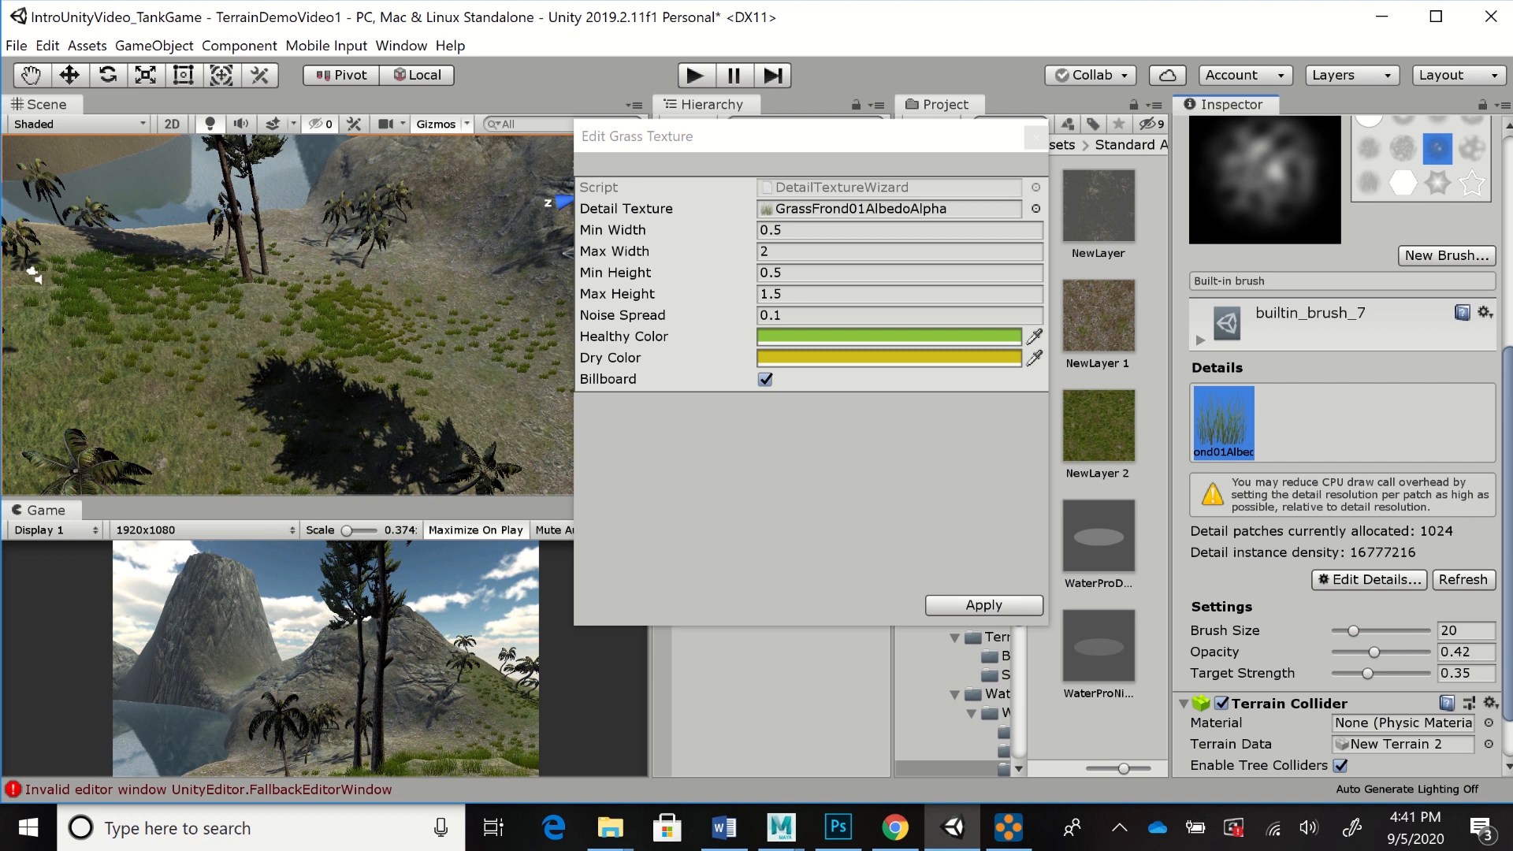
left_click(984, 604)
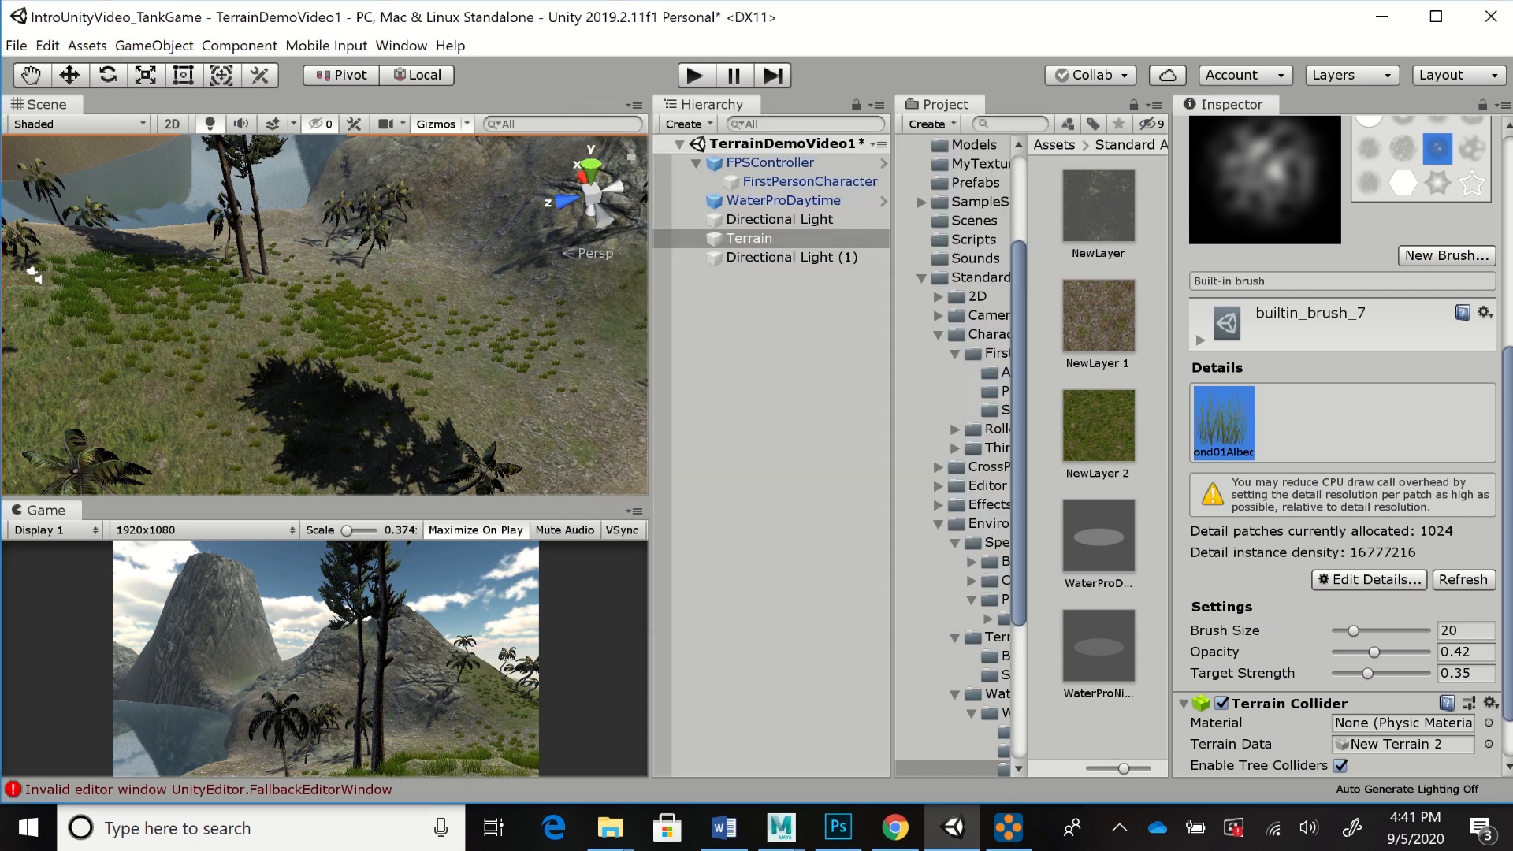
key("ctrl+p")
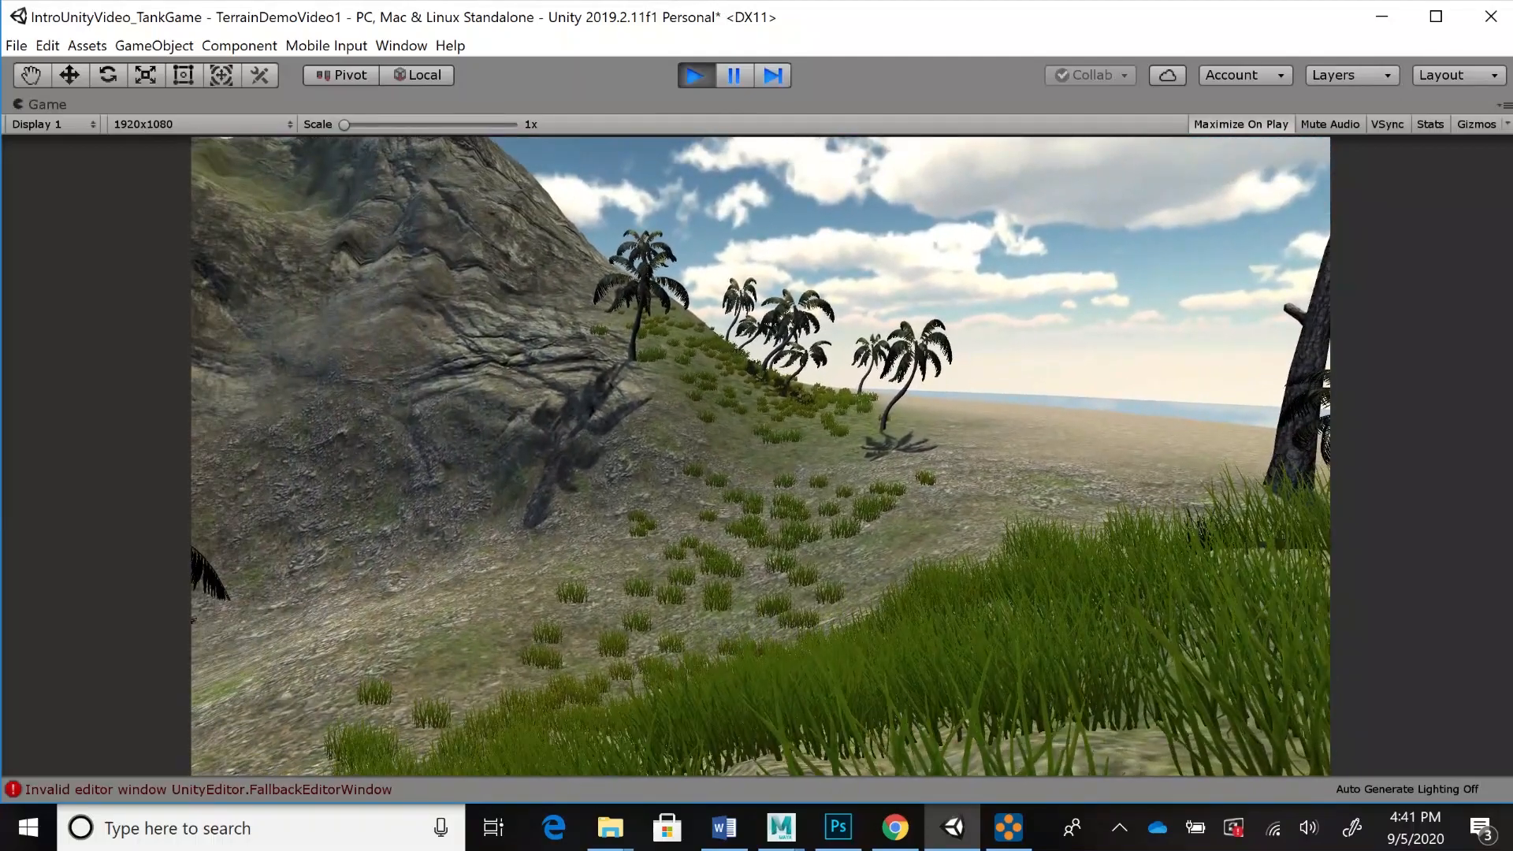
key("ctrl+p")
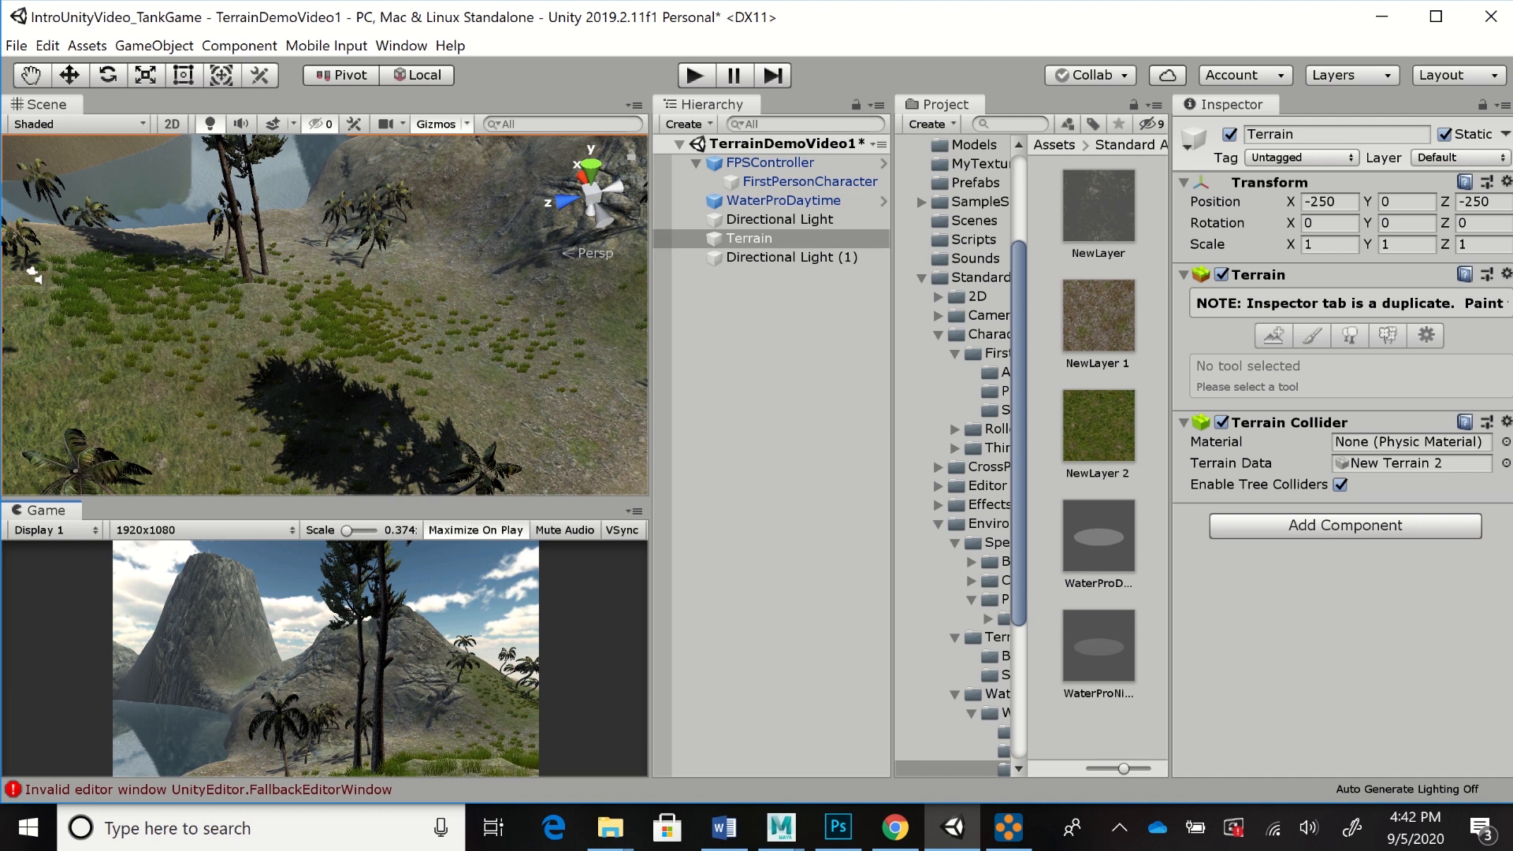
Add an Audio Source component to the Terrain and assign the hillside audio clip to it
left_click(1345, 525)
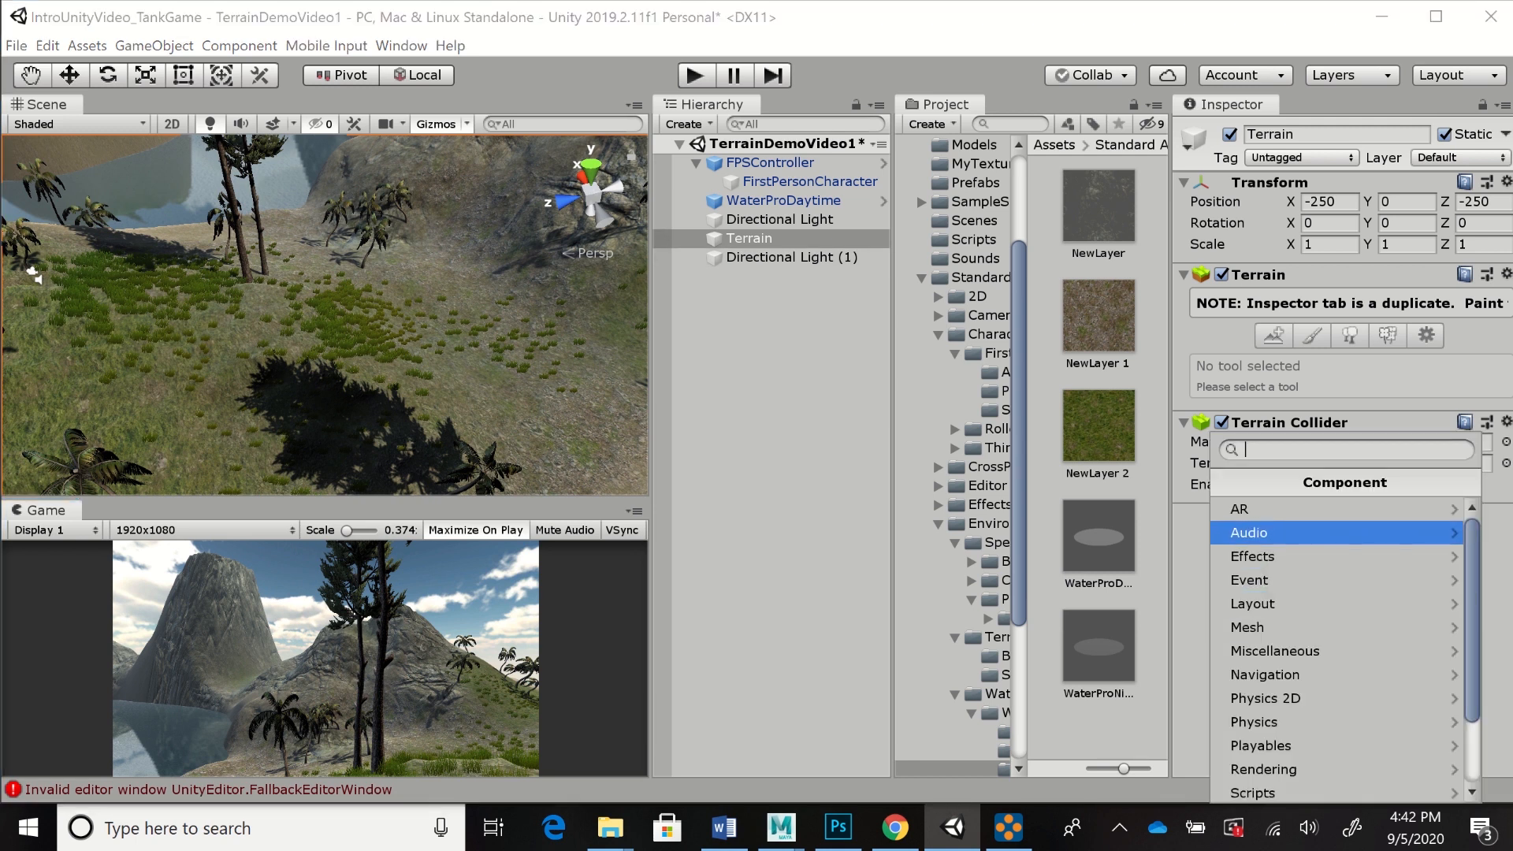
left_click(1289, 535)
left_click(1289, 698)
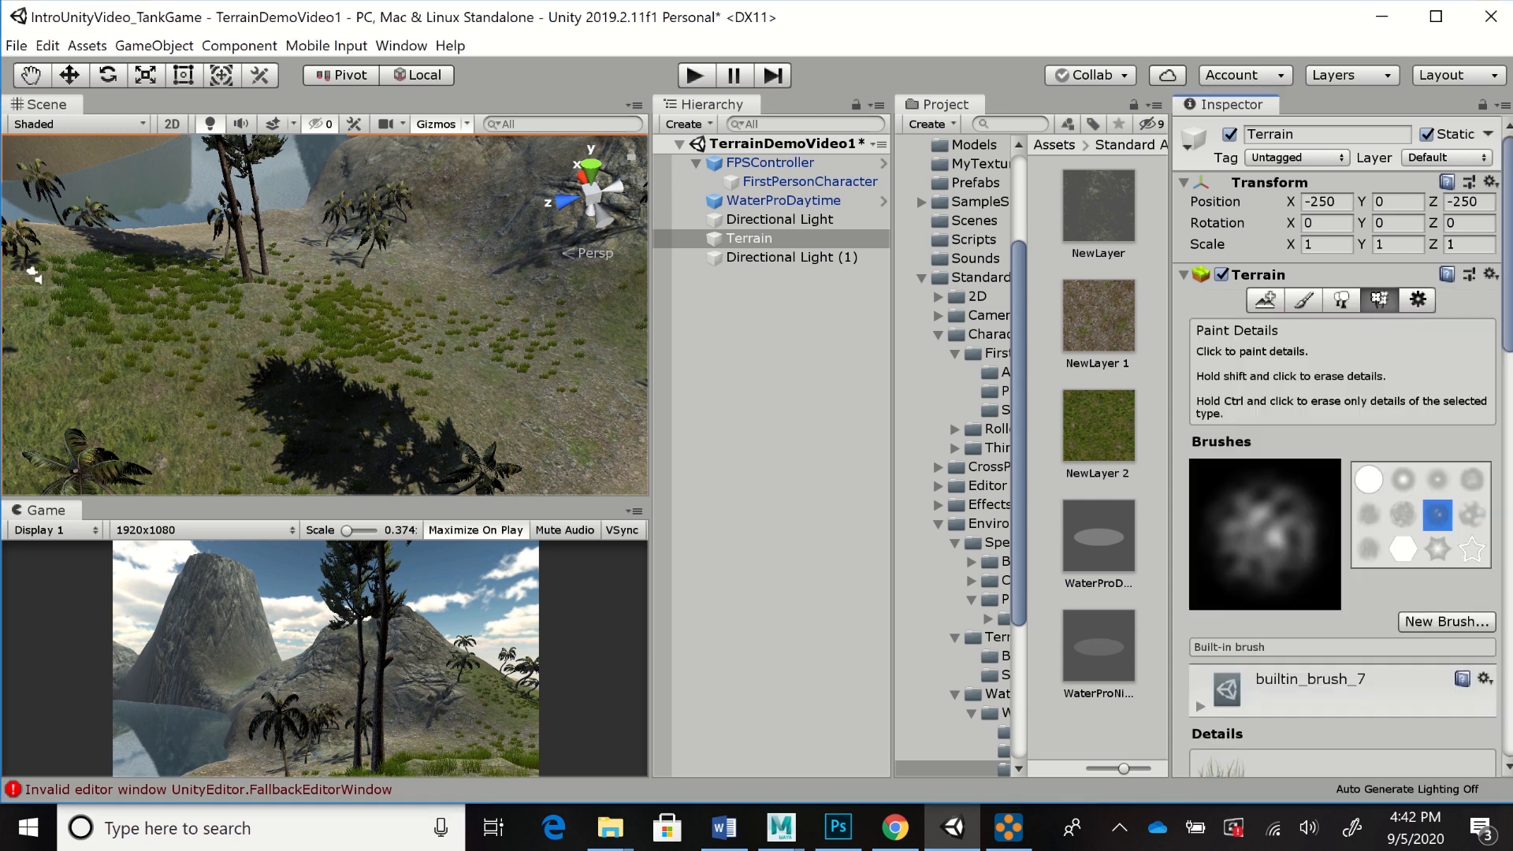
scroll(1340, 441, "down", 15)
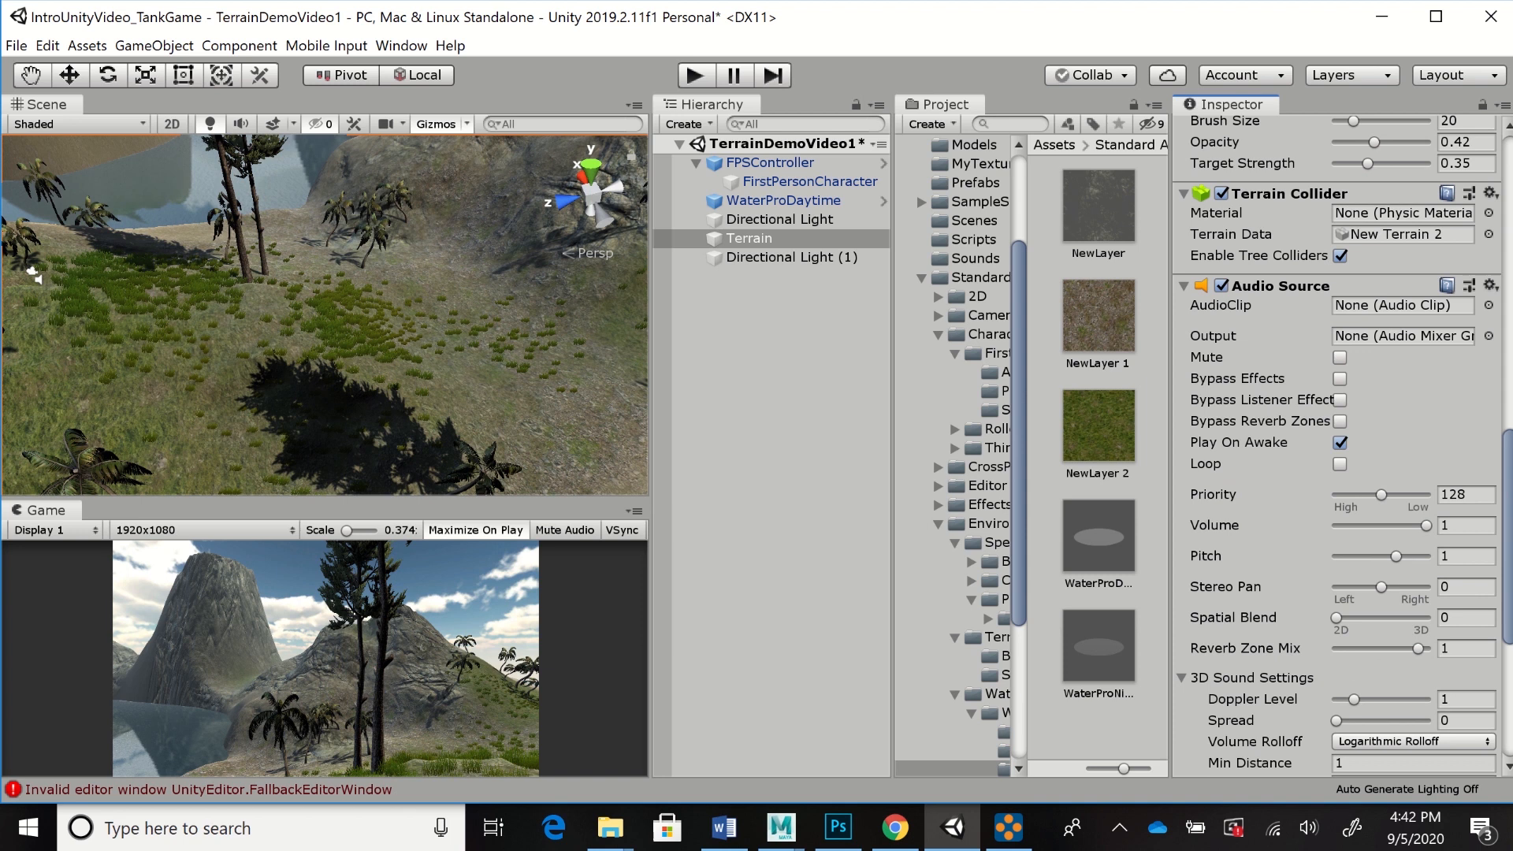
left_click(1488, 305)
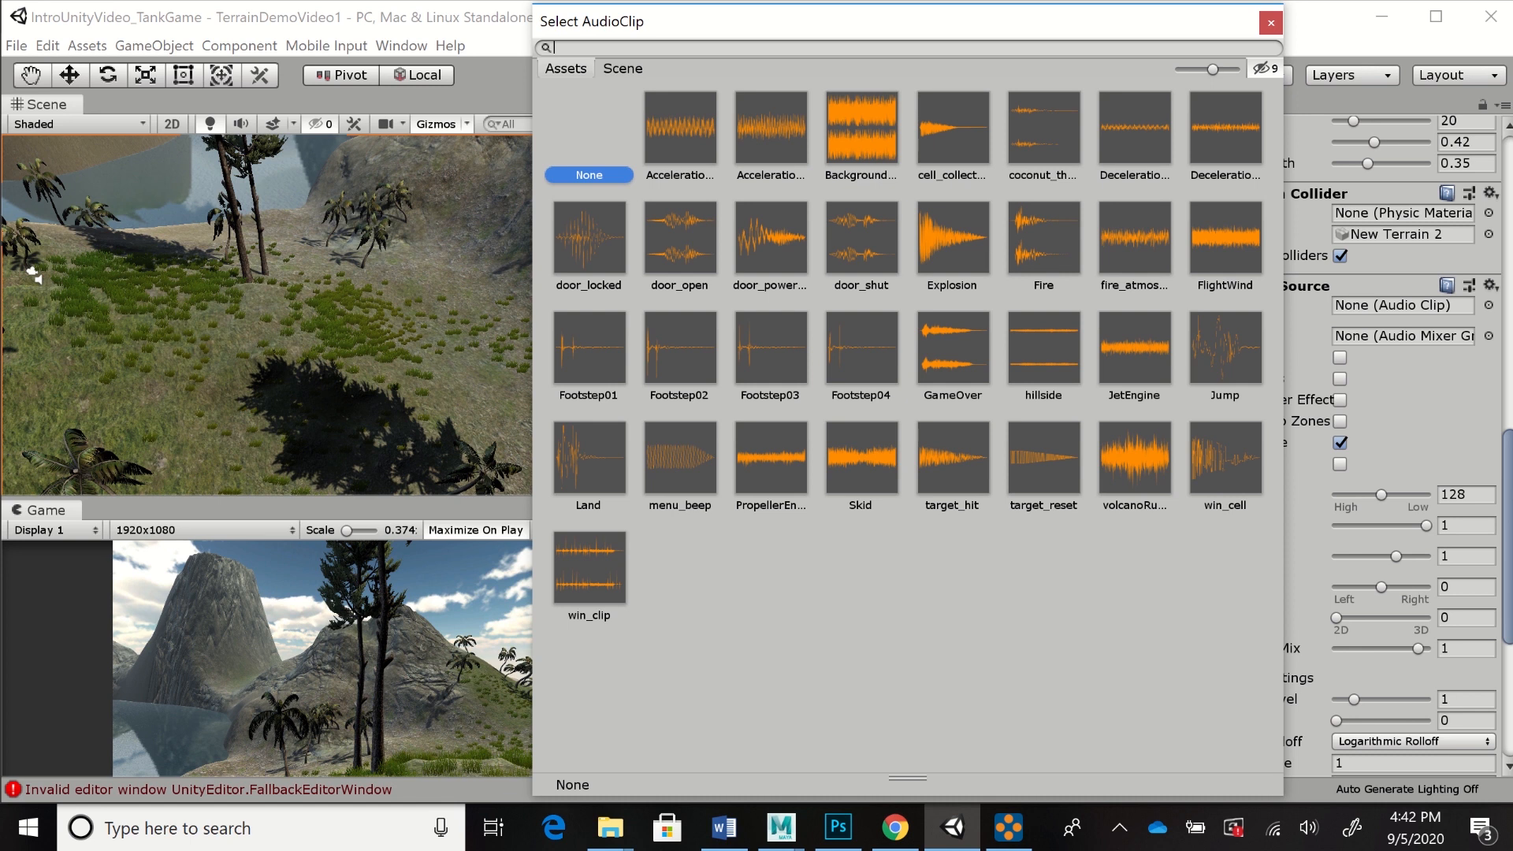
double_click(1044, 348)
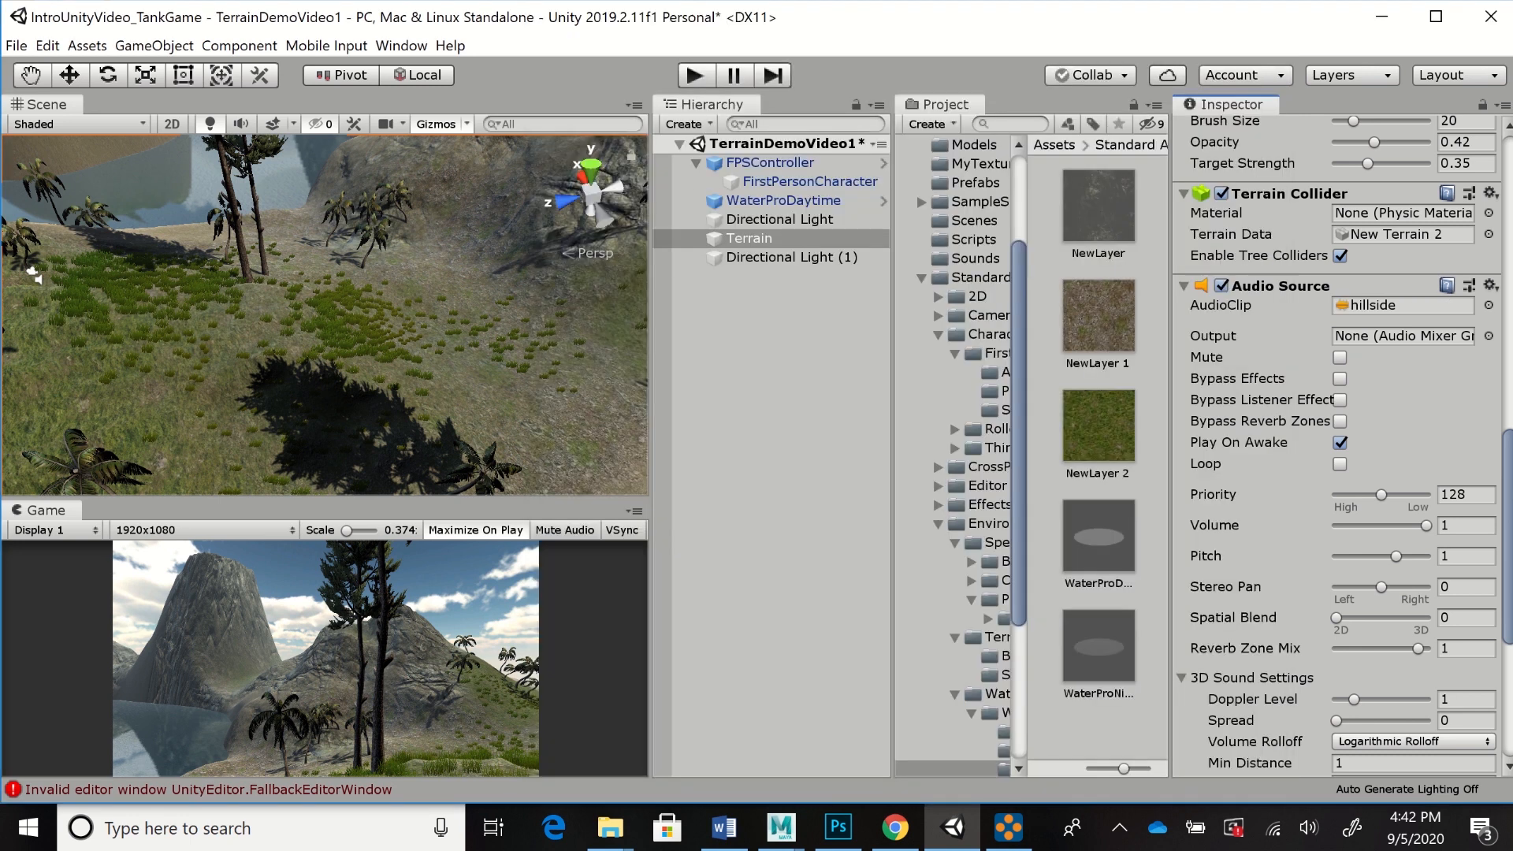
Run the scene, walk forward and look around to check the ambient hillside sound, and stop the run
key("ctrl+p")
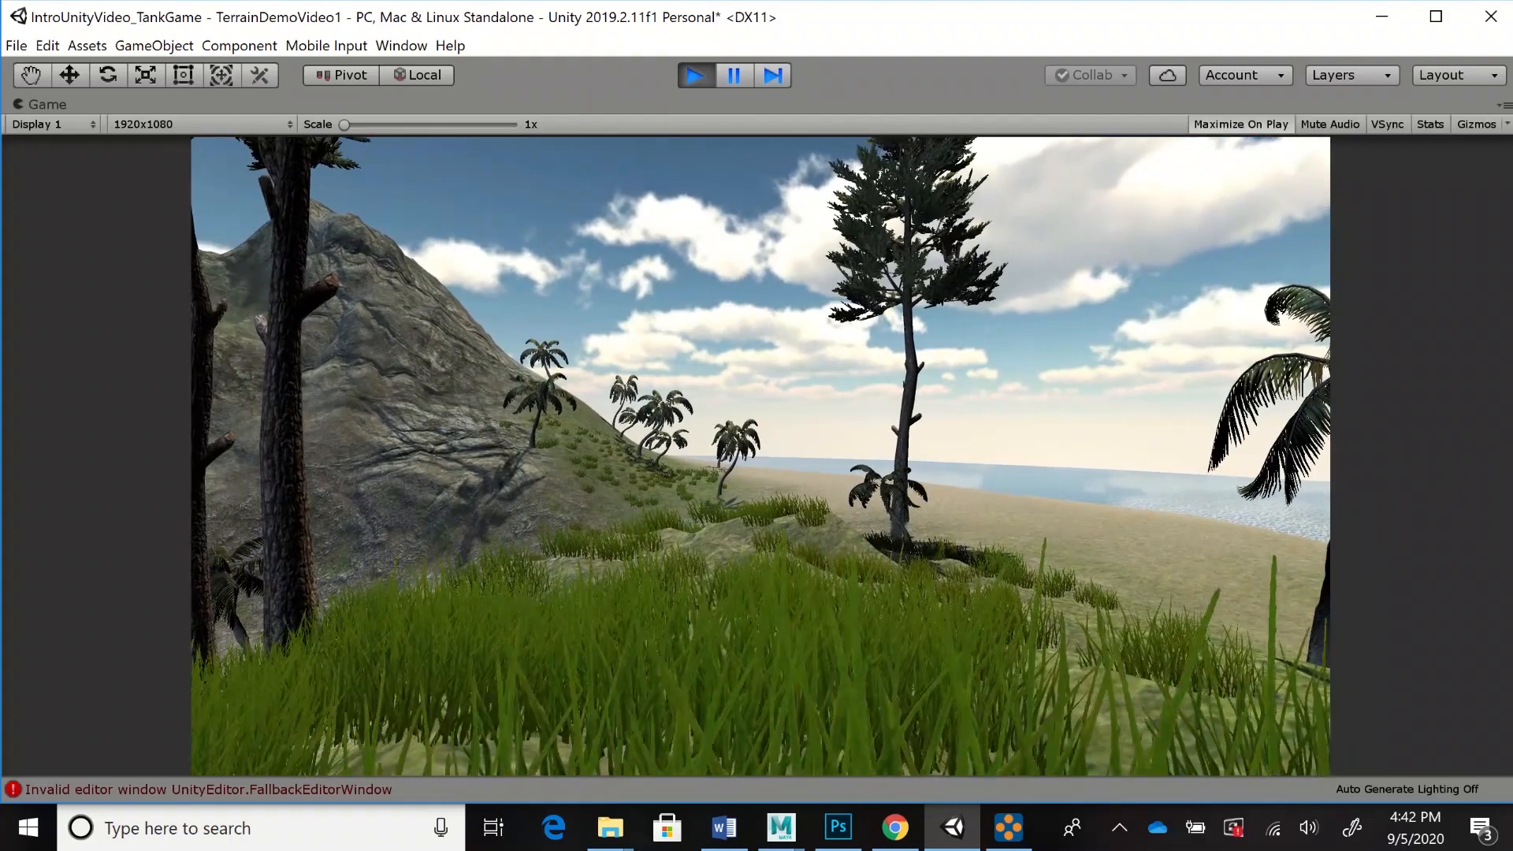
key("w")
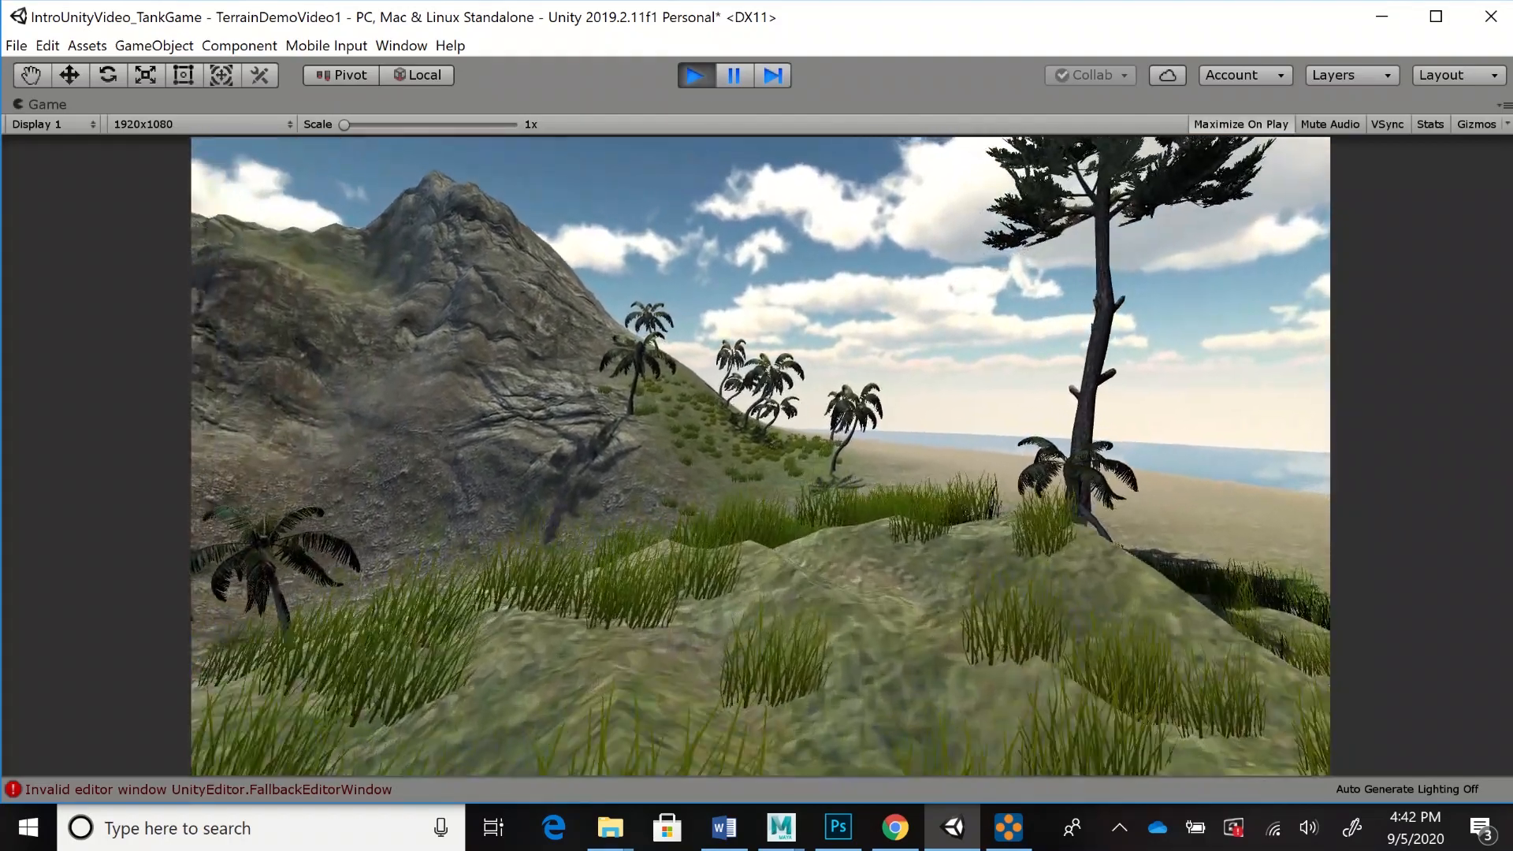
key("w")
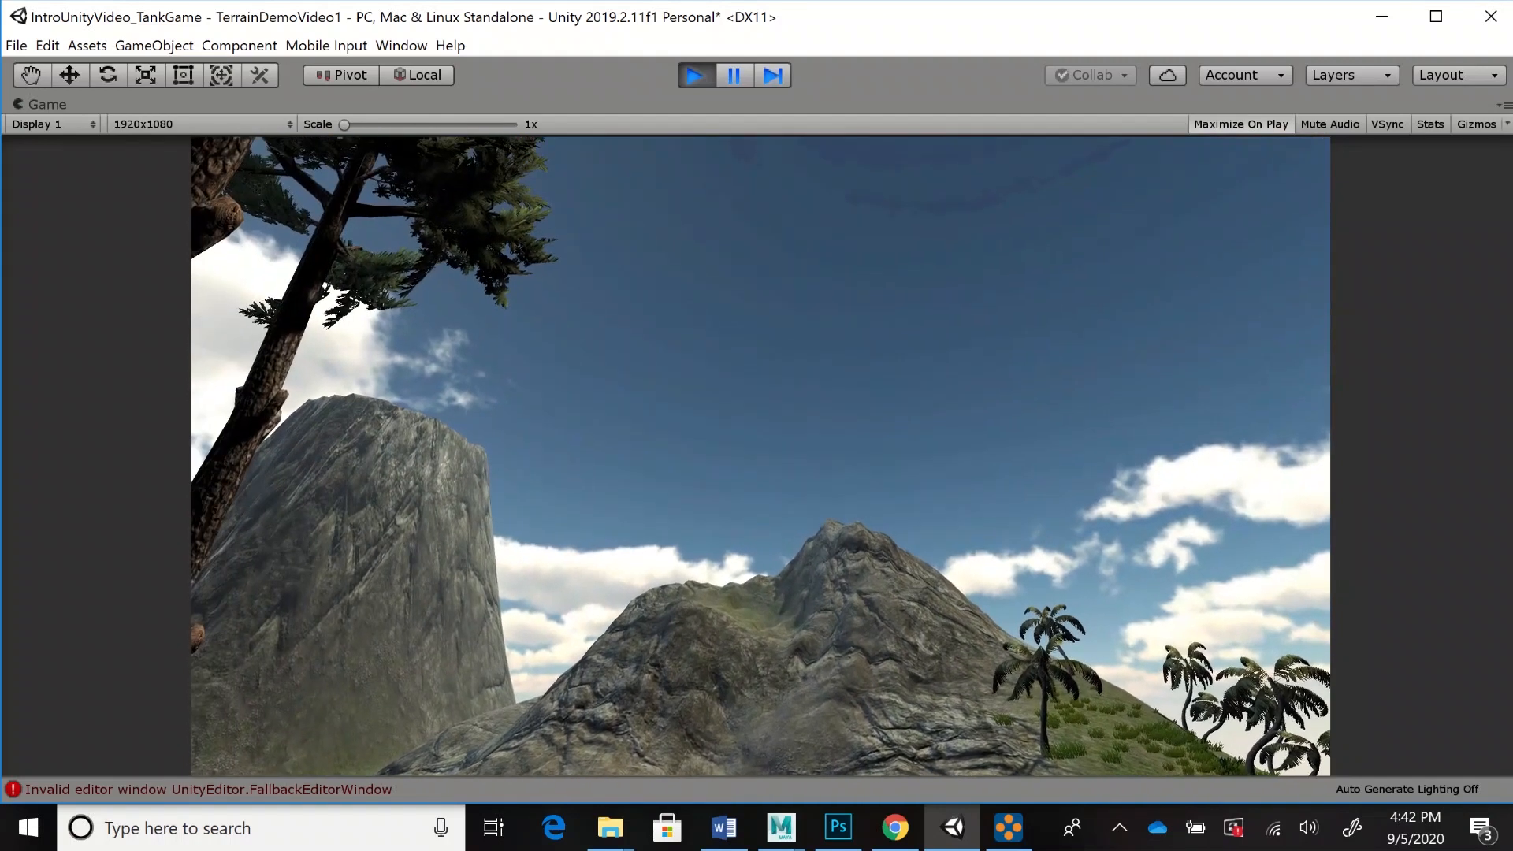
key("ctrl+p")
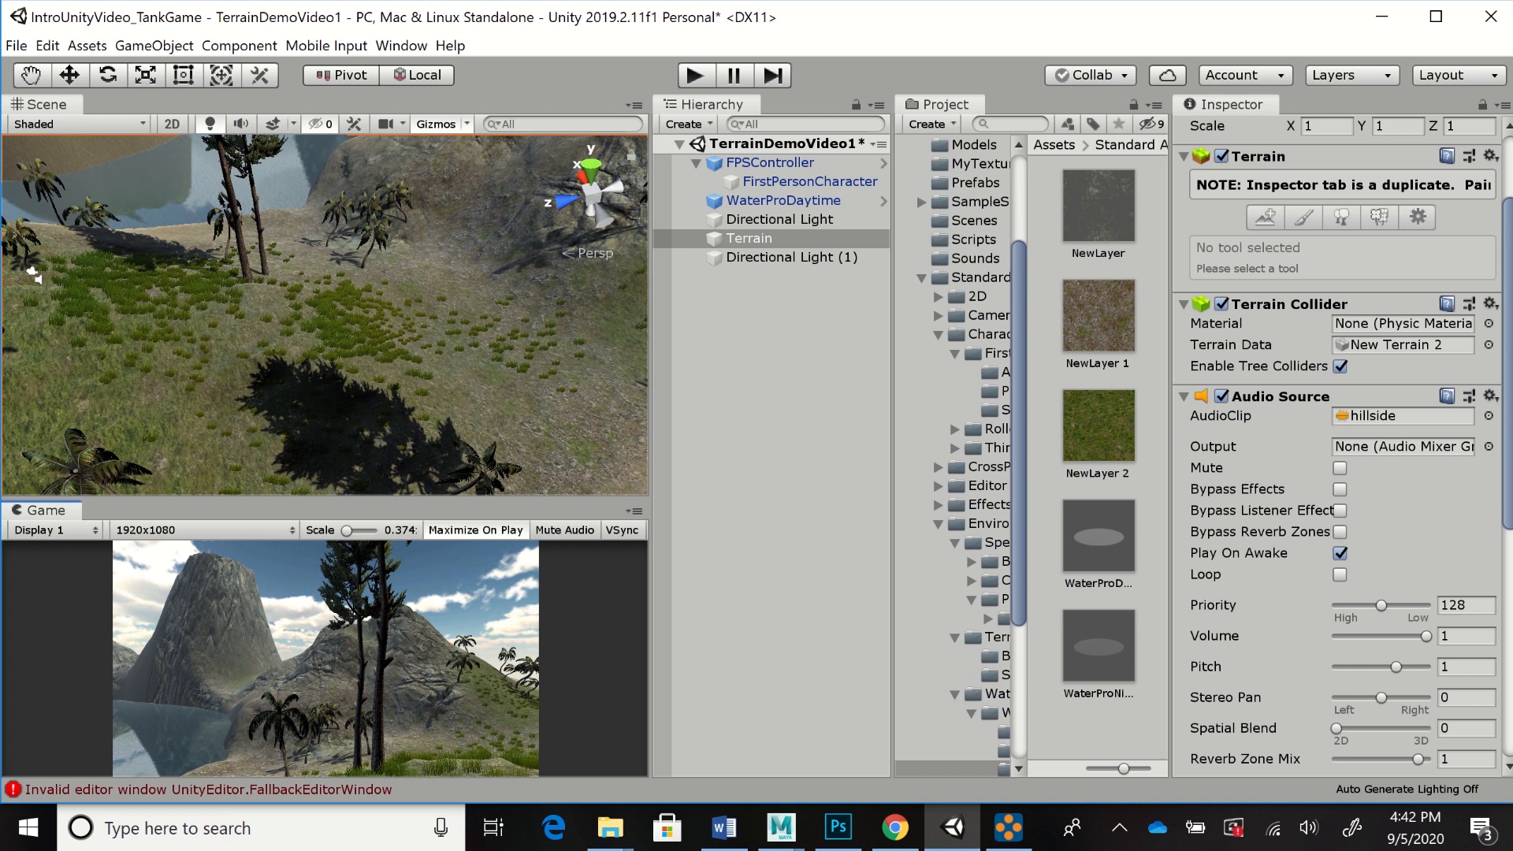
Create a Wind Zone object in the scene
left_click(689, 125)
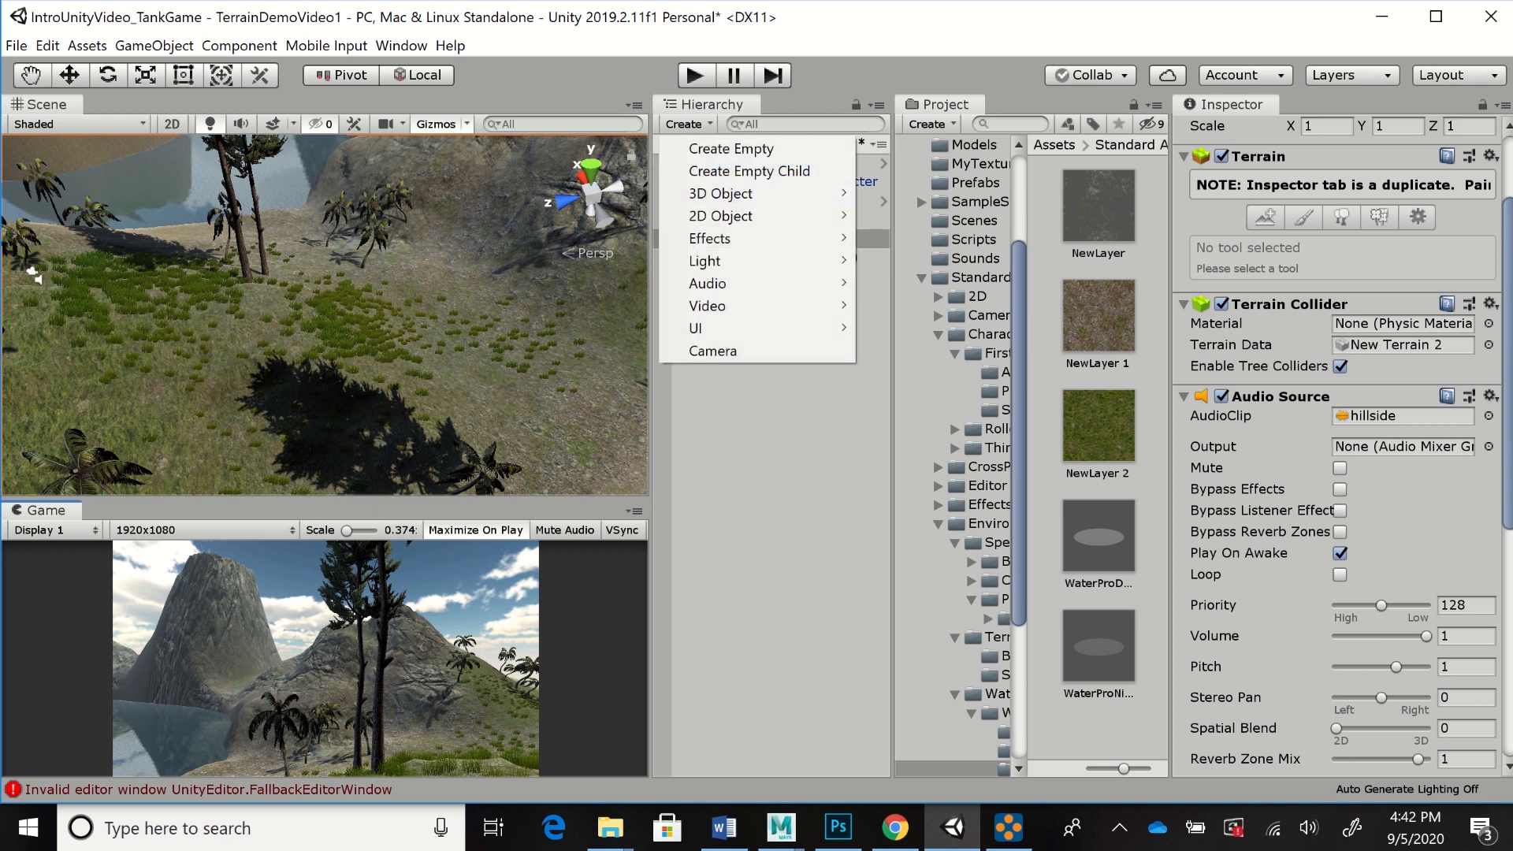
mouse_move(720, 193)
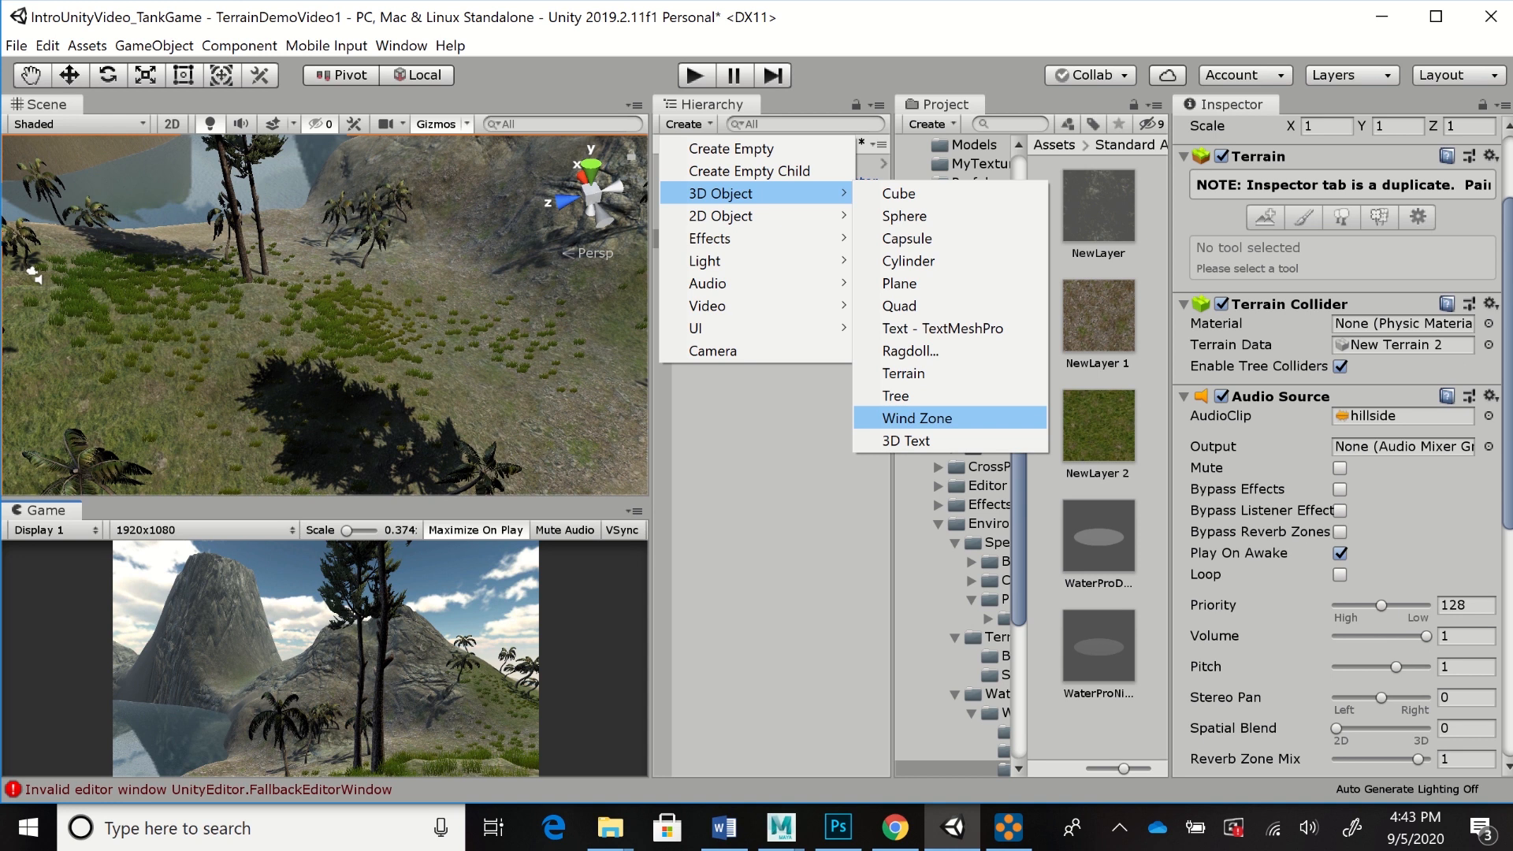
left_click(917, 418)
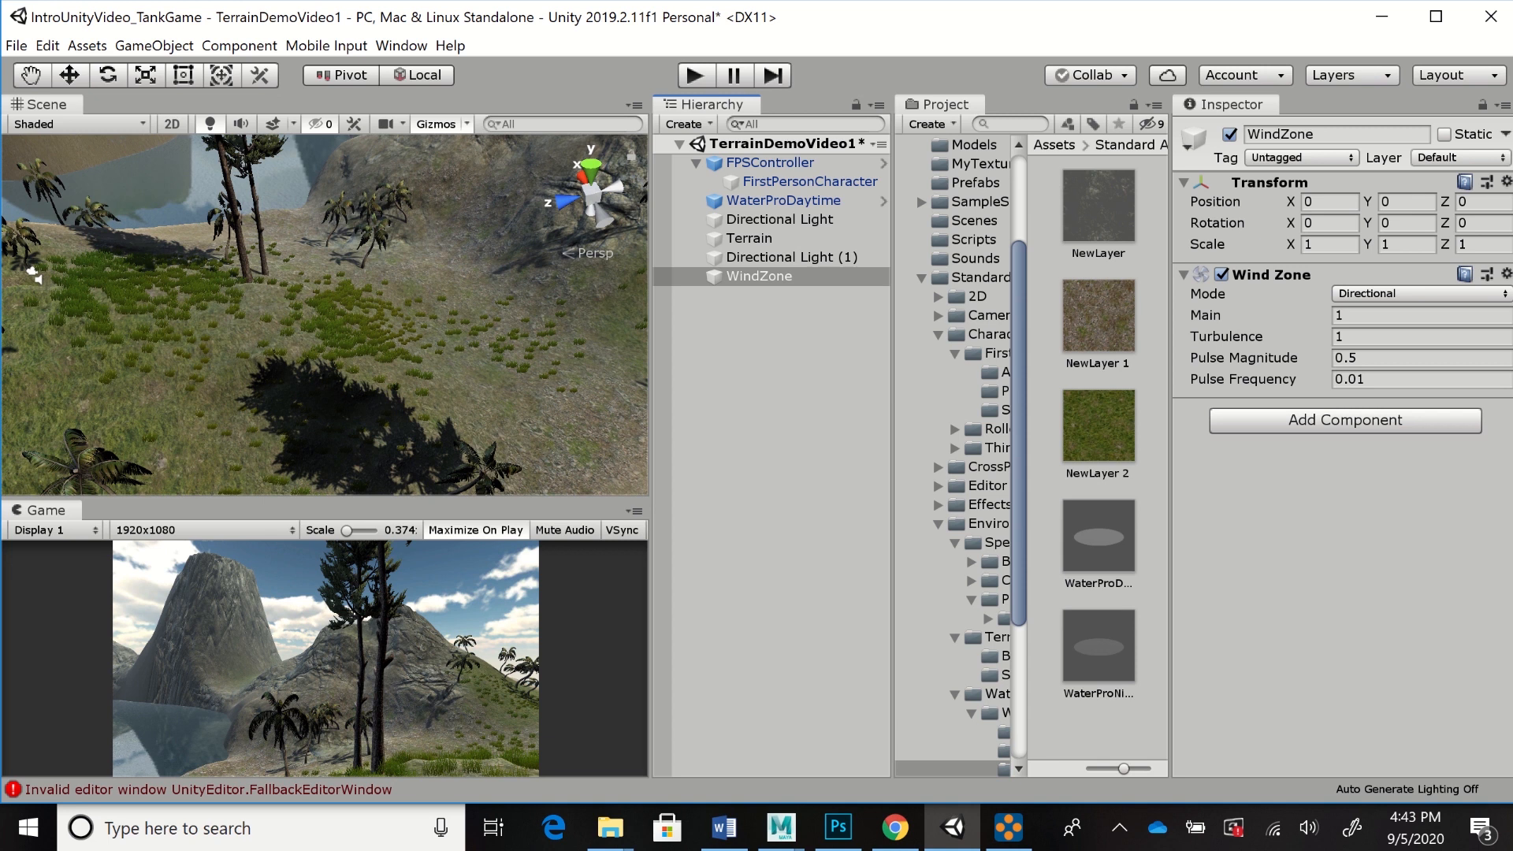
Place the WindZone at the player's position by parenting it to FPSController, resetting its transform, and returning it to the scene's top level
scroll(324, 316, "down", 8)
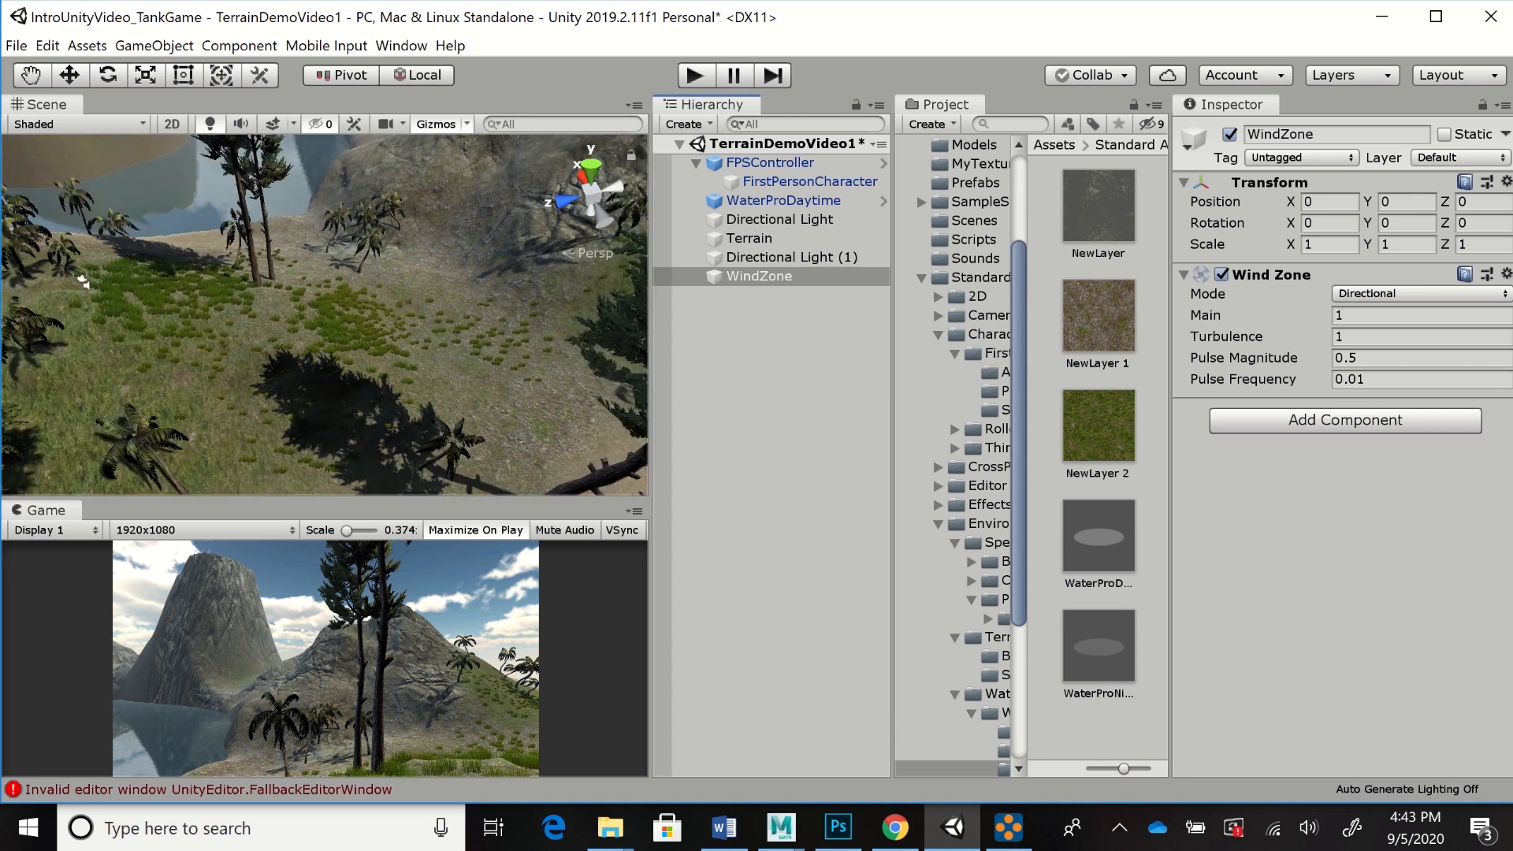
scroll(174, 294, "down", 8)
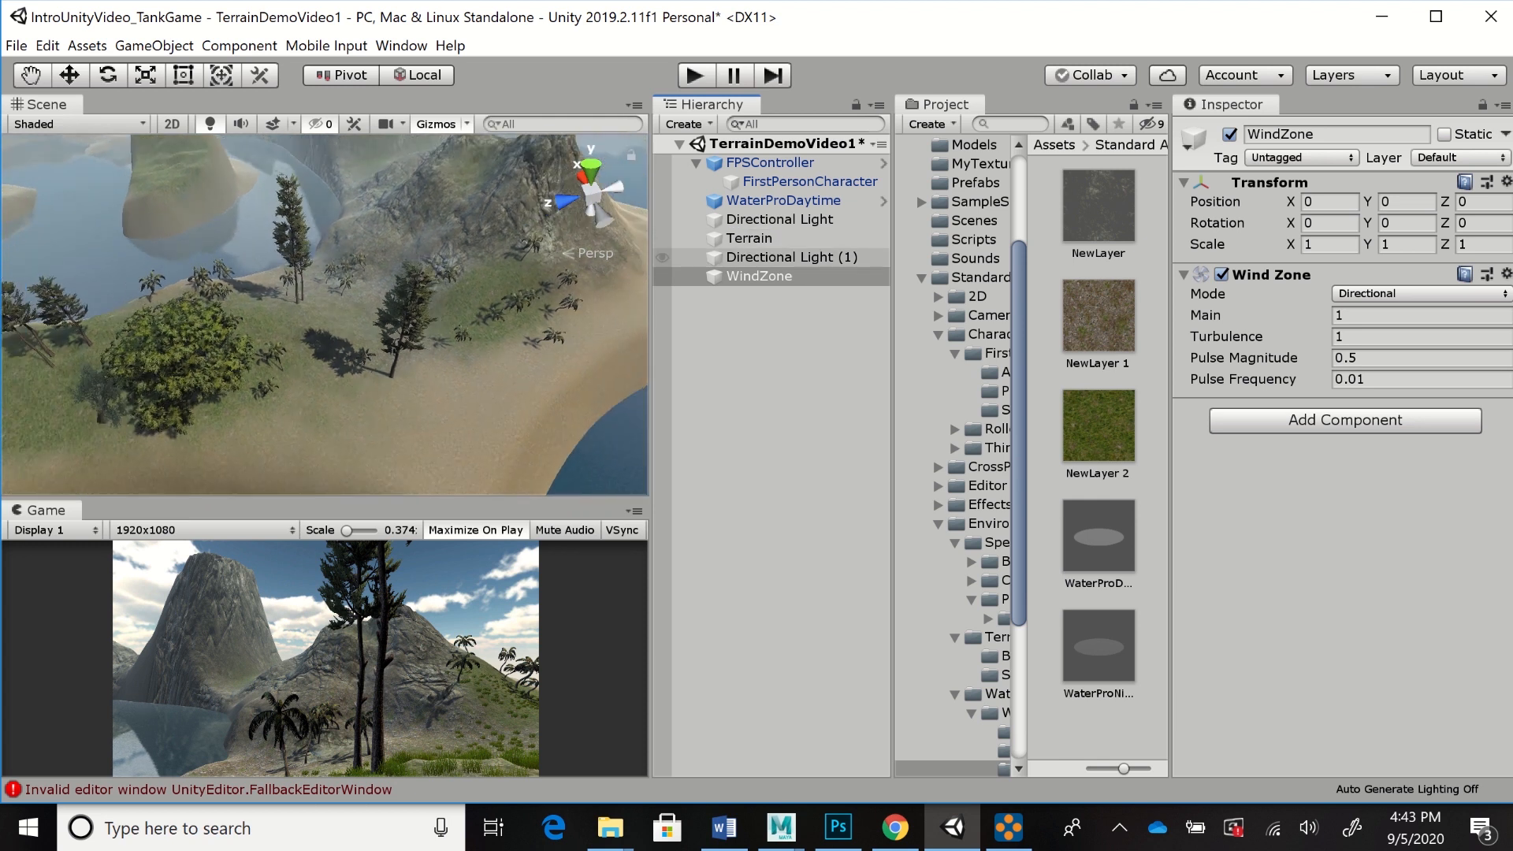
left_click_drag(759, 275, 776, 163)
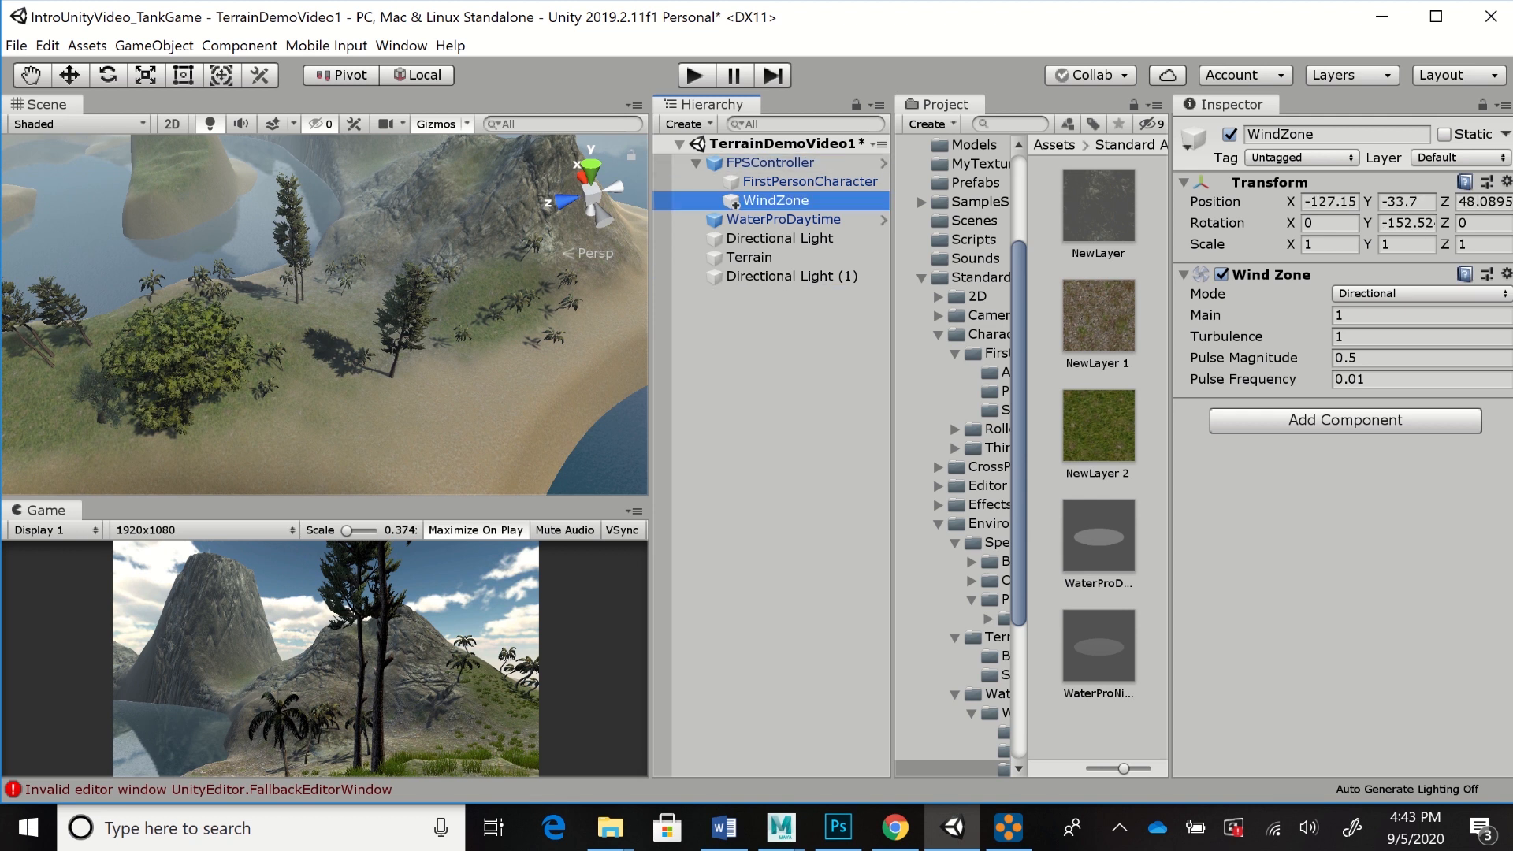
left_click(1505, 182)
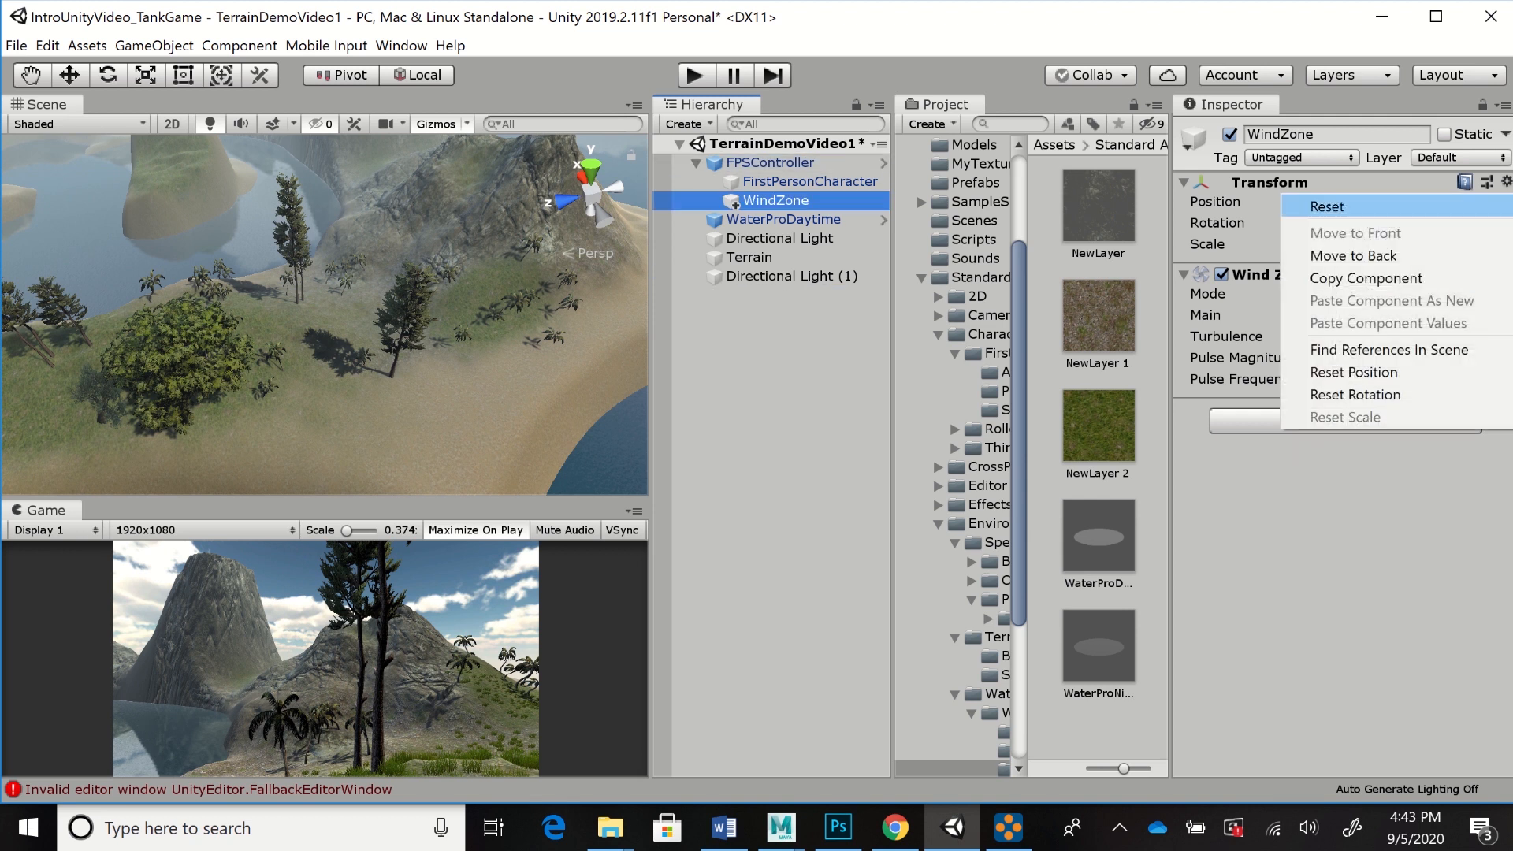
left_click(1327, 206)
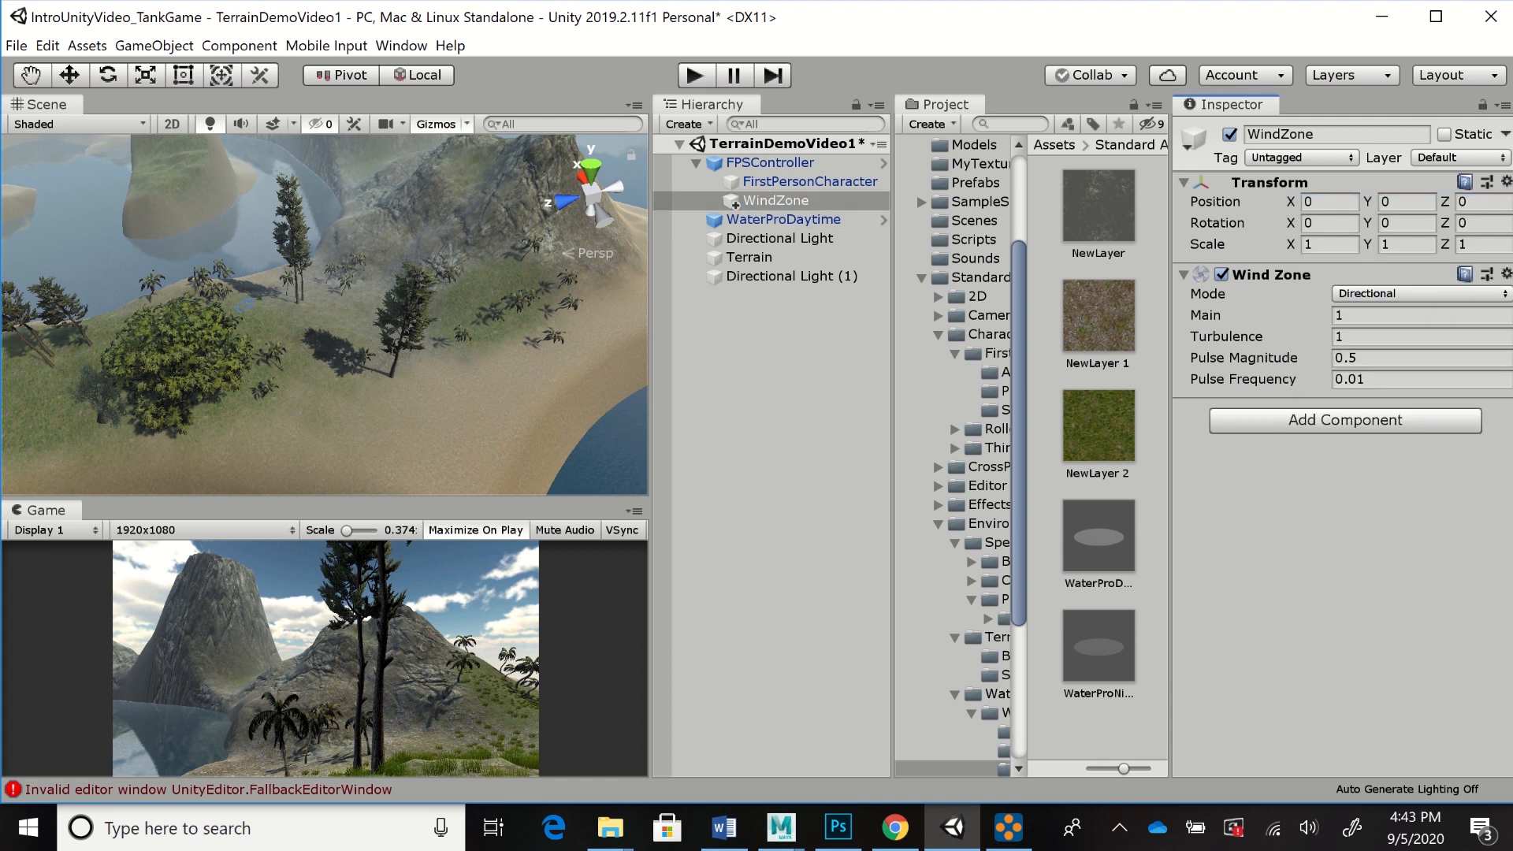
key("w")
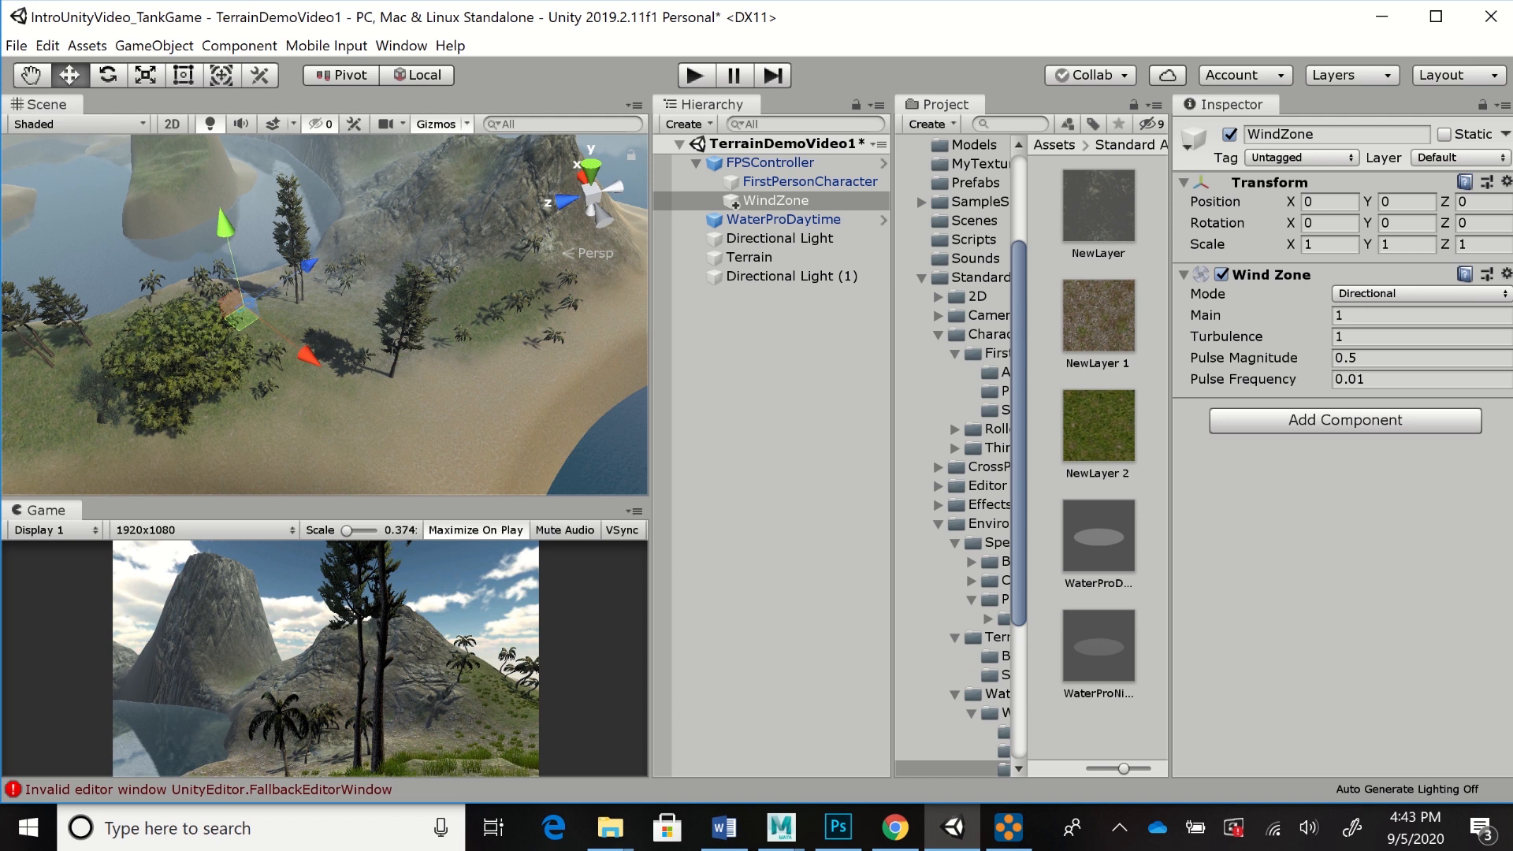
left_click_drag(776, 201, 776, 315)
left_click_drag(733, 203, 772, 315)
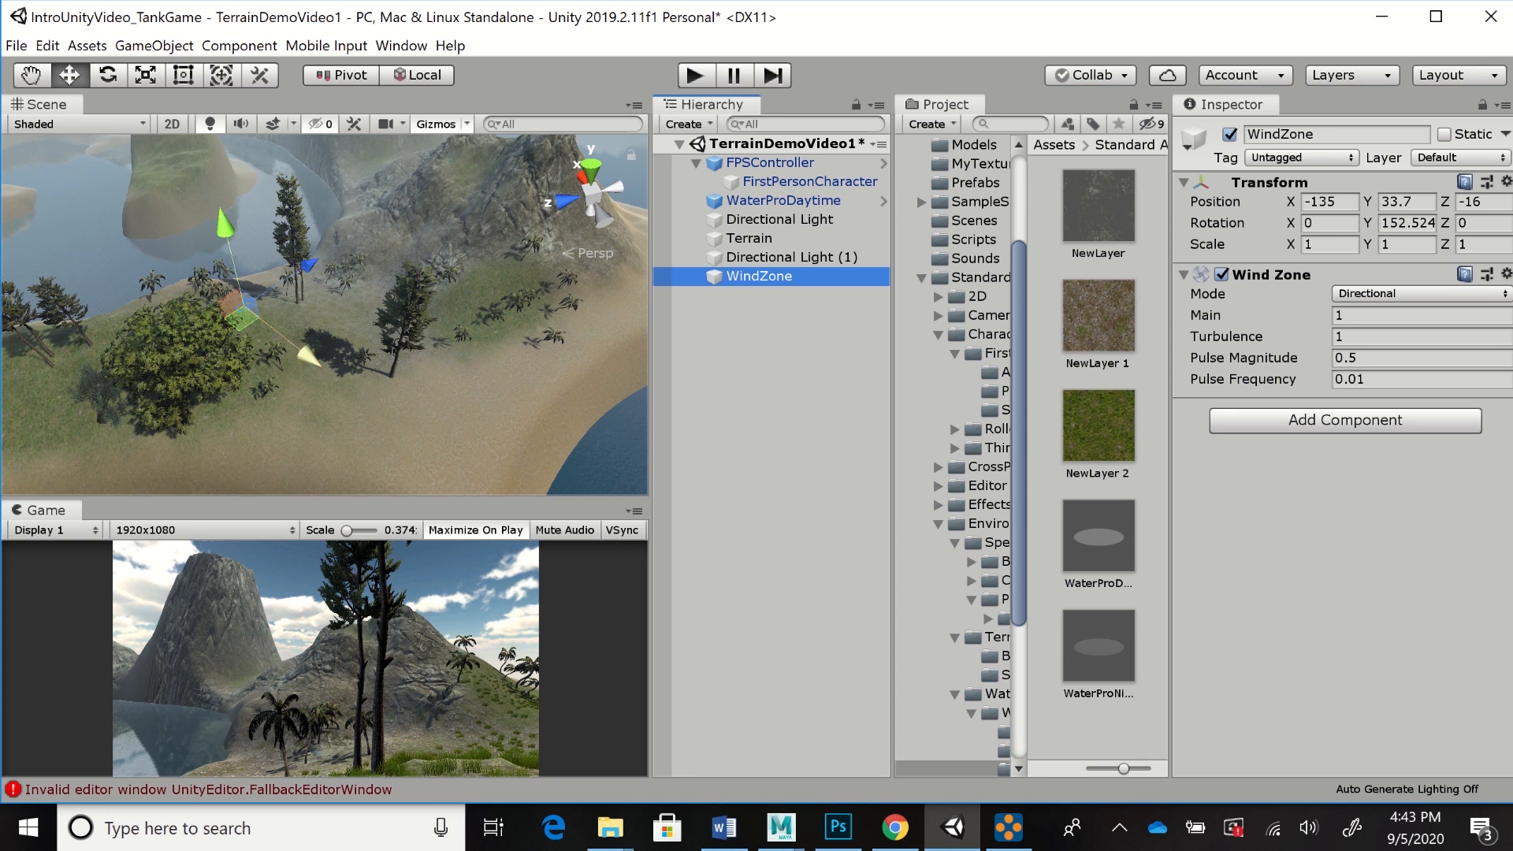
Raise the WindZone above the player and shift it sideways to about X -148.16, Y 44.6, Z -22.84
scroll(325, 315, "up", 12)
scroll(325, 316, "up", 5)
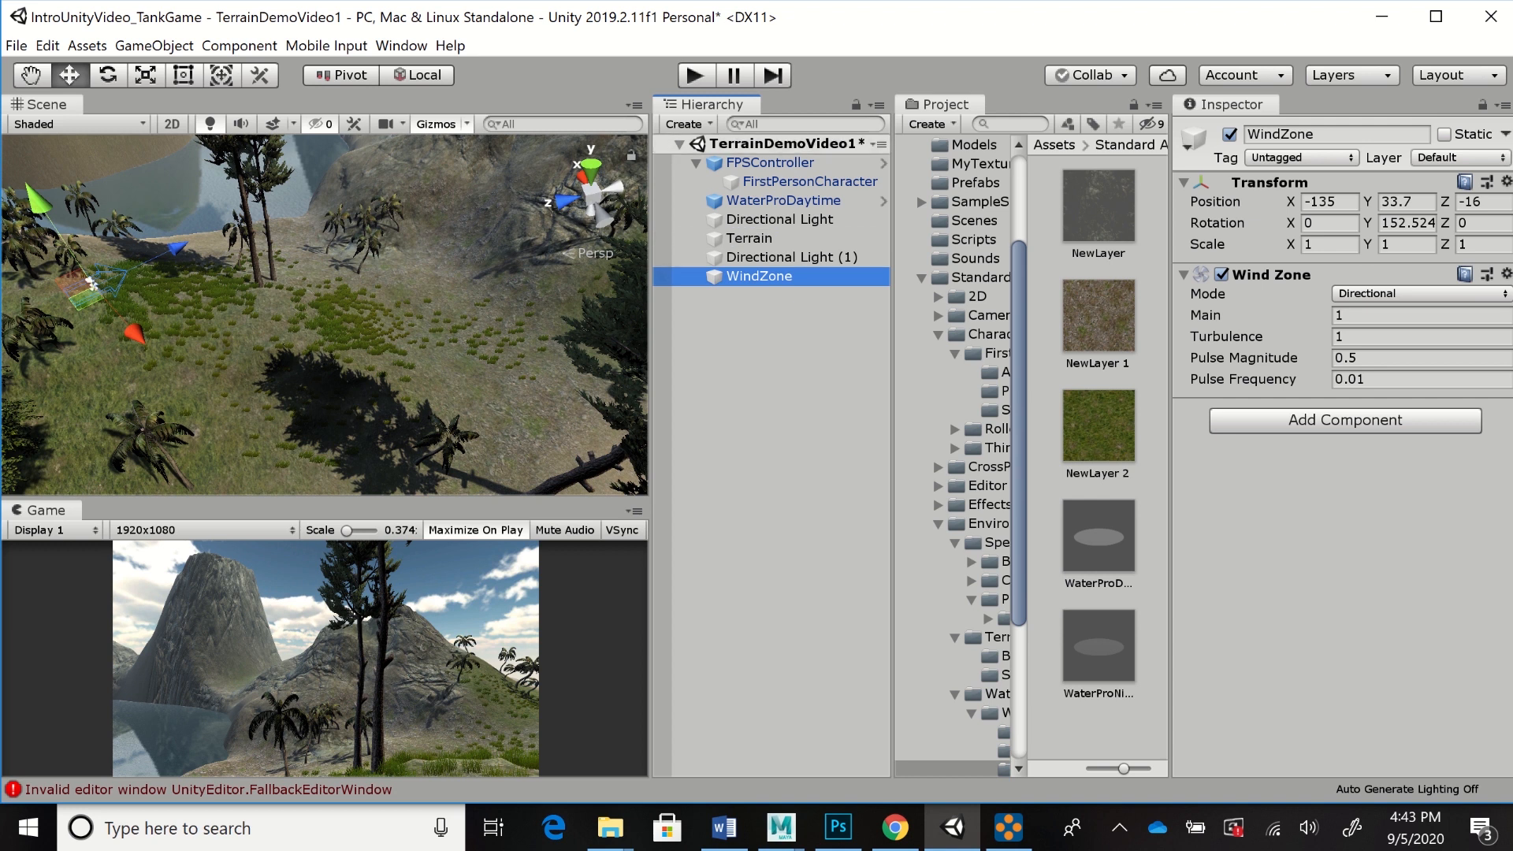
left_click_drag(37, 199, 1, 141)
left_click_drag(82, 256, 144, 317)
left_click_drag(49, 187, 18, 123)
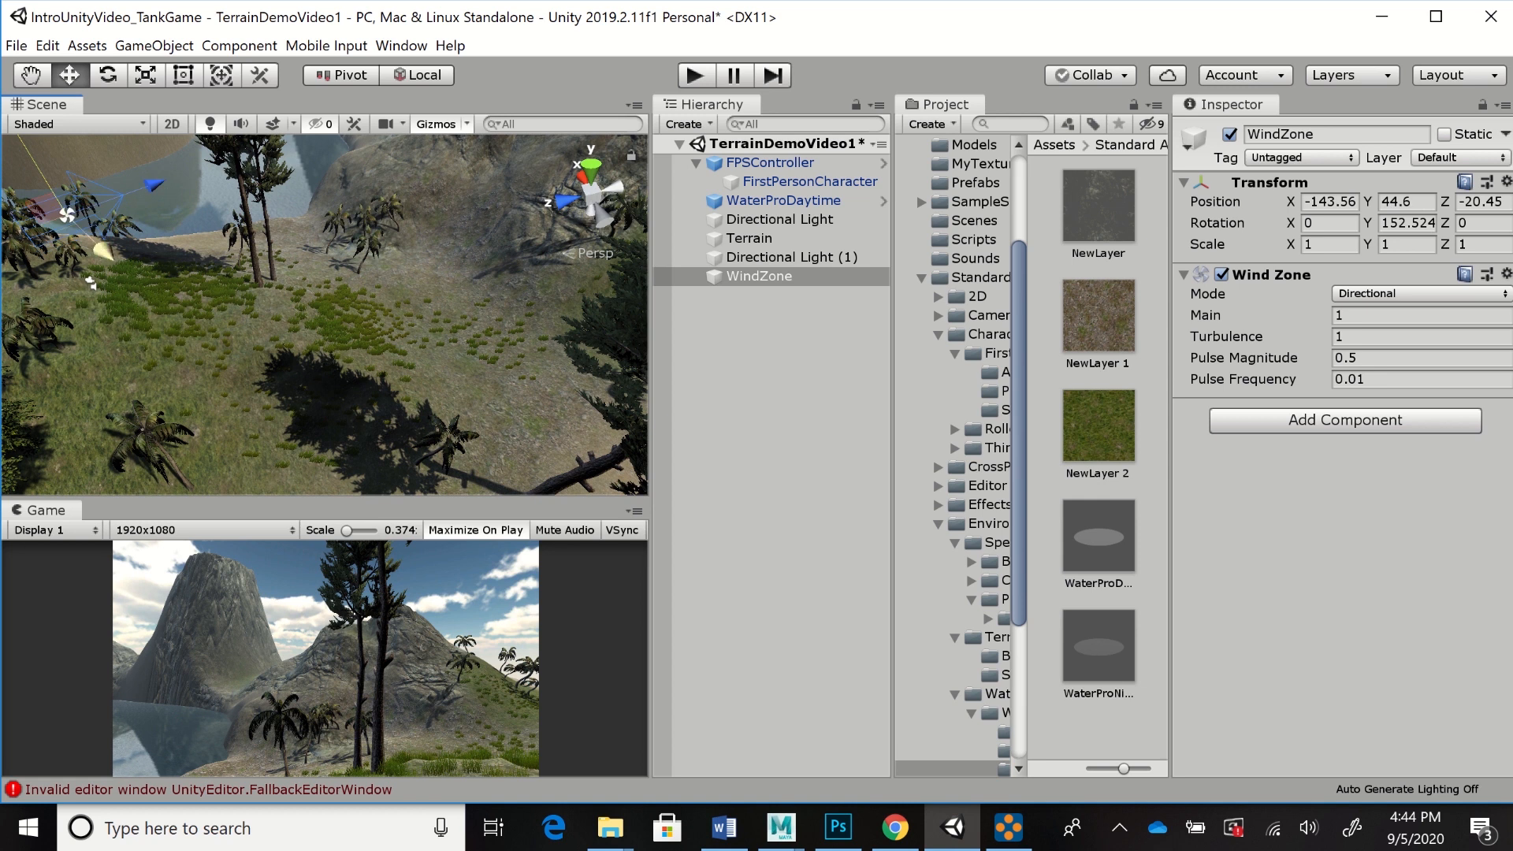
left_click_drag(102, 249, 154, 299)
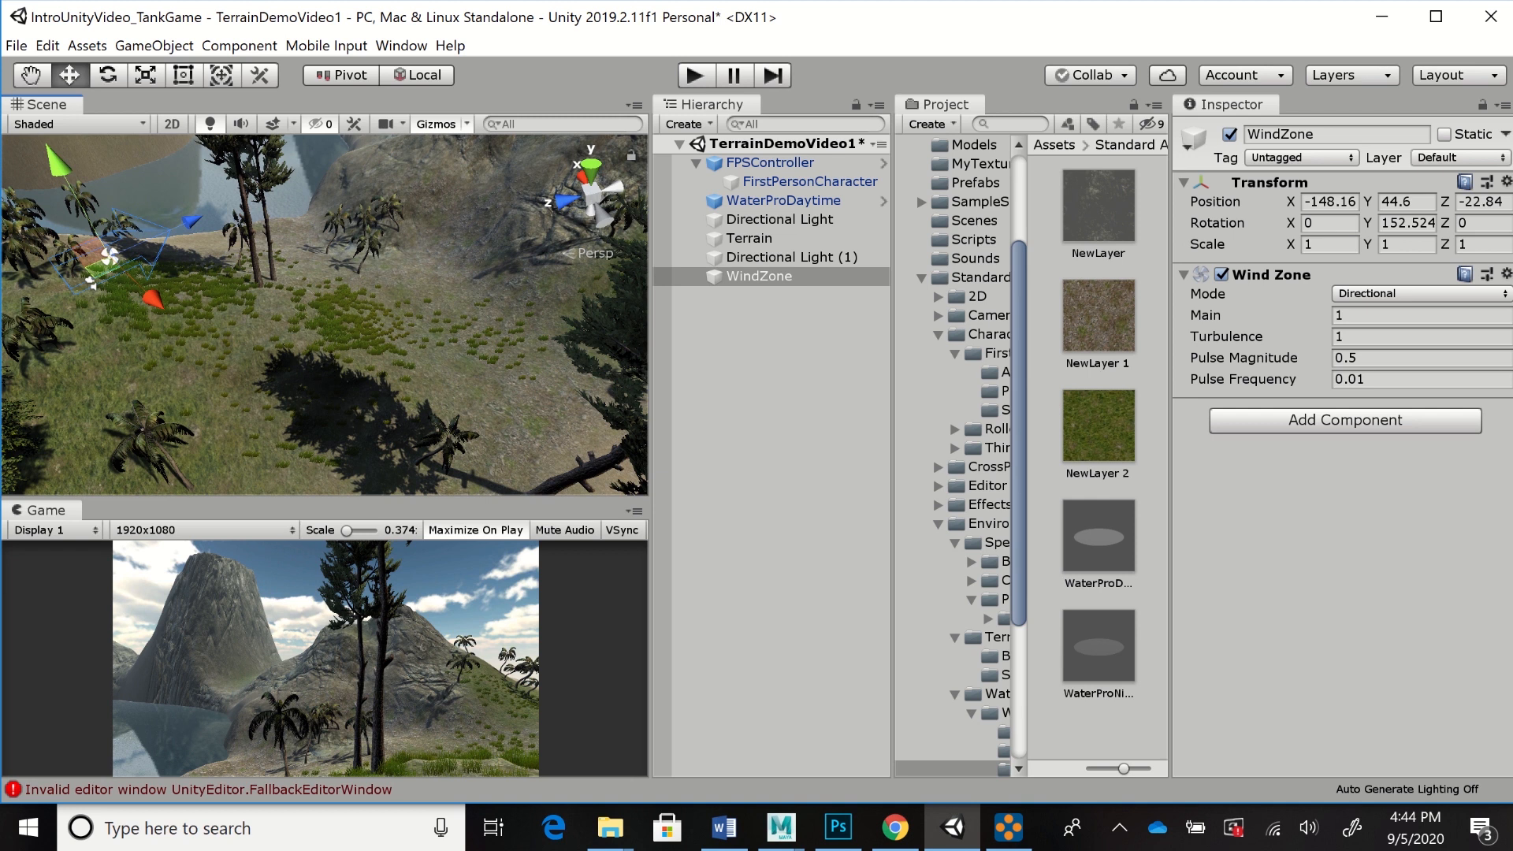
Run the scene to check how the wind moves the trees, and stop the run
key("ctrl+p")
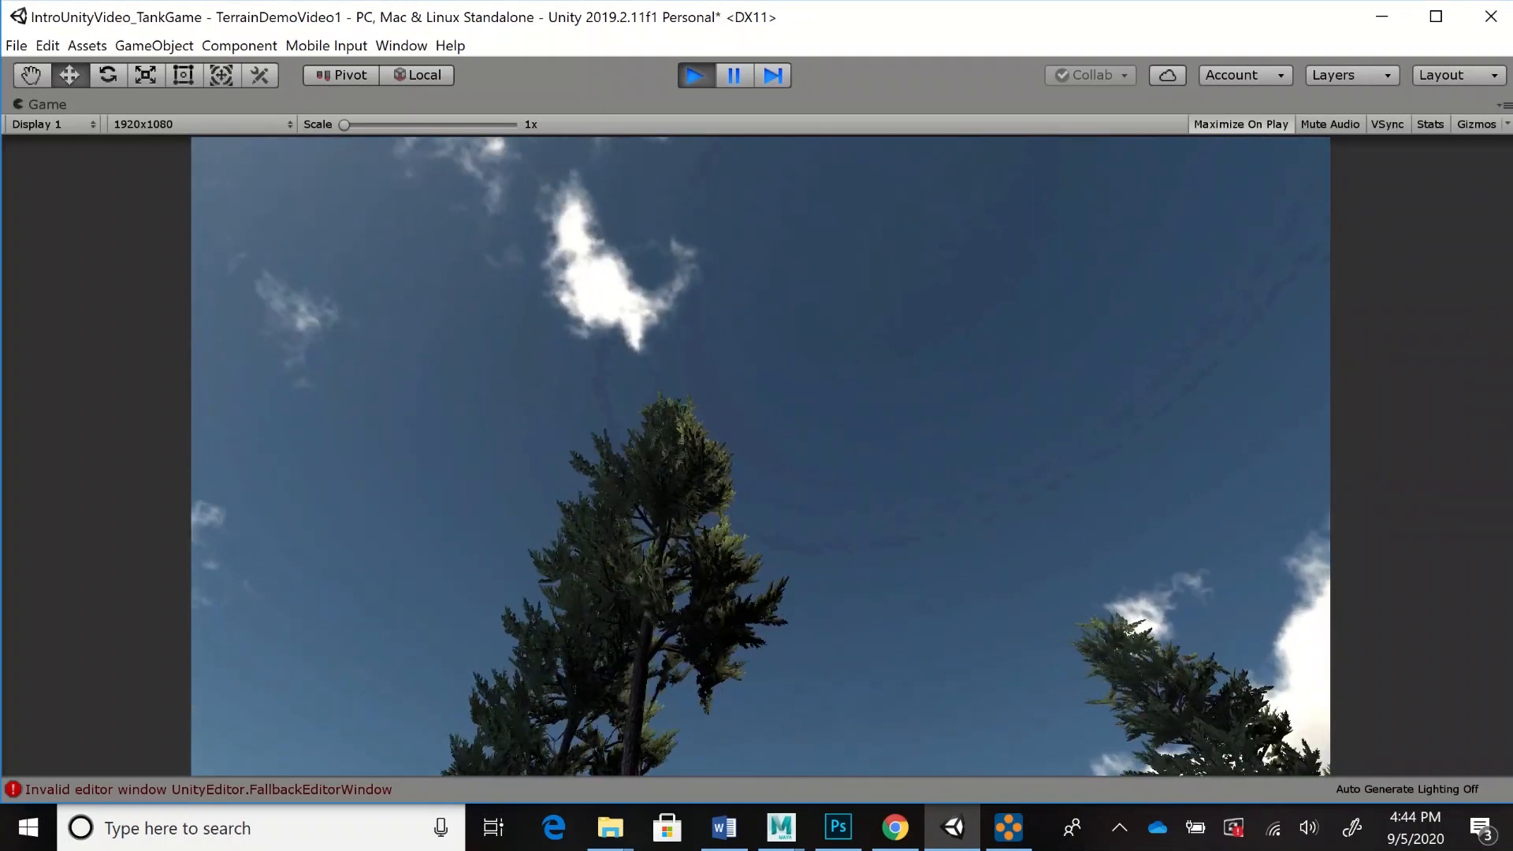
key("ctrl+p")
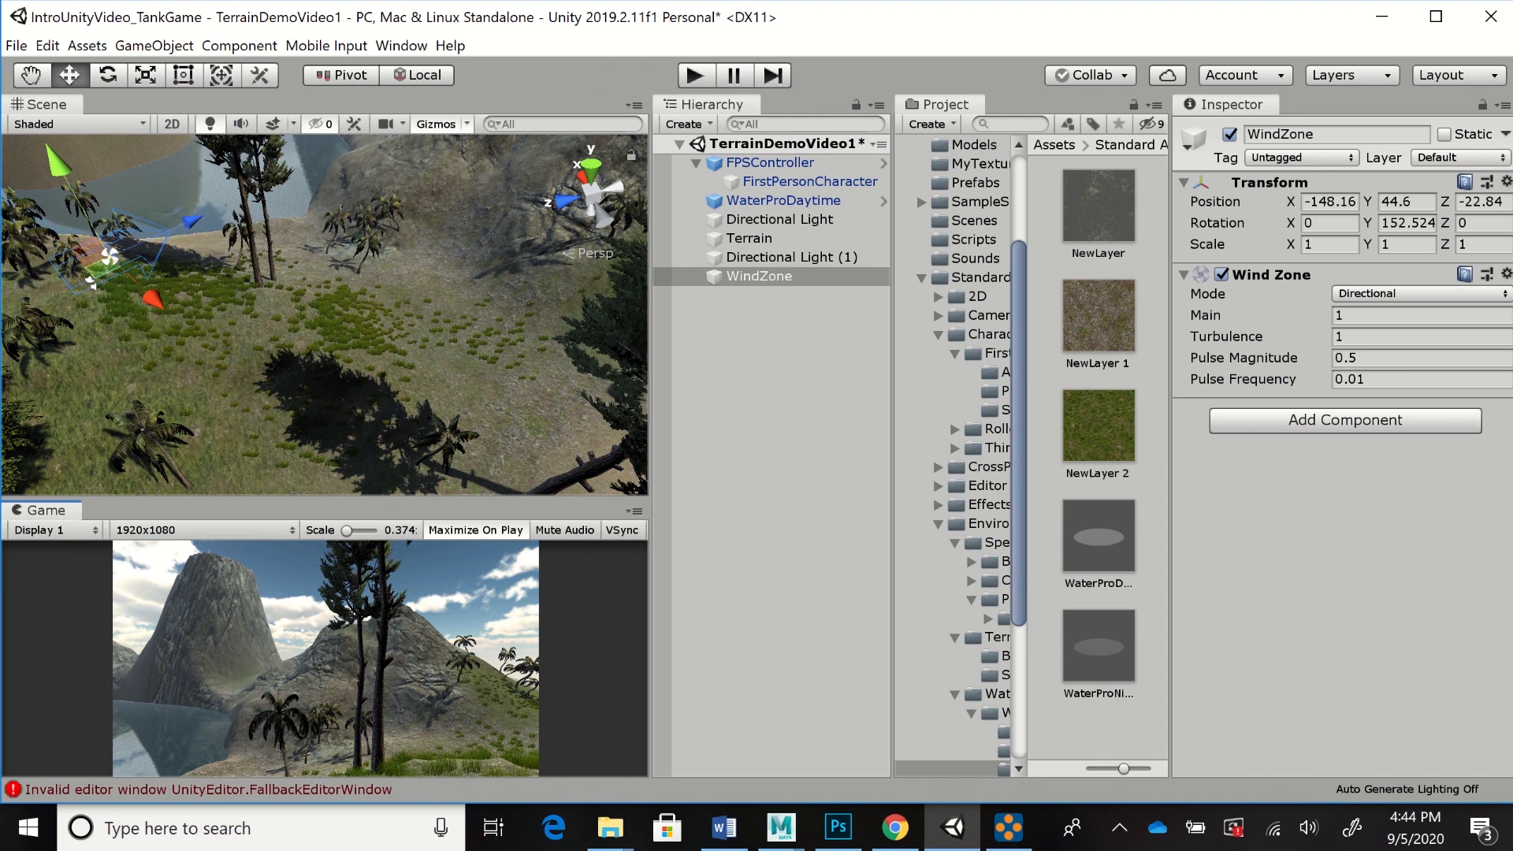
Set the WindZone's Pulse Magnitude to 0.1 and Turbulence to 0.5, and test the wind in a short run of the scene
left_click(1420, 316)
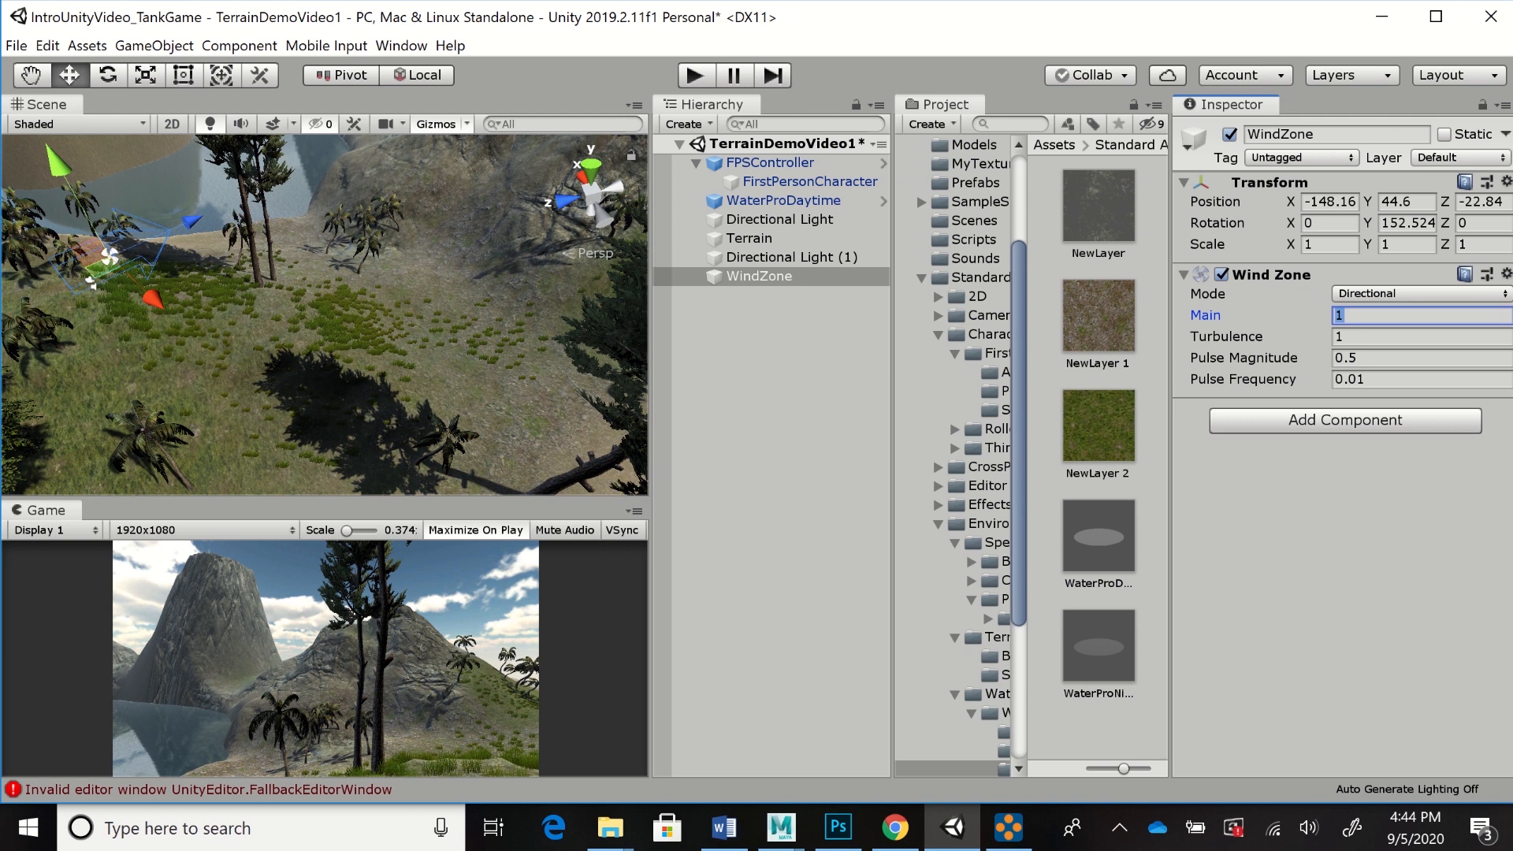
left_click(1420, 294)
left_click(1396, 318)
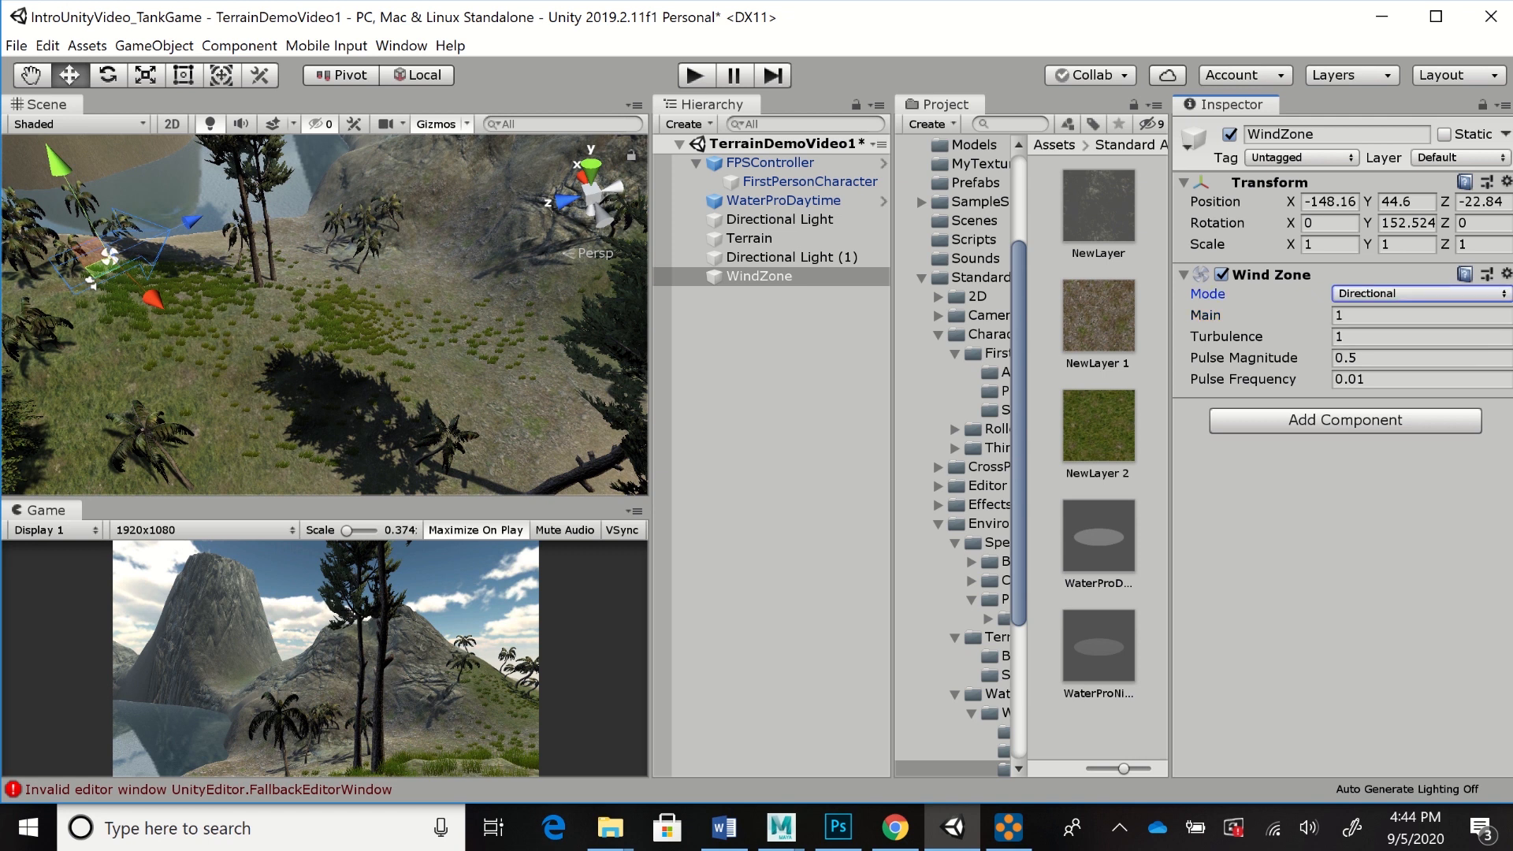
left_click(1395, 317)
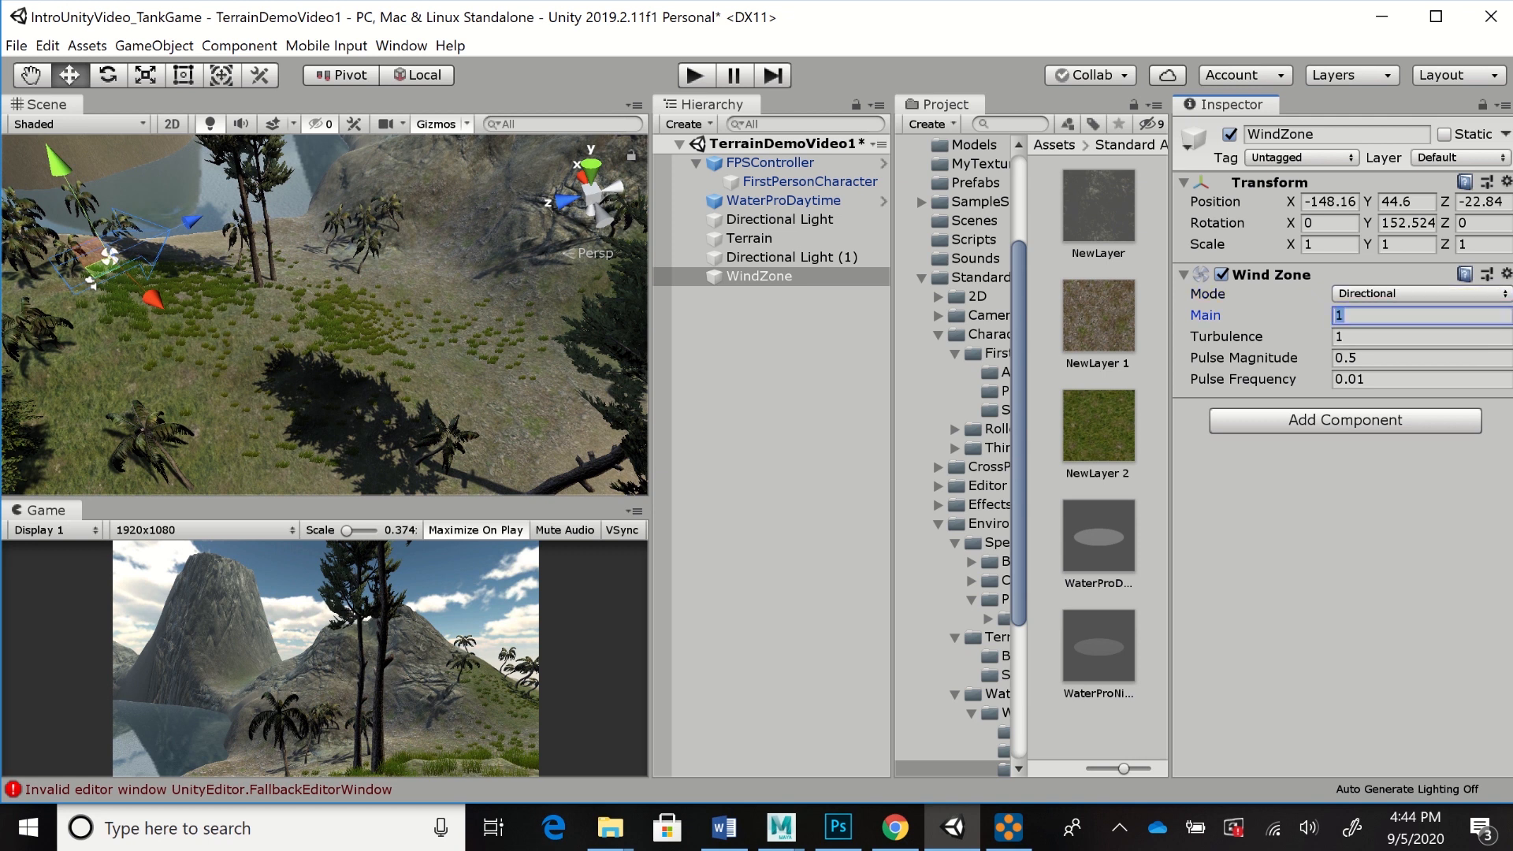
left_click_drag(1368, 359, 1349, 359)
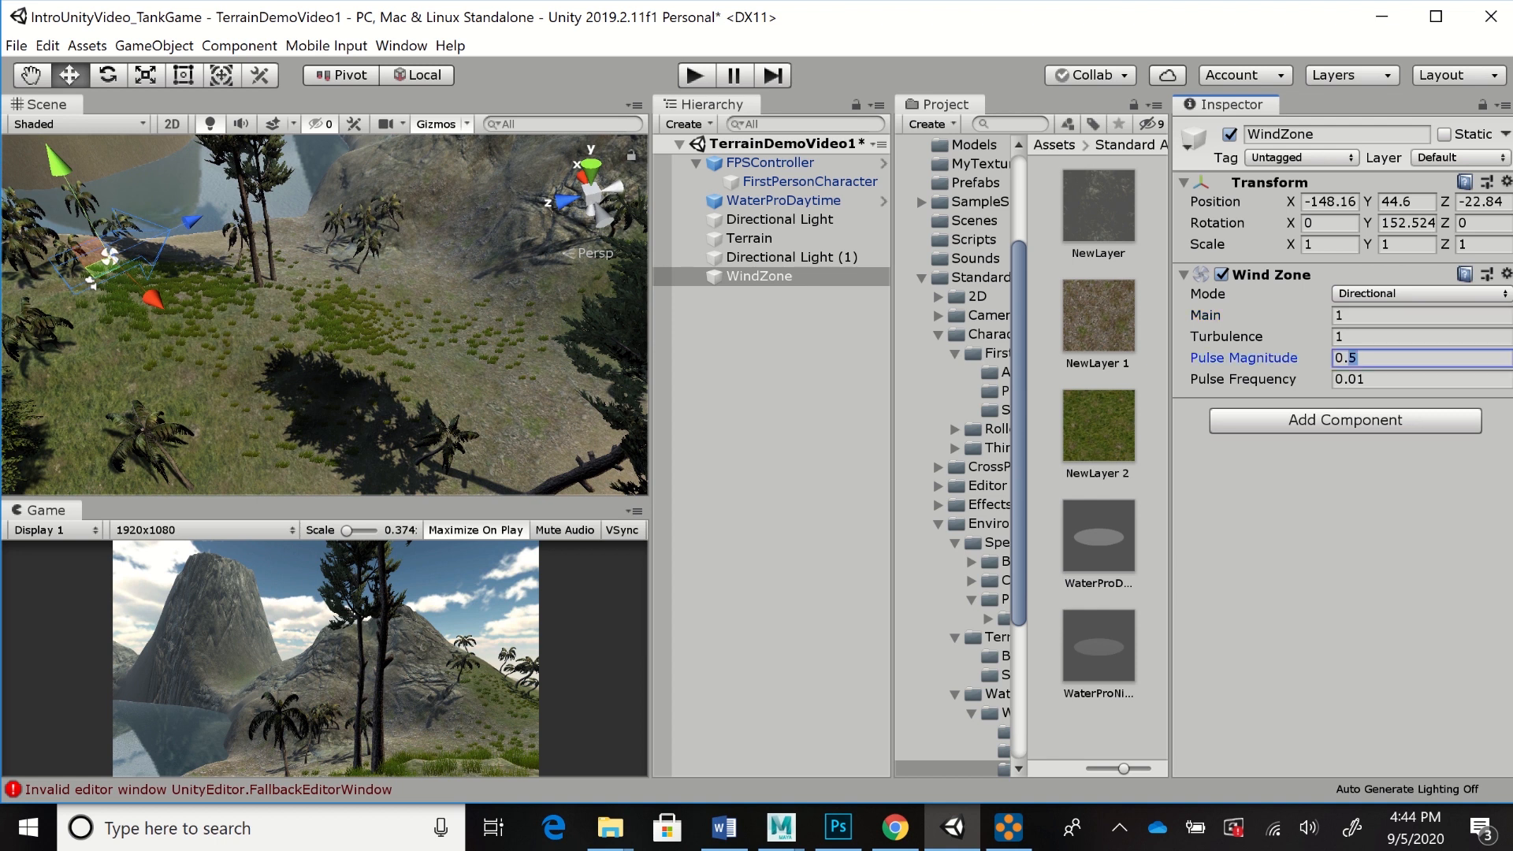
type("1")
left_click(1349, 337)
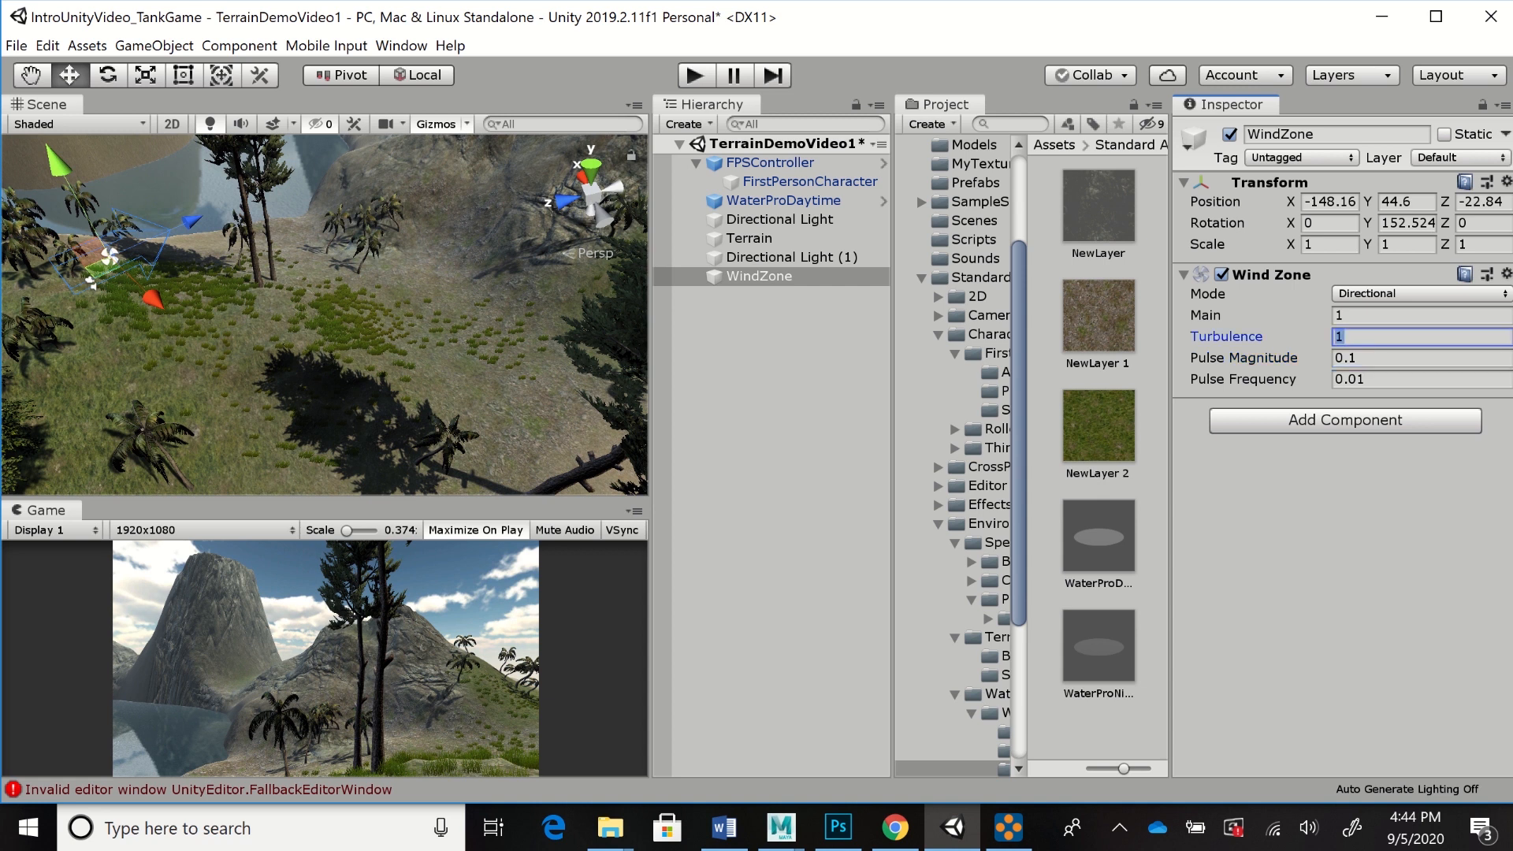
type("0.5")
key("ctrl+p")
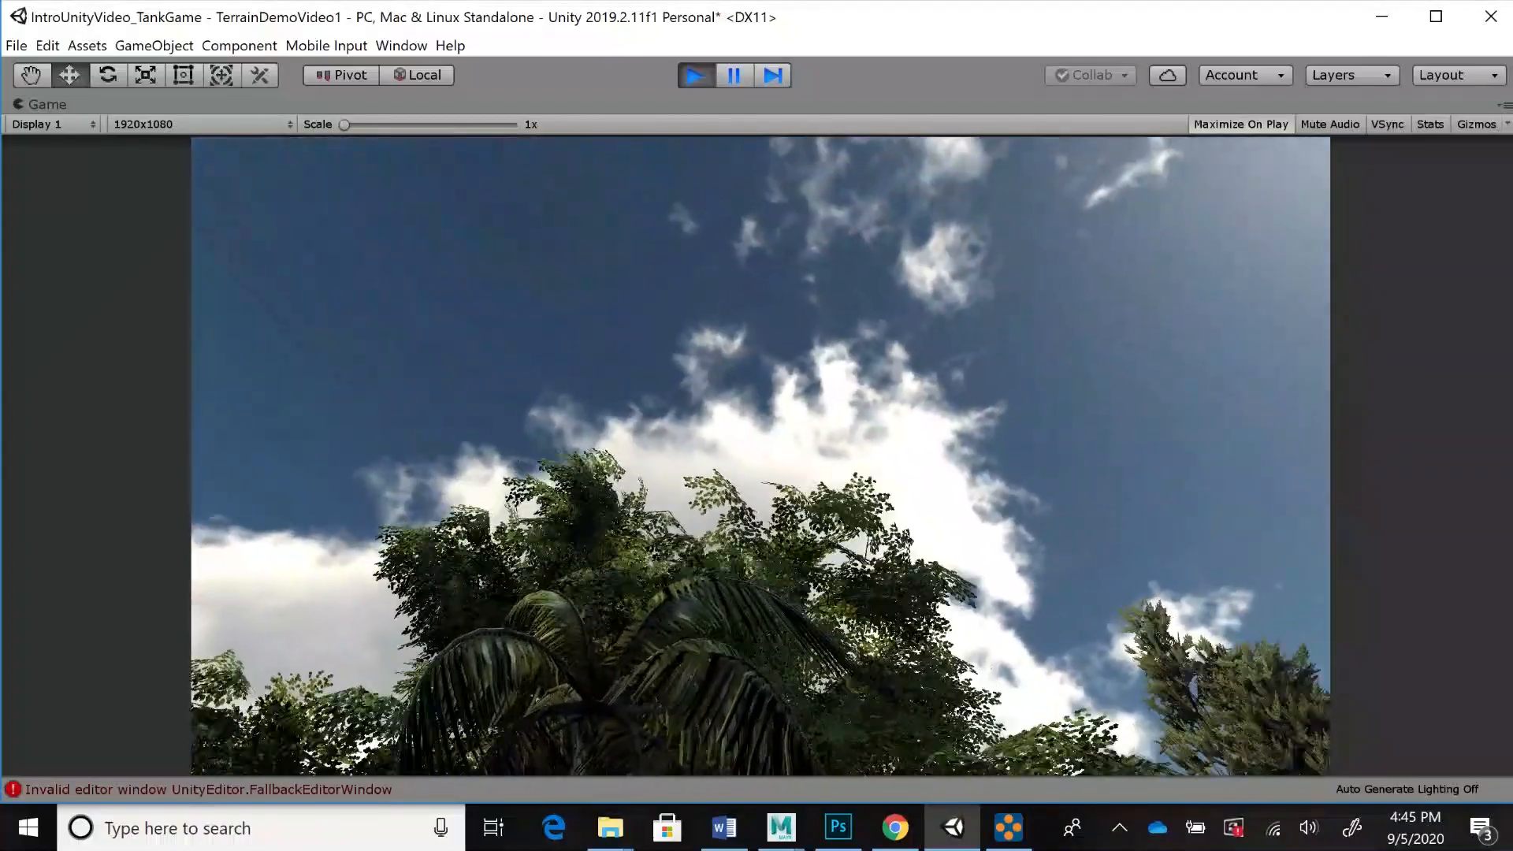
key("ctrl+p")
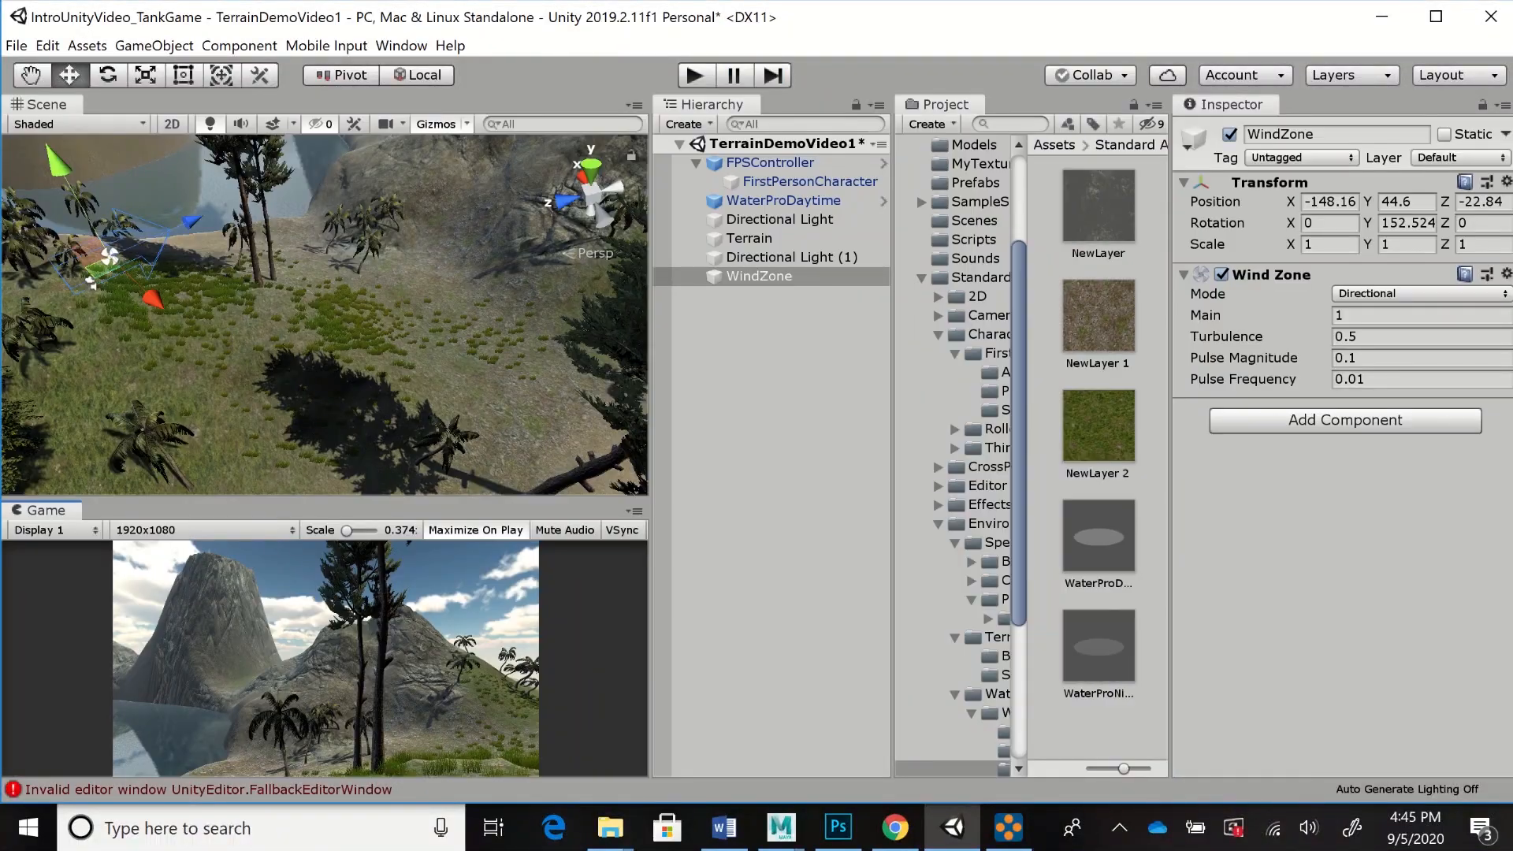
Set the WindZone's Main to 0.5, Turbulence to 0.2 and Pulse Magnitude to 0.01, and test the wind in a run of the scene
left_click(1411, 315)
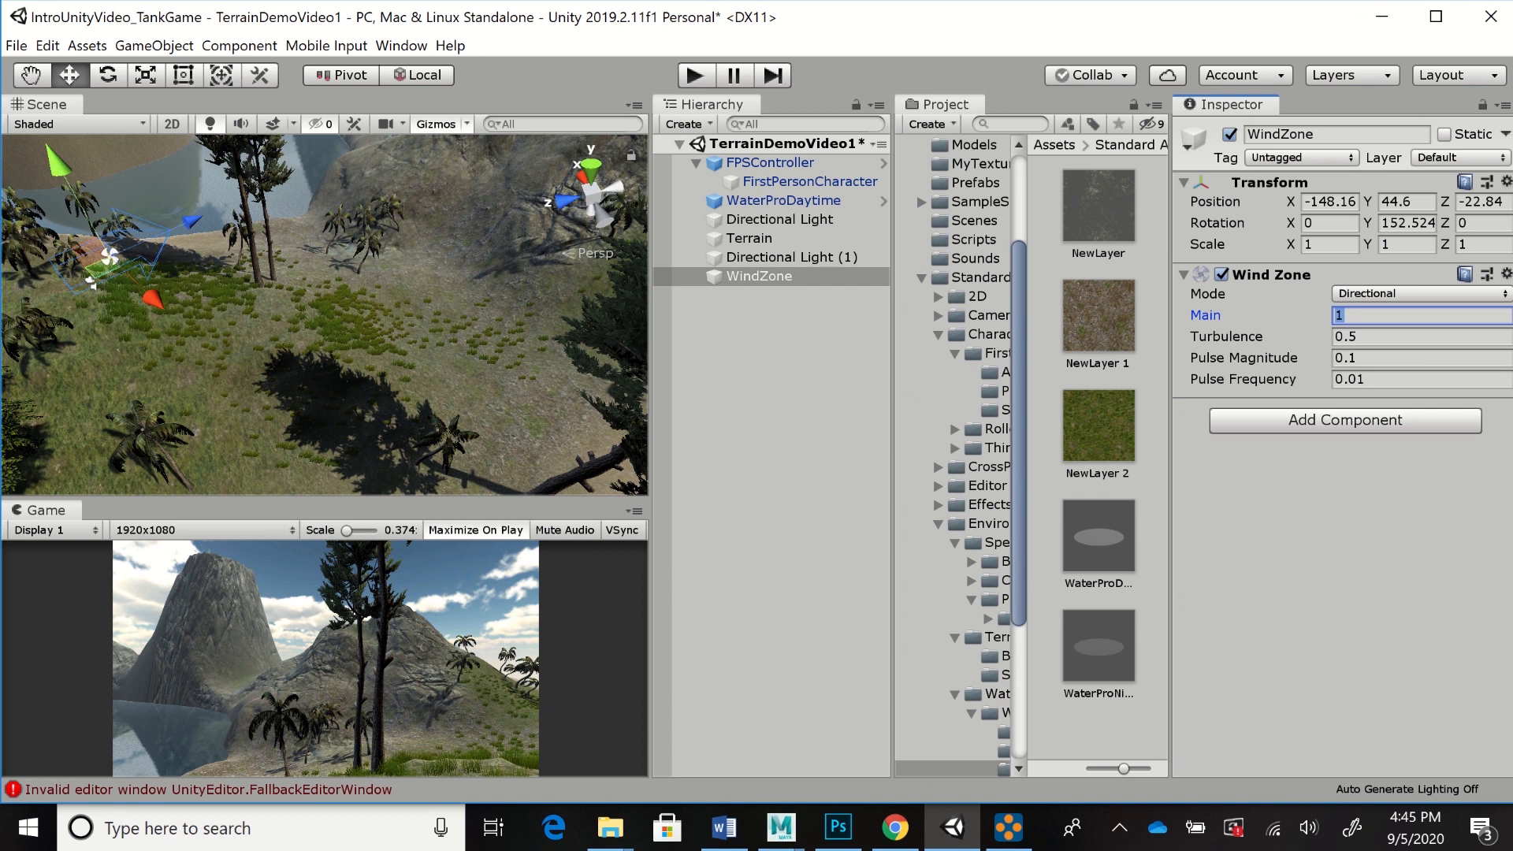
type(".5")
key("Return")
left_click_drag(1362, 336, 1348, 337)
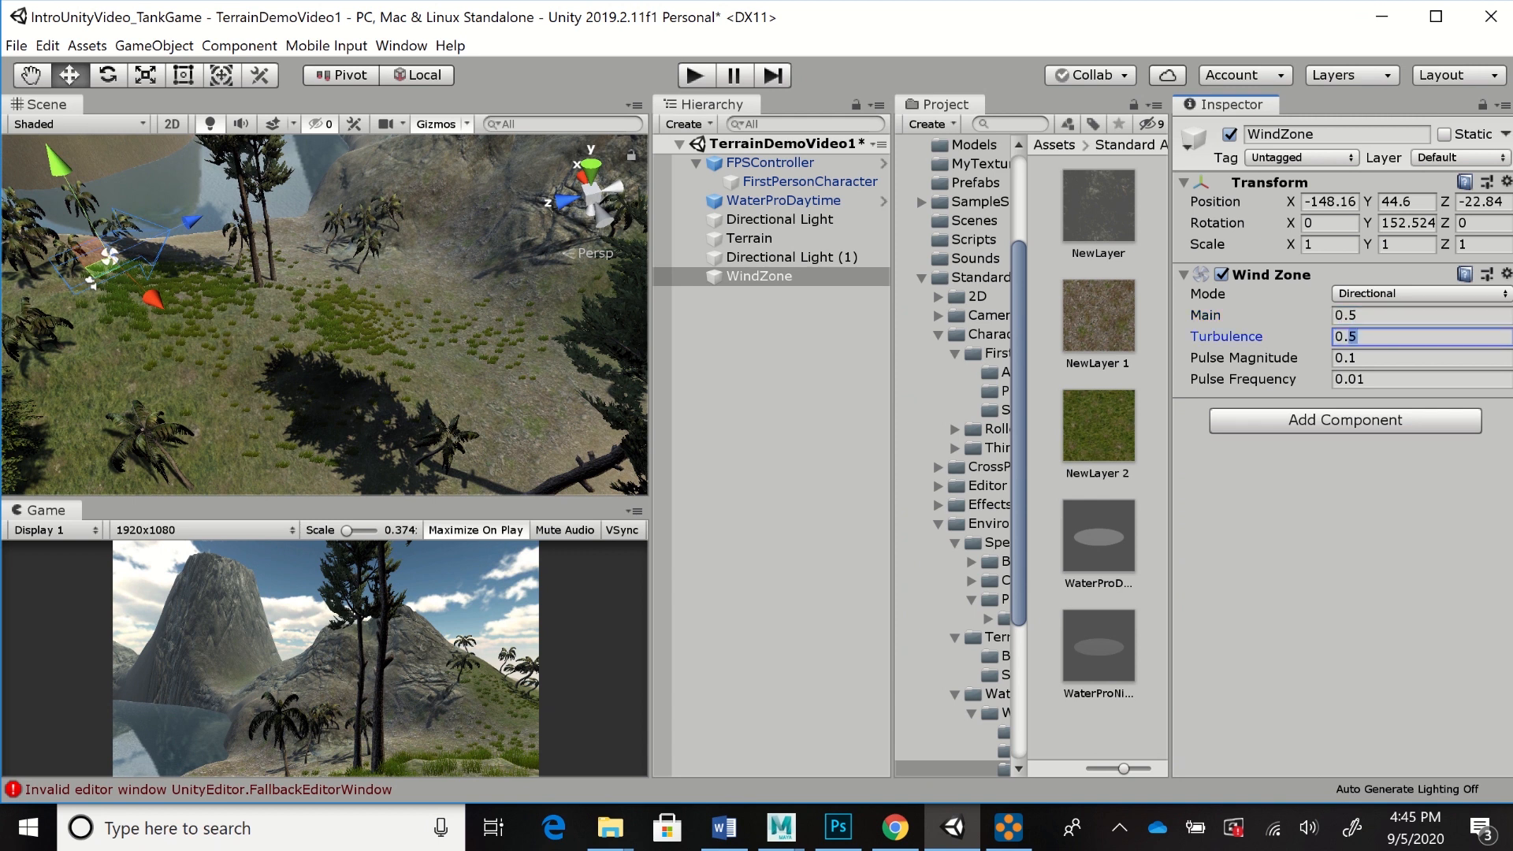
type("2")
left_click(1358, 358)
left_click(1350, 358)
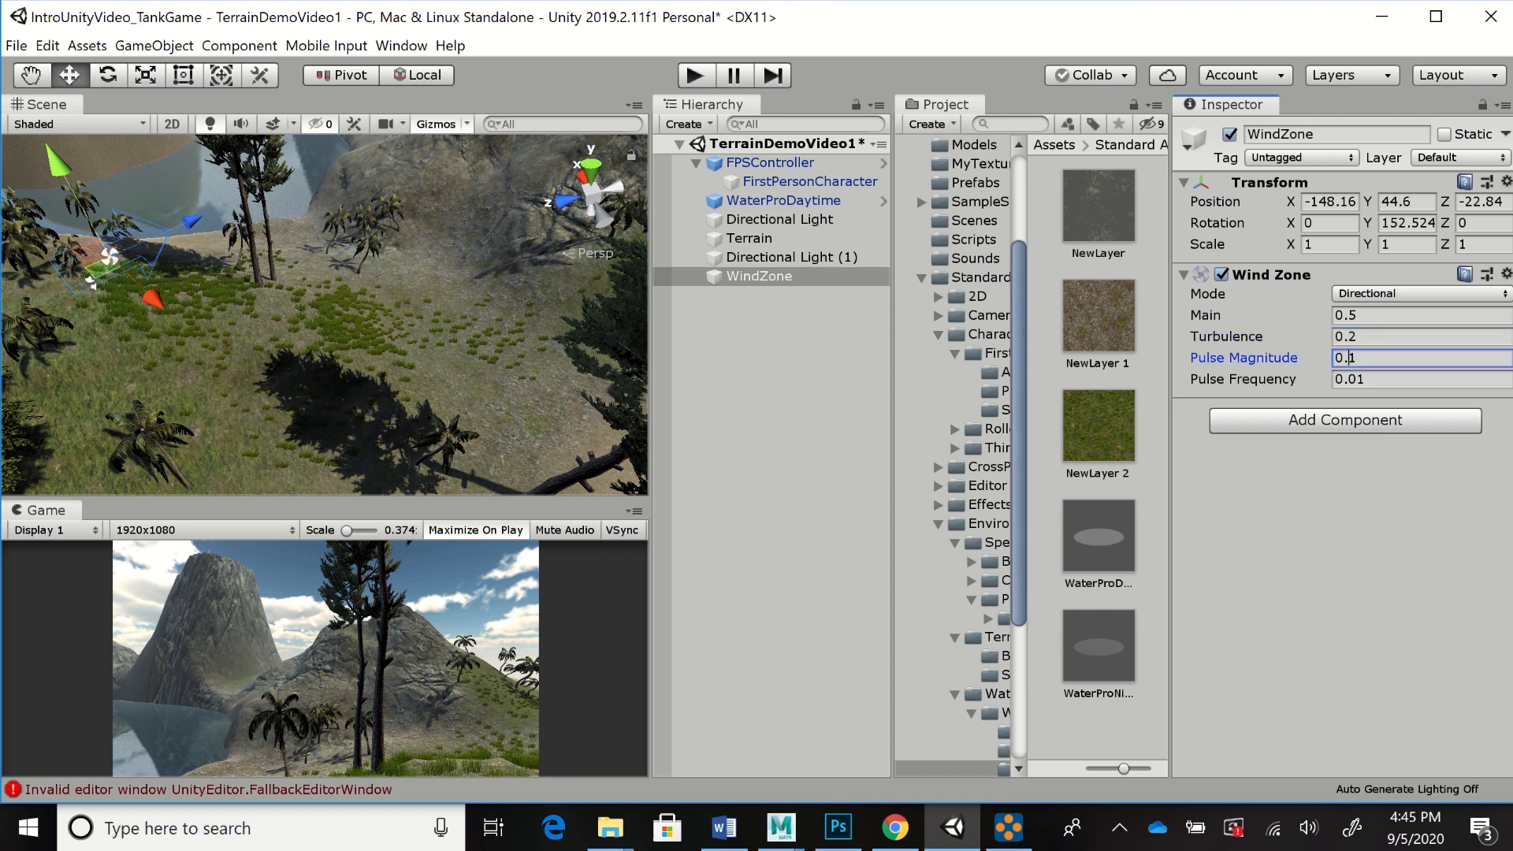
type("0")
key("ctrl+p")
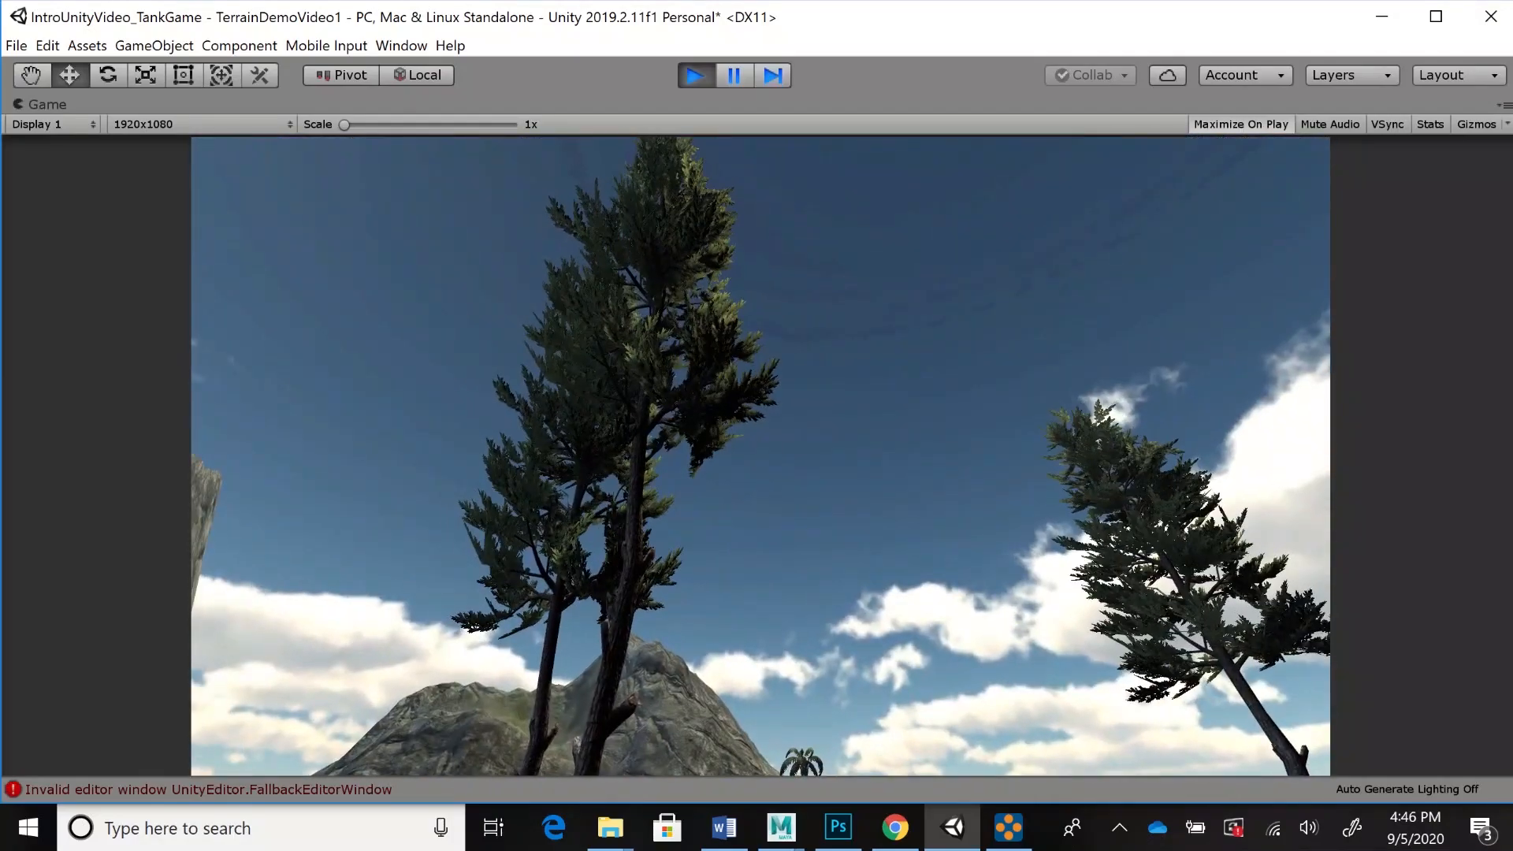
key("ctrl+p")
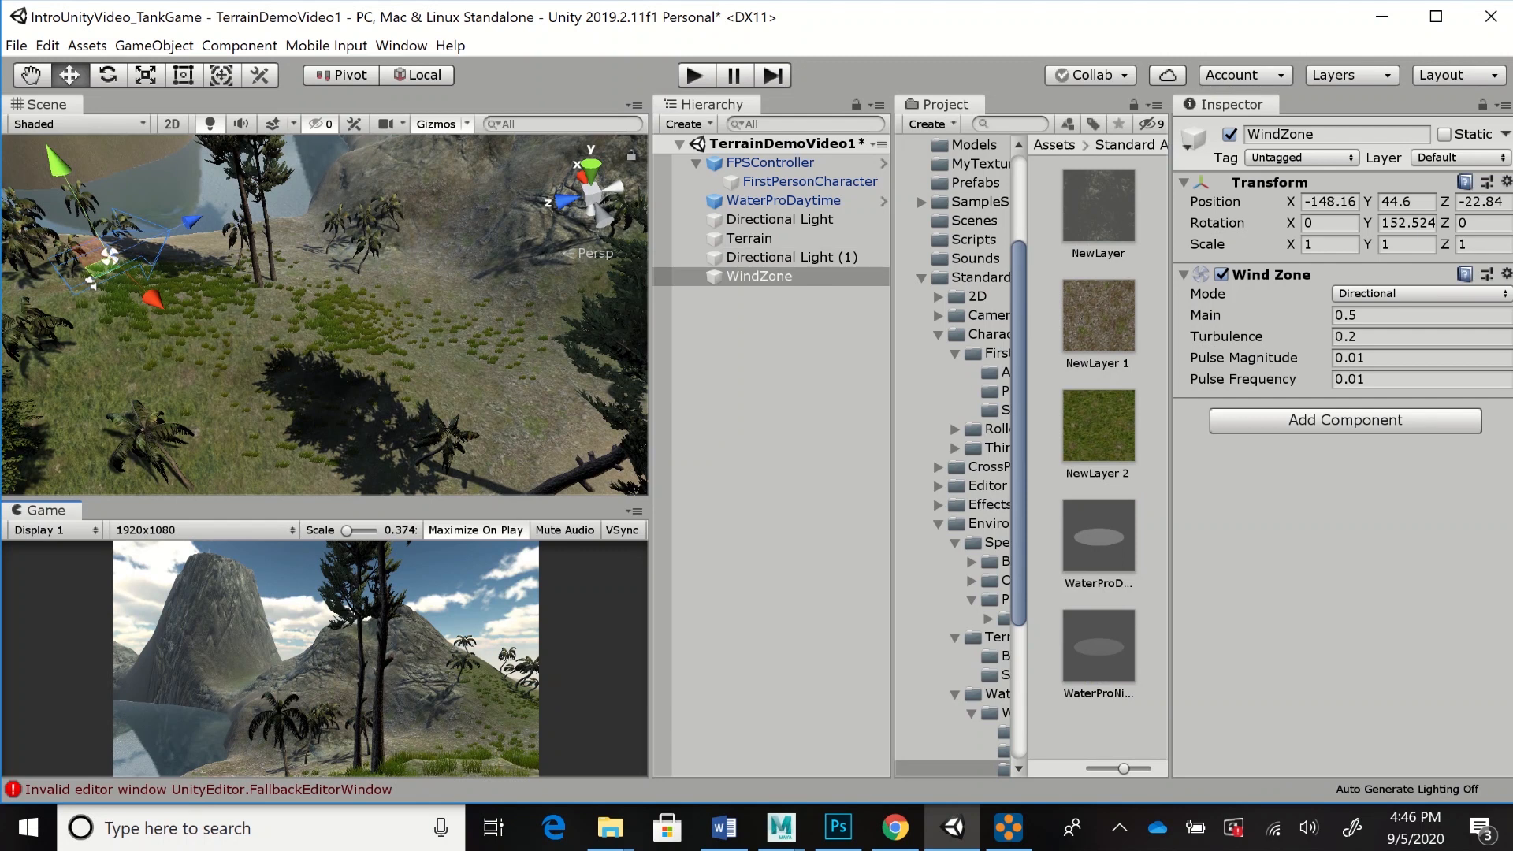
Select the Terrain and look through its Terrain Collider and Audio Source properties
left_click(749, 239)
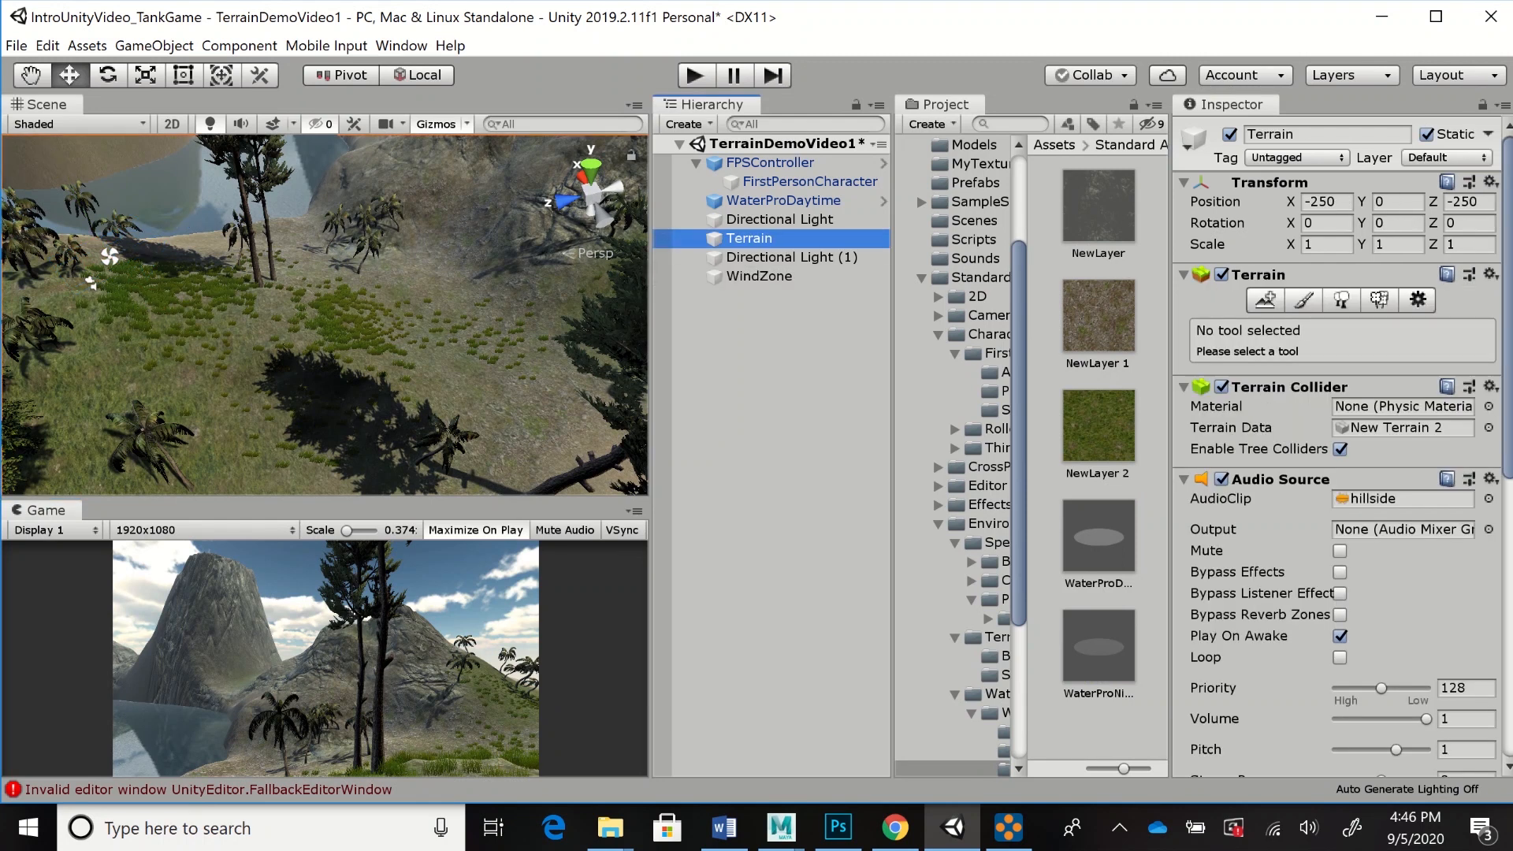
scroll(1340, 446, "down", 10)
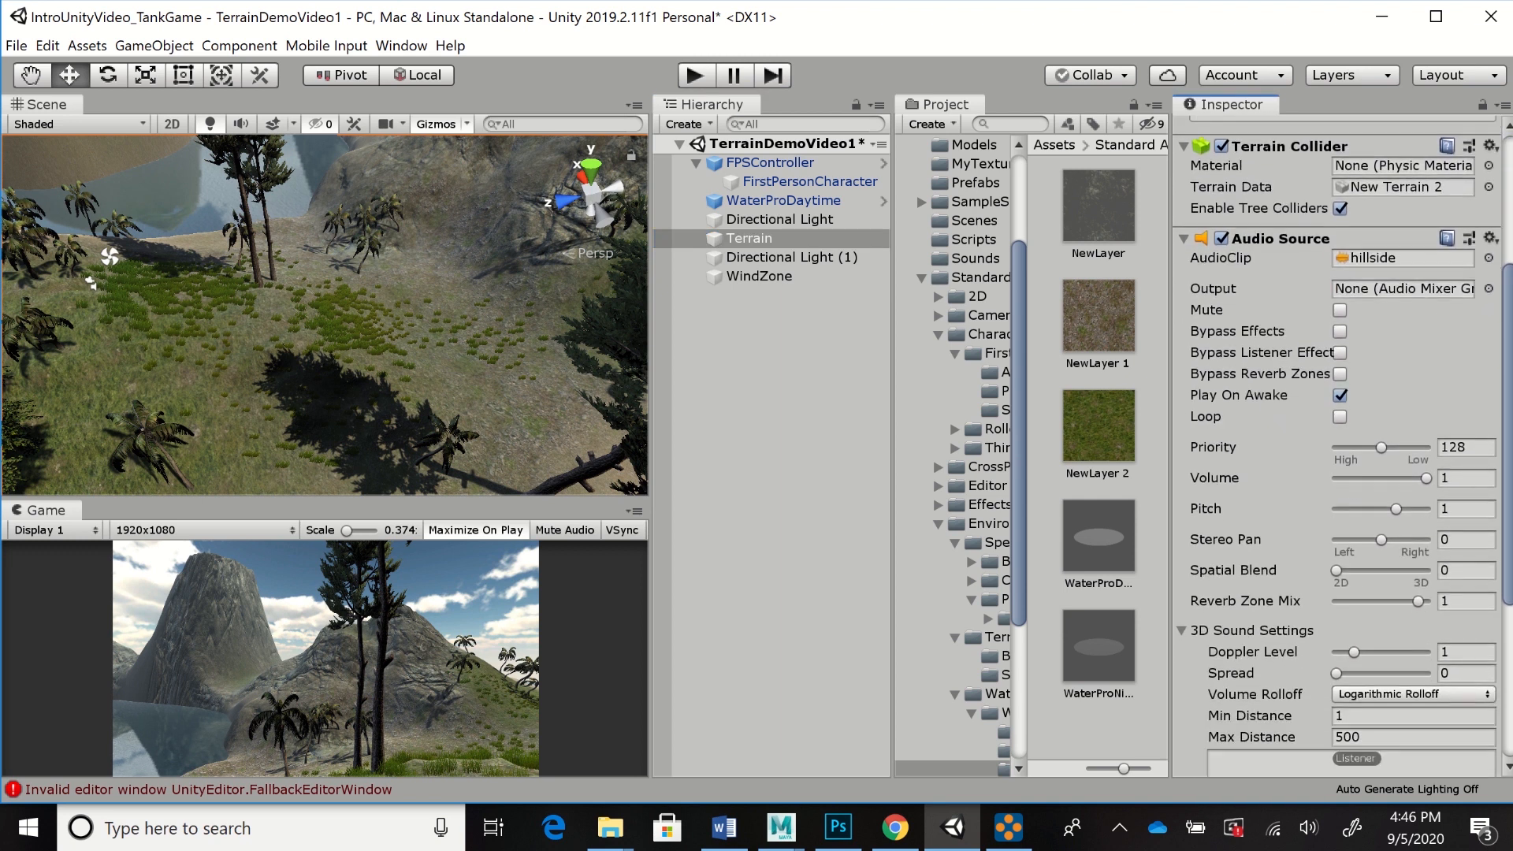
scroll(1339, 445, "up", 5)
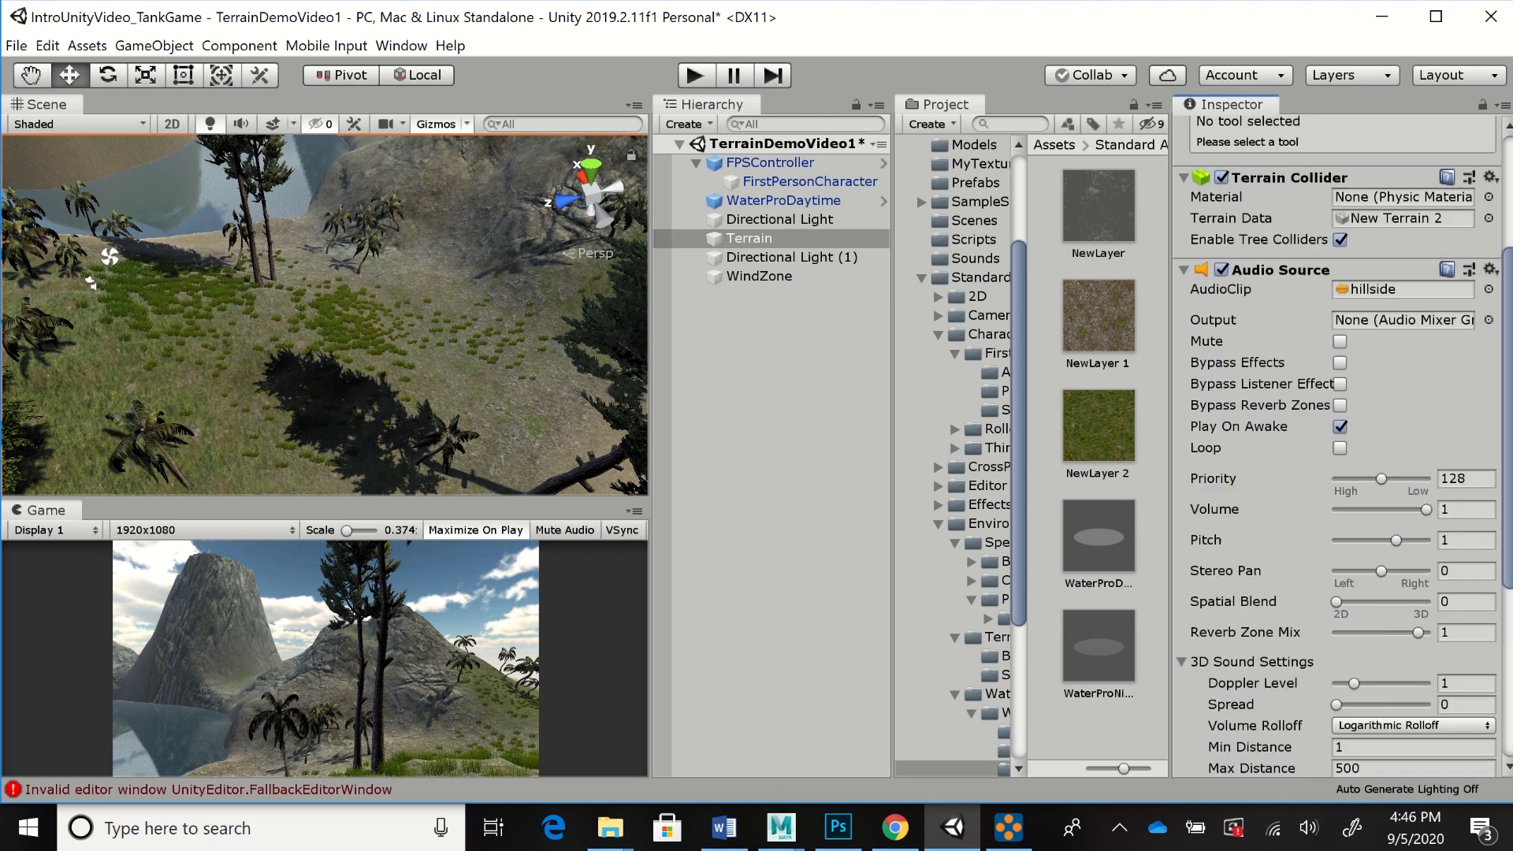
scroll(1339, 445, "down", 1)
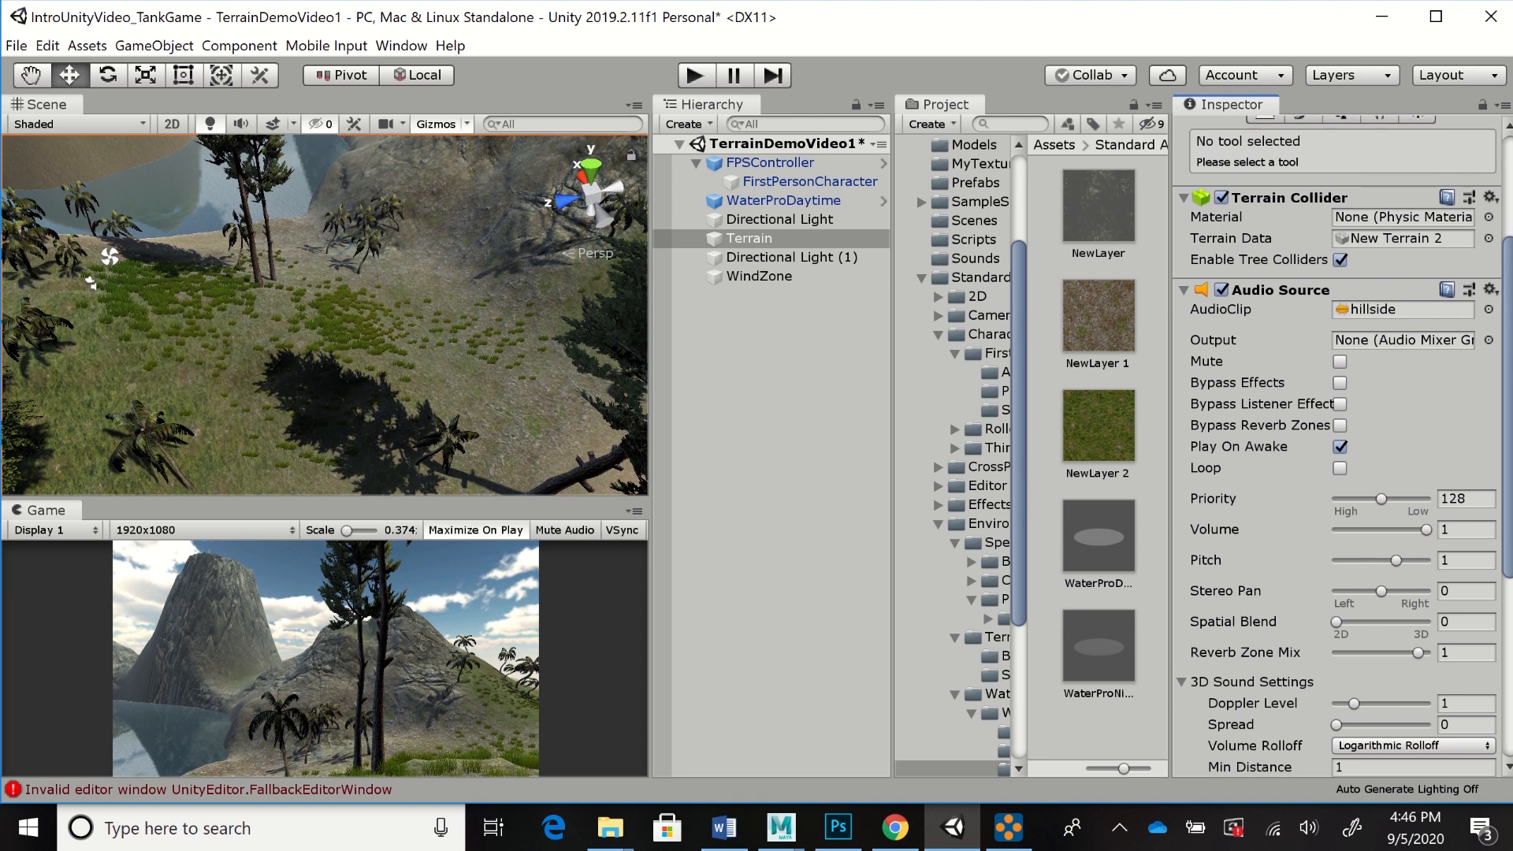
scroll(1339, 445, "down", 1)
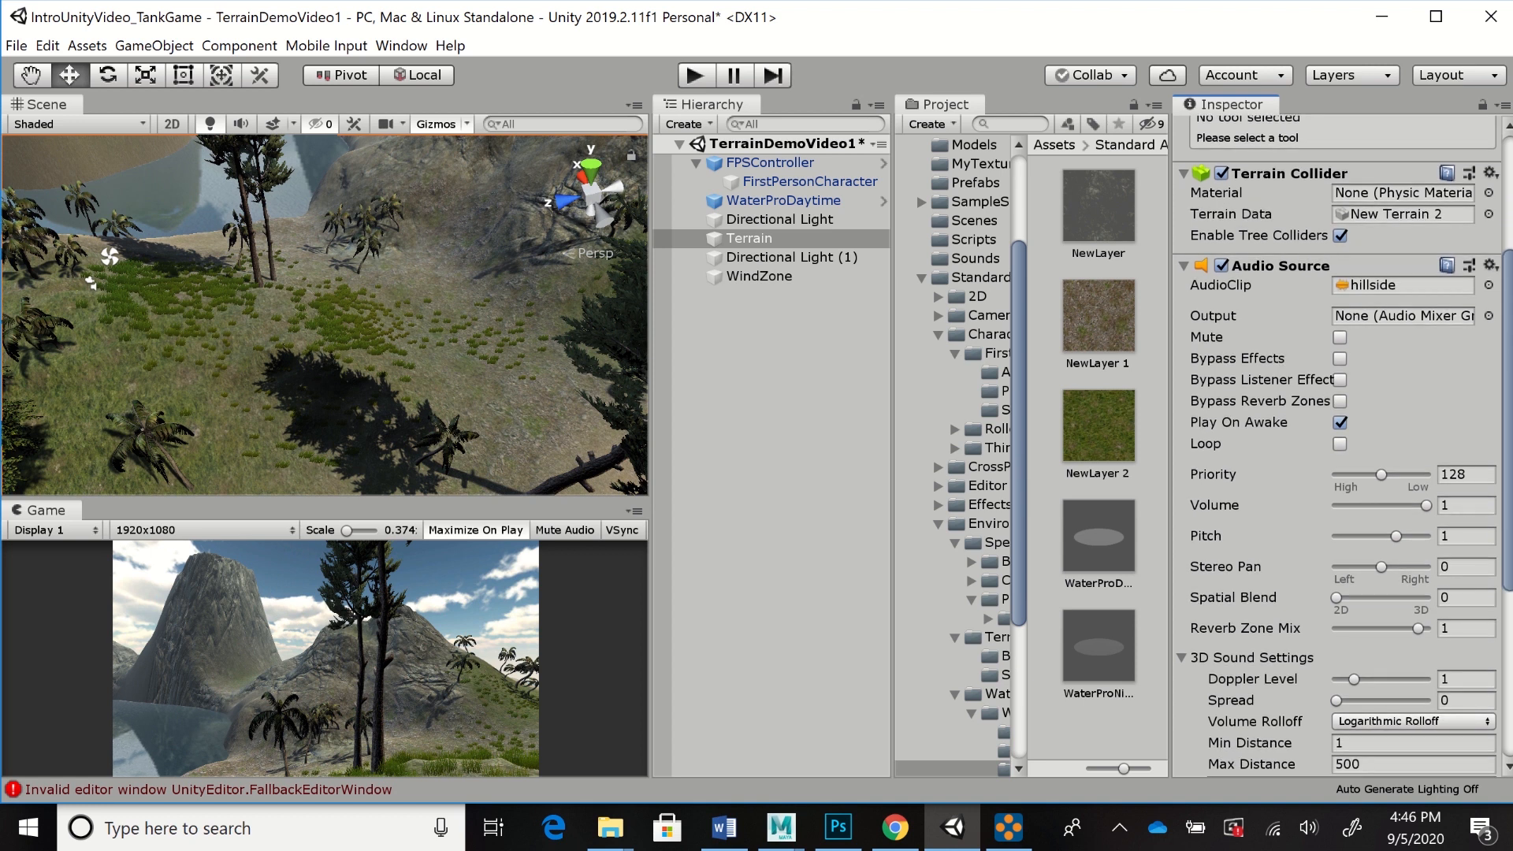
scroll(1339, 446, "up", 8)
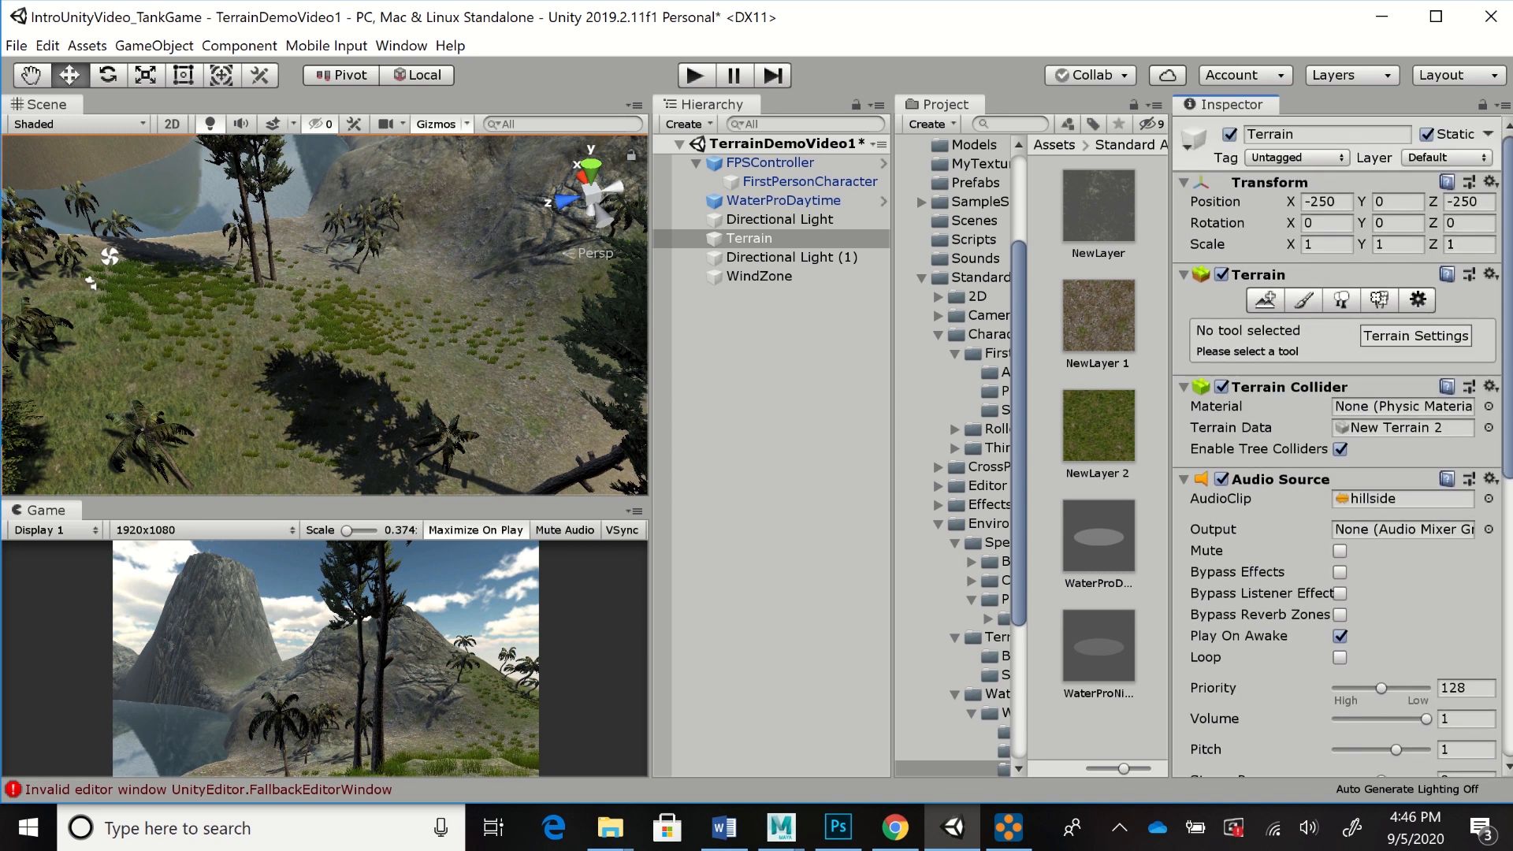
Open the Terrain Settings and set the Bending value of the grass wind settings to about 0.52
left_click(1417, 299)
scroll(1339, 445, "down", 10)
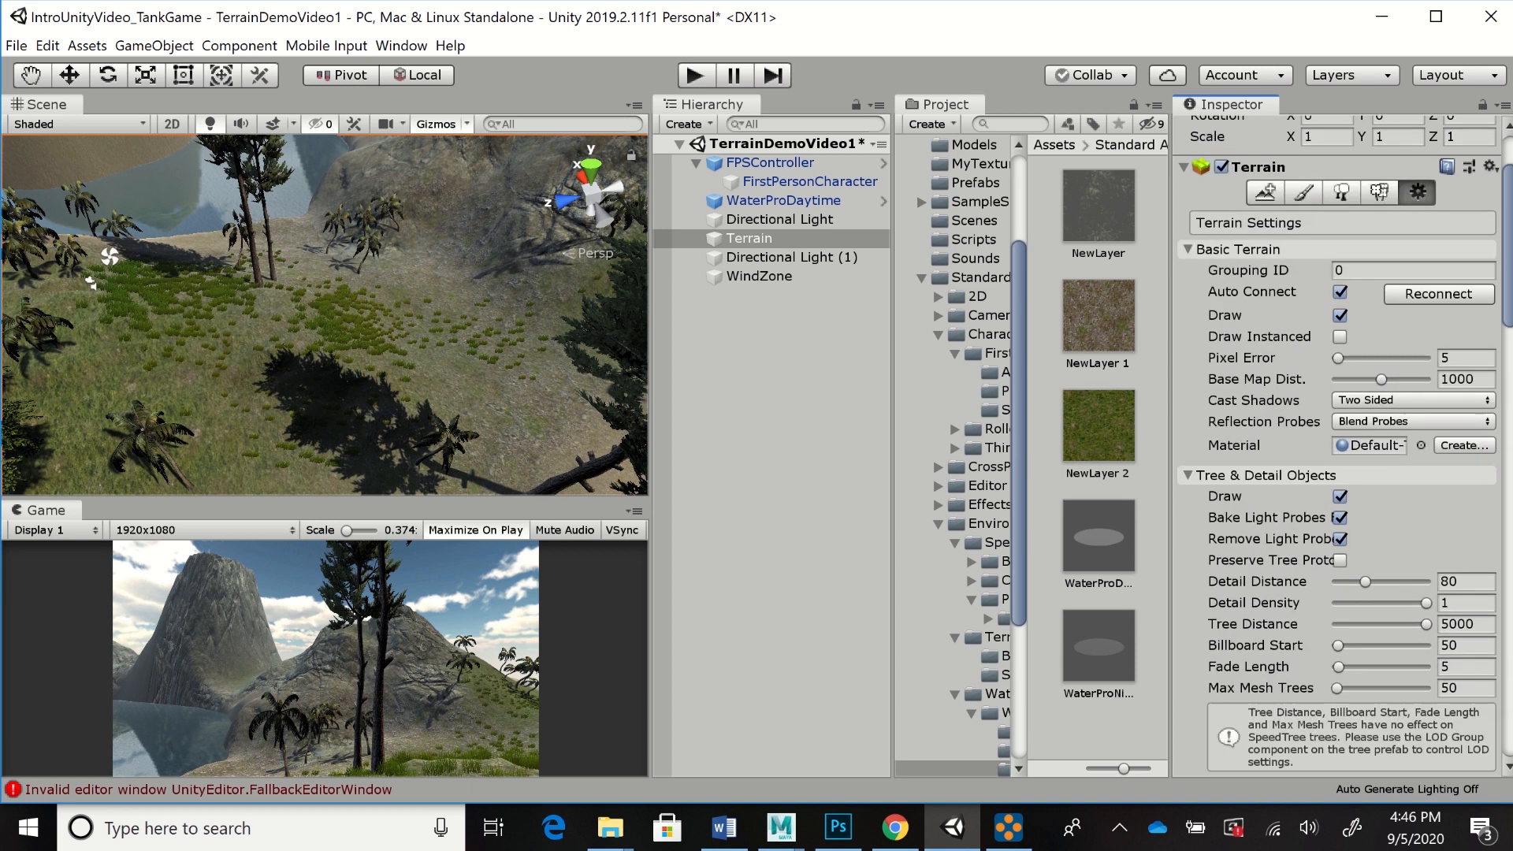
scroll(1339, 445, "down", 5)
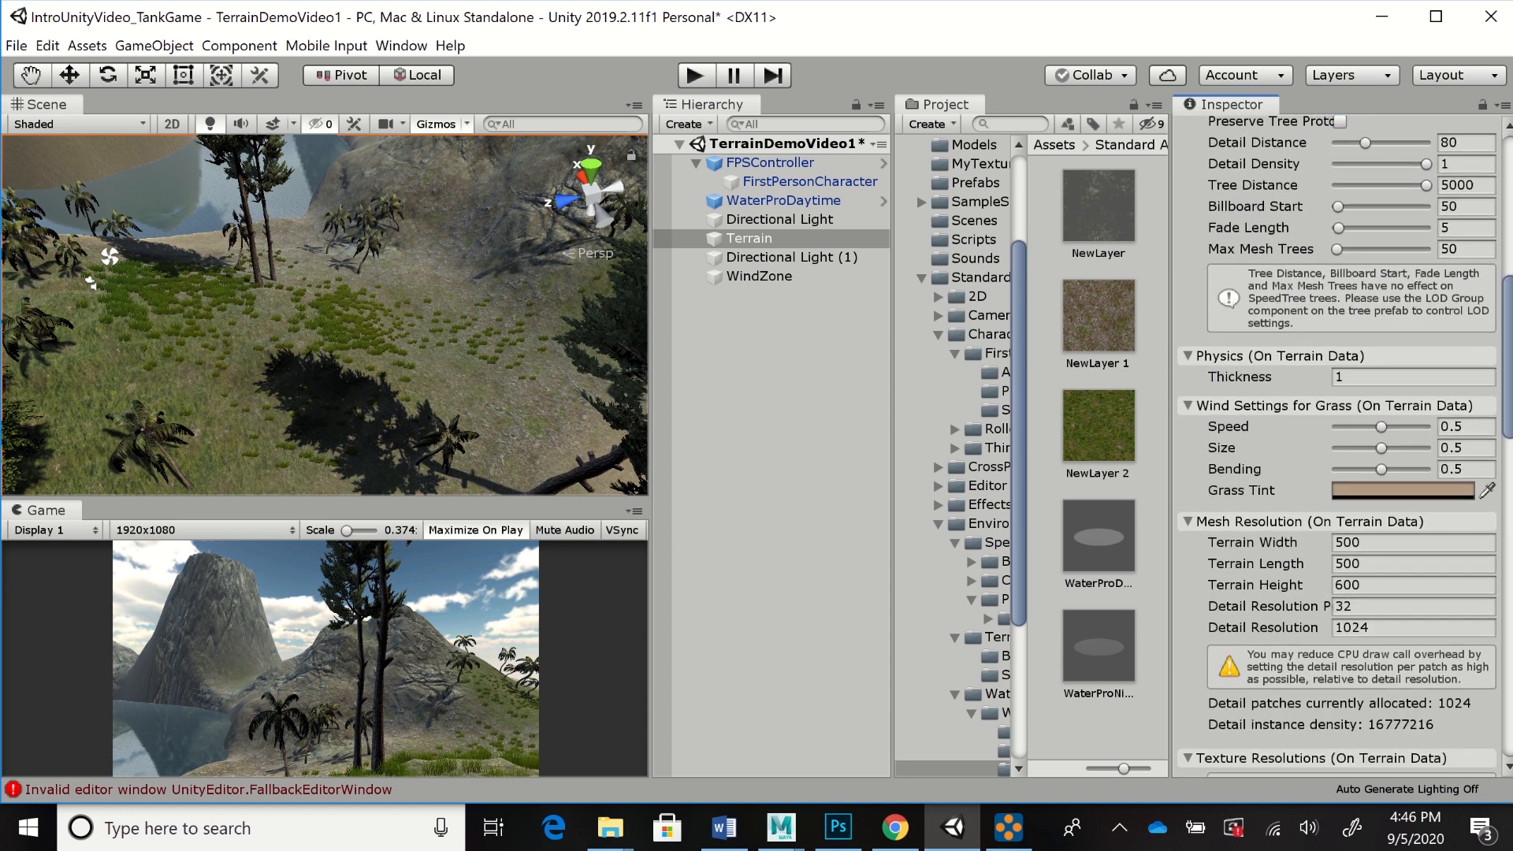
scroll(1340, 445, "down", 1)
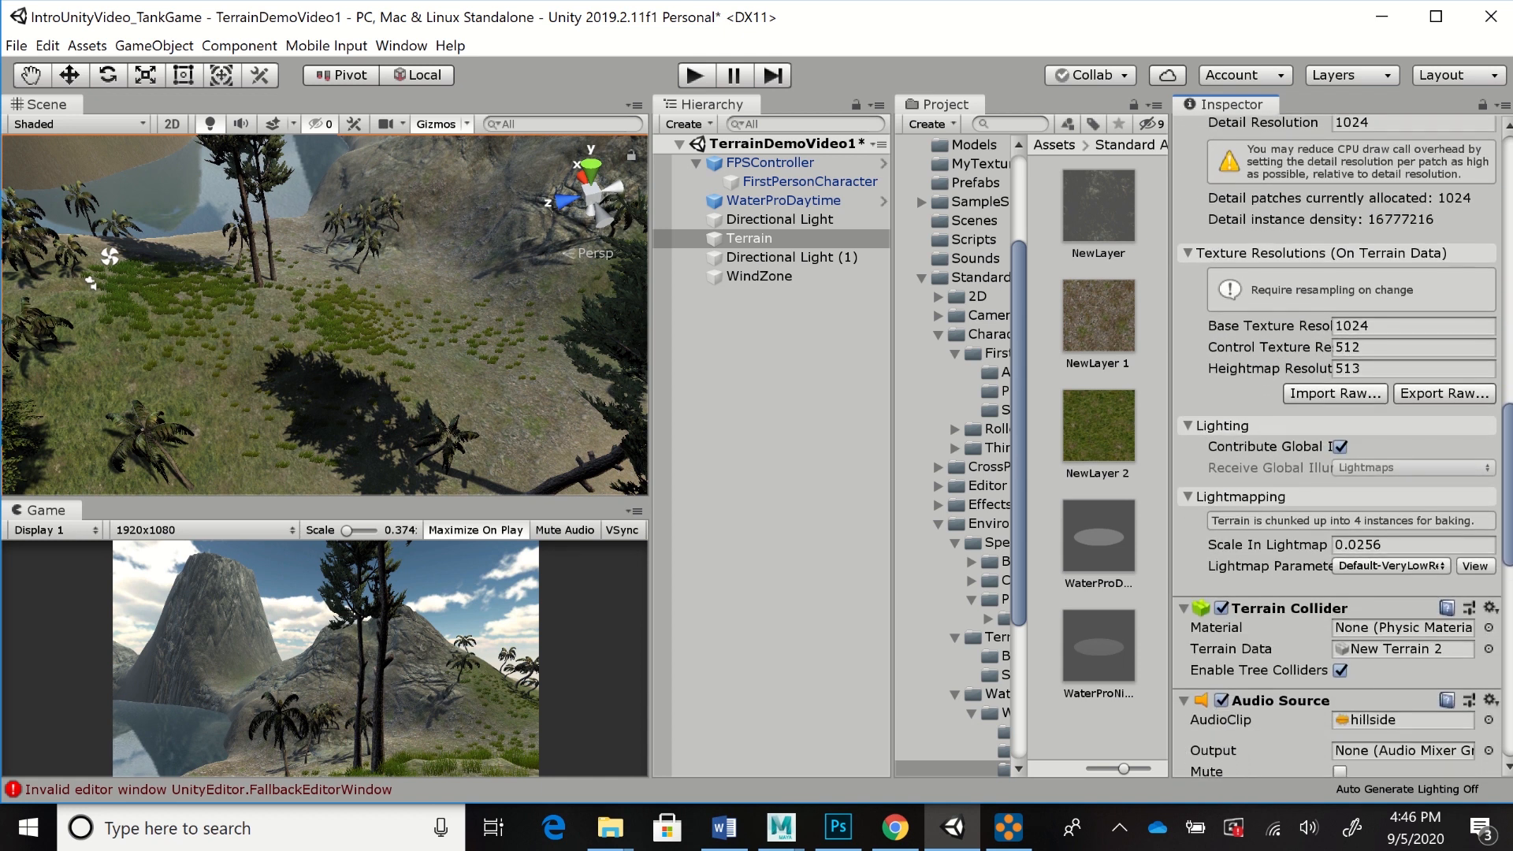
scroll(1340, 441, "down", 5)
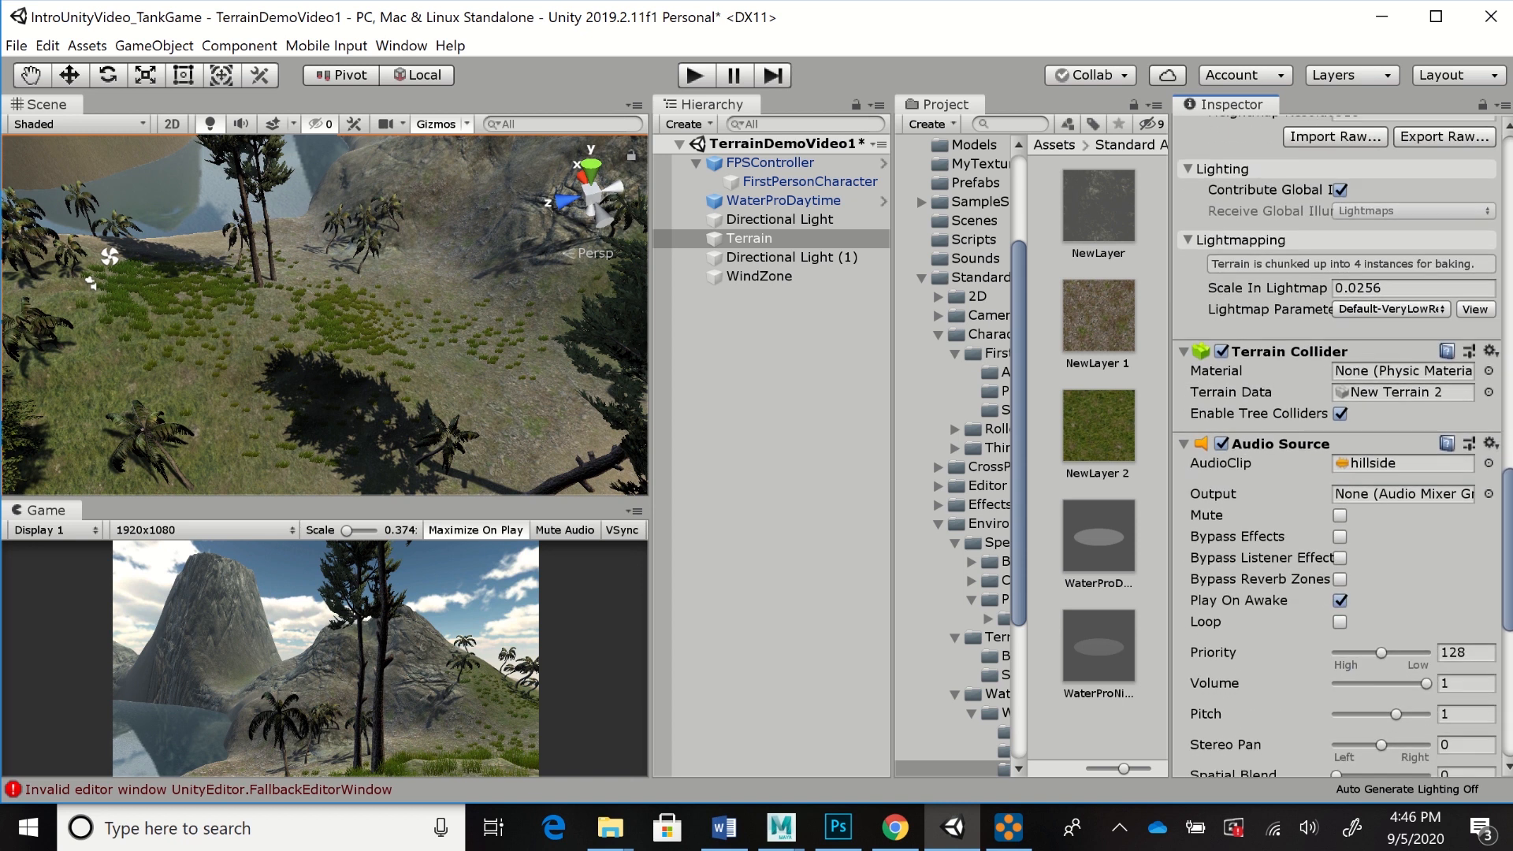
scroll(1339, 441, "down", 3)
scroll(1339, 441, "up", 20)
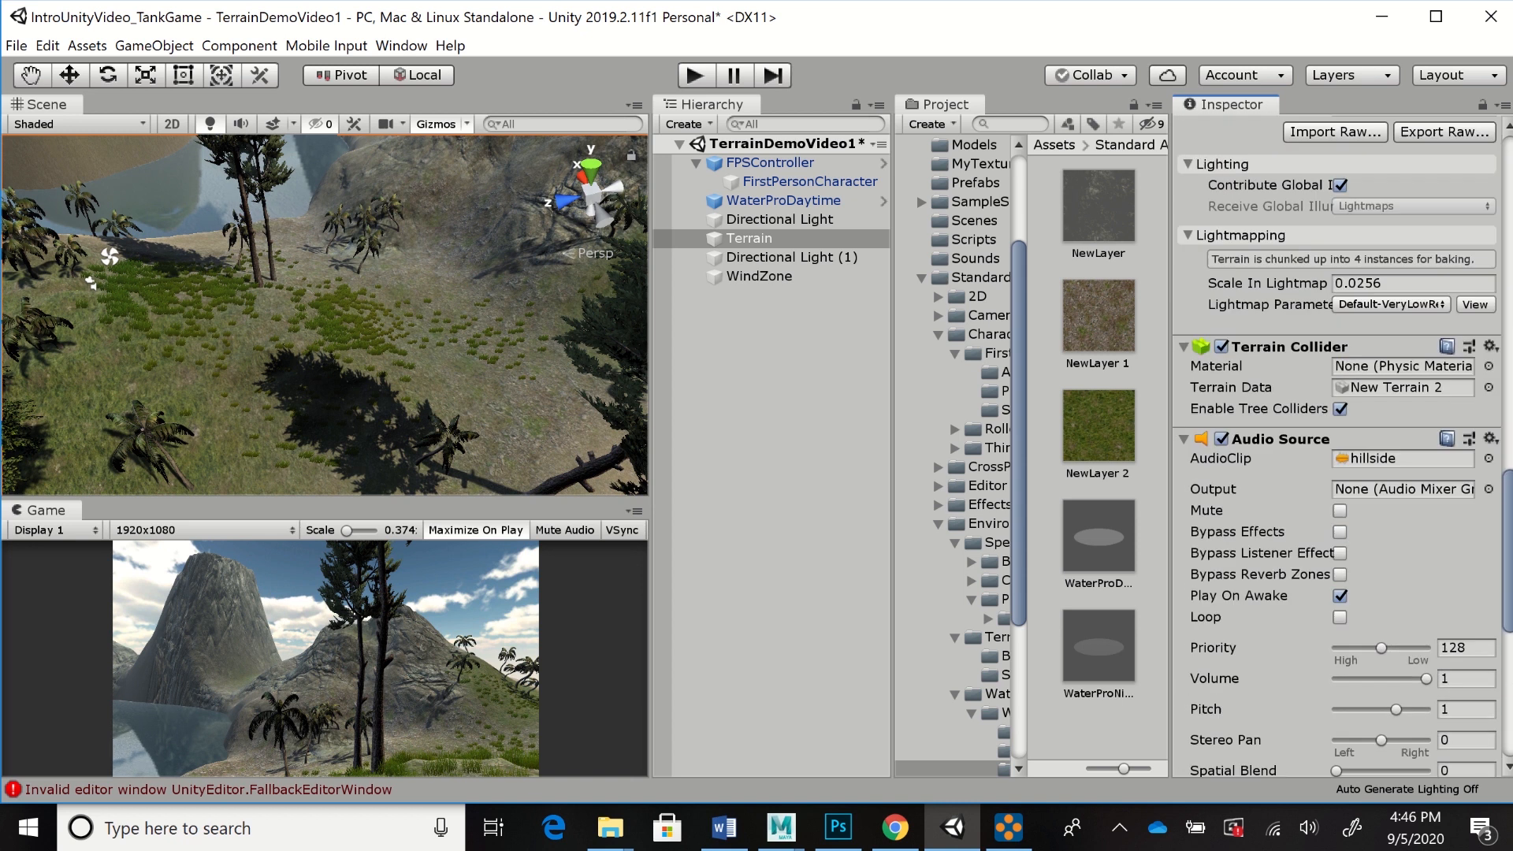
scroll(1339, 441, "up", 8)
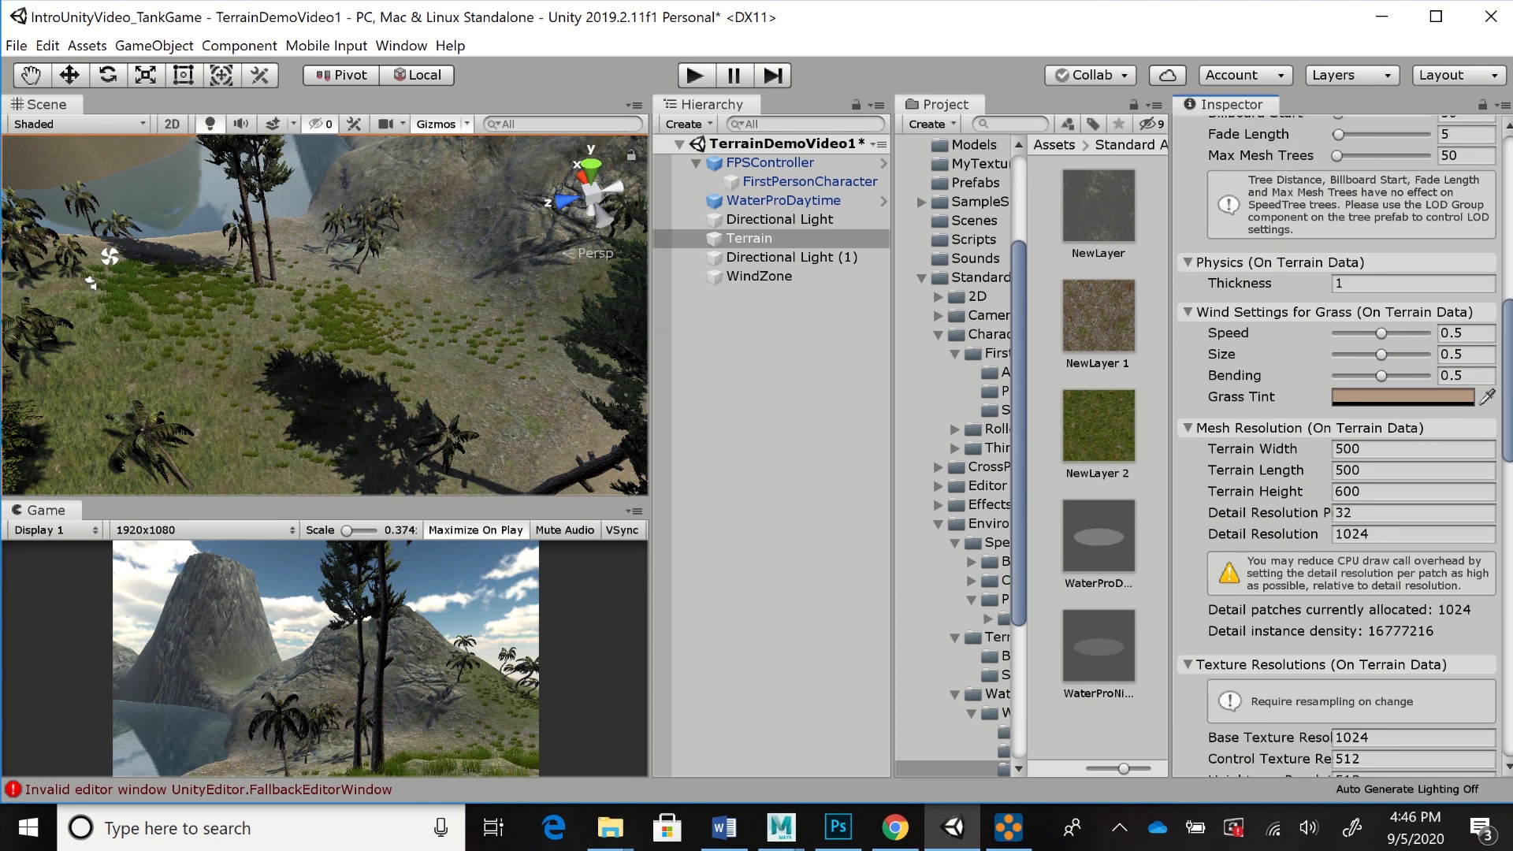
scroll(1339, 441, "up", 1)
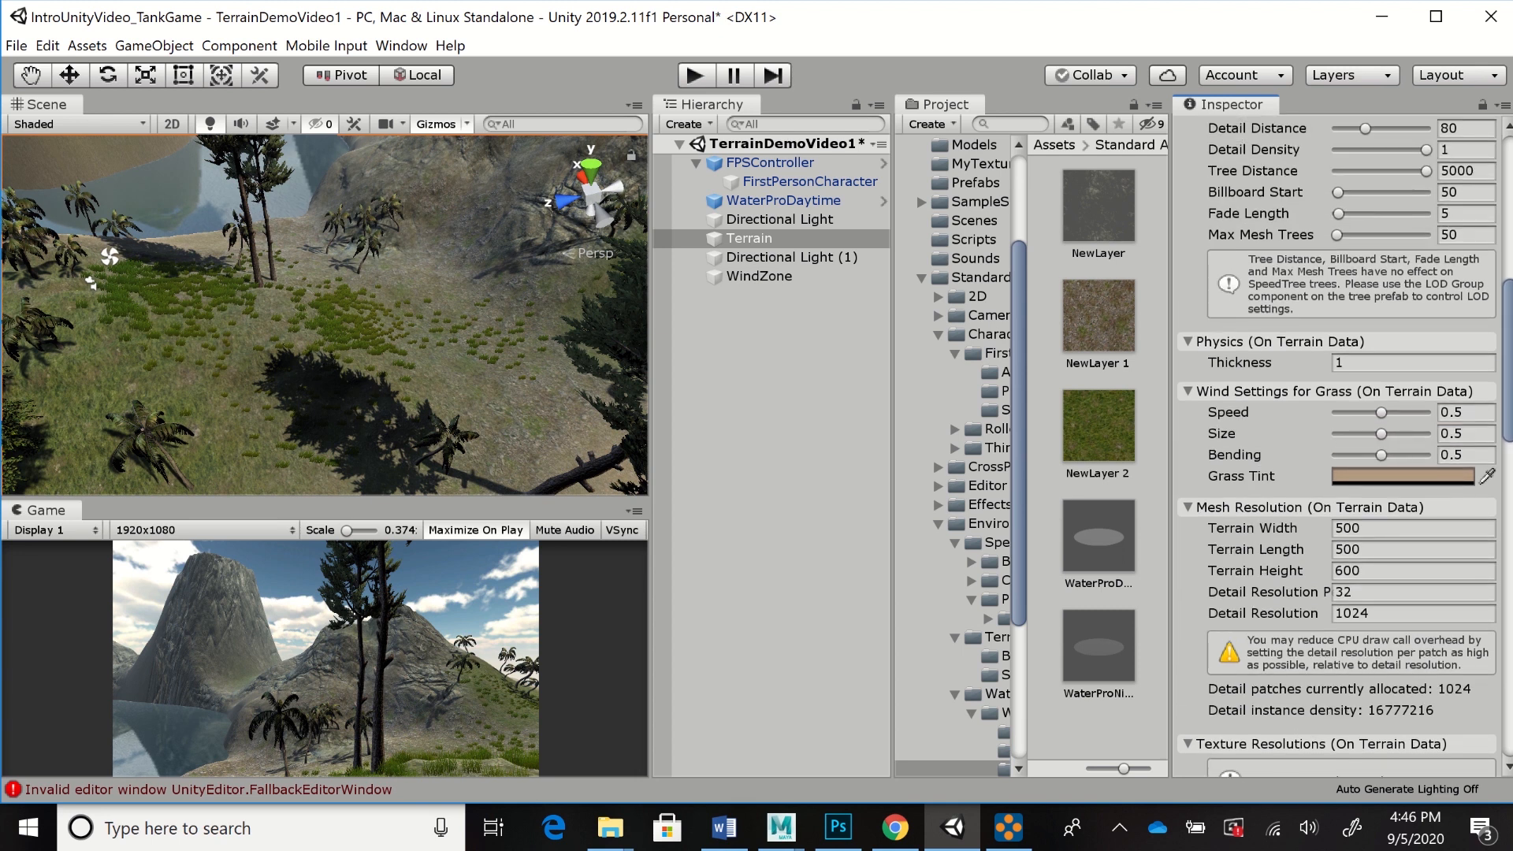
left_click_drag(1381, 456, 1362, 455)
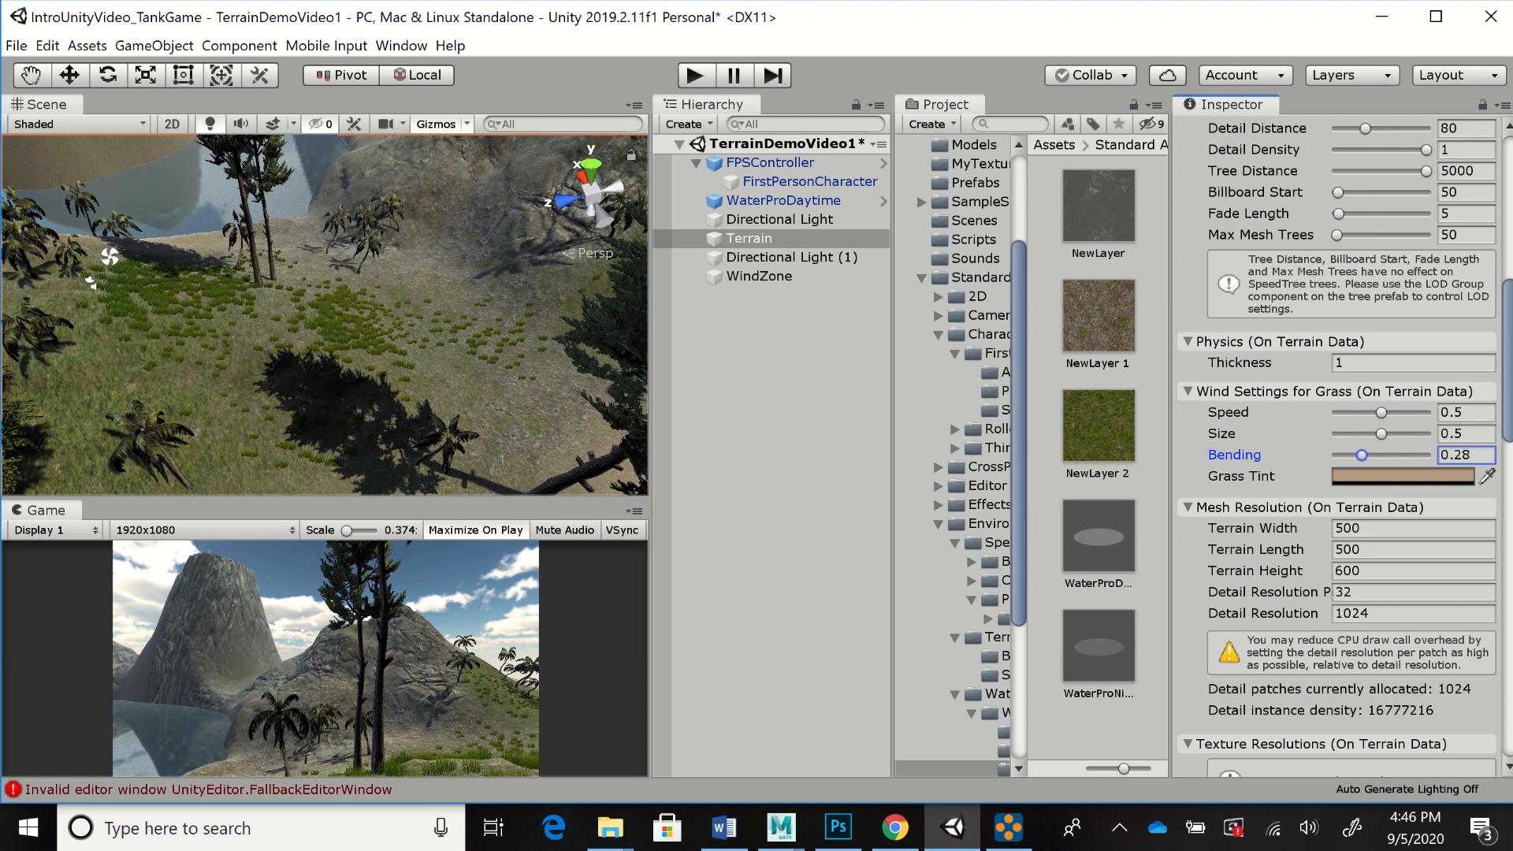
left_click_drag(1361, 456, 1380, 456)
left_click_drag(1383, 455, 1383, 455)
Review the Terrain's mesh resolution, texture, lighting and audio properties
scroll(1383, 455, "down", 5)
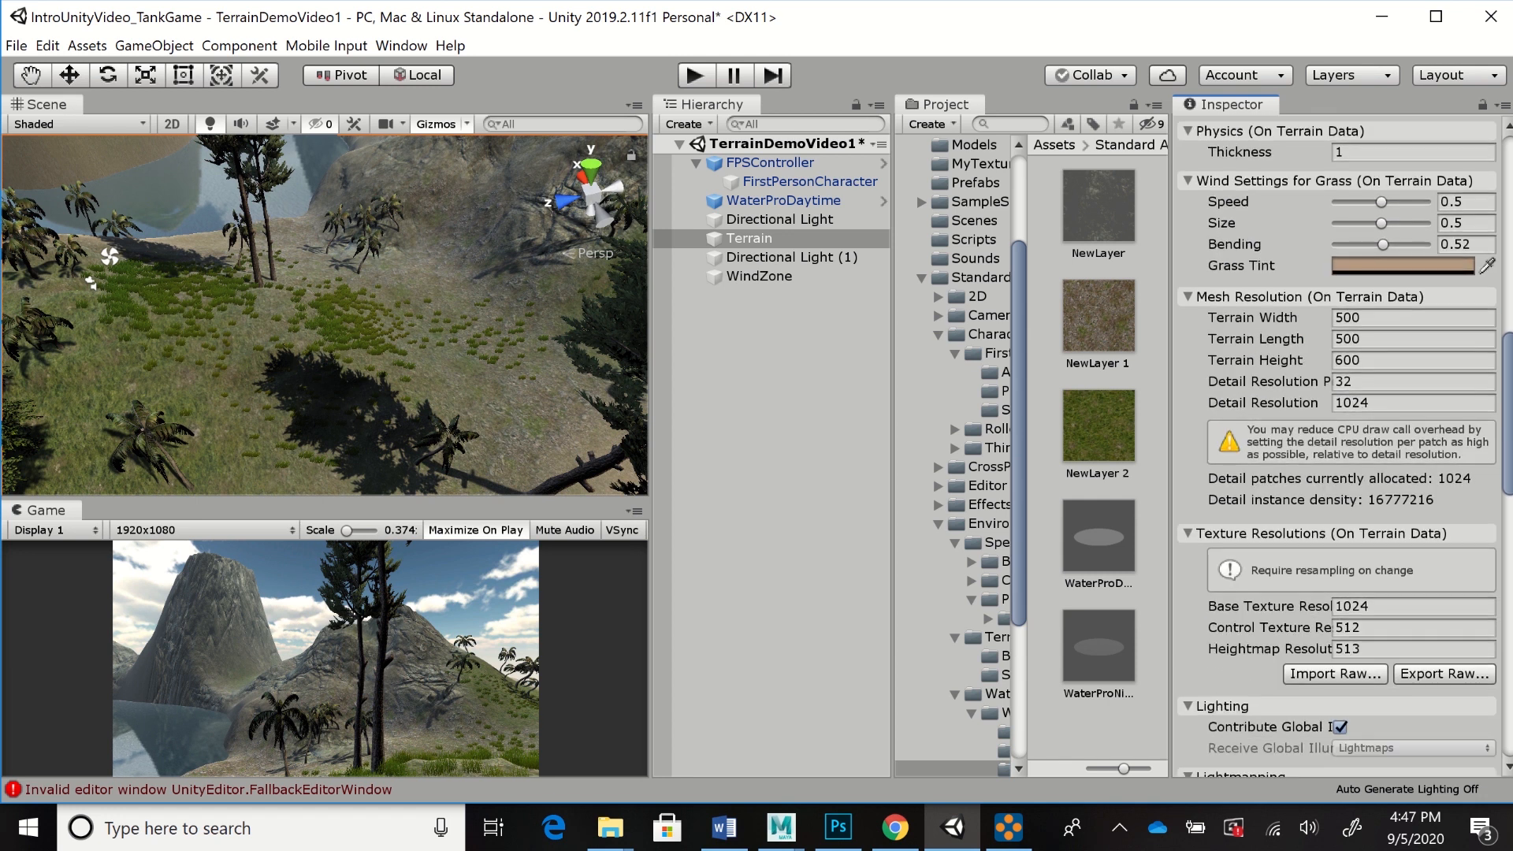
scroll(1339, 441, "down", 7)
scroll(1340, 441, "down", 6)
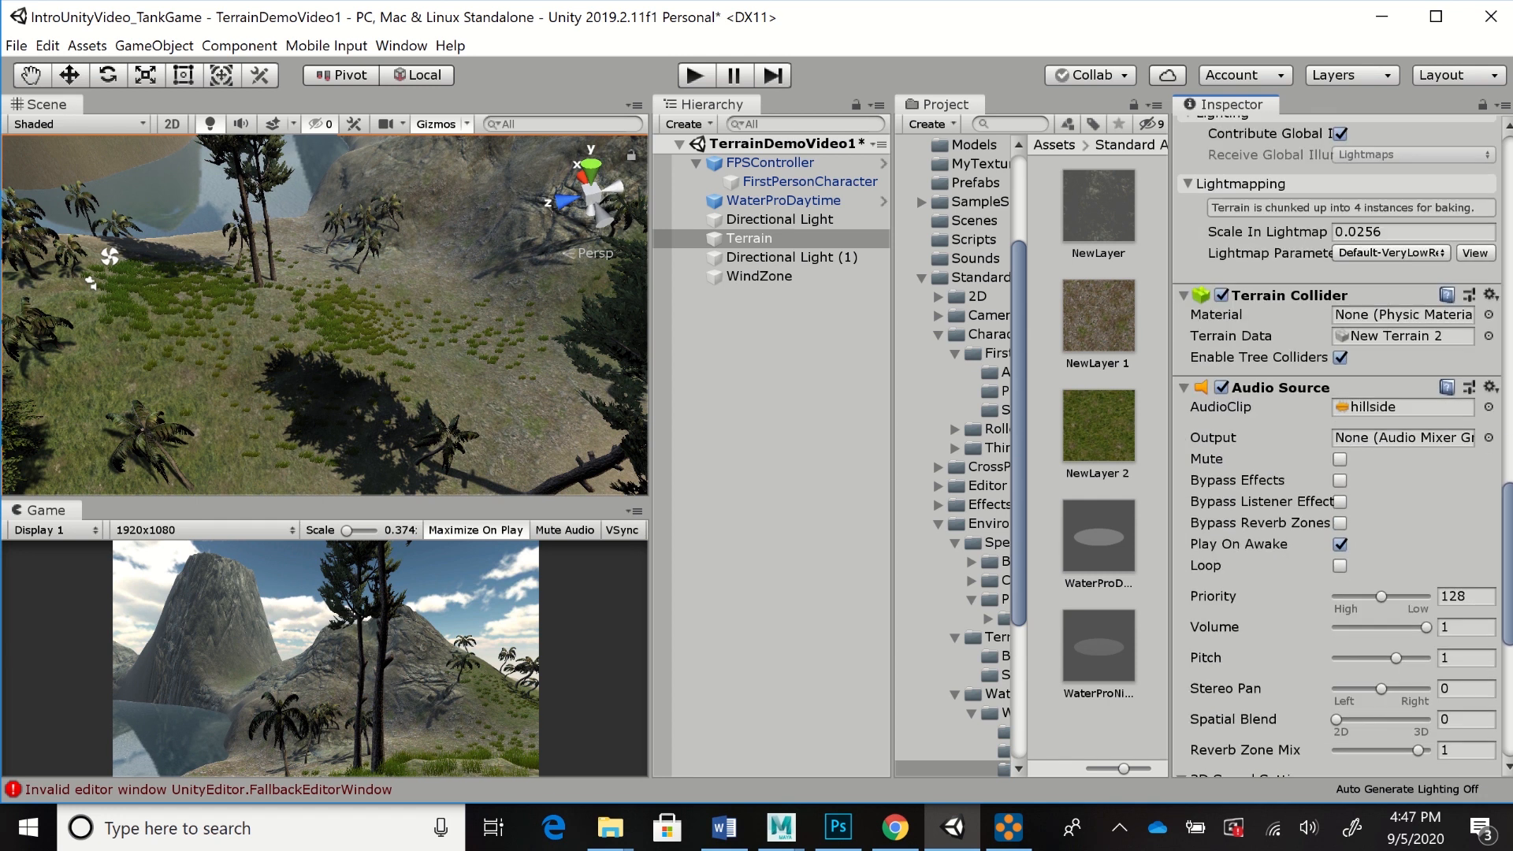
scroll(1339, 441, "up", 20)
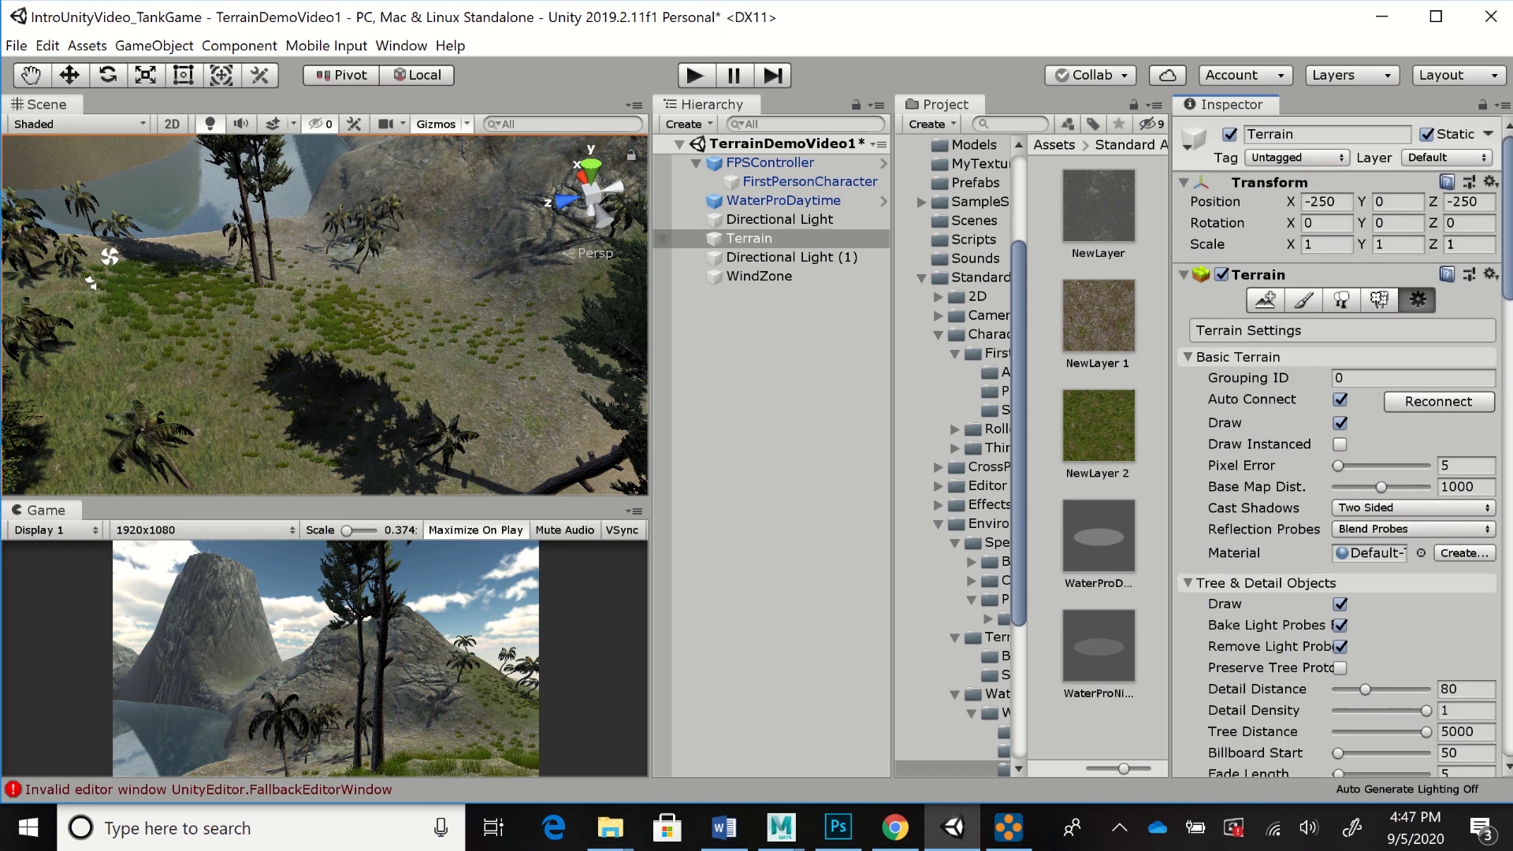
Select the Terrain, switch to its Paint Trees mode and examine the tree brush, collider and audio settings
left_click(750, 238)
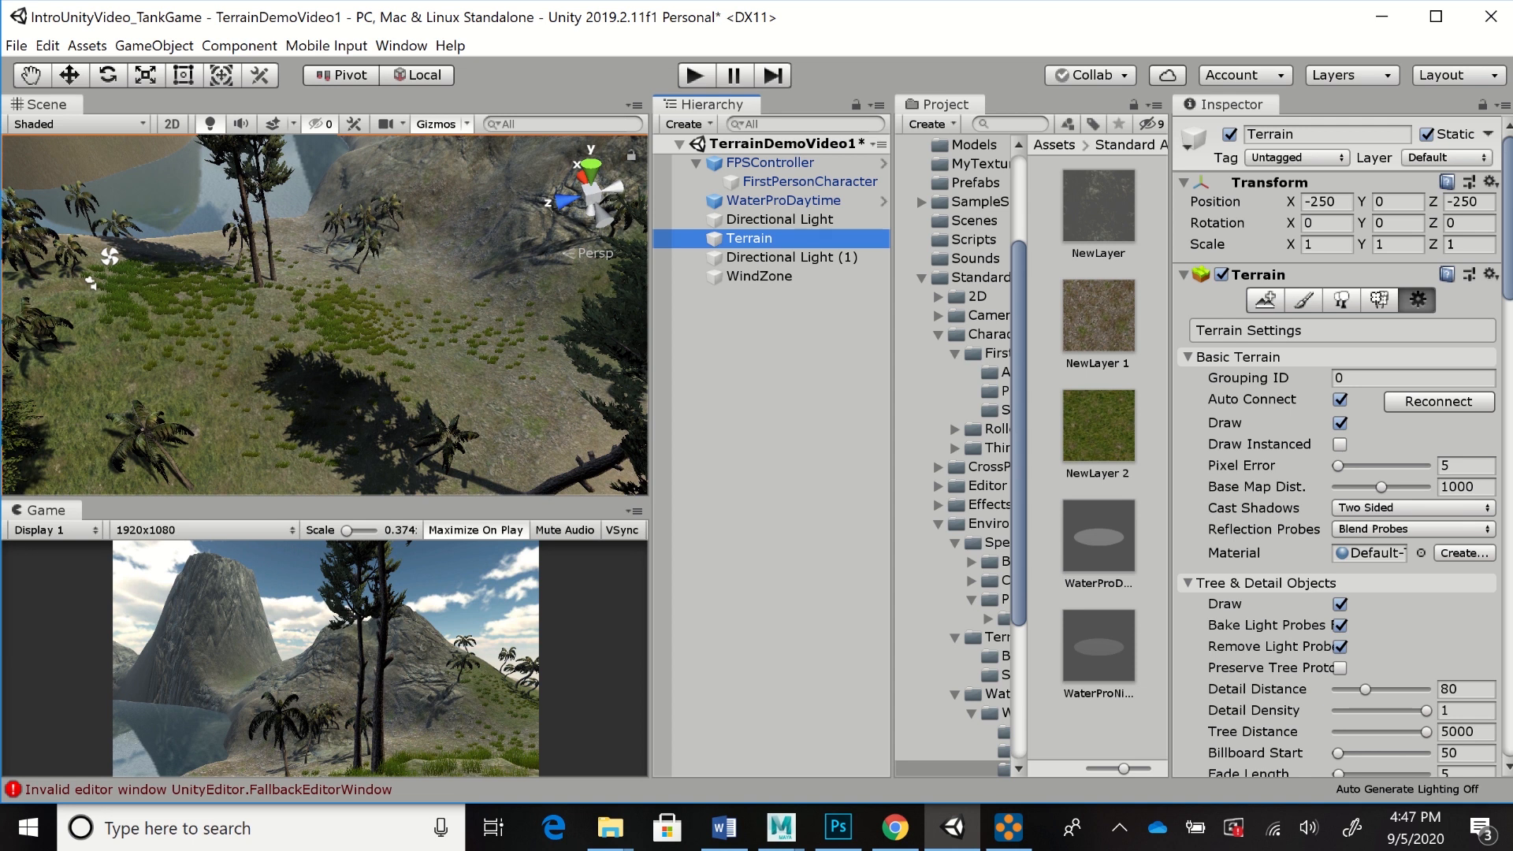
left_click(1341, 300)
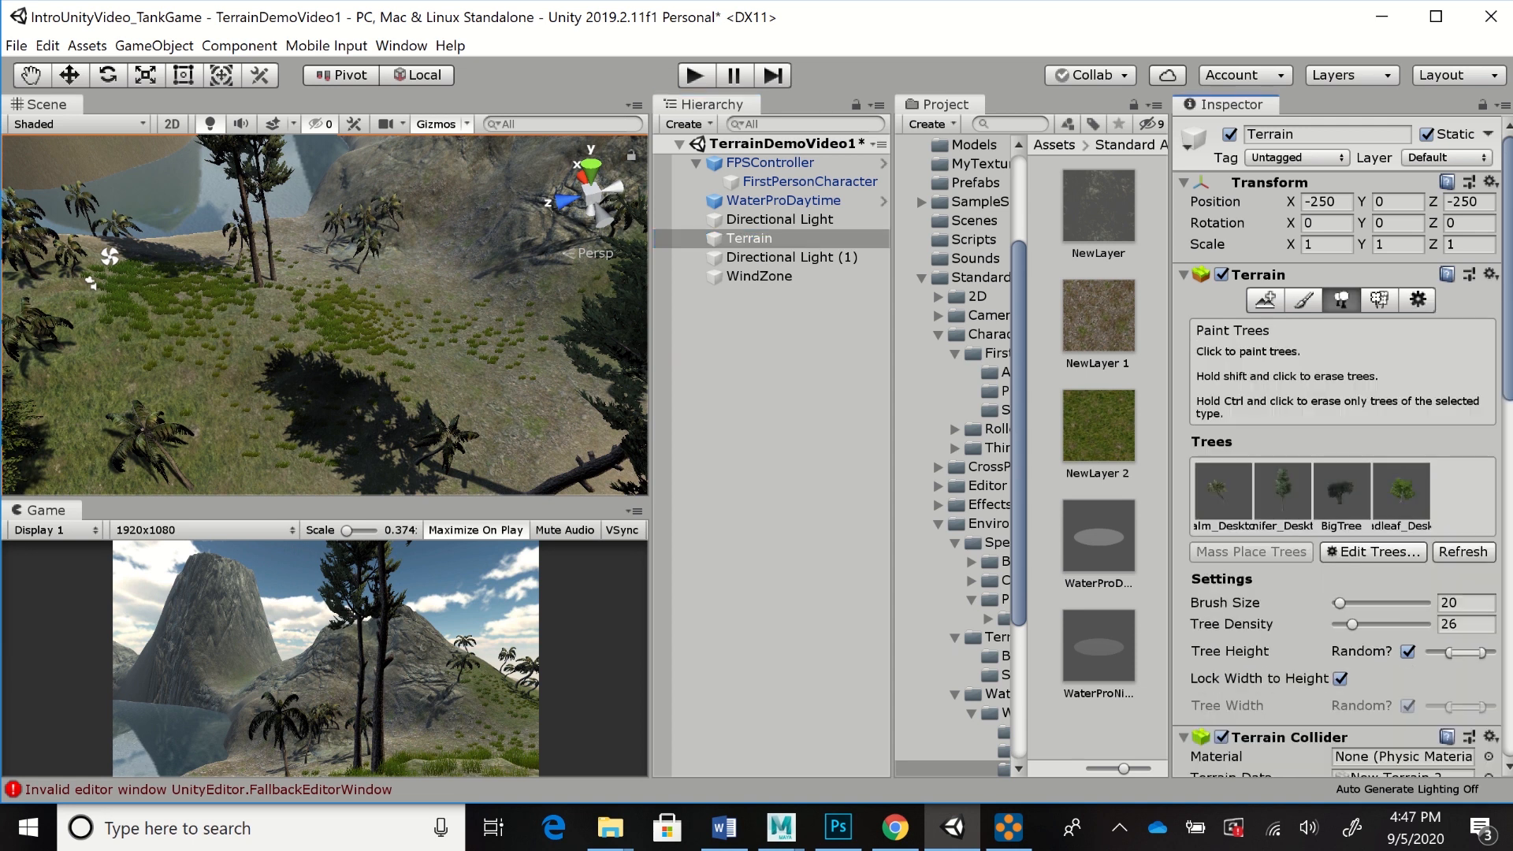
scroll(1339, 441, "down", 5)
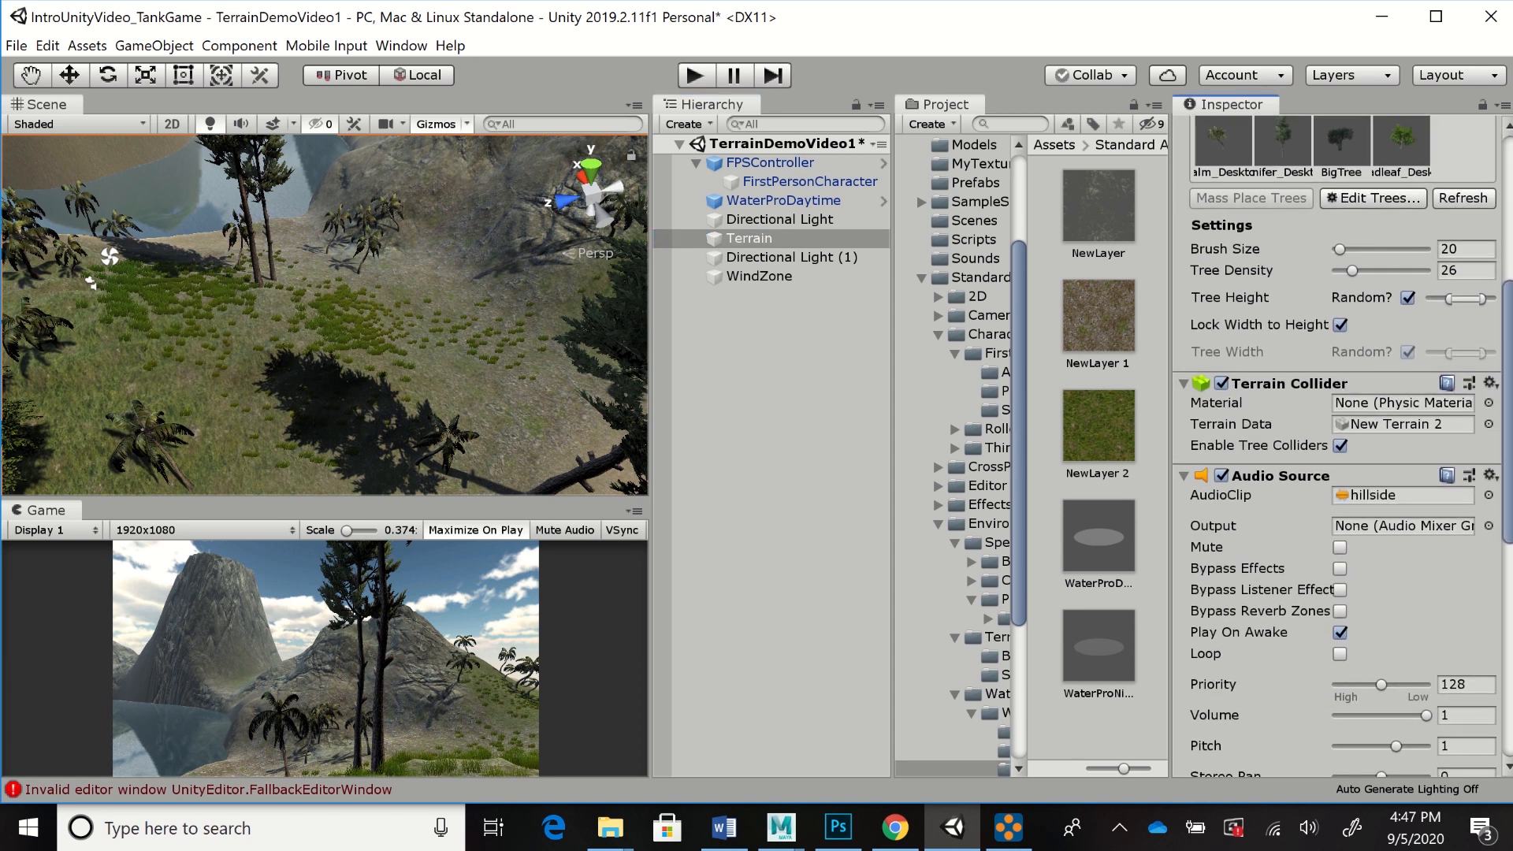
scroll(1340, 441, "down", 4)
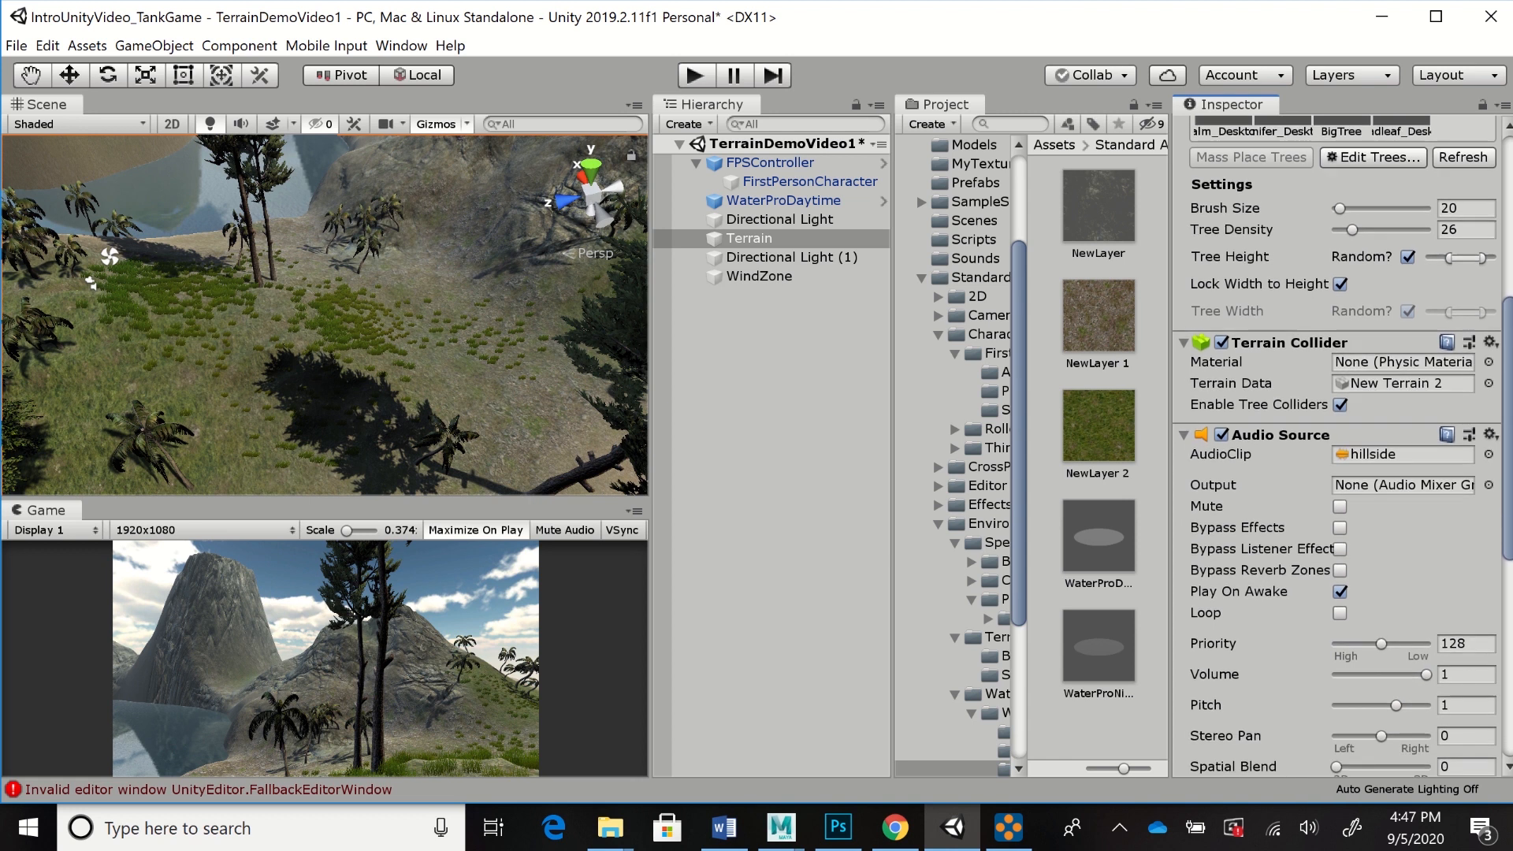
scroll(1339, 442, "down", 1)
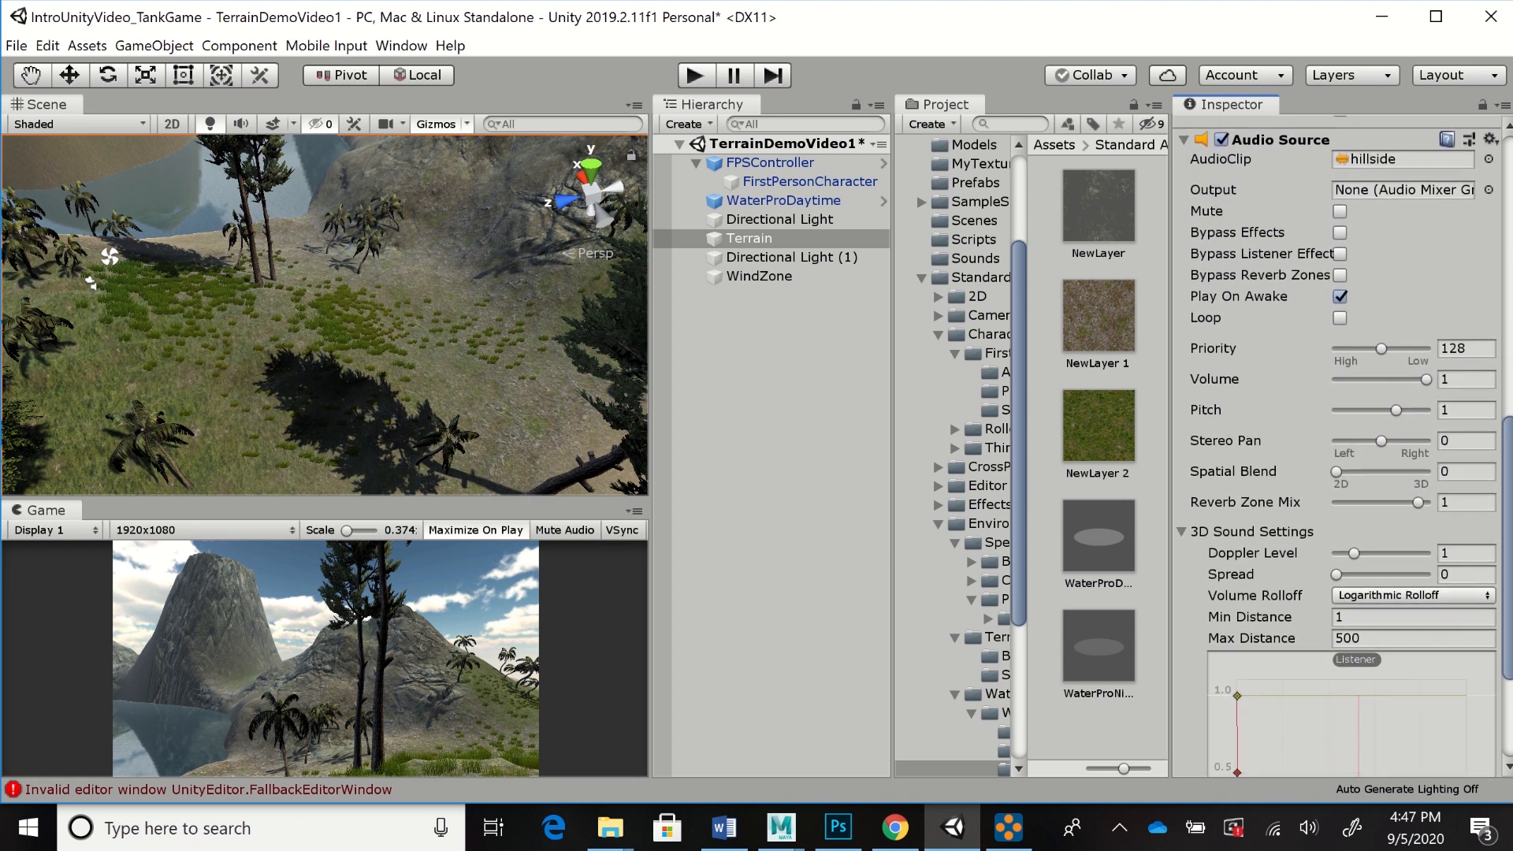
scroll(1340, 441, "up", 8)
scroll(1339, 441, "up", 1)
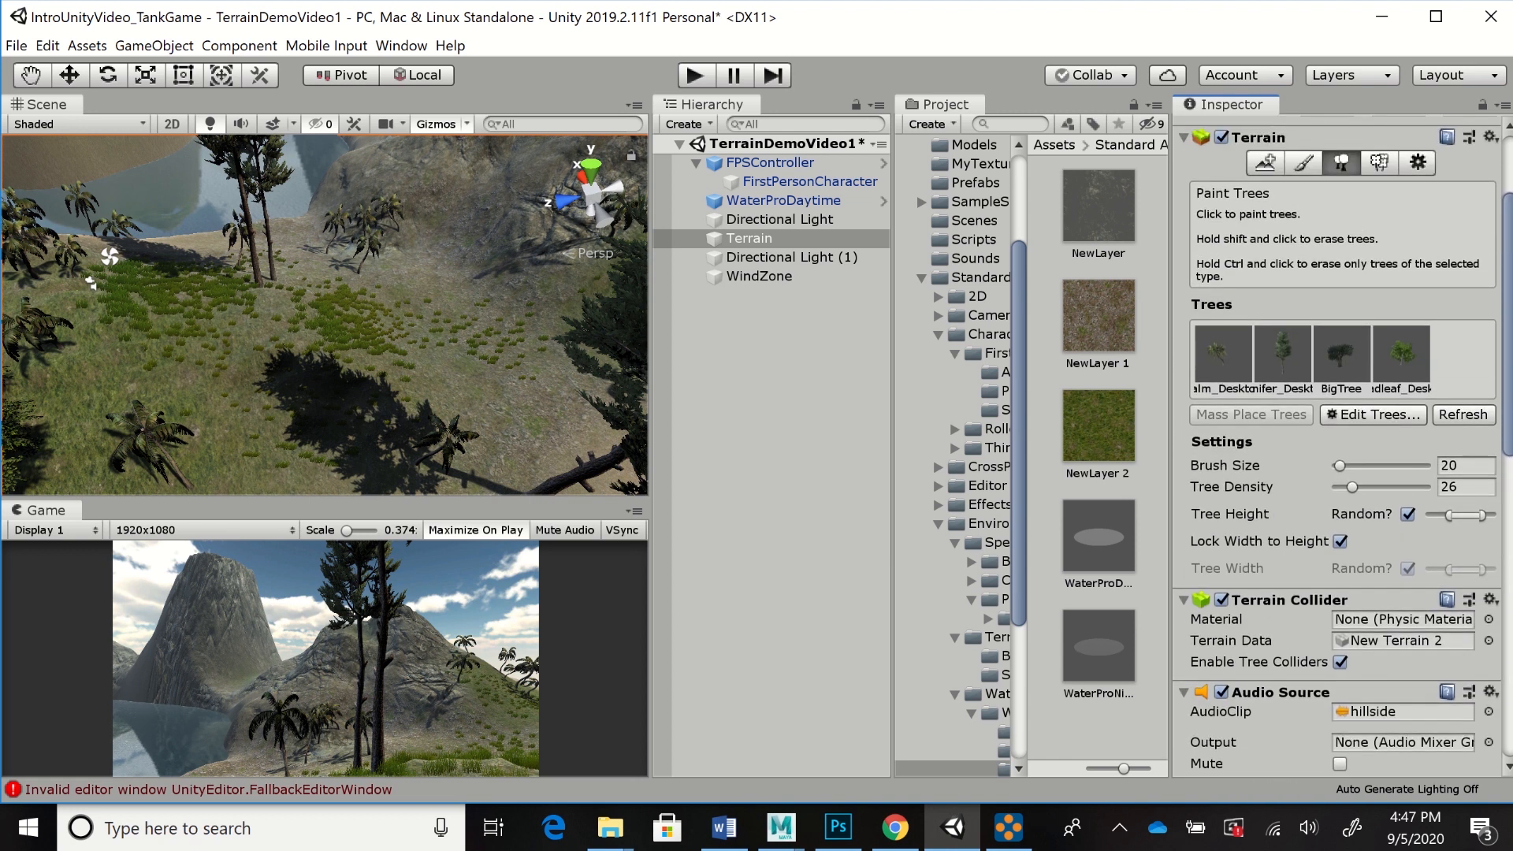
scroll(1339, 442, "up", 2)
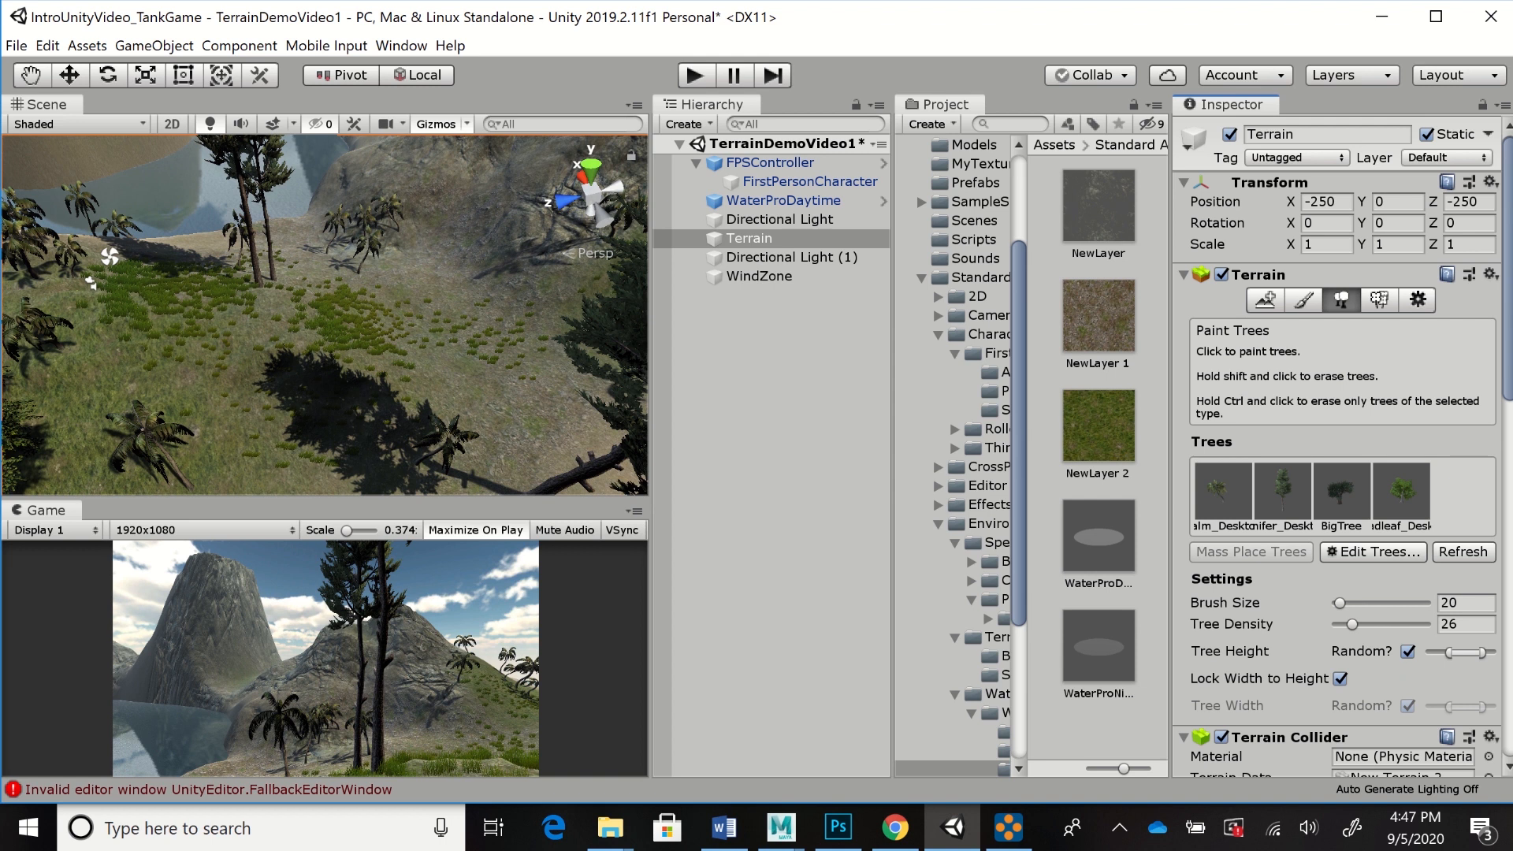
In the Terrain's Paint Details mode, start a new grass texture and assign GrassFrond02AlbedoAlpha as its Detail Texture
left_click(1378, 299)
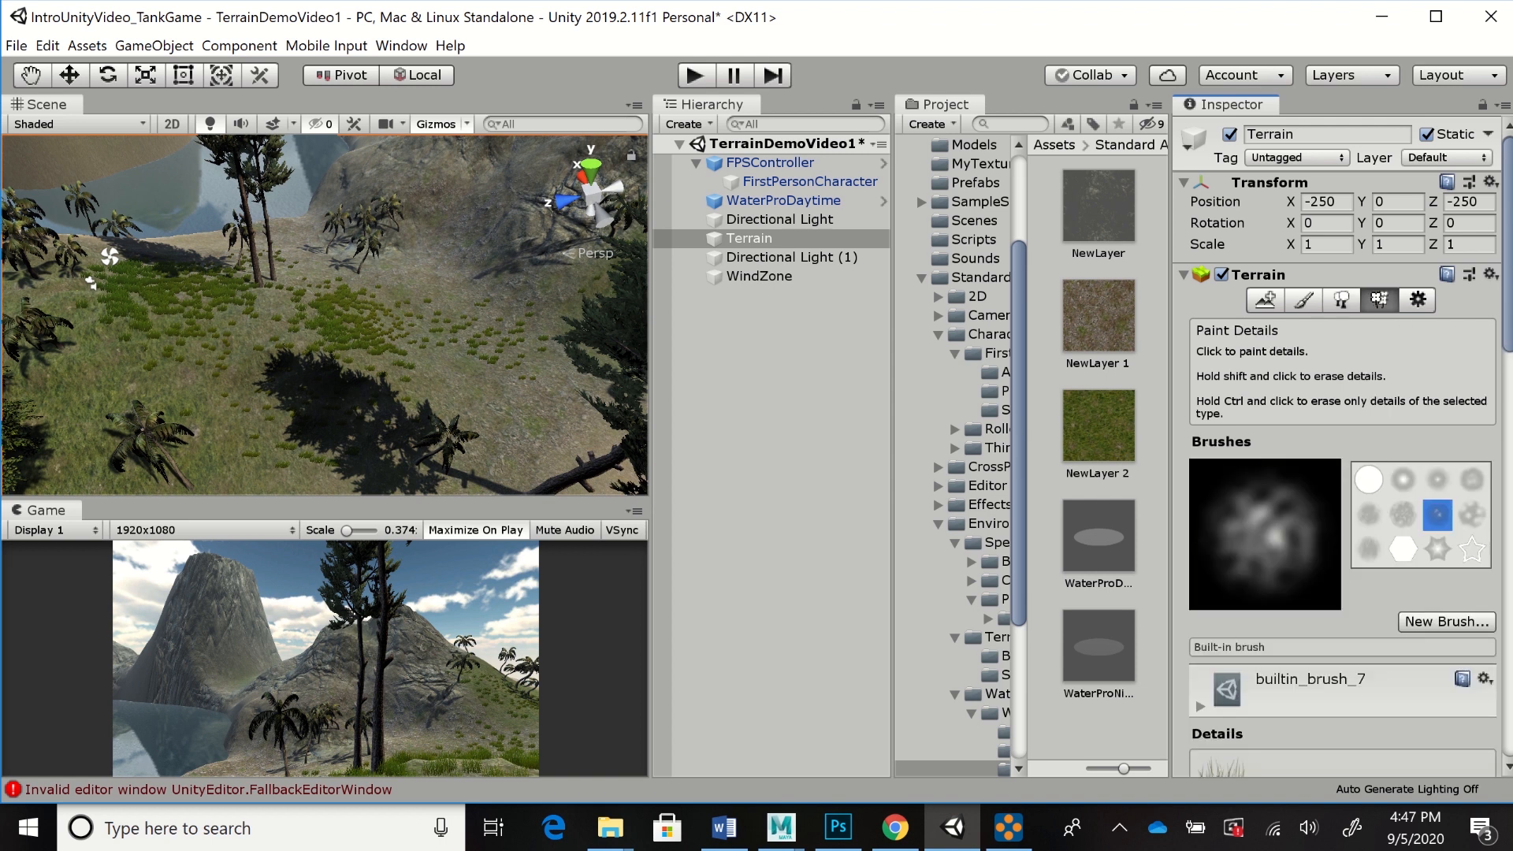
scroll(1340, 445, "down", 5)
scroll(1339, 445, "up", 4)
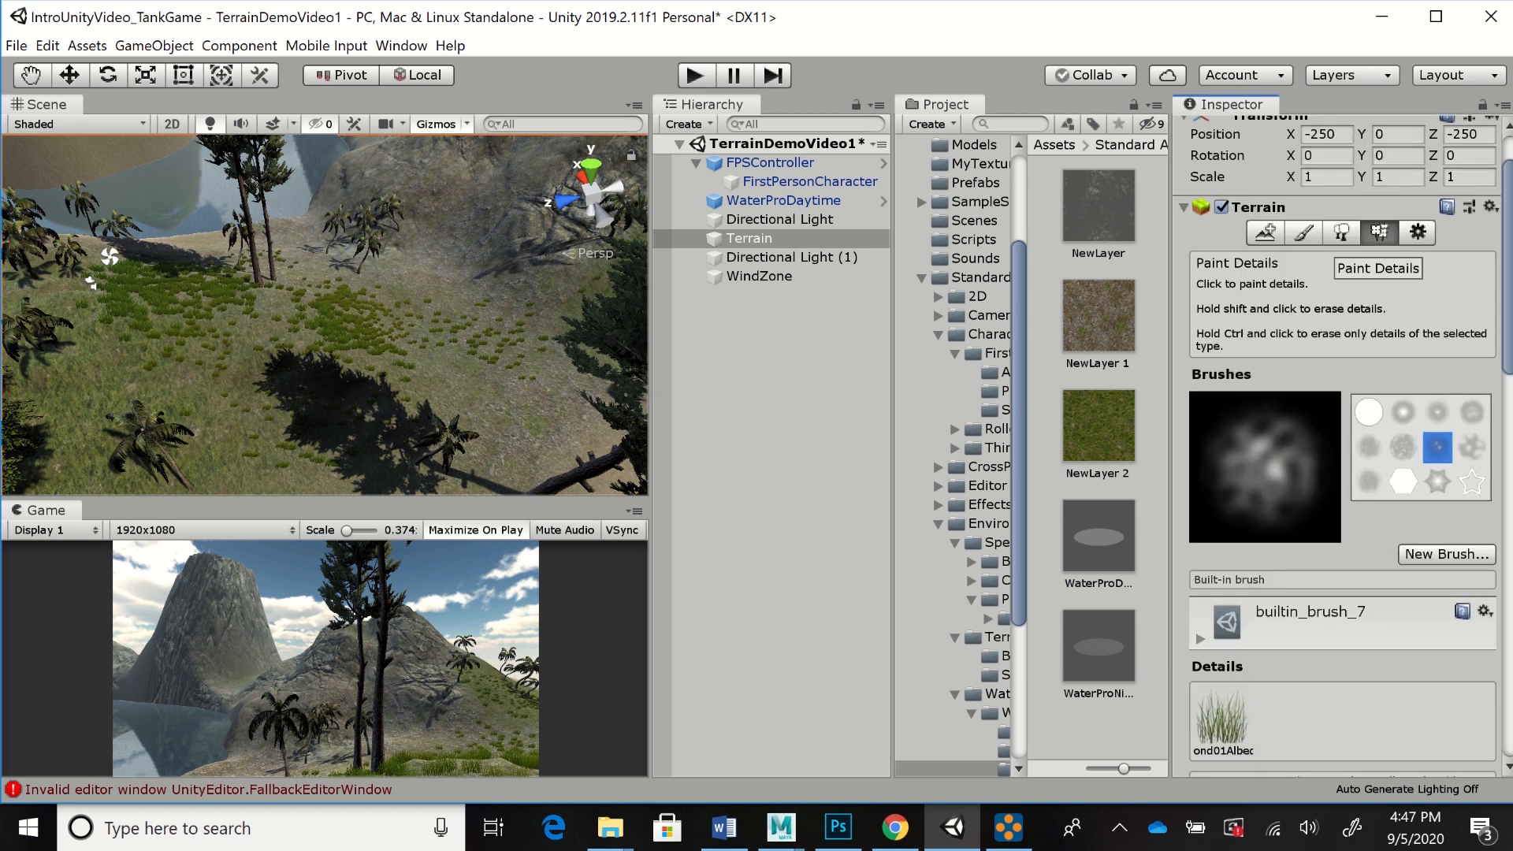
scroll(1375, 248, "down", 5)
scroll(1368, 315, "down", 2)
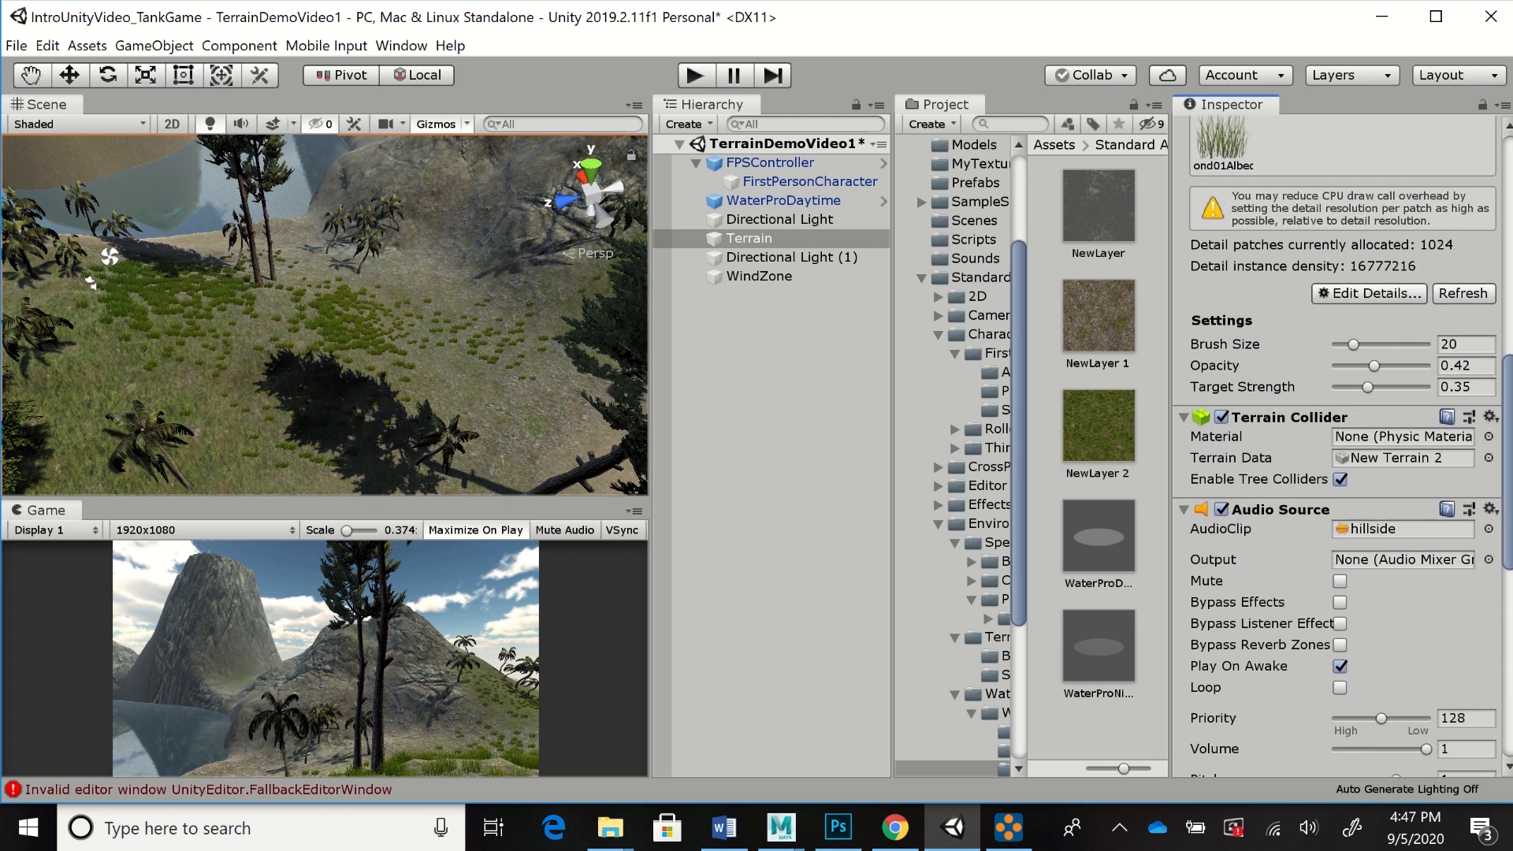
left_click(1369, 292)
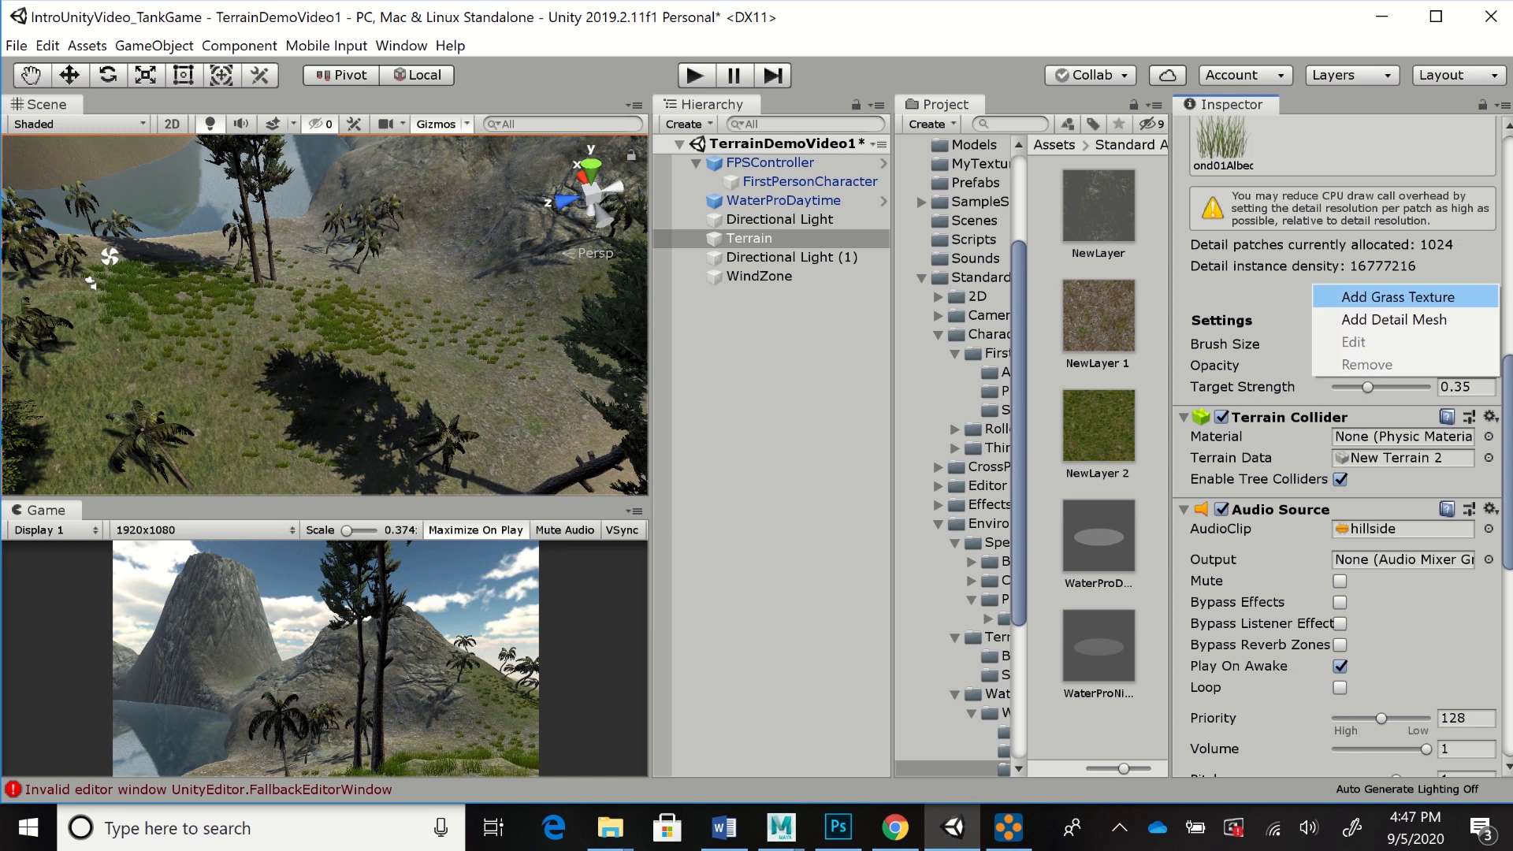
left_click(1397, 296)
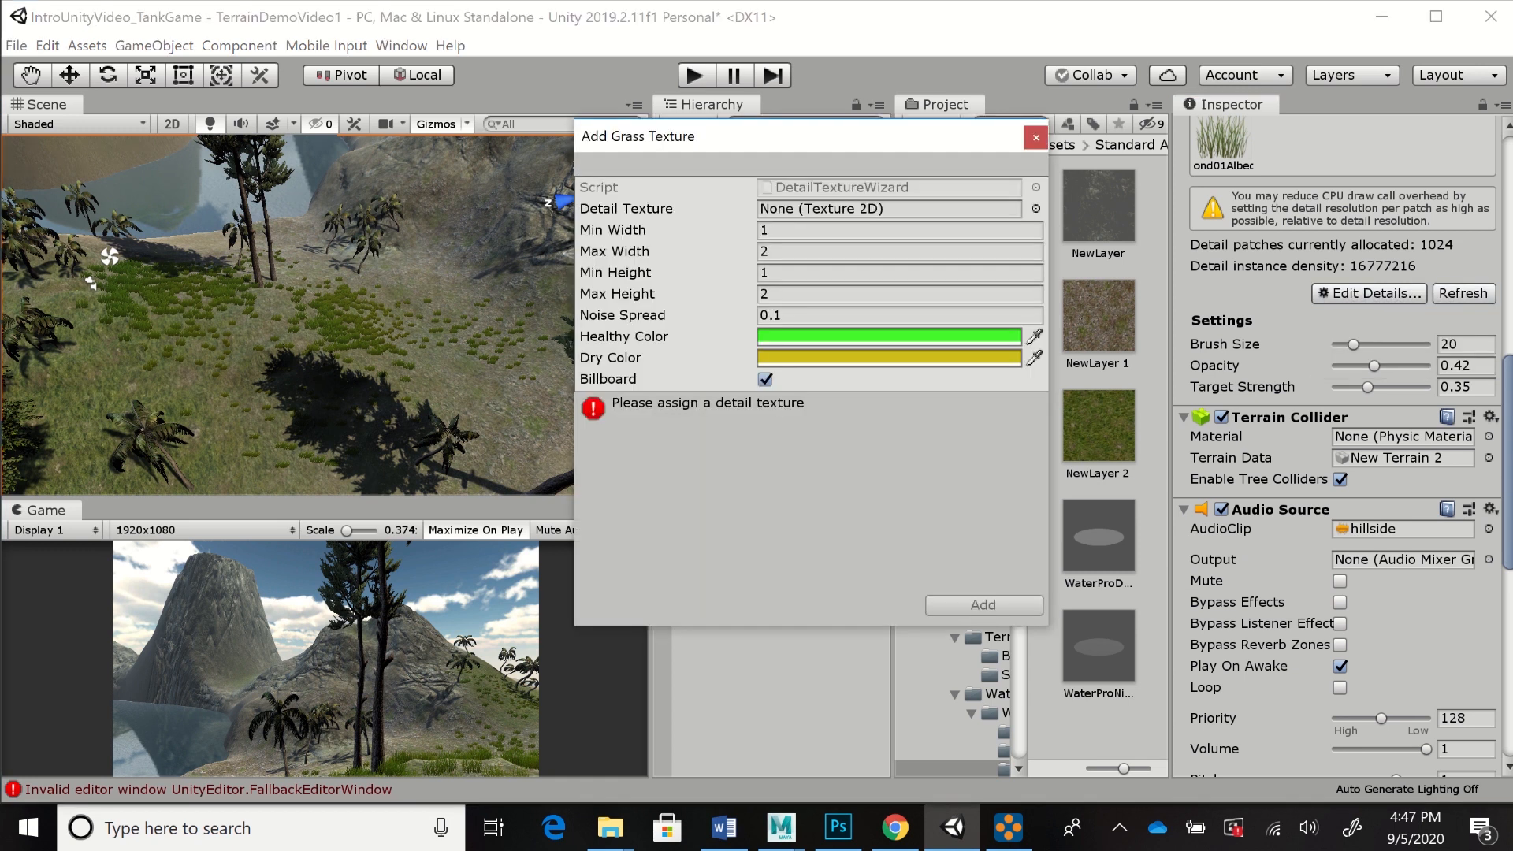
left_click(1036, 209)
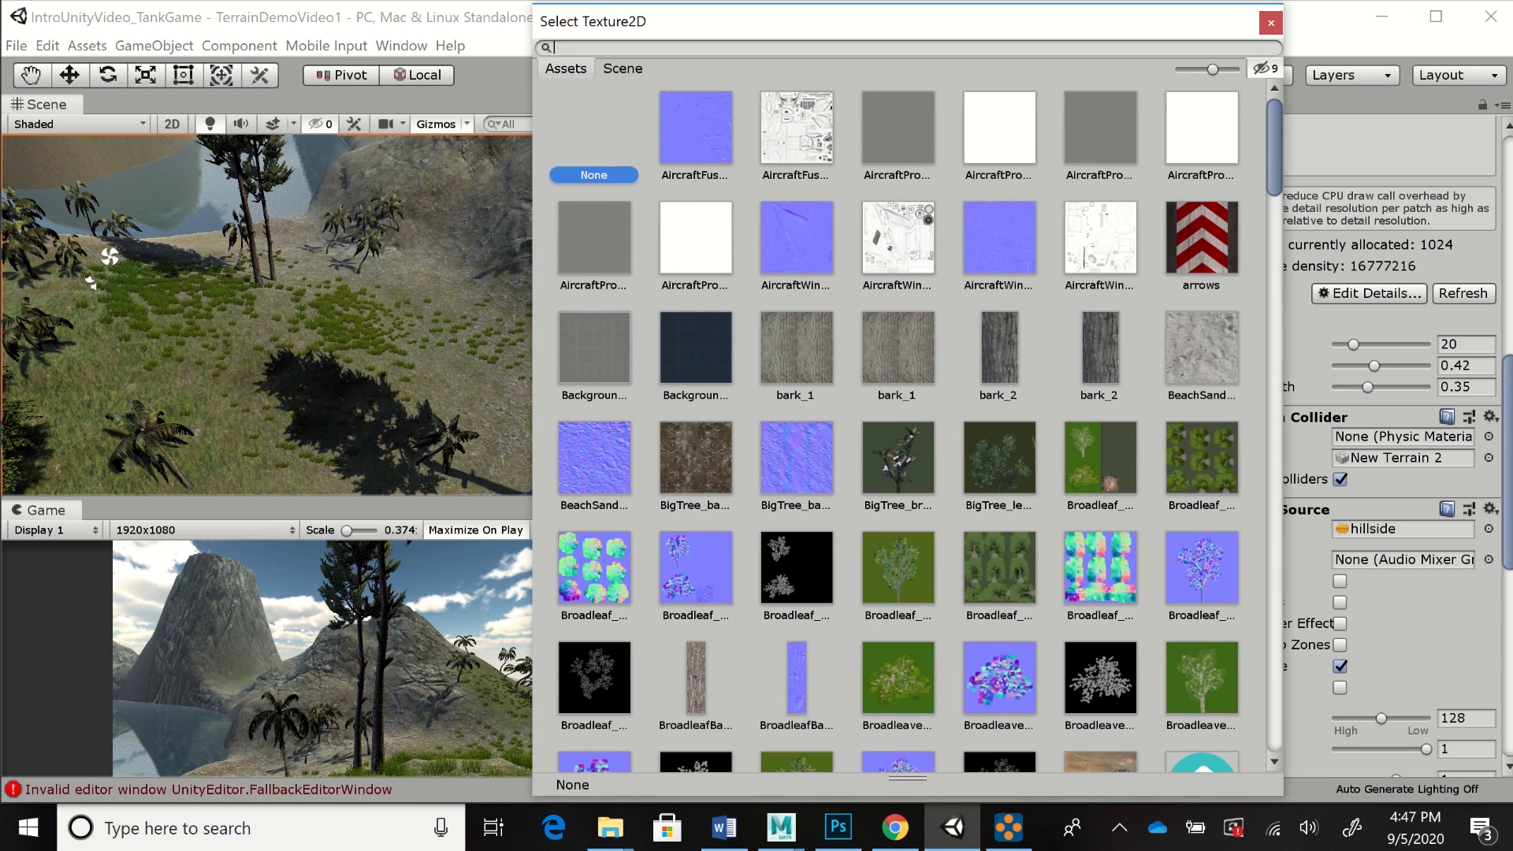
scroll(907, 426, "down", 15)
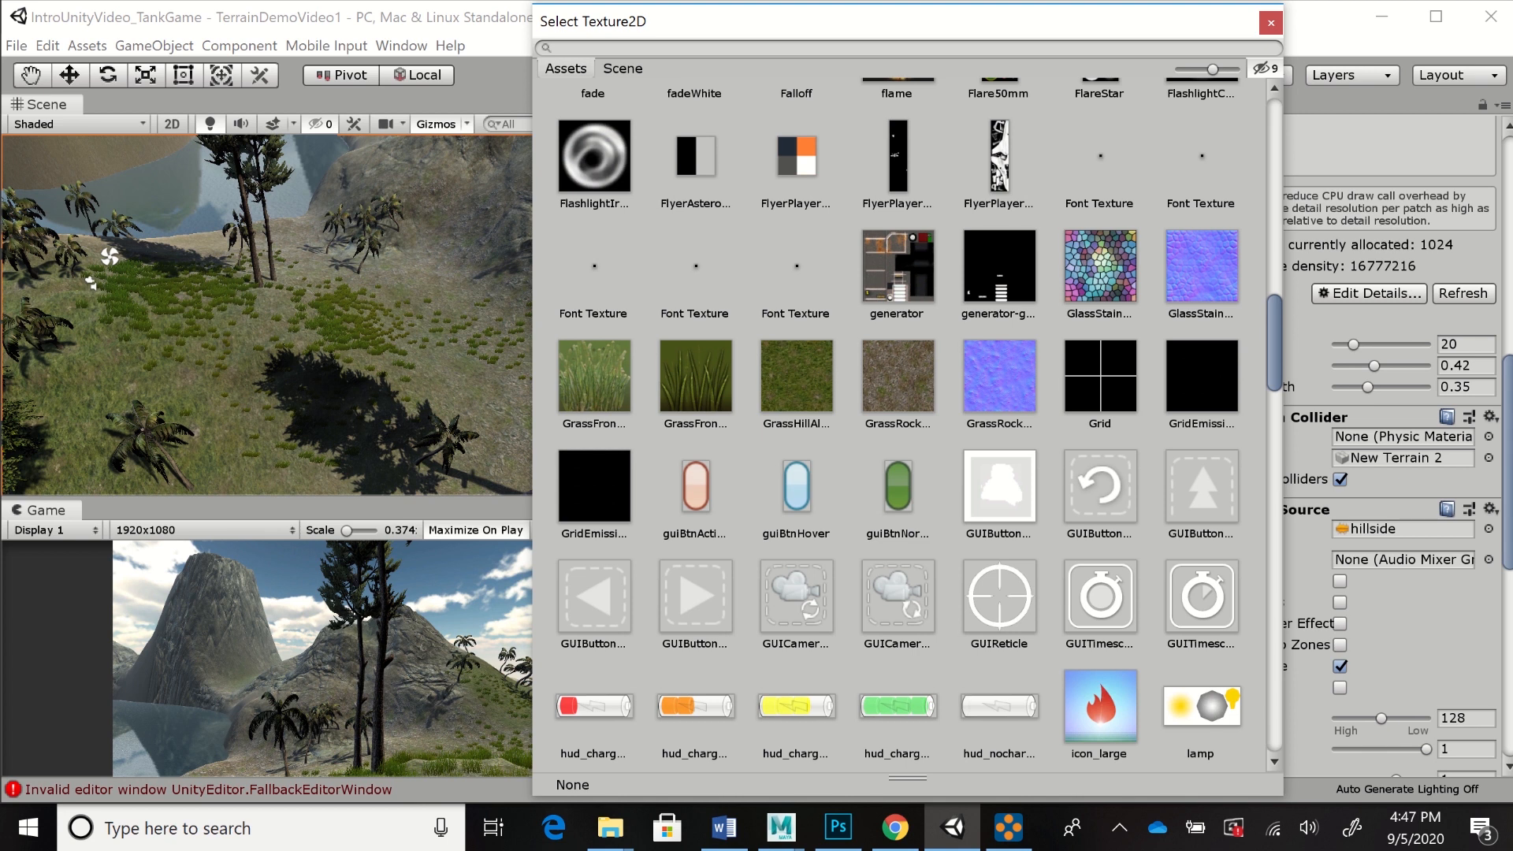
double_click(696, 377)
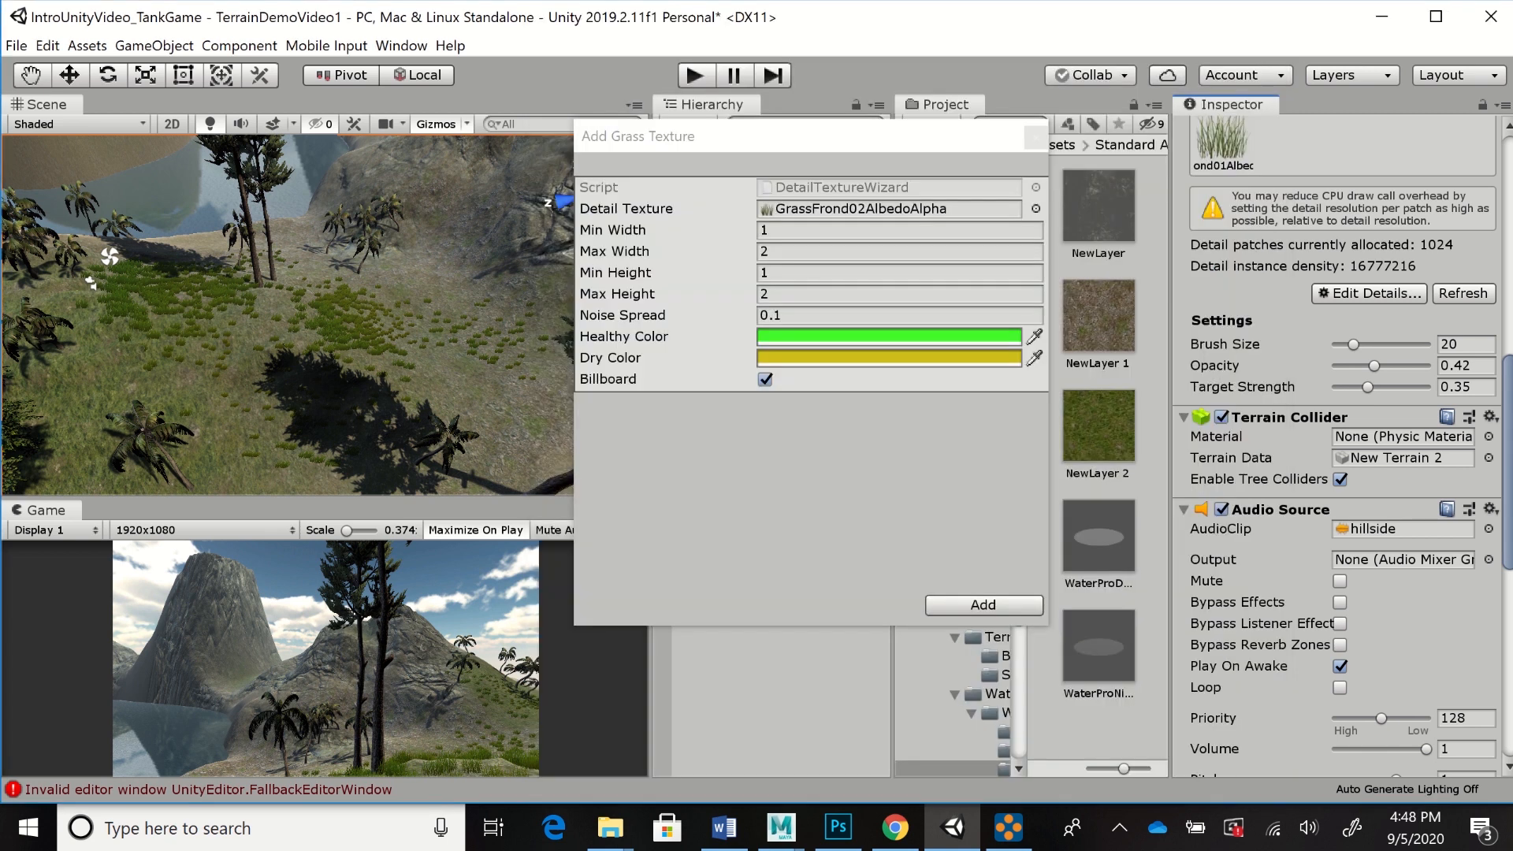
Change the new grass texture's Healthy Color to a dark golden brown
left_click(889, 336)
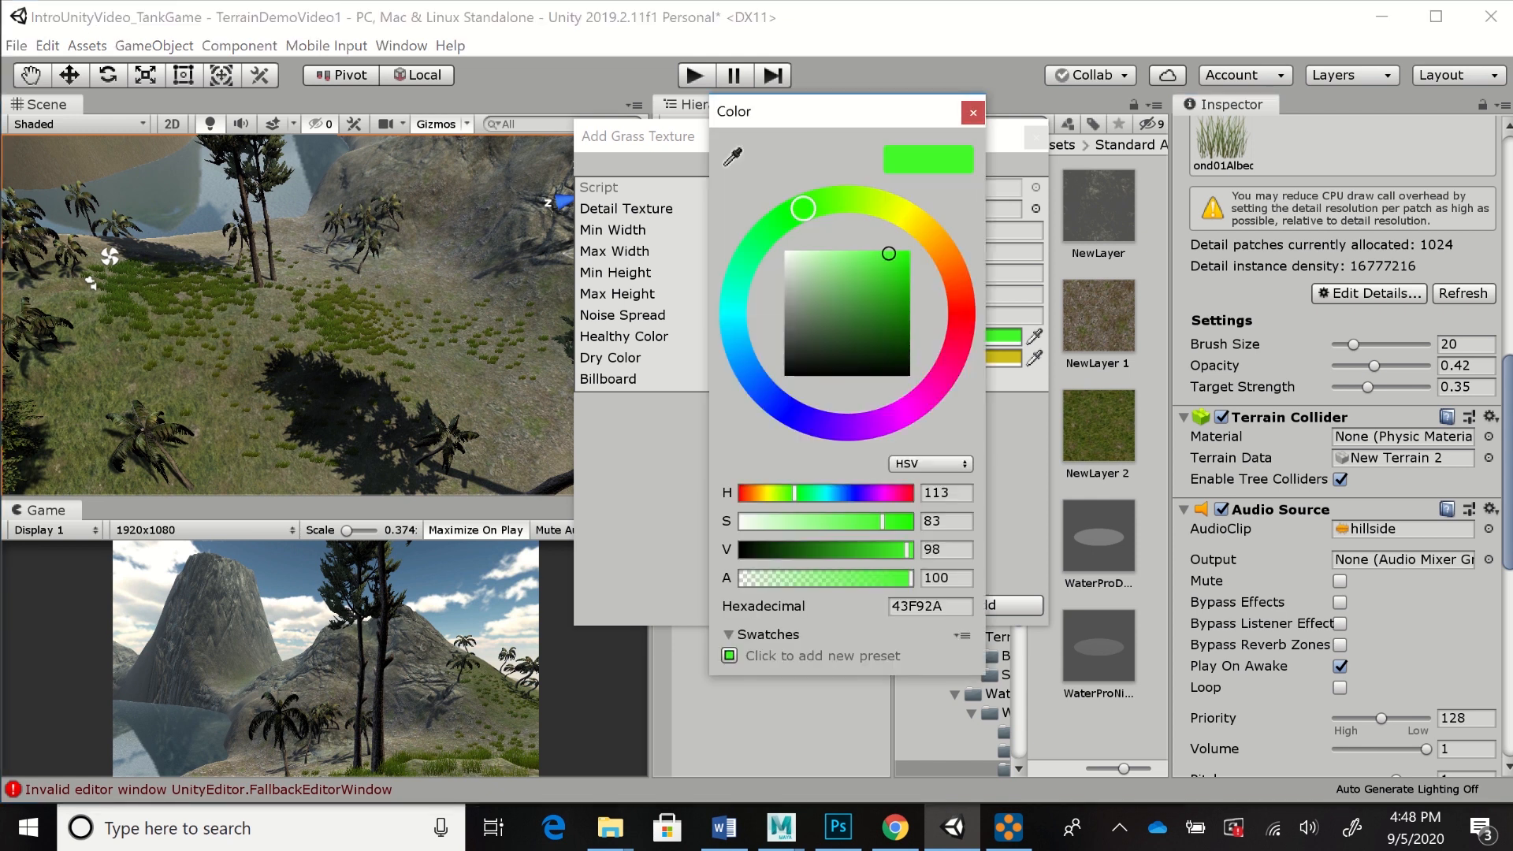
left_click(835, 281)
left_click_drag(835, 280, 855, 276)
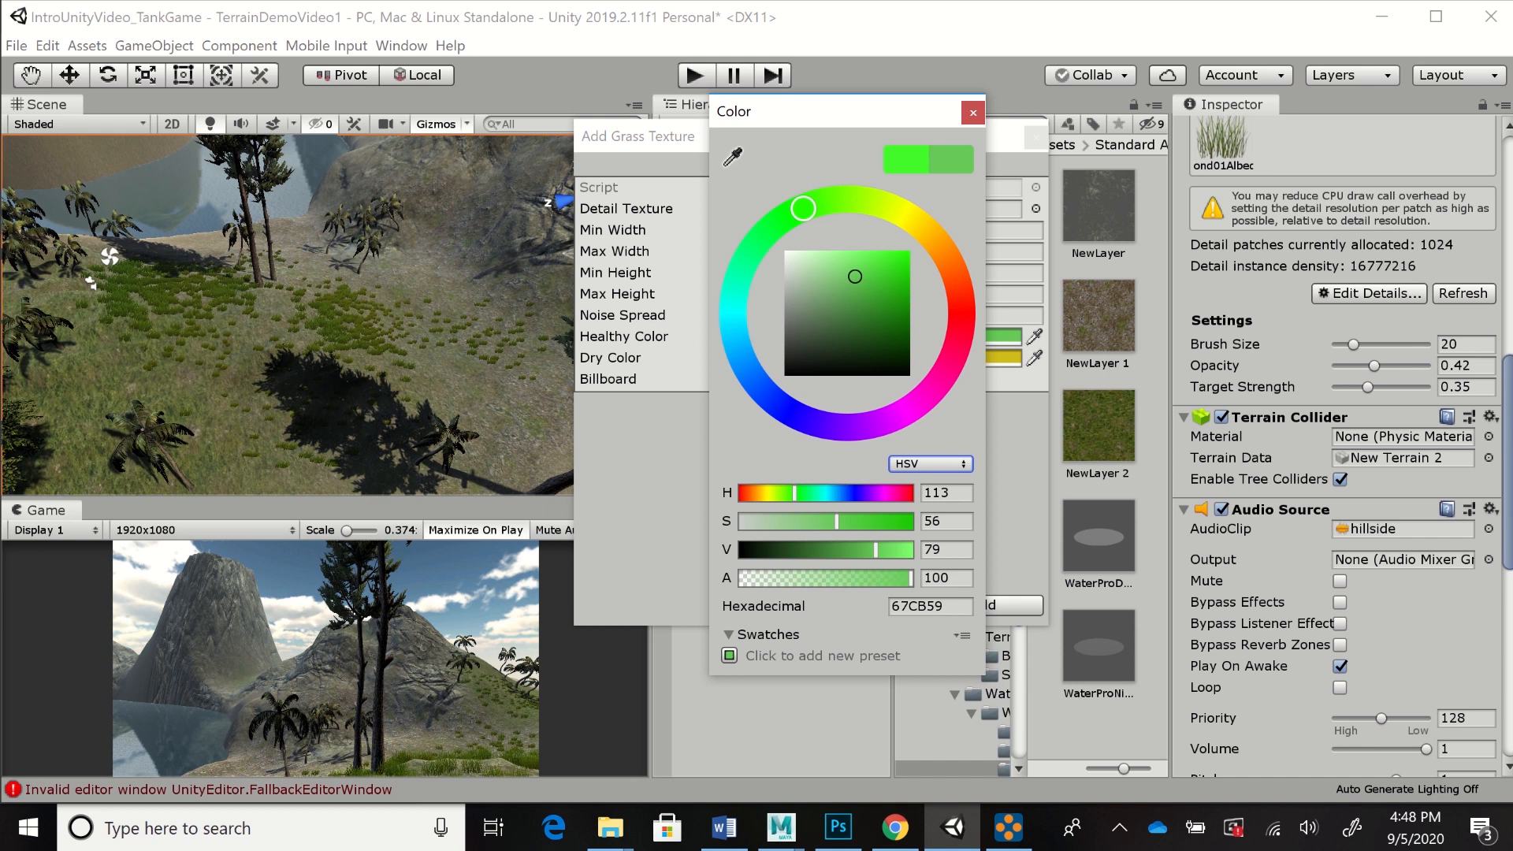
mouse_move(802, 208)
left_mouse_down()
mouse_move(850, 199)
mouse_move(908, 217)
left_mouse_up()
mouse_move(855, 276)
left_mouse_down()
mouse_move(859, 296)
mouse_move(888, 280)
left_mouse_up()
left_click_drag(909, 218, 929, 233)
left_click_drag(887, 280, 891, 291)
left_click(973, 113)
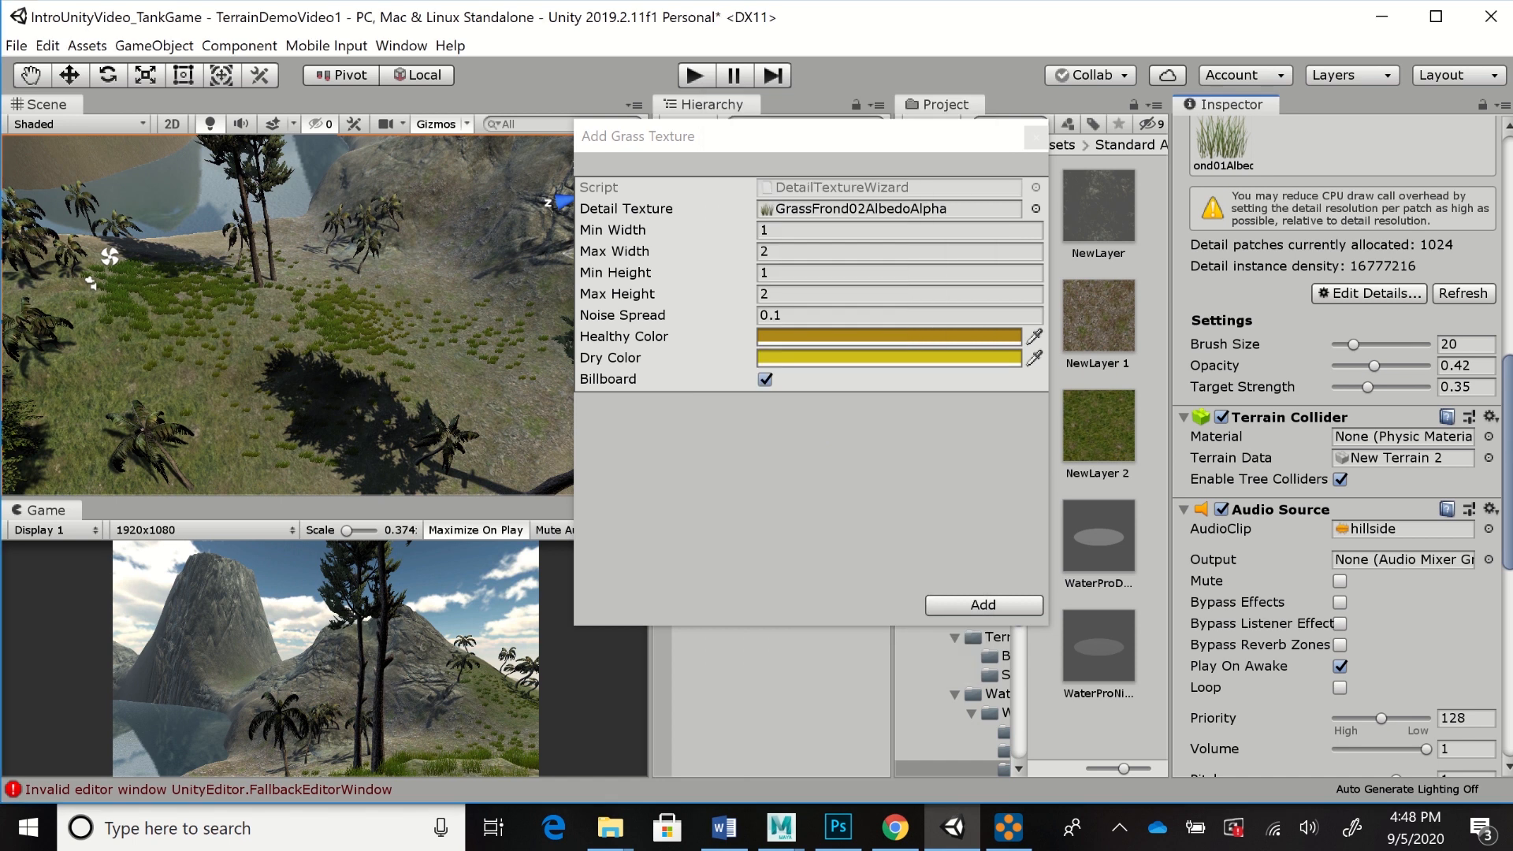
Change the new grass texture's Dry Color to the darker brown 915F10
left_click(888, 357)
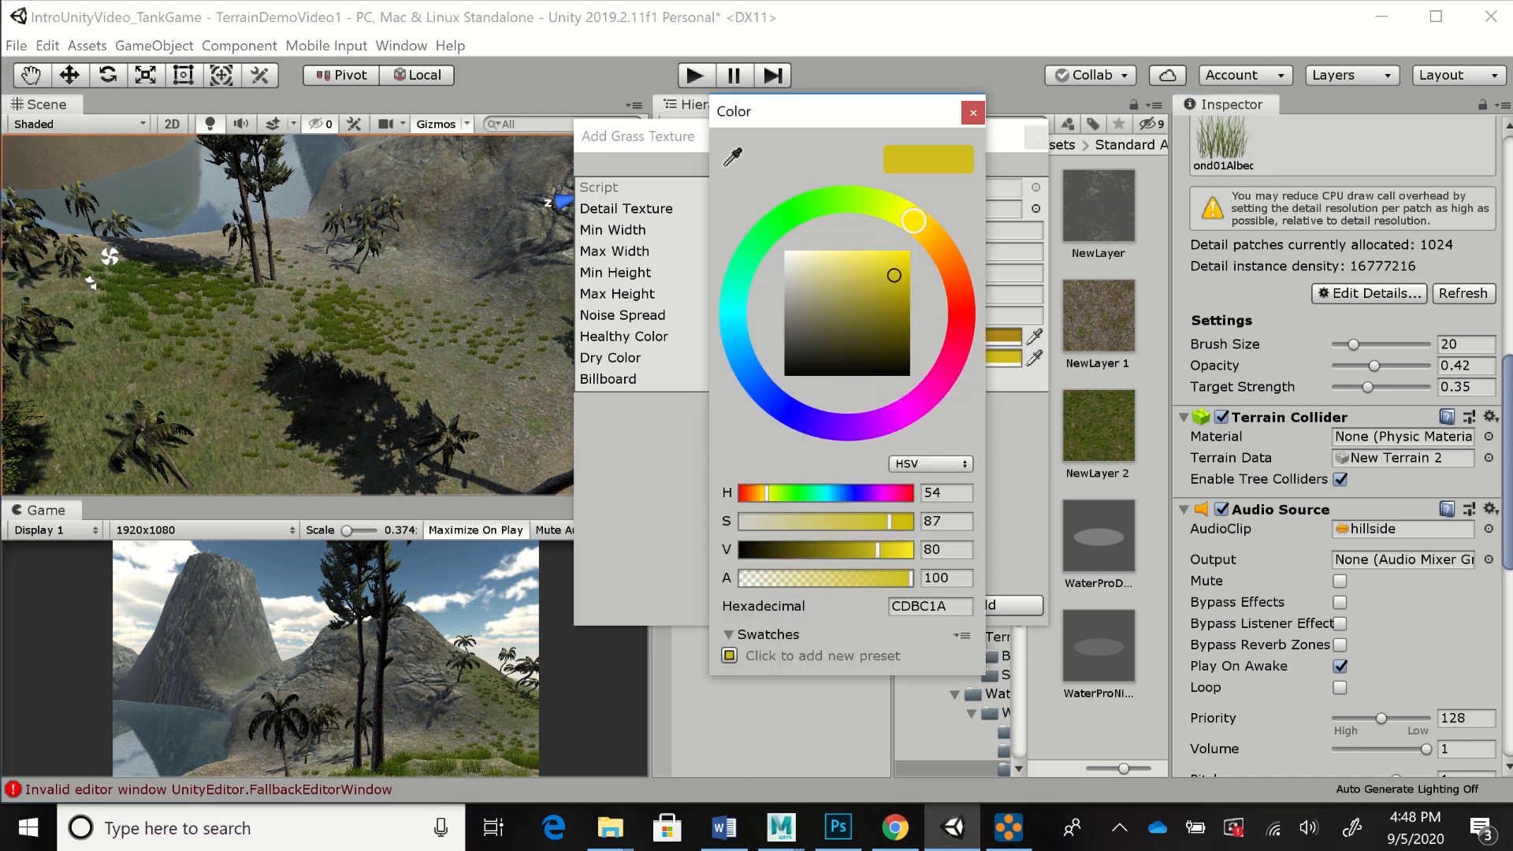
mouse_move(913, 221)
left_mouse_down()
mouse_move(938, 245)
mouse_move(882, 307)
mouse_move(896, 305)
left_mouse_up()
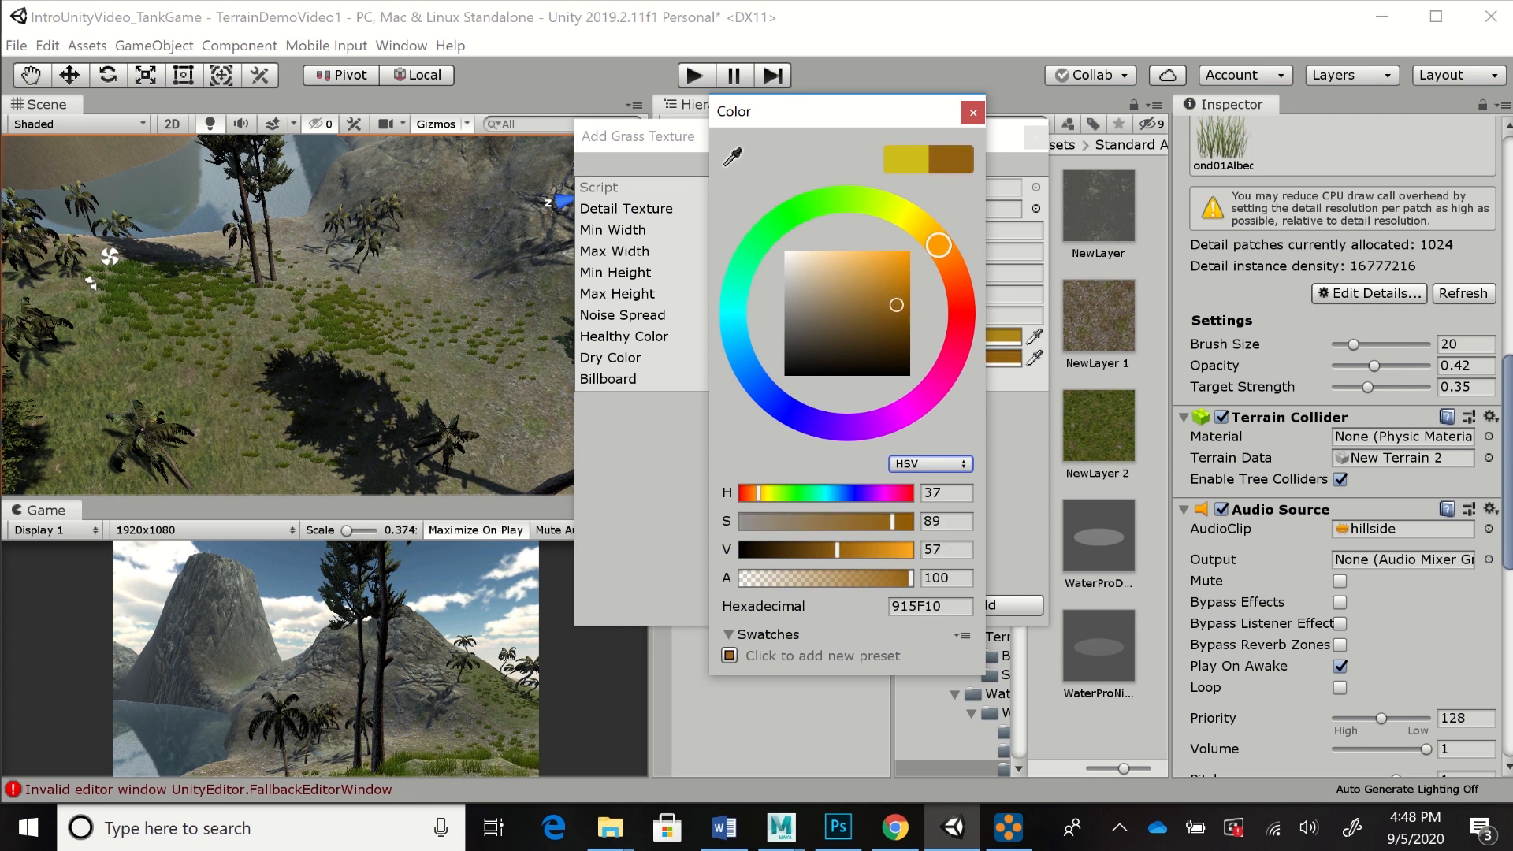
left_click(972, 113)
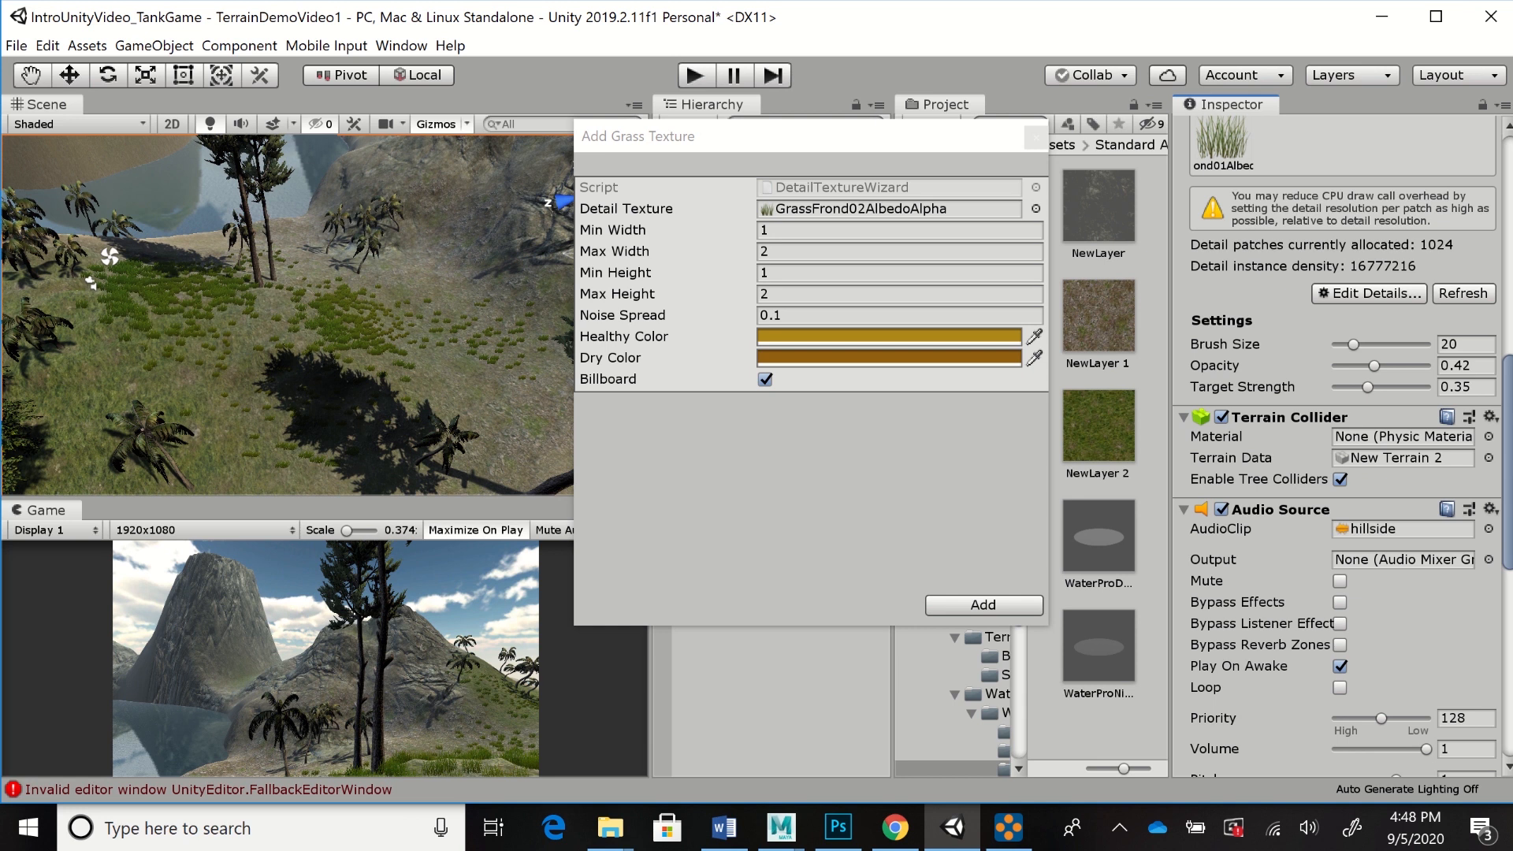
Set the grass Max Height to 3, Min Height to 2 and Noise Spread to 0.3, and add it to the Terrain
left_click(788, 294)
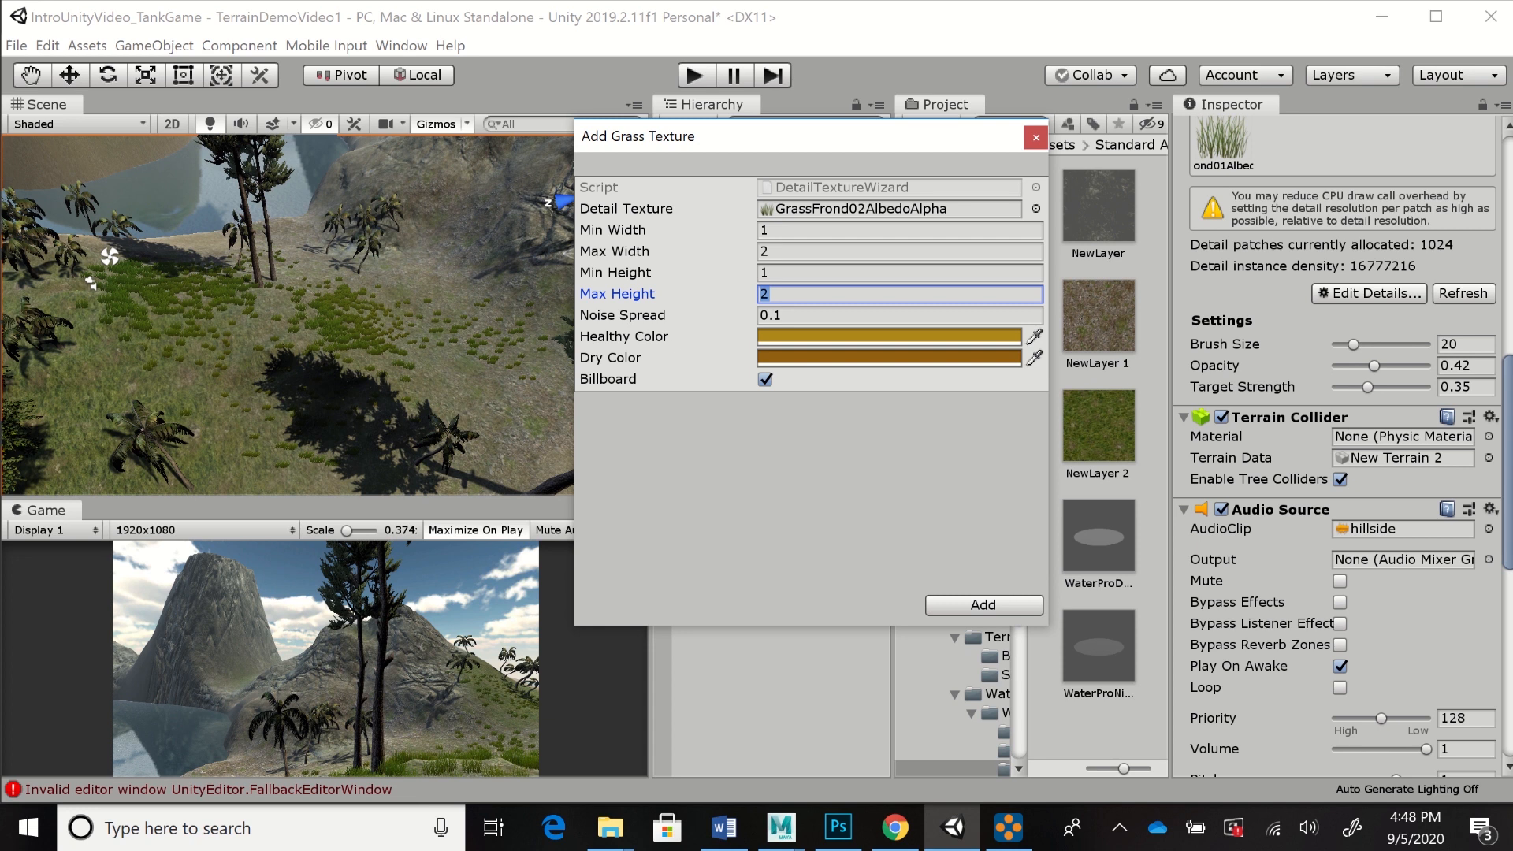
type("3")
left_click(788, 273)
type("2")
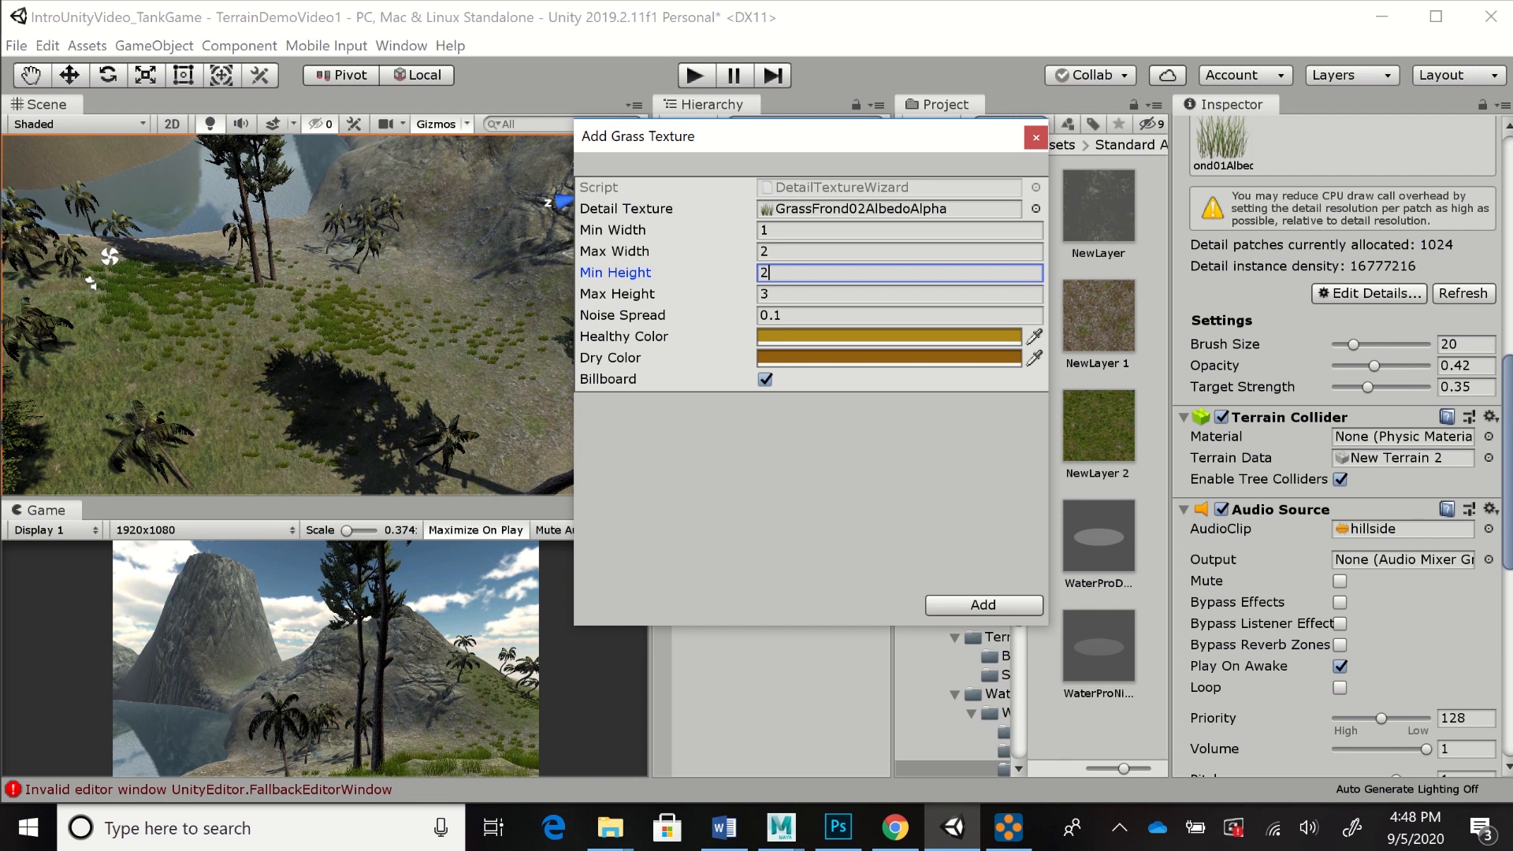
left_click_drag(790, 315, 774, 315)
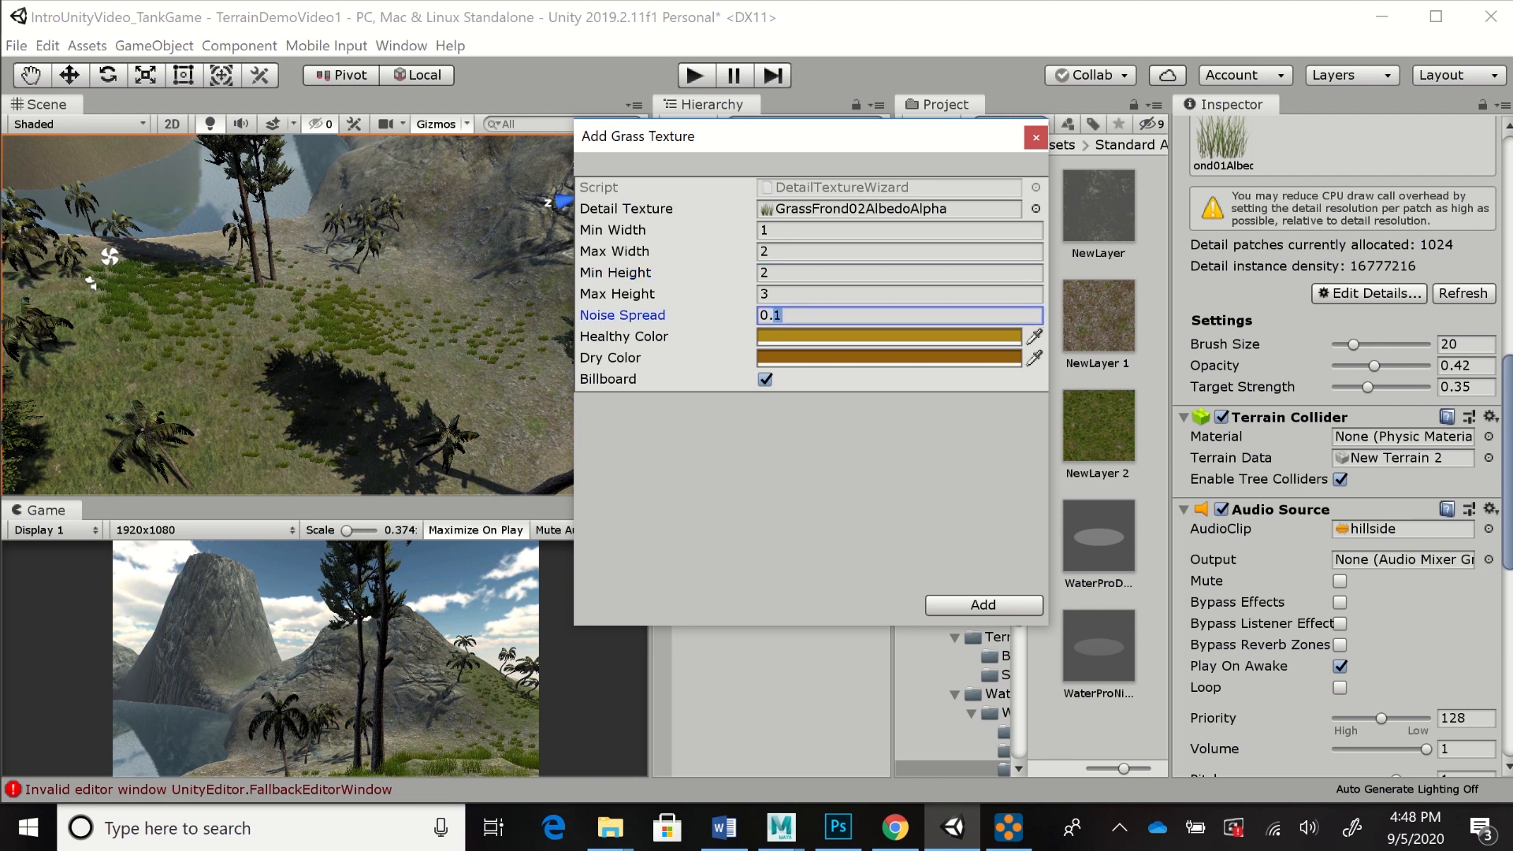
type("3")
left_click(982, 604)
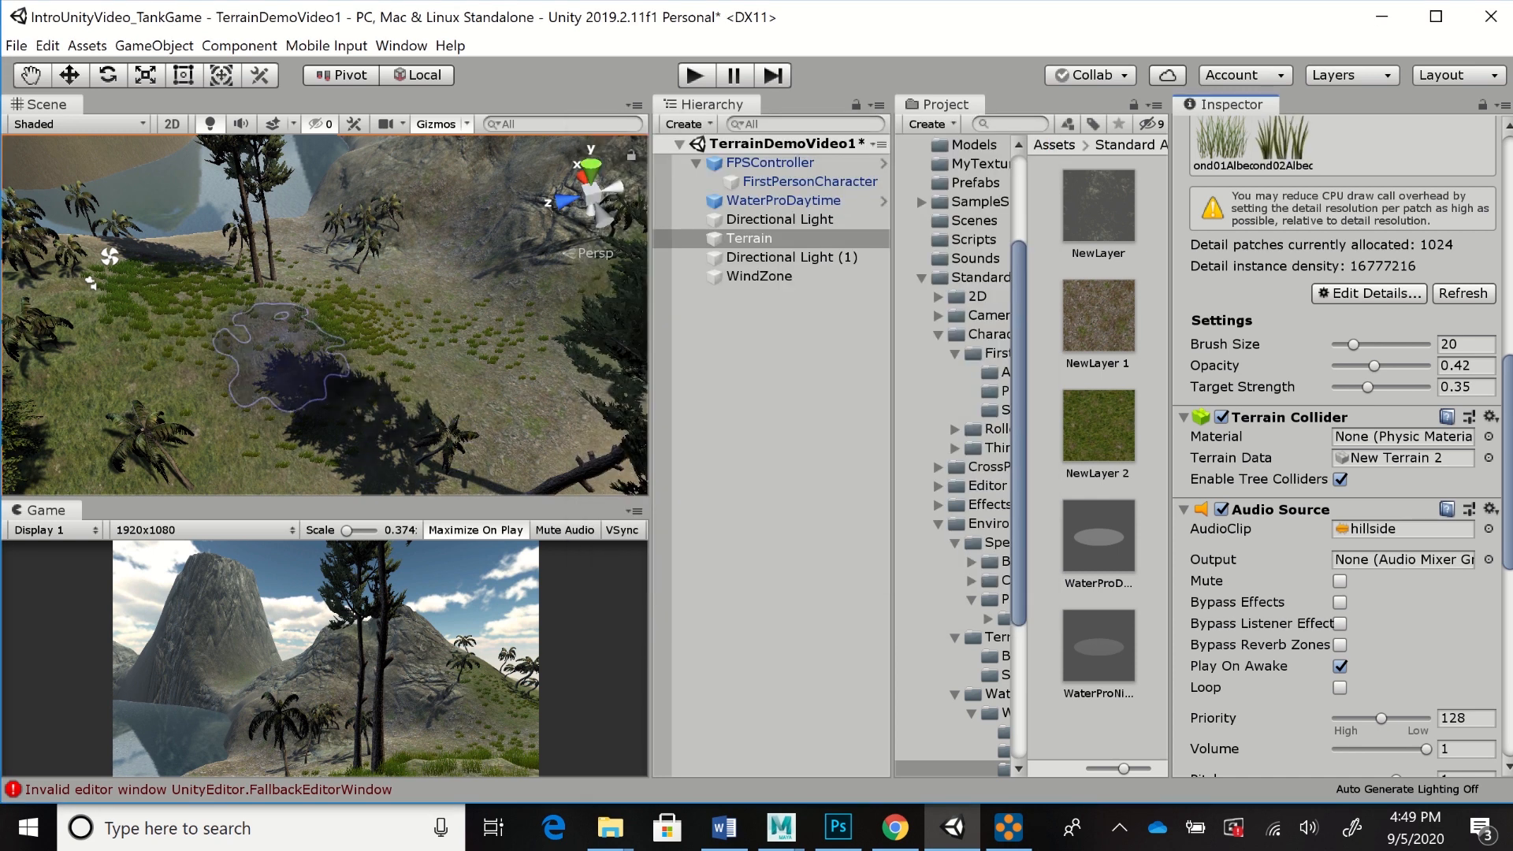
Lower the detail brush's Opacity to 0.17 and its Target Strength to 0.14
left_click(170, 297)
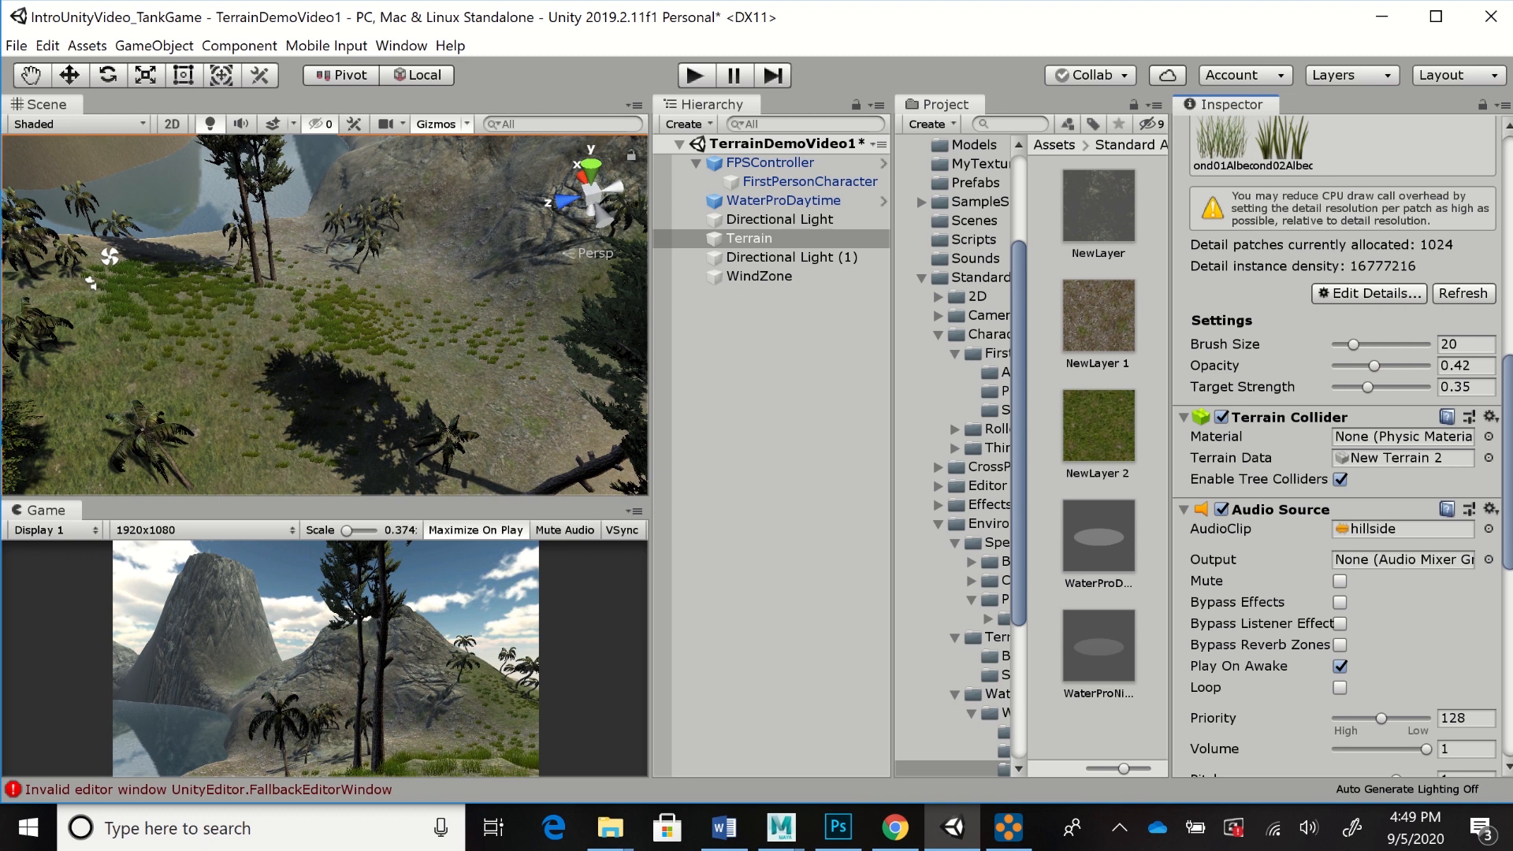
scroll(1339, 441, "down", 4)
scroll(1340, 441, "up", 7)
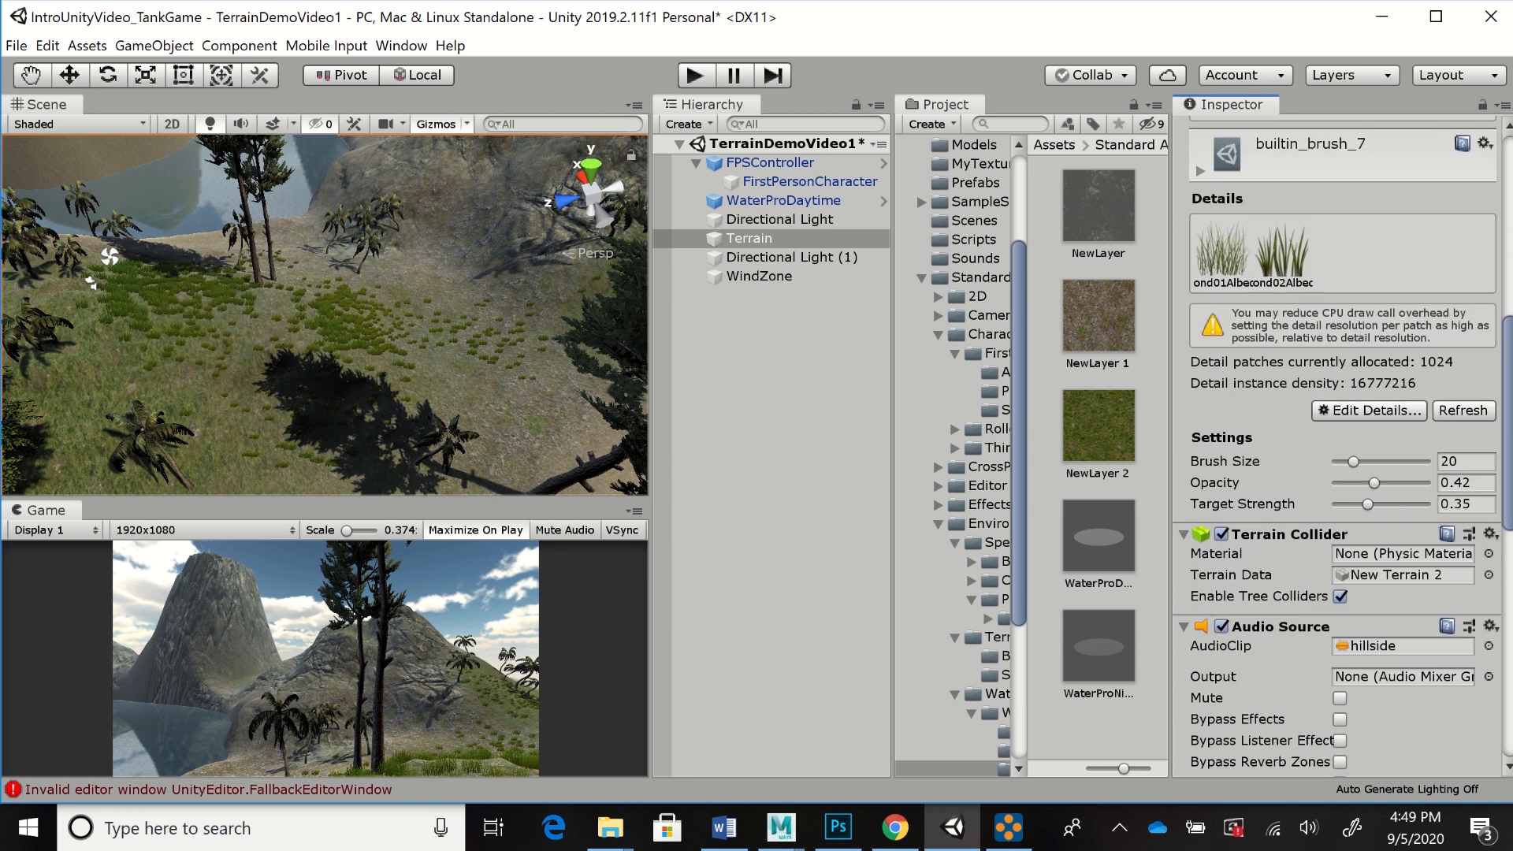
mouse_move(1367, 503)
left_mouse_down()
mouse_move(1349, 503)
mouse_move(1372, 483)
mouse_move(1351, 482)
left_mouse_up()
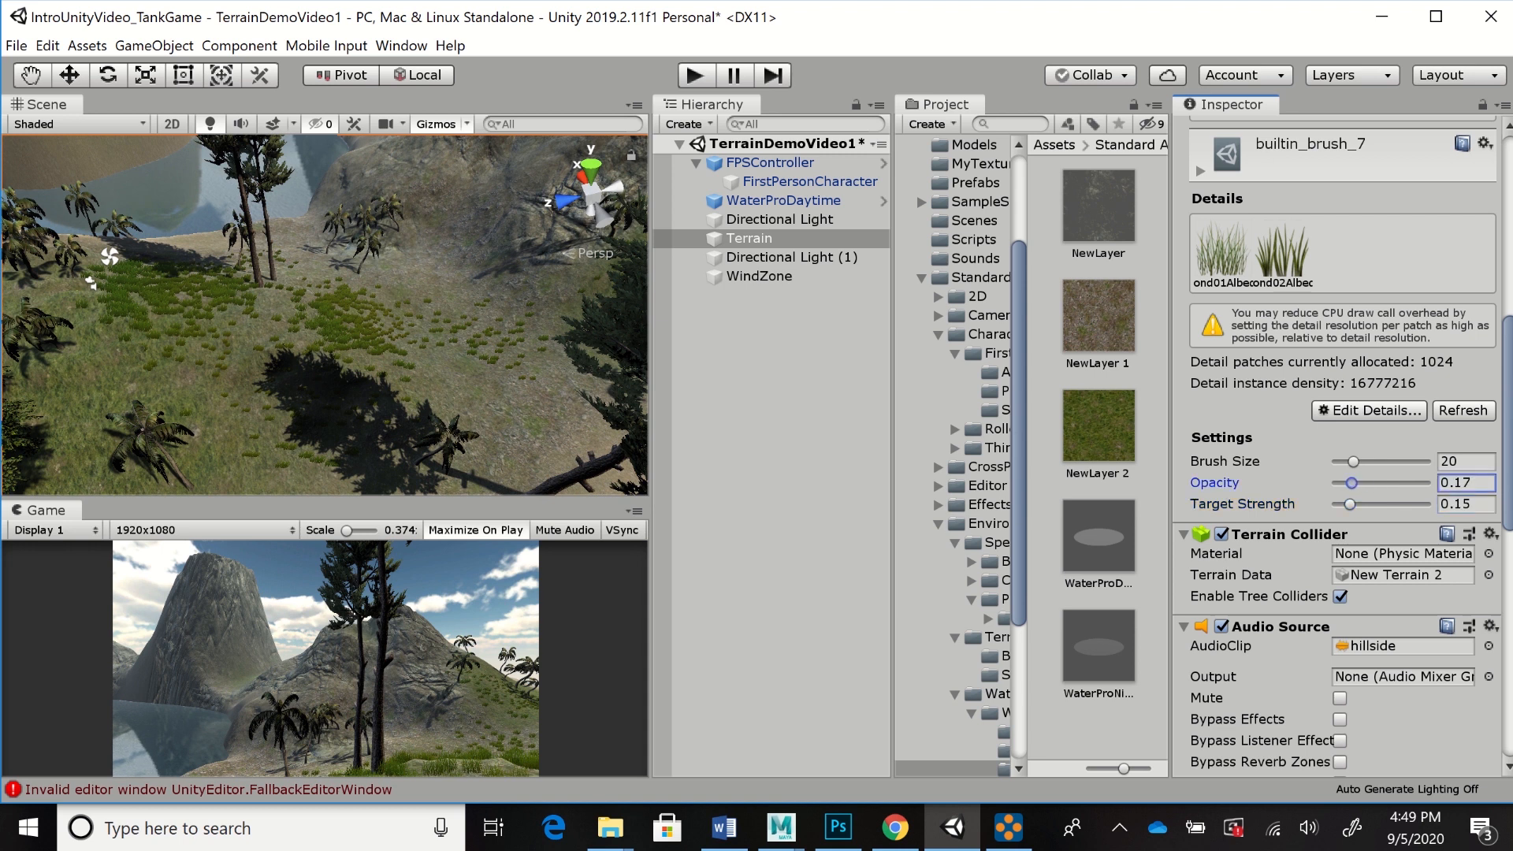
left_click(1349, 503)
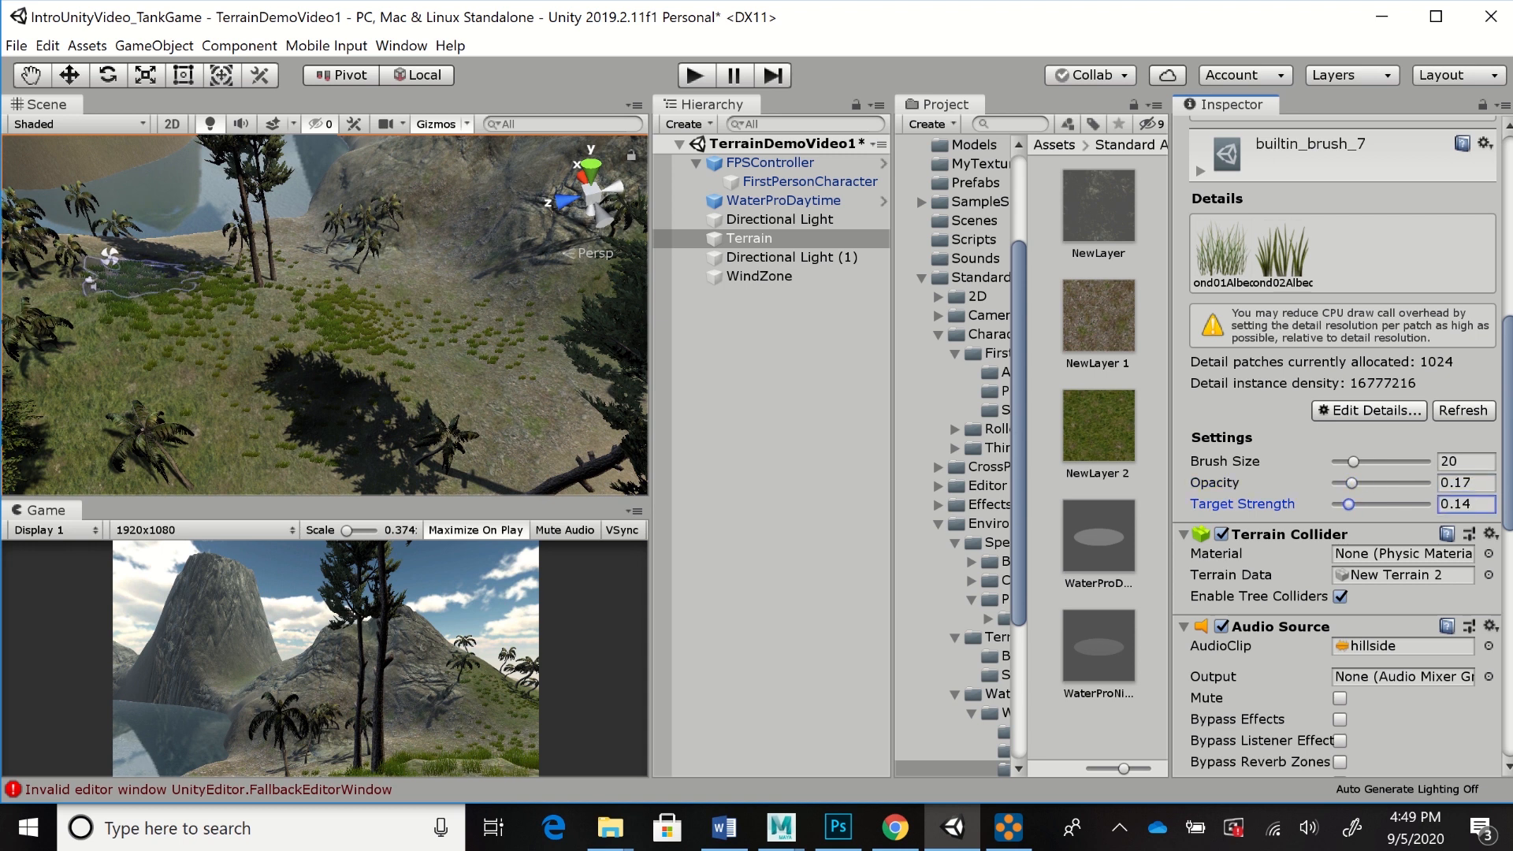
Paint sparse patches of the GrassFrond02 brown grass over the clearing and towards the palm-covered slope
left_click_drag(170, 287, 243, 311)
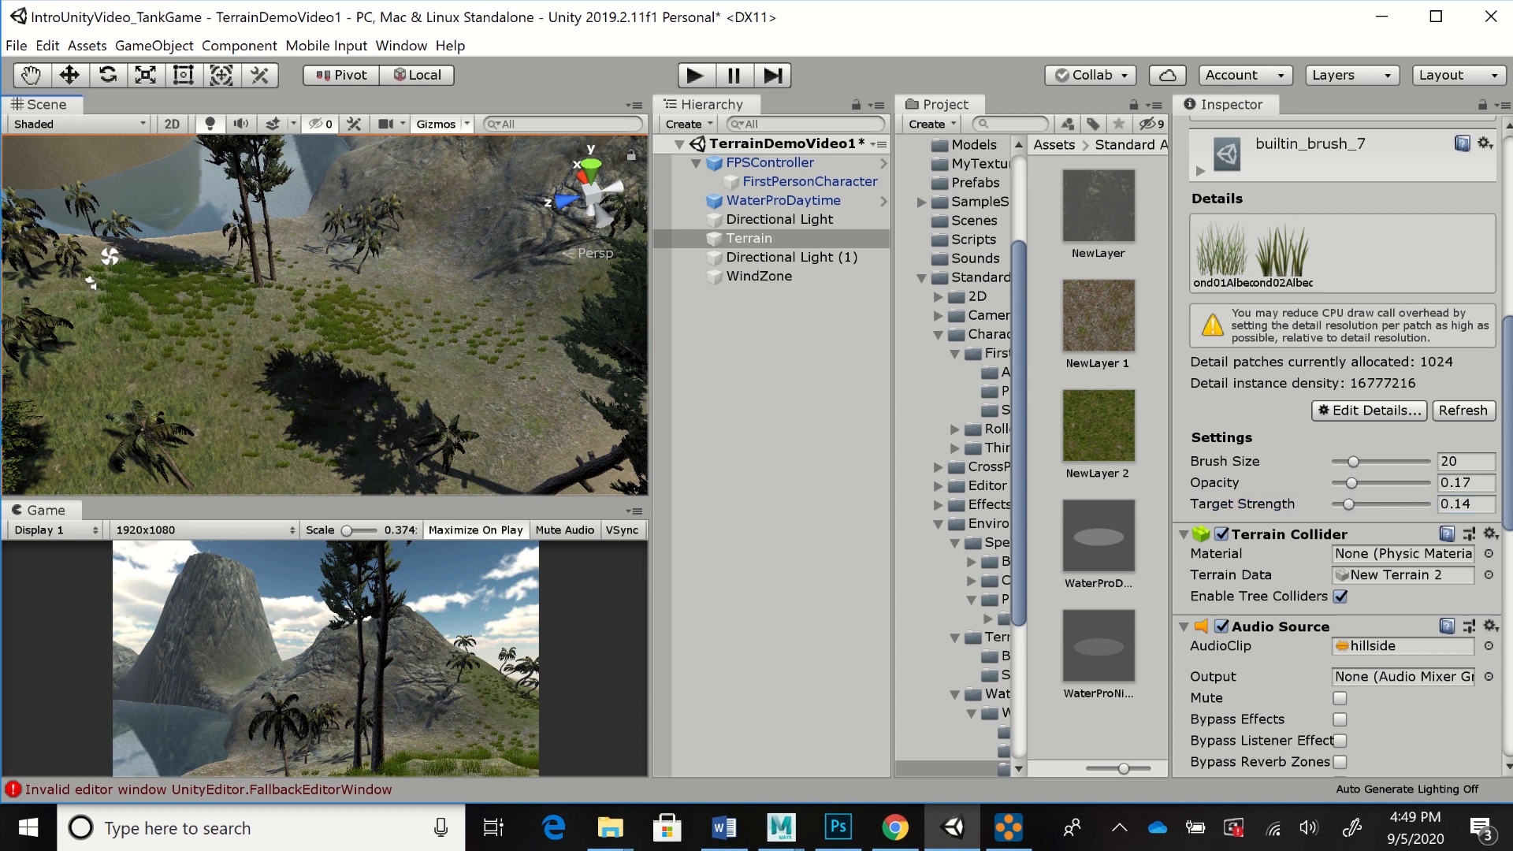
left_click(1283, 252)
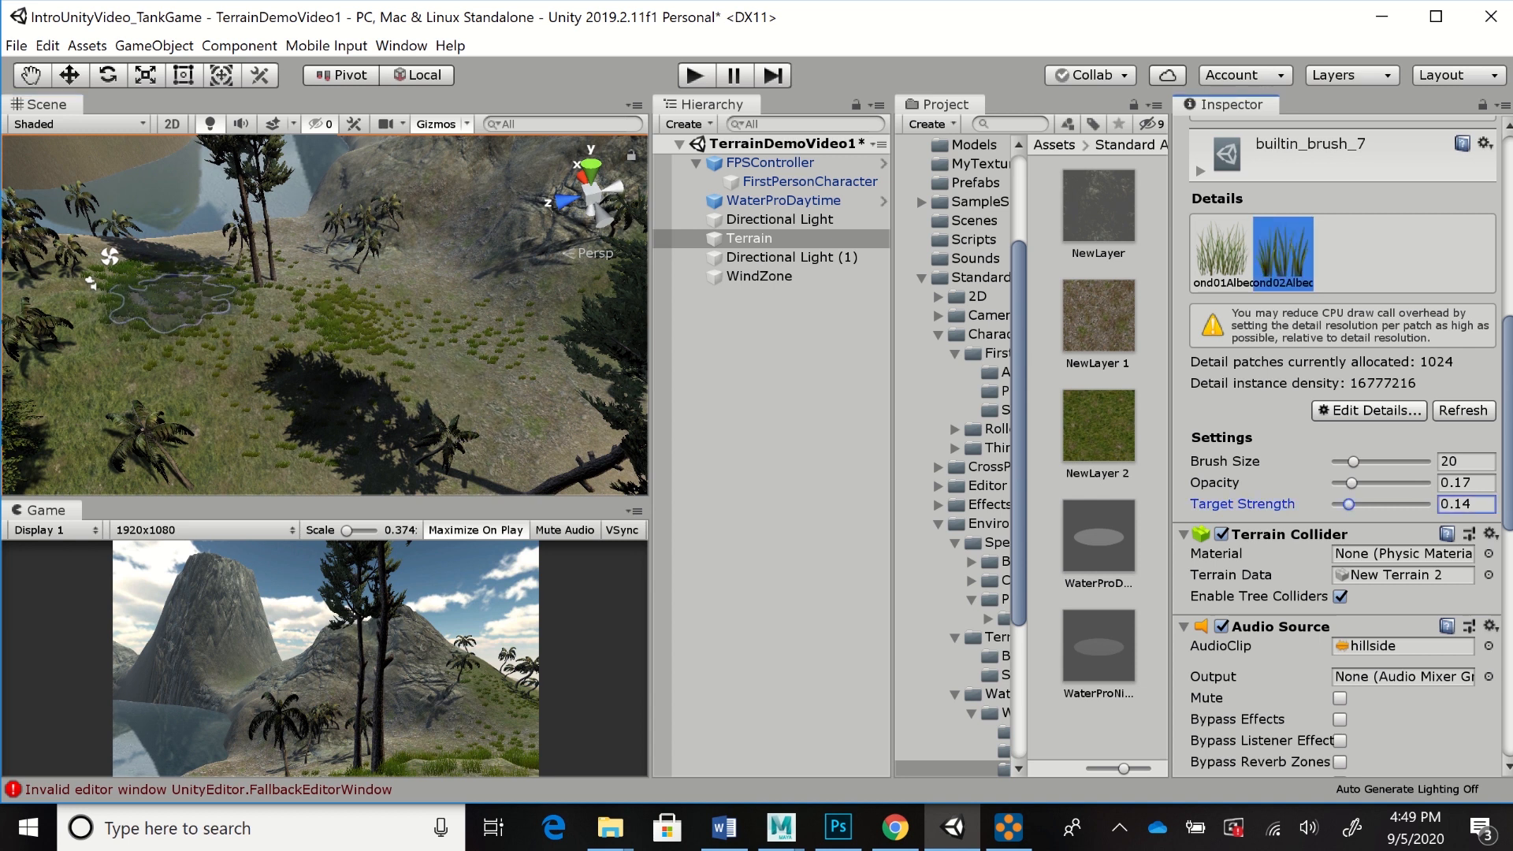
left_click_drag(172, 303, 189, 305)
mouse_move(380, 329)
left_mouse_down()
mouse_move(338, 371)
mouse_move(320, 354)
mouse_move(423, 326)
left_mouse_up()
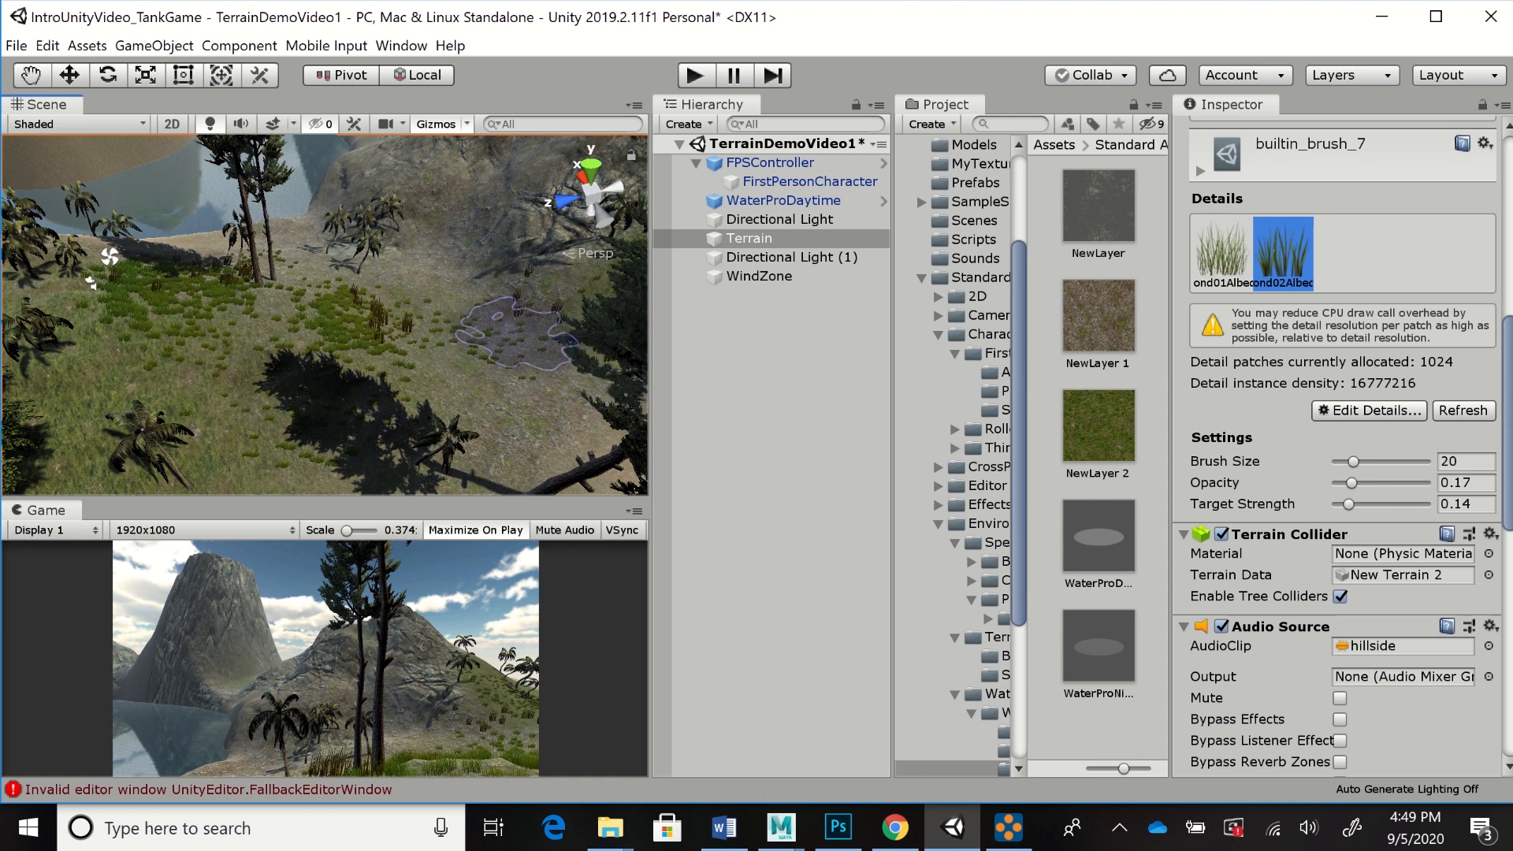
scroll(516, 338, "up", 2)
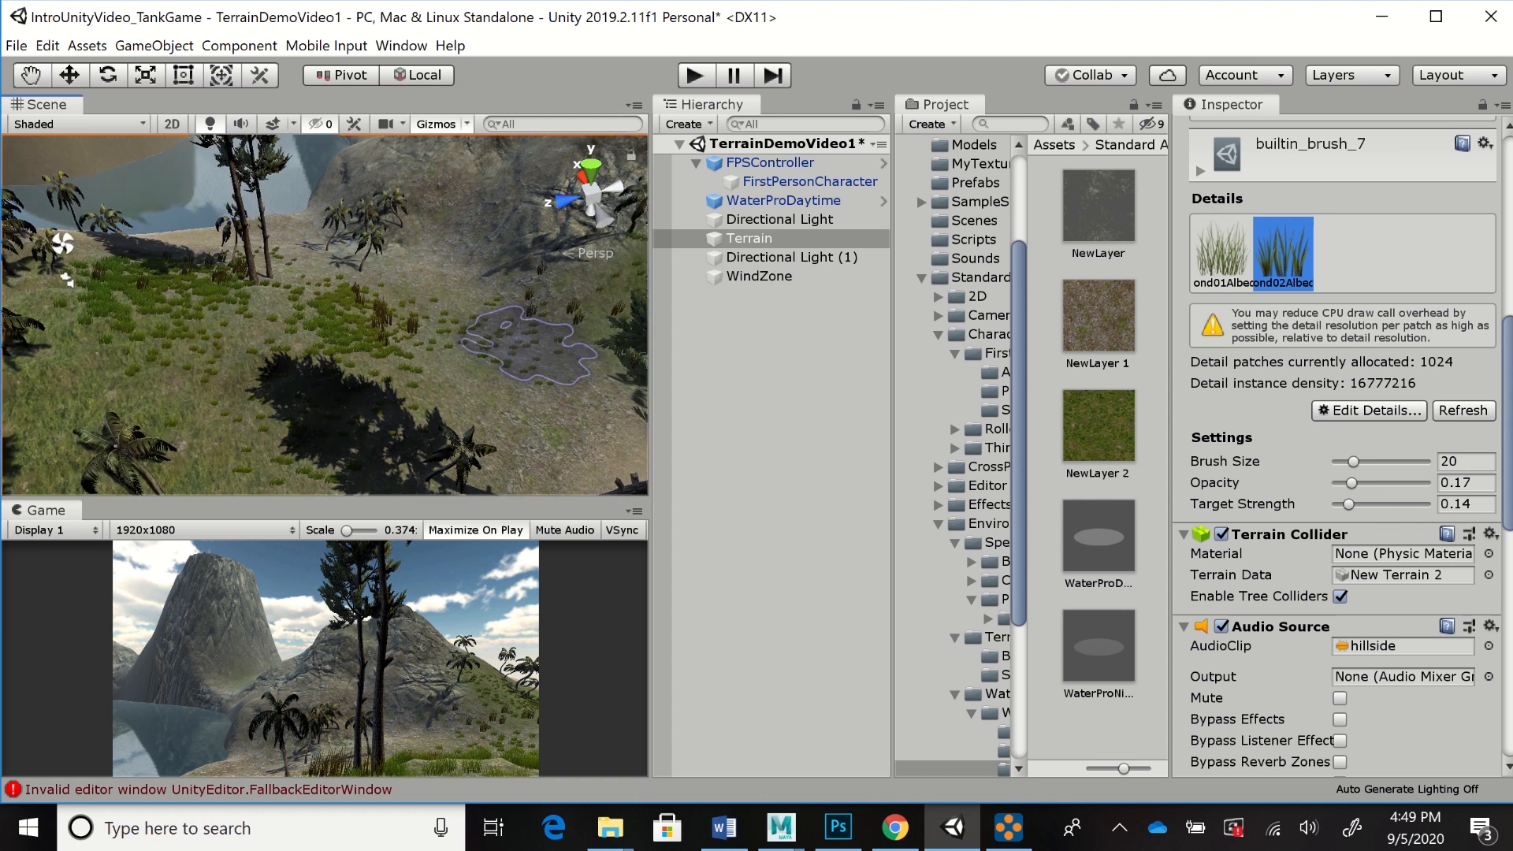
mouse_move(579, 327)
middle_mouse_down("alt")
mouse_move(497, 326)
mouse_move(342, 366)
middle_mouse_up("alt")
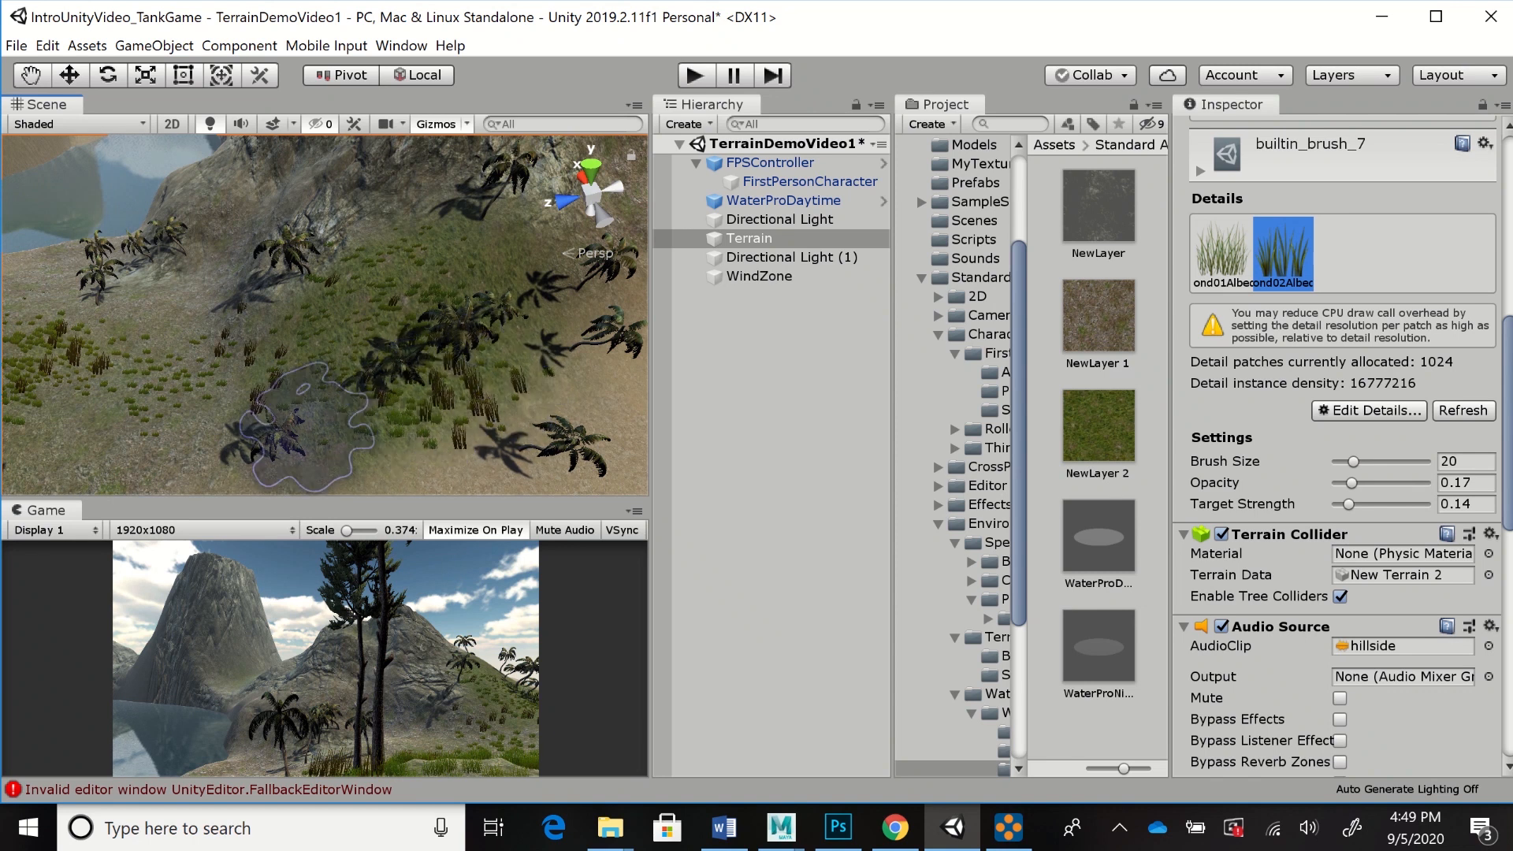
Play-test the scene to look at the brown grass from ground level, and return to editing
key("ctrl+p")
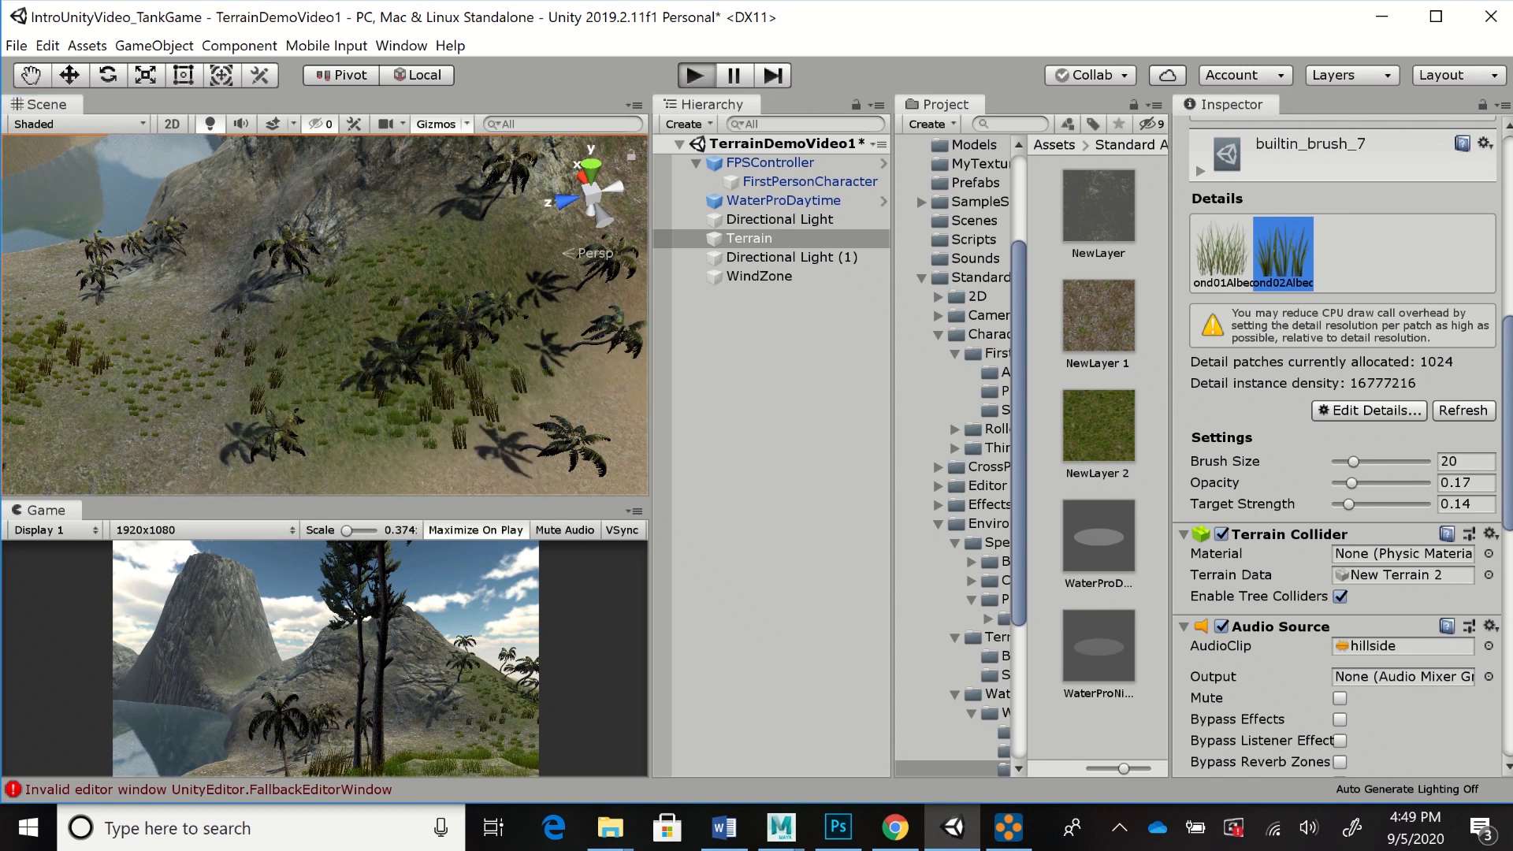
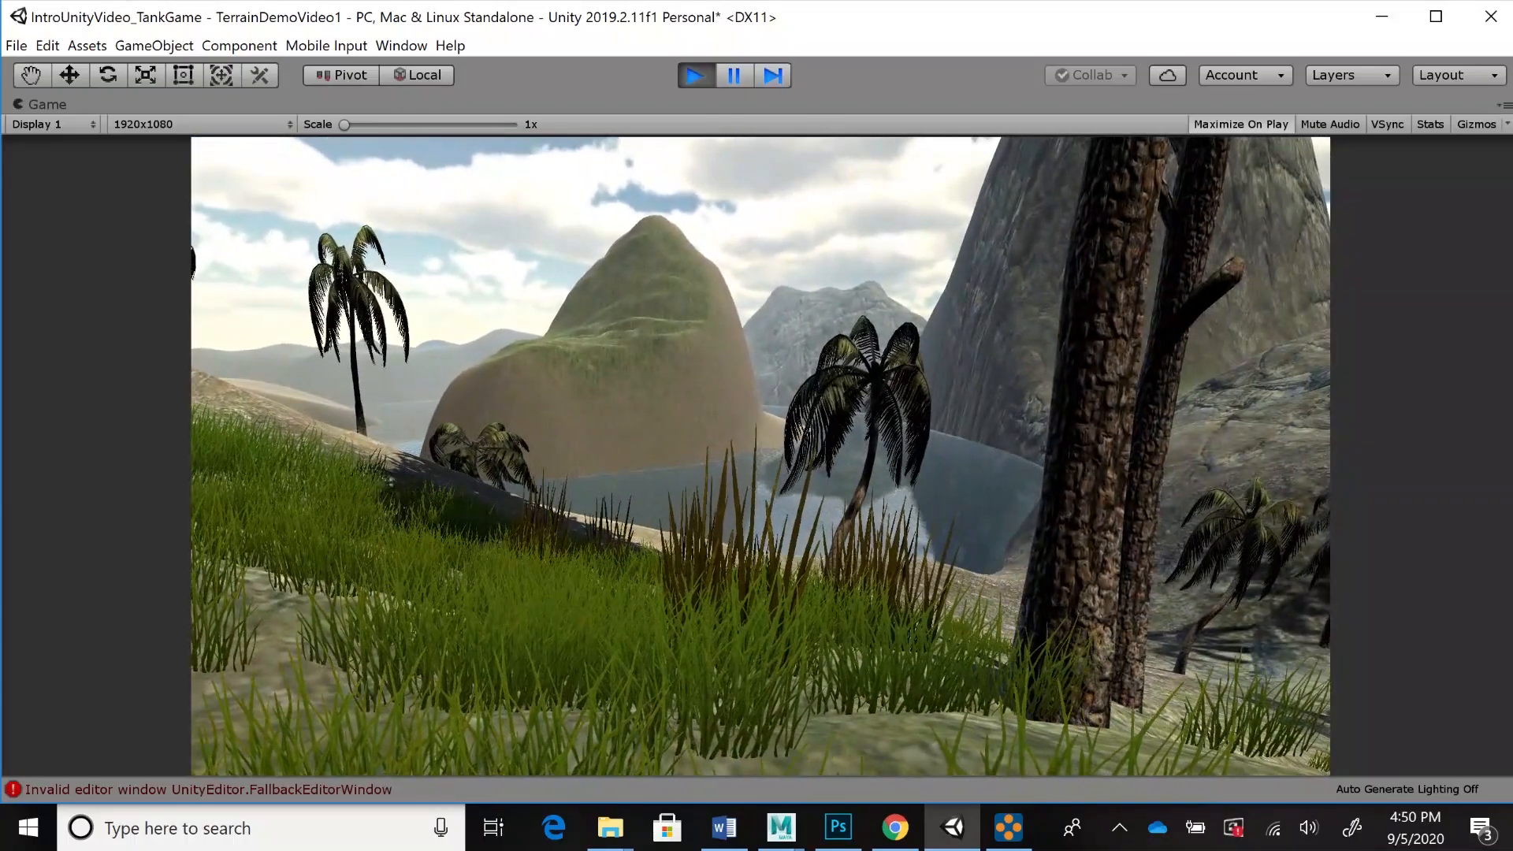
key("ctrl+p")
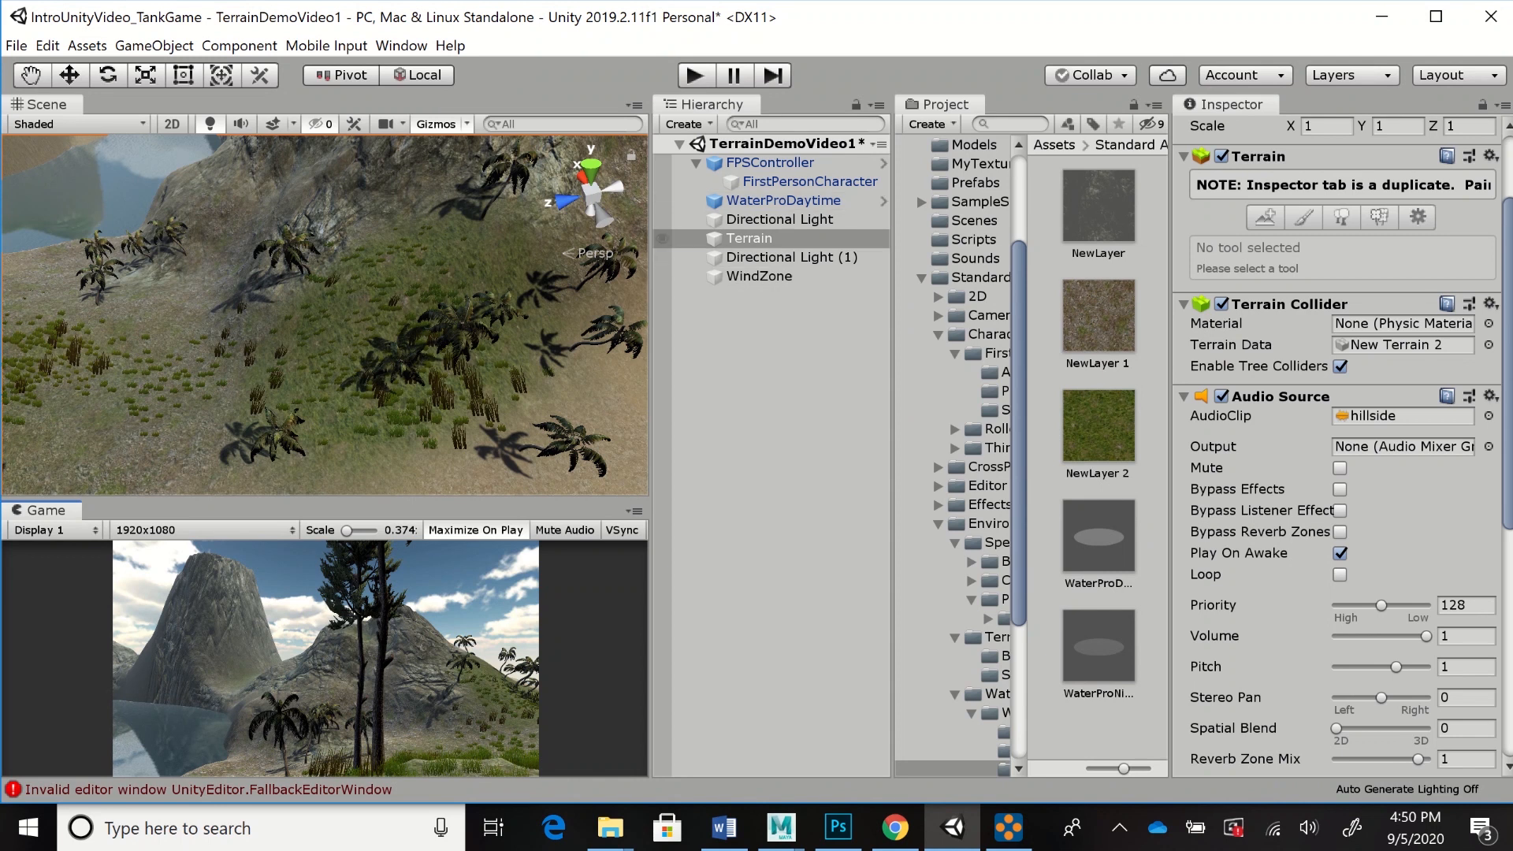
Reopen the Terrain's GrassFrond02 grass texture for editing and brighten its Healthy Color to the yellow E3B224
left_click(756, 219)
left_click(749, 238)
left_click_drag(1507, 244, 1506, 391)
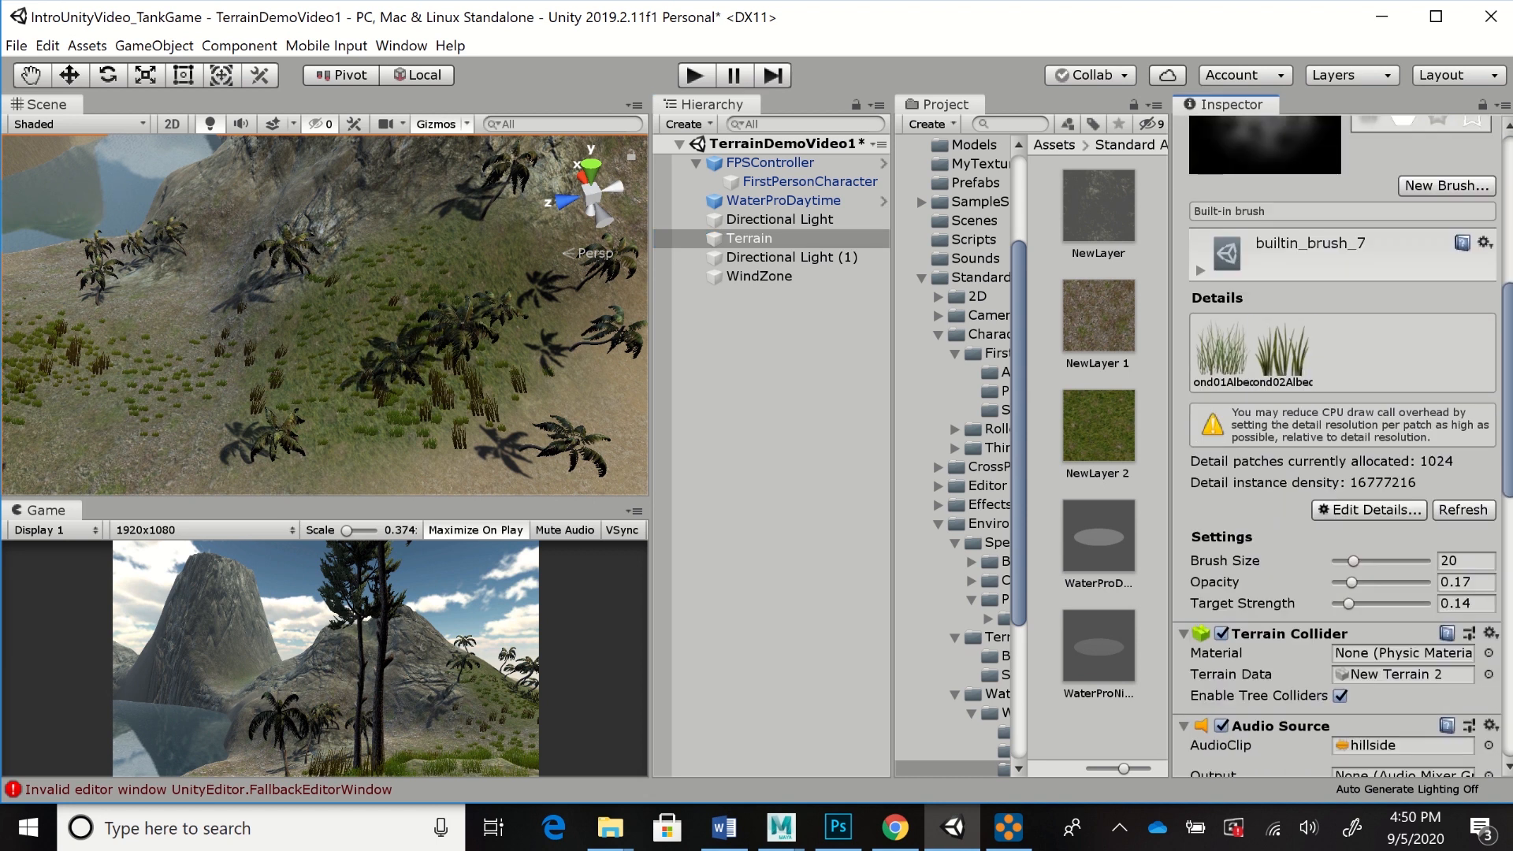
double_click(1282, 353)
left_click(888, 337)
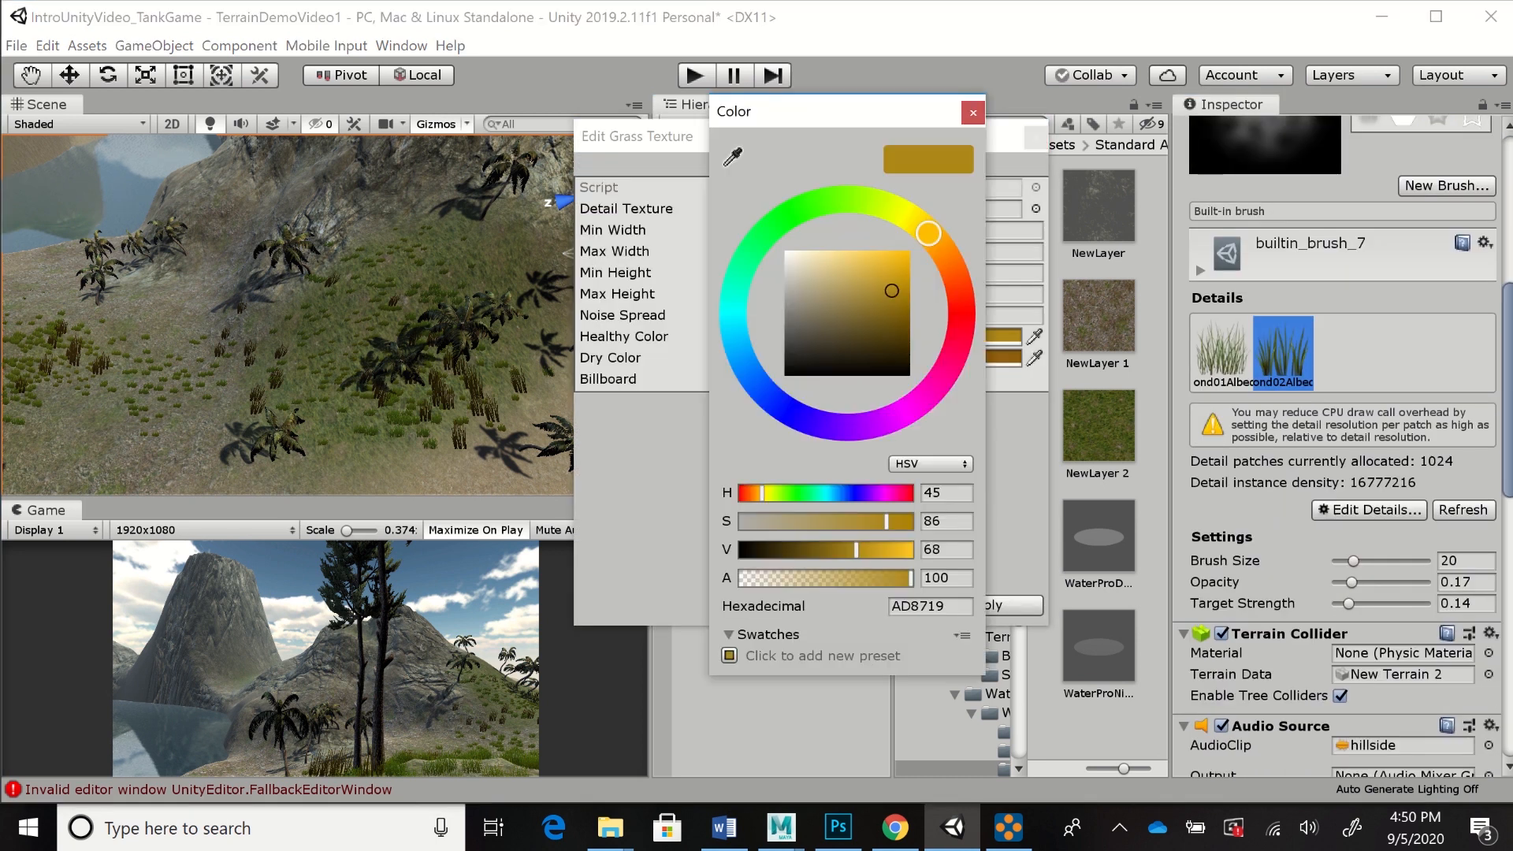
left_click_drag(891, 291, 890, 265)
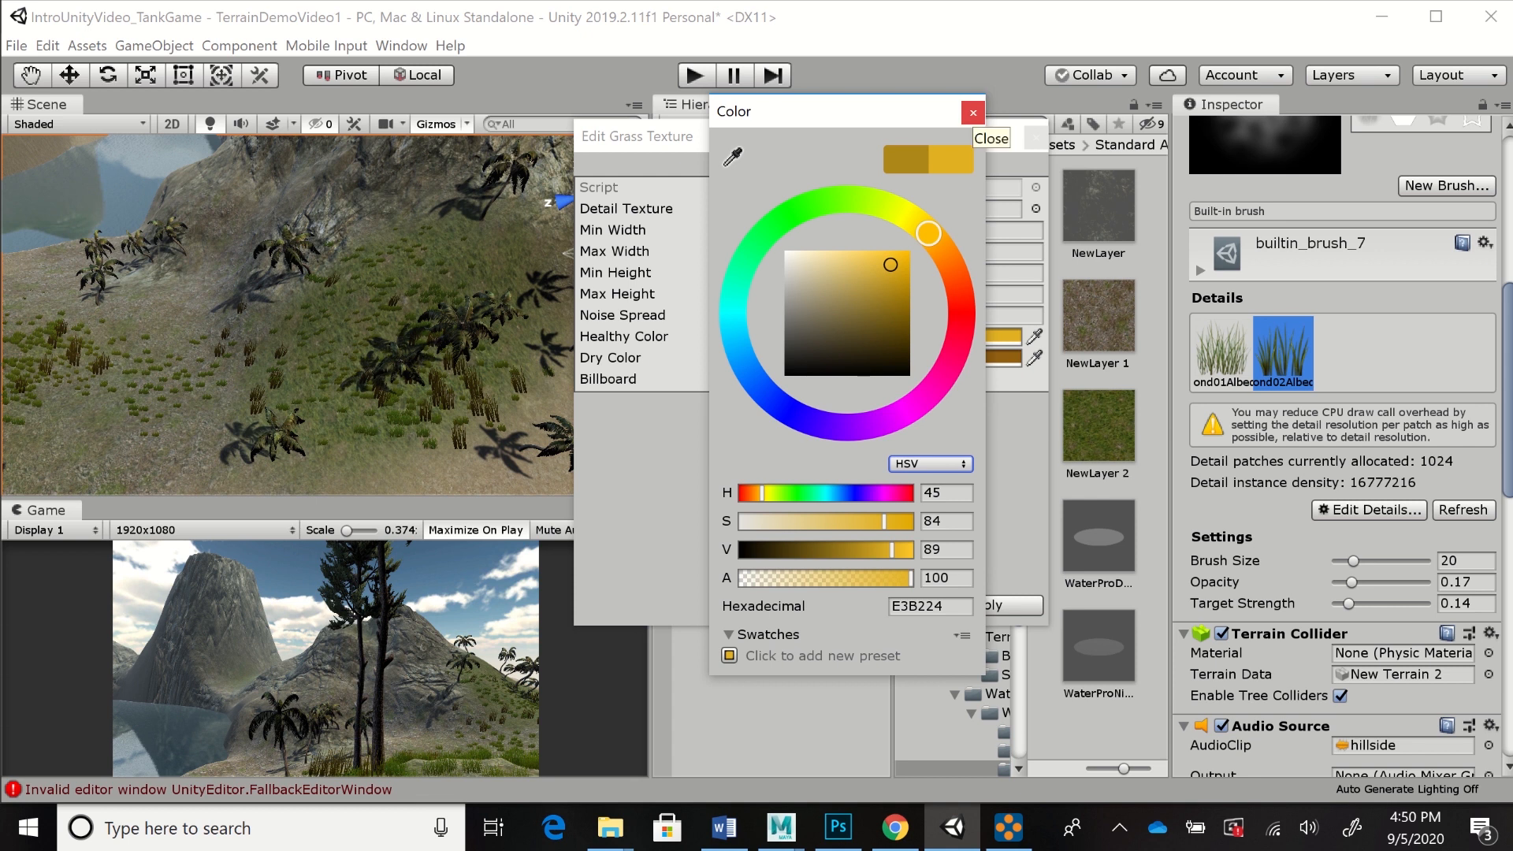
left_click(972, 113)
Set the grass texture's Dry Color to the orange-brown C17A07 and its Max Width to 3, and apply the changes
left_click(891, 358)
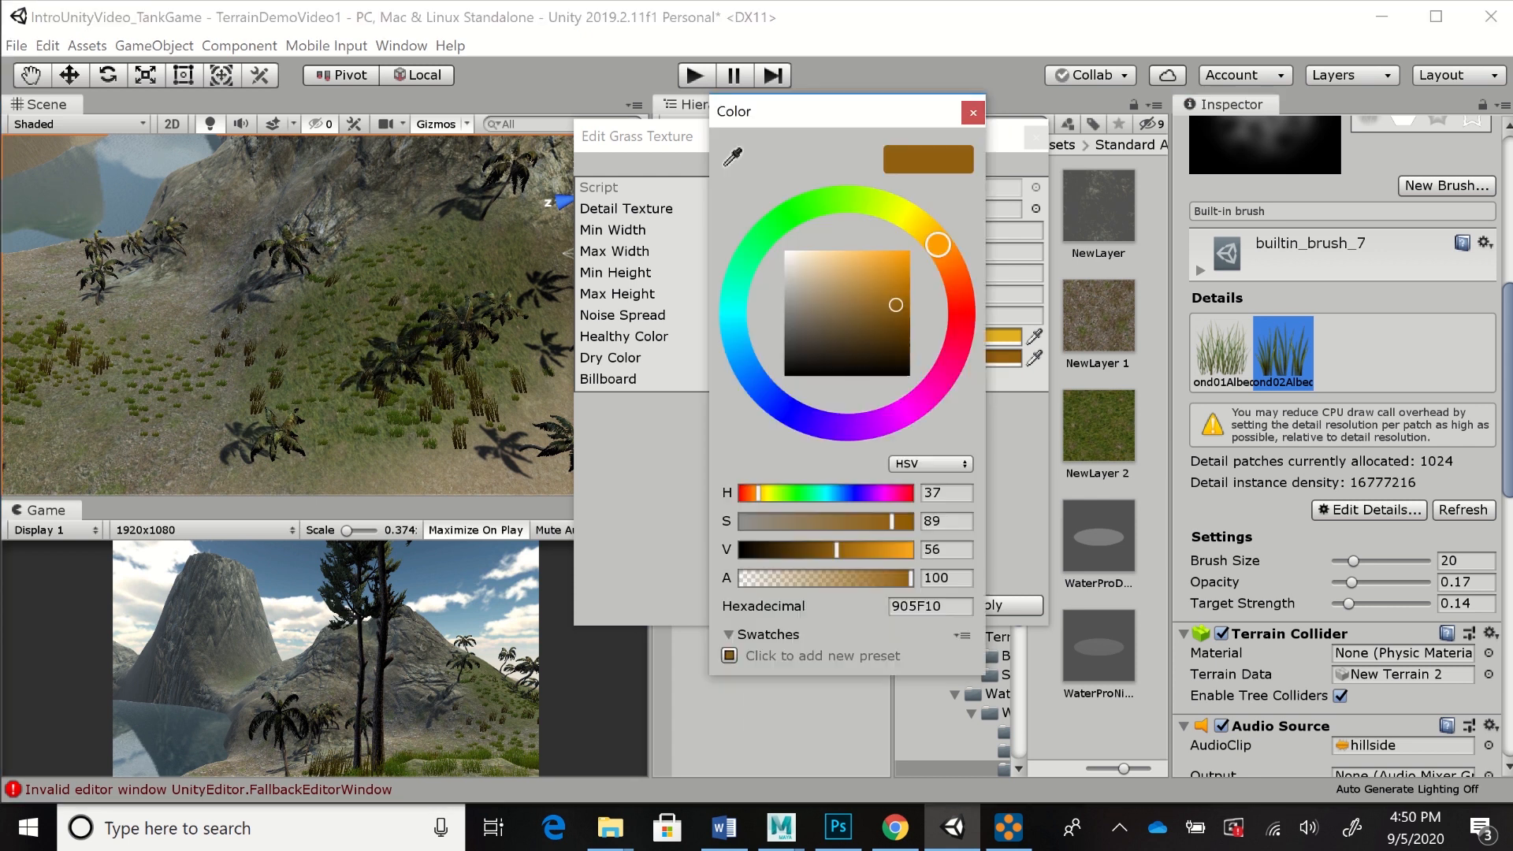
left_click_drag(896, 305, 906, 282)
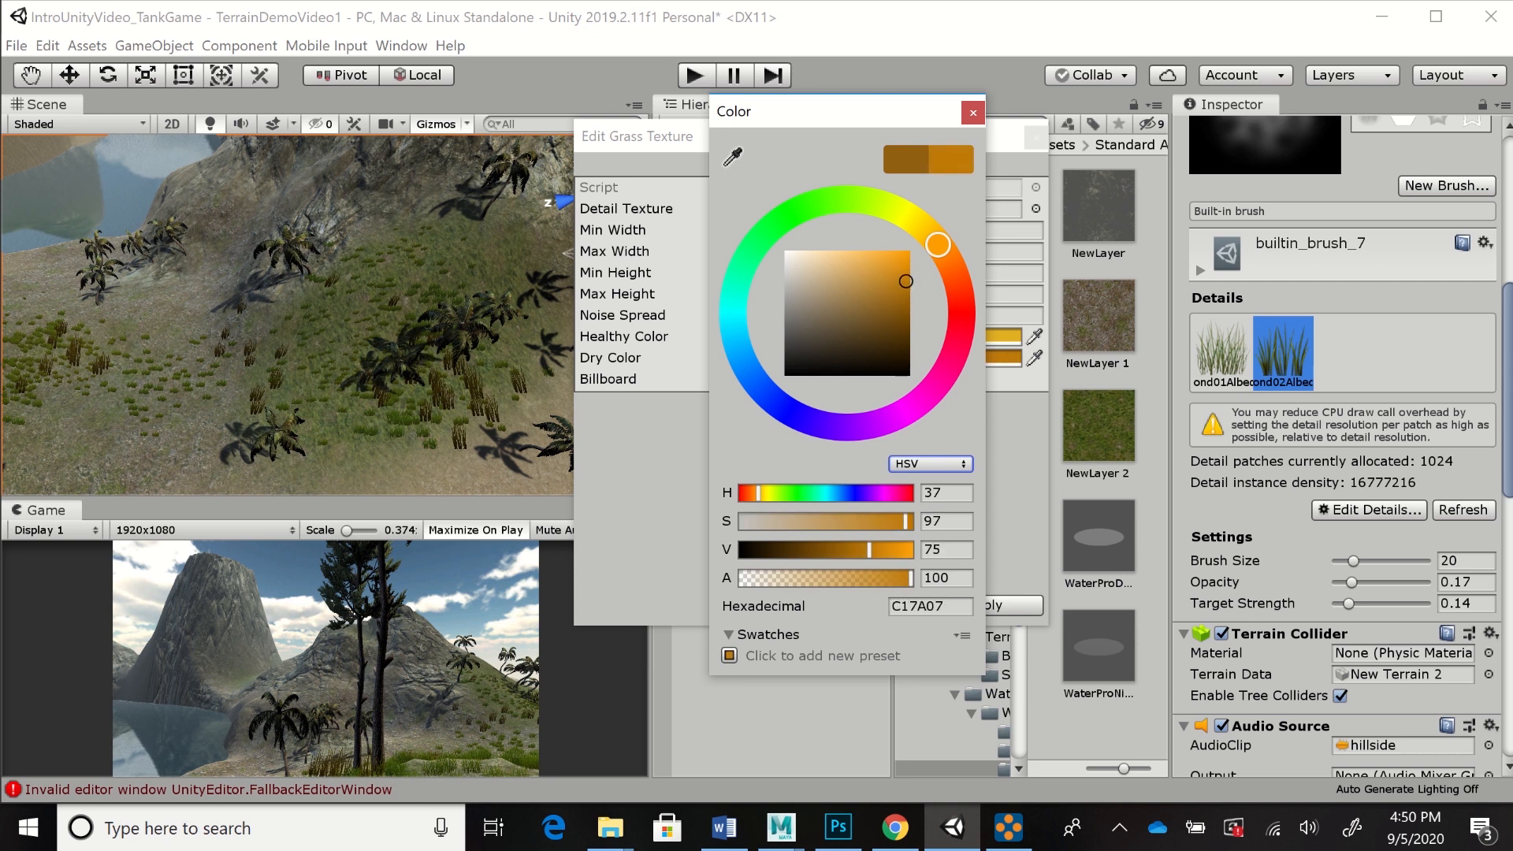
left_click(973, 113)
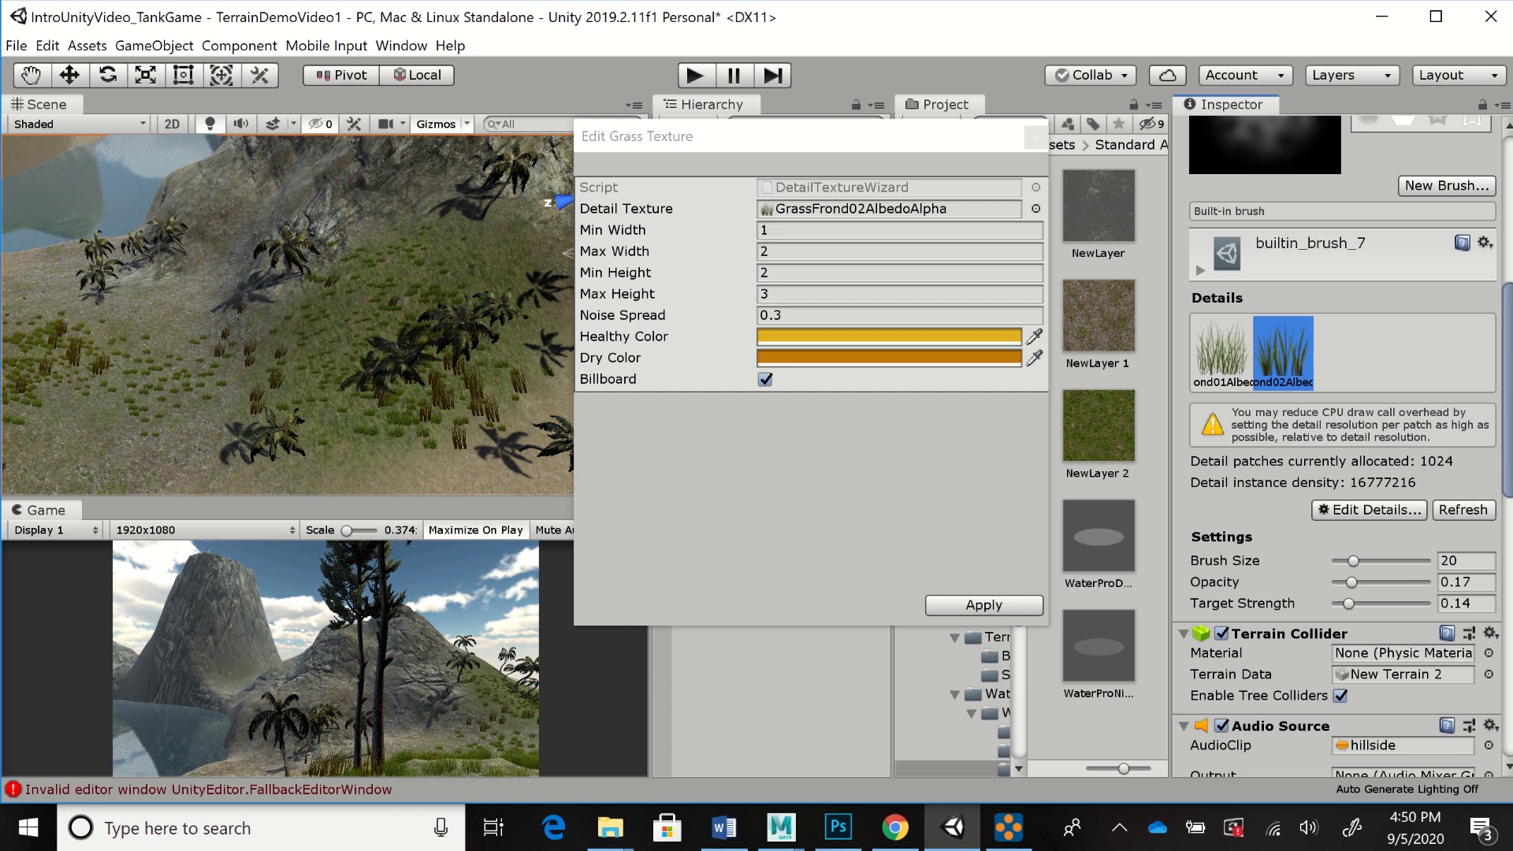
left_click(788, 252)
type("3")
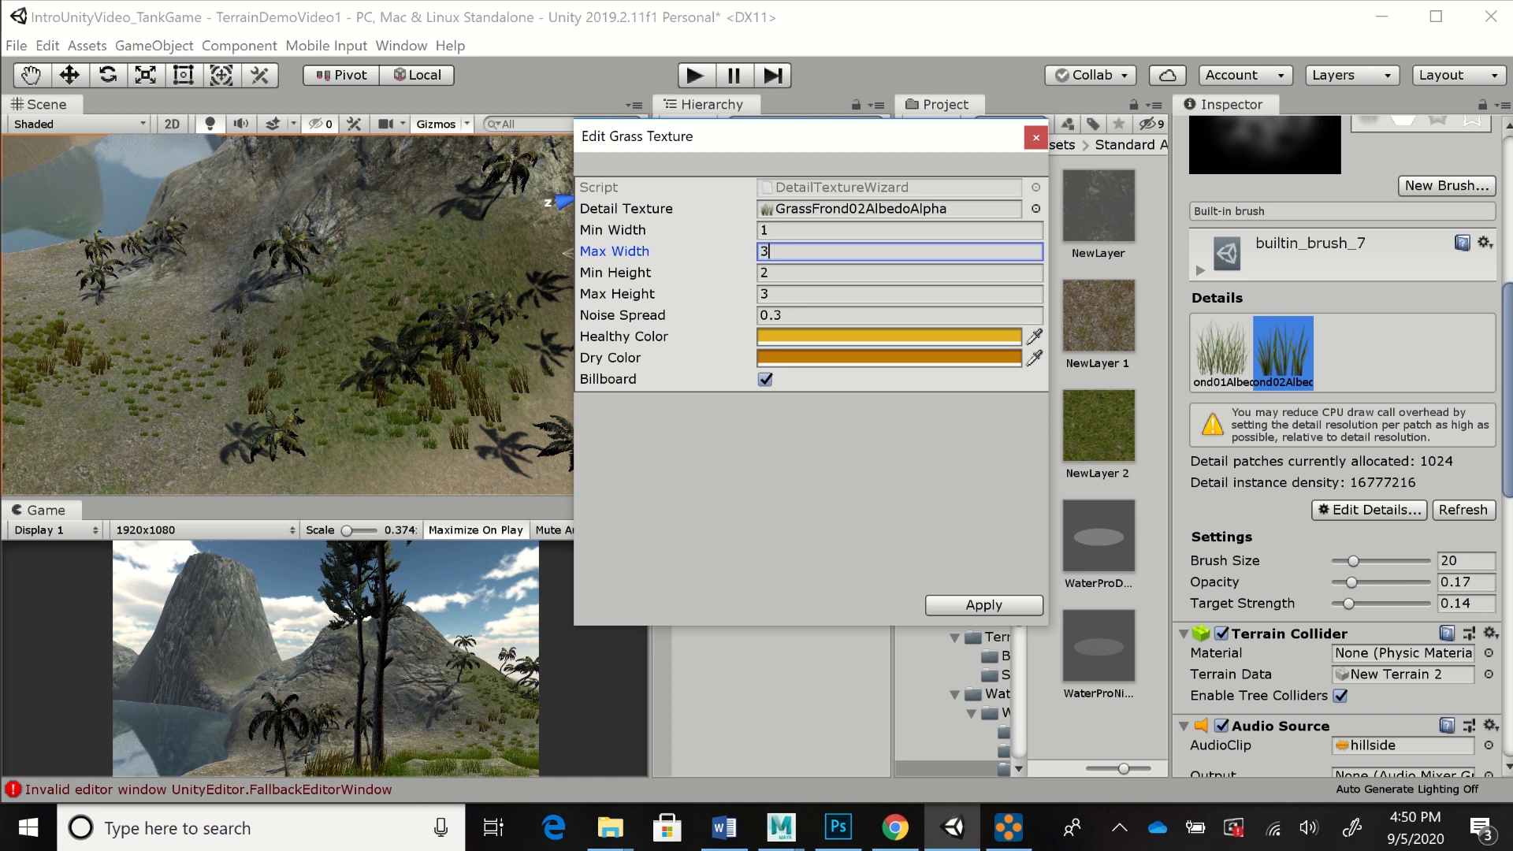
left_click(984, 605)
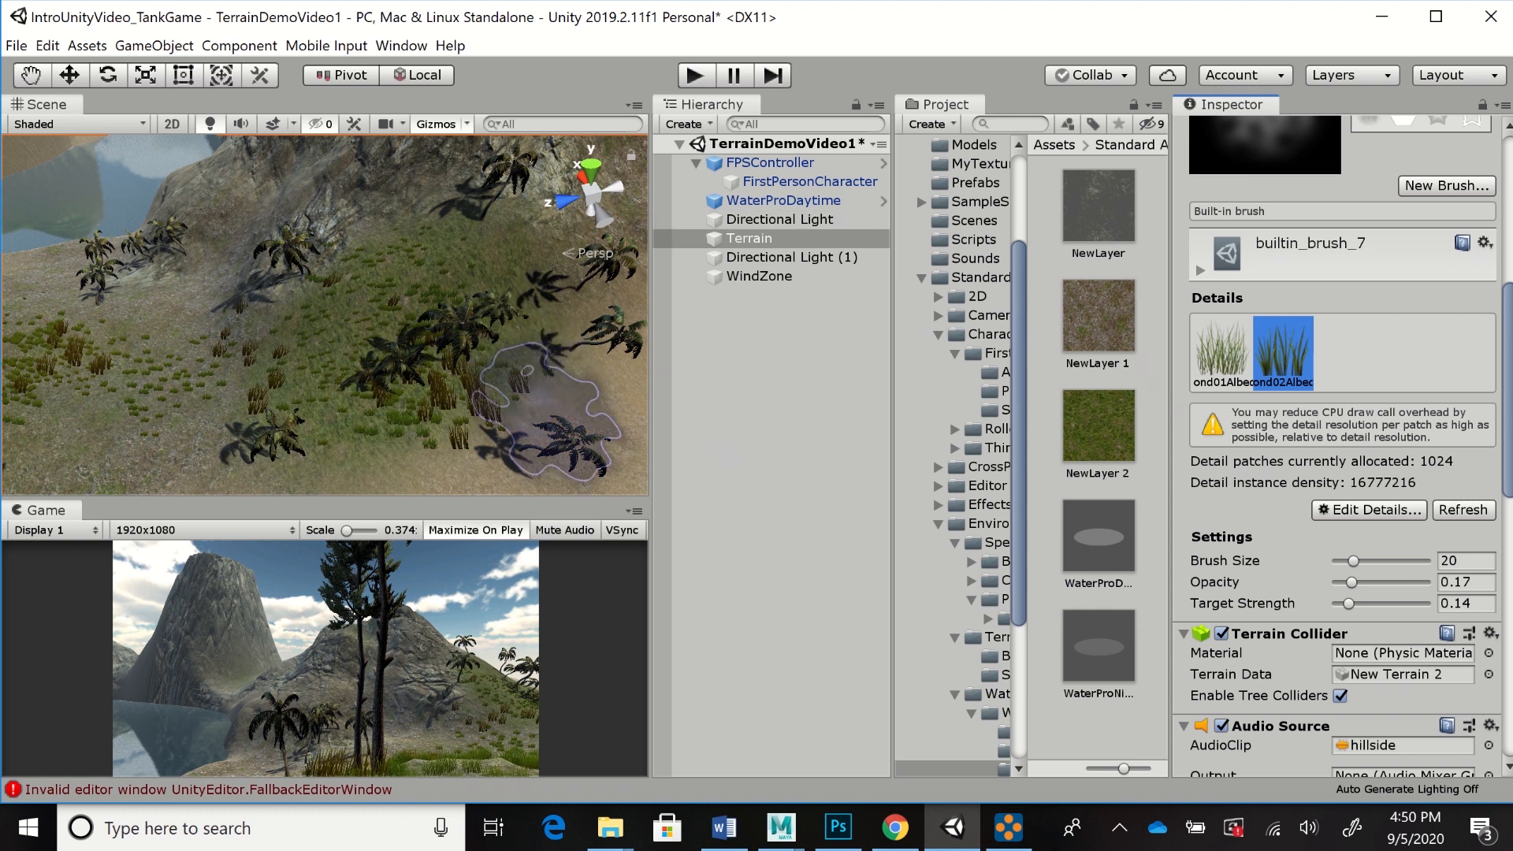
Play-test the scene, walking forward through the grass to check its new colors and width, and stop the game
left_click(695, 75)
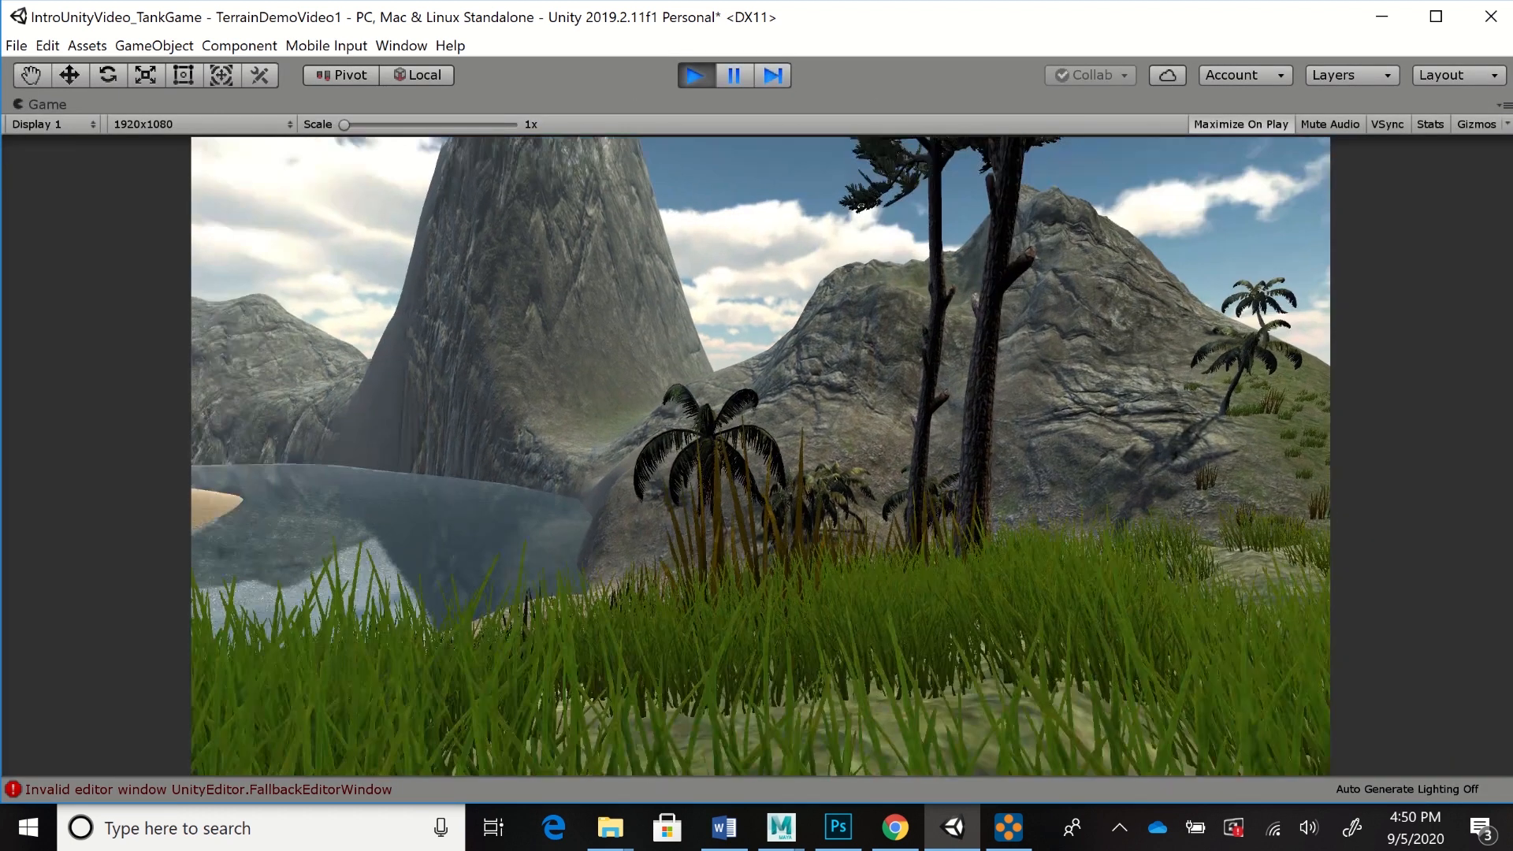
key("w")
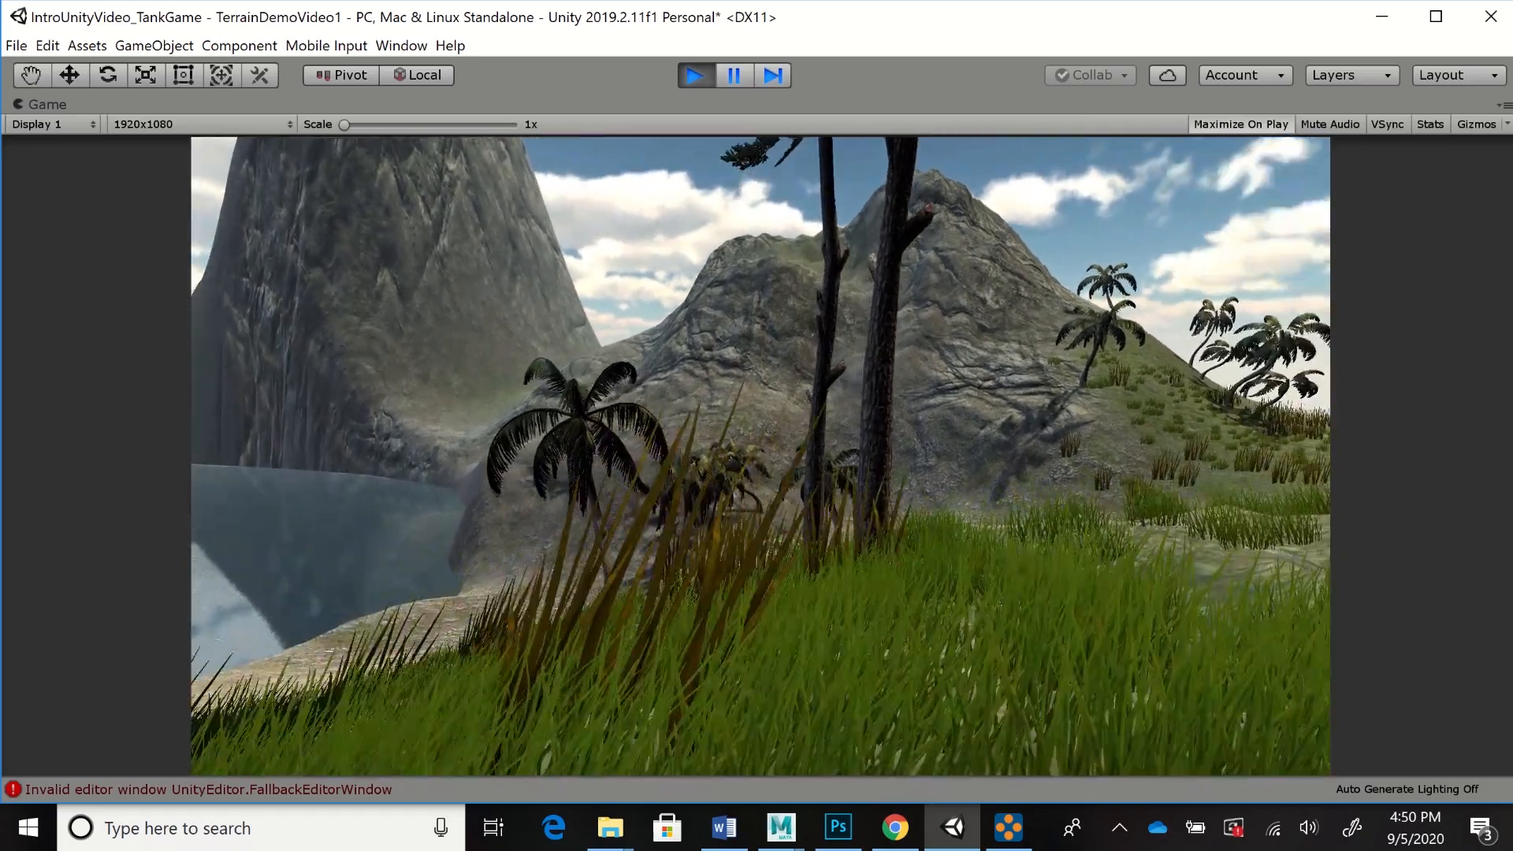
key("w")
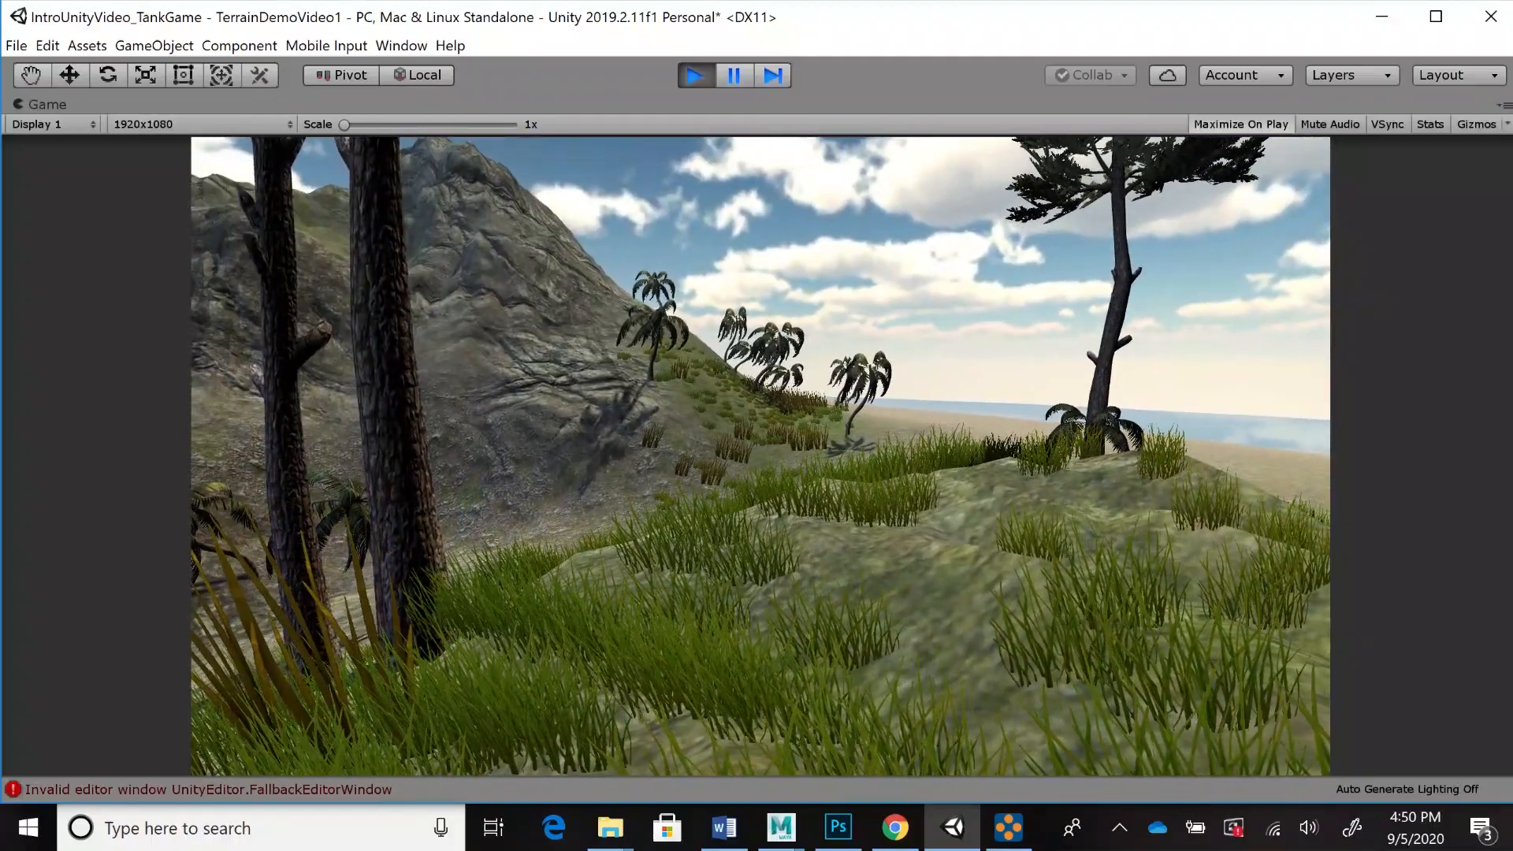
key("ctrl+p")
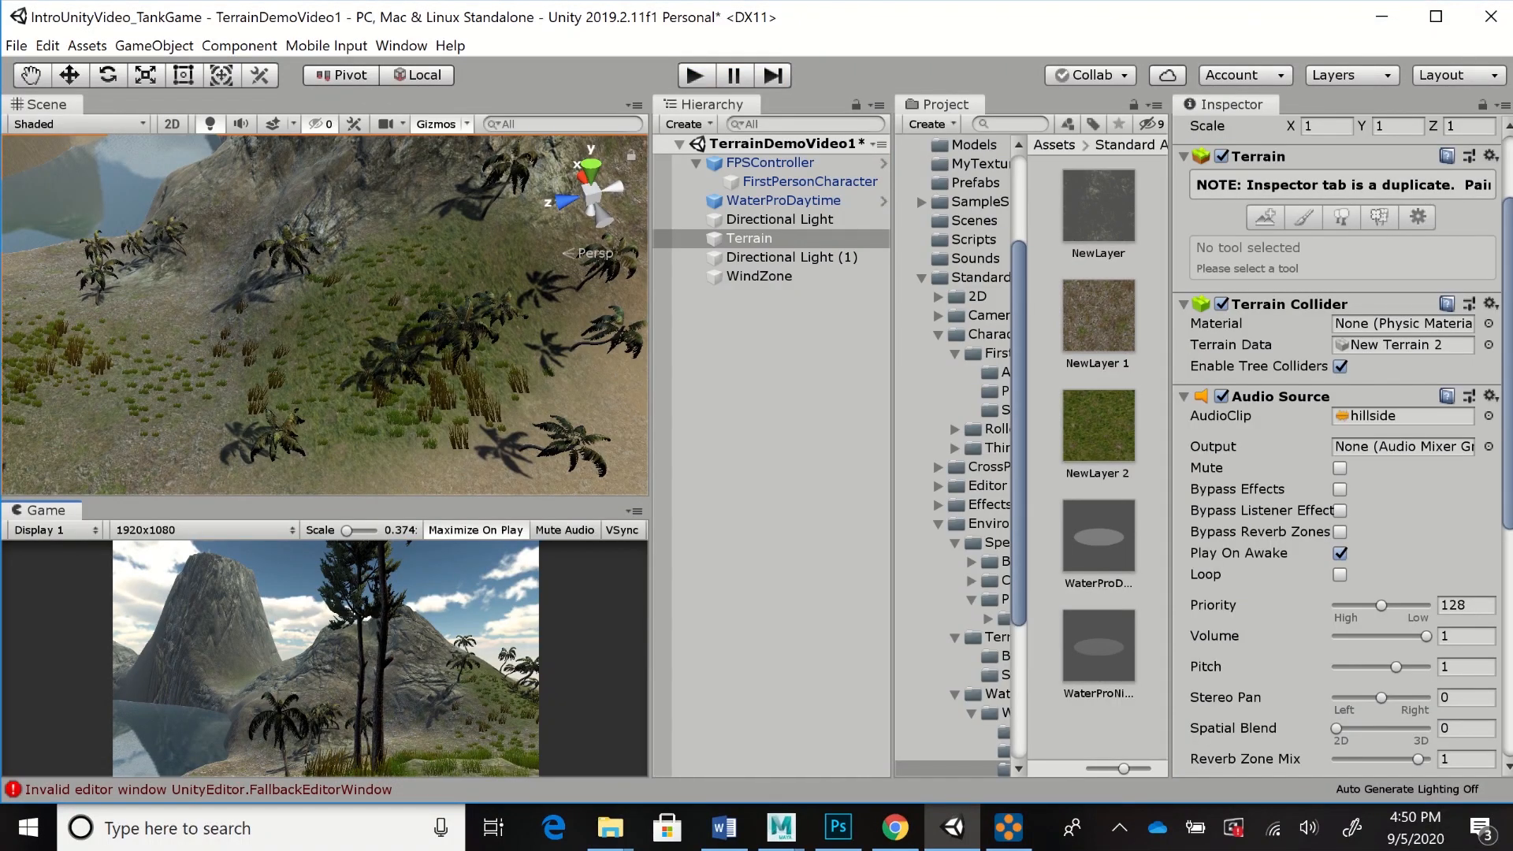
Raise the detail brush's Target Strength to 0.35 and paint GrassFrond01 and GrassFrond02 grass in the green hollow on the rocky mountain
scroll(325, 315, "down", 3)
middle_click_drag(307, 221, 358, 418)
scroll(359, 418, "down", 1)
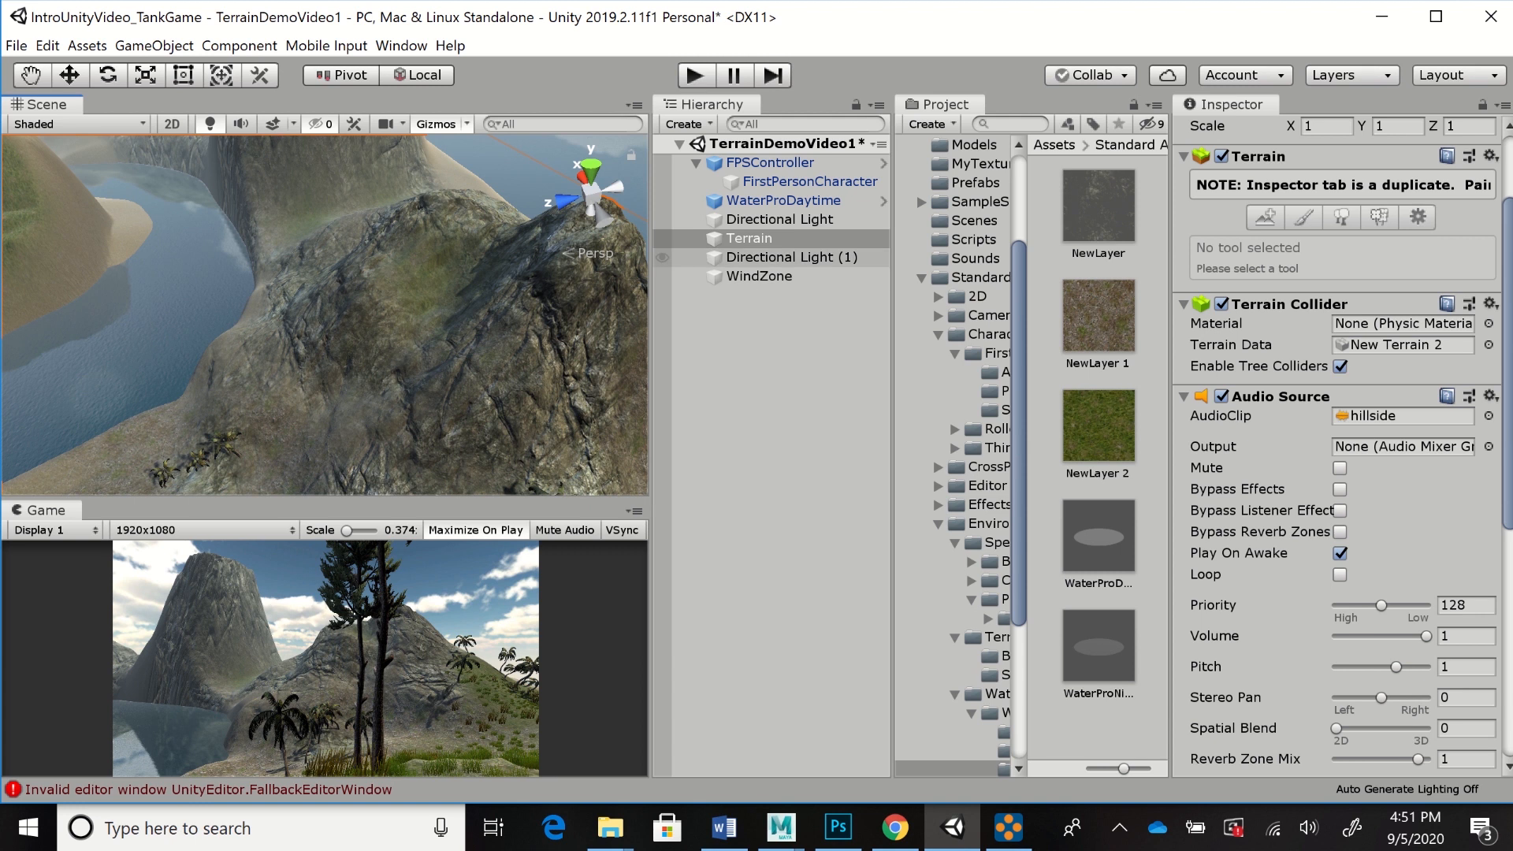
left_click(662, 219)
left_click(662, 238)
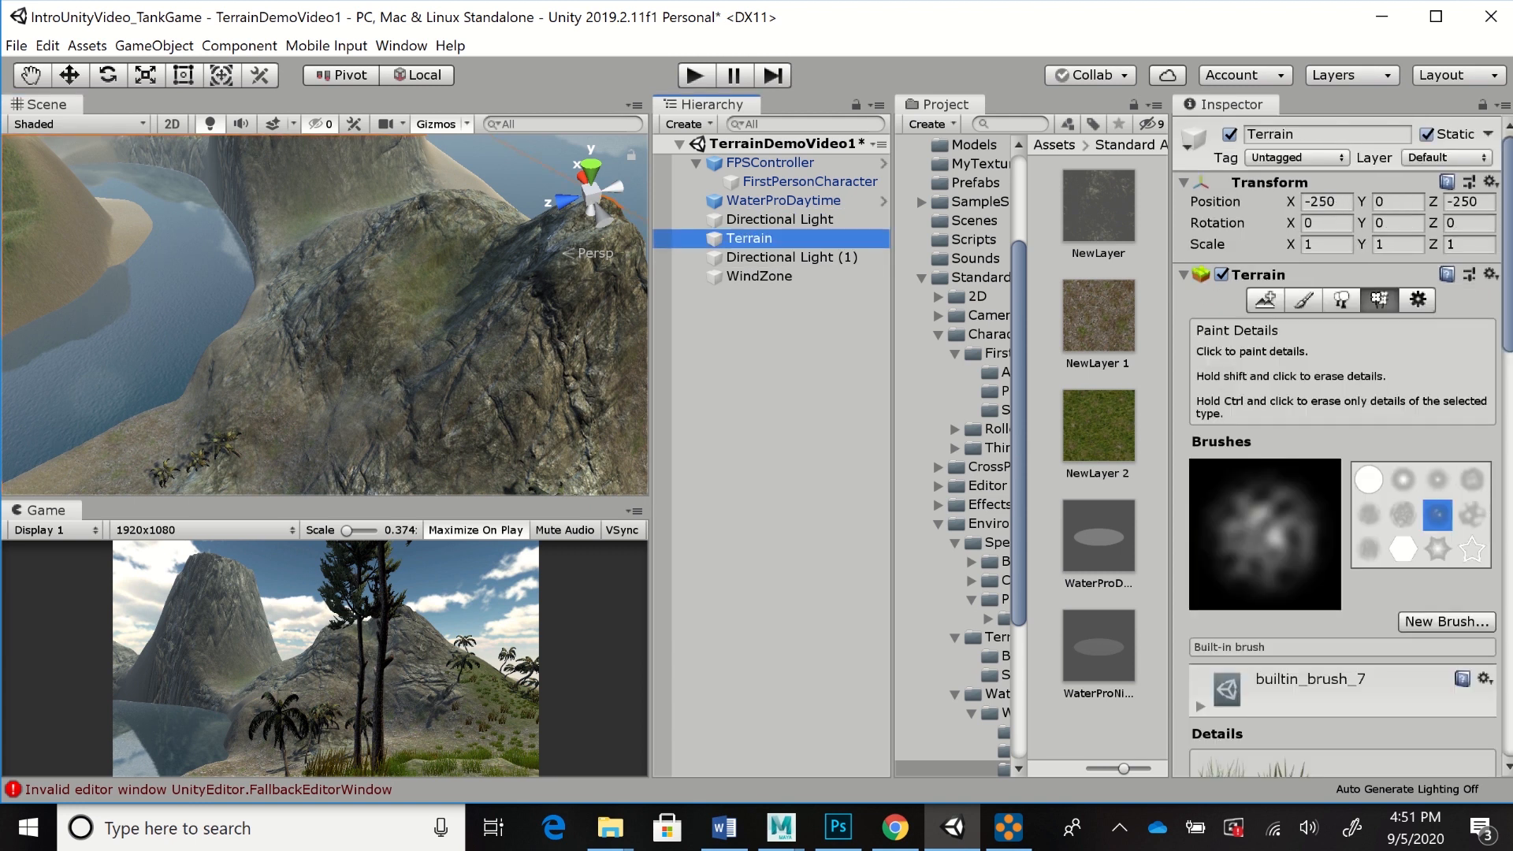
scroll(1339, 441, "down", 9)
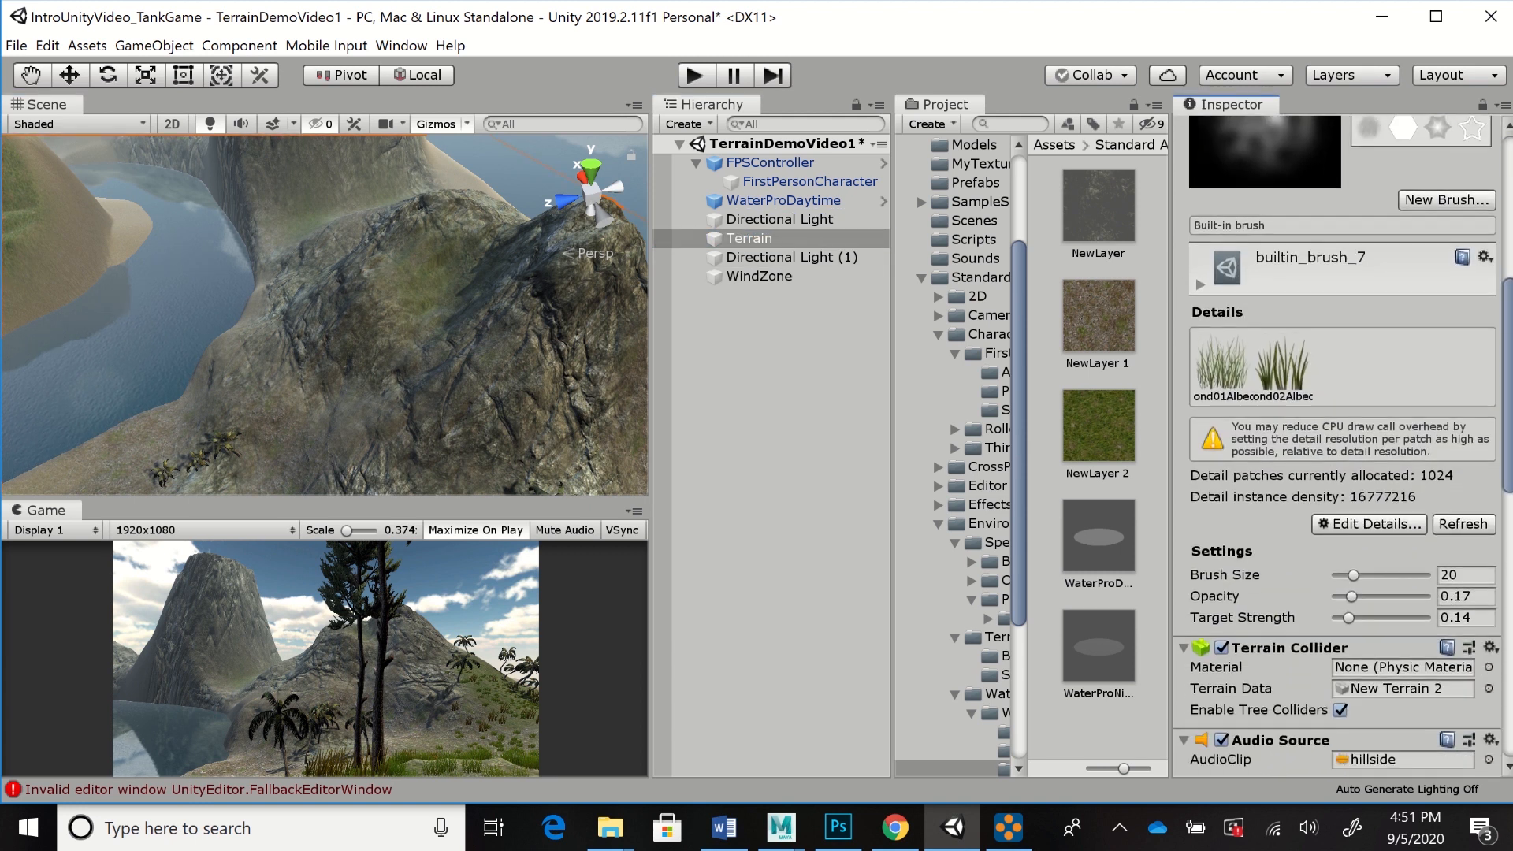
left_click(1222, 363)
mouse_move(422, 290)
left_mouse_down()
mouse_move(526, 290)
mouse_move(451, 277)
left_mouse_up()
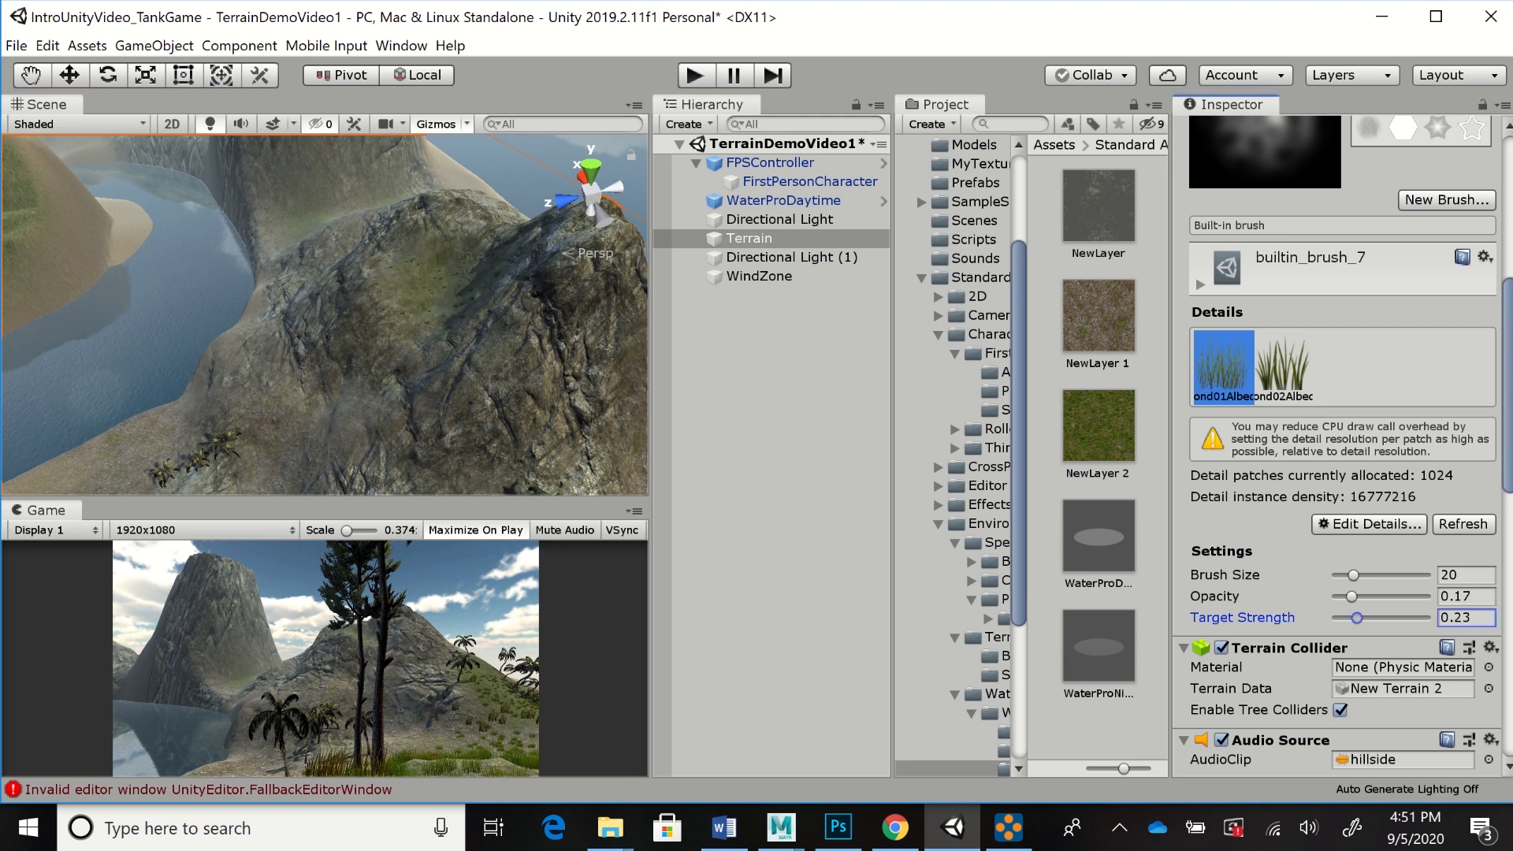
mouse_move(447, 270)
left_mouse_down()
mouse_move(435, 275)
mouse_move(449, 268)
left_mouse_up()
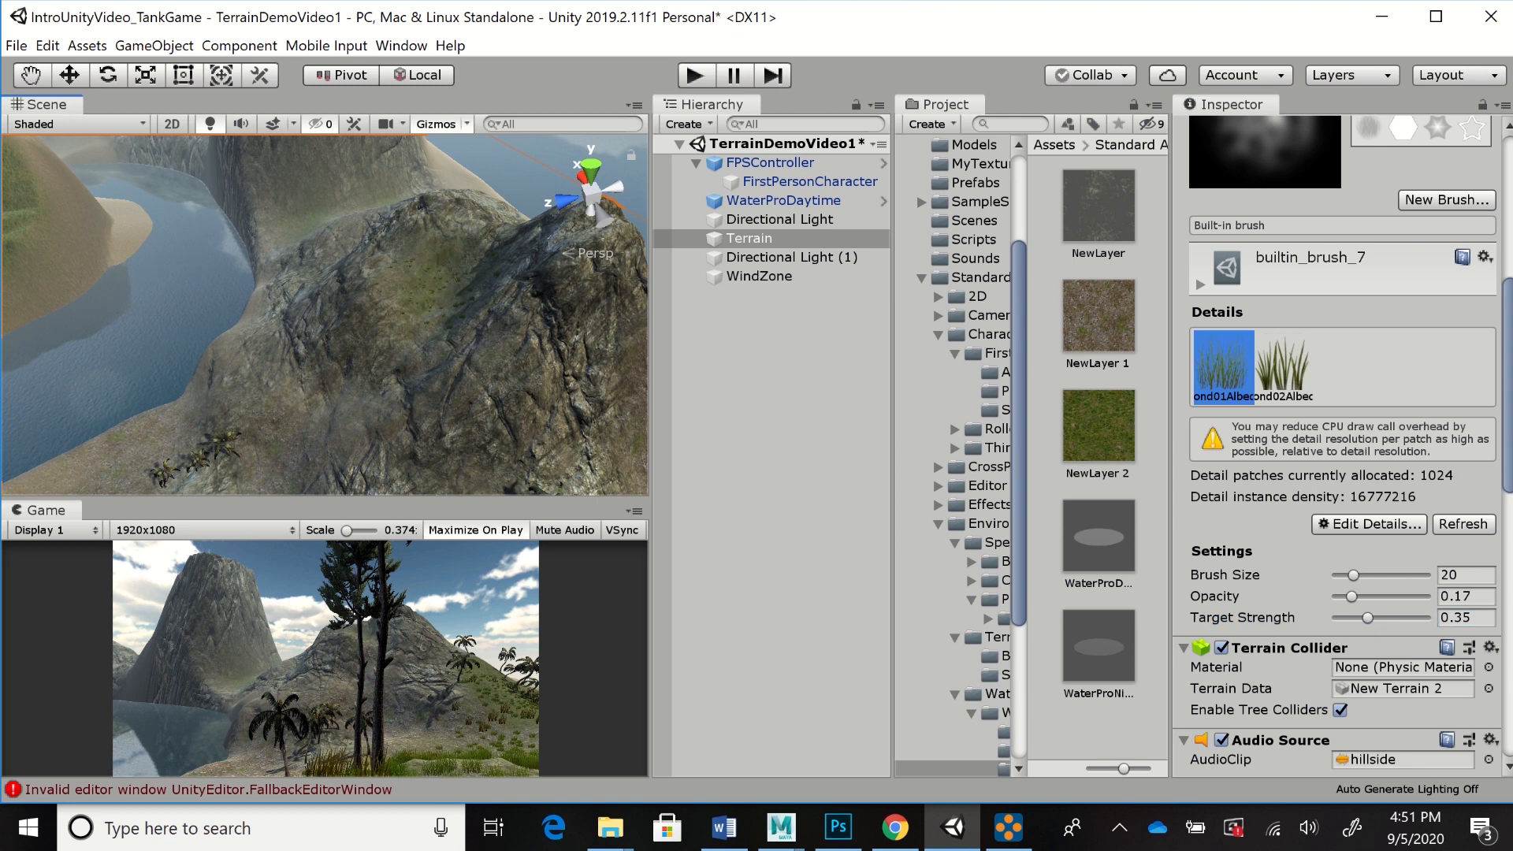
left_click(1283, 364)
left_click(445, 270)
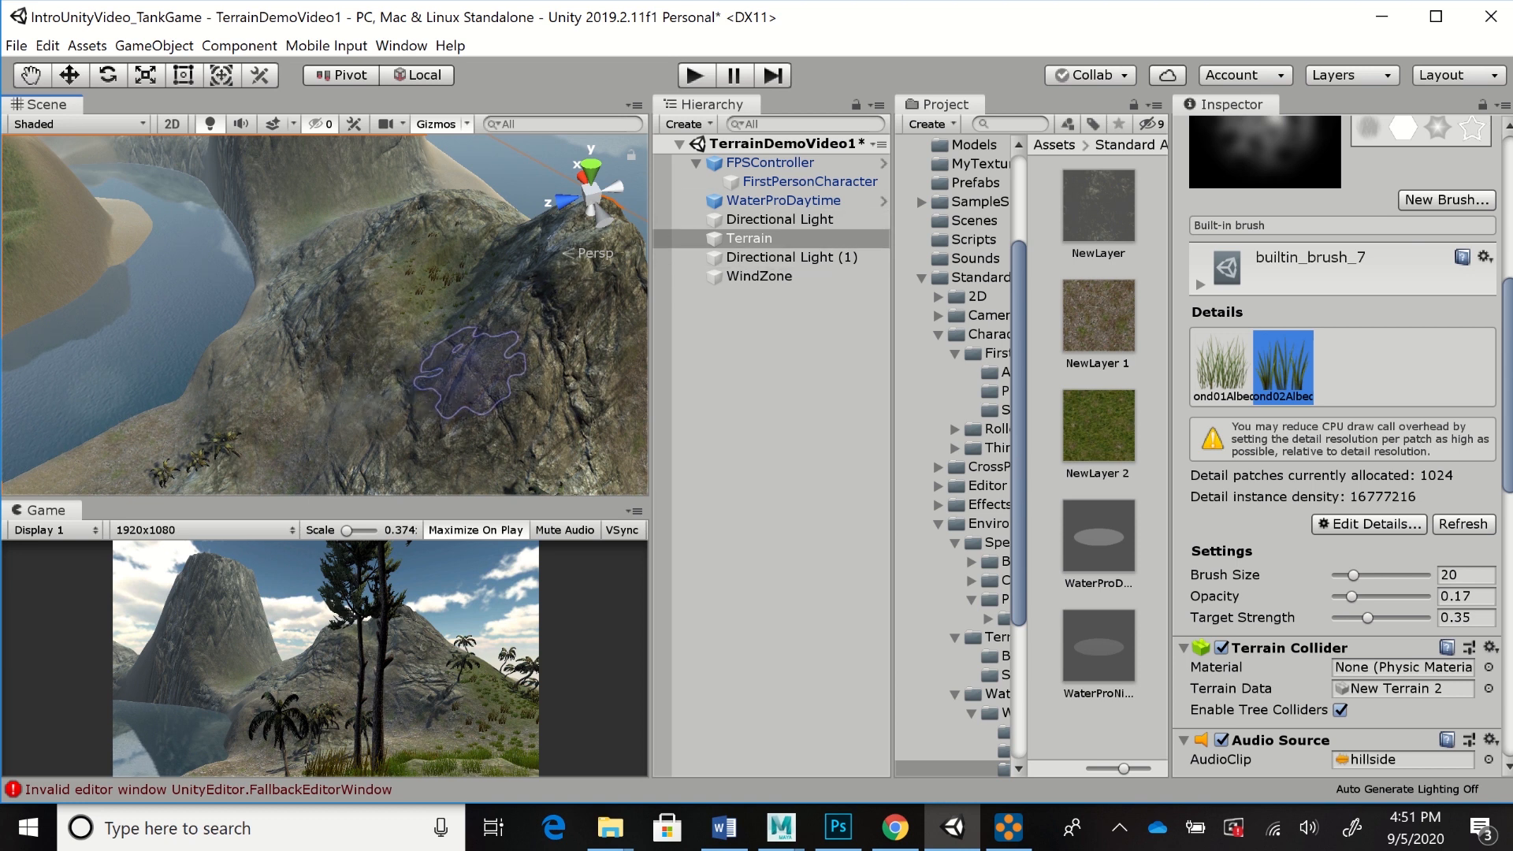
Paint the brown GrassFrond02 grass among the palms at the foot of the slope and along the sandy edge
middle_click_drag(537, 377, 528, 371)
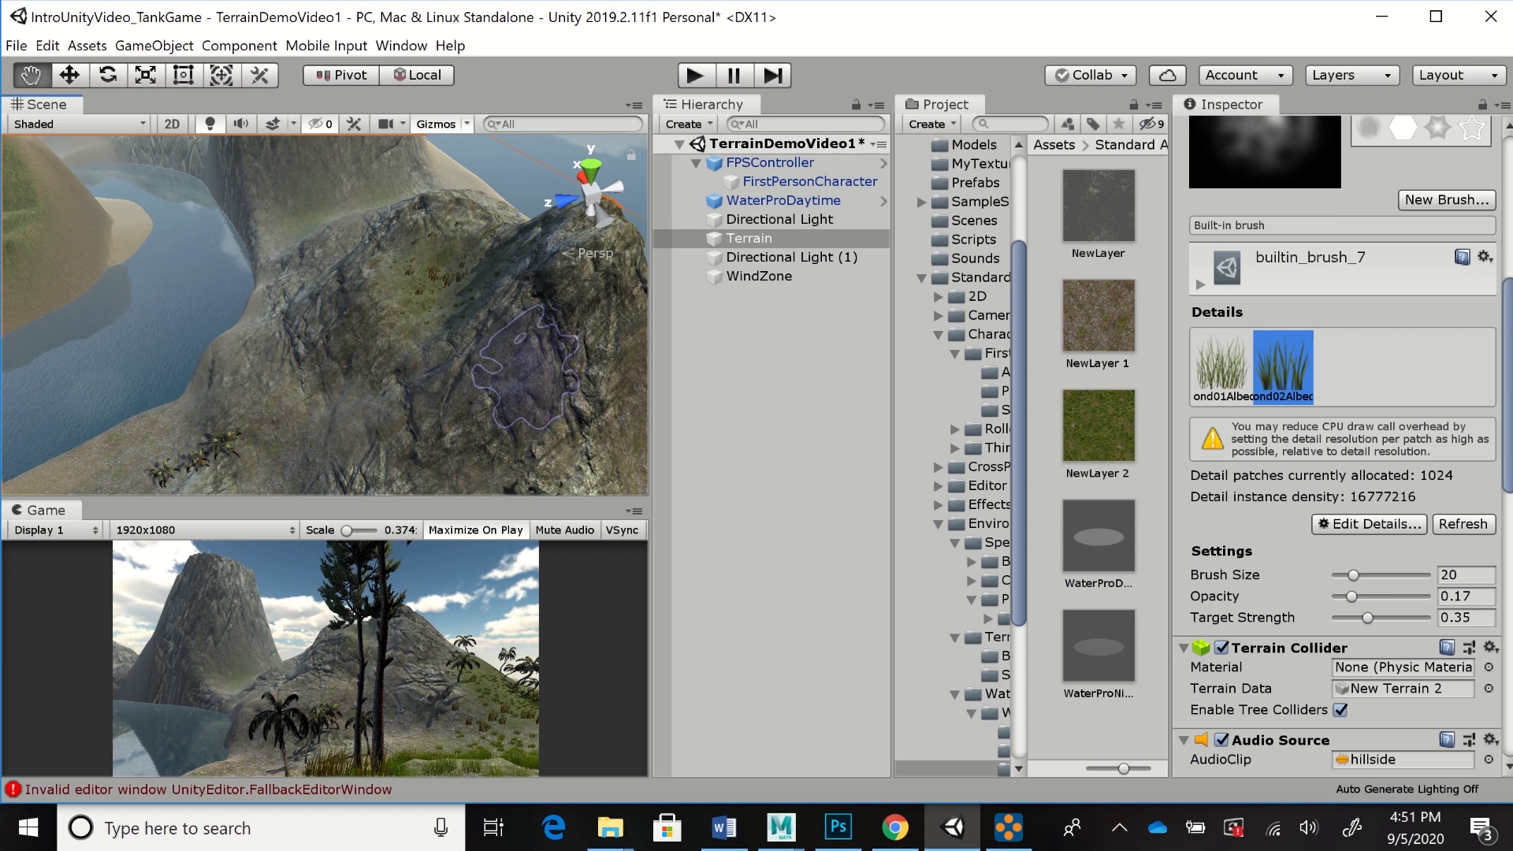
scroll(528, 371, "up", 10)
right_click_drag(331, 220, 354, 189, "alt")
middle_click_drag(354, 189, 426, 292)
mouse_move(528, 264)
left_mouse_down()
mouse_move(509, 252)
mouse_move(425, 339)
mouse_move(296, 426)
mouse_move(219, 432)
left_mouse_up()
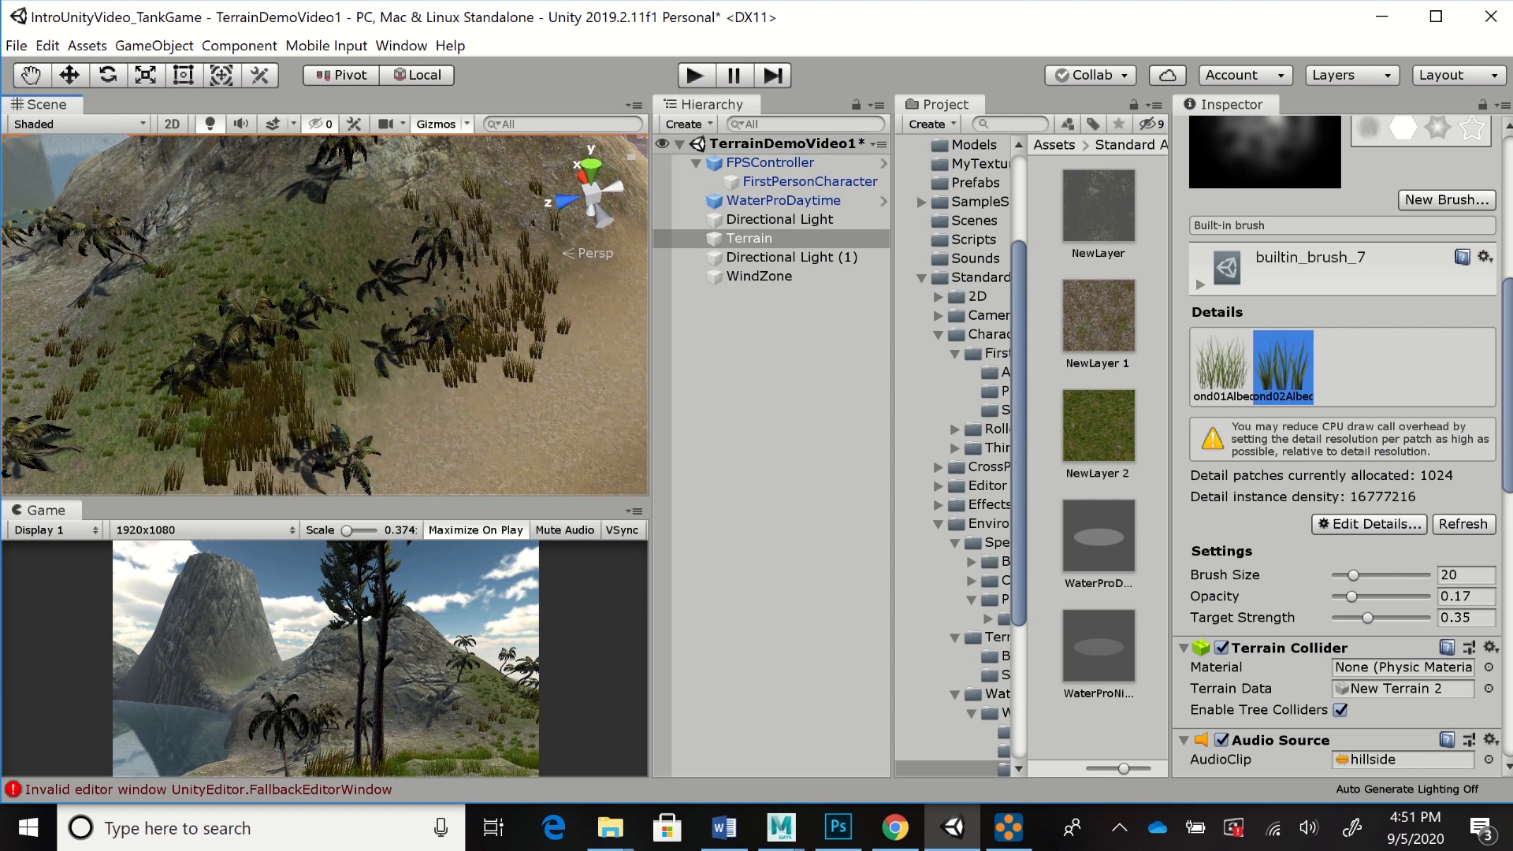
scroll(508, 293, "down", 5)
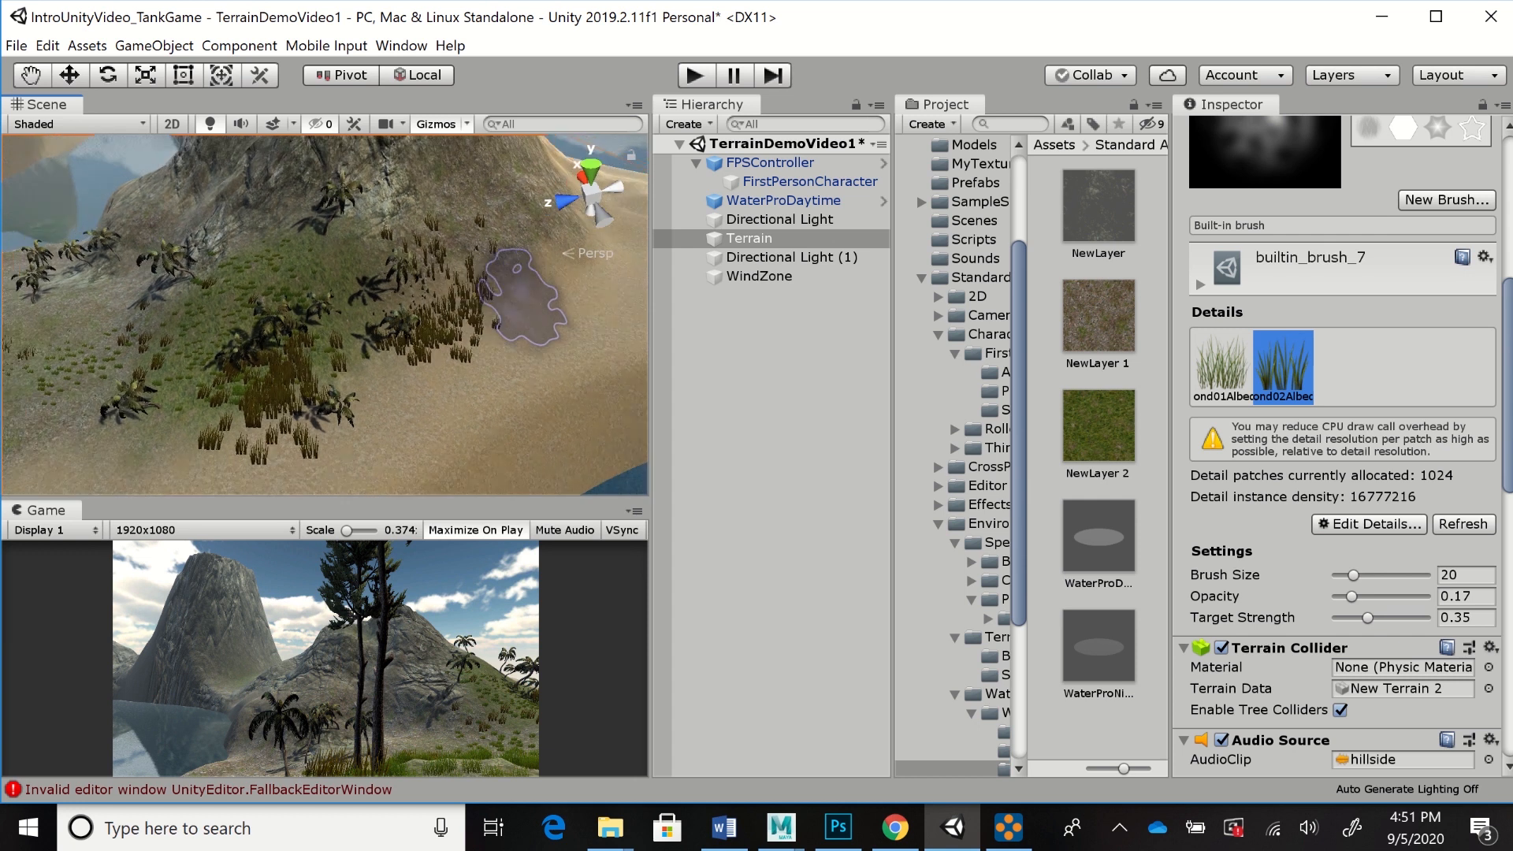
mouse_move(228, 323)
left_mouse_down("alt")
mouse_move(465, 354)
mouse_move(403, 363)
left_mouse_up("alt")
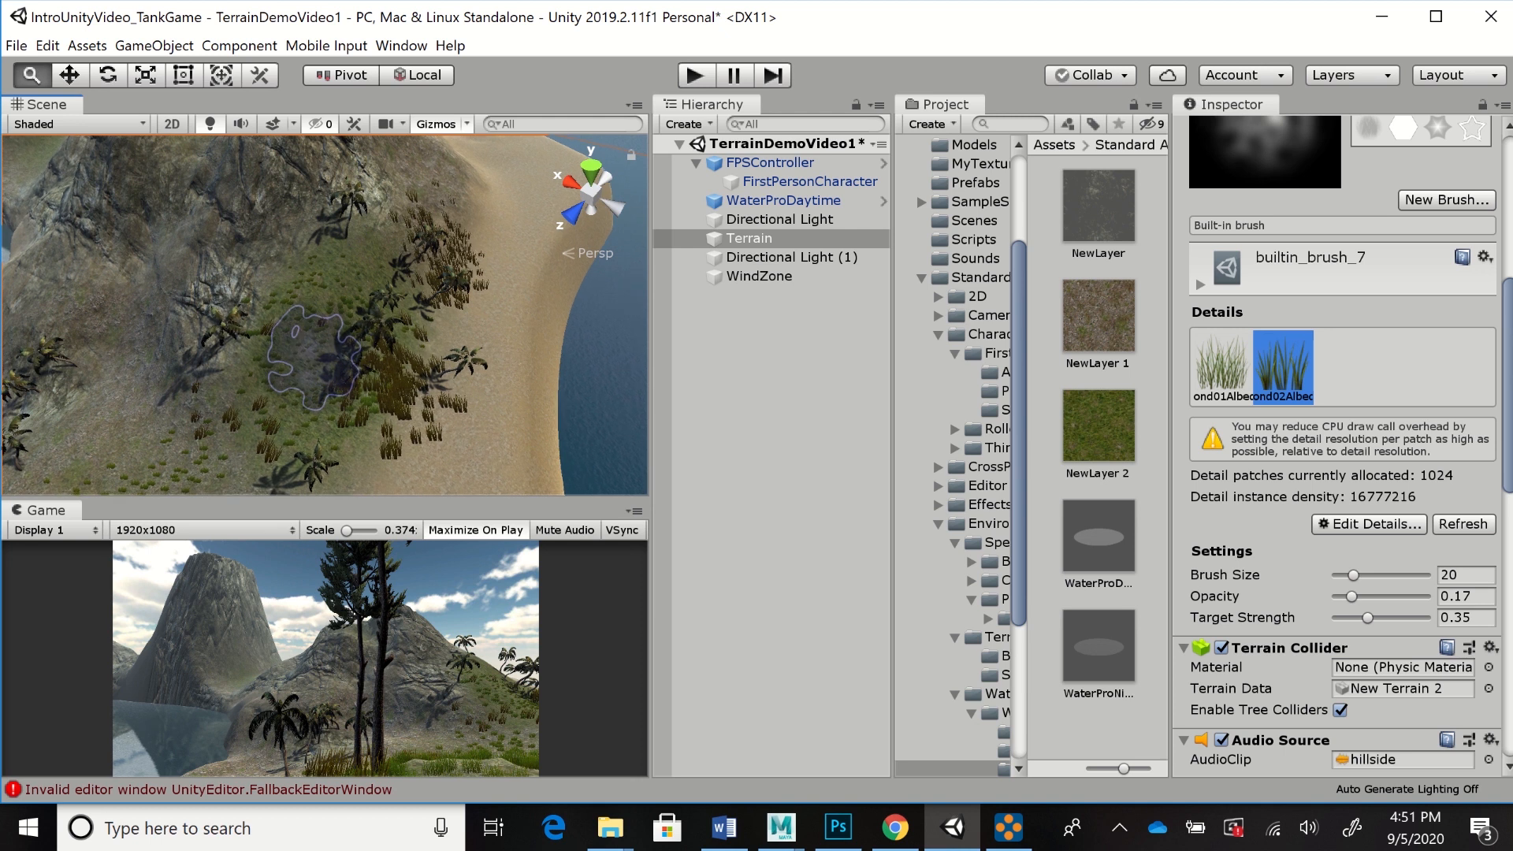
middle_click_drag(309, 358, 439, 339, "alt")
right_click_drag(439, 339, 429, 347, "alt")
middle_click_drag(432, 343, 446, 308, "alt")
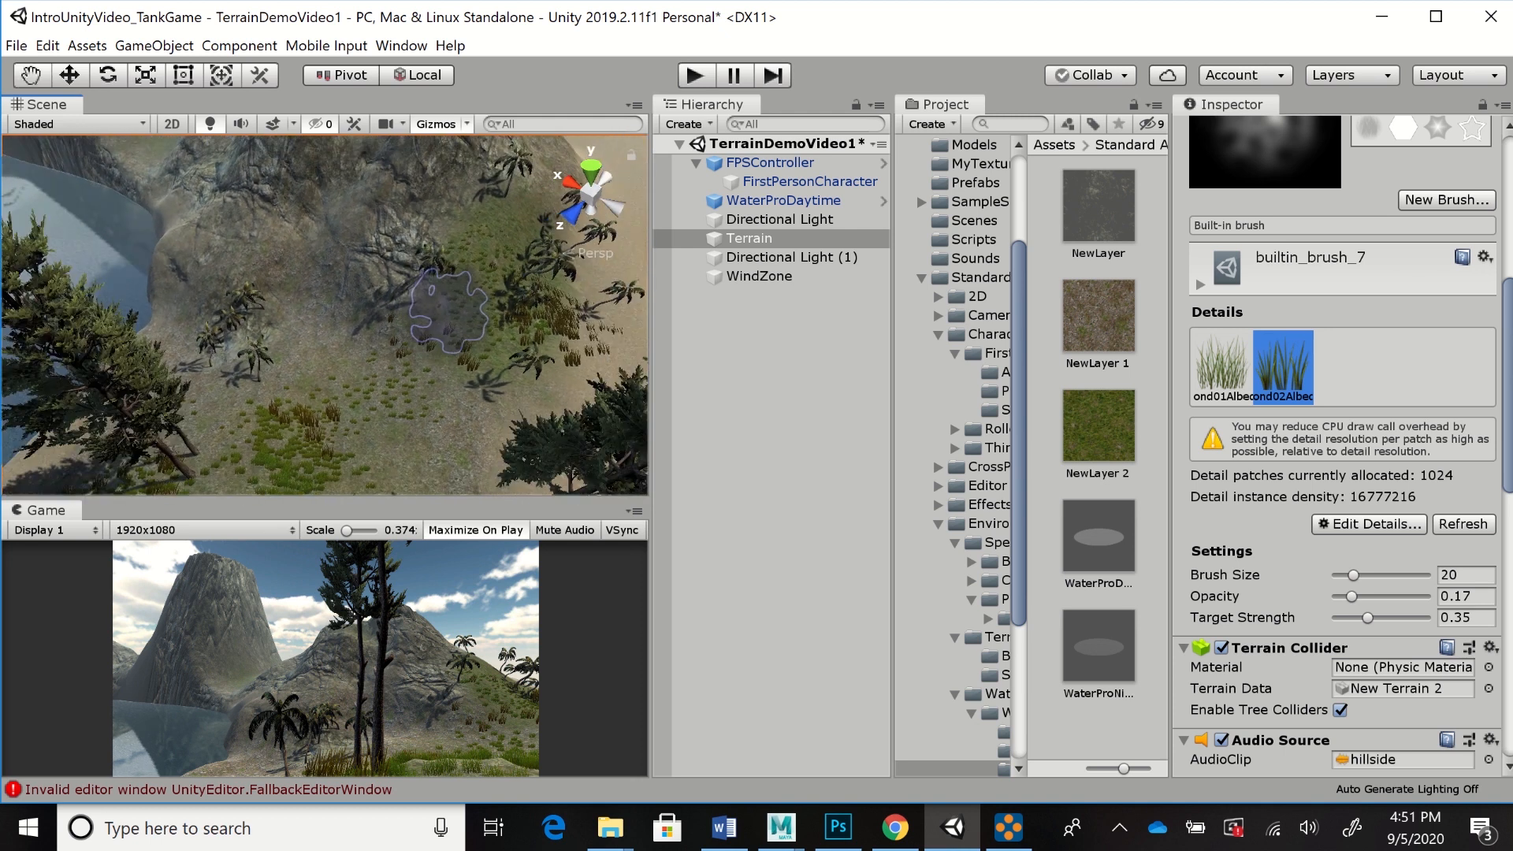
scroll(447, 309, "down", 2)
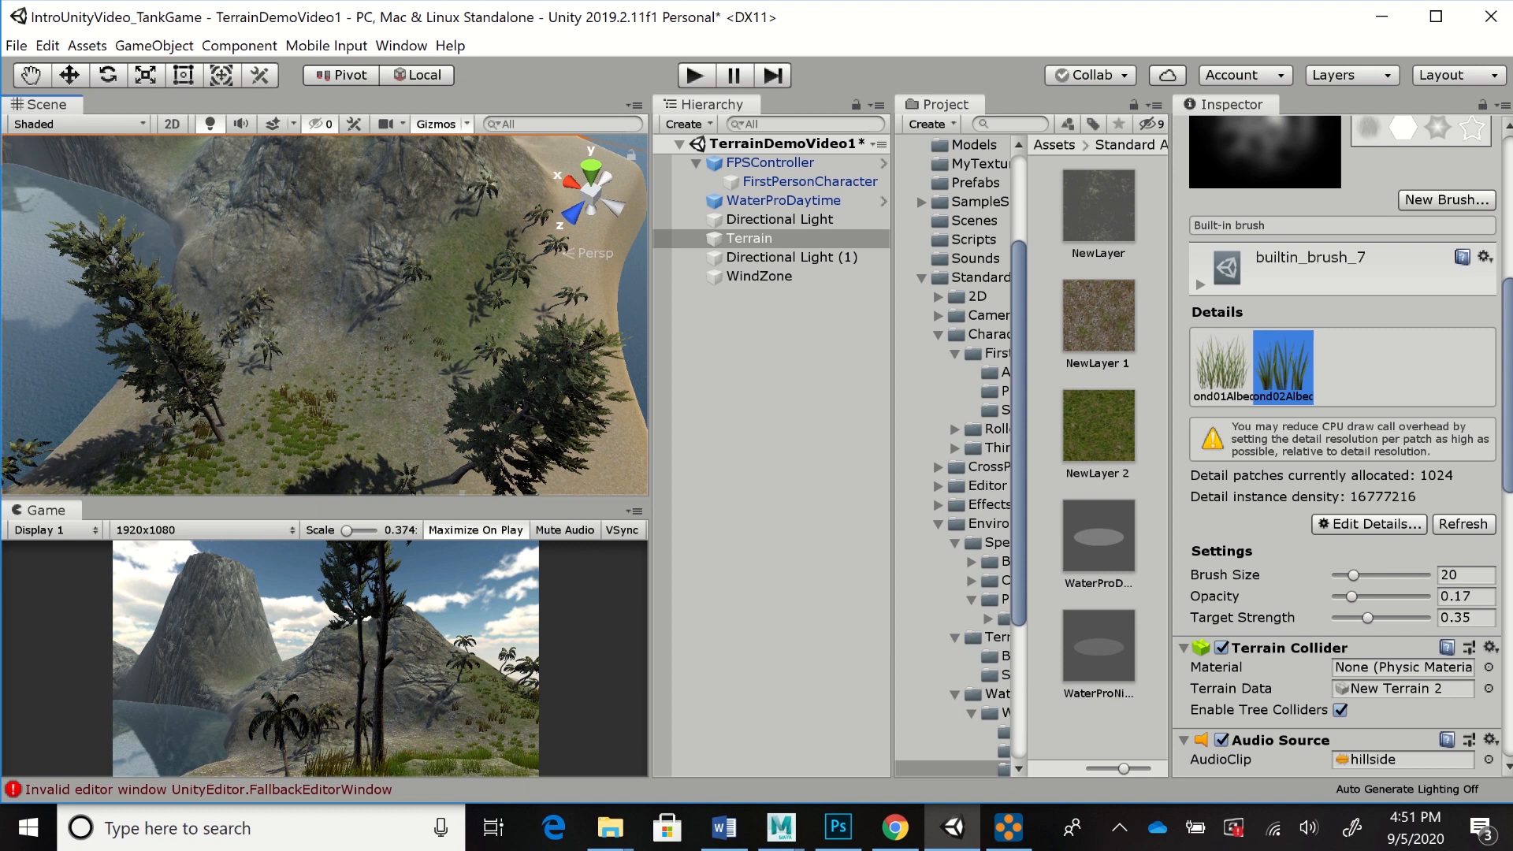
Save the TerrainDemoVideo1 scene
left_click(17, 45)
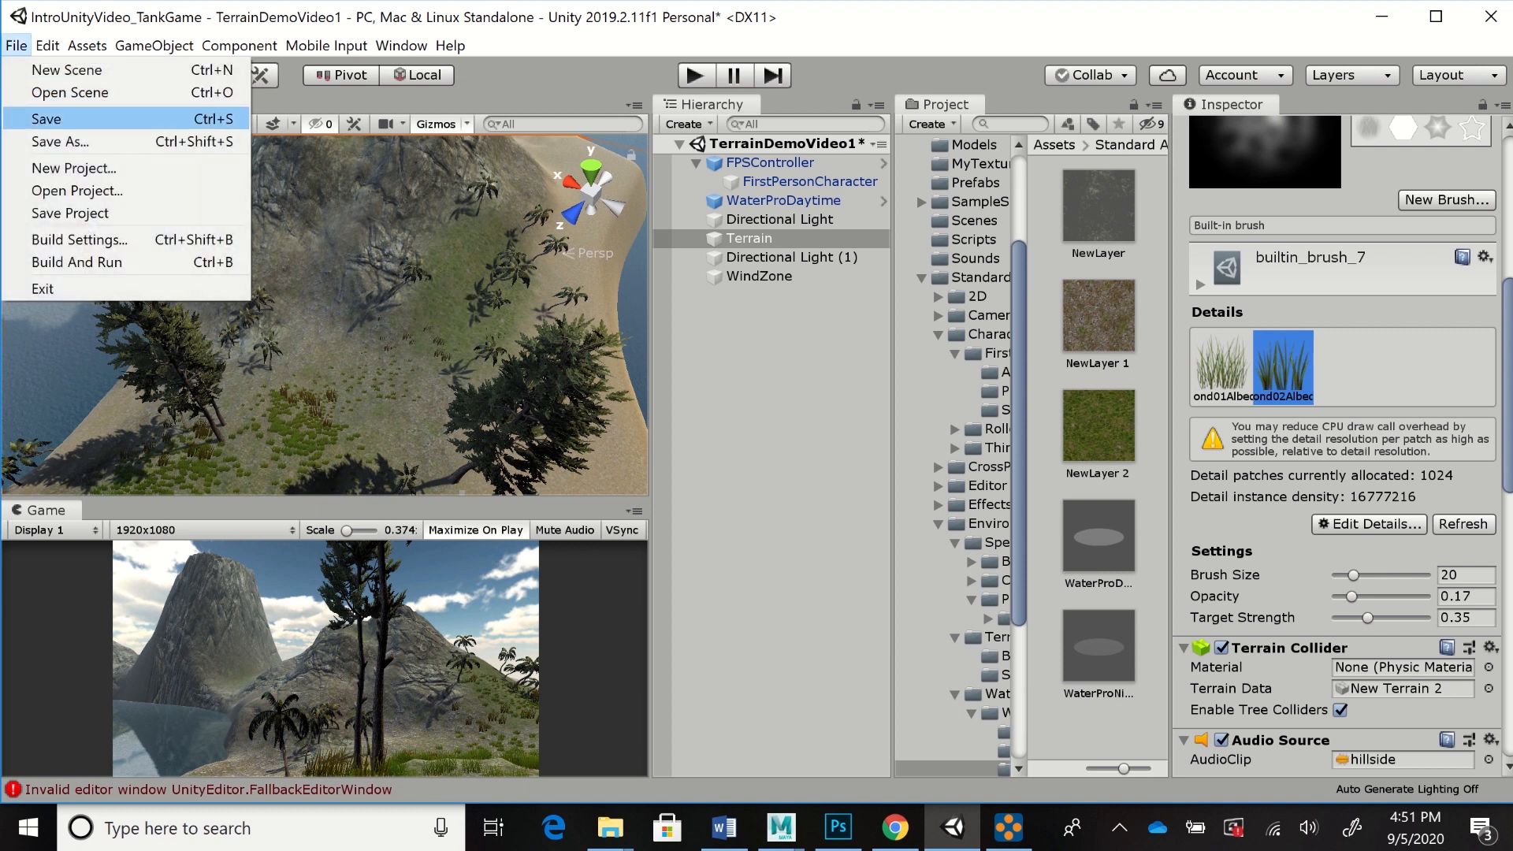
left_click(48, 118)
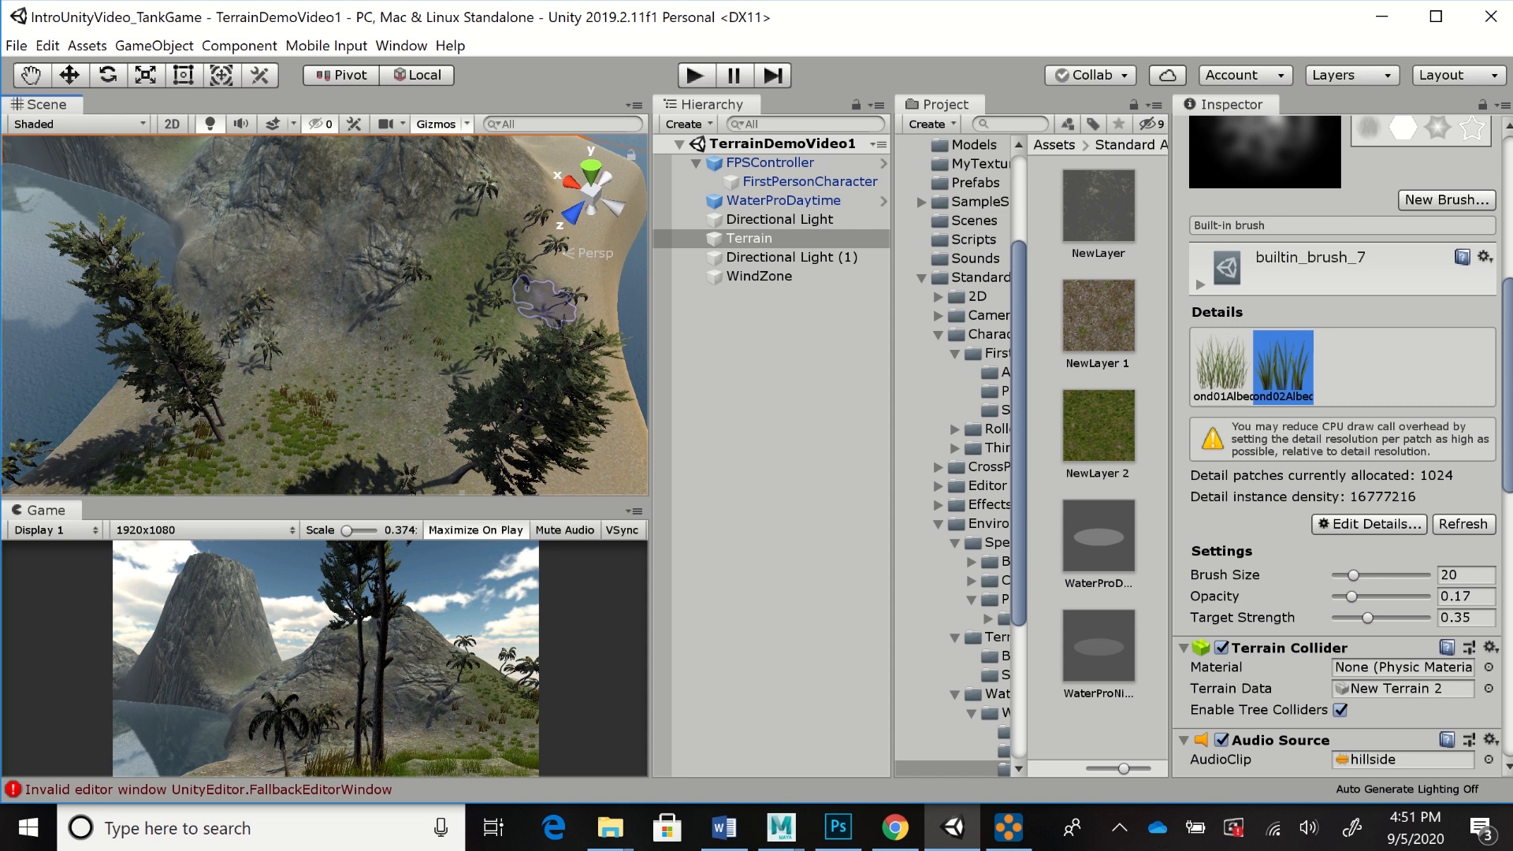